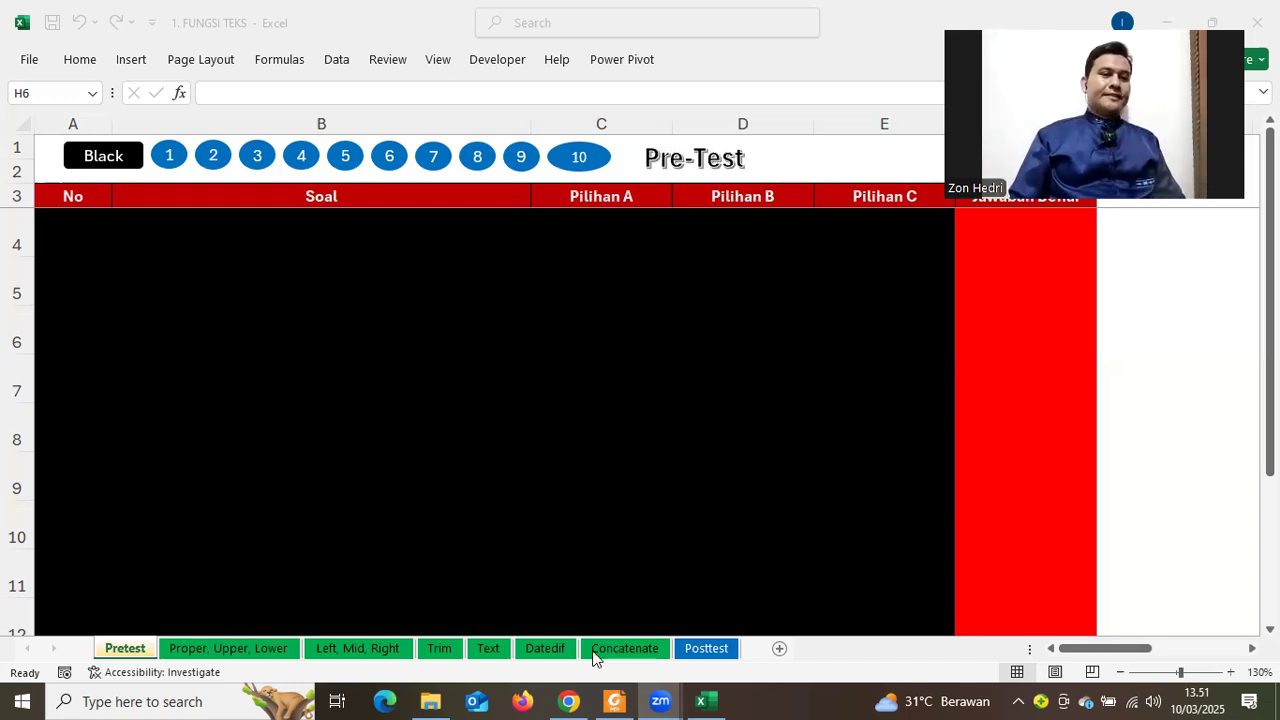
Open the 73 RUMUS PILIHAN e-book in Foxit and find the =PROPER(A2) example on page 7
left_click(613, 699)
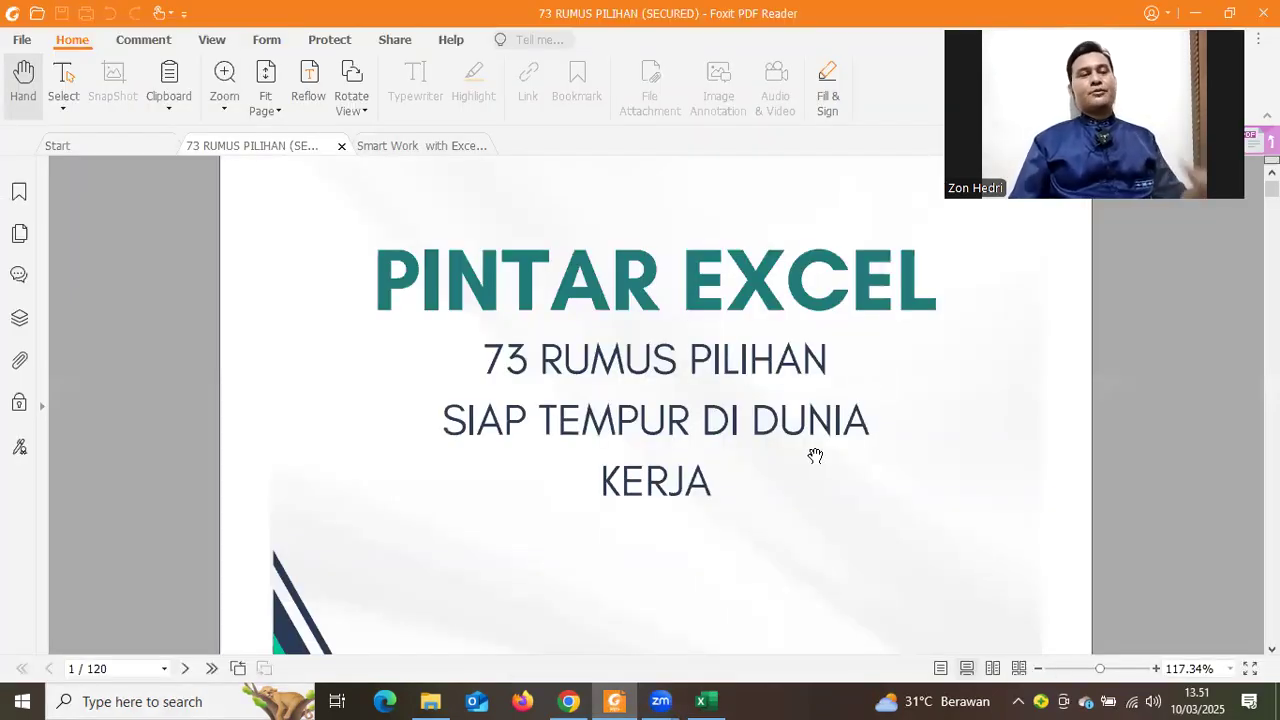
scroll(738, 405, "down", 3)
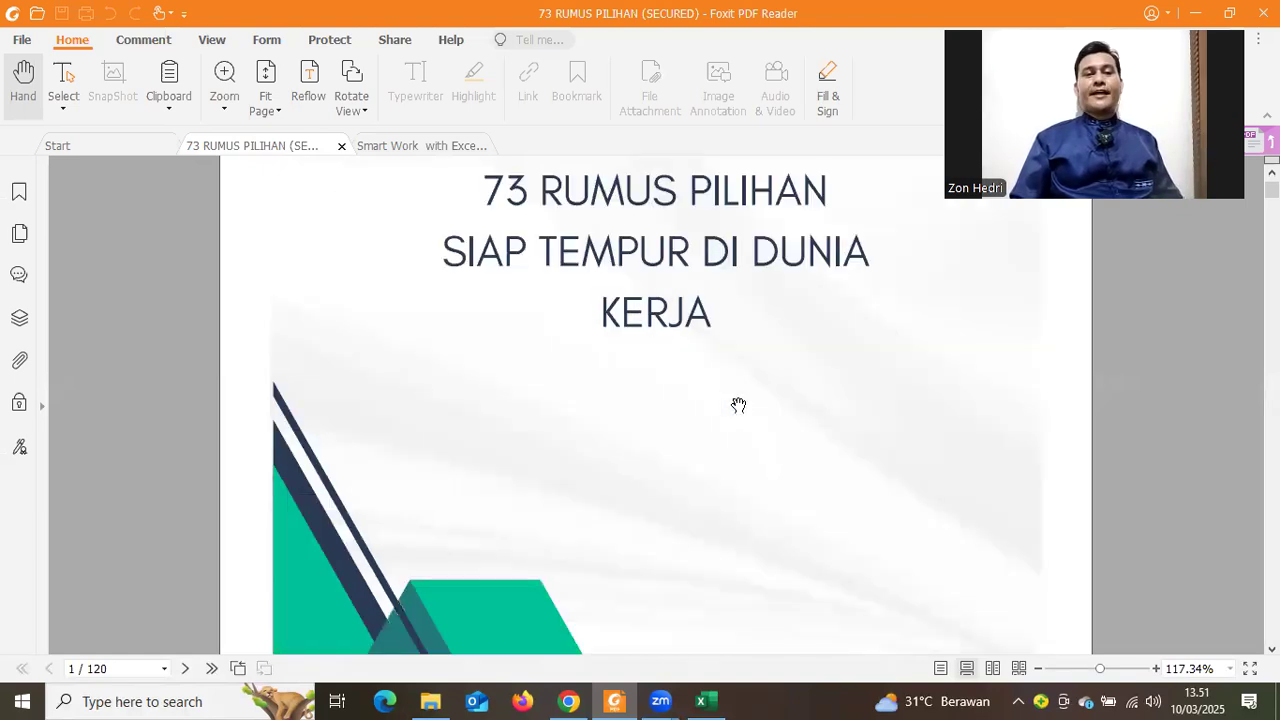
scroll(738, 405, "down", 3)
scroll(738, 405, "down", 6)
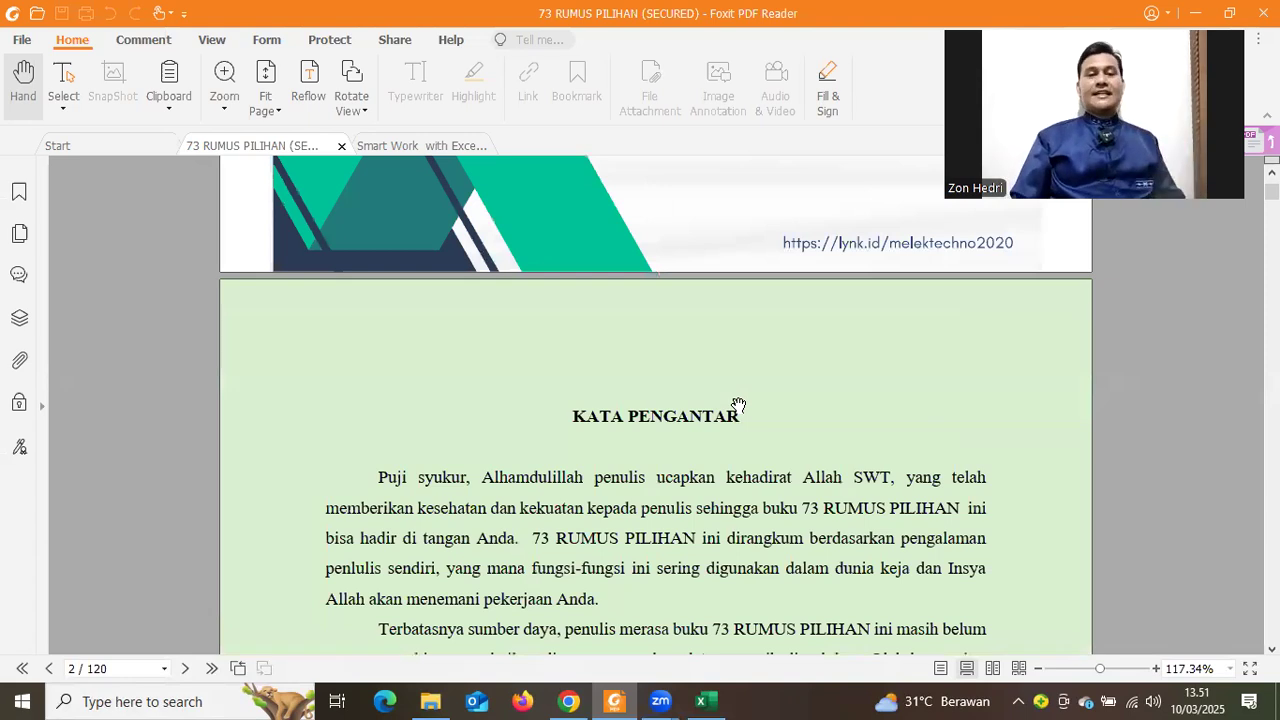
scroll(738, 405, "down", 4)
scroll(726, 431, "down", 18)
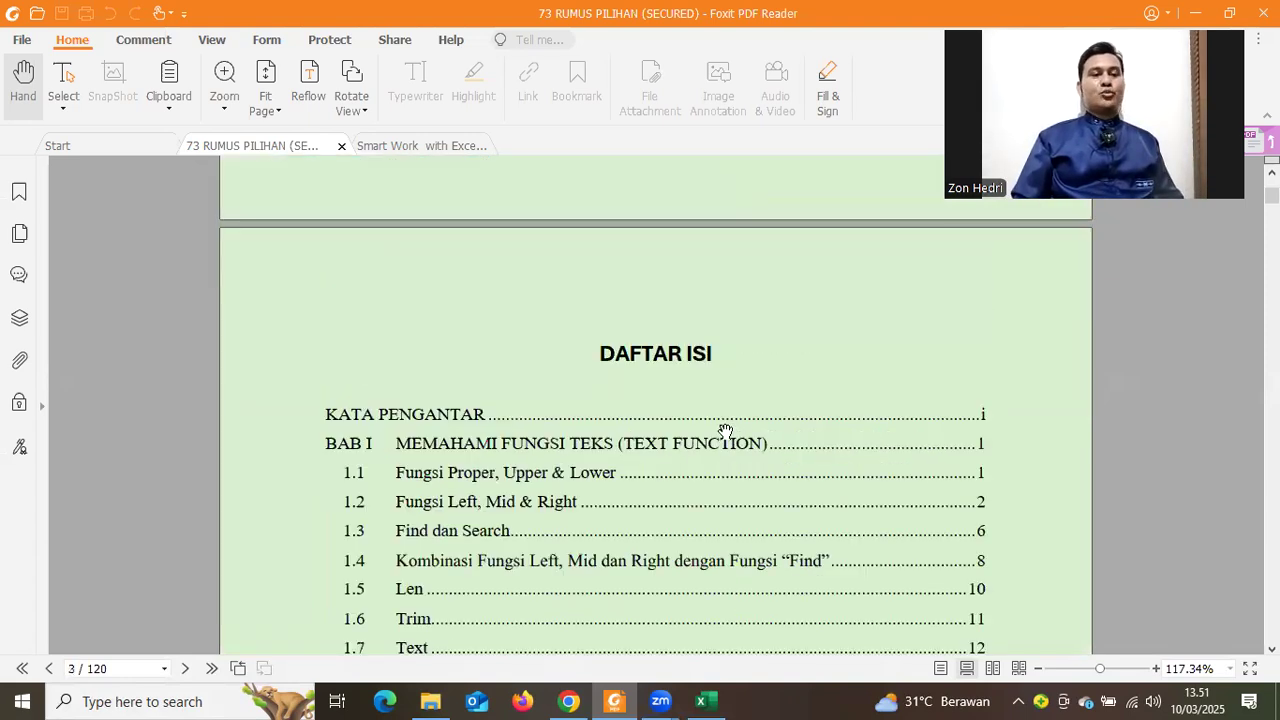
scroll(726, 431, "down", 4)
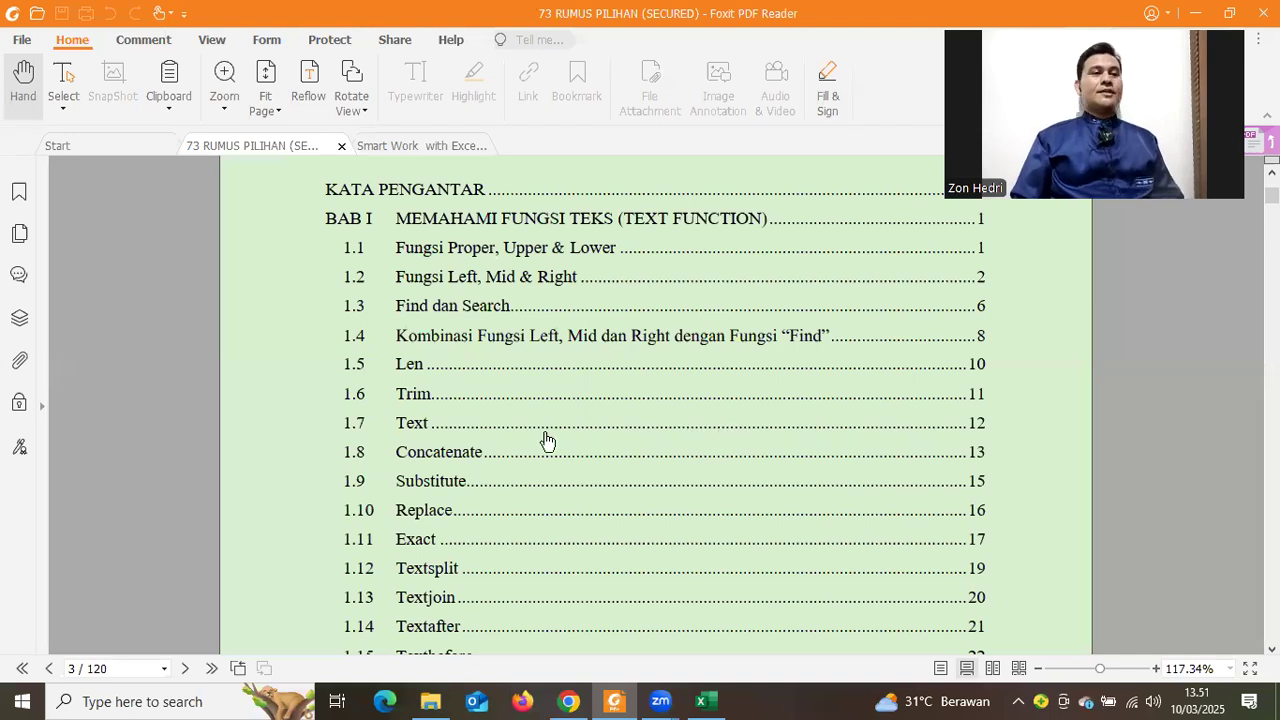
scroll(604, 488, "down", 3)
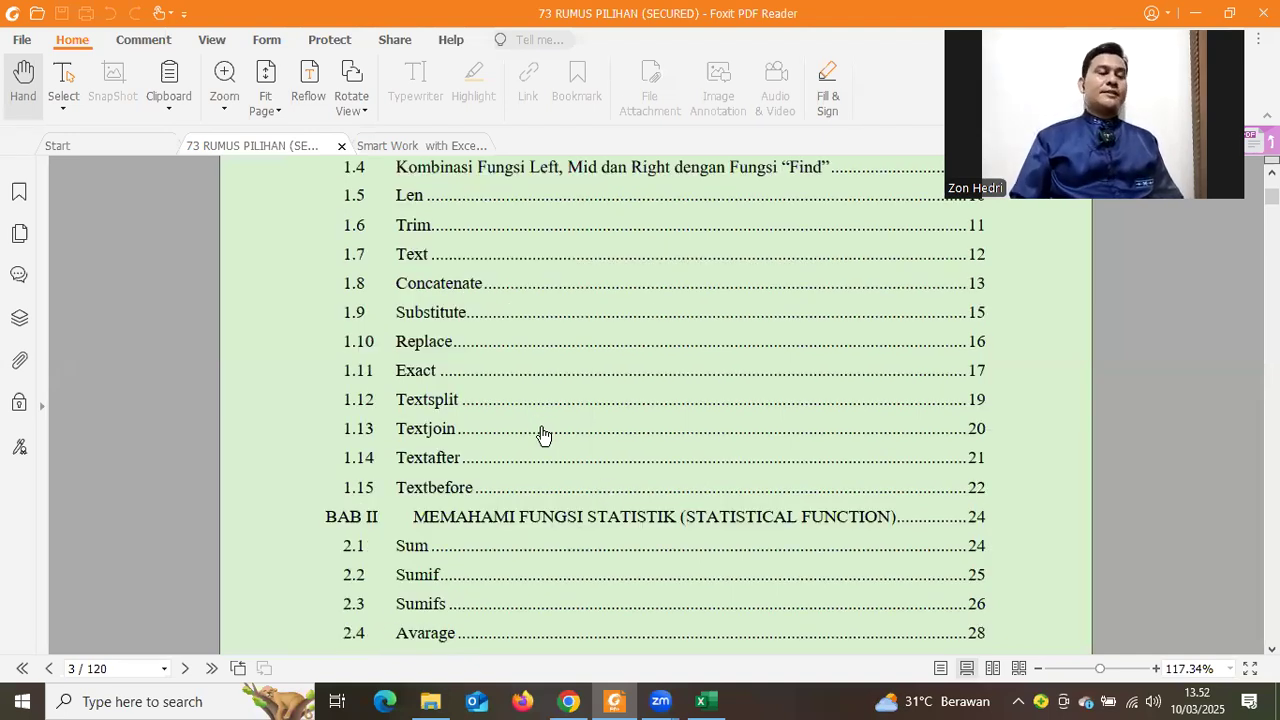
scroll(663, 398, "down", 3)
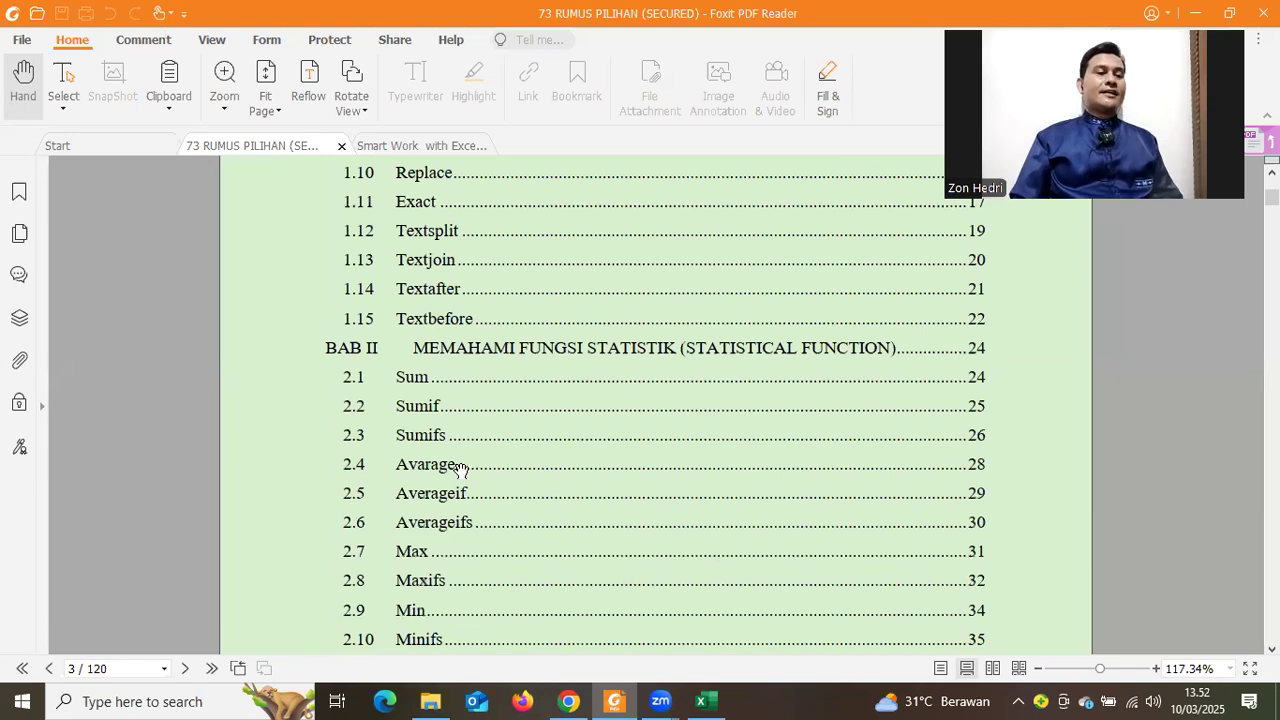
scroll(614, 452, "down", 2)
scroll(602, 461, "down", 10)
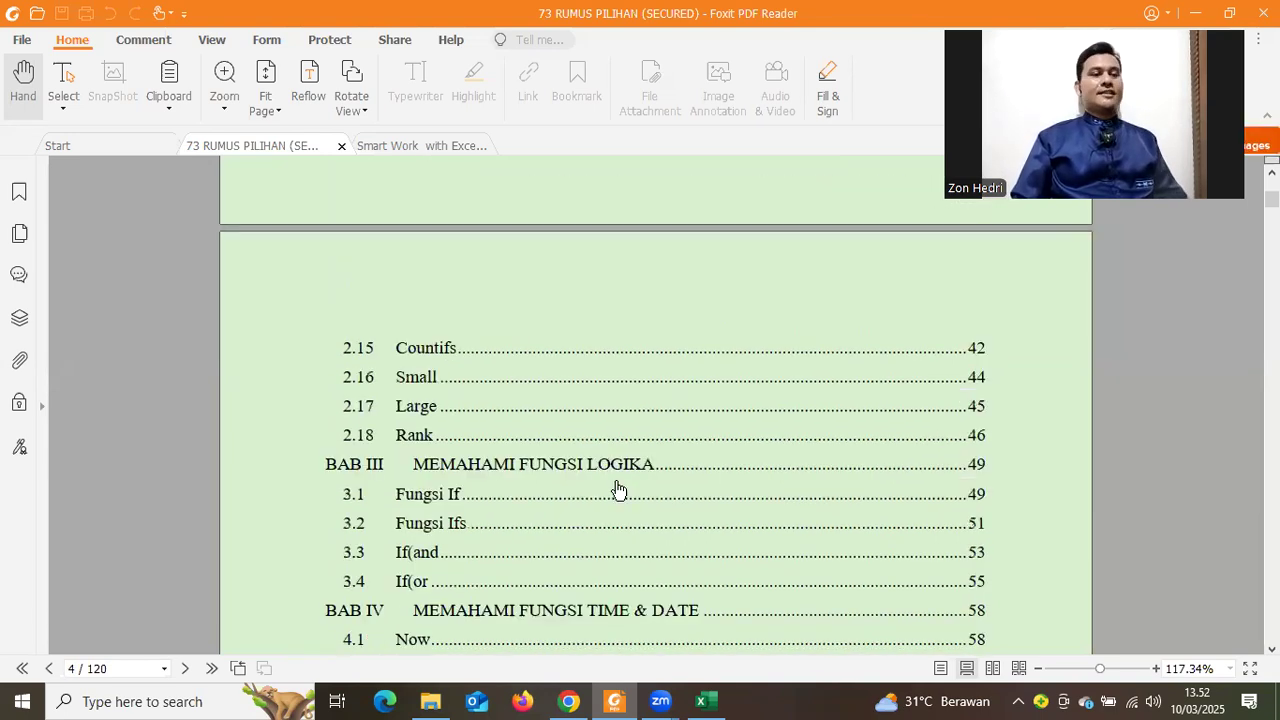
scroll(615, 499, "down", 15)
scroll(615, 499, "down", 20)
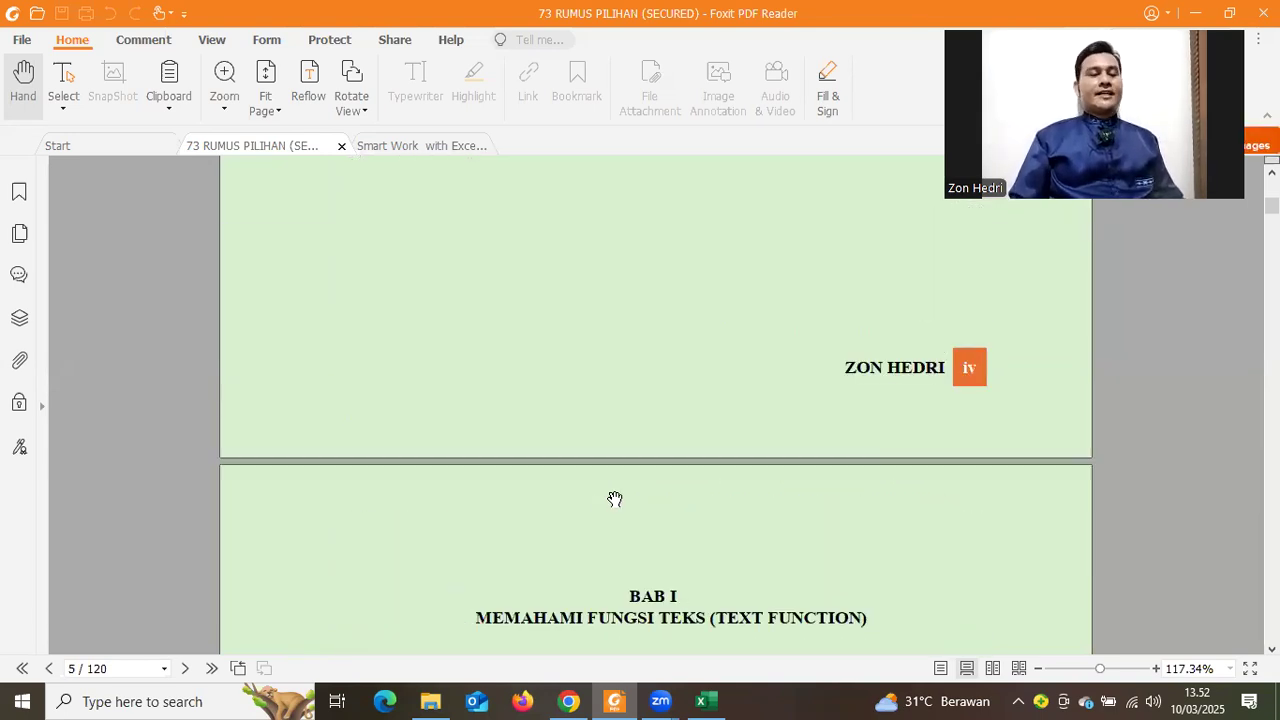
scroll(615, 499, "down", 15)
scroll(615, 499, "down", 10)
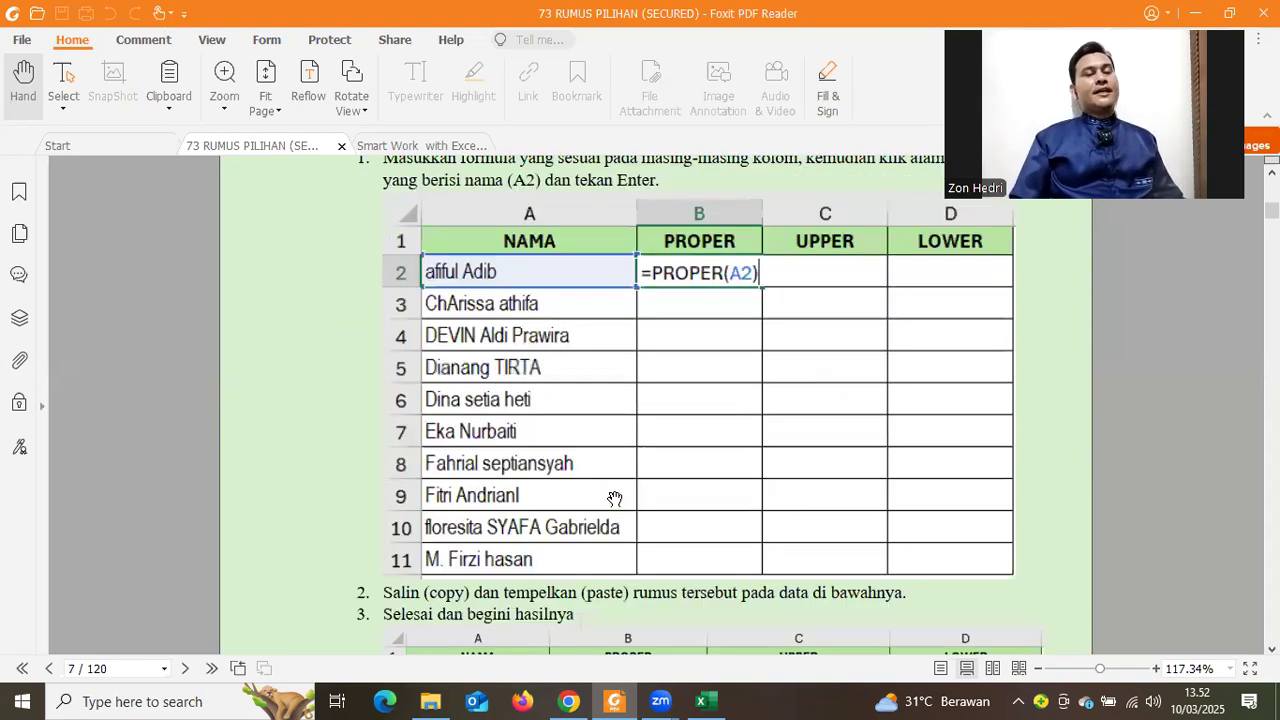
scroll(615, 499, "down", 10)
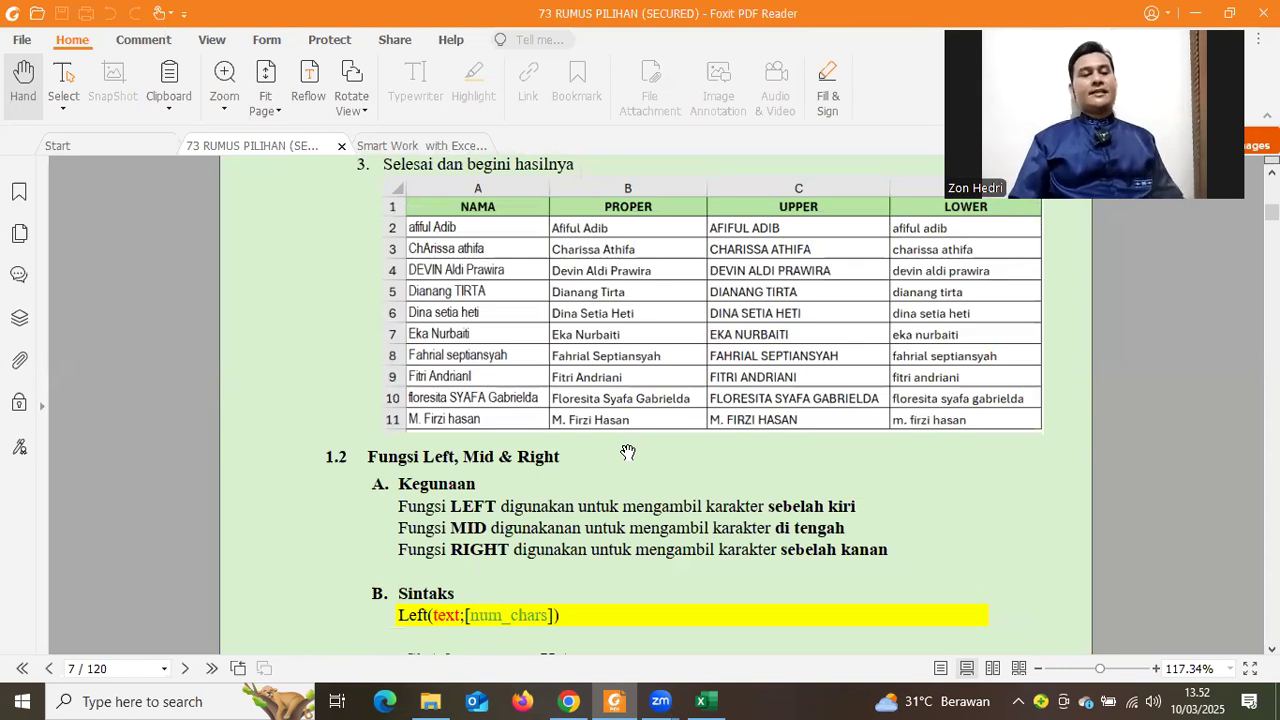
scroll(627, 452, "up", 10)
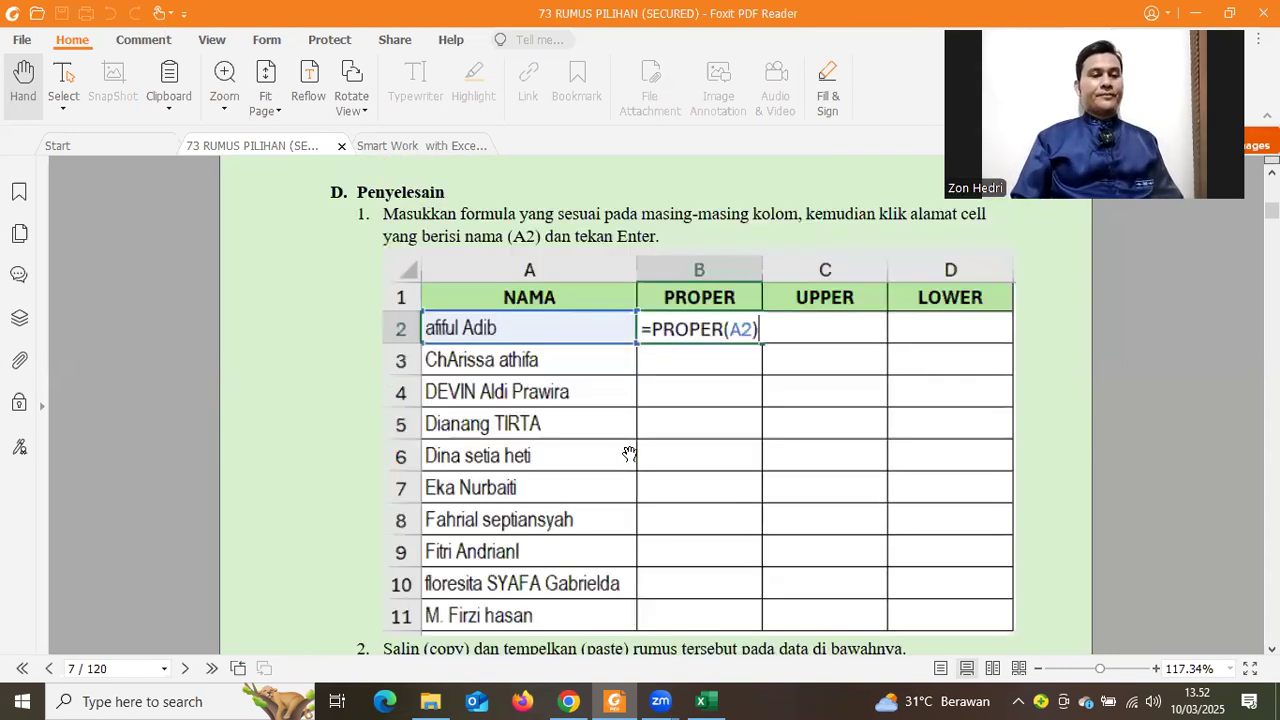
Check the bootcamp group's Google Drive link in WhatsApp Web, then go back to Excel
left_click(570, 699)
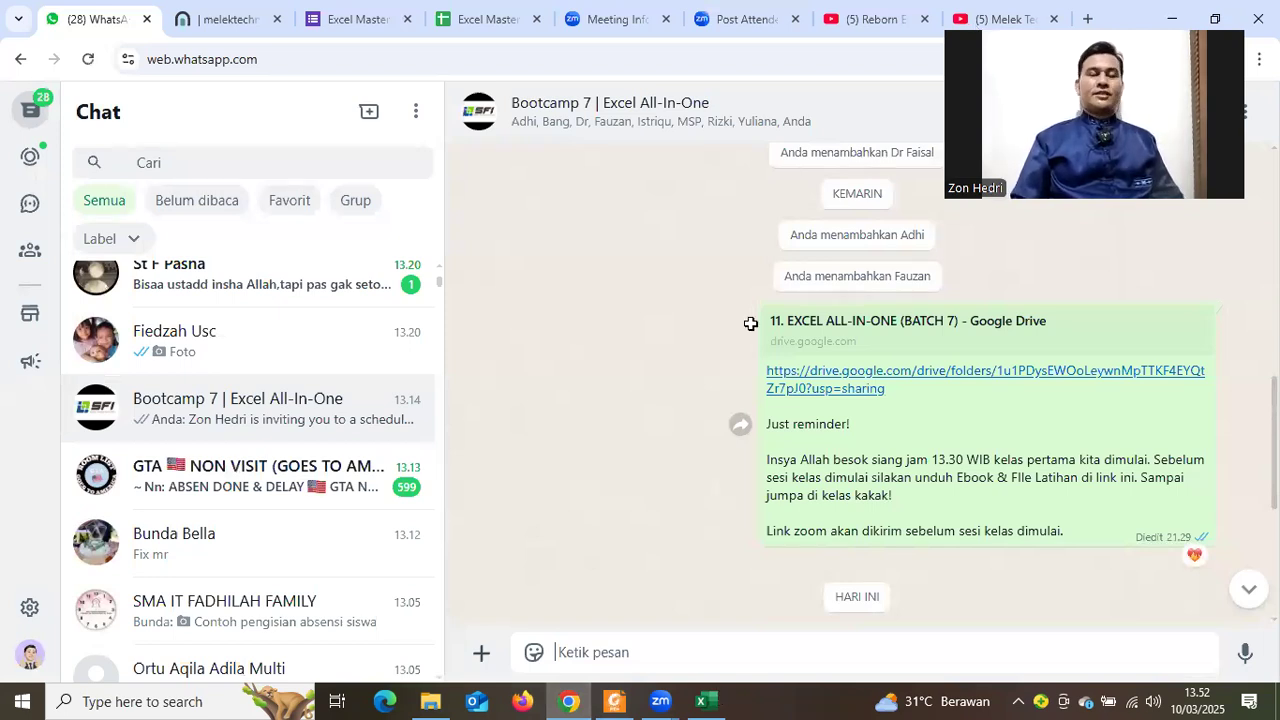
key("alt+Tab")
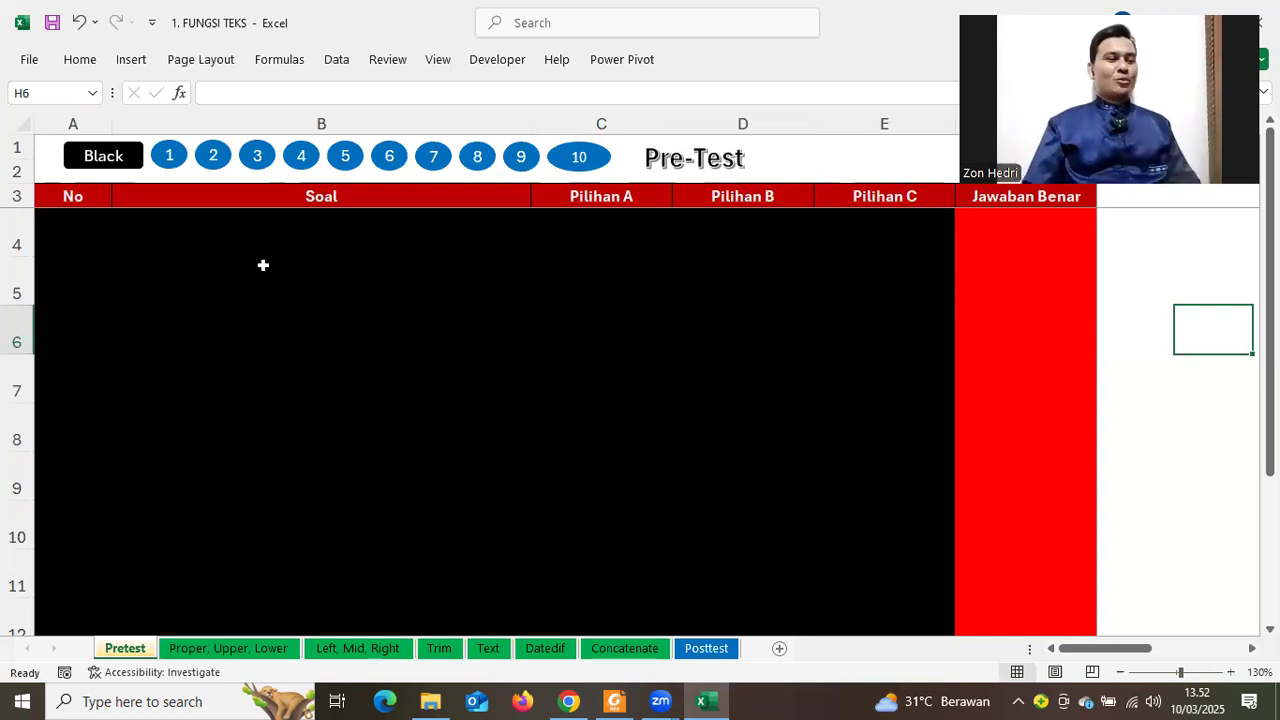
Show question 1, answer it with UPPER in F4, and display question 2
left_click(168, 162)
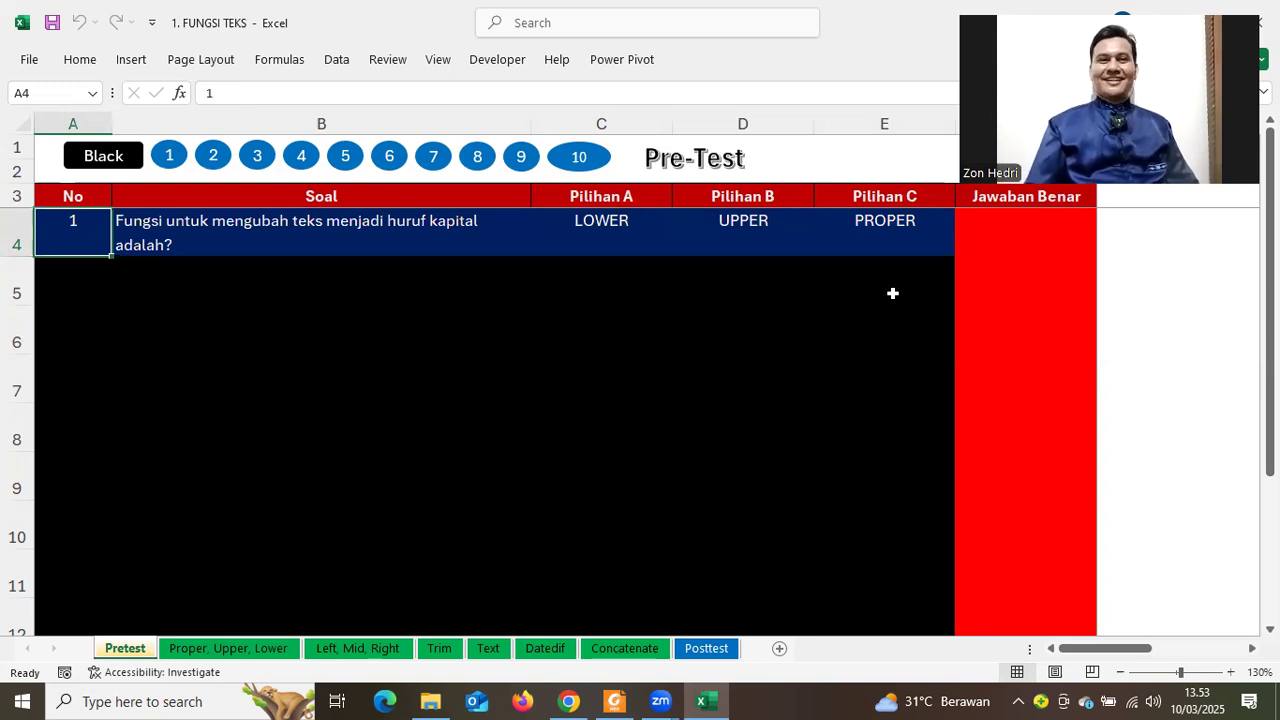
left_click(996, 243)
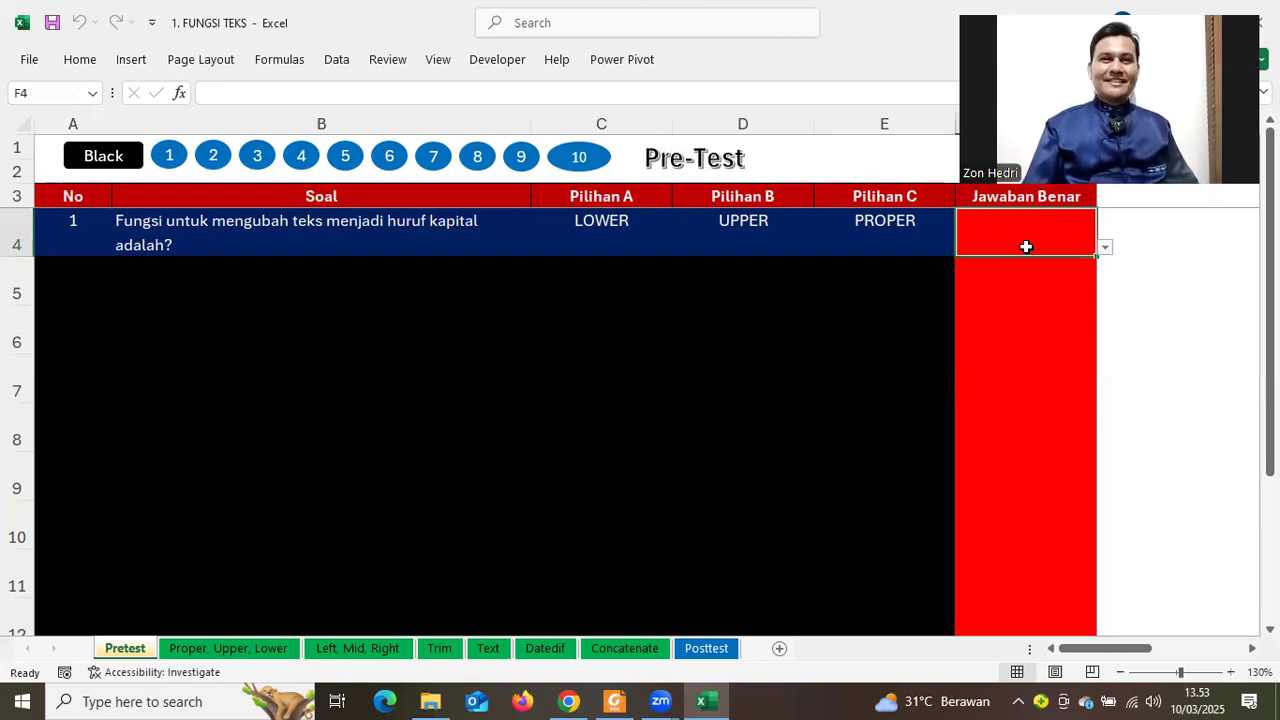
left_click(1106, 248)
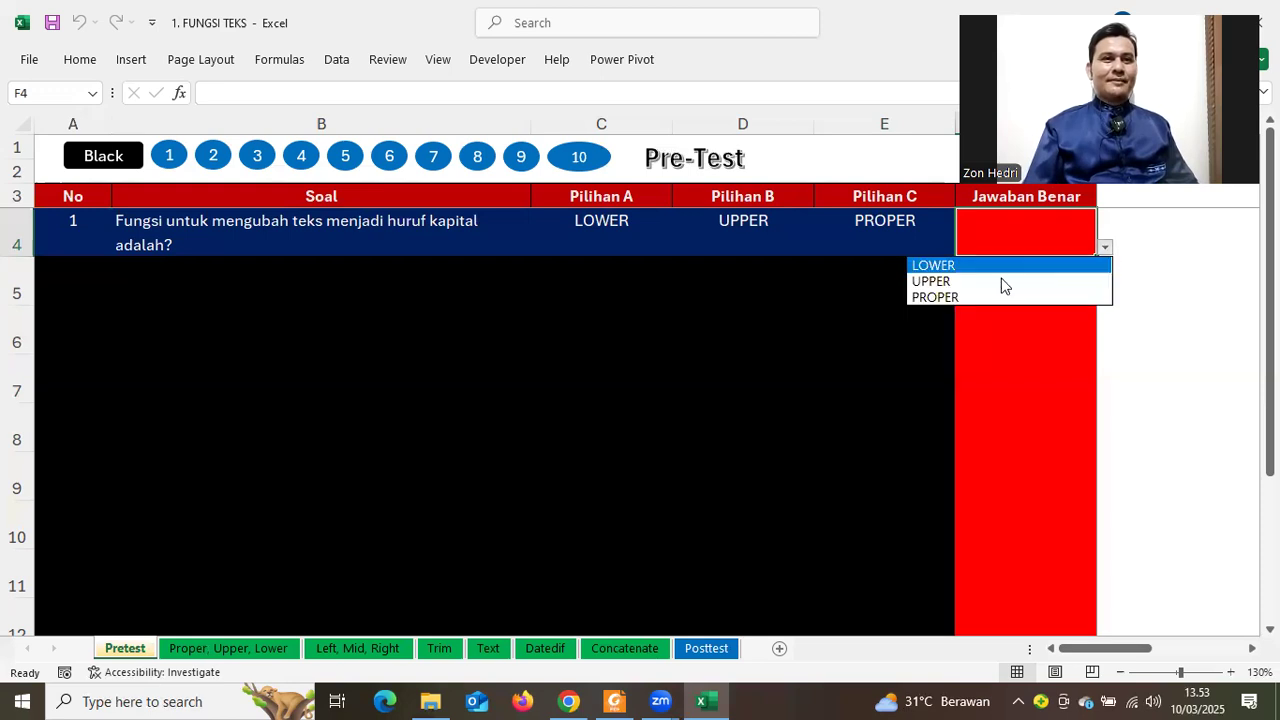
left_click(1004, 284)
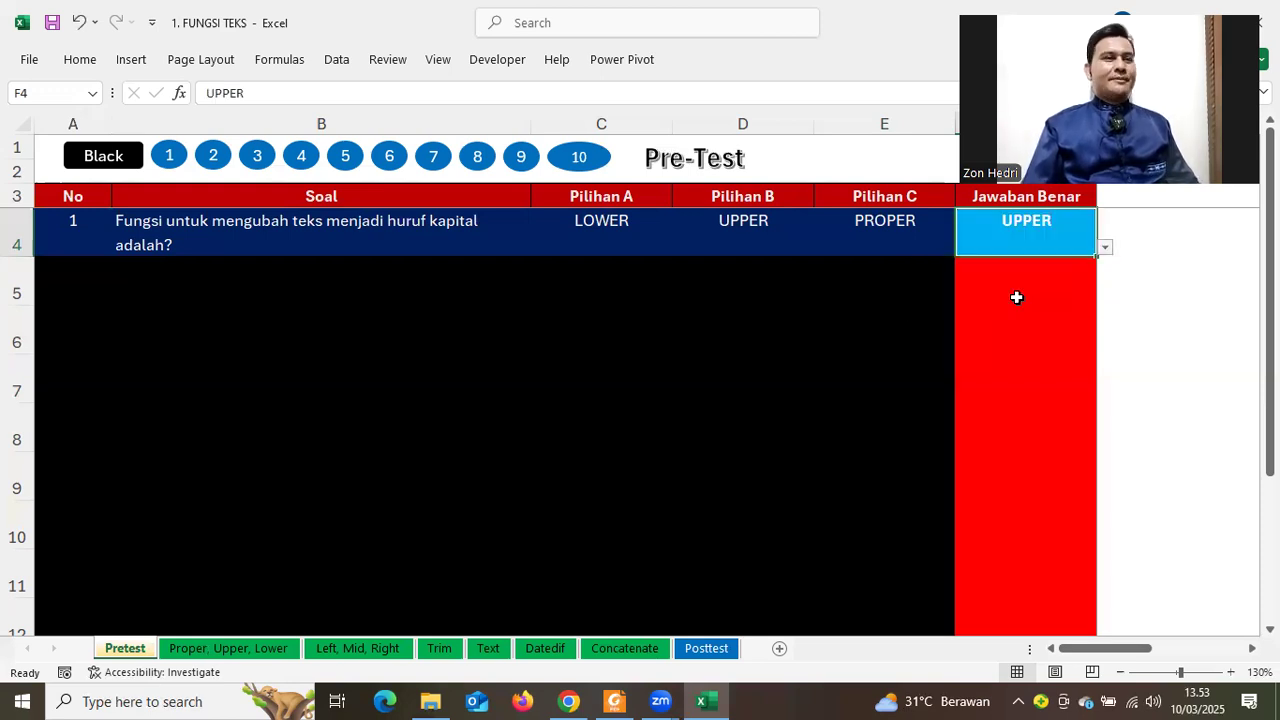
left_click(213, 160)
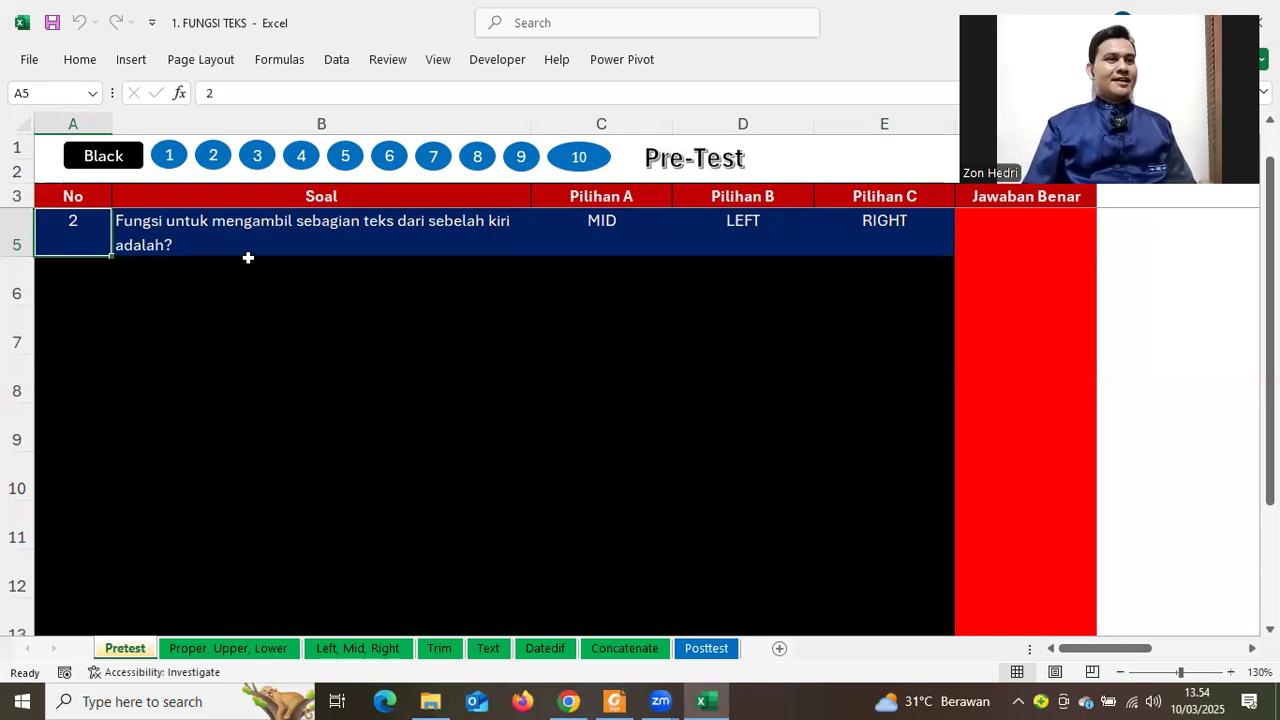
Answer question 2 with LEFT in cell F5
left_click(1092, 241)
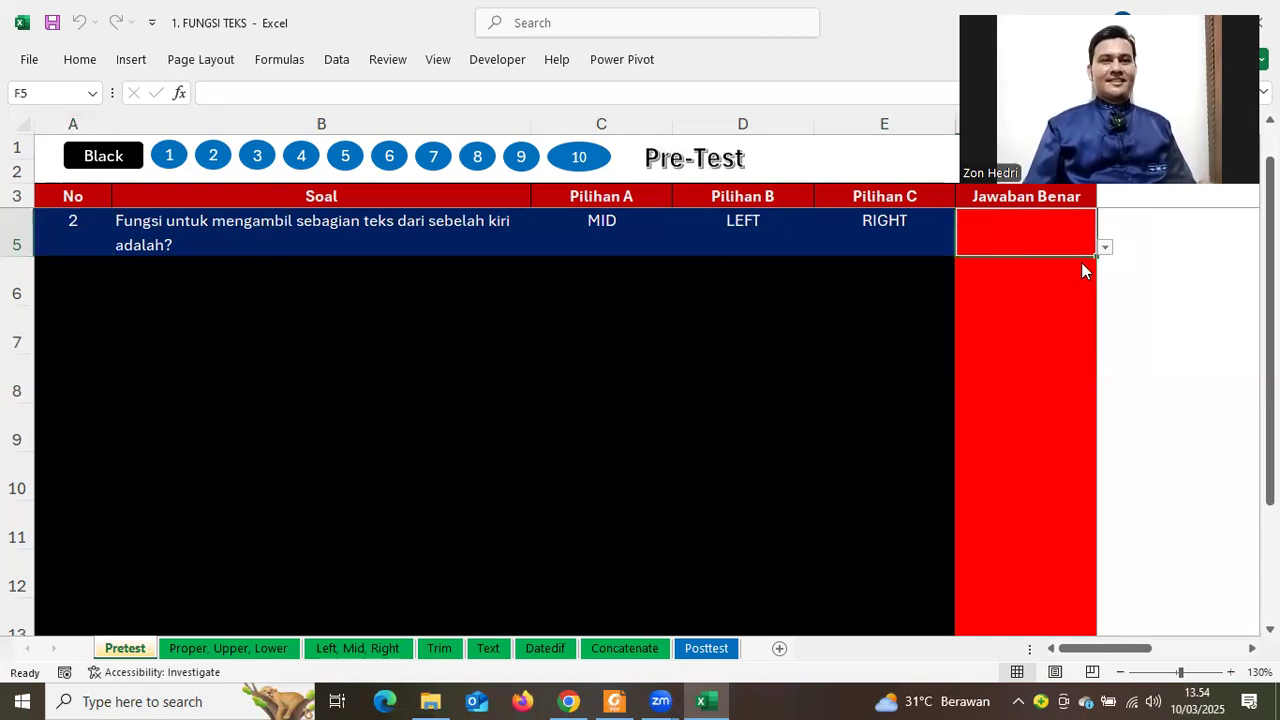
left_click(1104, 246)
key("Up")
key("Return")
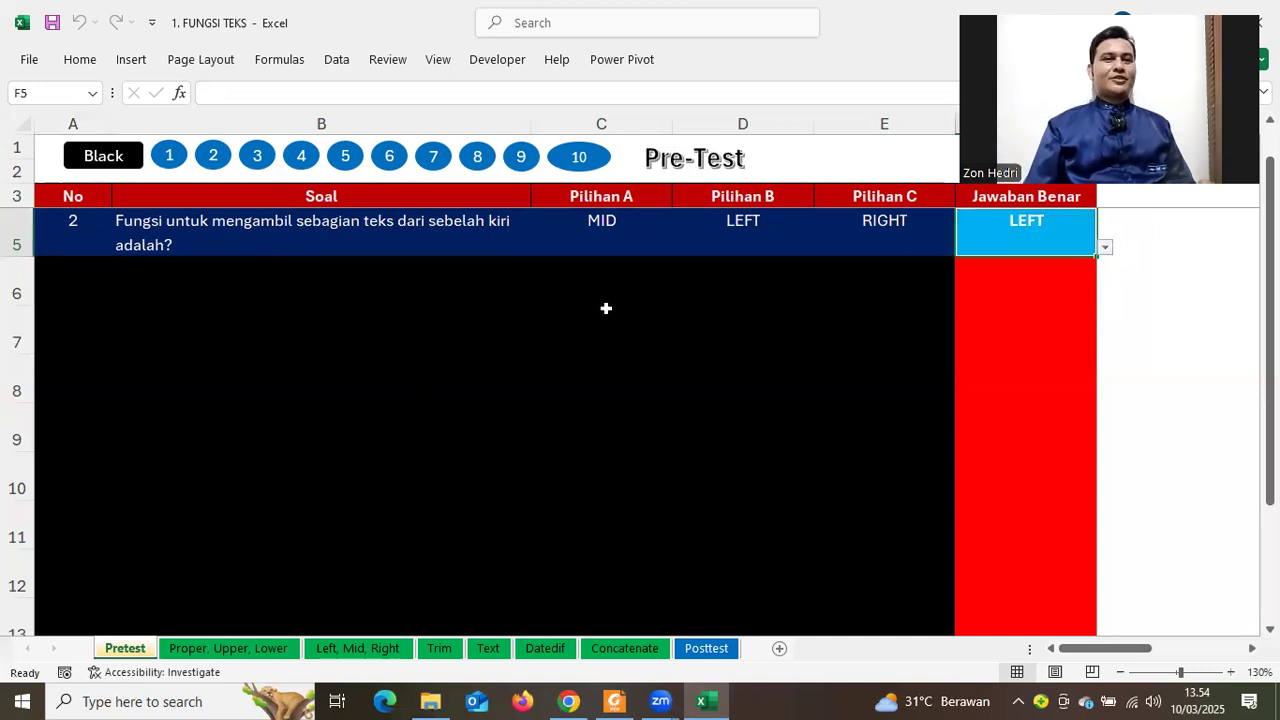
left_click(605, 308)
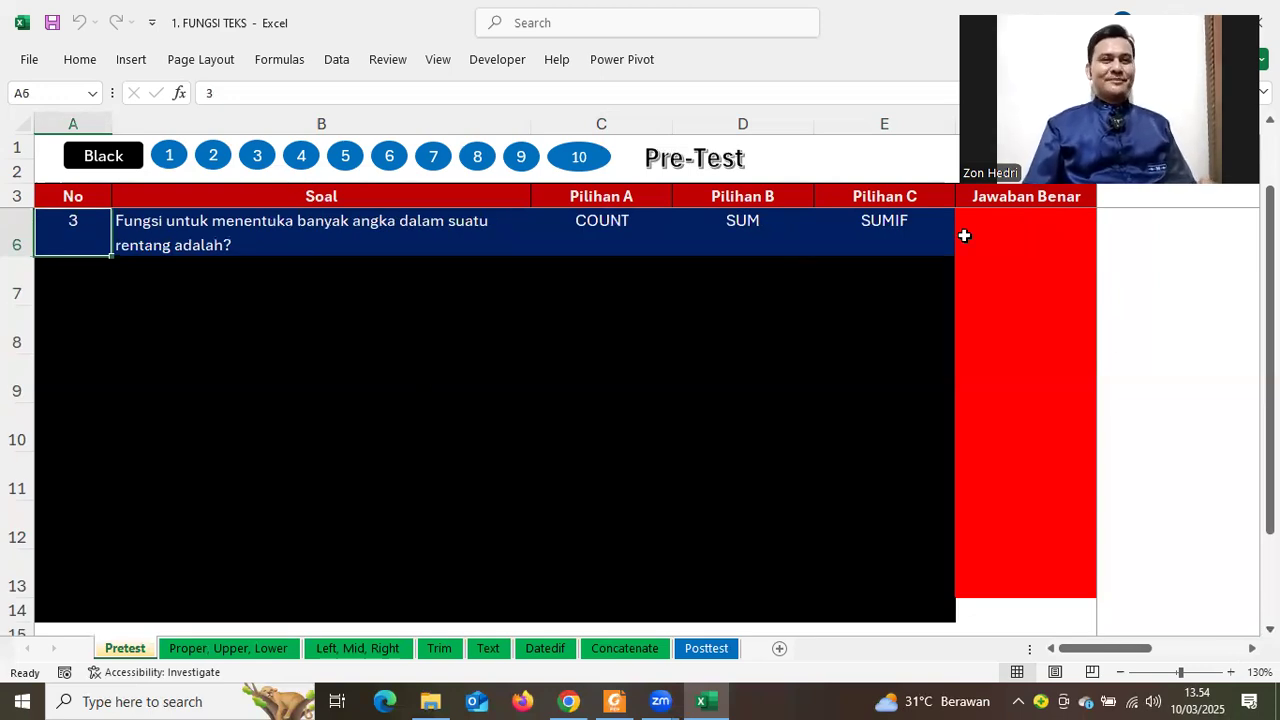
Answer question 3 with COUNT in F6 and reveal question 4
left_click(1019, 240)
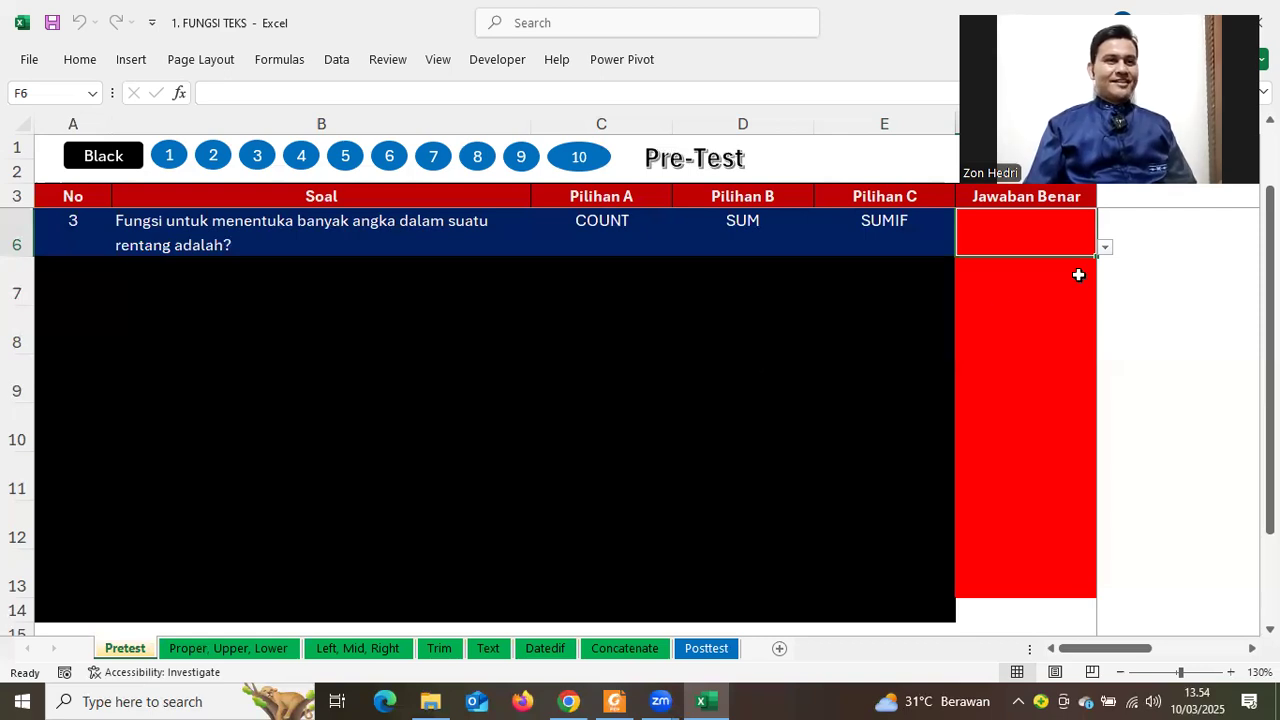
left_click(1105, 248)
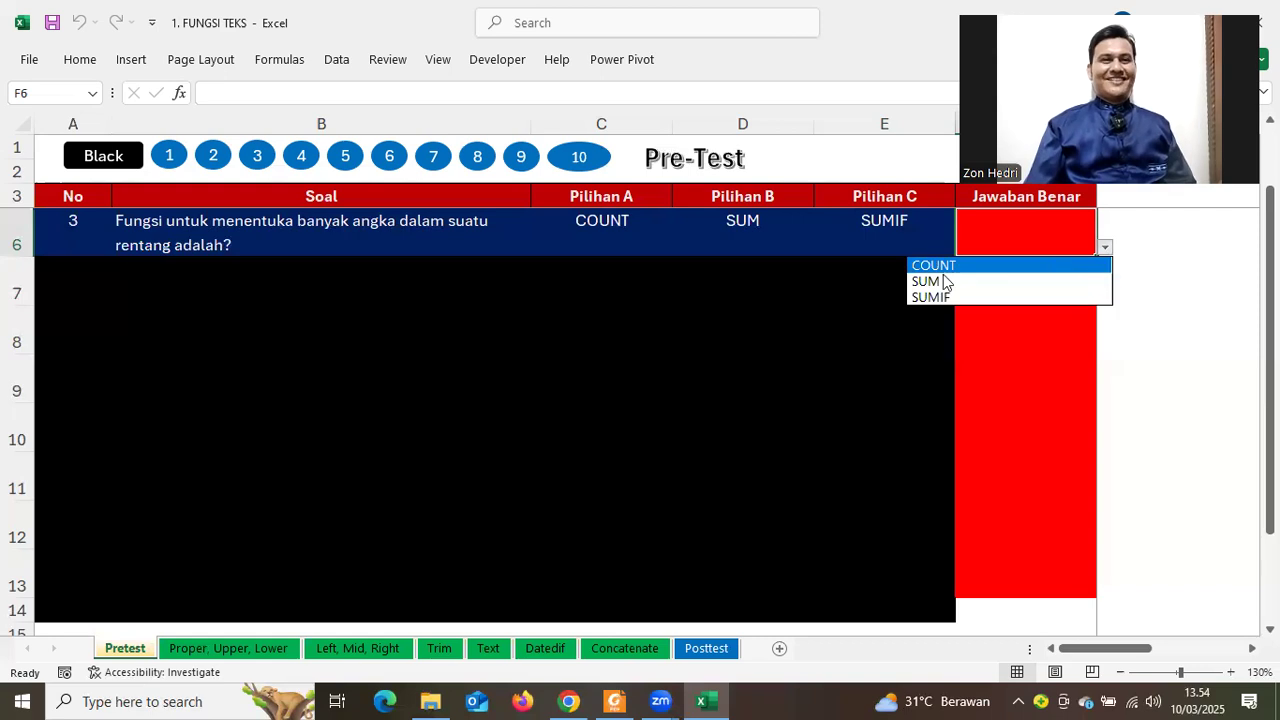
left_click(666, 315)
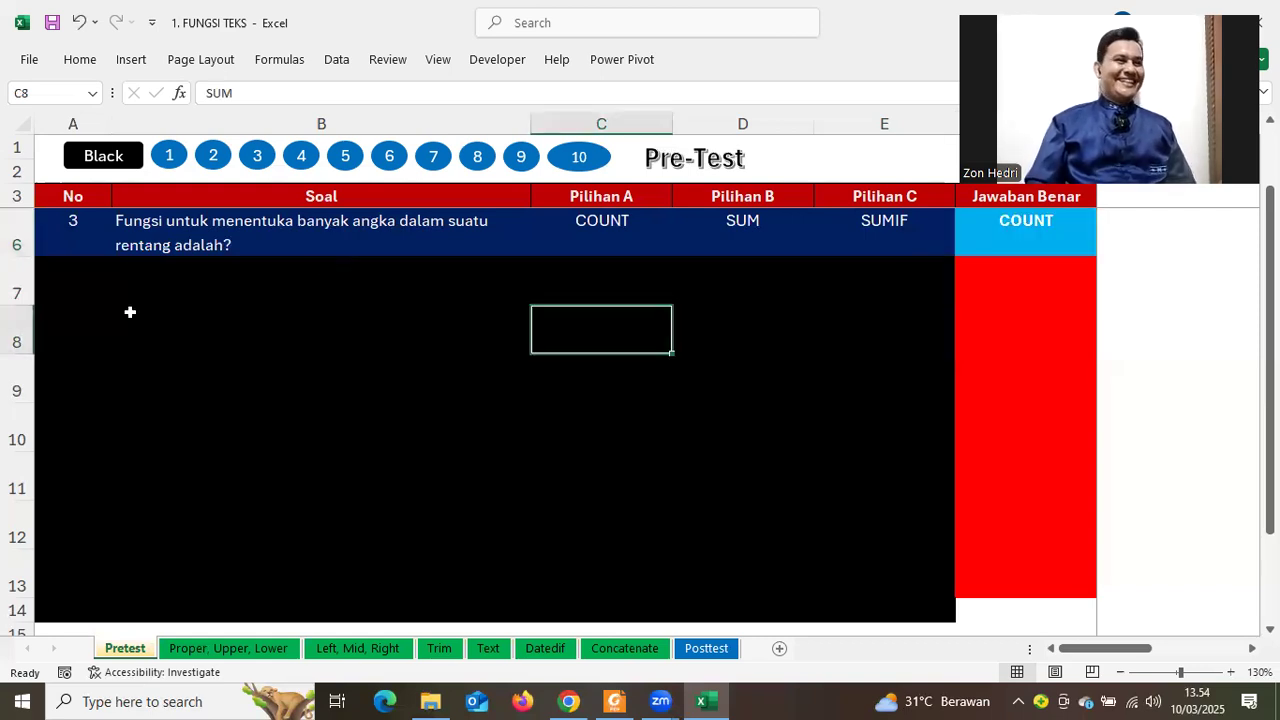
left_click(305, 168)
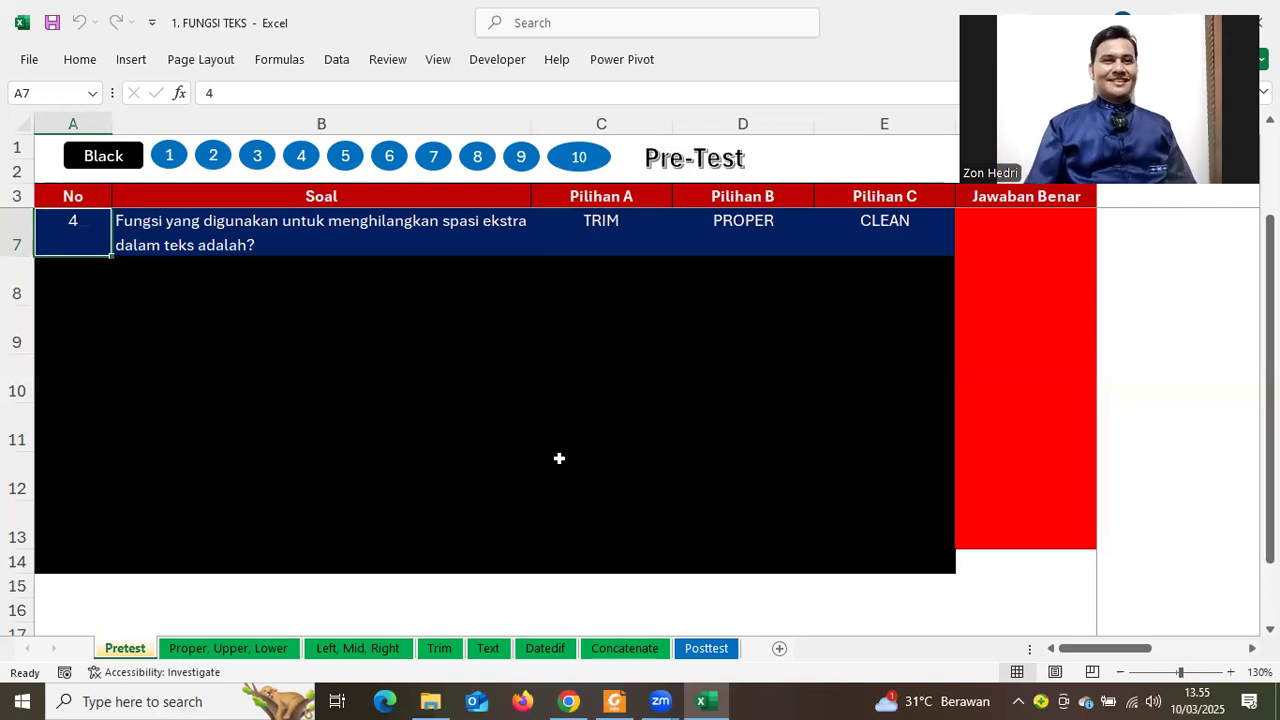
Choose TRIM as question 4's answer in F7, then display question 5
left_click(1044, 241)
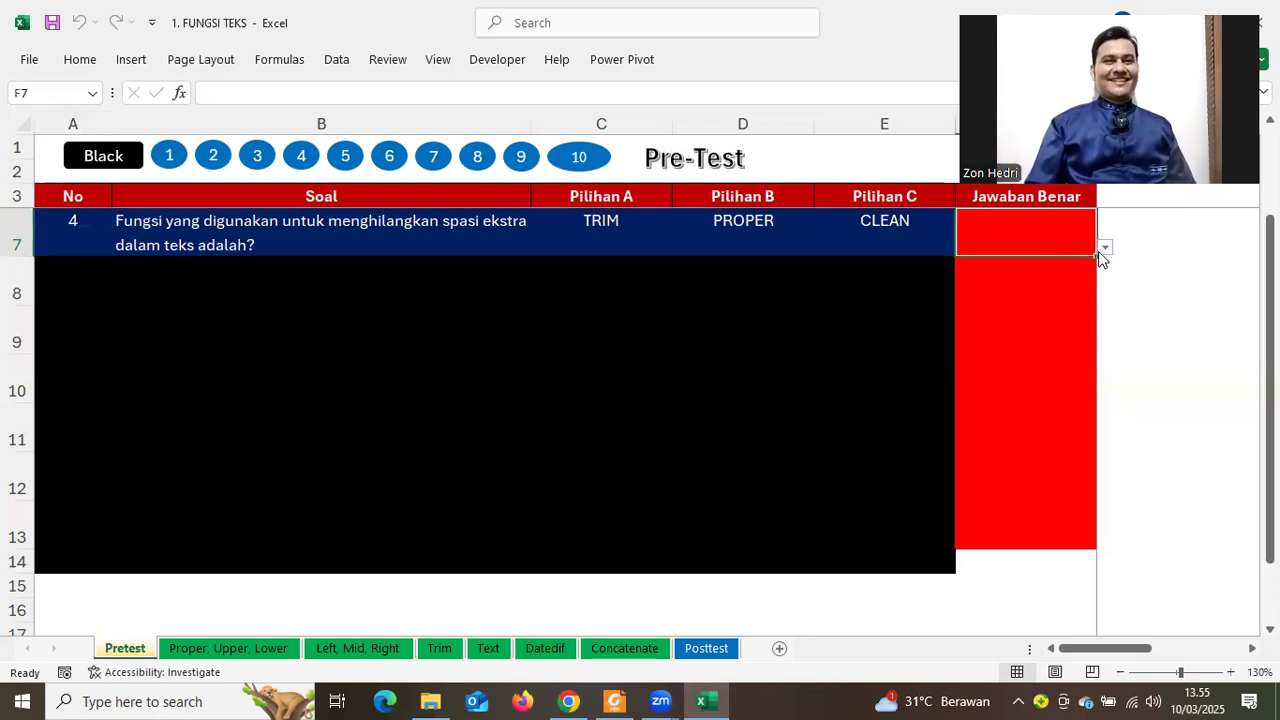
left_click(1104, 247)
left_click(968, 276)
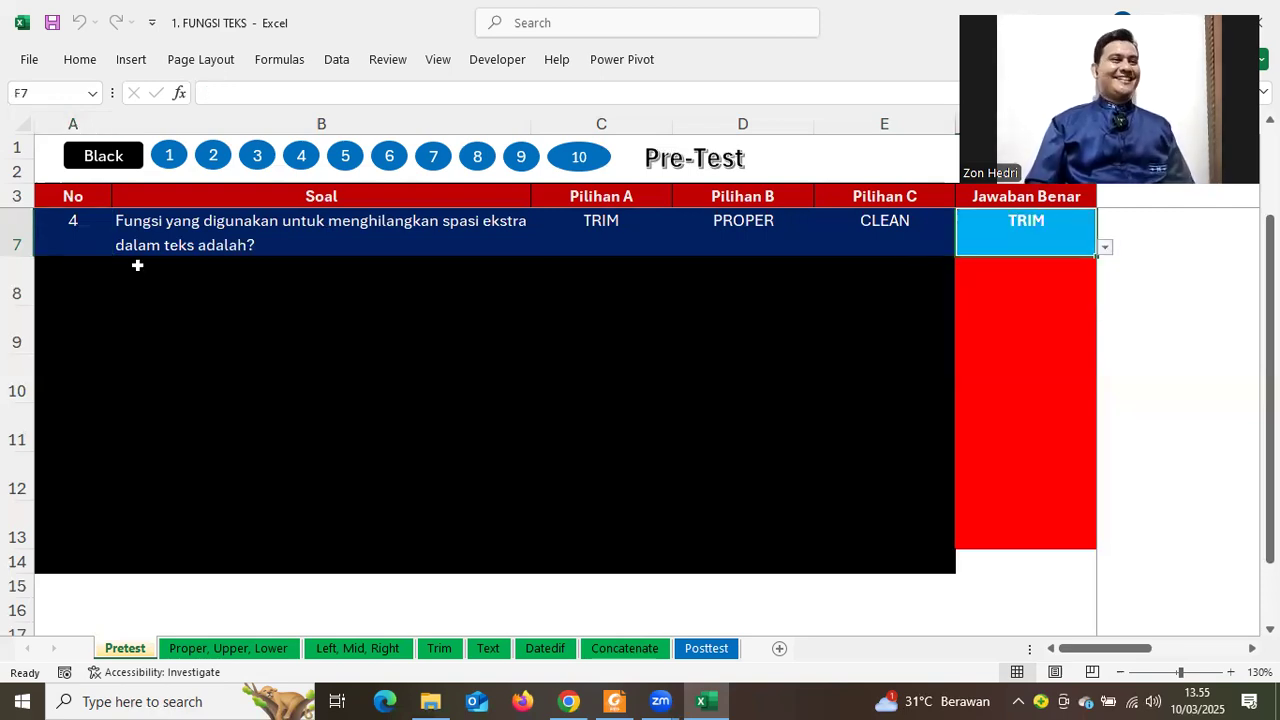
left_click(338, 170)
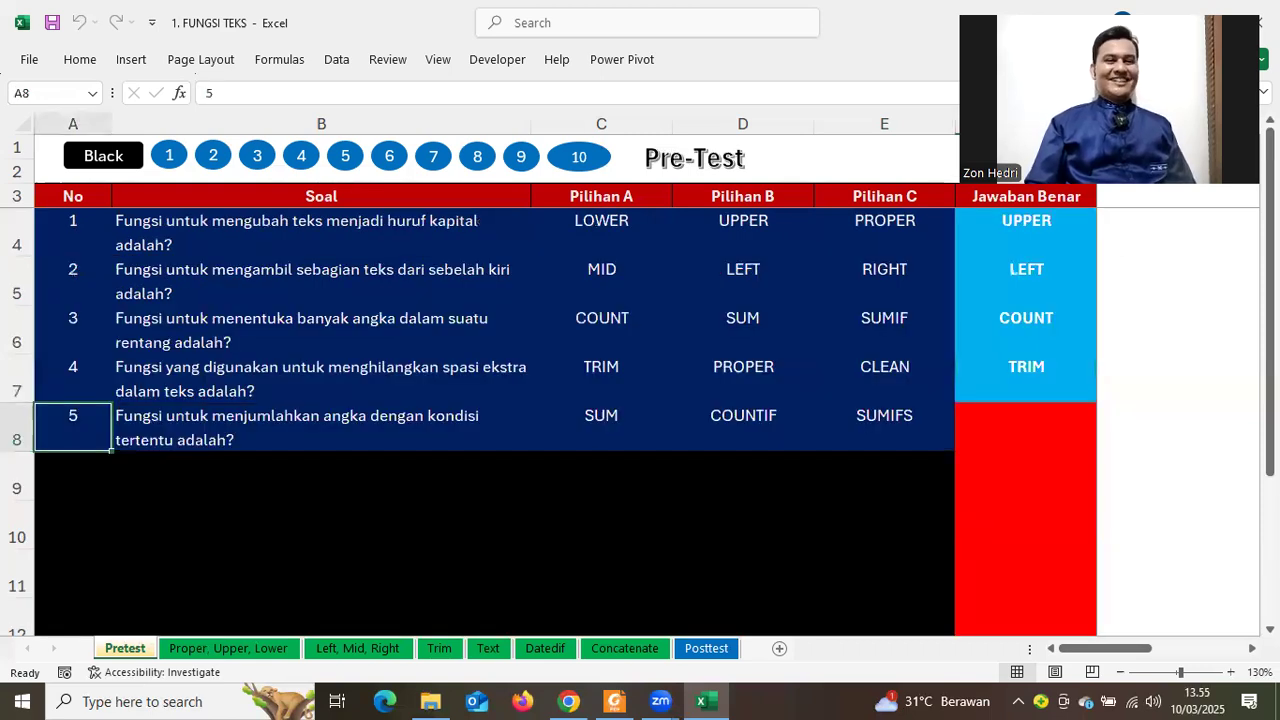
scroll(500, 400, "down", 1)
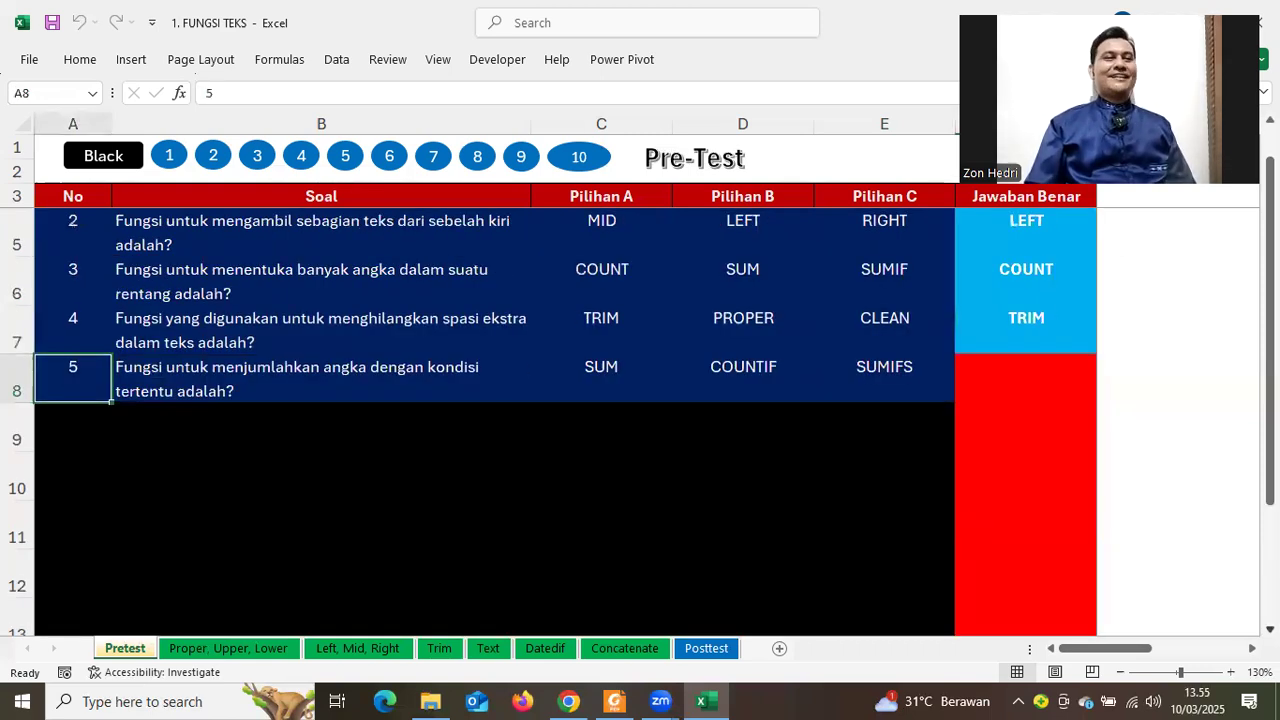
scroll(793, 452, "down", 1)
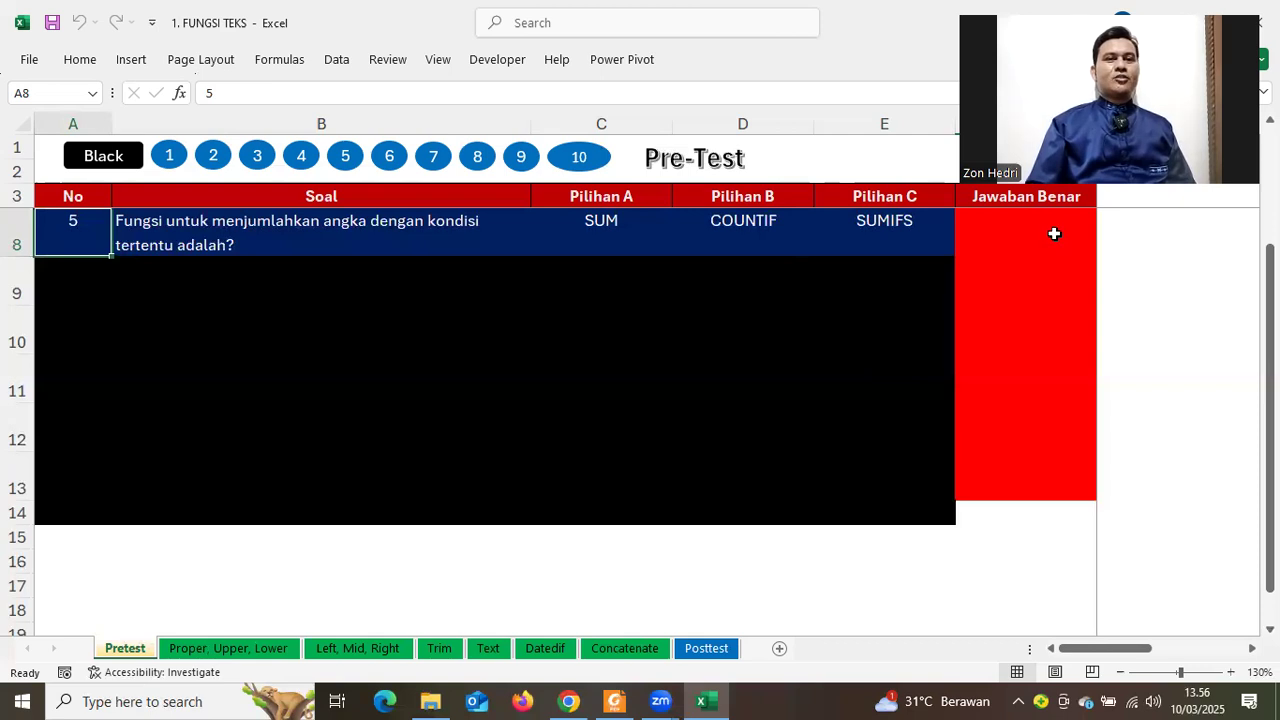
Pick COUNTIF in F8 as question 5's answer and show question 6
left_click(1086, 245)
left_click(1105, 249)
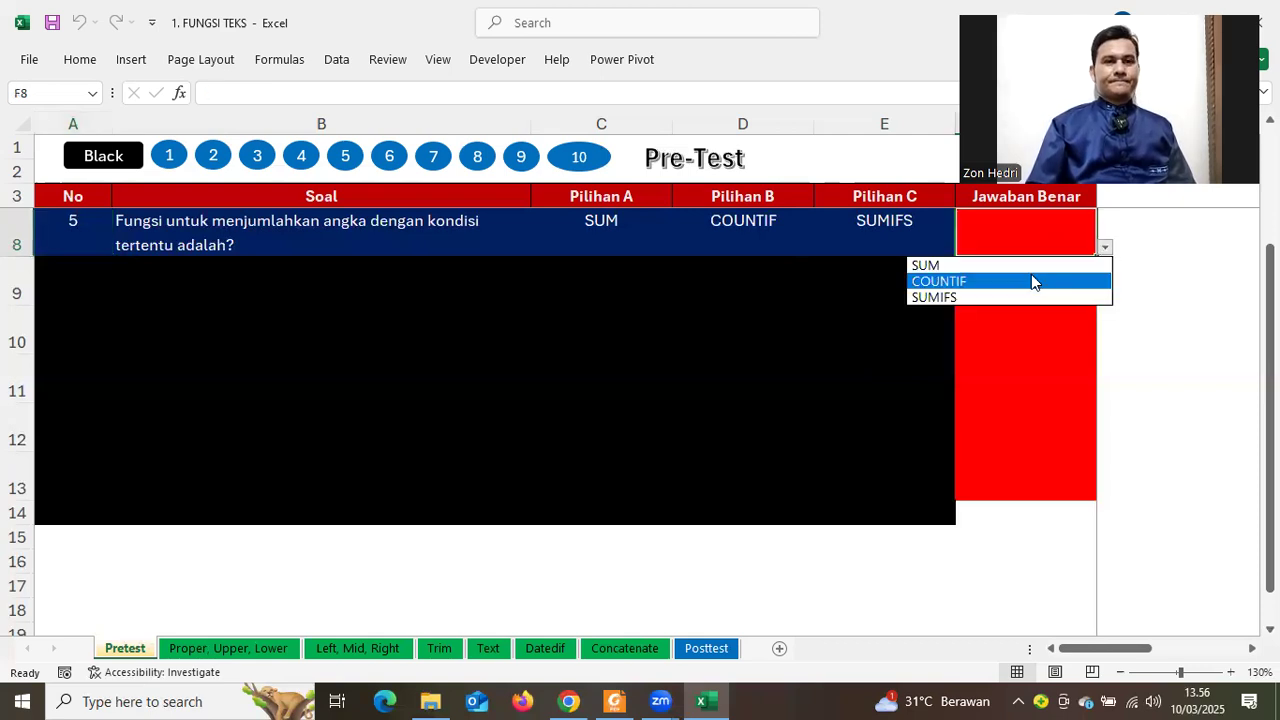
left_click(948, 283)
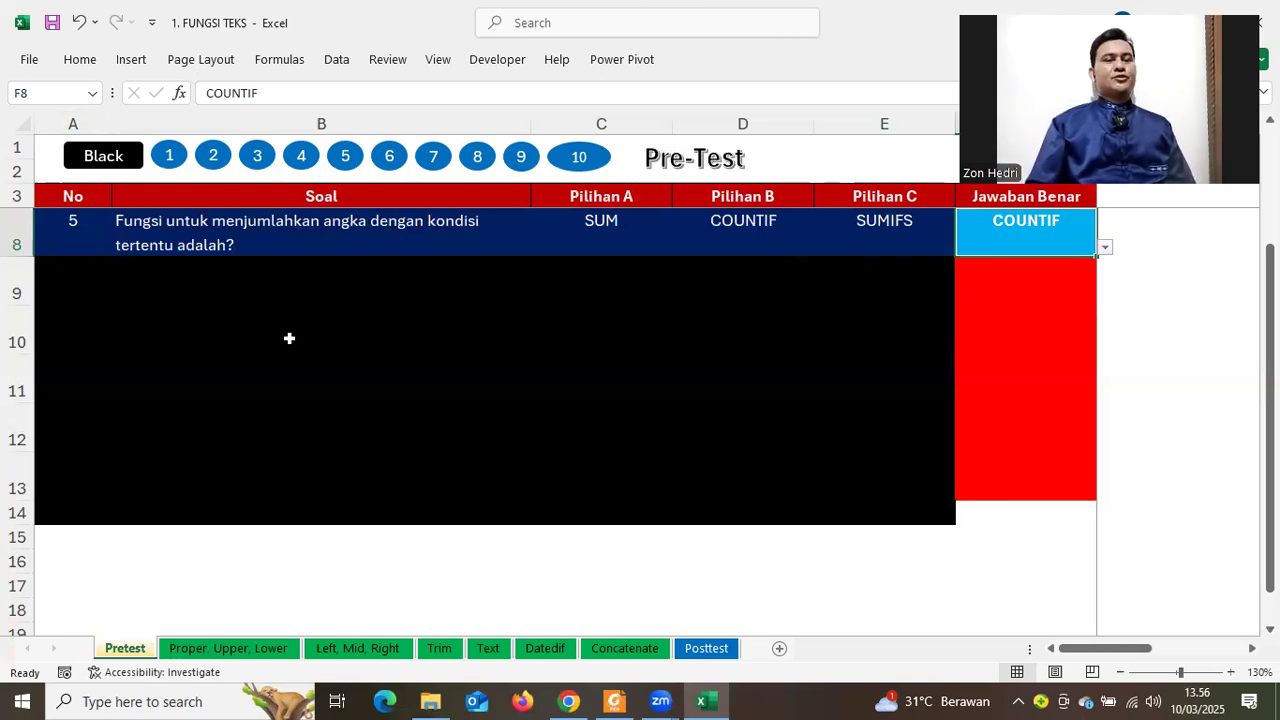
left_click(433, 165)
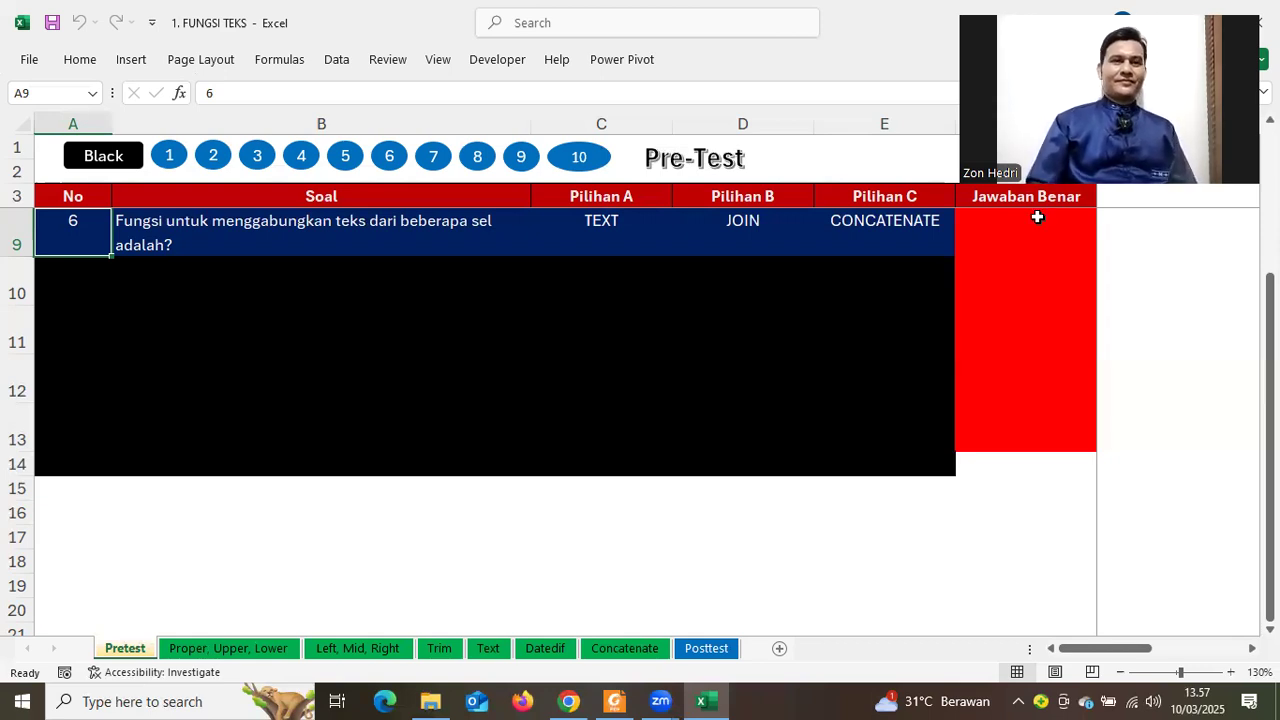
Set F9 to CONCATENATE for question 6 and display question 7
left_click(1058, 245)
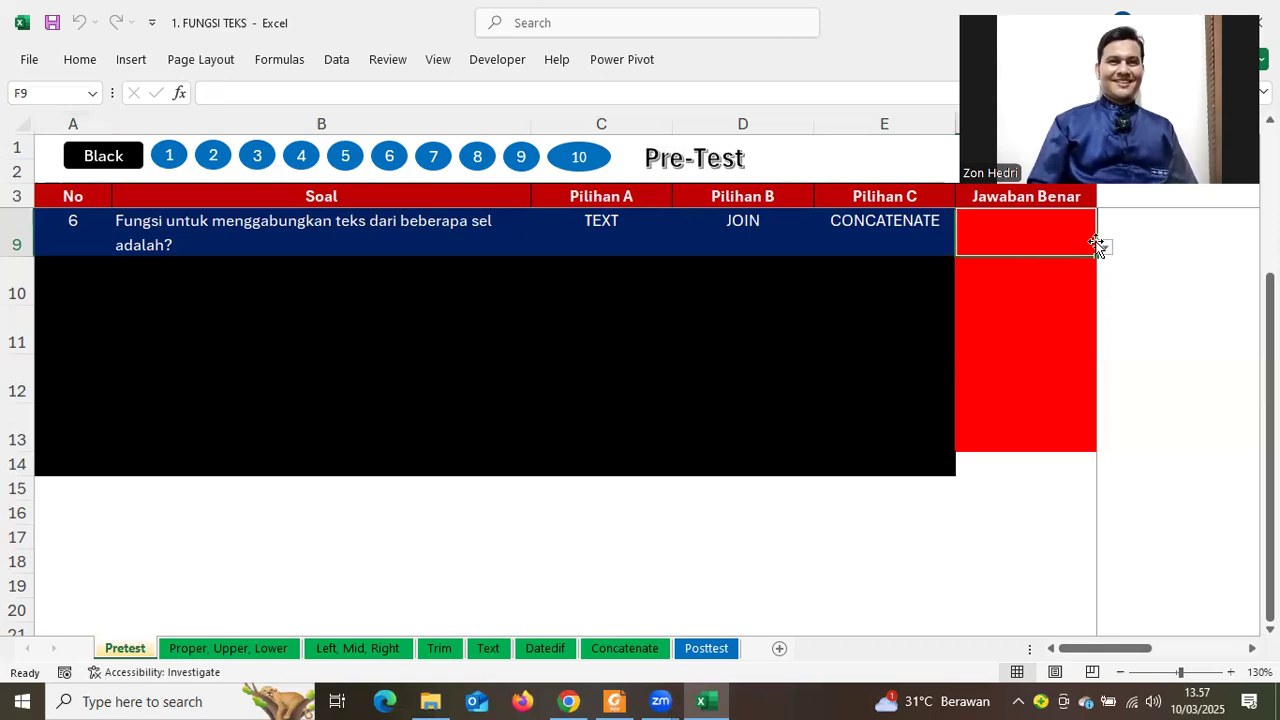
left_click(1105, 247)
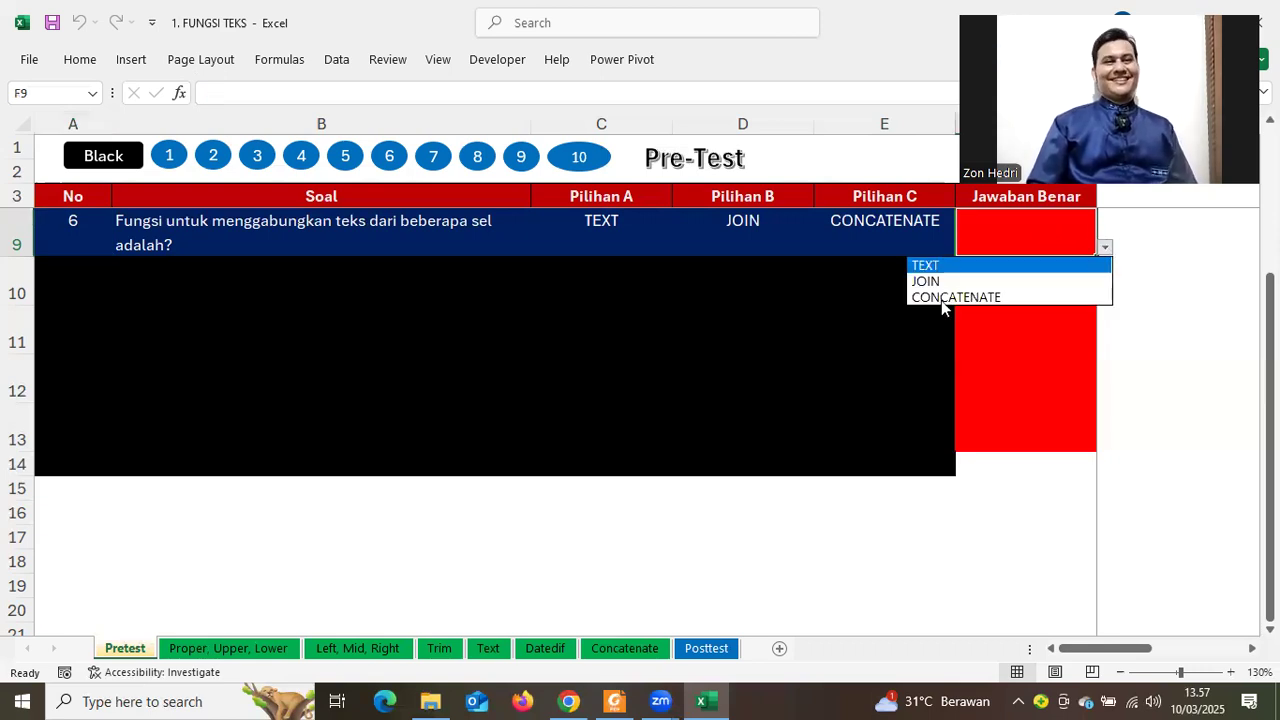
left_click(941, 298)
left_click(600, 330)
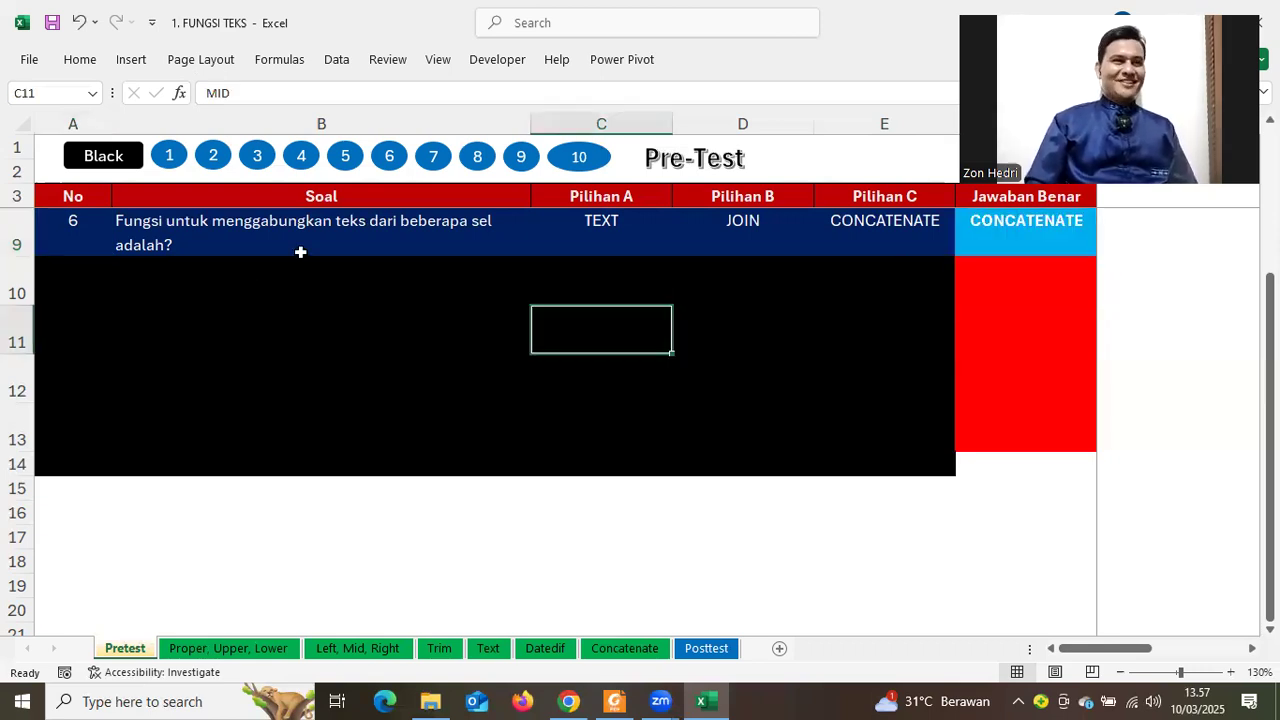
left_click(433, 165)
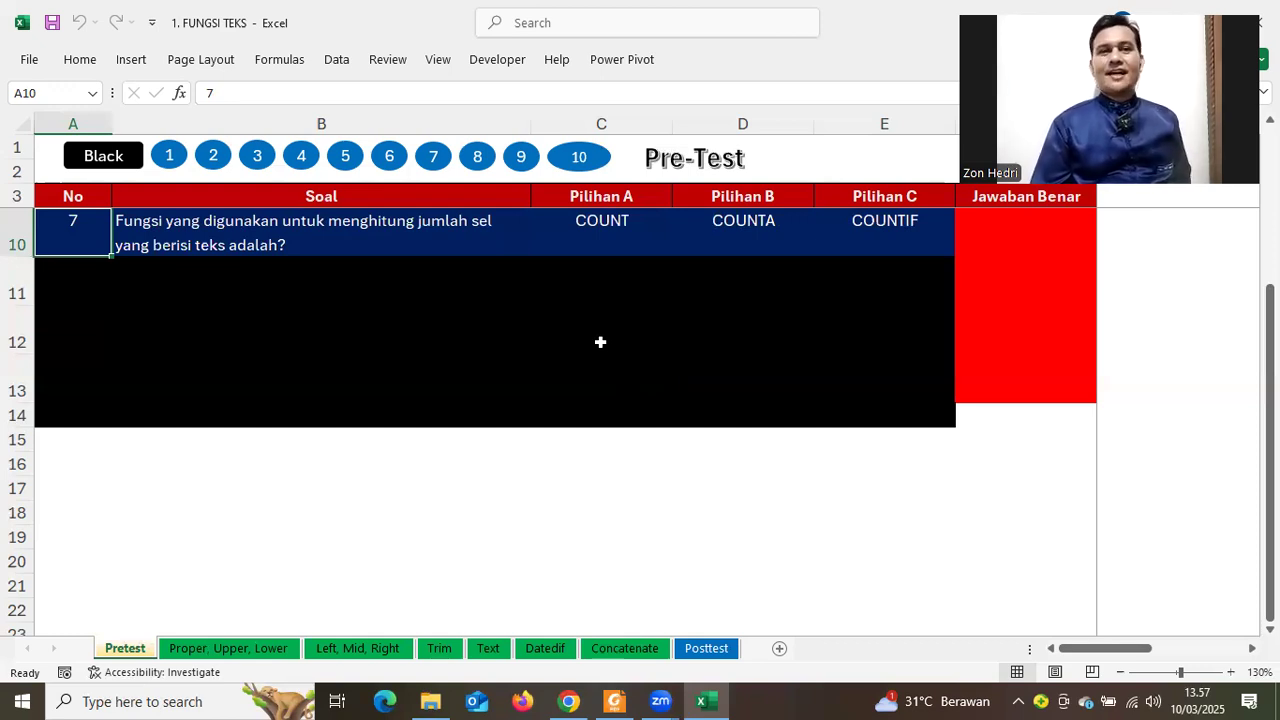
Leave question 7 unanswered and jump ahead to question 8
left_click(1045, 295)
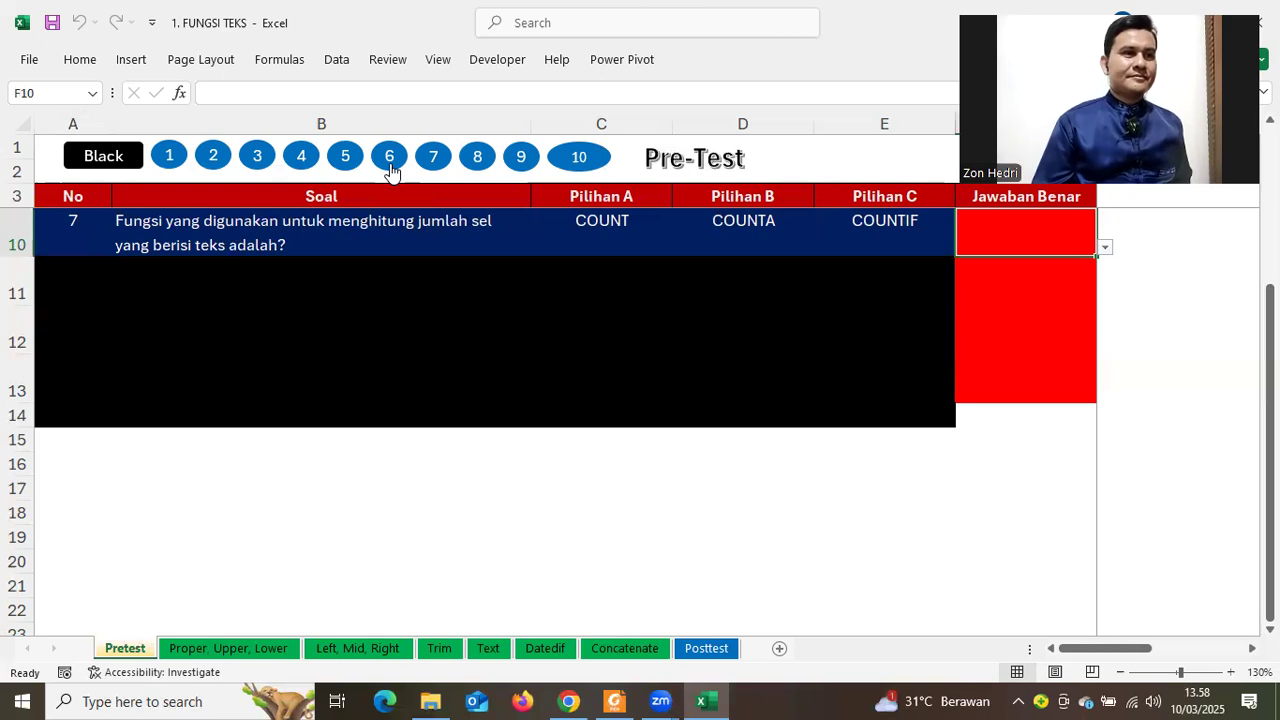
left_click(390, 160)
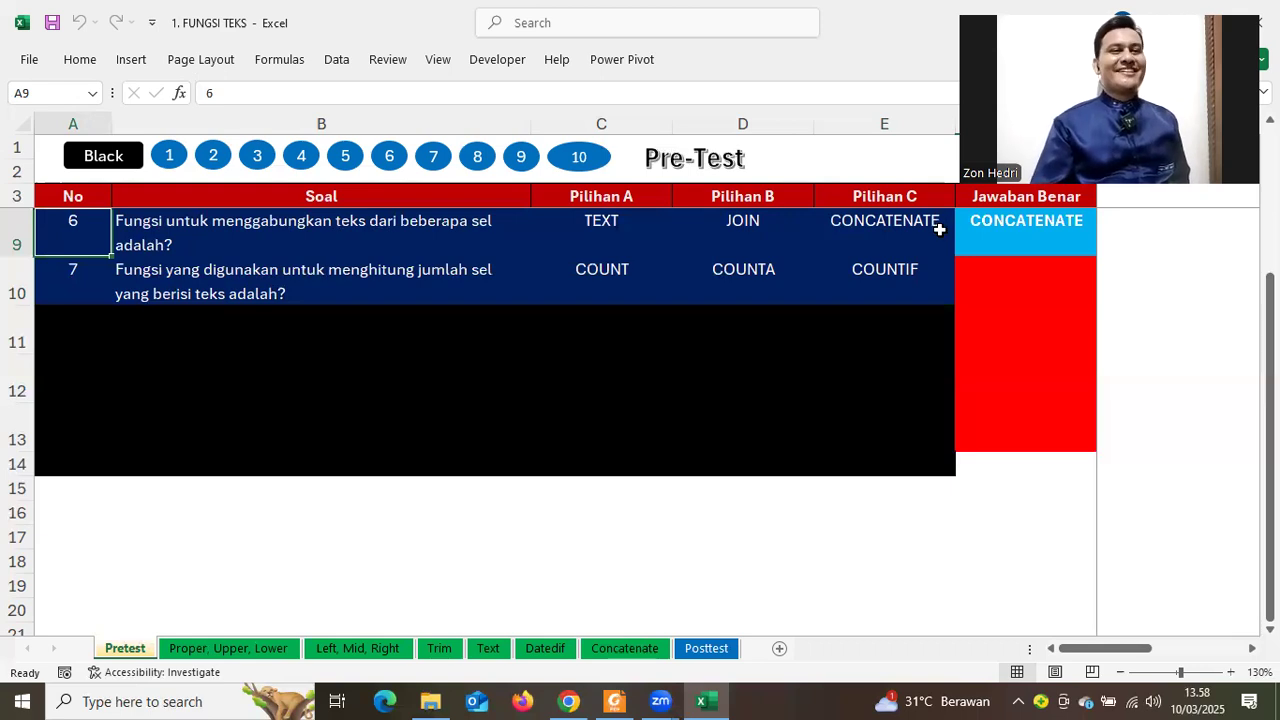
left_click(478, 158)
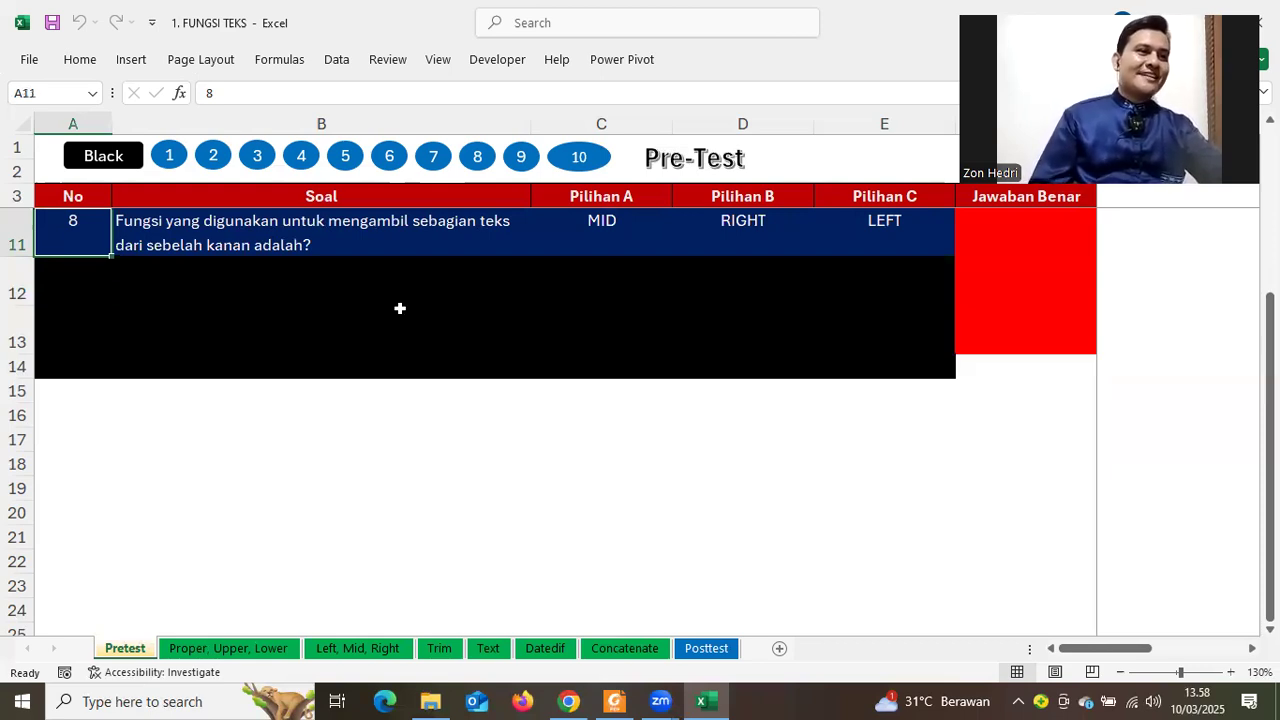
Answer question 8 with RIGHT in F11 and move on to question 9
left_click(1052, 232)
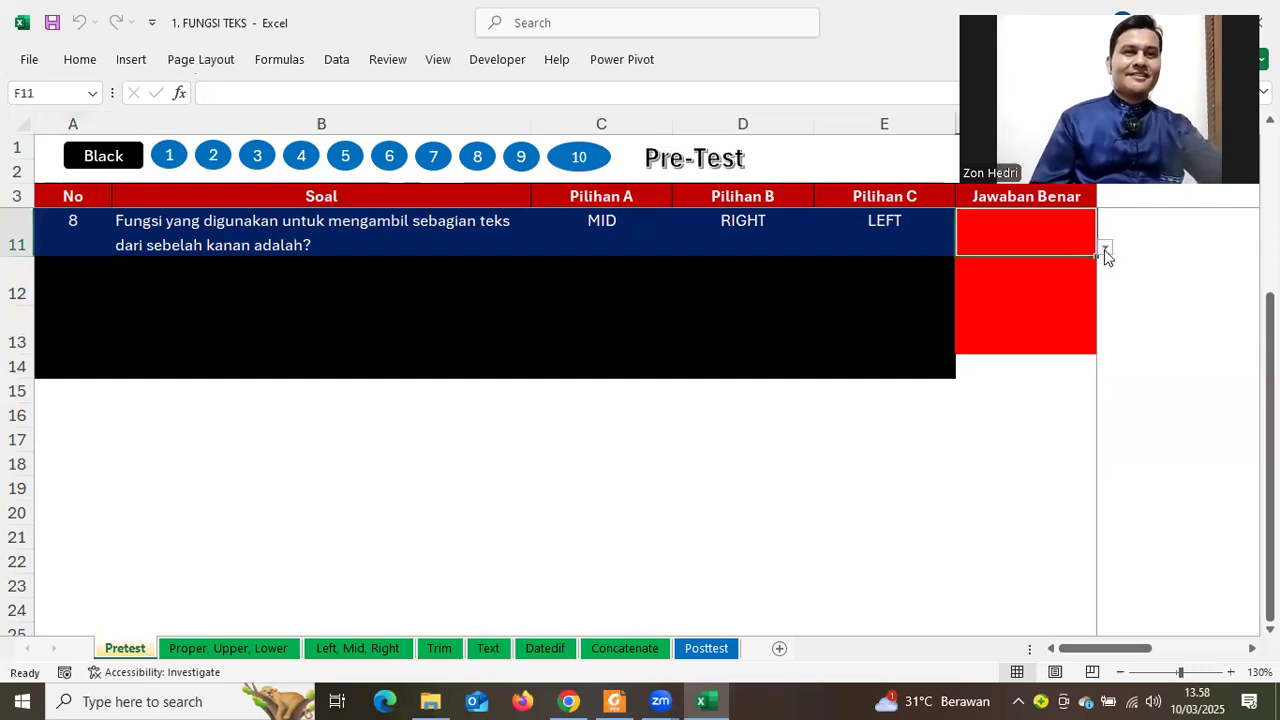
left_click(1105, 247)
key("Return")
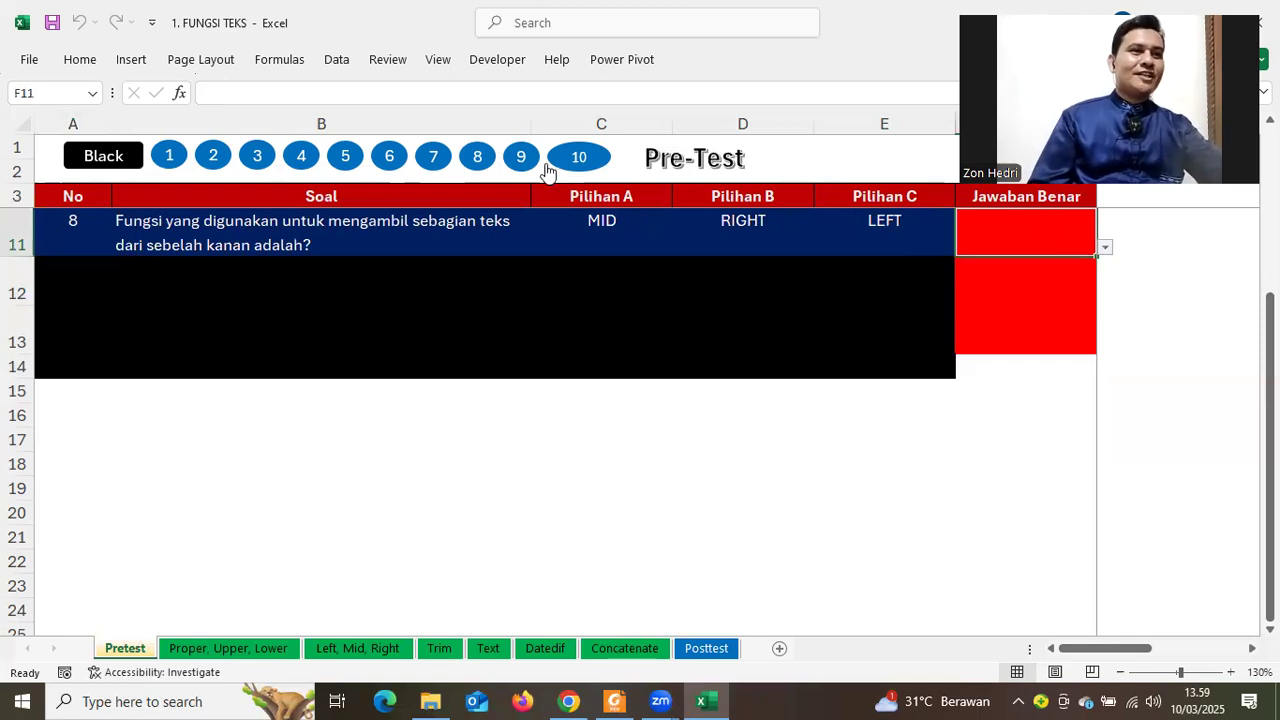
key("Return")
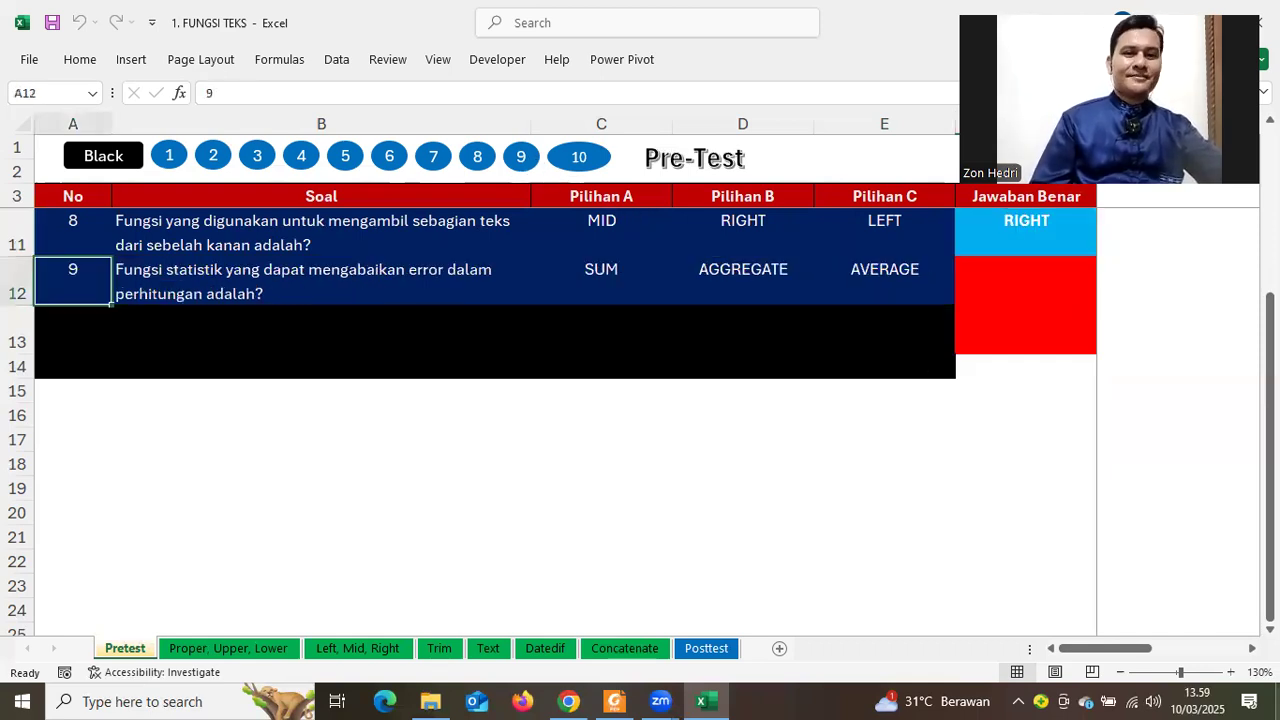
scroll(686, 563, "down", 1)
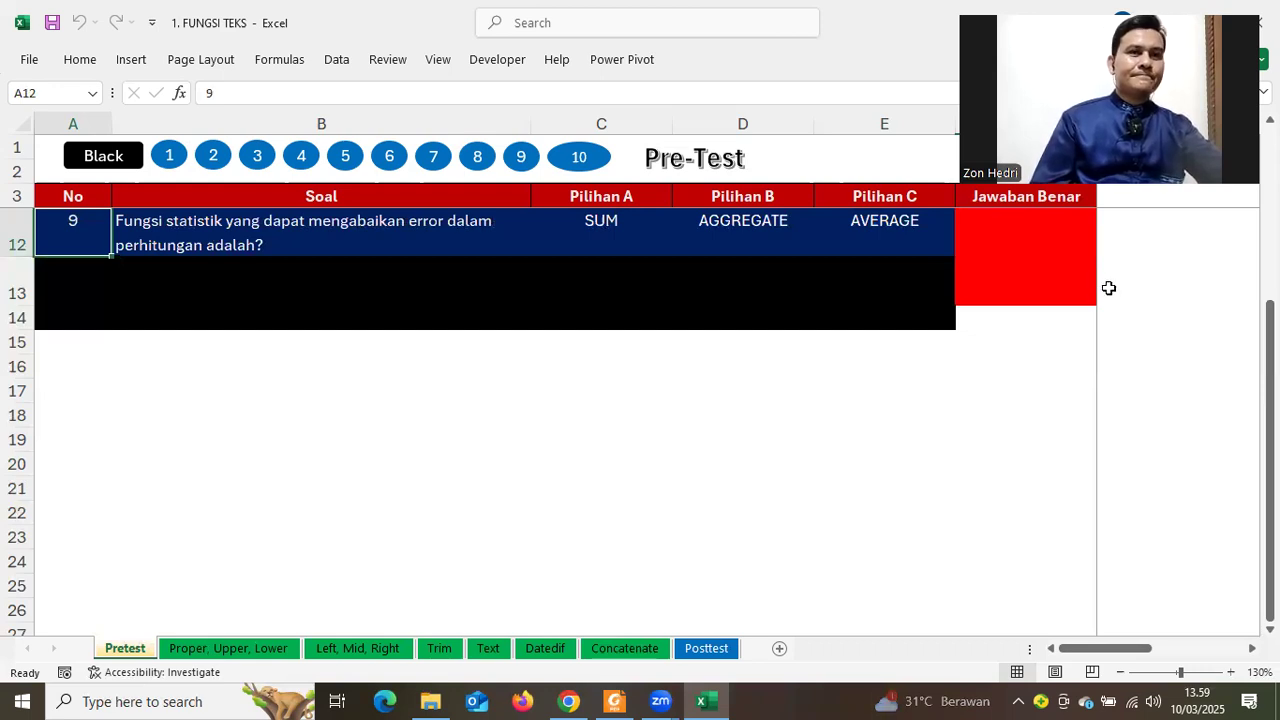
scroll(421, 165, "up", 3)
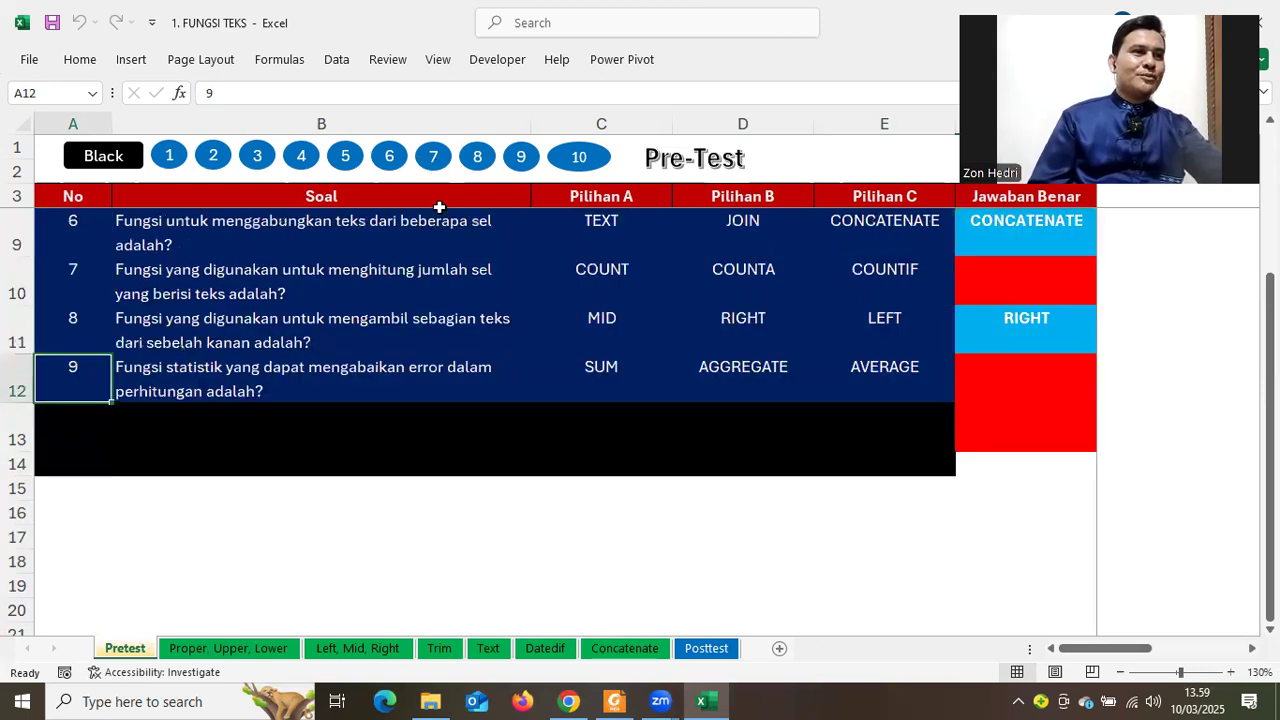
Bring question 7 back into view on the Pretest sheet
left_click(433, 156)
left_click(96, 153)
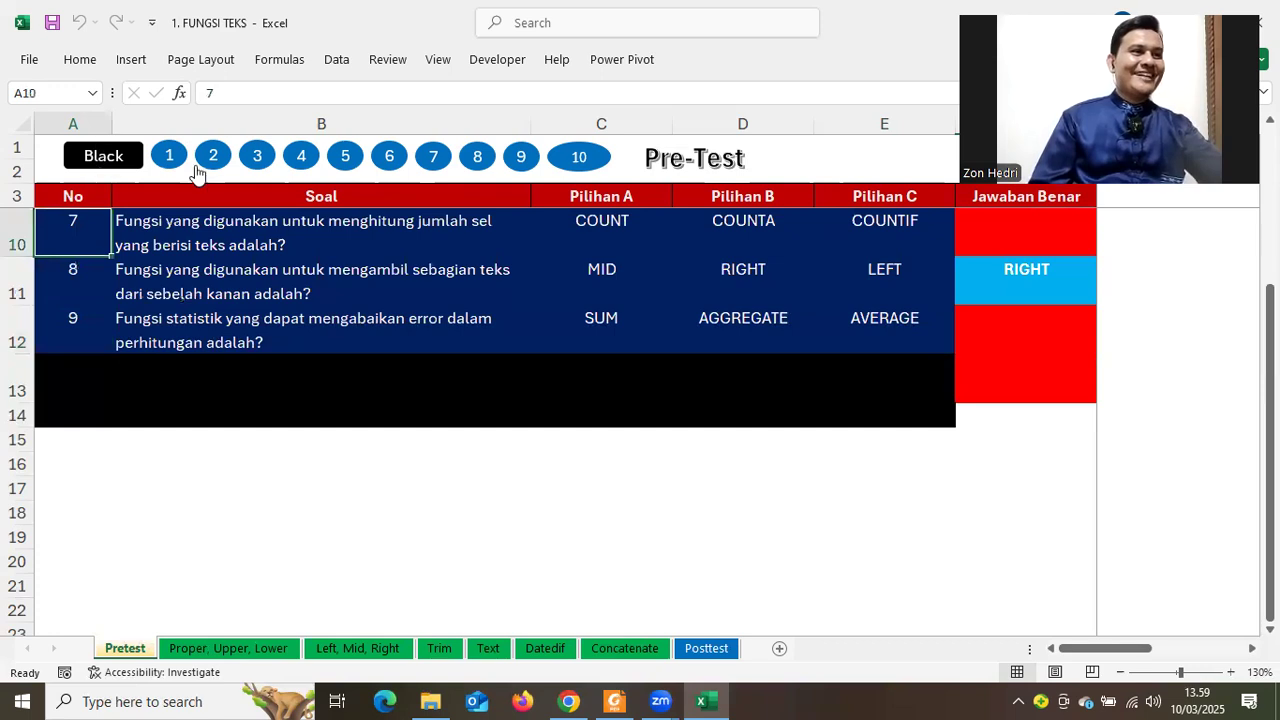
left_click(432, 165)
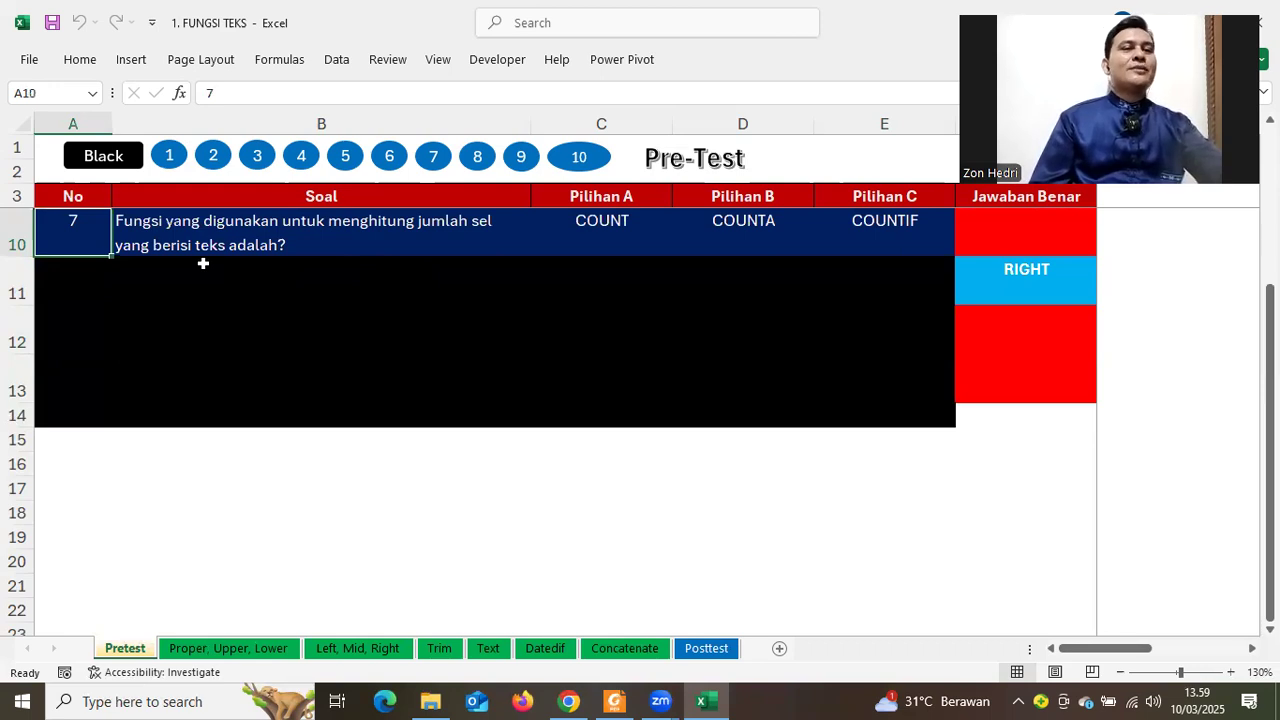
Answer question 7 with COUNTA in F10, then bring up question 9
left_click(1026, 222)
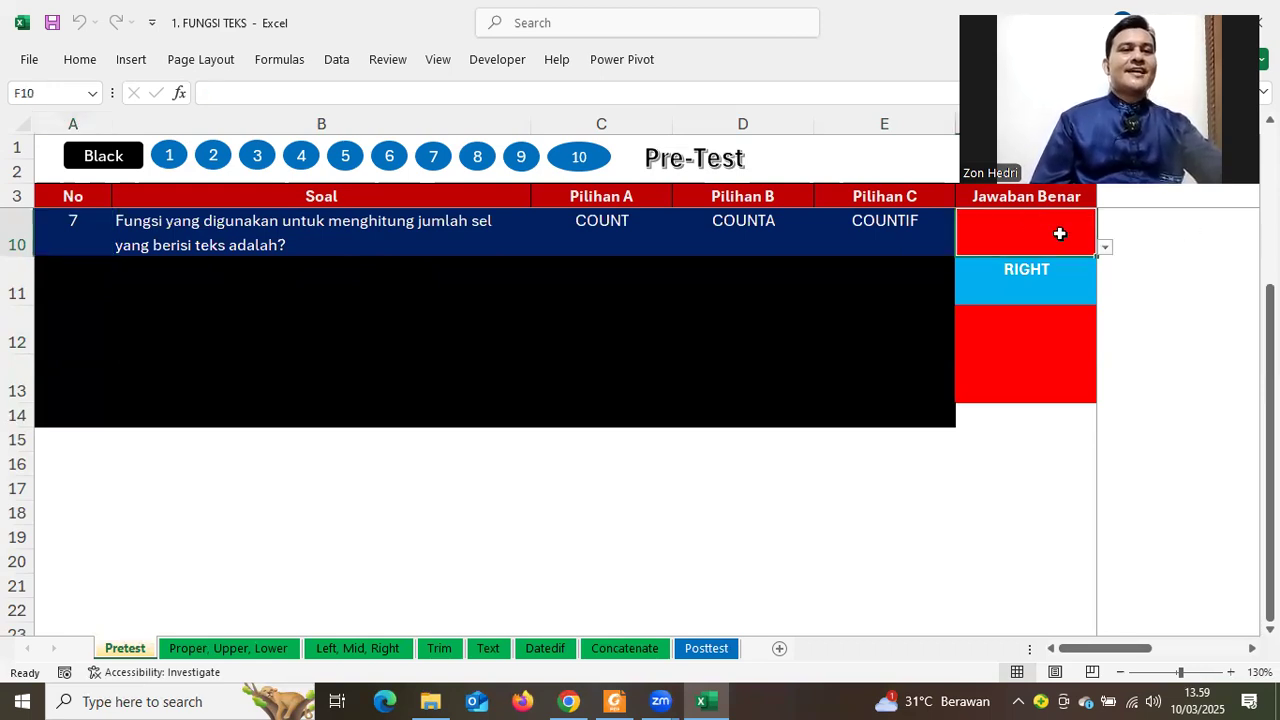
left_click(1014, 283)
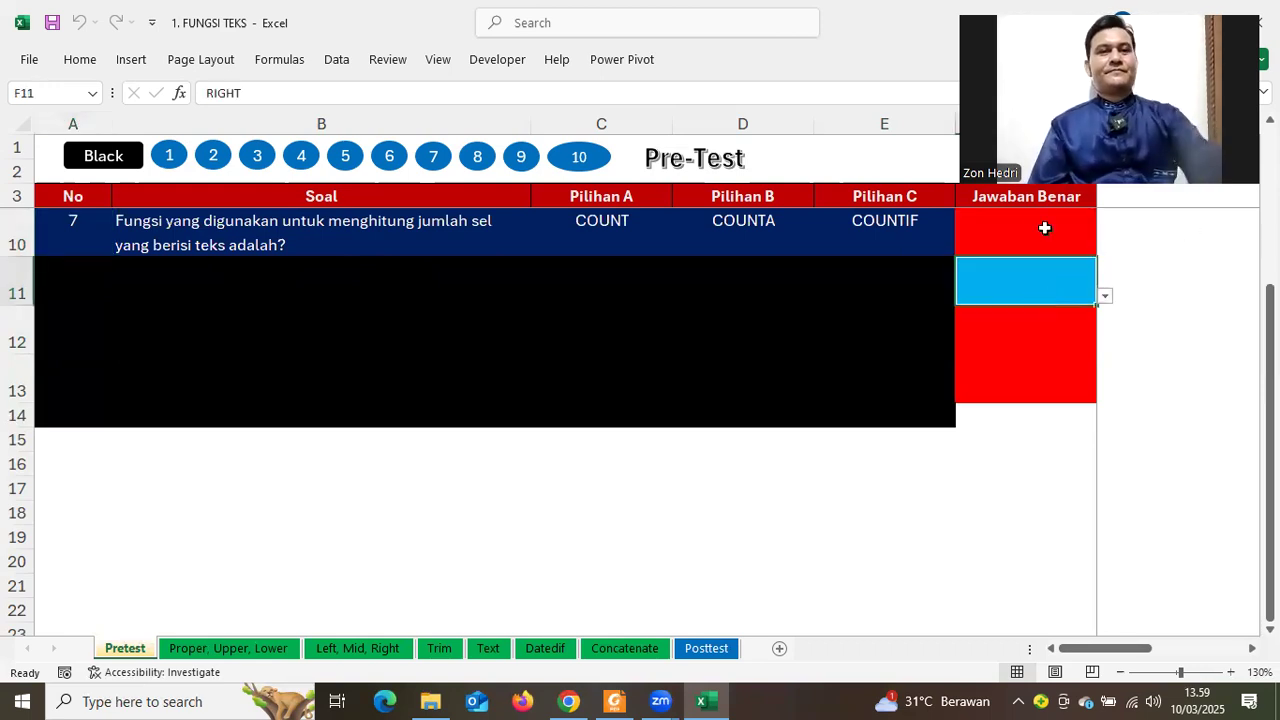
key("Up")
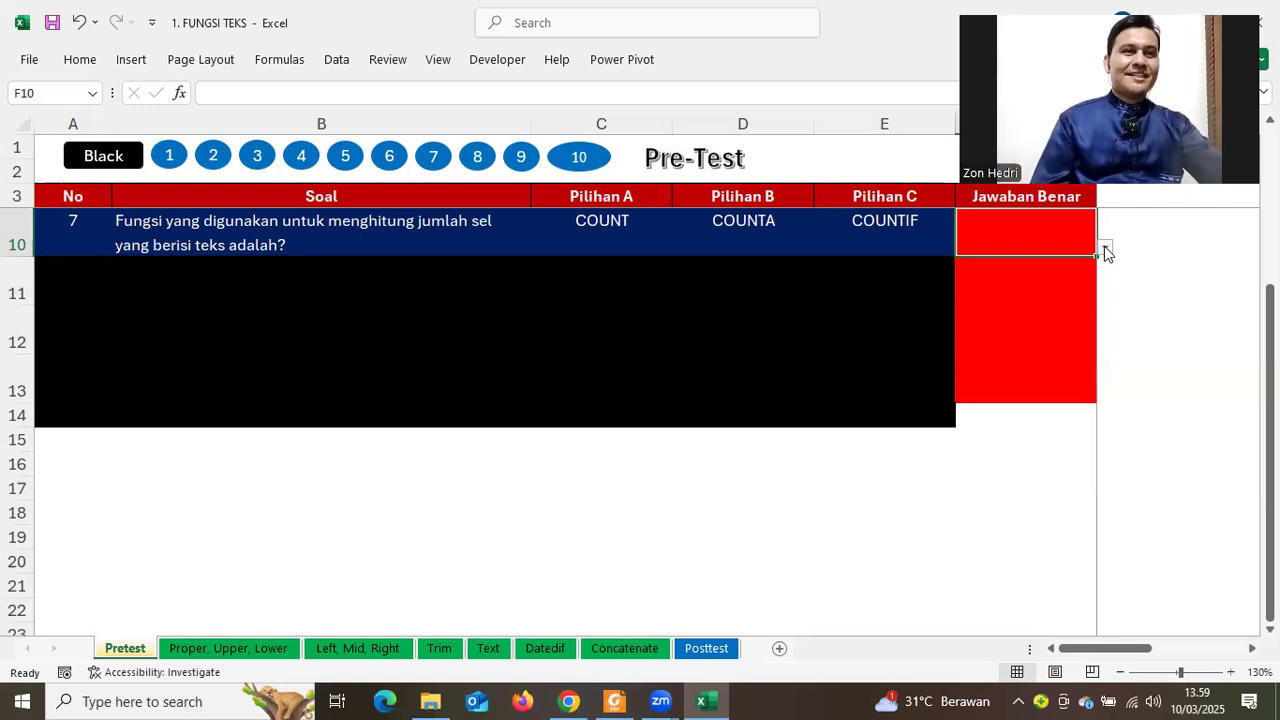
left_click(1104, 246)
left_click(999, 280)
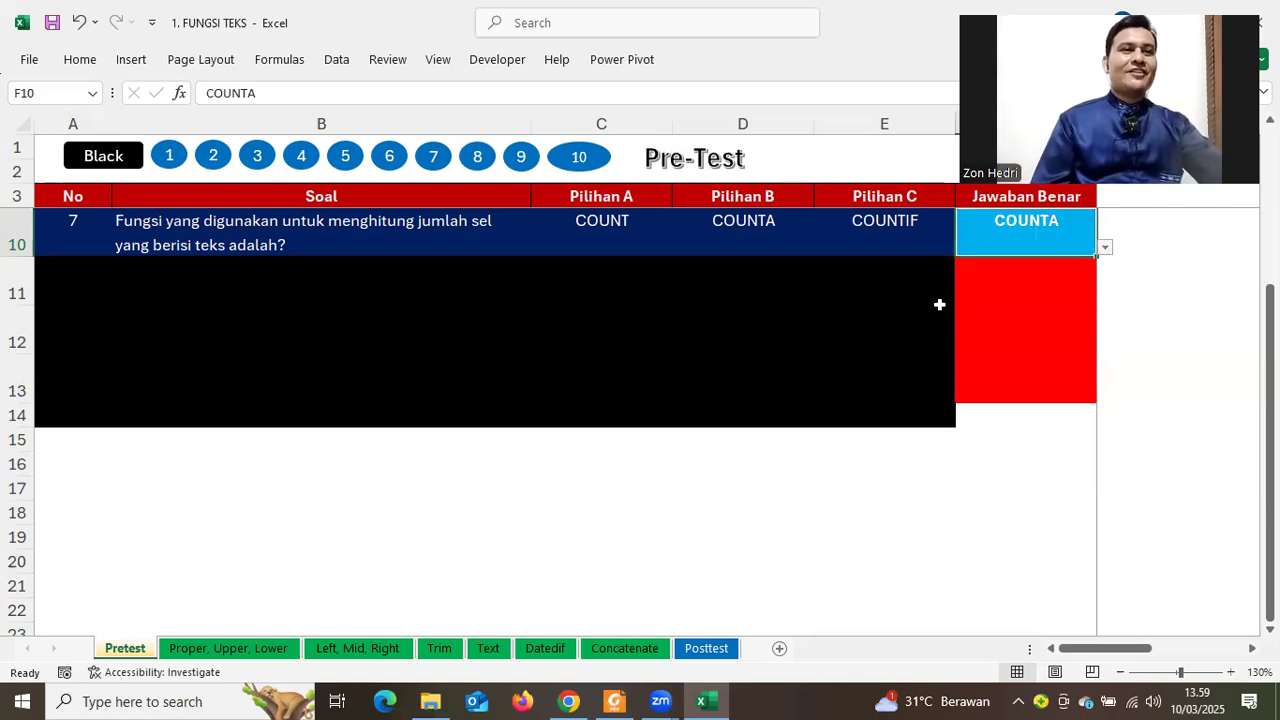
left_click(447, 297)
left_click(521, 156)
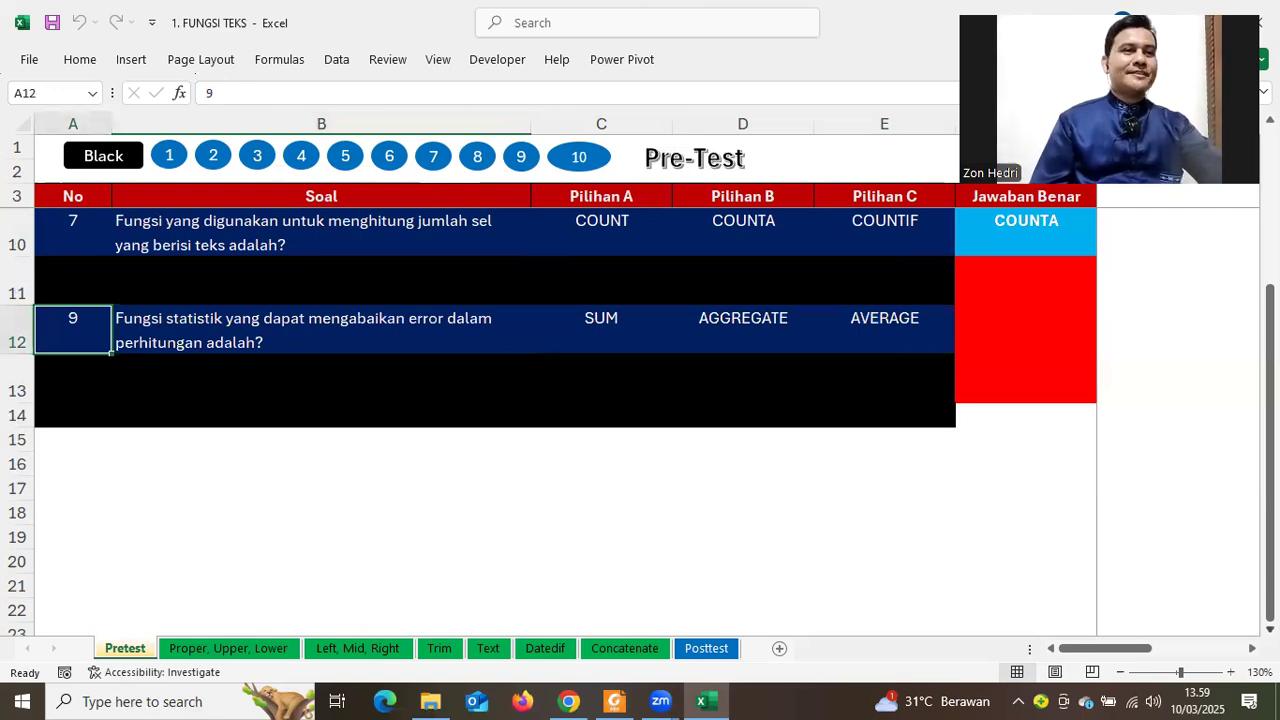
scroll(1086, 543, "down", 2)
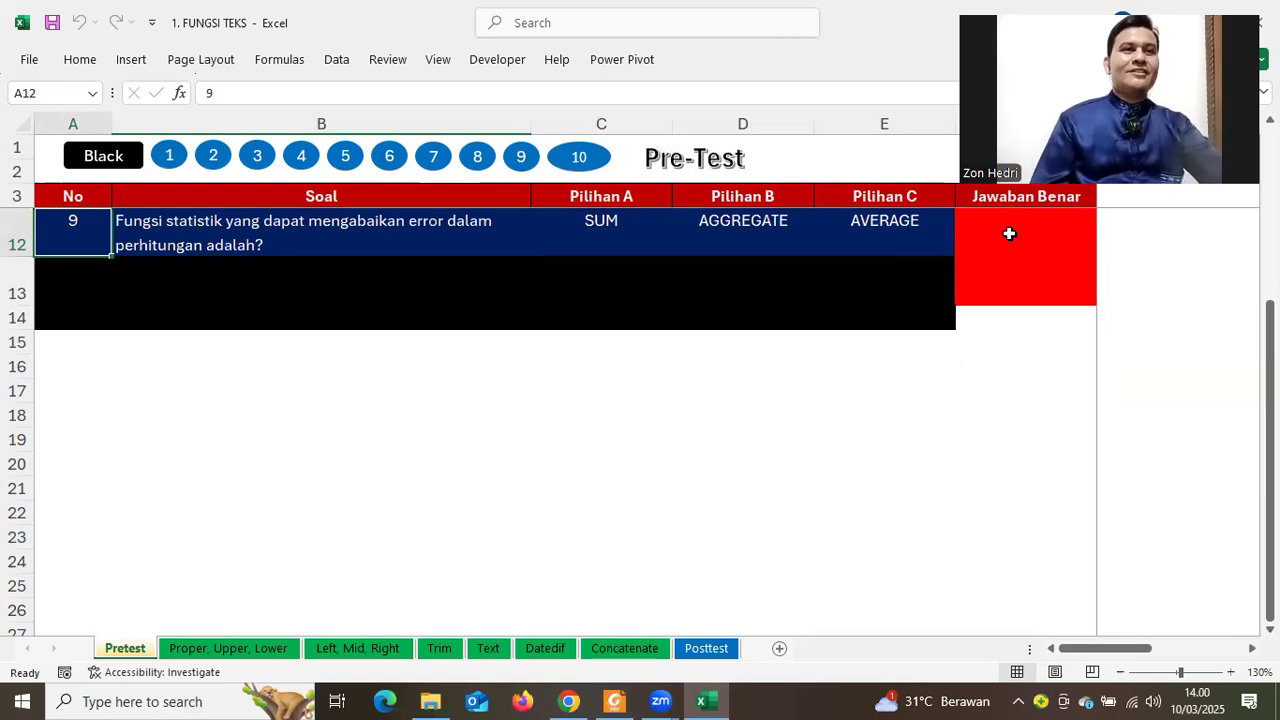
Set F12 to AGGREGATE for question 9, then display question 10
left_click(1077, 234)
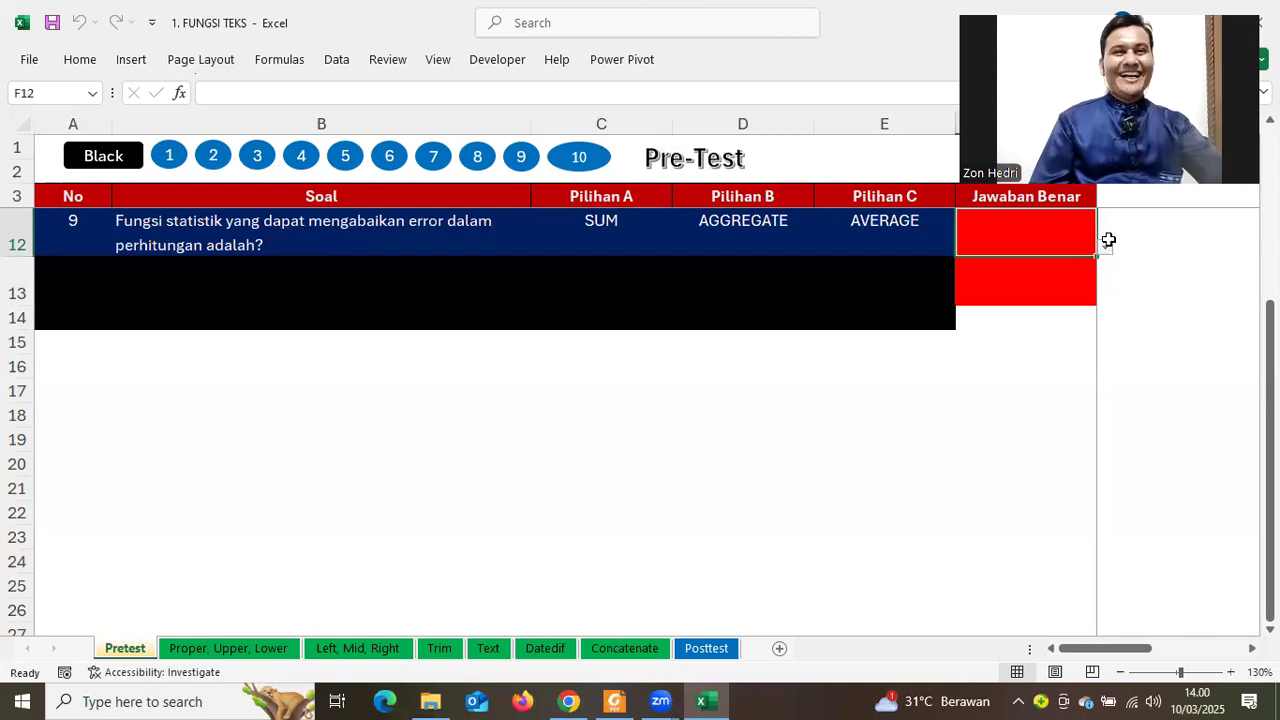
left_click(1104, 247)
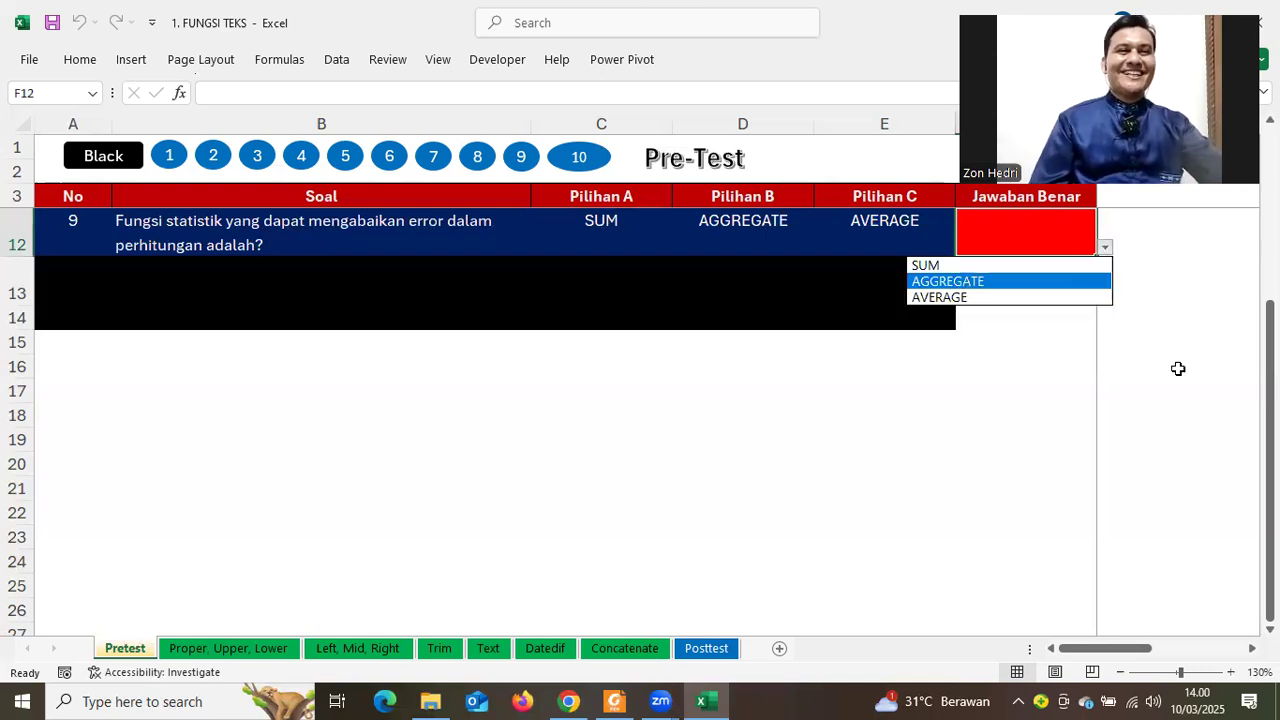
left_click(948, 281)
left_click(1178, 369)
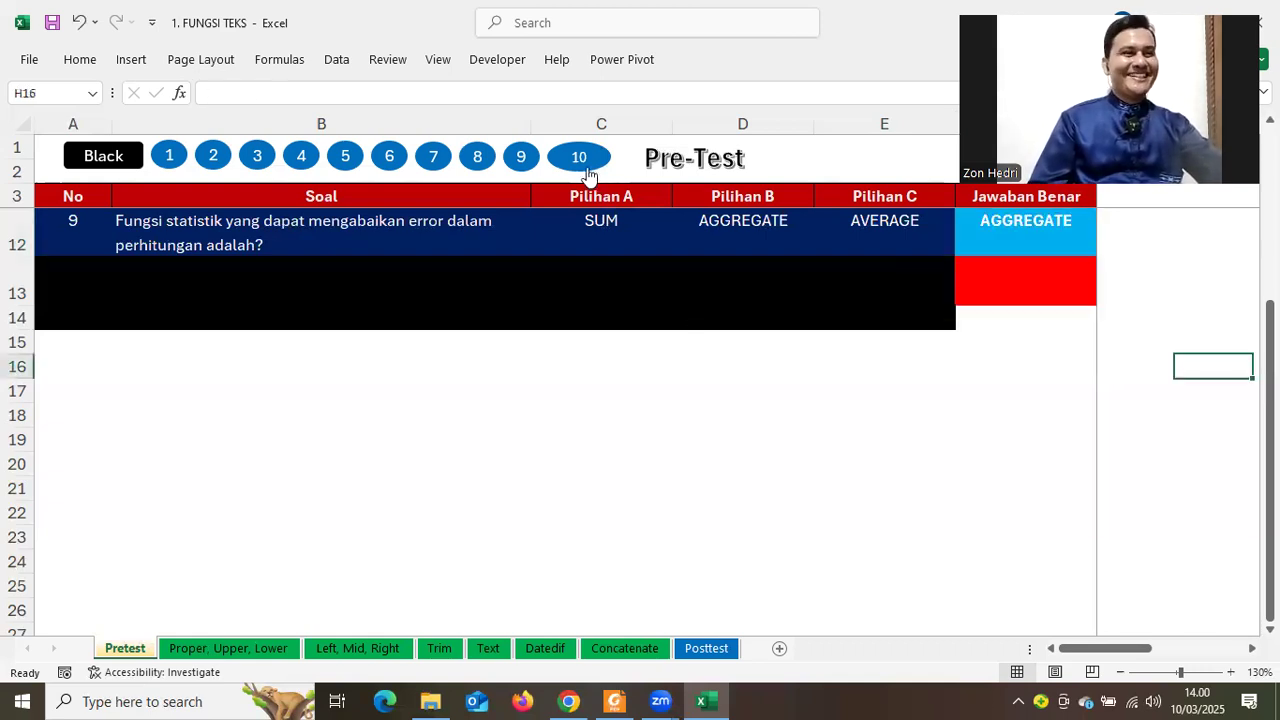
left_click(586, 165)
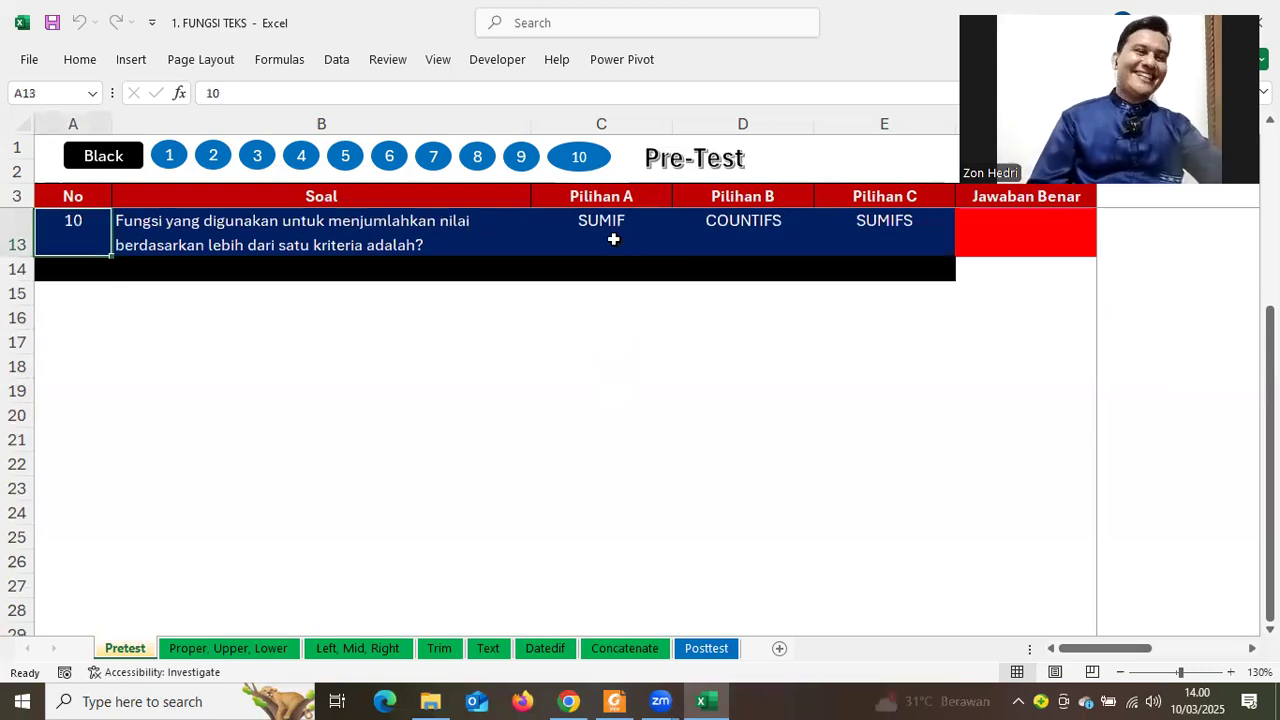
Choose SUMIFS from cell F13's answer dropdown for question 10
left_click(613, 239)
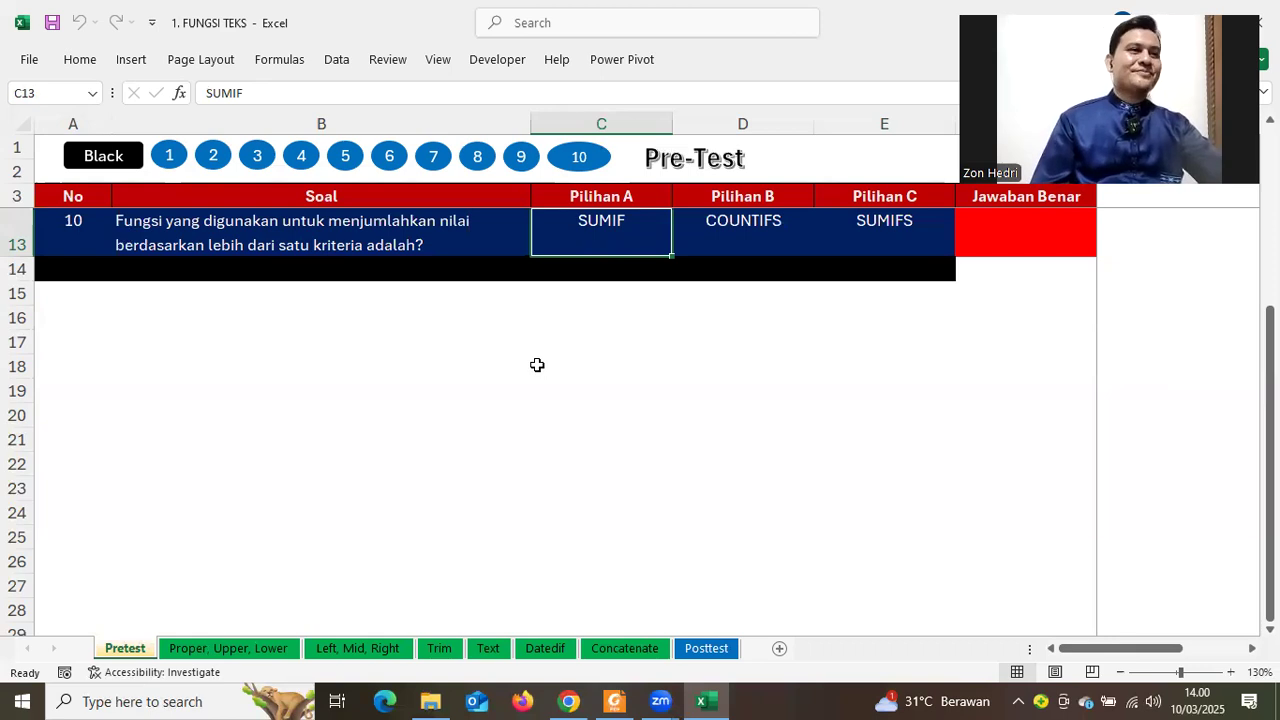
left_click(1046, 232)
left_click(1105, 247)
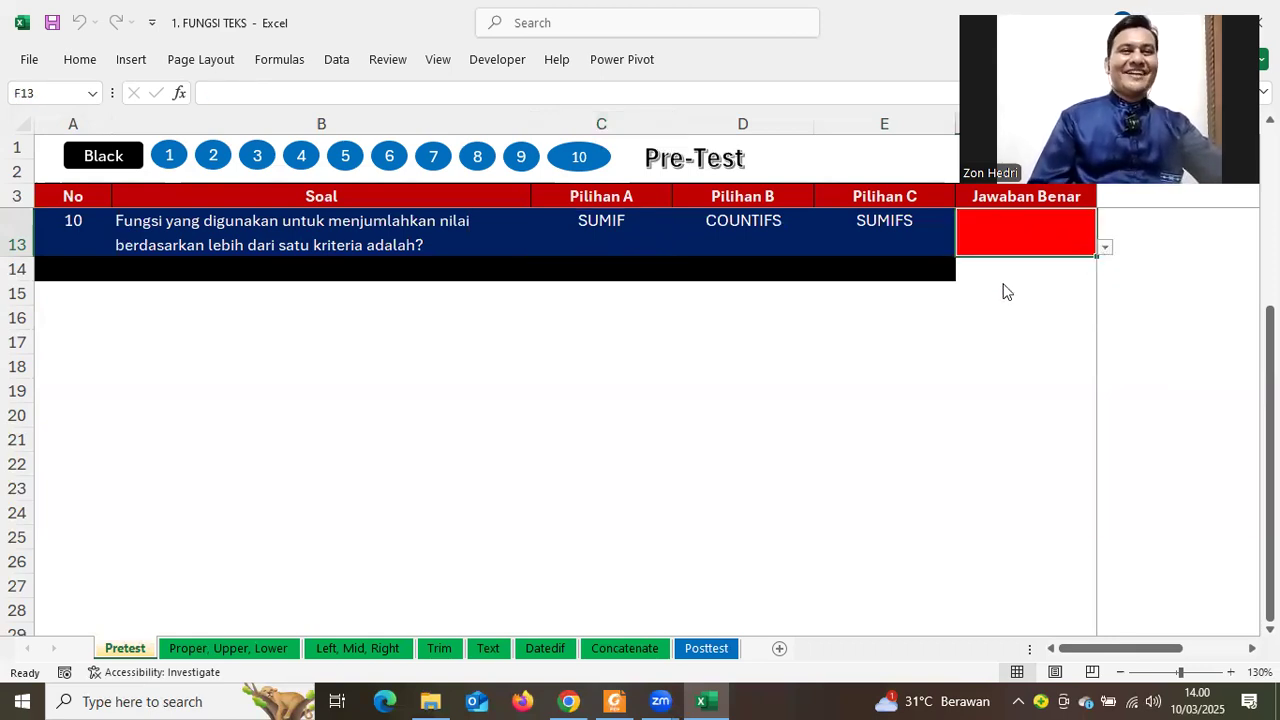
left_click(988, 297)
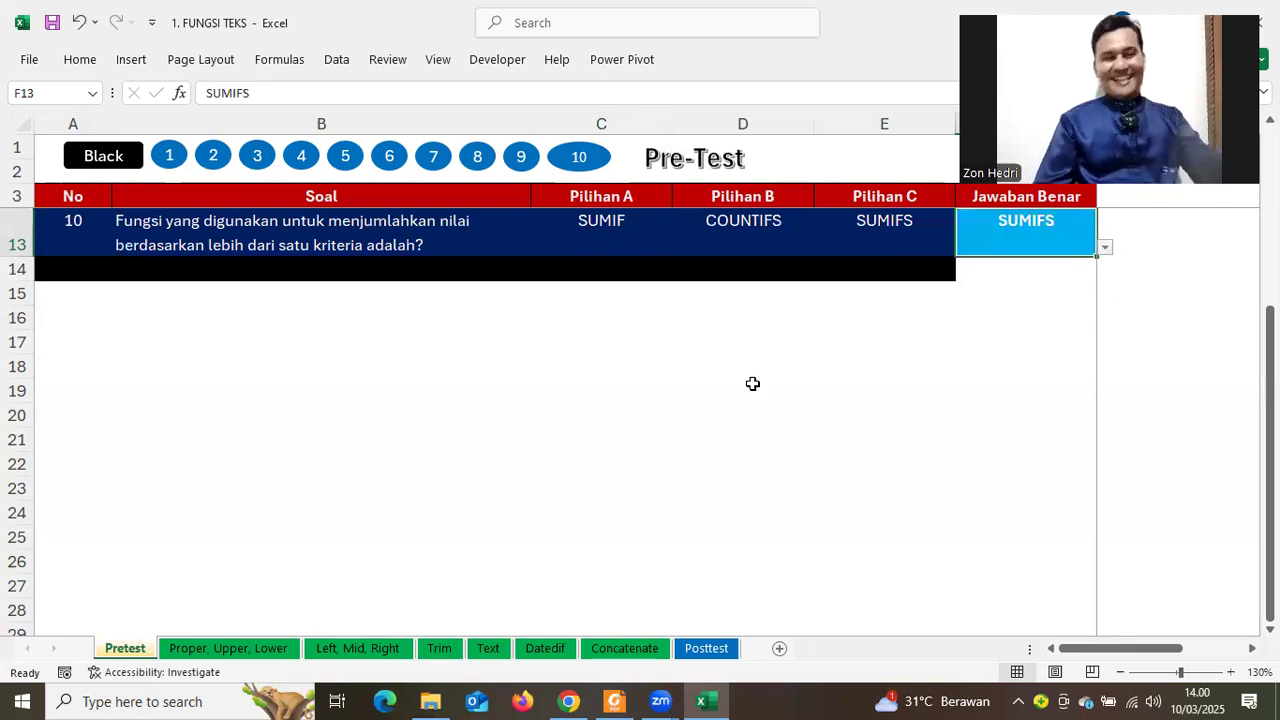
left_click(752, 384)
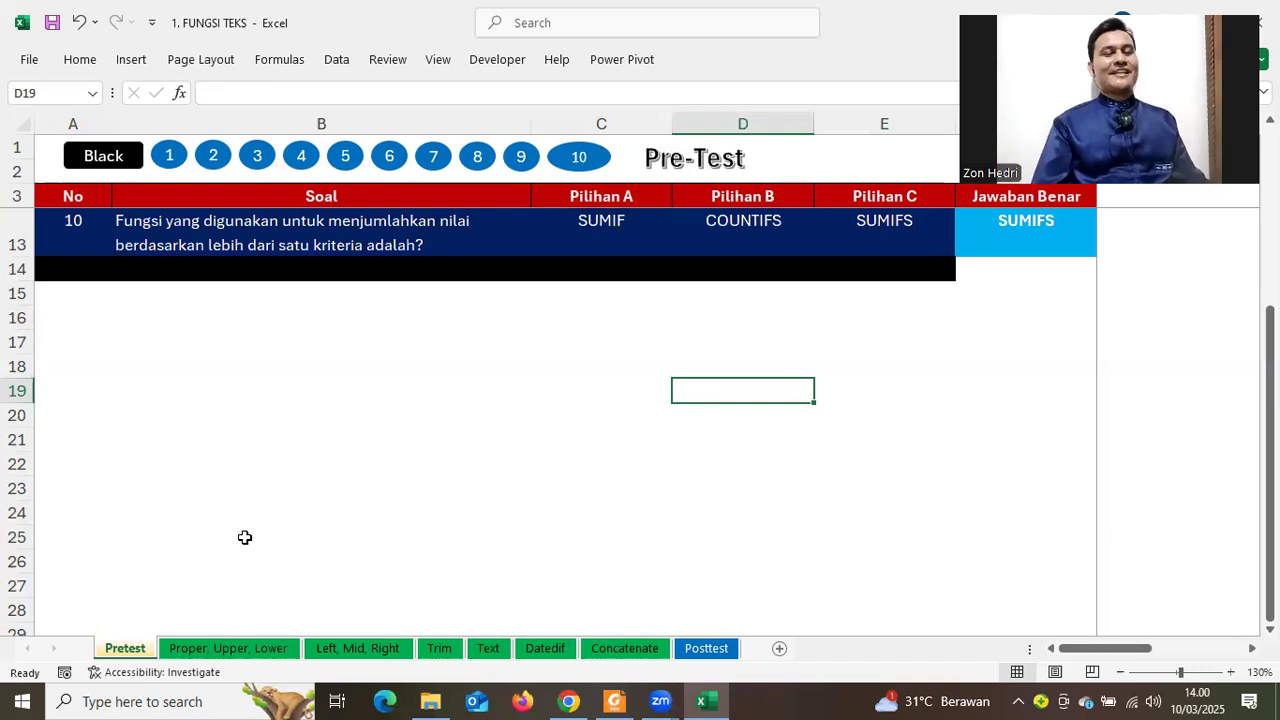
On the Proper, Upper, Lower sheet, delete the old PROPER and UPPER results in D10:E19
left_click(240, 647)
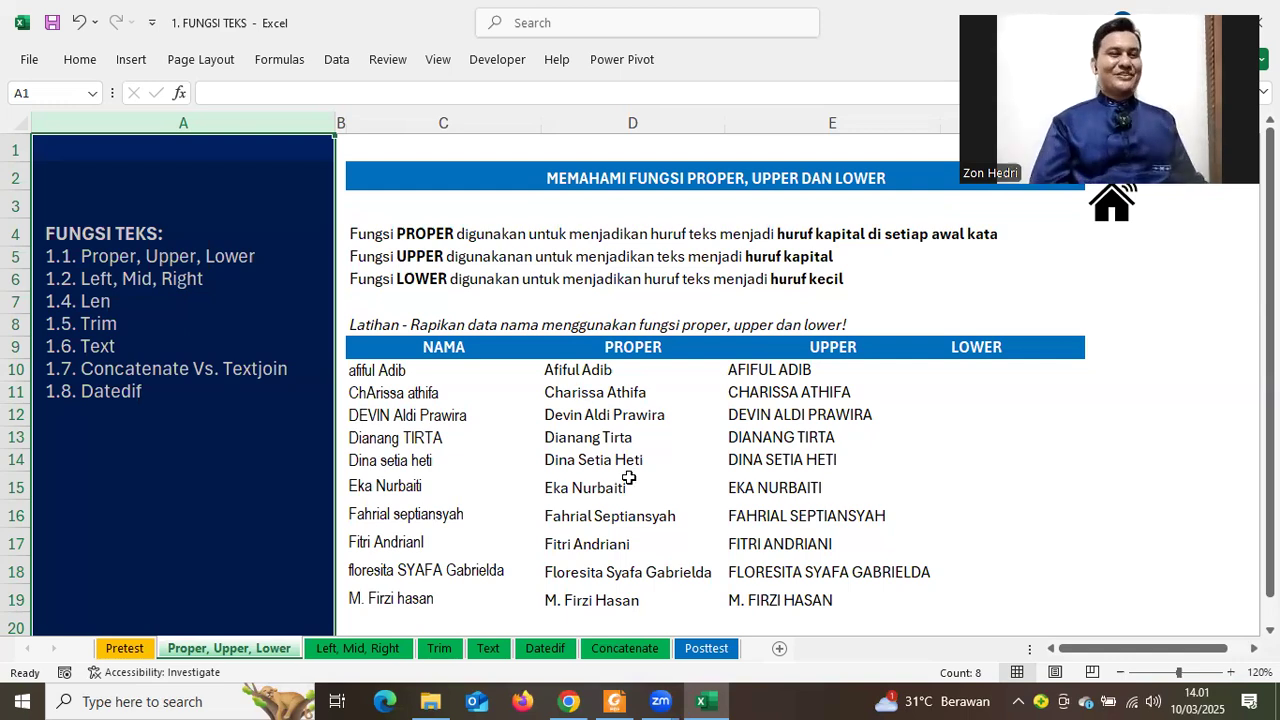
left_click_drag(608, 372, 900, 598)
key("Delete")
left_click(994, 487)
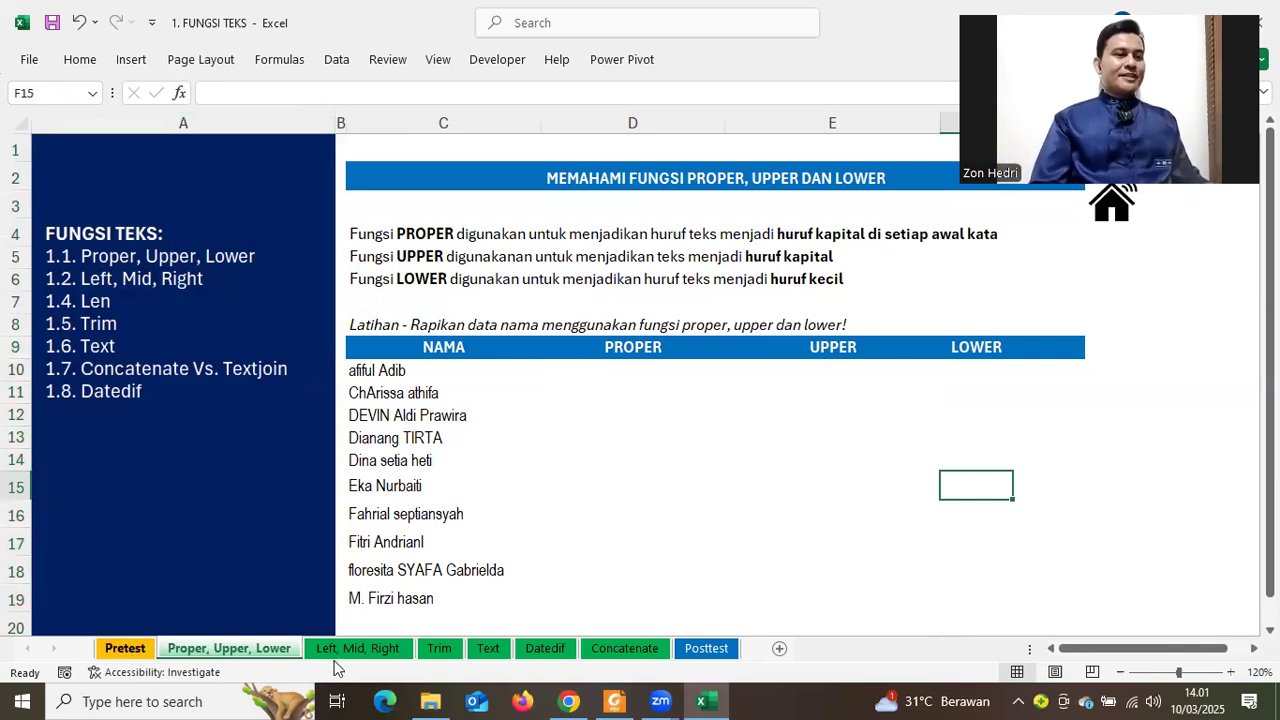
Browse the Datedif, Concatenate and Posttest sheets, then return to Proper, Upper, Lower
left_click(358, 650)
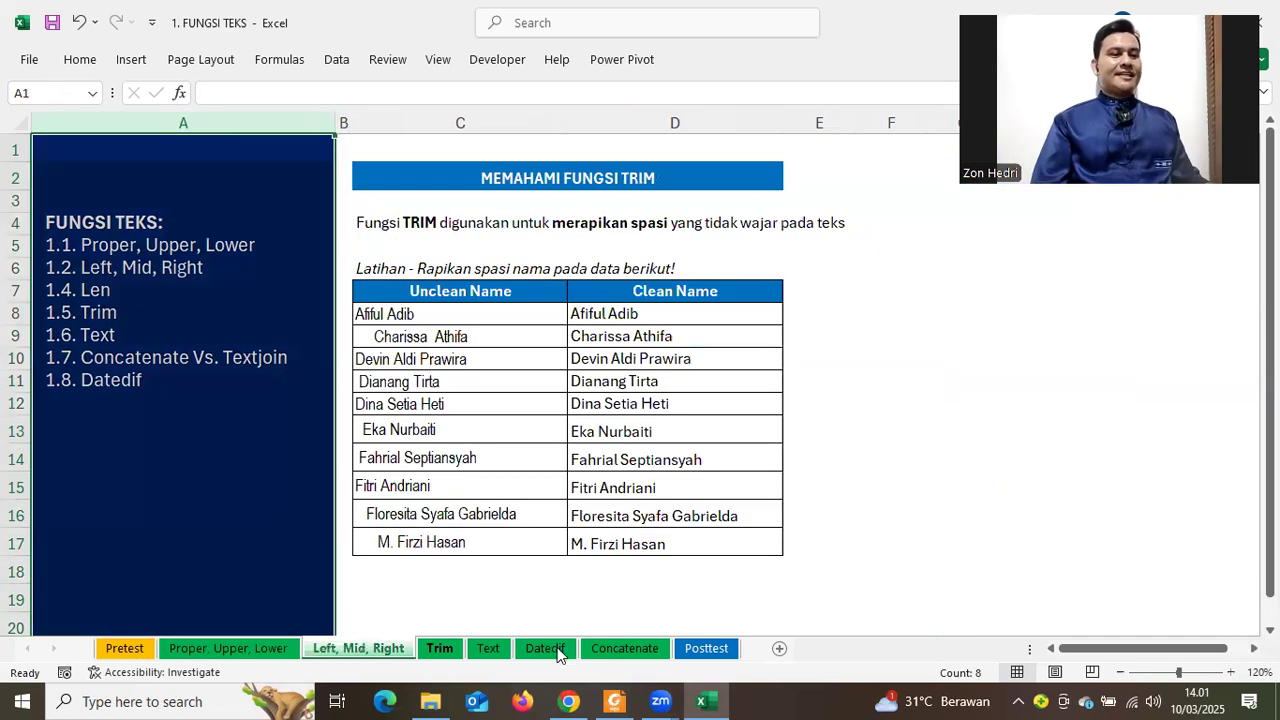
left_click(558, 653)
left_click(642, 650)
left_click(721, 652)
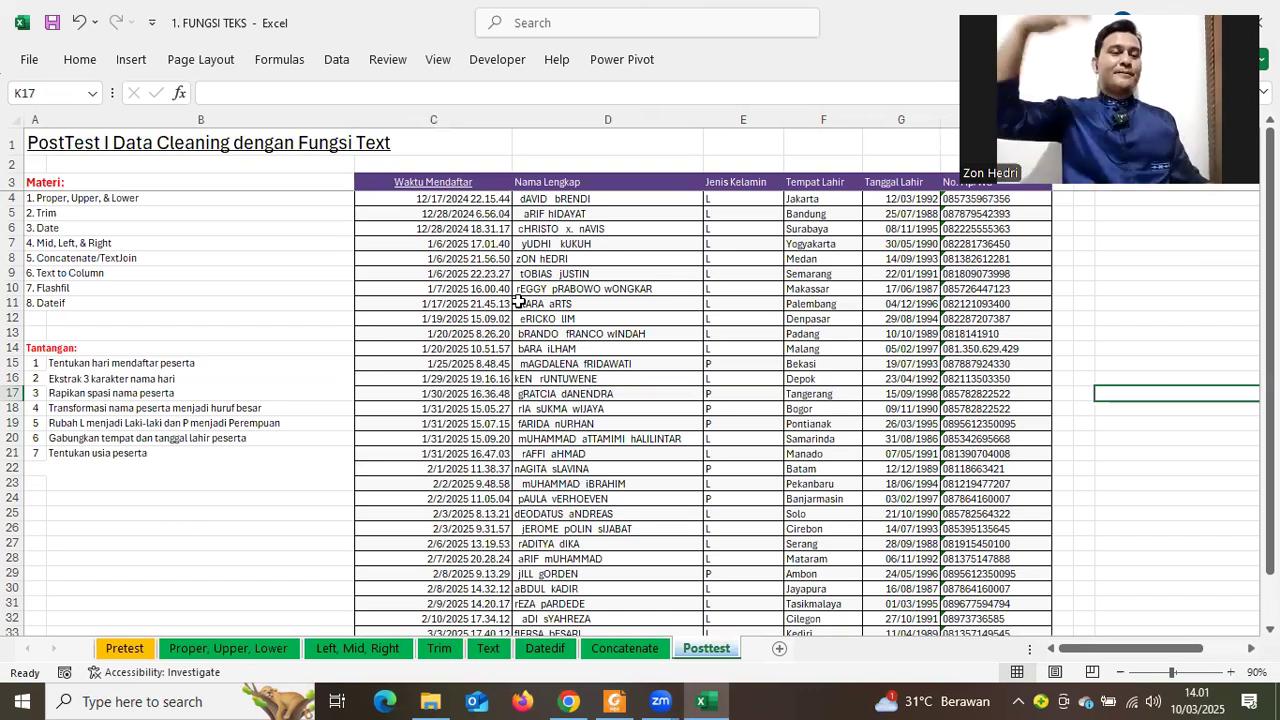
left_click(228, 648)
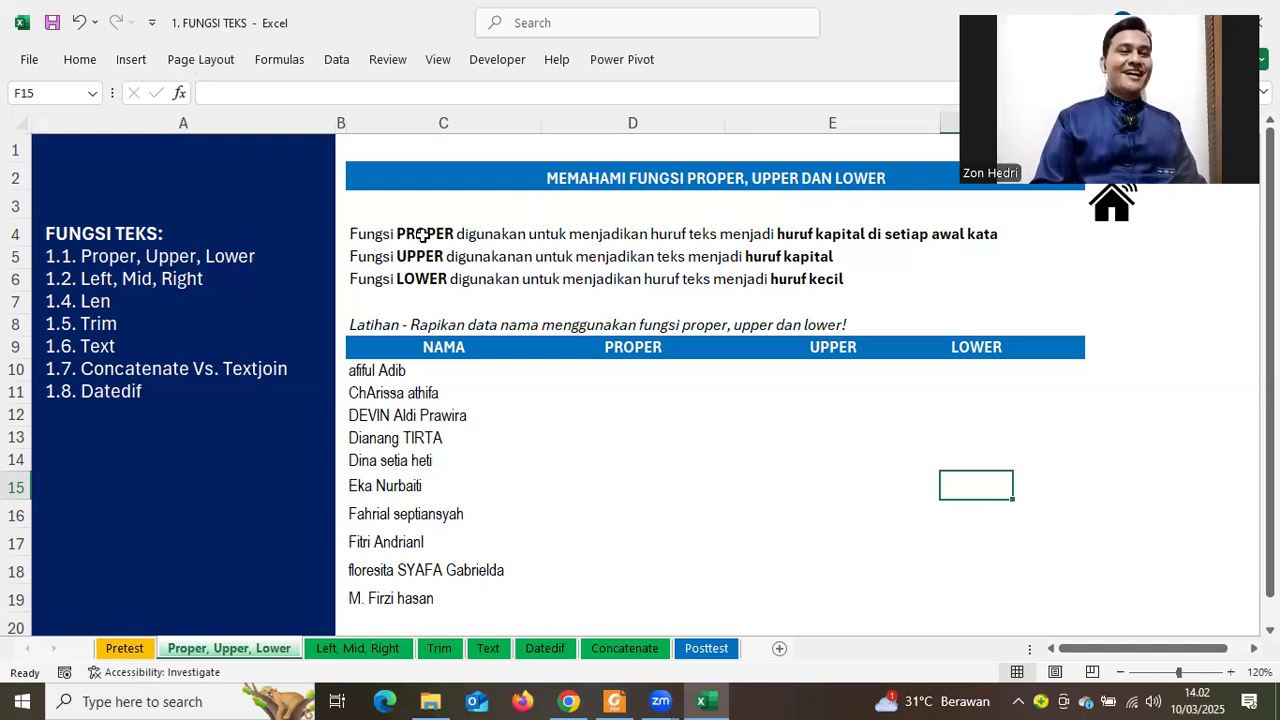
Highlight the ten NAMA names and the UPPER and LOWER function explanations
left_click_drag(389, 371, 386, 446)
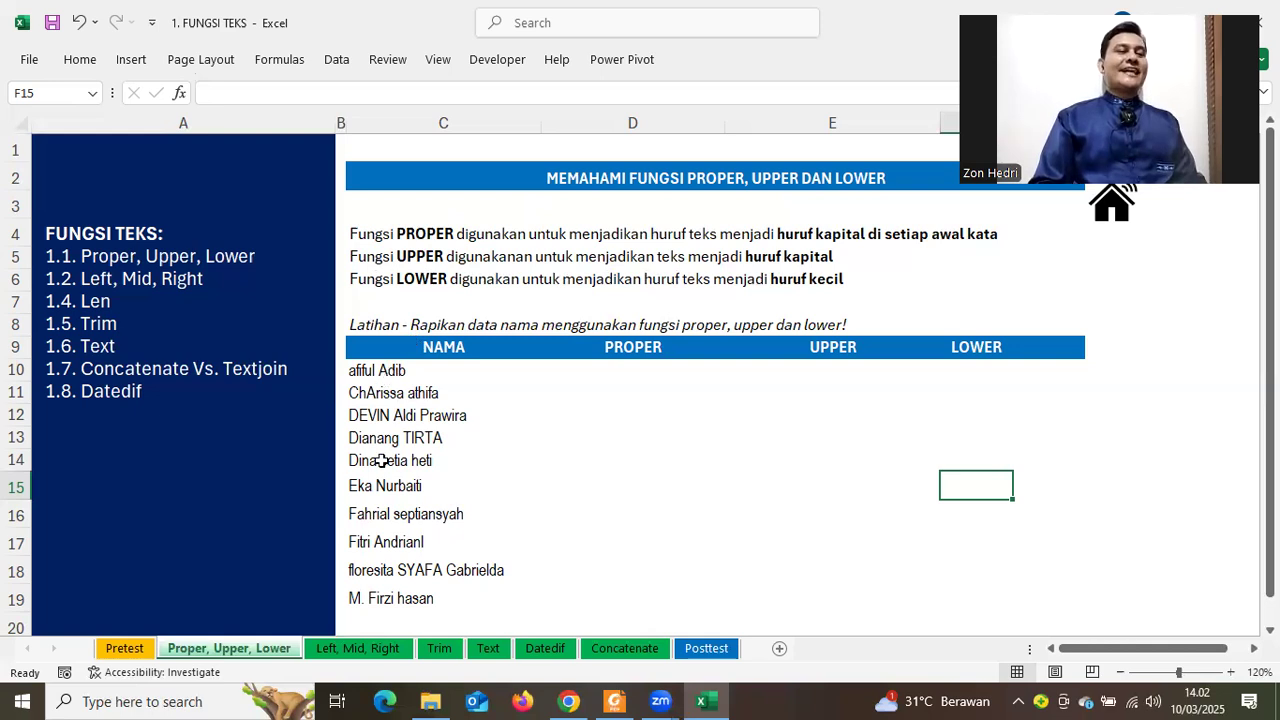
key("ctrl+shift+Down")
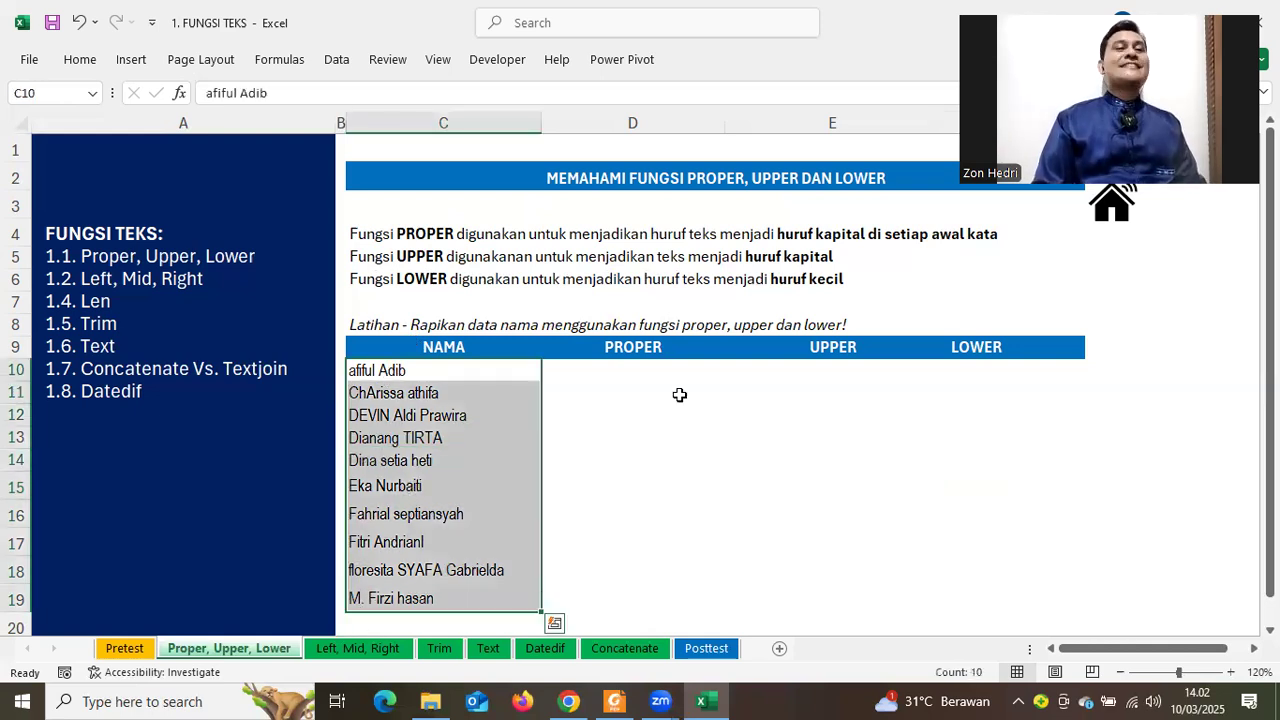
left_click(418, 259)
left_click(773, 256)
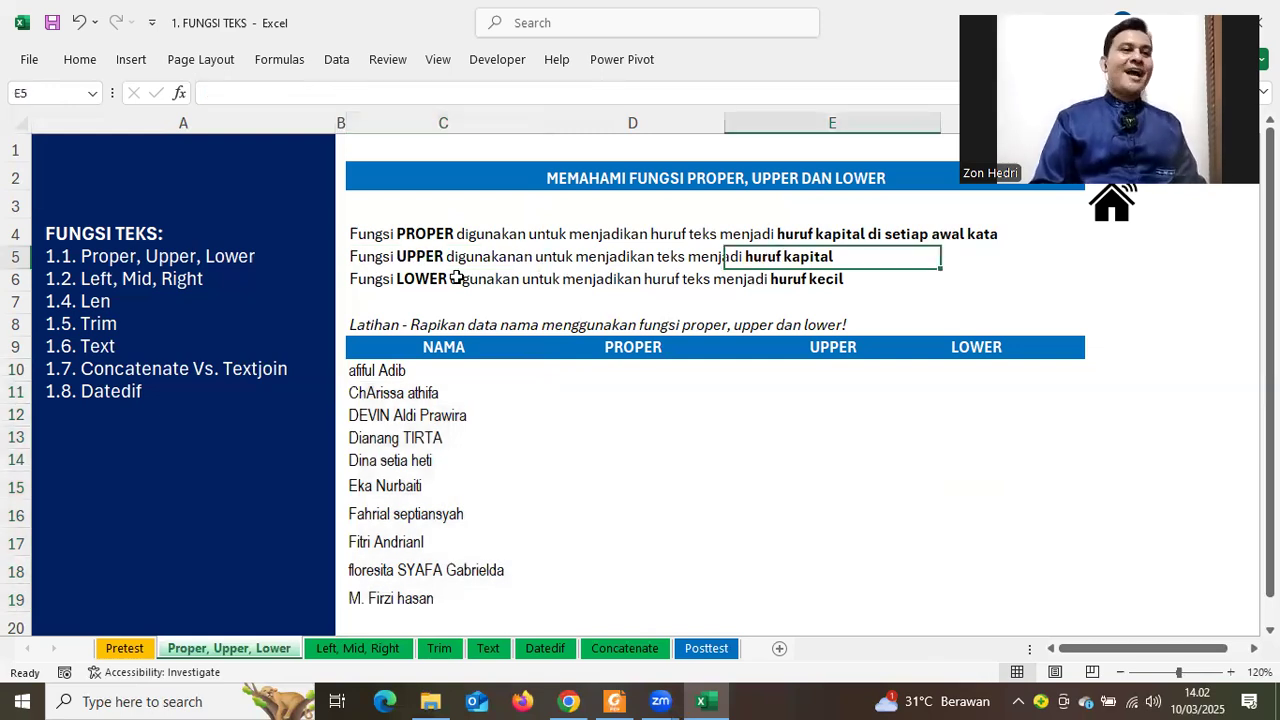
left_click(428, 279)
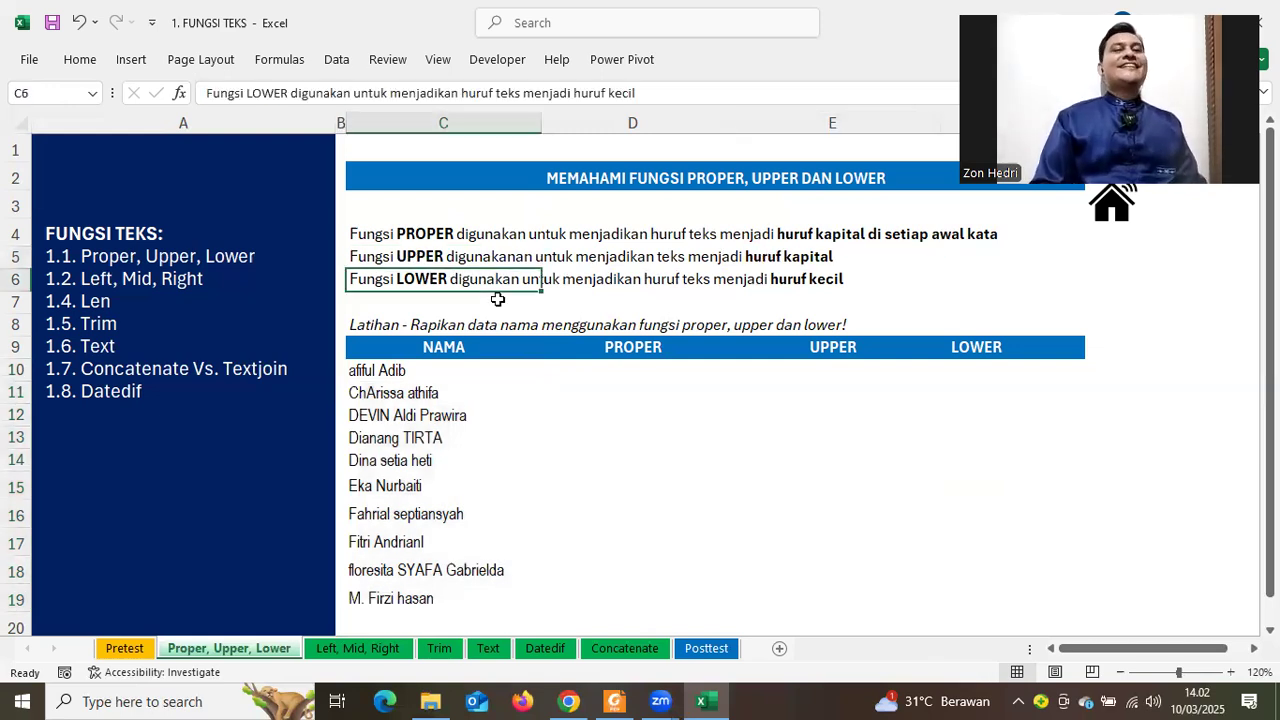
Enter =PROPER(C10) in cell D10
left_click(623, 376)
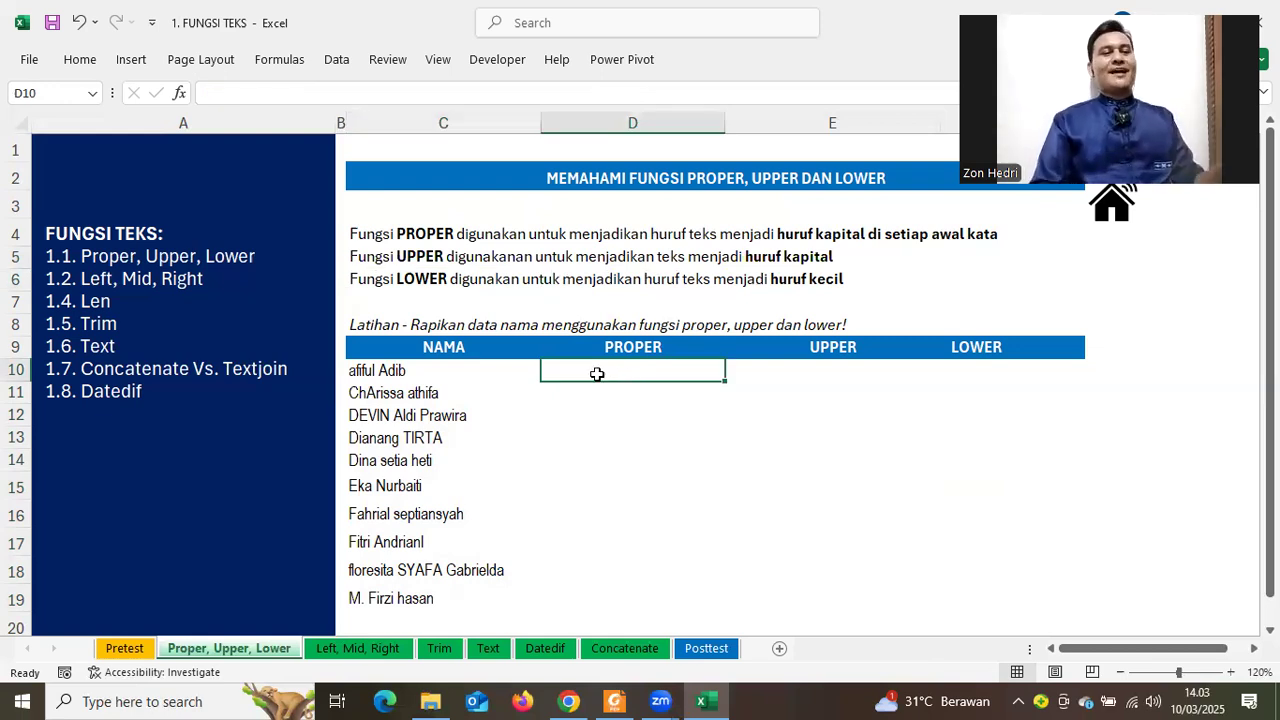
type("=")
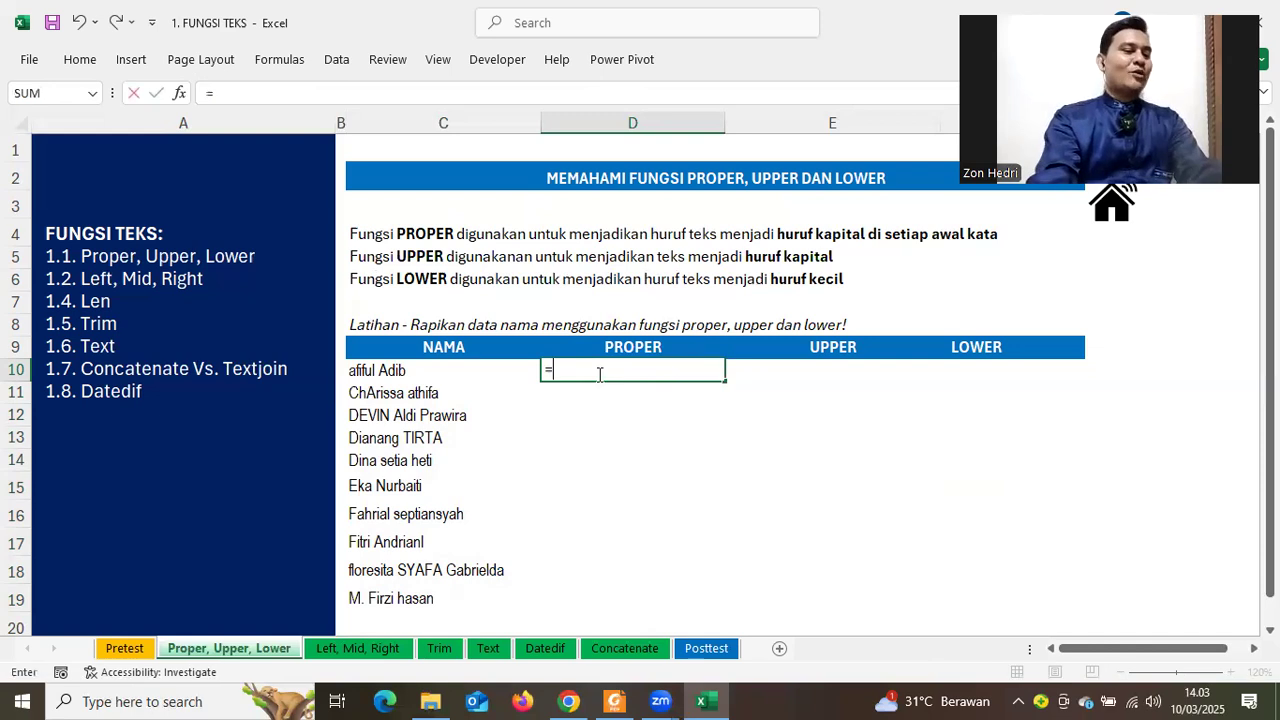
type("PROPER")
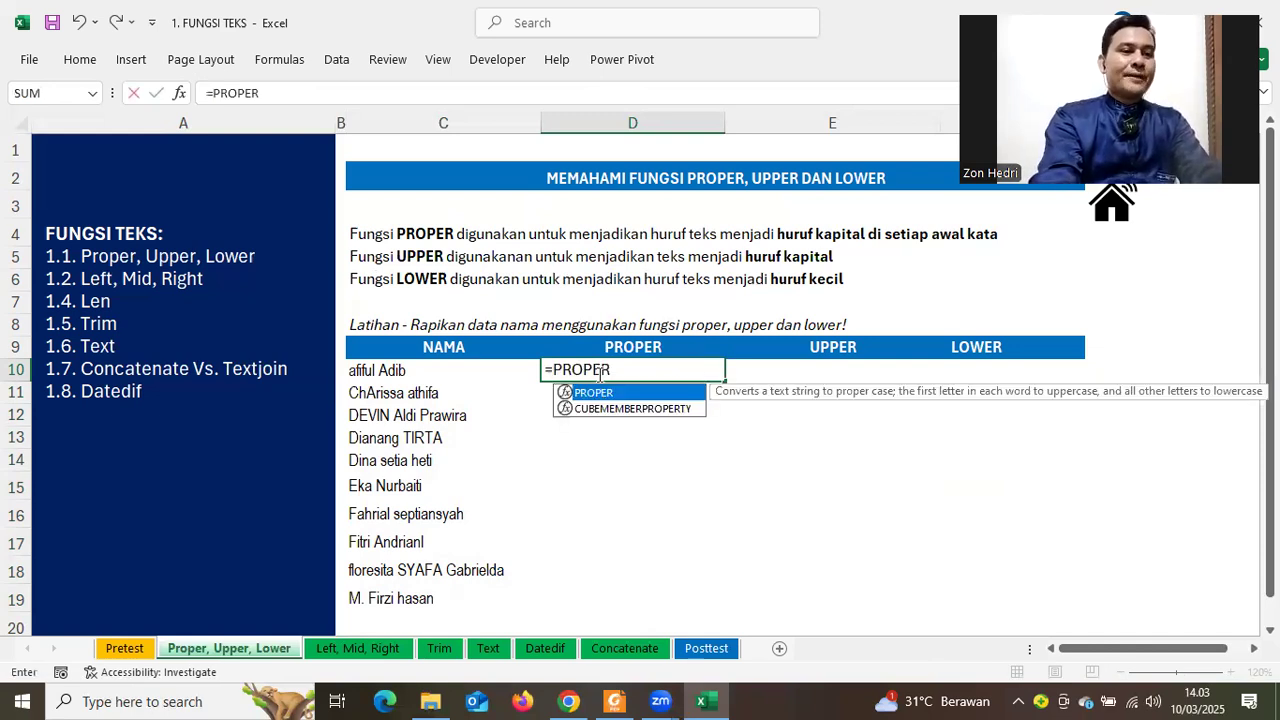
type("(")
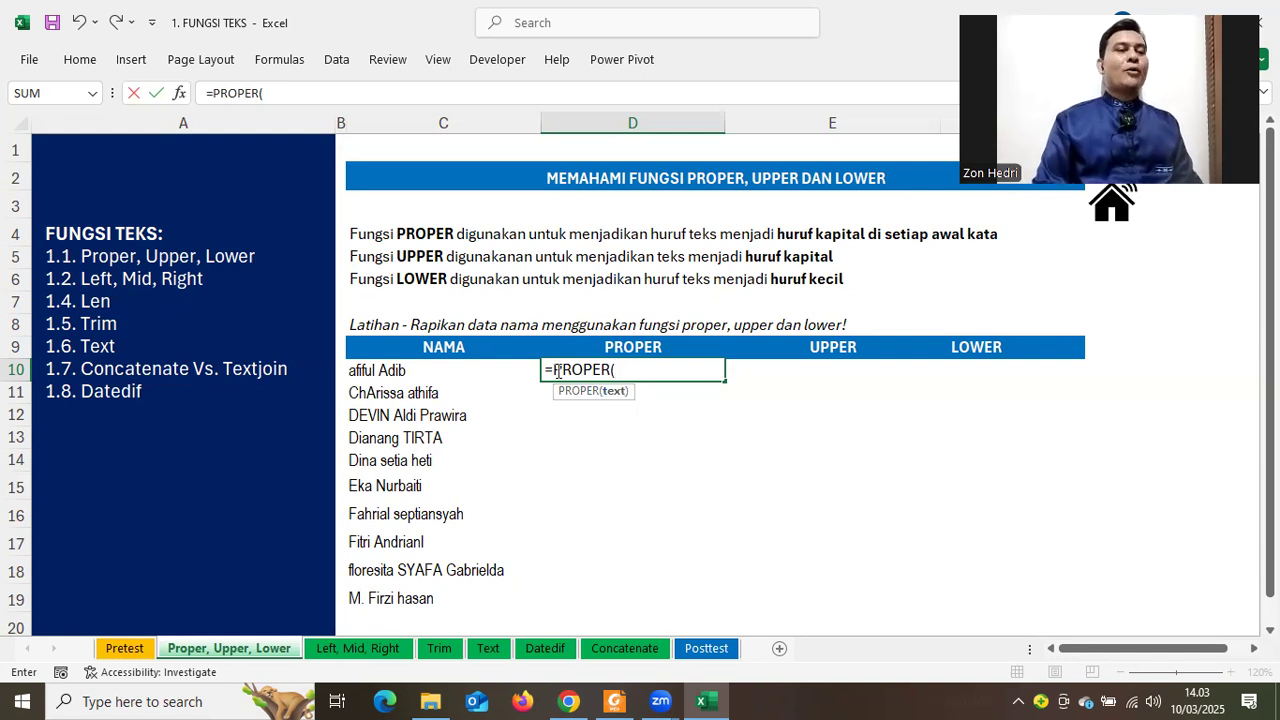
left_click(385, 373)
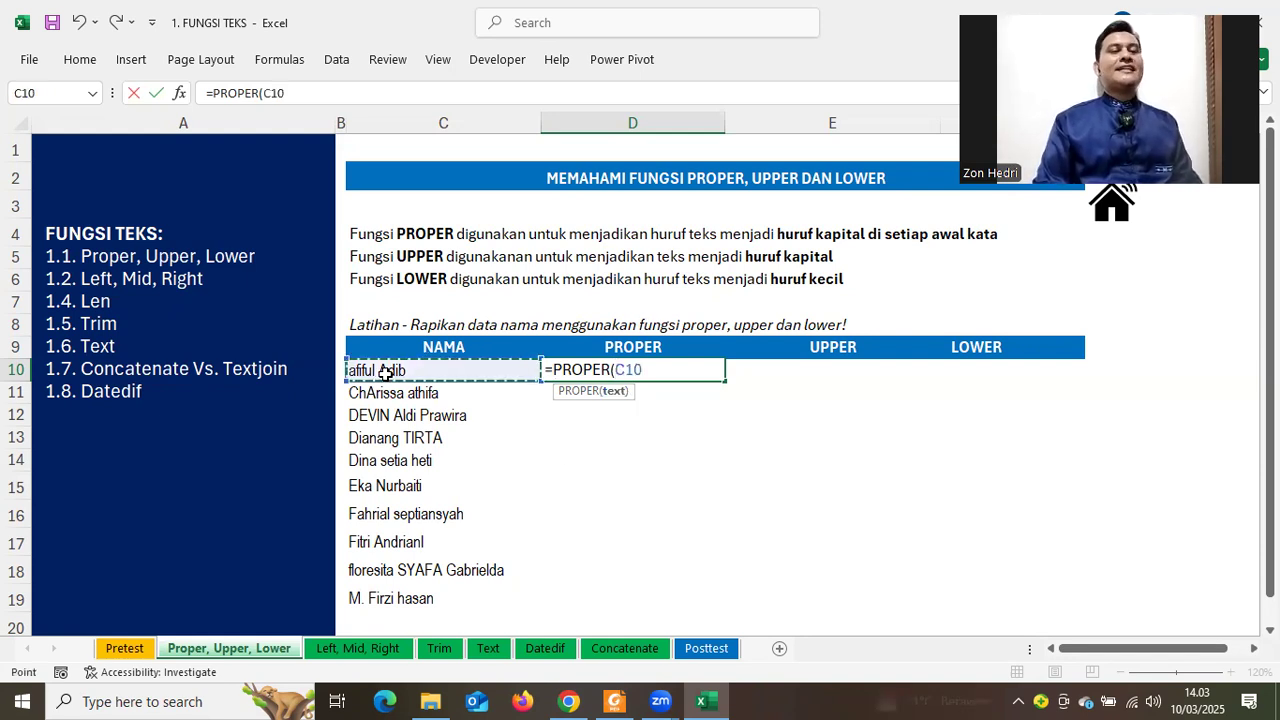
type(")")
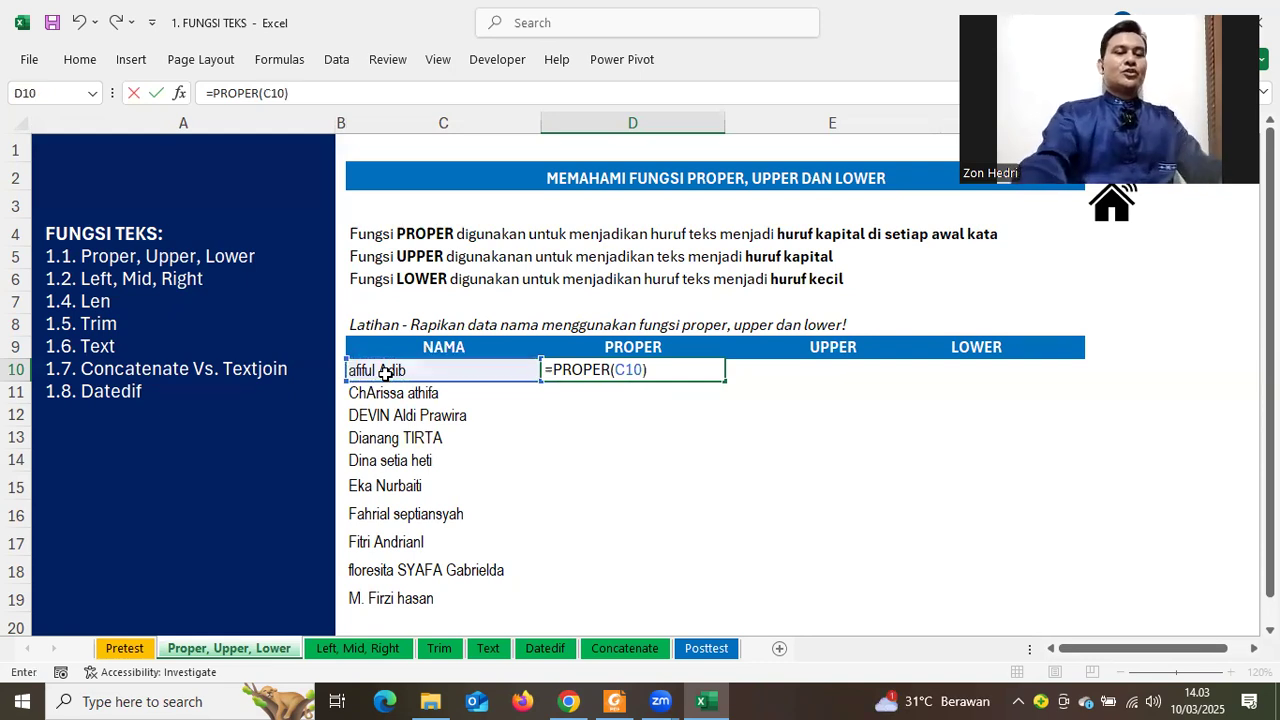
key("Return")
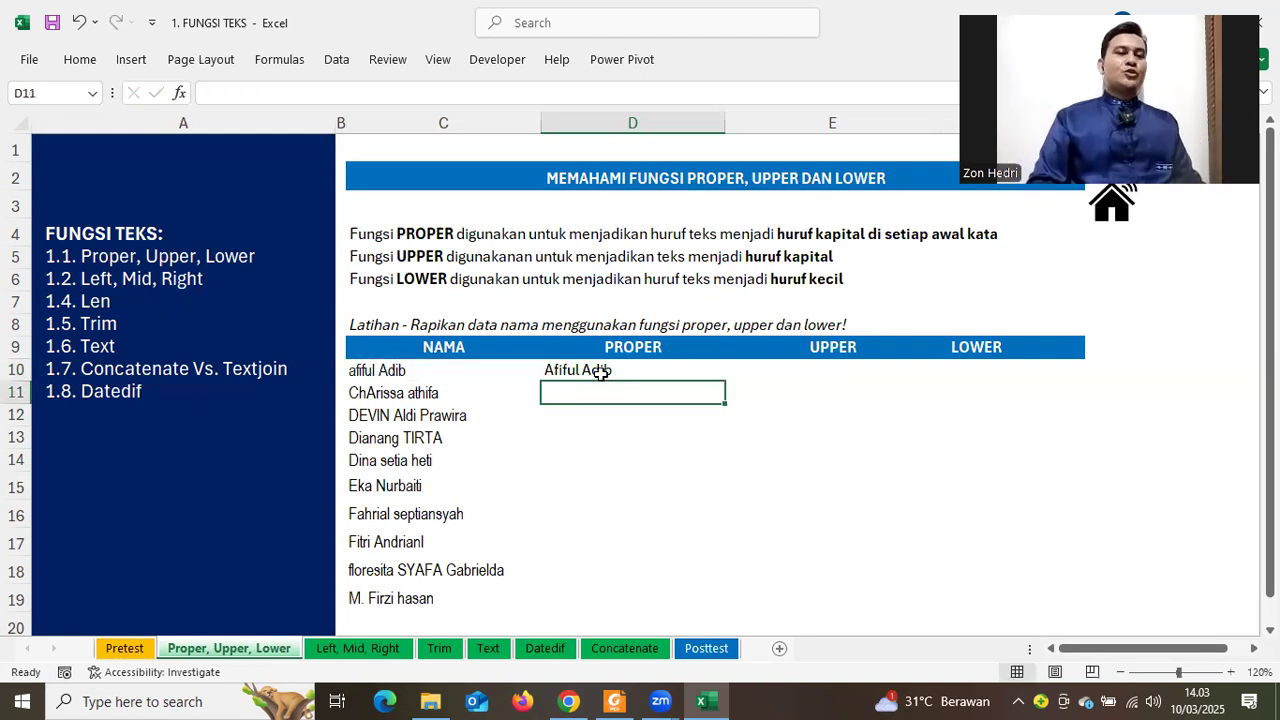
Try filling the PROPER formula down column D, undoing both attempts
left_click(601, 372)
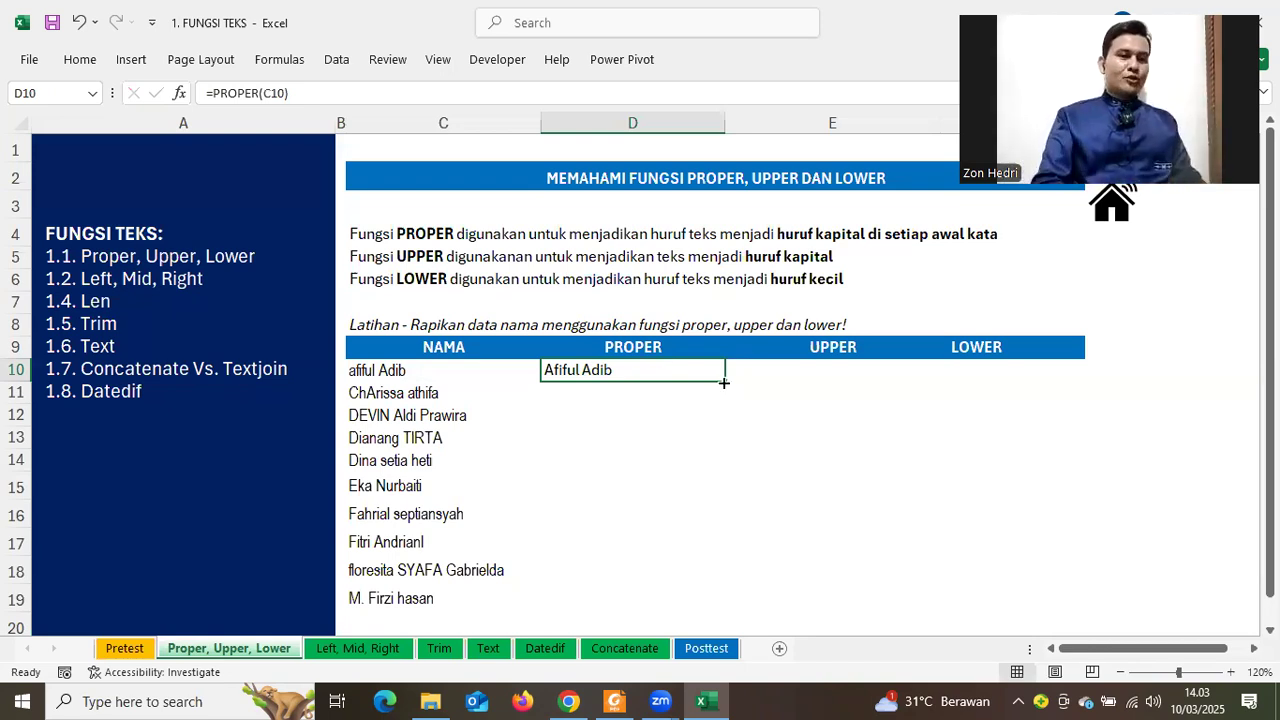
double_click(724, 383)
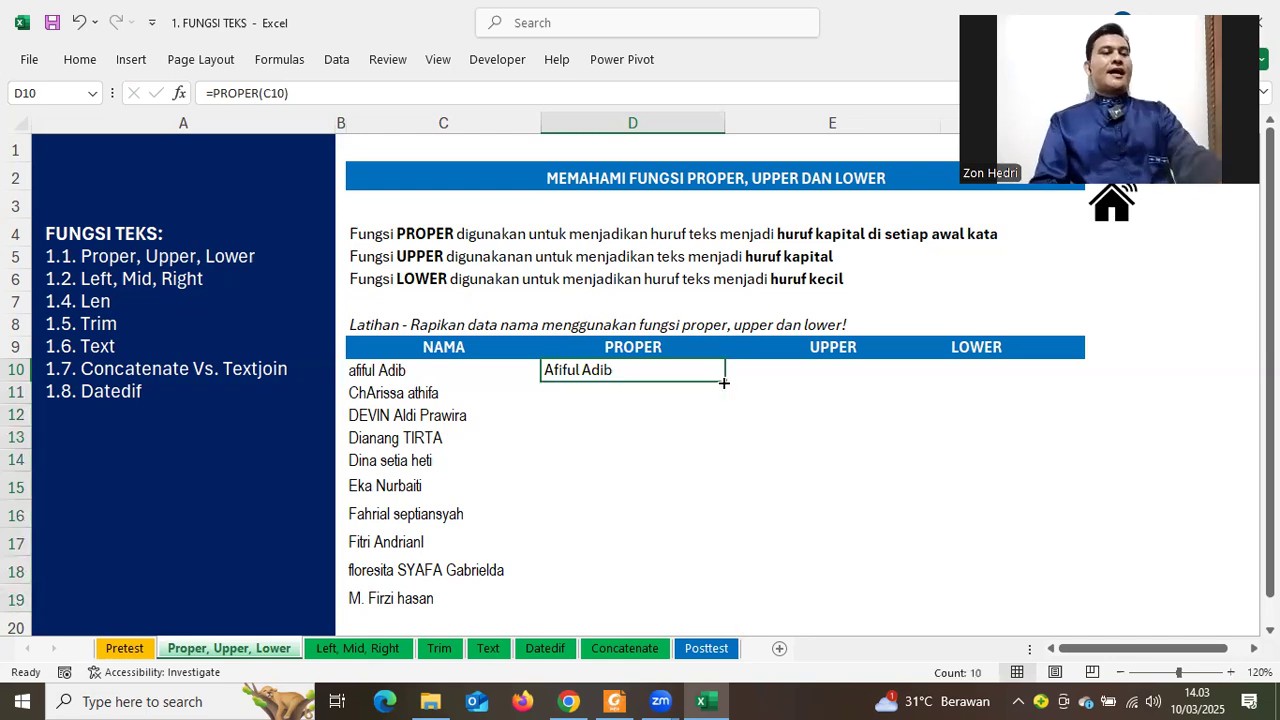
key("ctrl+z")
left_click_drag(724, 383, 716, 603)
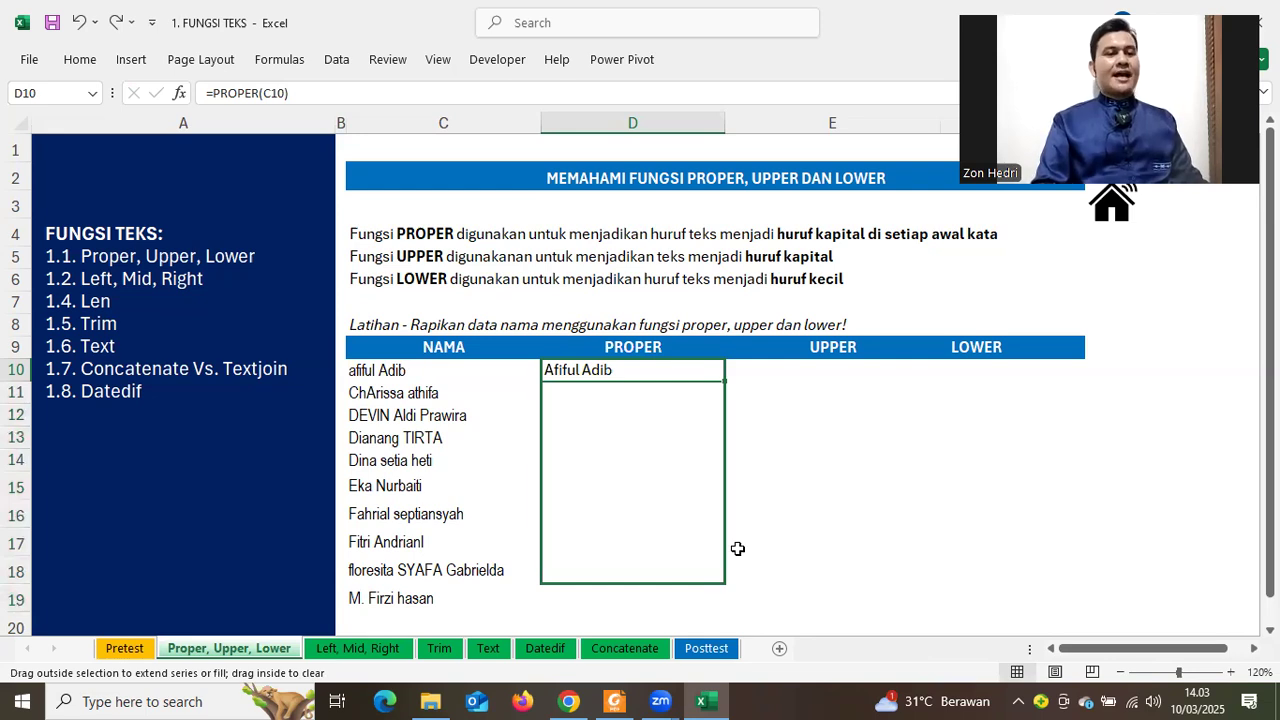
key("ctrl+z")
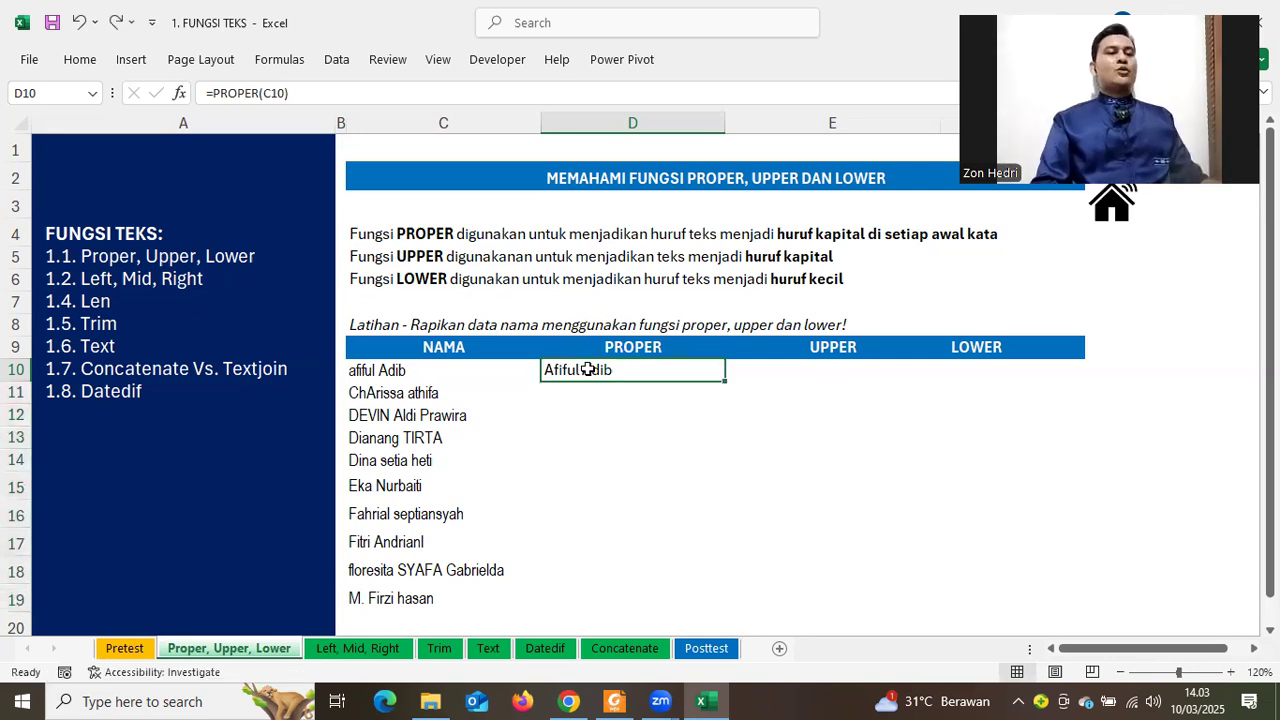
Copy D10 and paste only its formula into D11:D19
right_click(588, 370)
left_click(634, 197)
left_click_drag(632, 392, 610, 579)
right_click(642, 430)
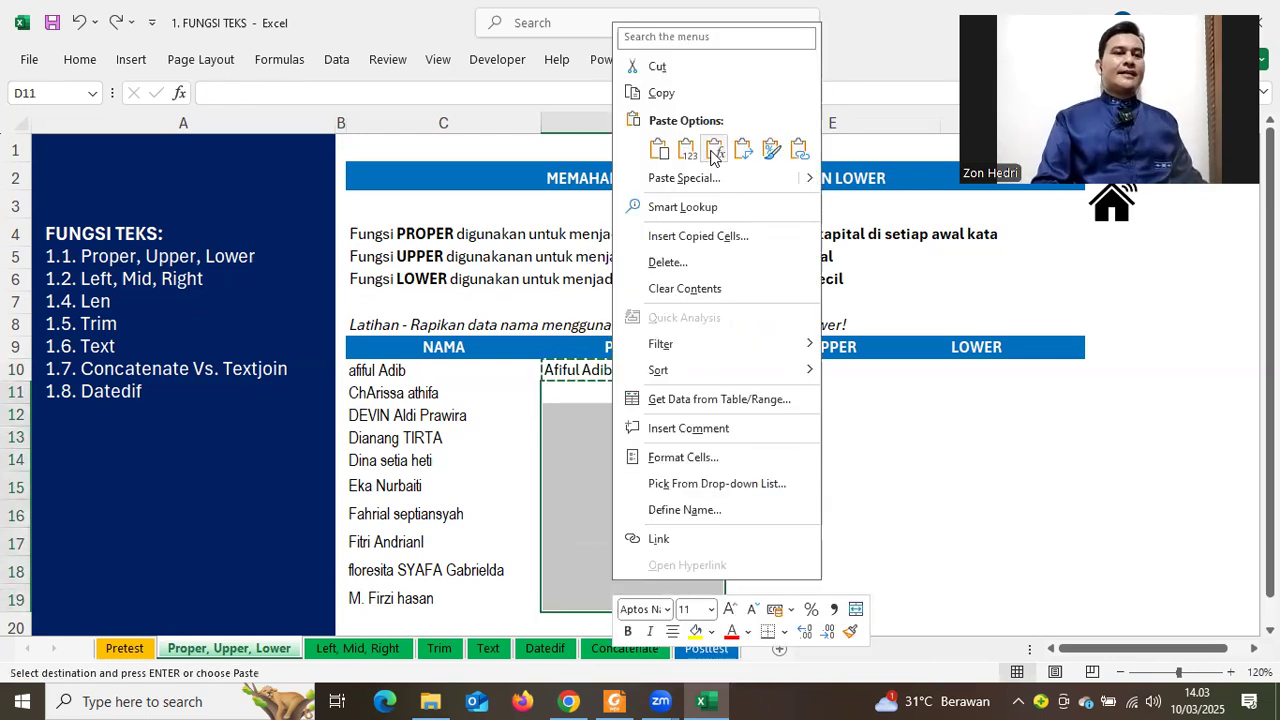
left_click(716, 150)
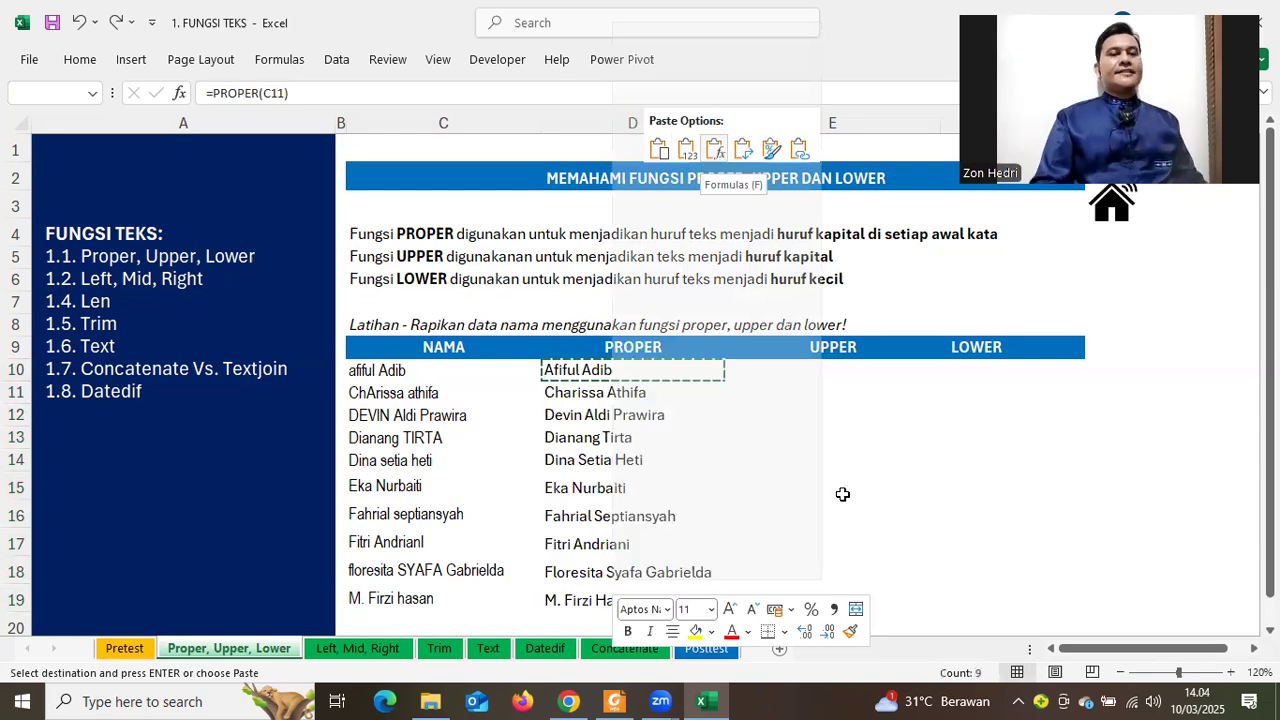
left_click(952, 490)
left_click_drag(585, 362, 608, 575)
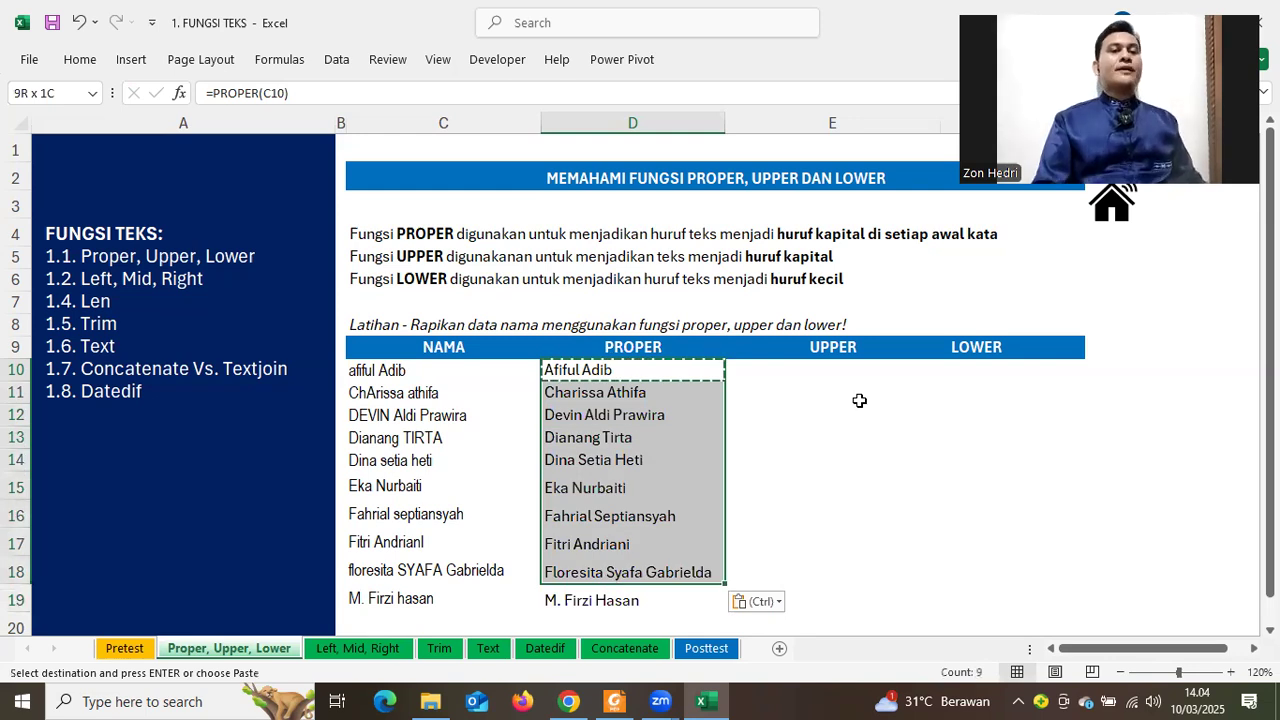
left_click(840, 368)
Enter =UPPER(C10) in E10 and fill it down to row 19
type("=")
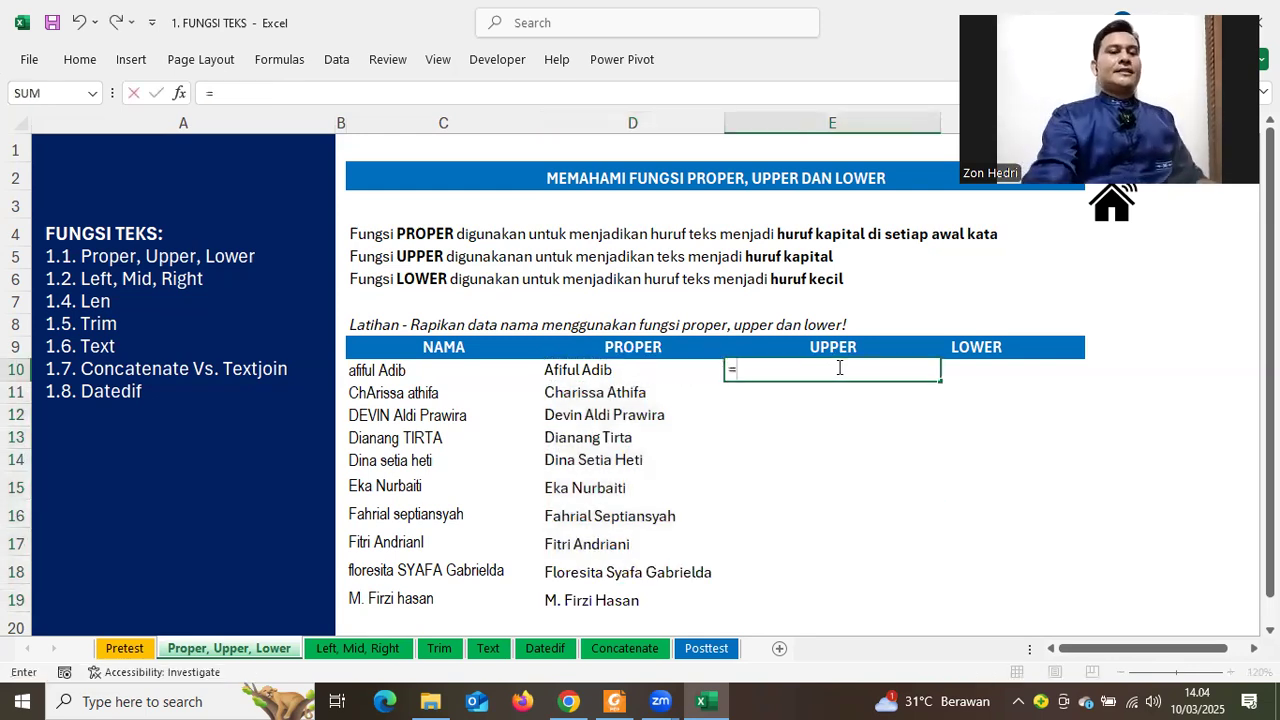
type("UPPER(")
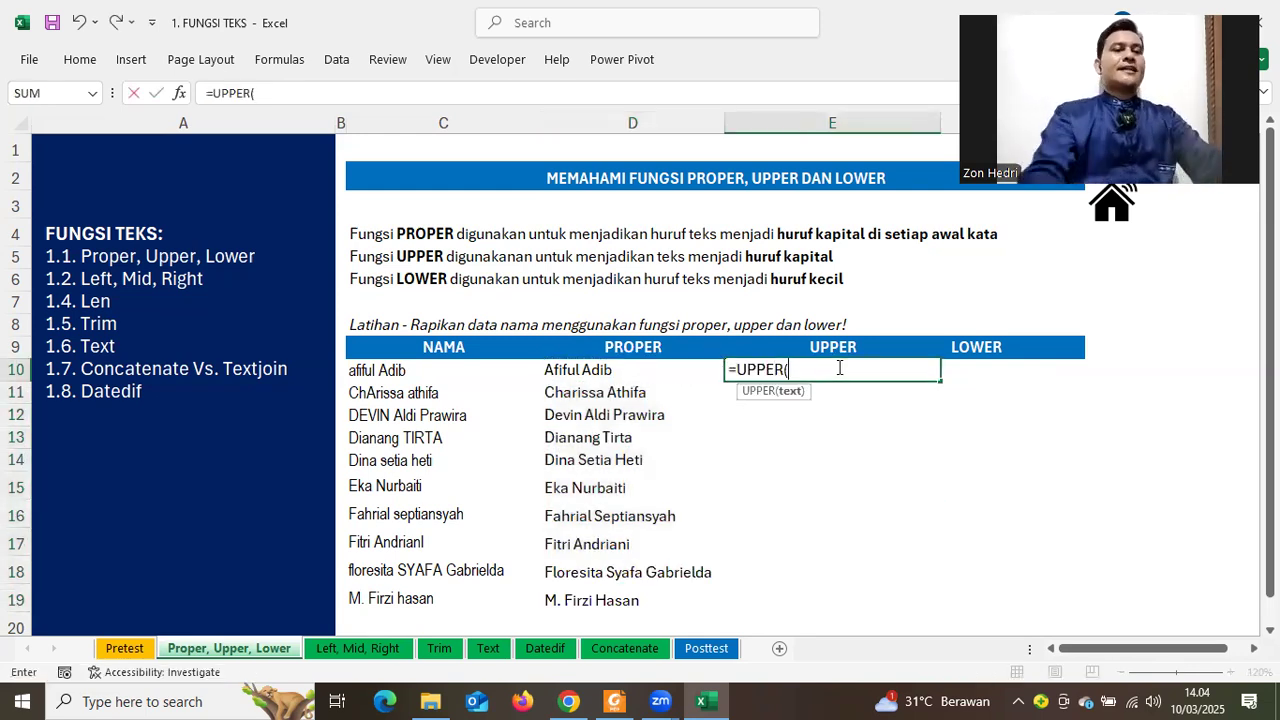
left_click(387, 380)
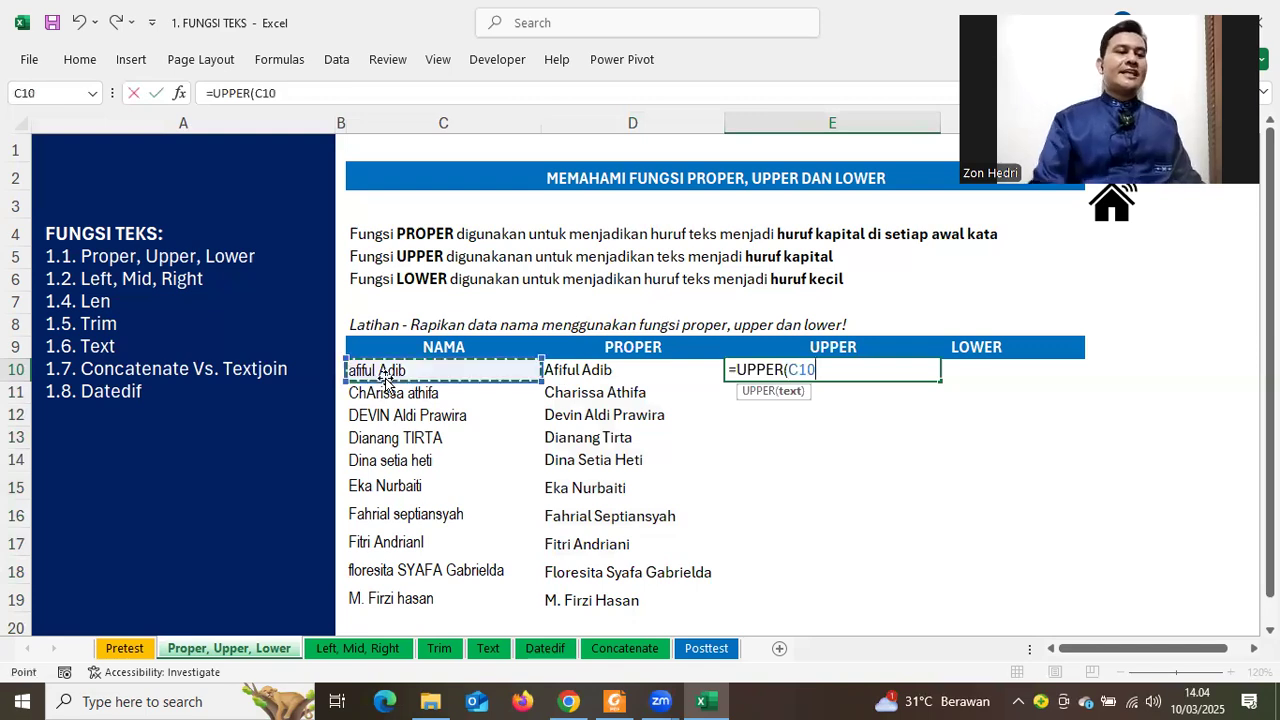
key("Return")
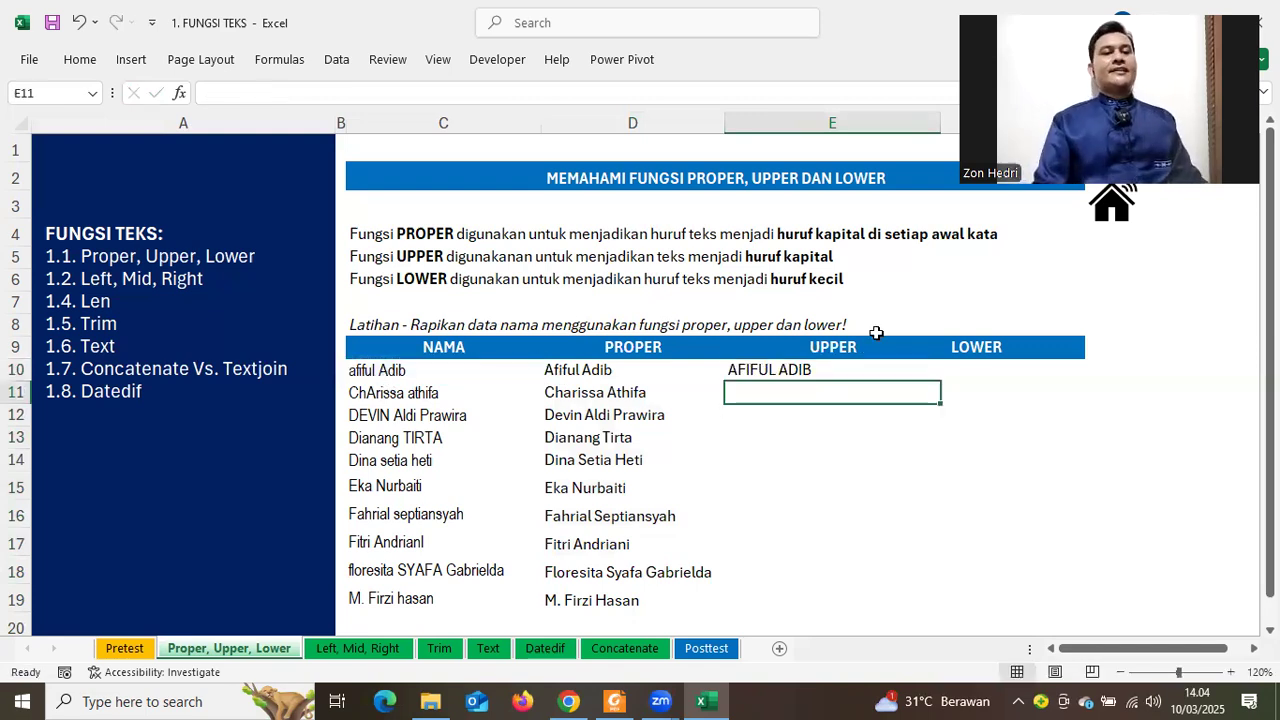
key("Up")
left_click_drag(942, 384, 942, 384)
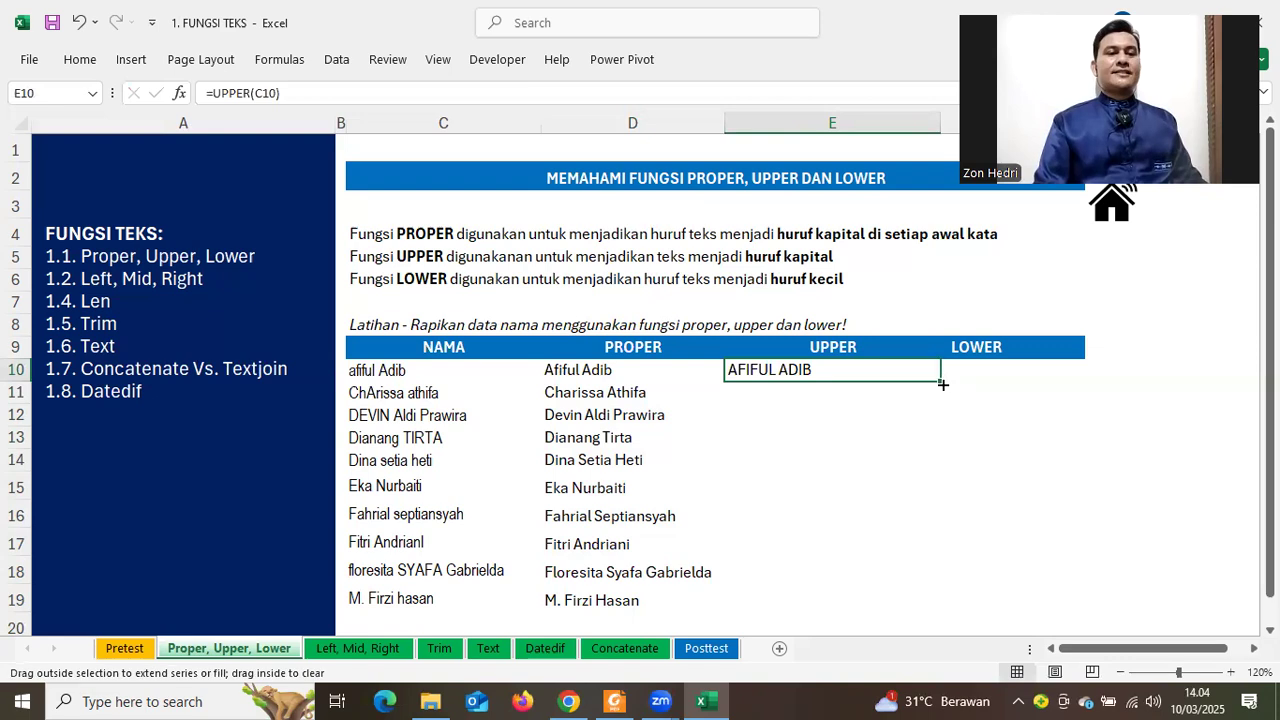
double_click(942, 384)
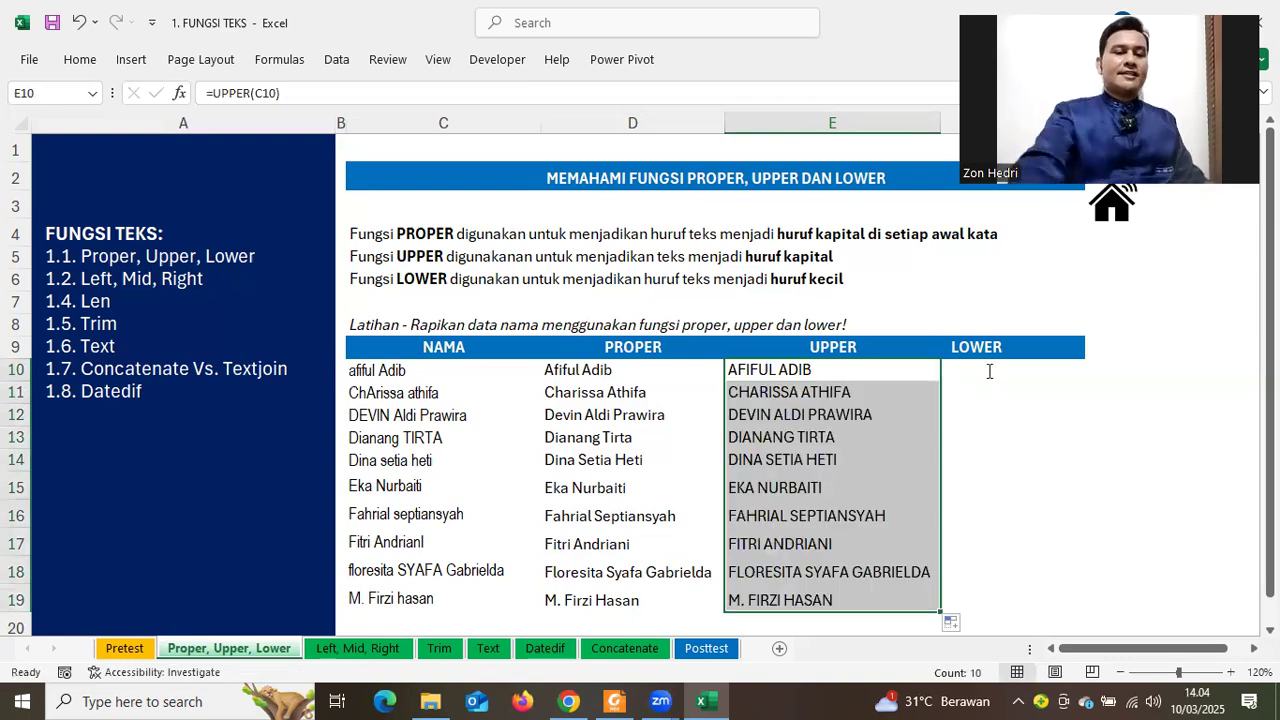
Enter =LOWER(C10) in F10, fill it down to F19, and review the results
left_click(988, 370)
type("=LOWR")
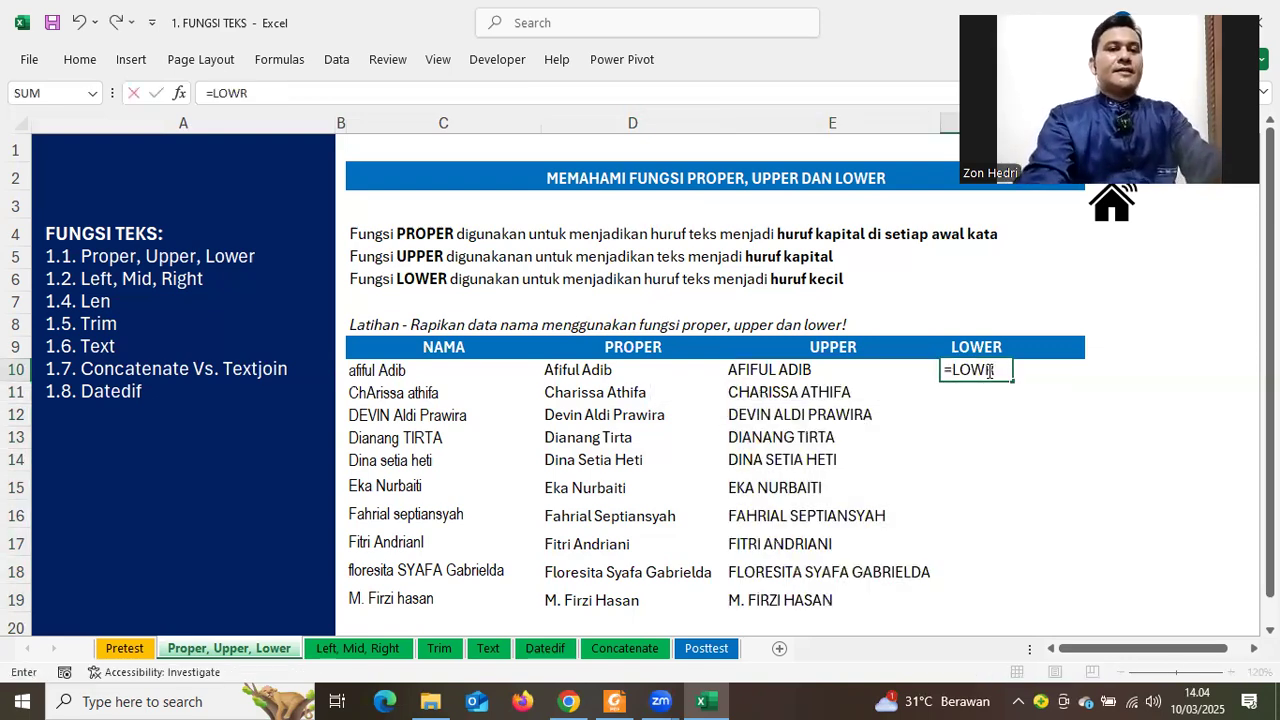
key("BackSpace")
type("ER(")
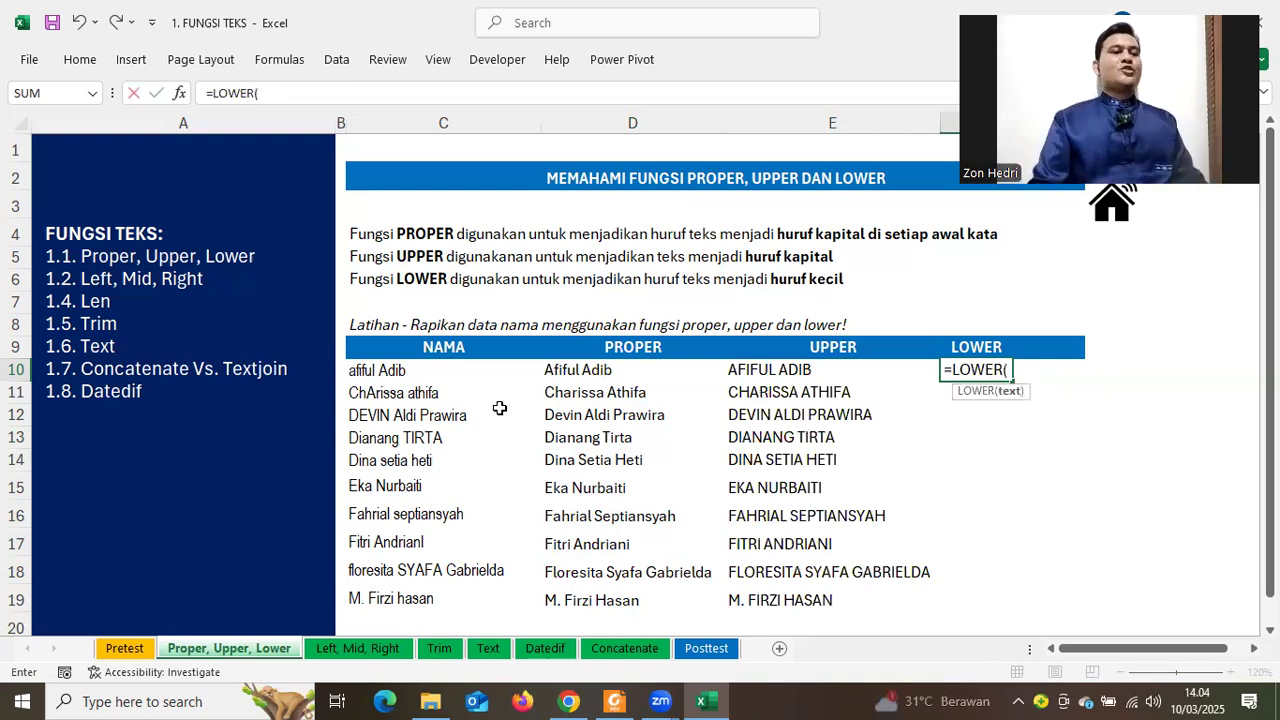
left_click(451, 377)
key("Return")
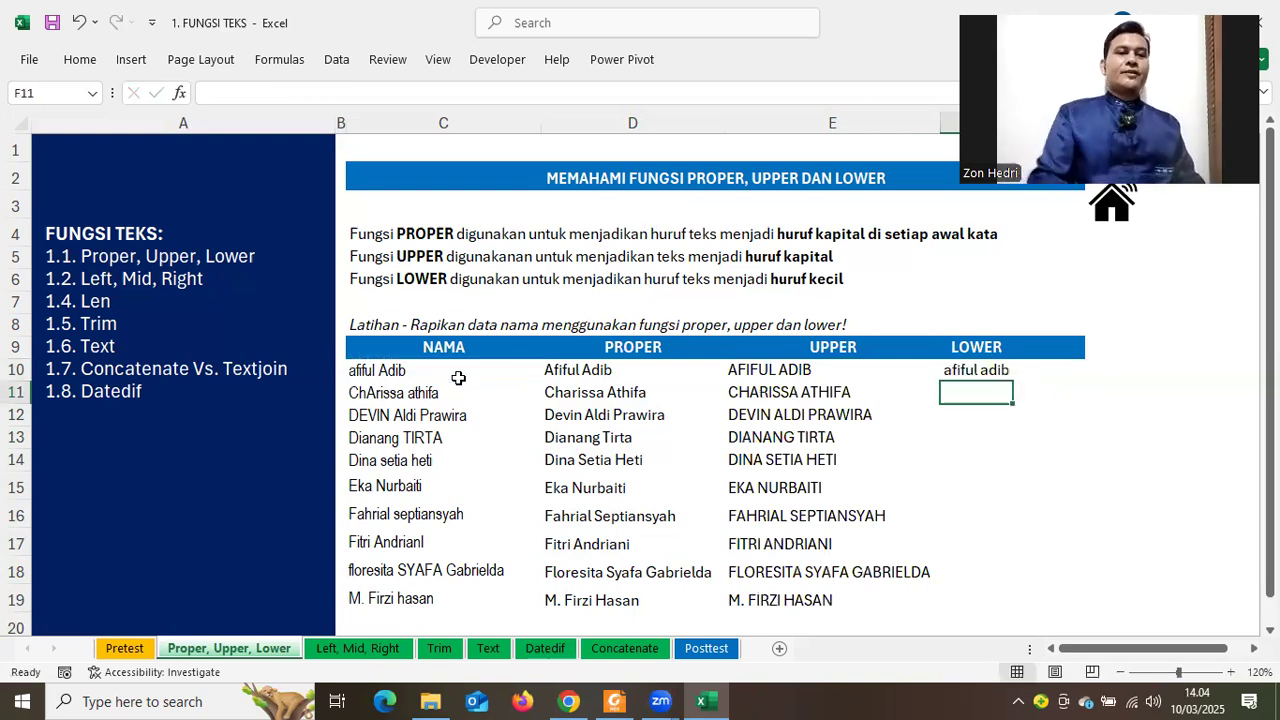
left_click(978, 369)
double_click(1014, 380)
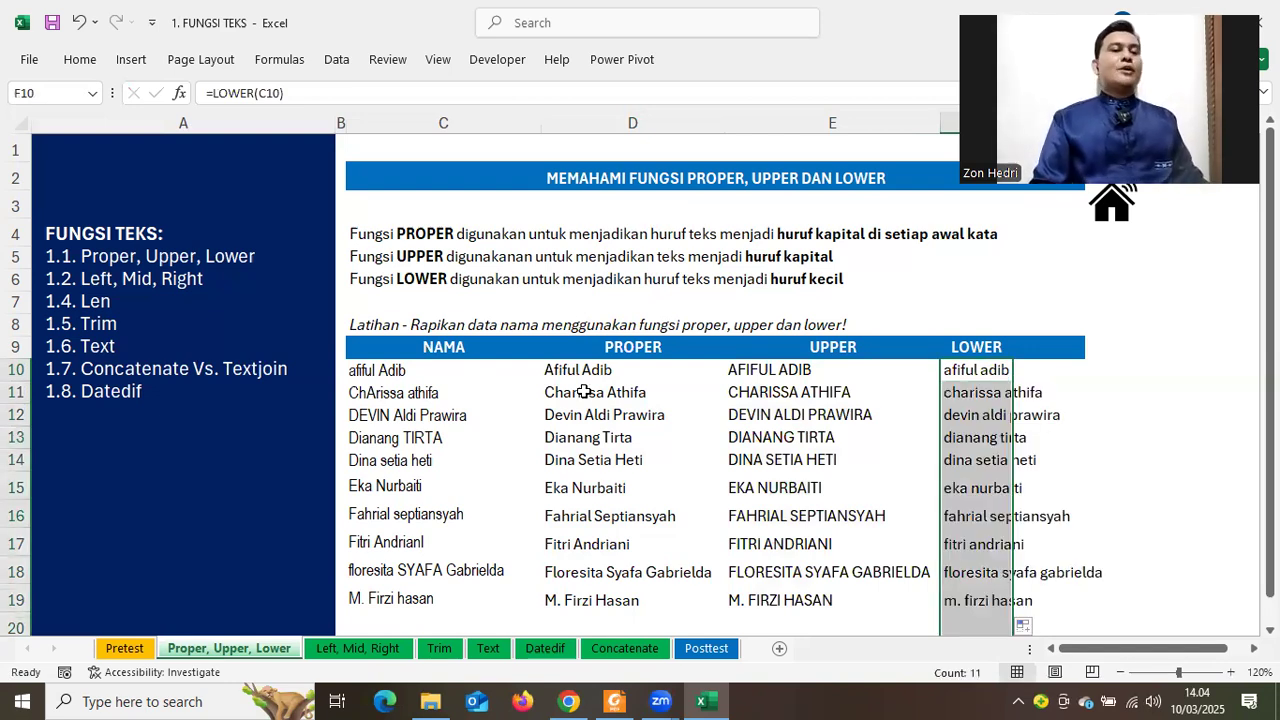
left_click_drag(578, 372, 590, 510)
left_click(777, 391)
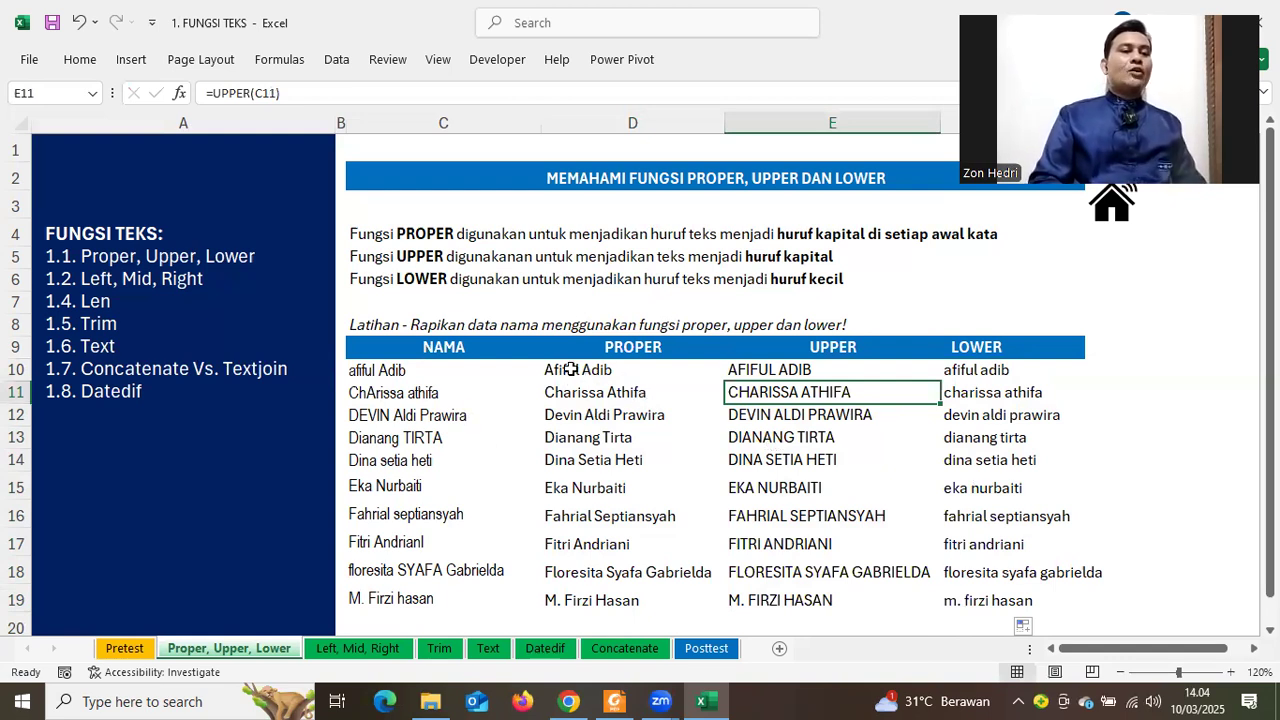
Review the original names in column C, from C10 to C13
left_click(383, 366)
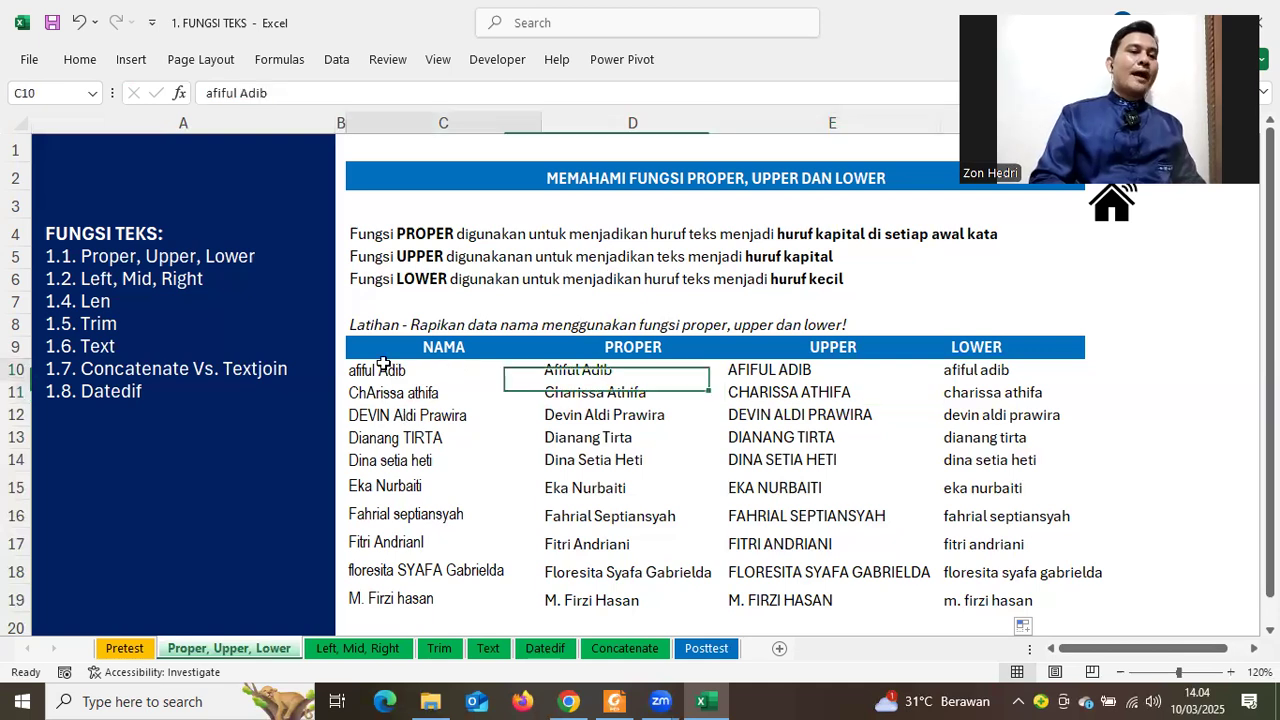
left_click_drag(376, 552, 390, 372)
left_click(418, 445)
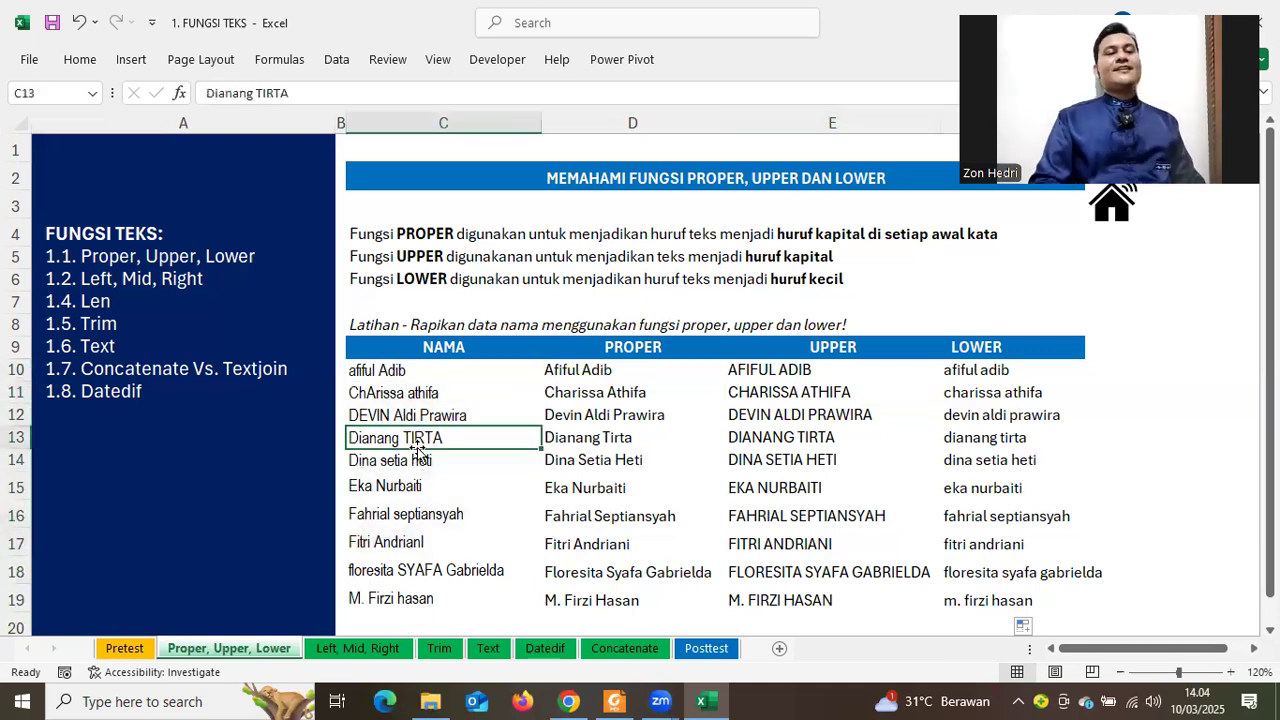
left_click(400, 364)
Review the PROPER and UPPER columns, then copy the PROPER results D10:D19
left_click_drag(608, 362, 595, 394)
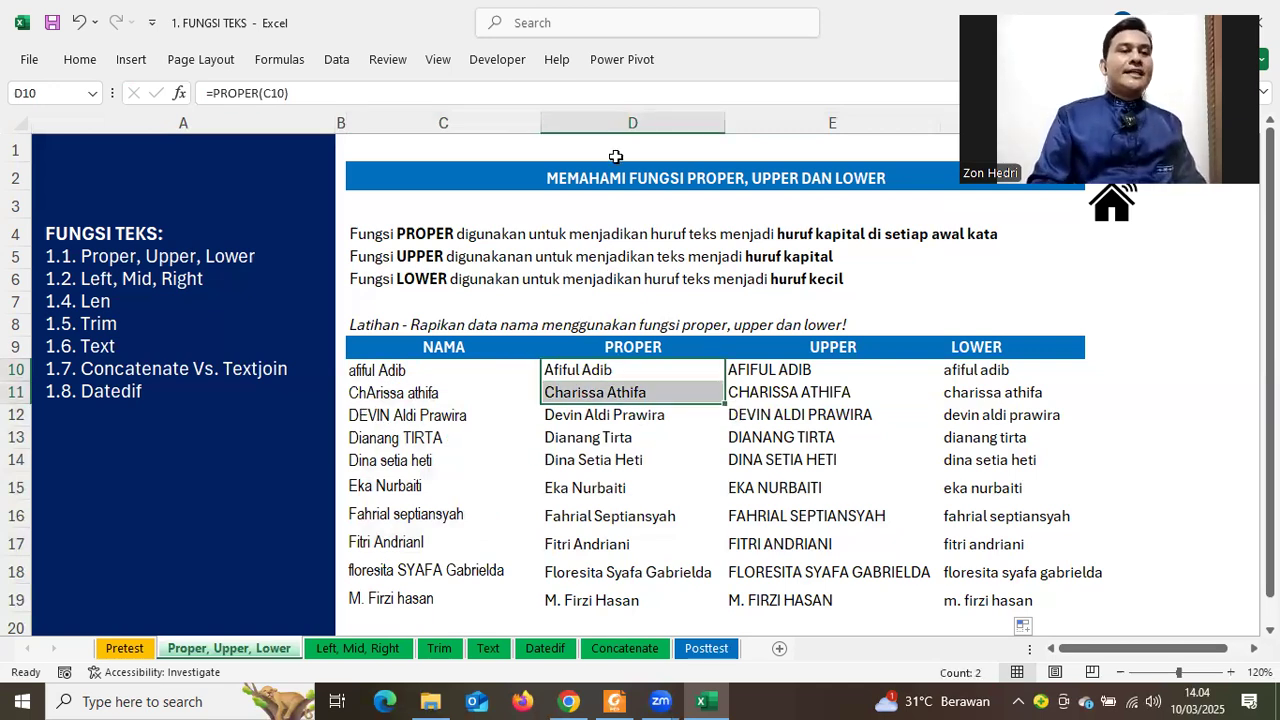
left_click(603, 123)
left_click(881, 125)
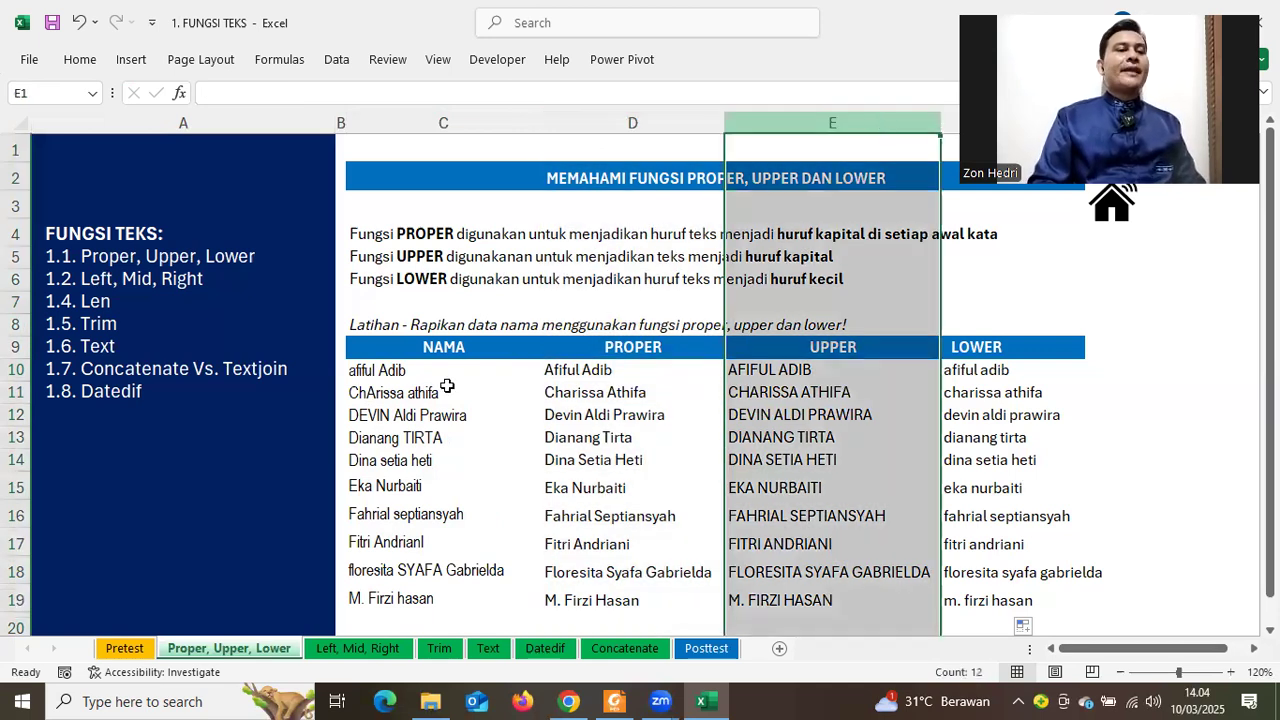
left_click(405, 370)
key("ctrl+shift+Down")
left_click(640, 458)
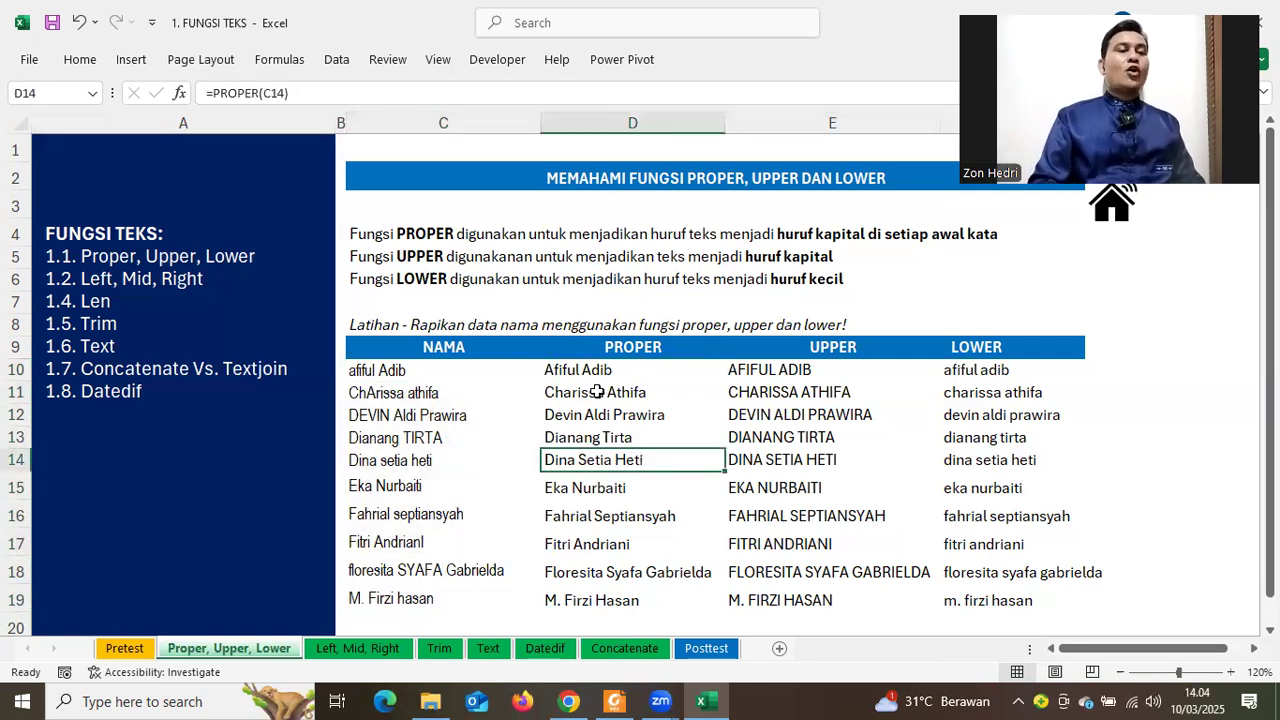
left_click_drag(590, 370, 590, 602)
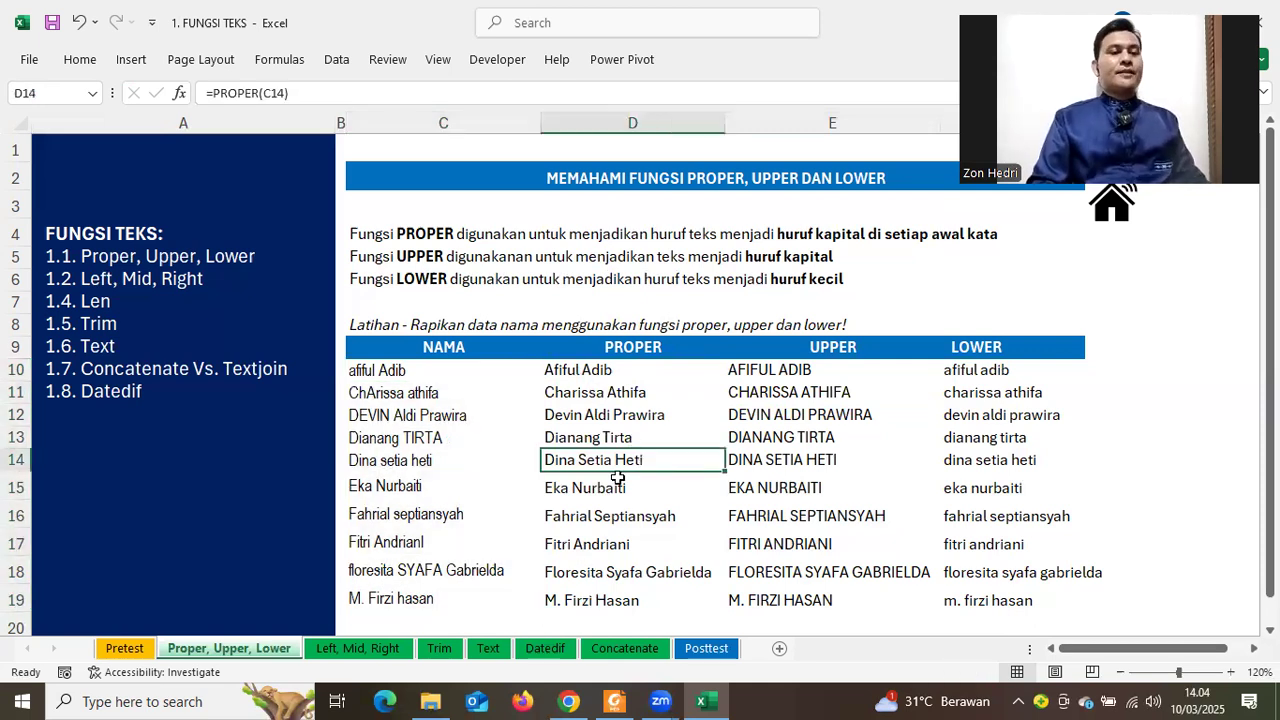
key("ctrl+c")
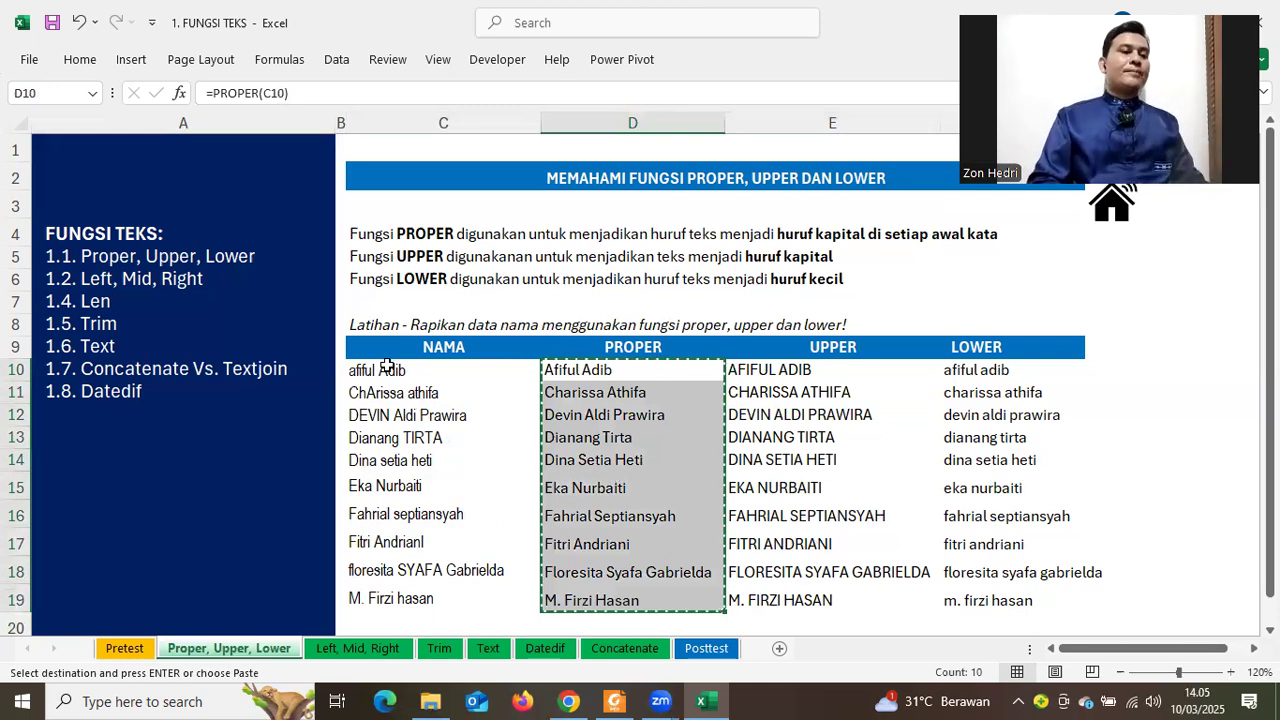
Paste the PROPER results over C10 as formulas, then as values, undoing each
right_click(387, 370)
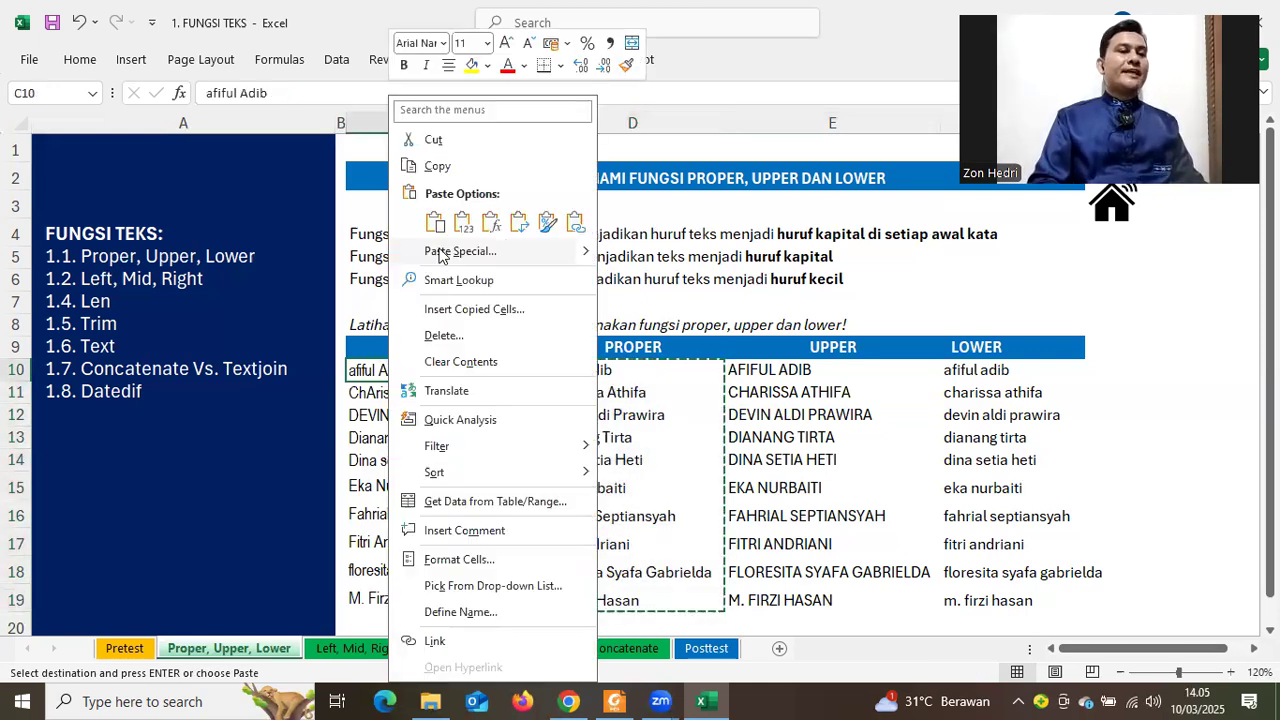
left_click(436, 226)
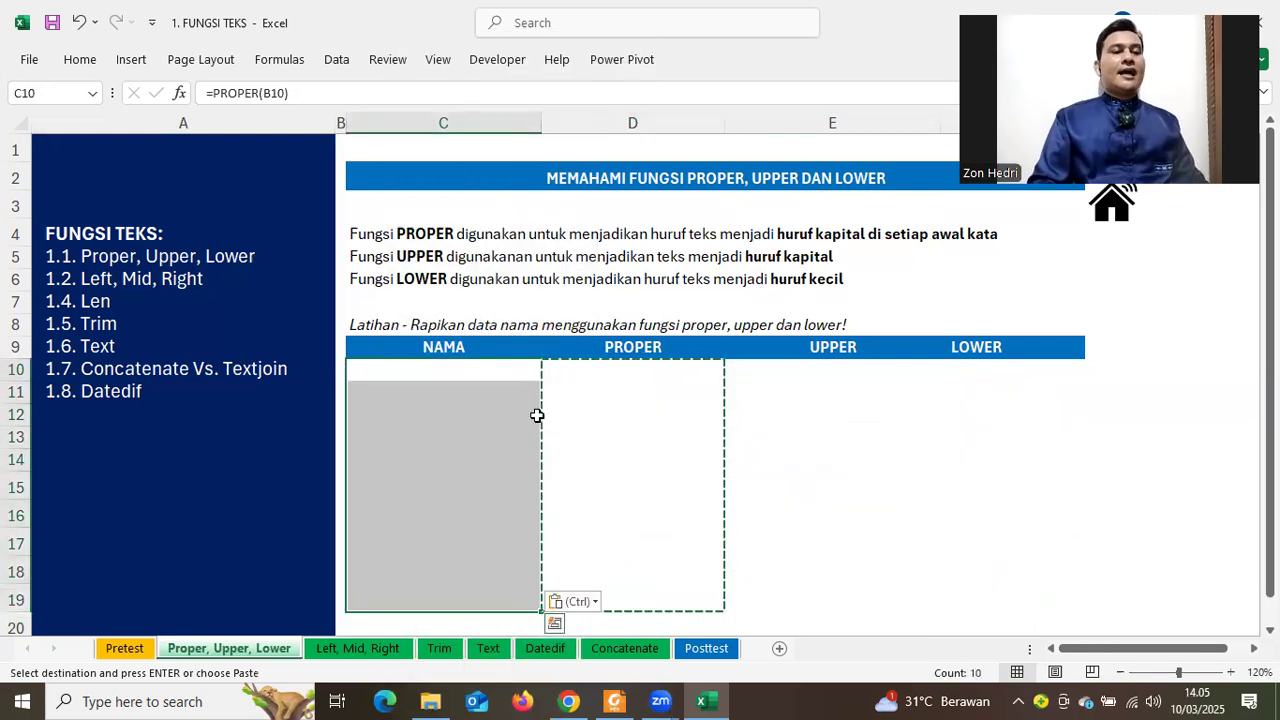
key("ctrl+z")
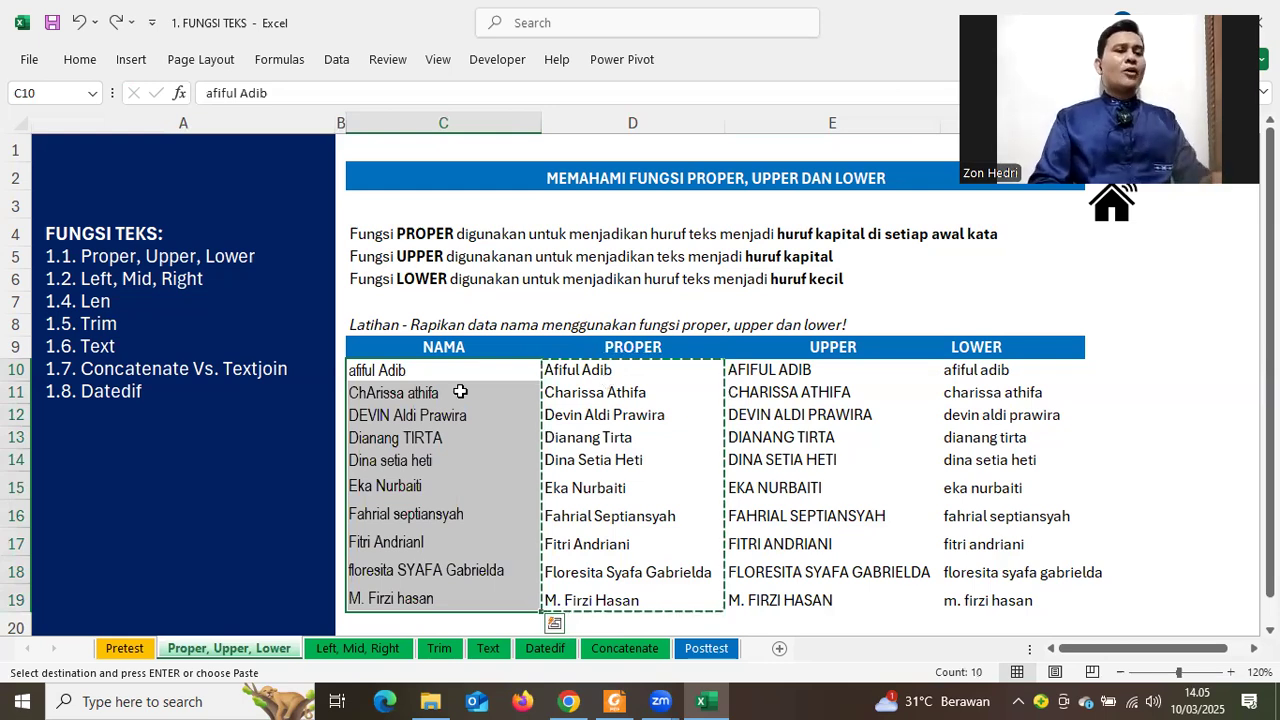
left_click_drag(584, 381, 626, 595)
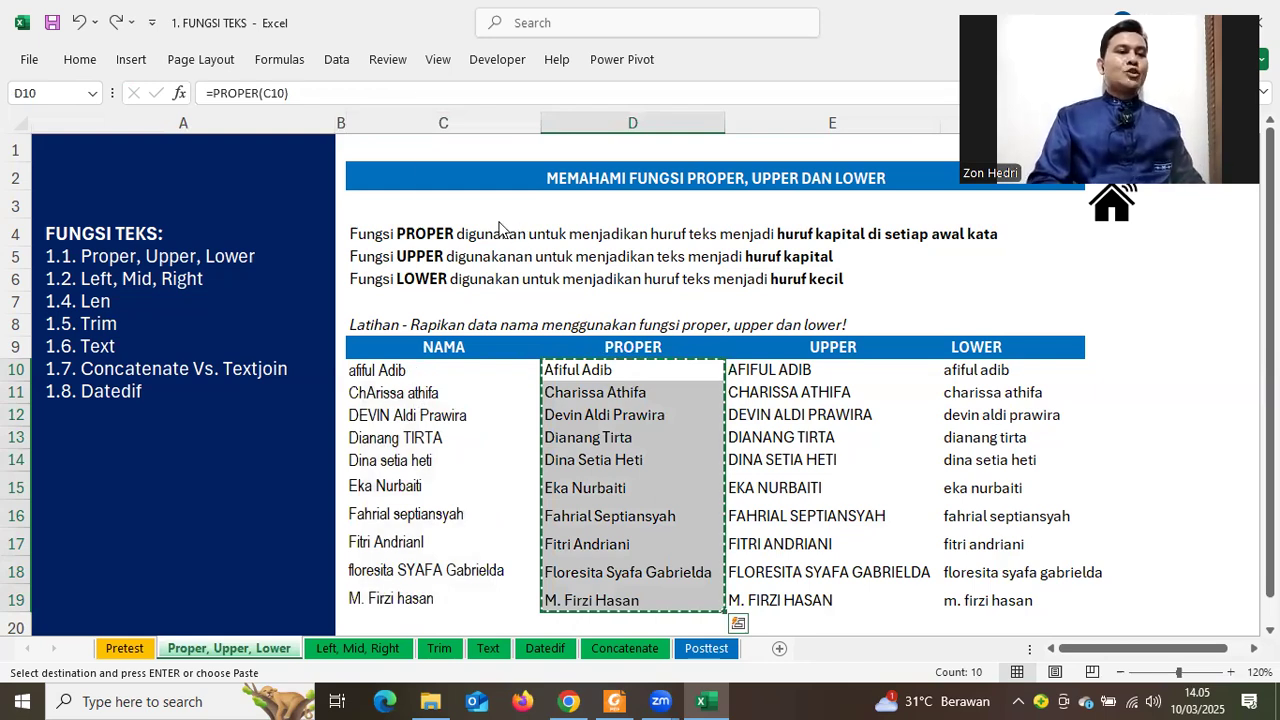
right_click(420, 370)
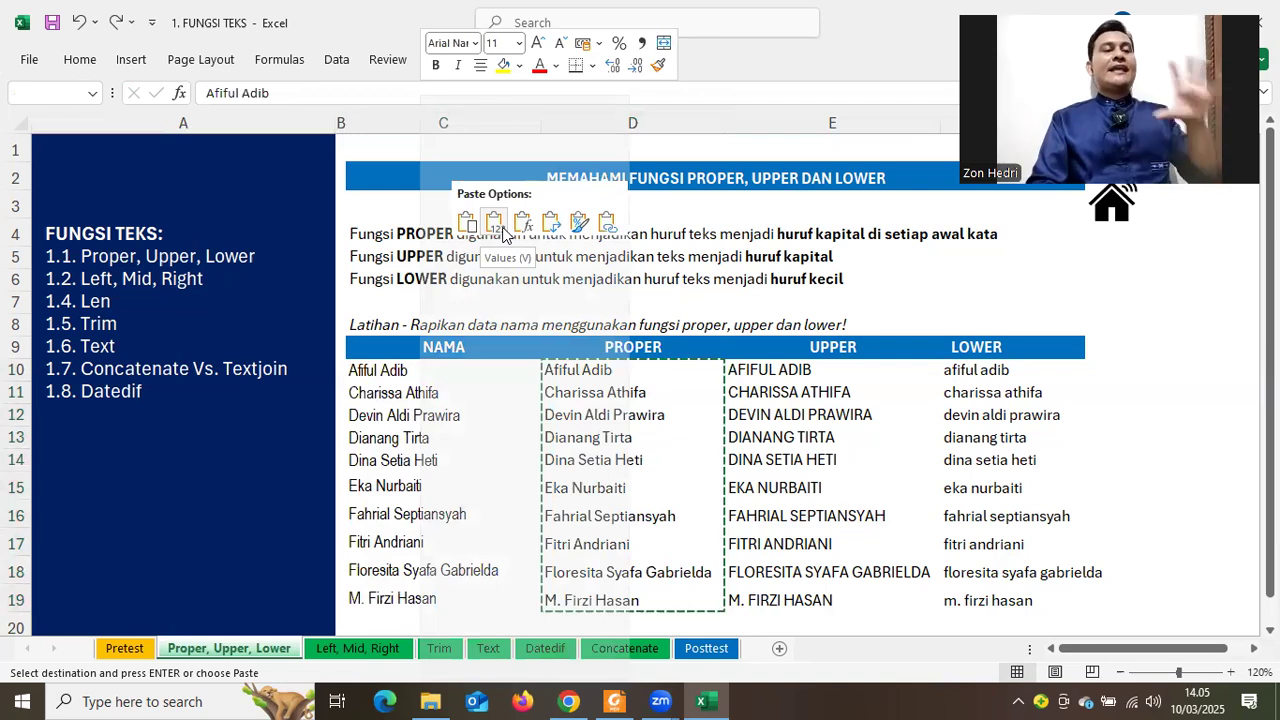
left_click(502, 230)
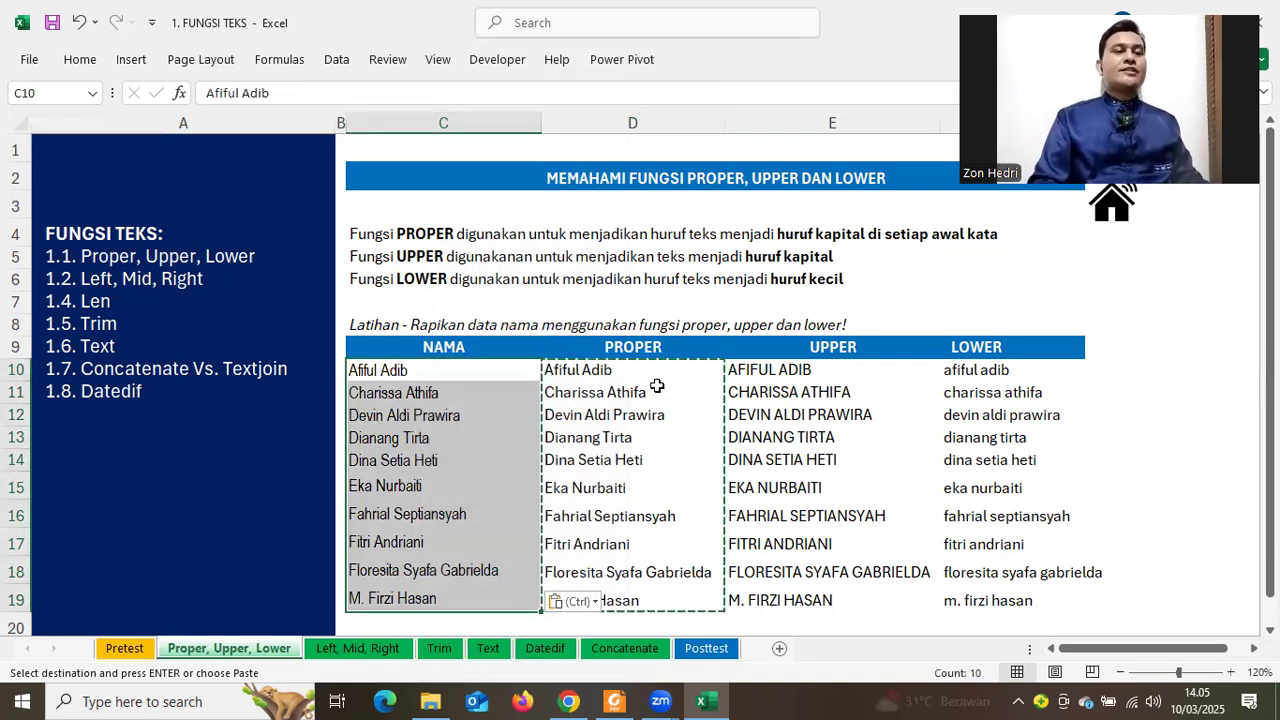
key("ctrl+z")
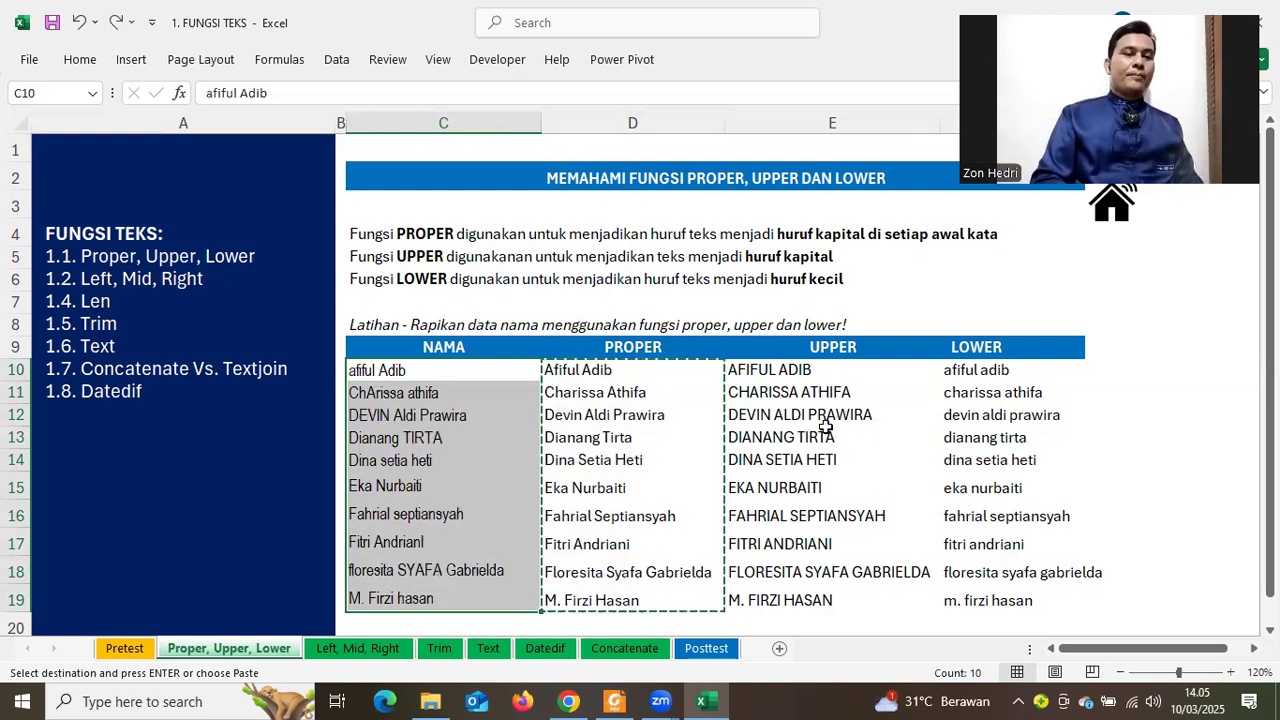
Delete all PROPER, UPPER and LOWER results in D10:F19
left_click(651, 465)
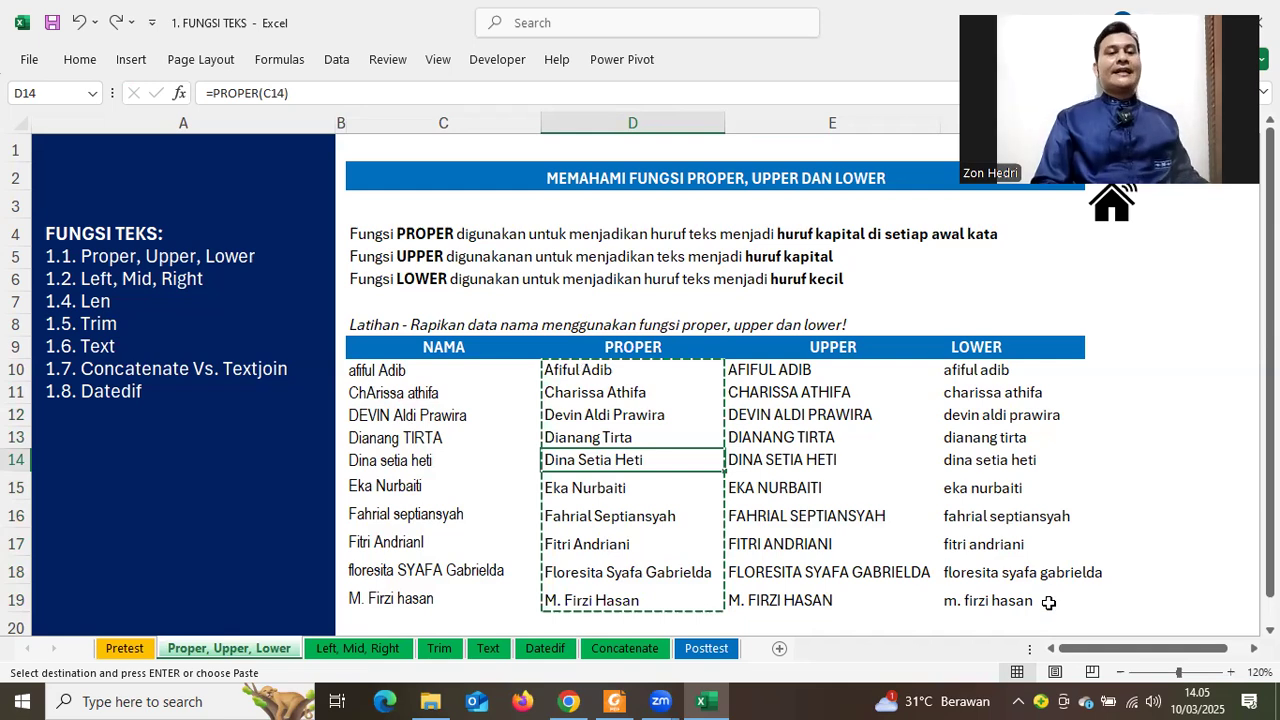
left_click_drag(1048, 602, 960, 568)
key("Delete")
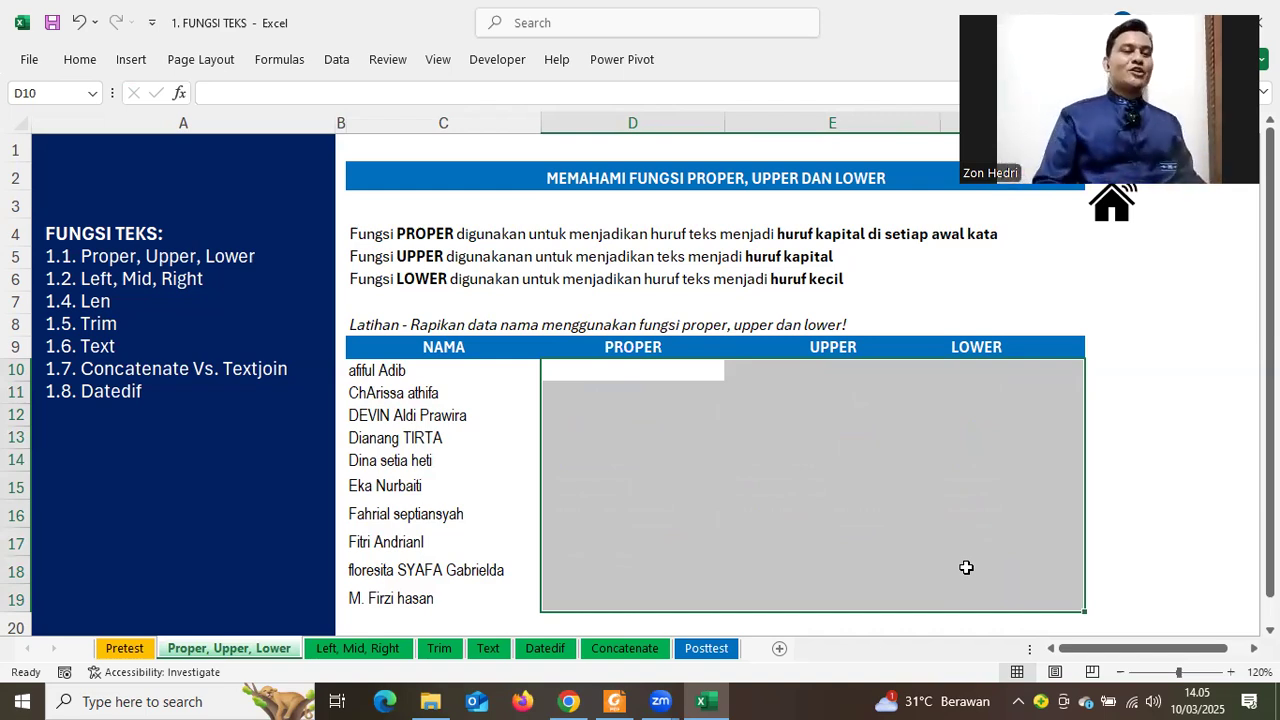
left_click(704, 464)
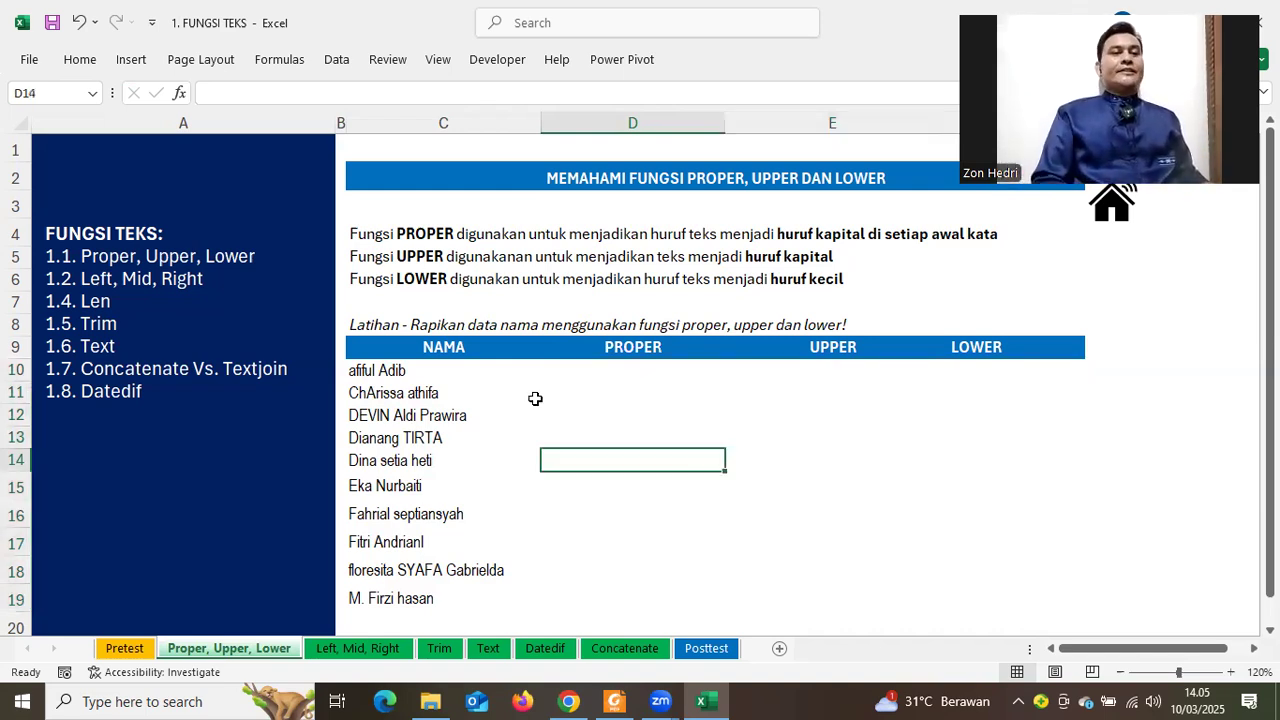
left_click_drag(597, 345, 703, 591)
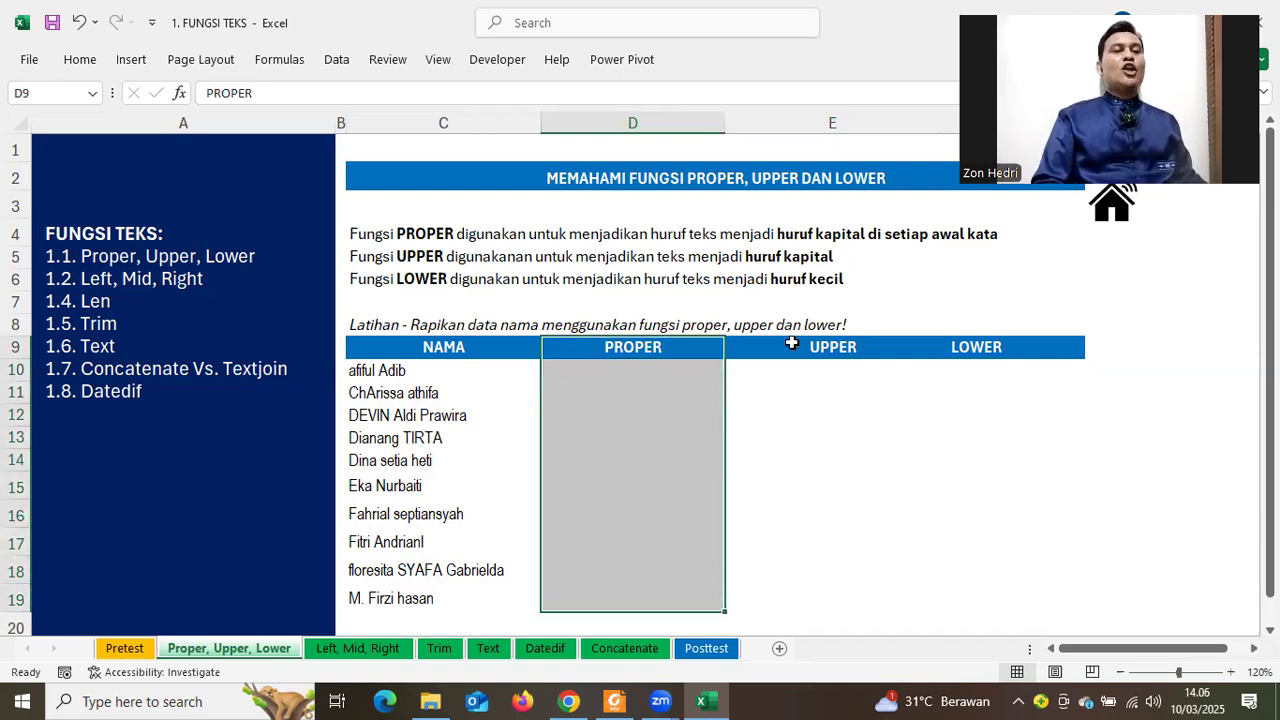
left_click_drag(833, 347, 833, 578)
left_click_drag(990, 350, 1023, 571)
left_click(610, 481)
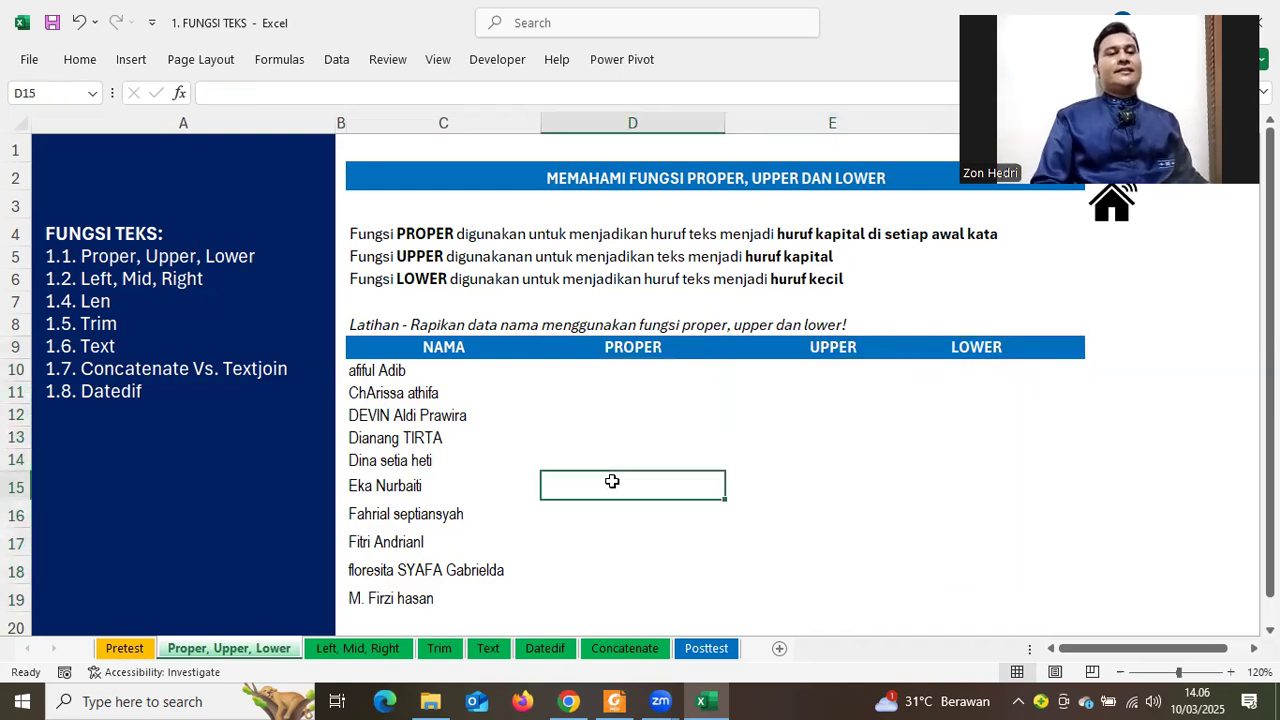
left_click_drag(629, 346, 629, 391)
left_click_drag(800, 350, 777, 577)
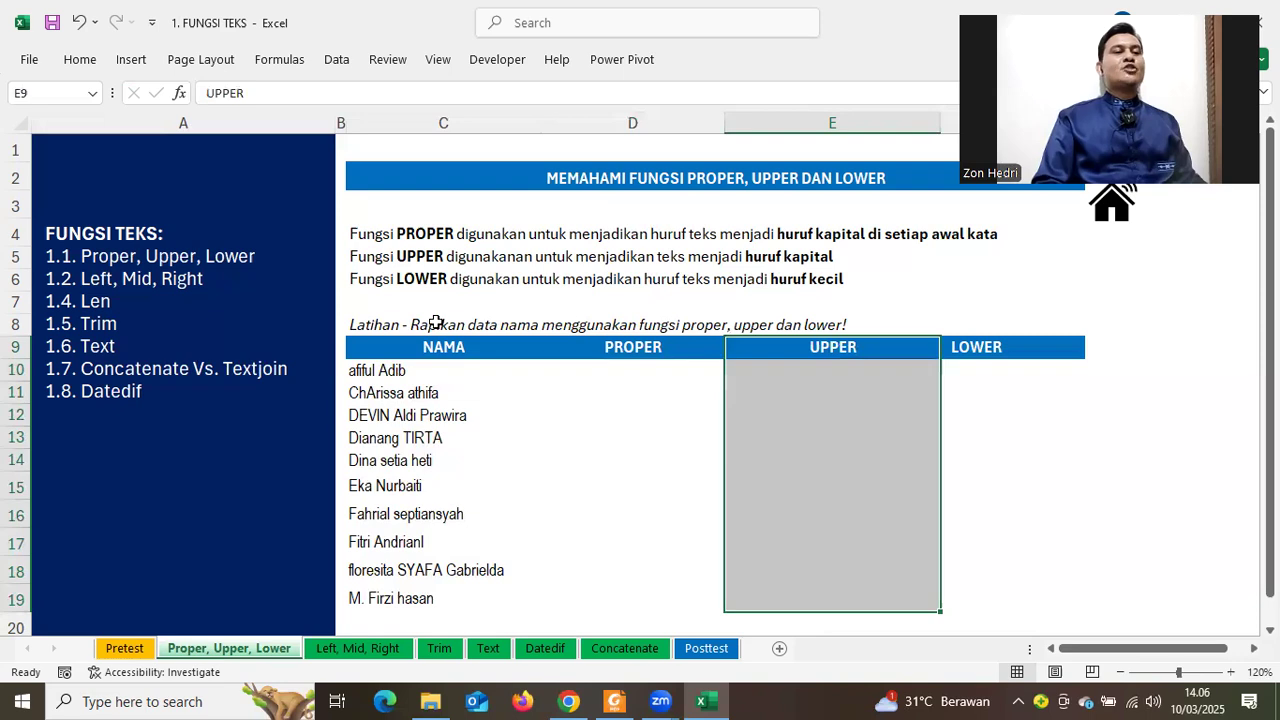
left_click_drag(430, 340, 387, 603)
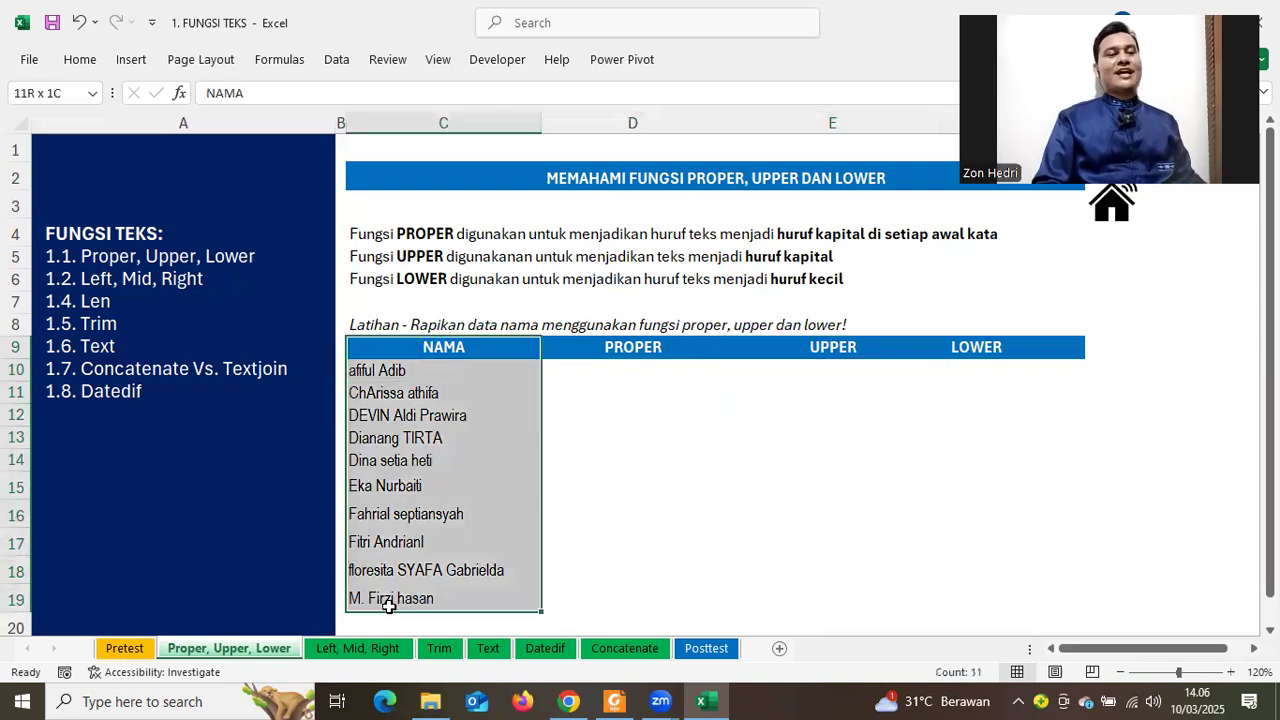
left_click(416, 566, "shift")
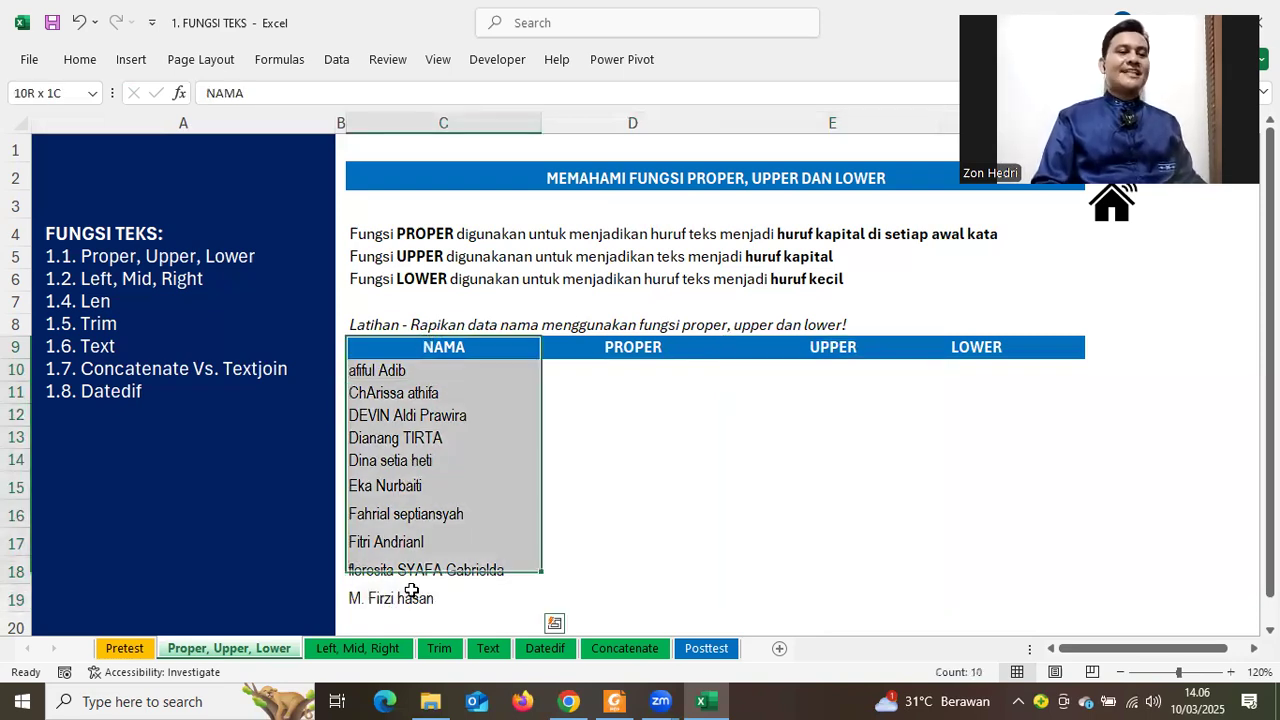
left_click_drag(411, 590, 411, 590)
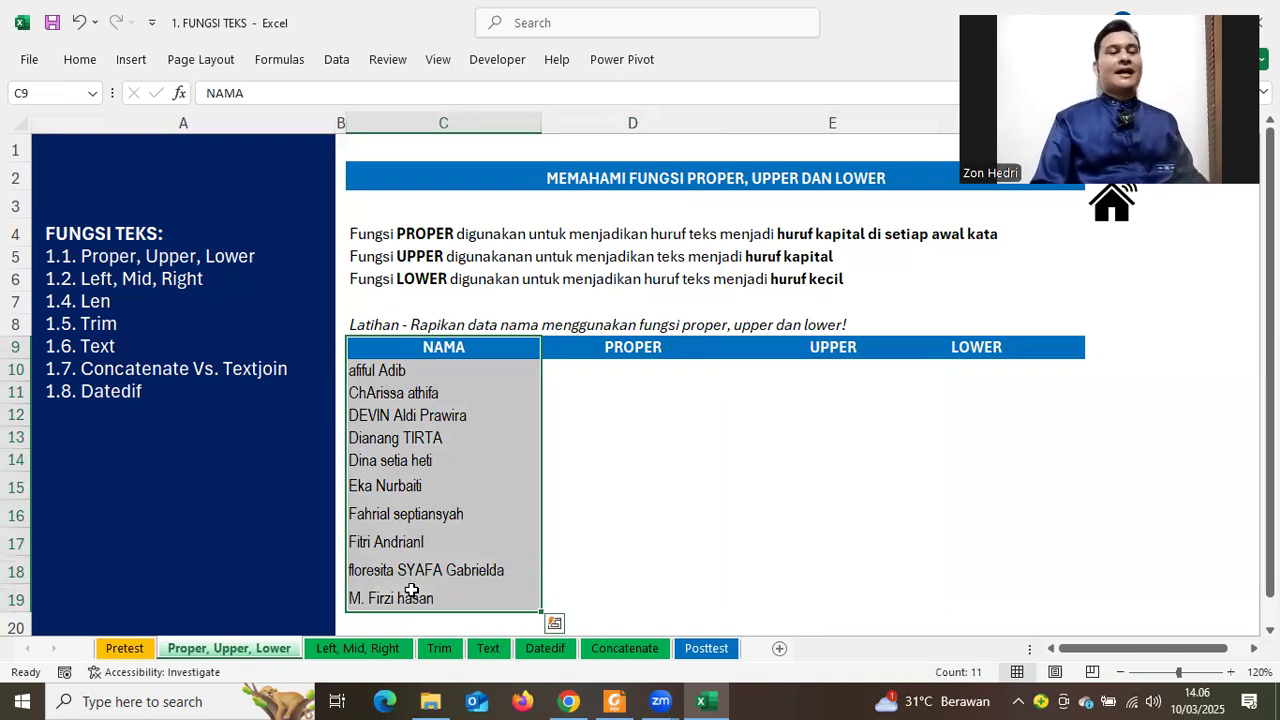
left_click(683, 504)
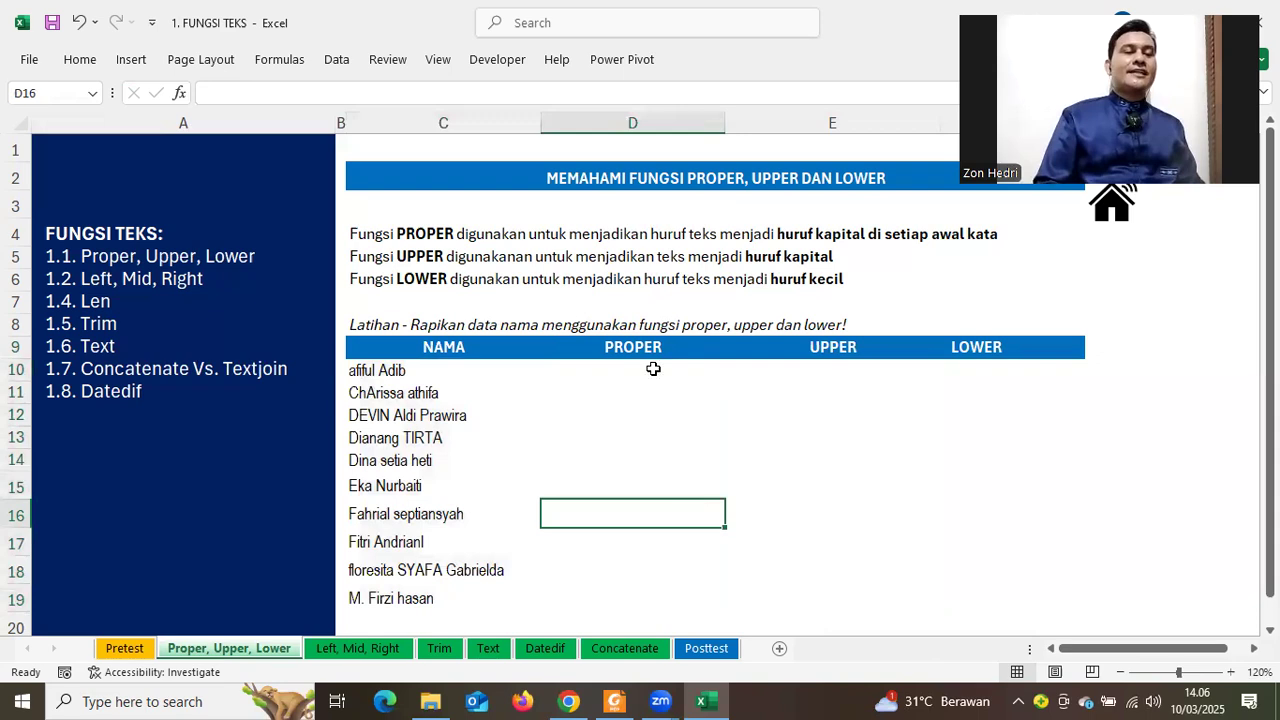
left_click_drag(641, 355, 631, 584)
left_click(838, 513)
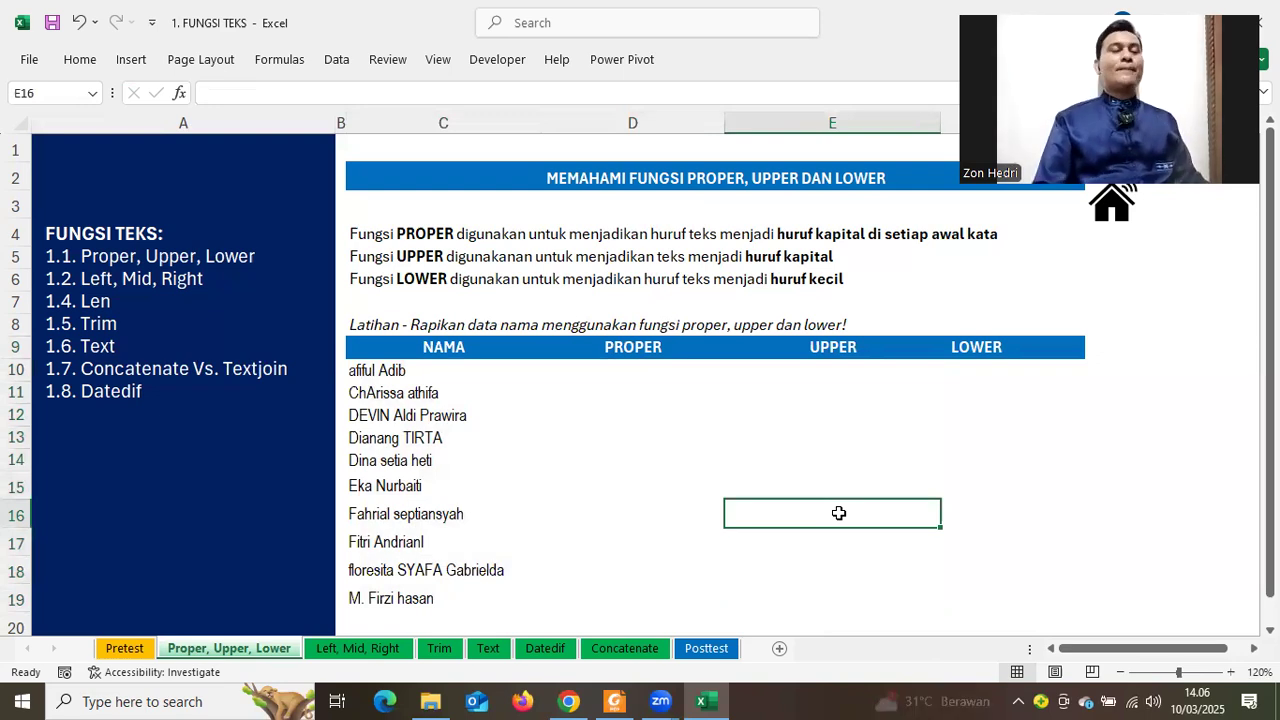
left_click_drag(372, 350, 380, 612)
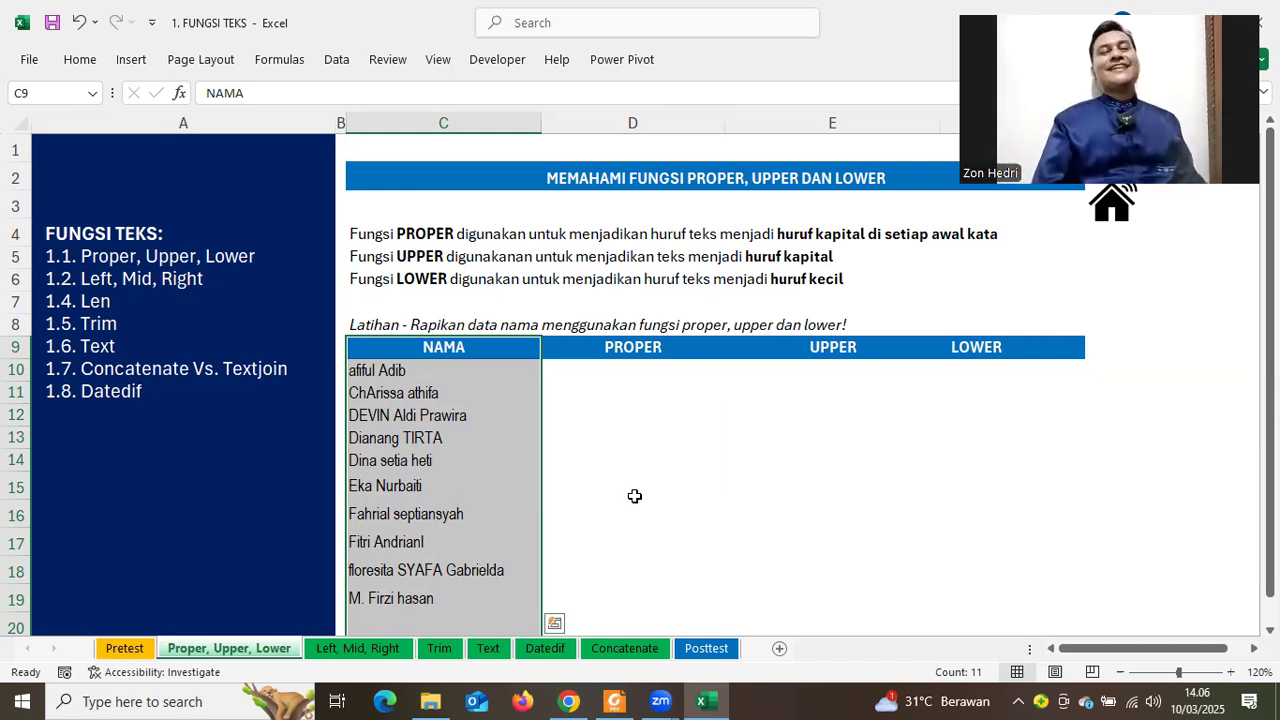
left_click(622, 464)
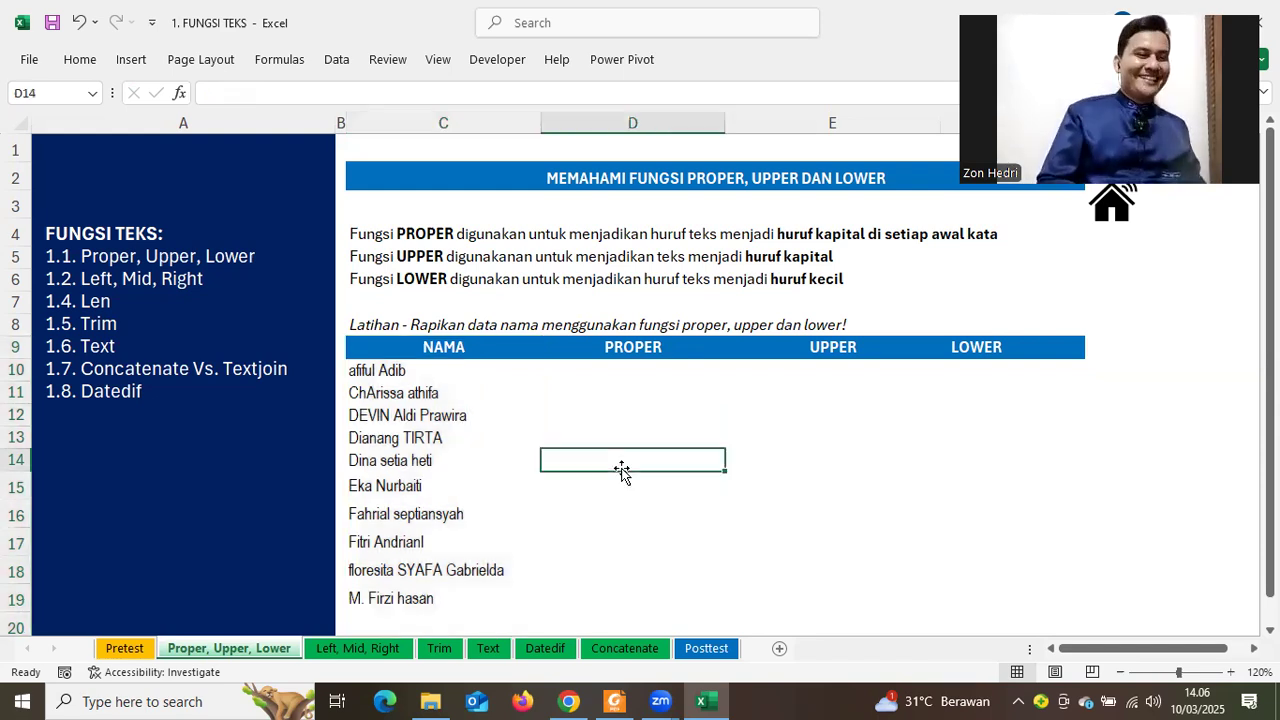
left_click(135, 295)
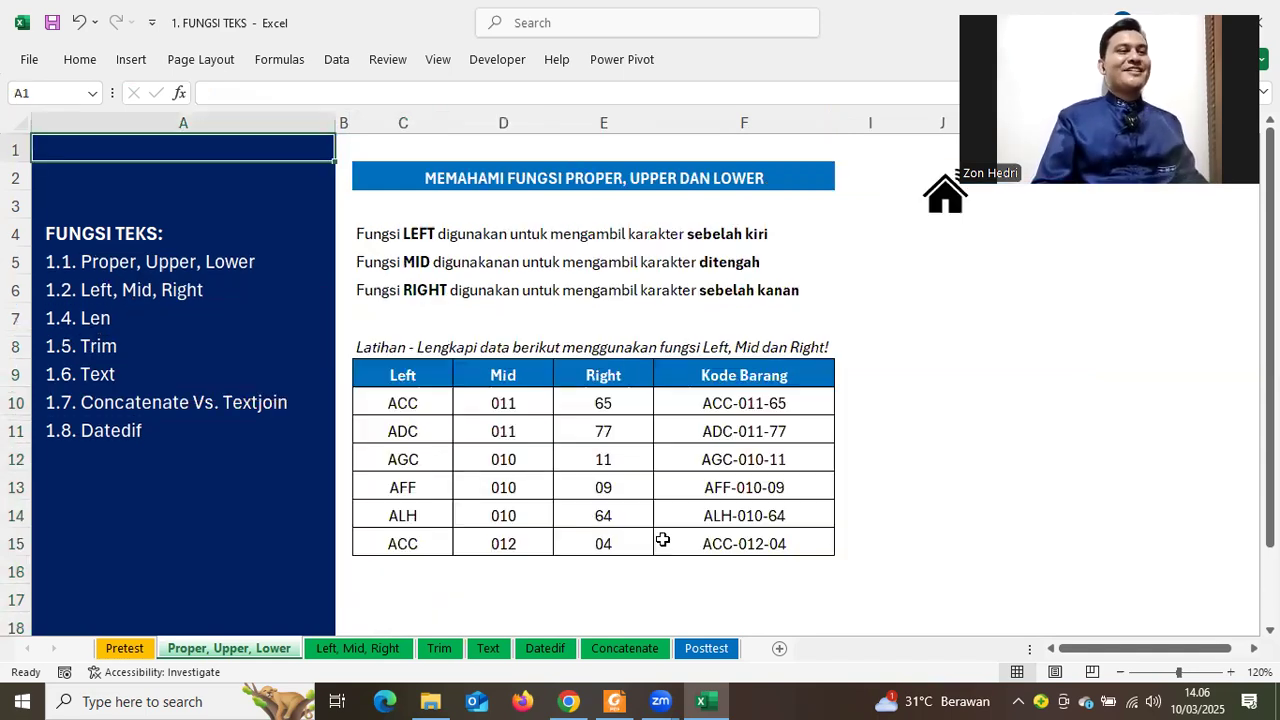
Delete the answers in C10:E15 and point out the Kode Barang codes
left_click_drag(403, 403, 608, 531)
key("Delete")
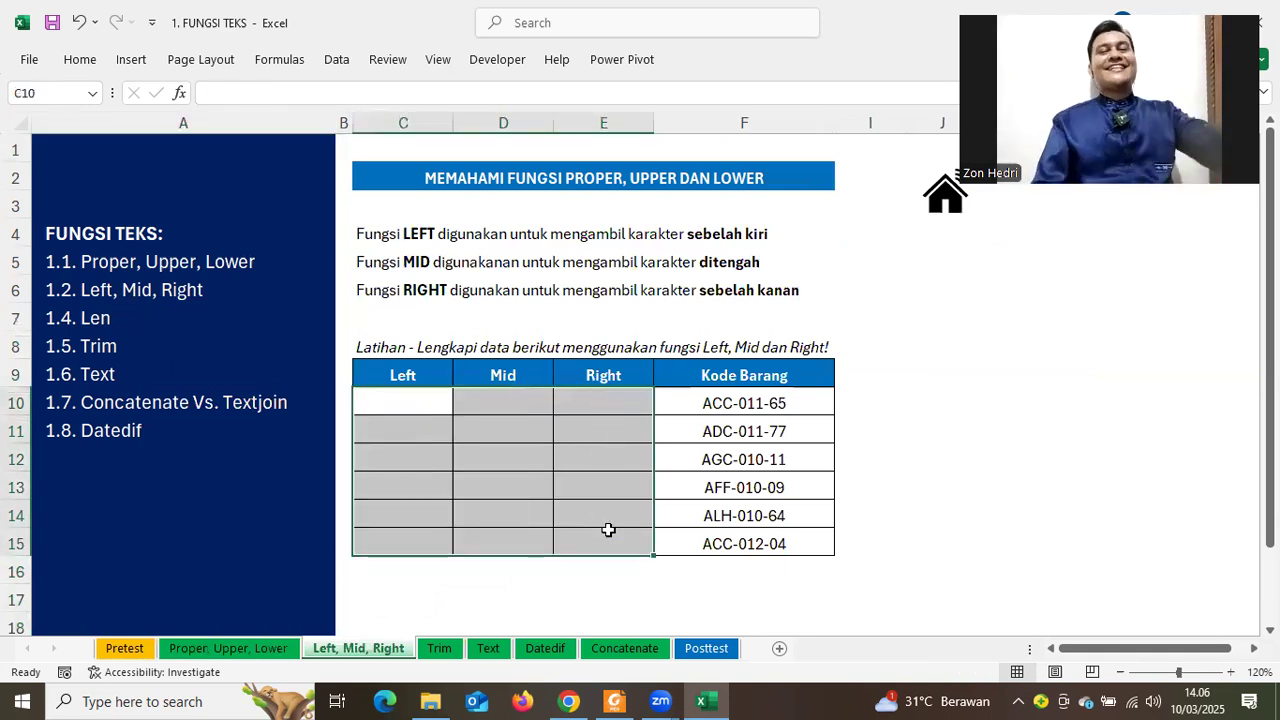
left_click(909, 478)
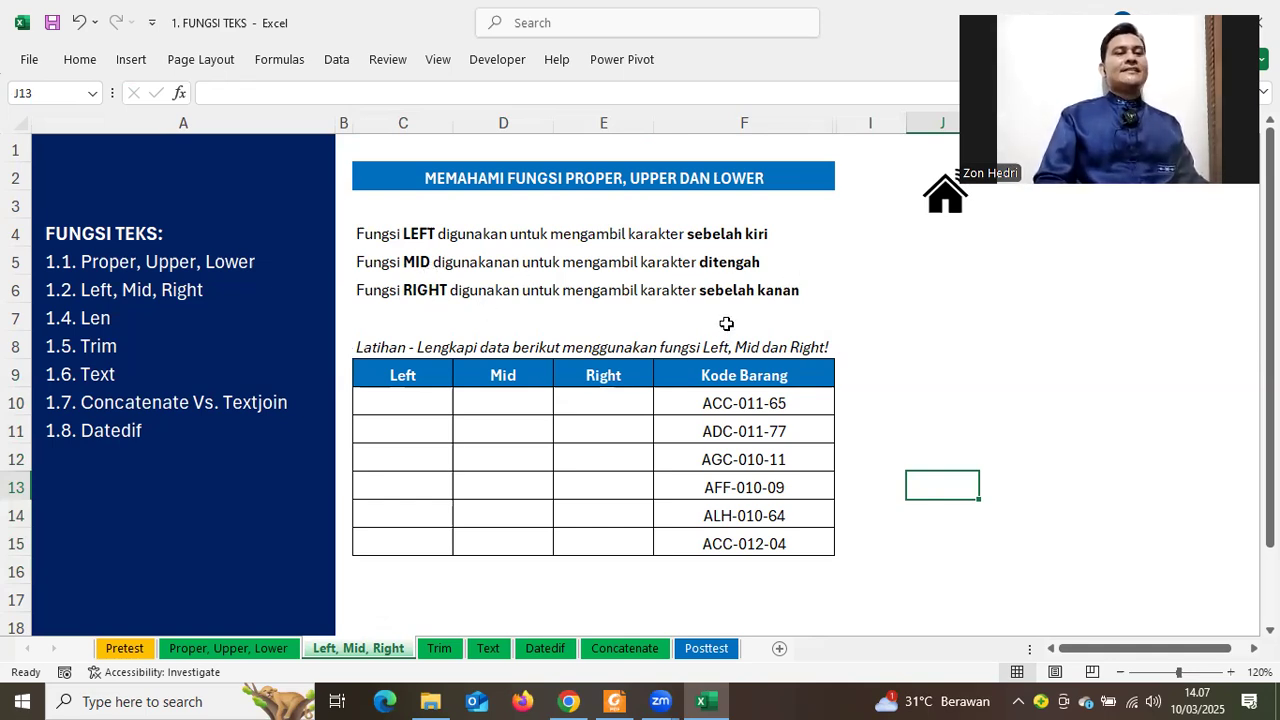
left_click_drag(744, 375, 711, 540)
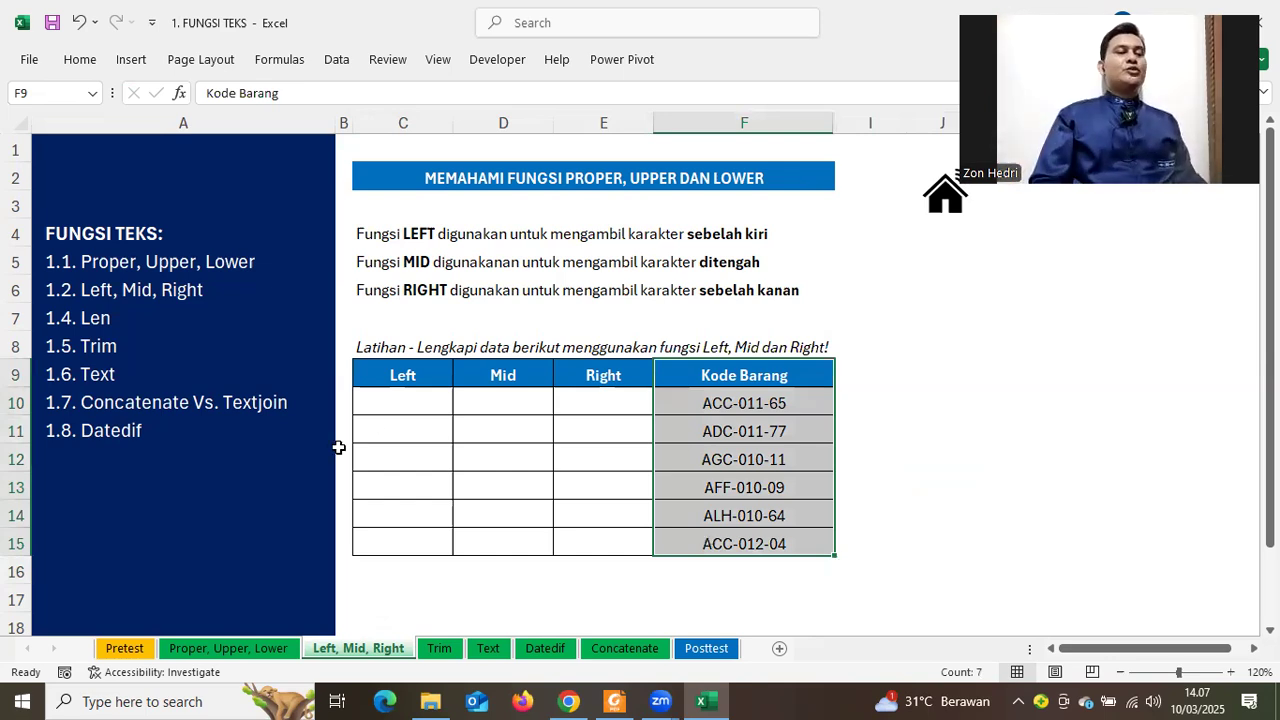
left_click_drag(378, 410, 904, 481)
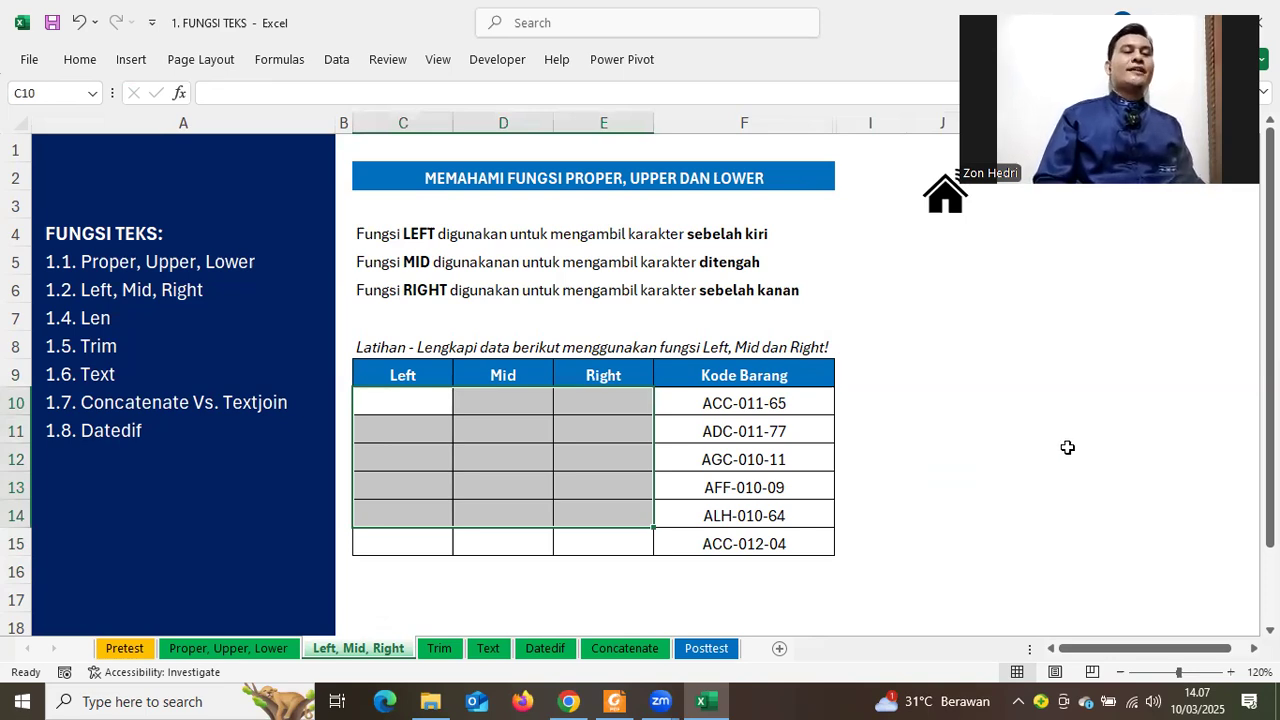
left_click(990, 447)
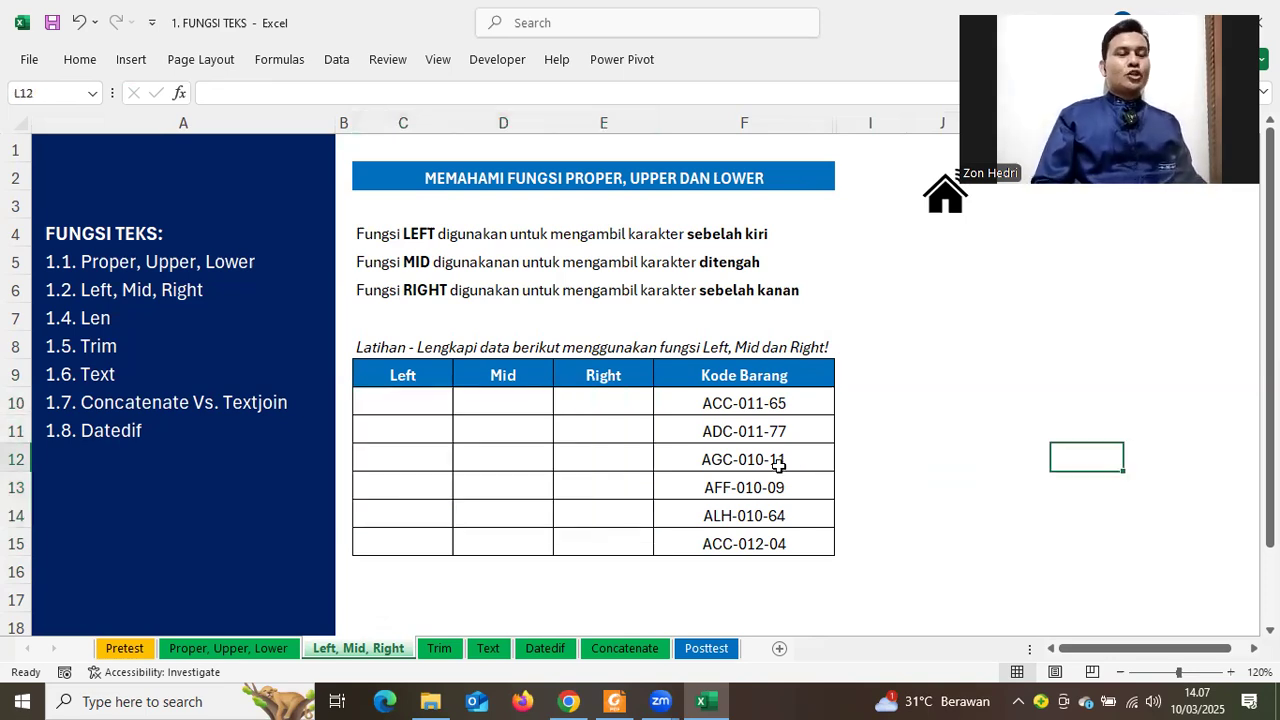
Inspect the codes in F10 to F12, then start a formula in C10
left_click(706, 401)
double_click(706, 401)
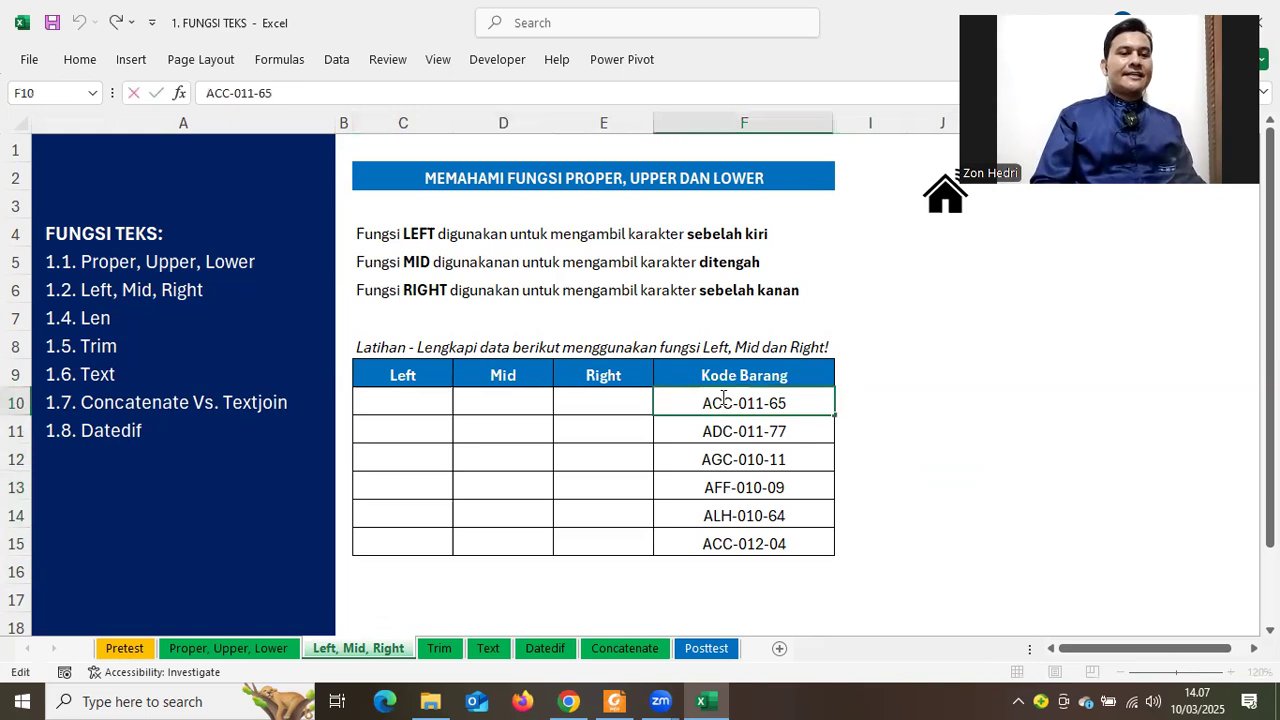
key("Return")
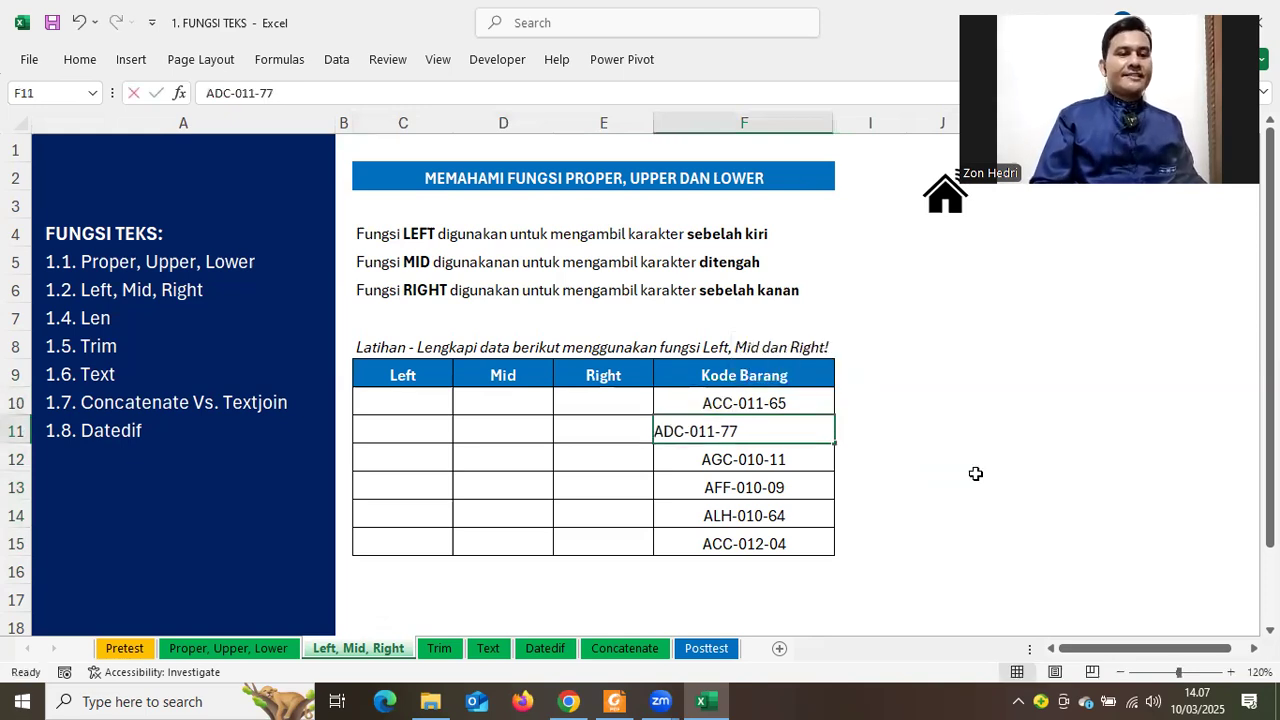
key("Return")
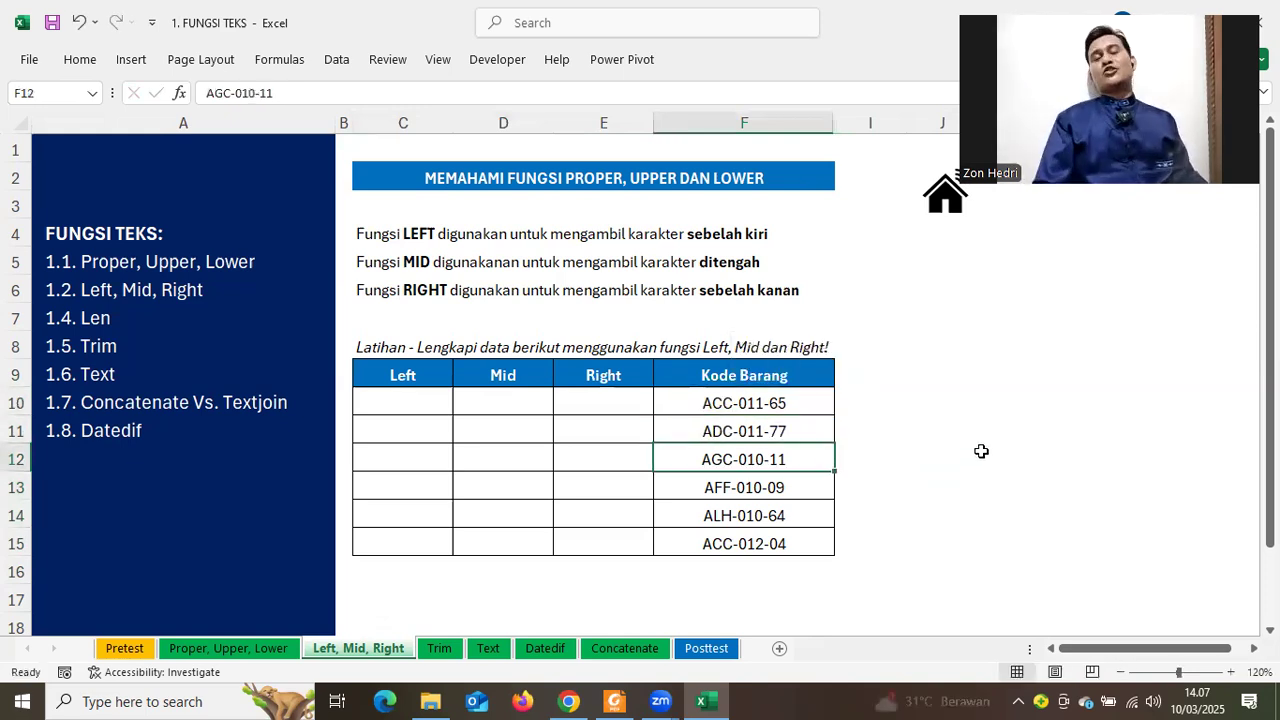
left_click(982, 452)
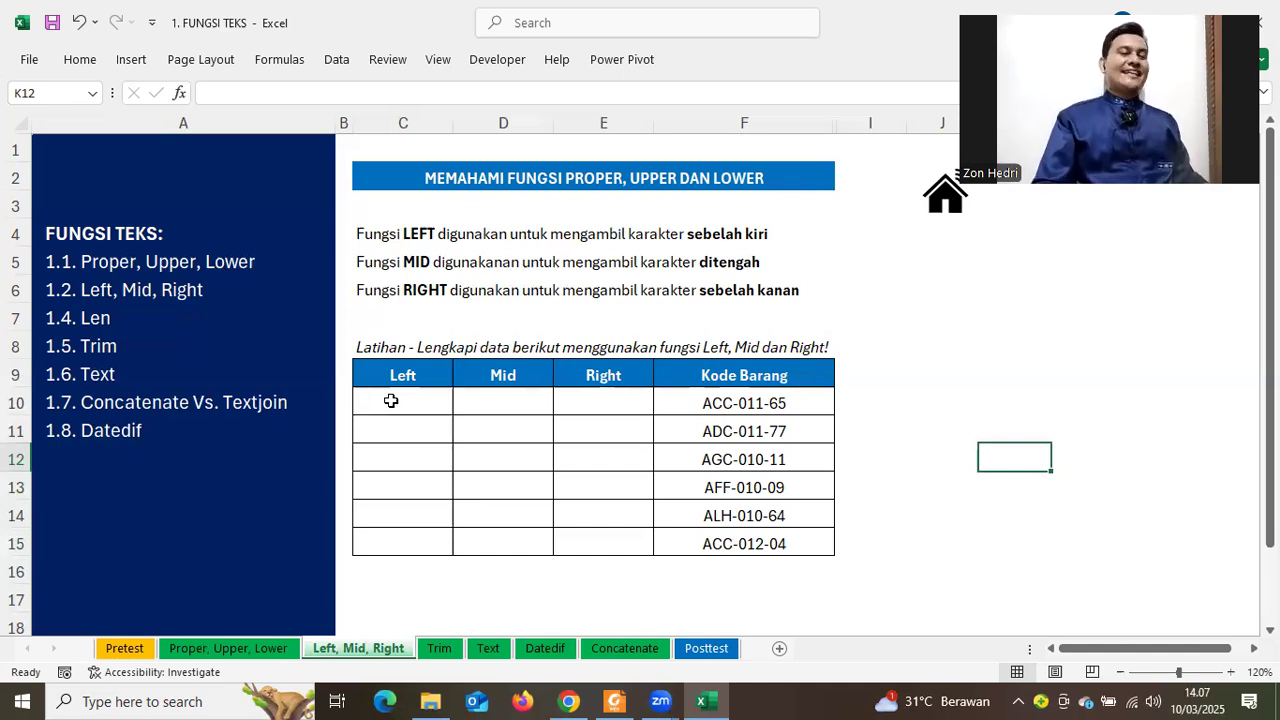
left_click(391, 401)
Enter =LEFT(F10;3) in C10 so it shows ACC
type("=")
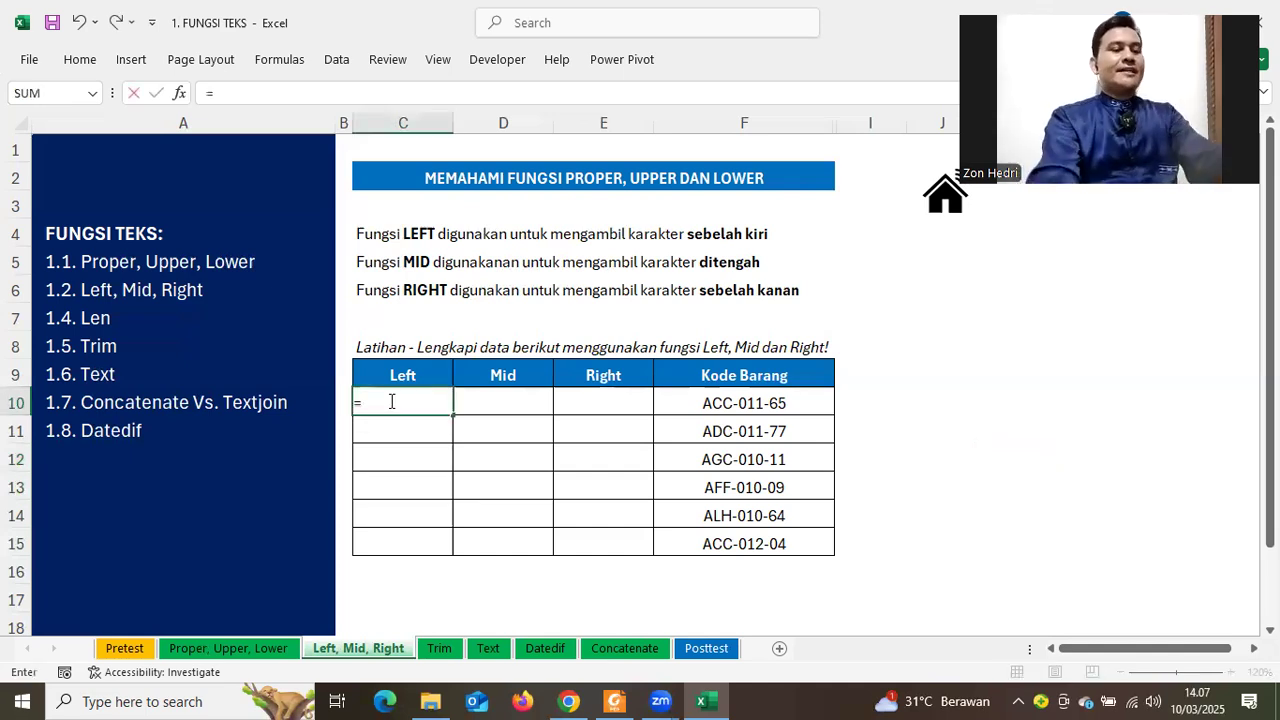
type("LEFT(")
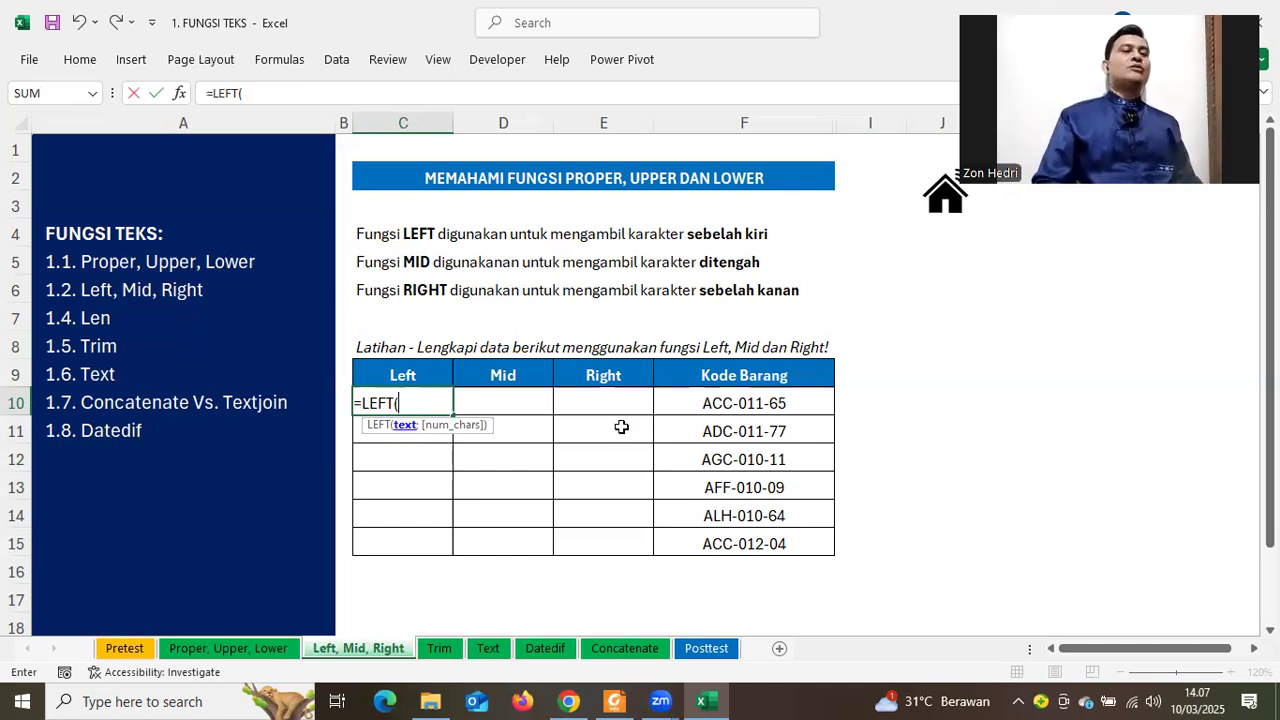
left_click(719, 412)
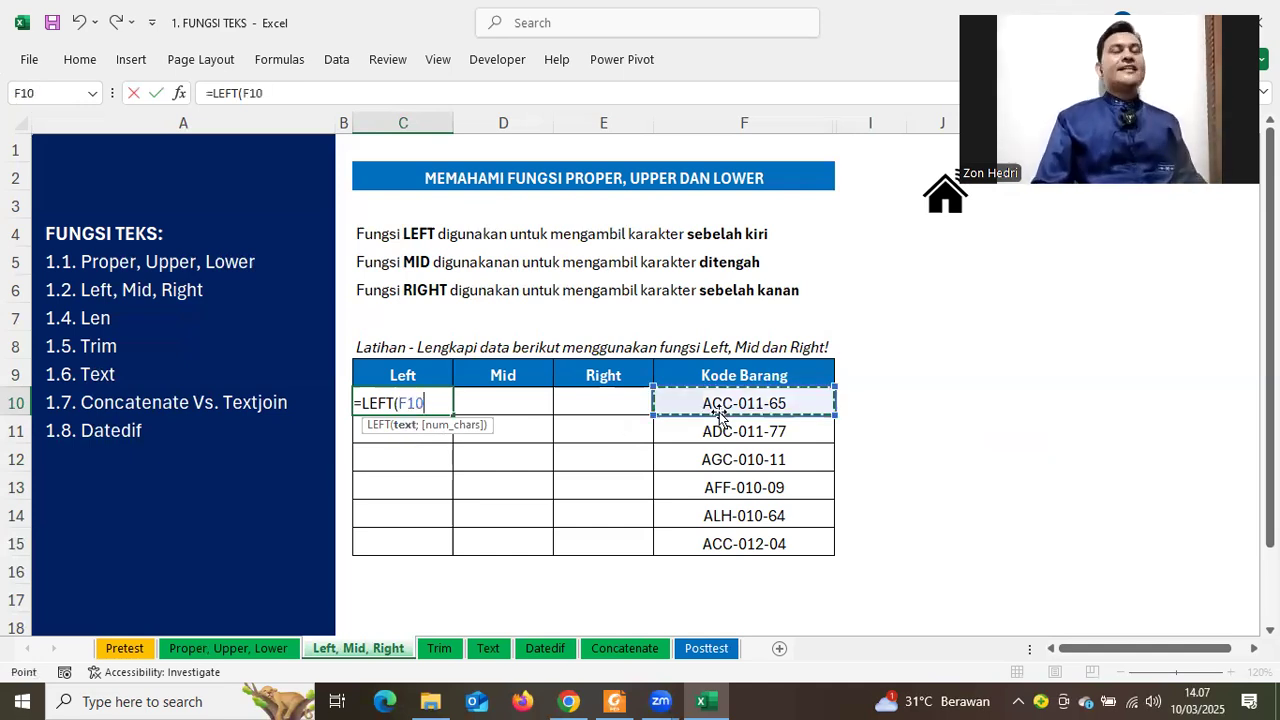
type(";")
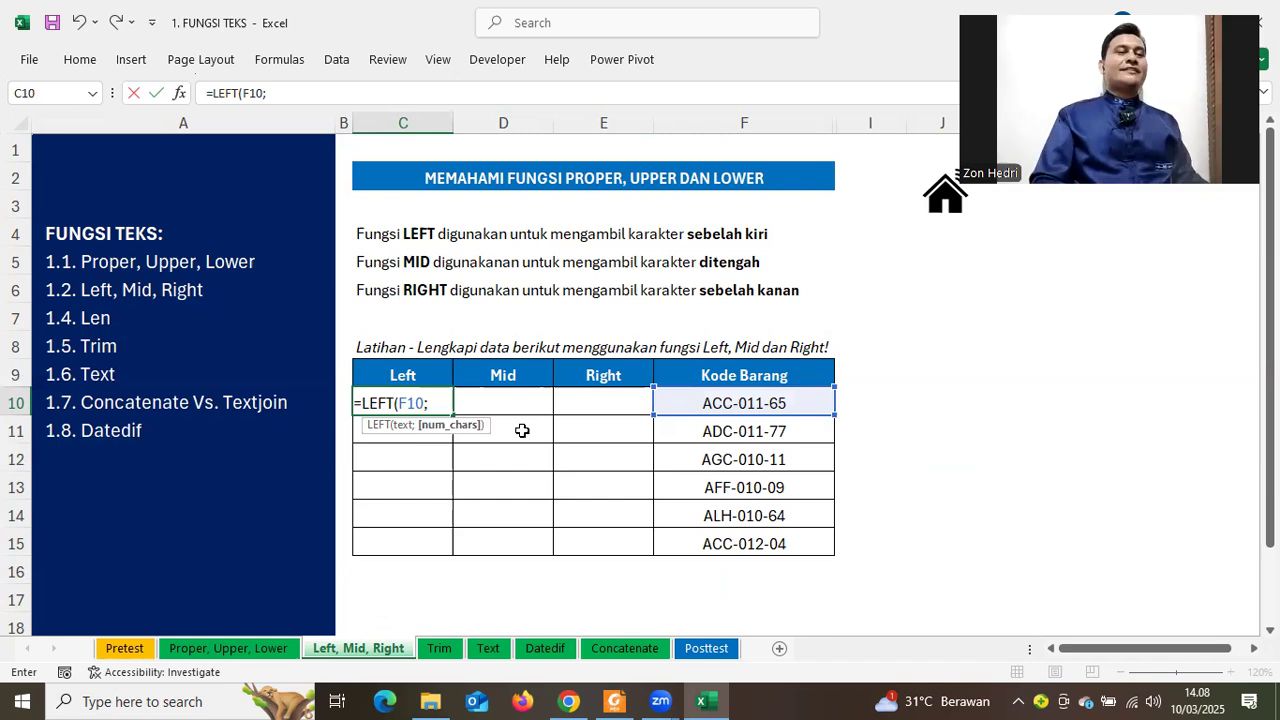
type("3")
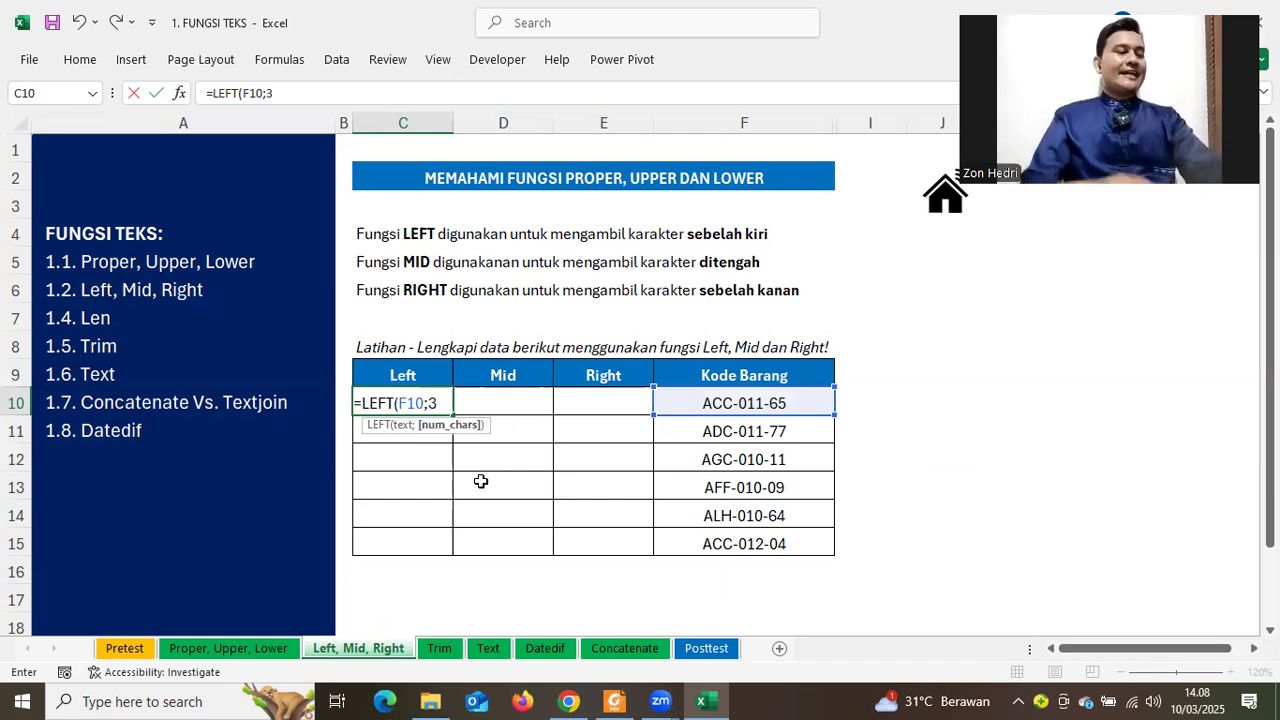
type(")")
key("Return")
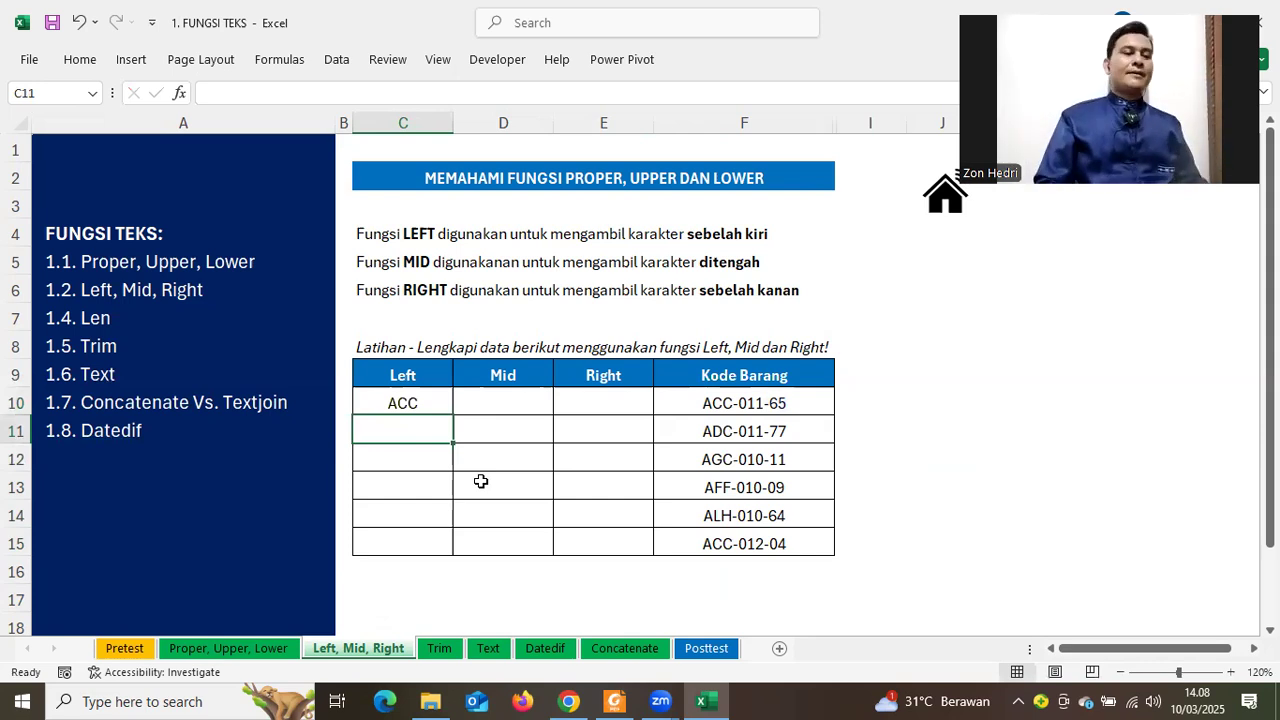
Change the LEFT character count to 2, then 1, showing AC and A
double_click(431, 402)
left_click(436, 402)
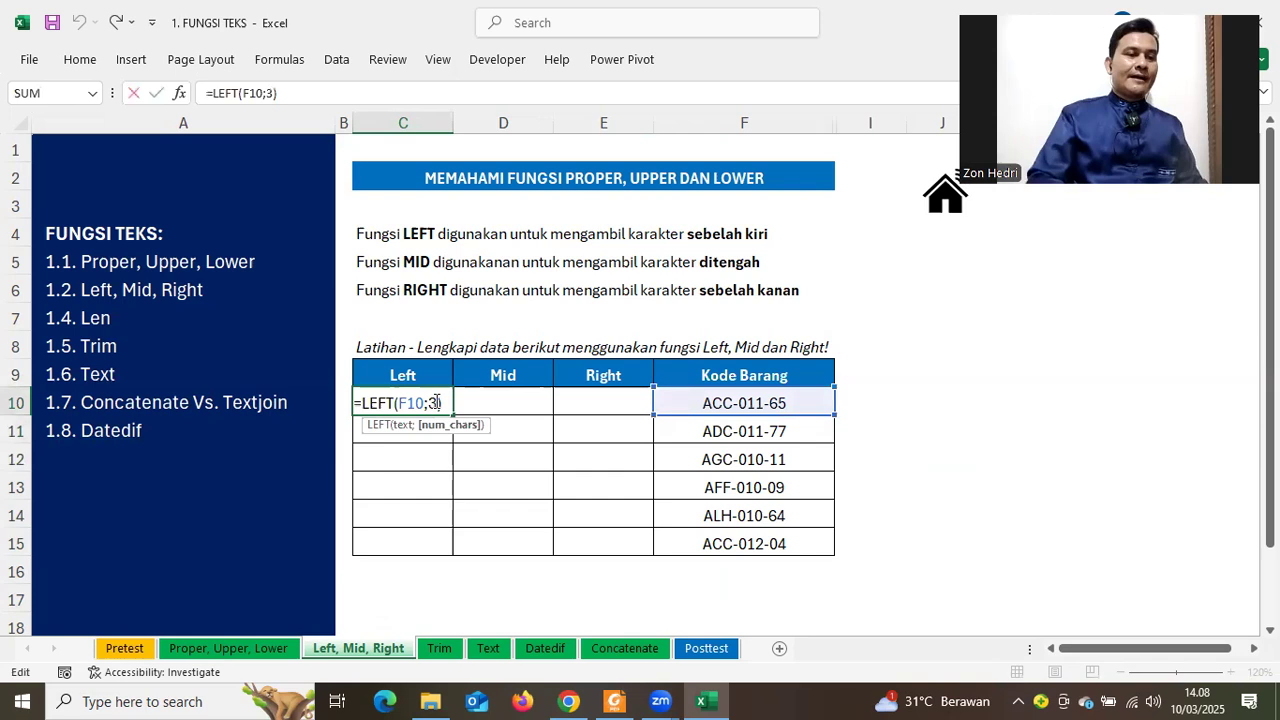
key("BackSpace")
type("2")
key("Return")
left_click(436, 402)
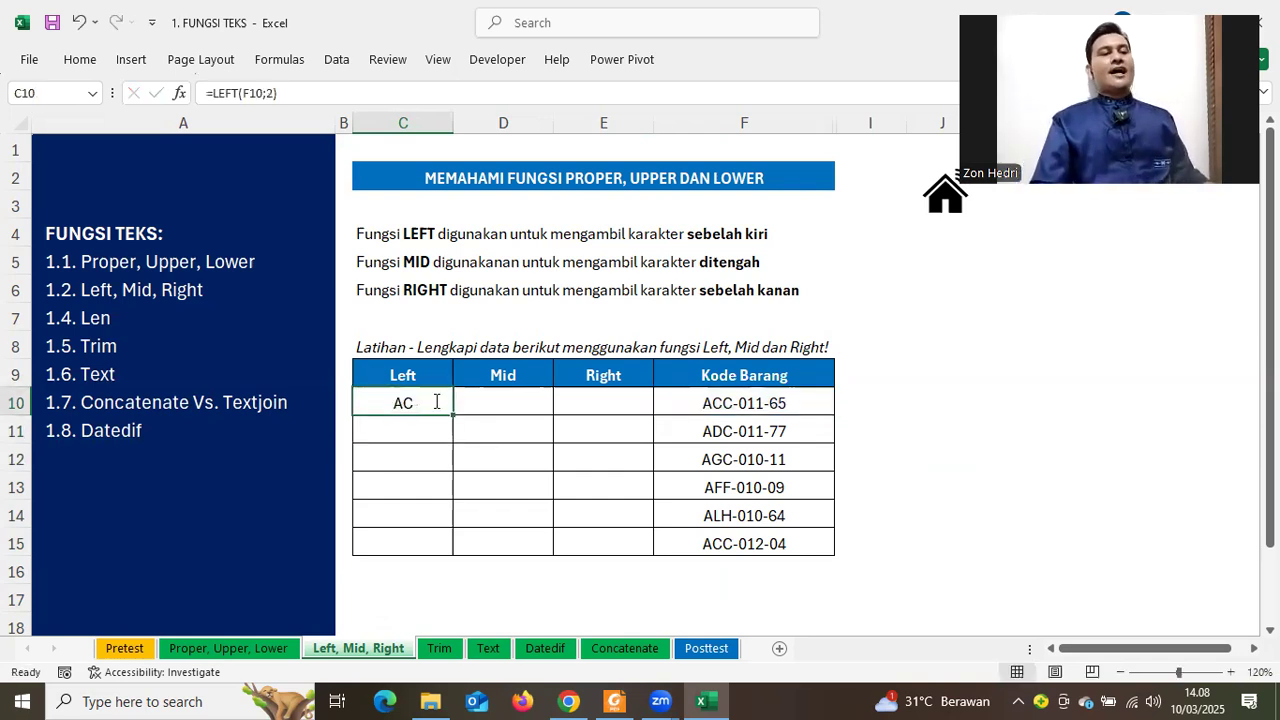
double_click(436, 402)
key("BackSpace")
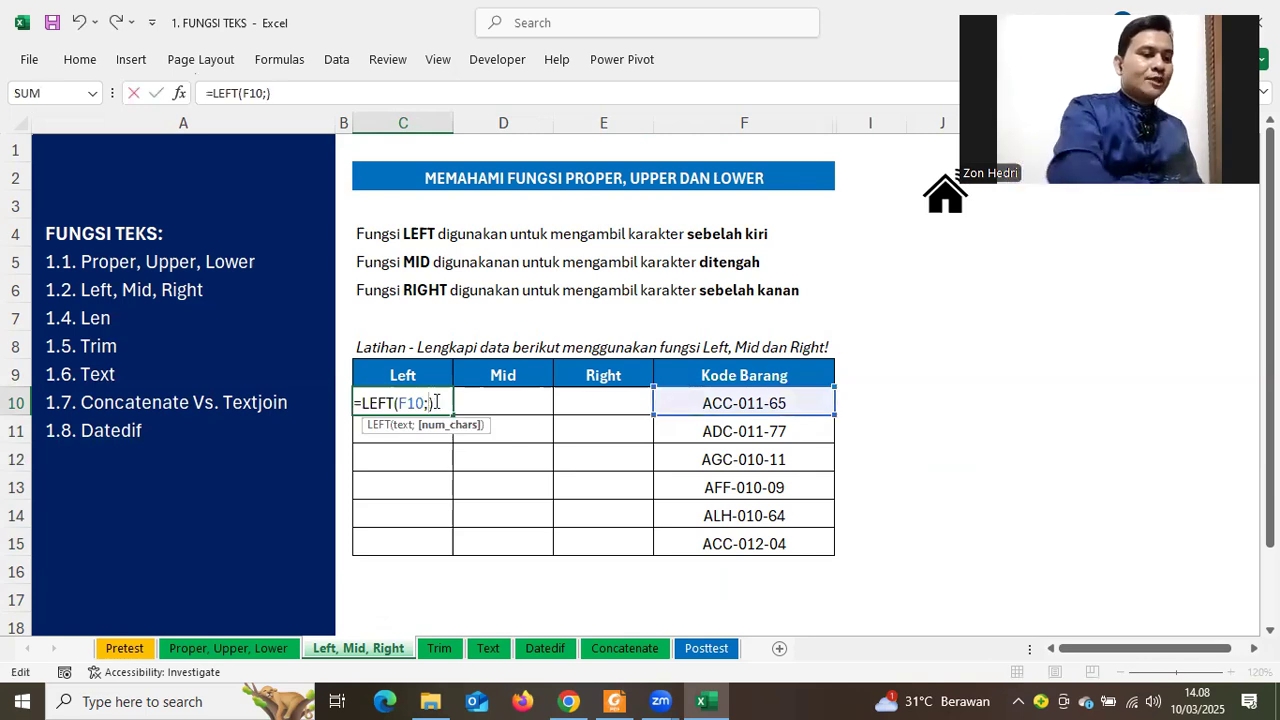
type("1")
key("Return")
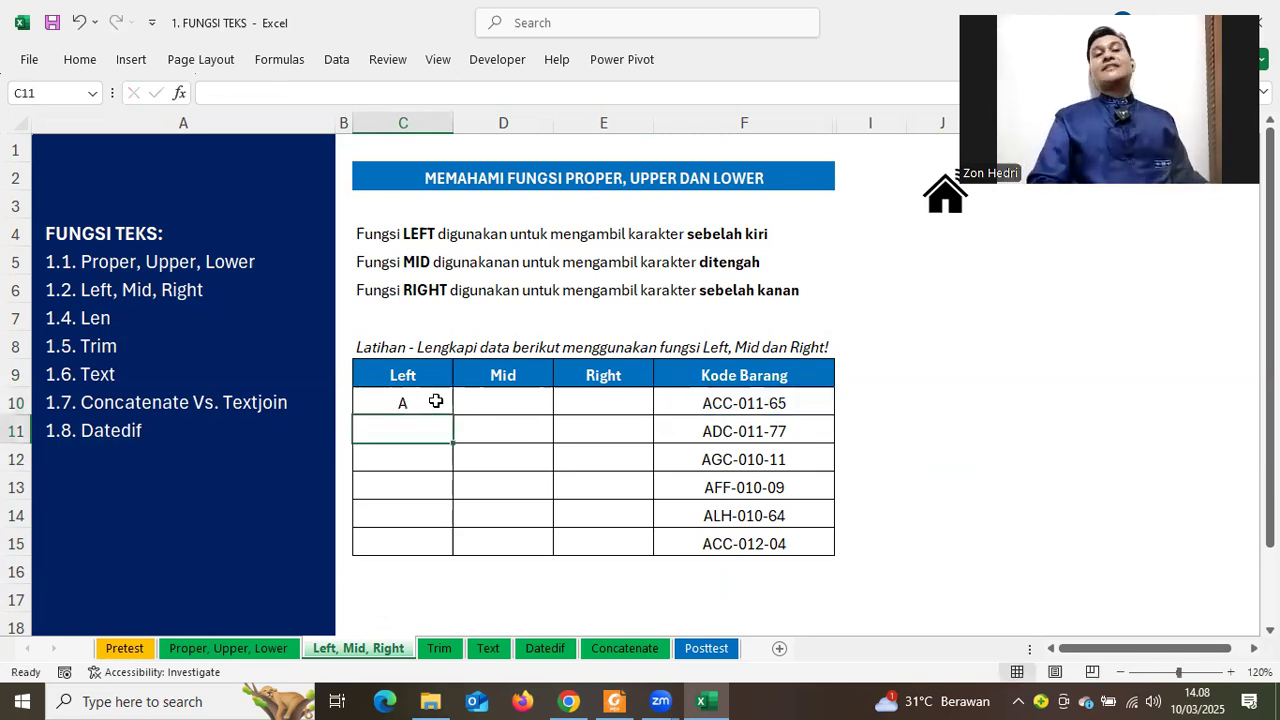
Restore the LEFT character count to 3 so C10 shows ACC again
double_click(438, 403)
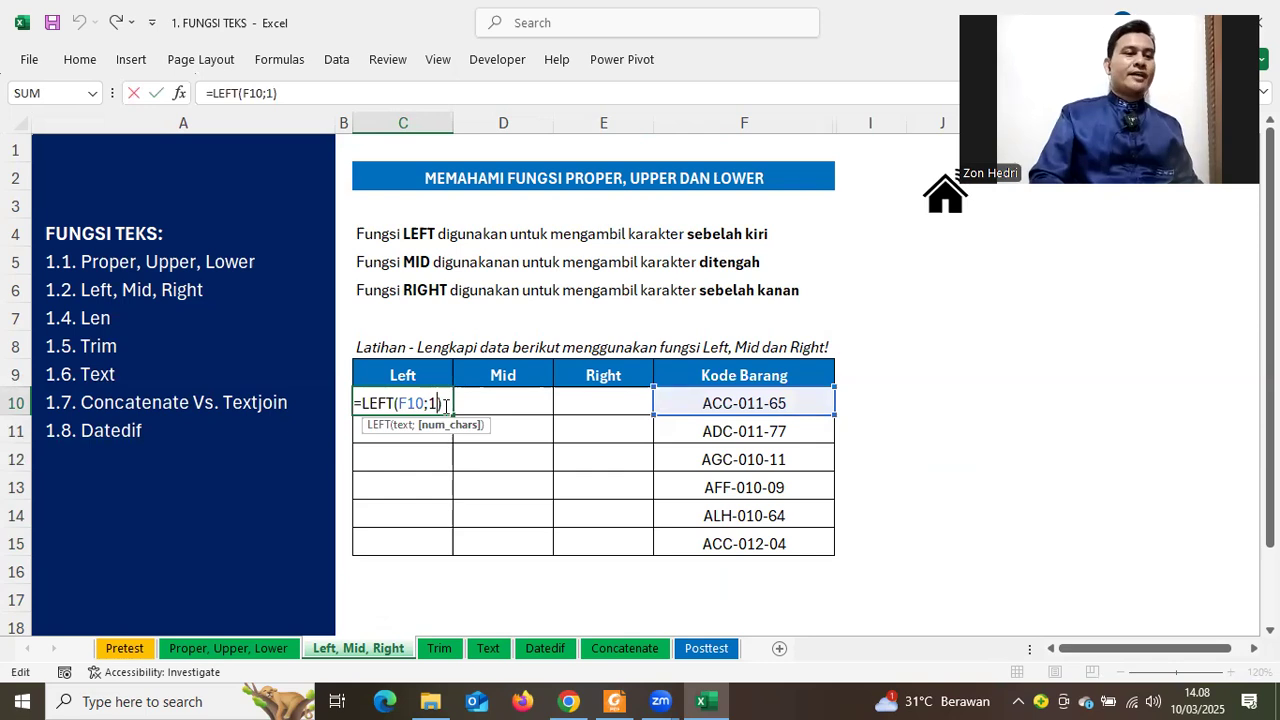
key("BackSpace")
type("3")
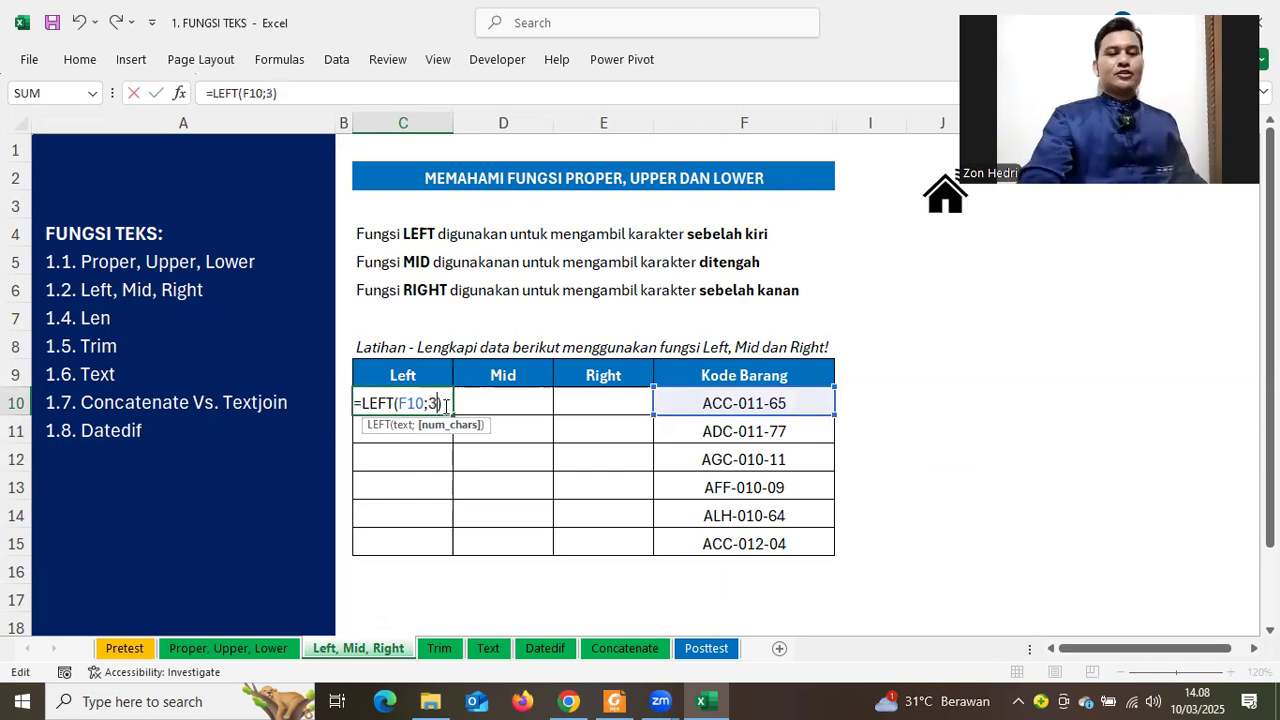
key("Return")
left_click(501, 490)
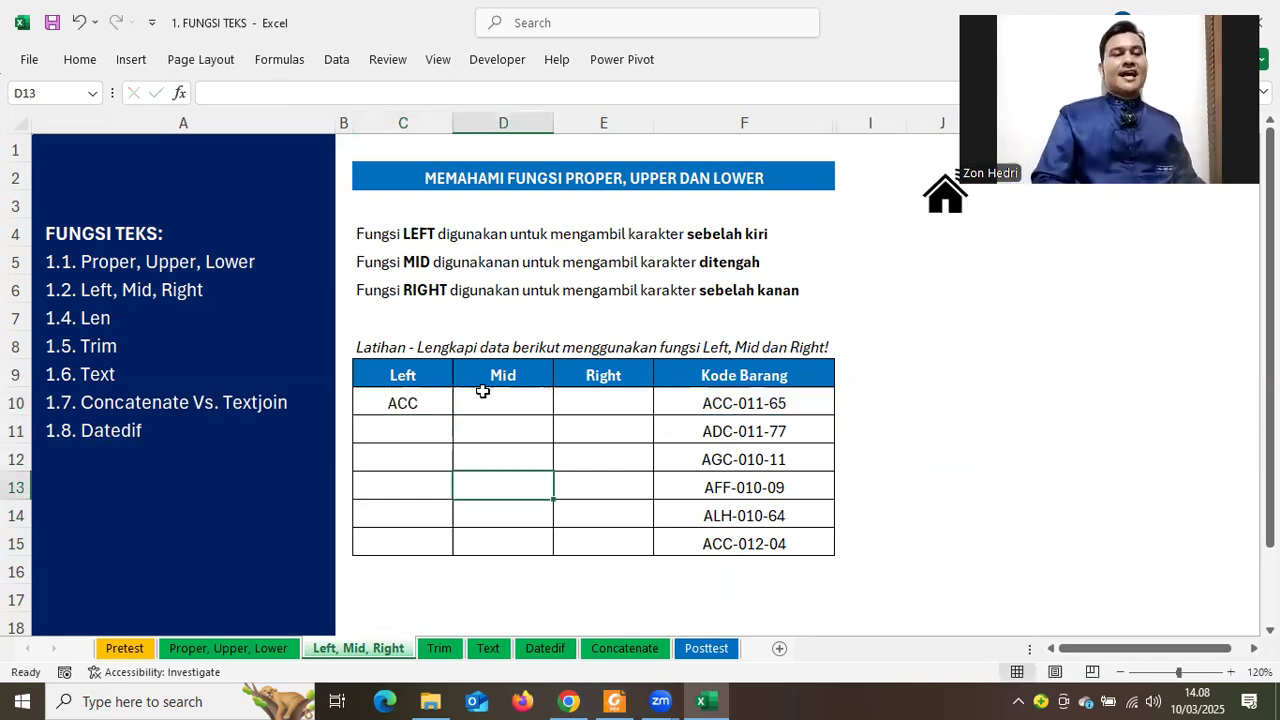
Enter =MID(F10;5;3) in D10 to return 011 from ACC-011-65
left_click(494, 399)
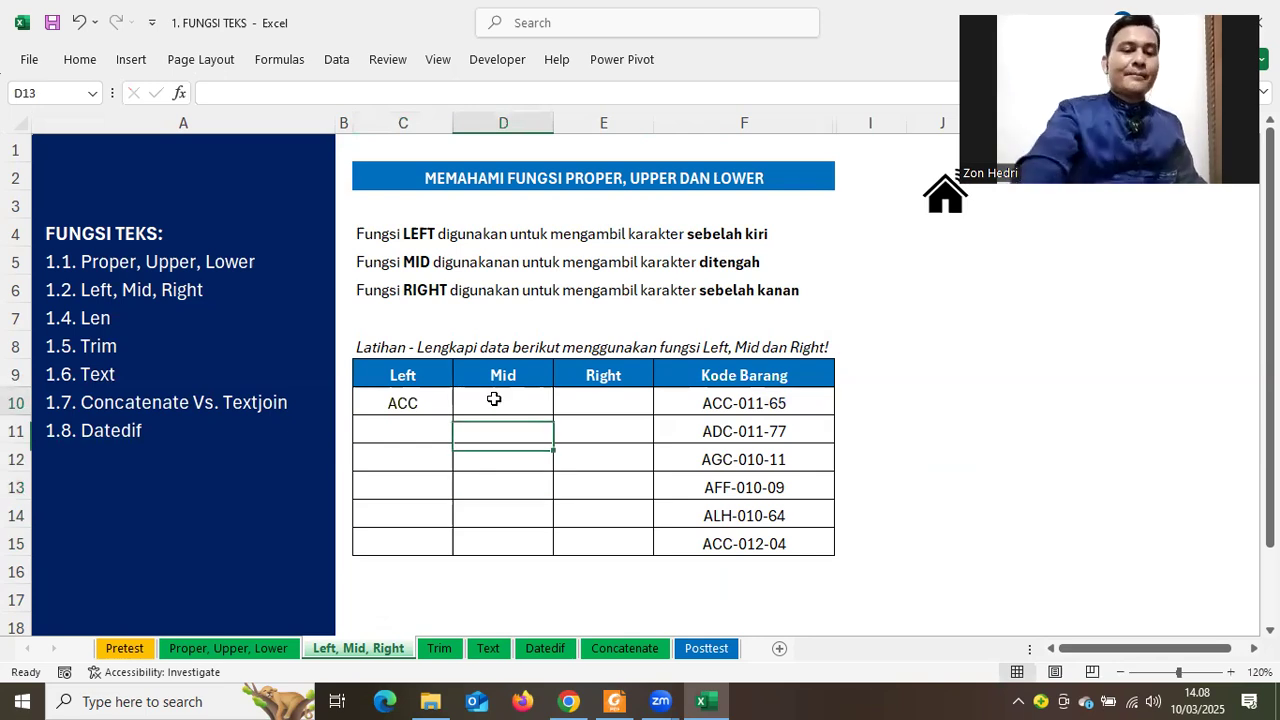
type("ID")
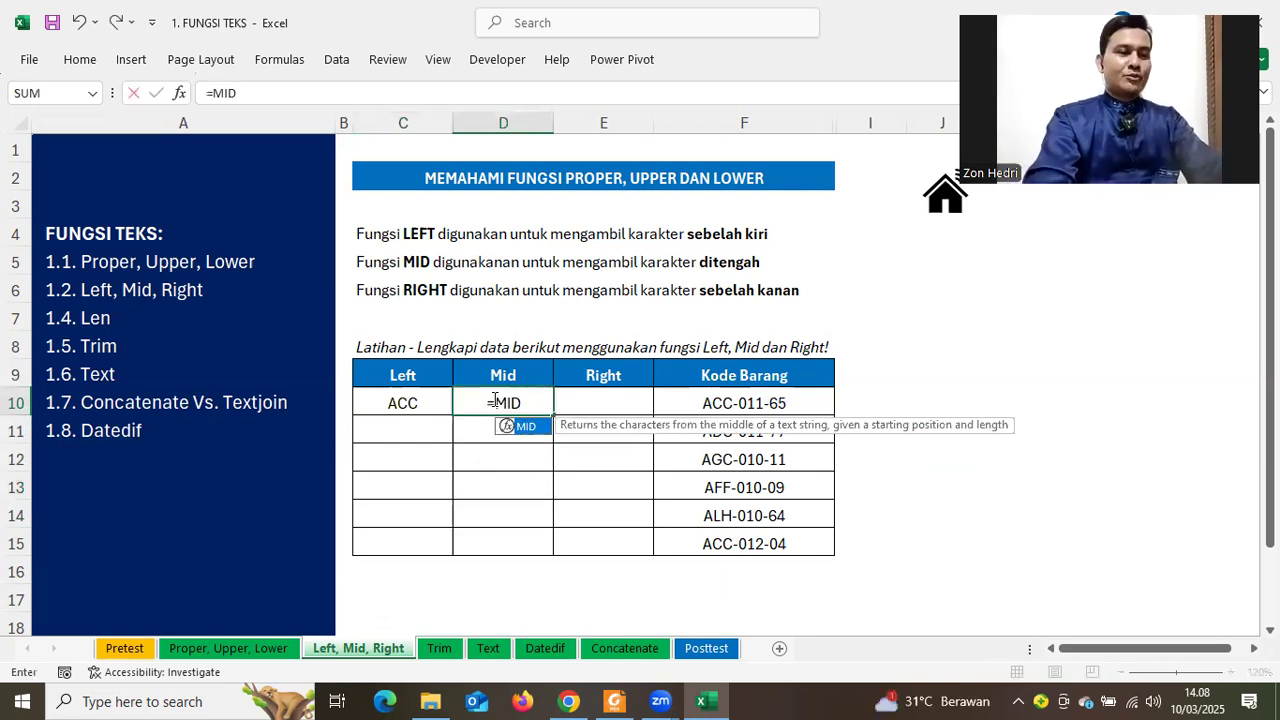
type("(")
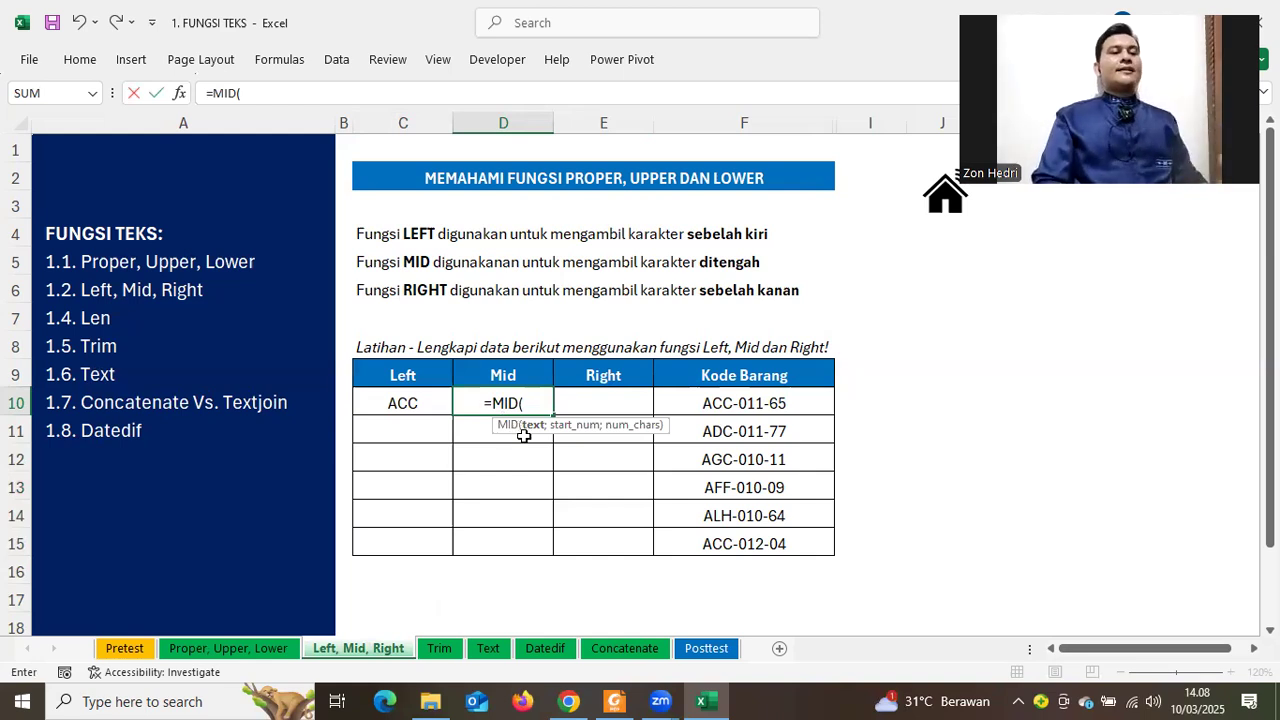
left_click(736, 405)
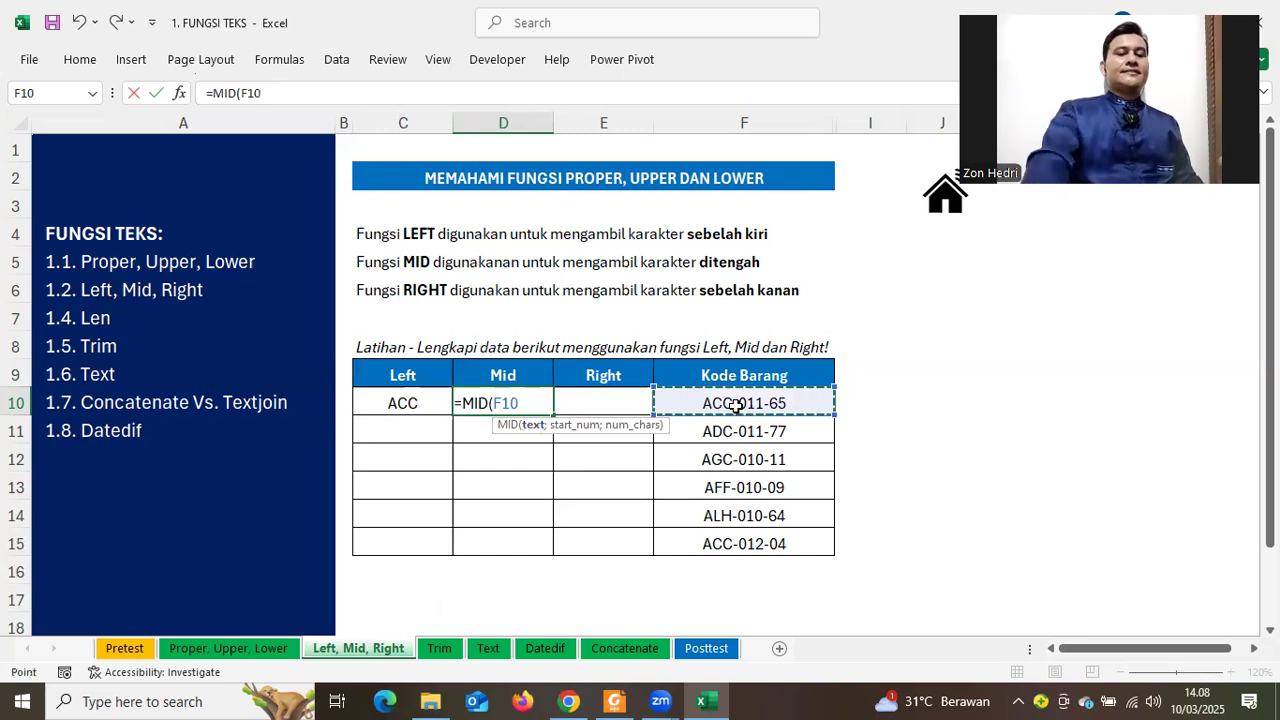
type(";")
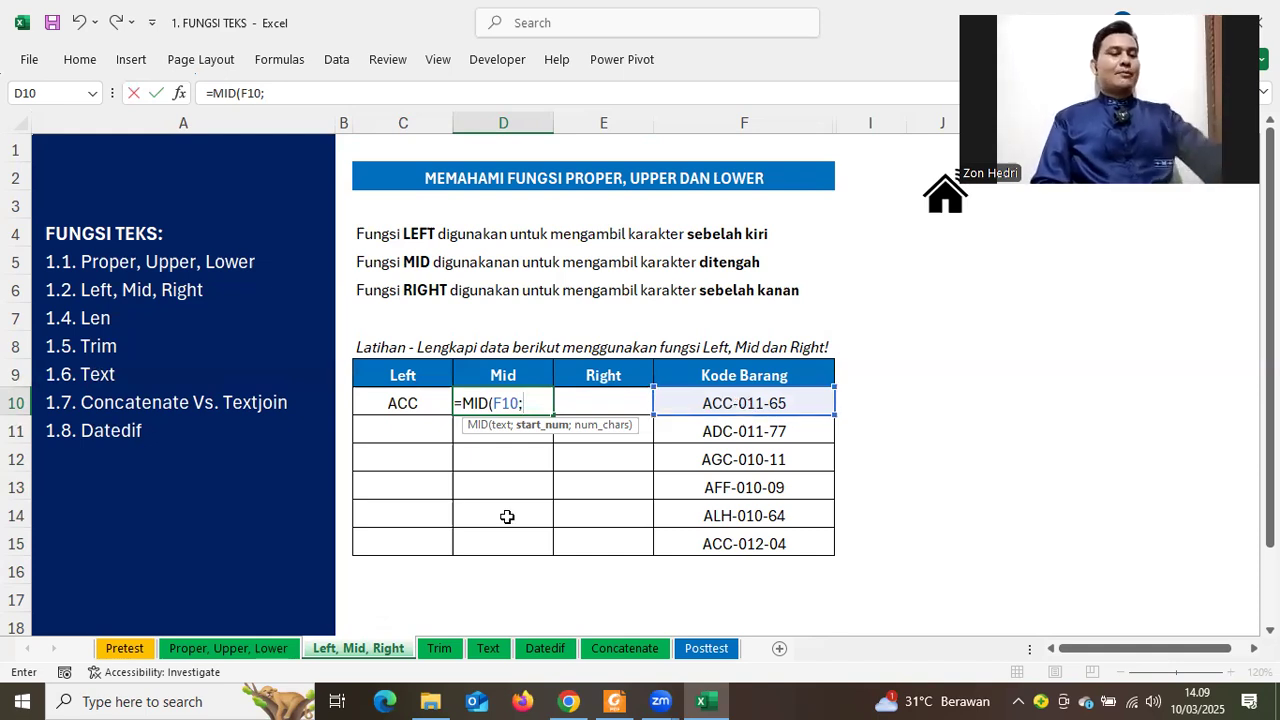
type("5")
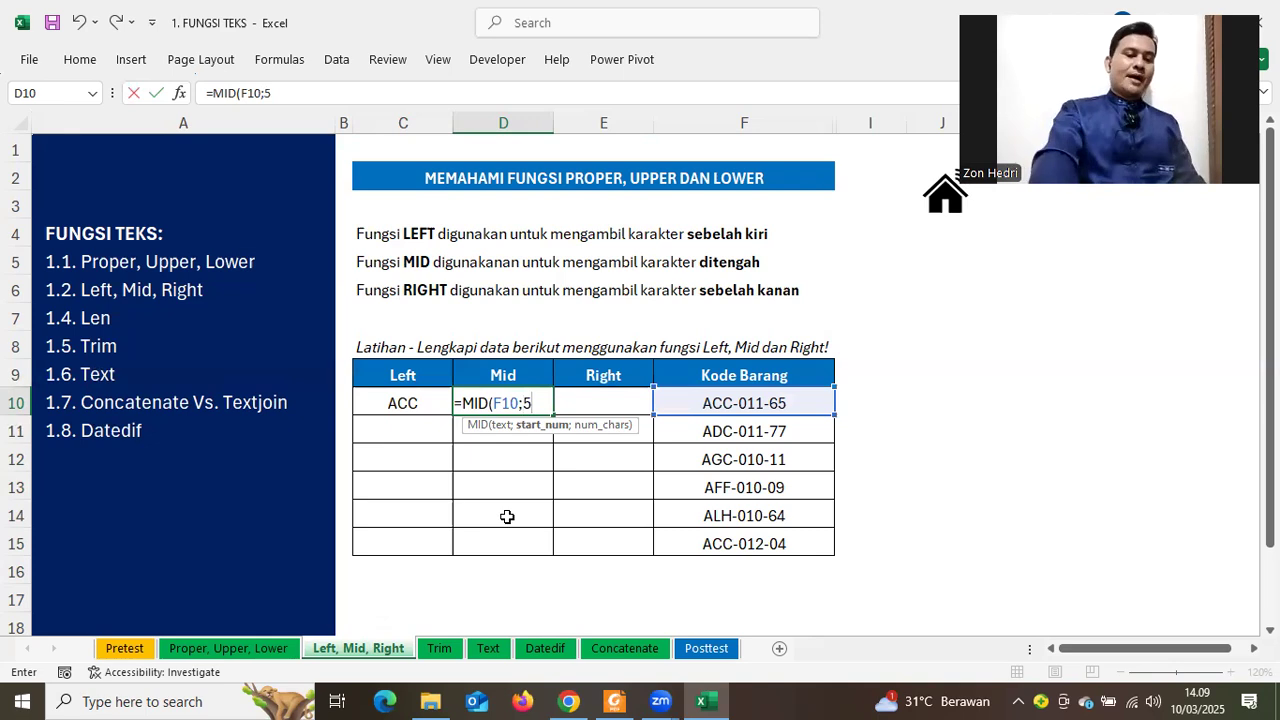
type(";")
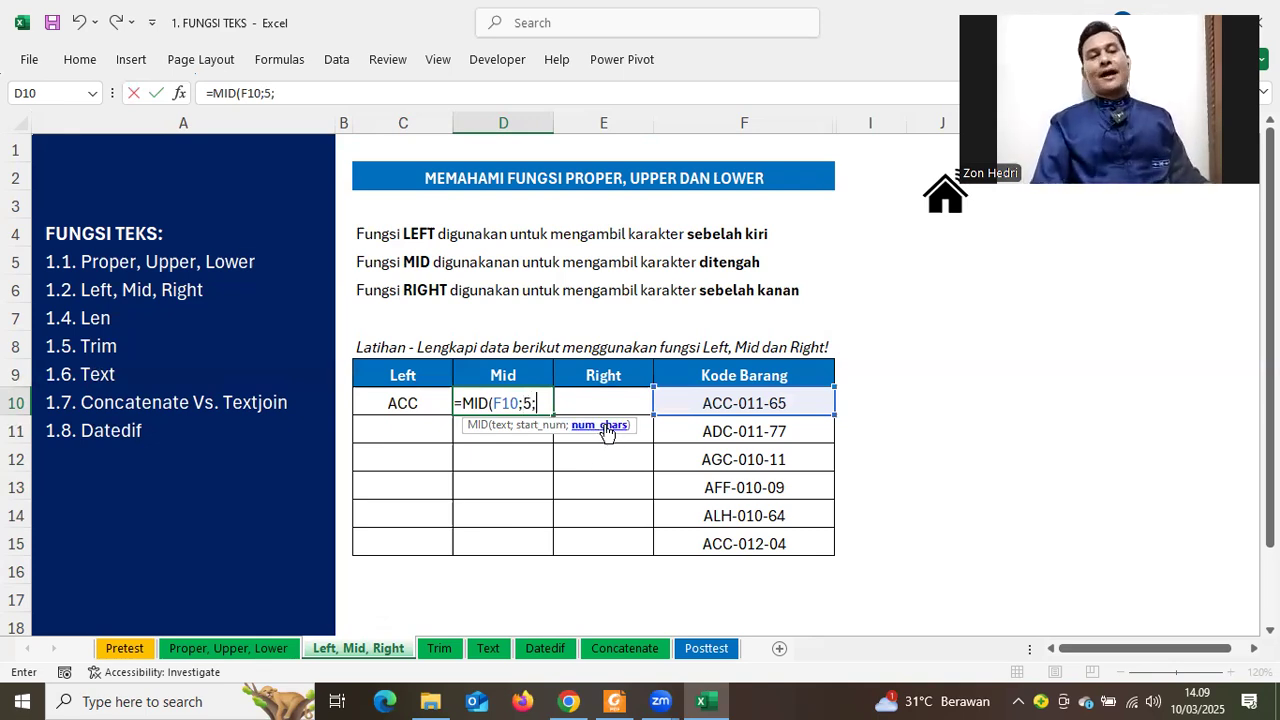
type("3")
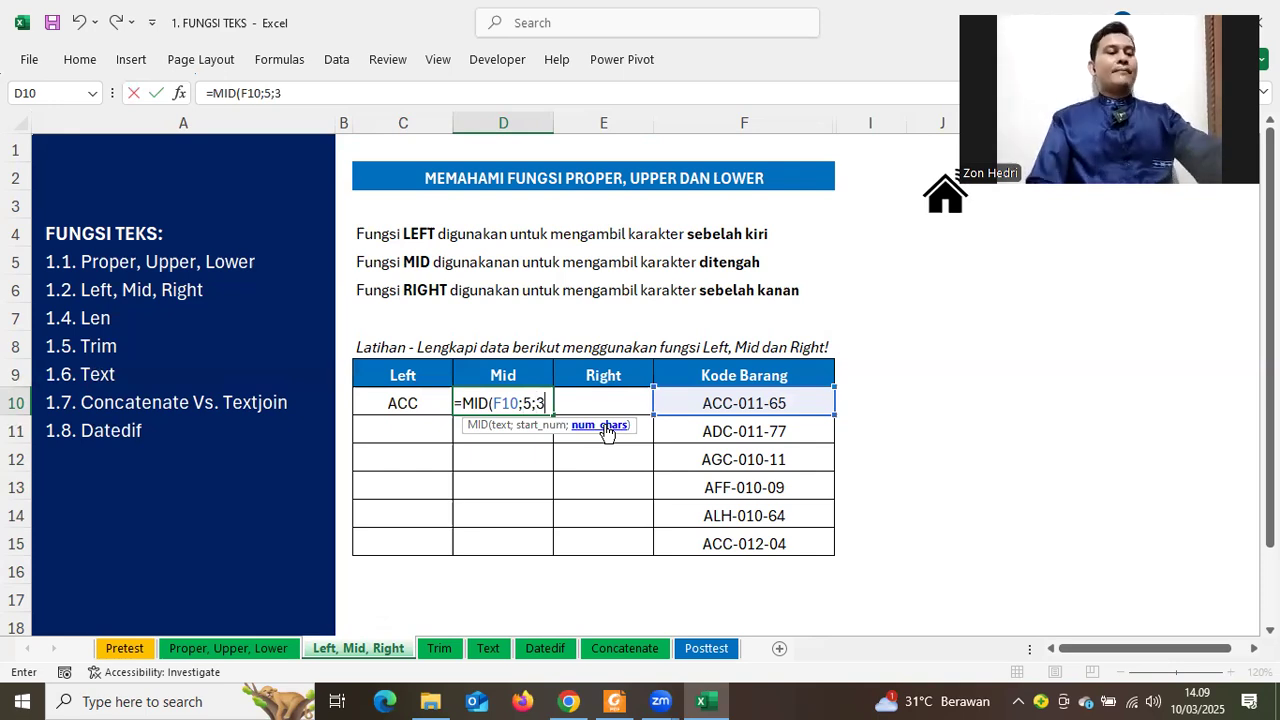
type(")")
key("Return")
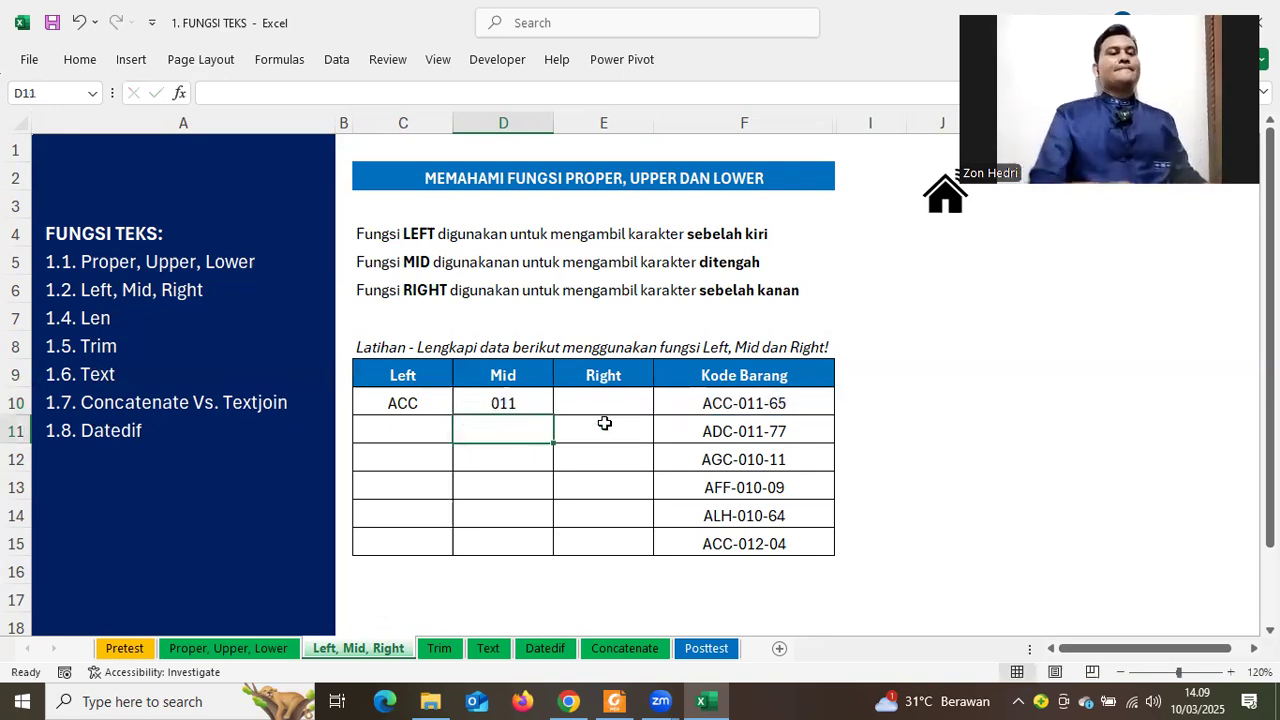
left_click(507, 401)
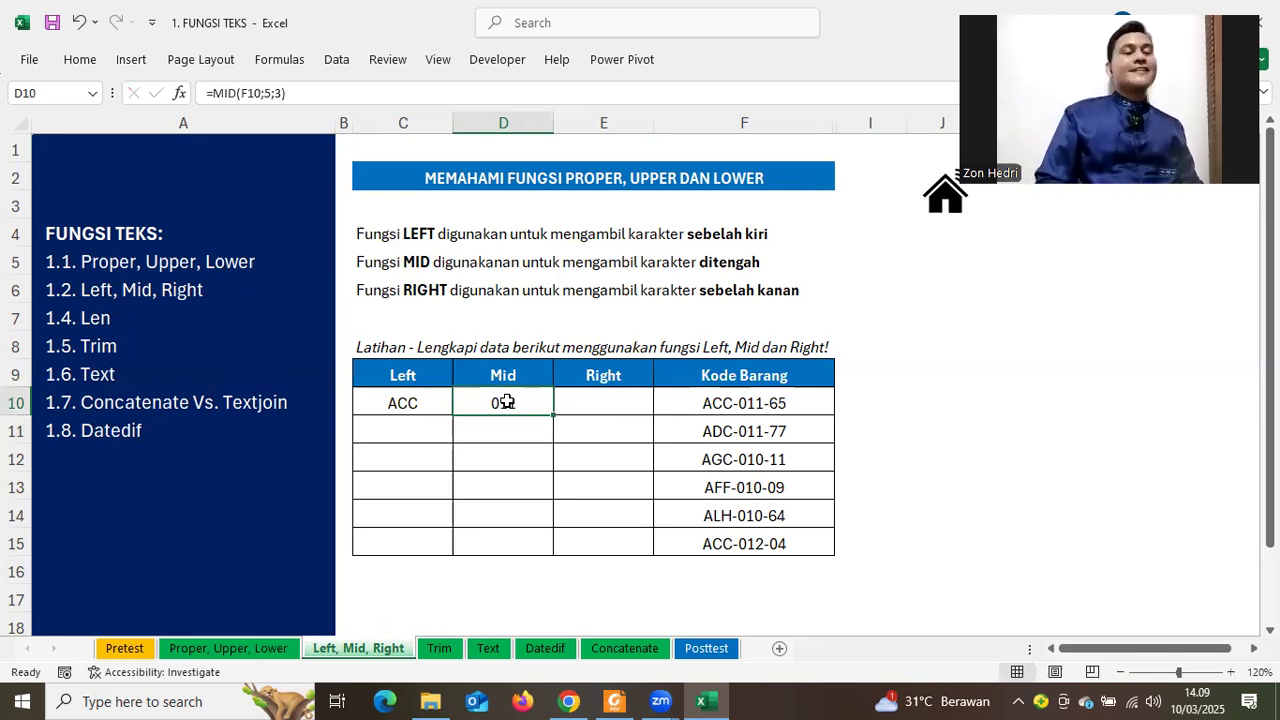
left_click(625, 405)
Enter =RIGHT(F10;2) in E10 so it returns 65
type("=")
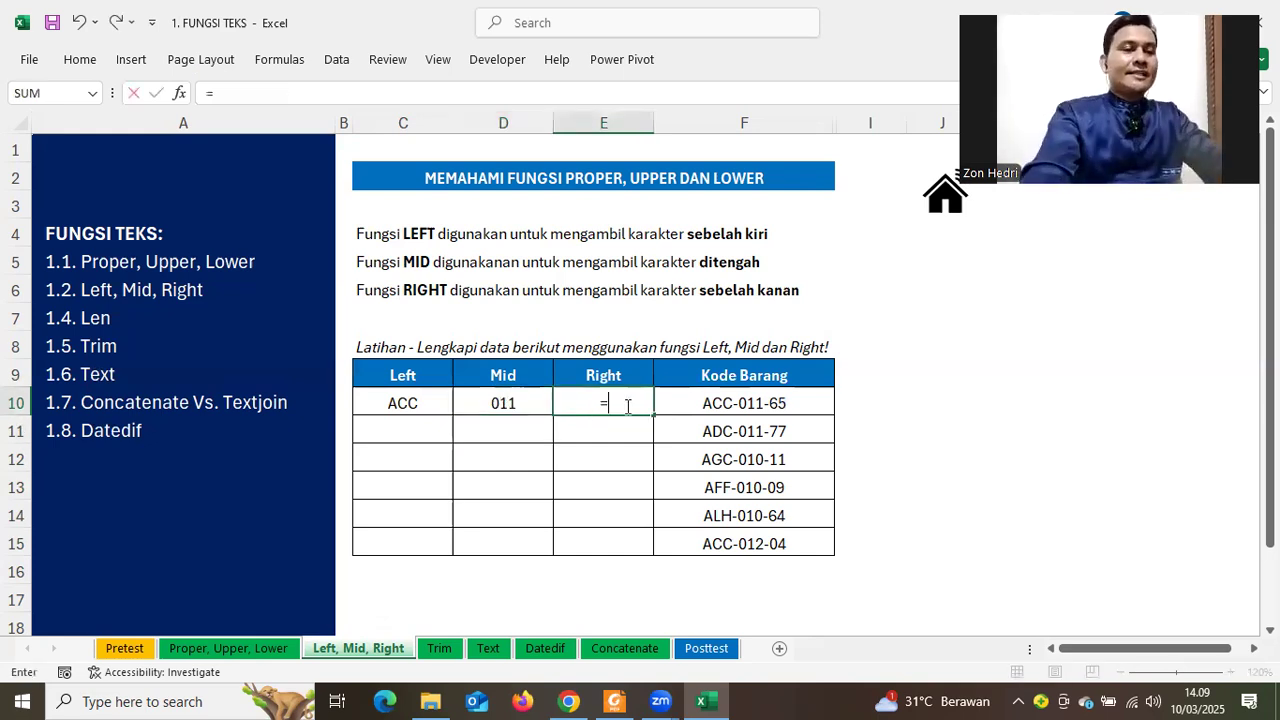
type("RIH")
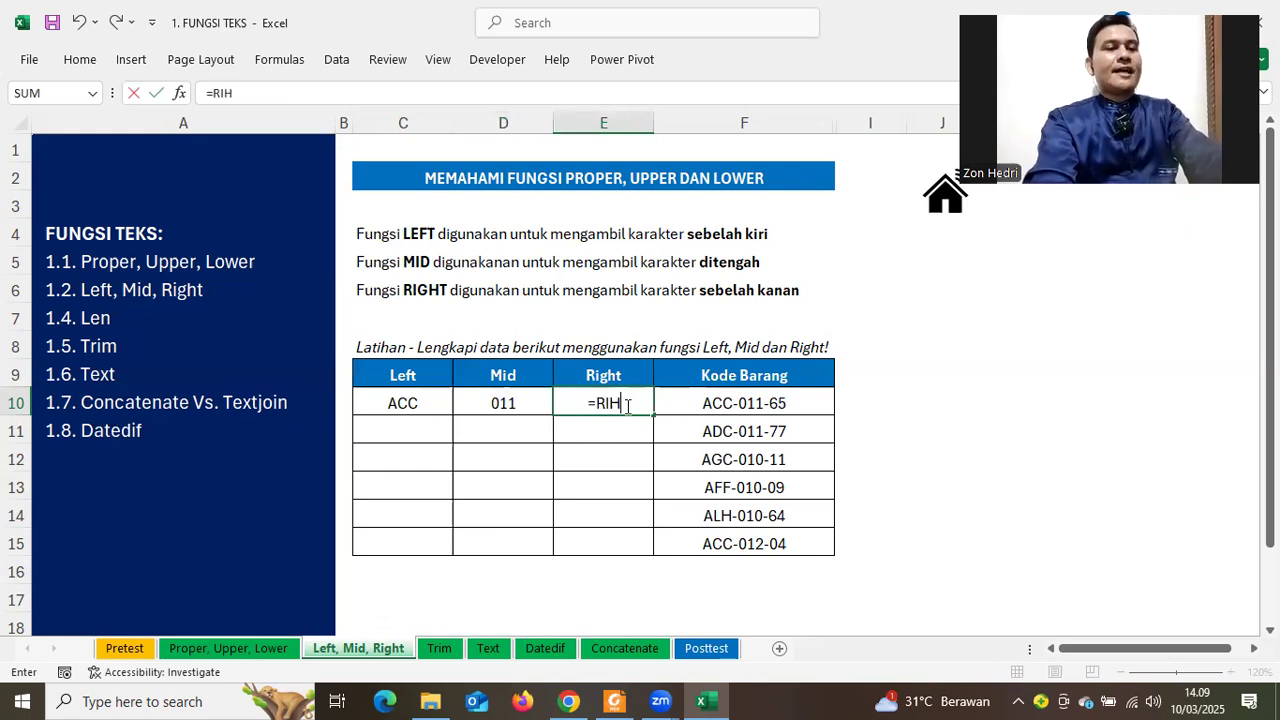
type("GT")
key("BackSpace")
key("BackSpace")
key("BackSpace")
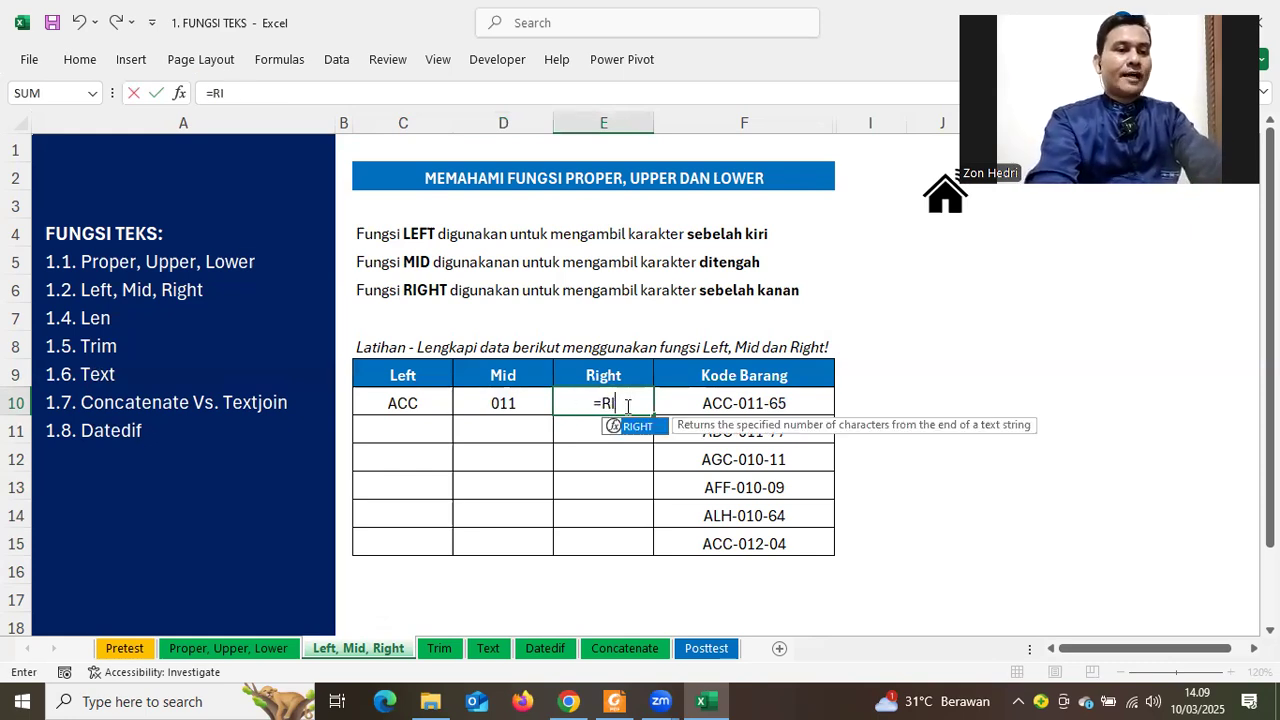
type("GHT(")
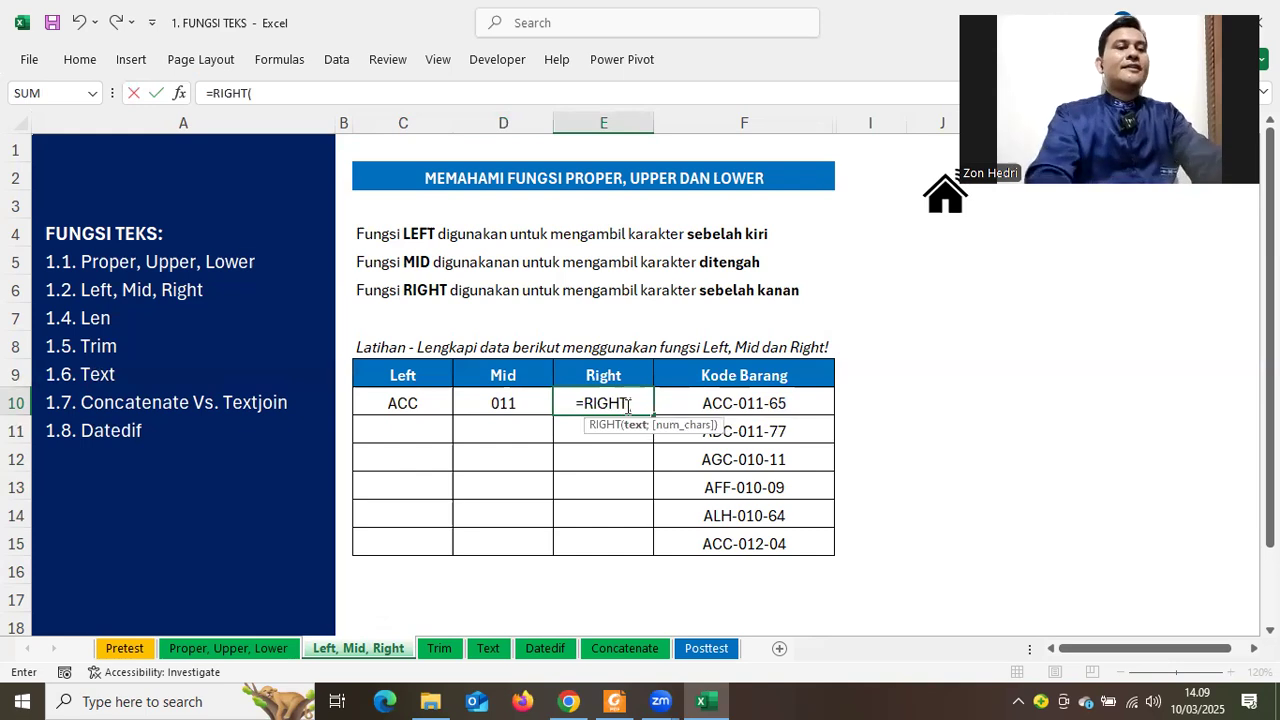
left_click(689, 405)
type(";")
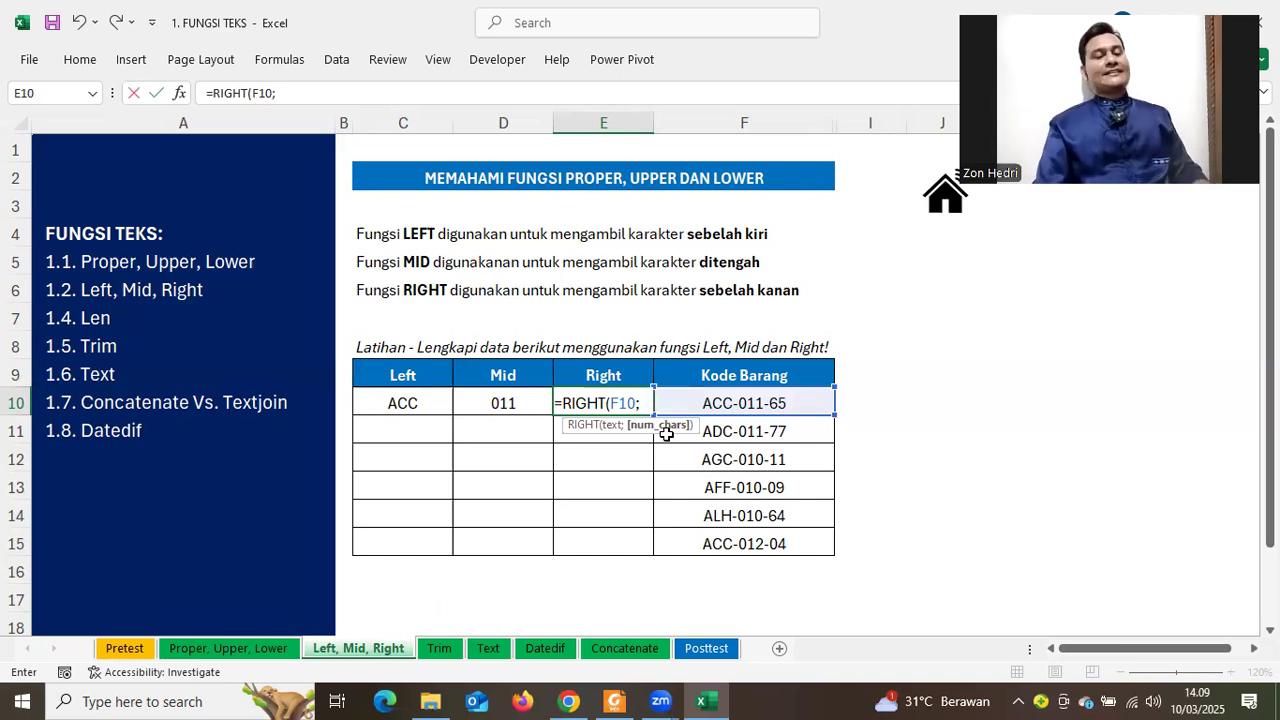
type("2")
key("ctrl+Return")
key("Return")
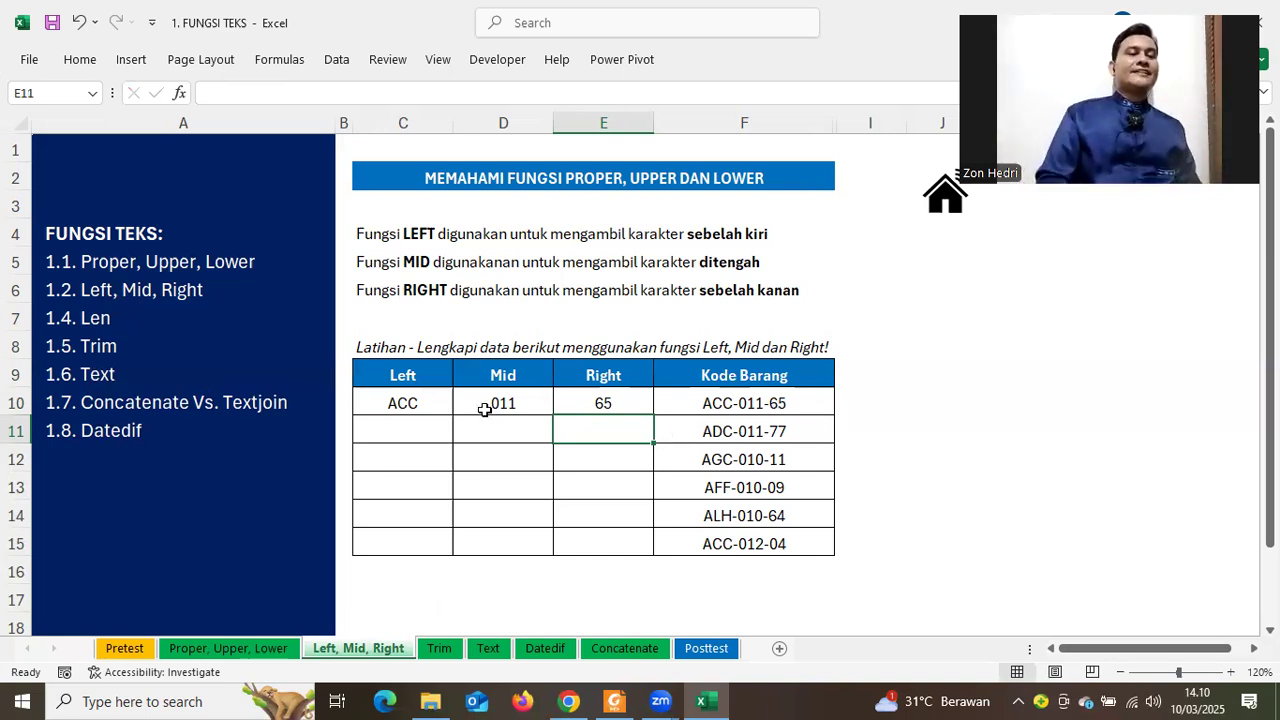
left_click_drag(408, 403, 592, 422)
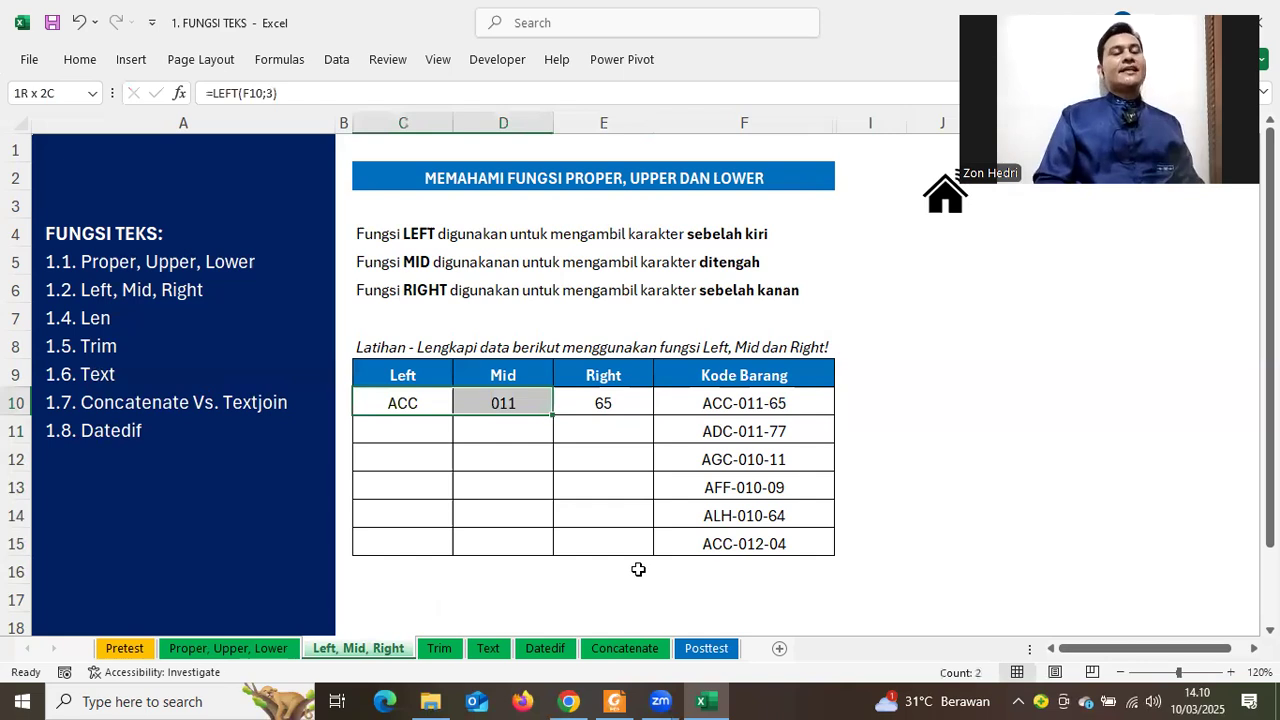
Fill the row 10 Left, Mid and Right formulas down to row 15, then go to the Trim sheet
left_click(503, 459)
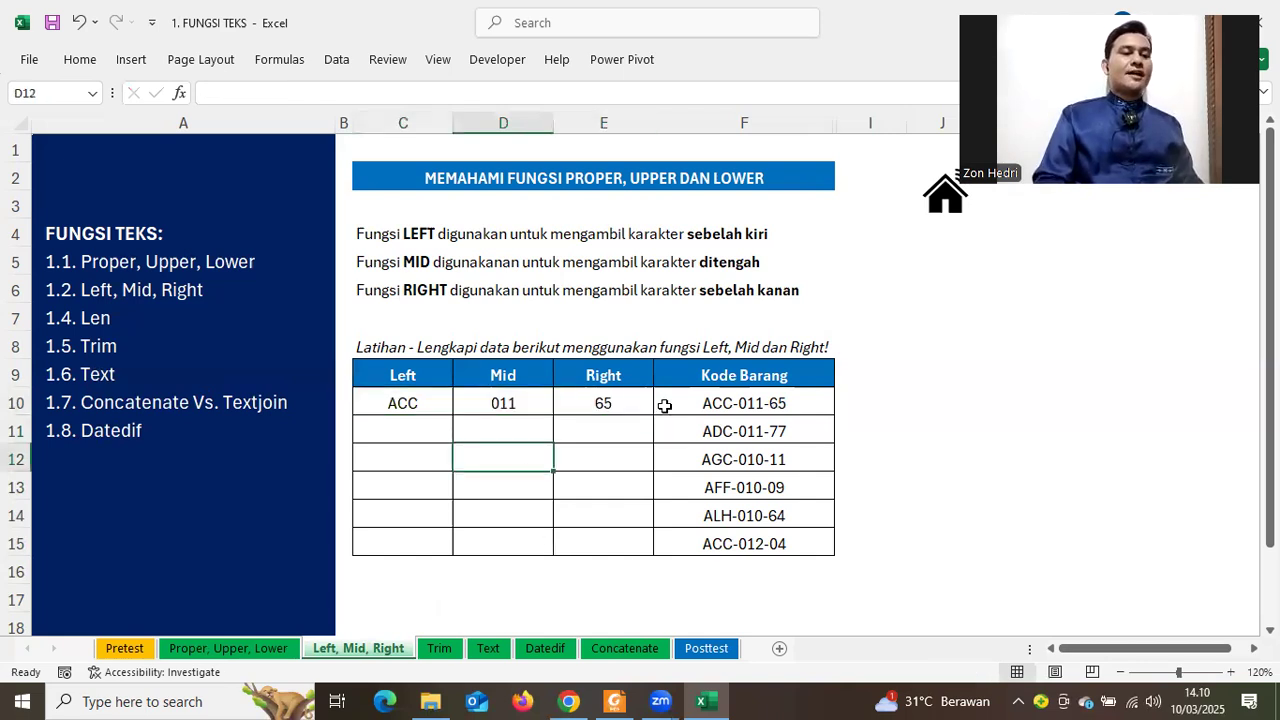
left_click_drag(403, 404, 650, 407)
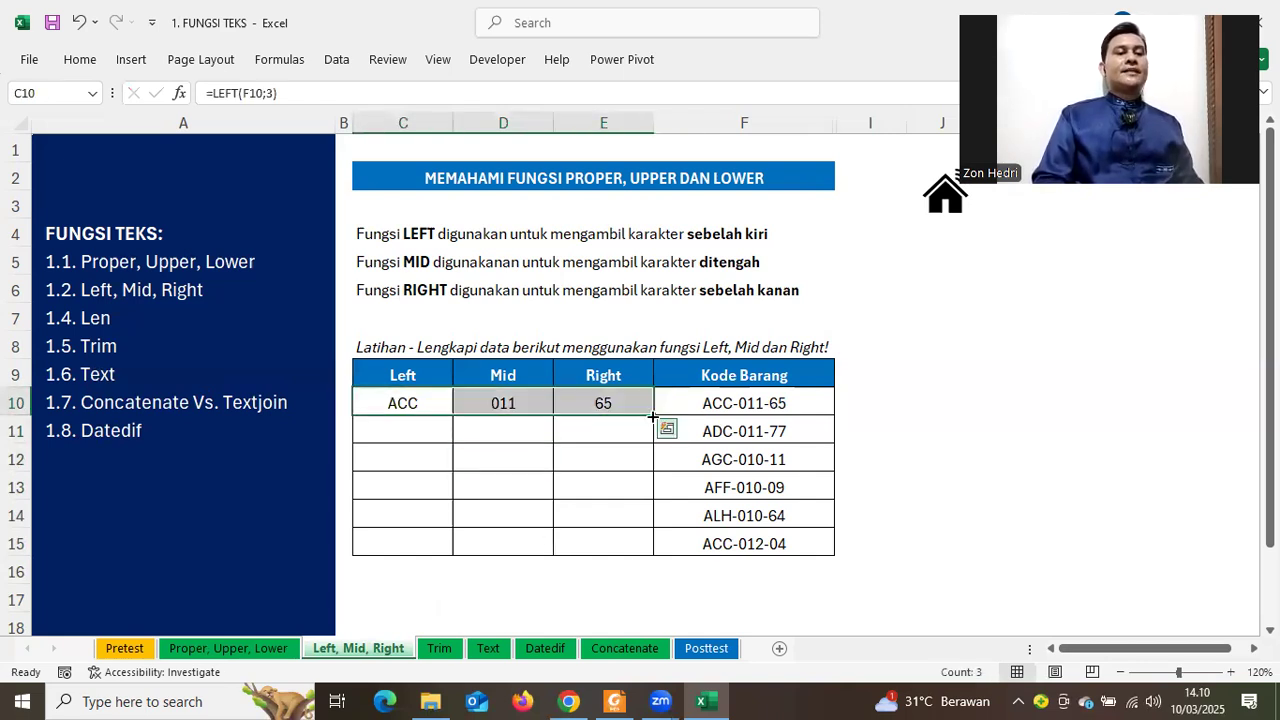
double_click(652, 416)
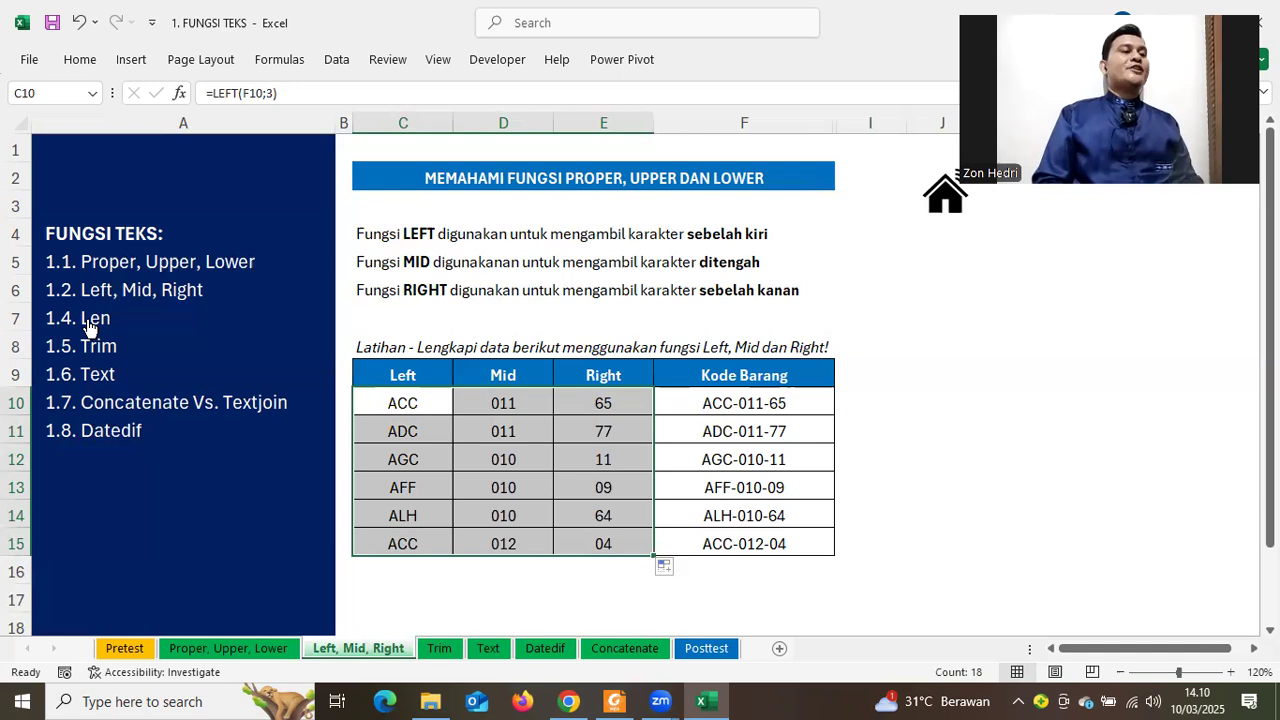
left_click(90, 350)
key("ctrl+Page_Down")
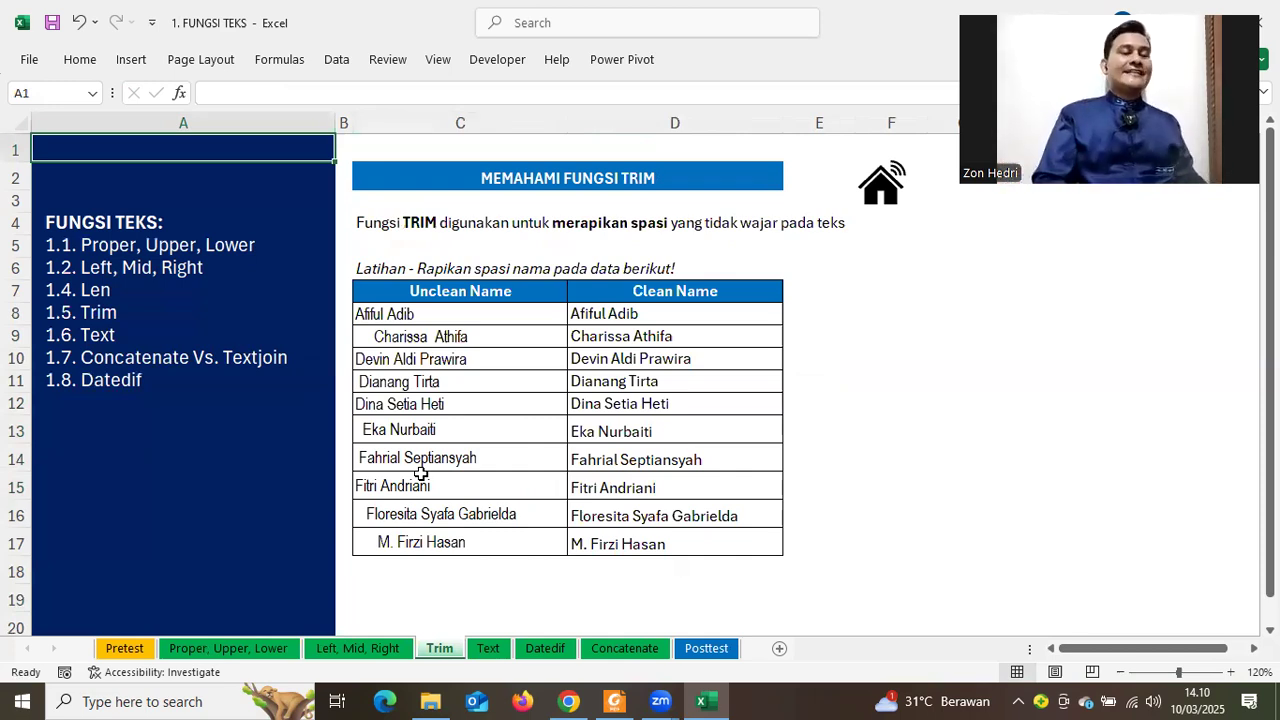
Clear the existing results from the Clean Name column
left_click(628, 318)
left_click(621, 560, "shift")
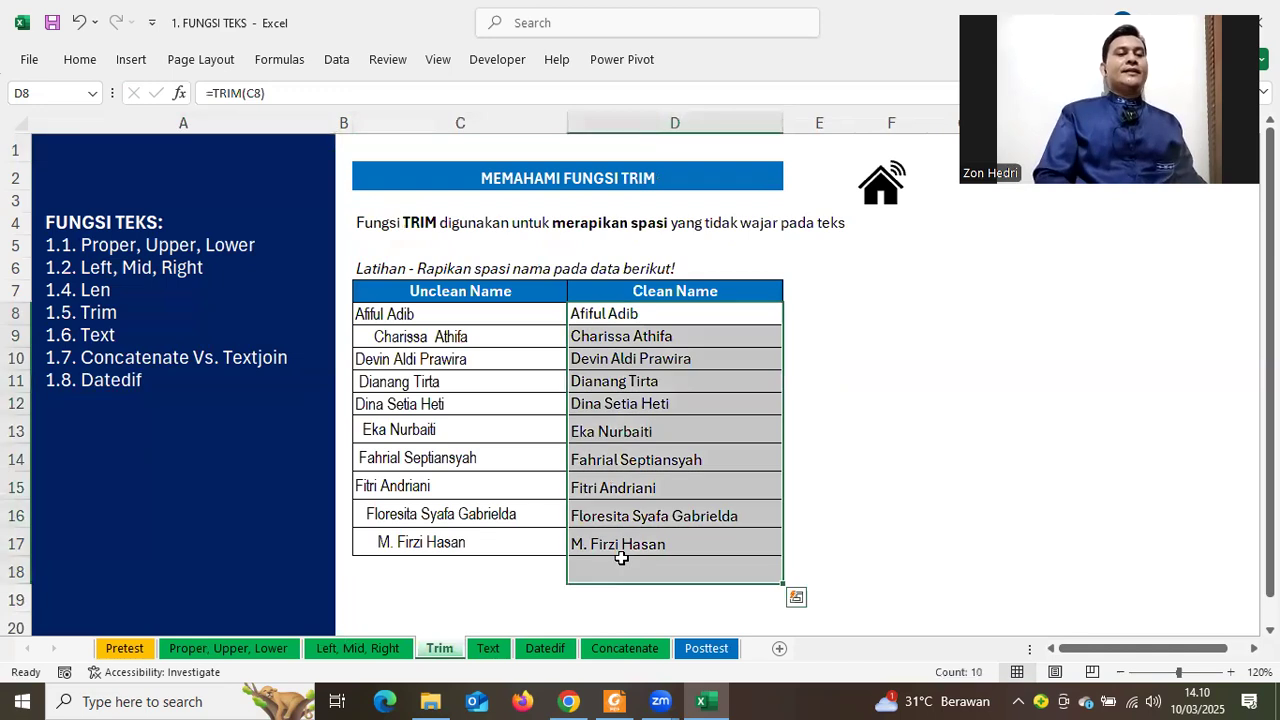
key("Delete")
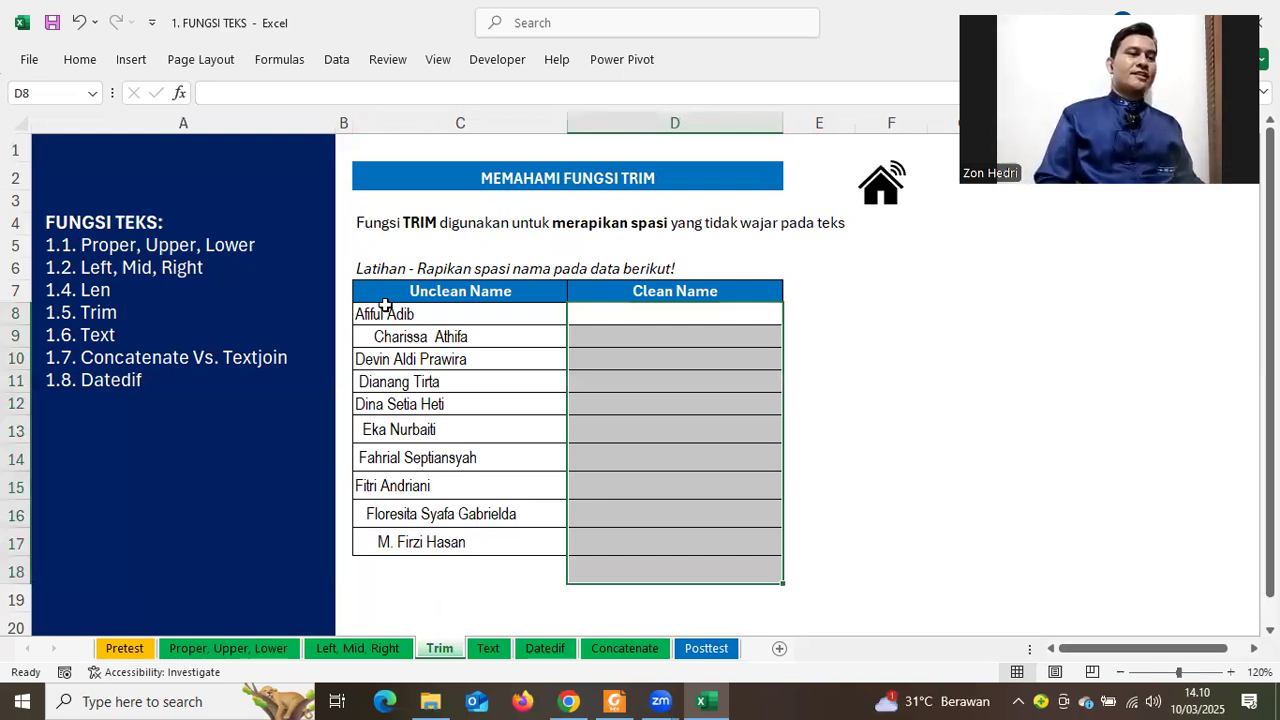
Review the unclean names, try and discard a typed name in D8, then begin =TRIM( there
left_click_drag(392, 312, 417, 463)
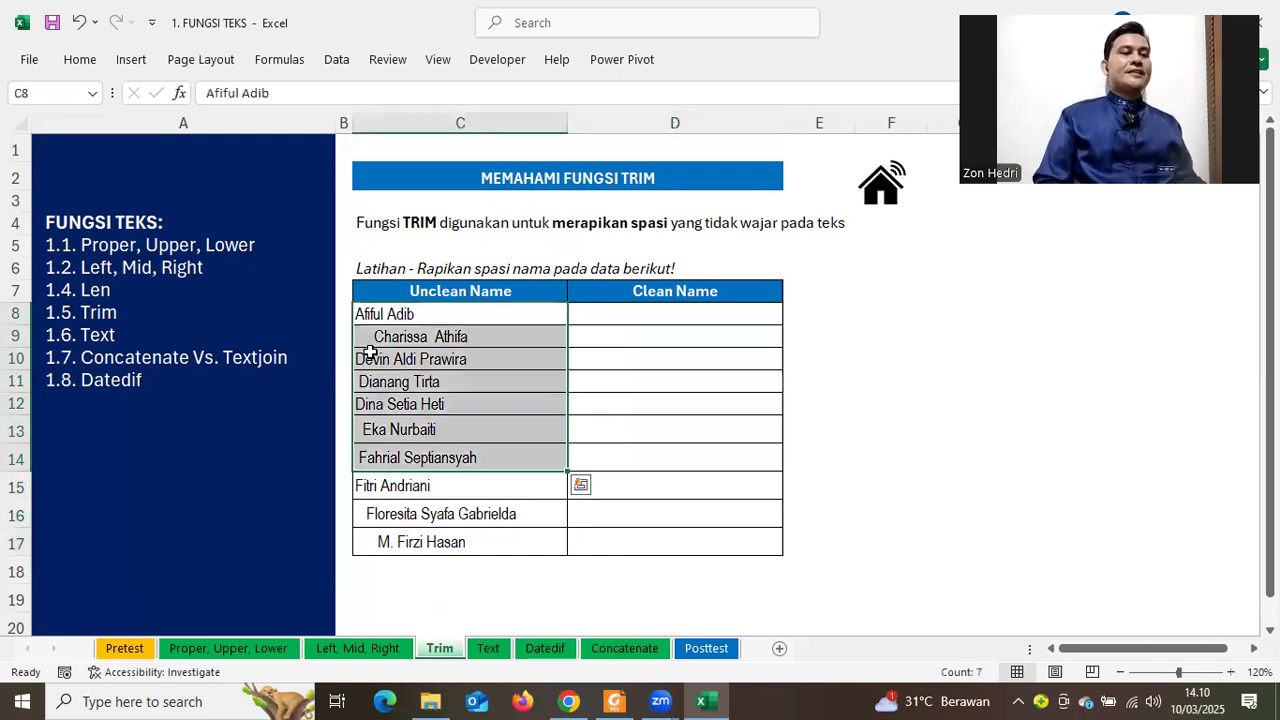
left_click(396, 429)
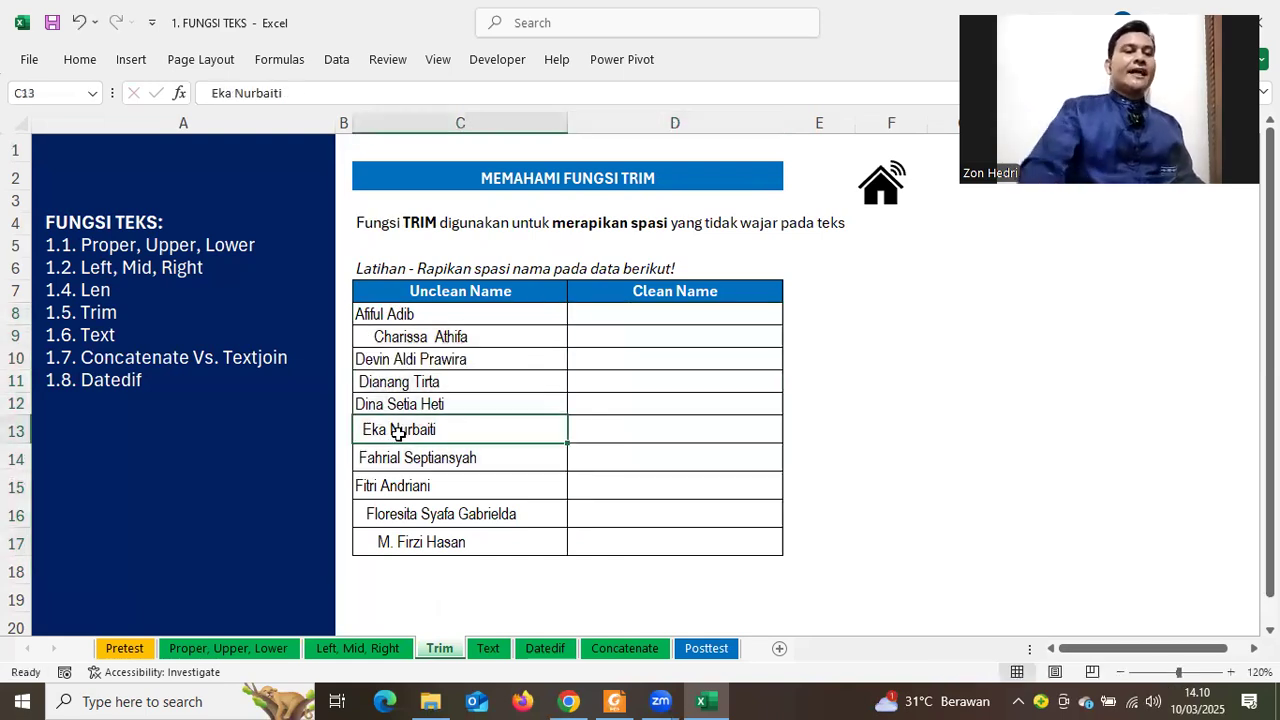
left_click(621, 314)
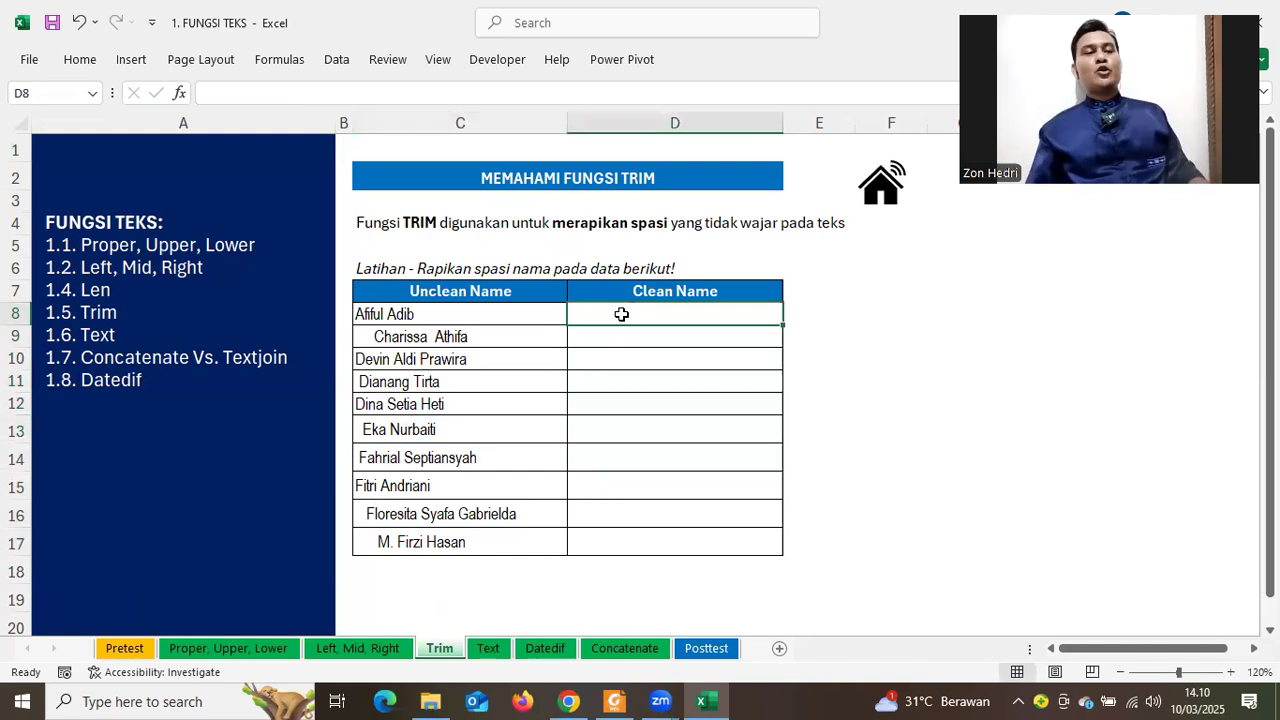
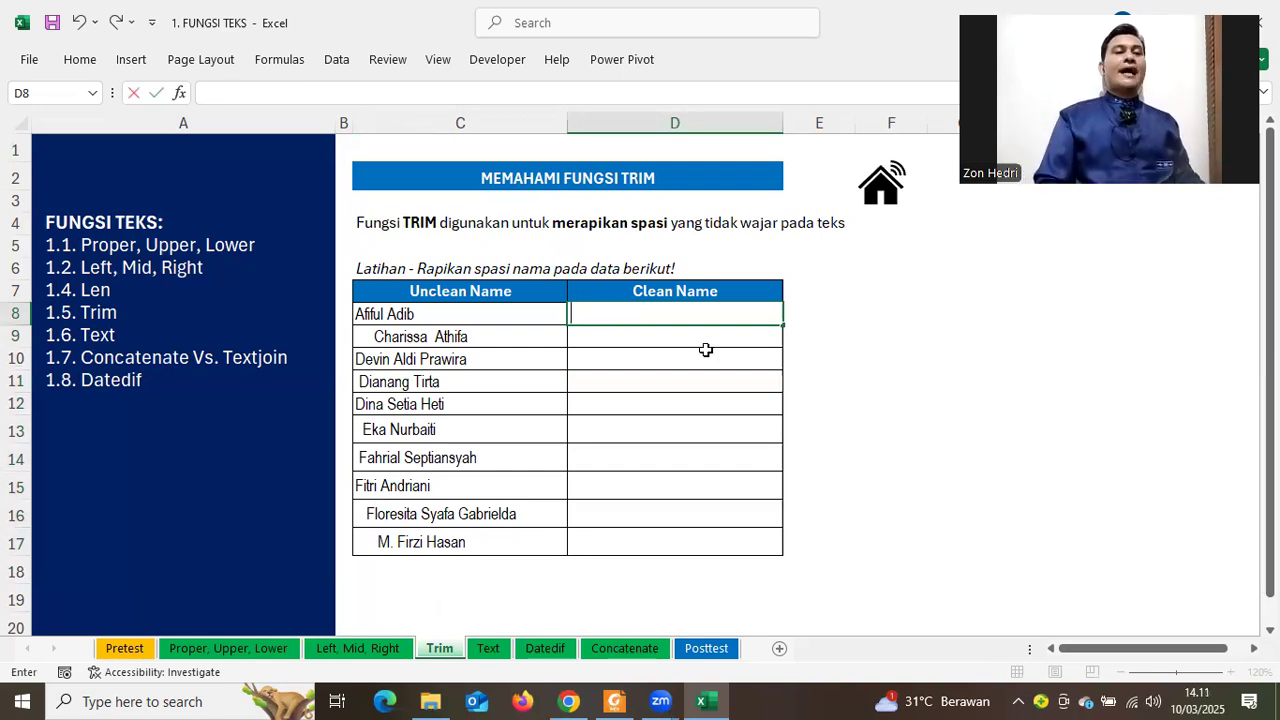
left_click(1035, 381)
left_click(668, 317)
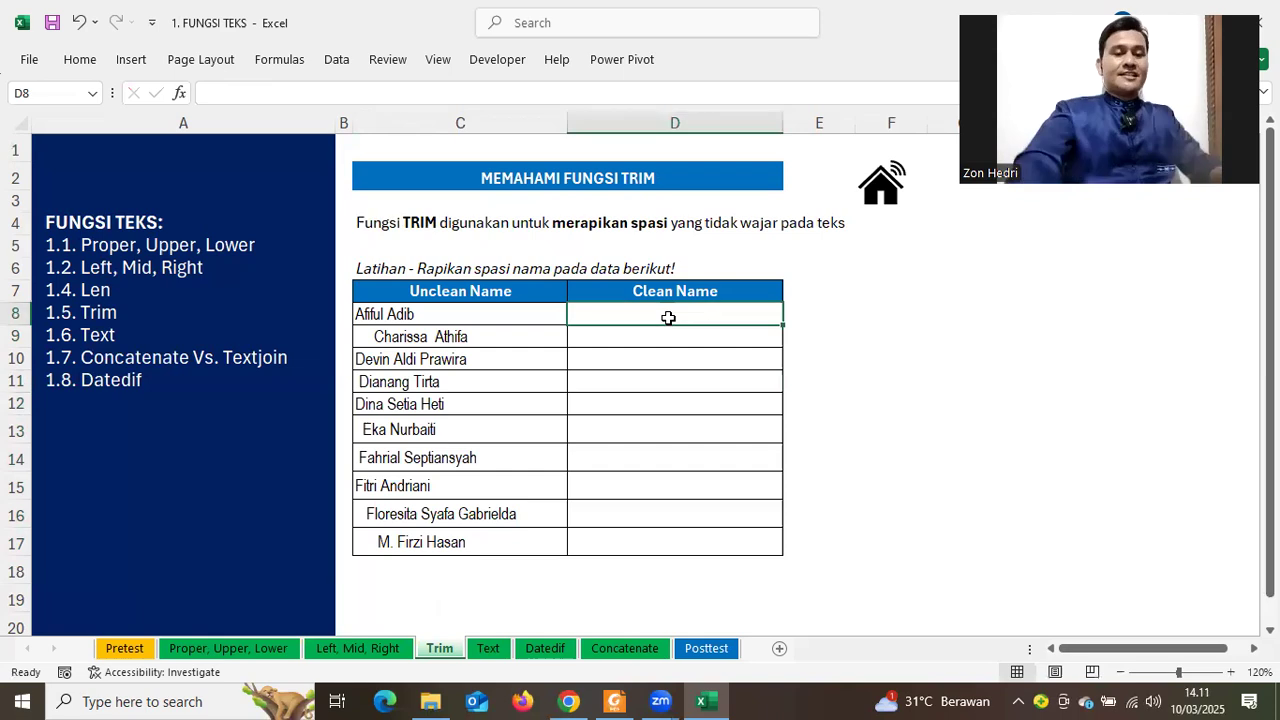
type("=trim(")
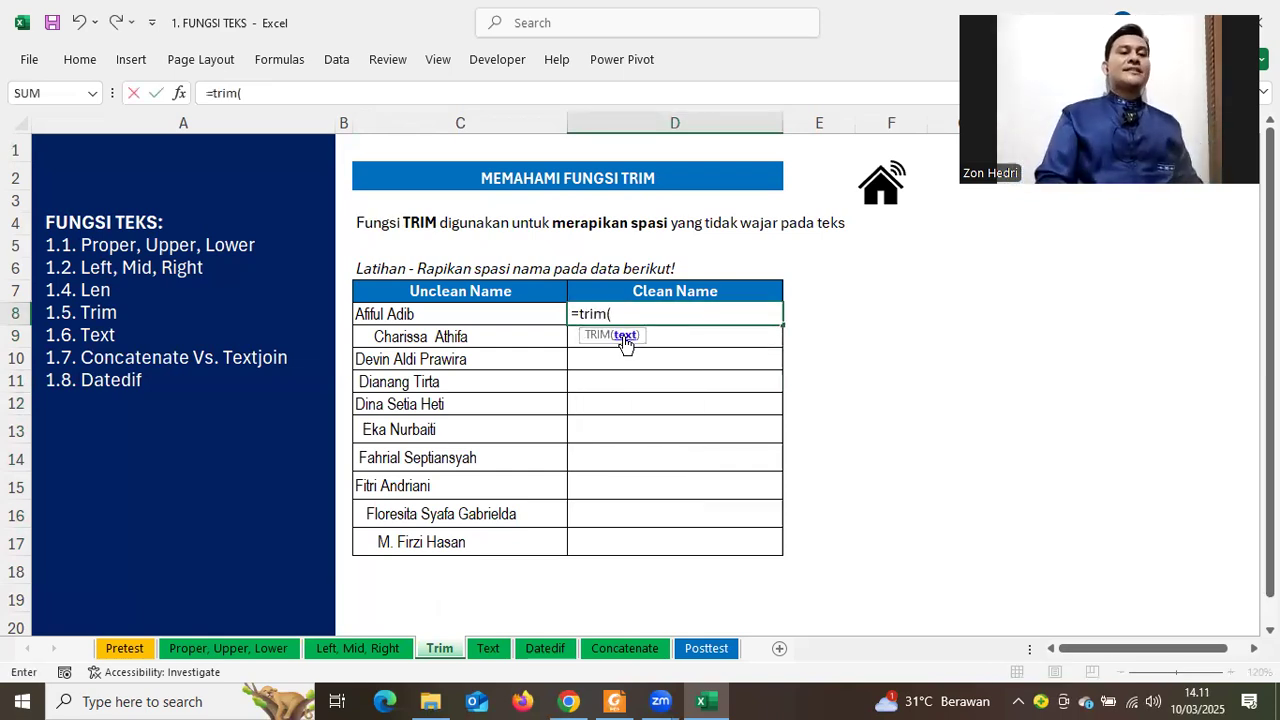
Complete =TRIM(C8) in D8 and fill it down through D17
left_click(398, 317)
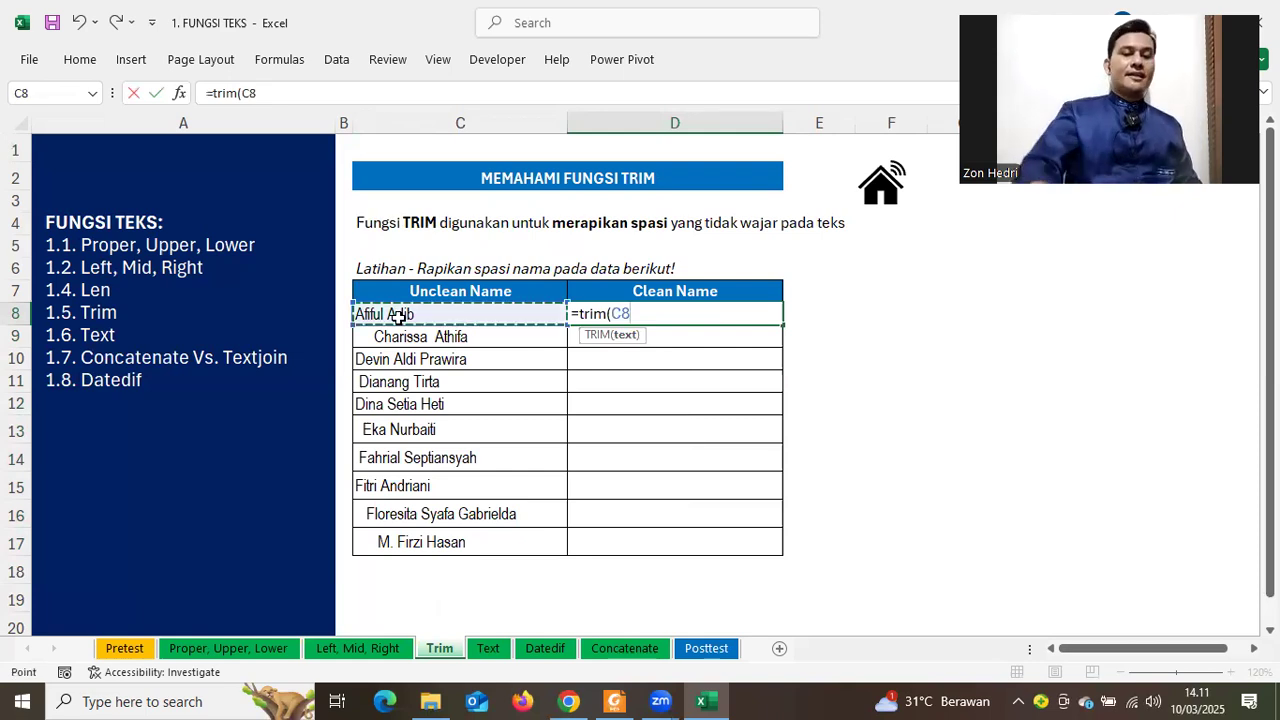
key("Return")
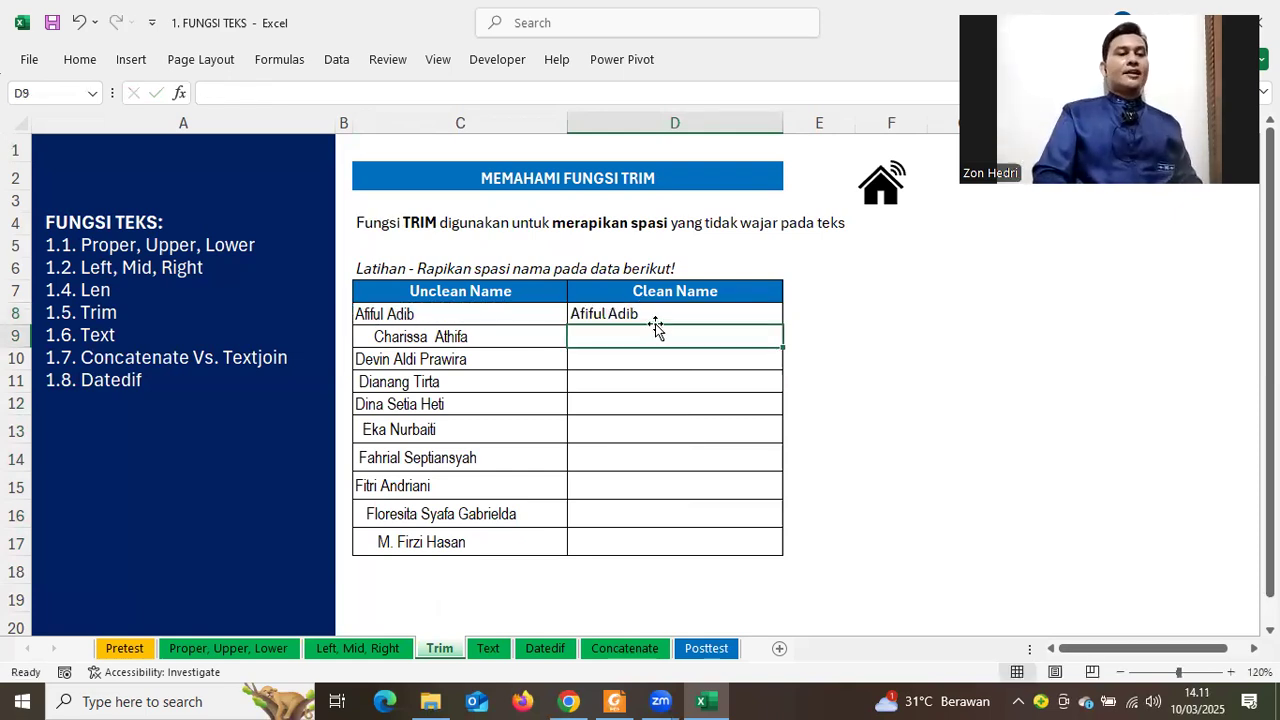
left_click(648, 316)
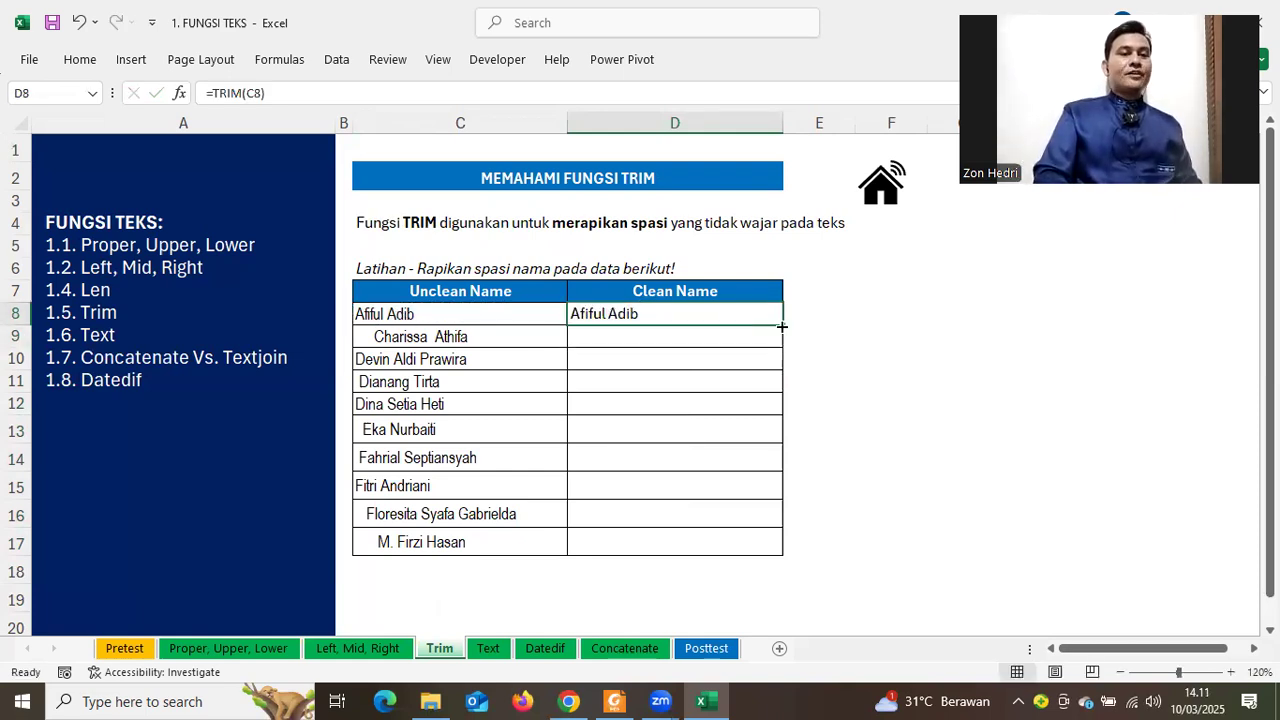
double_click(783, 325)
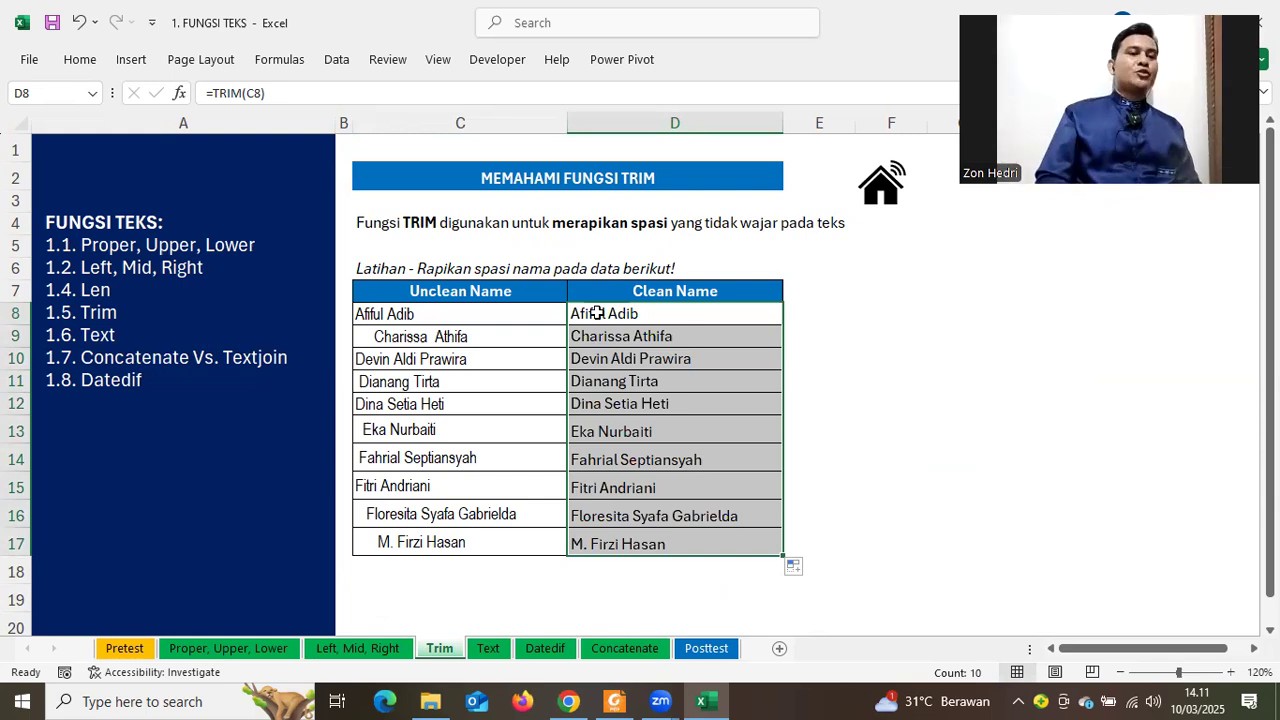
left_click_drag(611, 540, 627, 310)
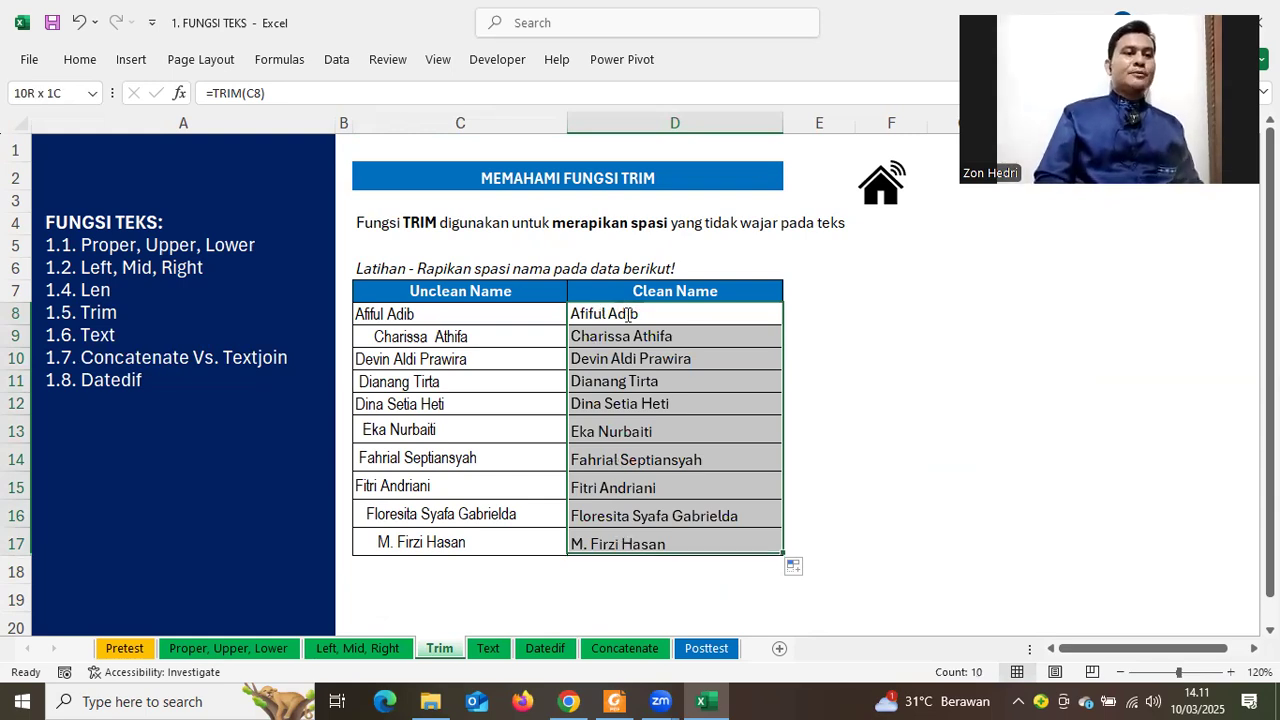
double_click(627, 312)
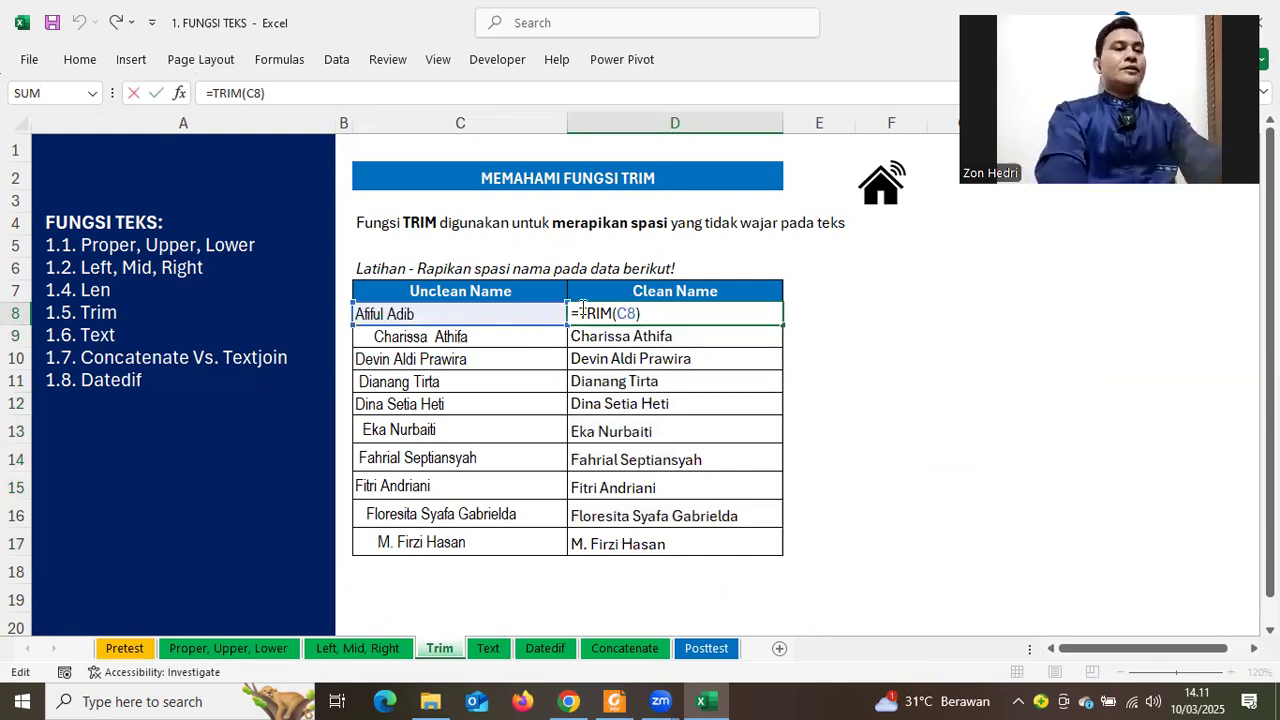
Wrap D8's formula as =UPPER(TRIM(C8)) and fill it down to D17
type("upper(")
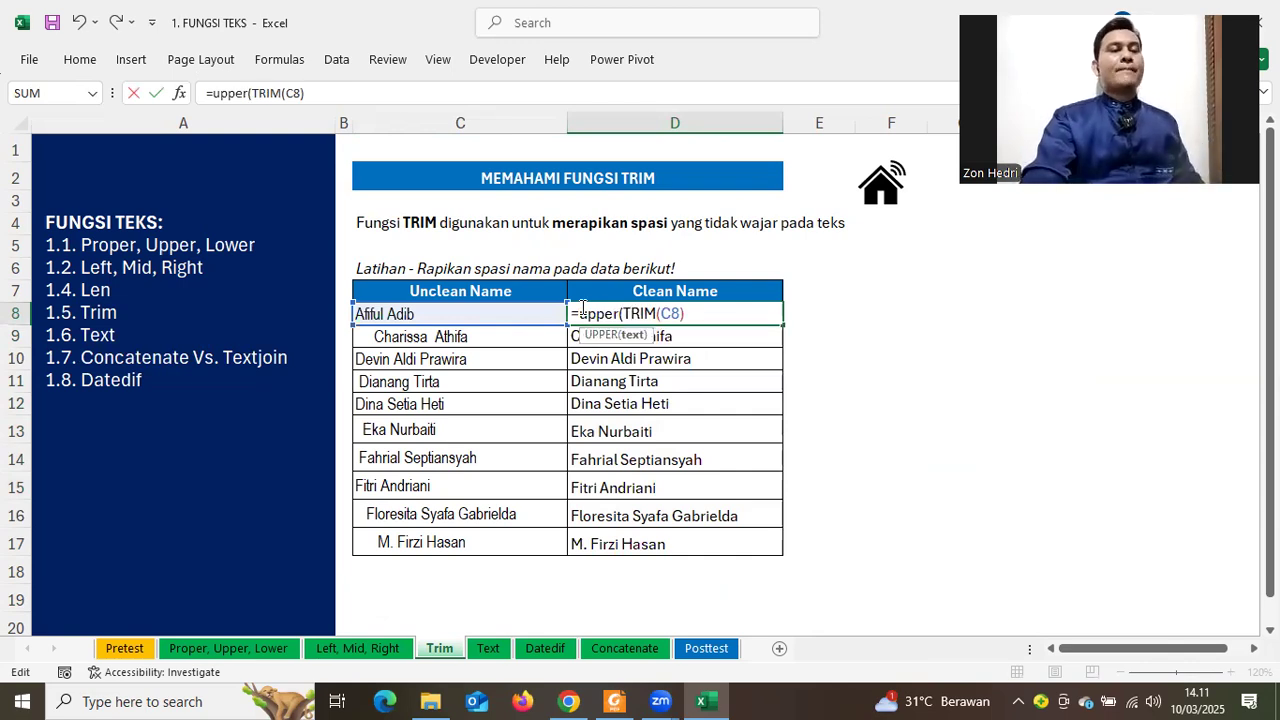
key("Return")
key("Return")
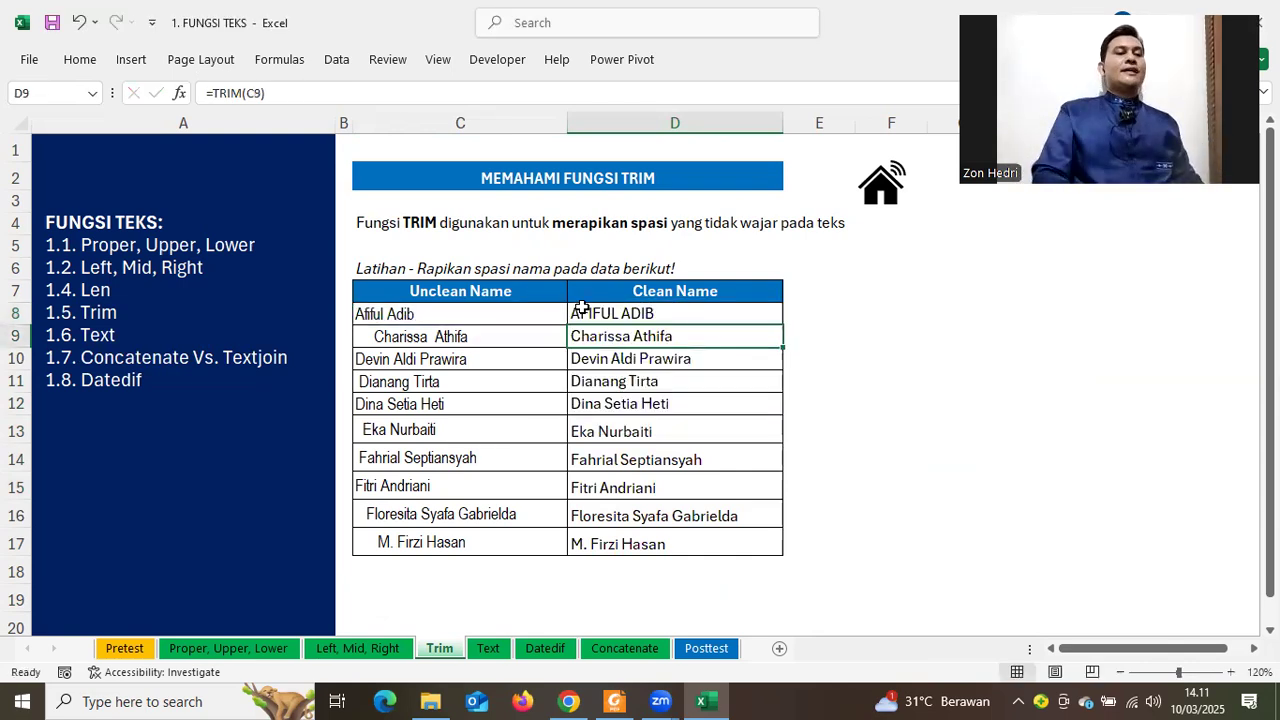
key("Up")
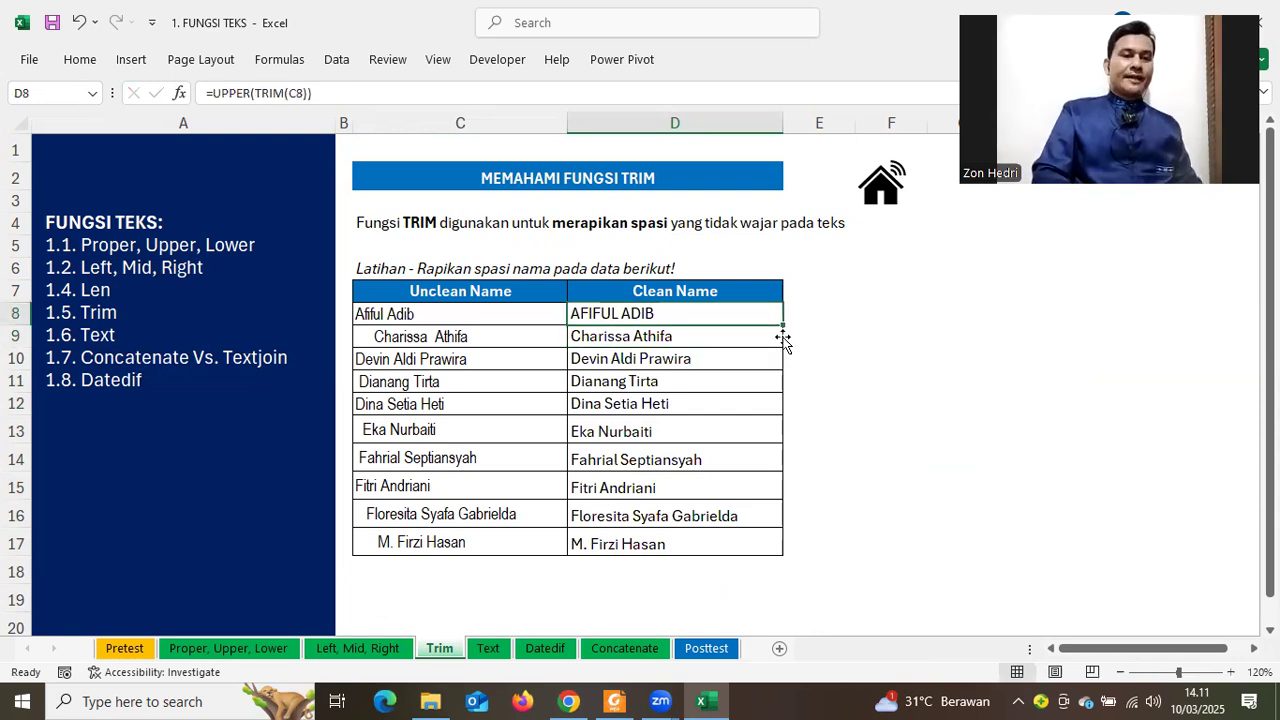
double_click(783, 325)
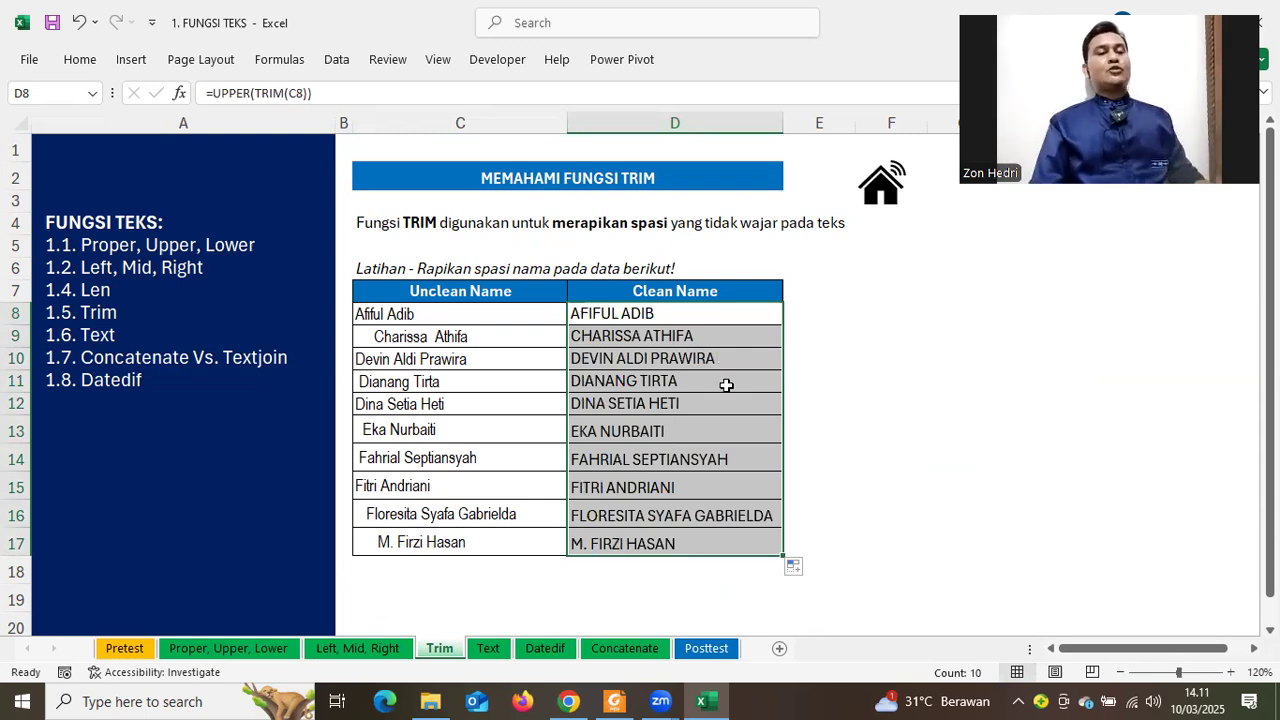
key("ctrl+Down")
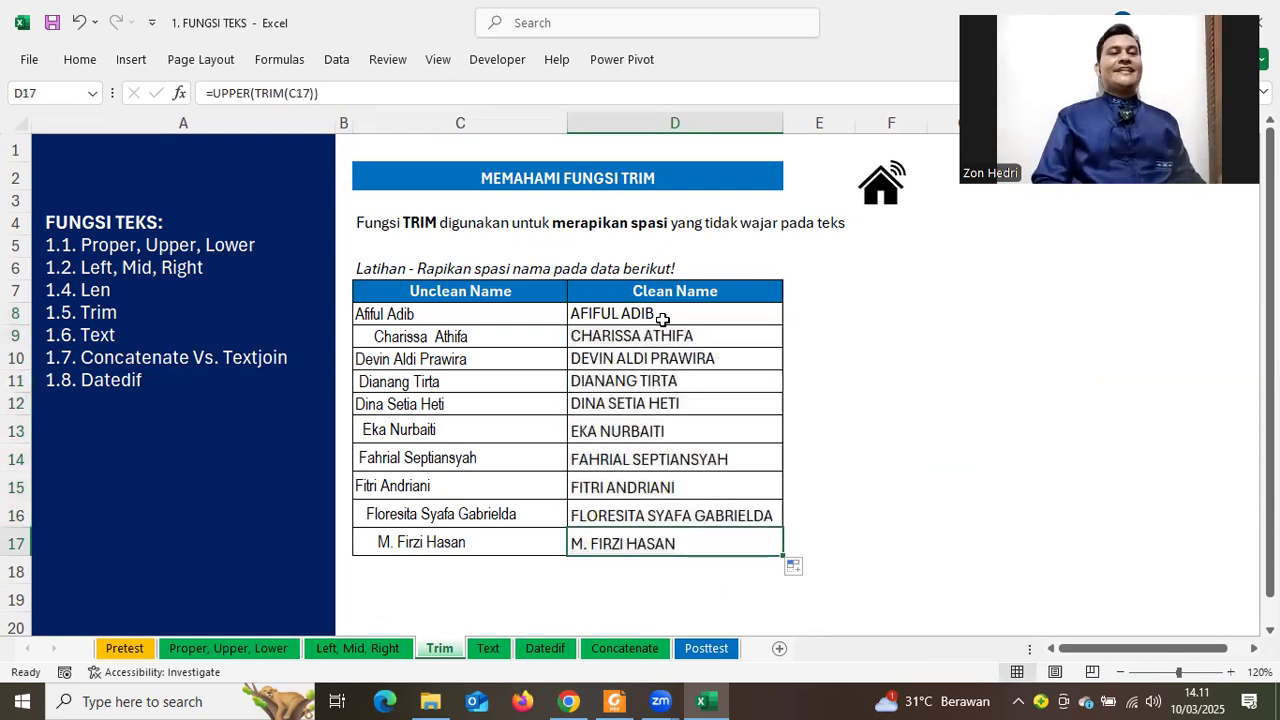
double_click(657, 314)
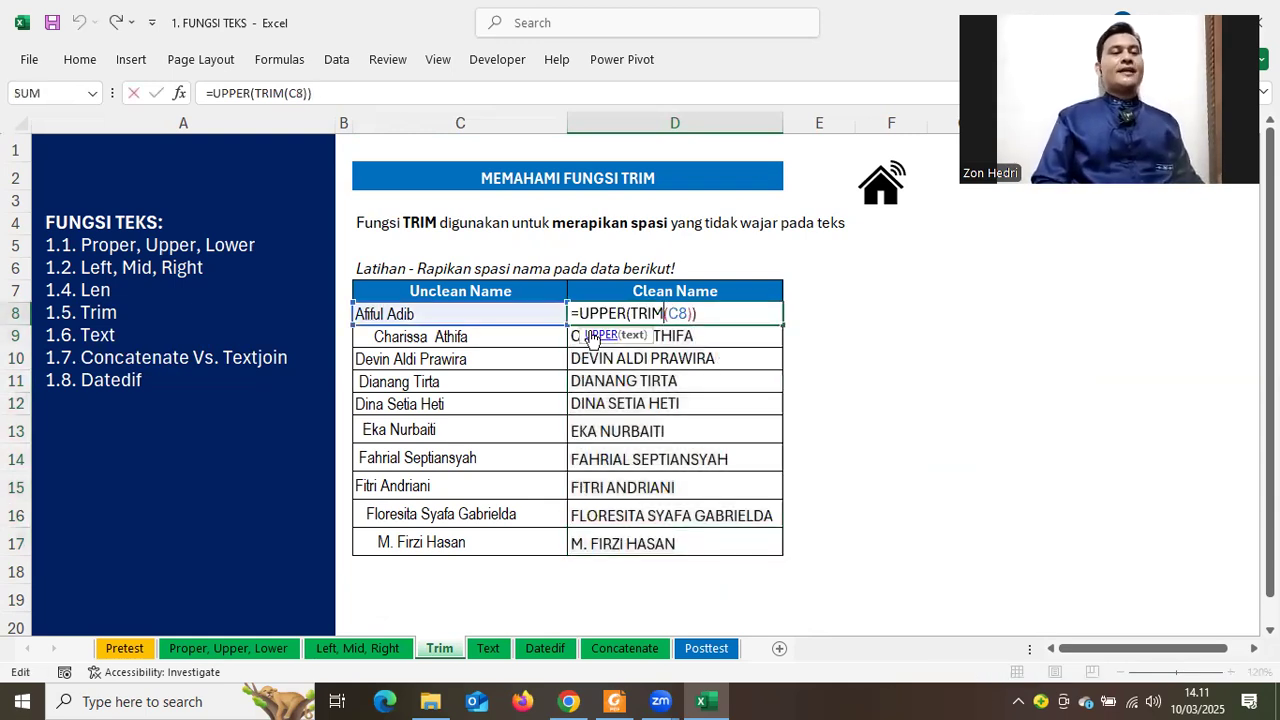
left_click(600, 313)
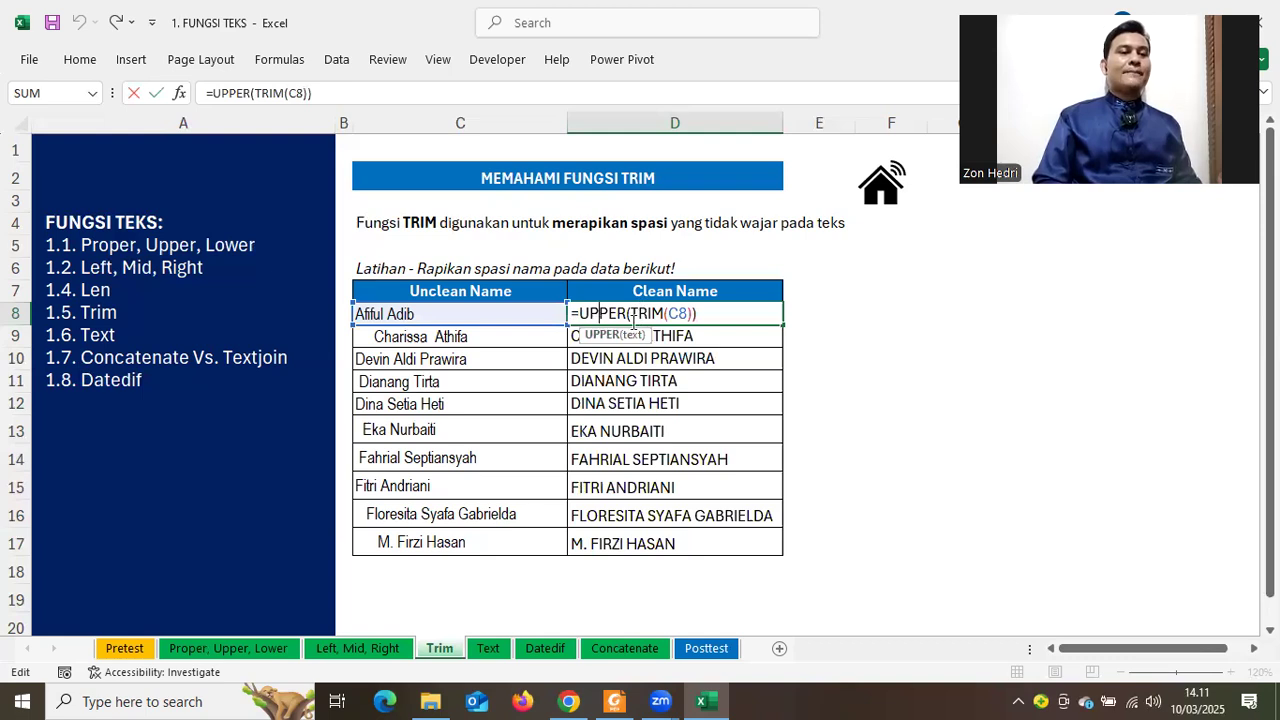
key("Right")
key("Right")
key("Right")
key("Right")
left_click_drag(583, 311, 621, 308)
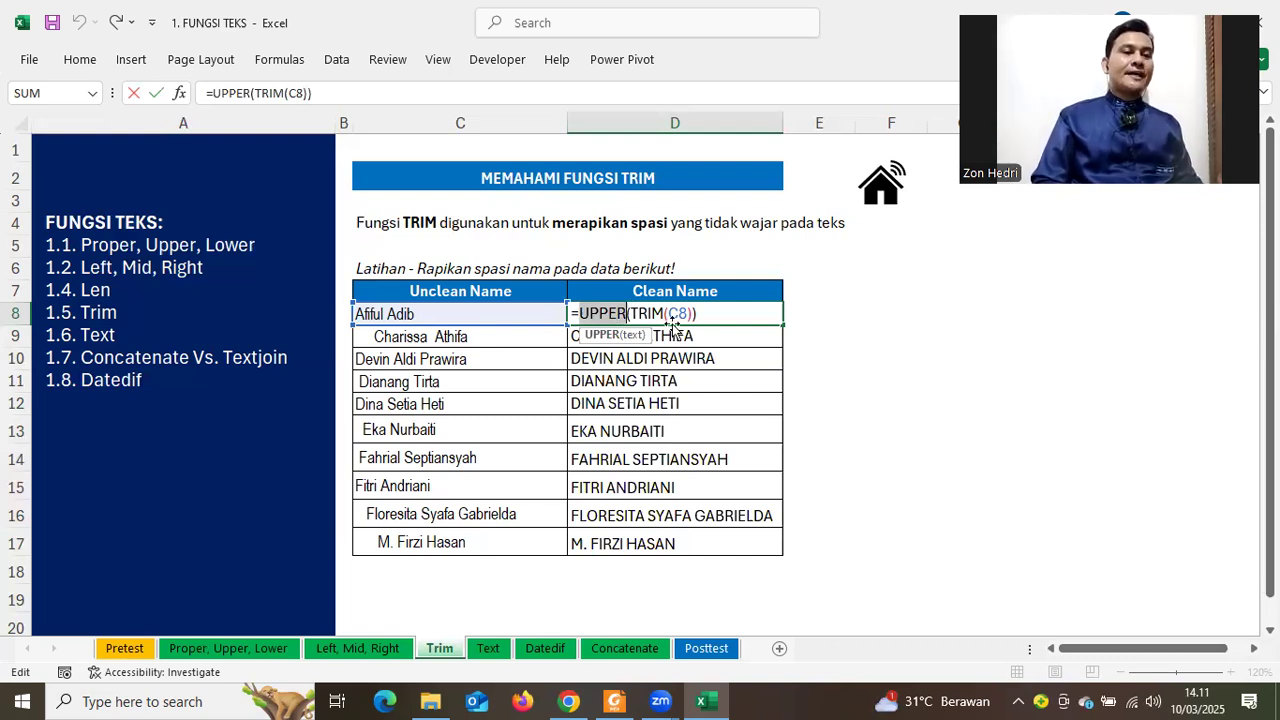
left_click(672, 314)
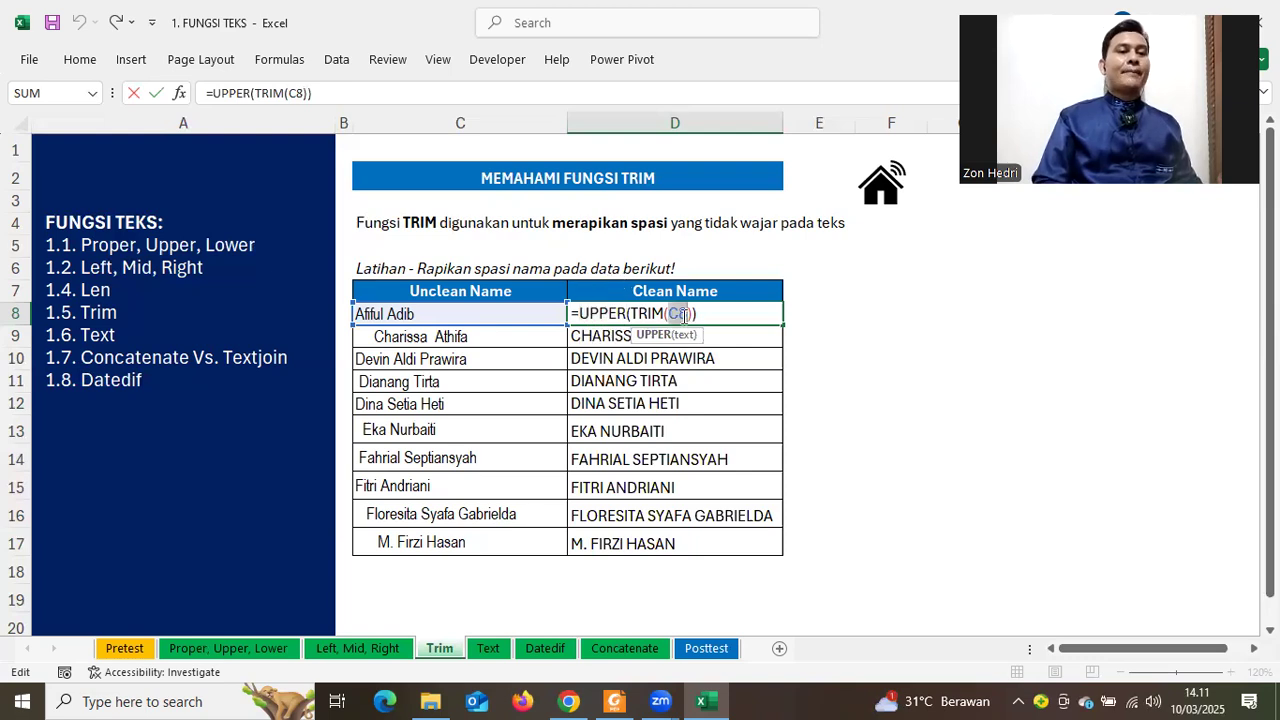
double_click(677, 313)
left_click_drag(638, 309, 673, 304)
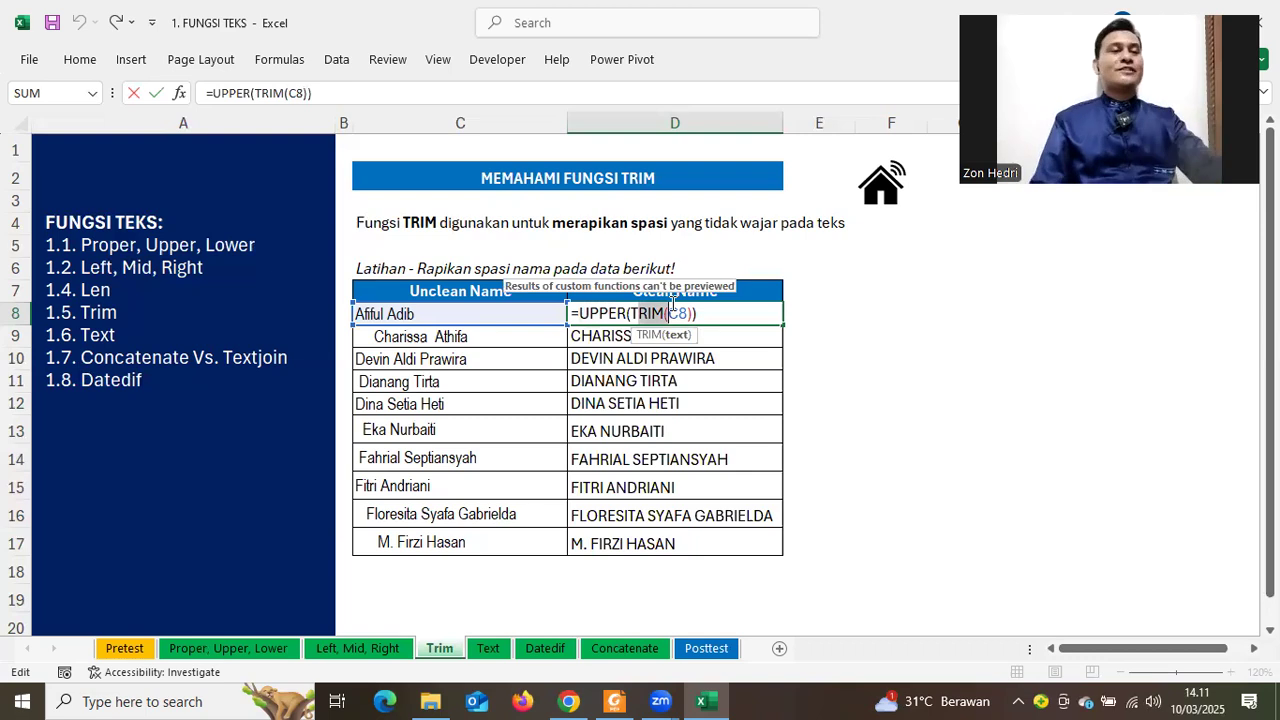
left_click(590, 311)
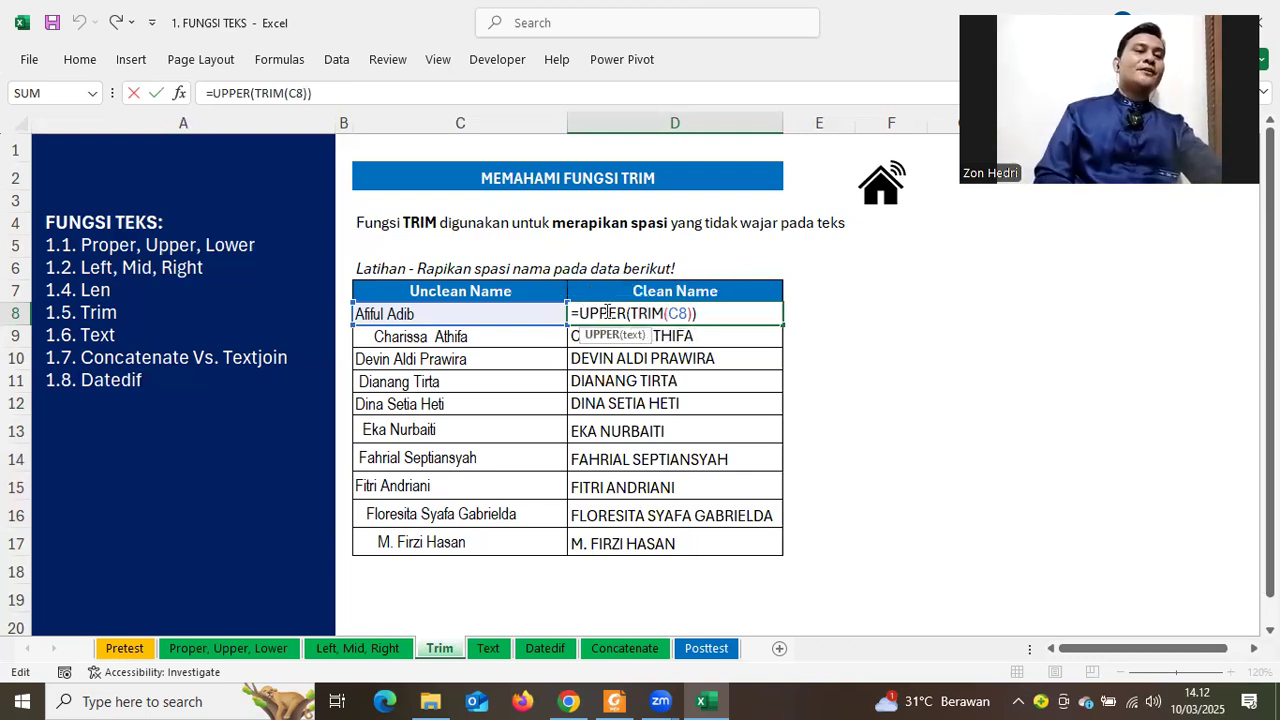
double_click(622, 312)
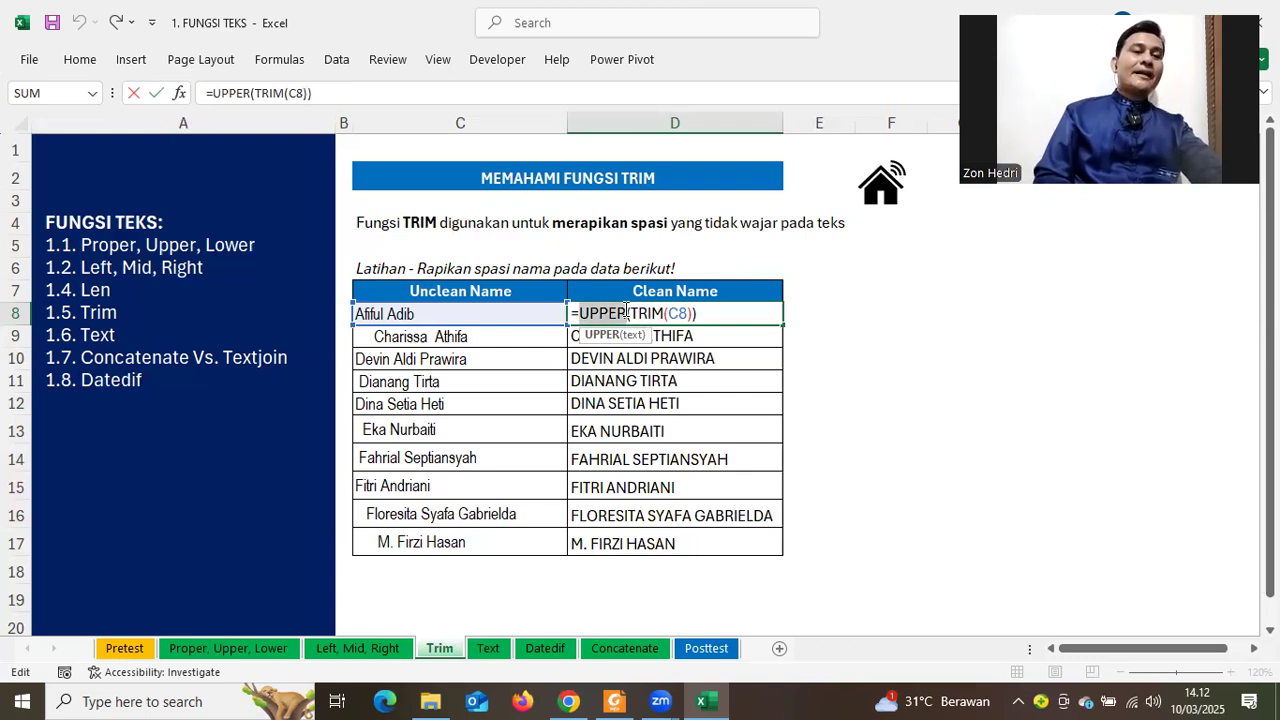
double_click(682, 313)
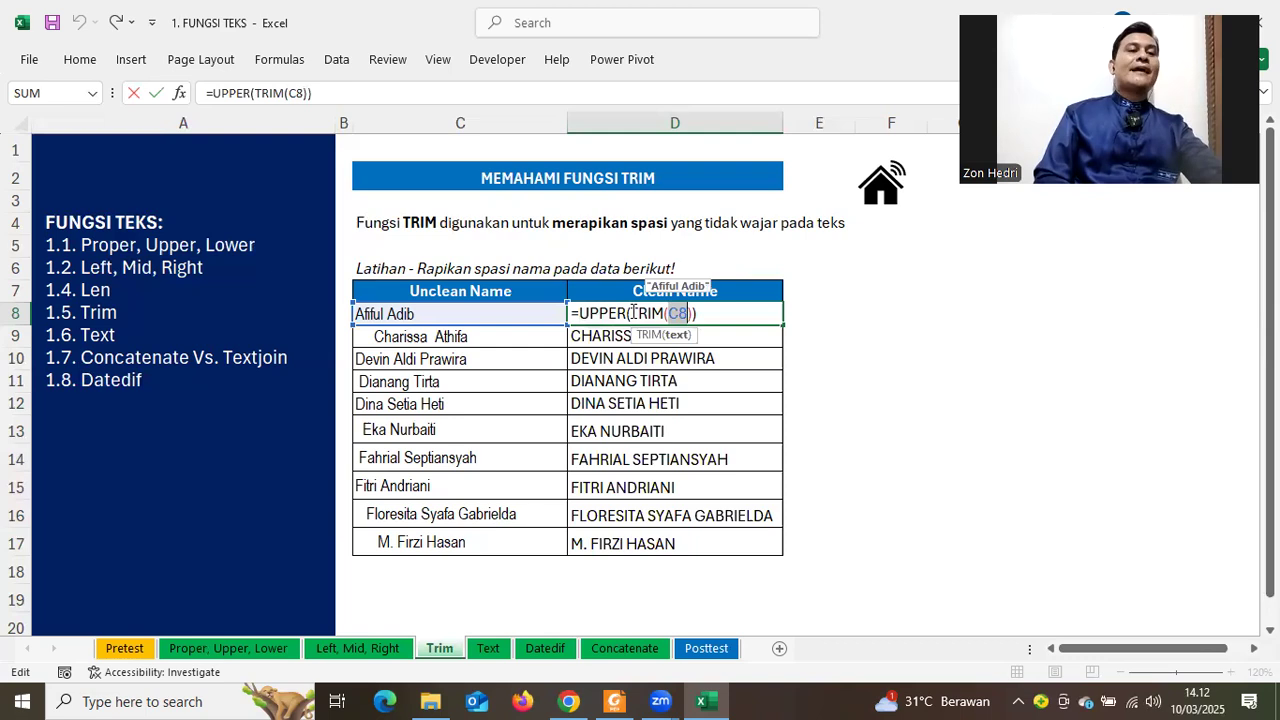
double_click(660, 312)
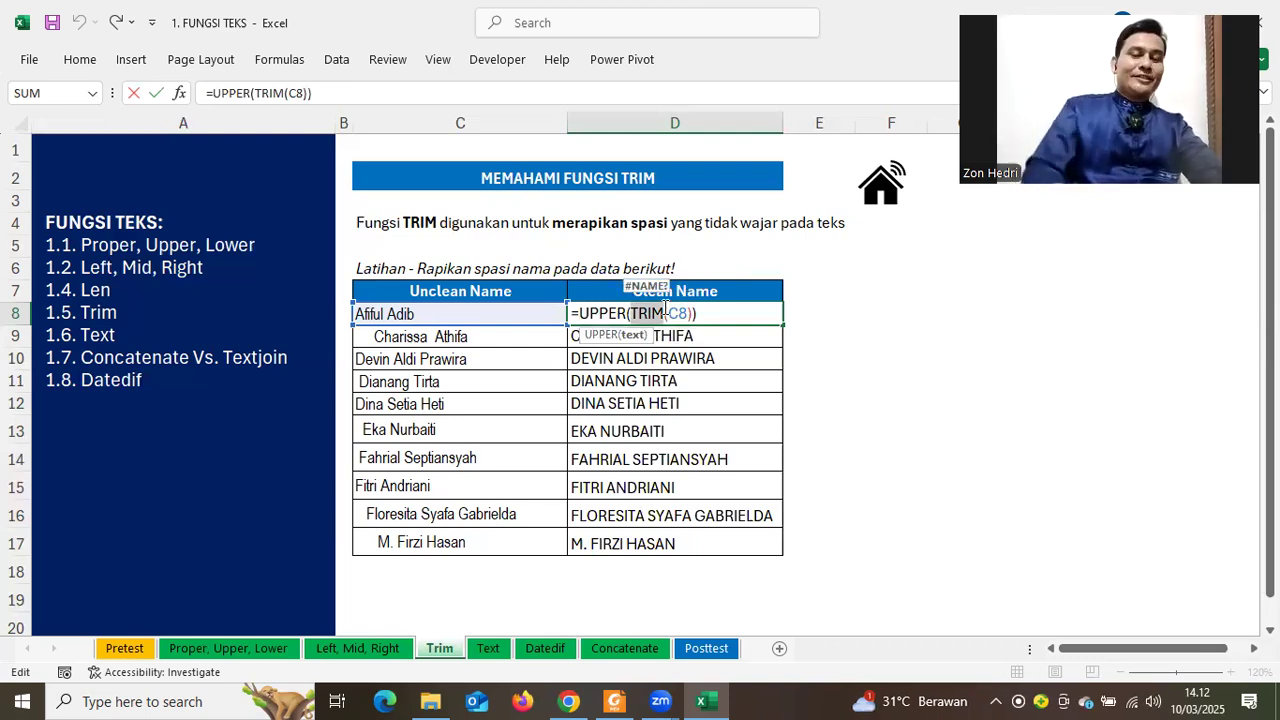
key("Return")
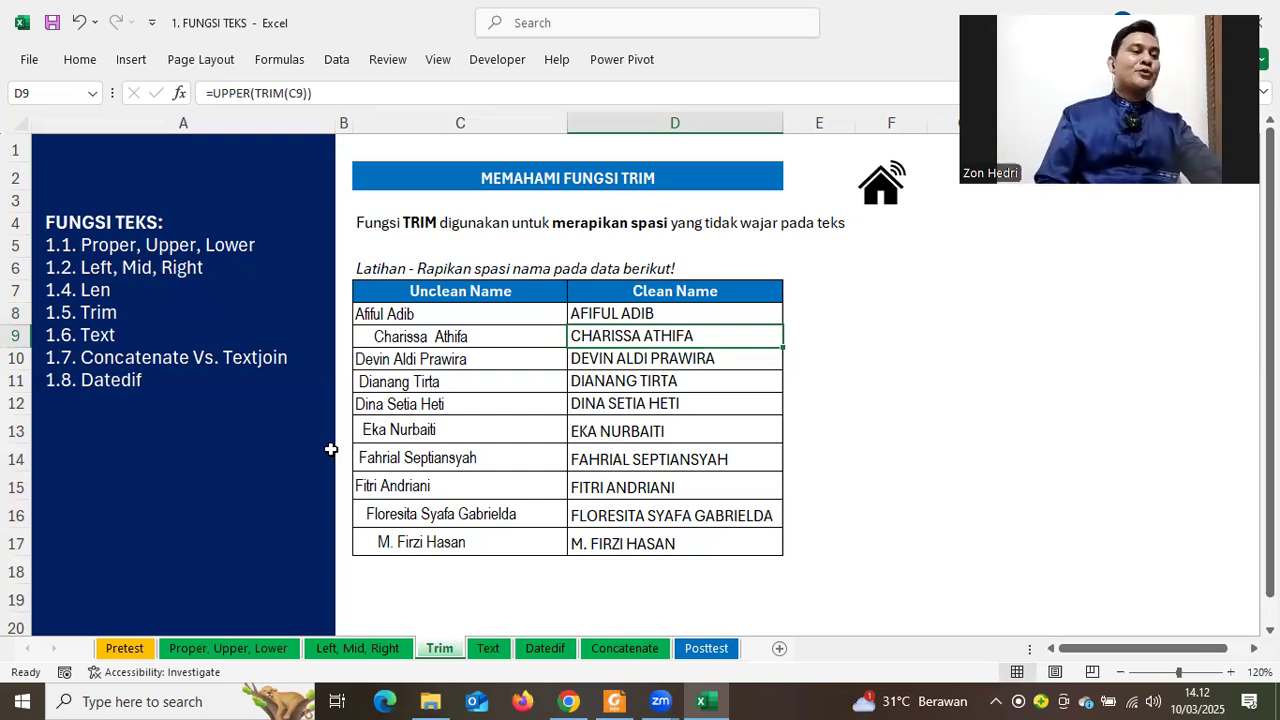
Open the 1.6 Text sheet and clear the existing results in the TEXT column
left_click(95, 345)
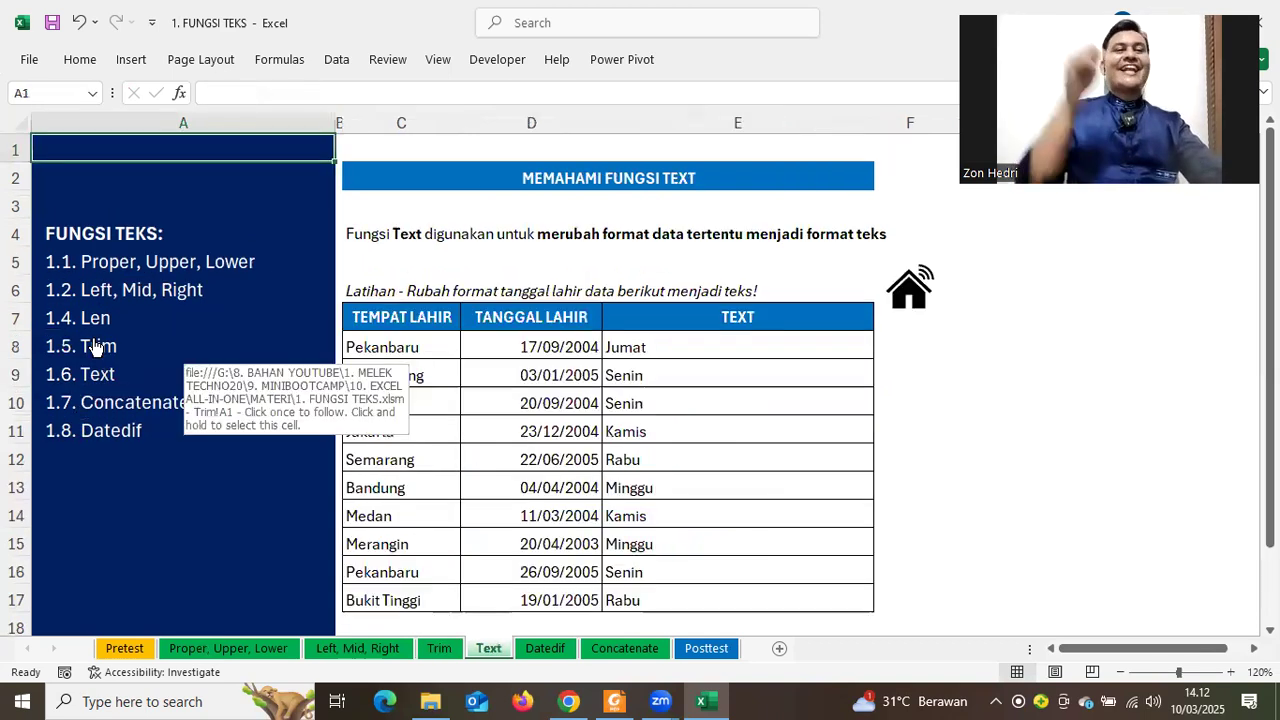
scroll(844, 294, "down", 2)
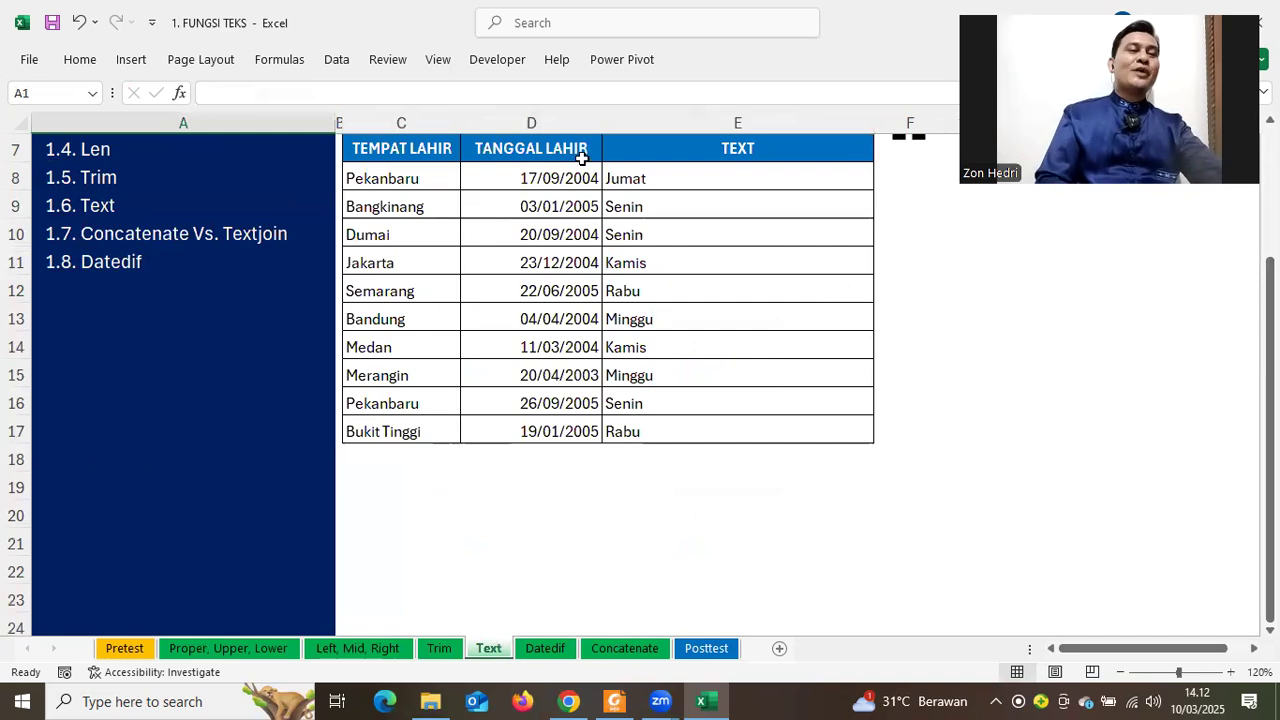
left_click_drag(651, 177, 700, 515)
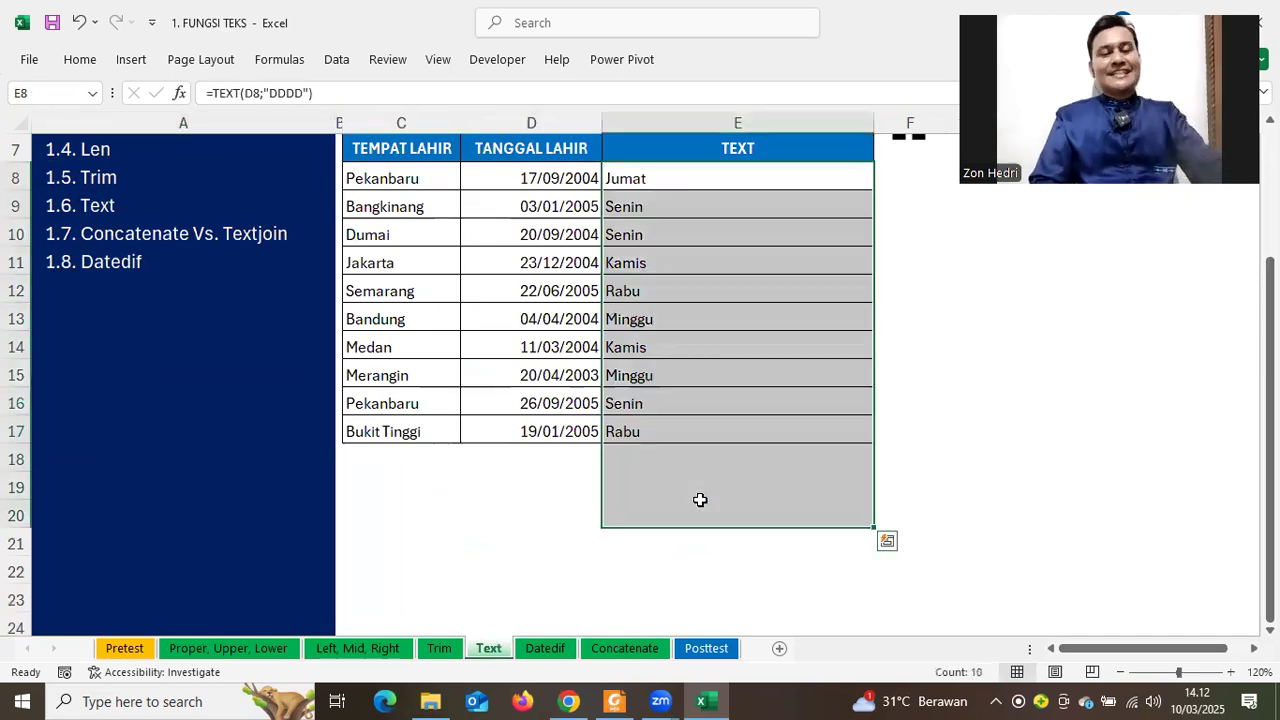
key("Delete")
left_click(966, 397)
scroll(966, 397, "up", 2)
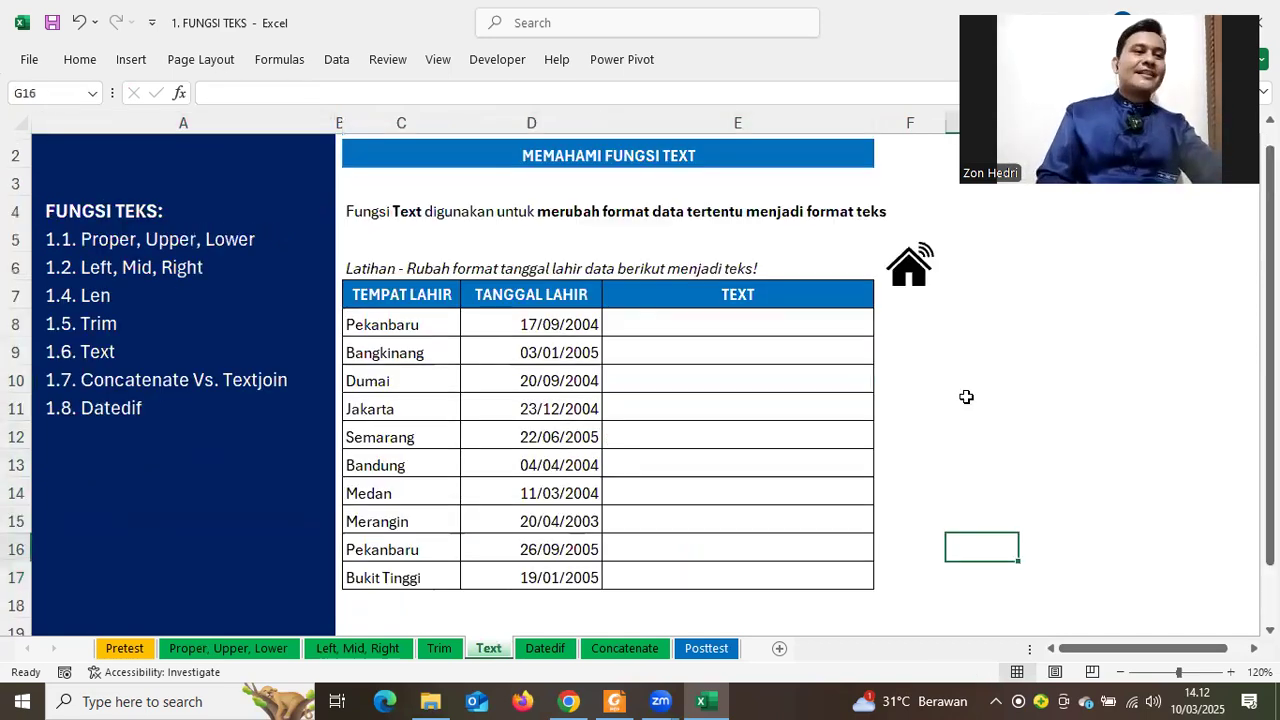
scroll(406, 246, "up", 1)
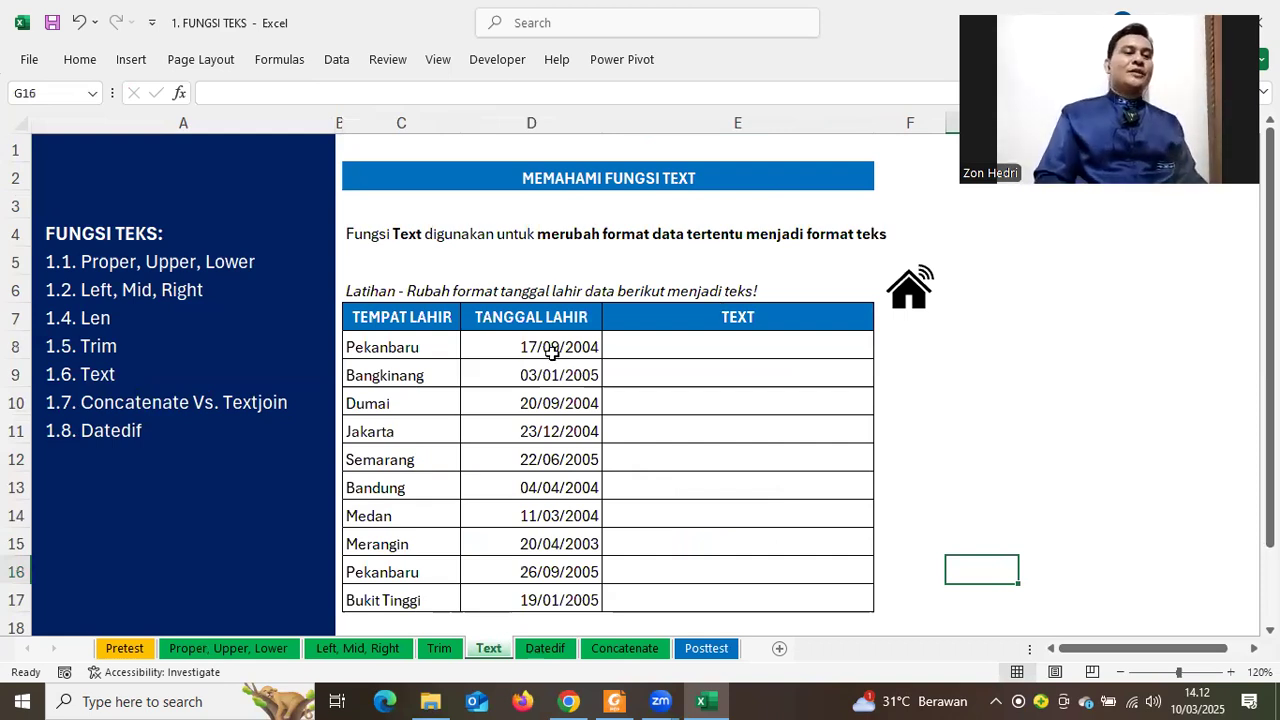
Highlight the birth date and TEXT columns and walk through the dates D8 to D17
left_click_drag(502, 319, 505, 590)
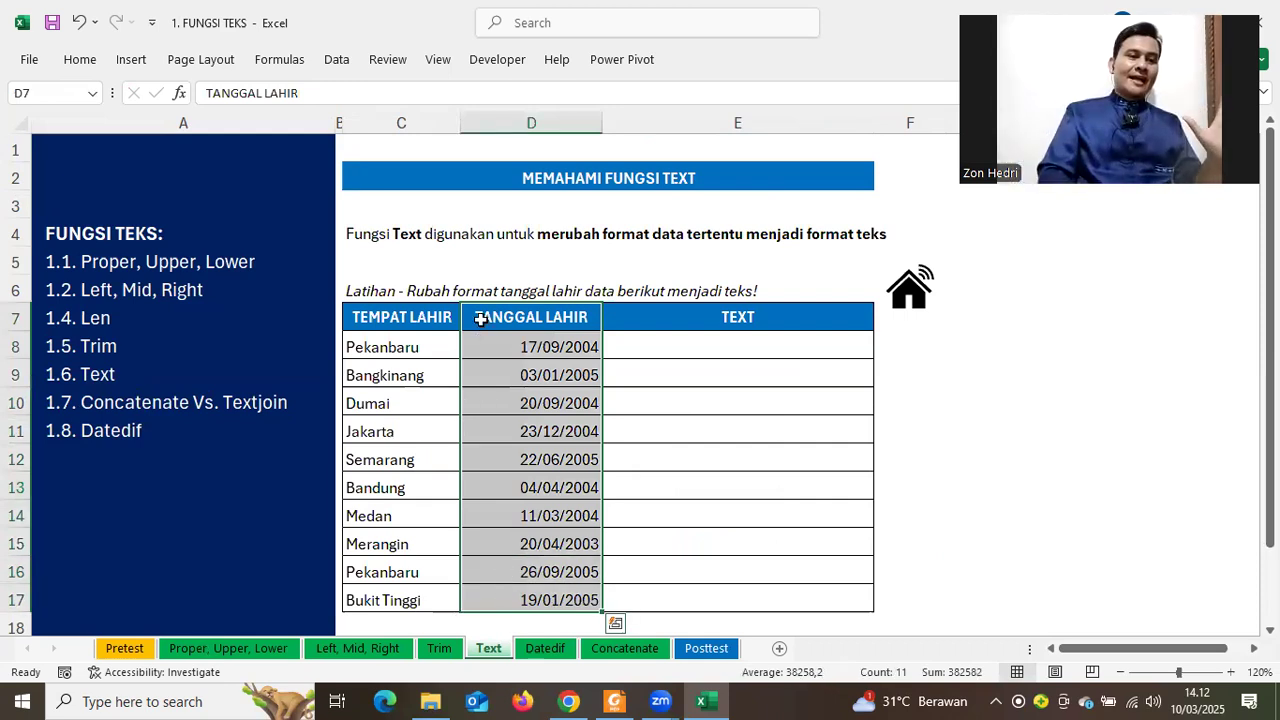
left_click_drag(686, 318, 743, 575)
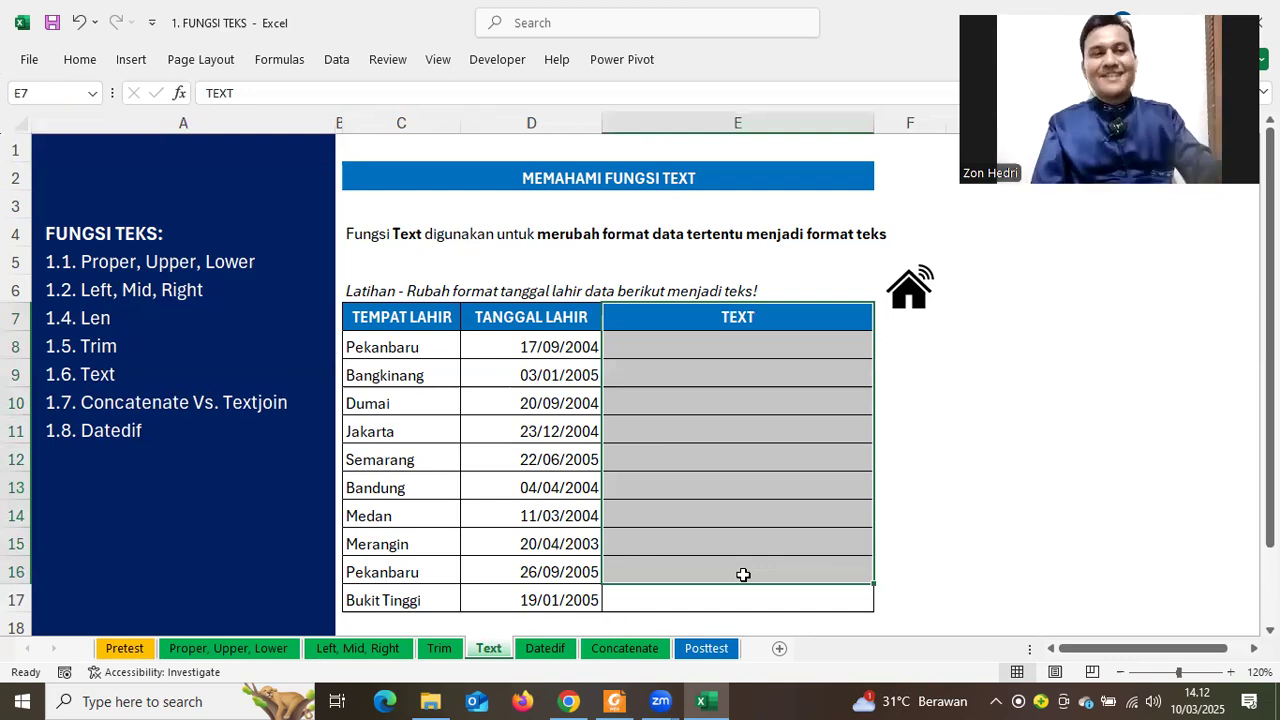
left_click(1034, 452)
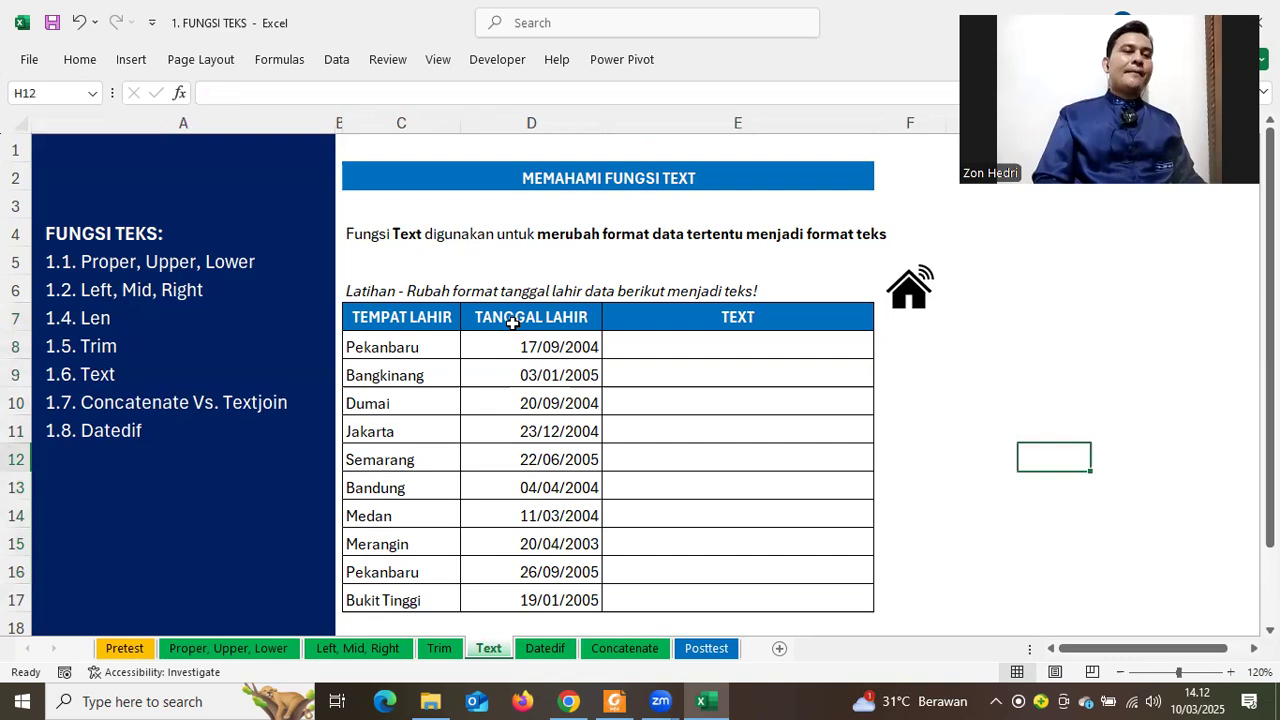
left_click(545, 341)
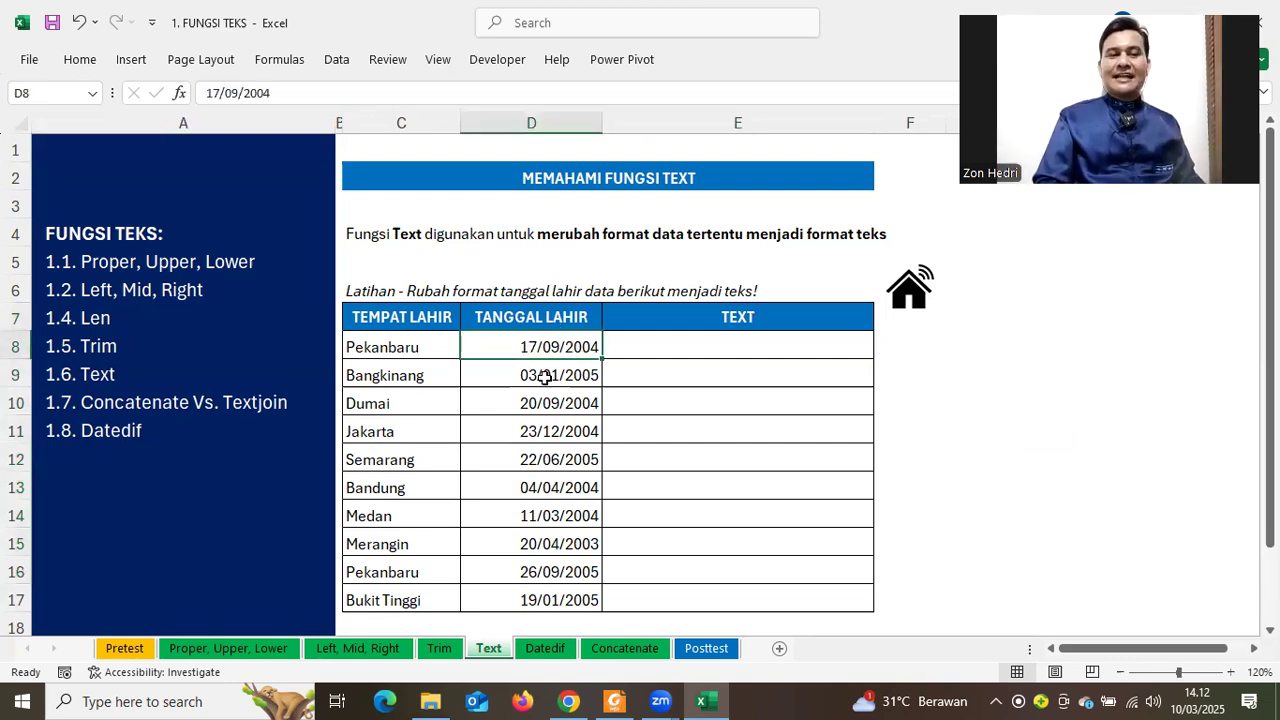
left_click(538, 515)
left_click(538, 596)
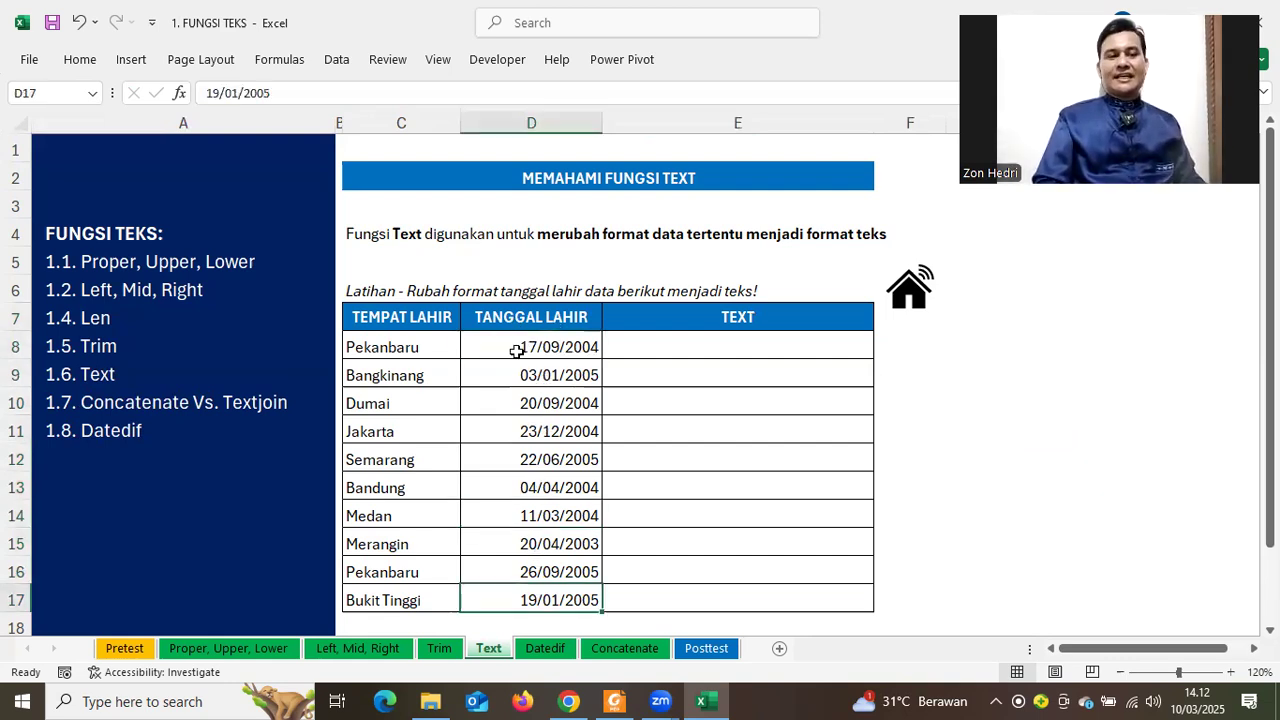
left_click_drag(515, 347, 512, 440)
key("shift+Down")
key("shift+Down")
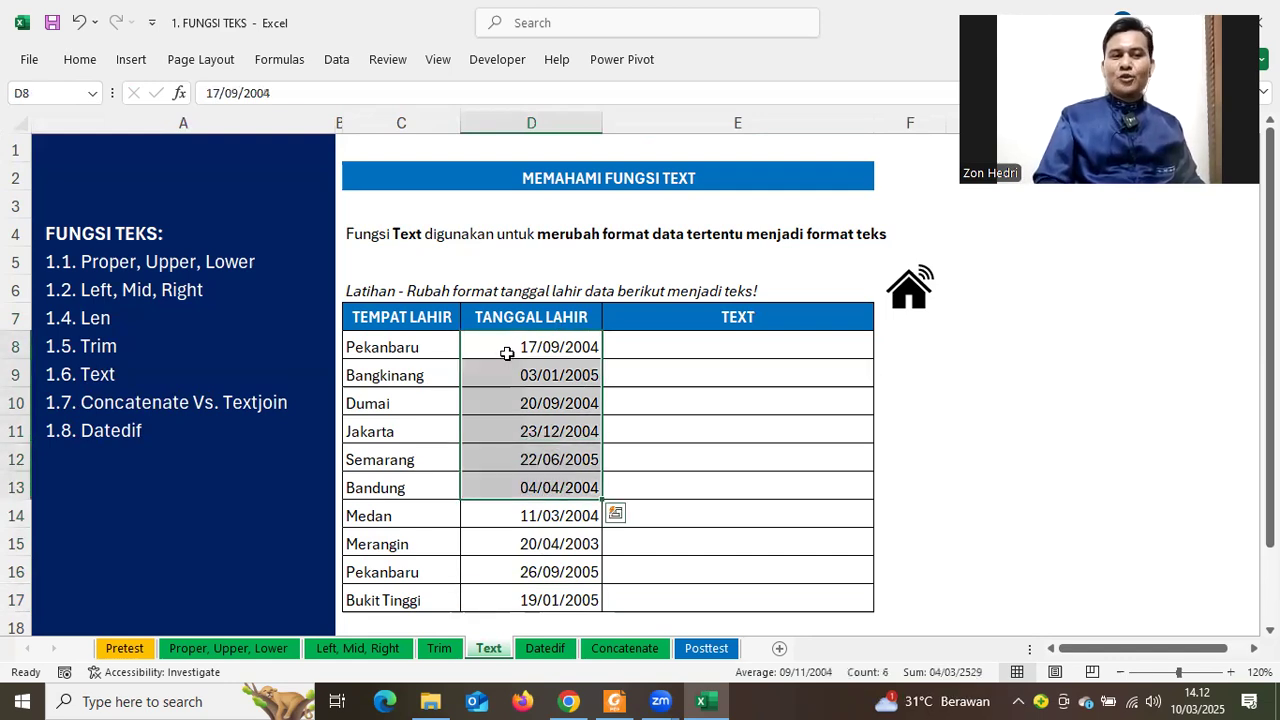
left_click(507, 355)
left_click(509, 371)
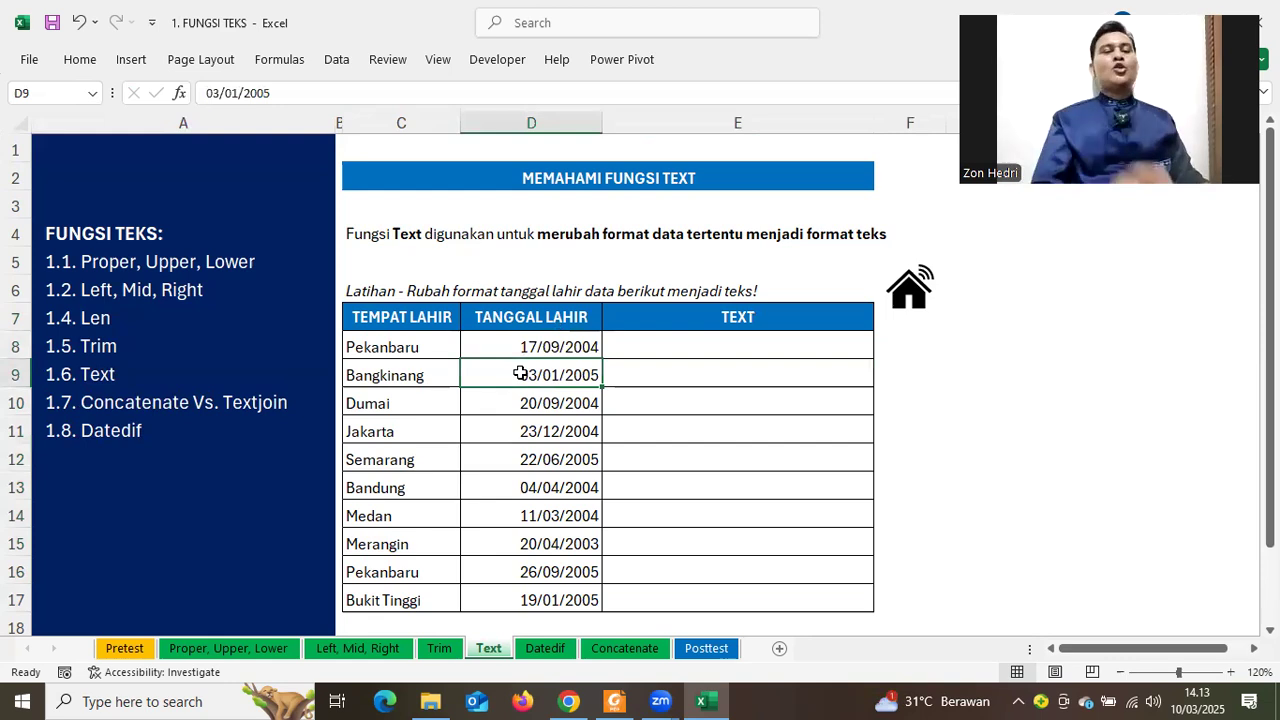
left_click(668, 341)
Enter =TEXT(D8;"D") in E8 so it returns the day 17
type("=TE")
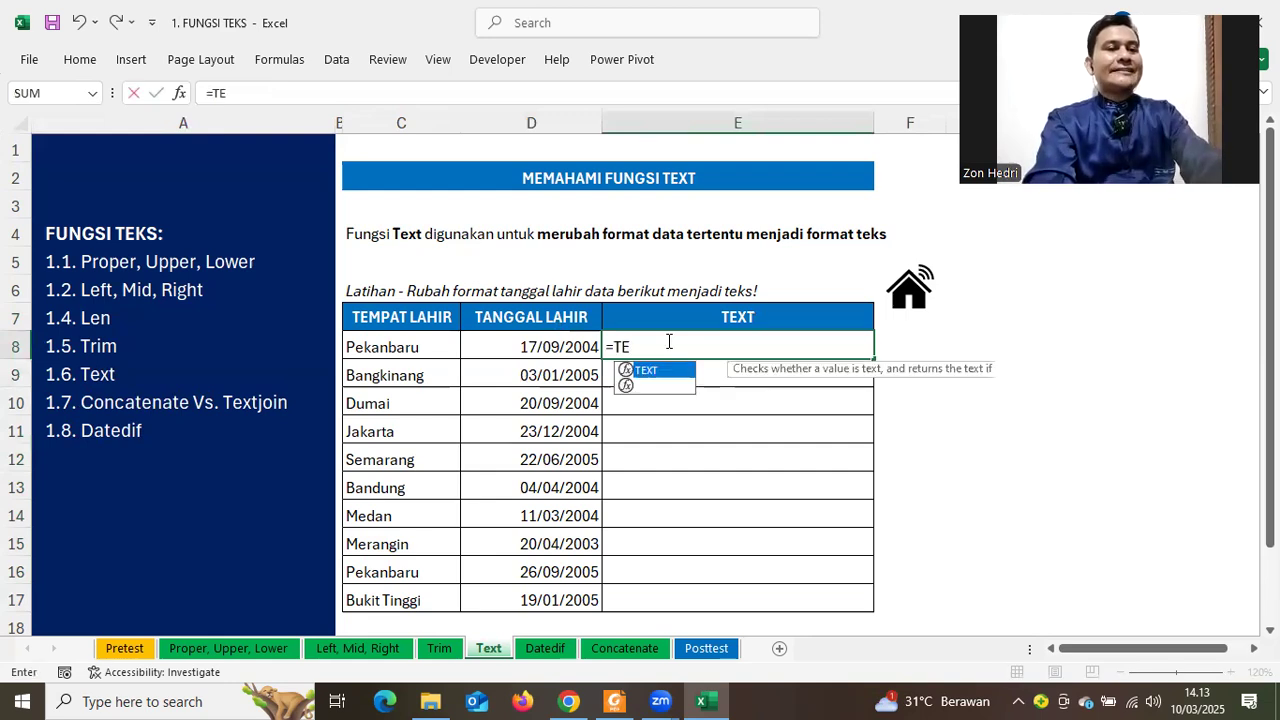
key("Tab")
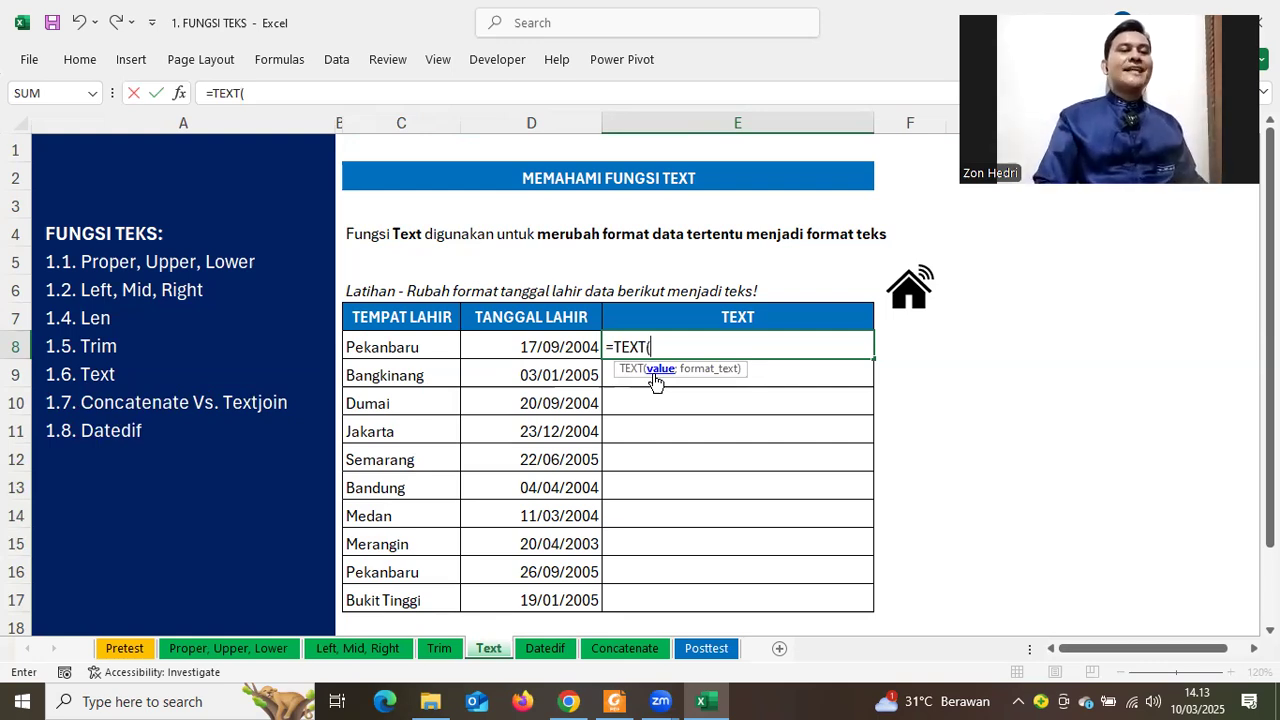
left_click(467, 344)
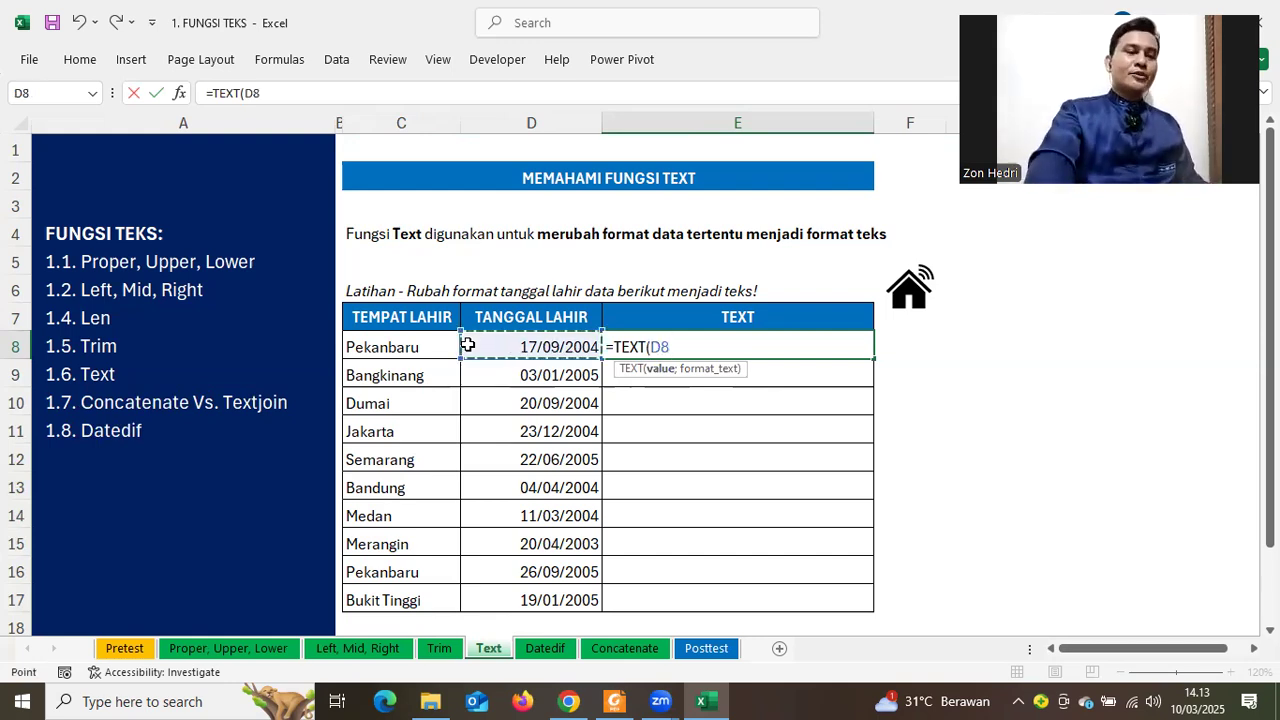
type(";")
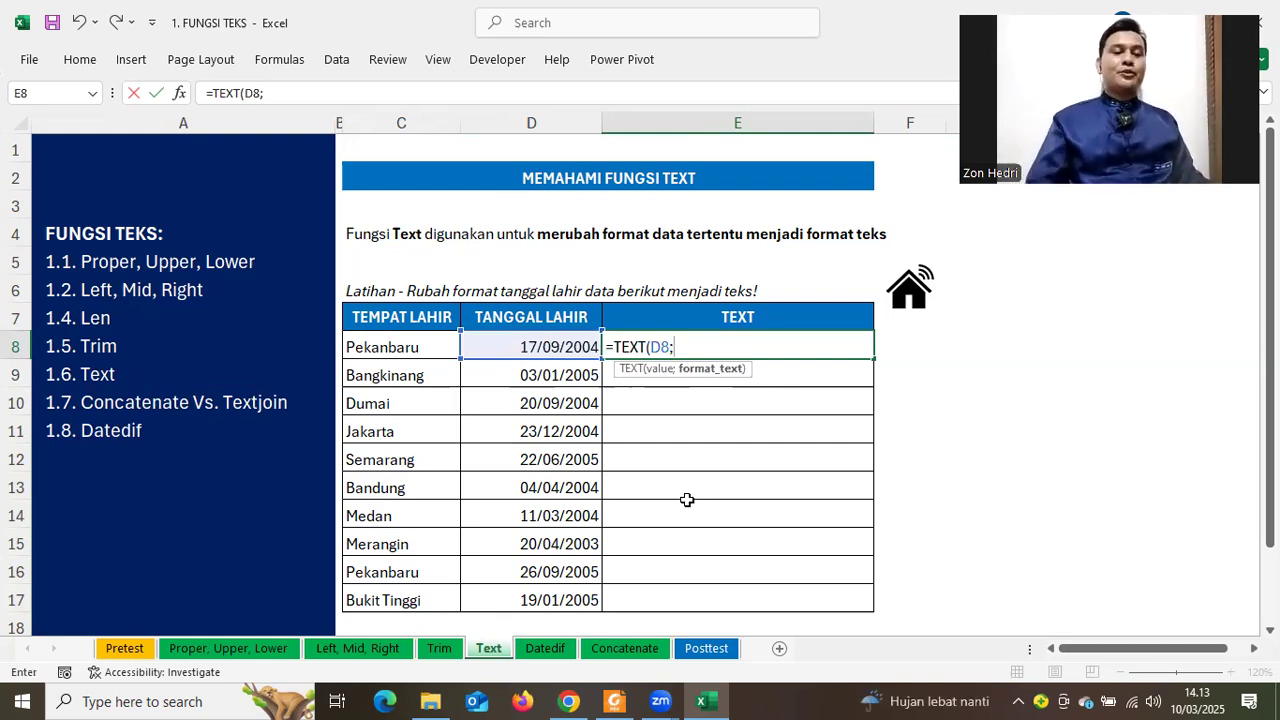
type("\"d")
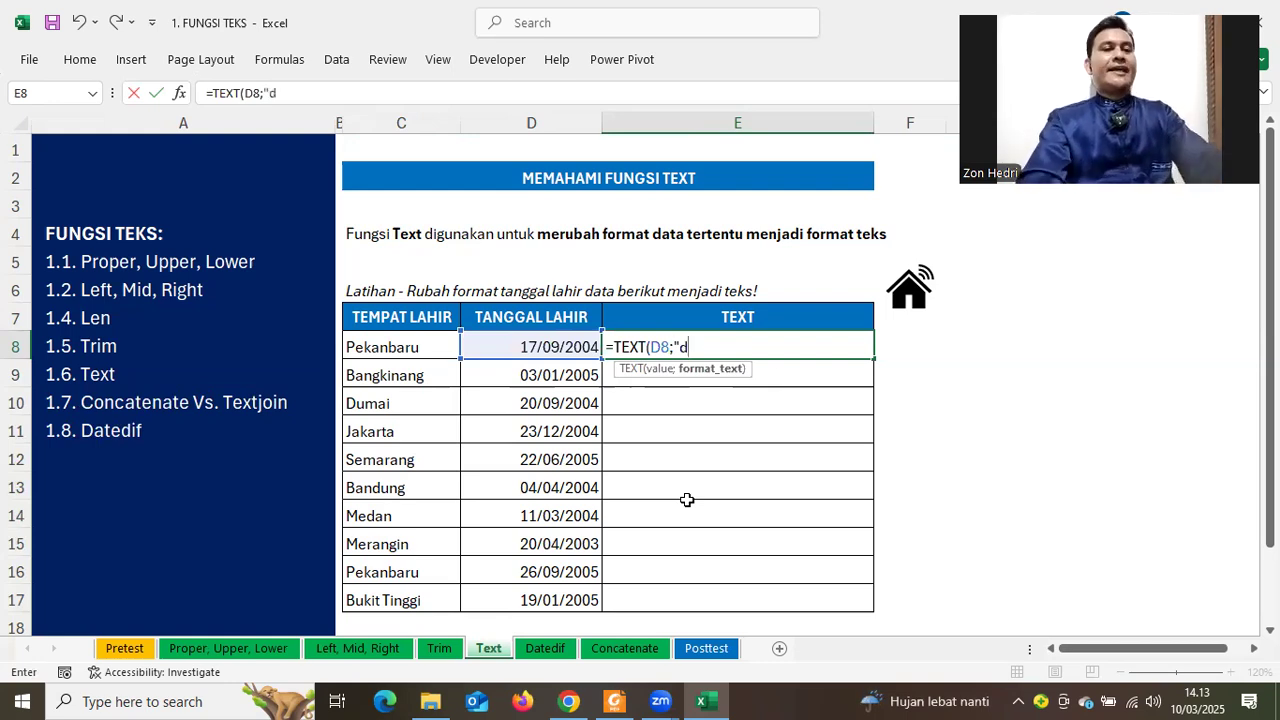
key("BackSpace")
type("D")
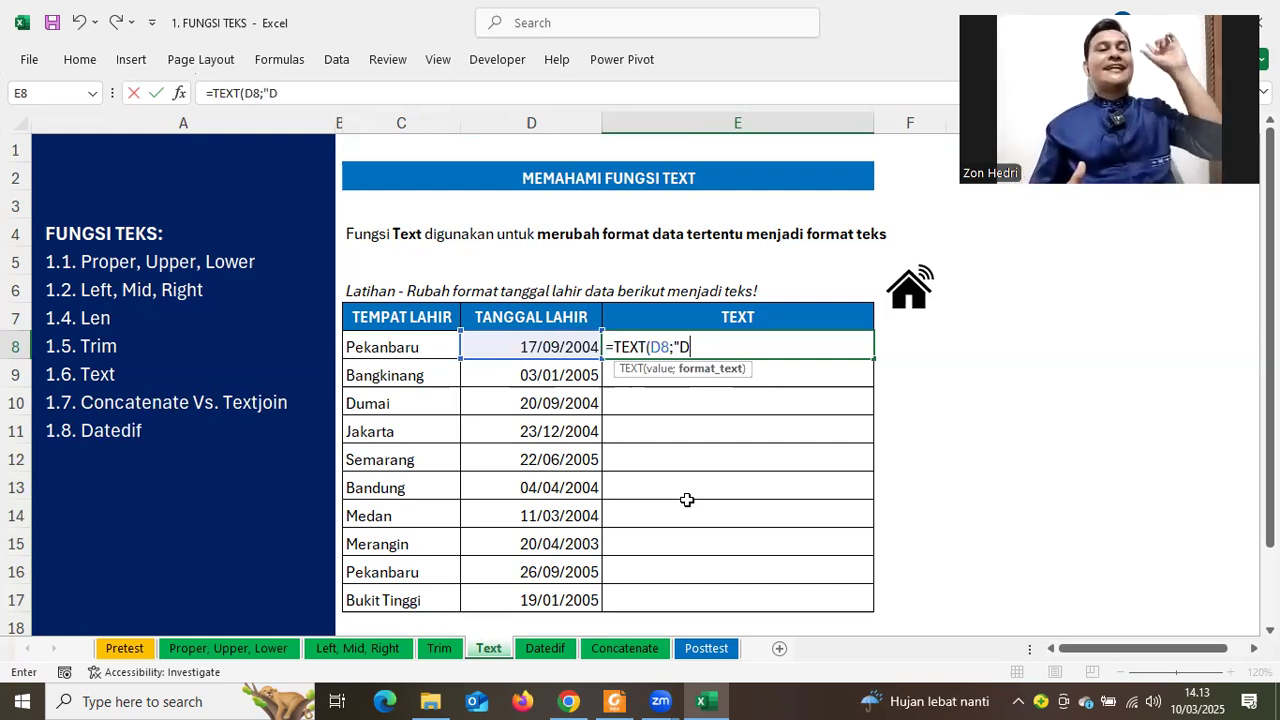
type("\"")
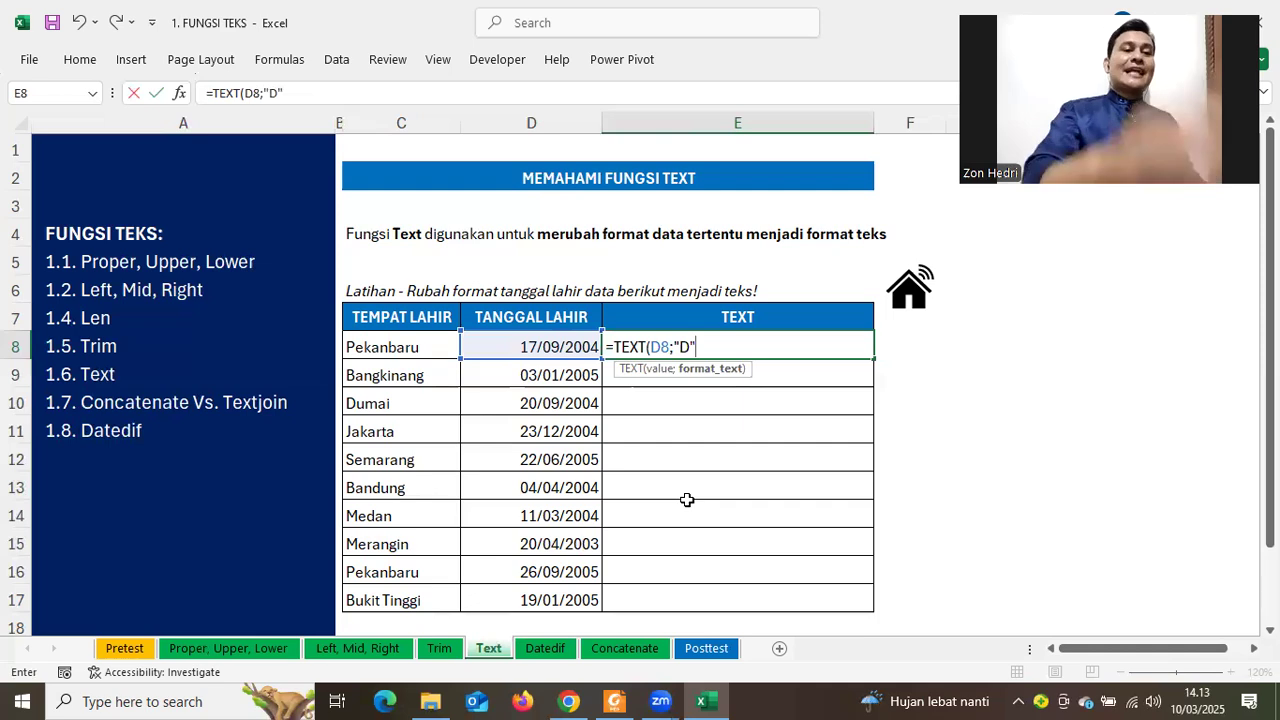
key("Return")
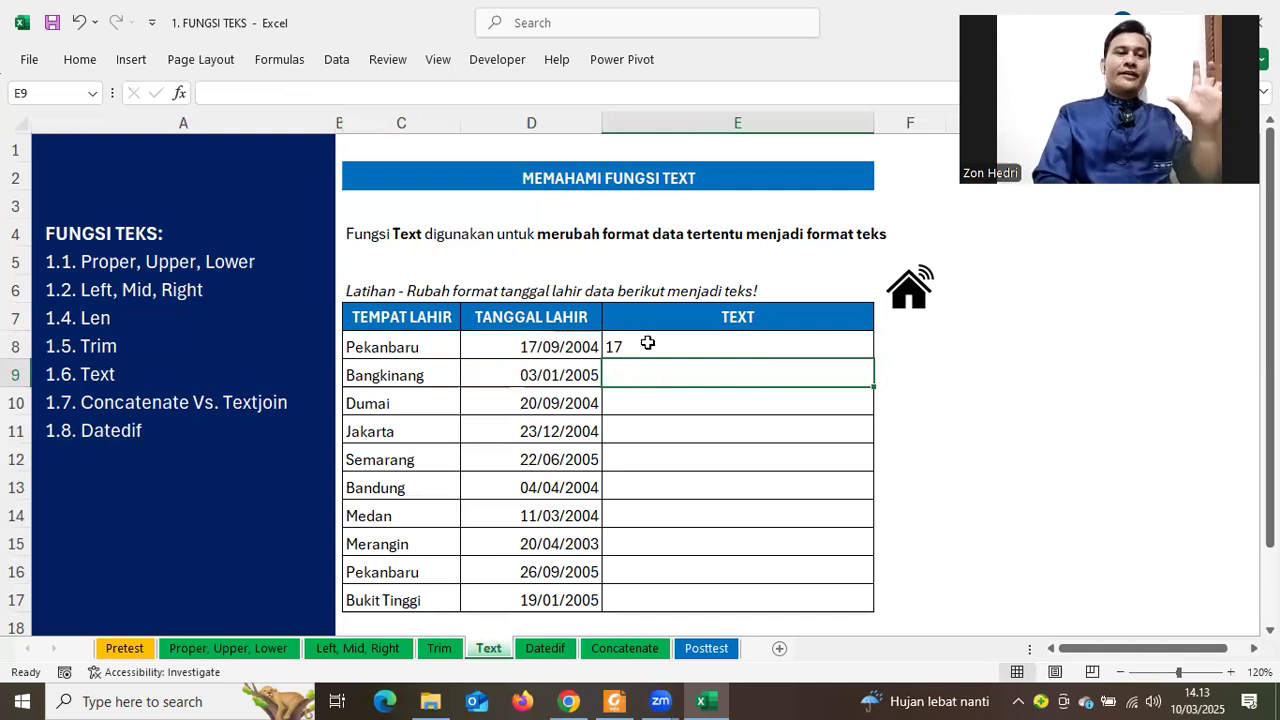
double_click(688, 346)
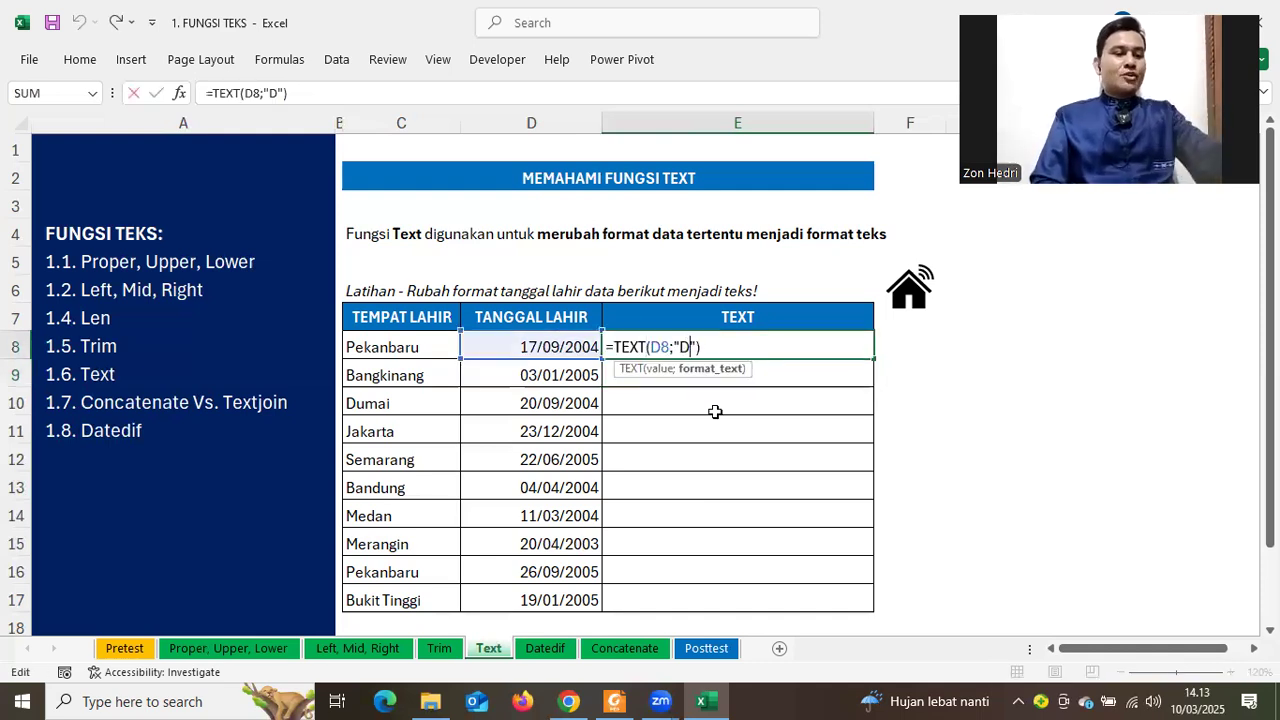
Change E8's format code to "DD", then to "DDD"
type("D")
key("Return")
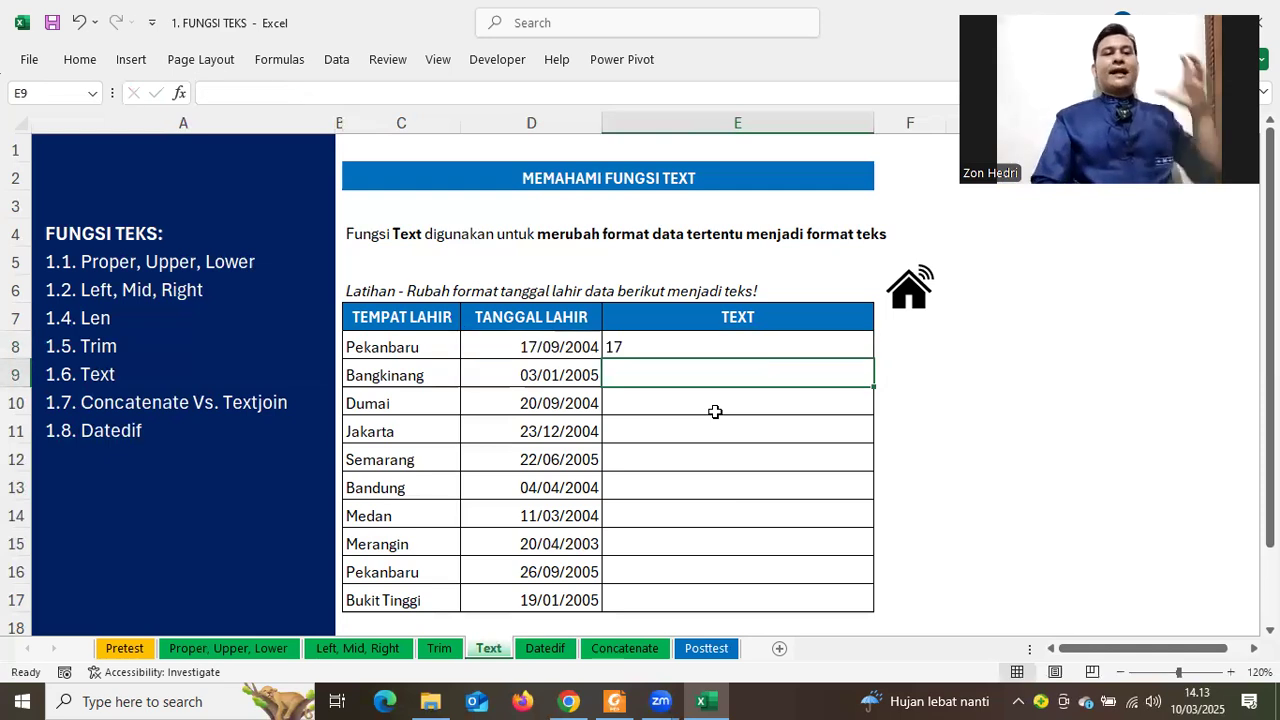
double_click(648, 337)
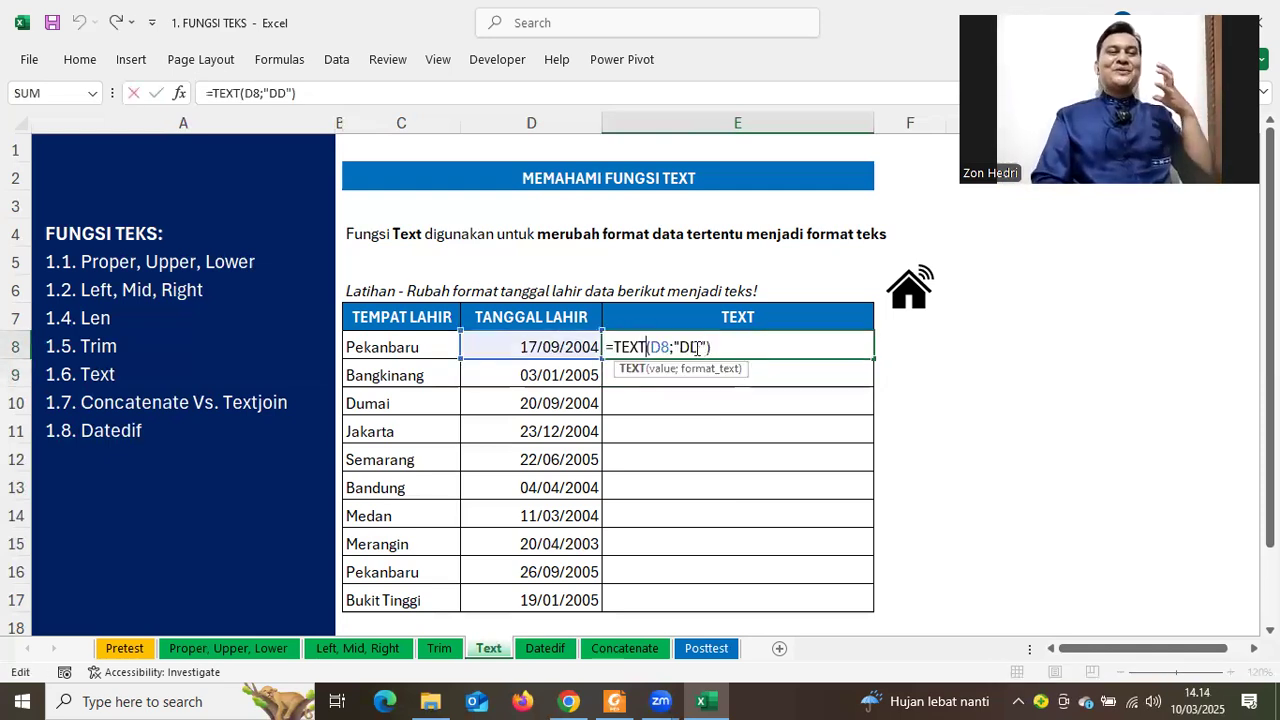
left_click(699, 347)
type("D")
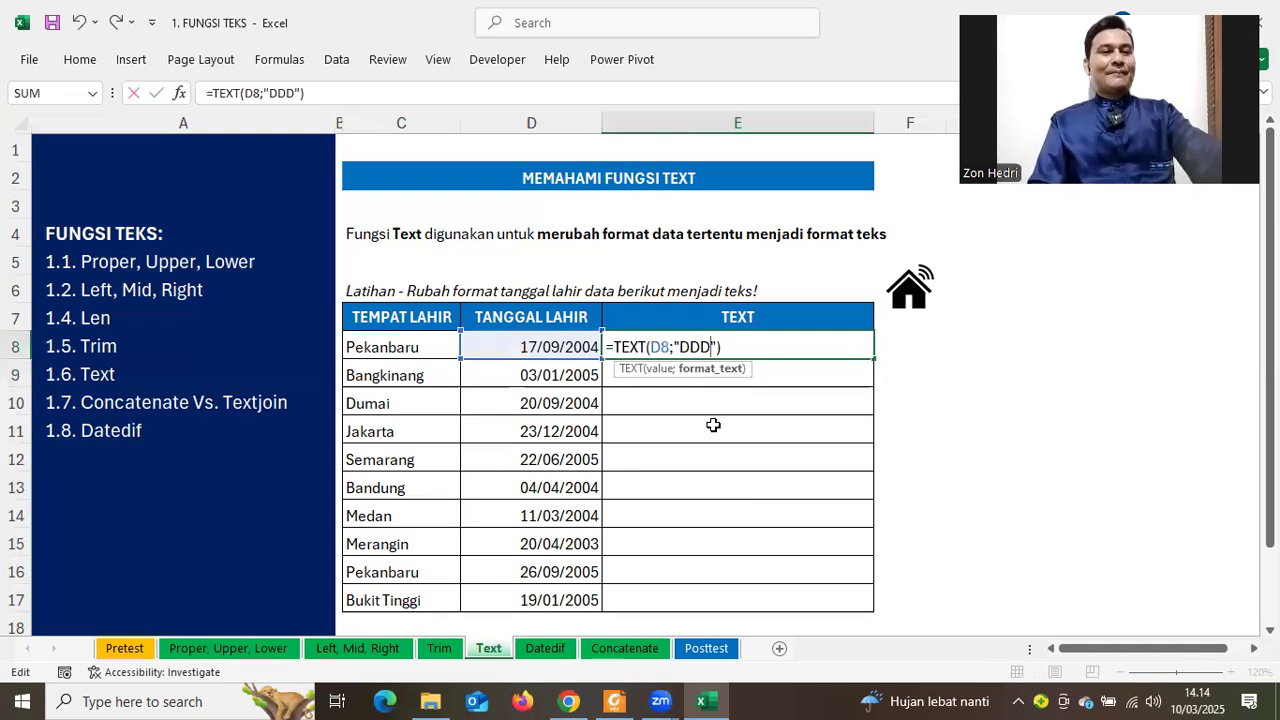
key("Return")
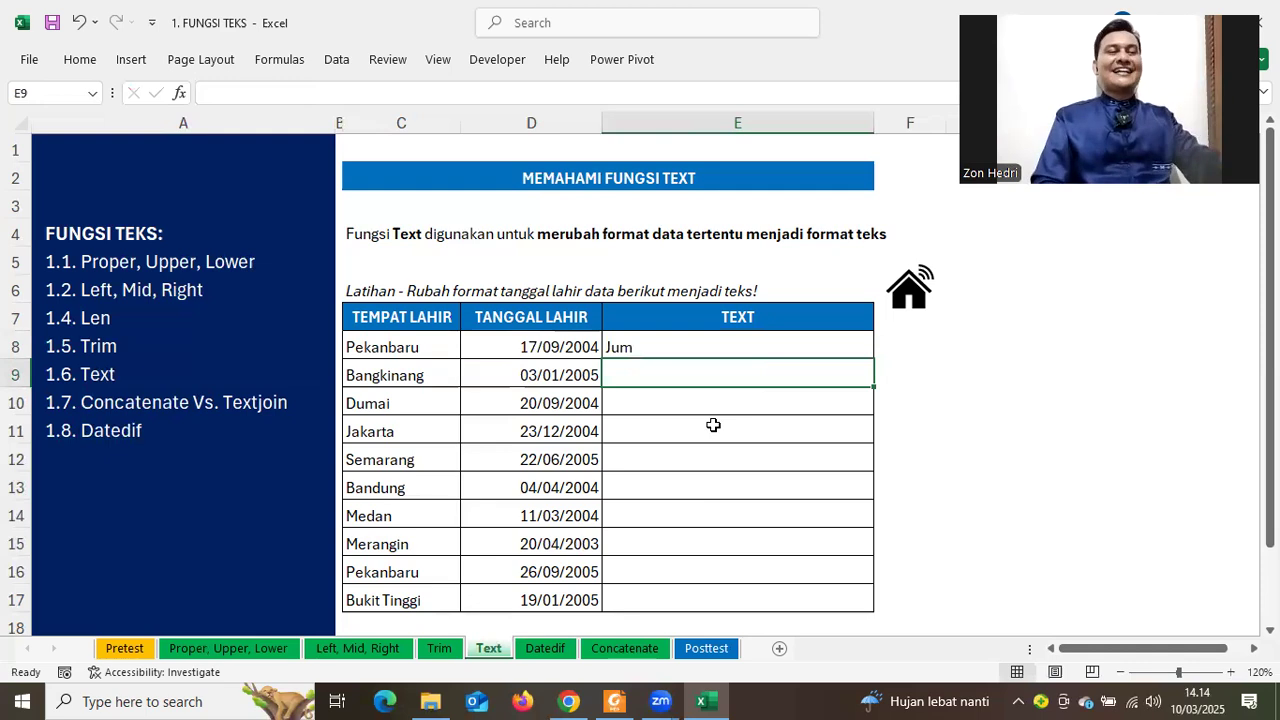
Extend the format to "DDDD" so E8 shows the weekday name Jumat
left_click(526, 350)
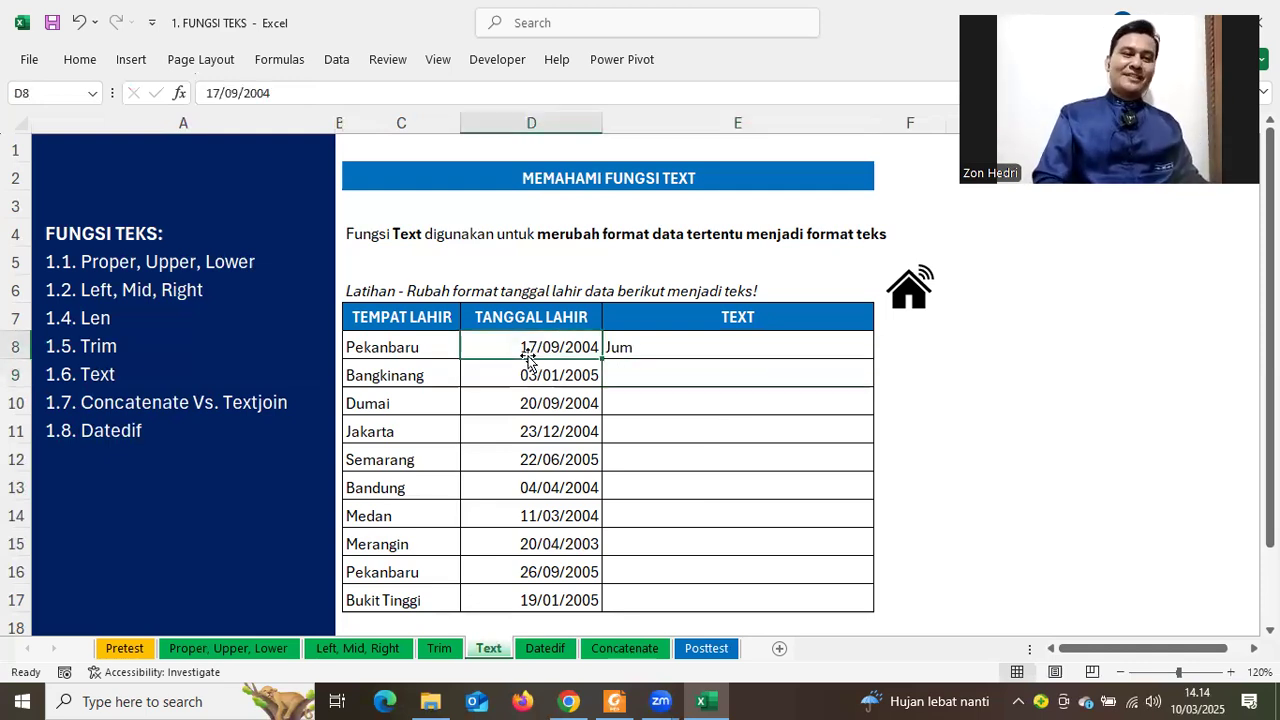
left_click(651, 349)
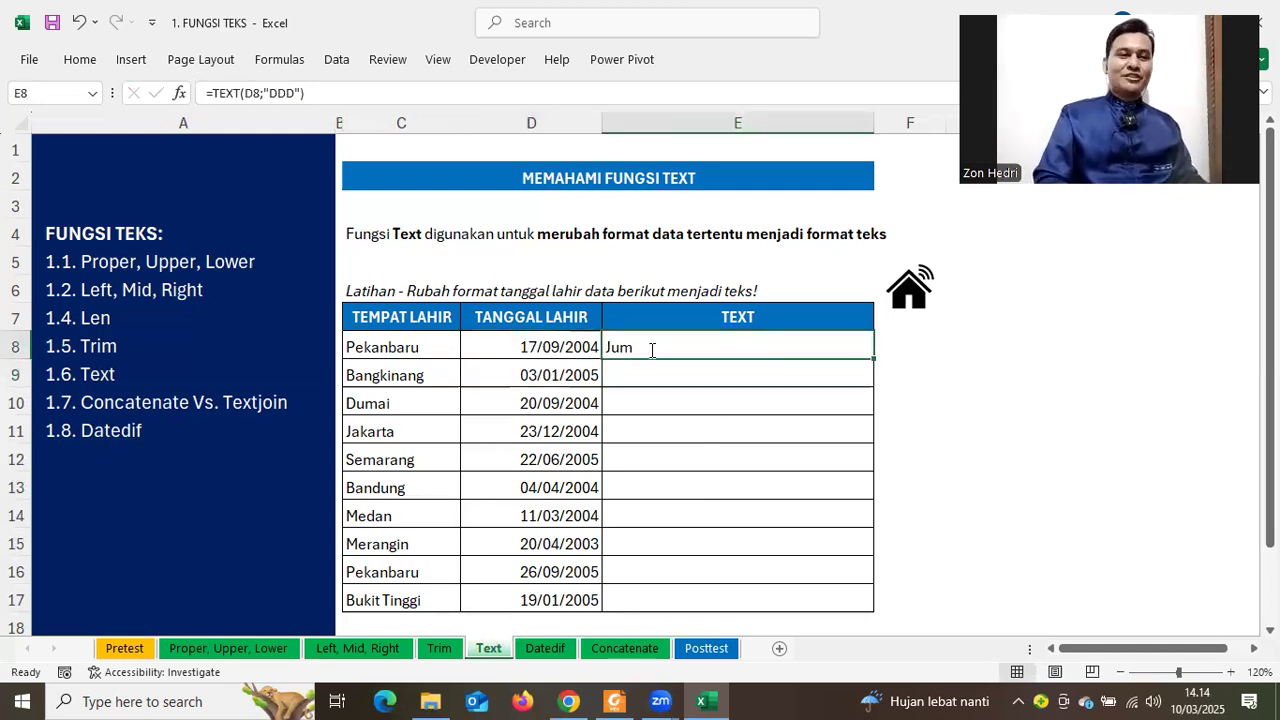
double_click(651, 349)
key("Right")
key("Right")
key("Right")
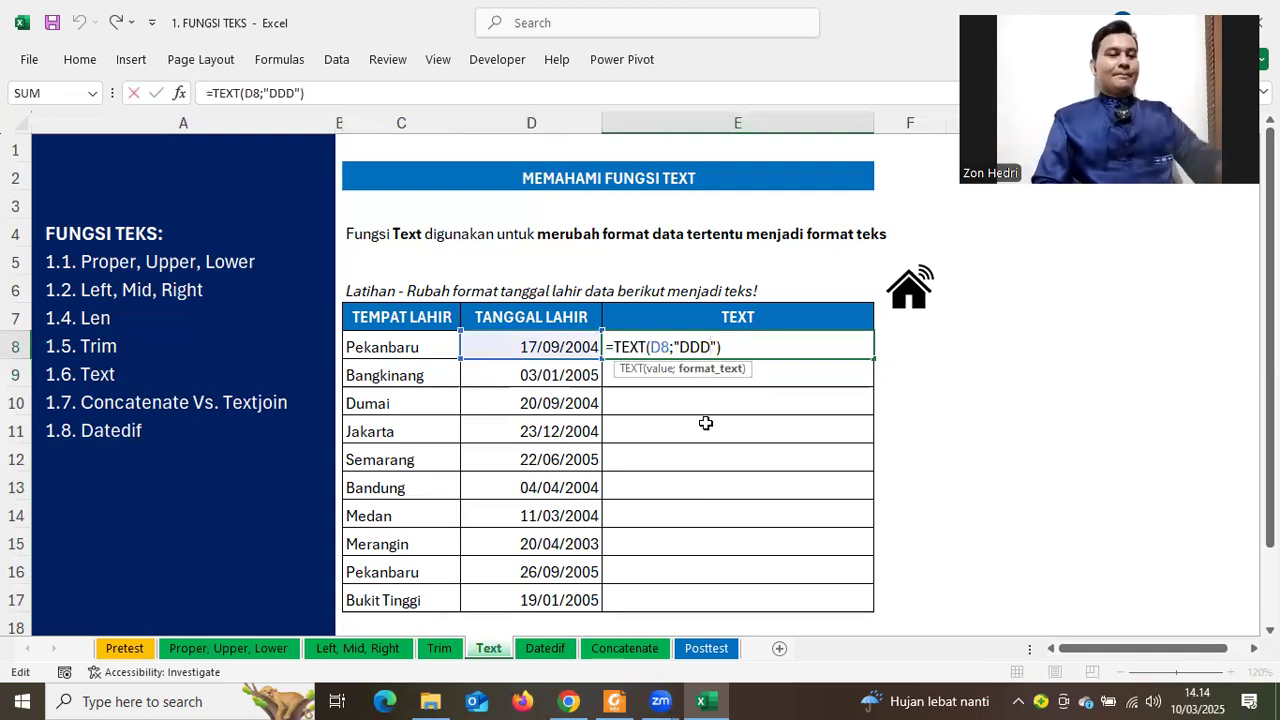
type("D")
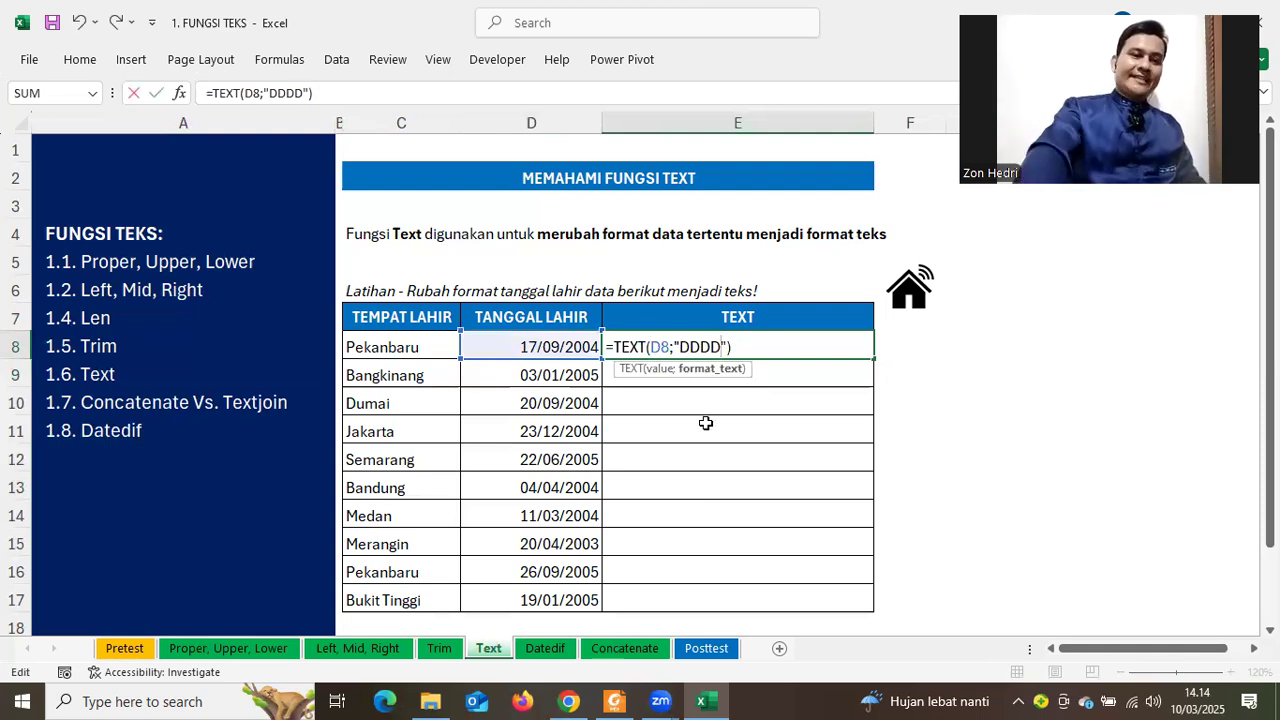
key("Return")
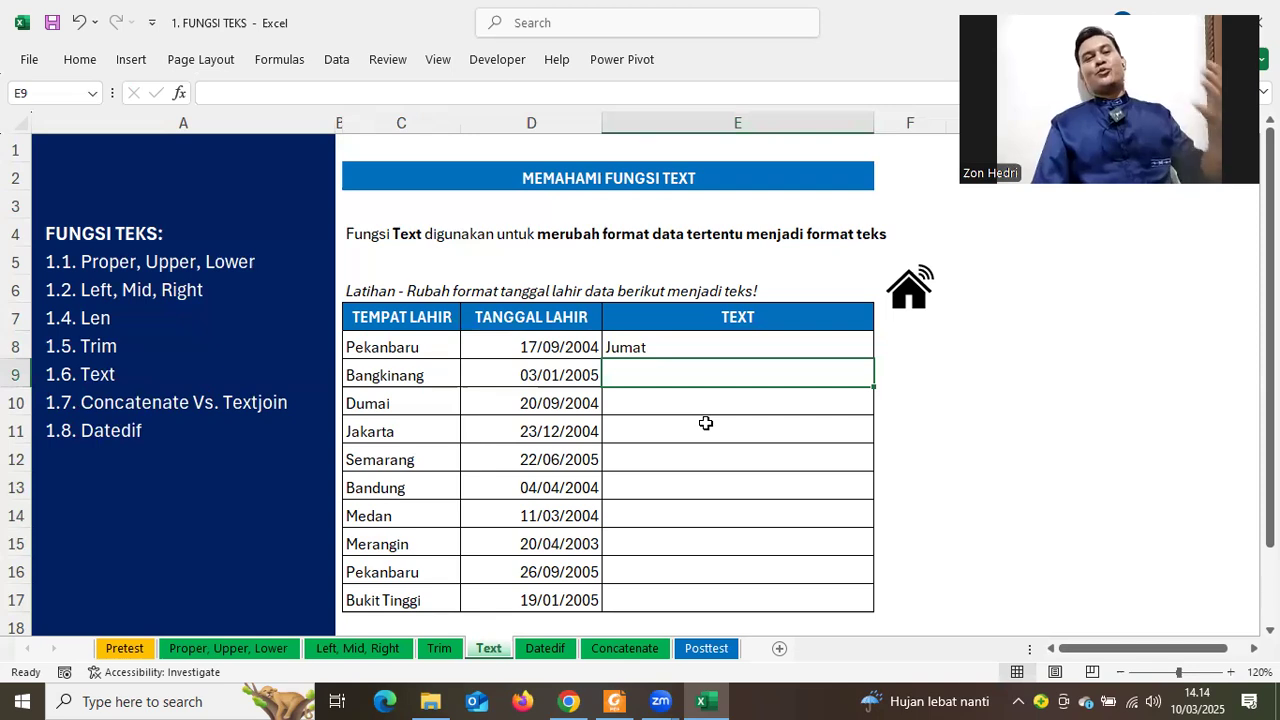
Replace the format with "M" so E8 shows the month 9
double_click(648, 340)
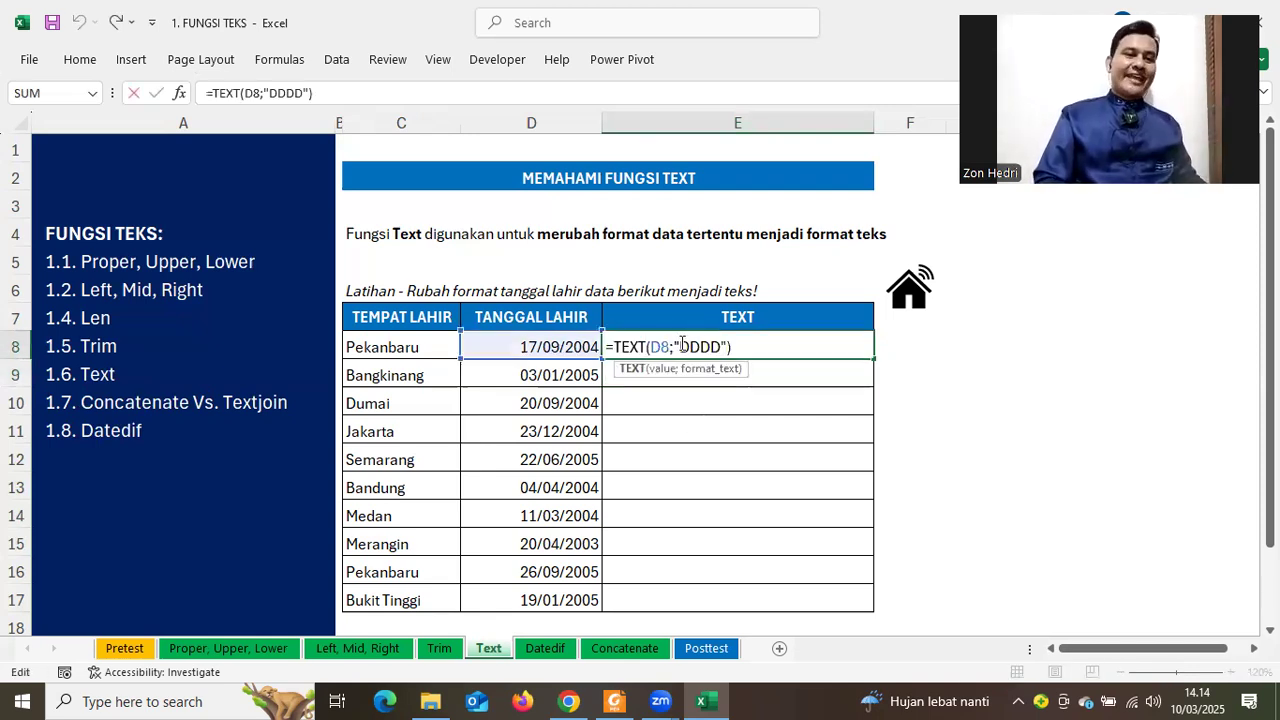
double_click(720, 343)
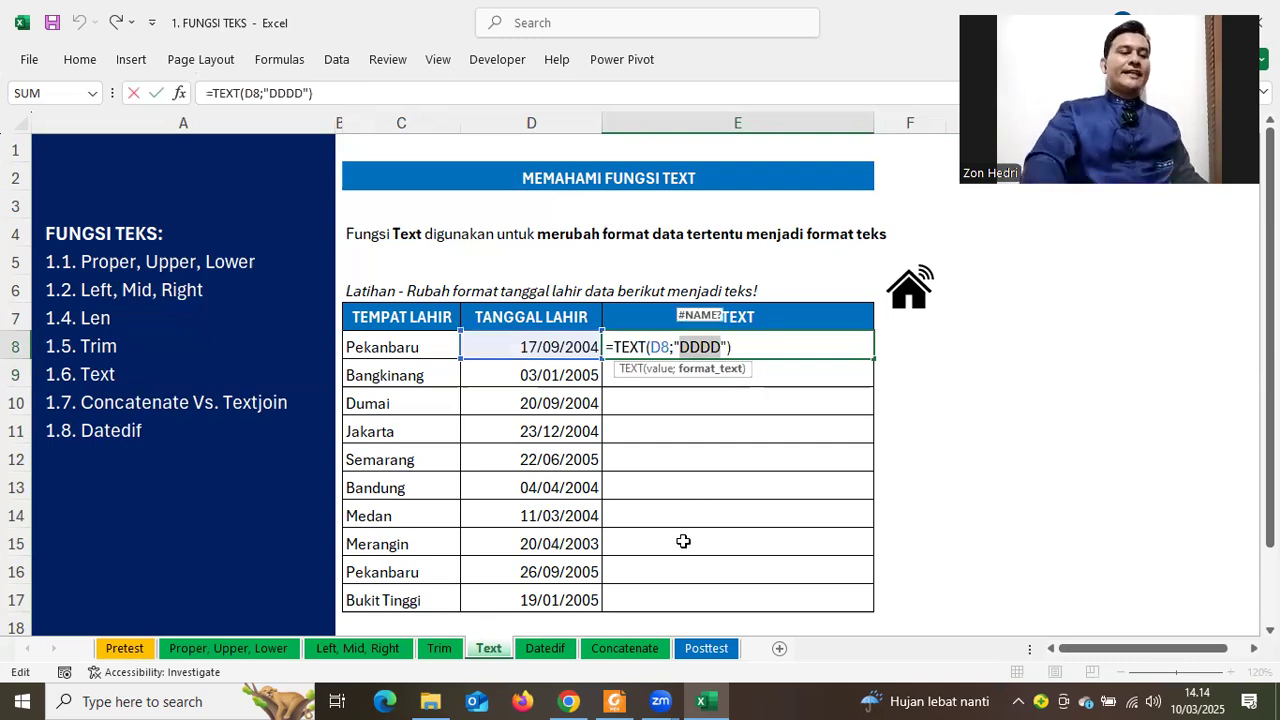
type("M")
key("Return")
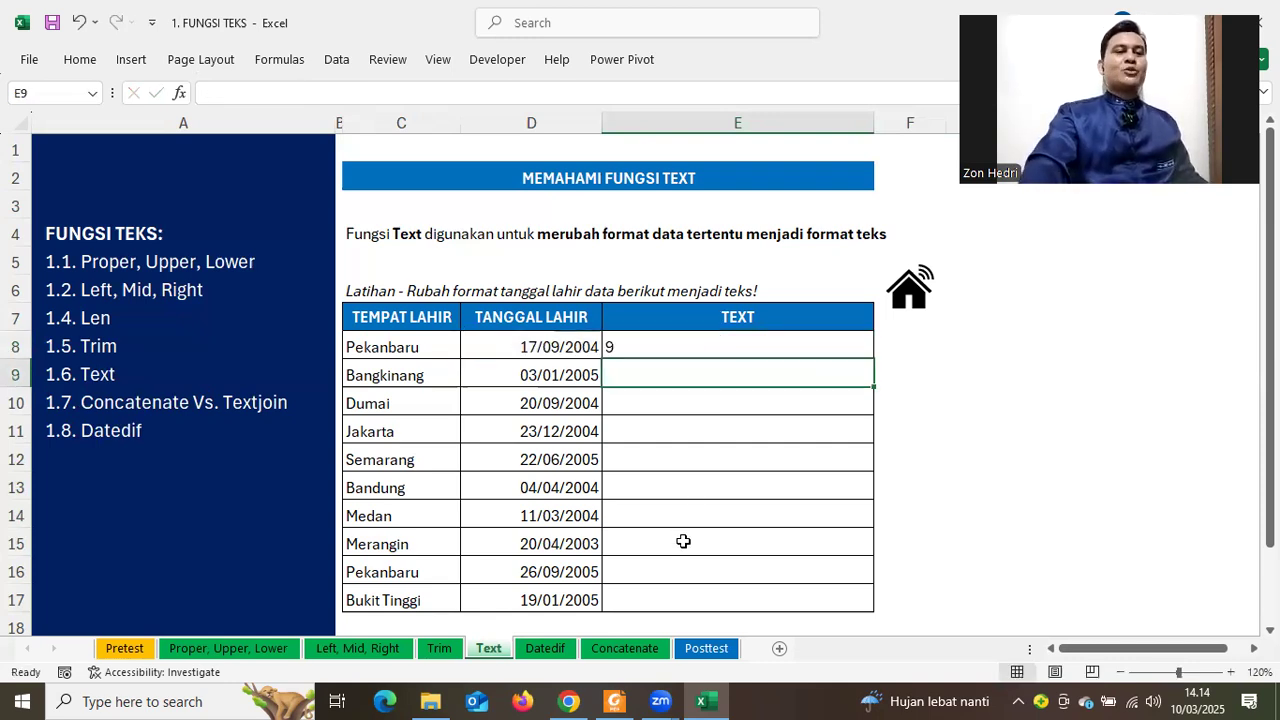
Step E8's format code through "MM", "MMM" and "MMMM"
left_click(662, 346)
double_click(692, 346)
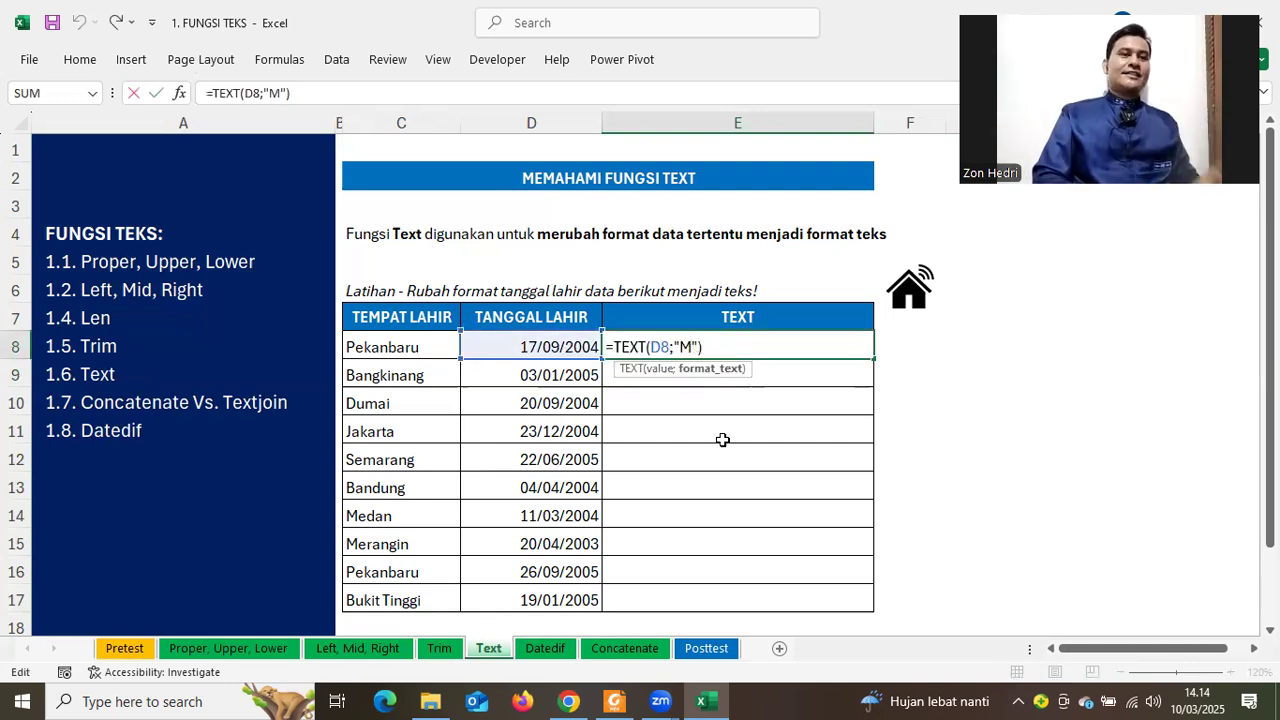
type("M")
key("ctrl+Return")
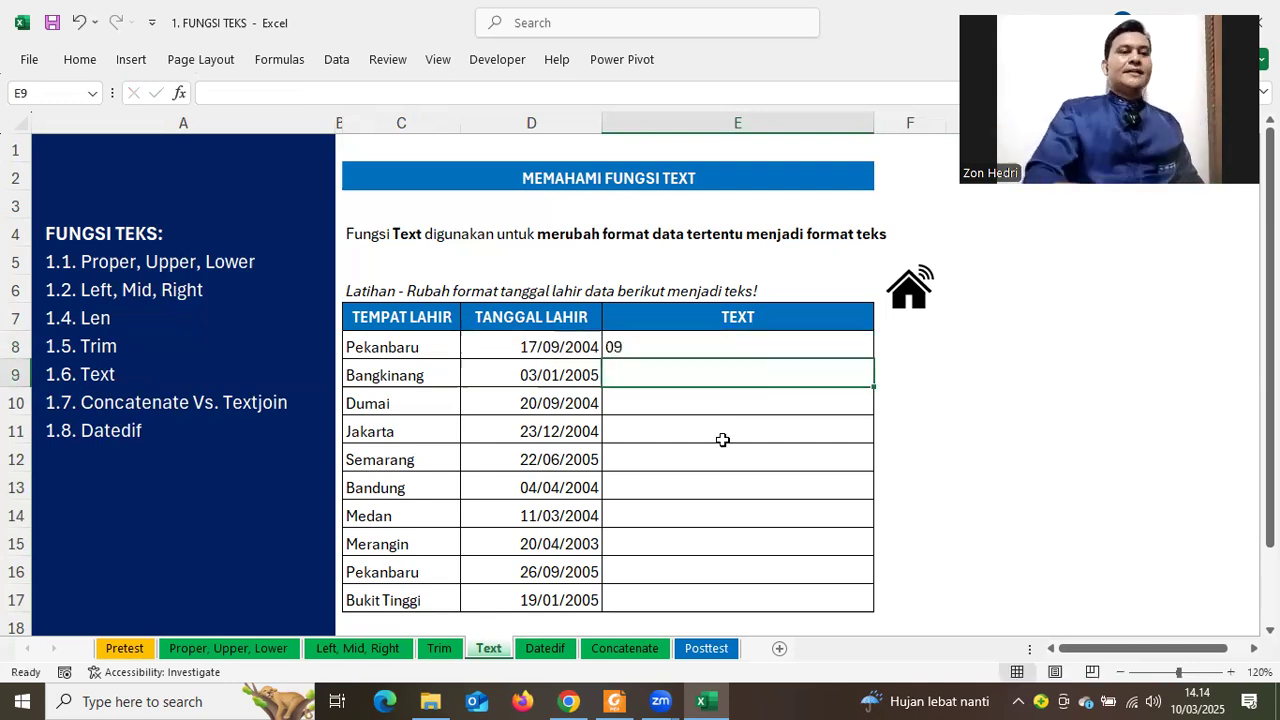
double_click(690, 347)
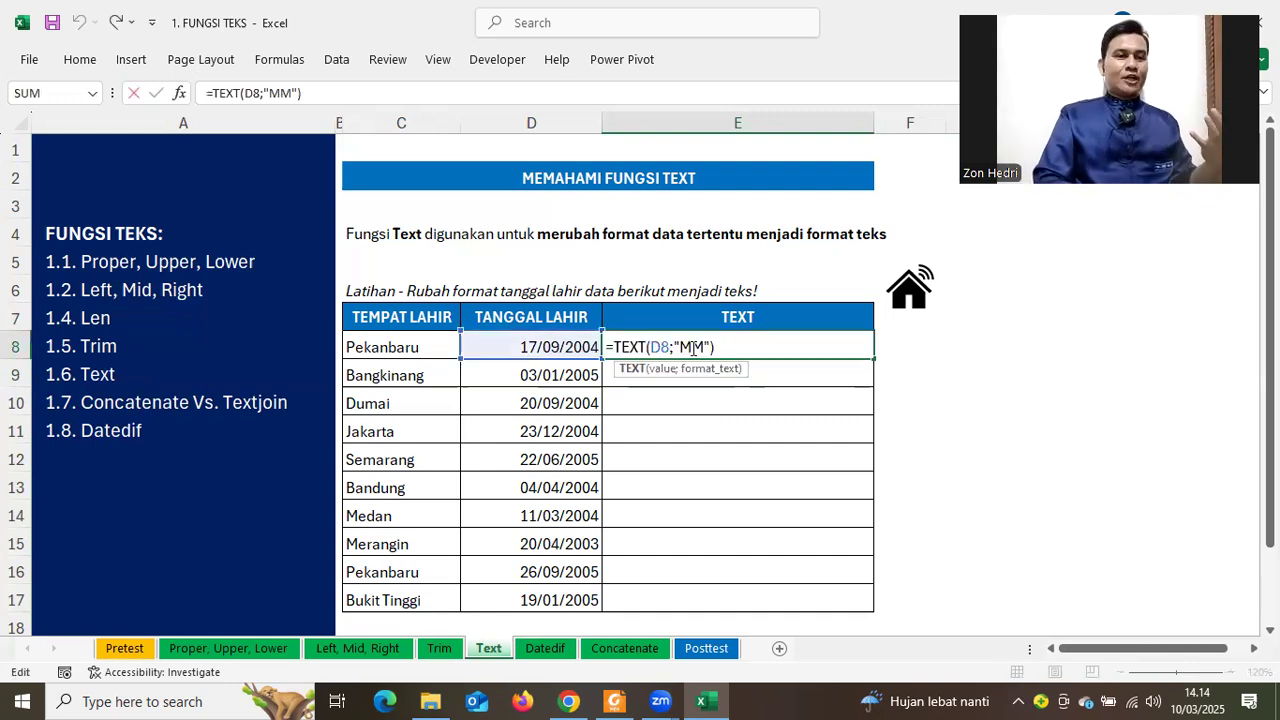
type("M")
key("Return")
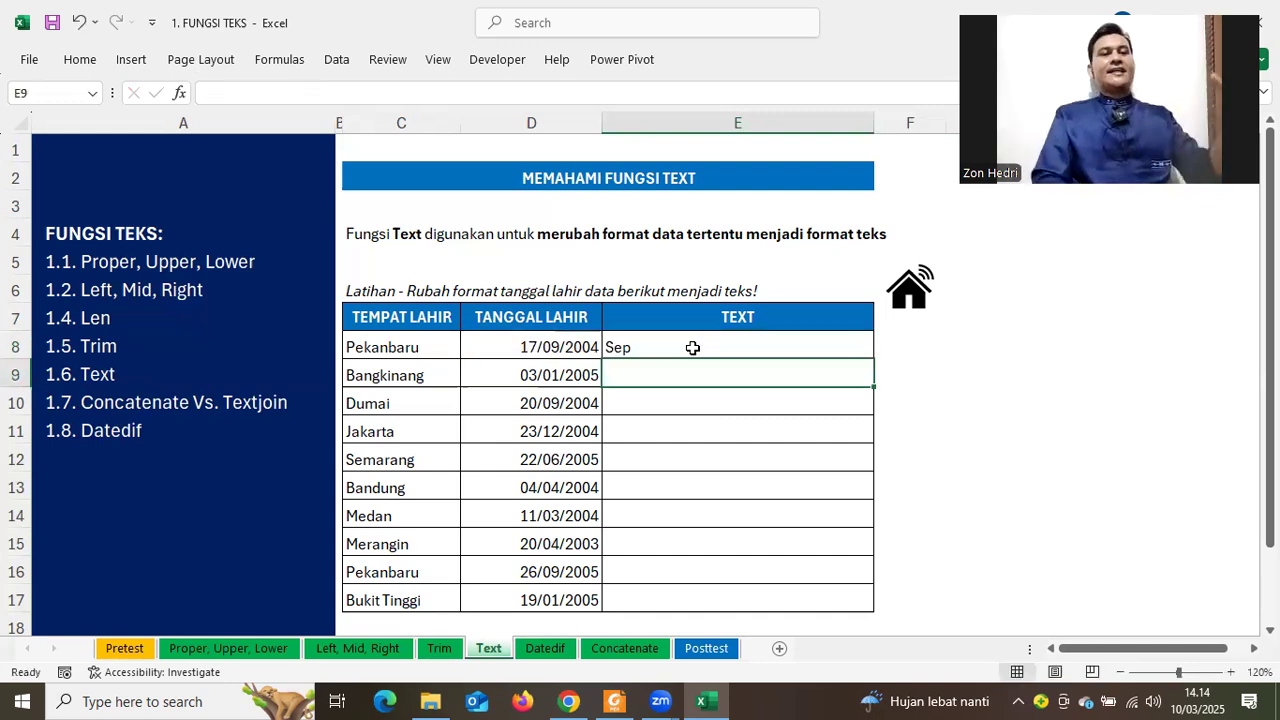
double_click(692, 347)
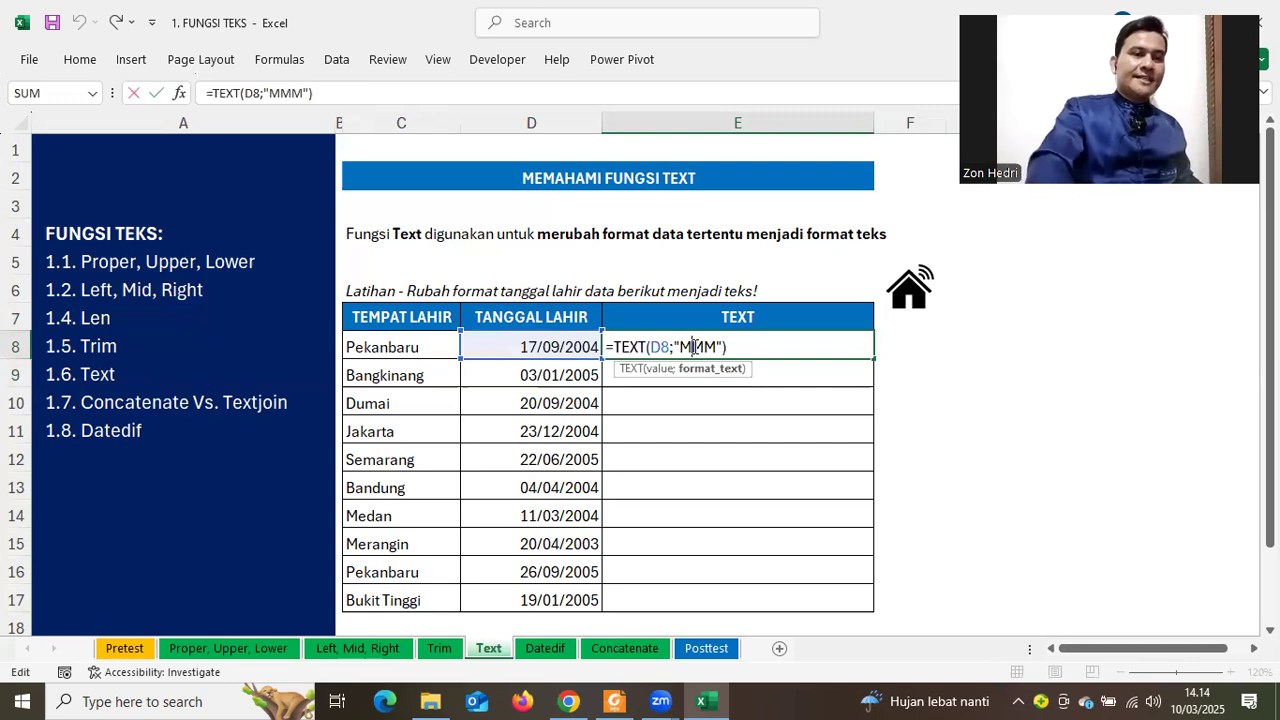
type("M")
key("Return")
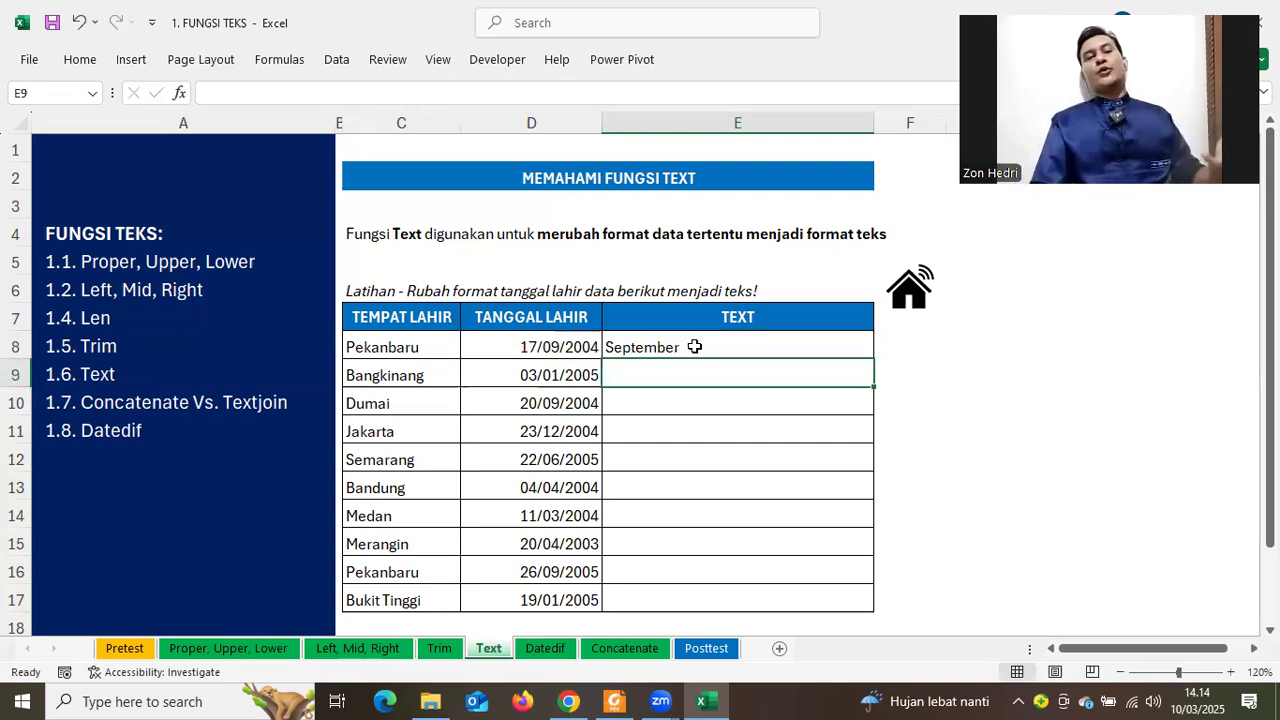
Switch the format to year codes, ending with "YYY" so E8 shows 2004
left_click(694, 346)
double_click(695, 346)
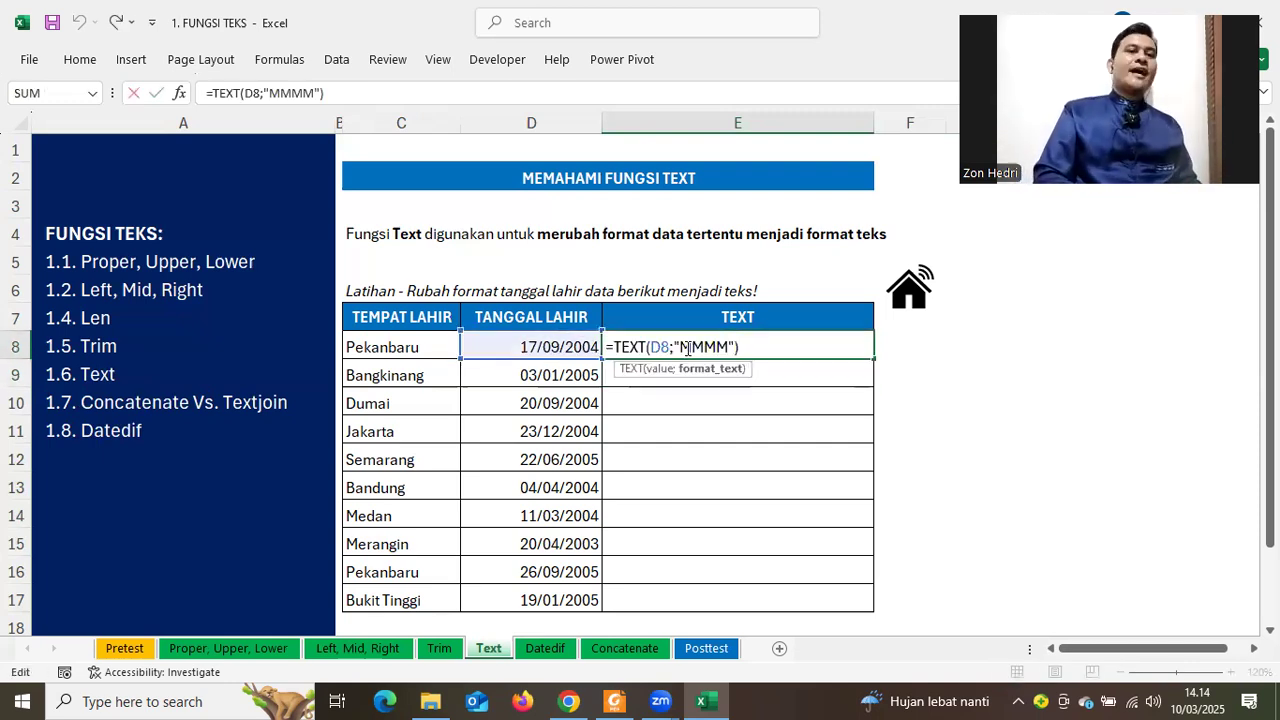
left_click_drag(681, 346, 730, 346)
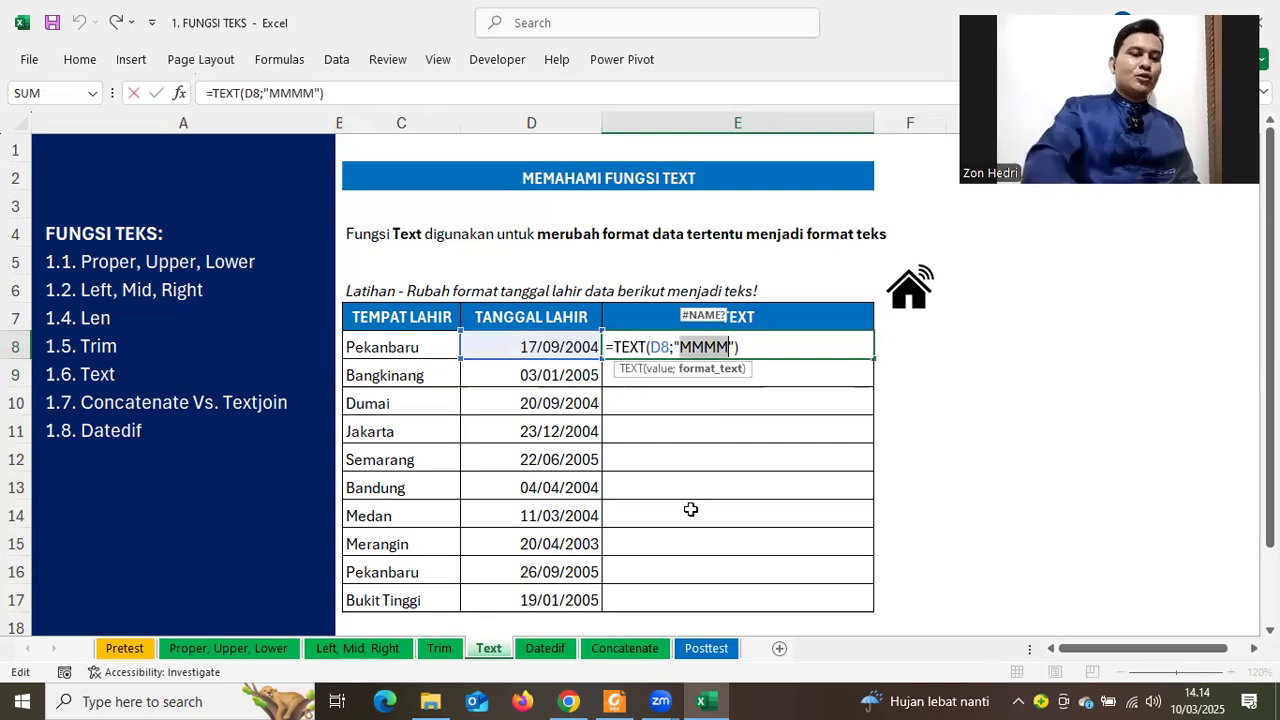
type("Y")
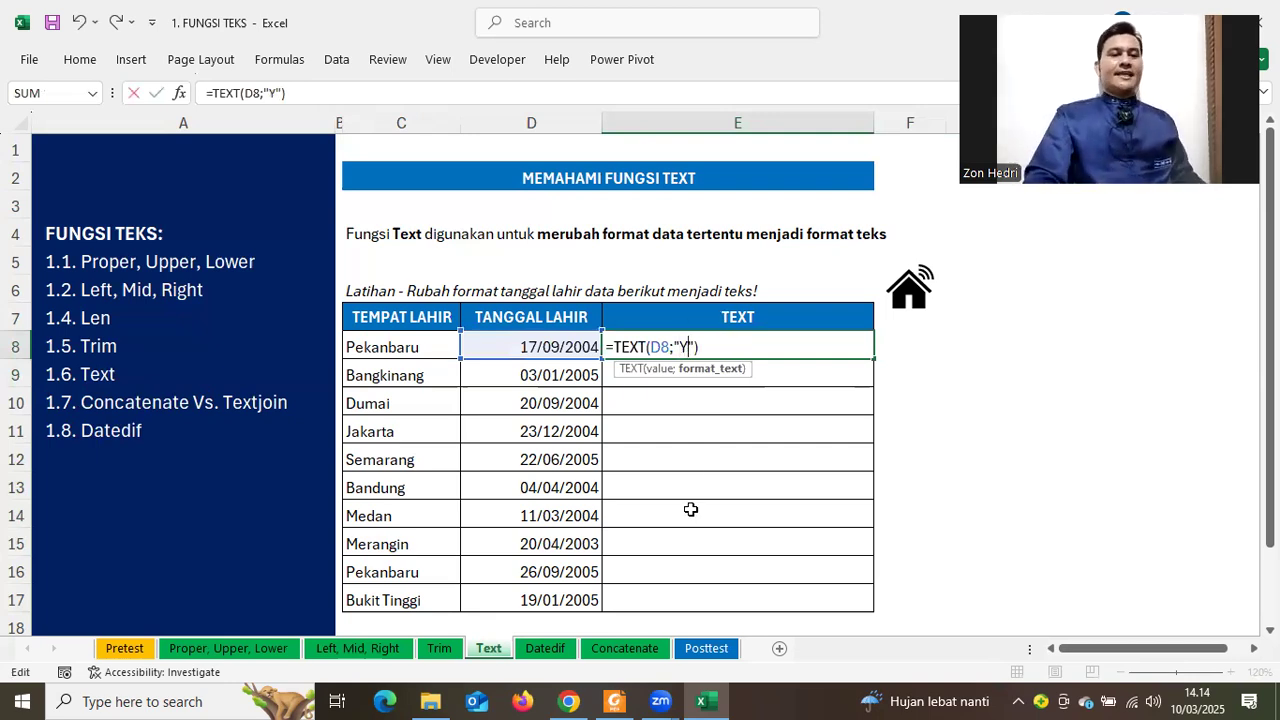
key("Return")
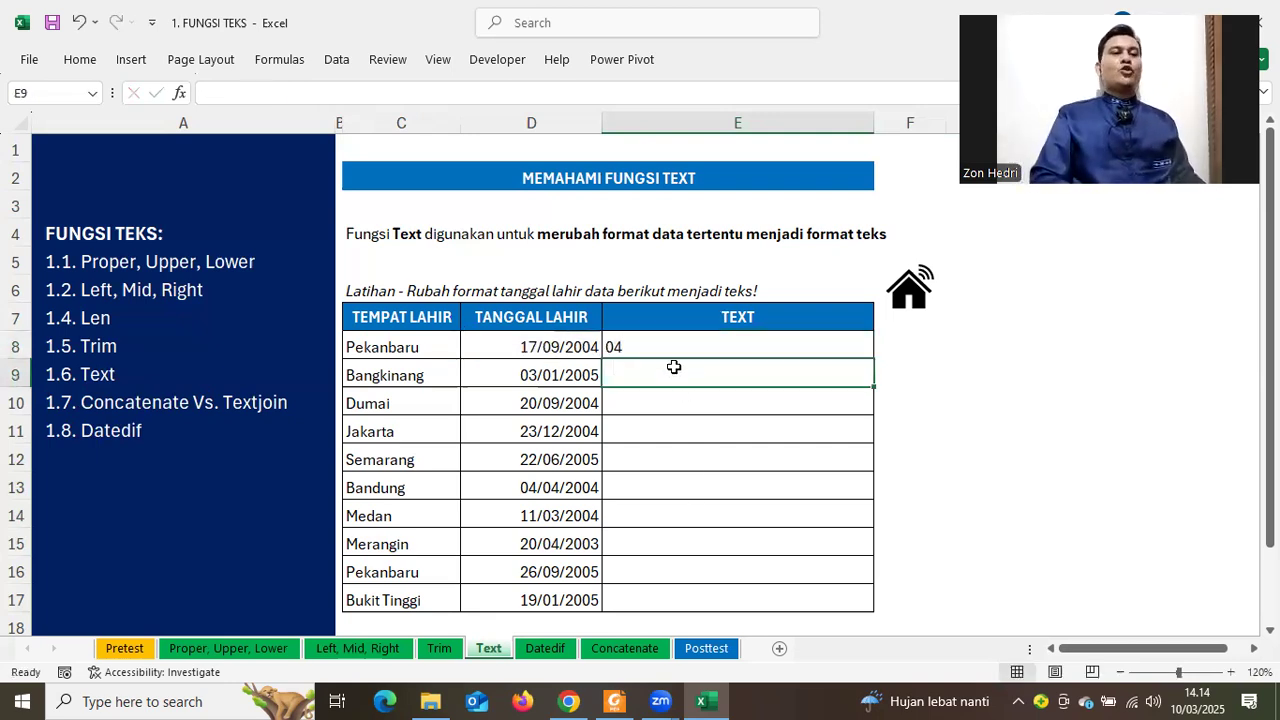
double_click(666, 352)
left_click(694, 348)
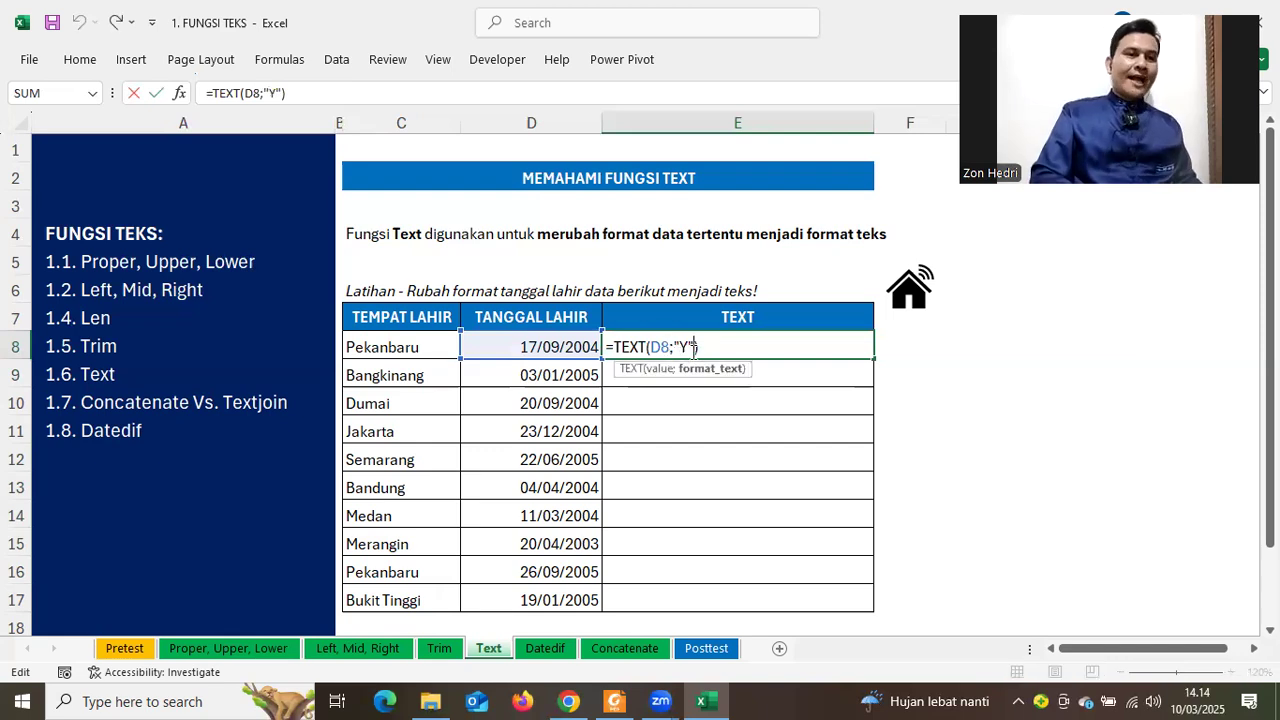
type("YY")
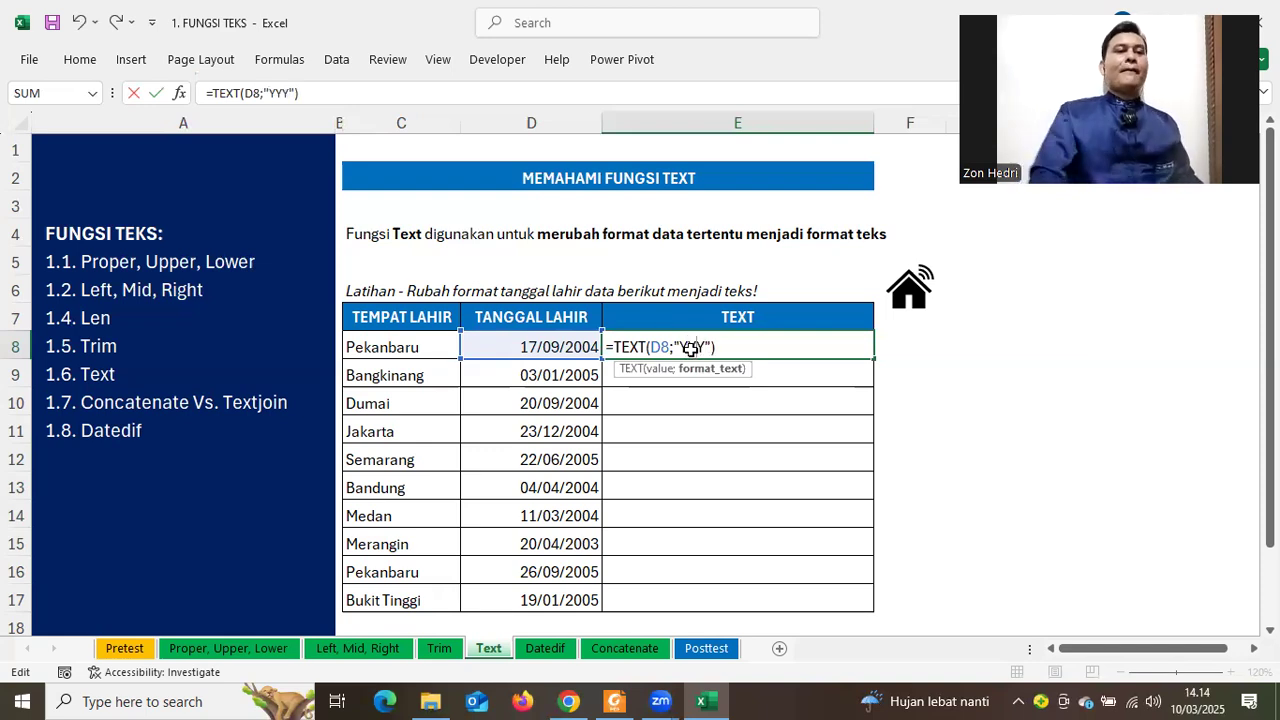
key("Return")
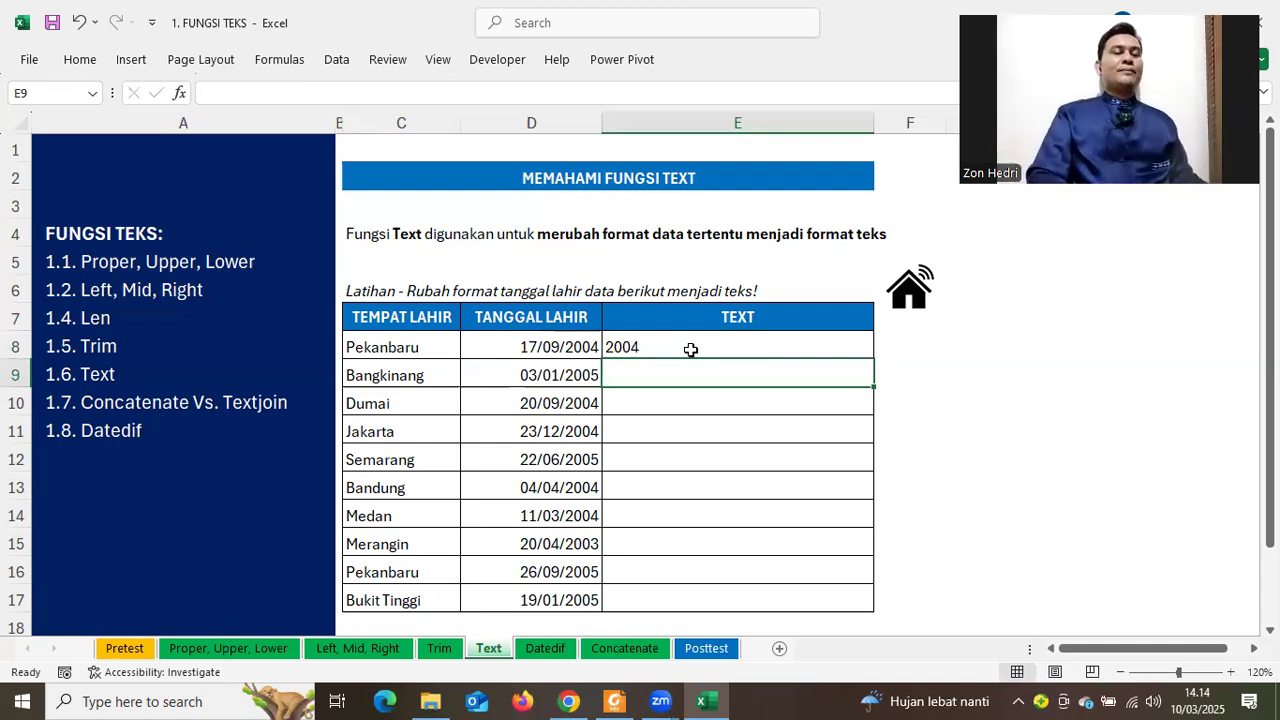
left_click(679, 344)
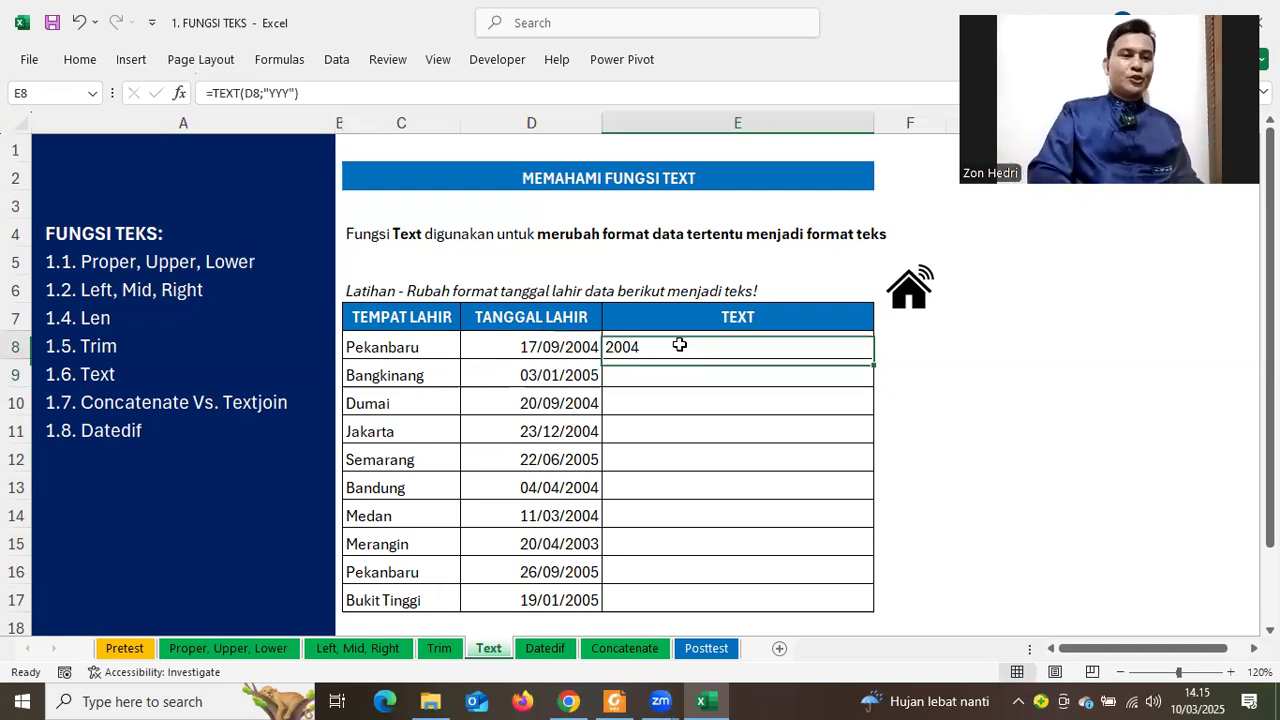
Set E8's format to "DDDD, MMMM YYY" so it shows Jumat, September 2004
double_click(679, 344)
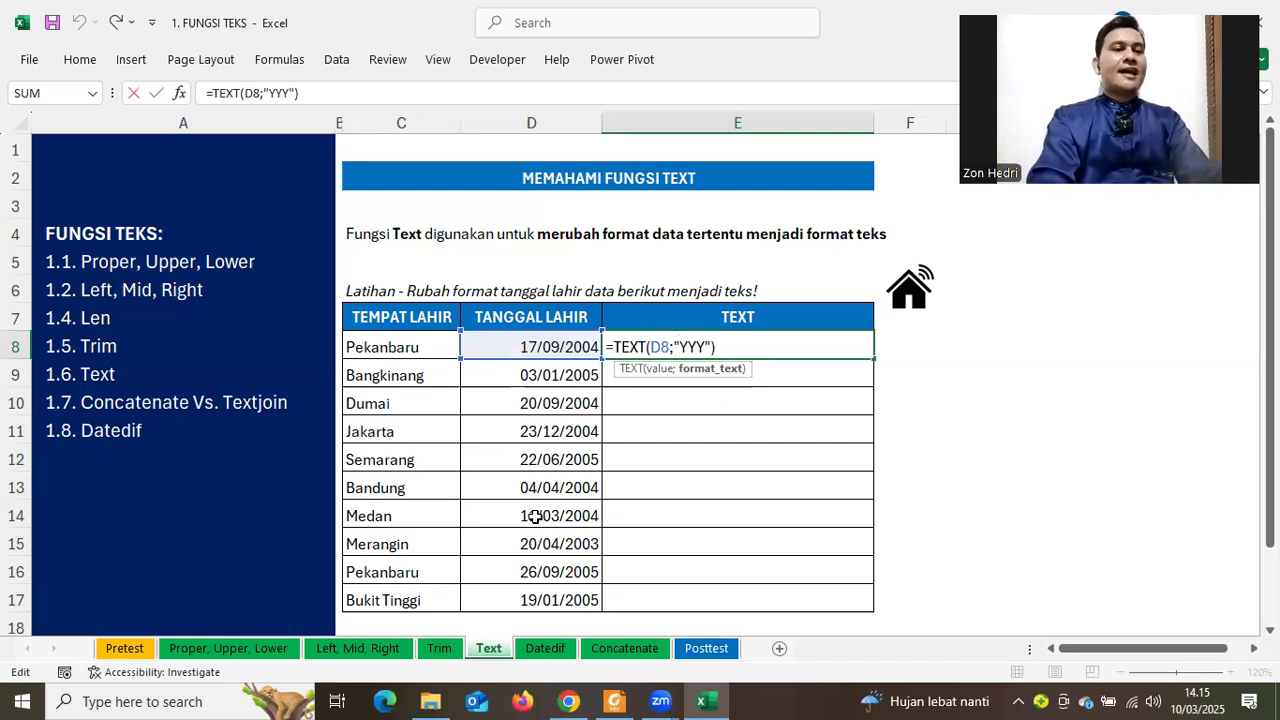
type("DDDD")
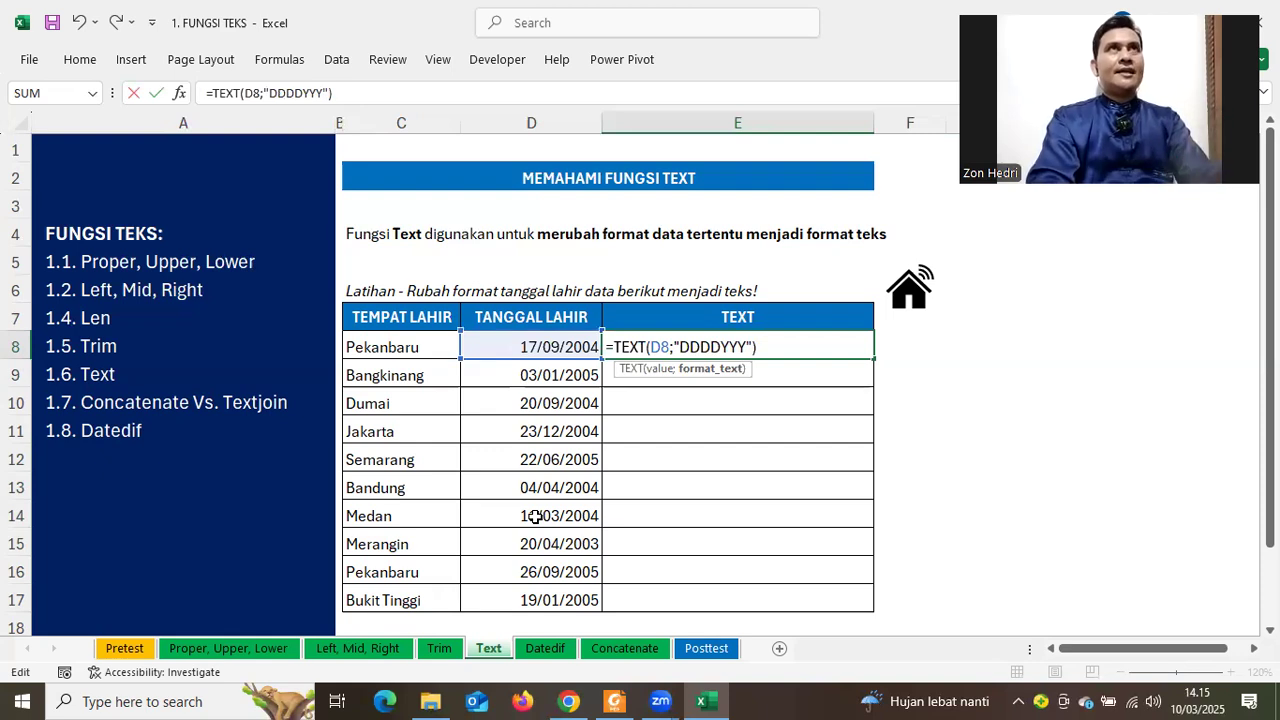
type(",")
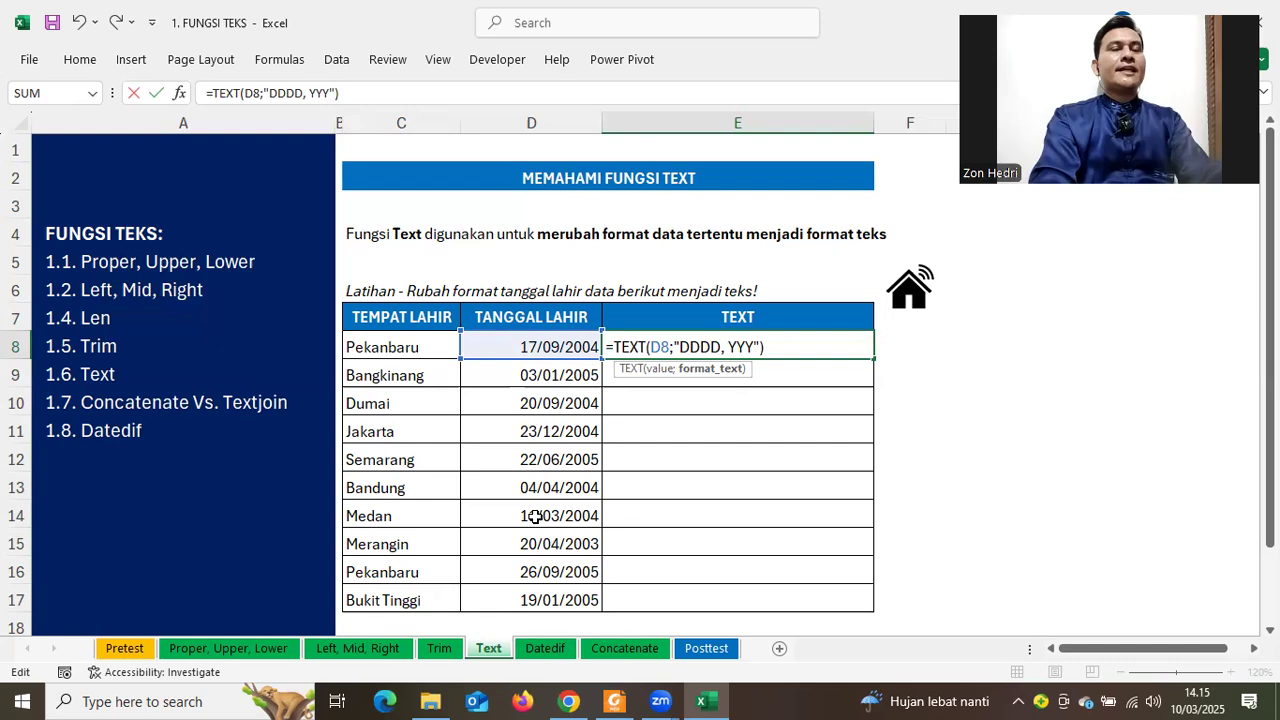
type("MMMM")
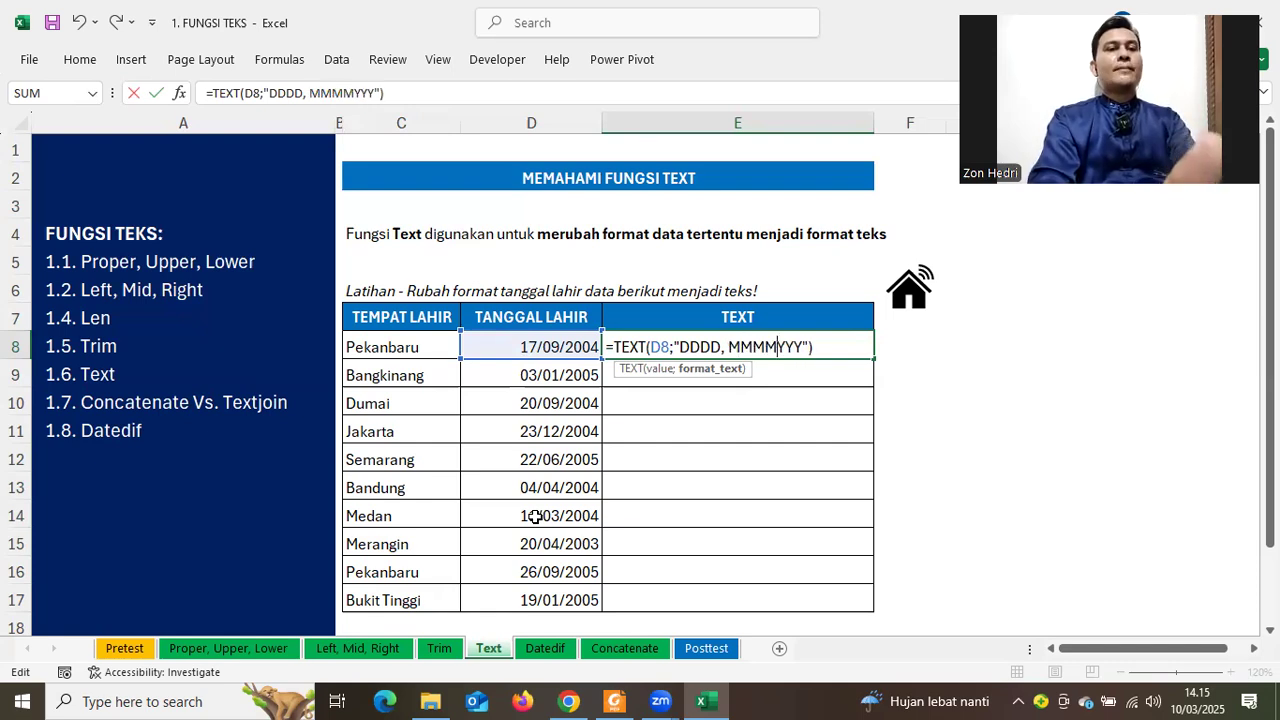
key("Return")
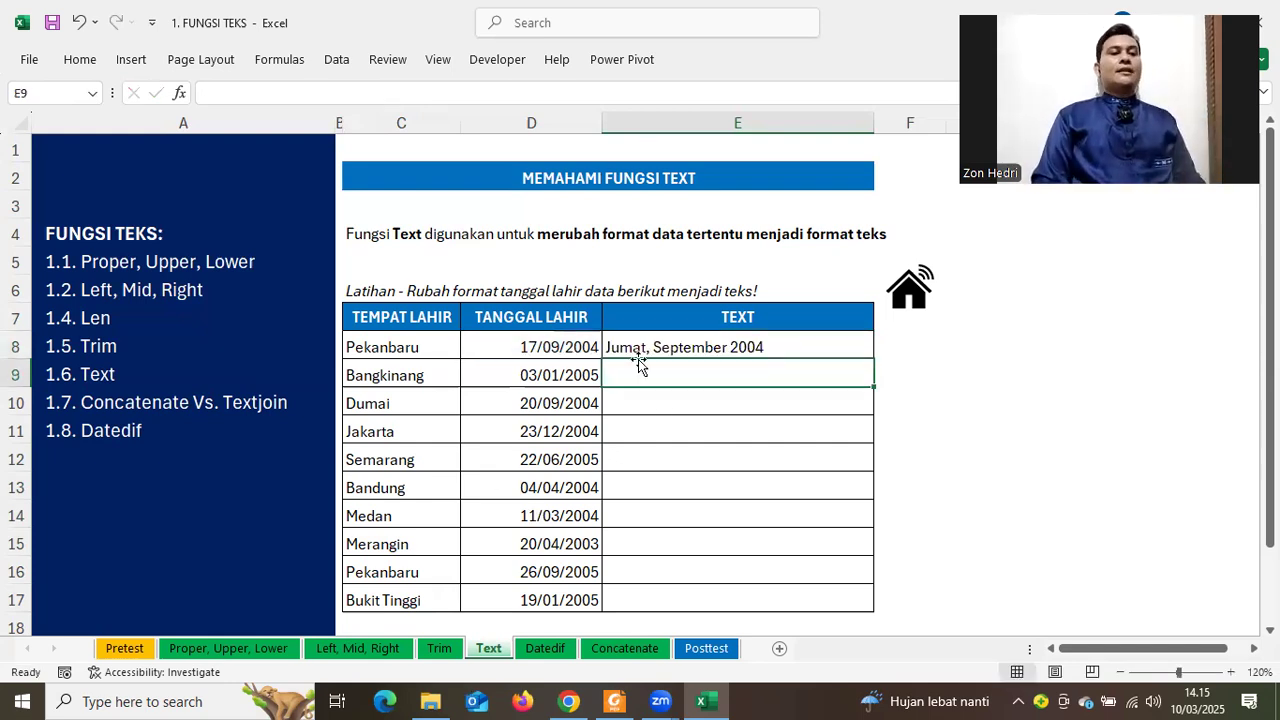
Start replacing E8's format code with "DD-MM-YY"
double_click(688, 345)
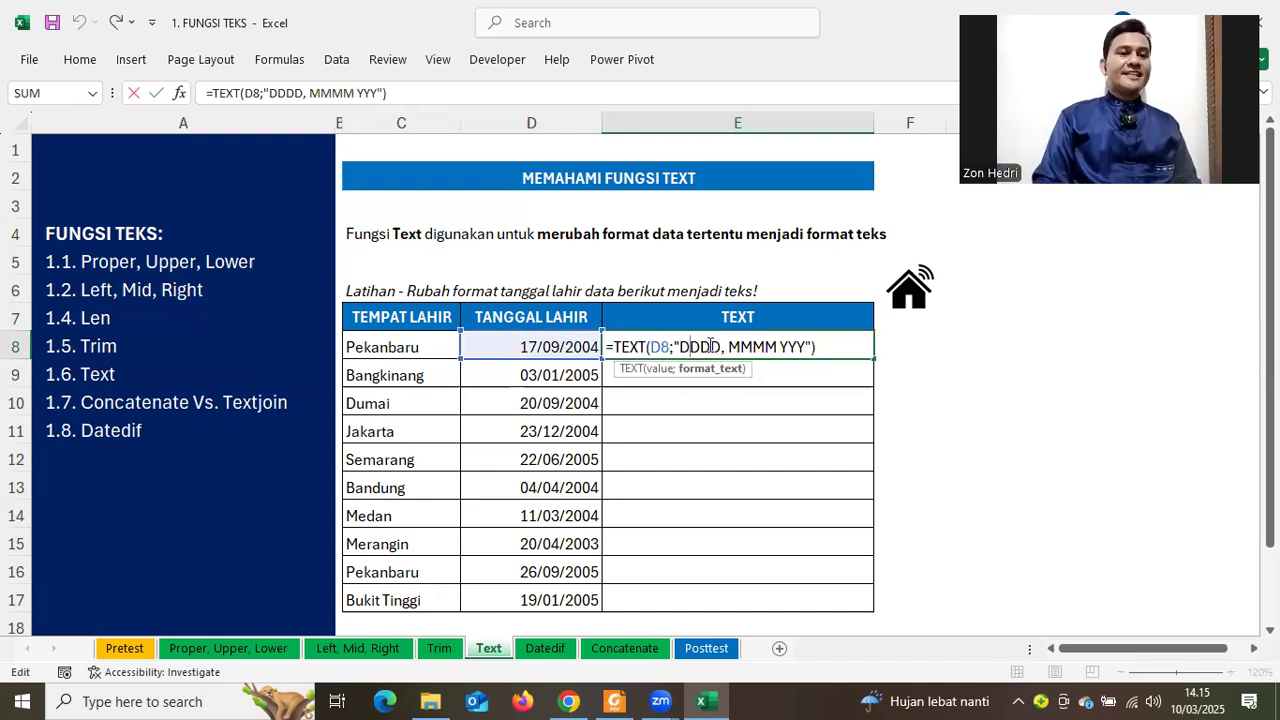
left_click_drag(680, 346, 805, 346)
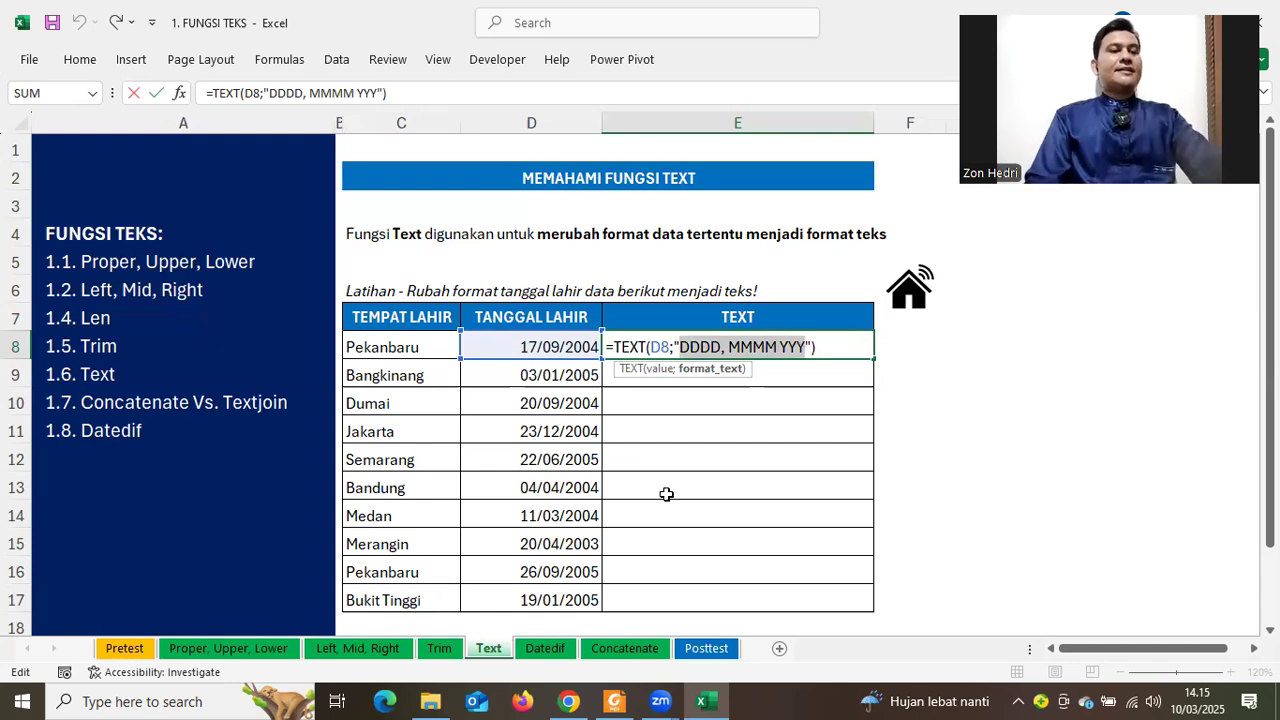
type("DD-")
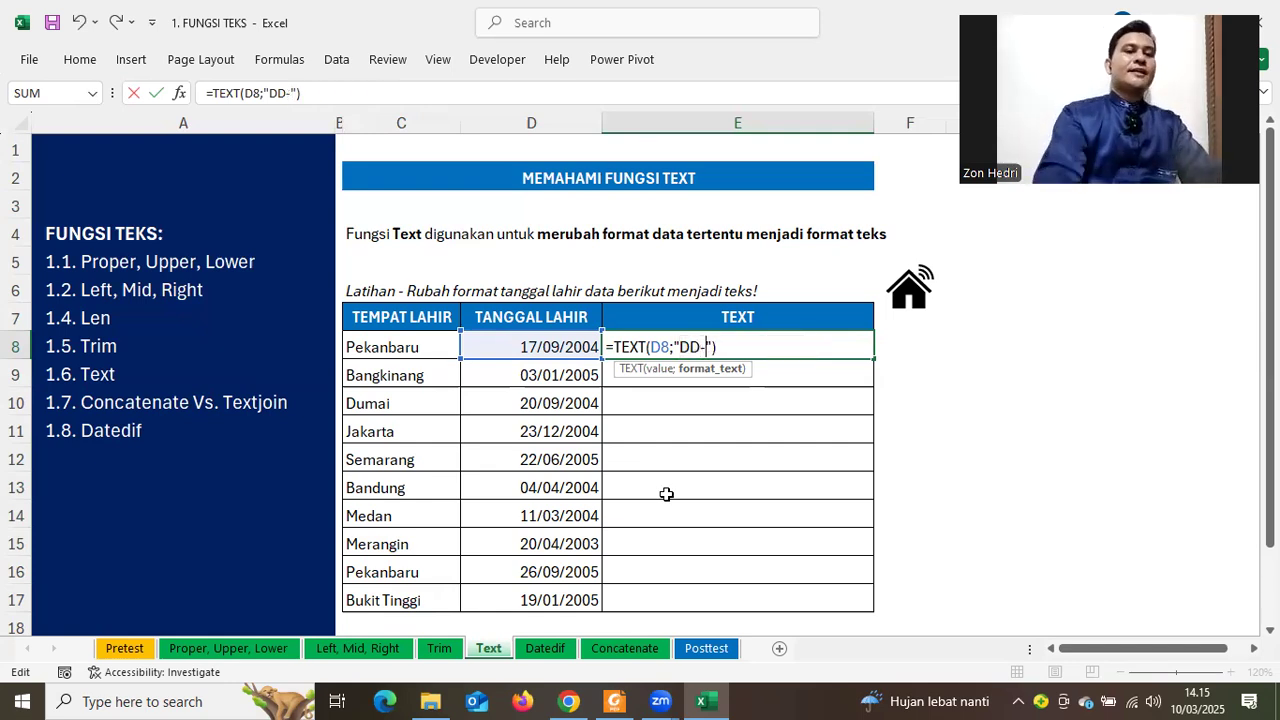
type("MM")
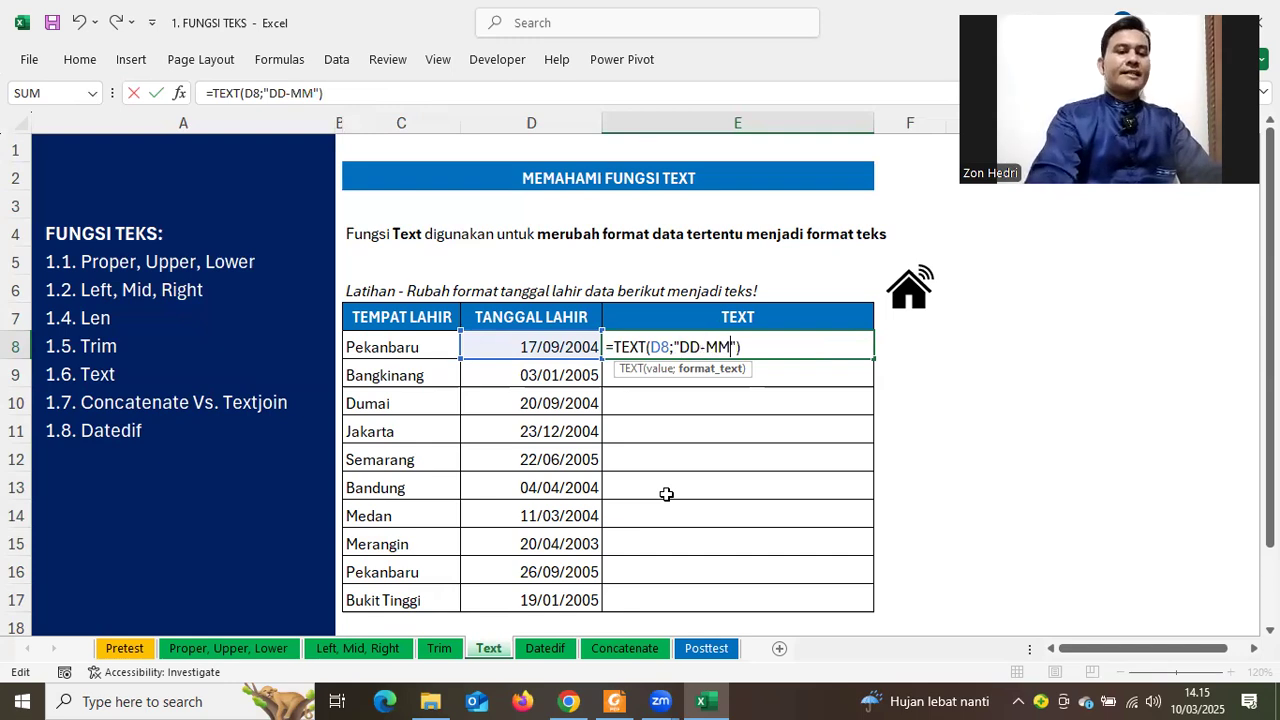
type("-YY")
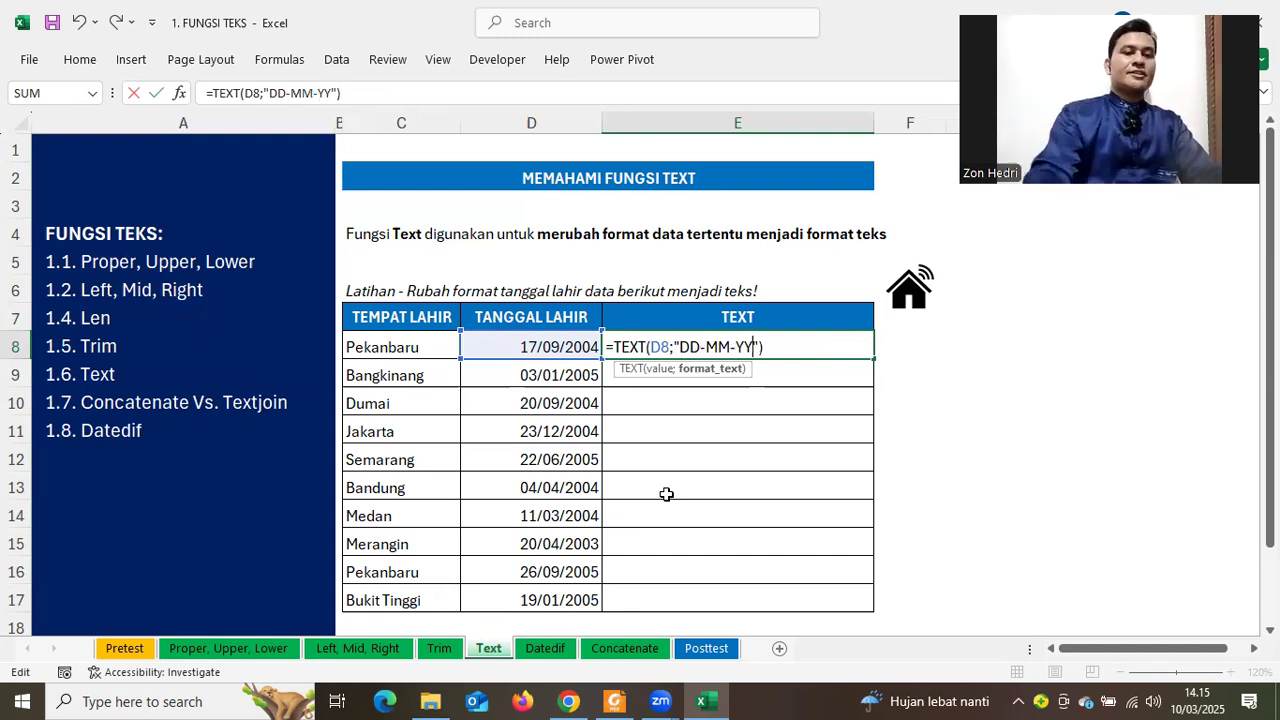
Commit the DD-MM-YY format in E8 and fill it down to E17
key("Return")
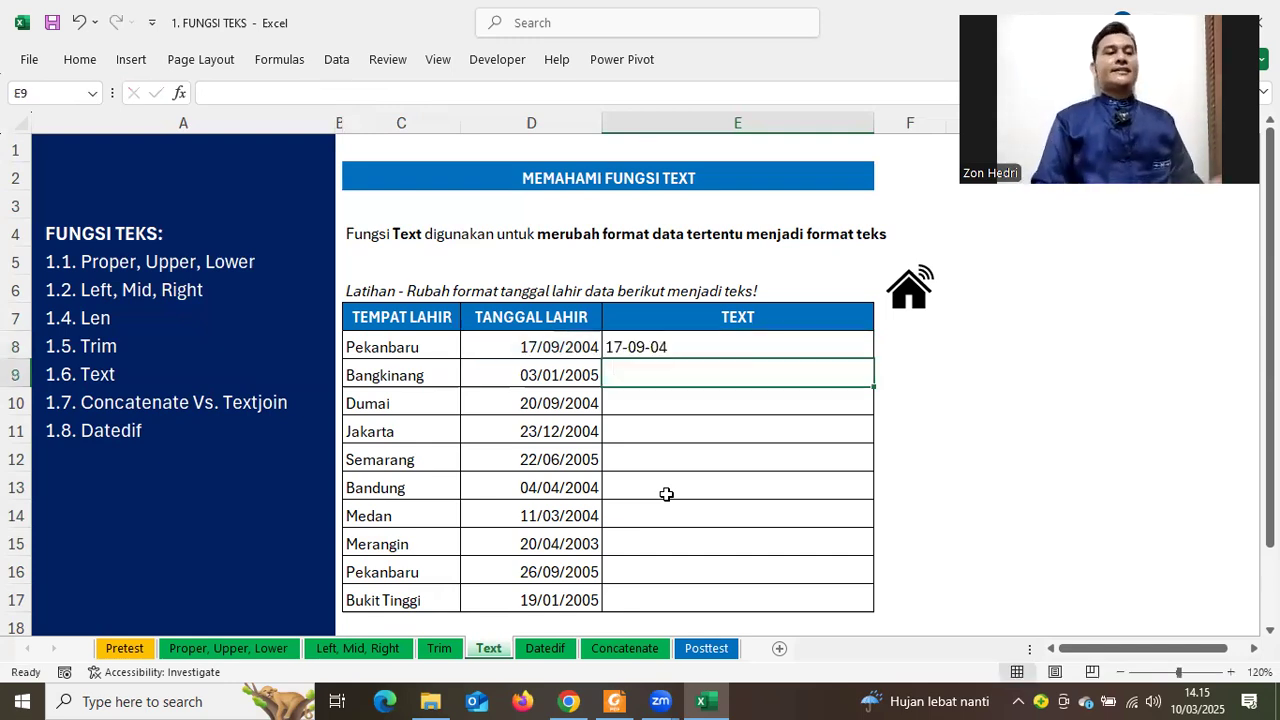
left_click(690, 345)
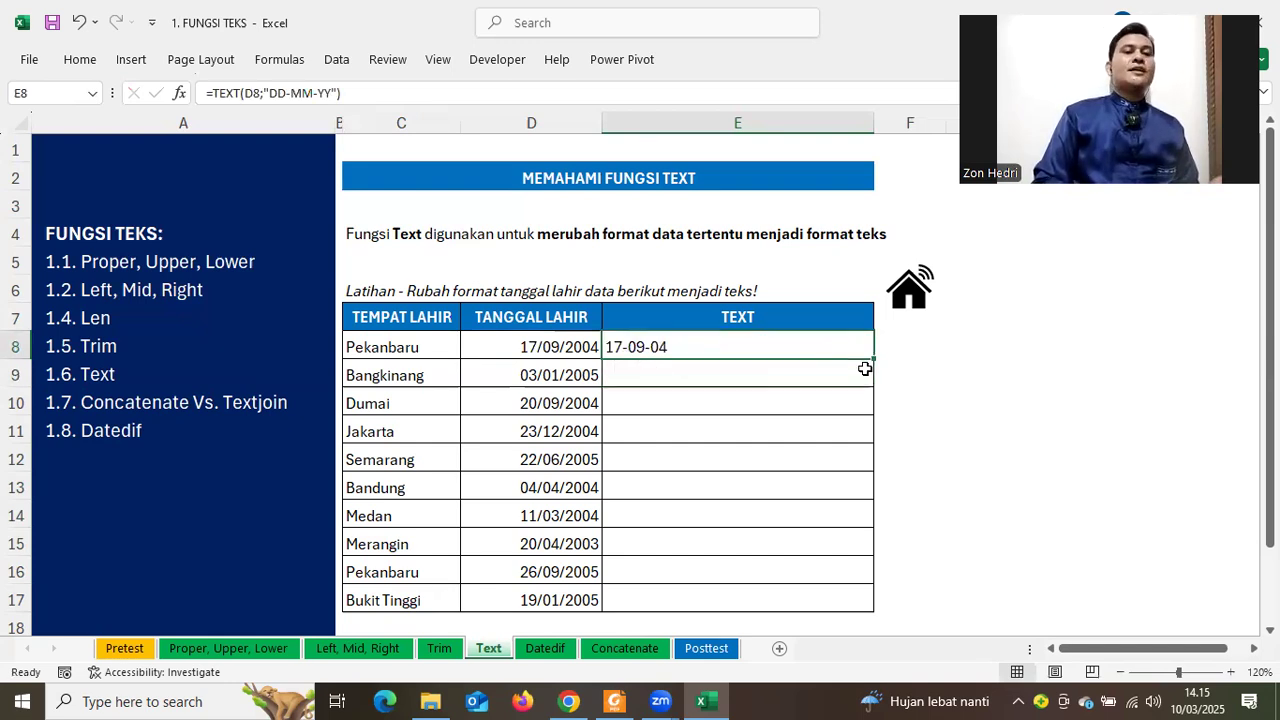
double_click(875, 362)
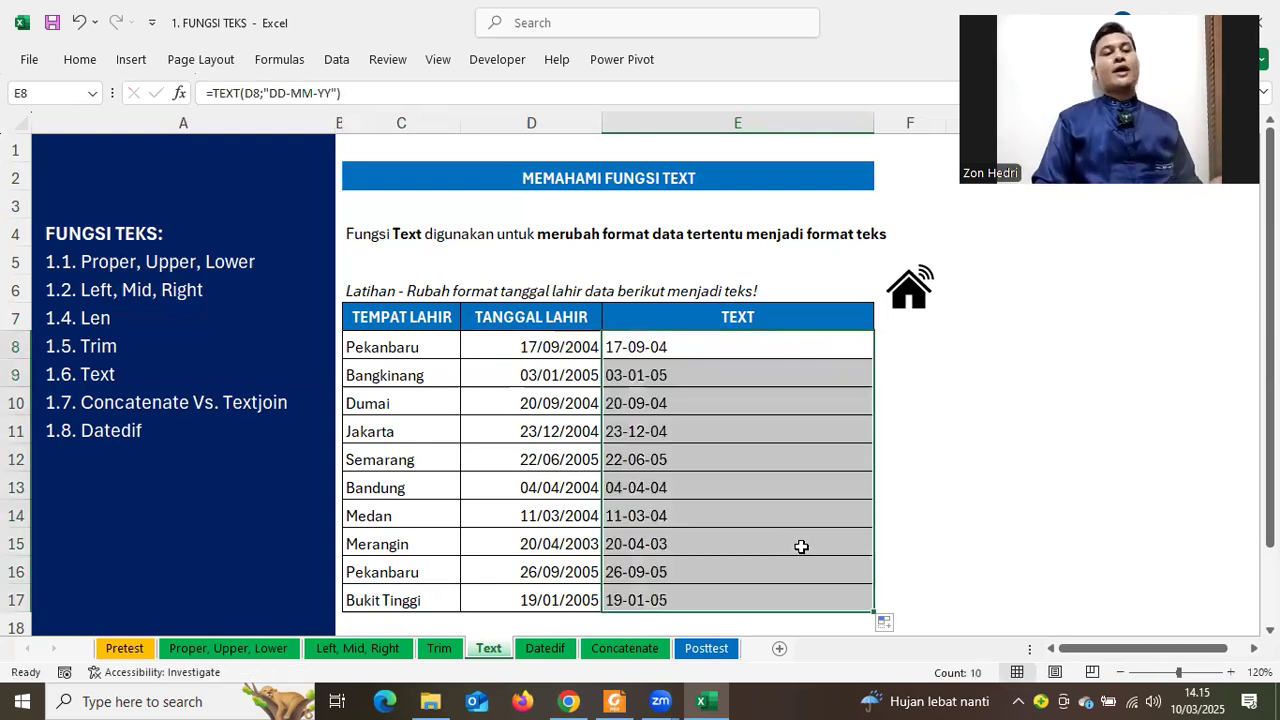
key("ctrl+Down")
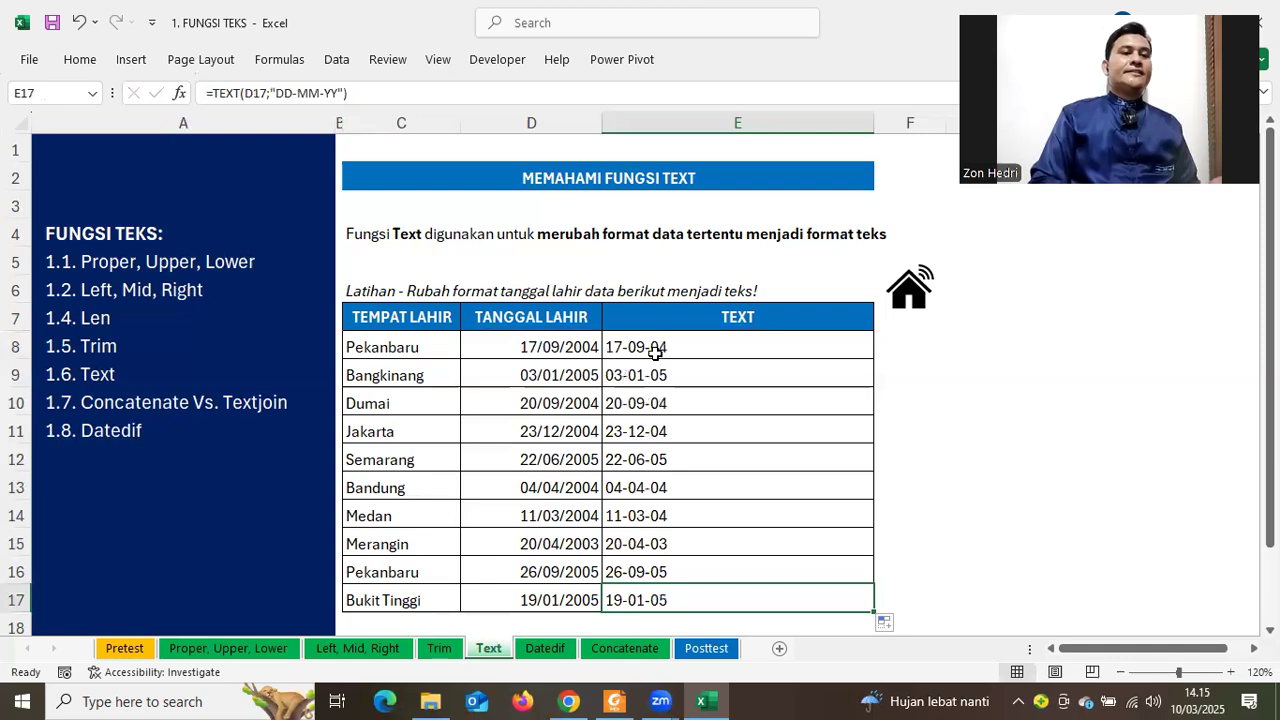
Compare the column D birth dates with the converted column E dates, ending back on E8
left_click(553, 340)
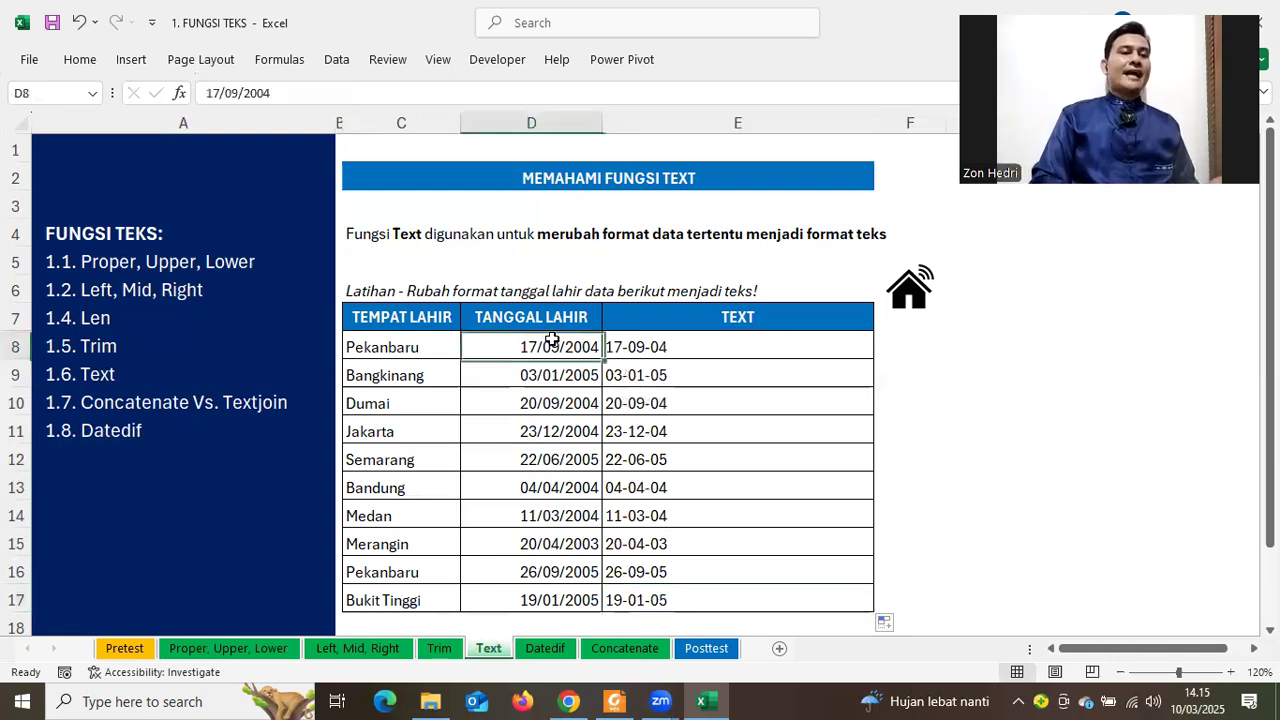
left_click(549, 564, "shift")
left_click_drag(690, 353, 704, 541)
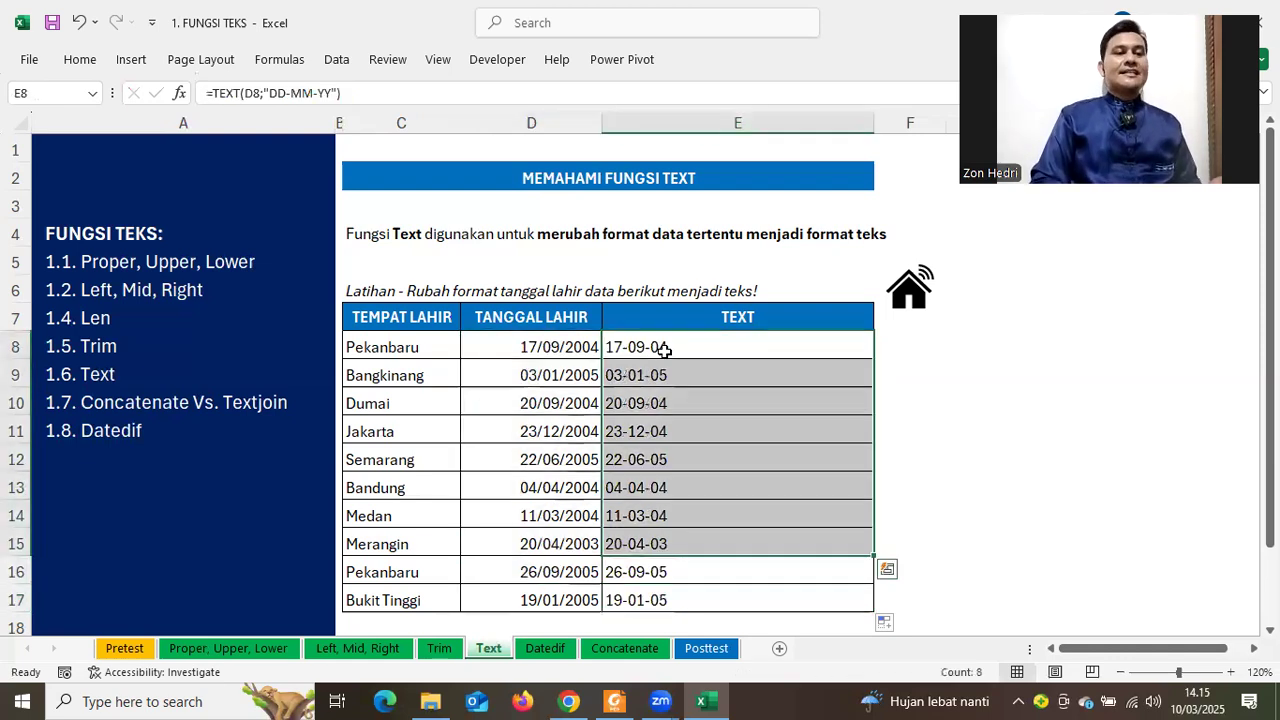
left_click(661, 349)
left_click(679, 520, "shift")
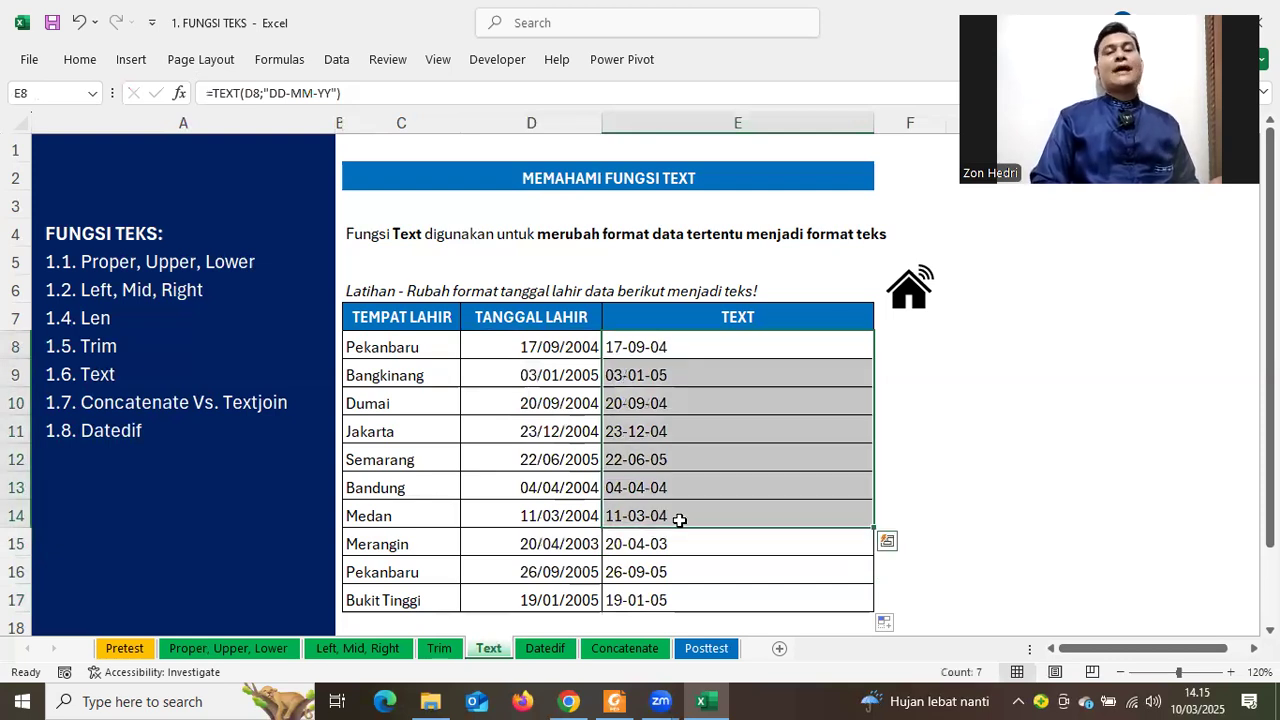
left_click(650, 349)
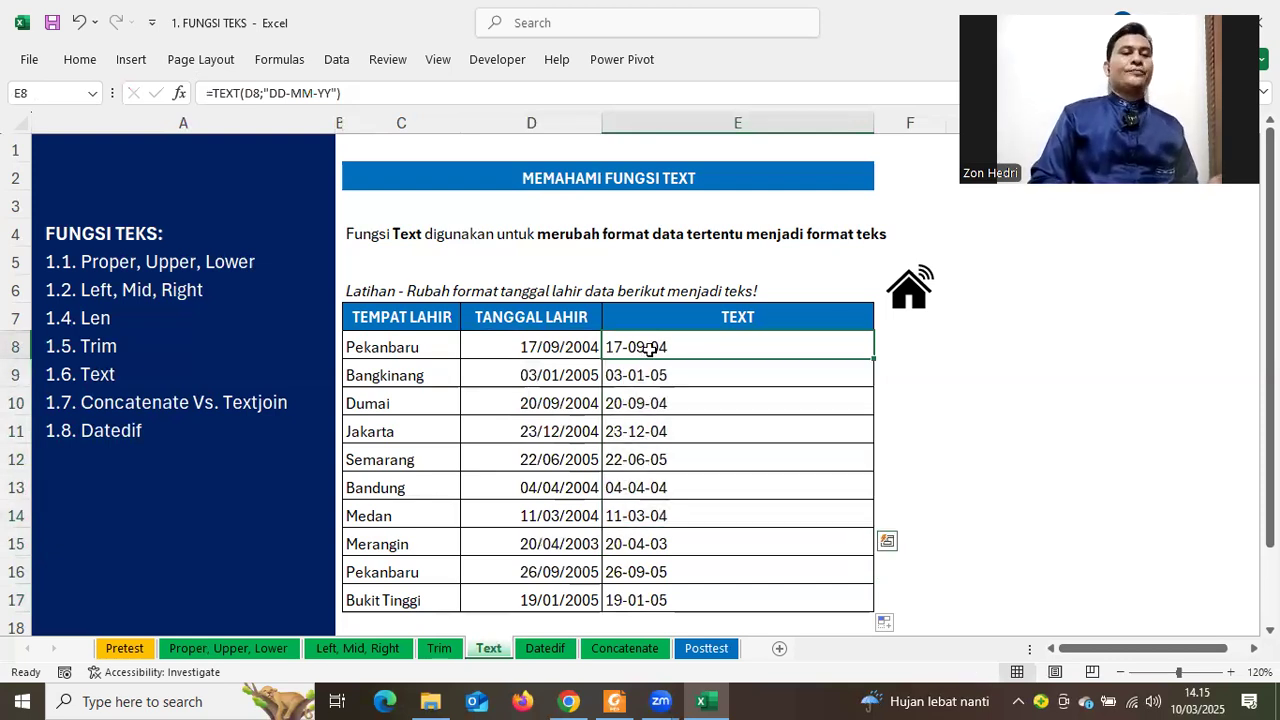
double_click(650, 349)
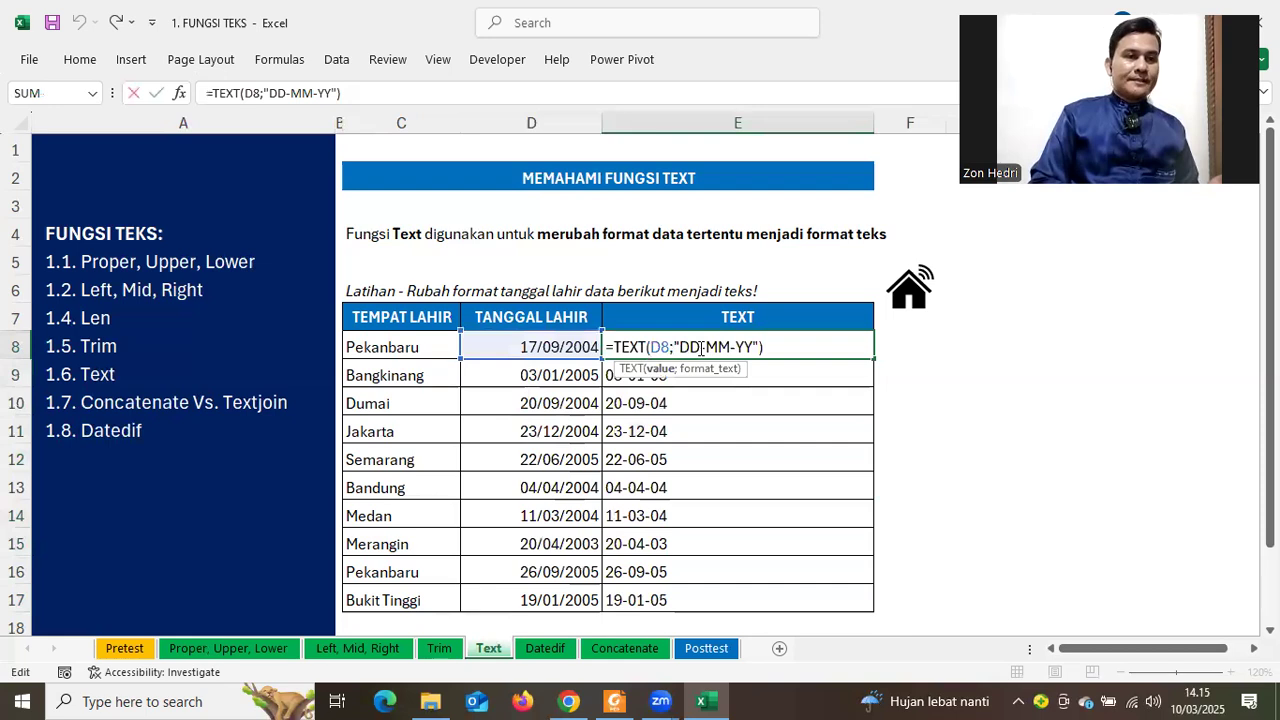
Change E8's TEXT format so the month shows as a full month name (MMMM)
key("Right")
key("Right")
key("Right")
key("Right")
key("Right")
key("Right")
type("DD-M")
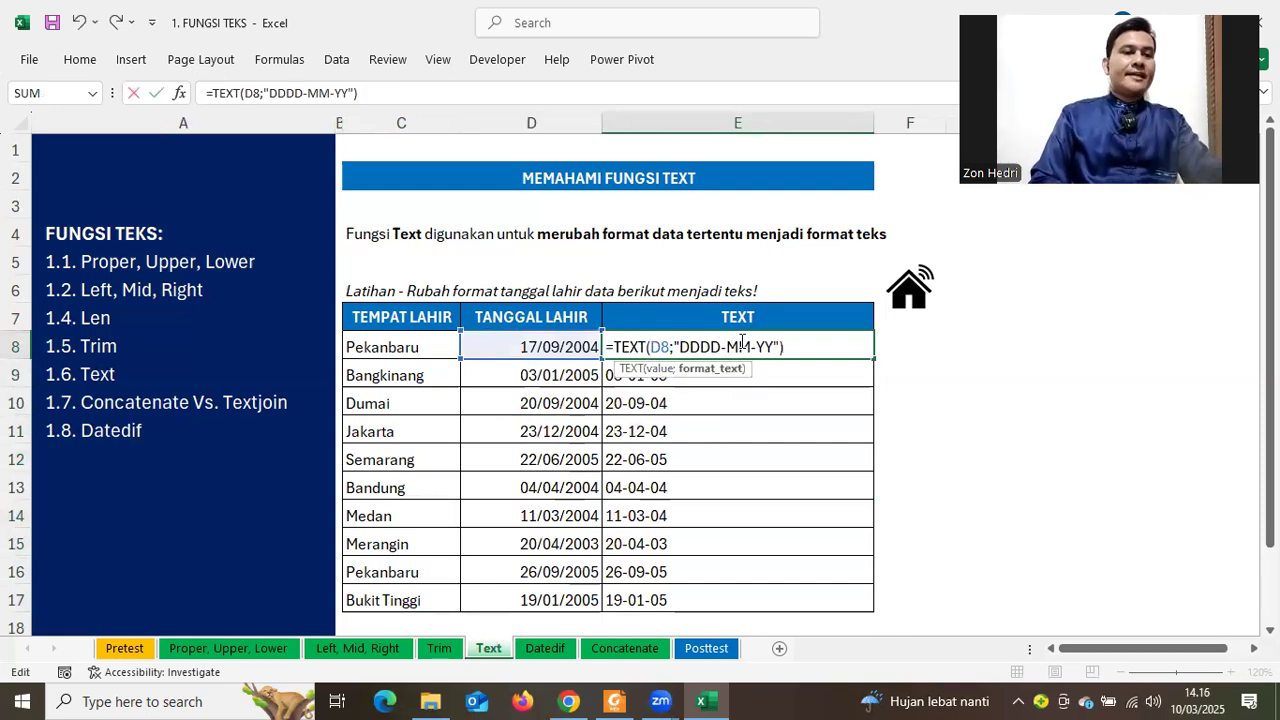
type("N")
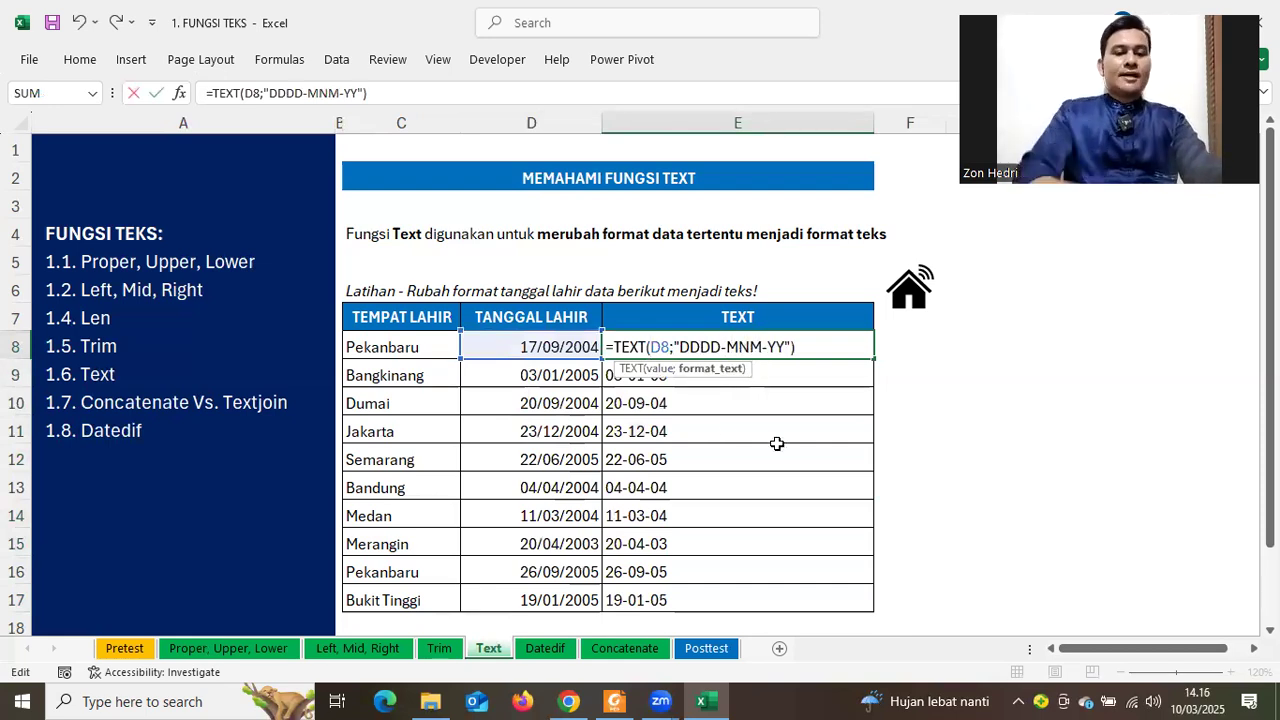
key("BackSpace")
type("MM")
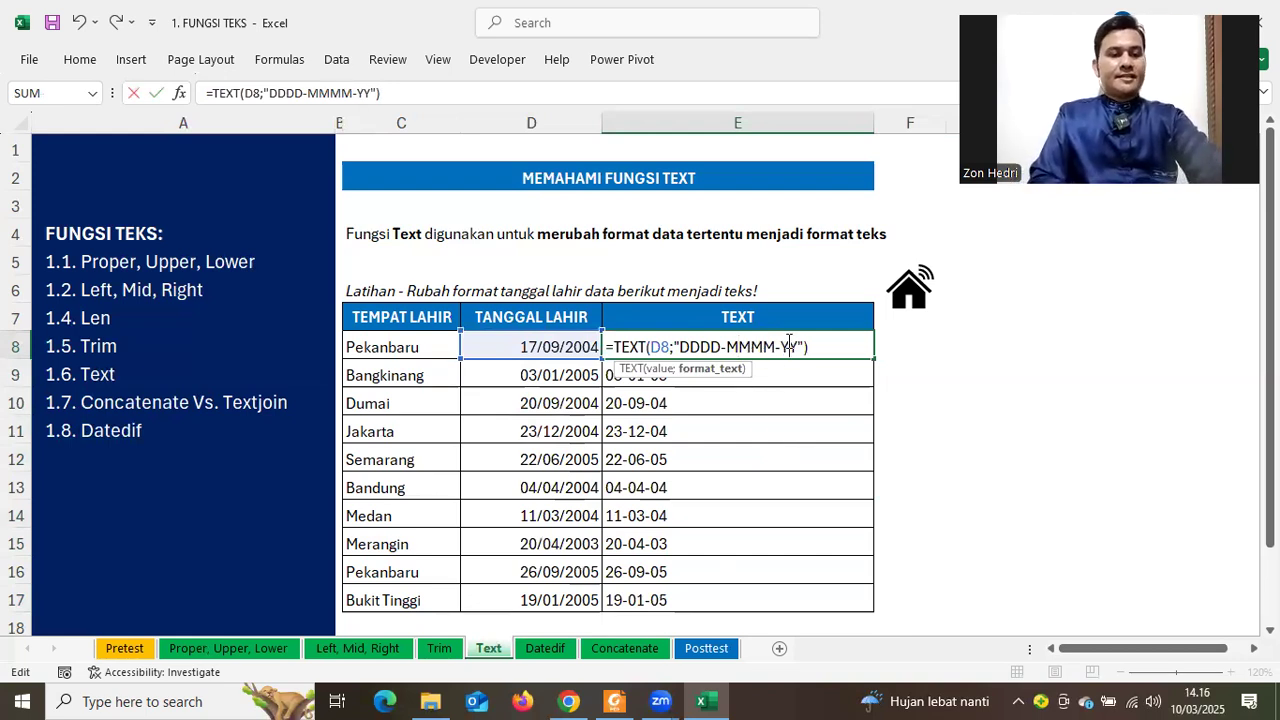
key("Return")
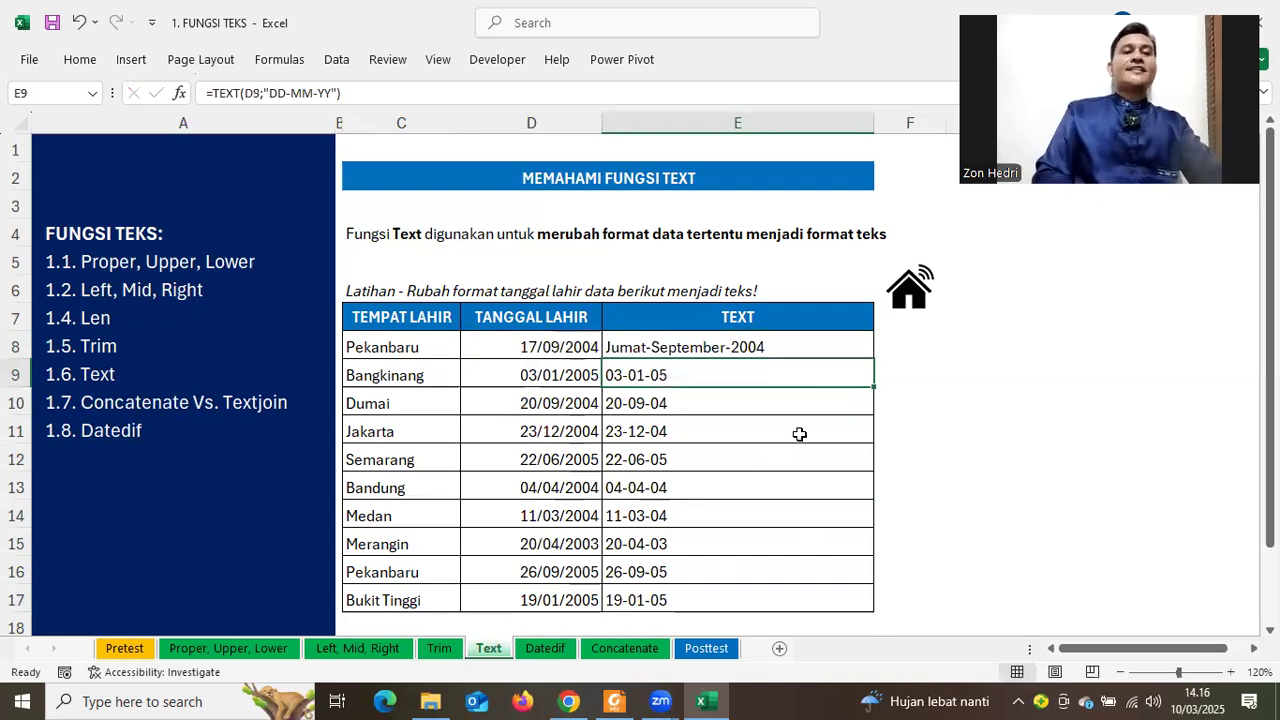
Make E8's format "DDDD, MMMM YYY" to show 'Jumat, September 2004', then fill it down to E17
left_click(691, 345)
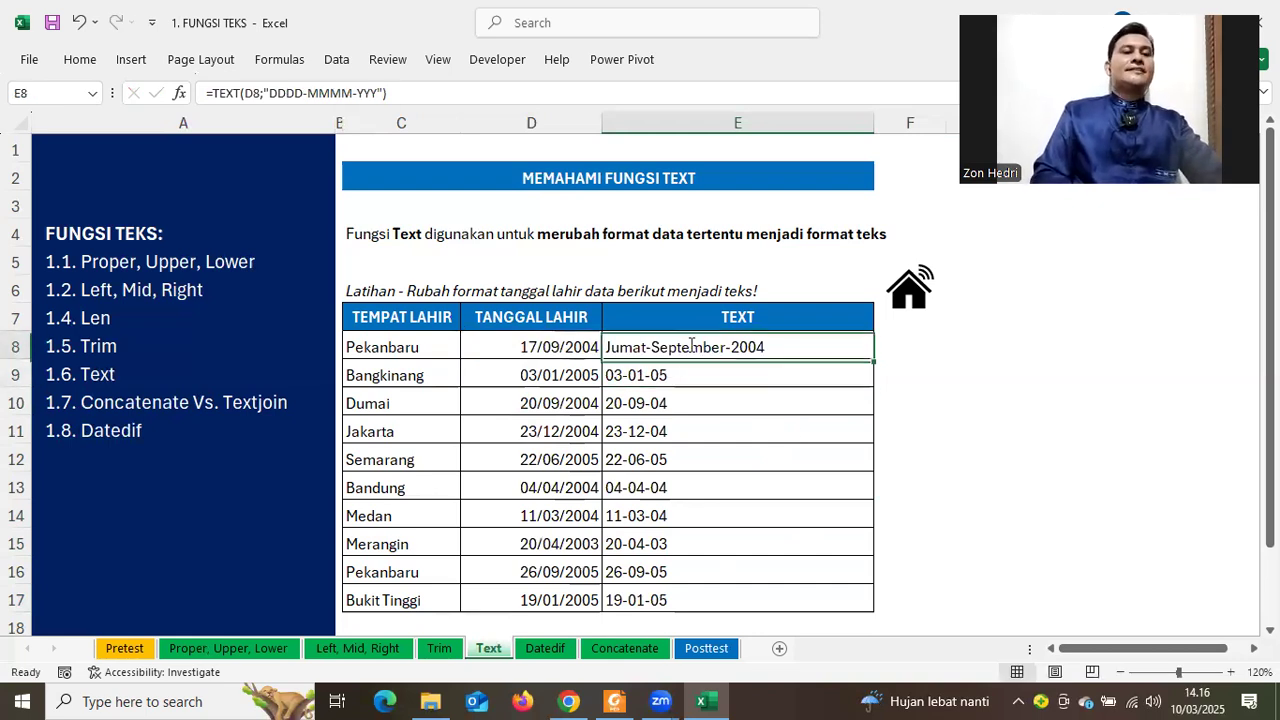
double_click(730, 350)
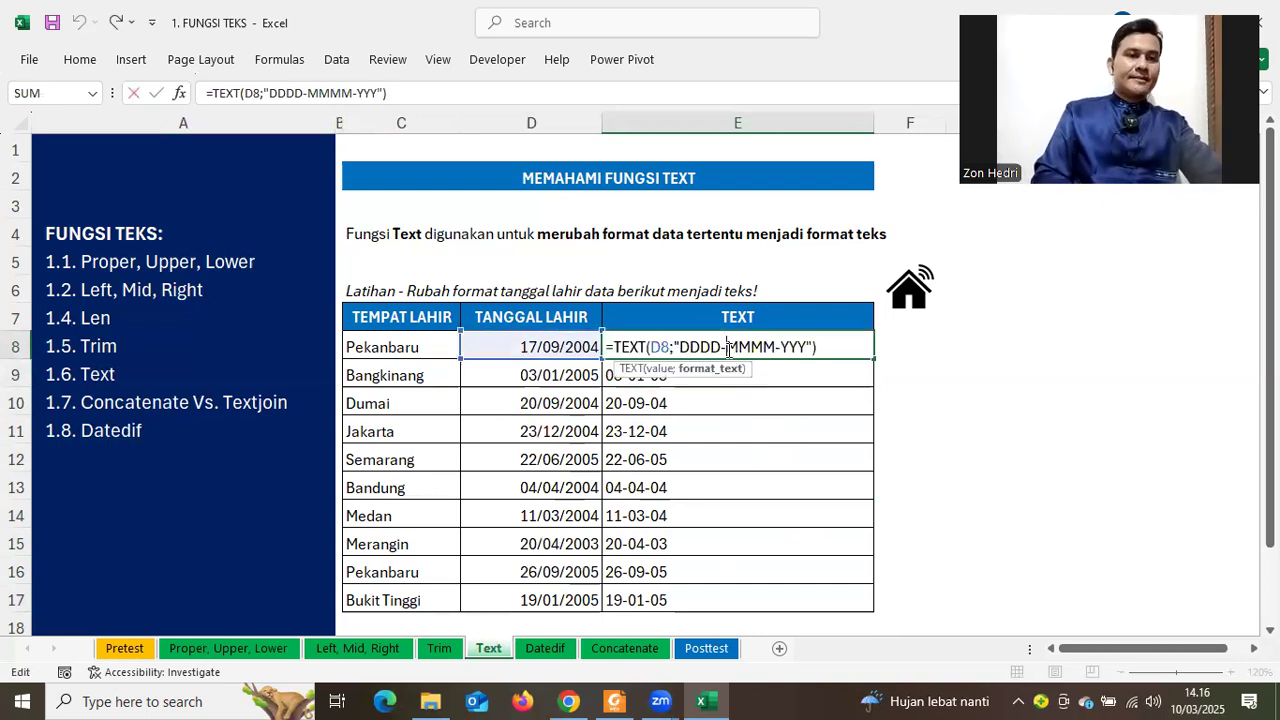
key("BackSpace")
type(",")
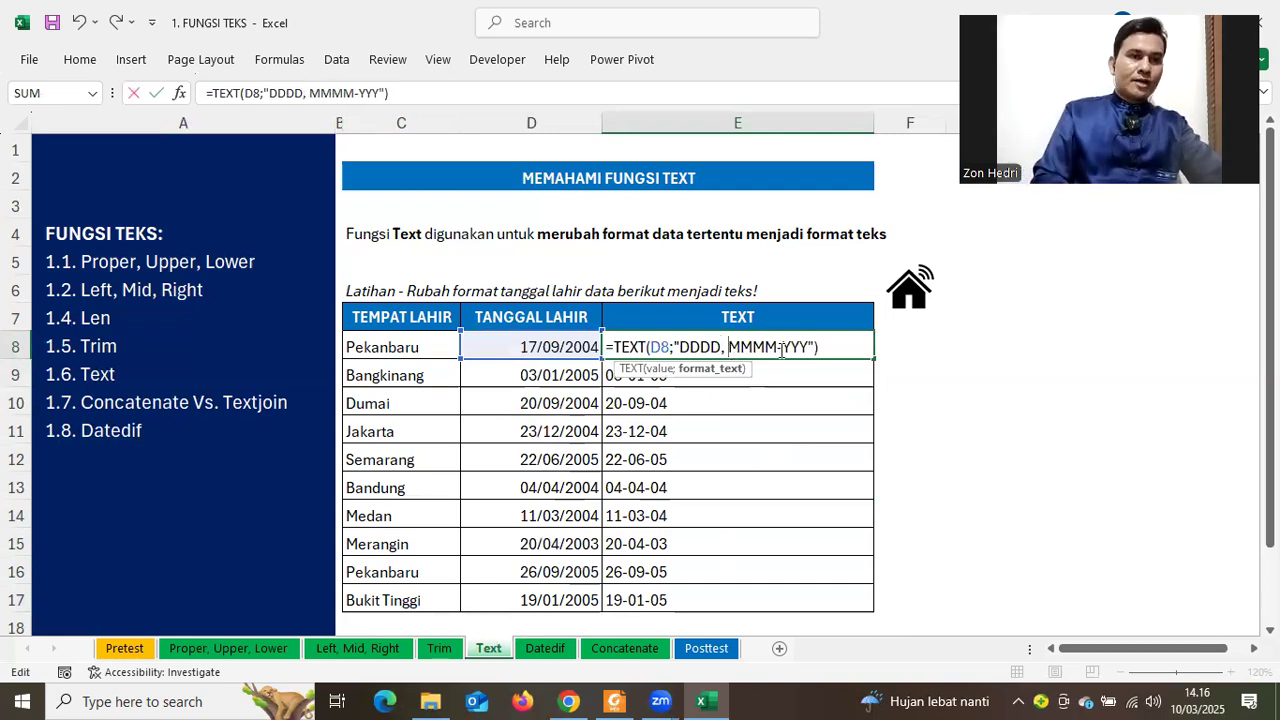
key("BackSpace")
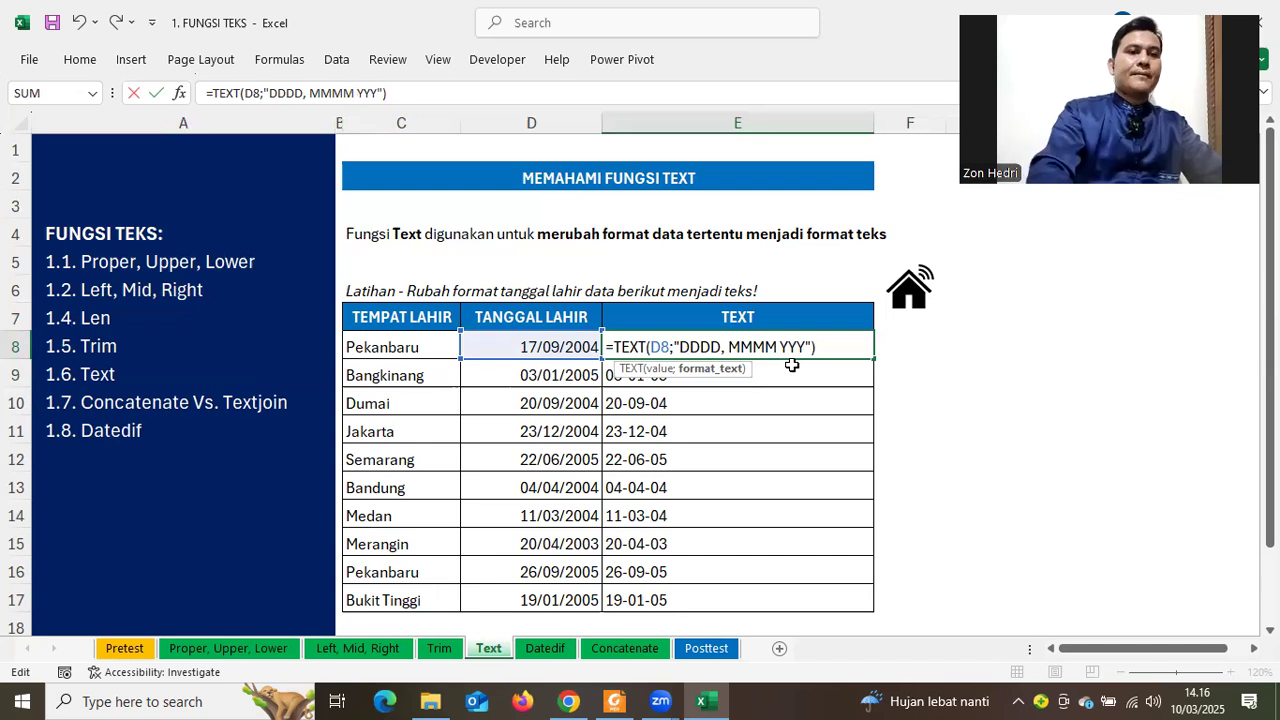
key("Return")
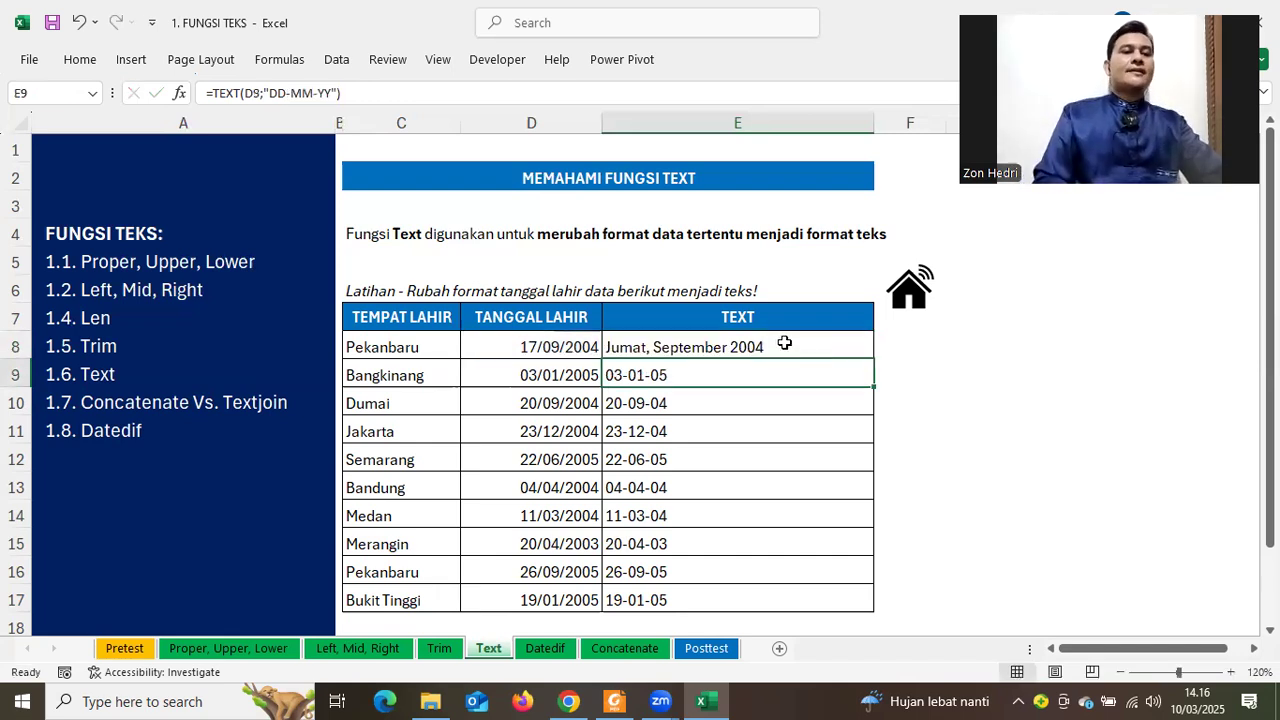
key("Up")
double_click(873, 354)
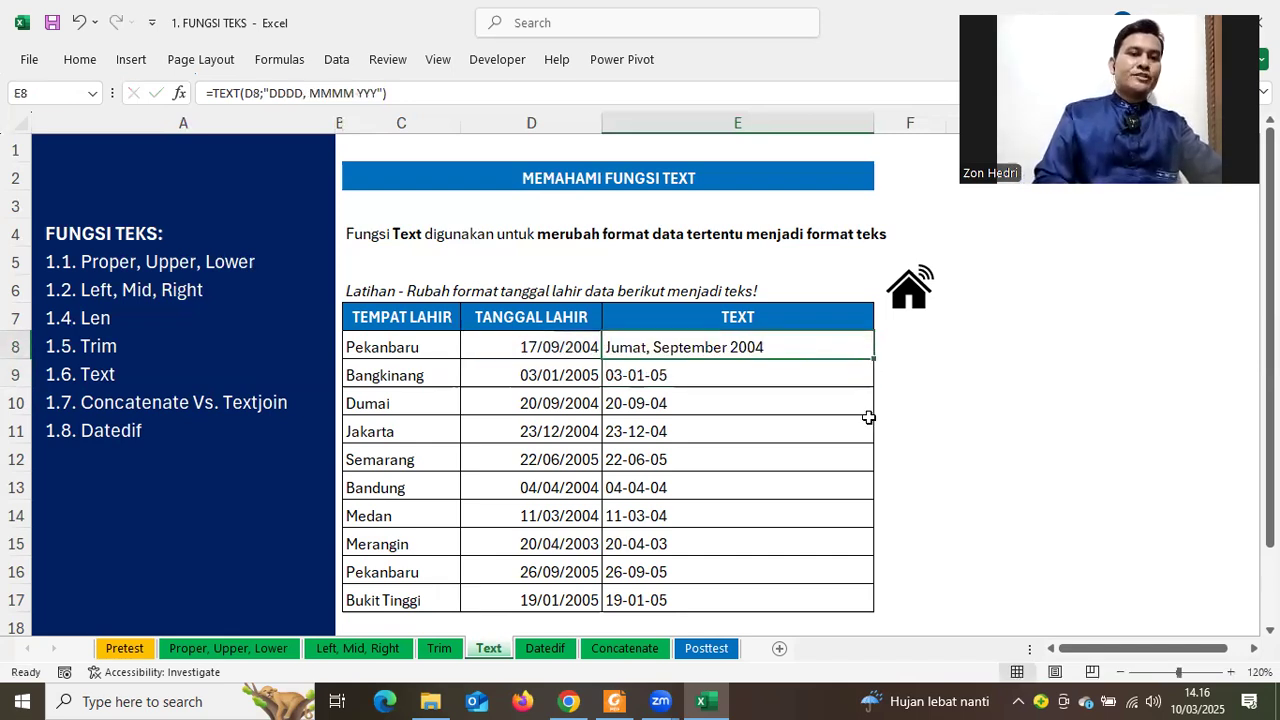
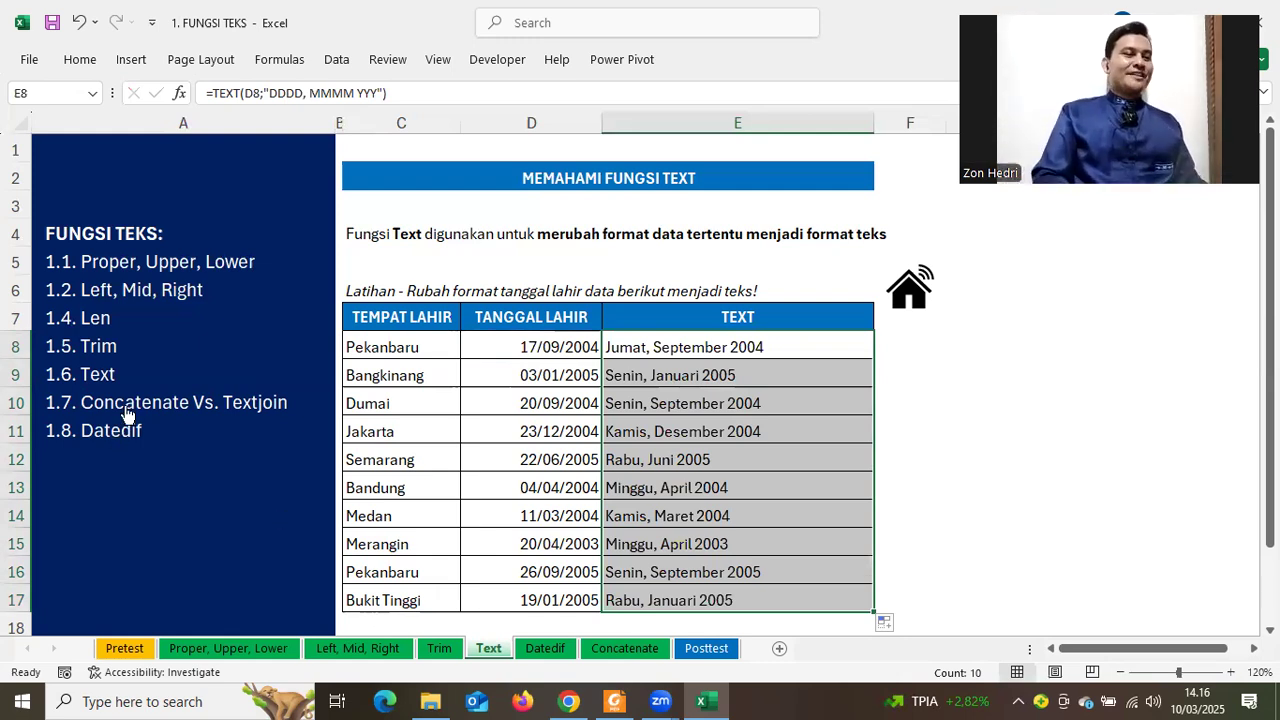
Move from the Text sheet to the next sheet, Concatenate, with Ctrl+PageDown
key("ctrl+Page_Down")
key("ctrl+Page_Down")
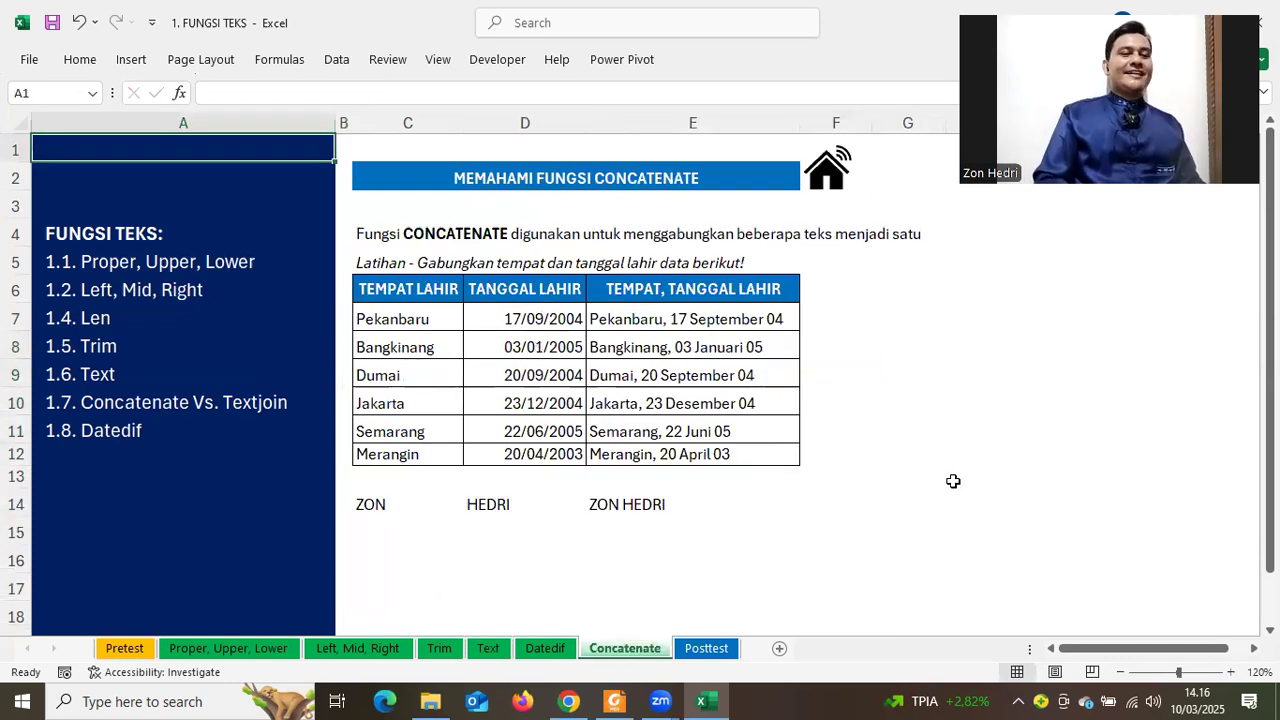
left_click(384, 514)
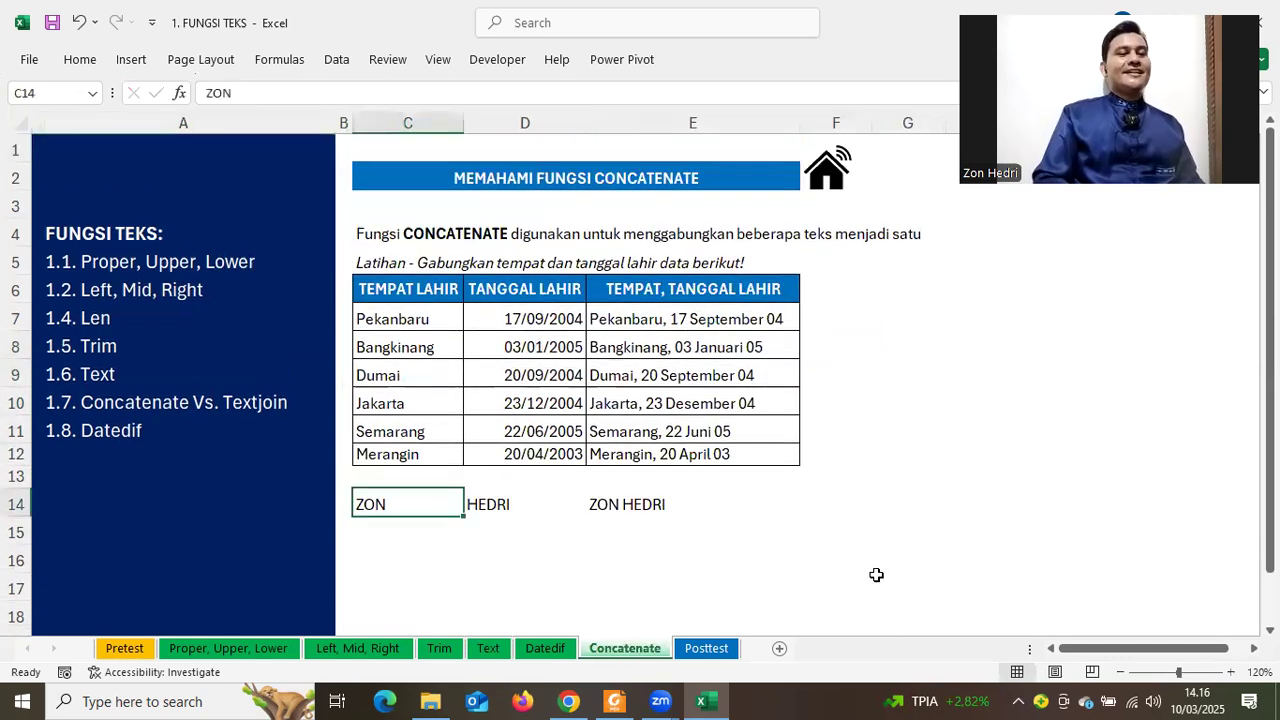
left_click(876, 575, "shift")
key("Delete")
left_click(890, 425)
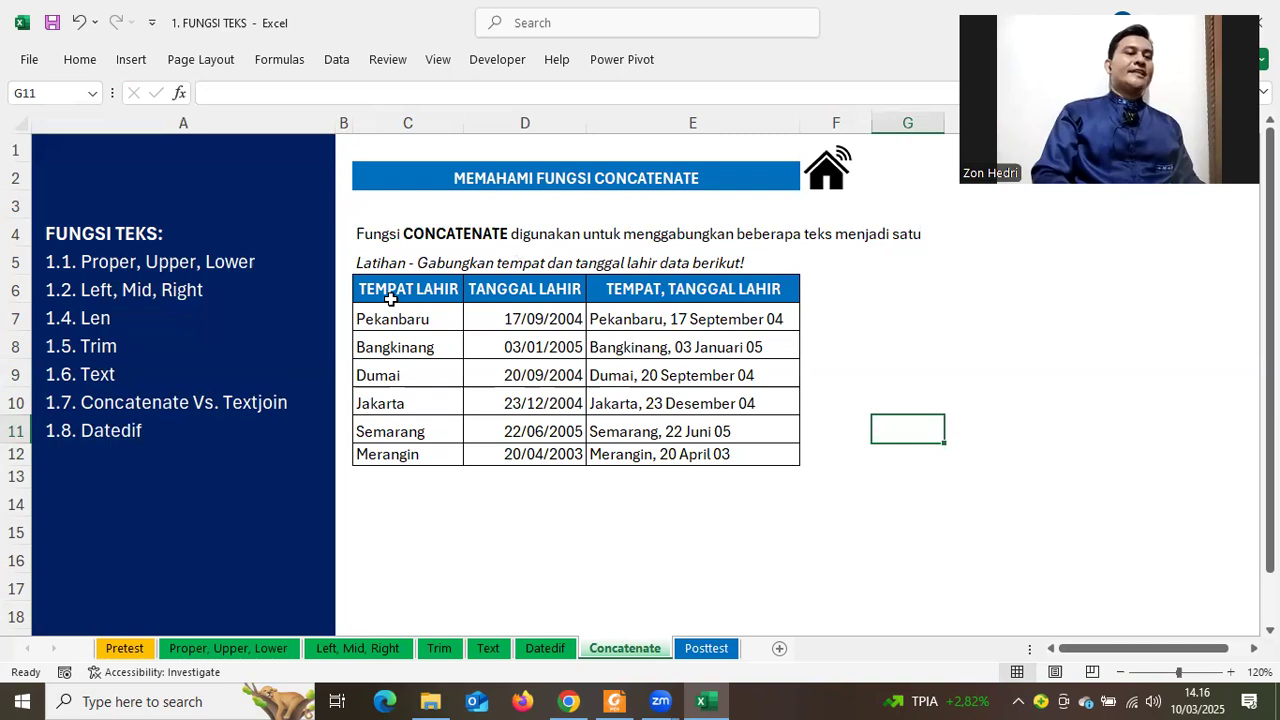
Point out the TEMPAT LAHIR and TANGGAL LAHIR columns, then select C14
left_click_drag(385, 289, 392, 347)
left_click_drag(520, 296, 529, 441)
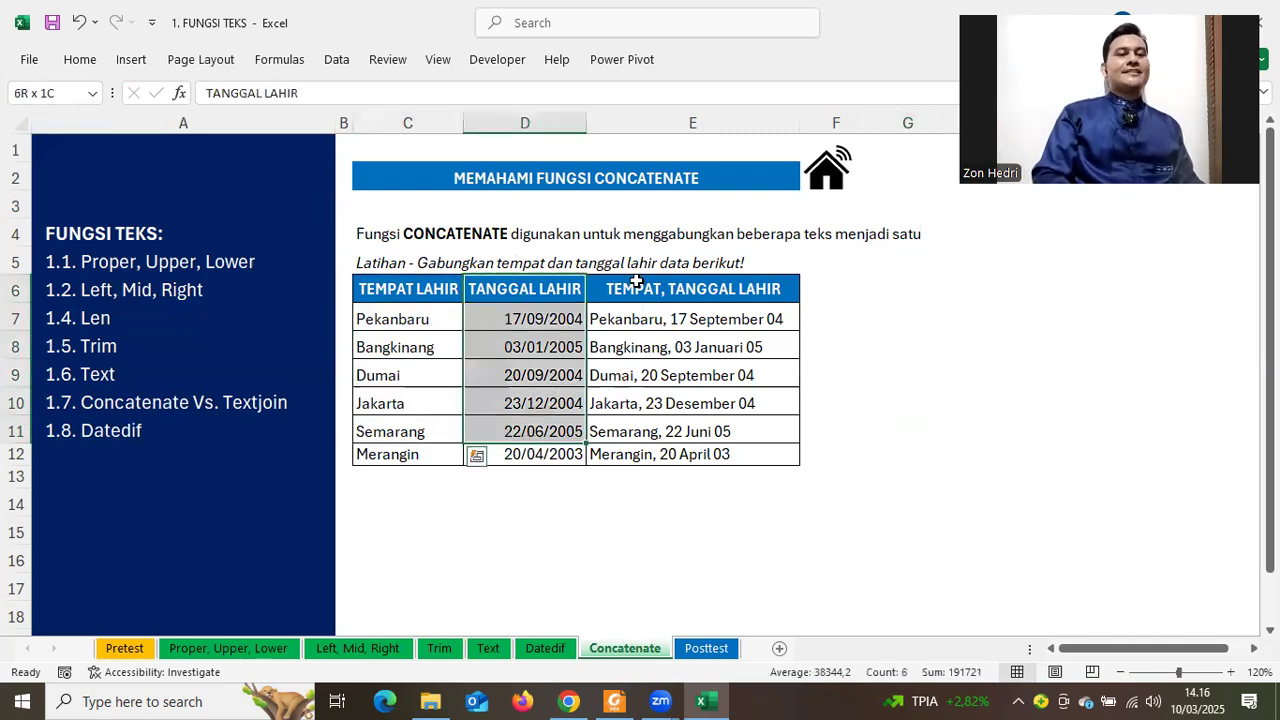
left_click_drag(409, 300, 507, 488)
left_click(406, 518)
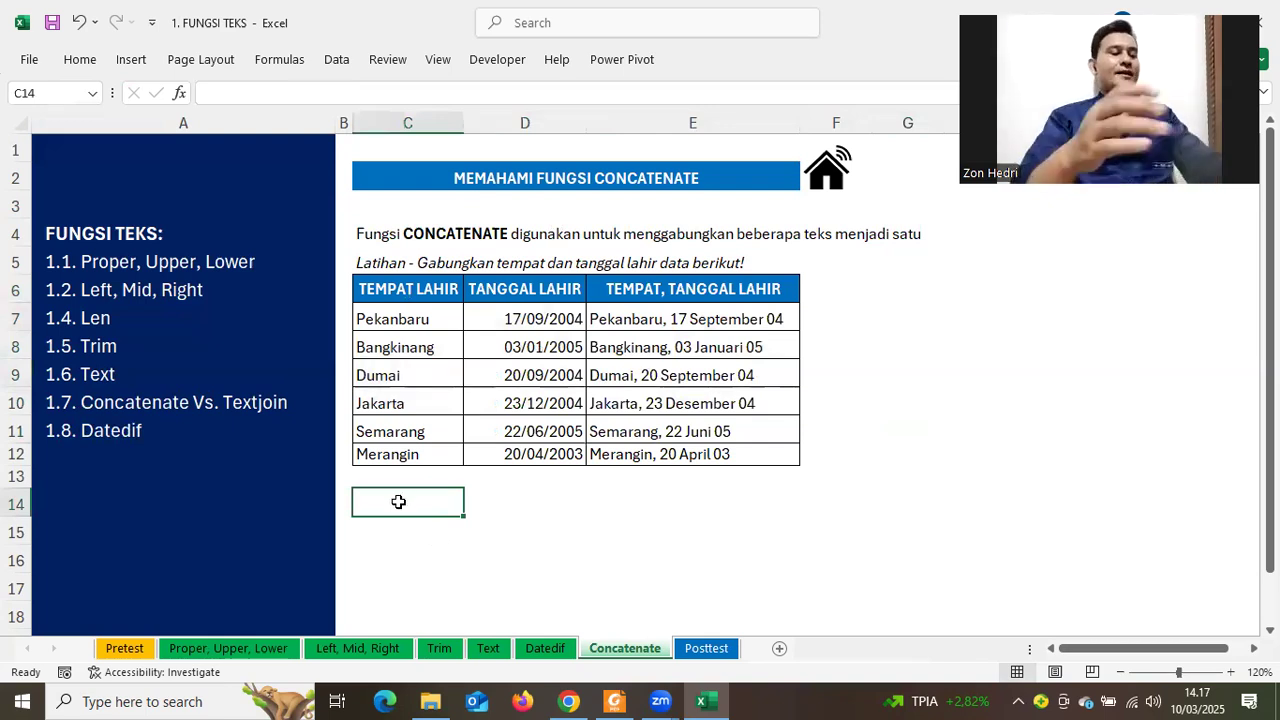
key("Tab")
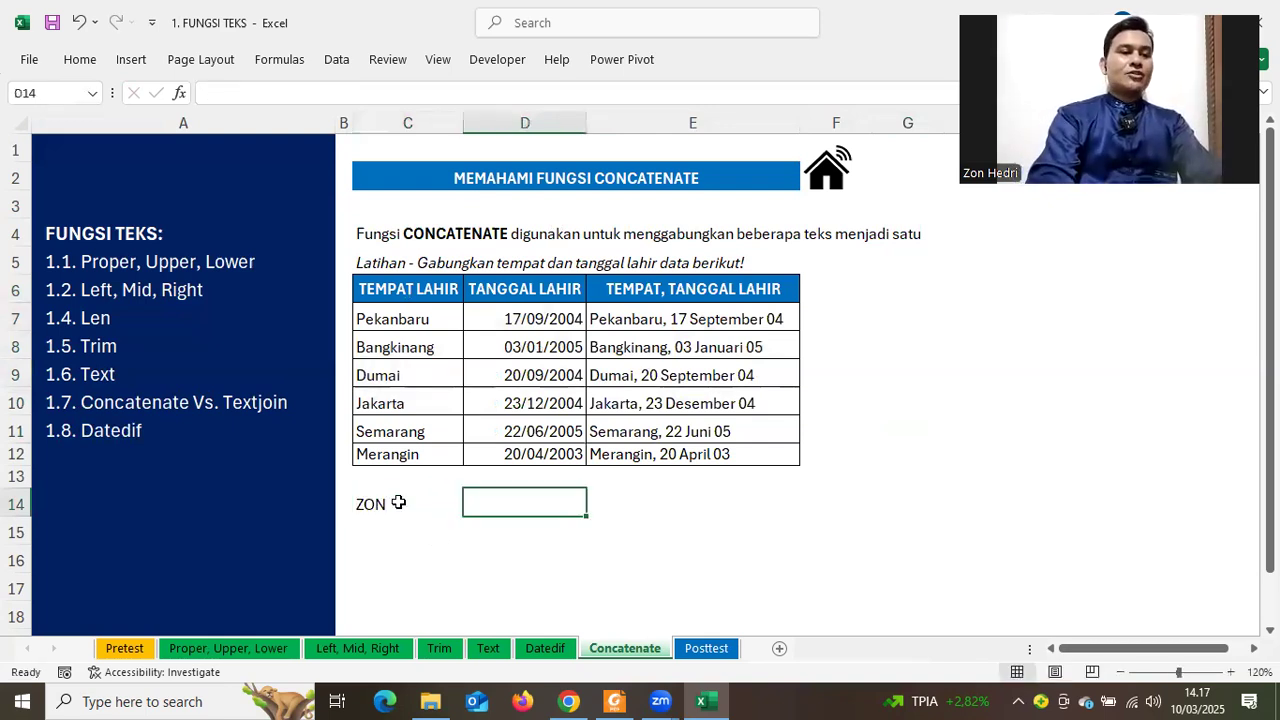
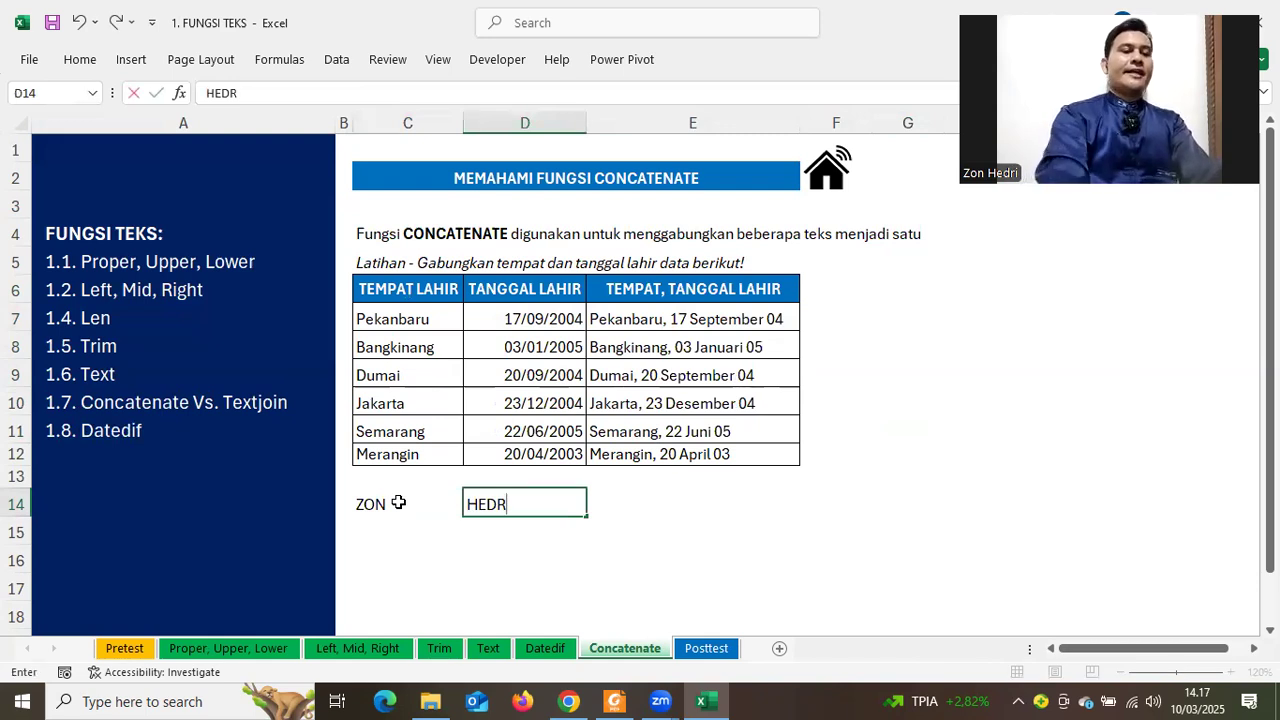
key("Tab")
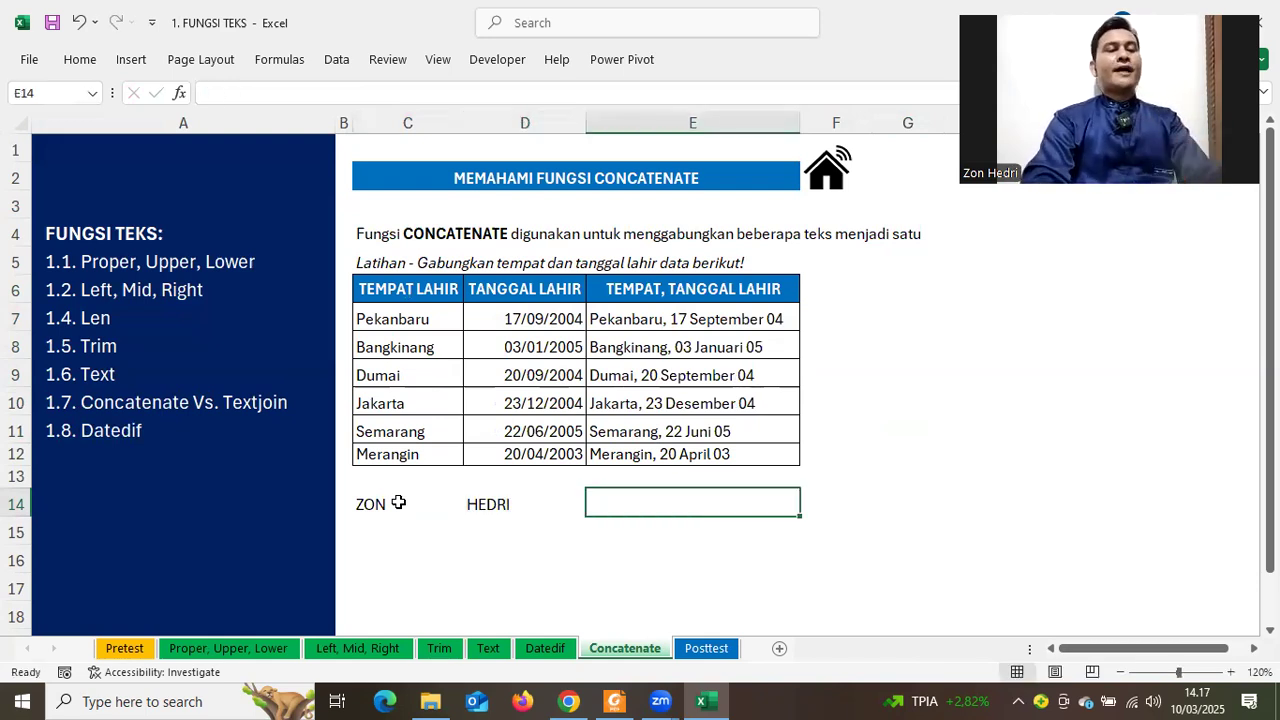
type("=")
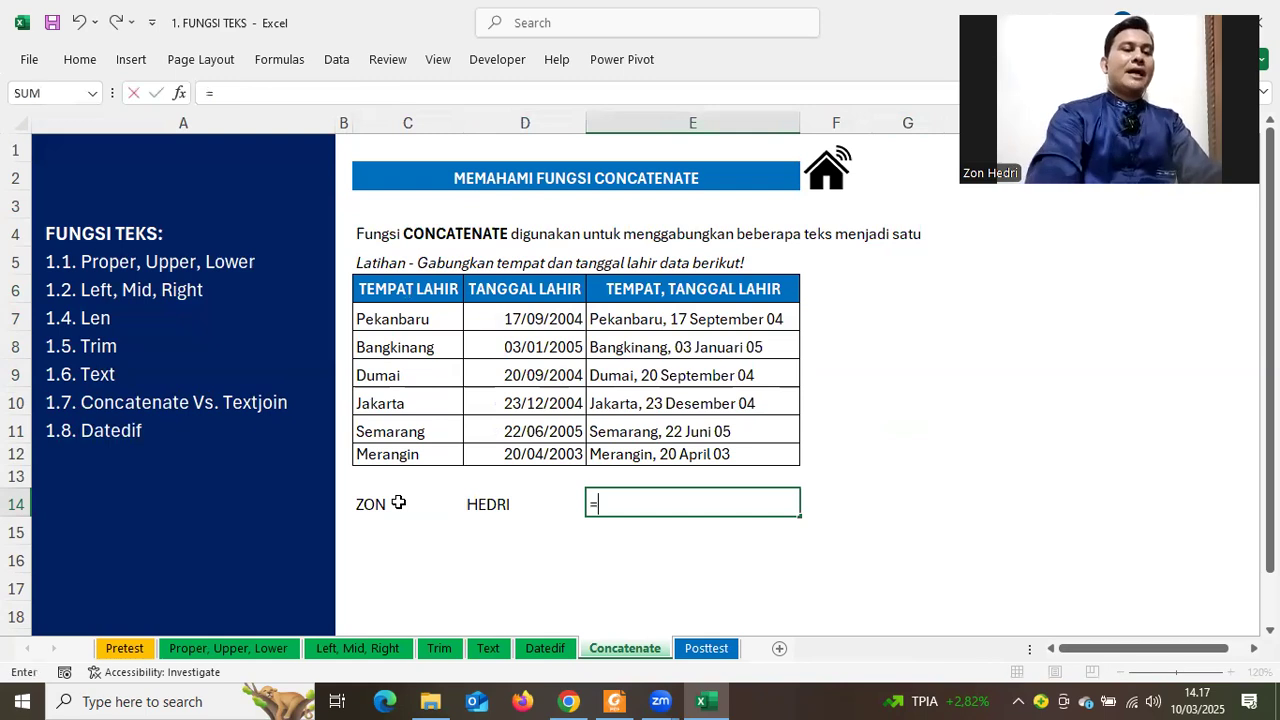
type("CON")
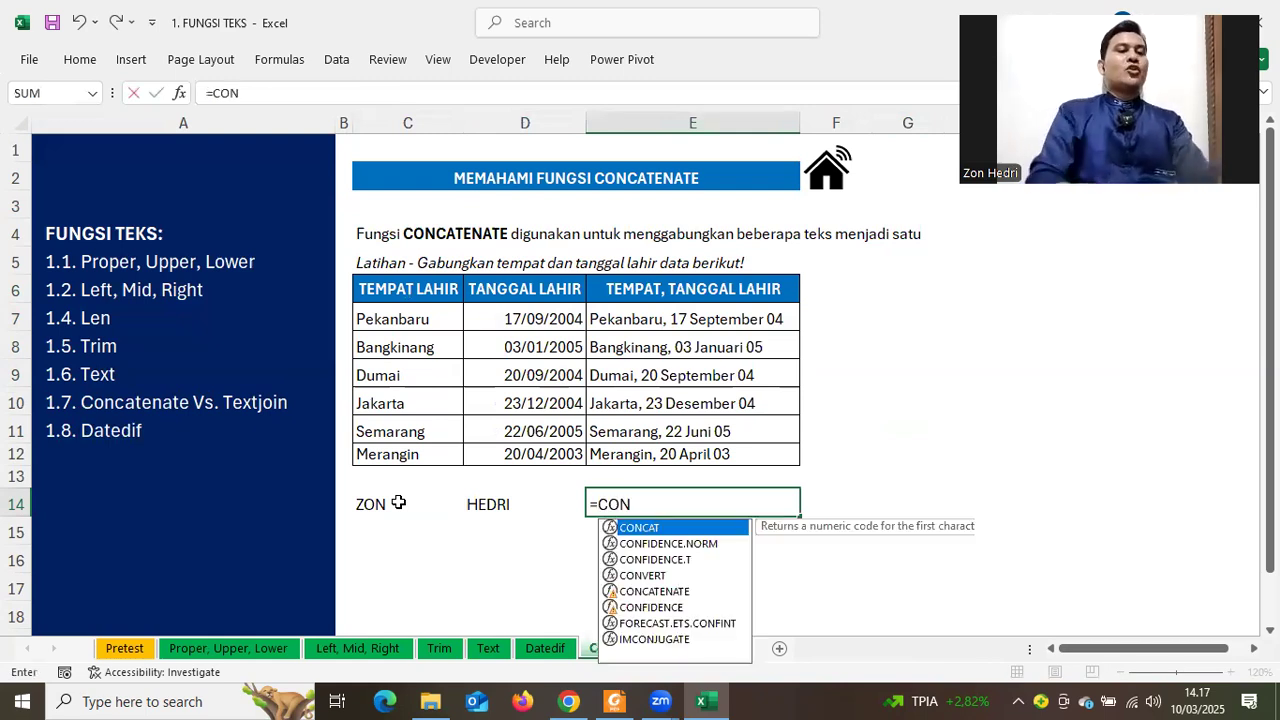
left_click(652, 592)
key("Tab")
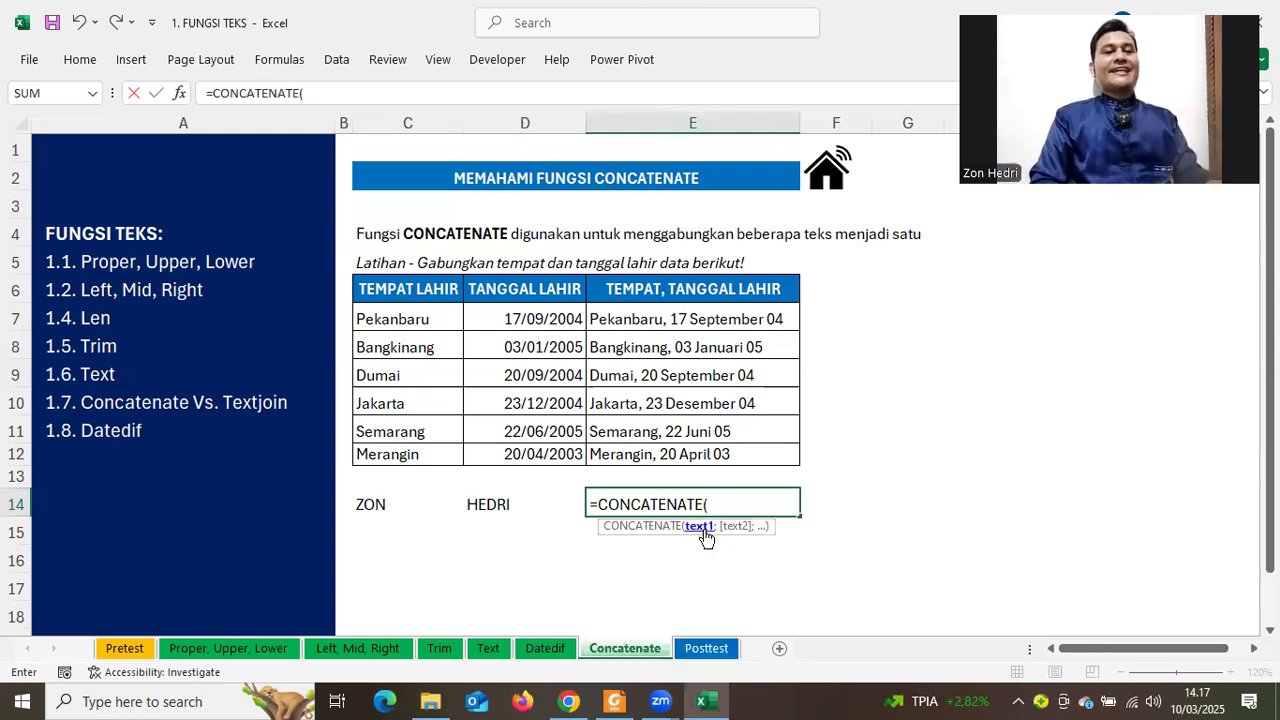
left_click(369, 507)
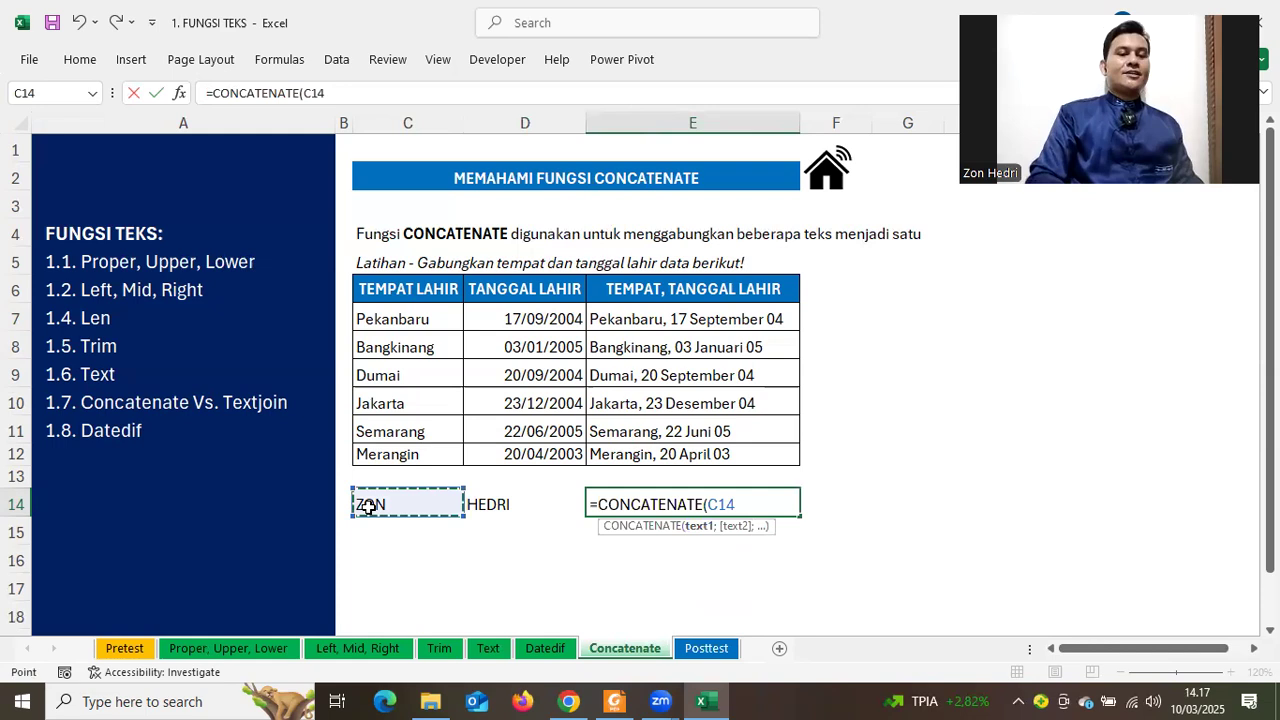
type(";")
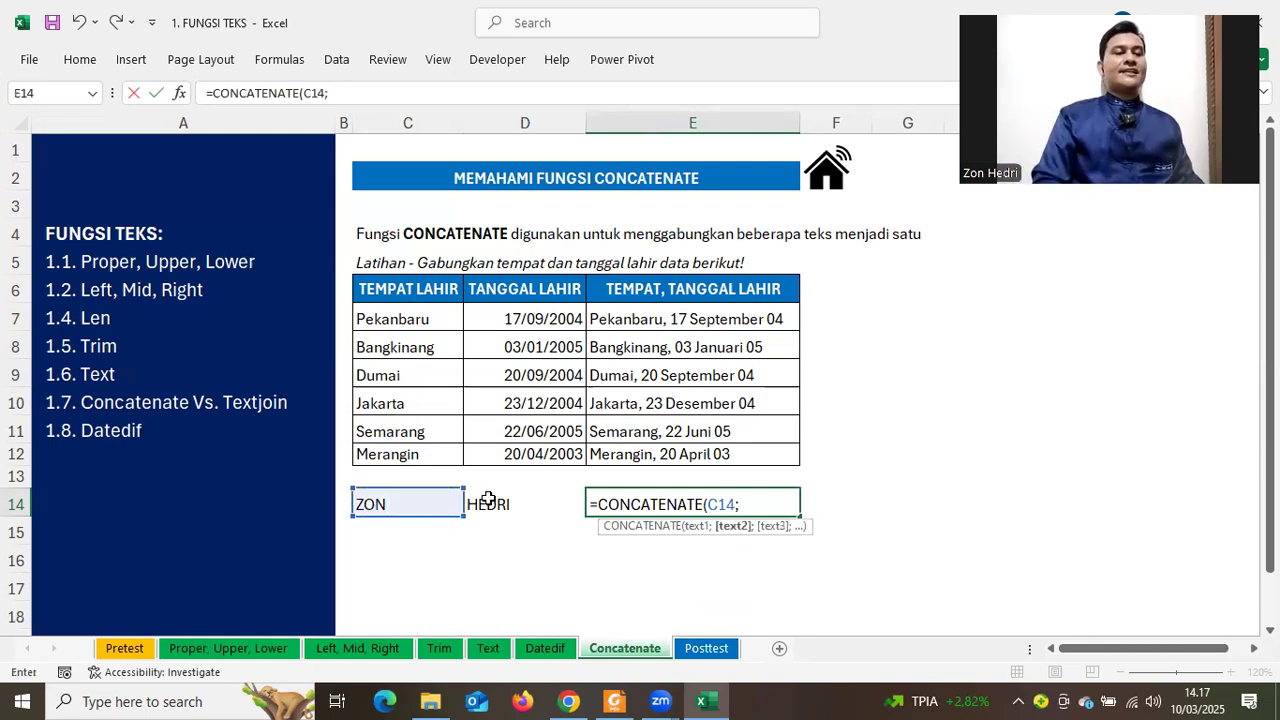
left_click(487, 500)
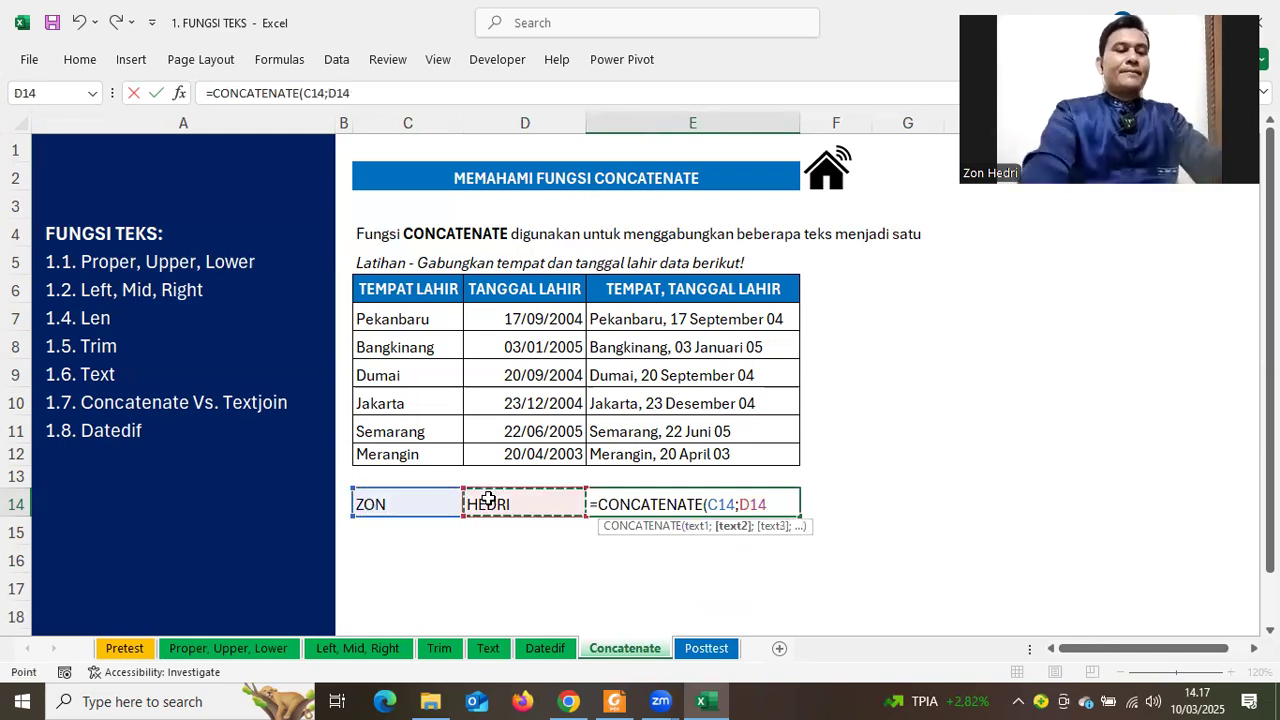
type(")")
key("Return")
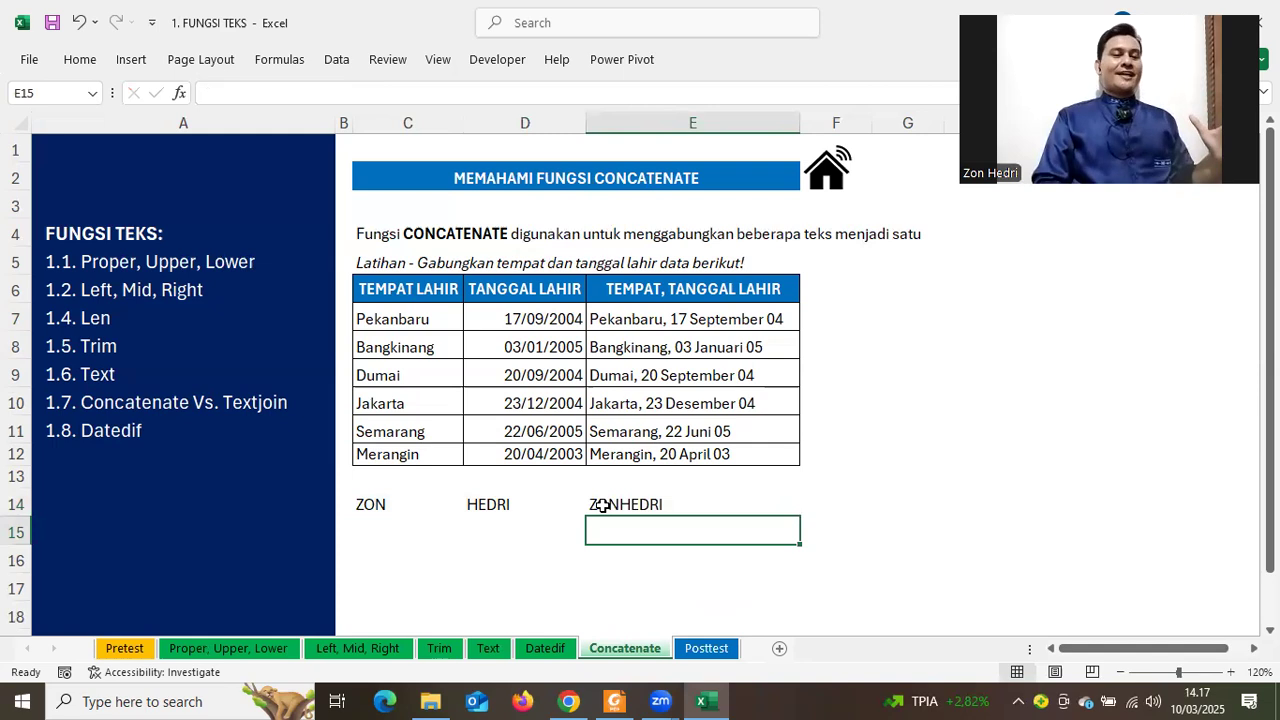
key("Up")
left_click(488, 505)
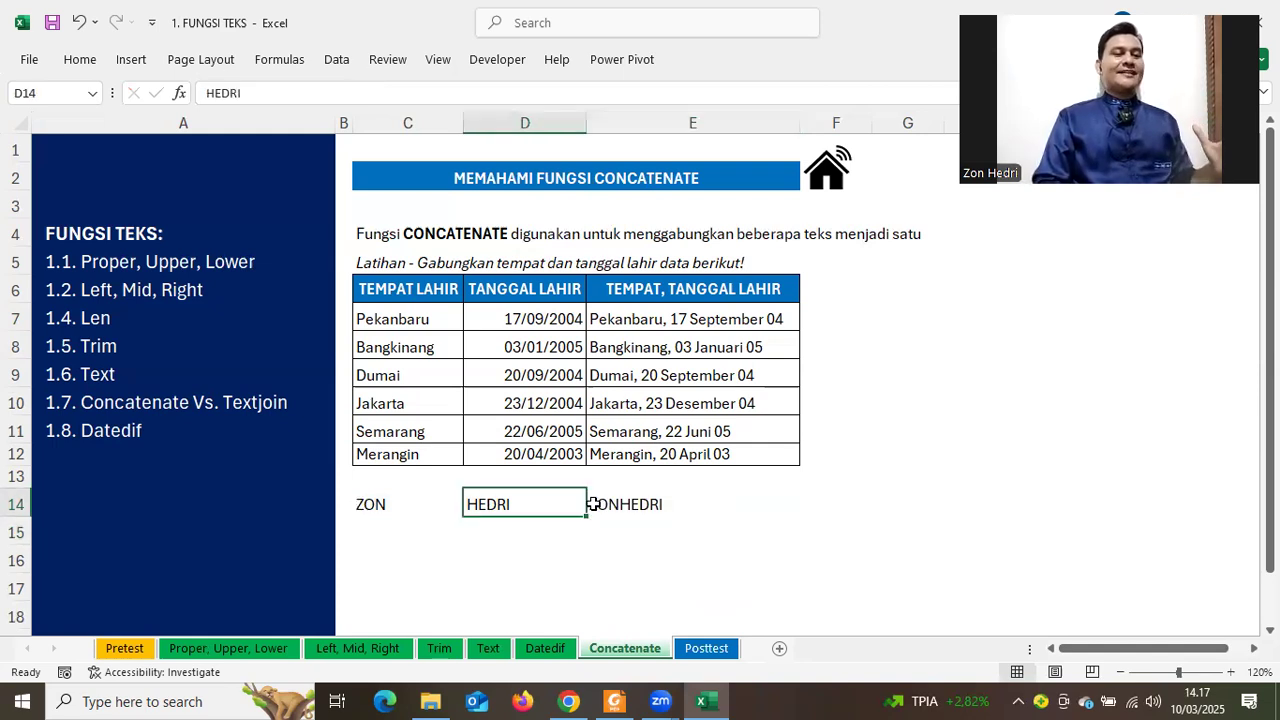
left_click(593, 505)
double_click(707, 504)
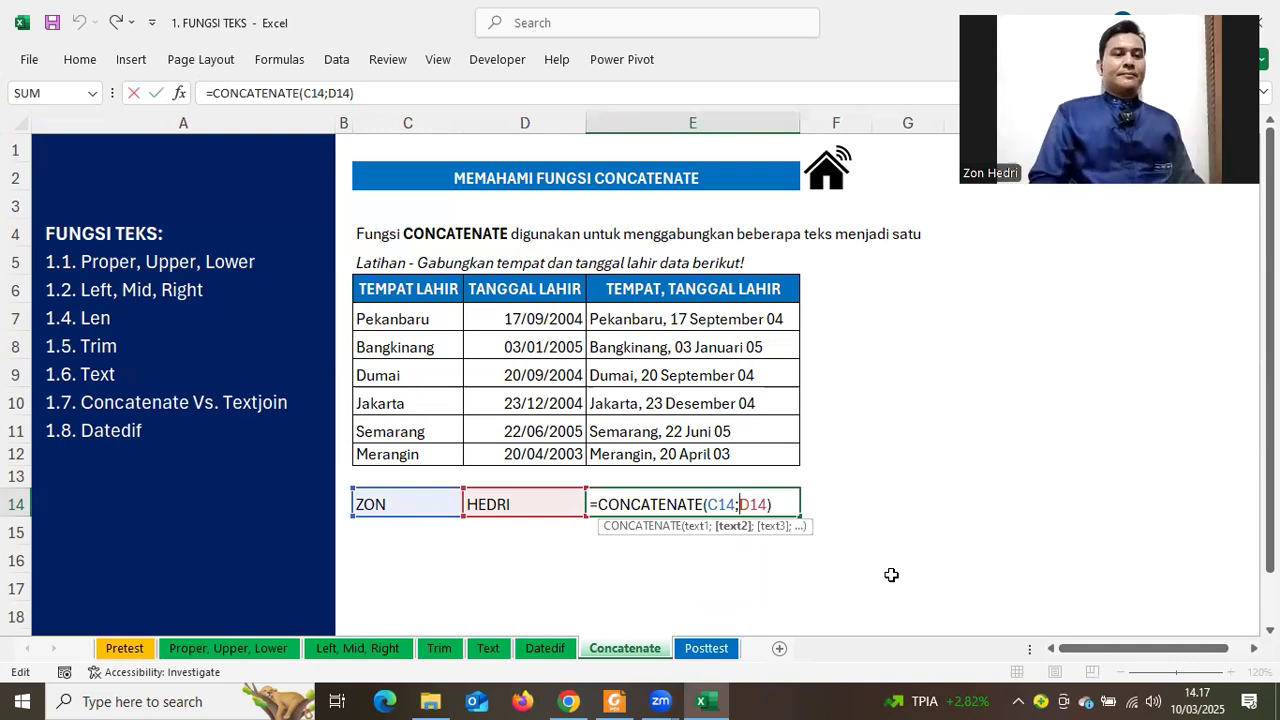
left_click(717, 505)
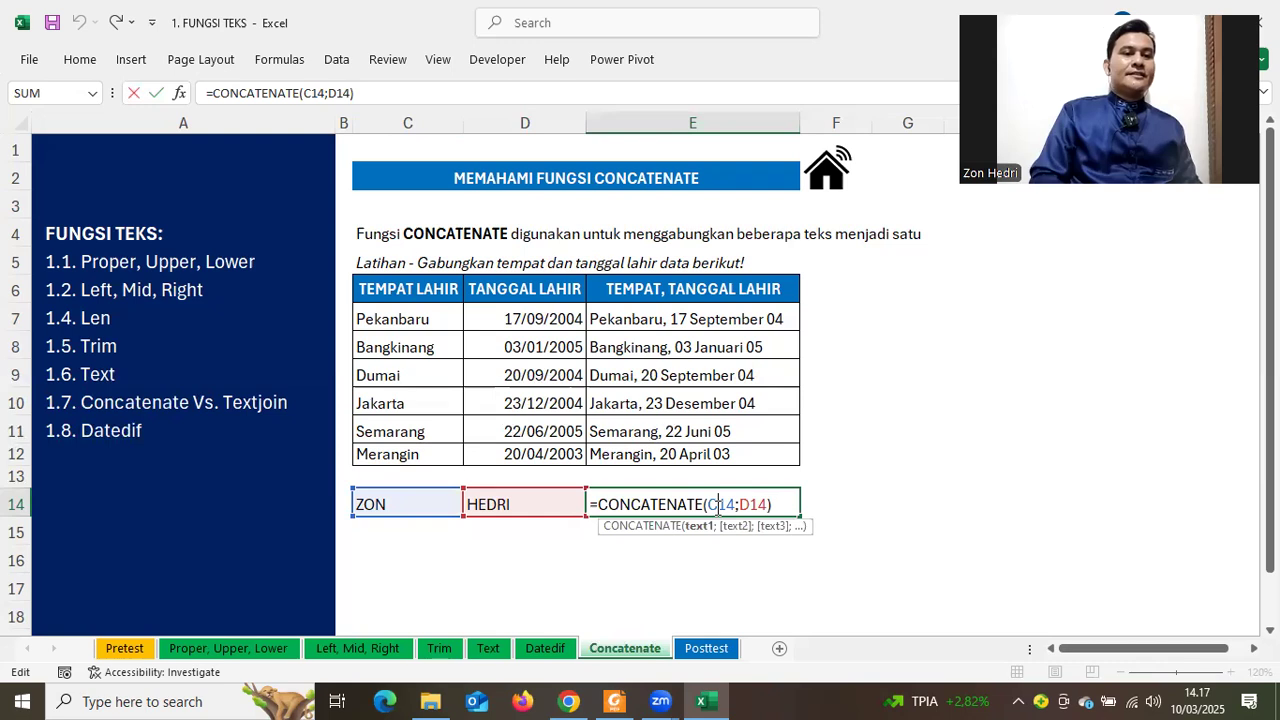
key("Right")
key("Right")
key("Right")
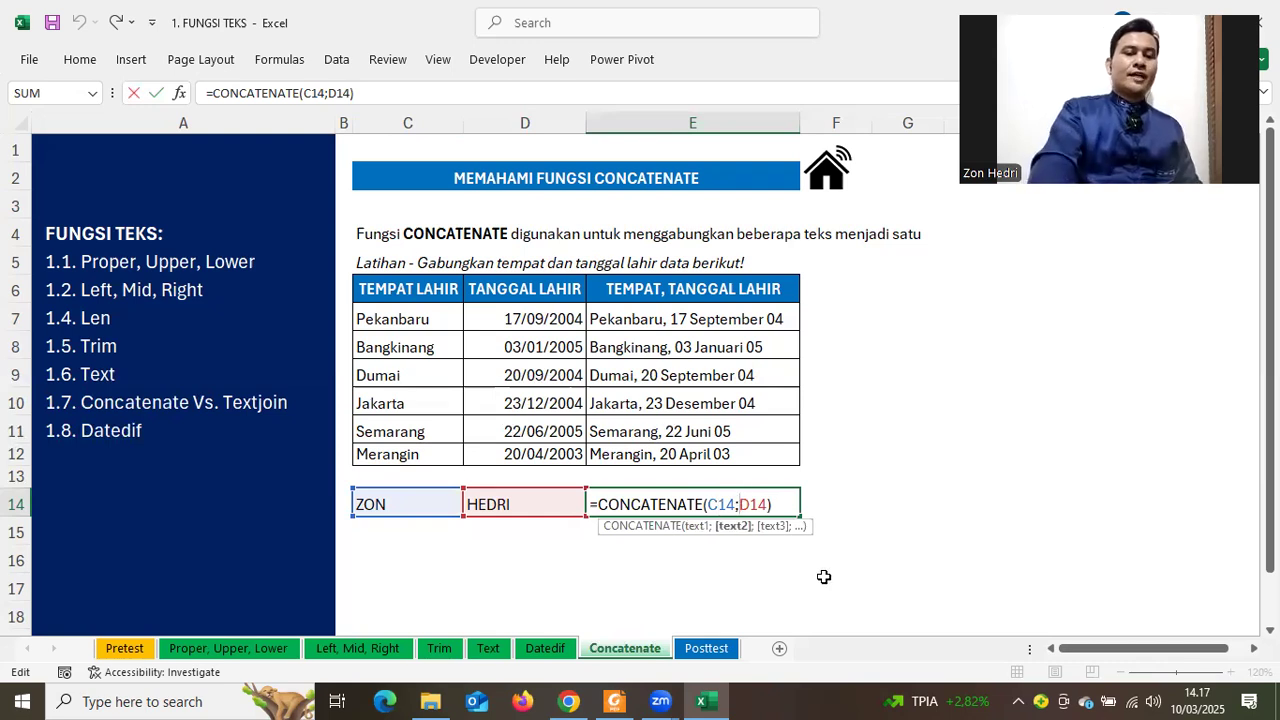
type("\"")
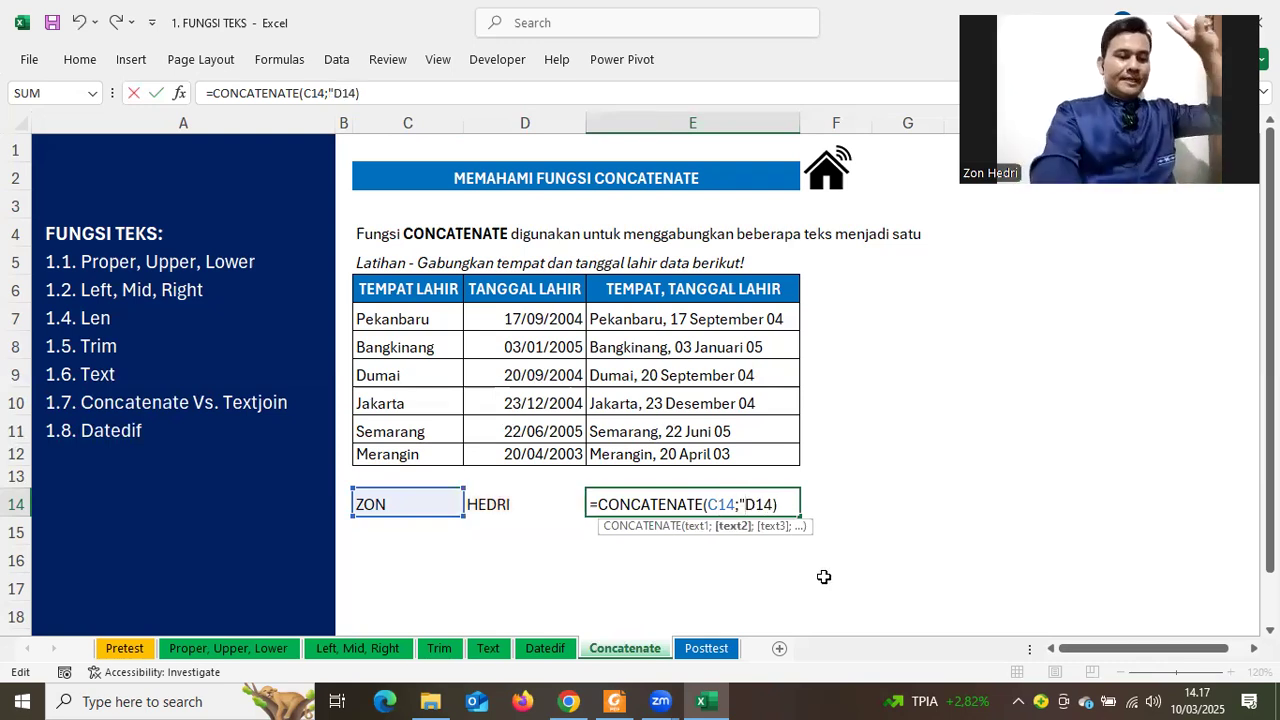
type(" \"")
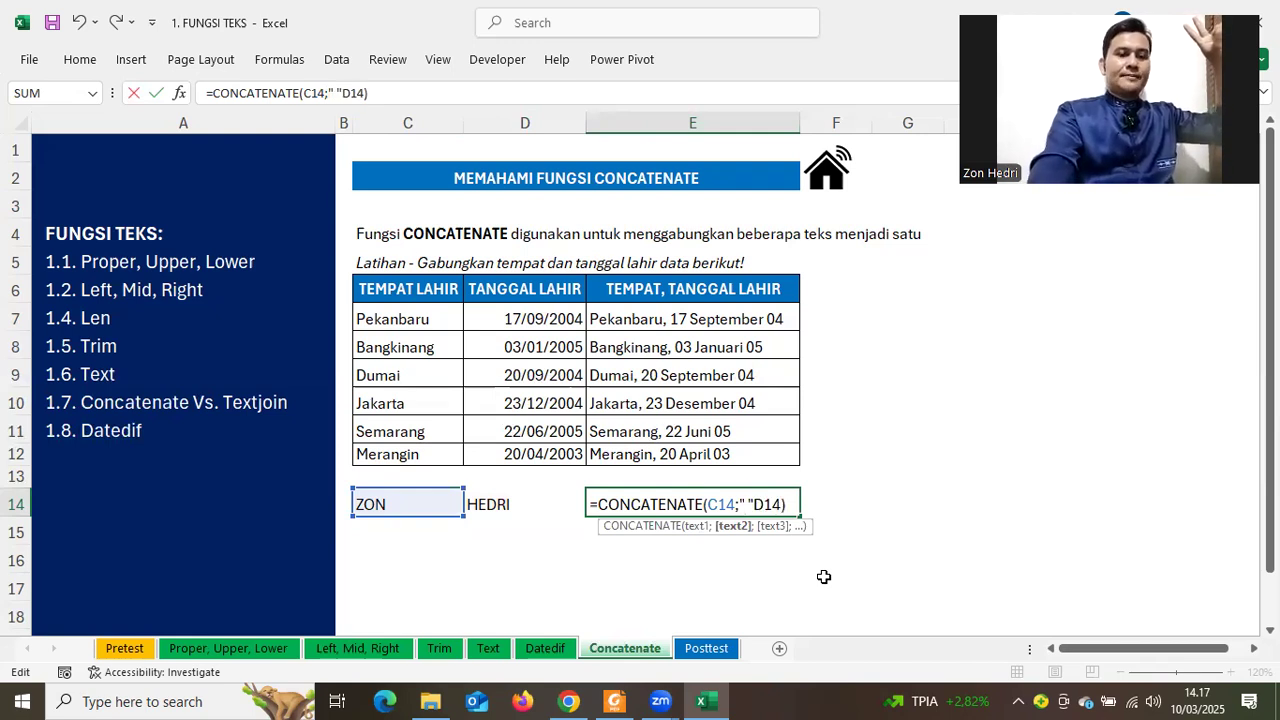
type(";")
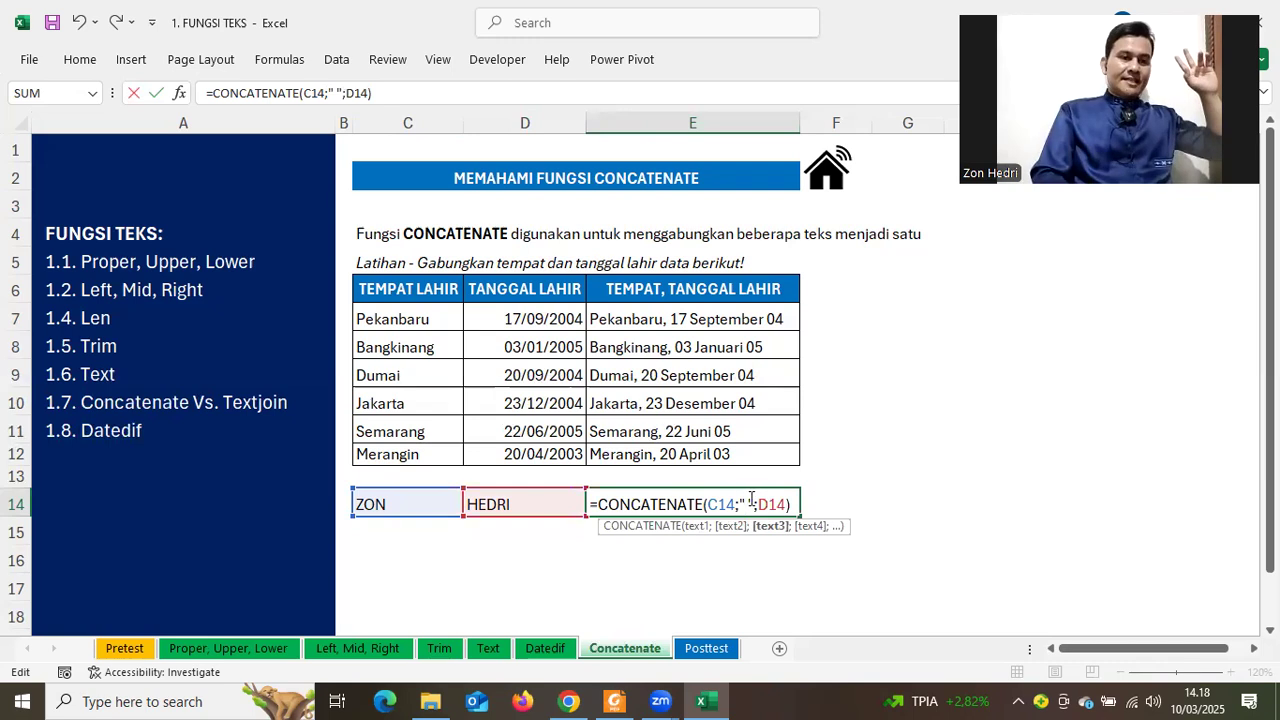
left_click_drag(739, 503, 755, 502)
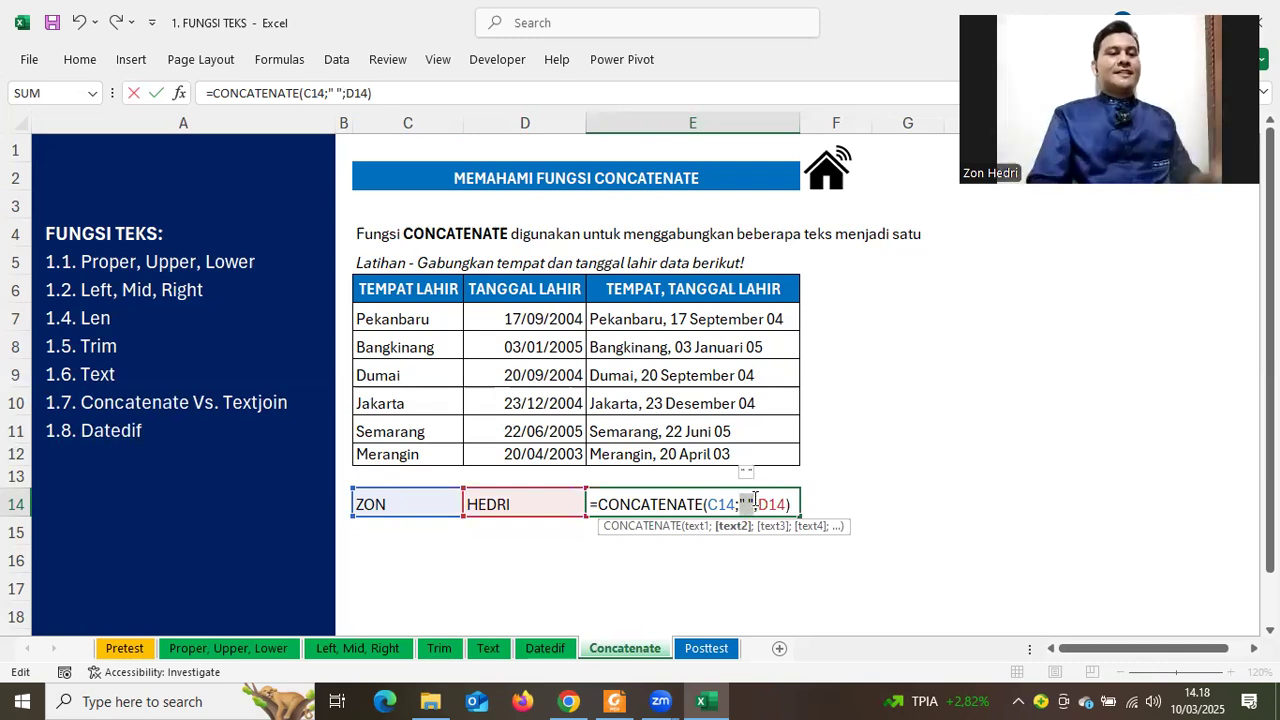
left_click(781, 504)
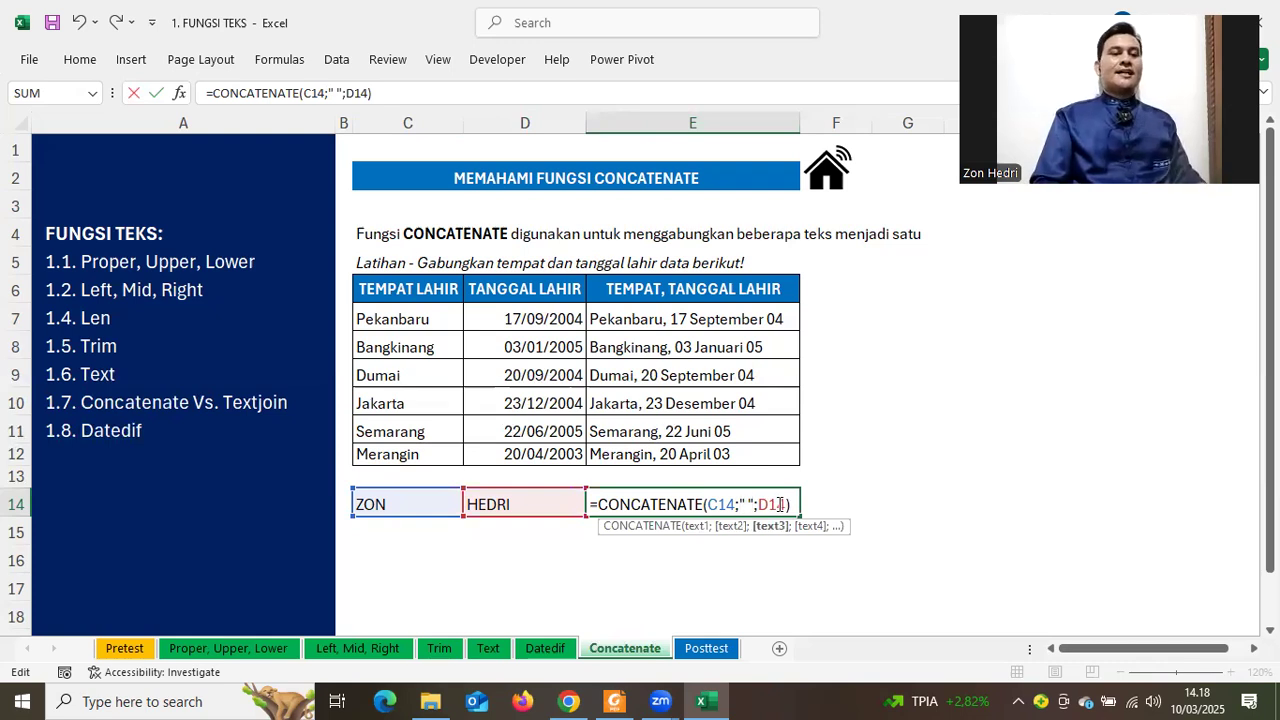
key("Return")
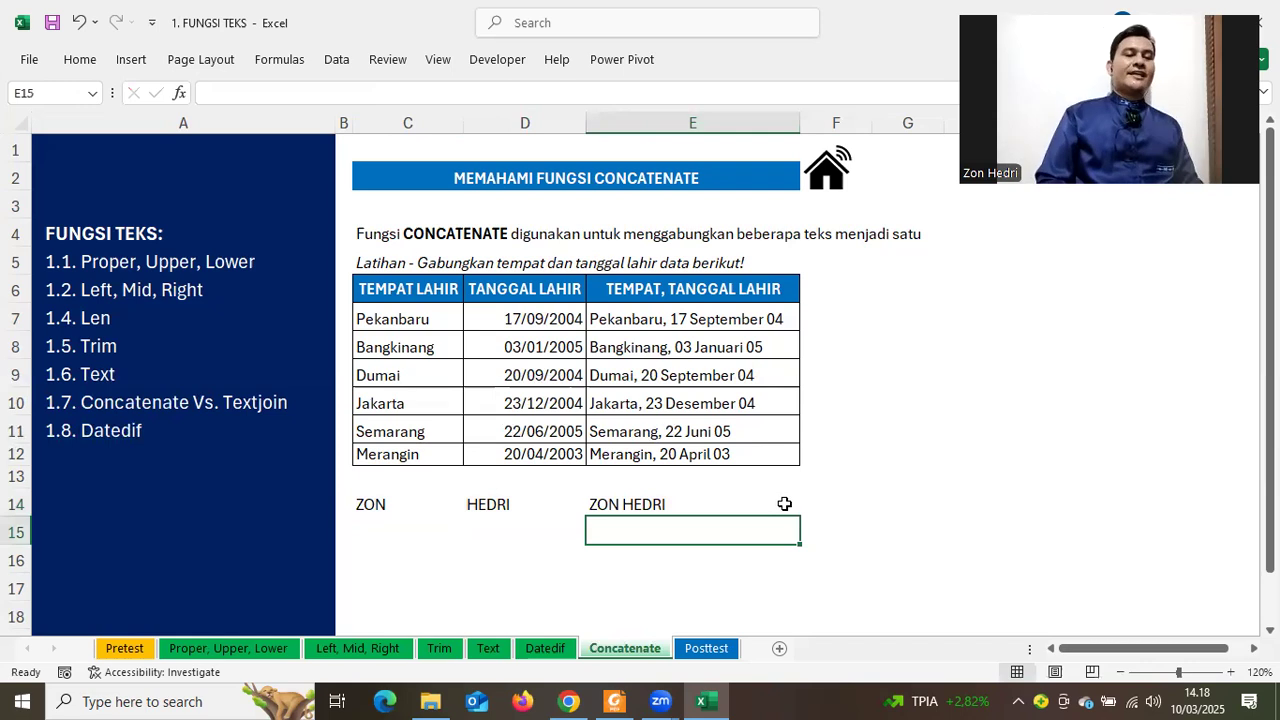
key("Up")
Clear the combined TEMPAT, TANGGAL LAHIR results in E7:E12
left_click_drag(617, 323, 653, 454)
key("Delete")
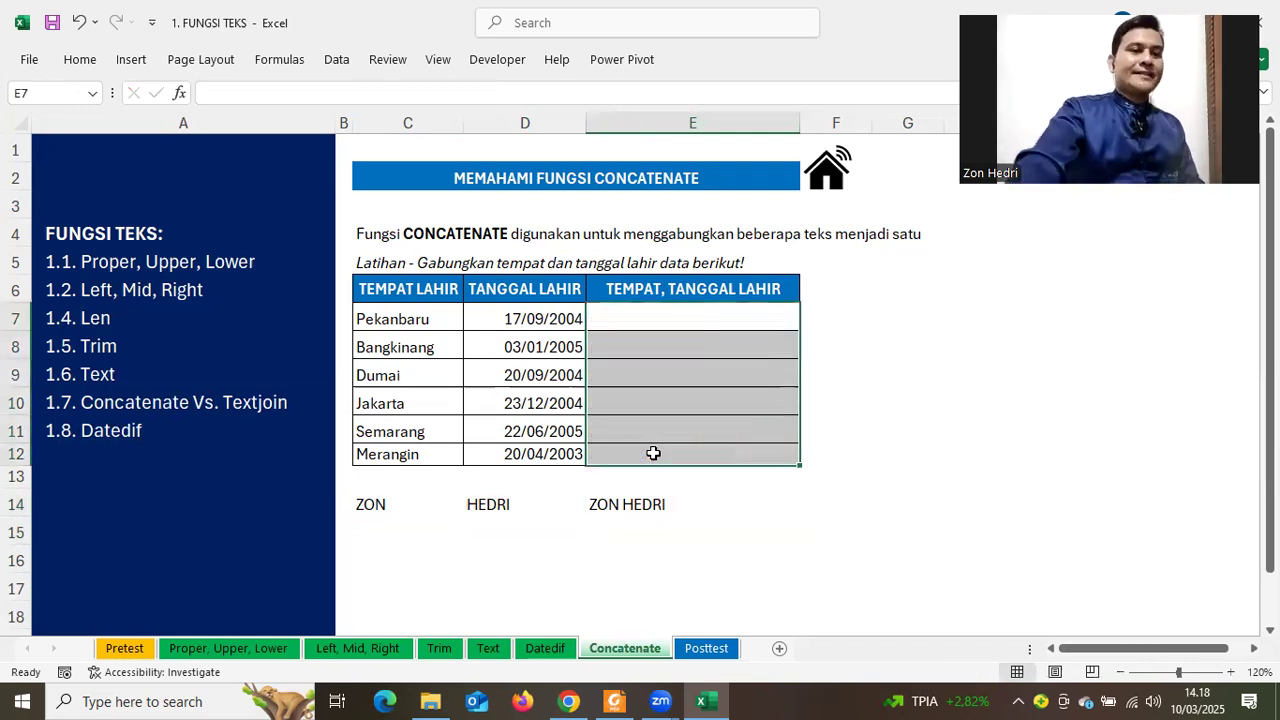
left_click(1052, 340)
Enter =CONCATENATE(C7;" ,";D7) in E7, showing Pekanbaru ,38247
left_click(677, 318)
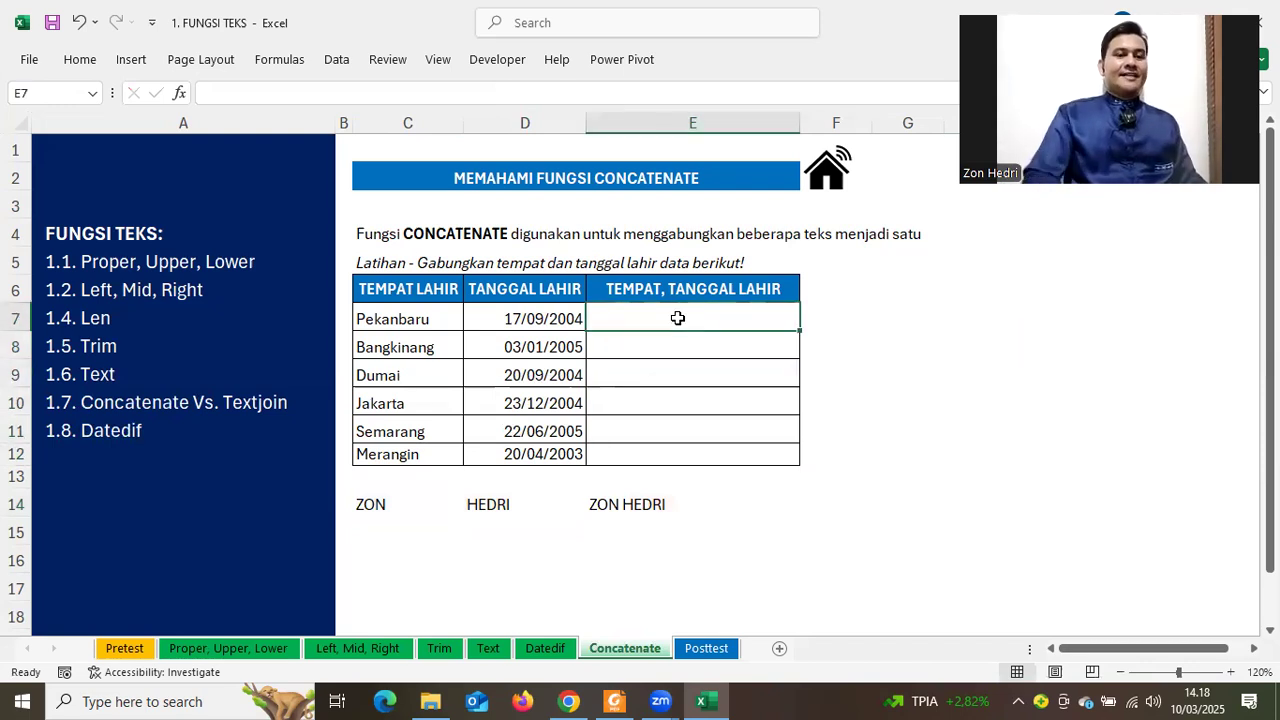
type("=CONC")
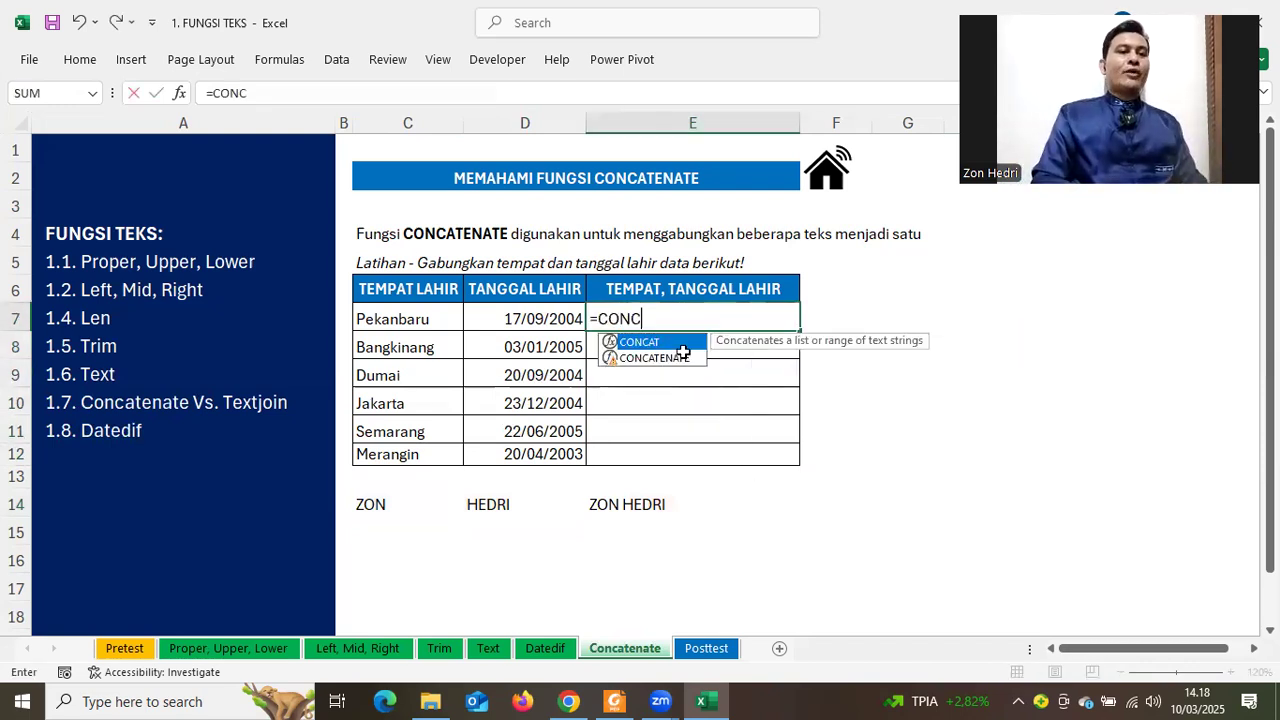
double_click(683, 356)
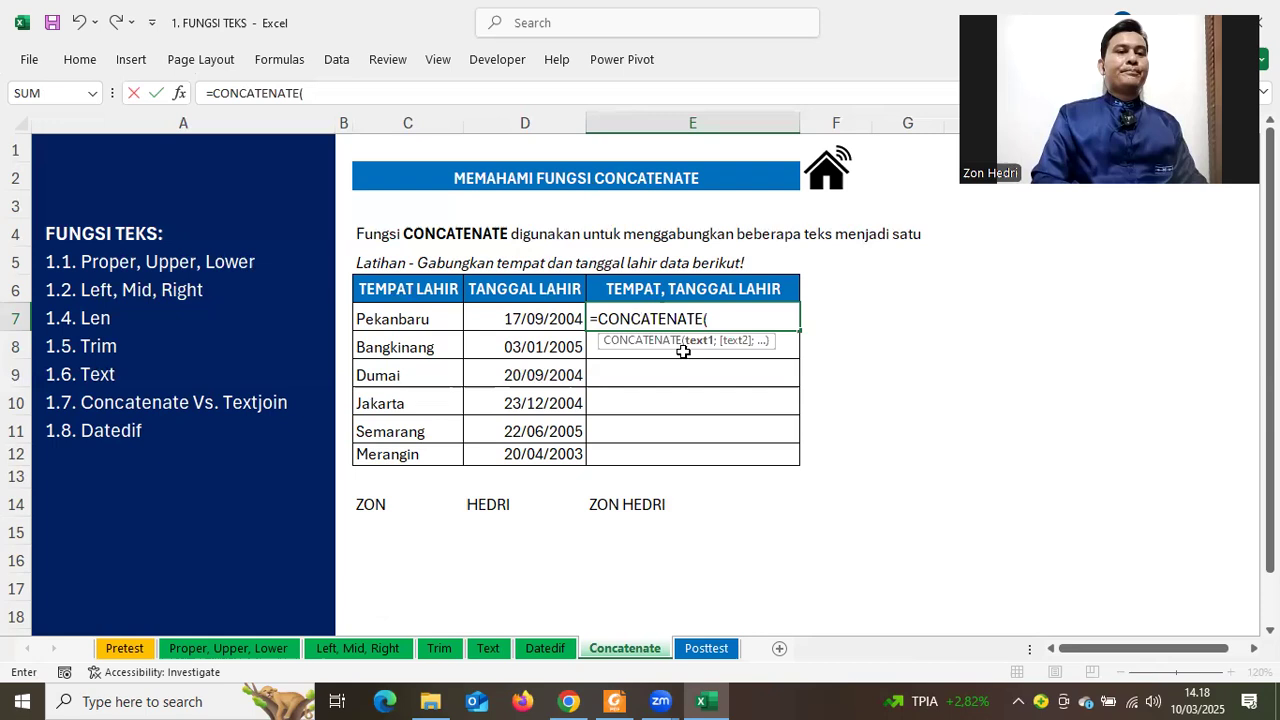
left_click(389, 313)
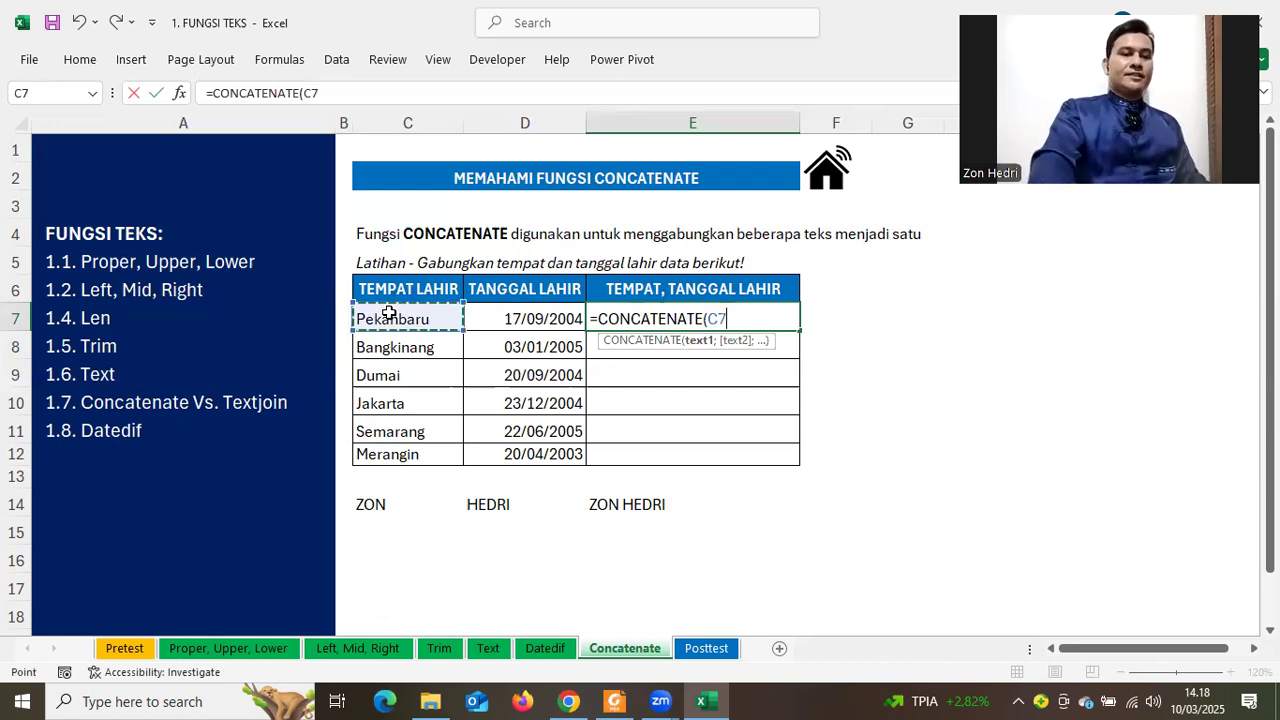
type(";")
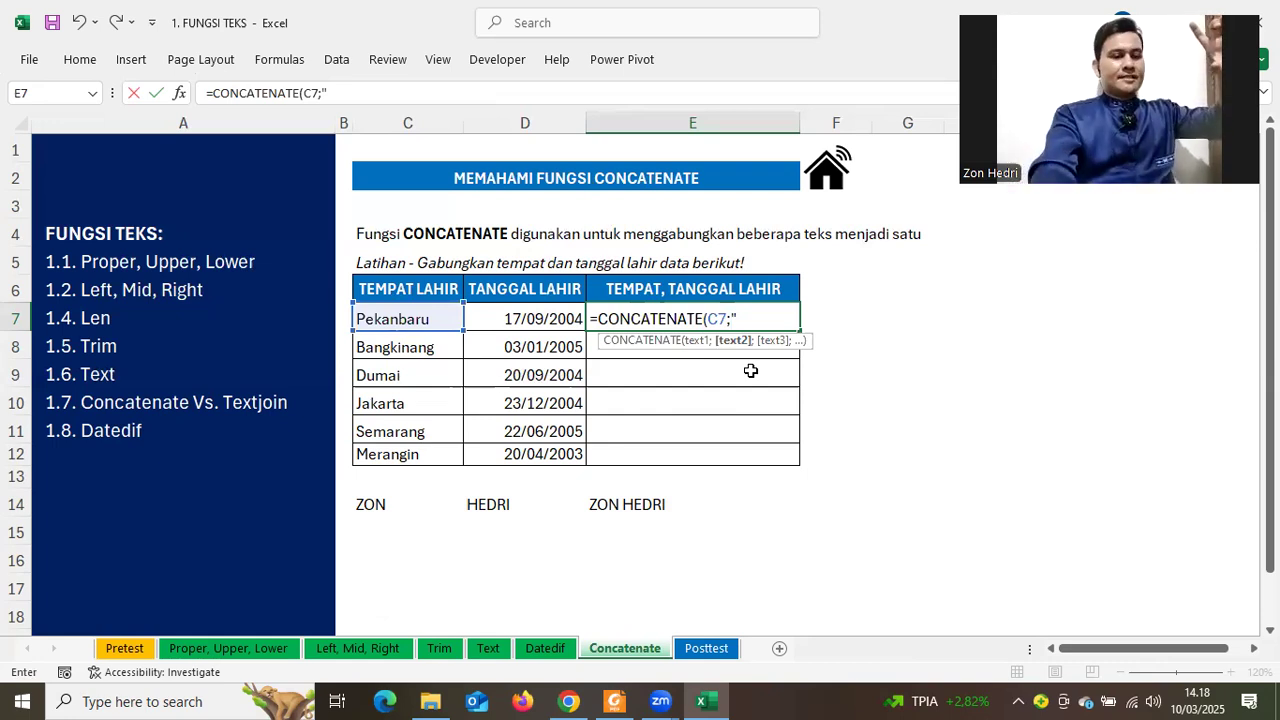
type(",\"")
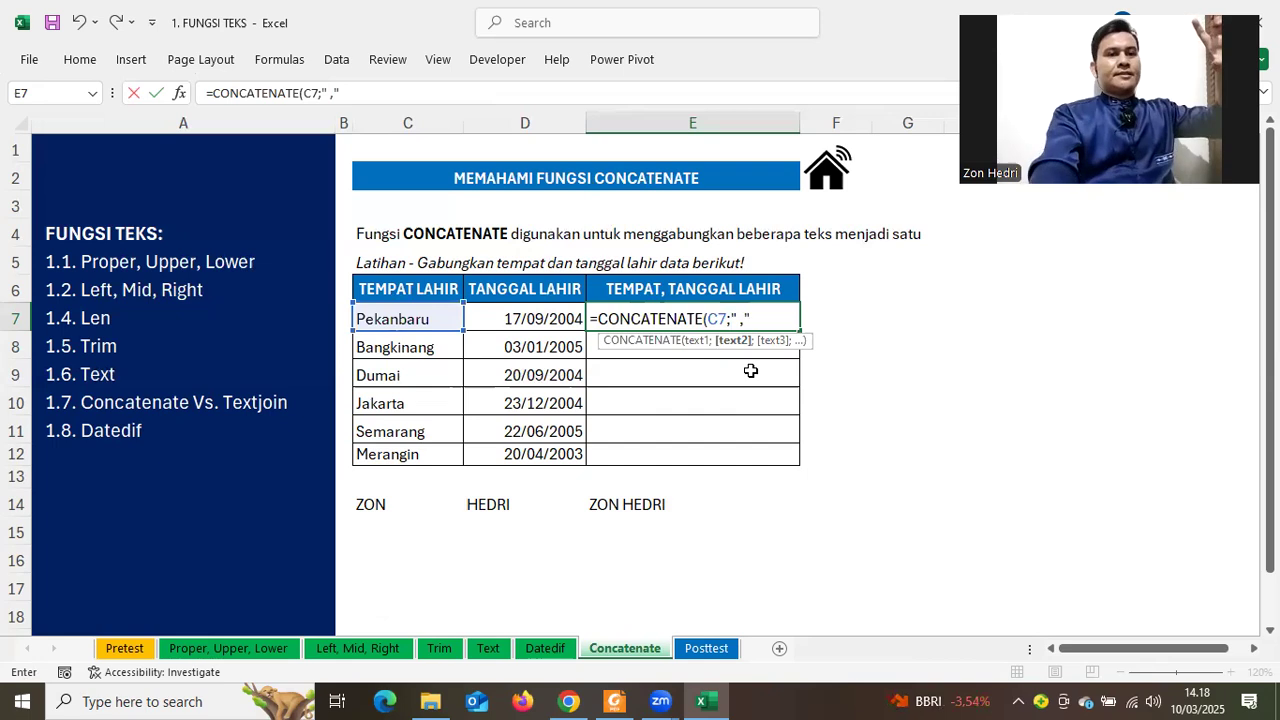
type(";")
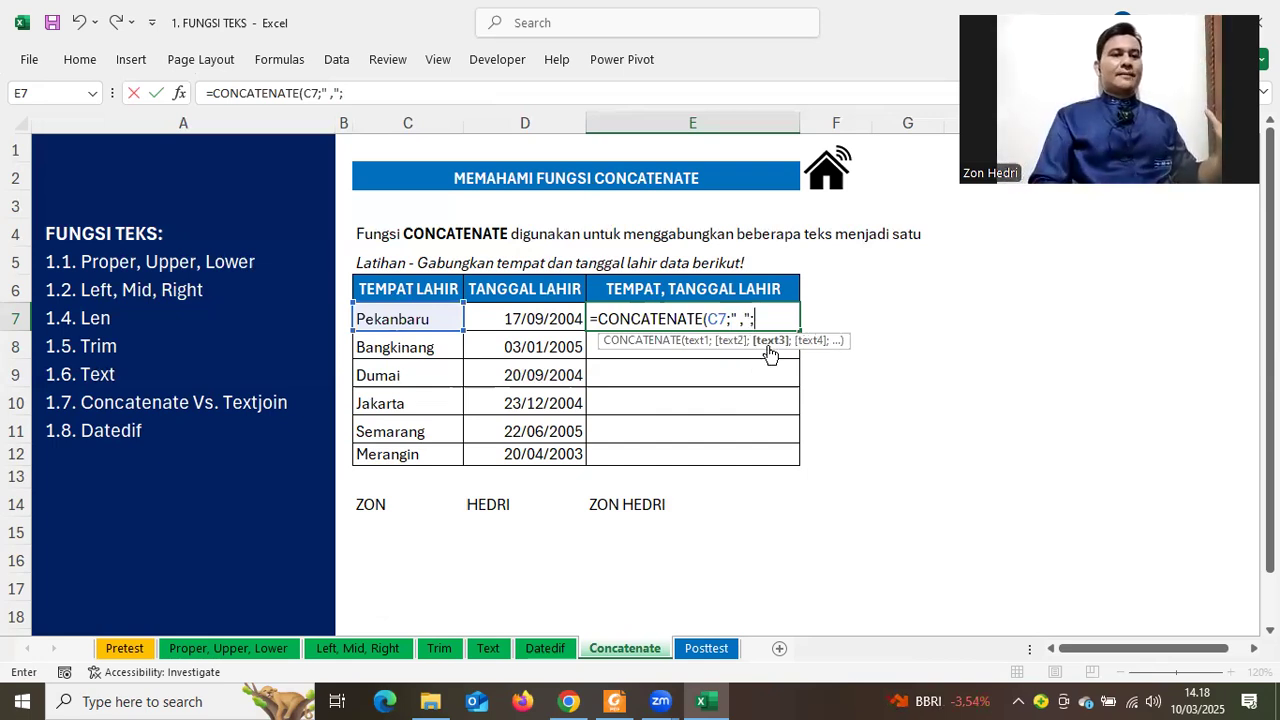
left_click(502, 319)
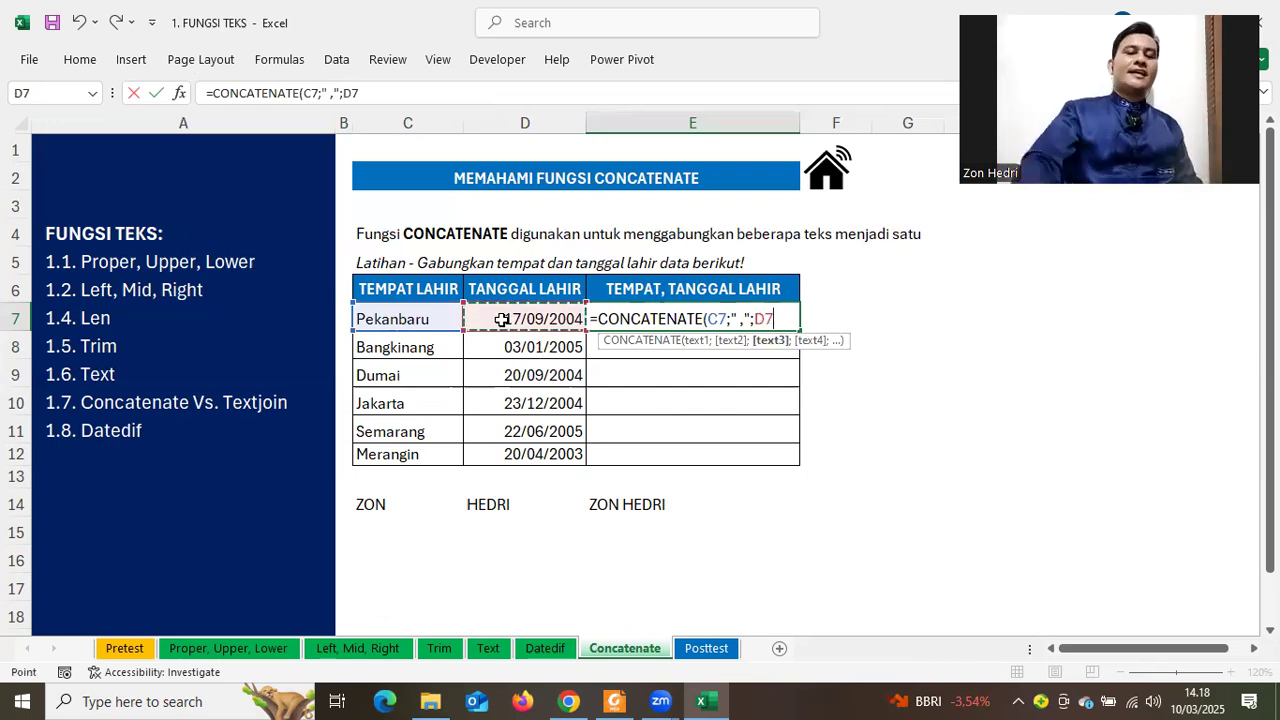
key("Return")
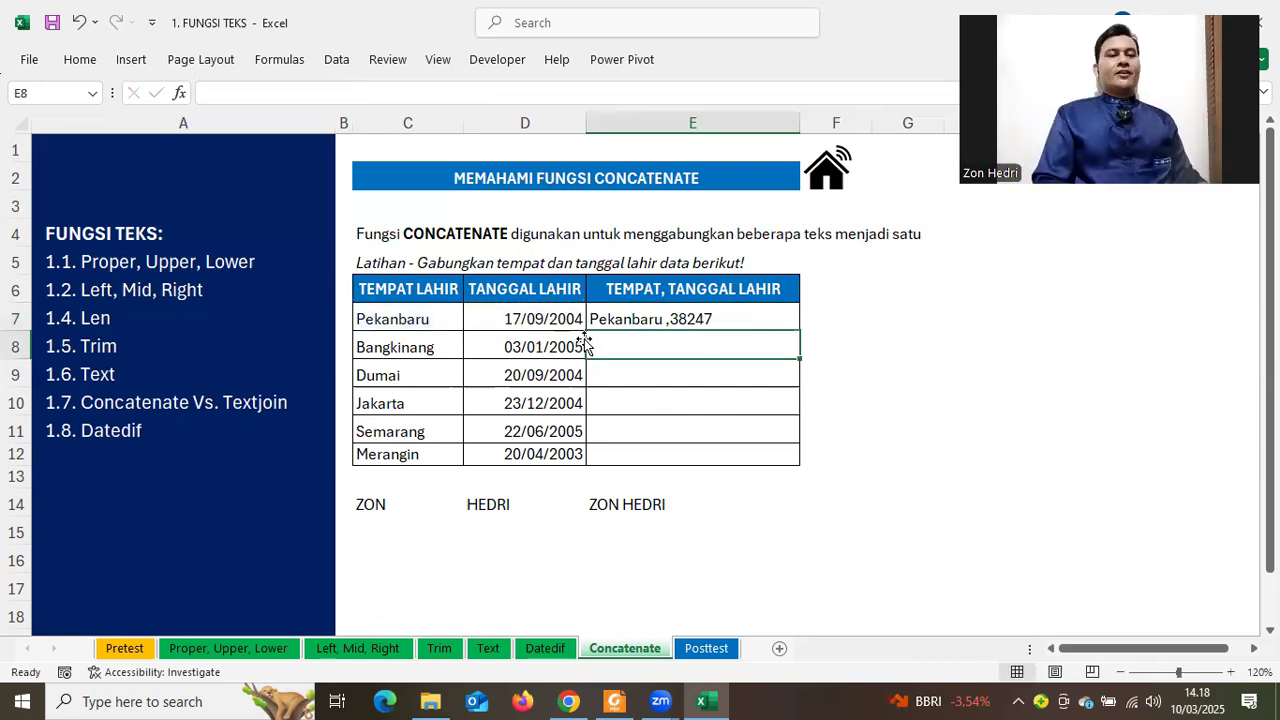
Review the D7:D12 birth dates and the C4 explanation, then reopen E7's formula for editing
left_click(648, 320)
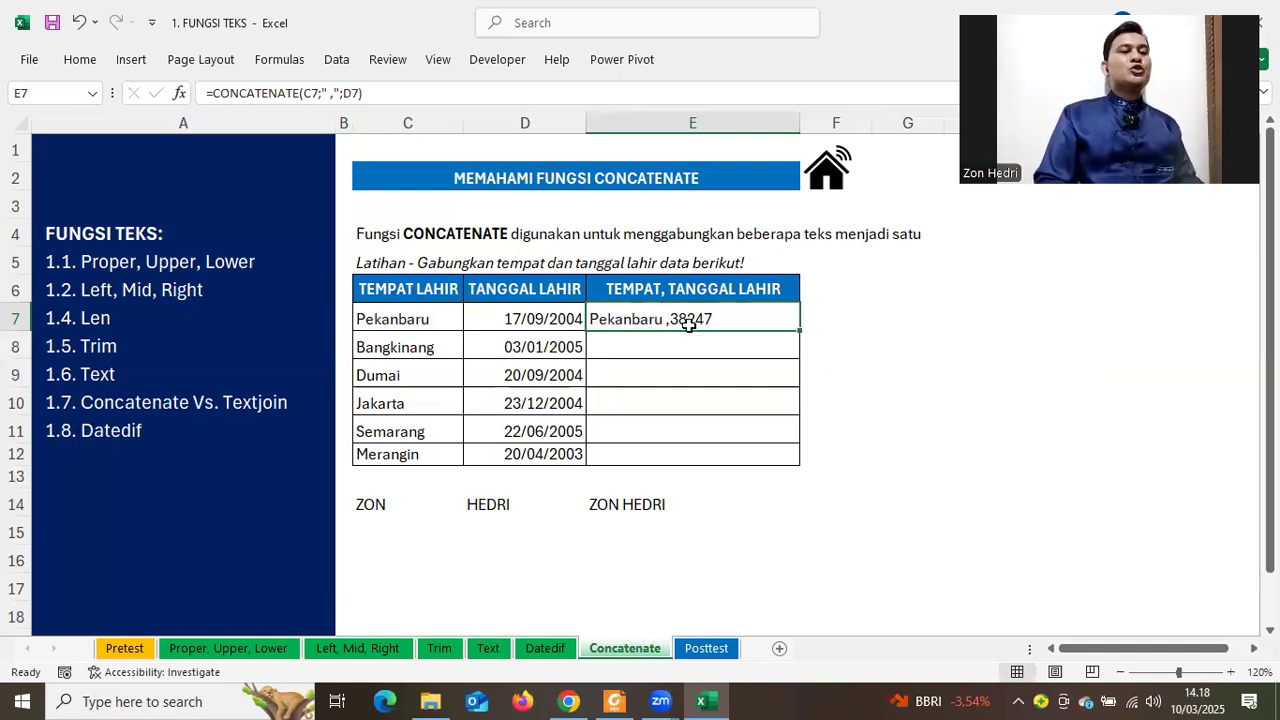
left_click_drag(524, 319, 520, 440)
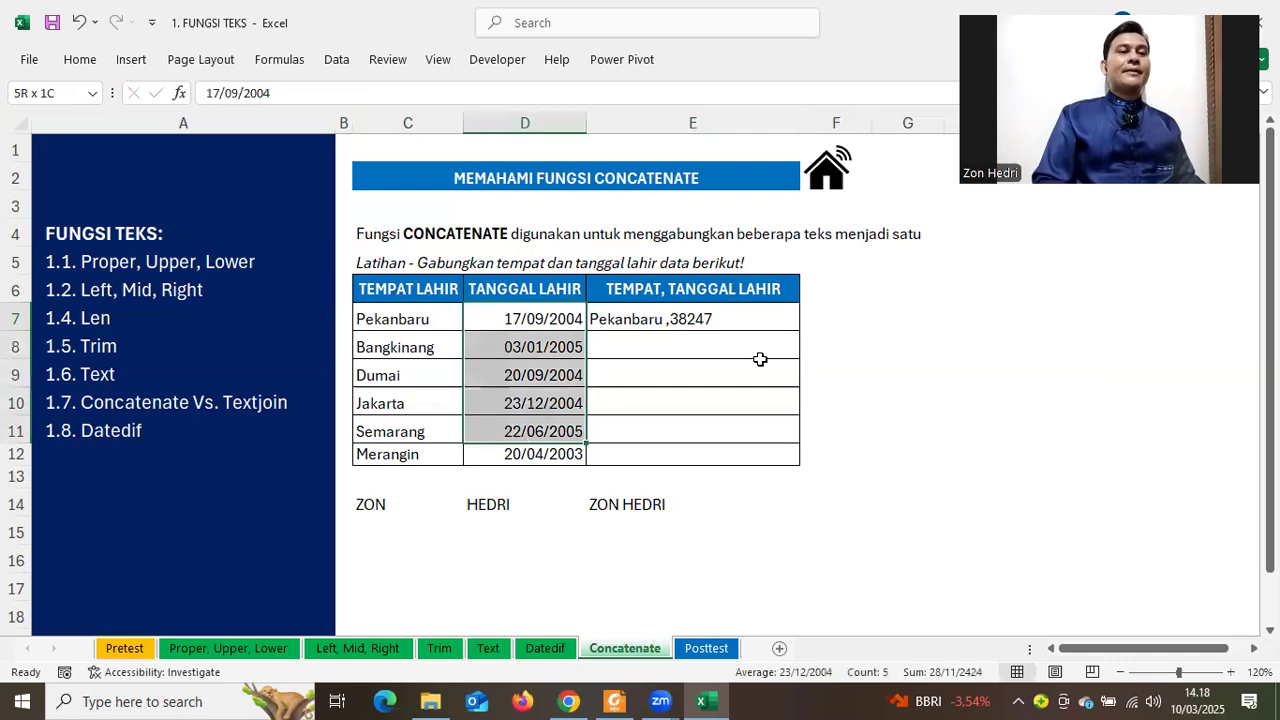
left_click(676, 315)
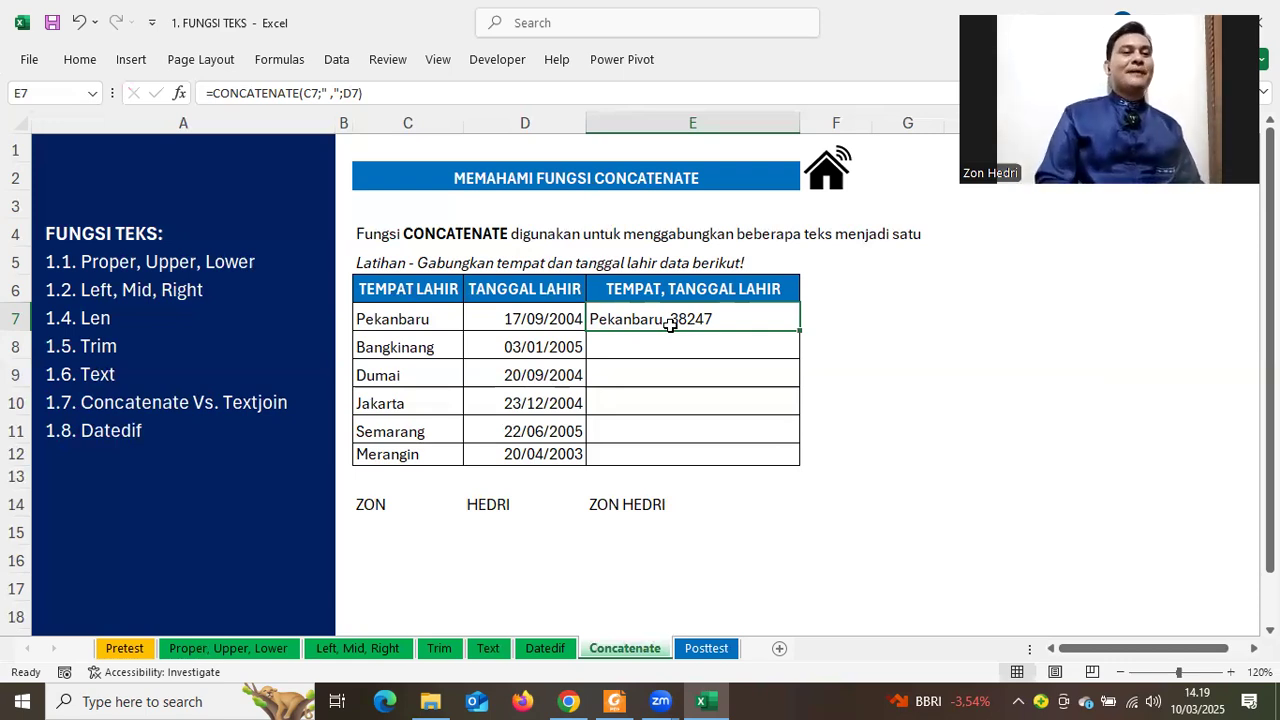
left_click(423, 237)
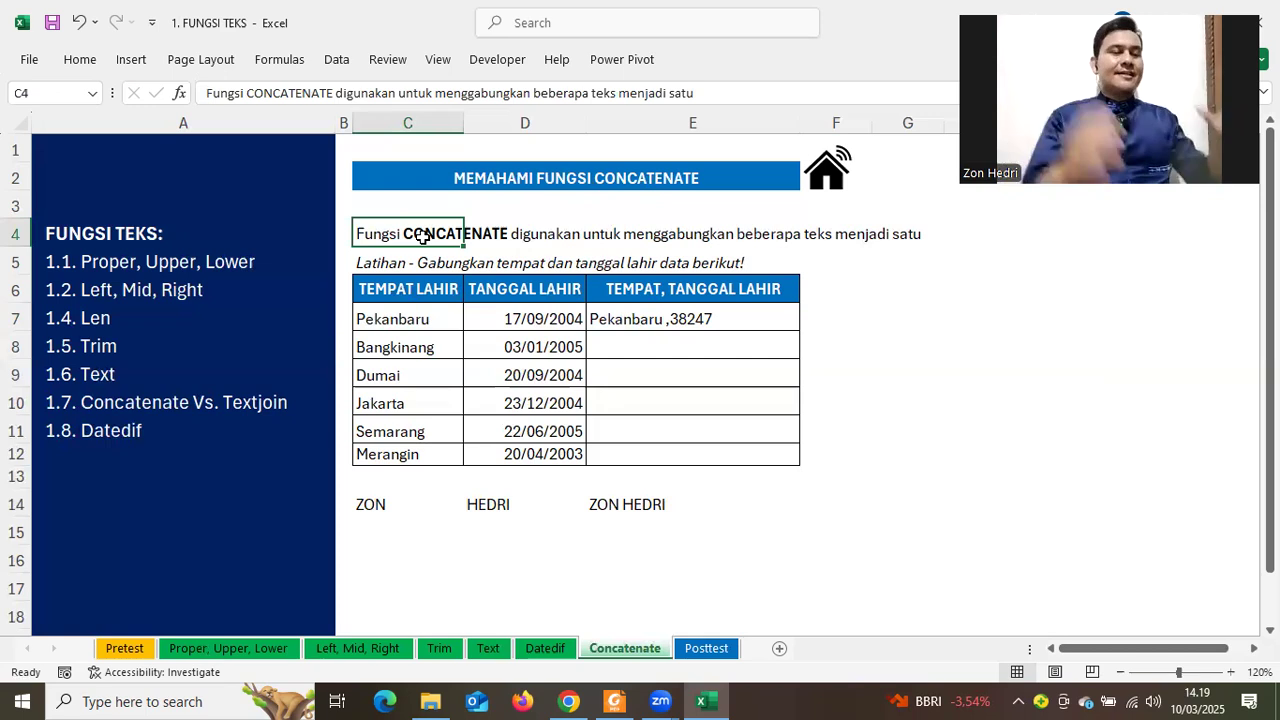
left_click_drag(528, 302, 519, 445)
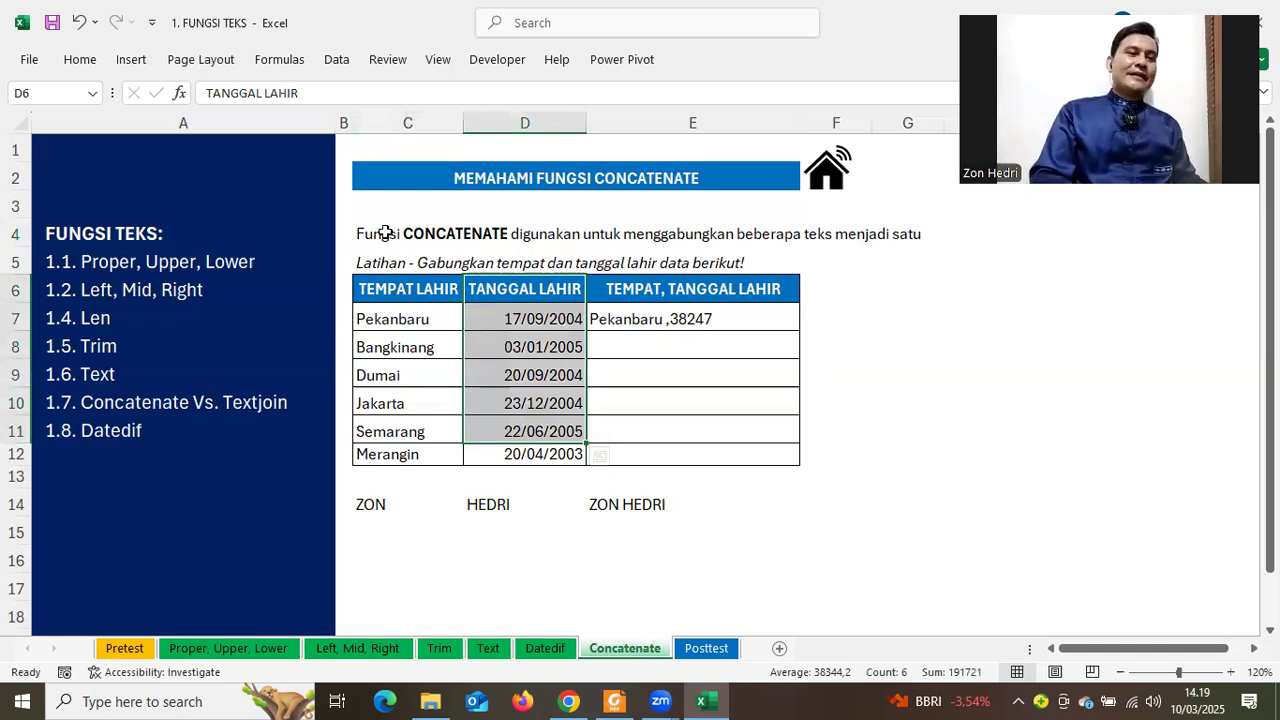
key("Left")
key("Up")
key("Up")
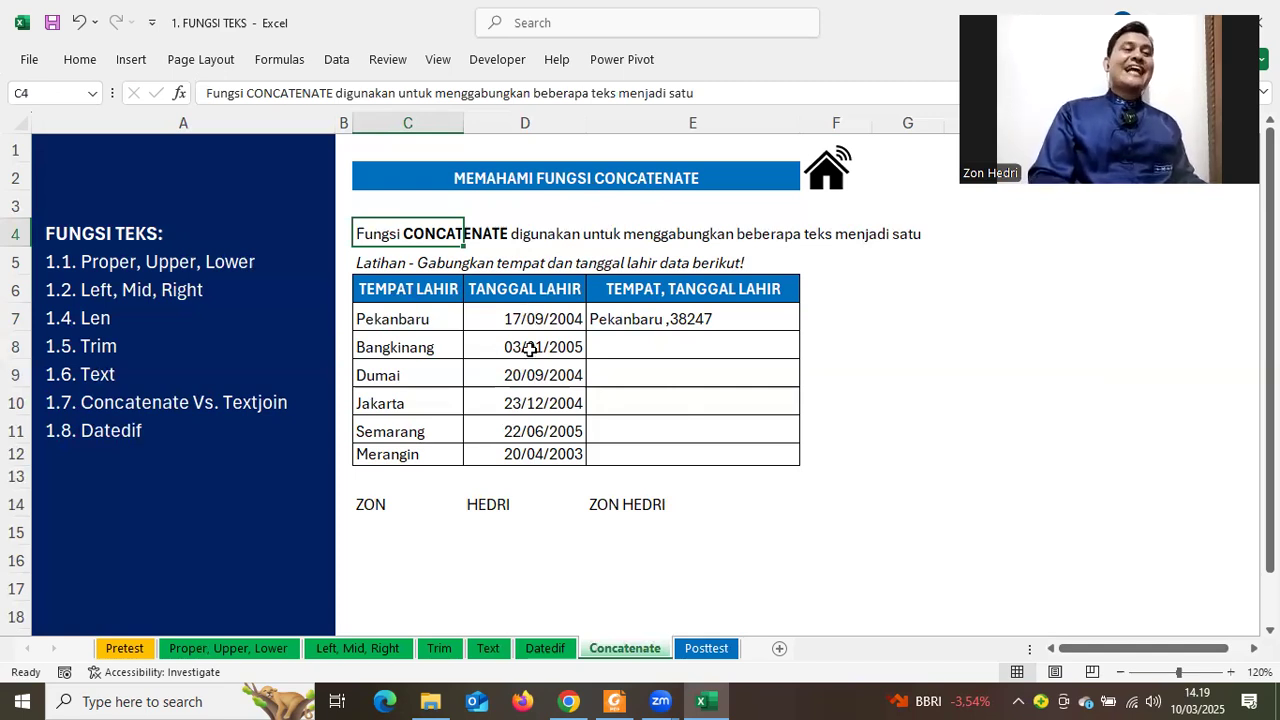
left_click_drag(524, 319, 540, 456)
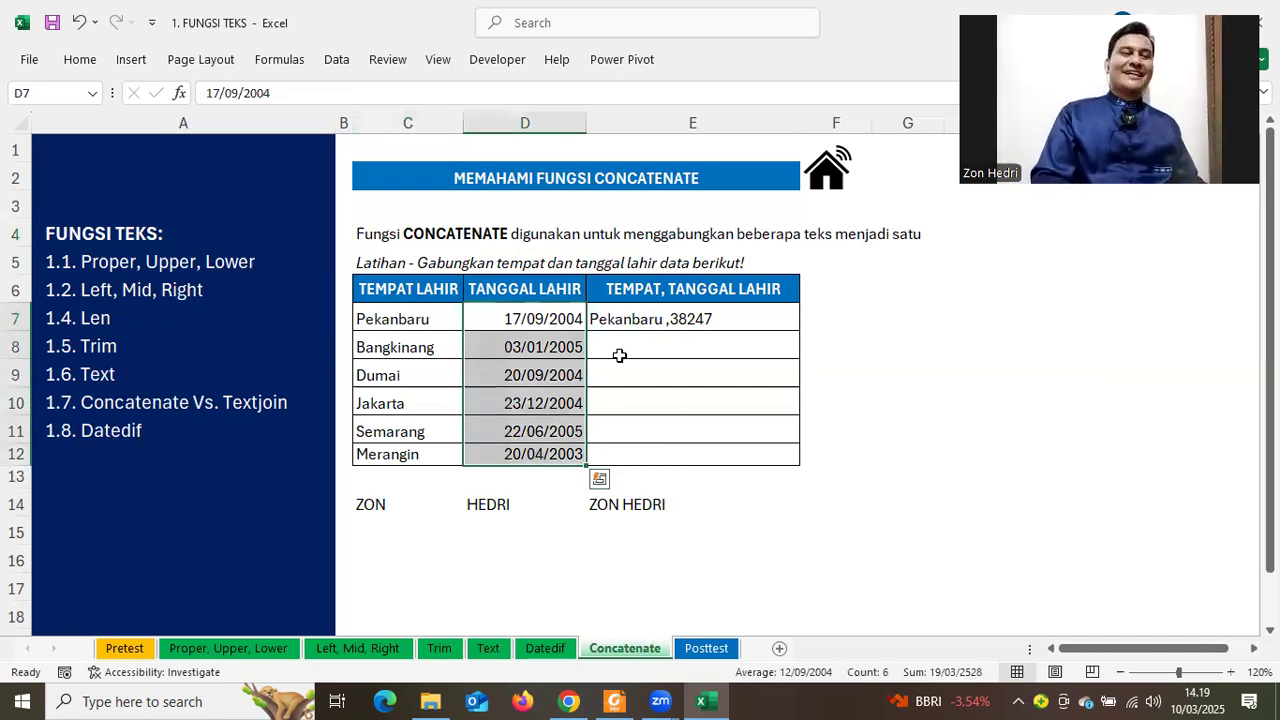
left_click(601, 321)
double_click(762, 318)
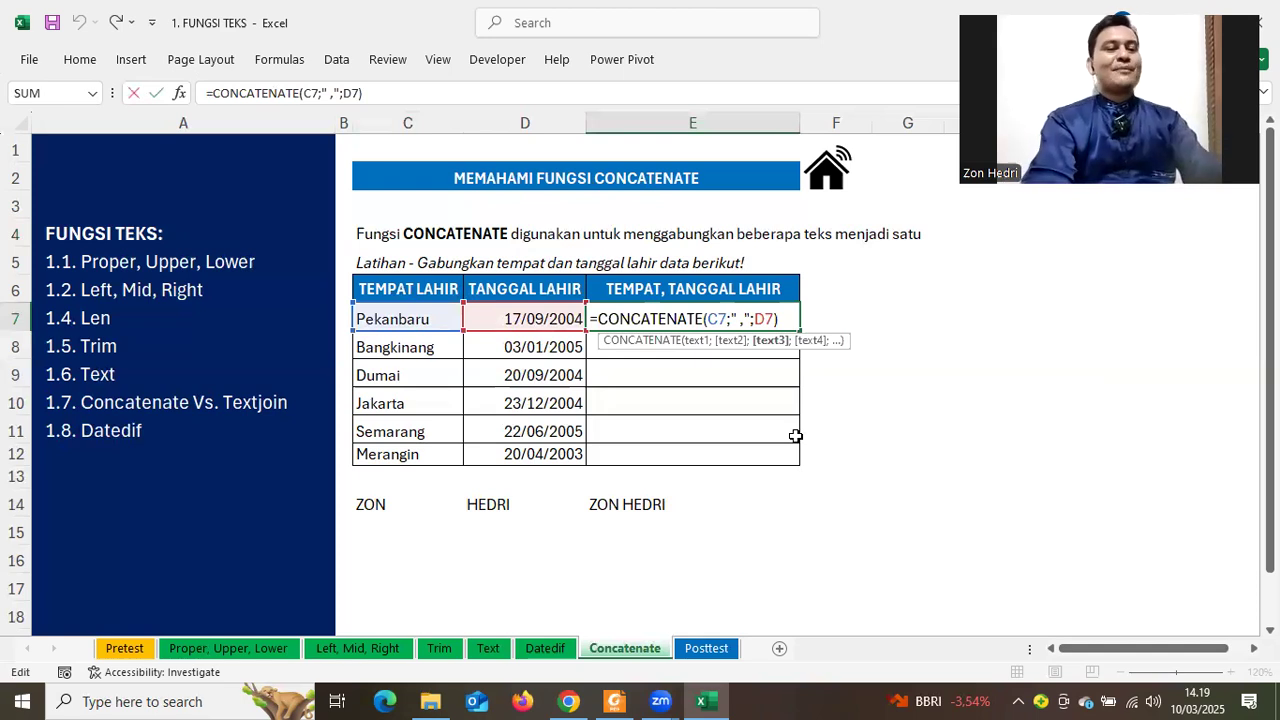
Wrap D7 in TEXT(D7;"DD MMMM YYY") so E7 shows Pekanbaru ,17 September 2004
type("TEXT")
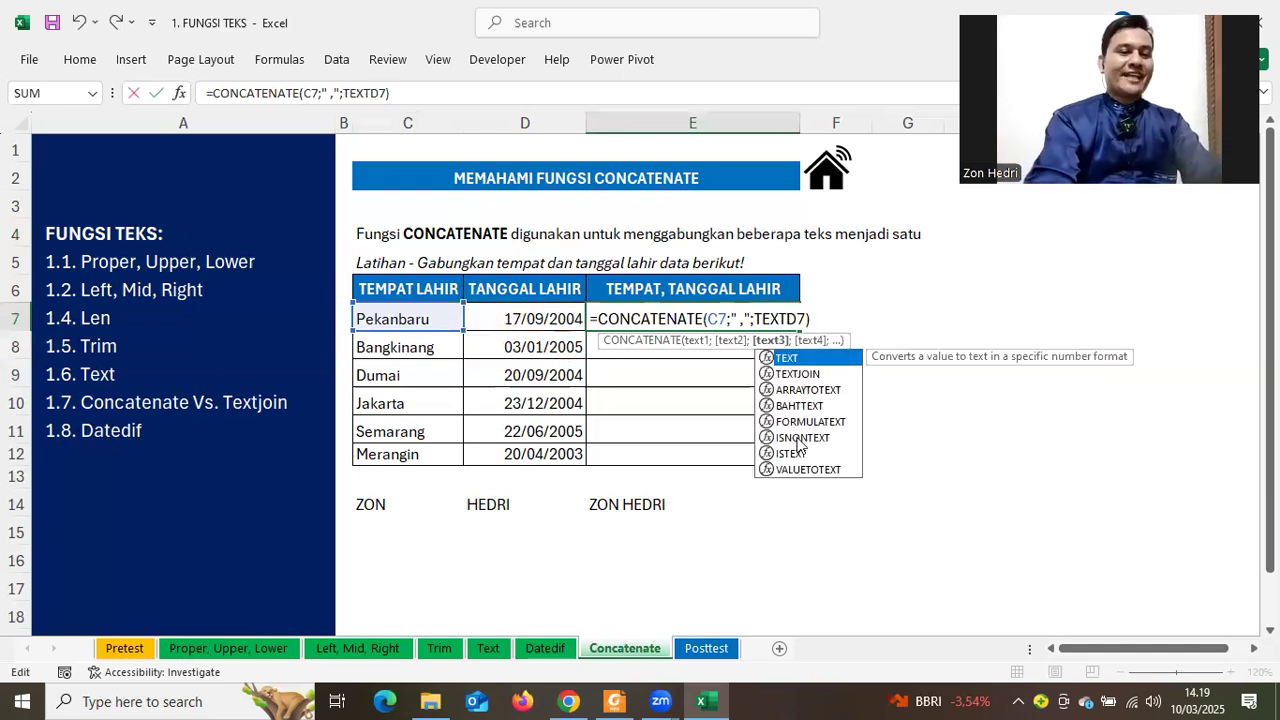
key("Tab")
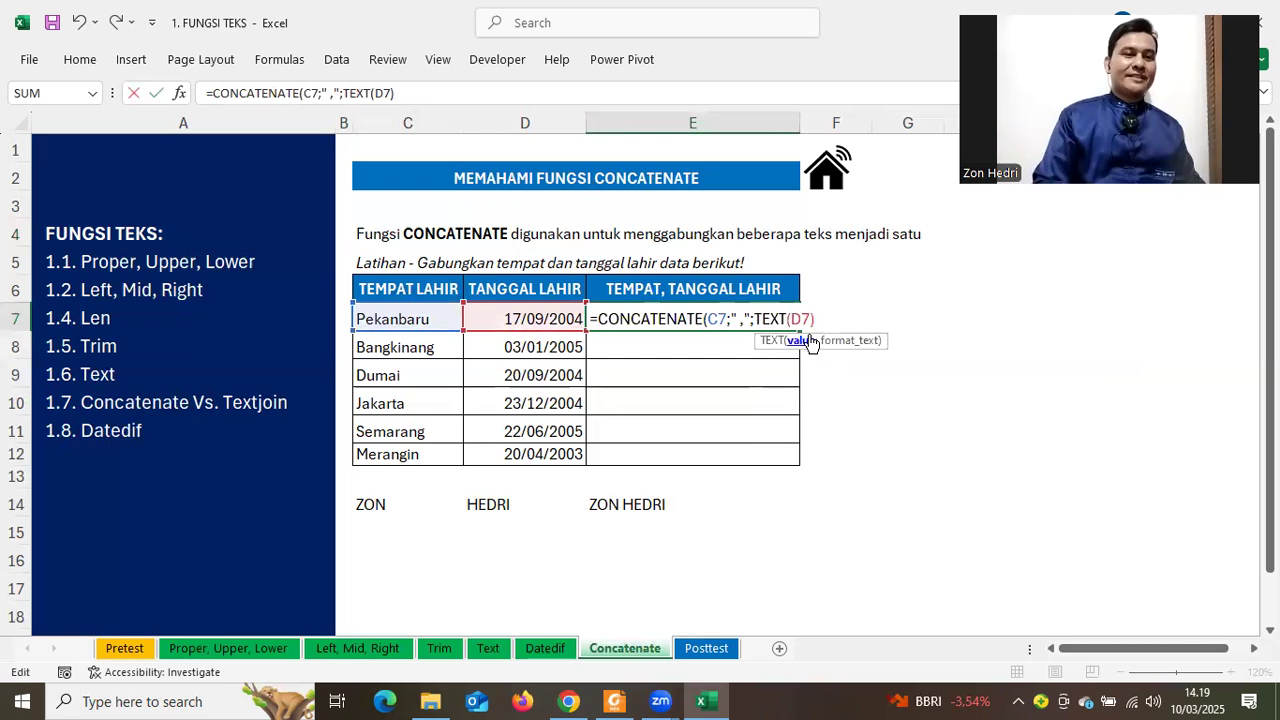
key("End")
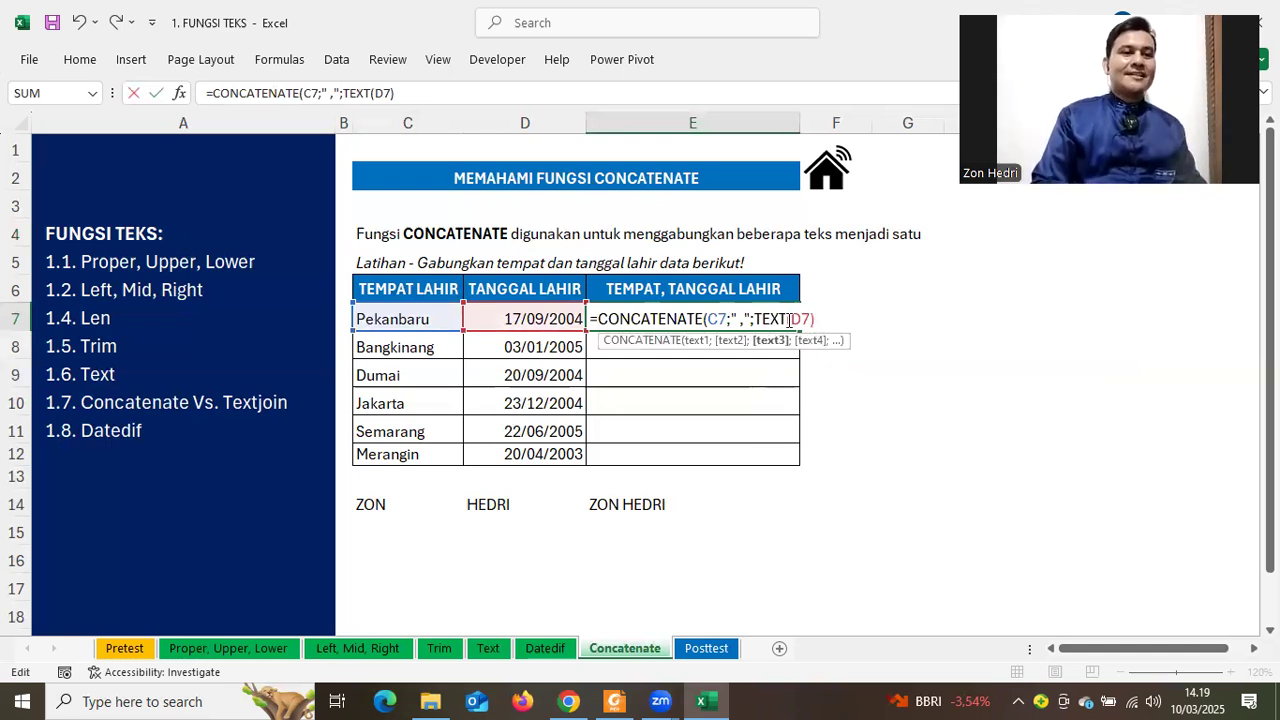
left_click(818, 317)
key("Left")
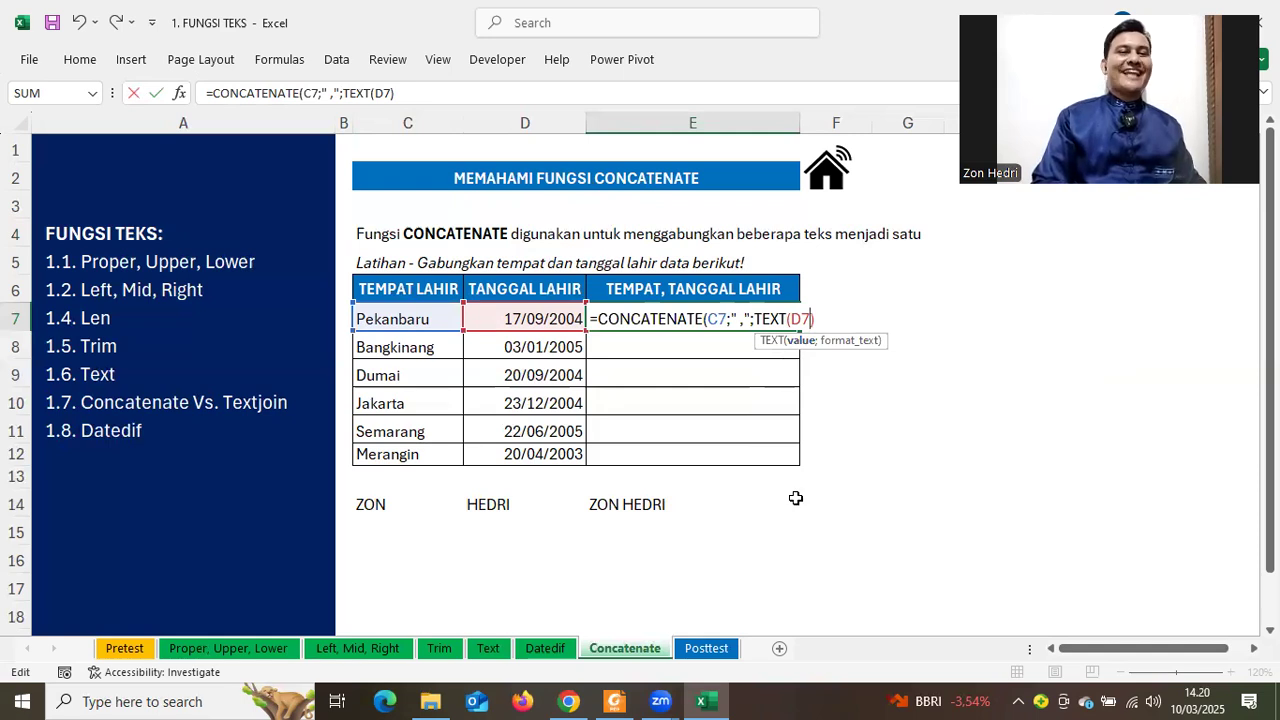
type(";")
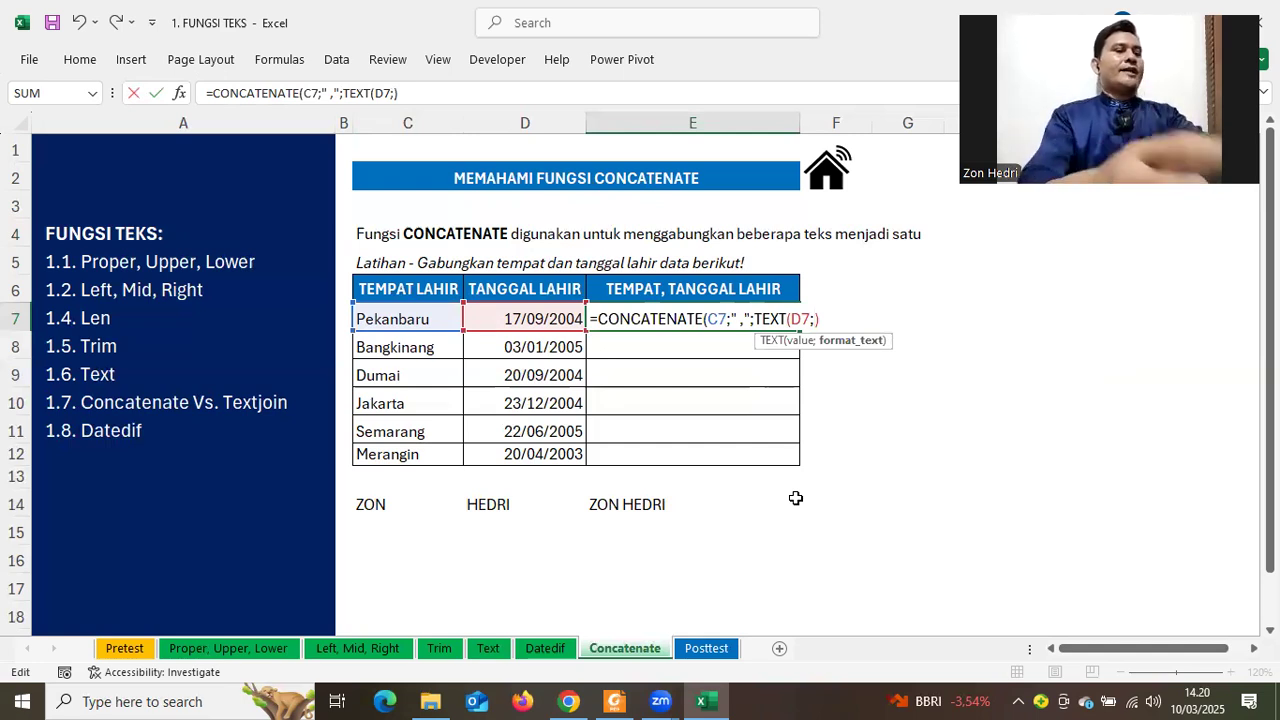
type("DD")
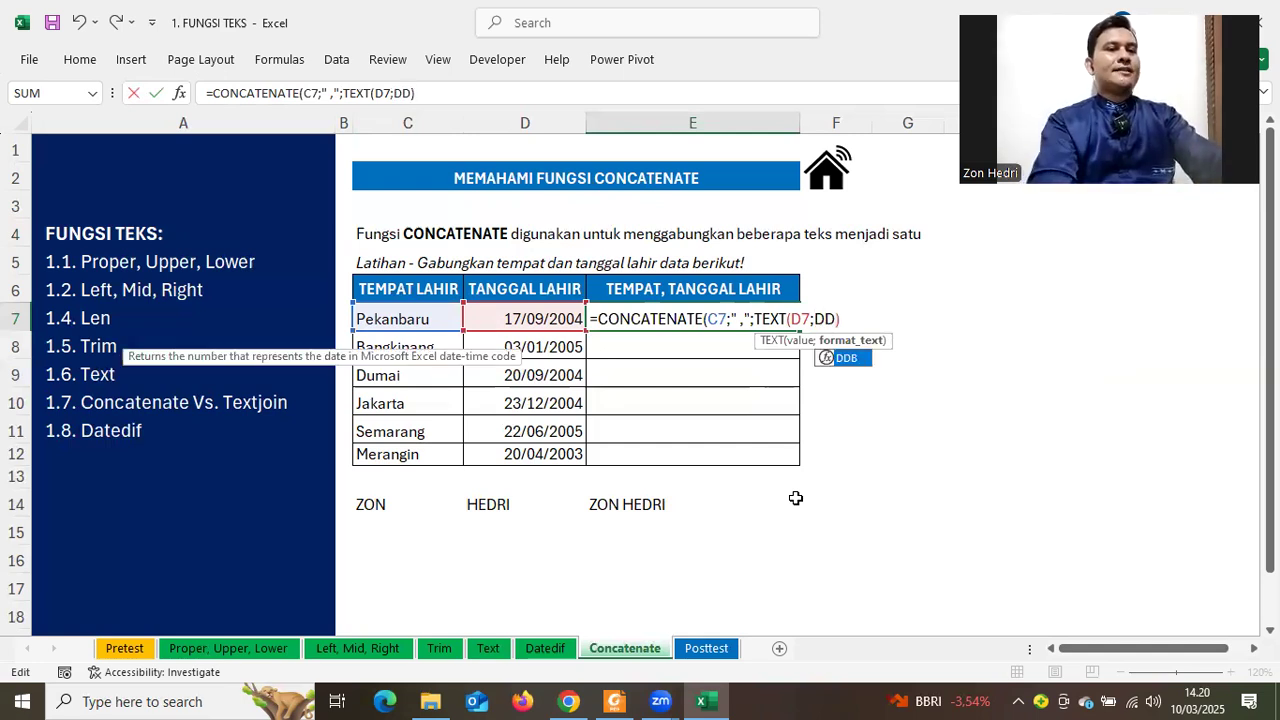
key("BackSpace")
key("BackSpace")
type("\"")
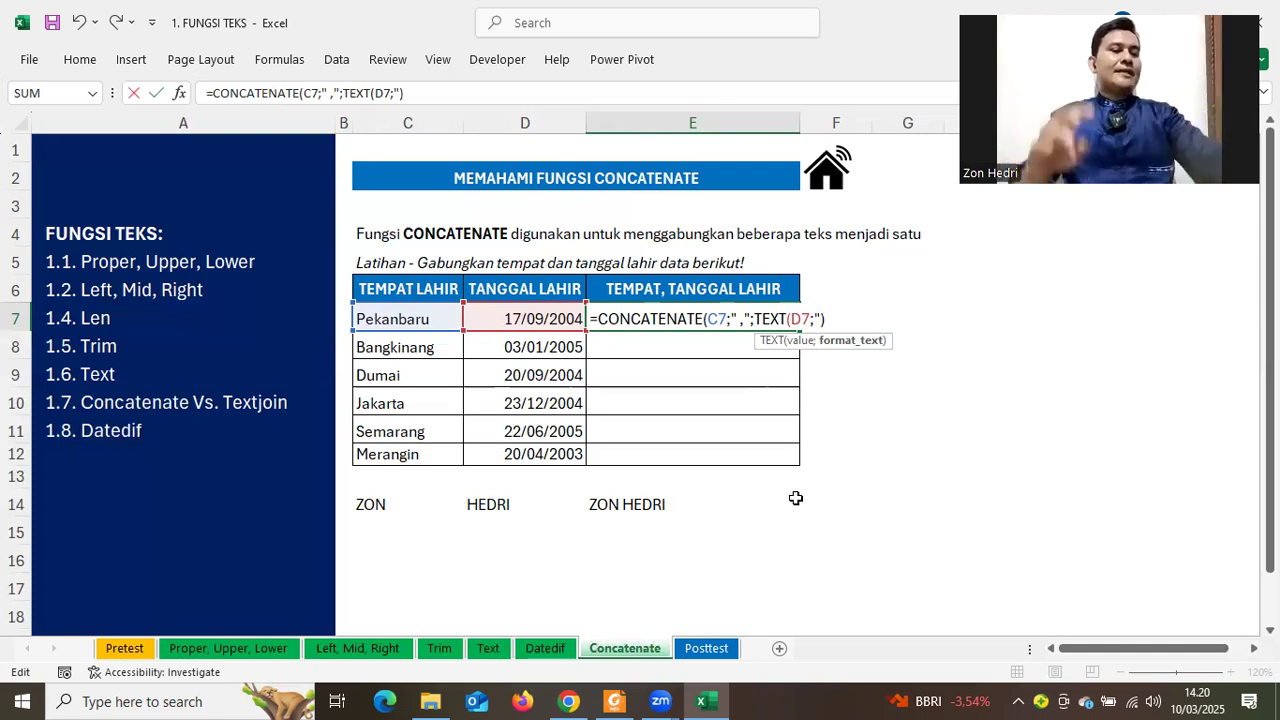
type("DD")
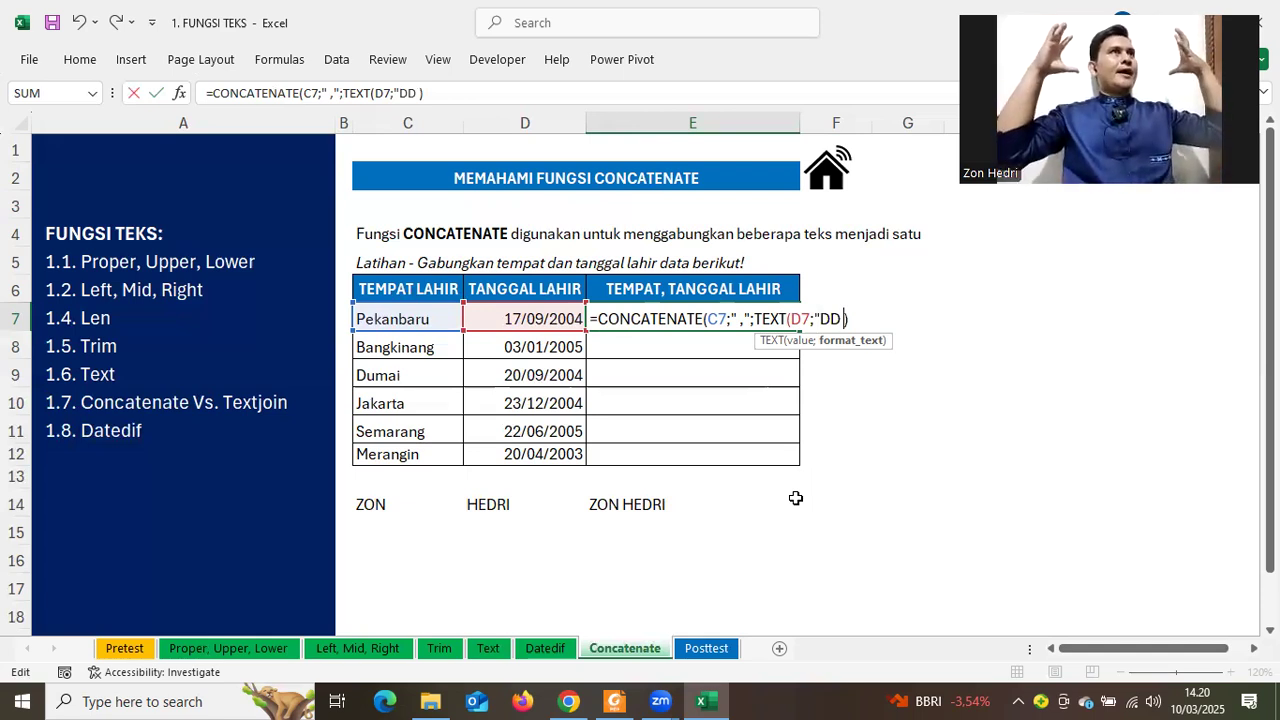
type(" MMM")
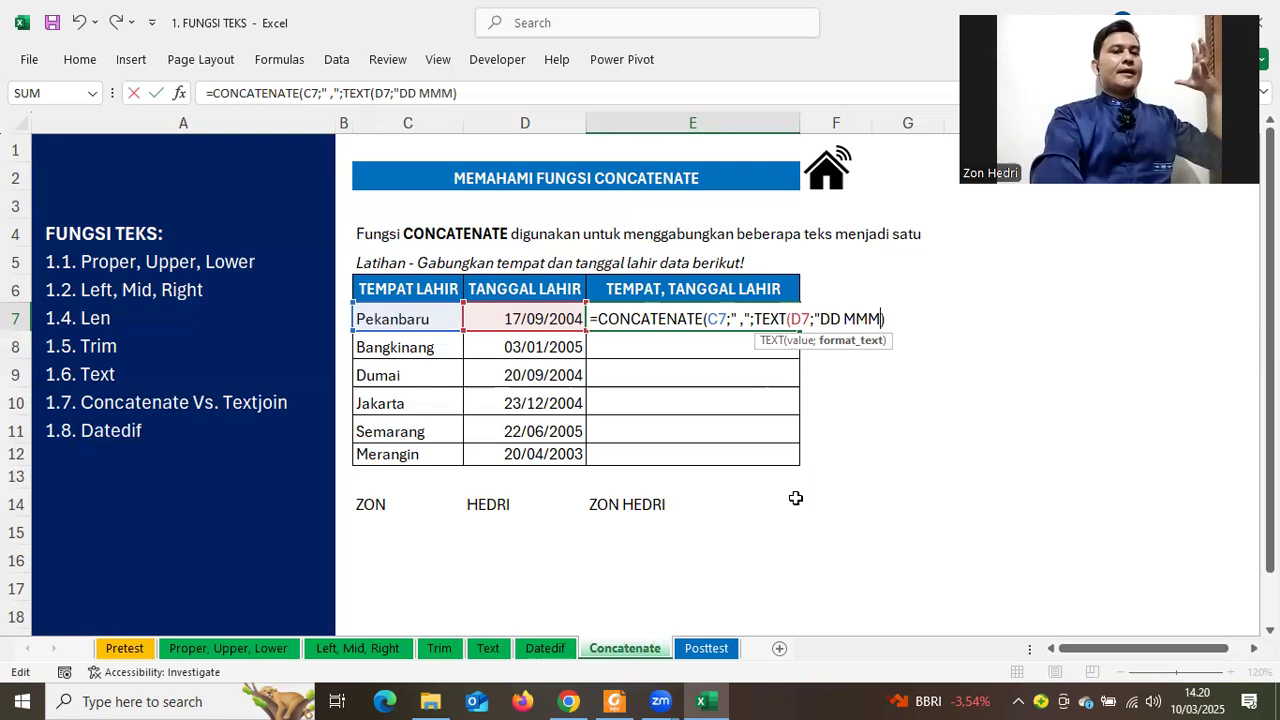
type("M ")
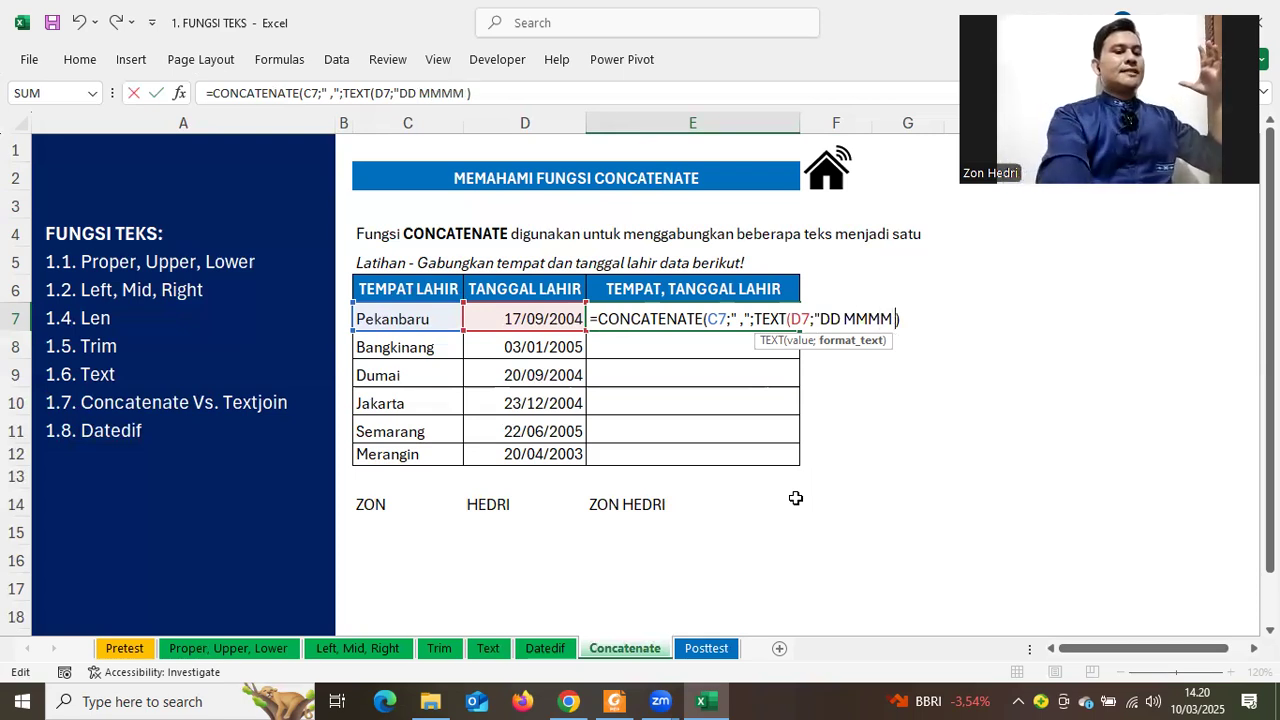
type("YY")
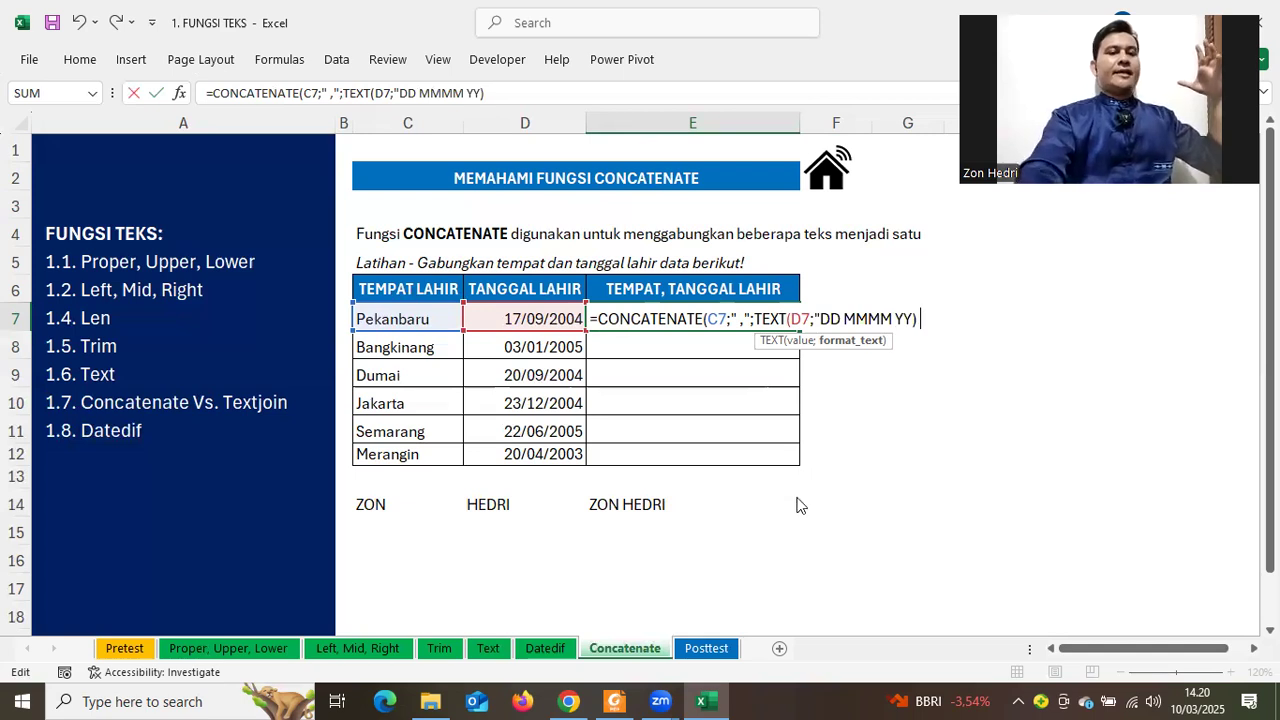
type("Y")
key("Return")
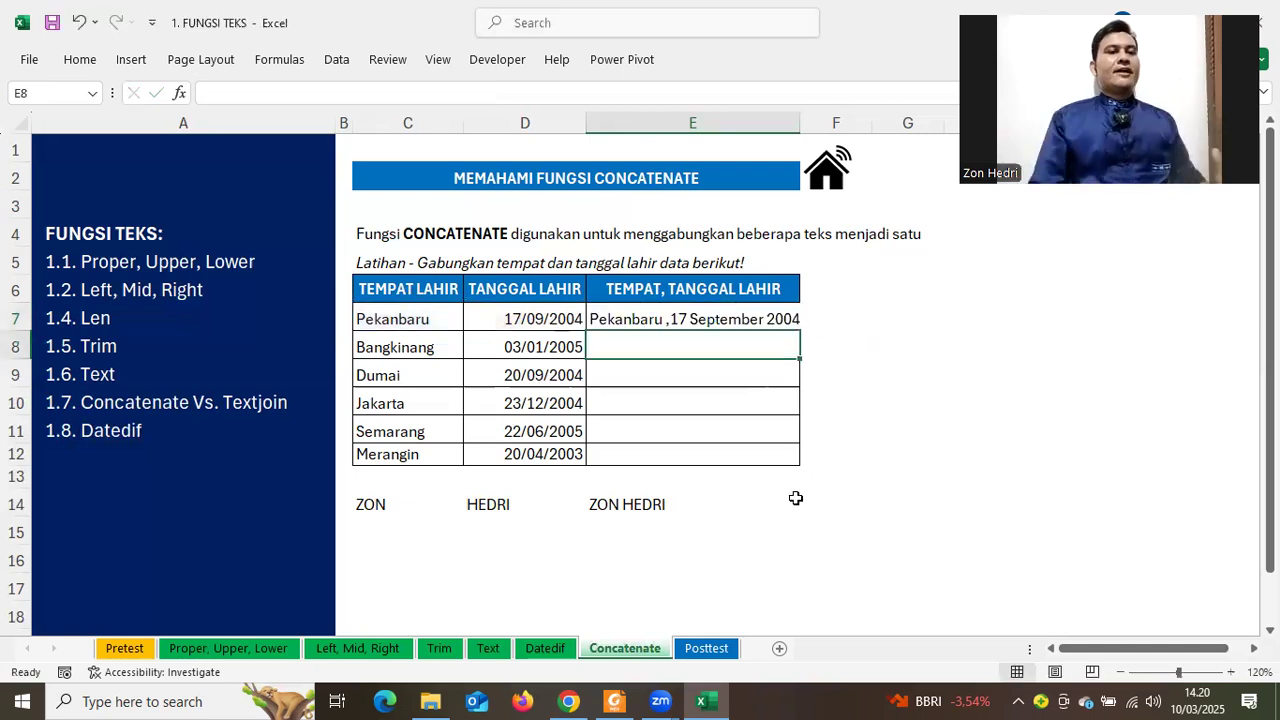
Re-confirm E7's formula unchanged and zoom the sheet to 130%
left_click(697, 325)
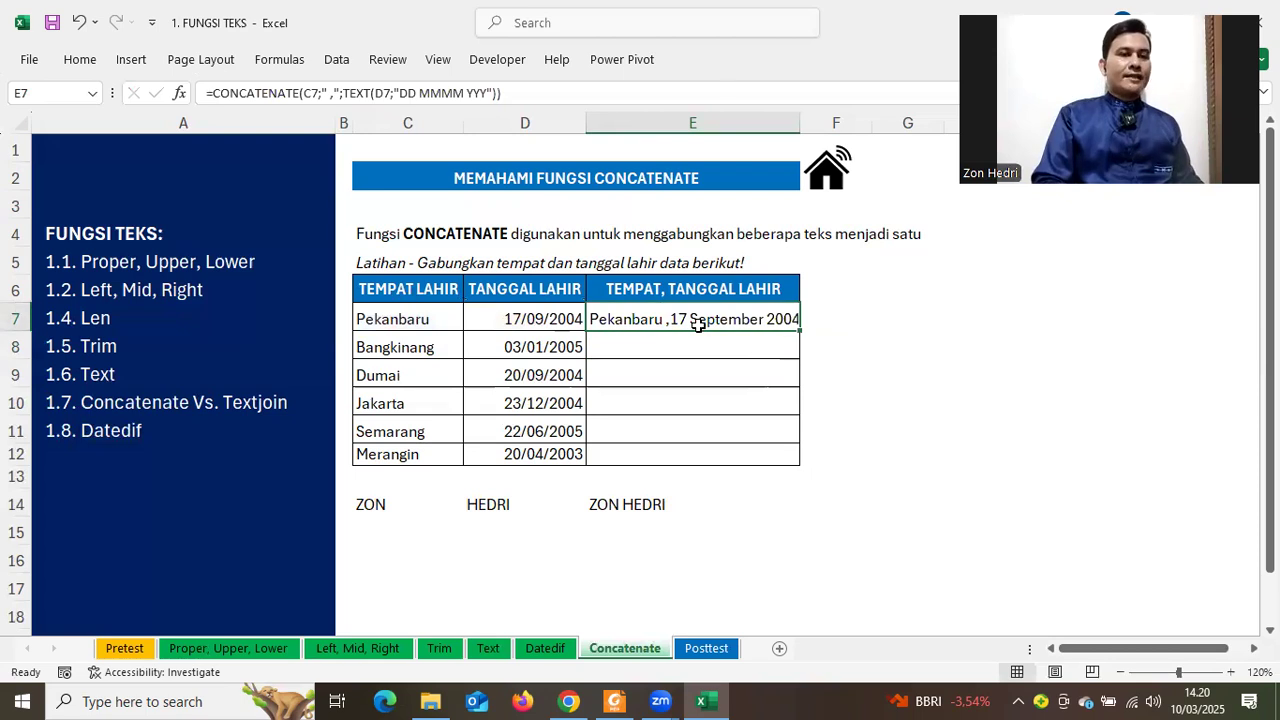
key("F2")
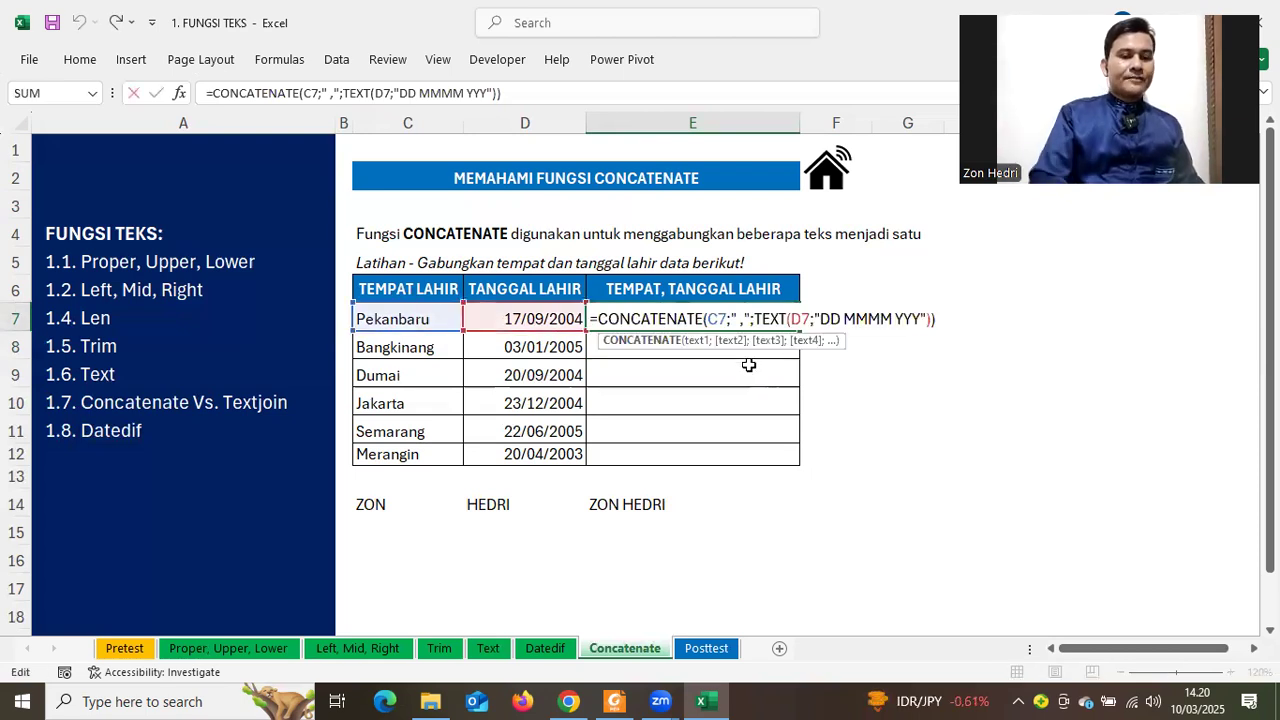
key("Return")
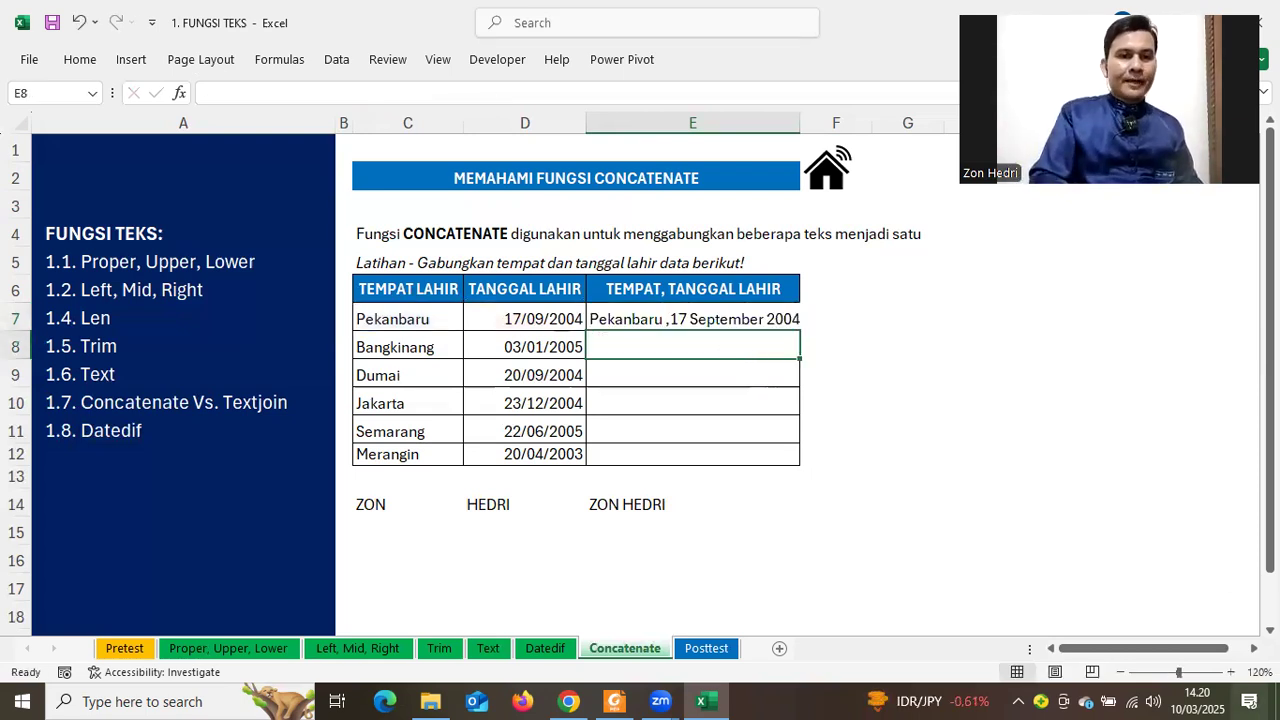
left_click(1231, 673)
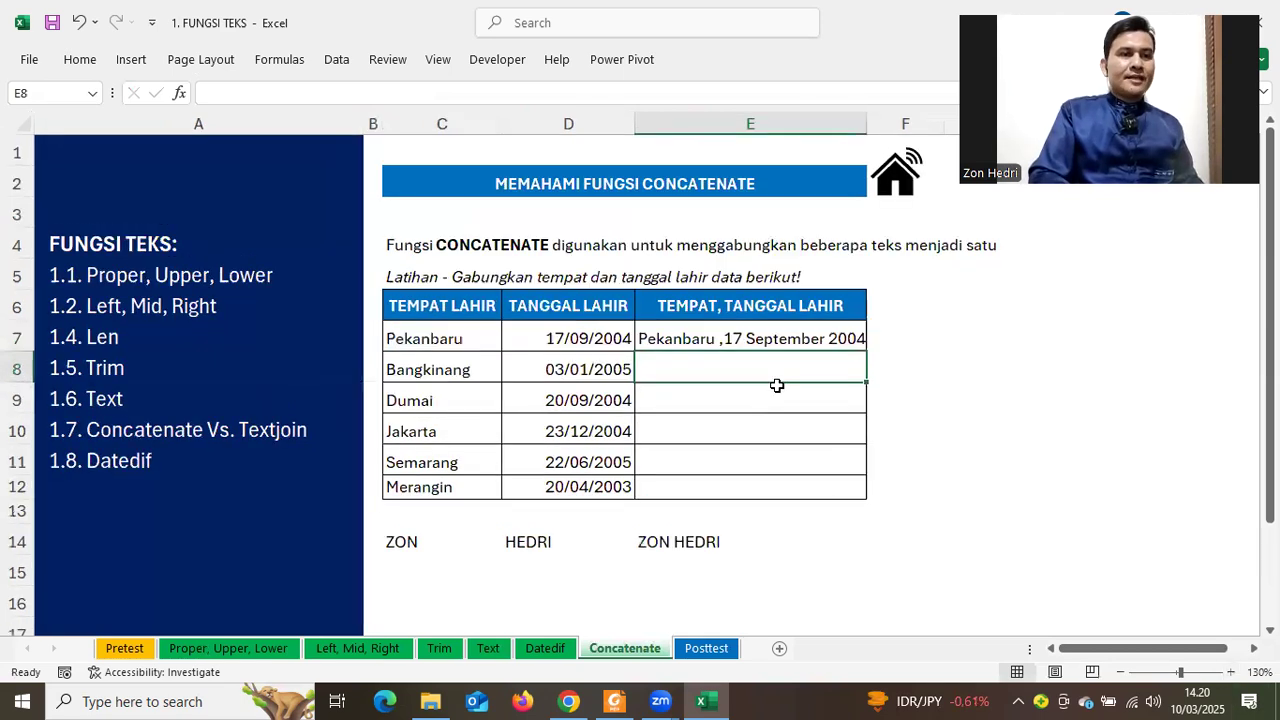
Remove the space before the comma in E7's separator, giving 'Pekanbaru, 17 September 2004'
left_click(668, 339)
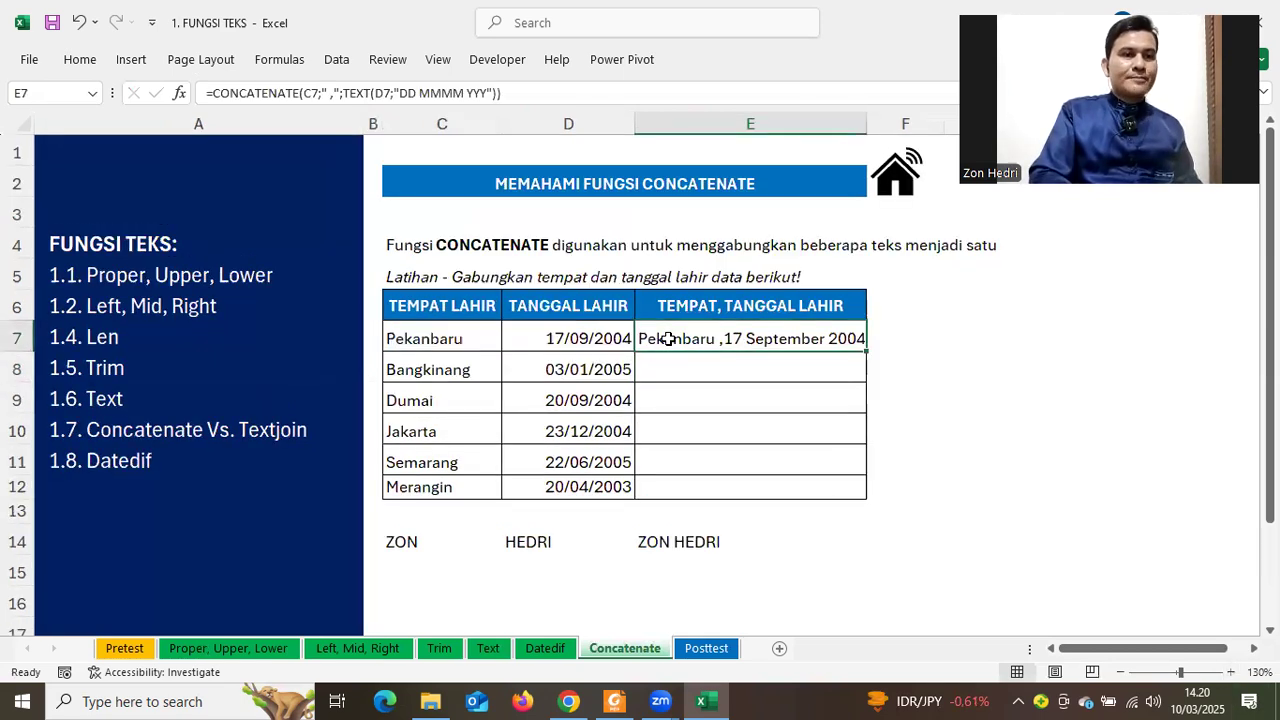
double_click(683, 339)
left_click(797, 339)
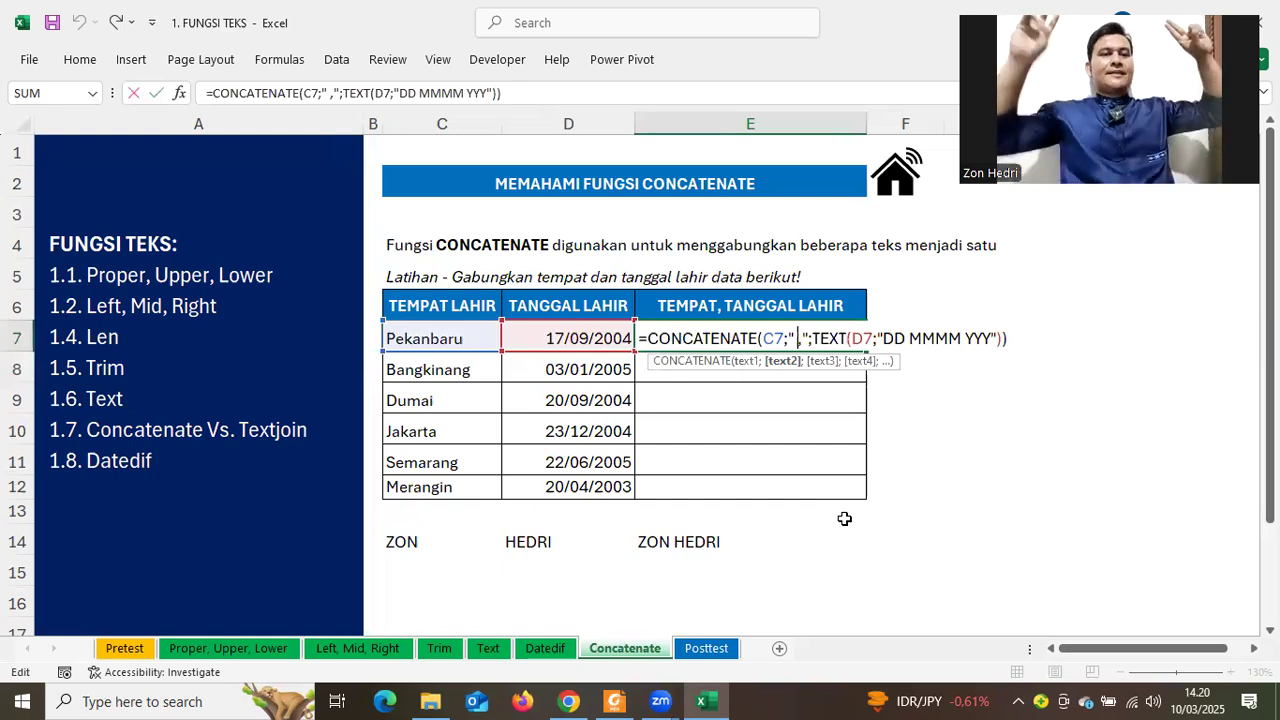
key("BackSpace")
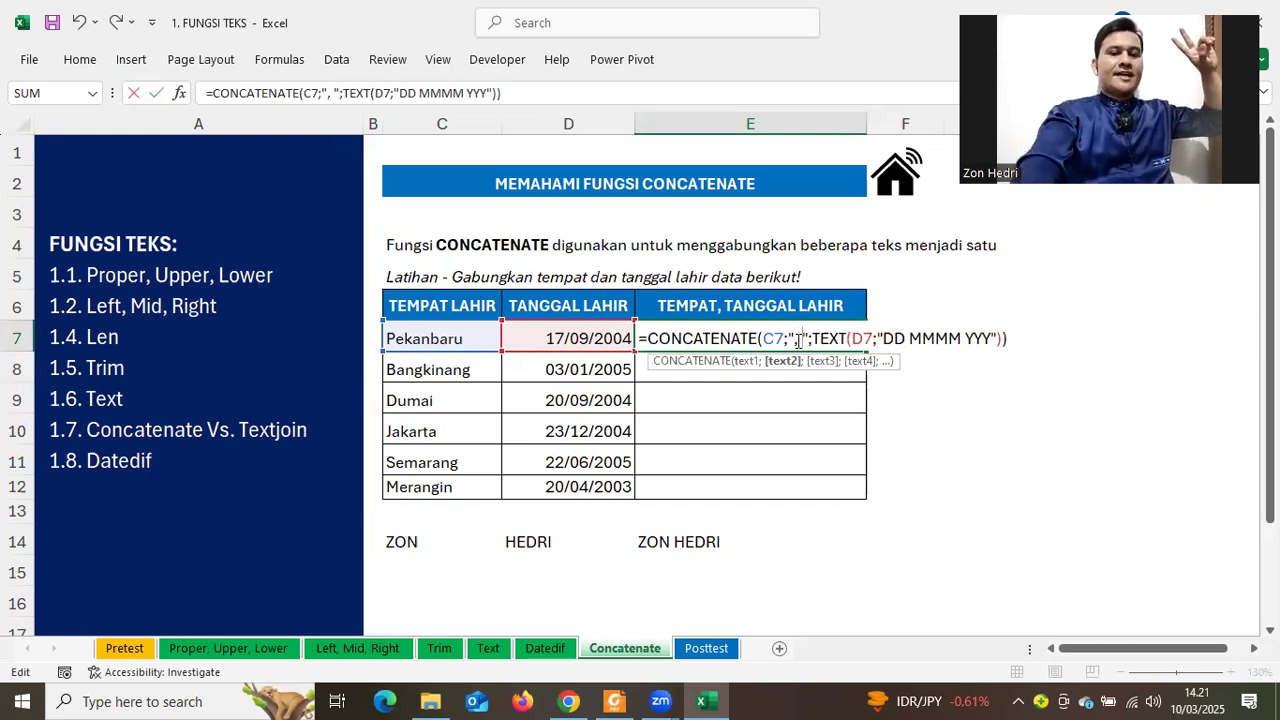
key("Return")
Fill E7's formula down through E12 so all six rows show place and date
left_click(914, 408)
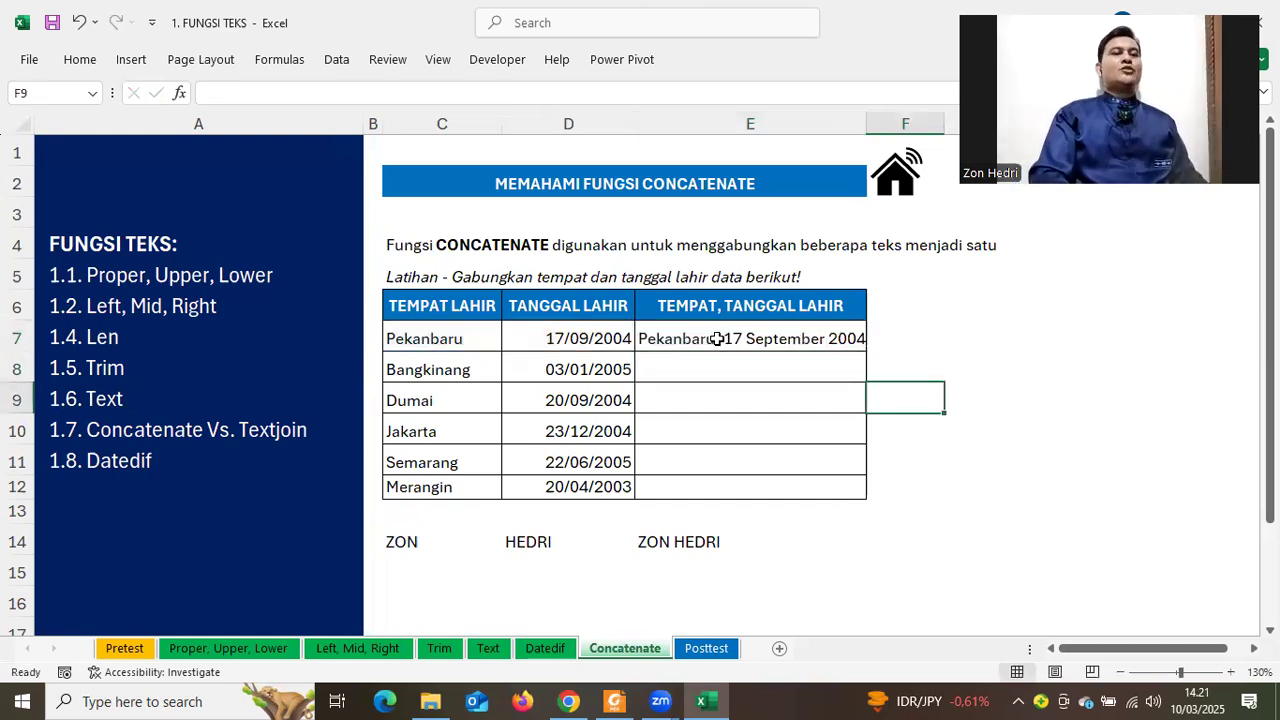
left_click(858, 346)
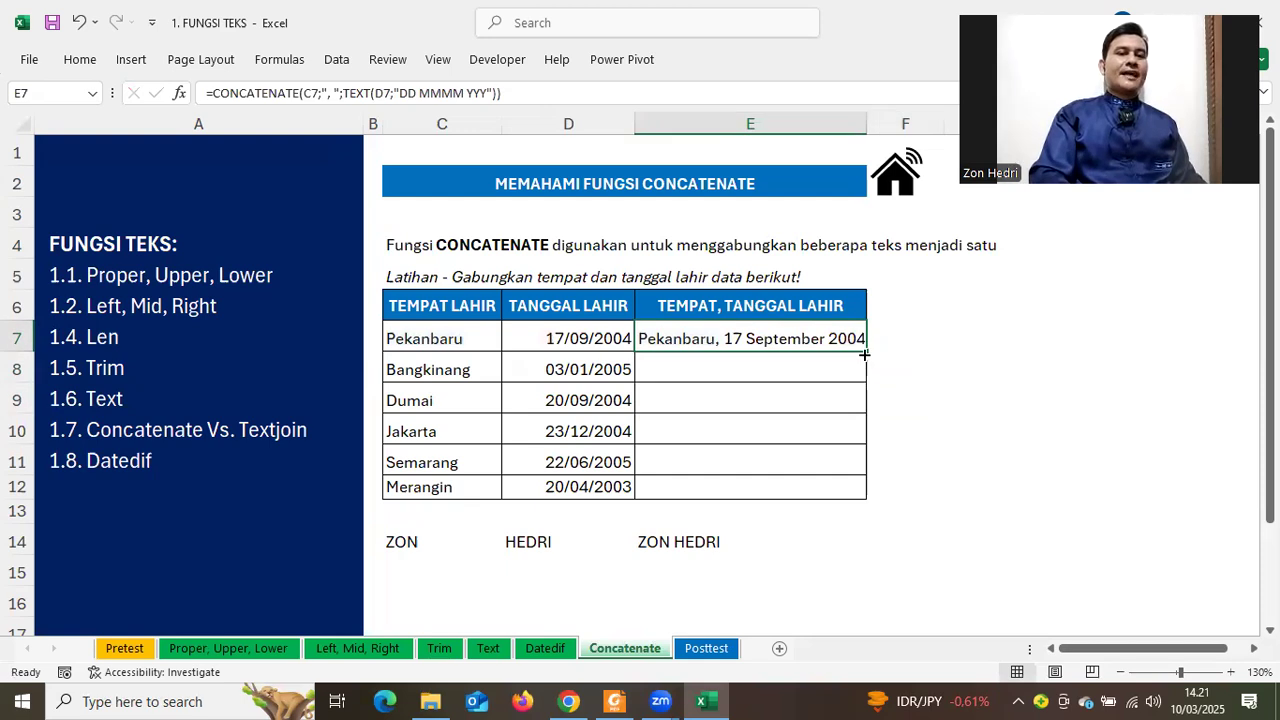
double_click(864, 354)
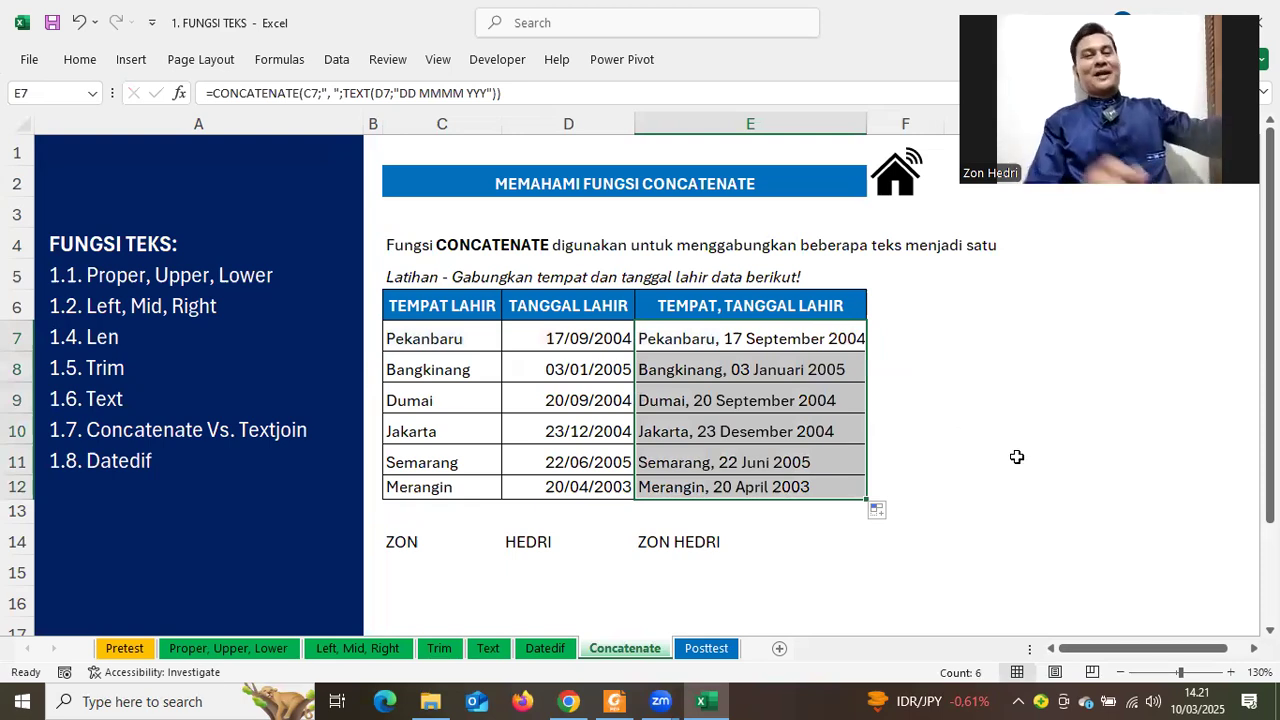
left_click(1016, 457)
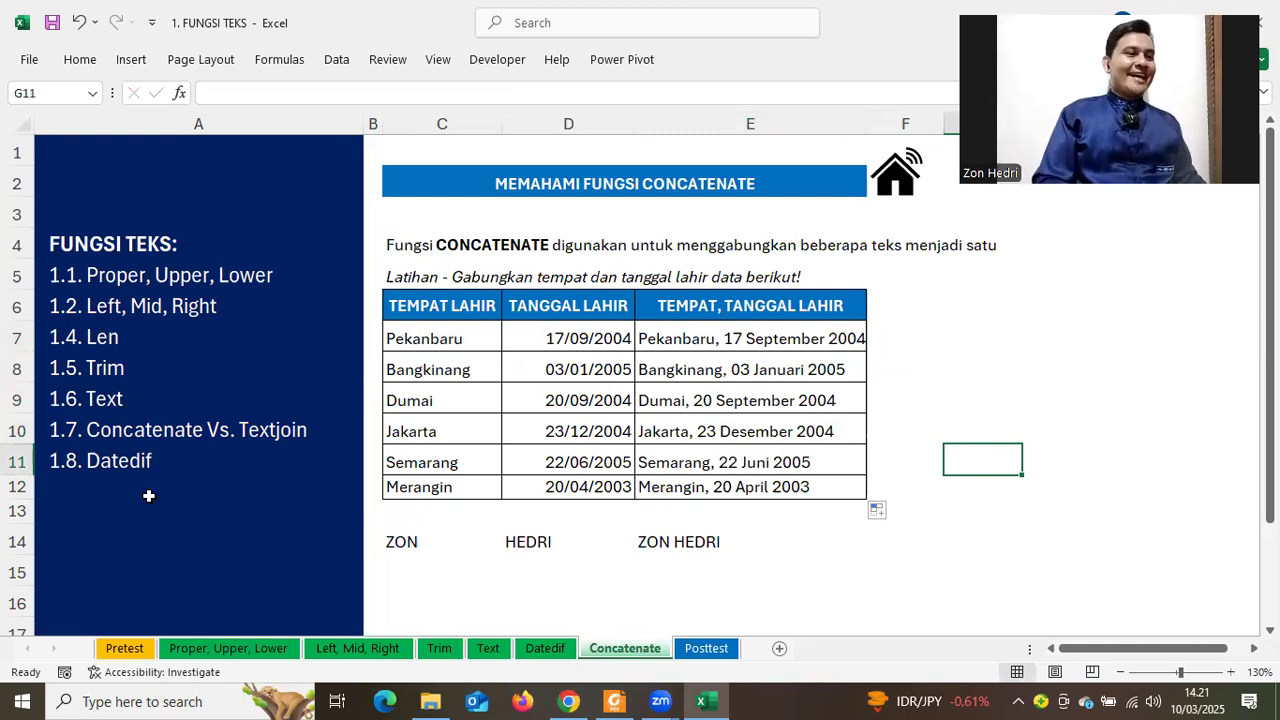
left_click(95, 463)
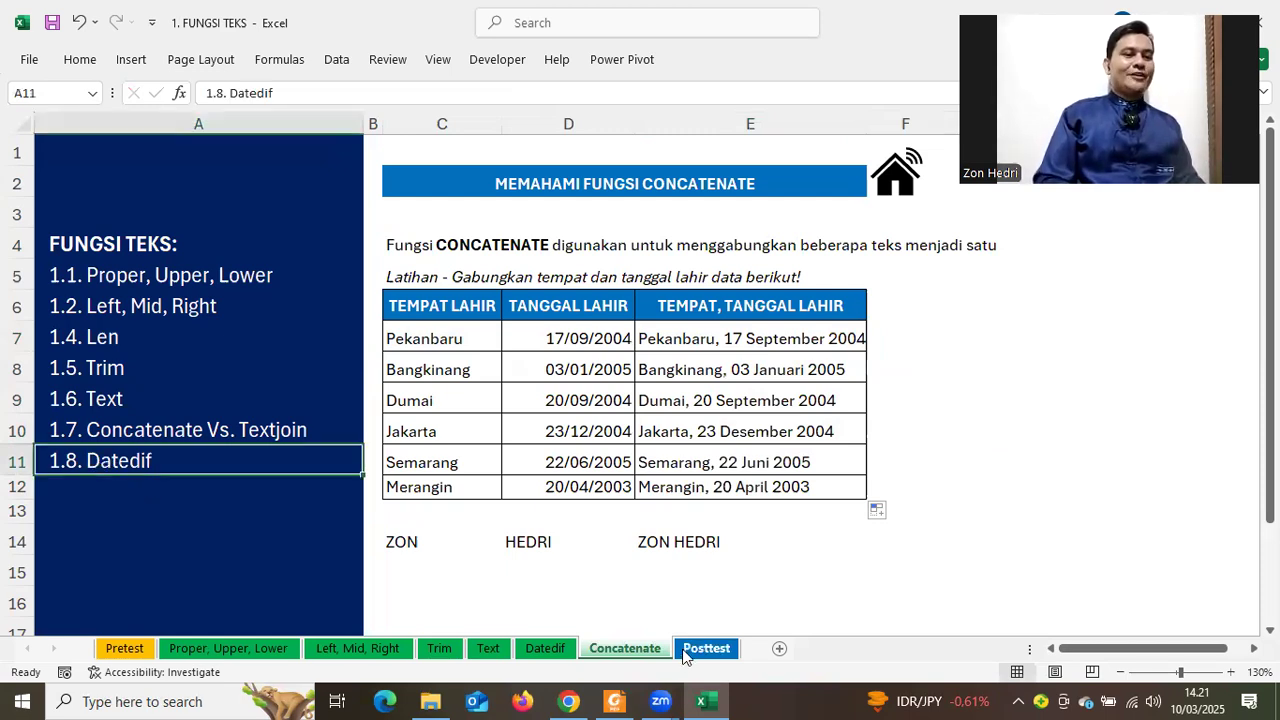
Switch to the Datedif sheet and clear the UMUR ages in E8:E17
left_click(548, 651)
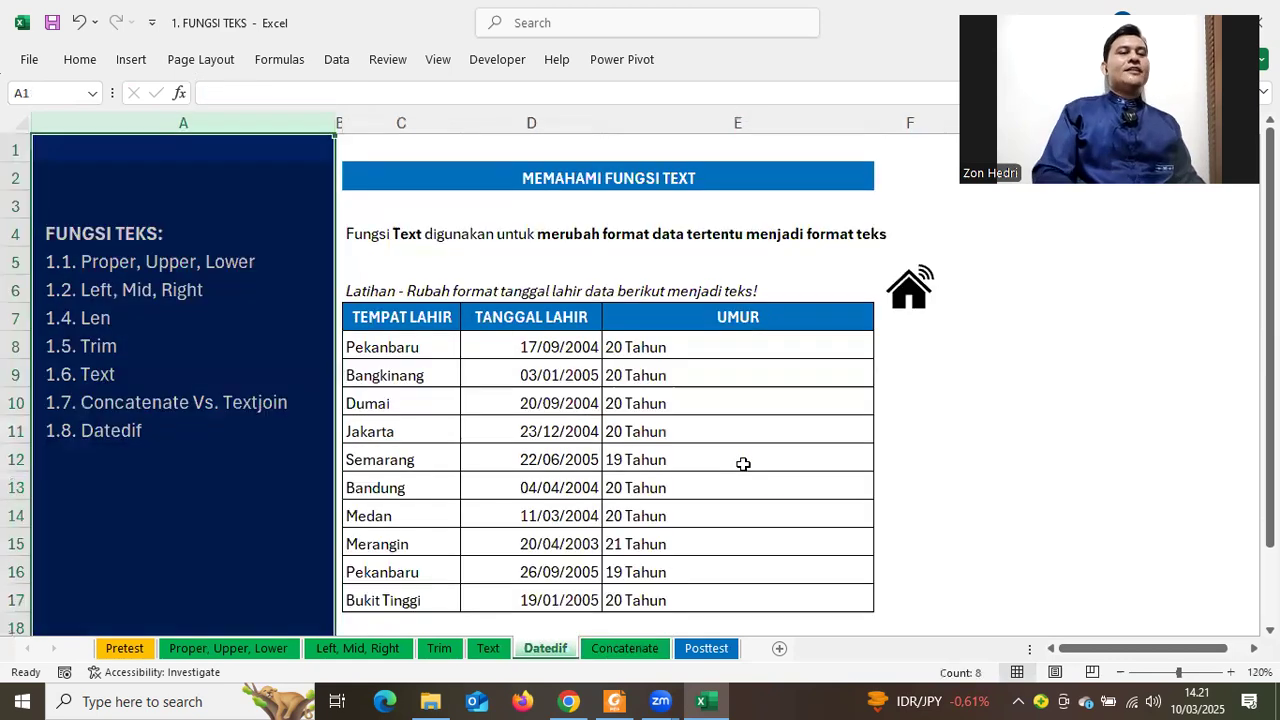
left_click_drag(685, 271, 687, 520)
key("Delete")
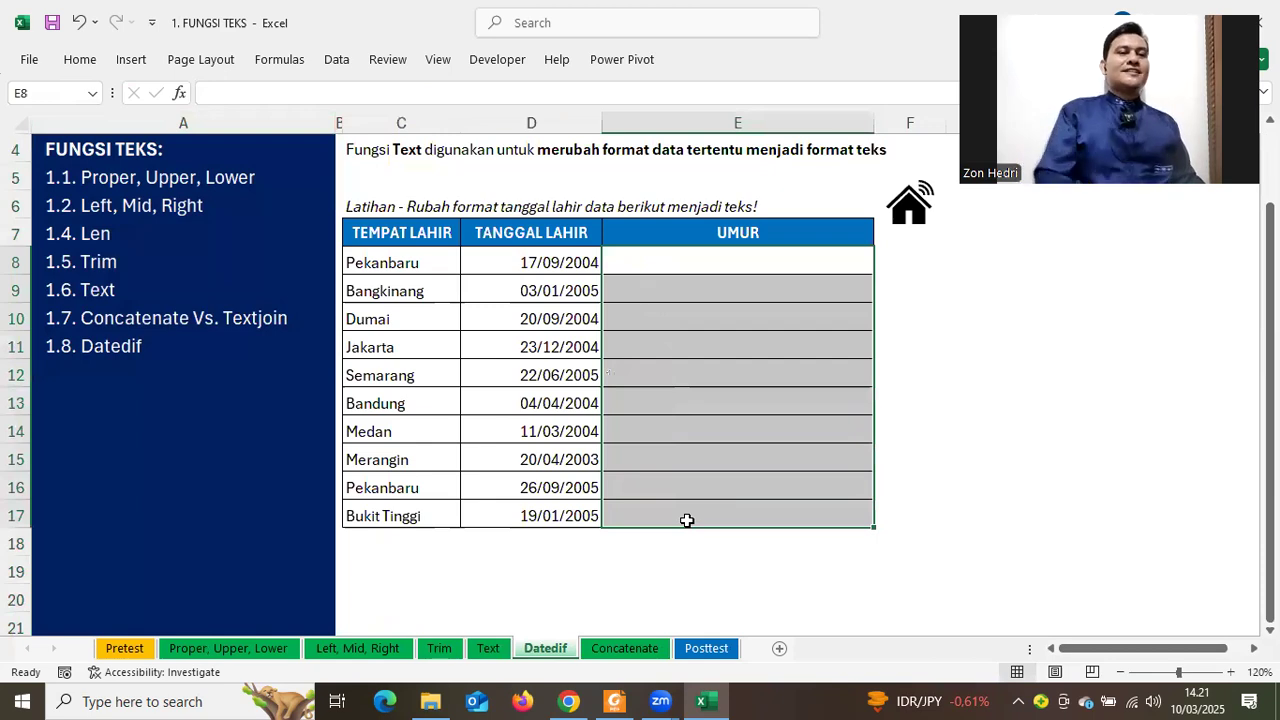
left_click(1056, 436)
scroll(709, 340, "up", 1)
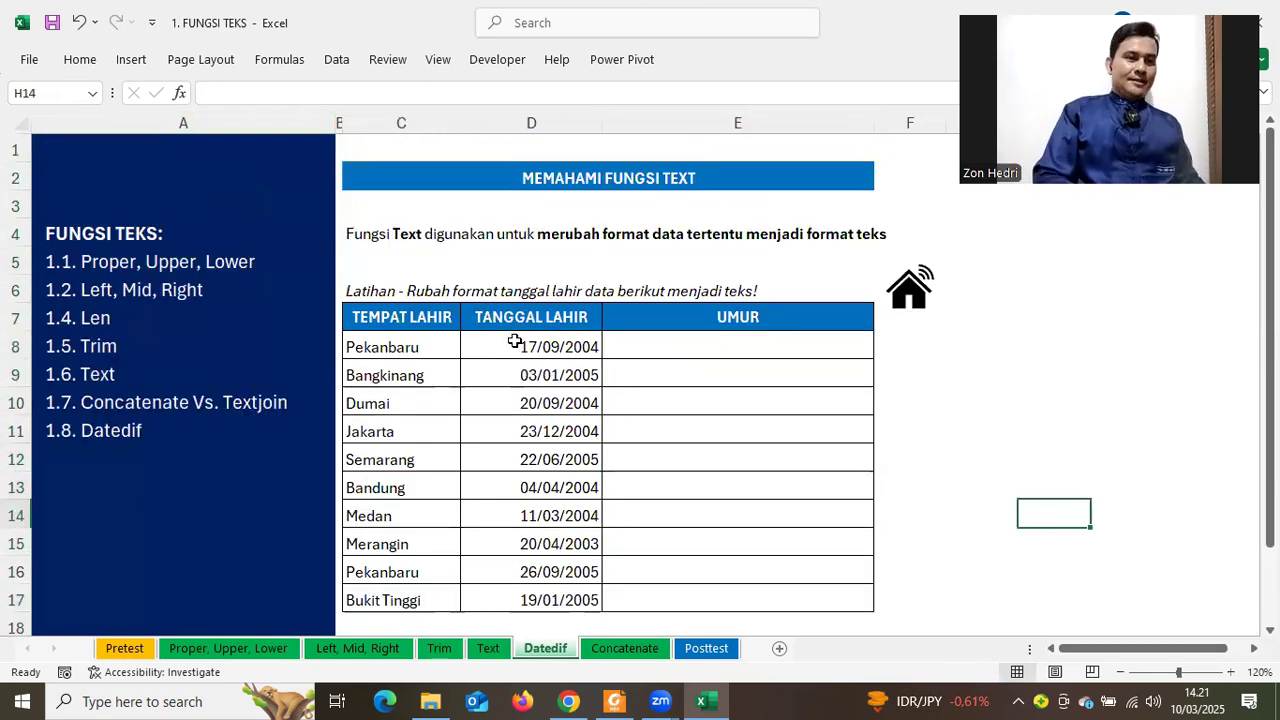
Highlight the birth dates D8:D17, then select E8
left_click_drag(517, 348, 511, 382)
left_click_drag(518, 494, 518, 506)
left_click_drag(511, 351, 511, 603)
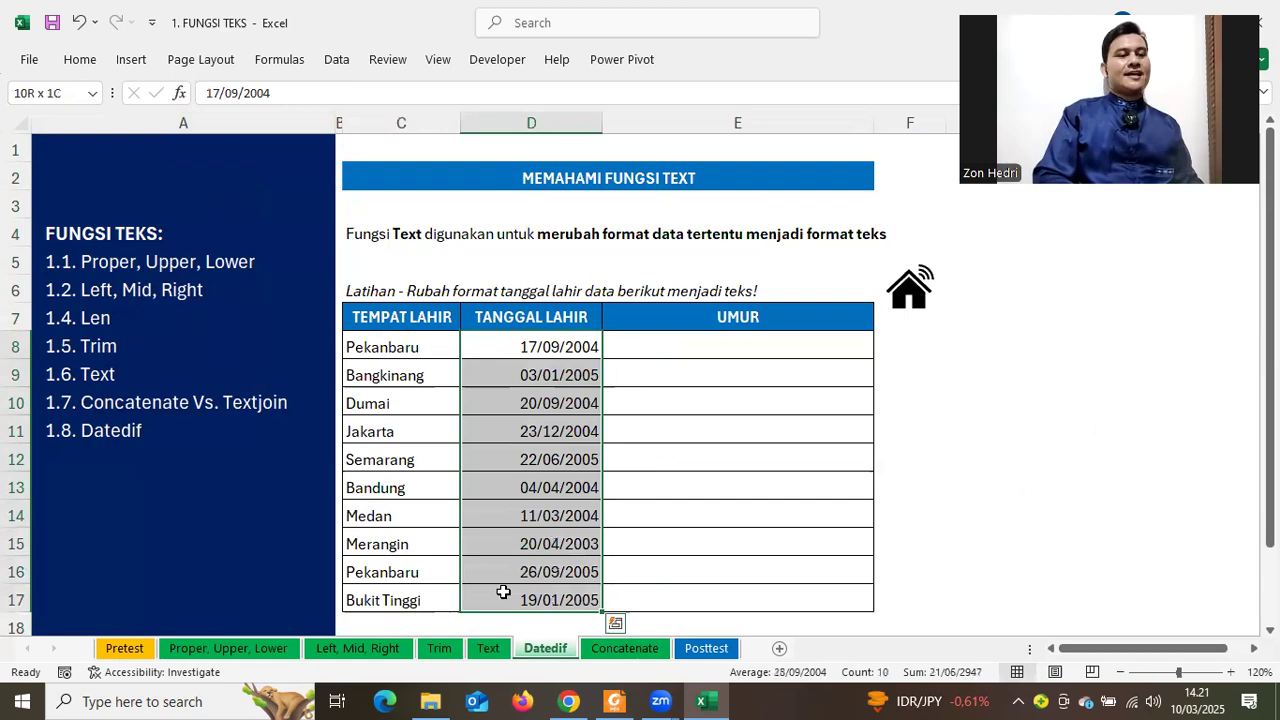
left_click(646, 349)
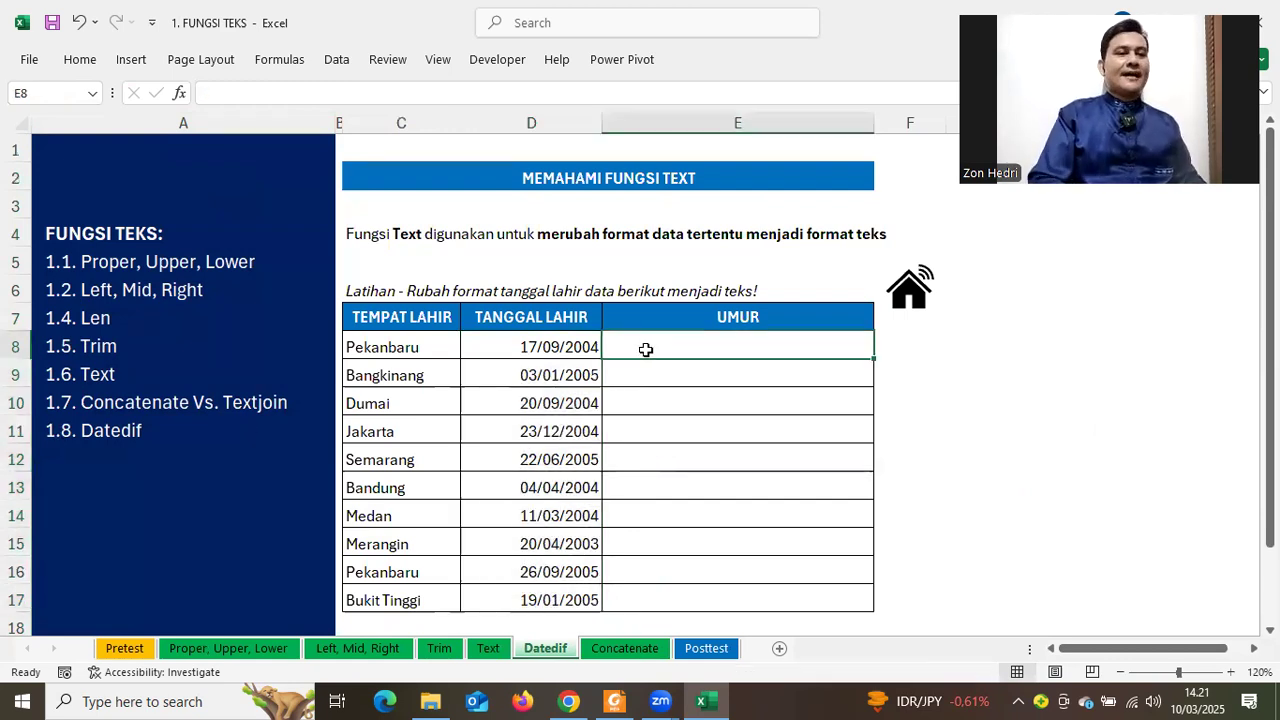
Start a =DATEDIF(D8;TODAY() formula in E8, then cancel it unfinished
type("=D")
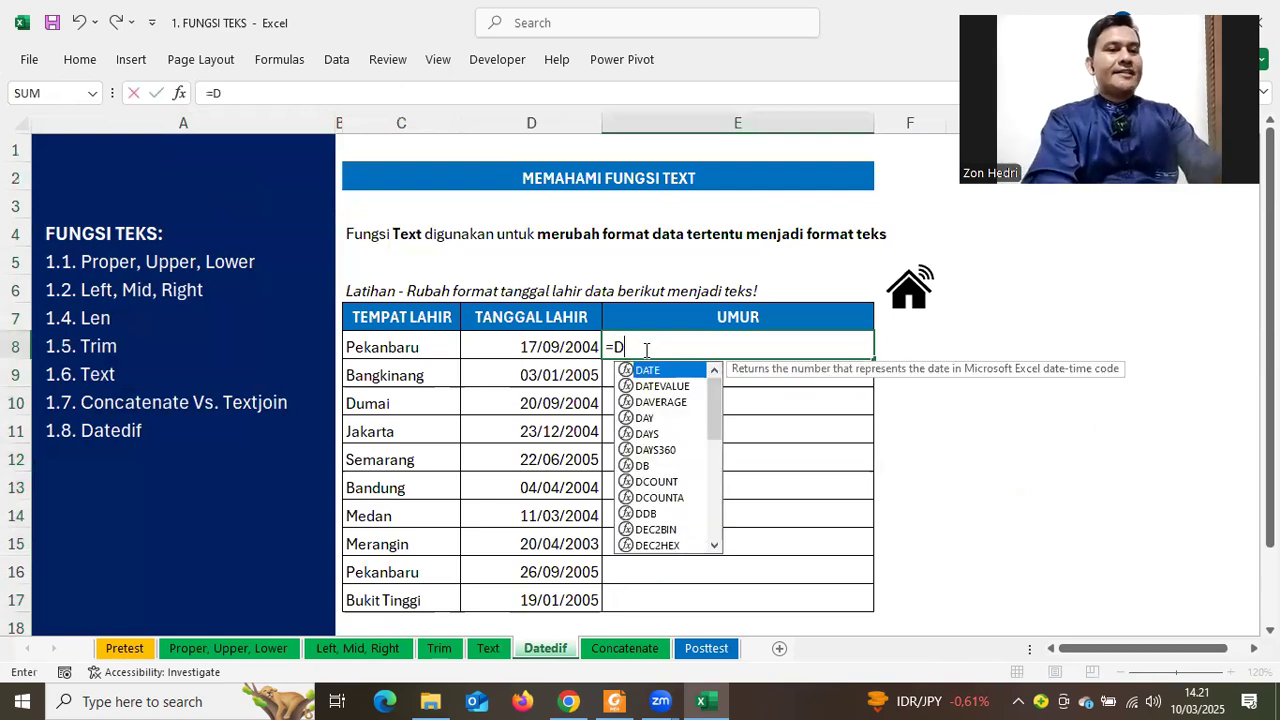
type("ATEDIF(")
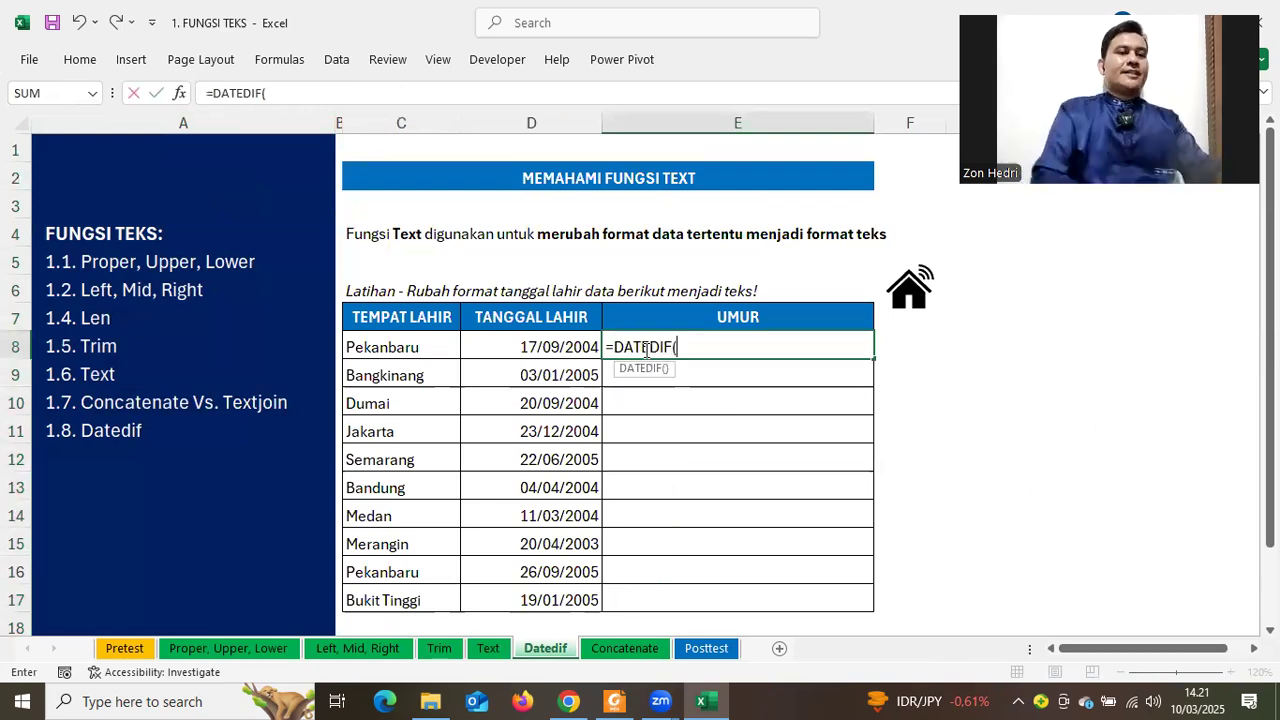
left_click(486, 349)
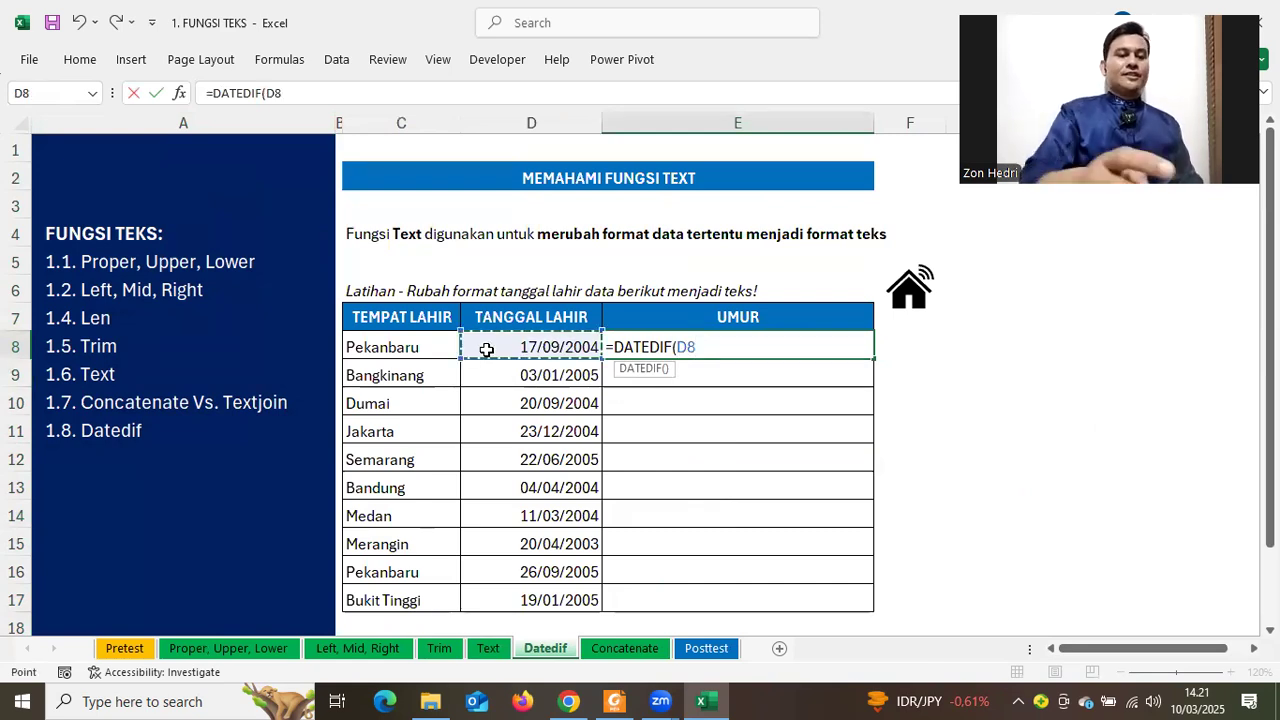
type(";")
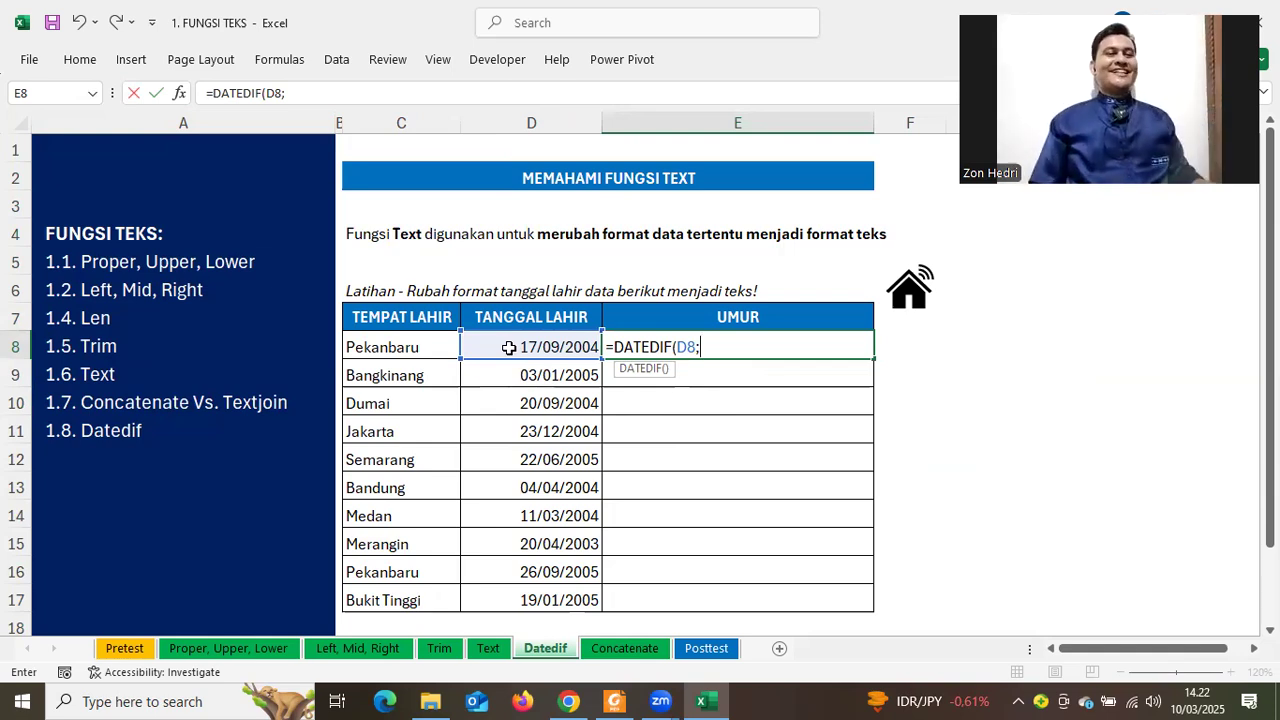
type("TODAY")
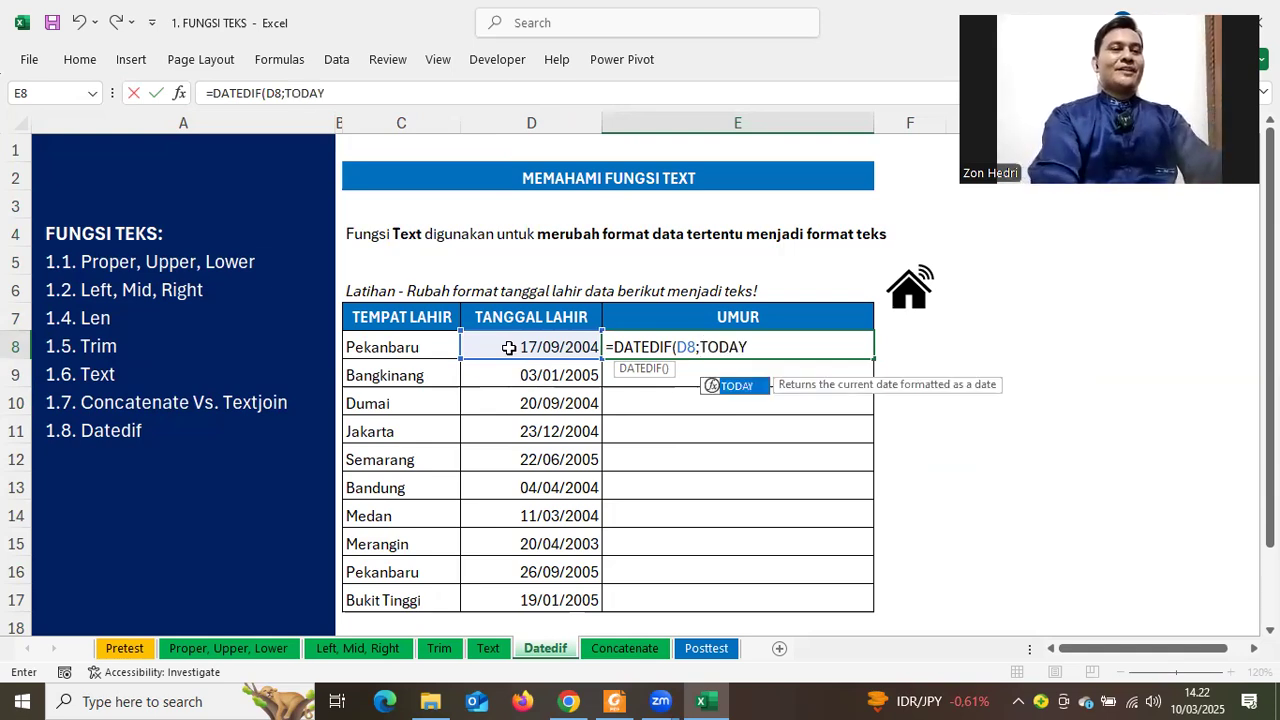
type("A()")
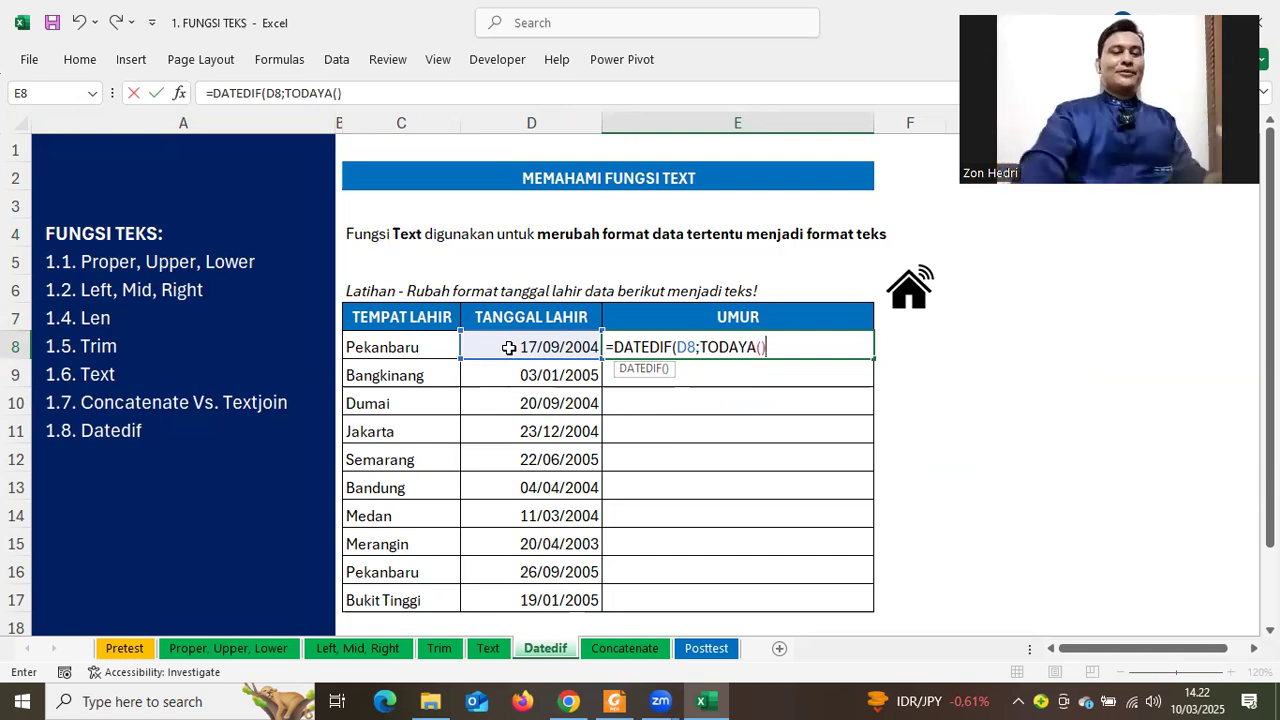
key("BackSpace")
key("BackSpace")
key("BackSpace")
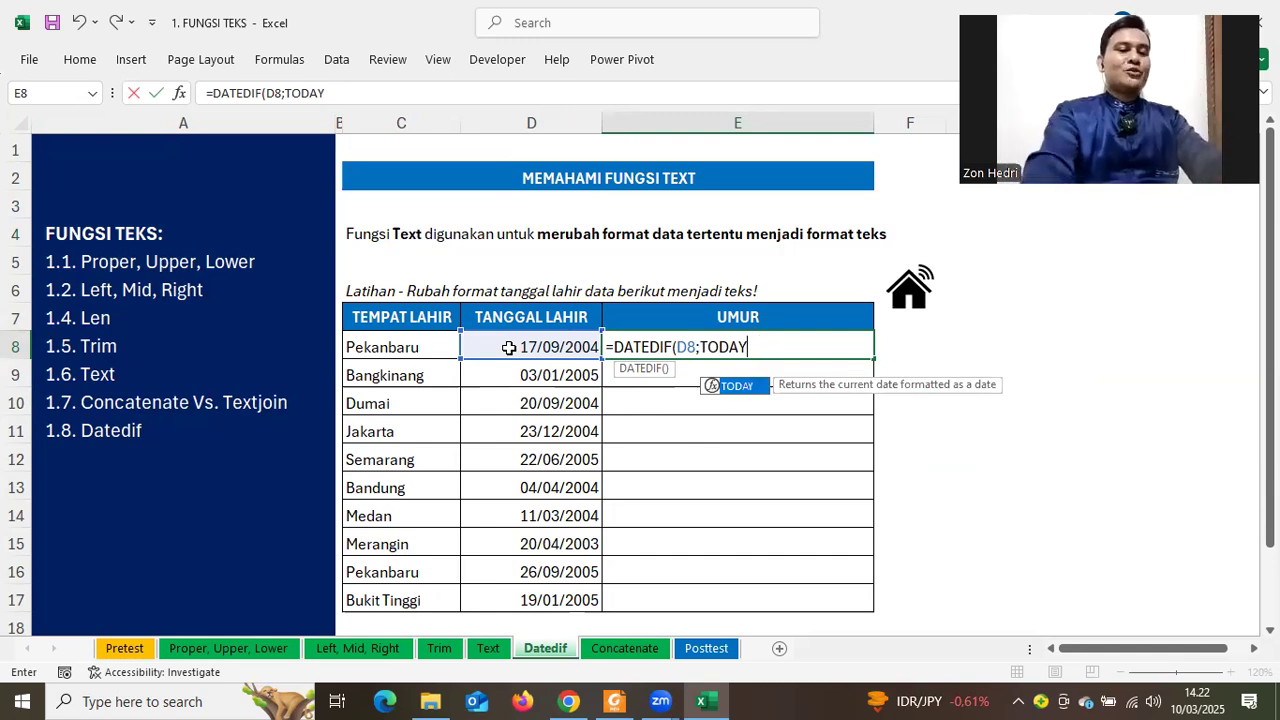
type("()")
key("BackSpace")
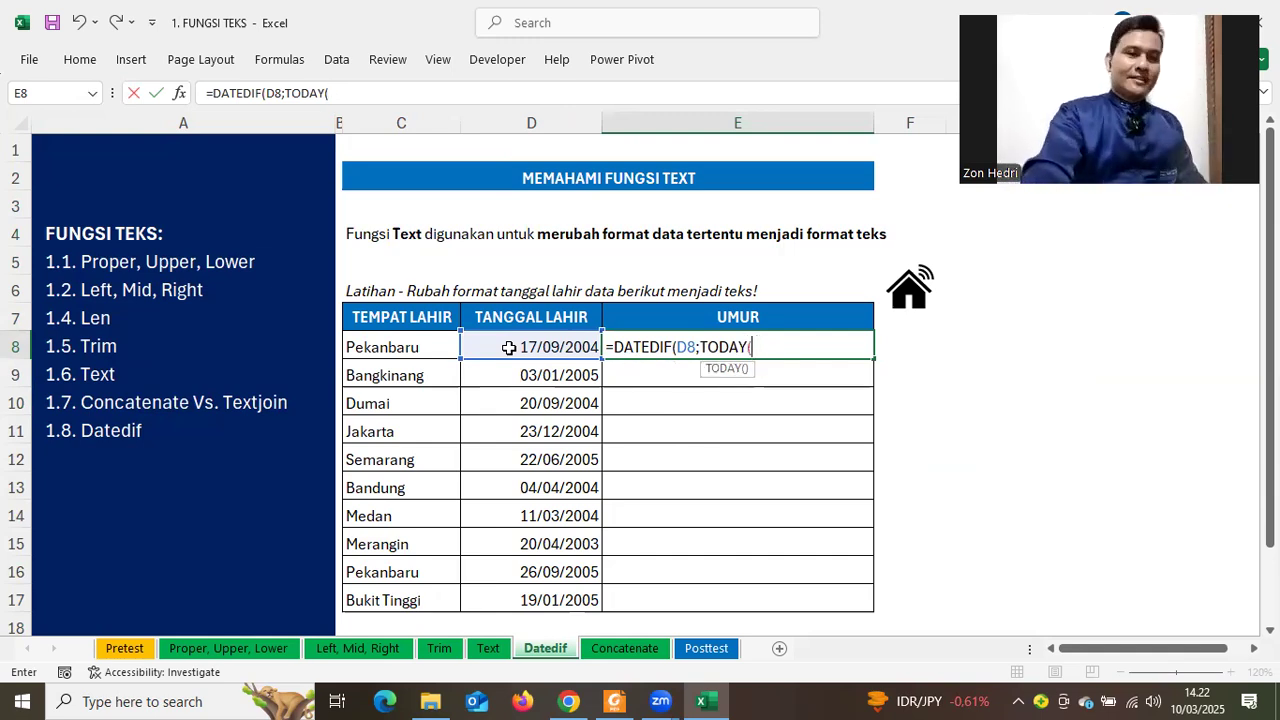
key("Escape")
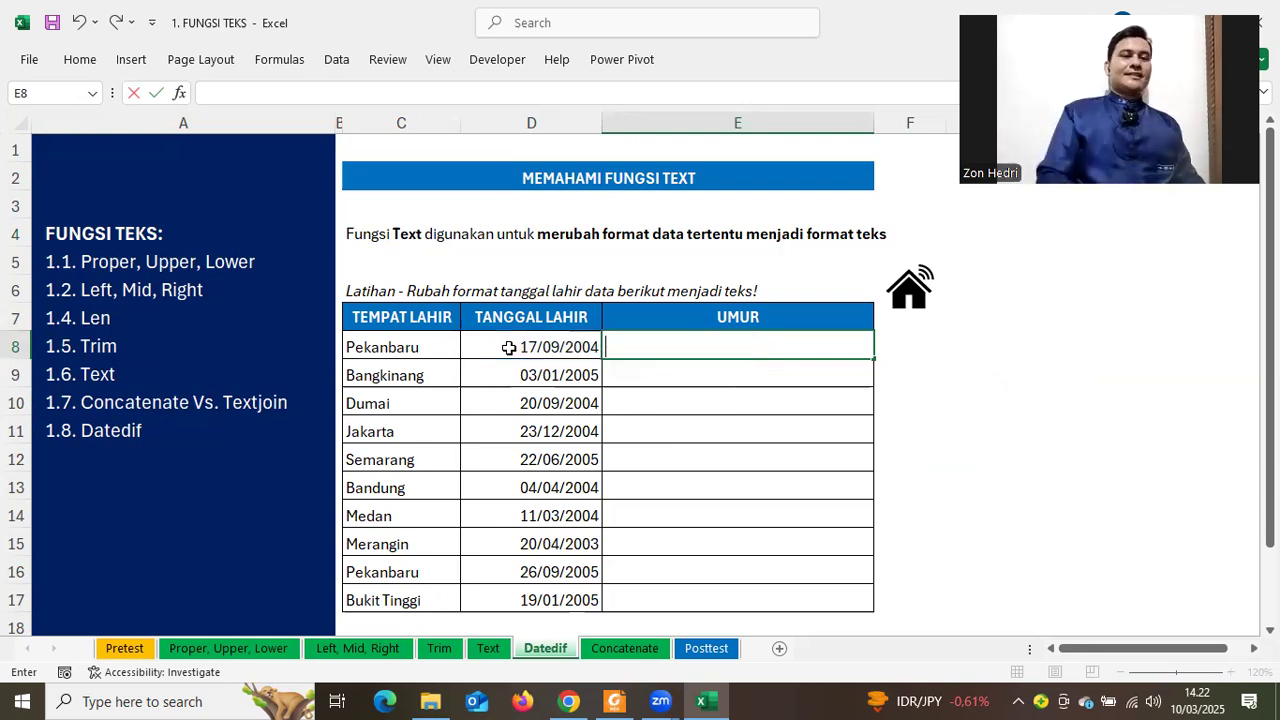
Try =TODAY() in E8 to show today's date, then clear it
left_click(1054, 428)
left_click(677, 351)
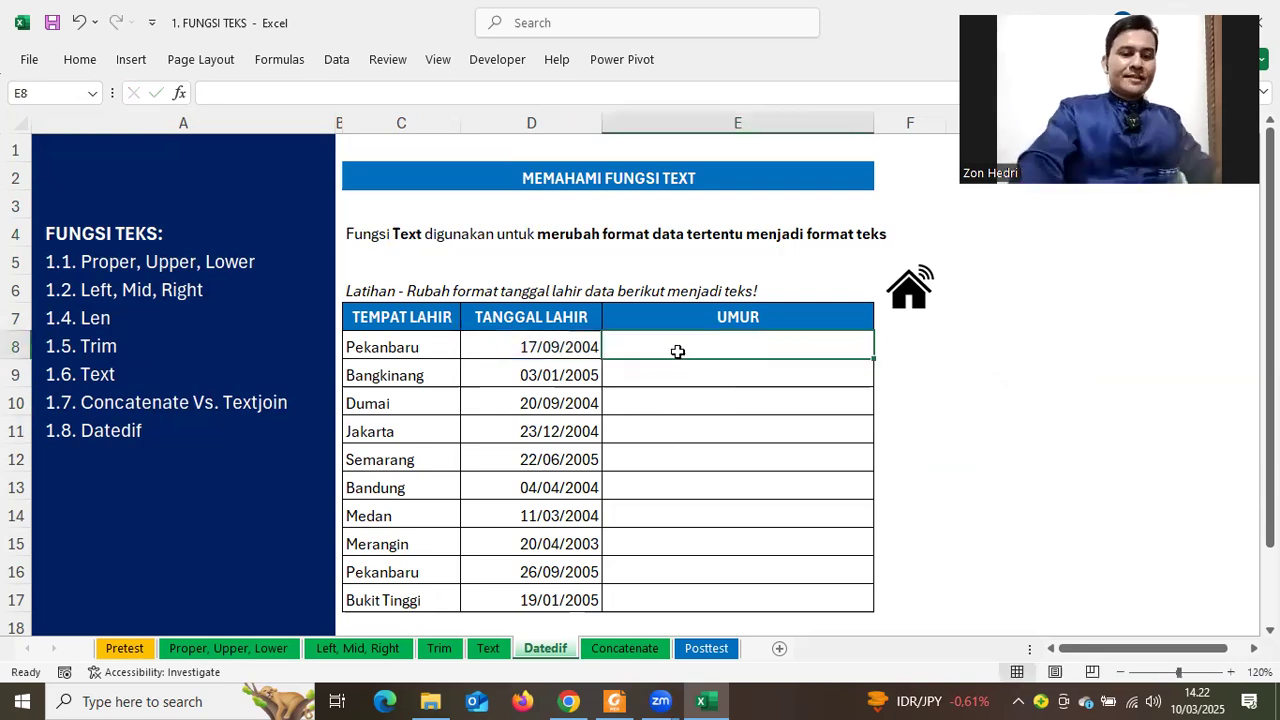
type("=")
key("BackSpace")
type("=")
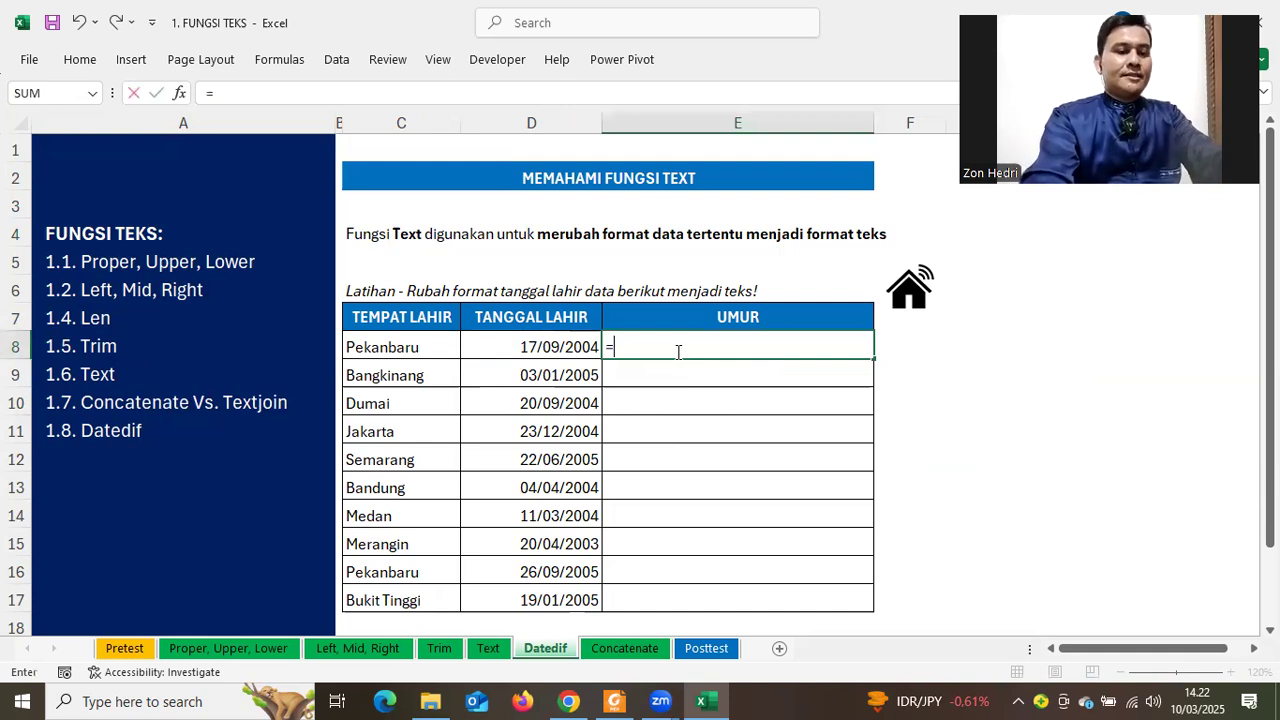
type("TODAY")
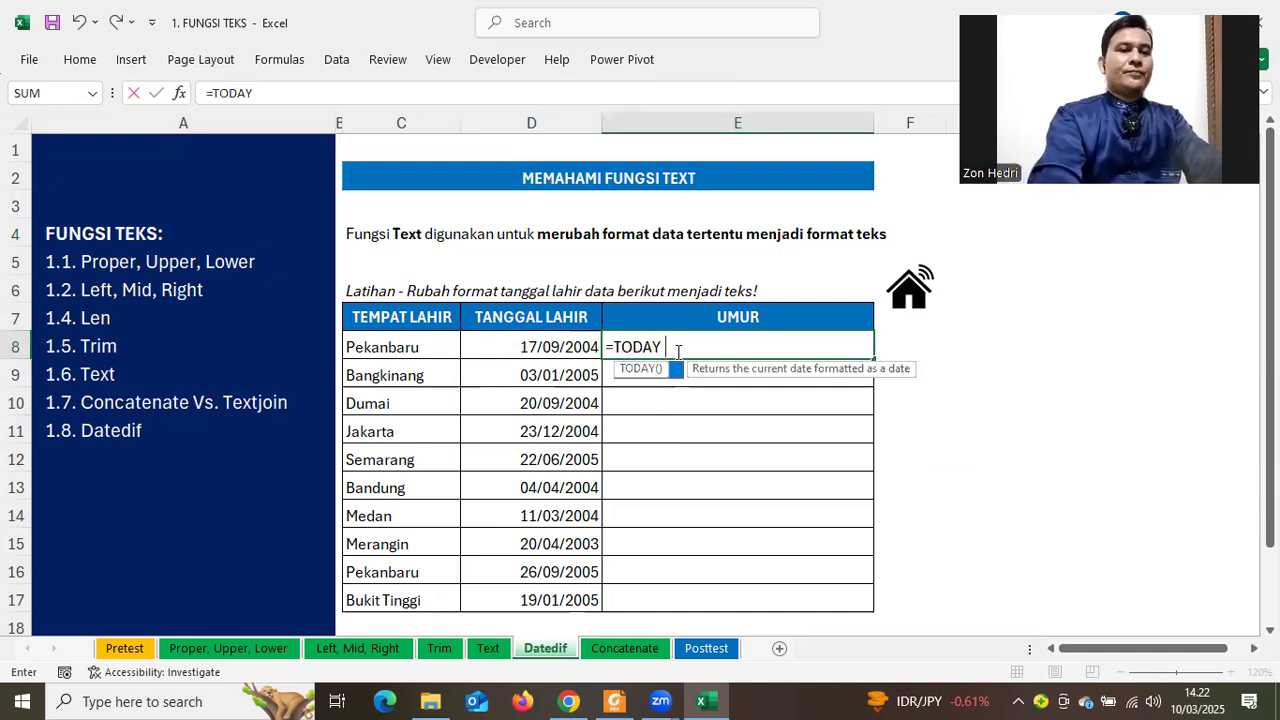
key("BackSpace")
type("()")
key("Return")
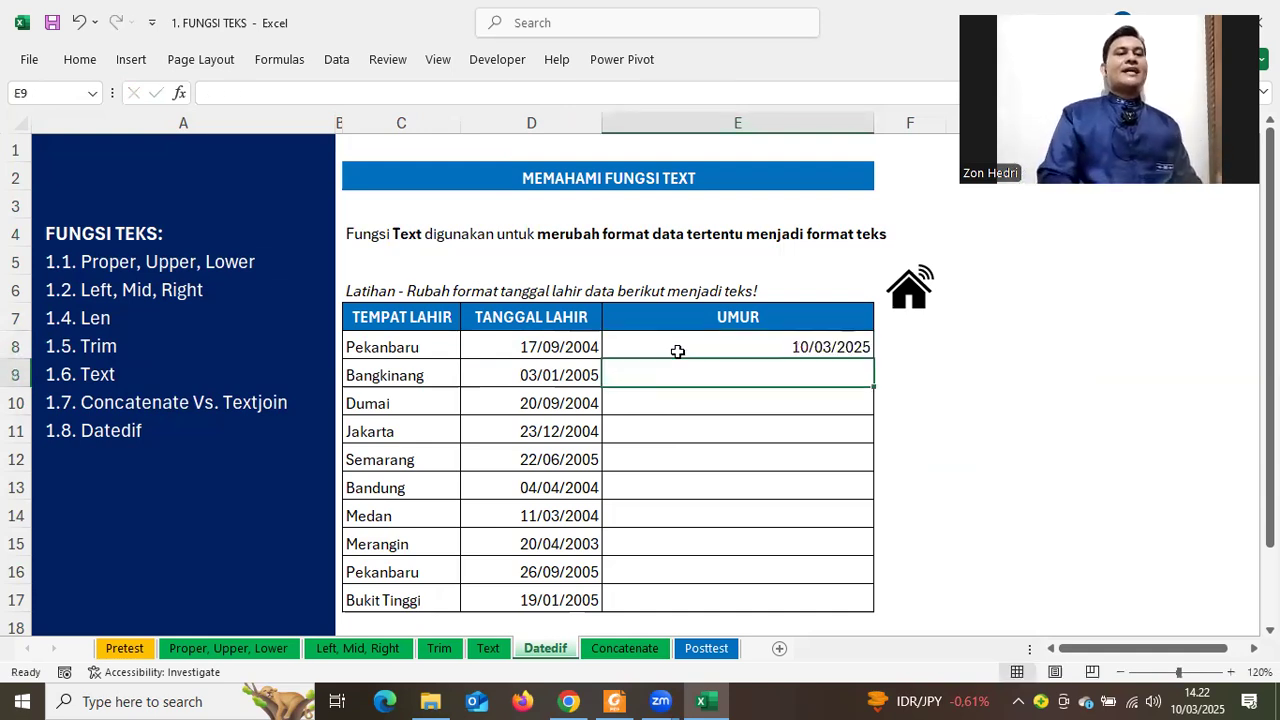
left_click(677, 351)
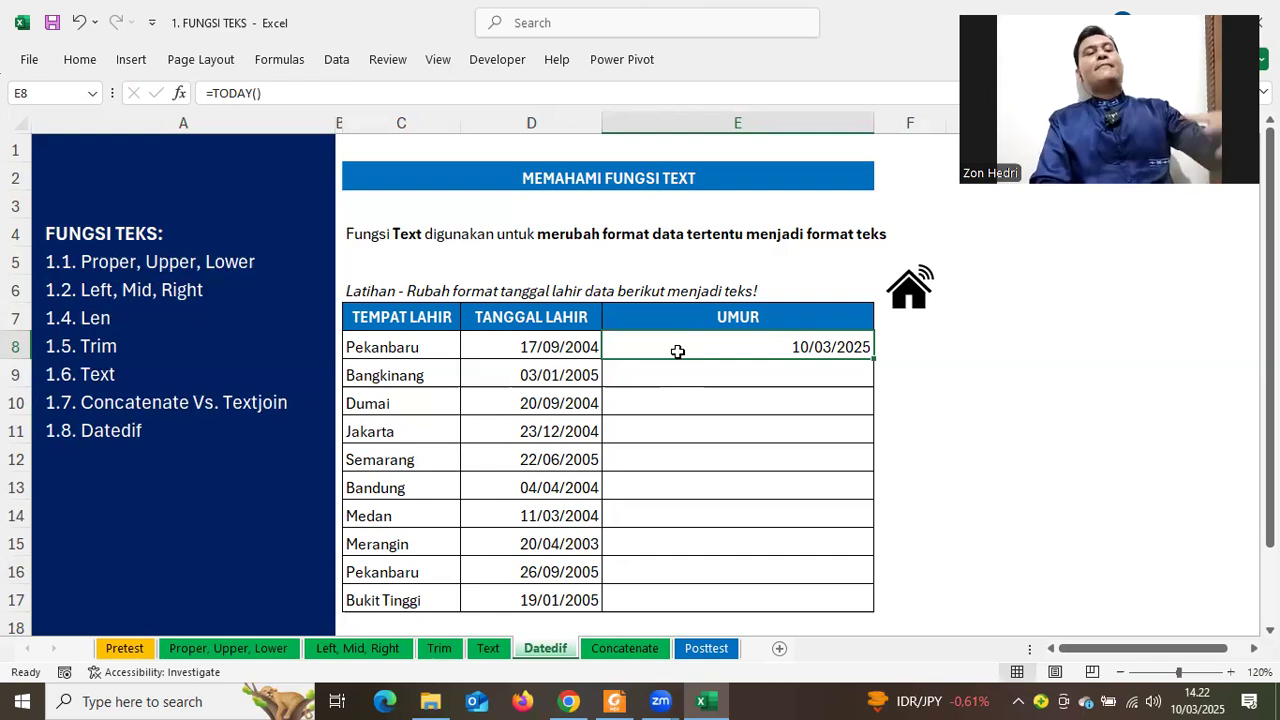
key("Delete")
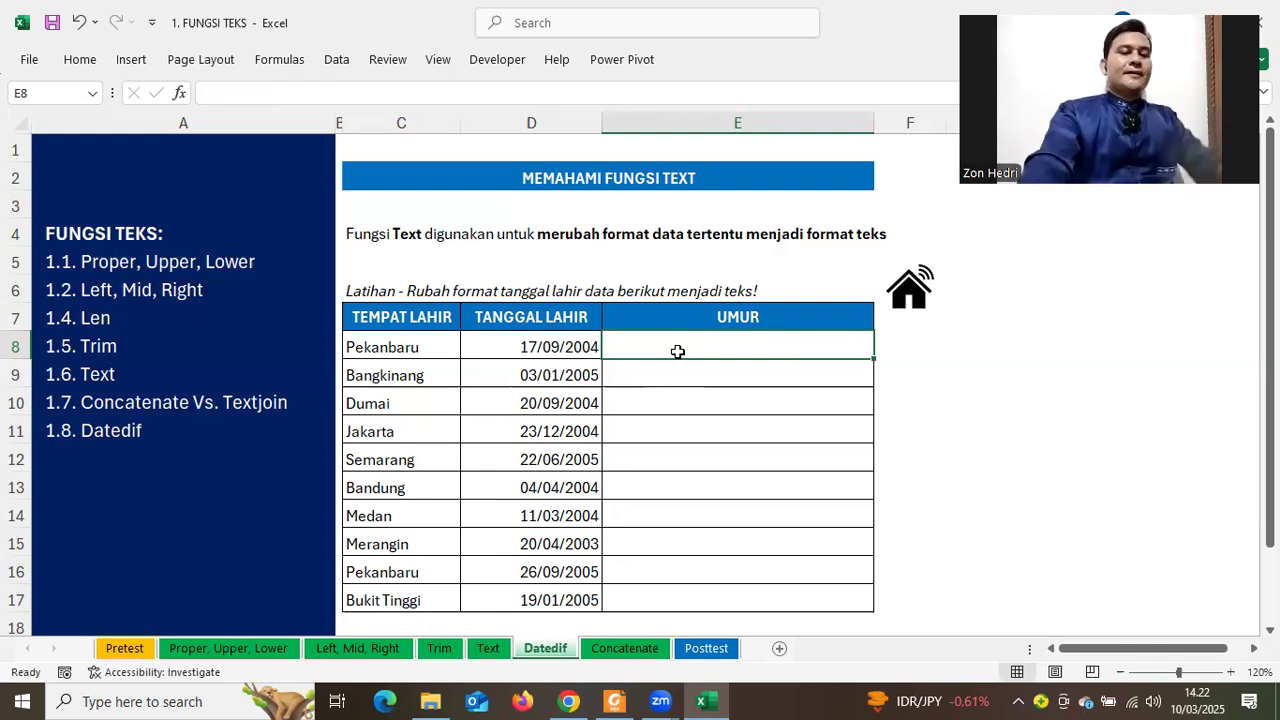
Enter =DATEDIF(D8;TODAY();"Y") in E8 to compute the age in whole years
type("=DATED")
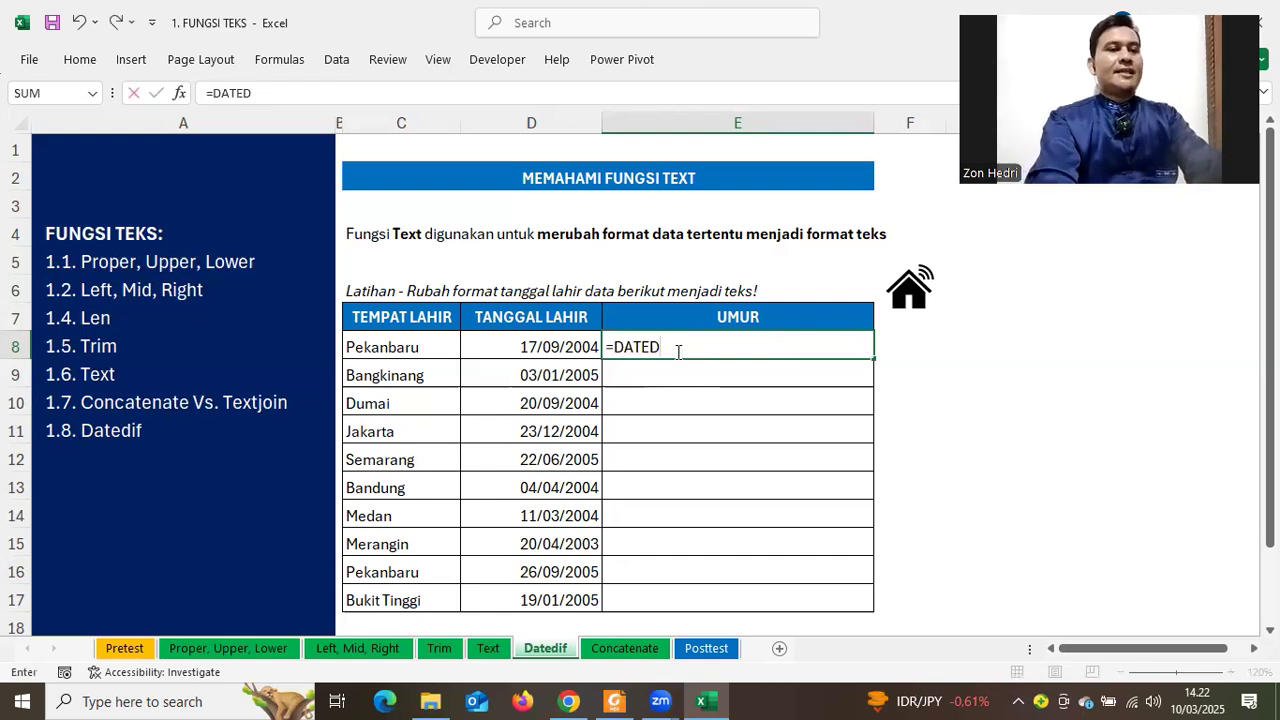
type("IF(")
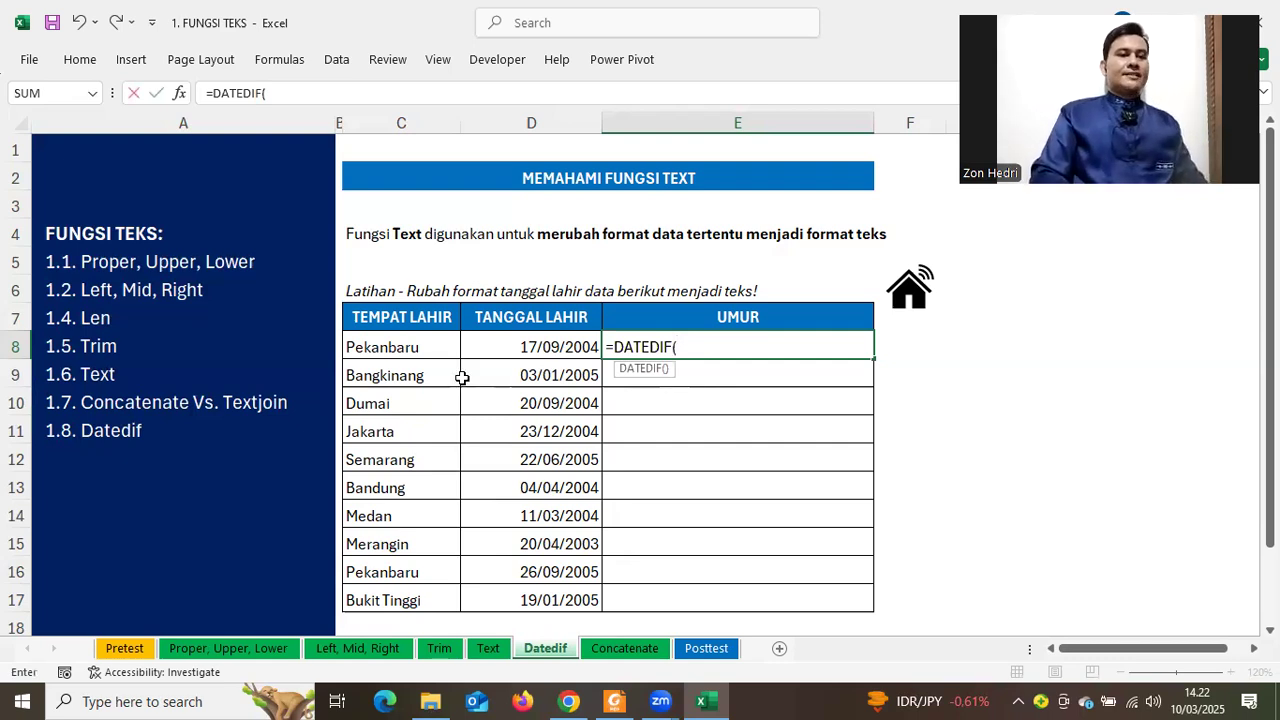
left_click(528, 345)
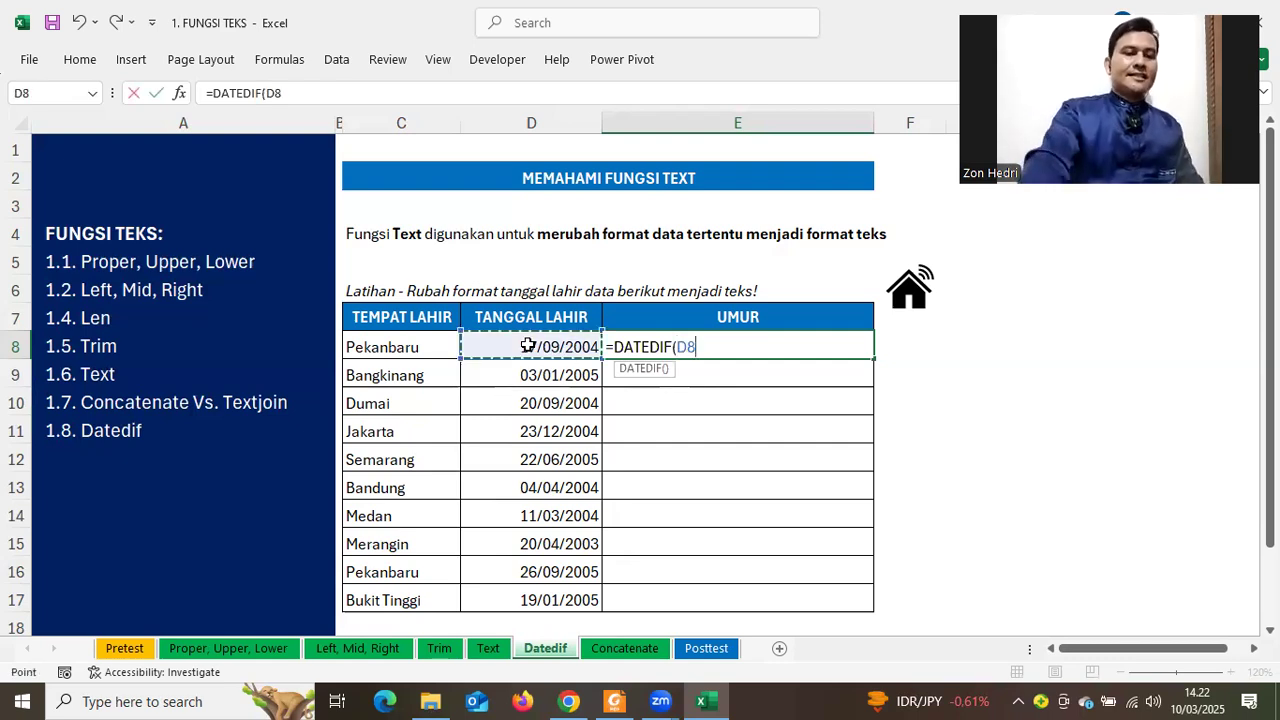
type(";")
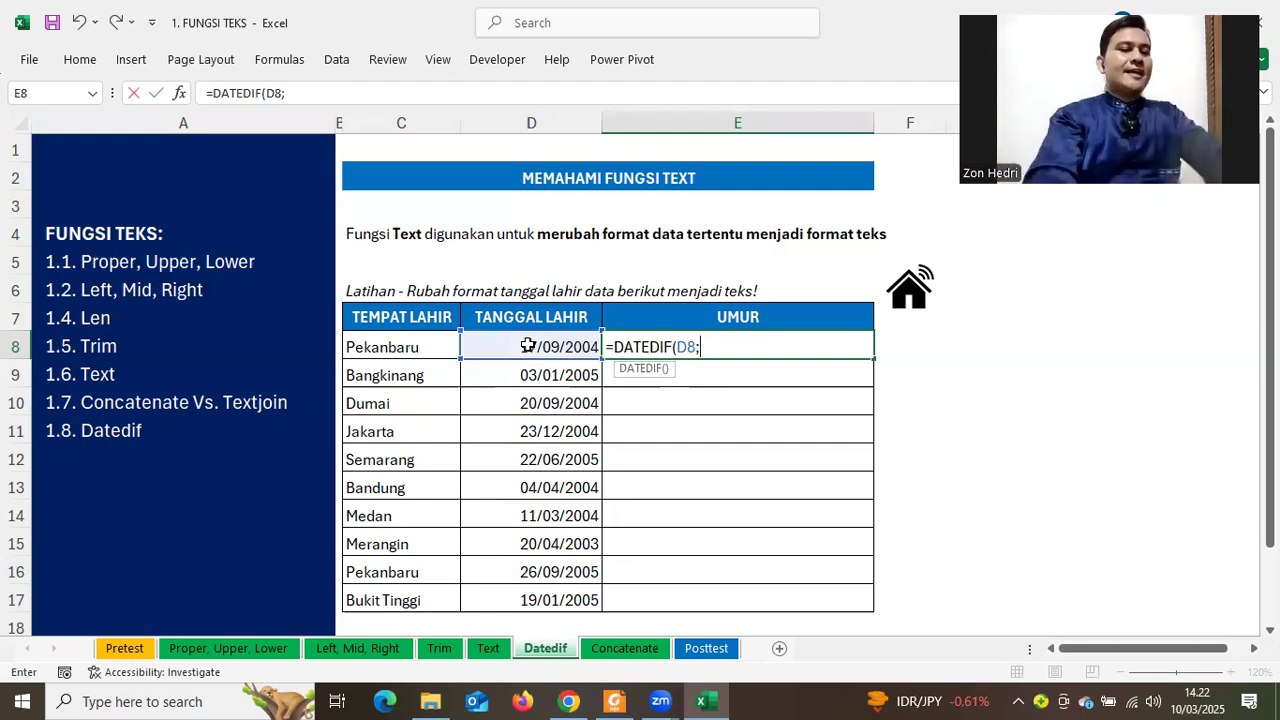
type("TO")
key("Tab")
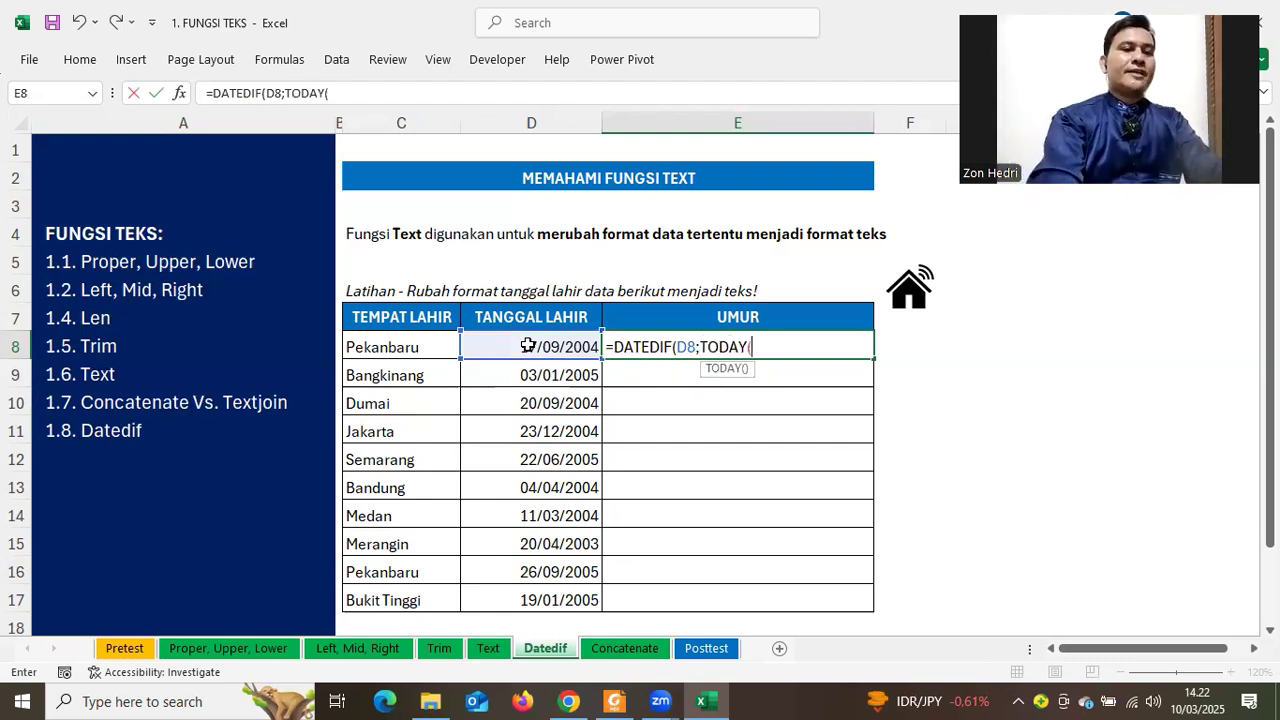
type("))")
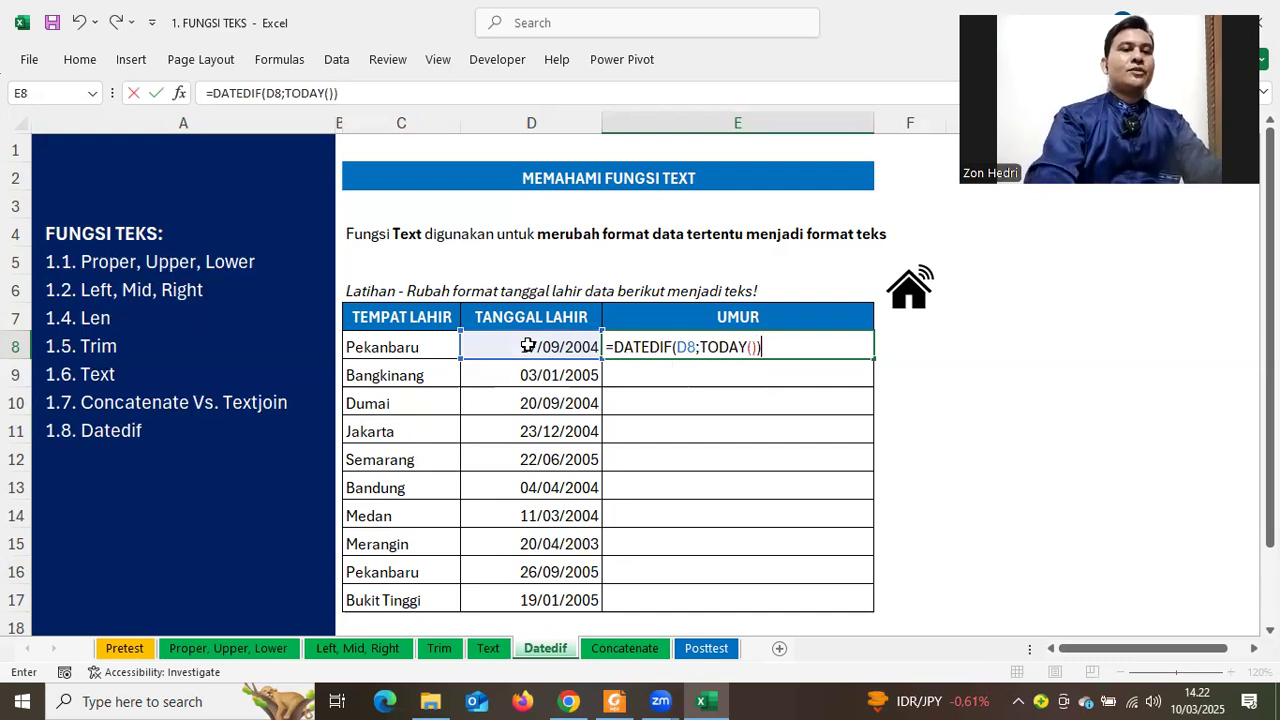
key("Return")
key("Return")
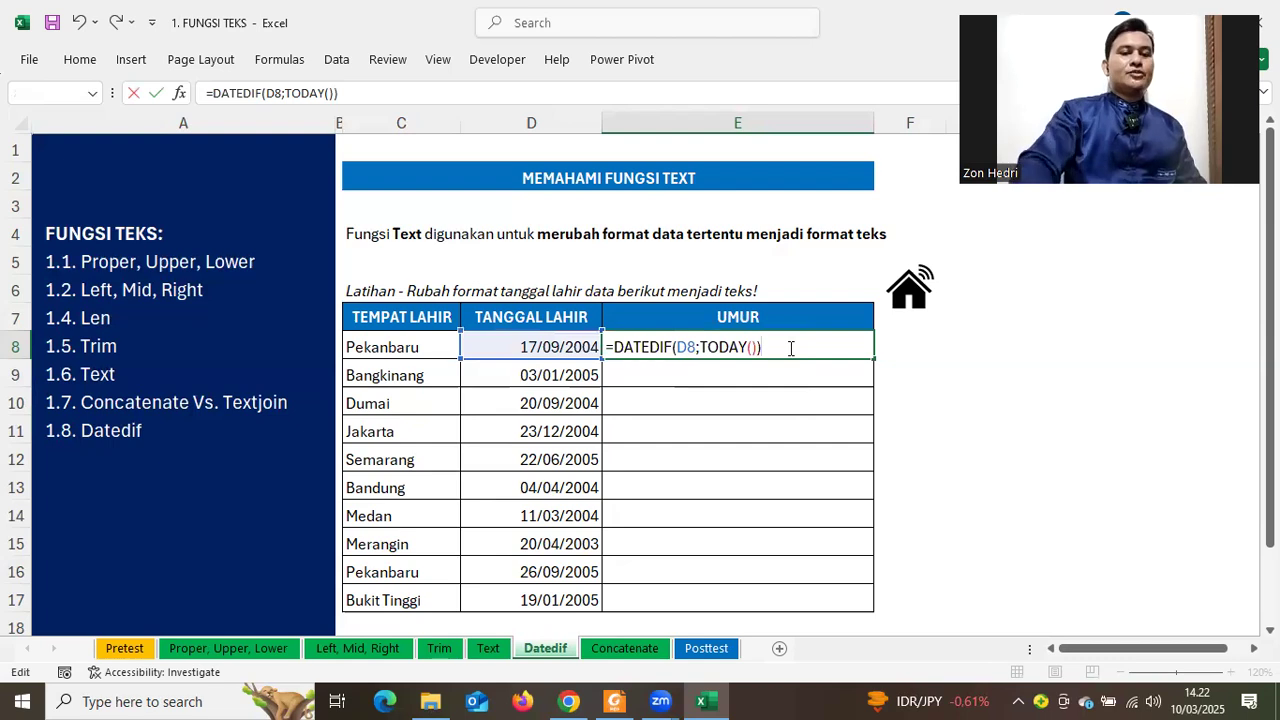
key("BackSpace")
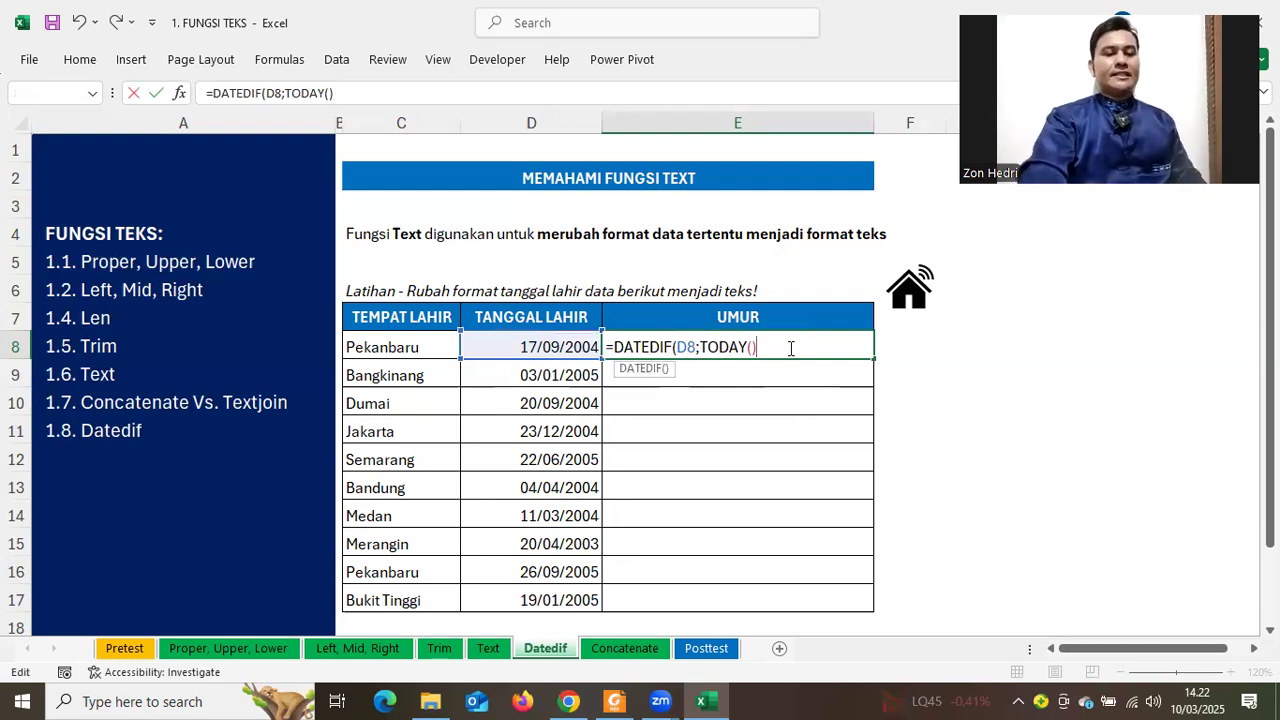
type(";\"")
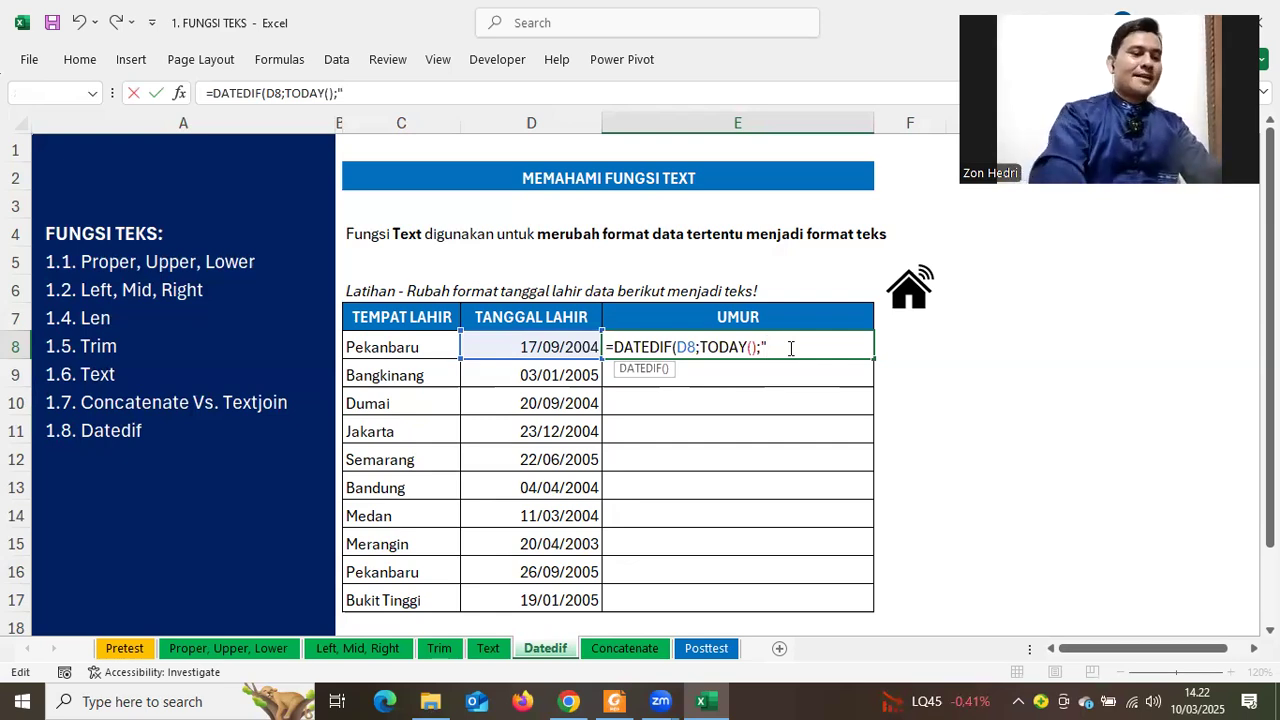
type("Y")
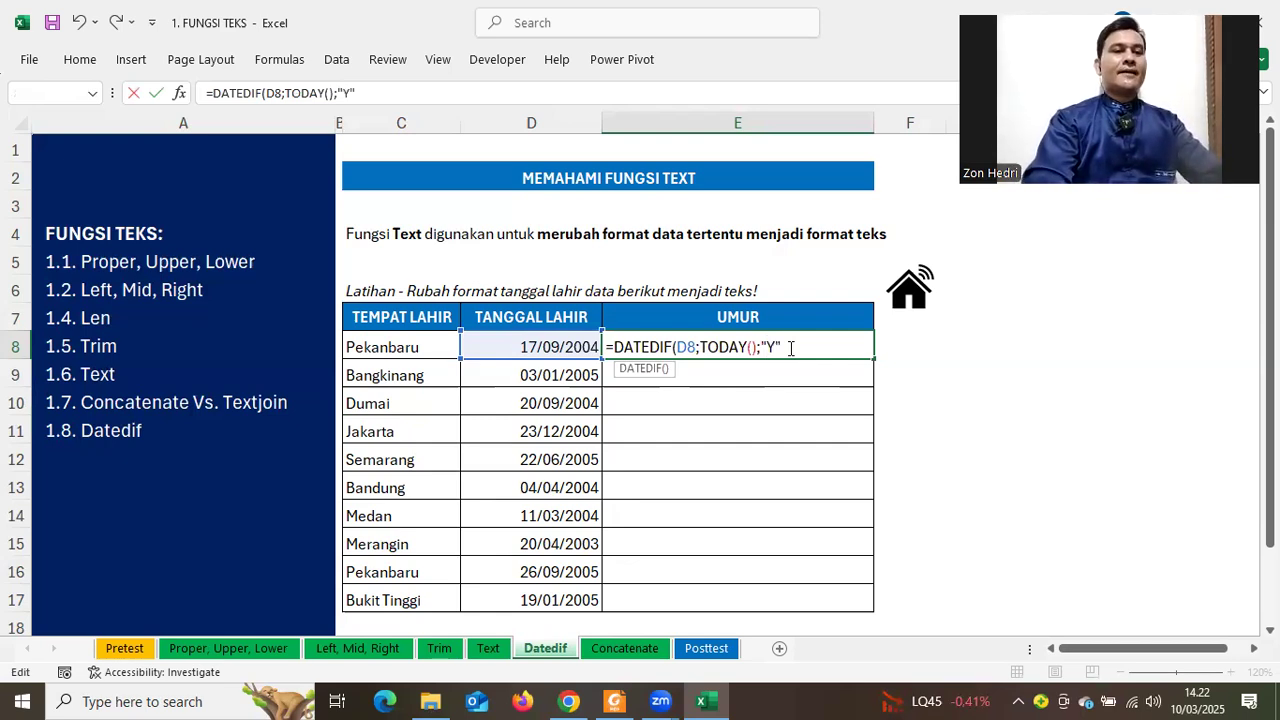
key("Return")
key("Return")
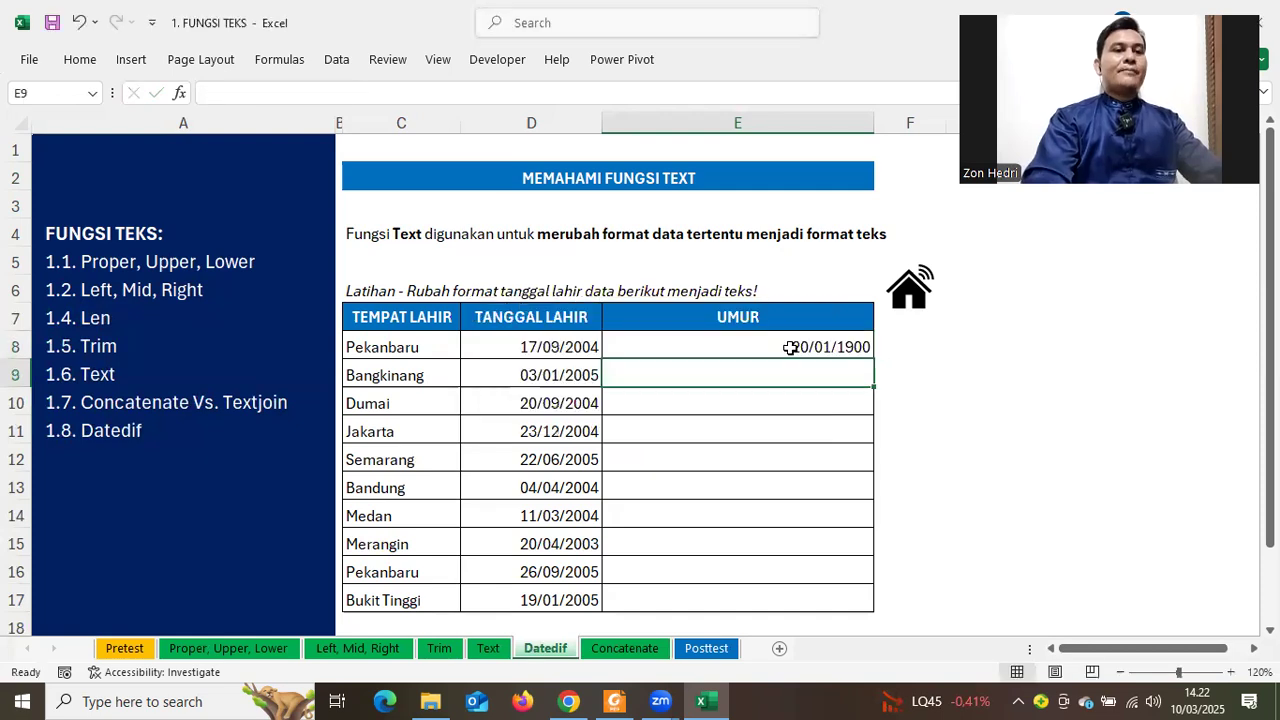
Format E8:E17 as General so E8 shows the age 20 instead of 20/01/1900
key("Up")
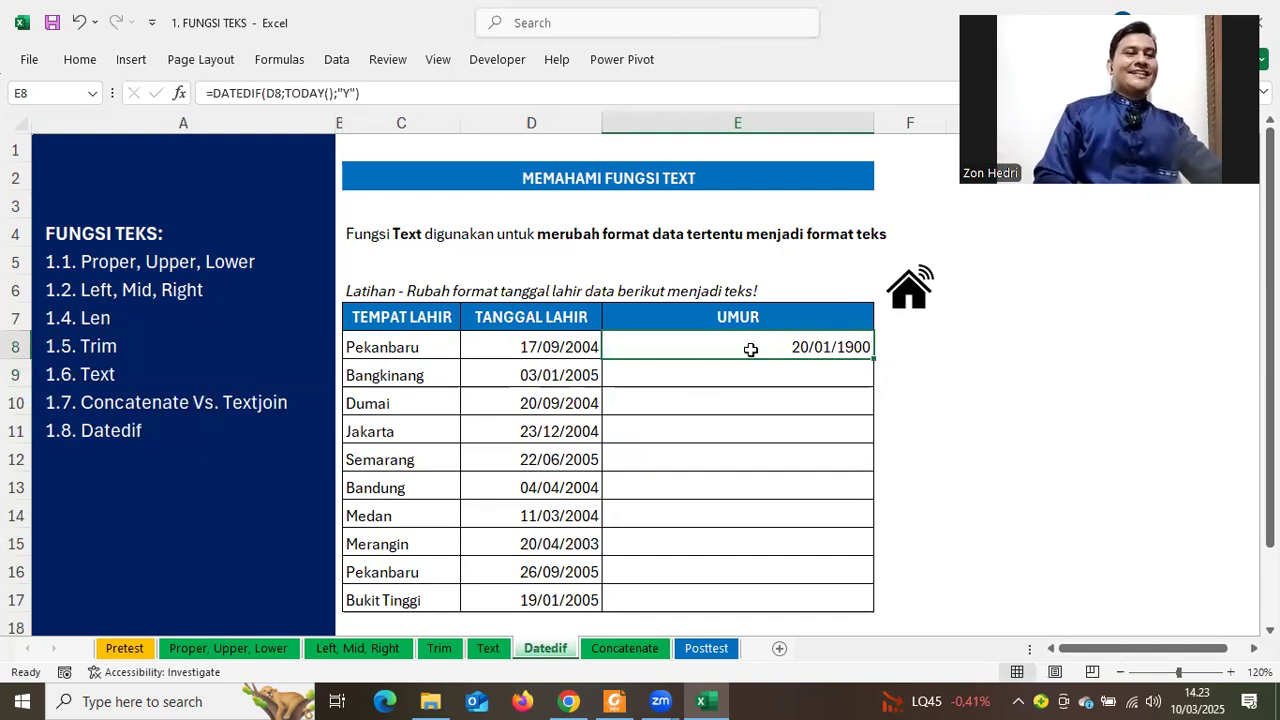
left_click_drag(694, 343, 706, 600)
left_click_drag(686, 349, 724, 598)
left_click(79, 61)
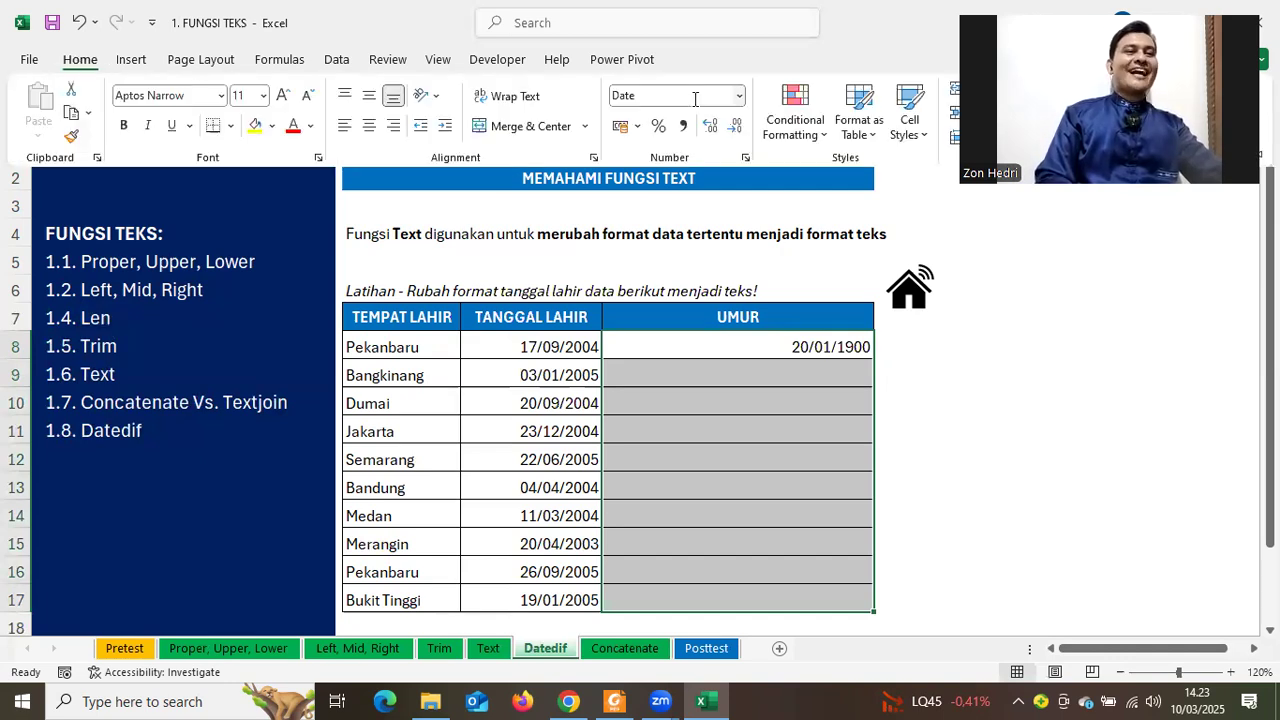
left_click(738, 96)
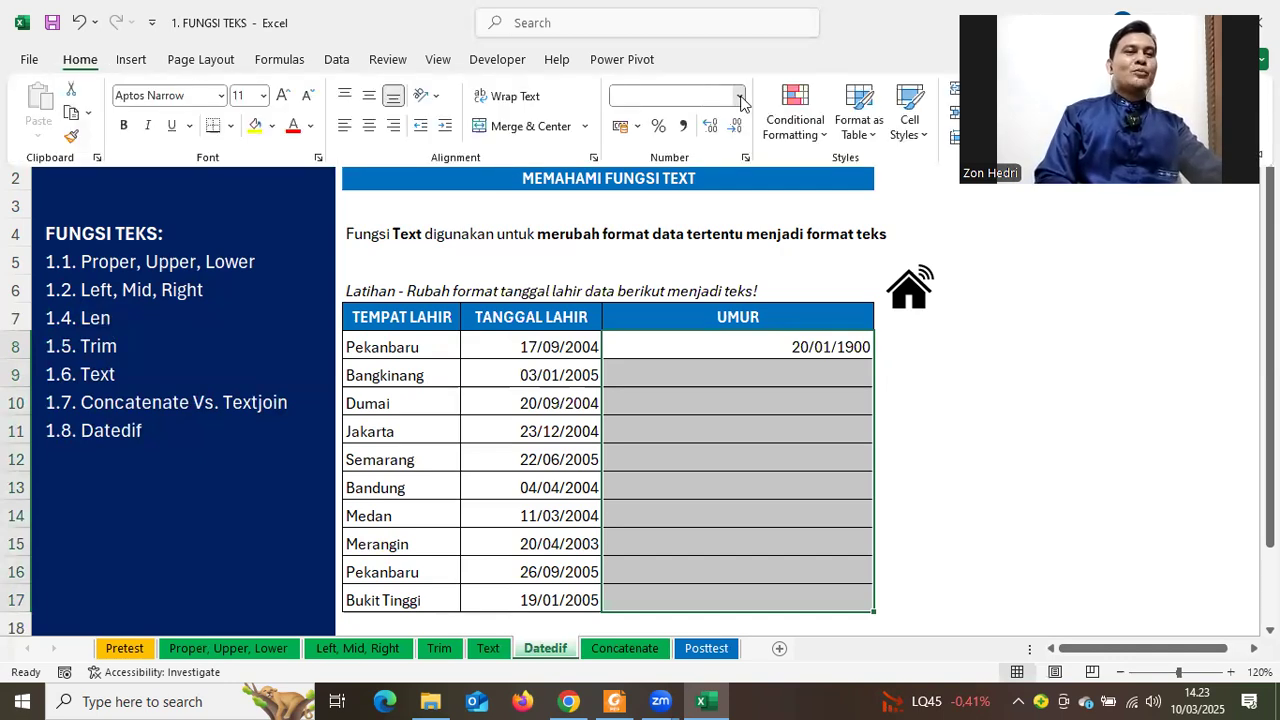
left_click(684, 131)
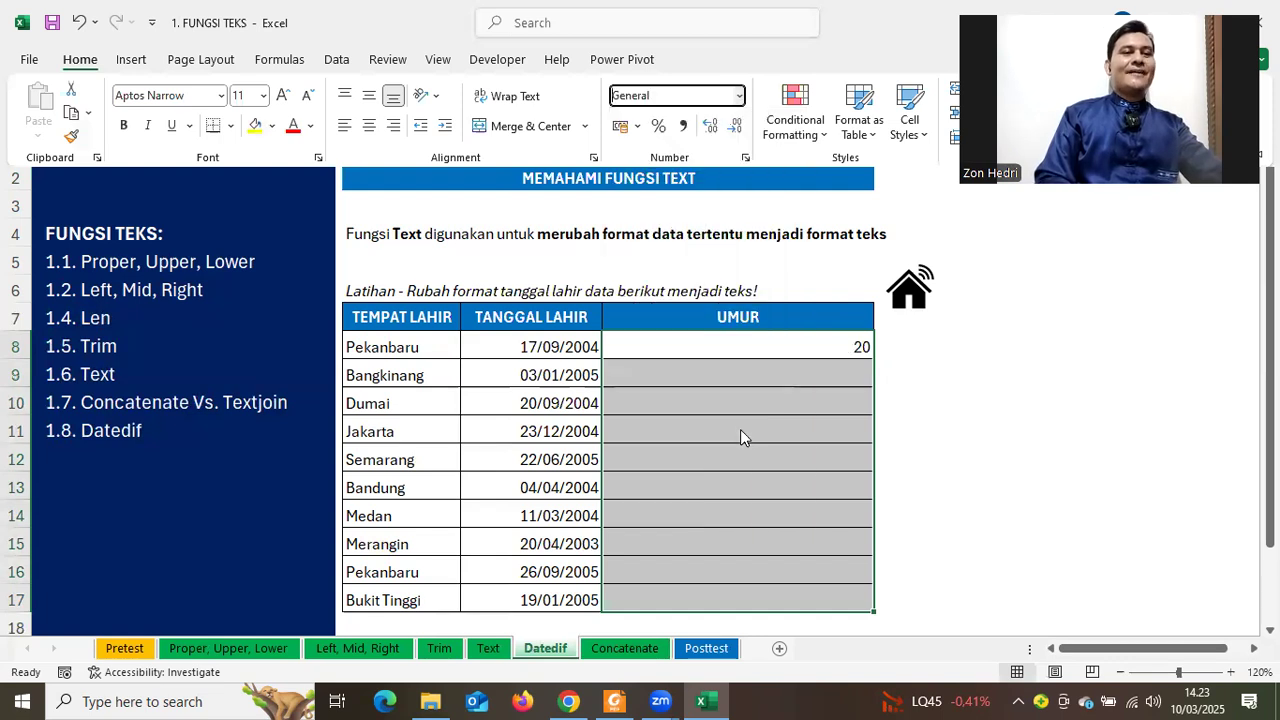
left_click(748, 353)
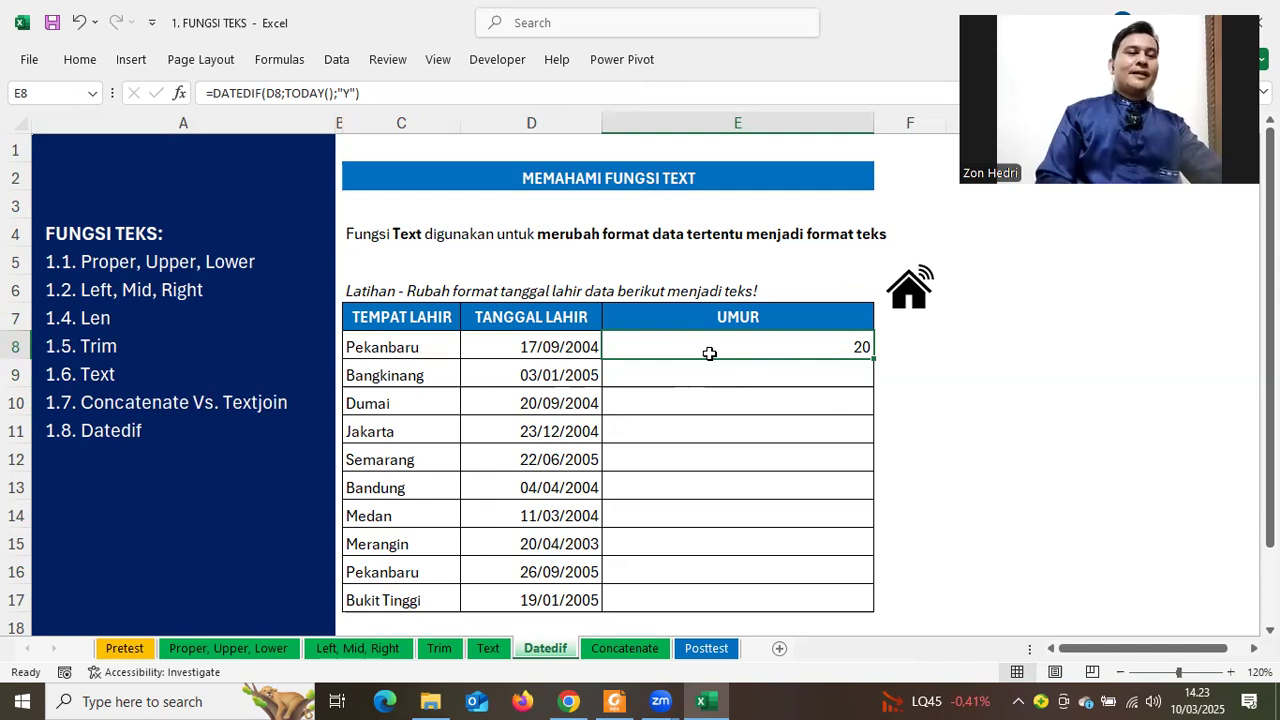
Append & " Tahun" to E8's DATEDIF formula so it reads 20 Tahun, then fill it down to E17
double_click(709, 353)
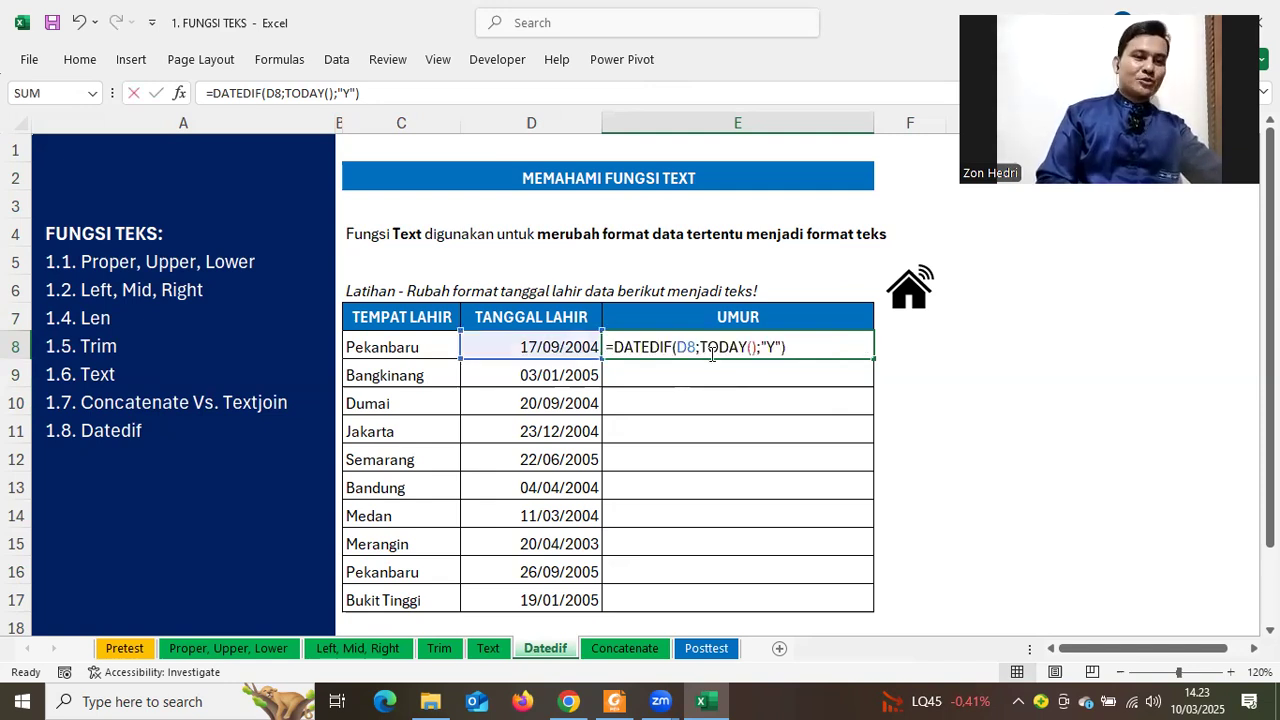
left_click(800, 346)
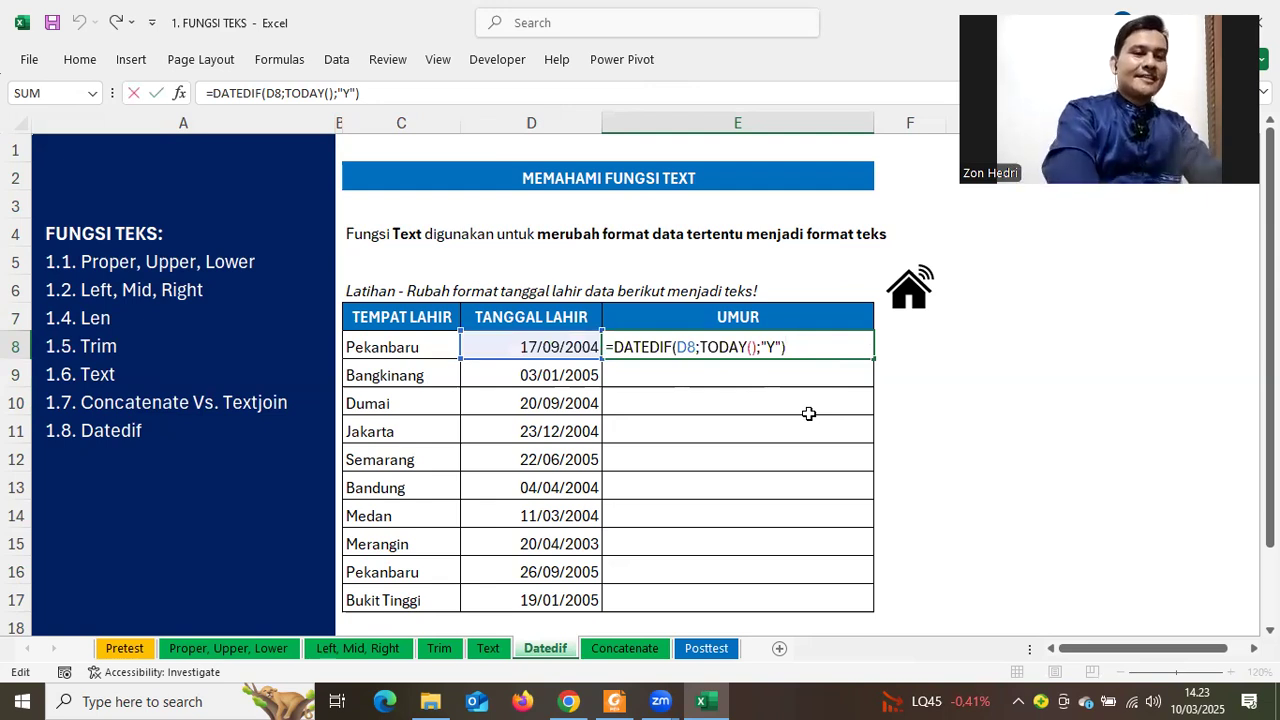
type("&")
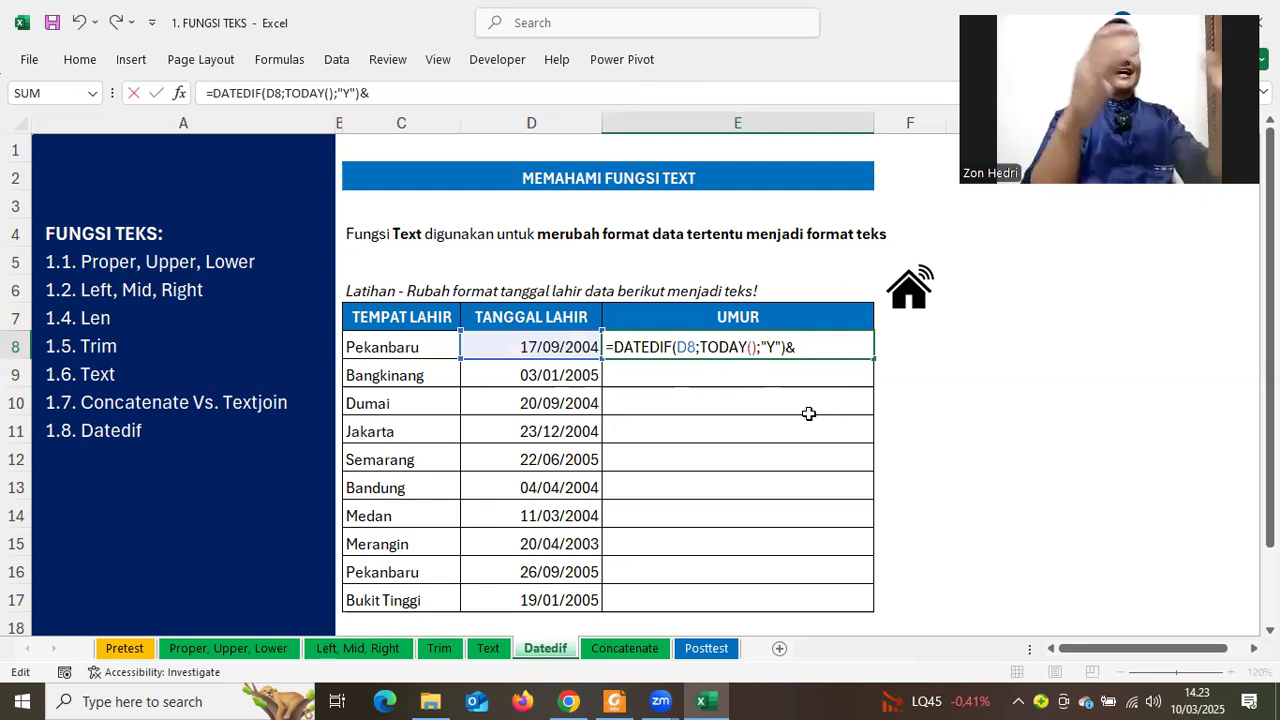
type(" \"Tahun\"")
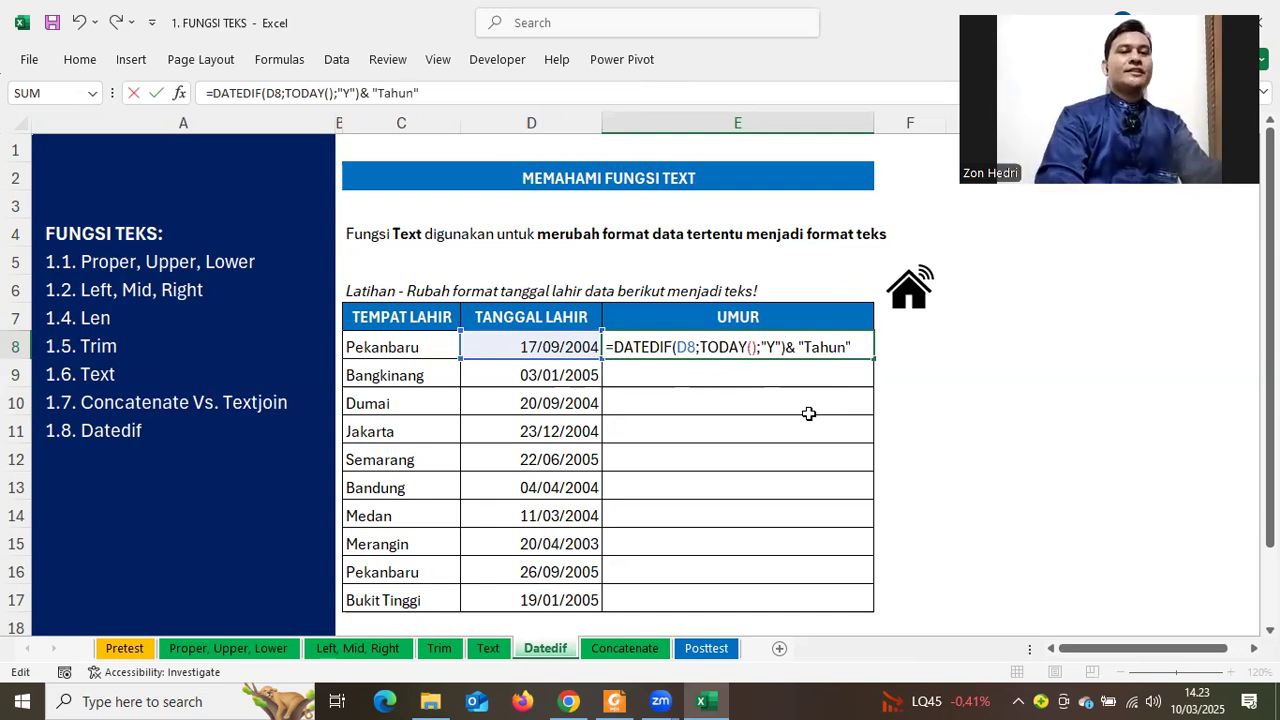
key("Return")
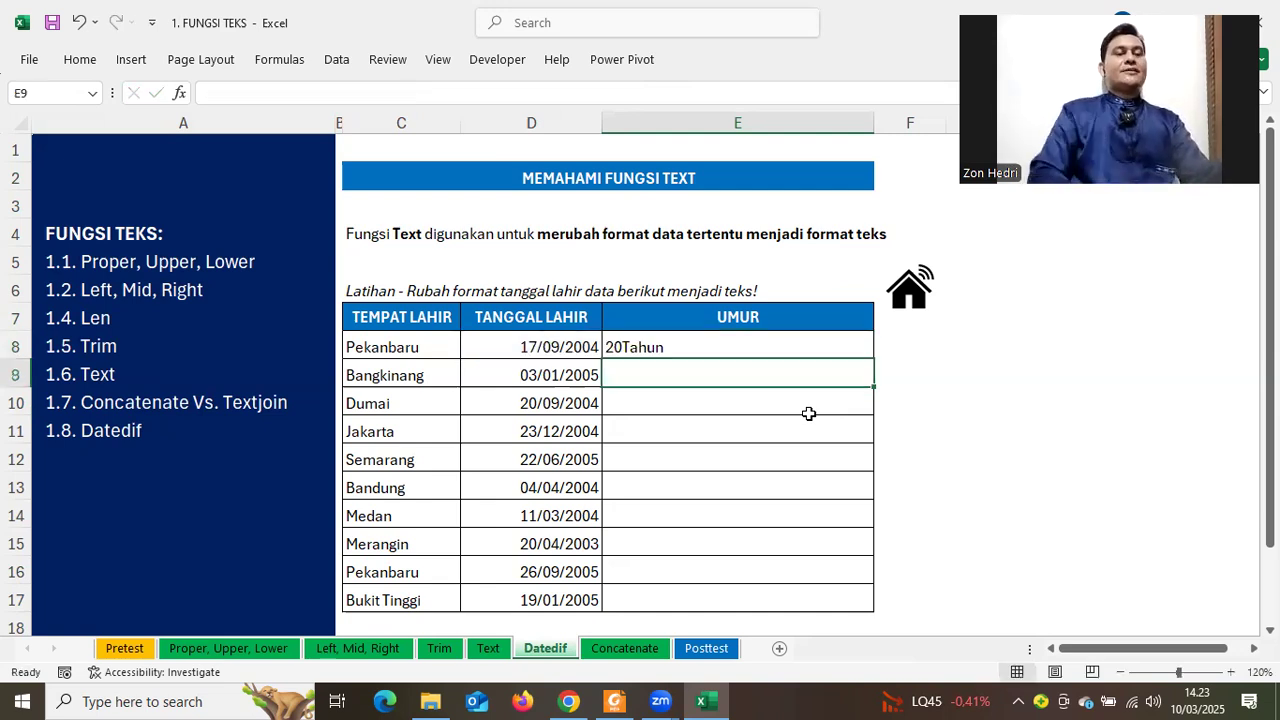
double_click(653, 347)
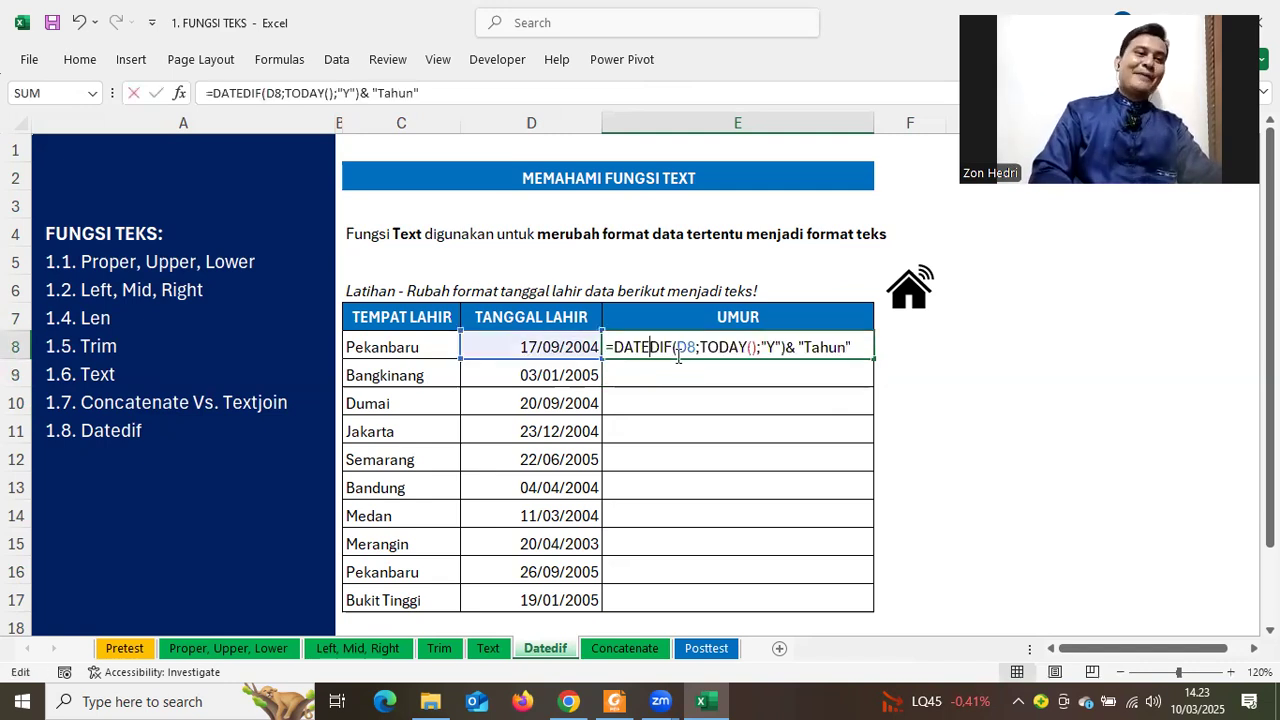
left_click(804, 347)
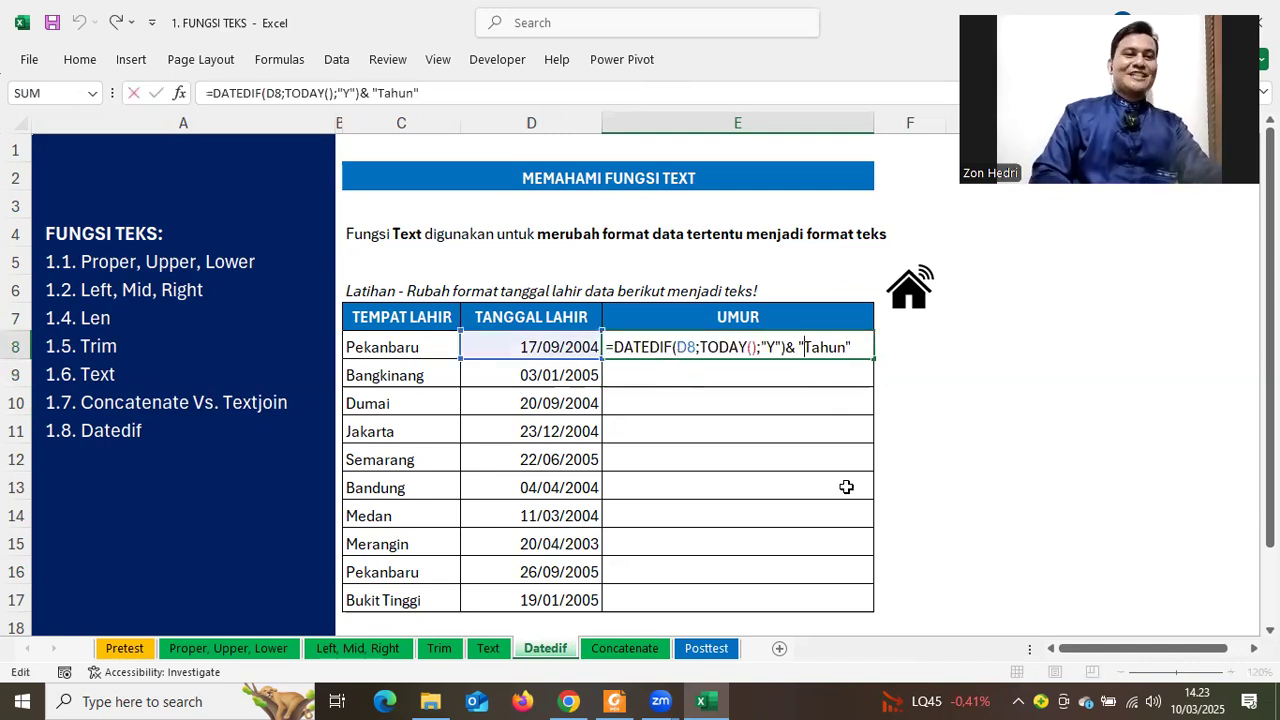
key("Return")
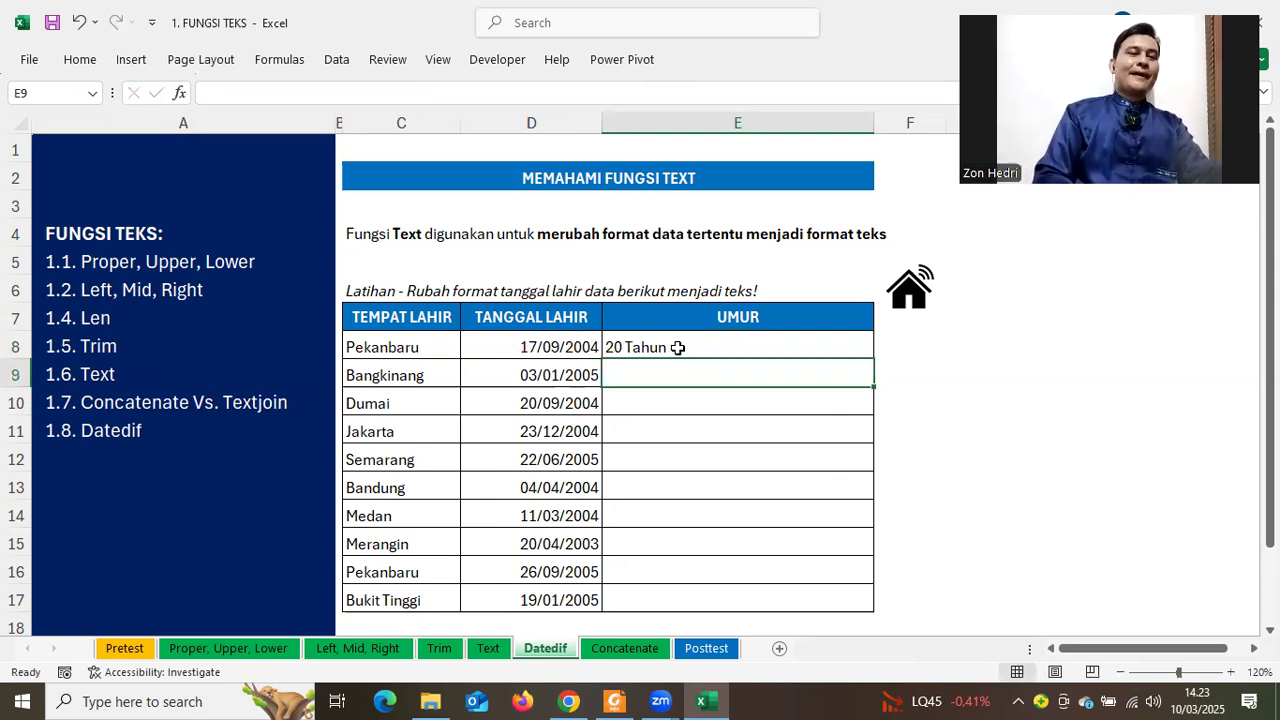
left_click(821, 347)
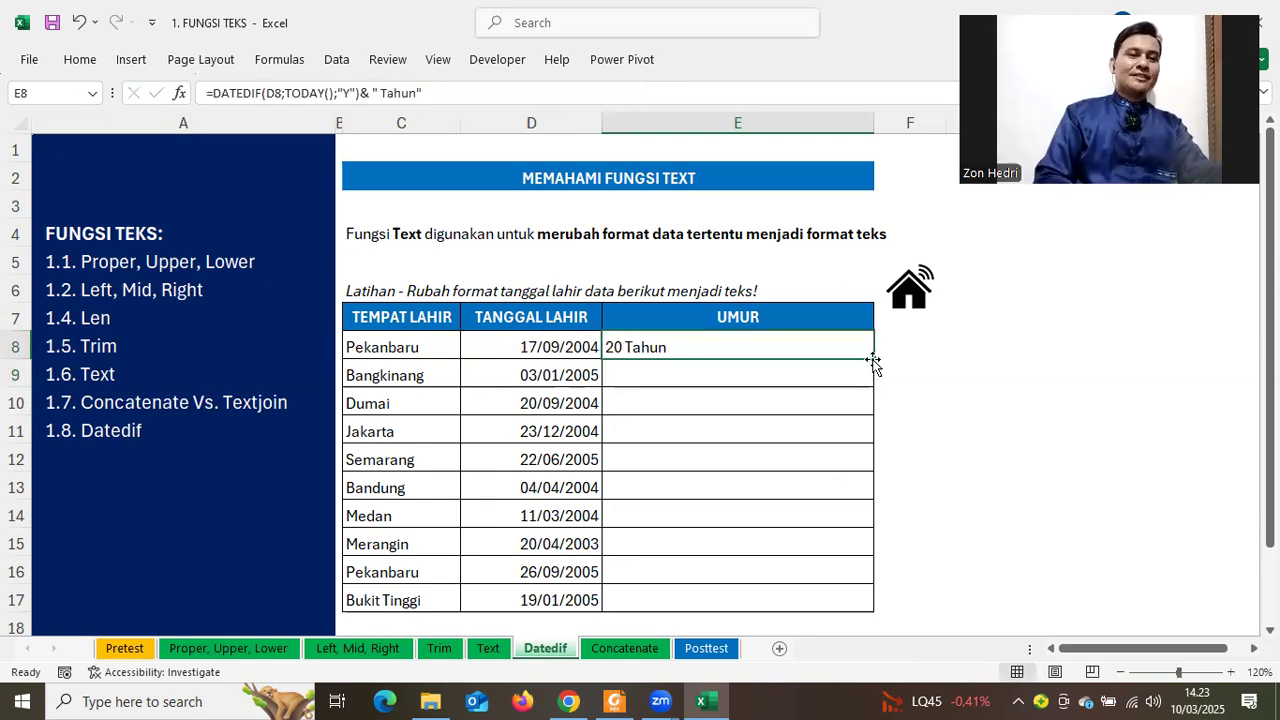
double_click(873, 360)
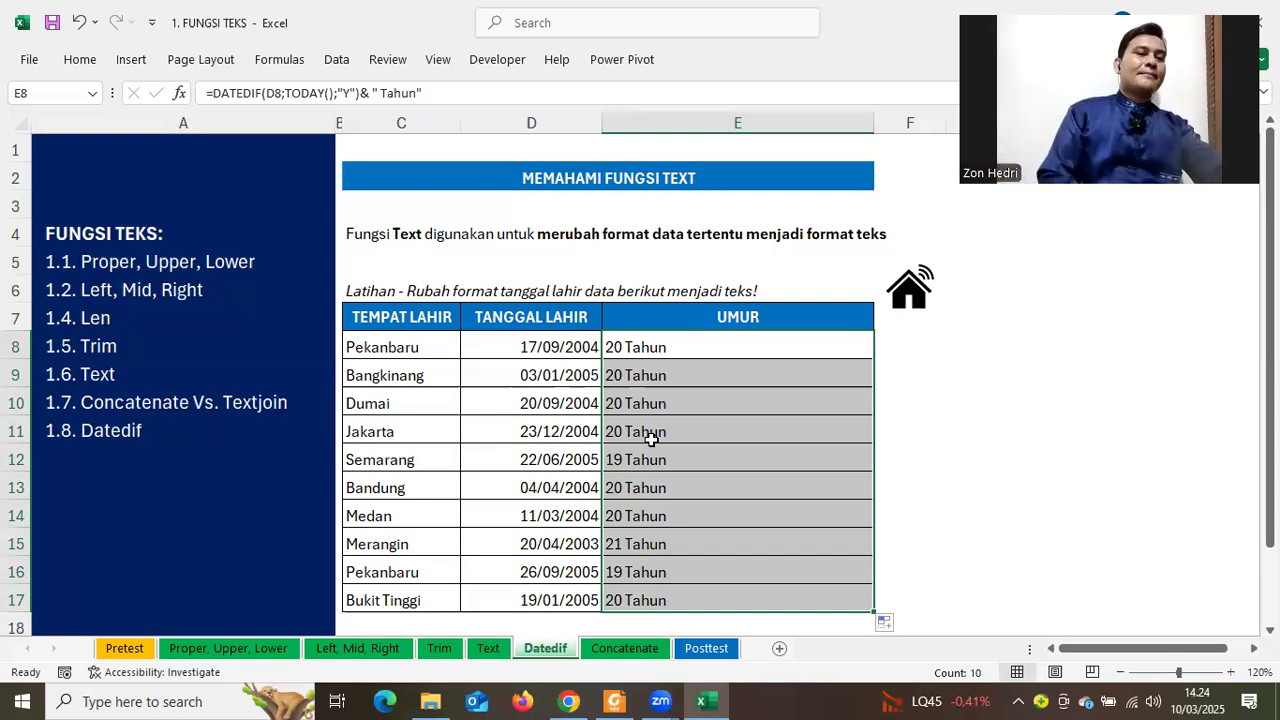
Deselect the filled UMUR column, now showing ages from 19 to 21 Tahun
left_click(1073, 421)
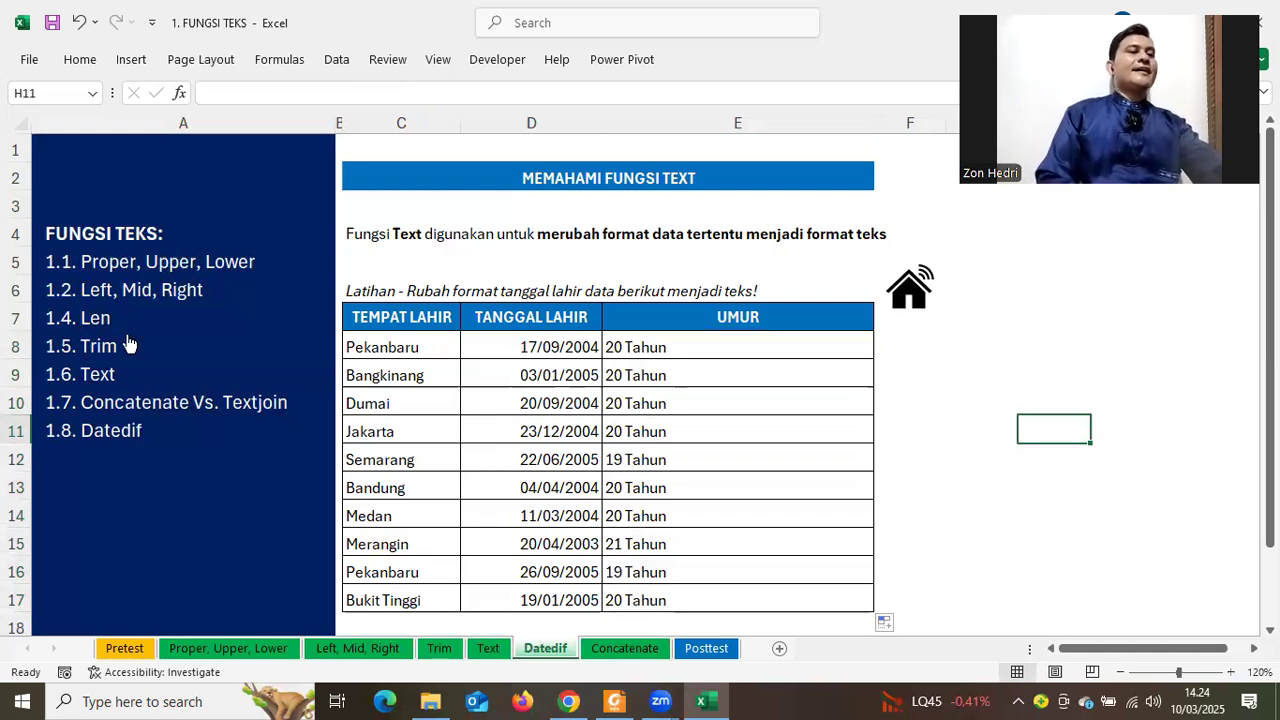
Enter =LEN(C17) in C19 to count the 12 characters of Bukit Tinggi
left_click(220, 328)
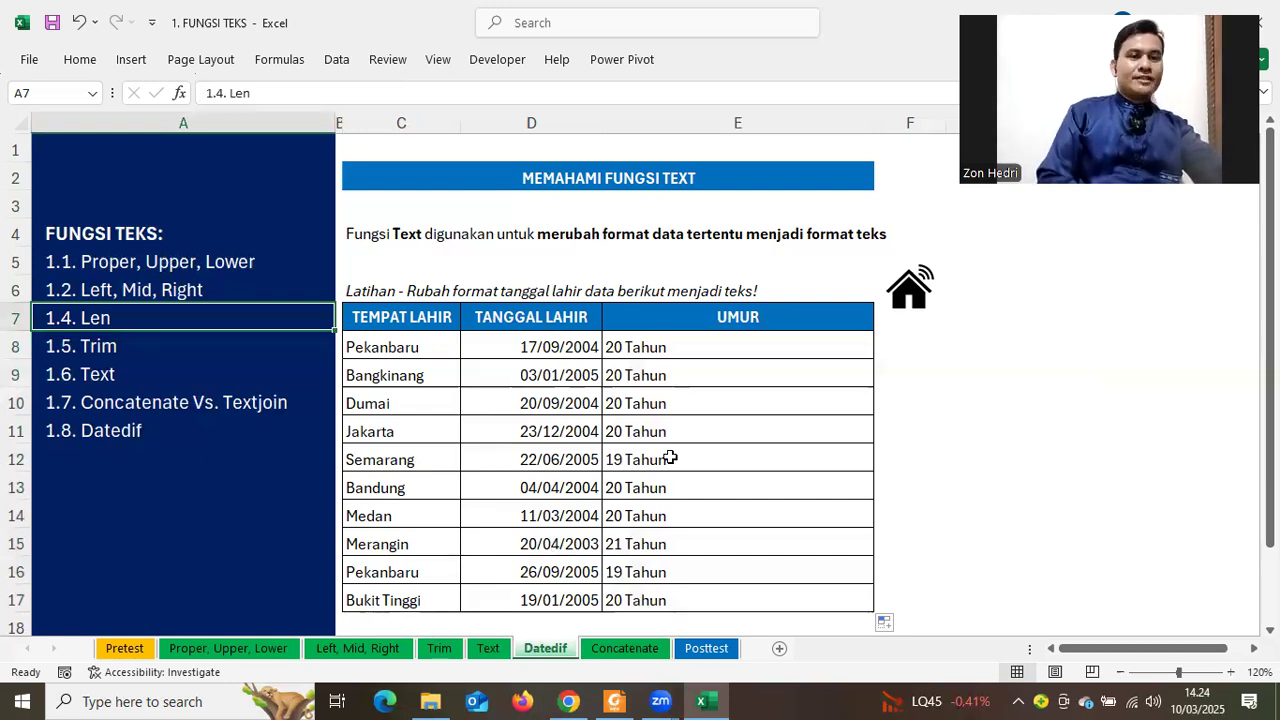
left_click(720, 458)
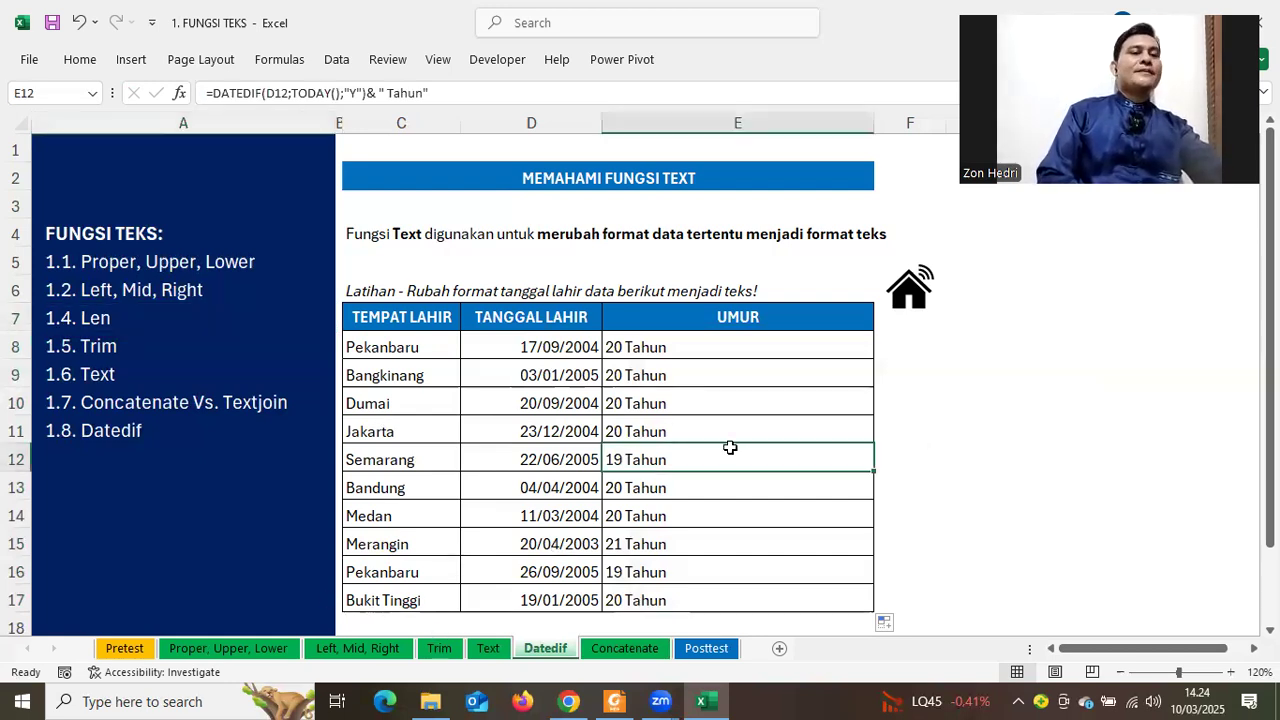
scroll(376, 500, "down", 2)
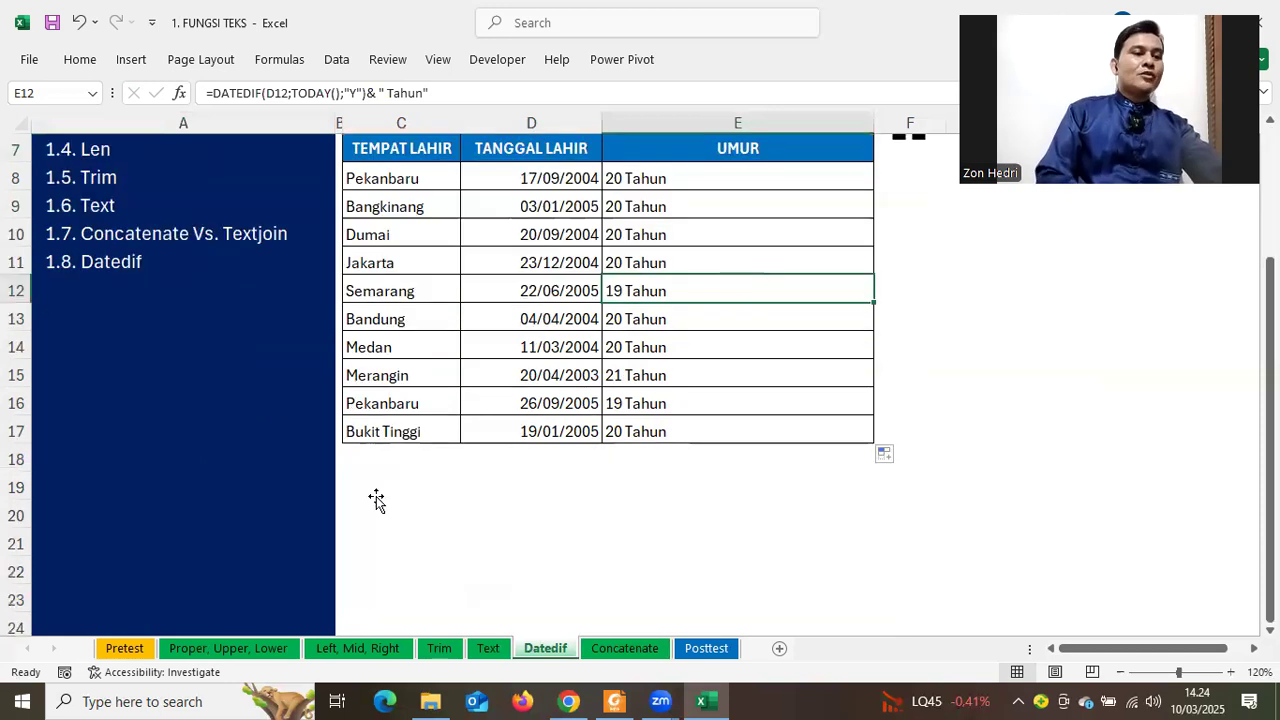
left_click(376, 500)
type("=")
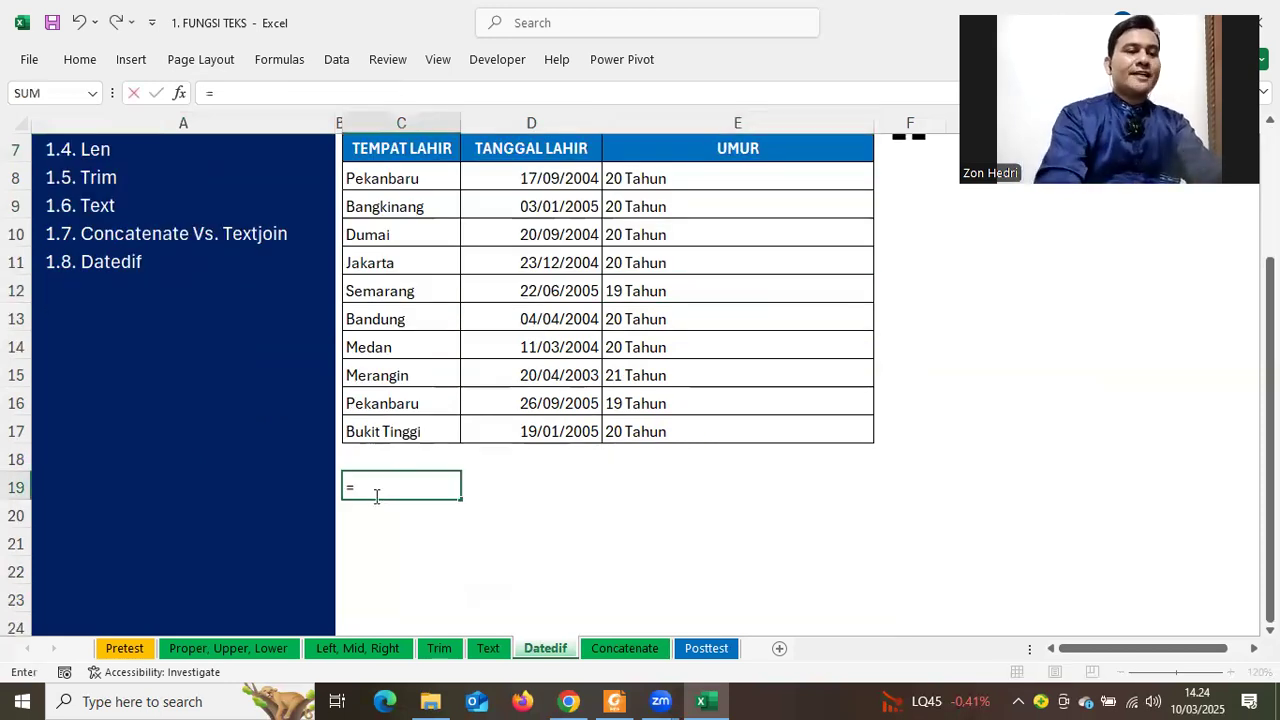
type("len)")
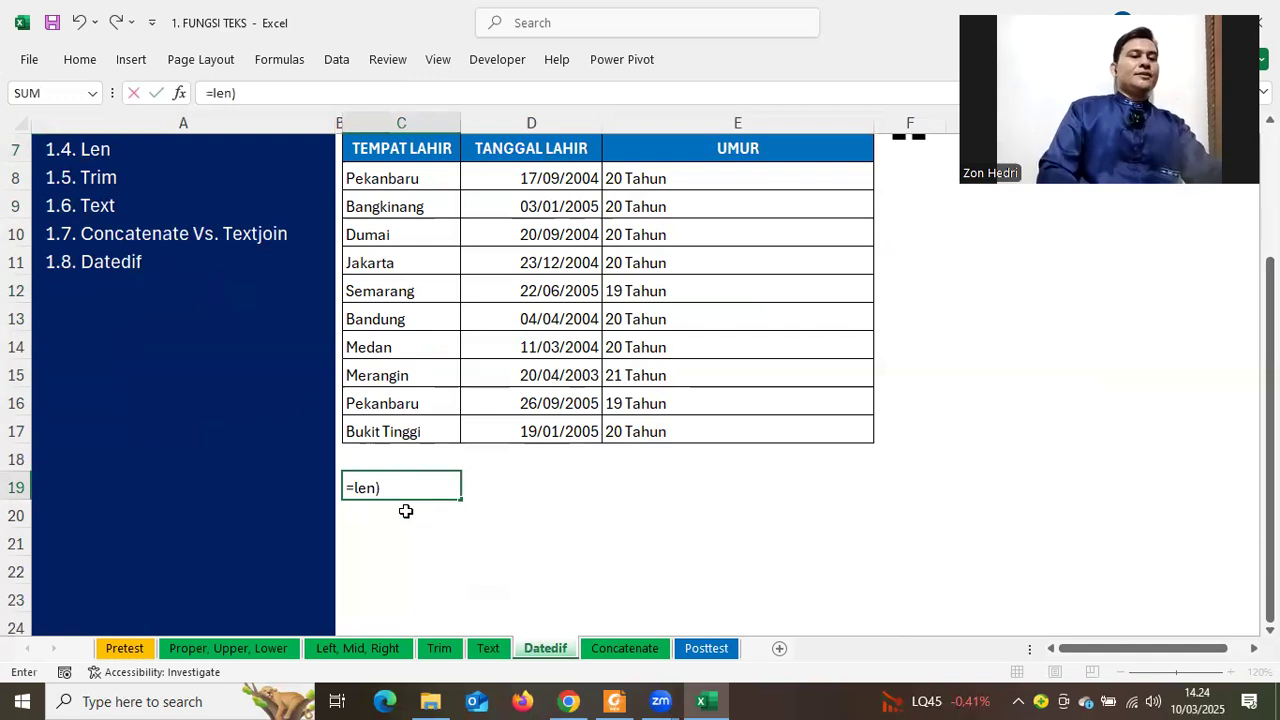
key("BackSpace")
type("(")
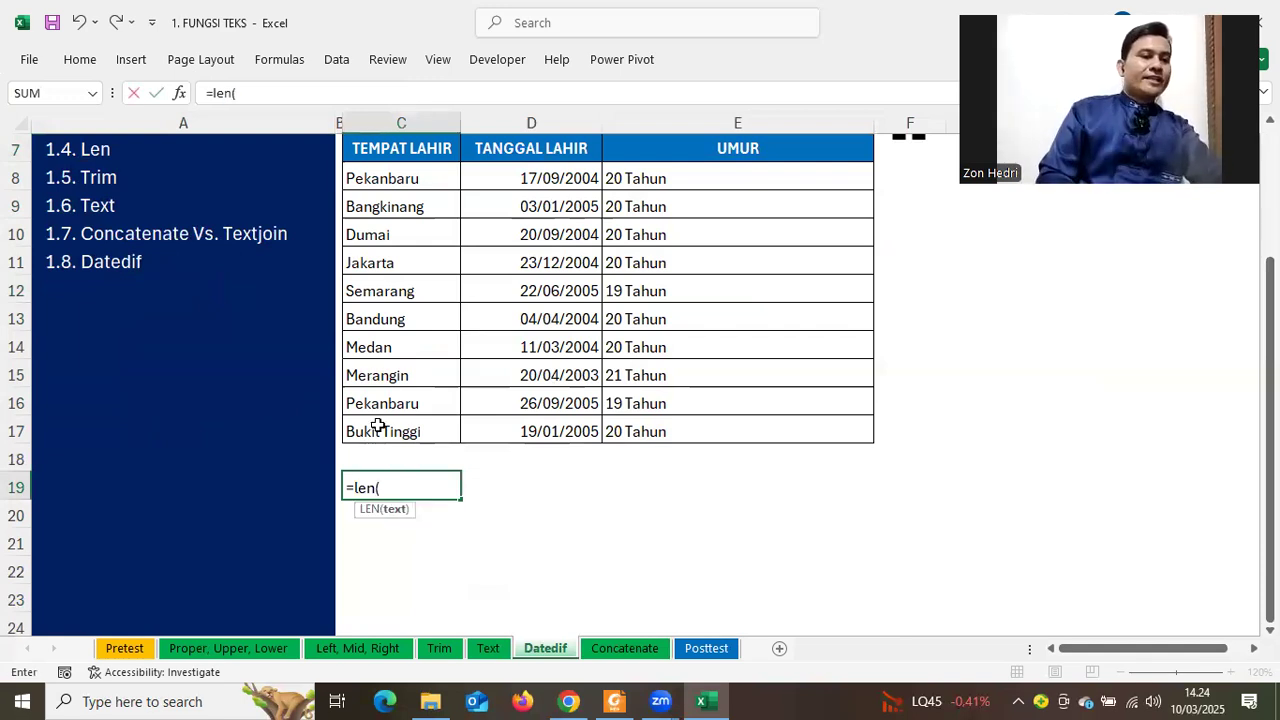
left_click(381, 430)
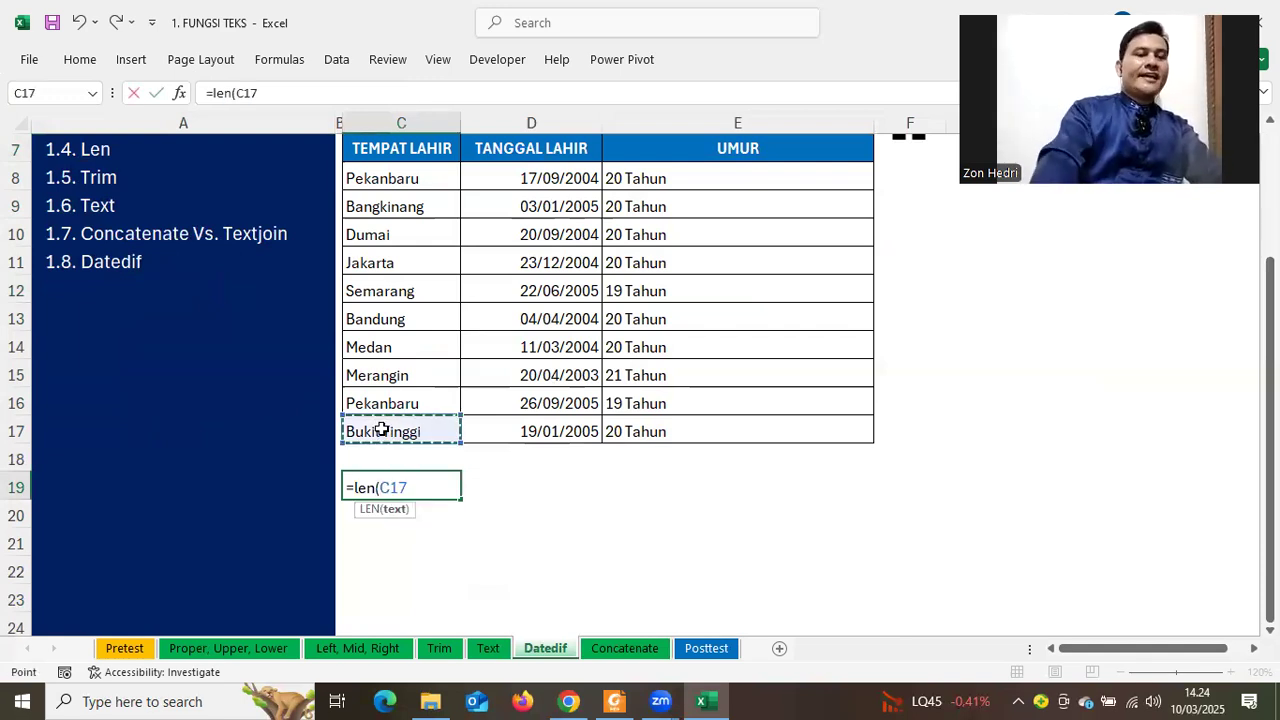
key("Return")
left_click(428, 490)
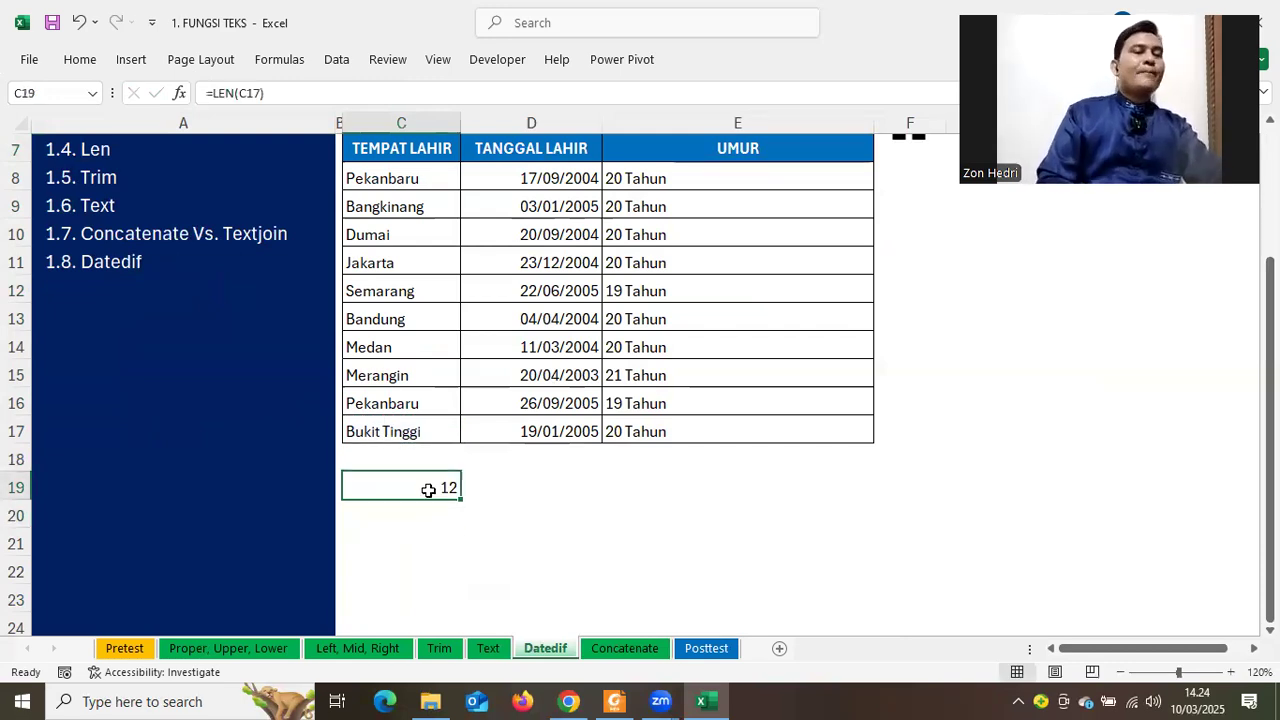
scroll(428, 490, "up", 2)
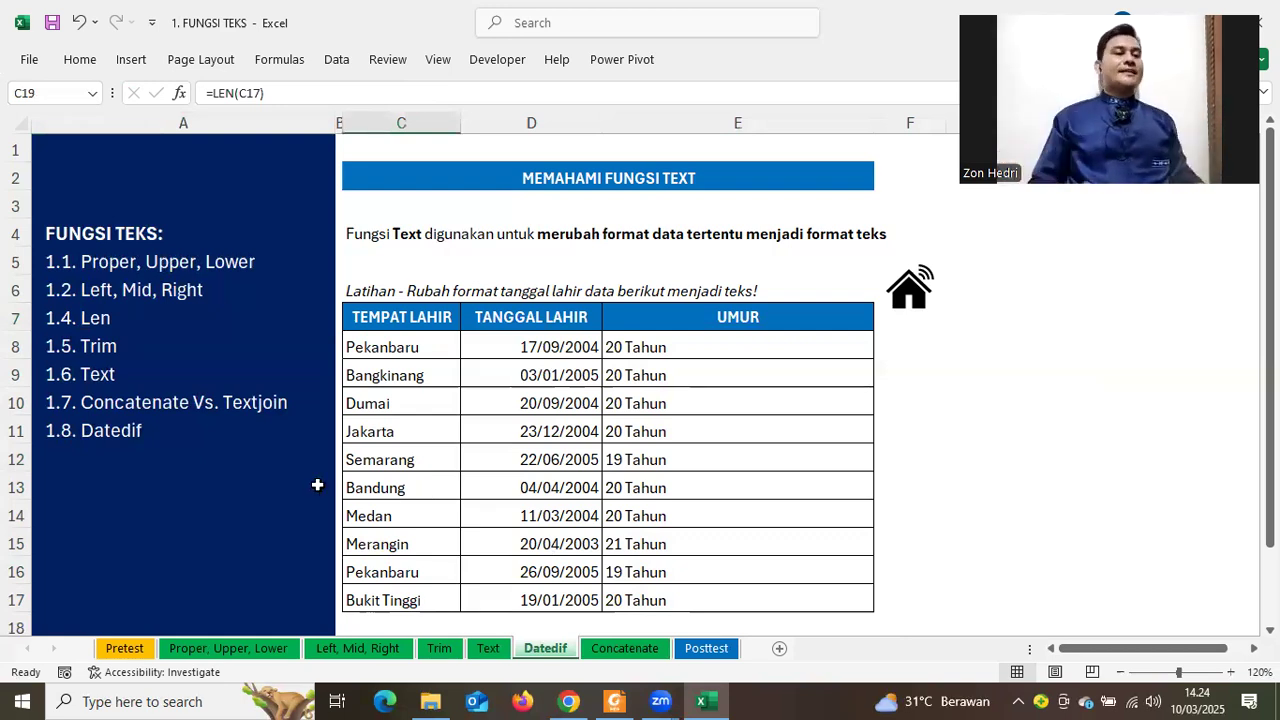
Browse the Proper/Upper/Lower, Left/Mid/Right, Trim and Text lesson sheets, then return to Concatenate
left_click(215, 648)
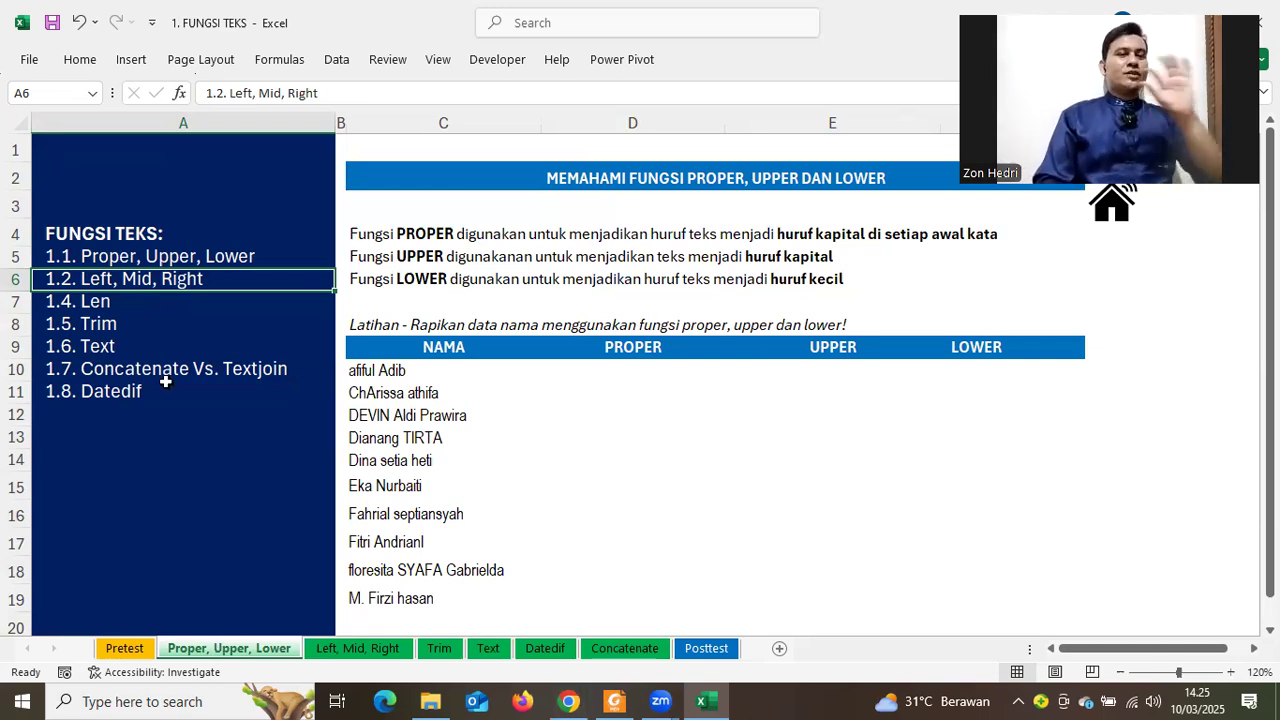
left_click(145, 285)
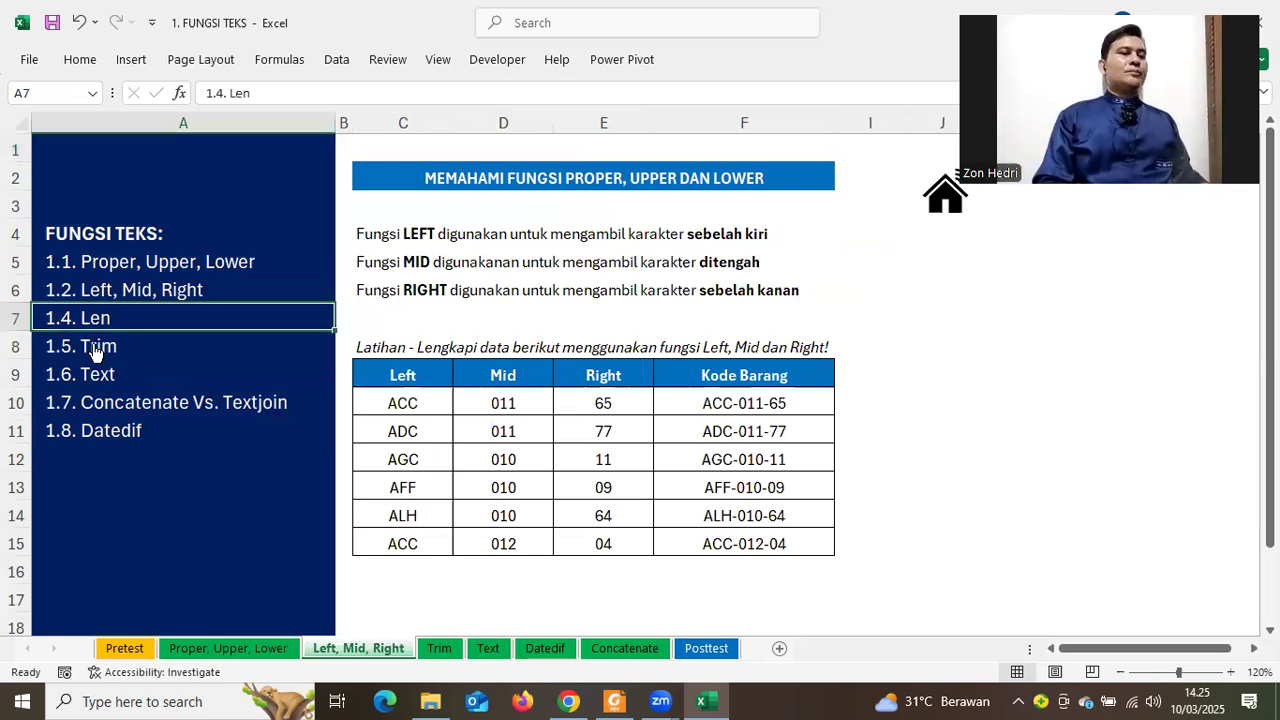
left_click(97, 343)
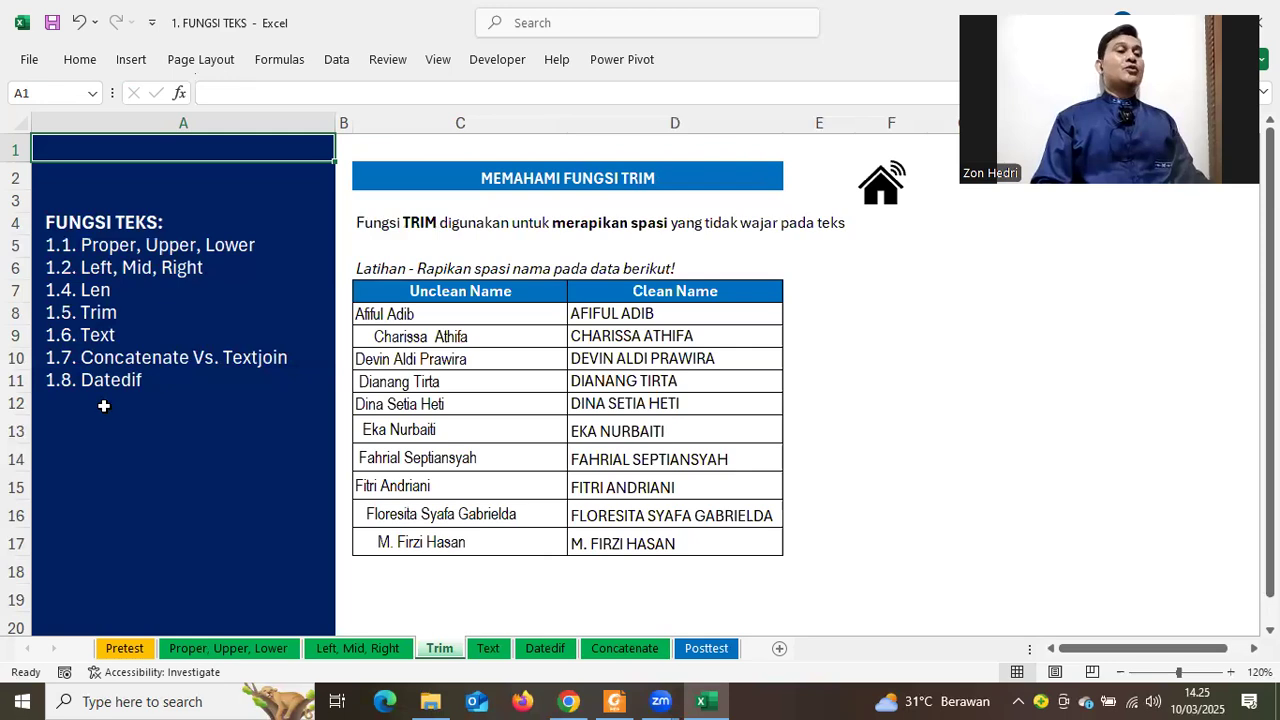
left_click(100, 343)
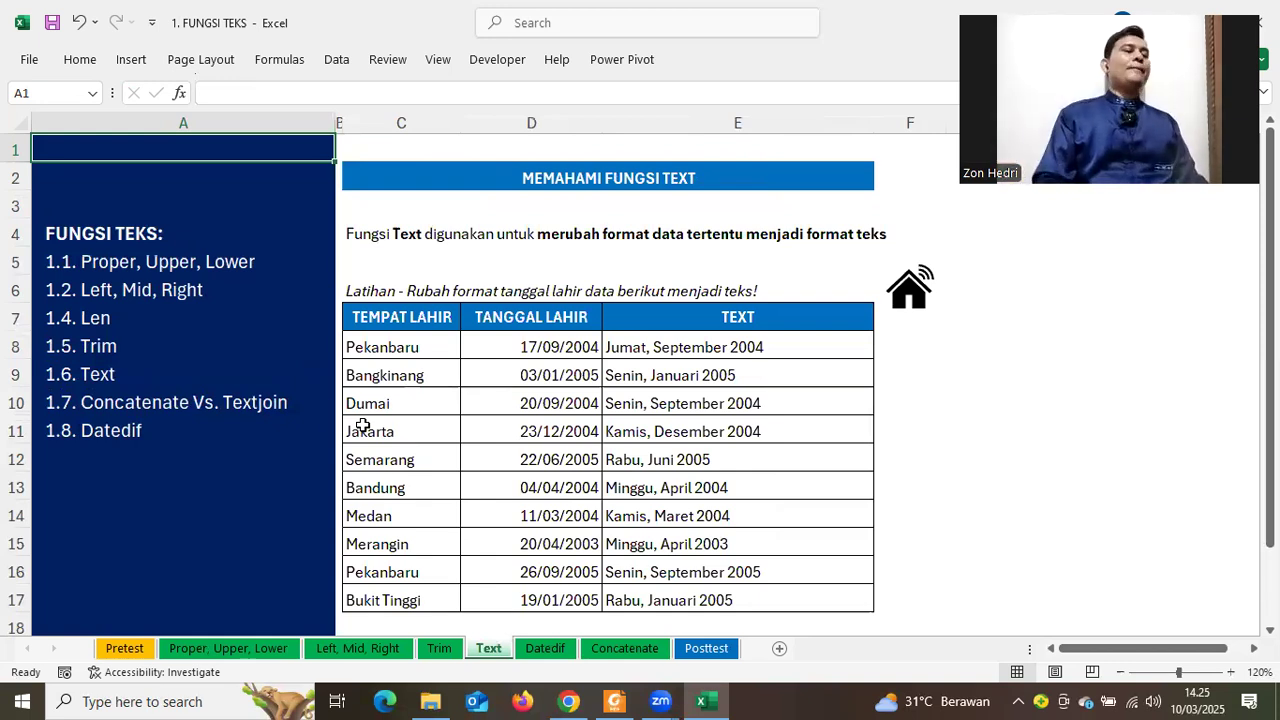
left_click(182, 424)
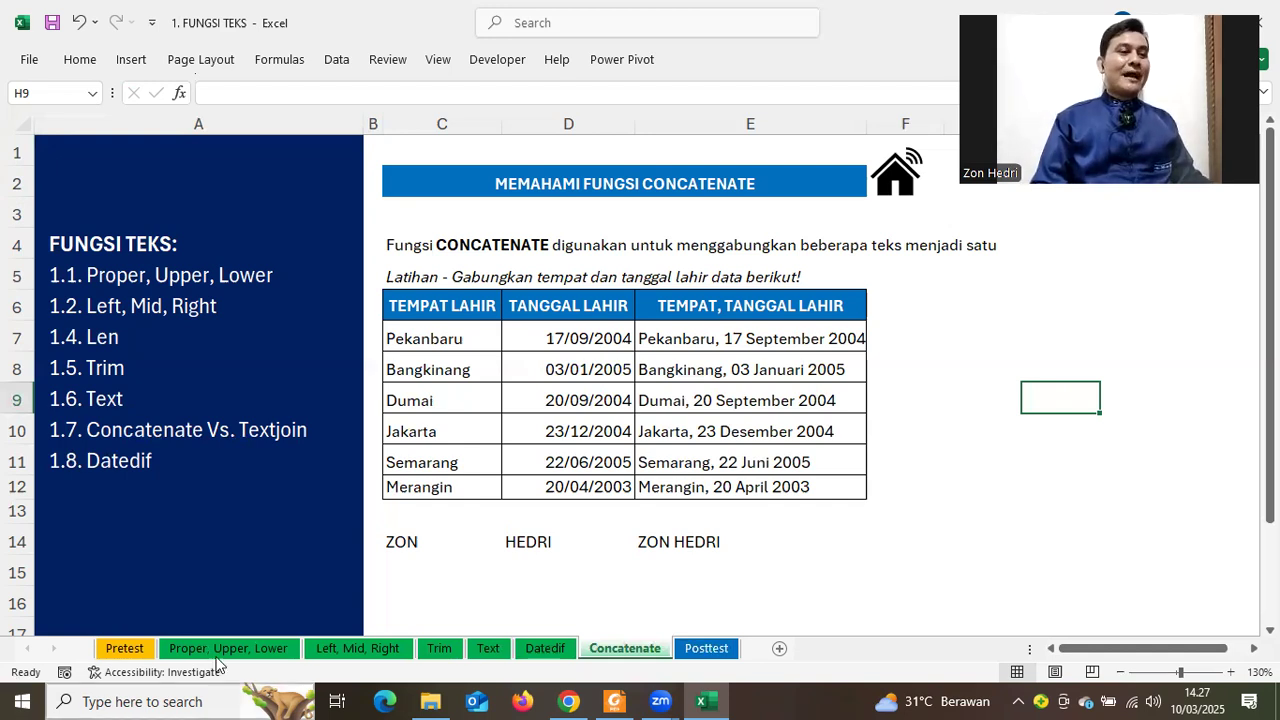
Cycle through the sheet tabs with Ctrl+PageDown to reach the Posttest sheet
left_click(332, 649)
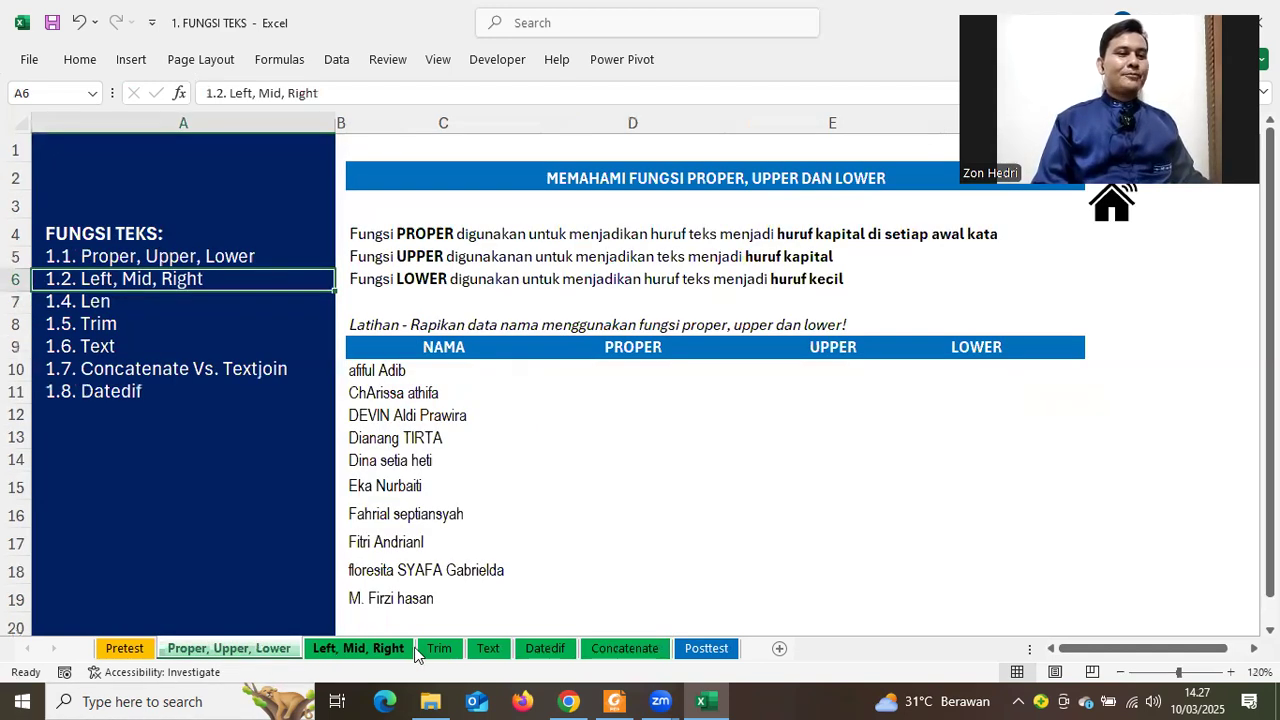
key("ctrl+Page_Down")
key("ctrl+Page_Down")
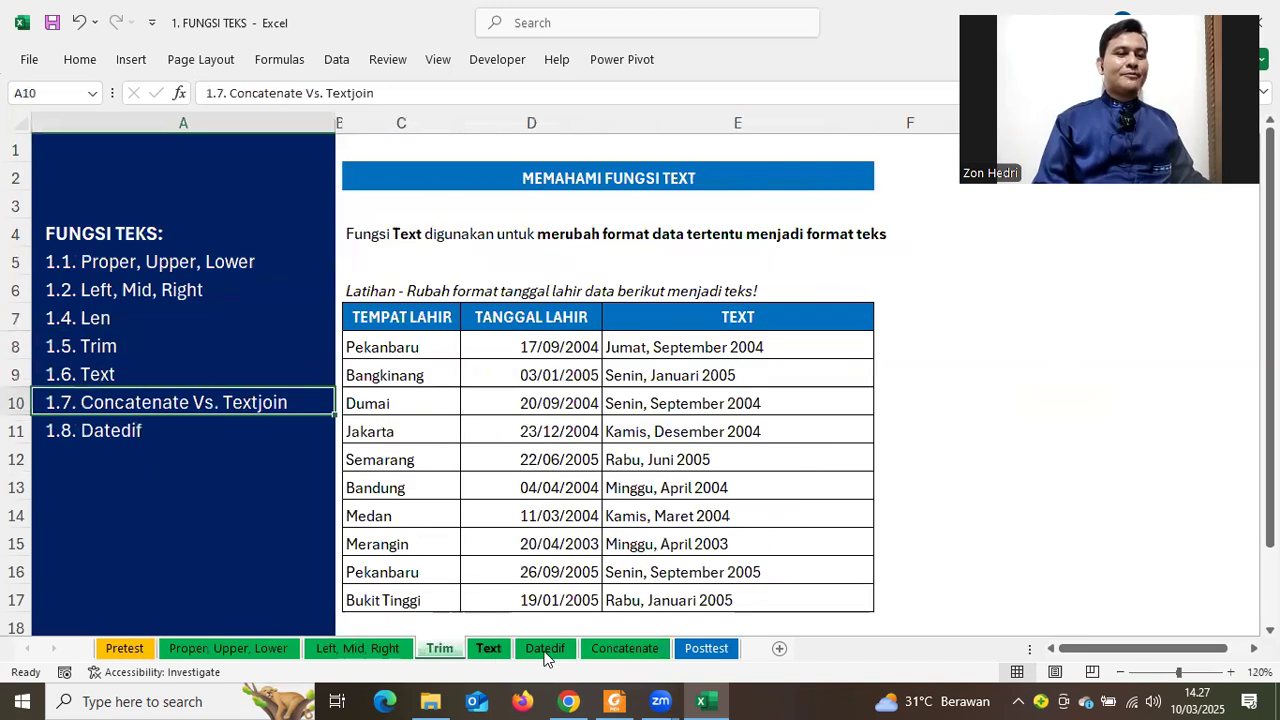
key("ctrl+Page_Down")
key("ctrl+Page_Down")
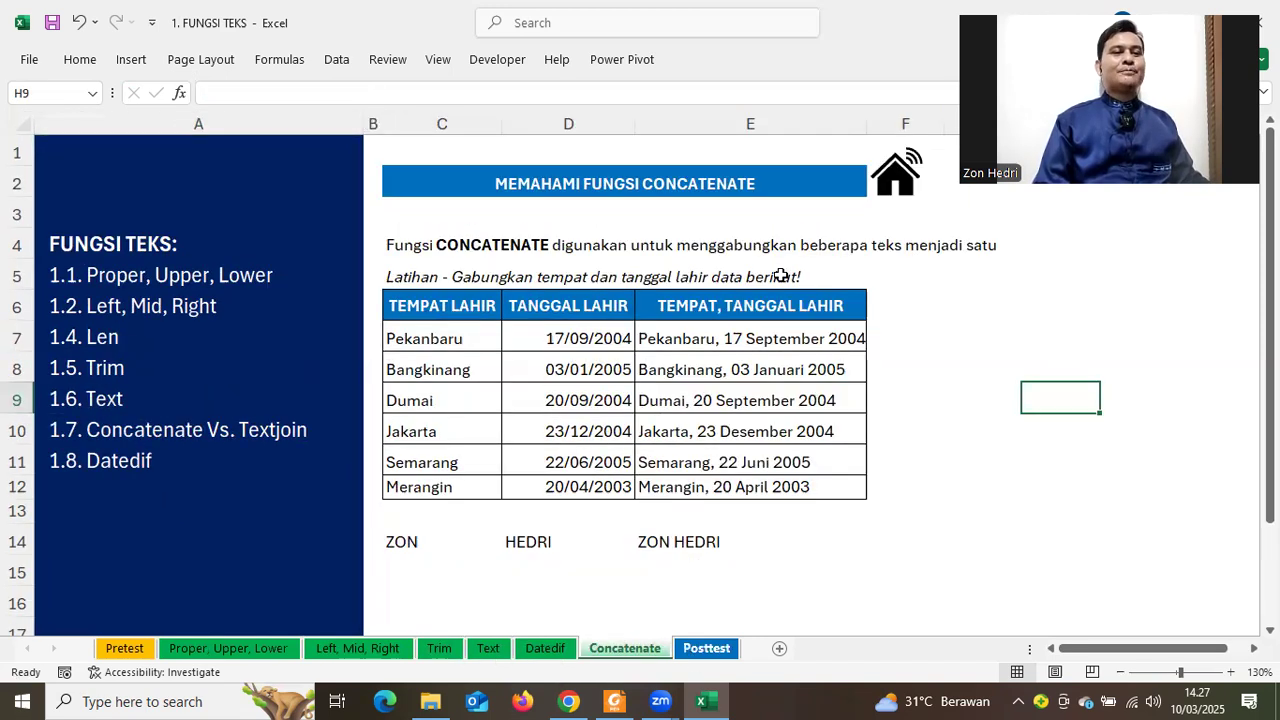
key("ctrl+Page_Down")
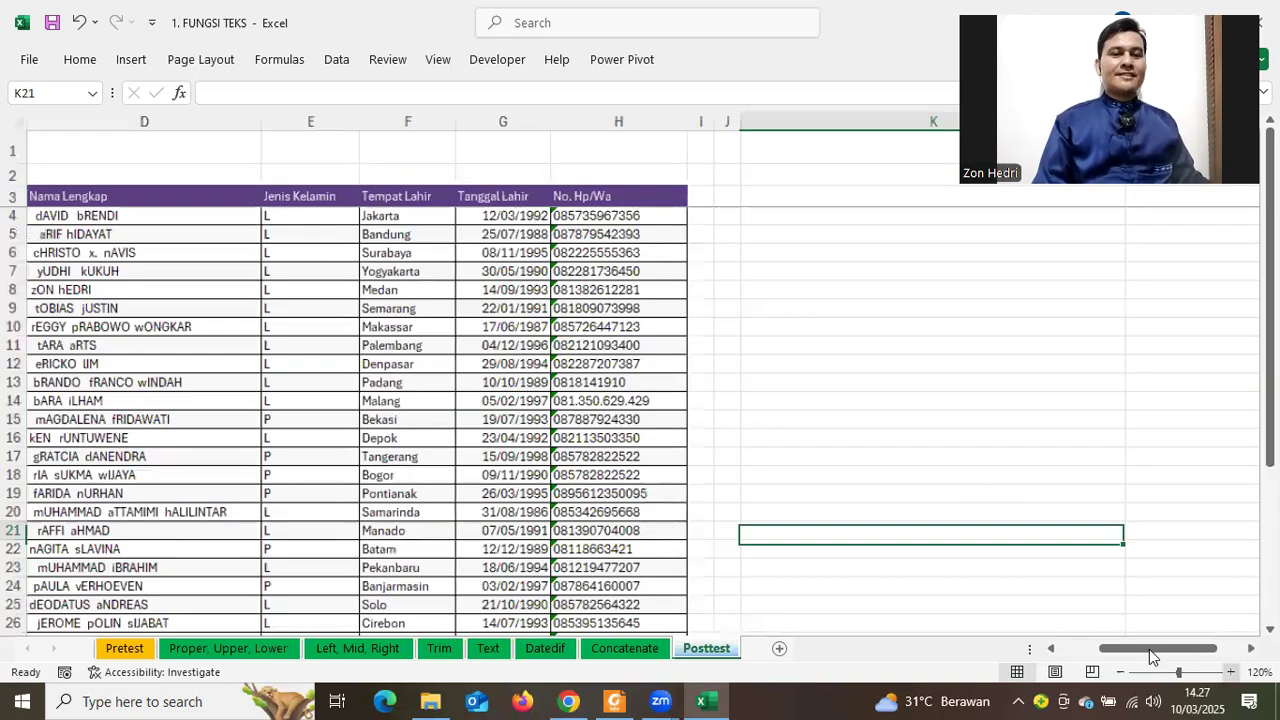
scroll(1149, 649, "up", 2)
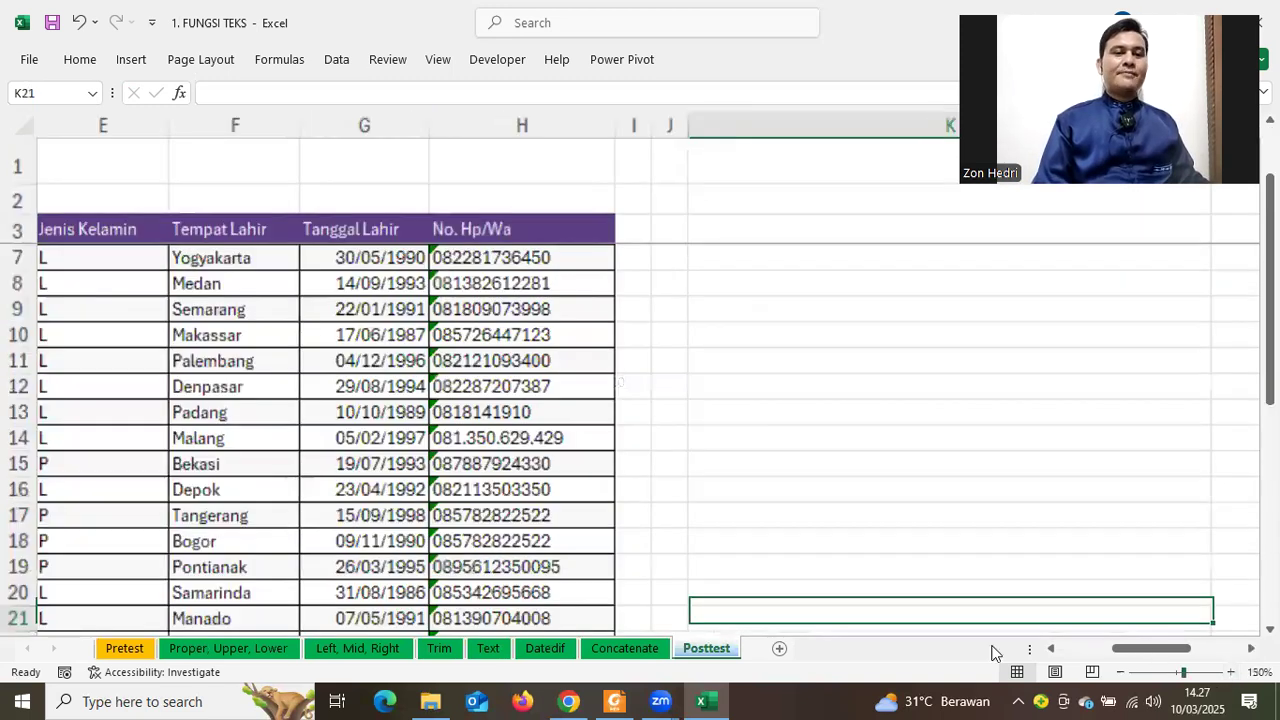
left_click_drag(1147, 649, 743, 654)
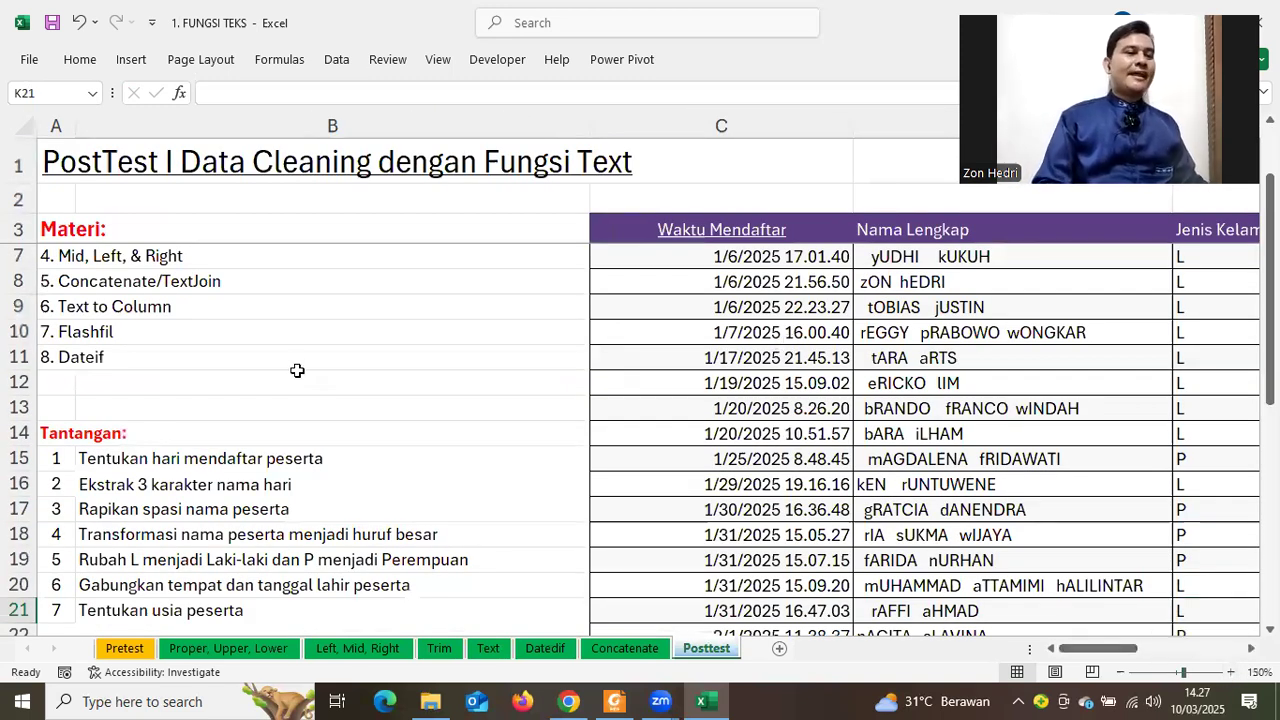
scroll(297, 371, "down", 2)
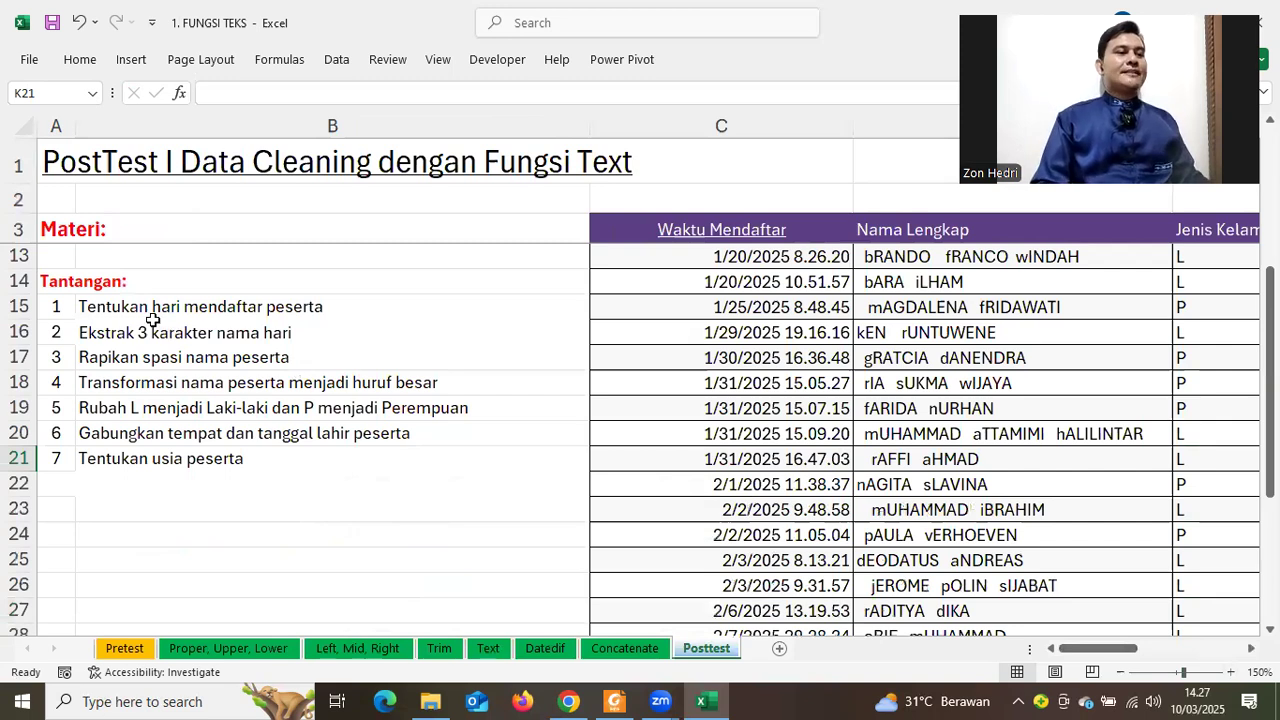
Review the first challenge in B15 alongside the Waktu Mendaftar column
left_click(149, 309)
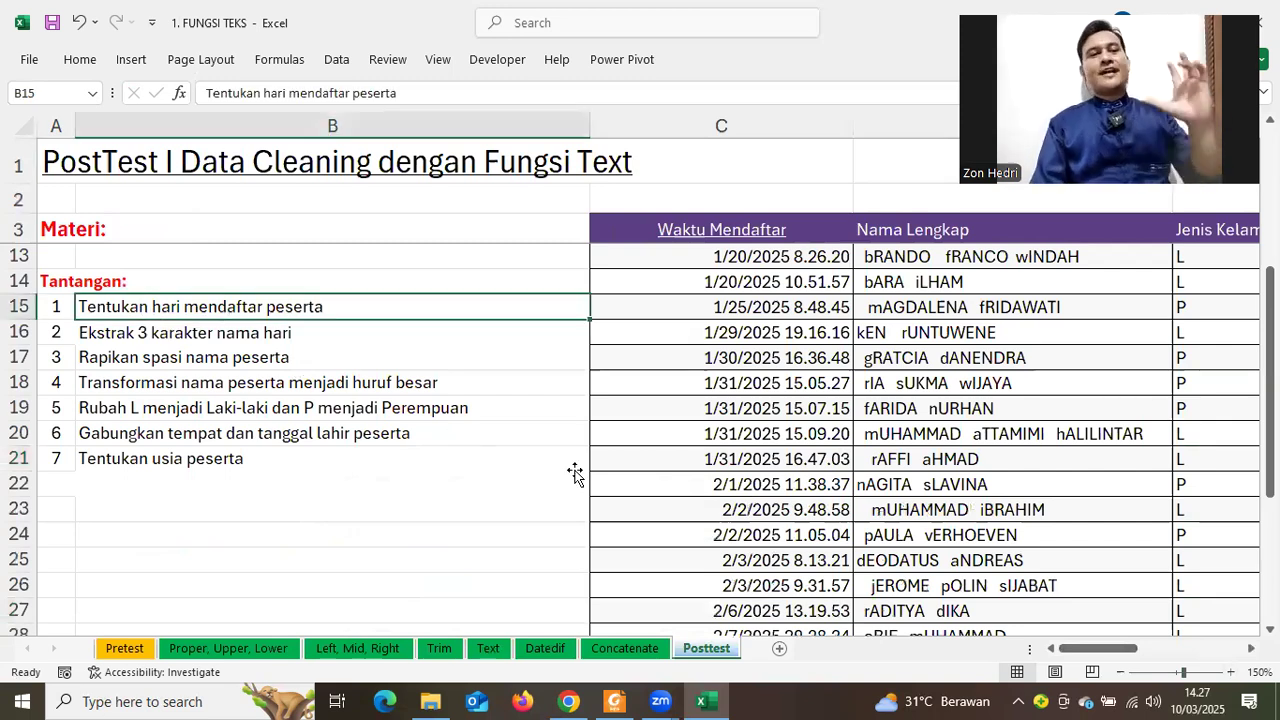
scroll(740, 191, "up", 1)
scroll(727, 121, "up", 2)
left_click(727, 121)
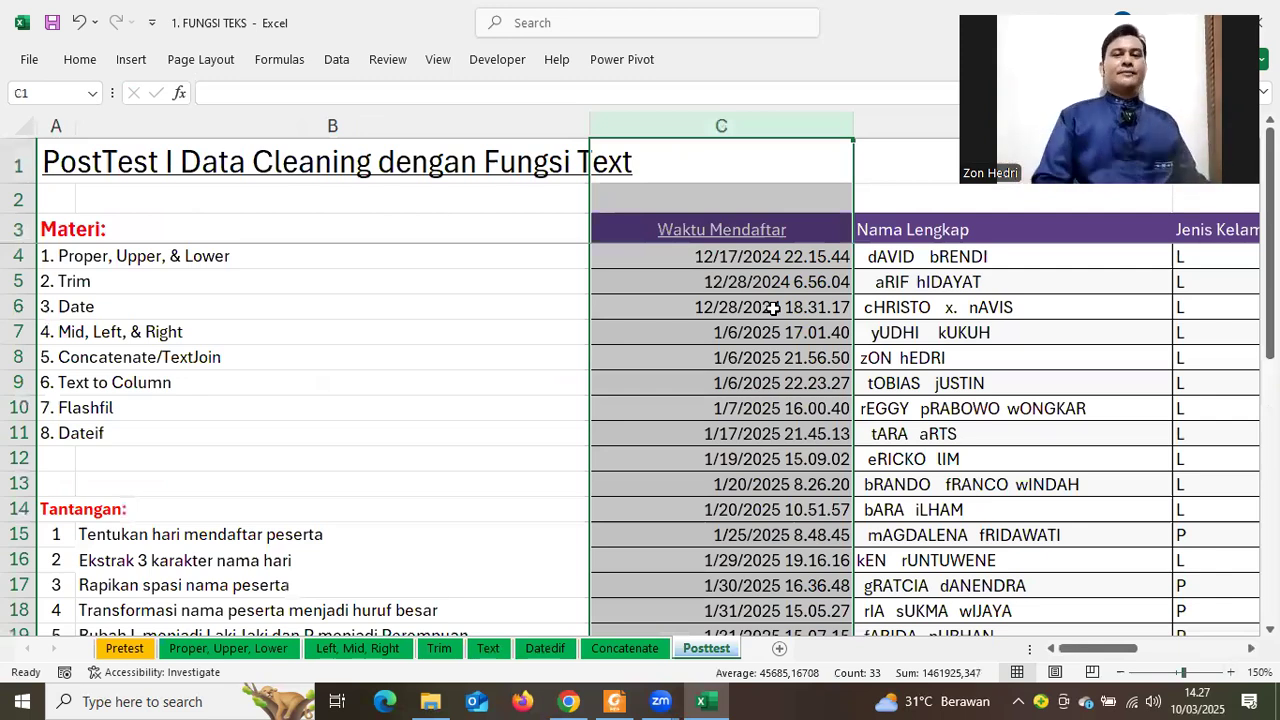
scroll(343, 471, "down", 2)
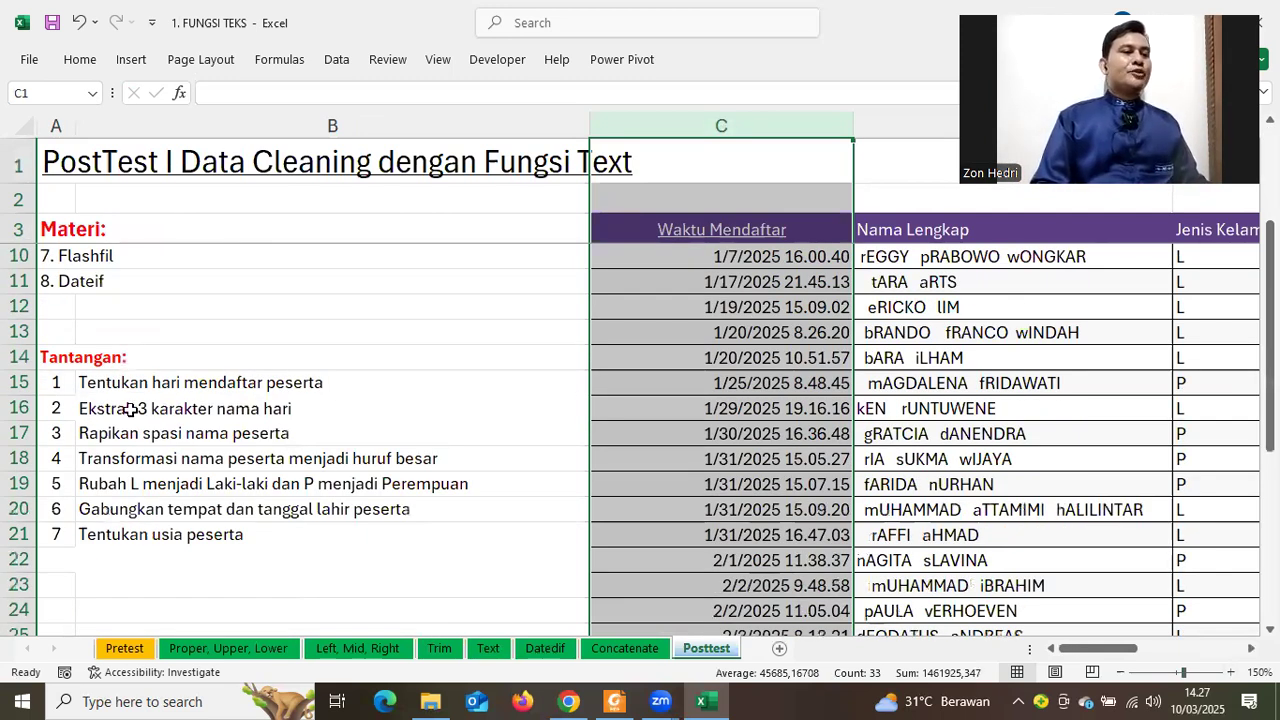
Go over challenges two to six against the Nama Lengkap column
left_click(131, 409)
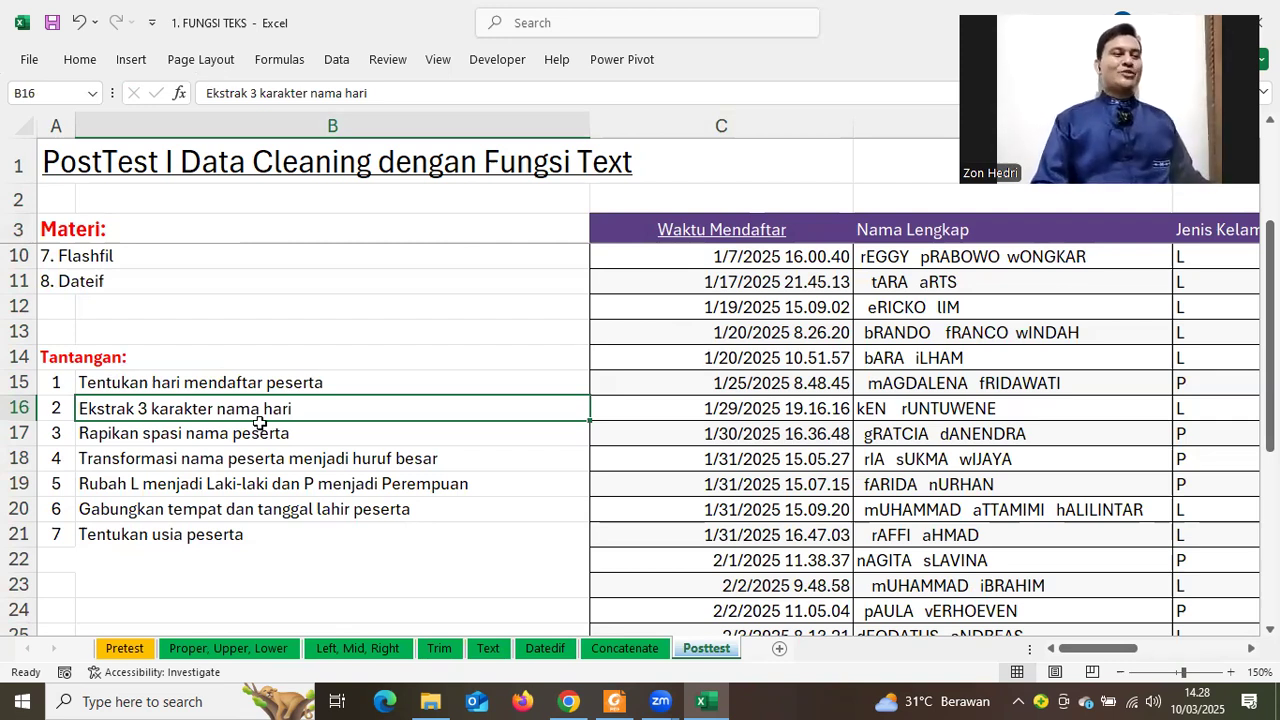
left_click(113, 441)
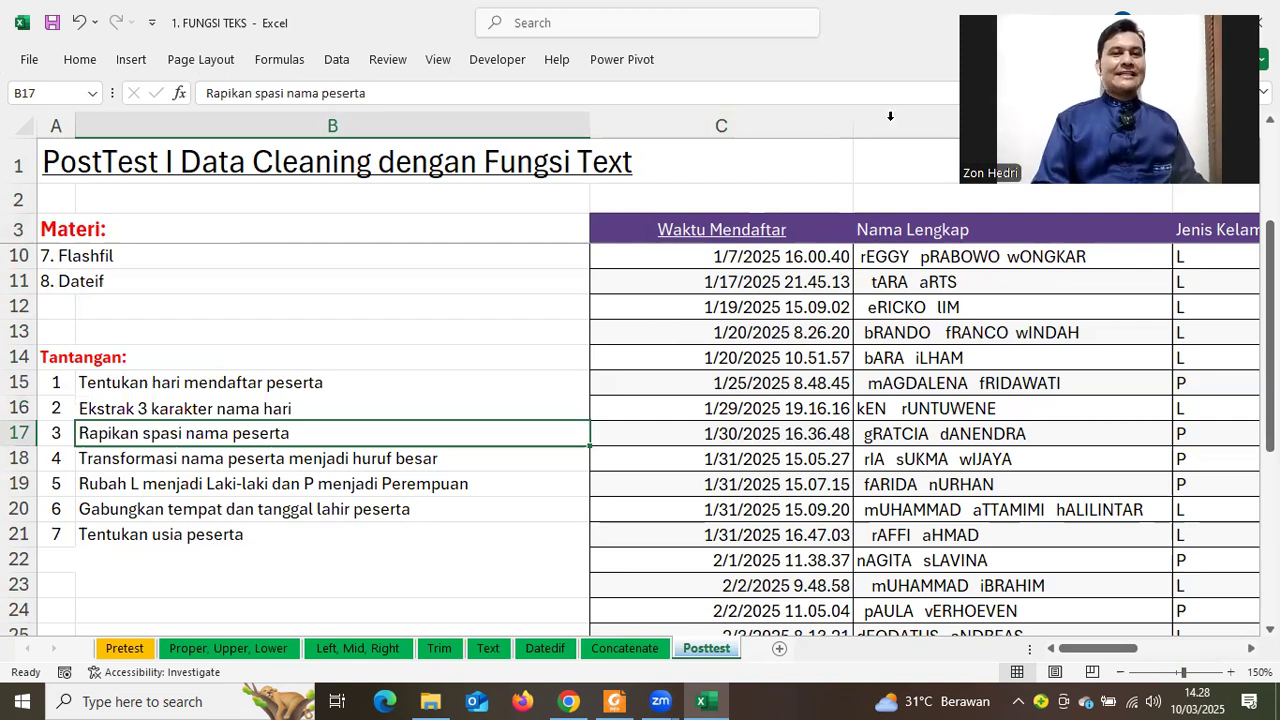
left_click(890, 117)
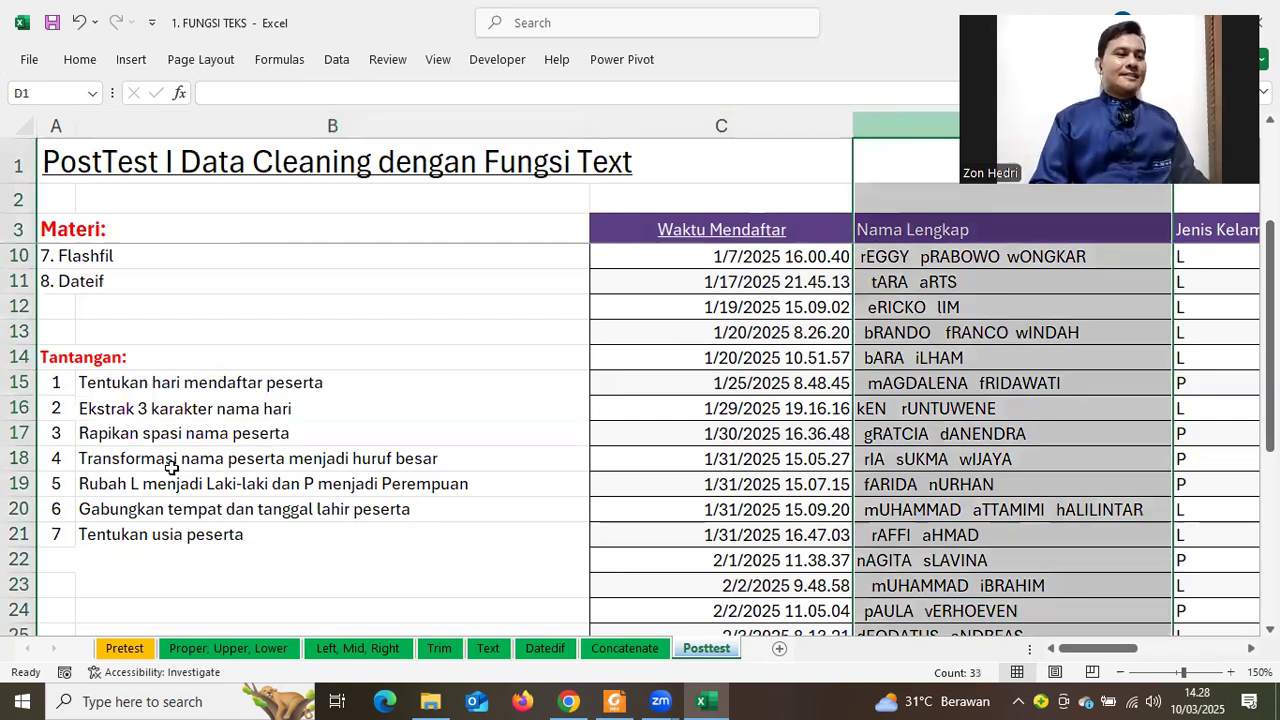
left_click(113, 462)
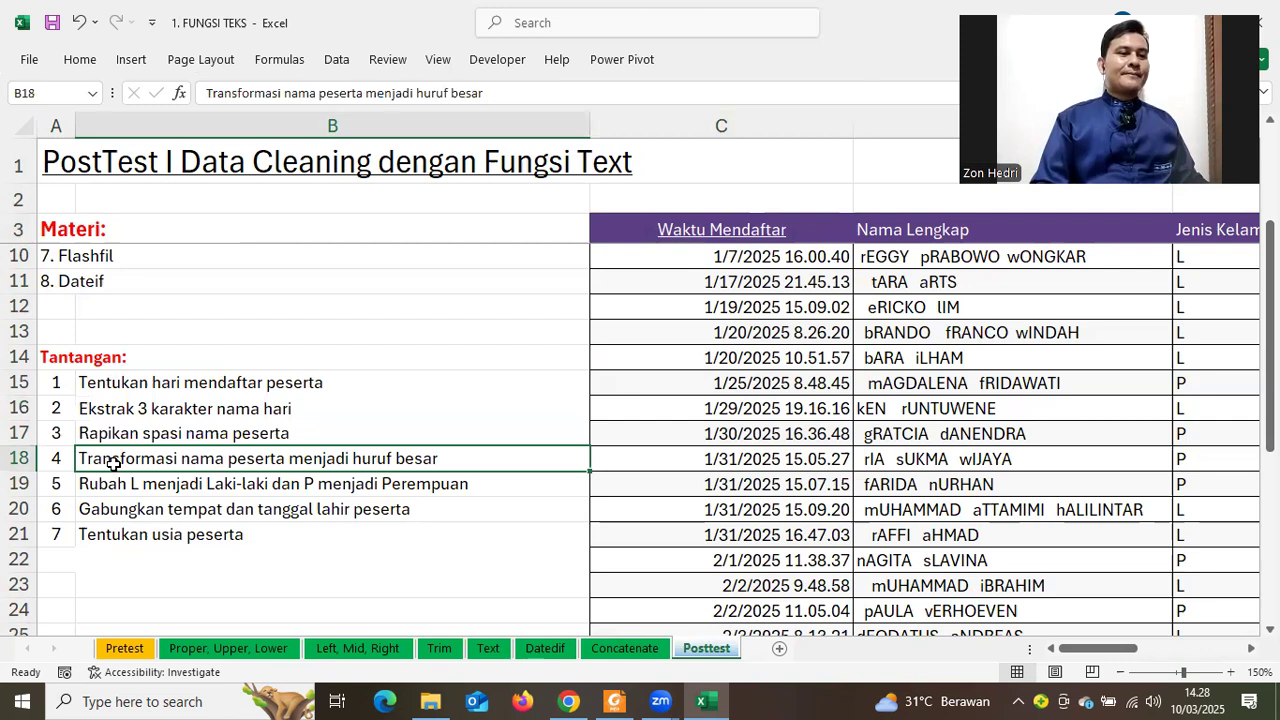
left_click(914, 115)
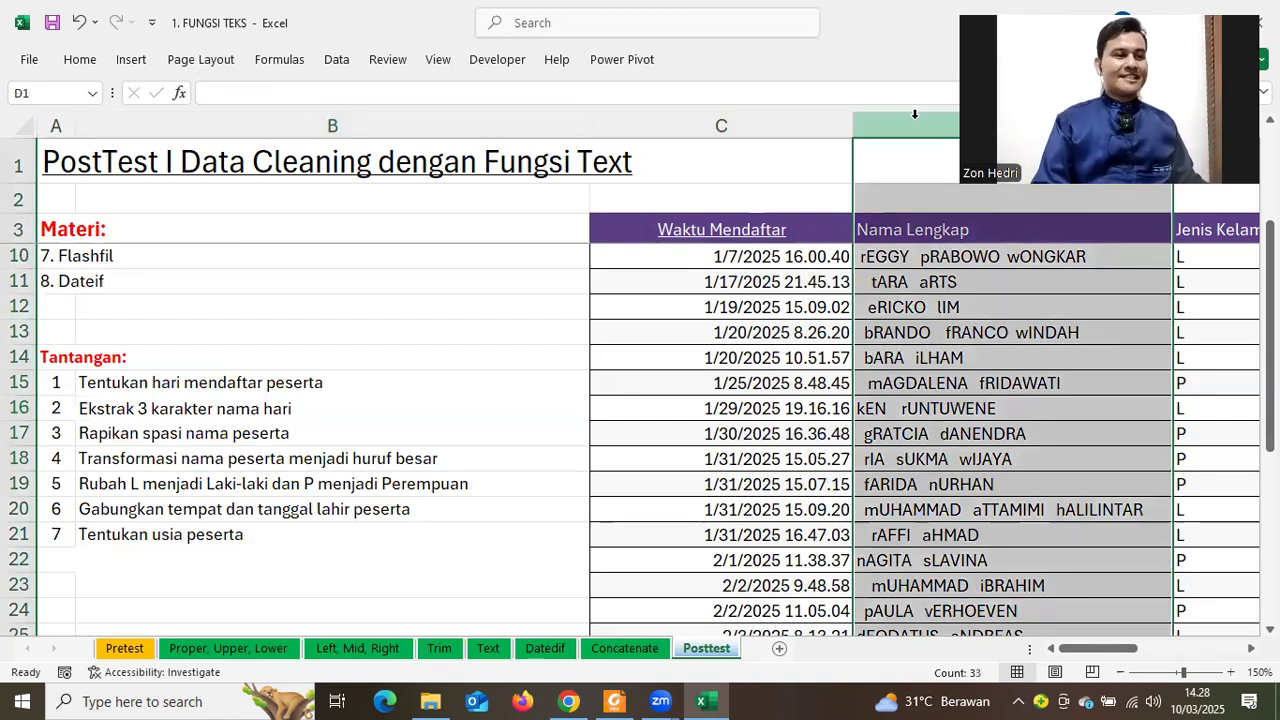
left_click(96, 484)
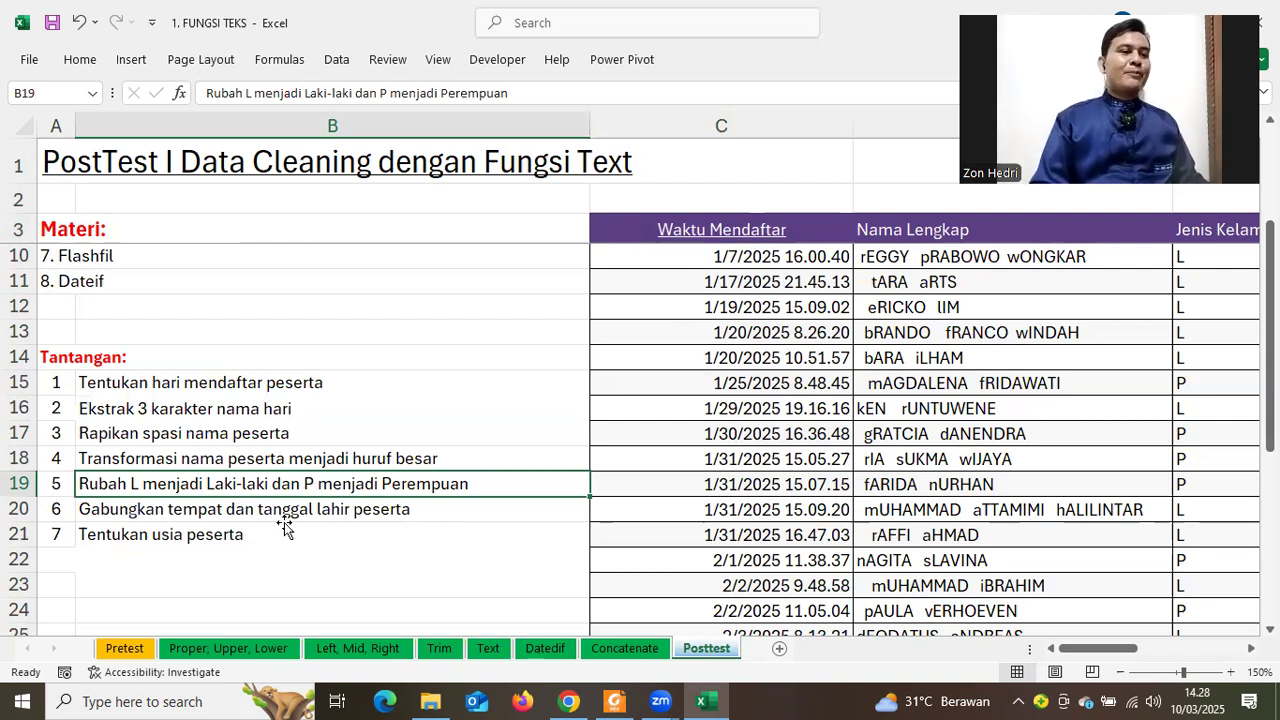
left_click(285, 527)
left_click_drag(1176, 655, 1158, 655)
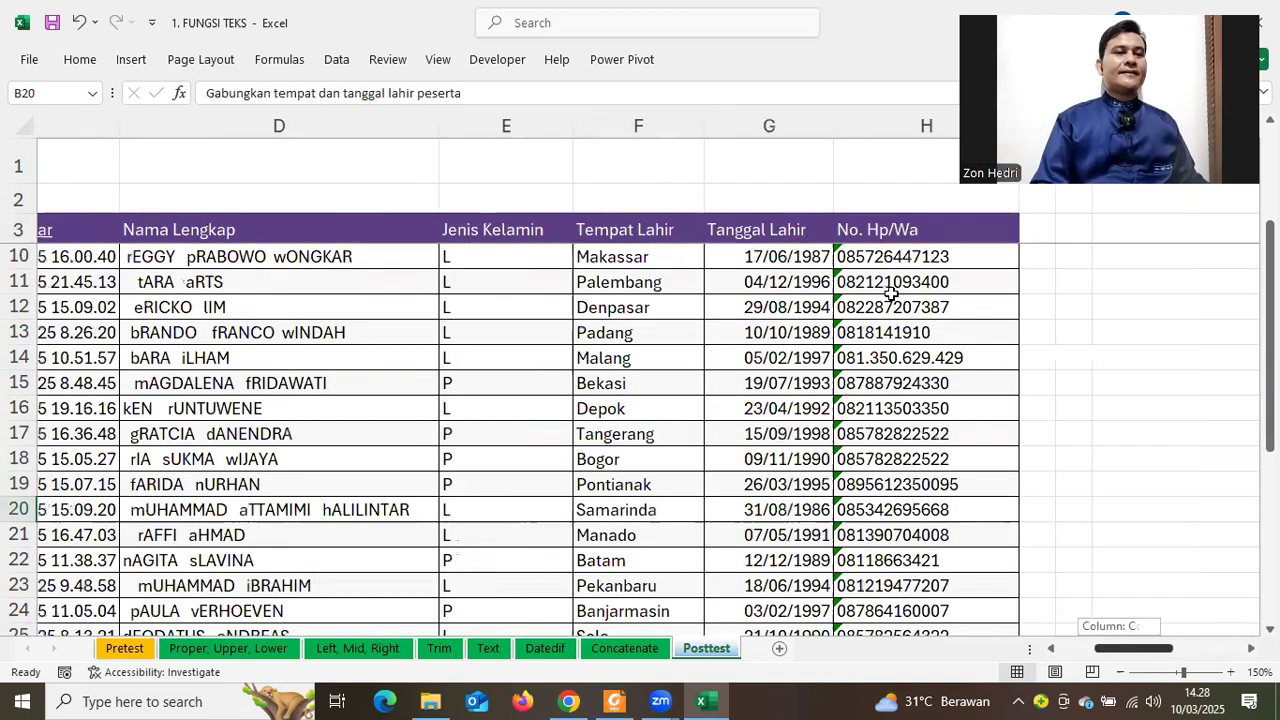
scroll(890, 292, "right", 1)
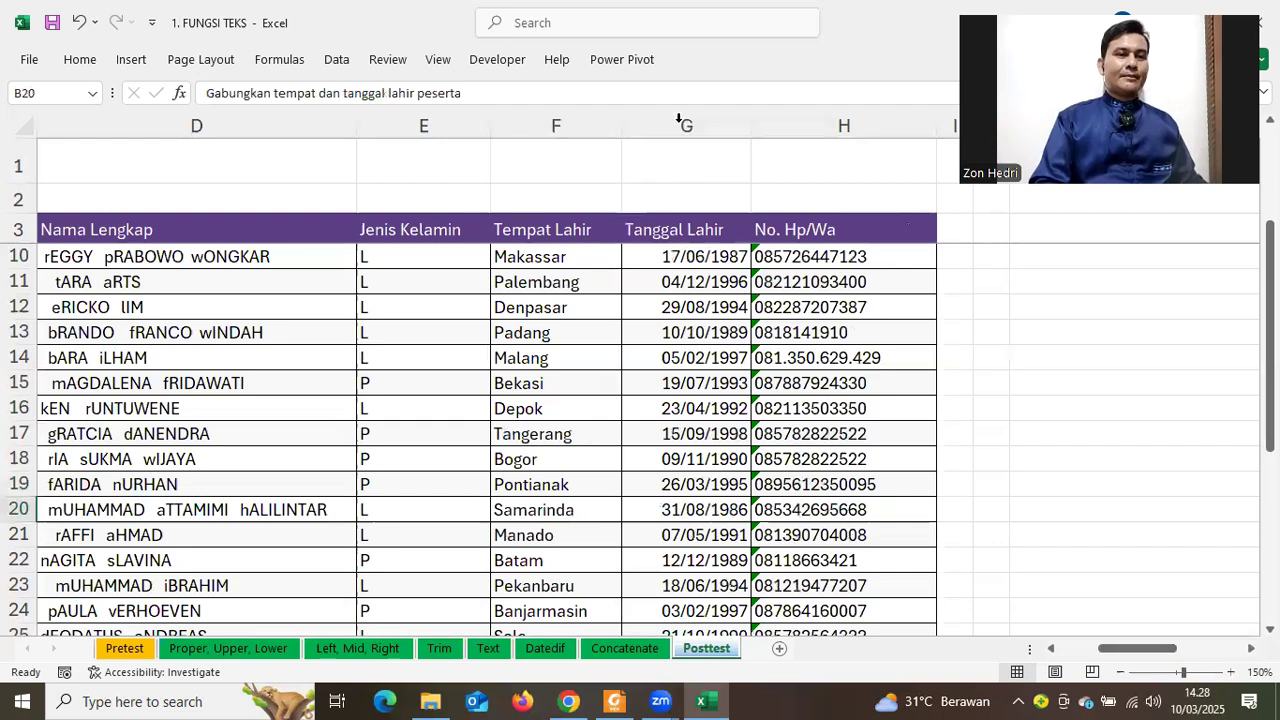
left_click(680, 120)
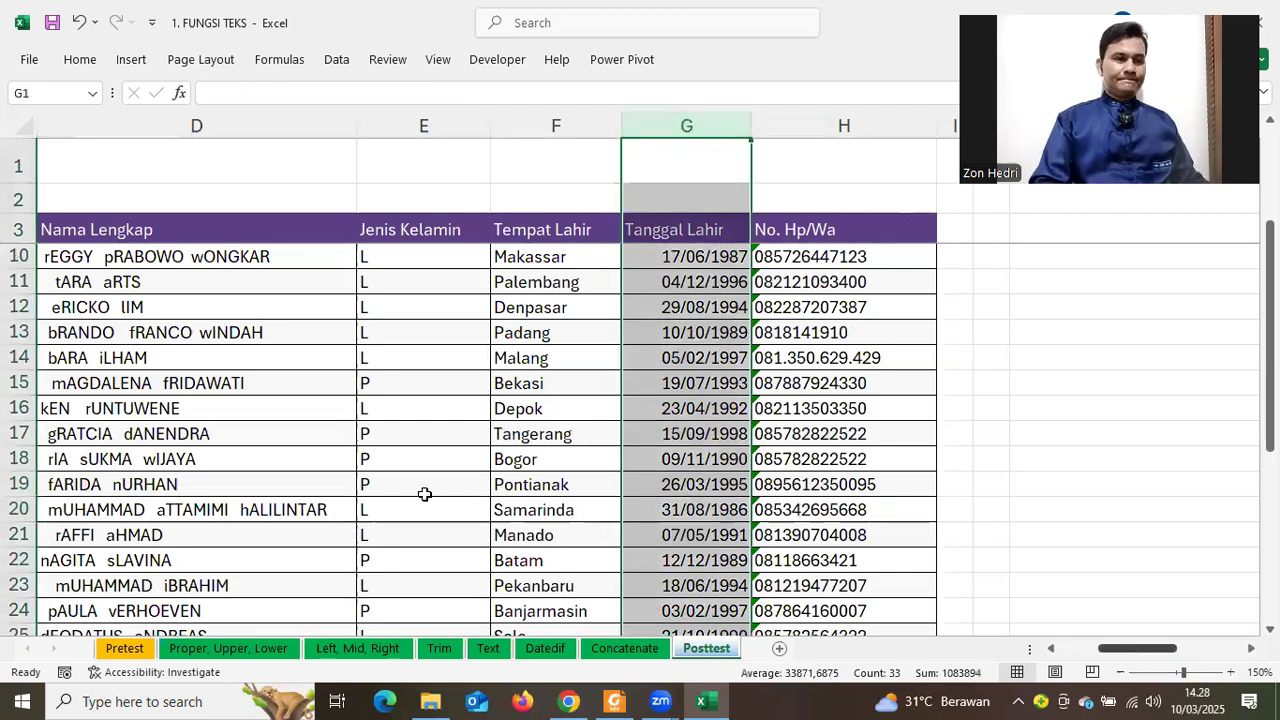
scroll(423, 491, "left", 3)
scroll(198, 466, "down", 1)
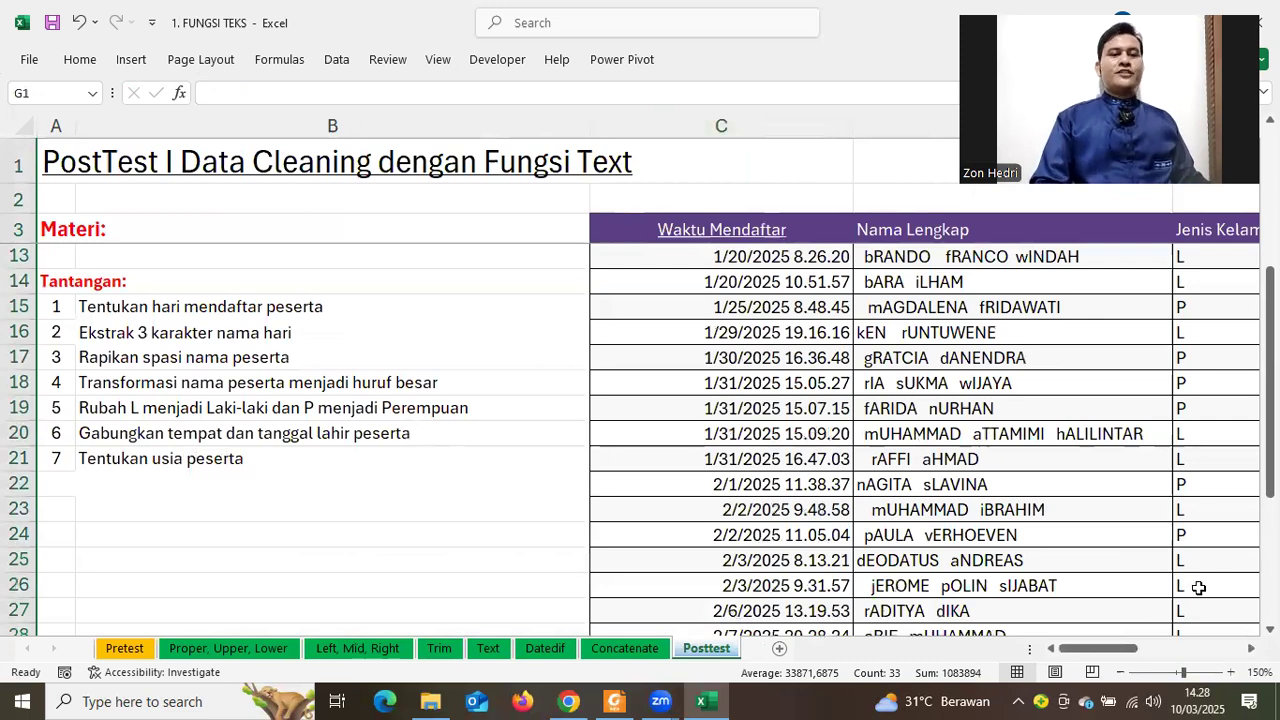
left_click(229, 458)
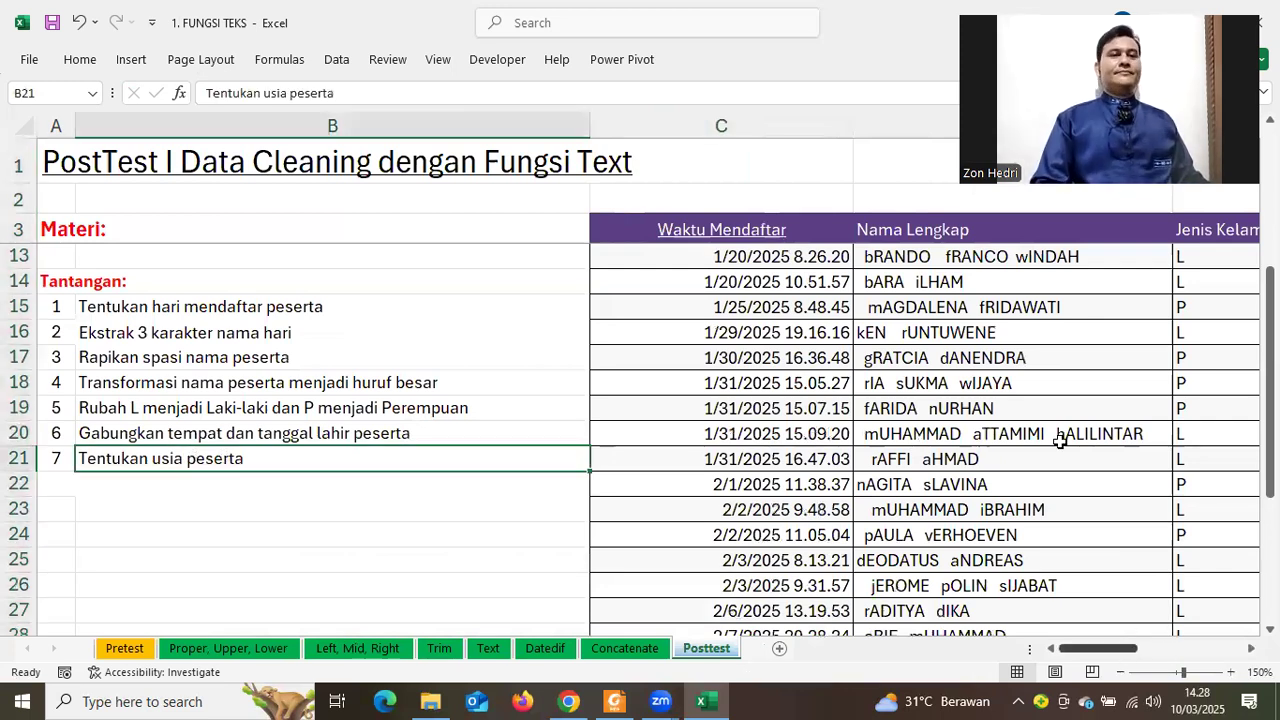
scroll(1057, 437, "right", 3)
left_click(840, 124)
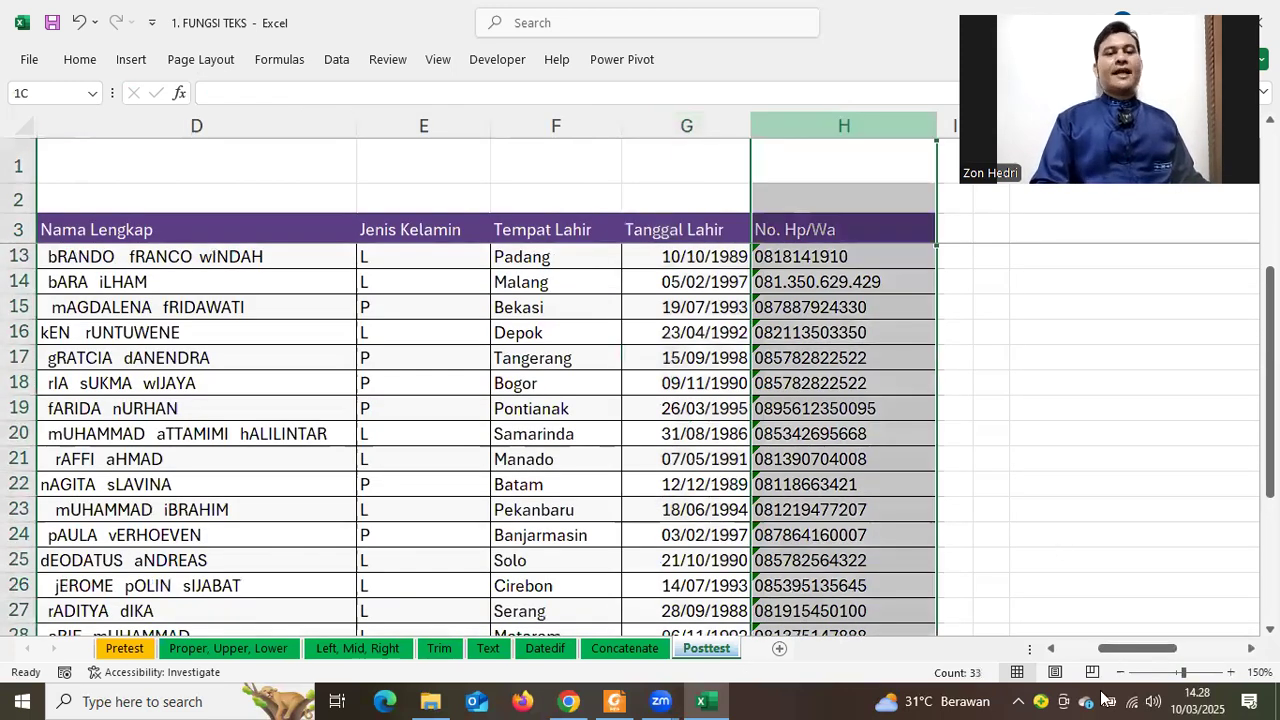
left_click_drag(1115, 654, 1119, 662)
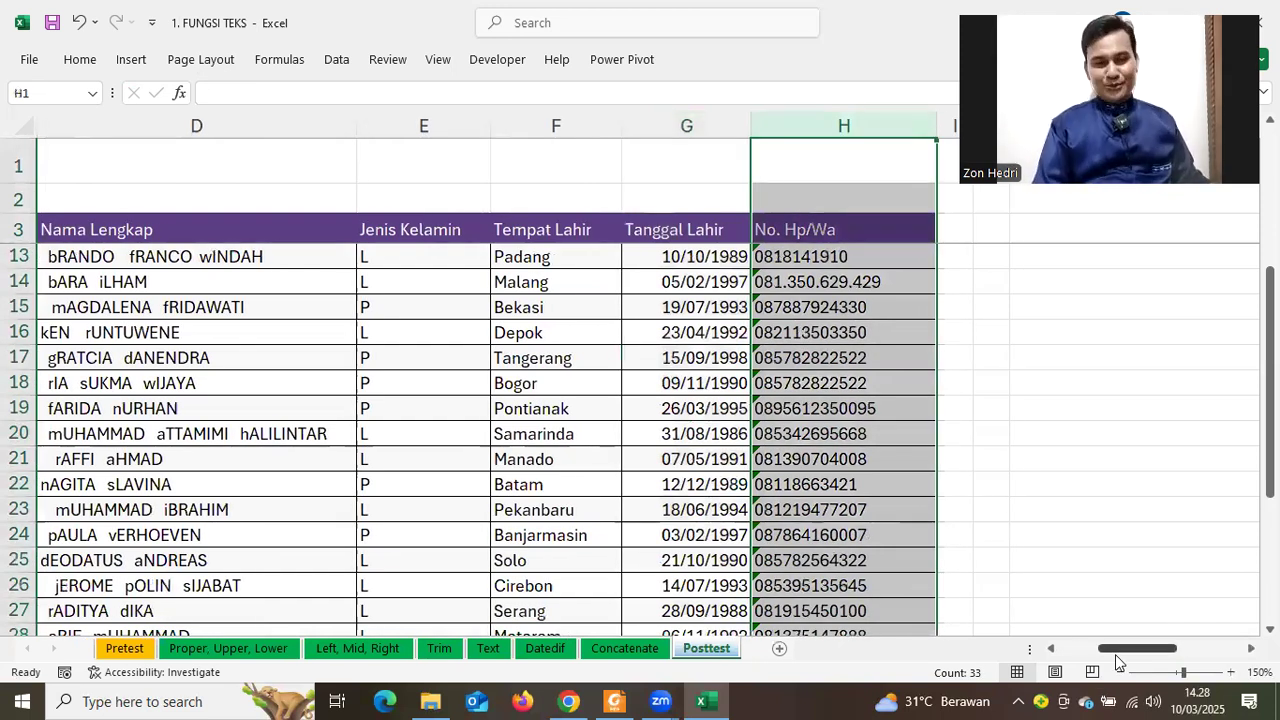
left_click_drag(1116, 656, 1055, 658)
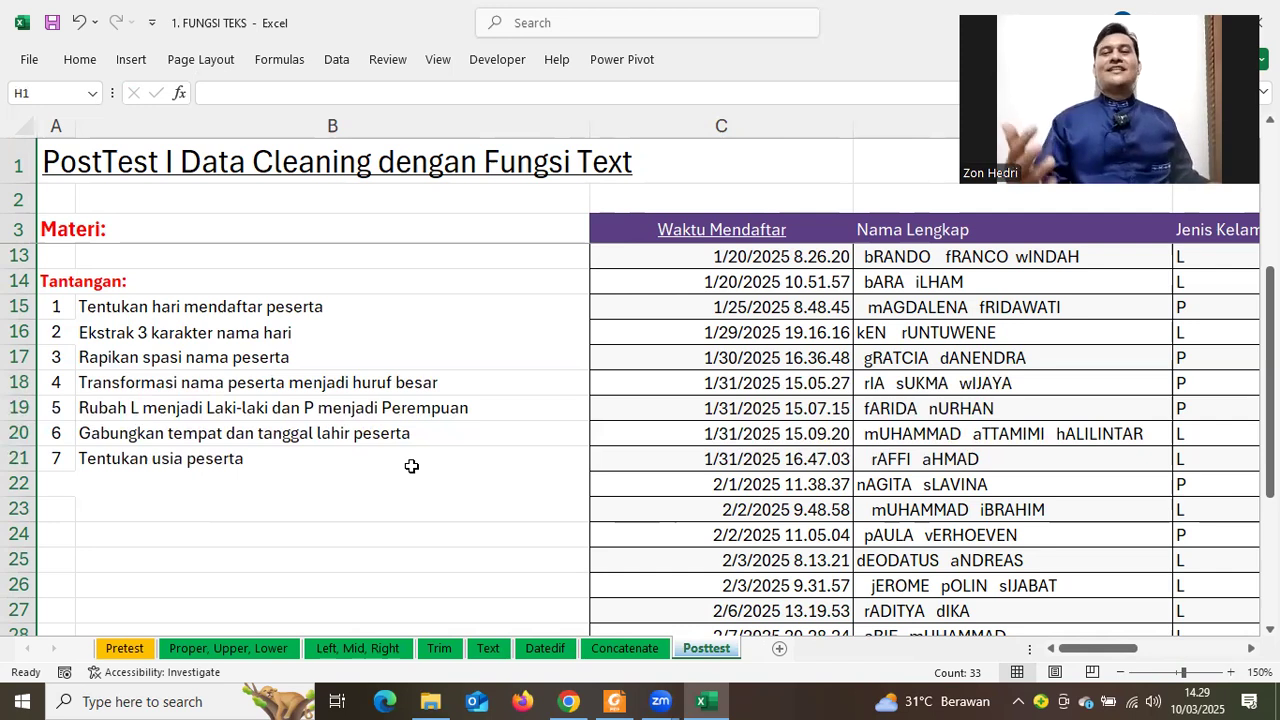
left_click(491, 414)
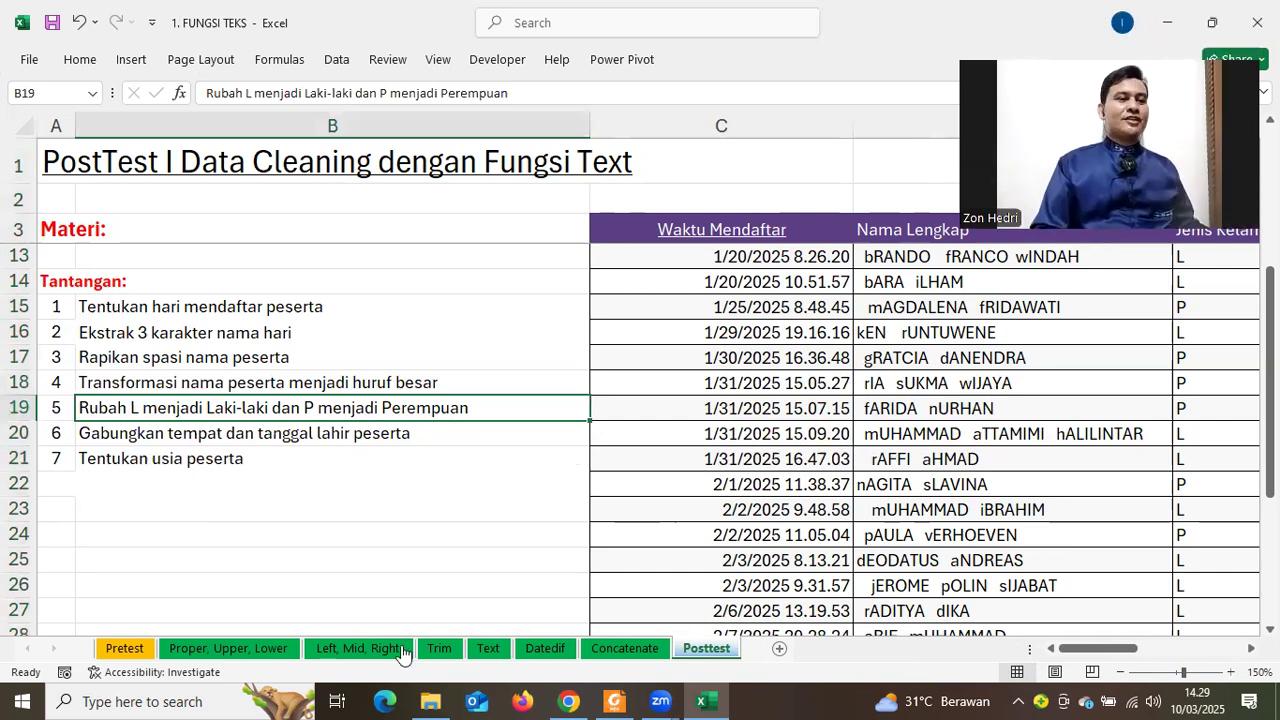
Switch to the MATERI folder in File Explorer and open 2. FUNGSI STATISTIK
key("alt+Tab")
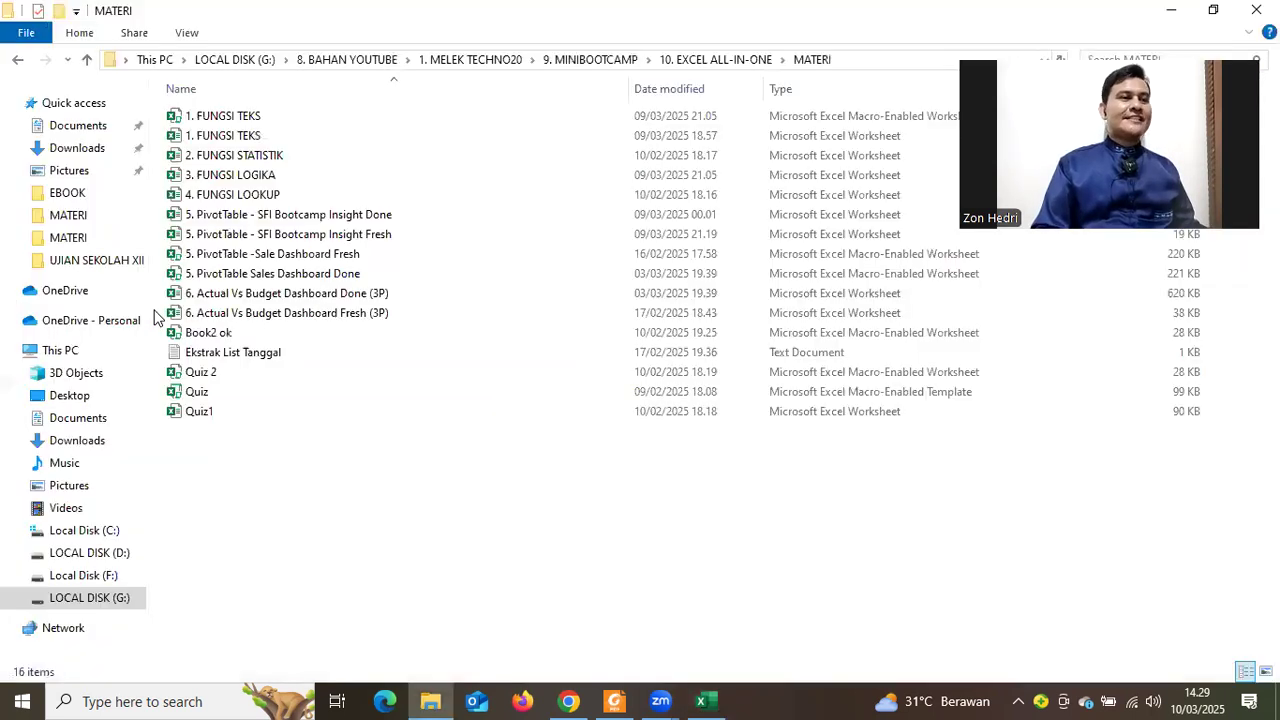
left_click(250, 158)
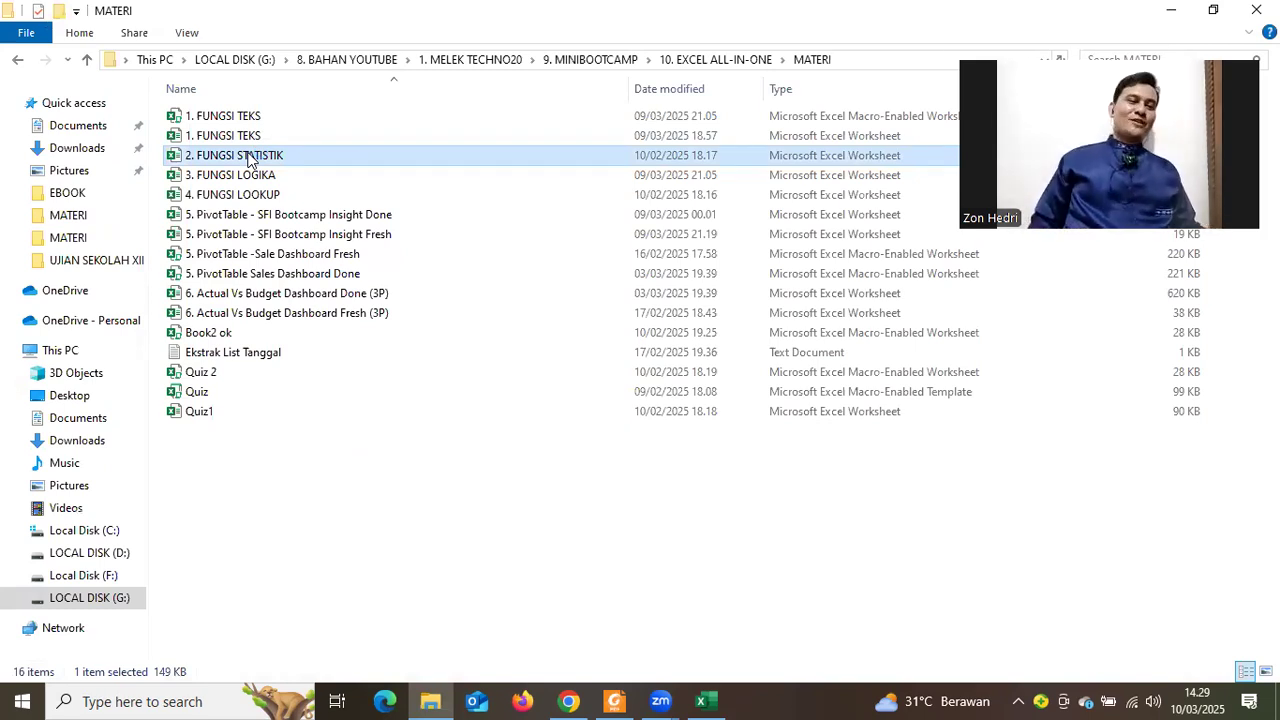
key("alt+Tab")
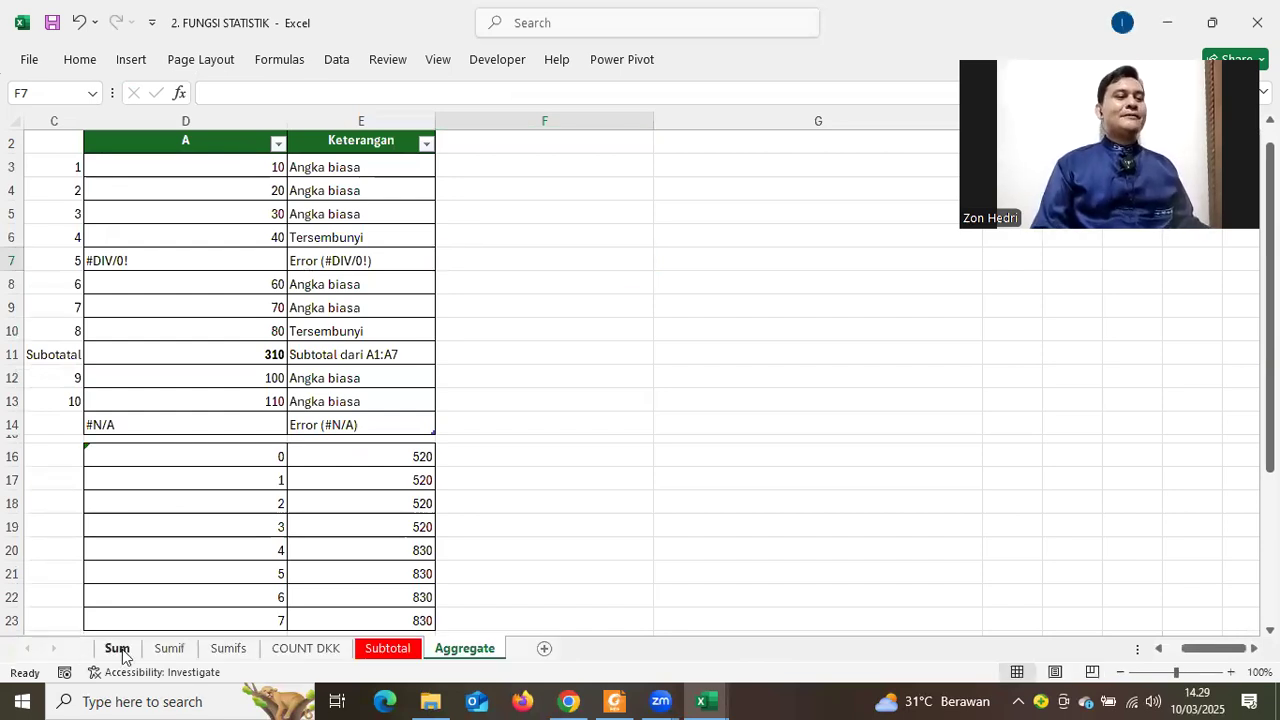
On the Sum sheet, delete the duplicate table's columns starting at column J
left_click(117, 649)
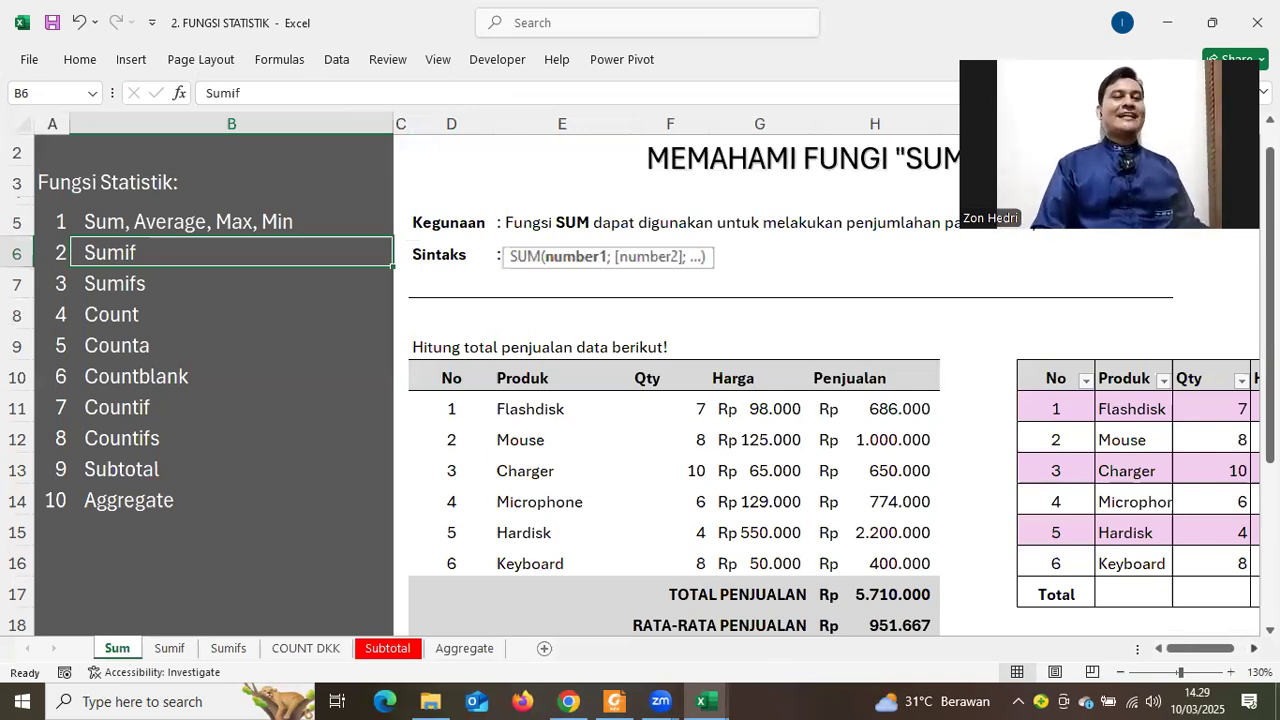
scroll(678, 136, "right", 1)
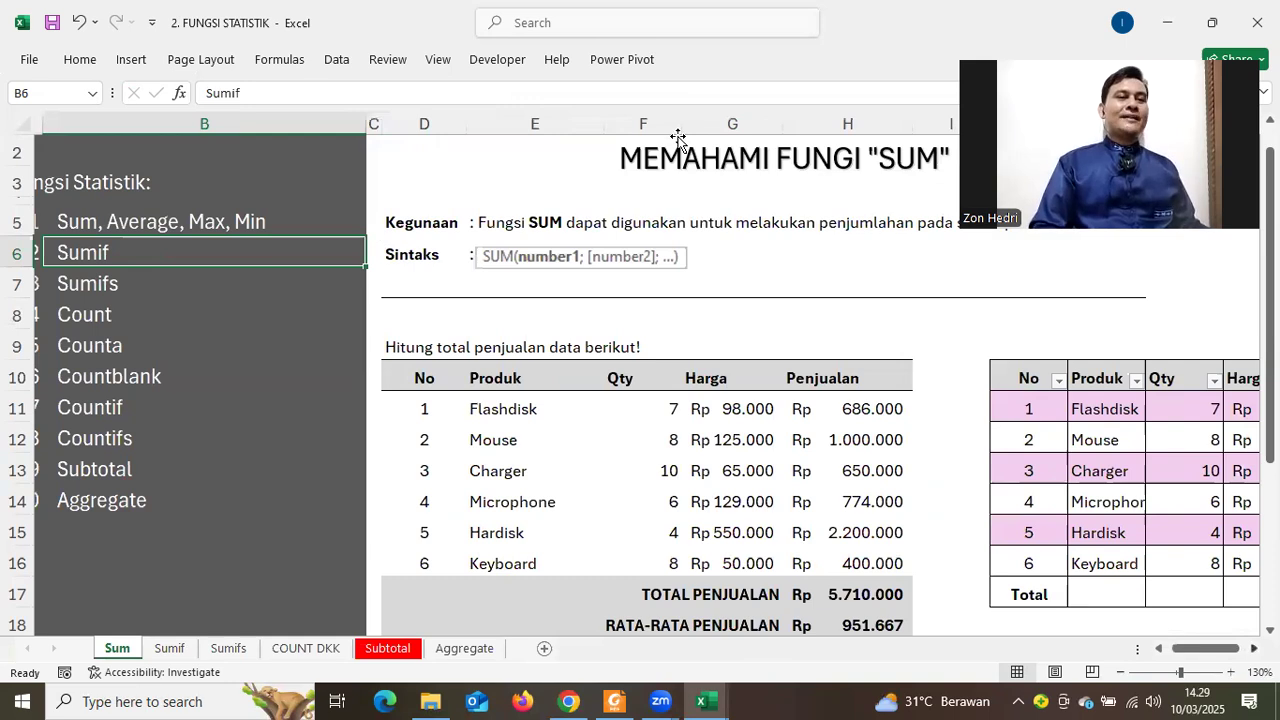
scroll(678, 136, "right", 2)
left_click(673, 120)
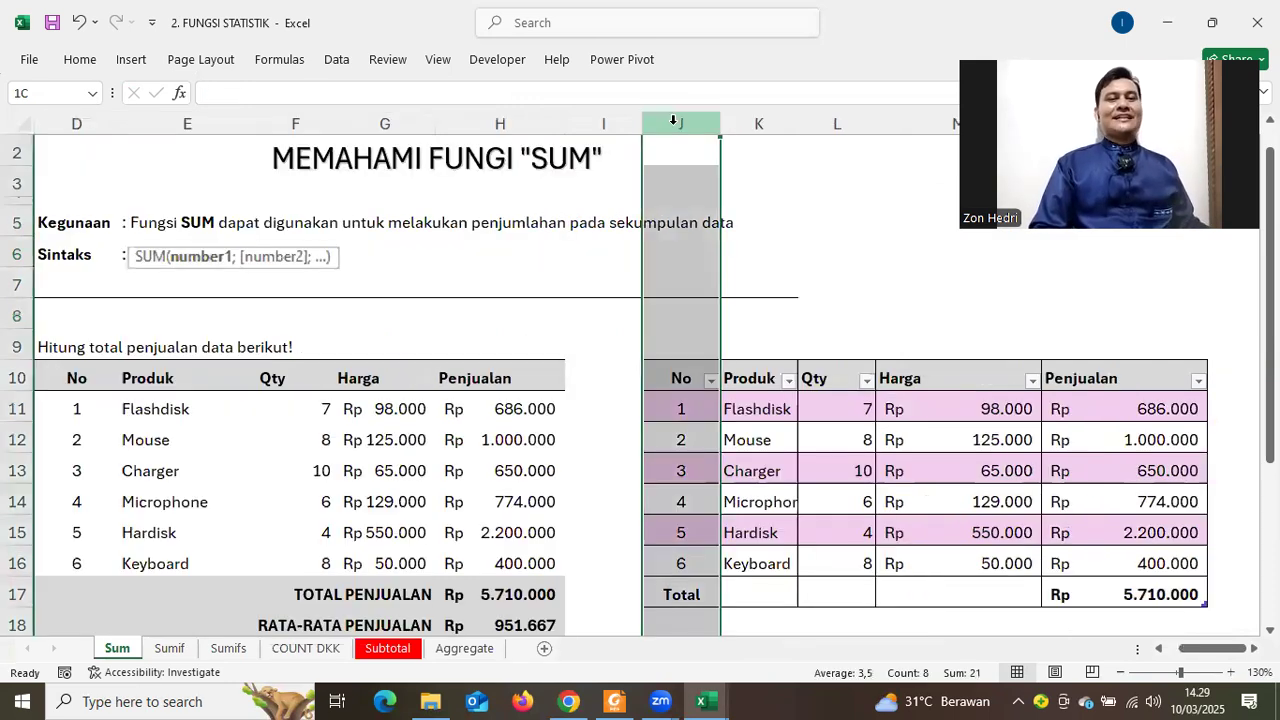
key("ctrl+shift+Right")
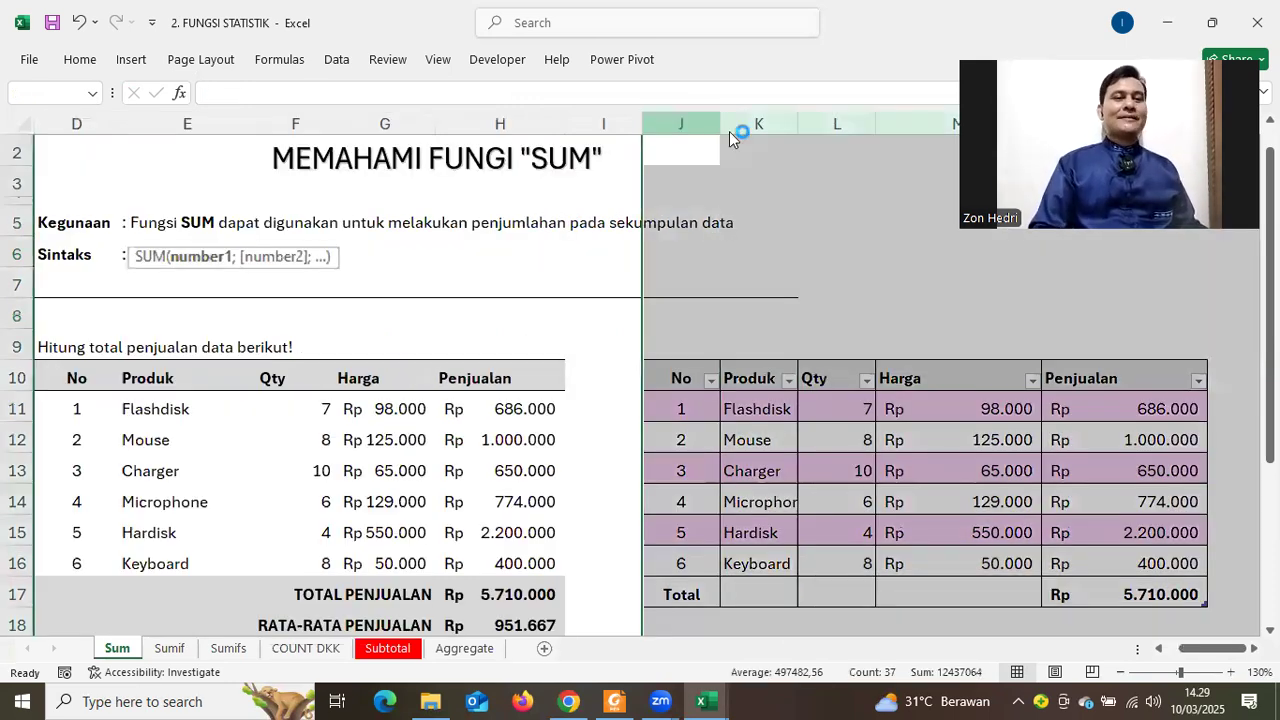
right_click(770, 333)
left_click(740, 338)
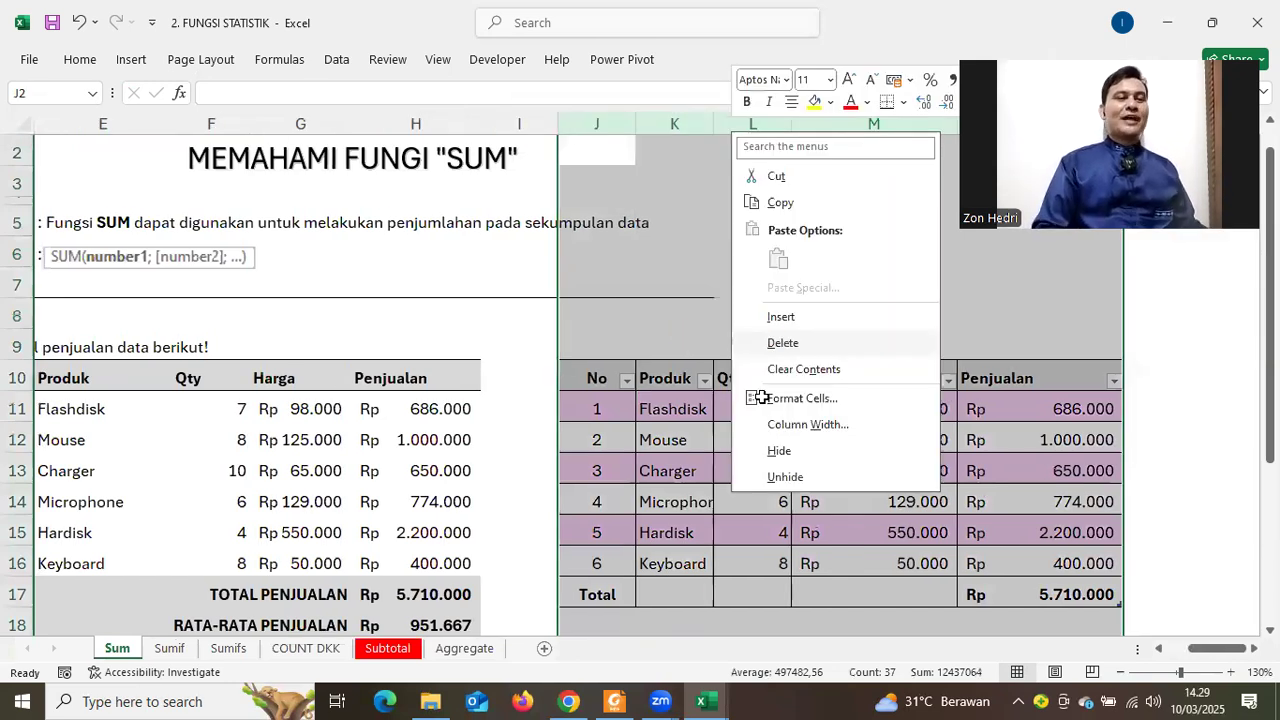
left_click(749, 405)
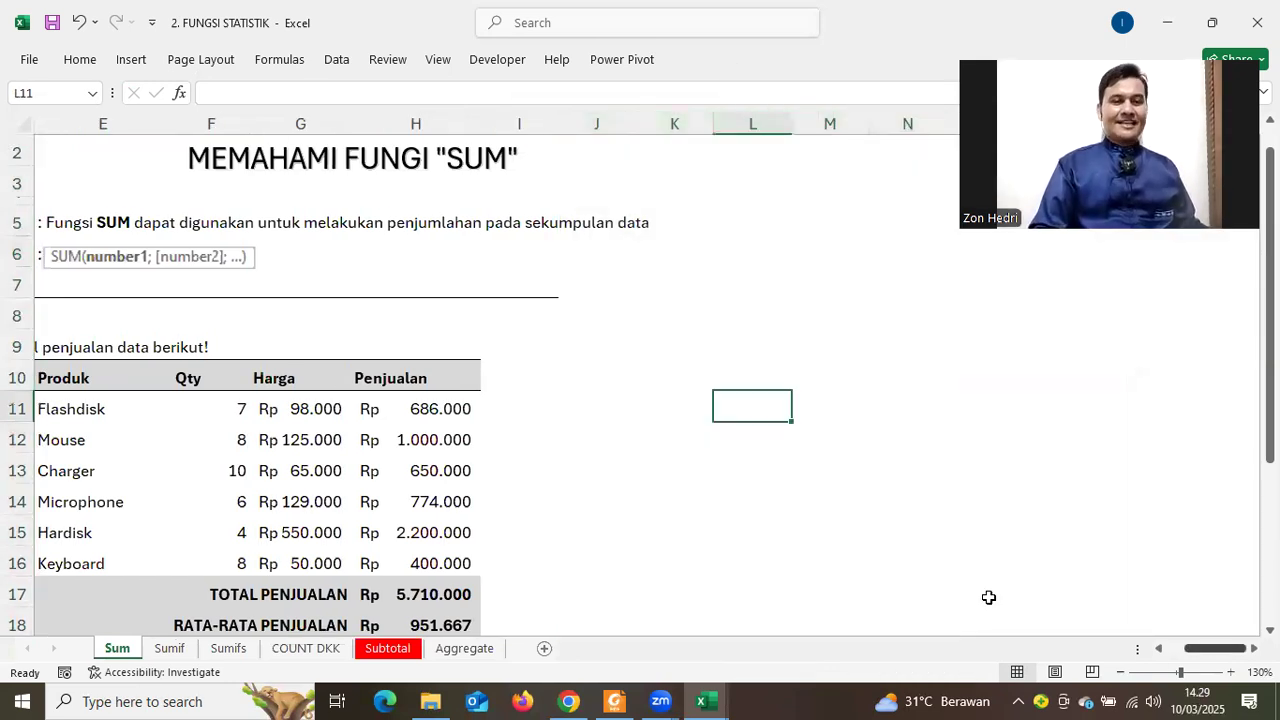
Select the main table's summary result cells H17 to H21
scroll(986, 597, "left", 5)
scroll(820, 474, "down", 3)
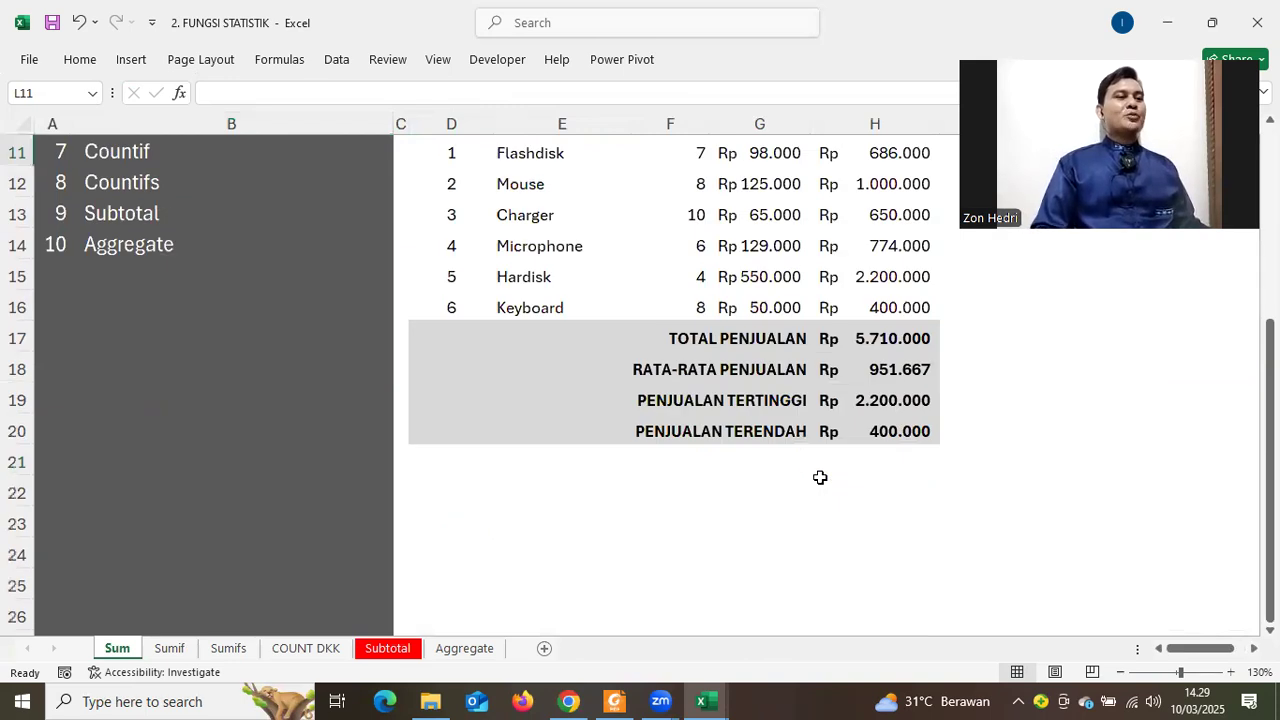
scroll(820, 477, "up", 3)
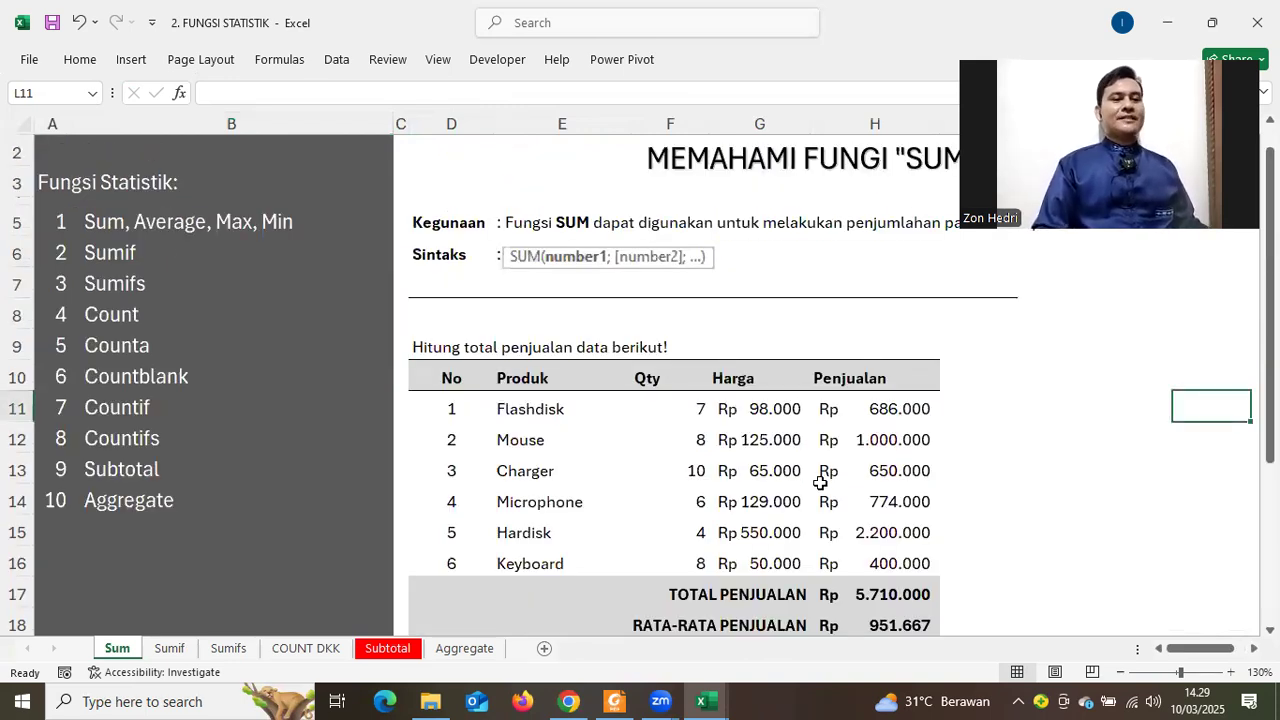
scroll(820, 483, "down", 1)
scroll(820, 483, "up", 1)
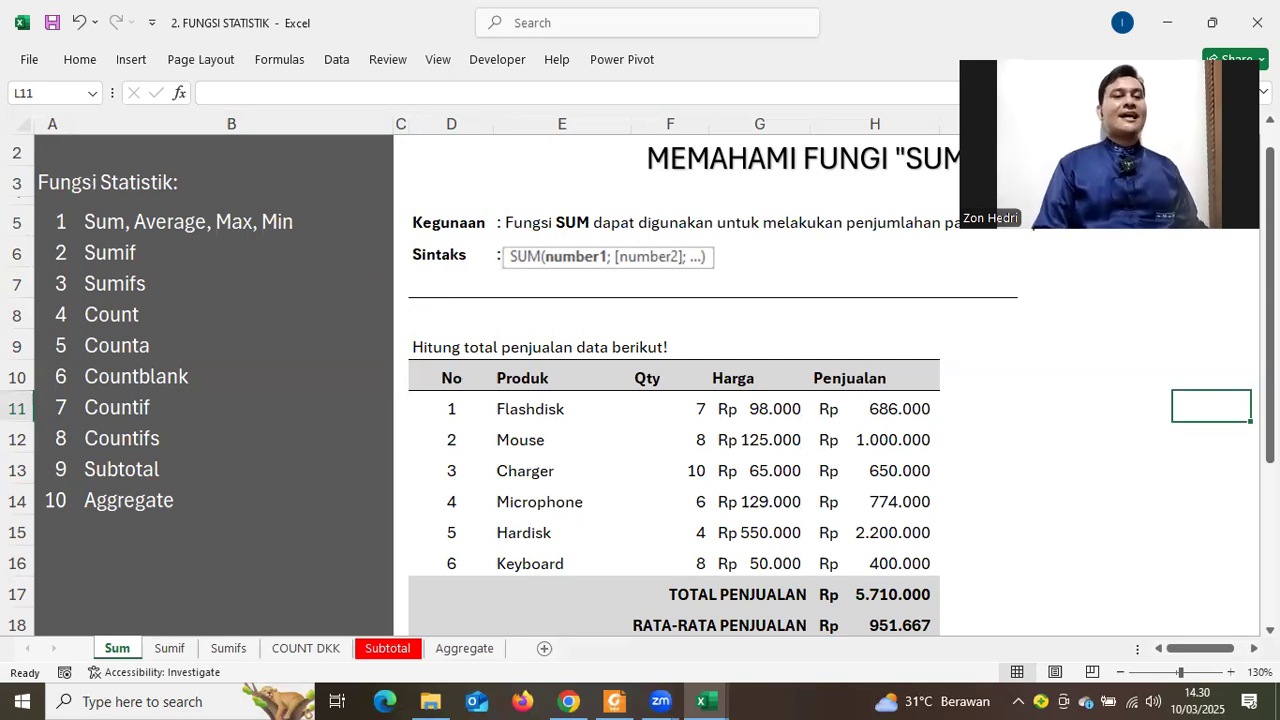
scroll(1045, 551, "down", 1)
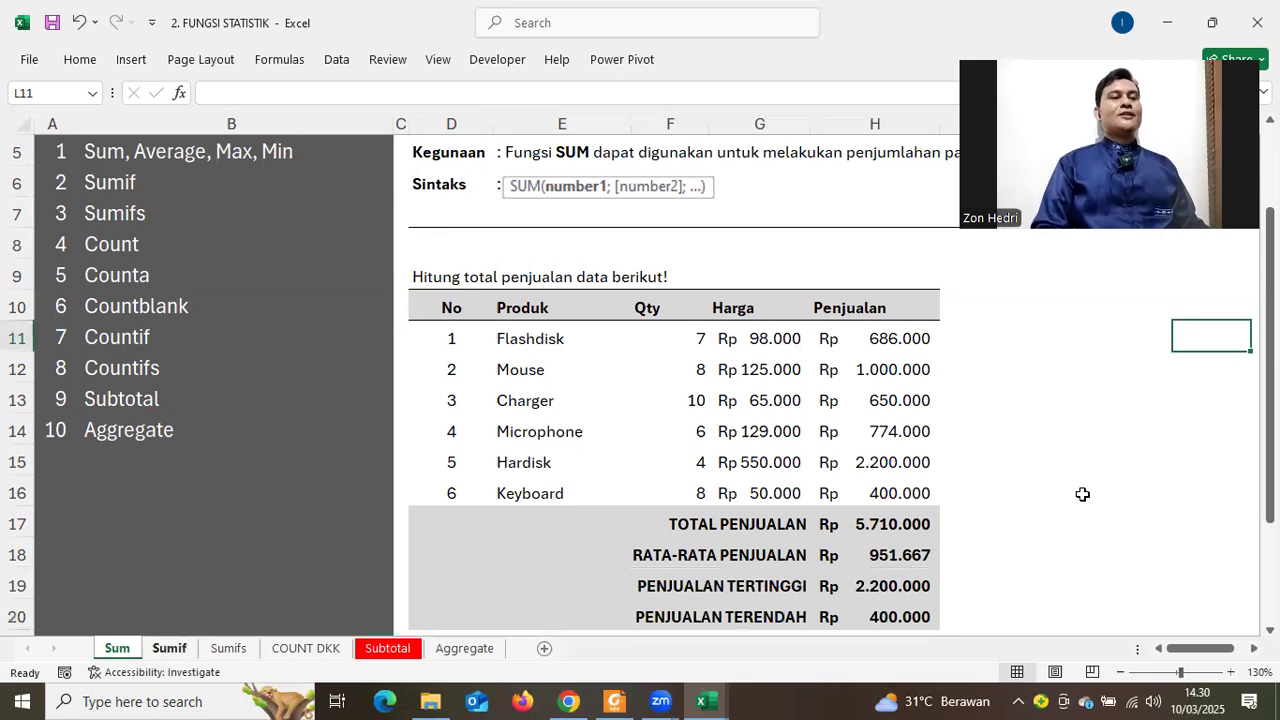
scroll(1083, 494, "up", 1)
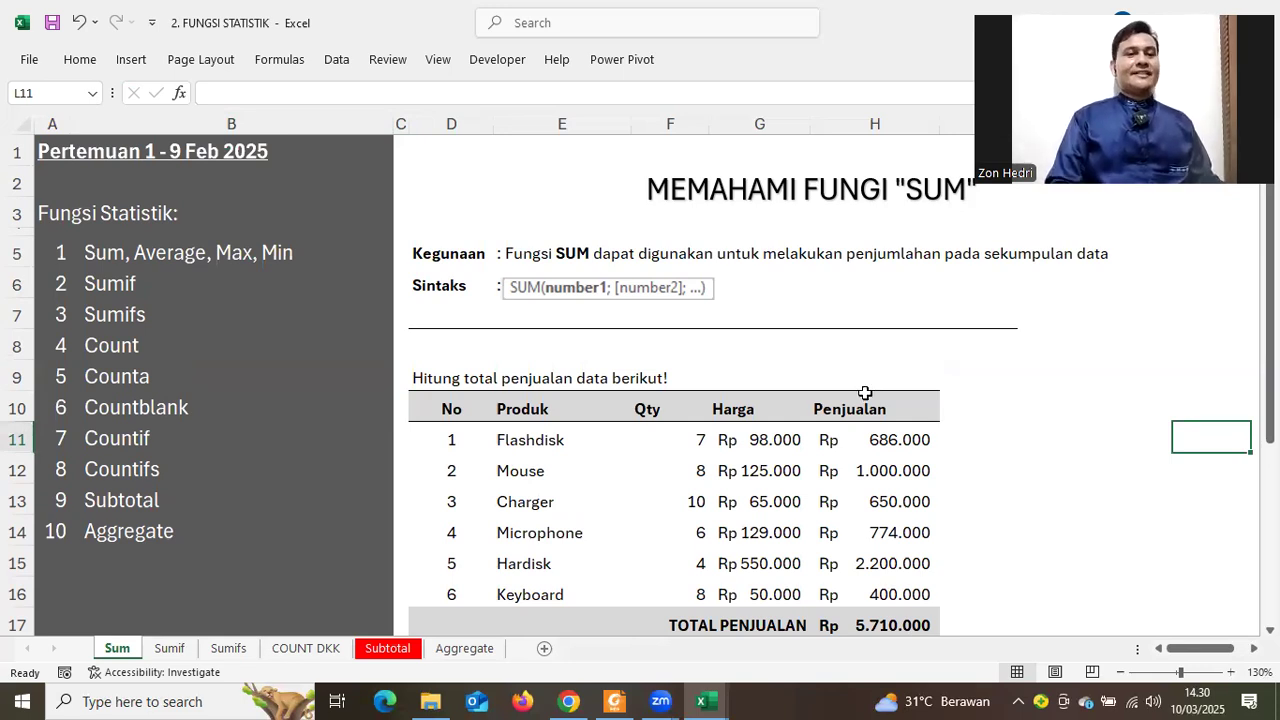
scroll(870, 385, "down", 3)
left_click_drag(877, 371, 825, 552)
Clear the old summary results and enter =SUM(H11:H16) as total sales in H17
key("Delete")
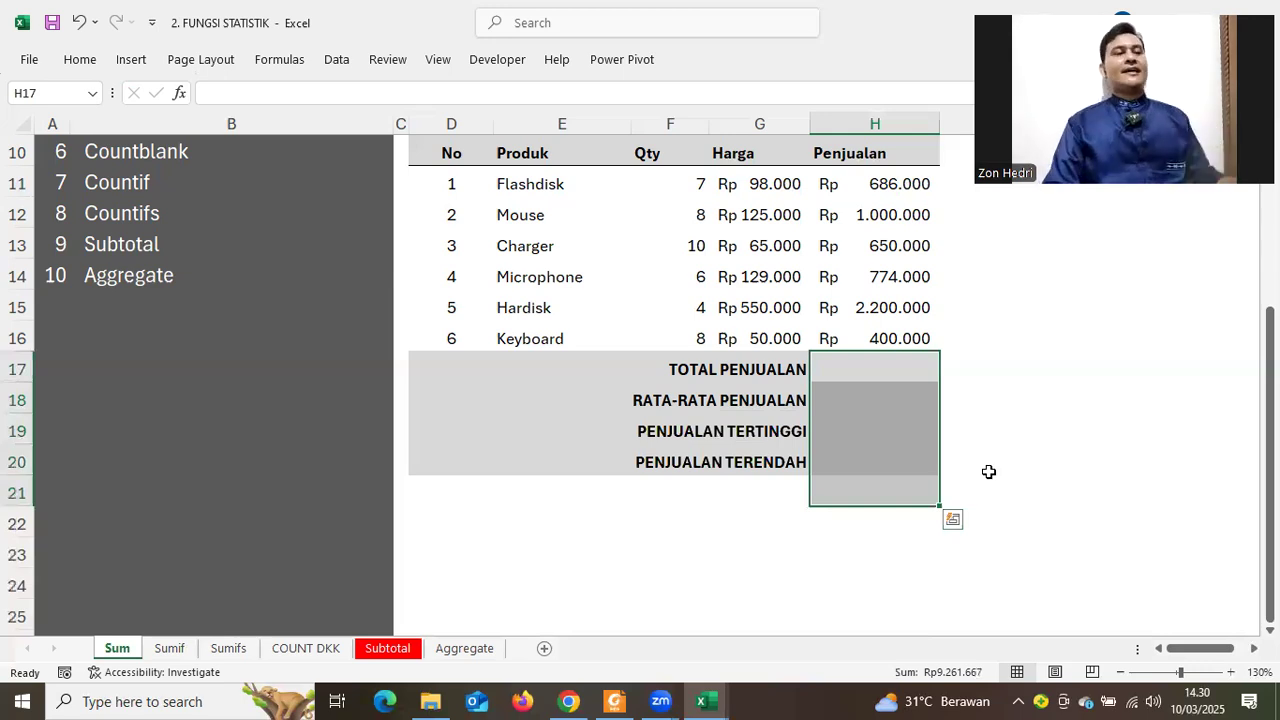
left_click(1014, 475)
scroll(897, 494, "up", 1)
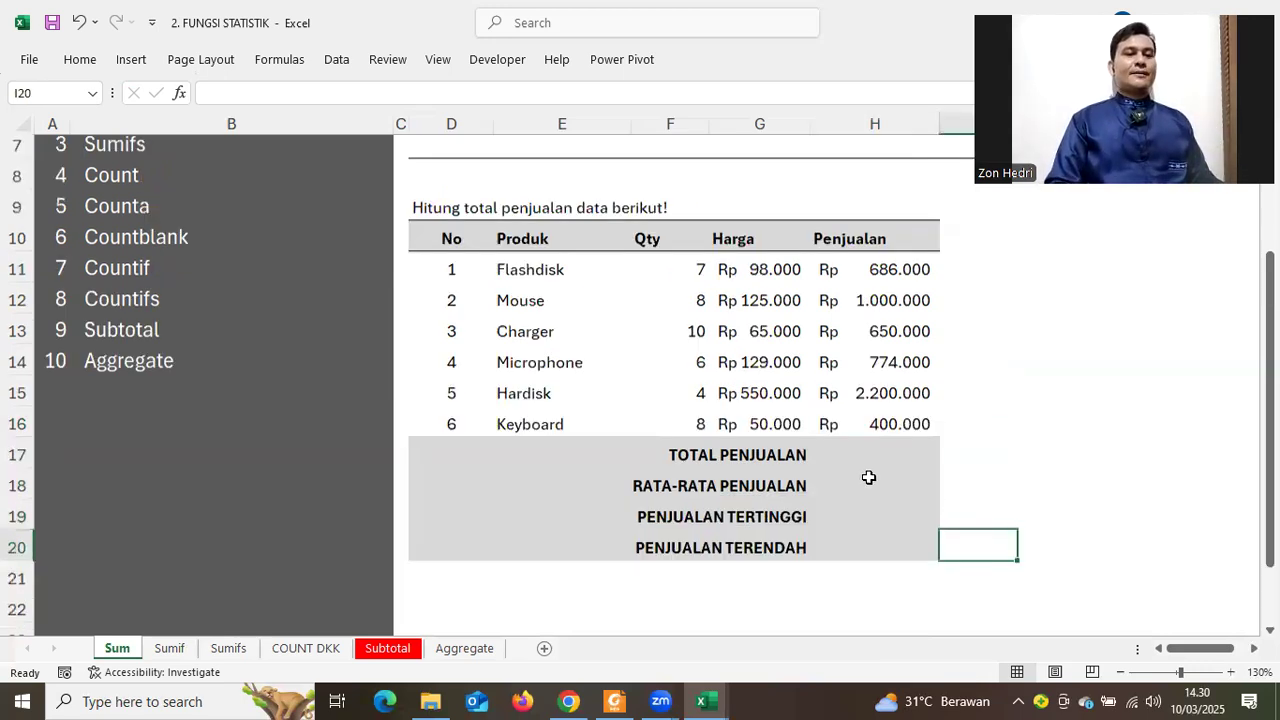
scroll(868, 477, "up", 1)
left_click(874, 530)
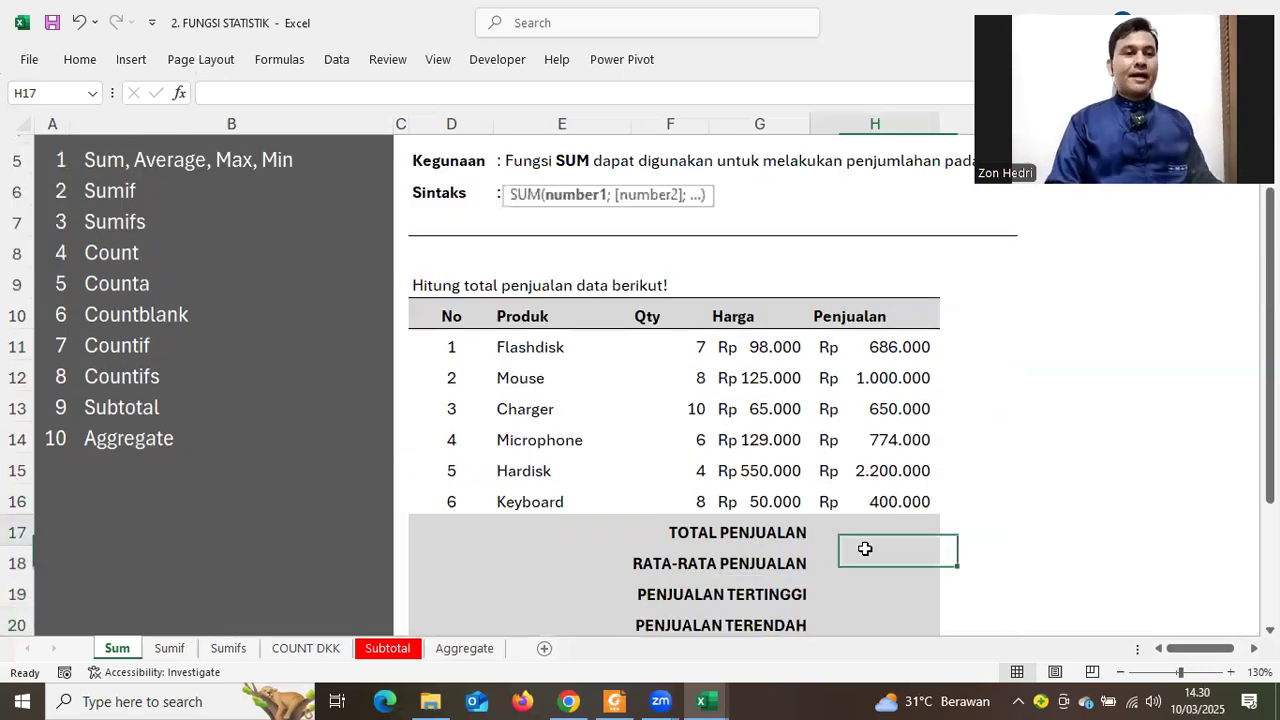
left_click(859, 569)
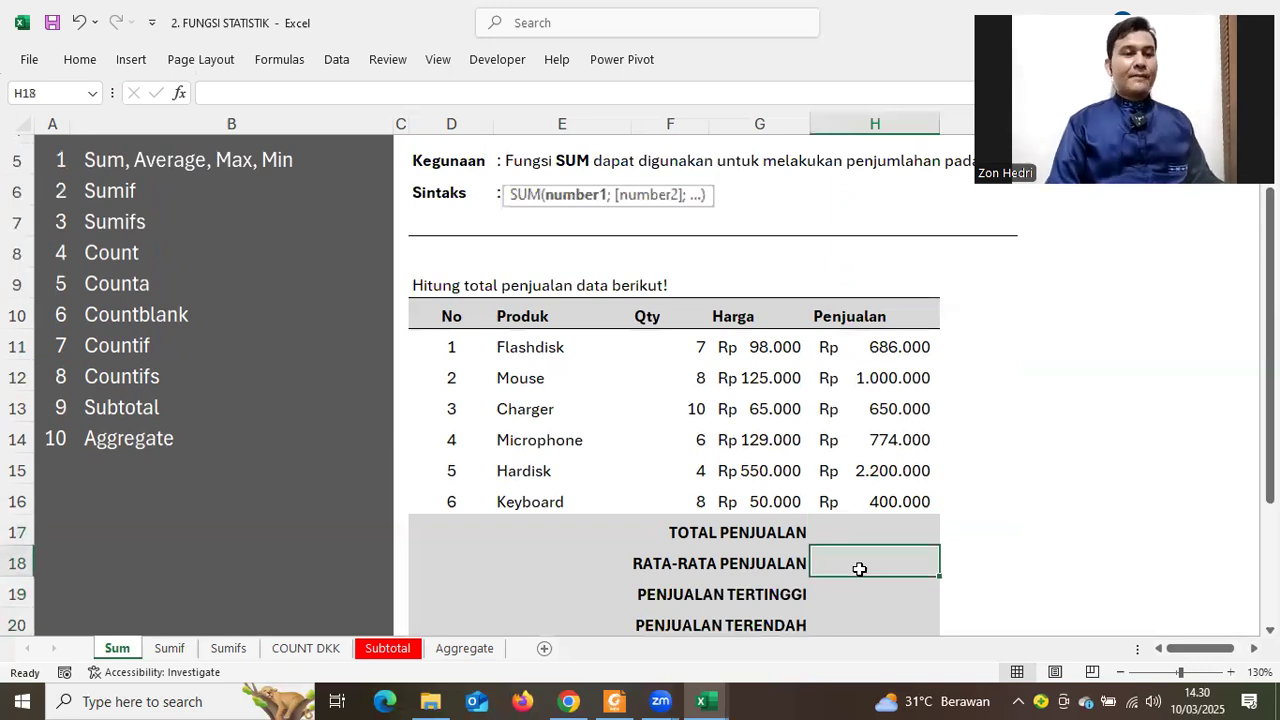
left_click(848, 624)
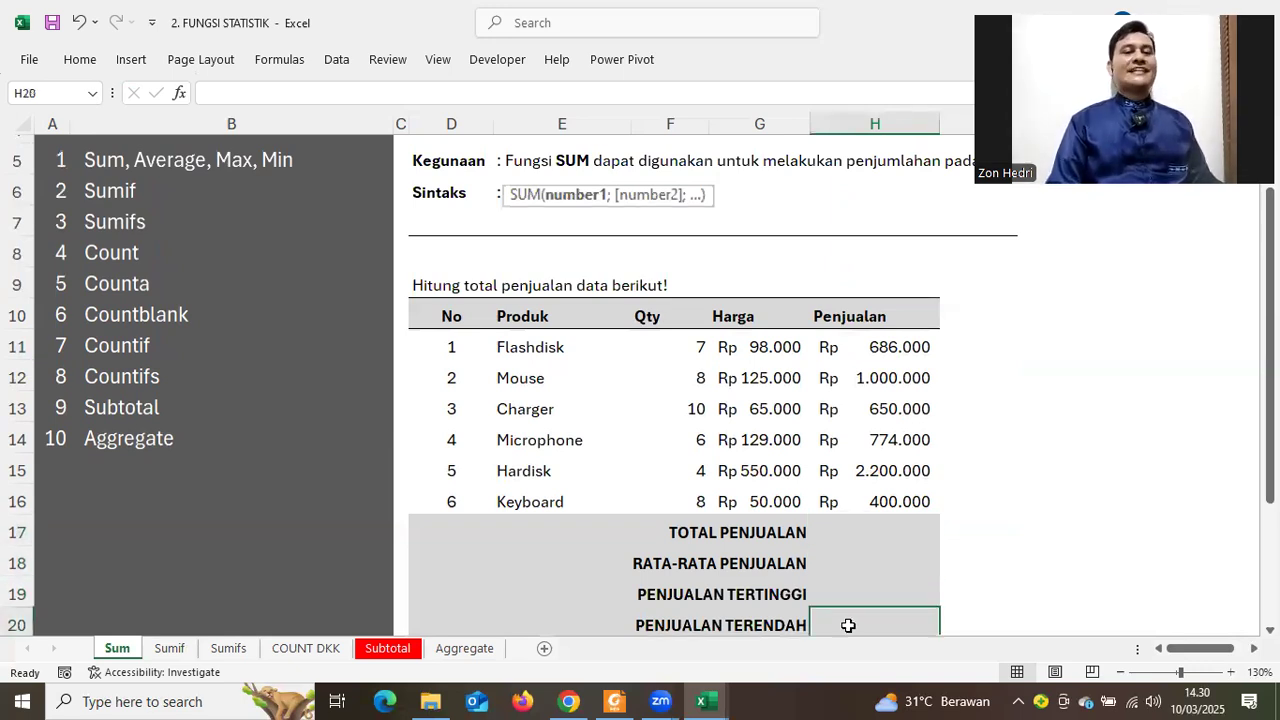
left_click(849, 533)
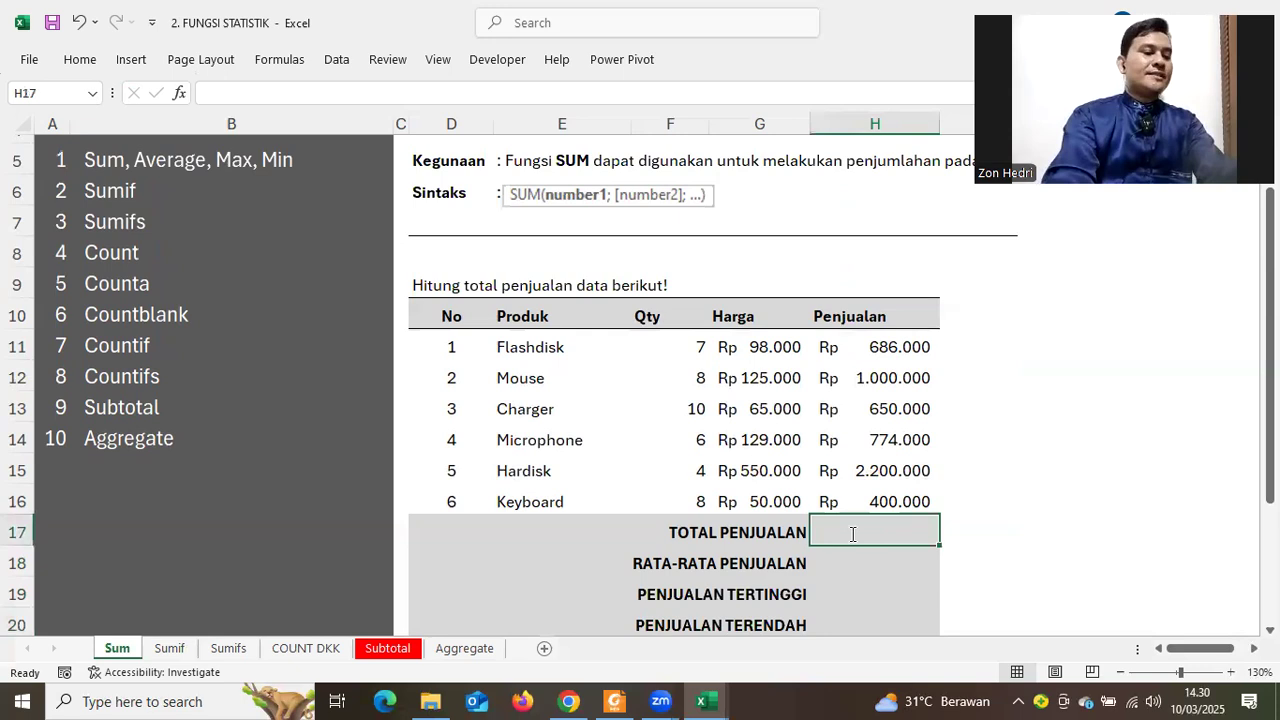
type("=SUM")
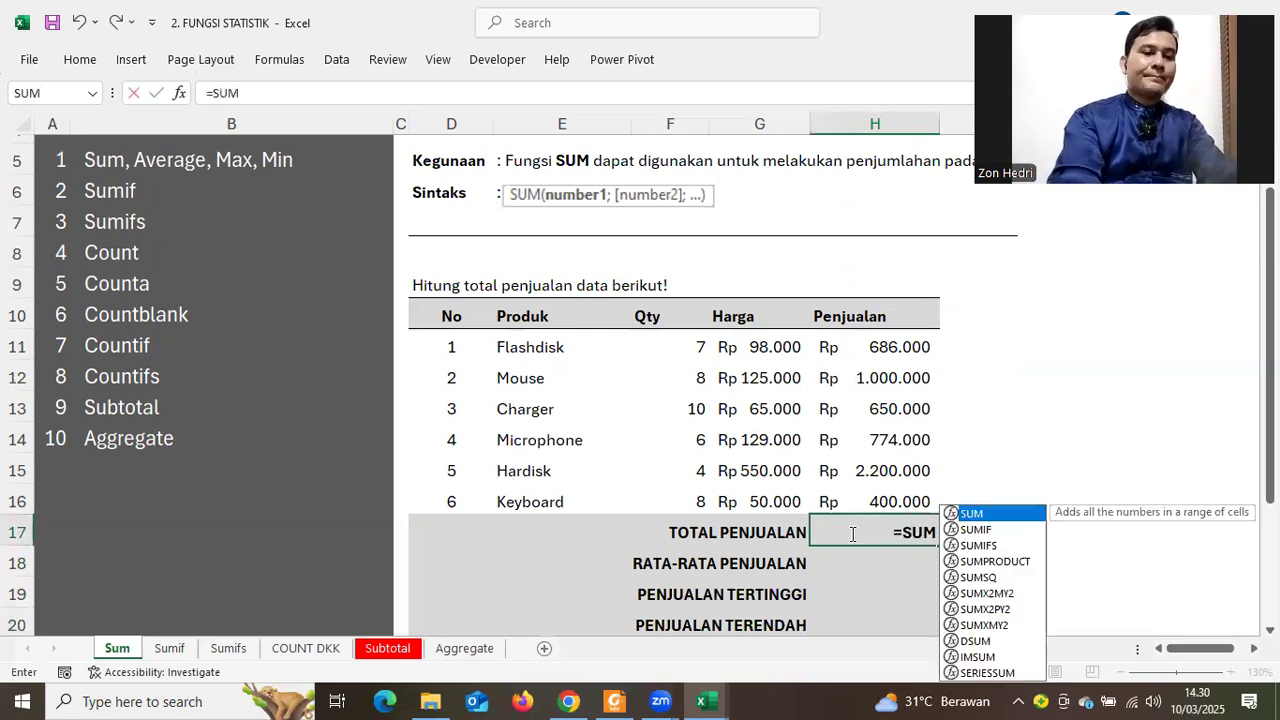
type("(")
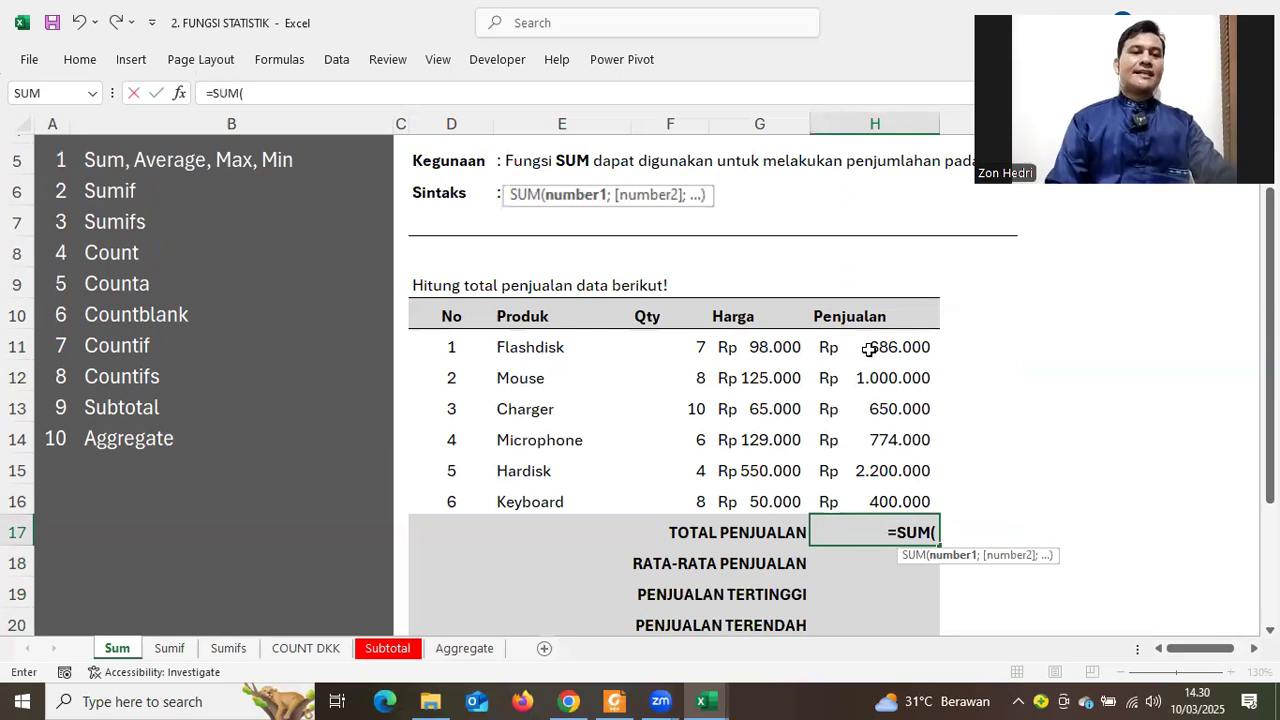
left_click_drag(869, 349, 884, 502)
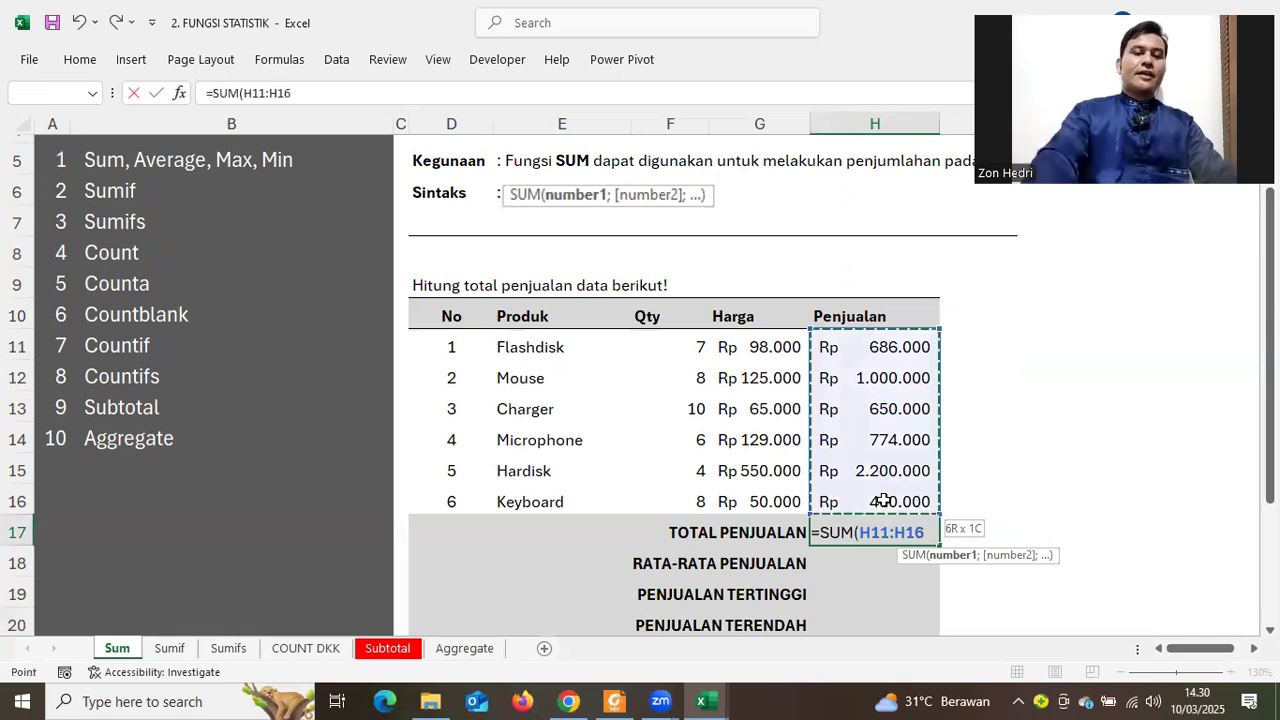
key("Return")
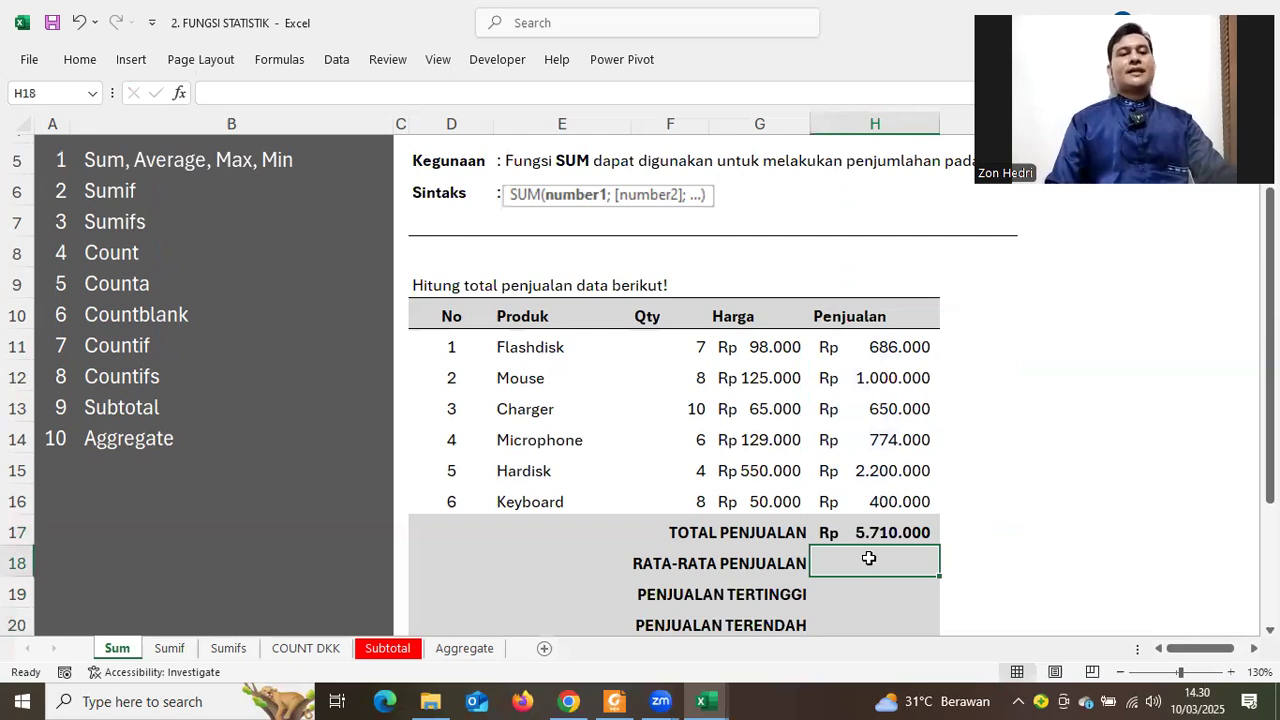
Enter =AVERAGE(H11:H16) in H18, giving Rp 951.667
double_click(869, 558)
key("ctrl+apostrophe")
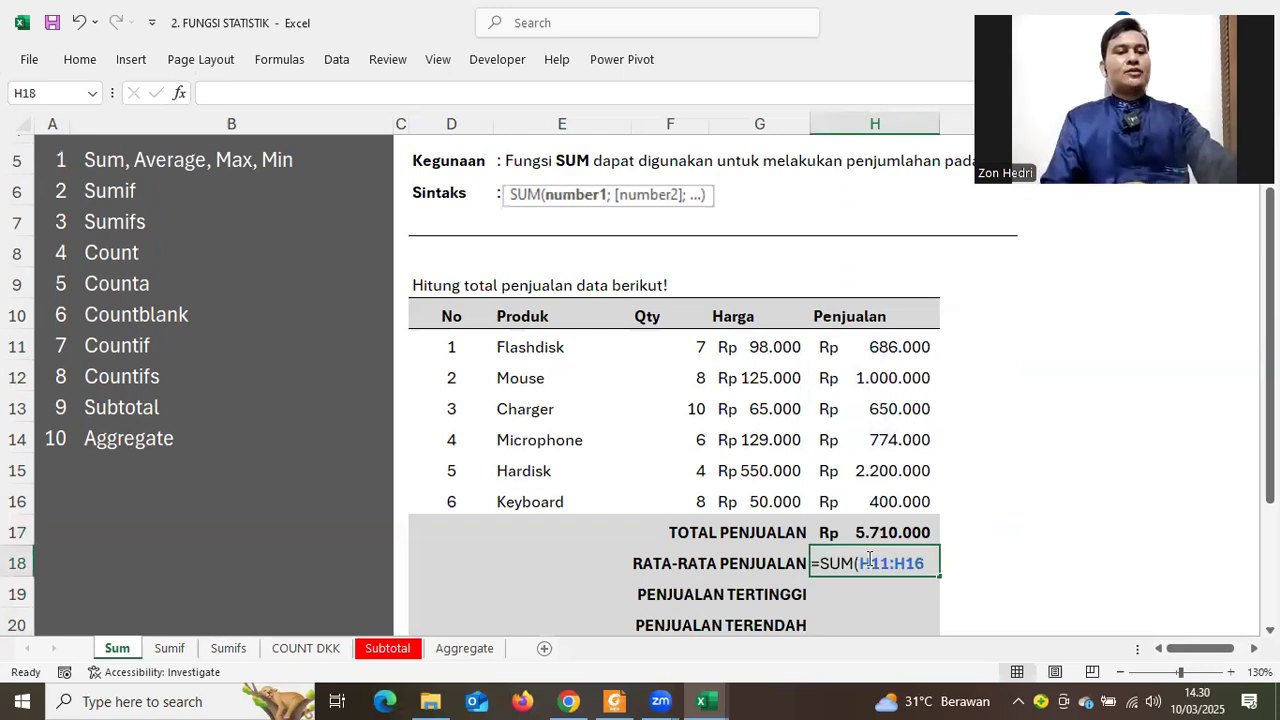
type("=AVER")
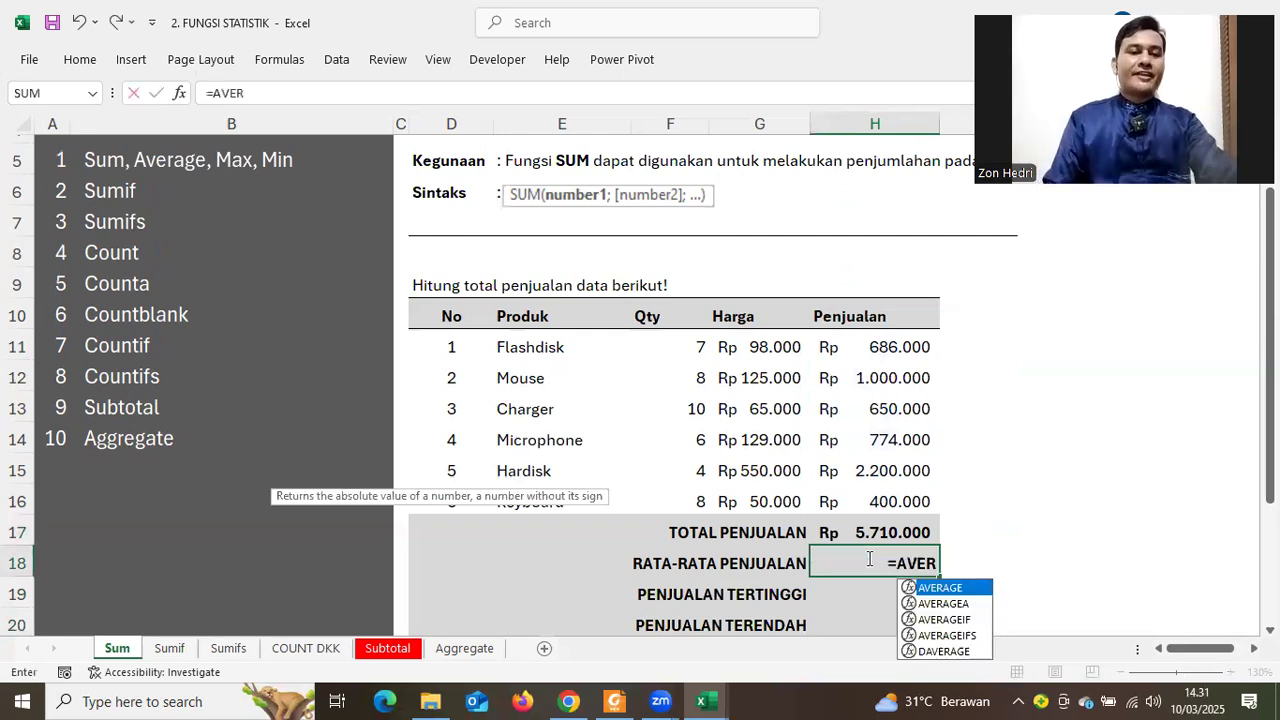
type("AGE(")
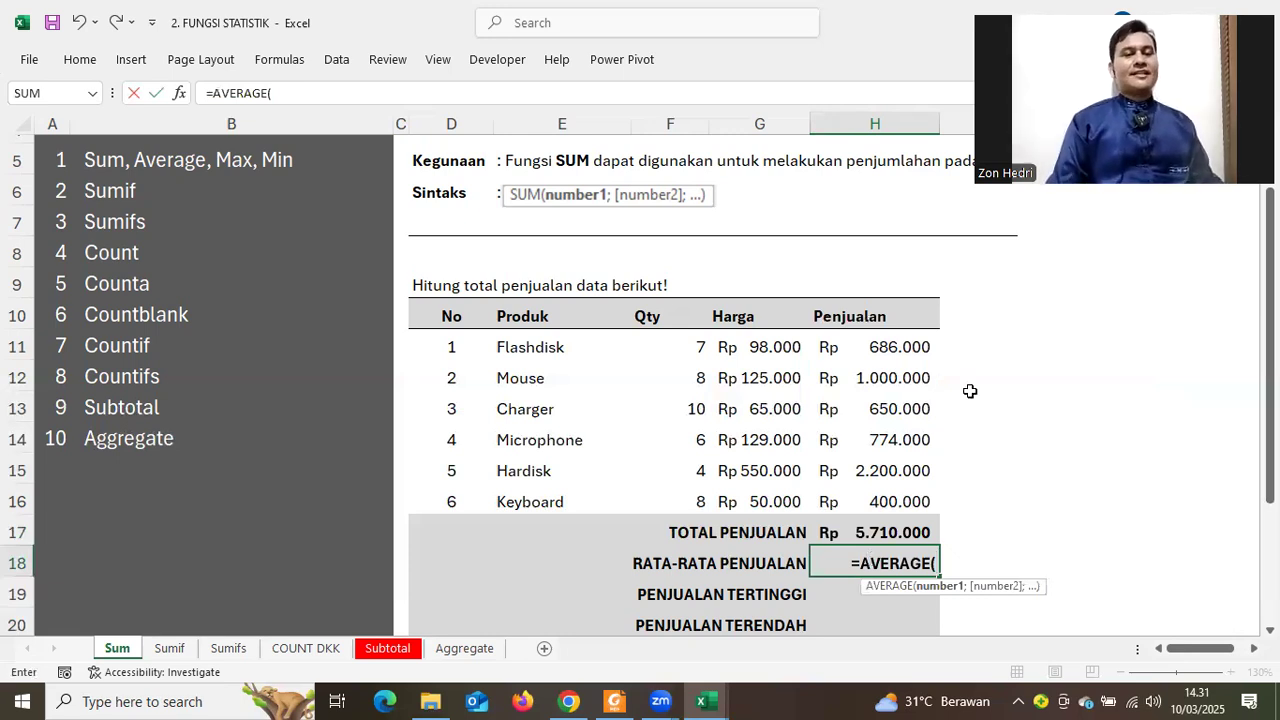
left_click_drag(895, 346, 886, 491)
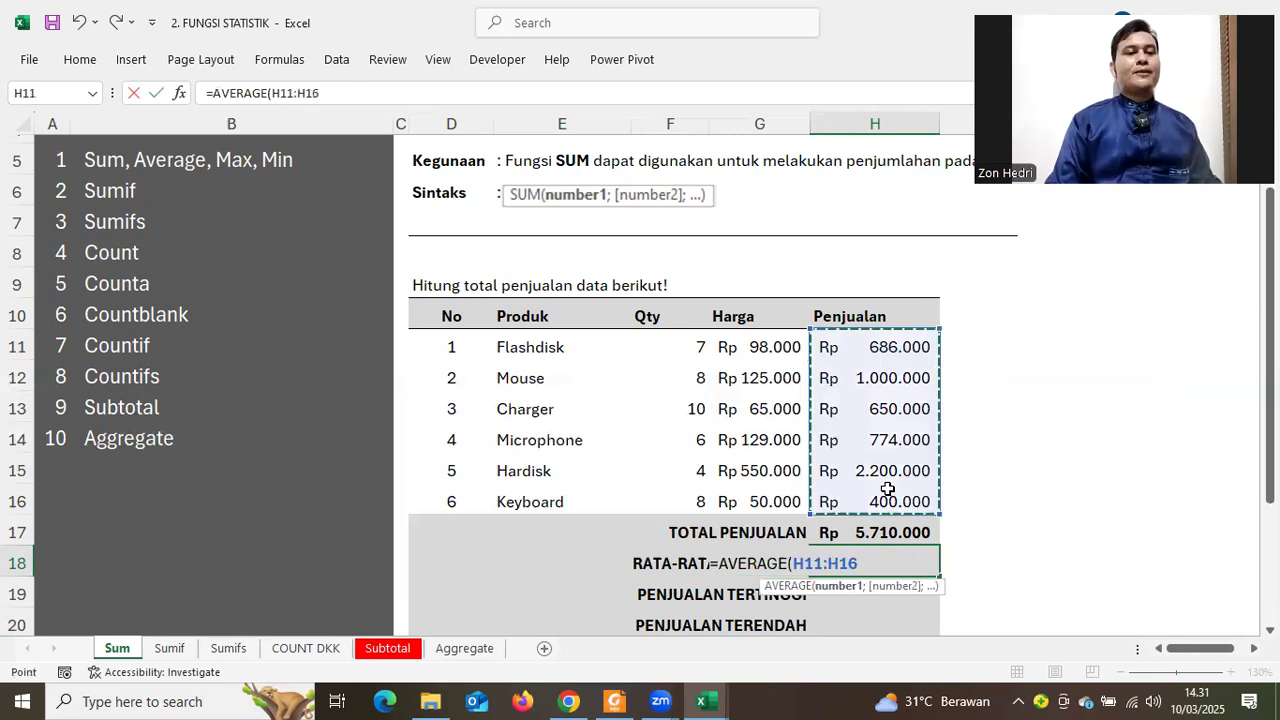
key("Return")
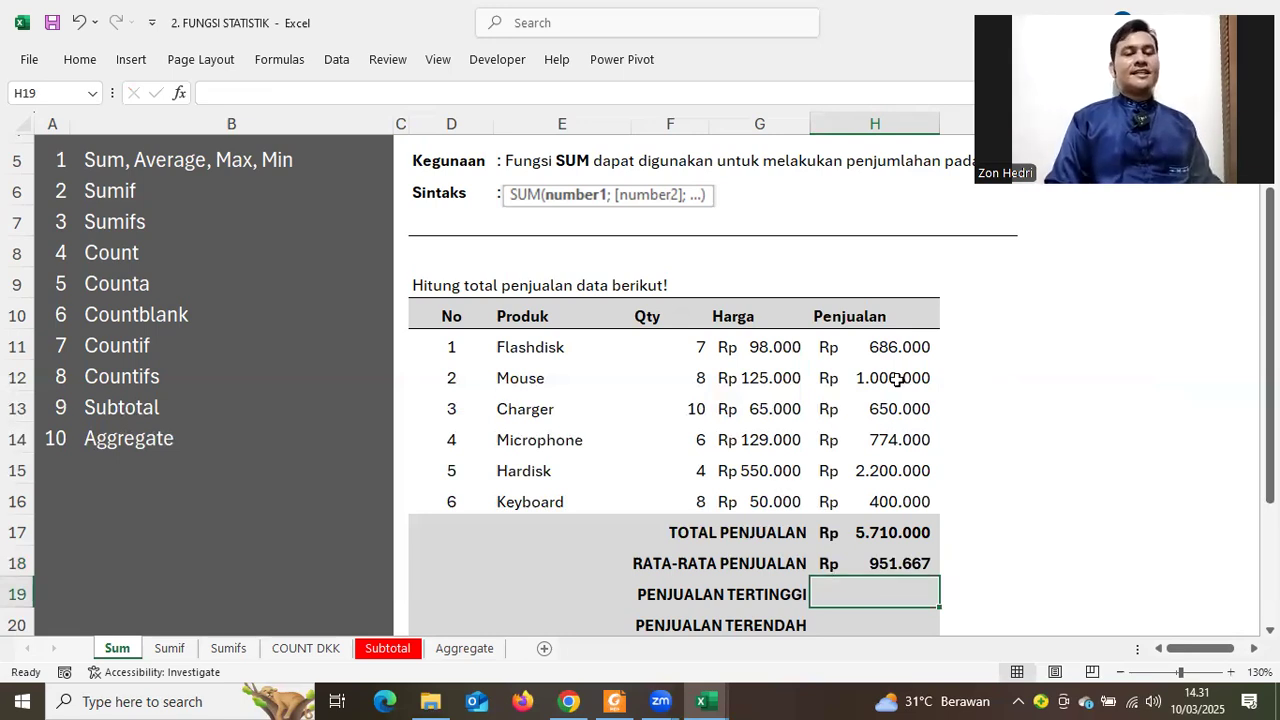
left_click(880, 346)
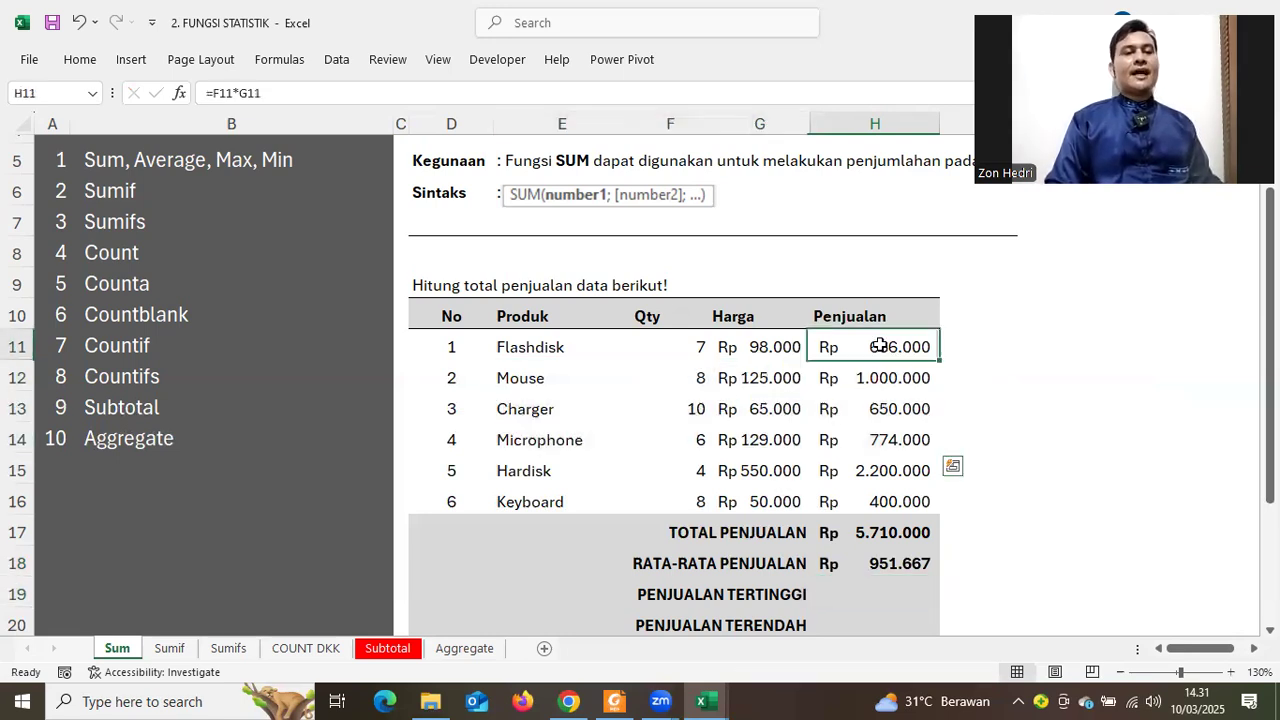
left_click(884, 478, "shift")
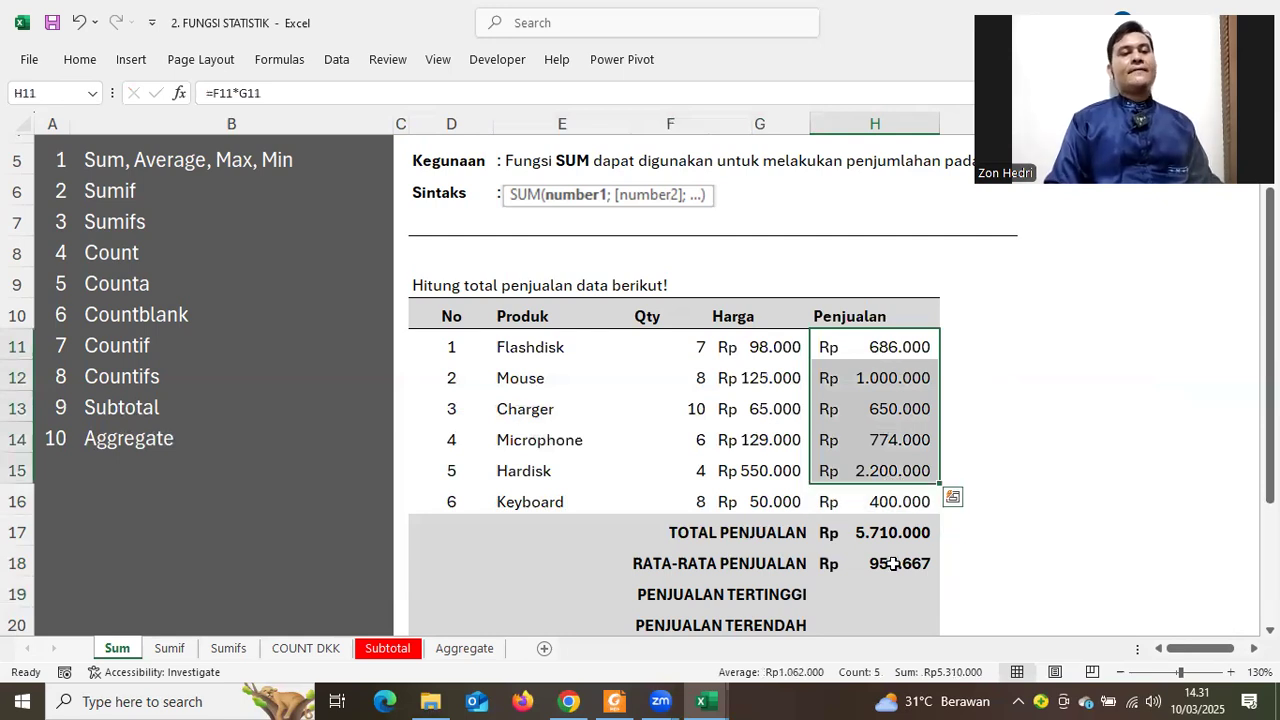
left_click(867, 590)
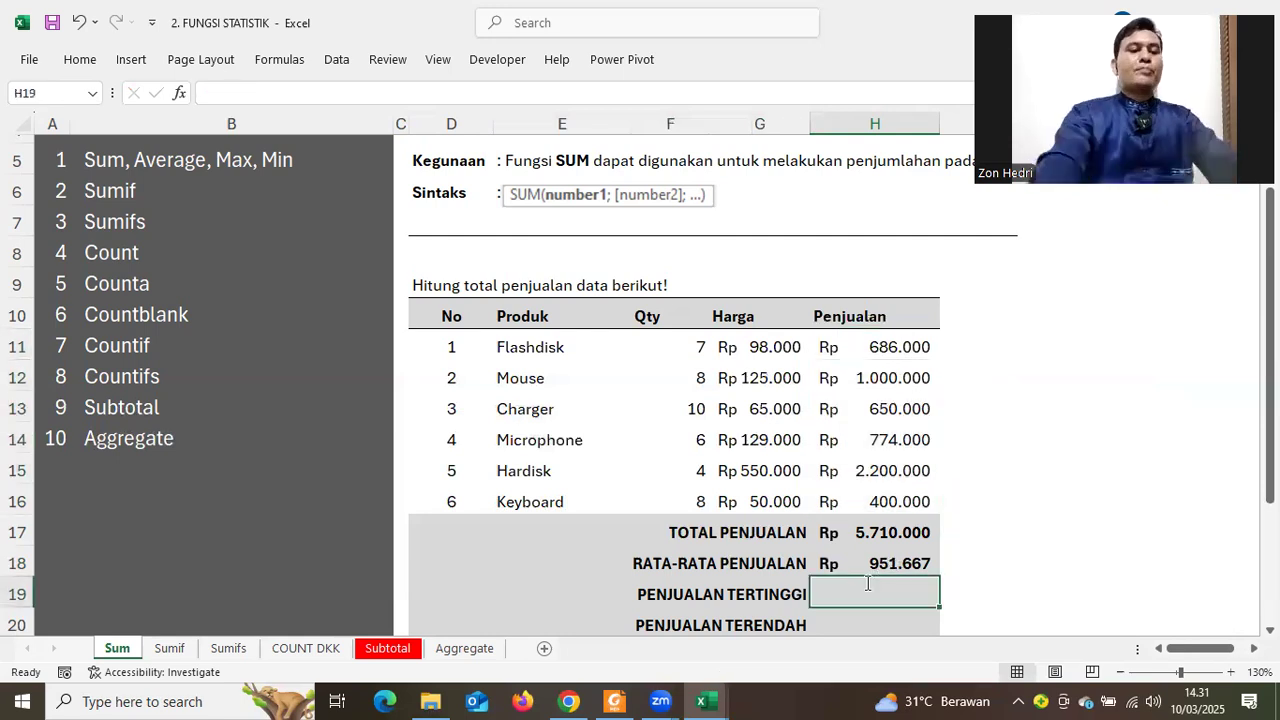
Enter =MAX(H11:H16) in H19, showing the highest sales of Rp 2.200.000
type("=MAX")
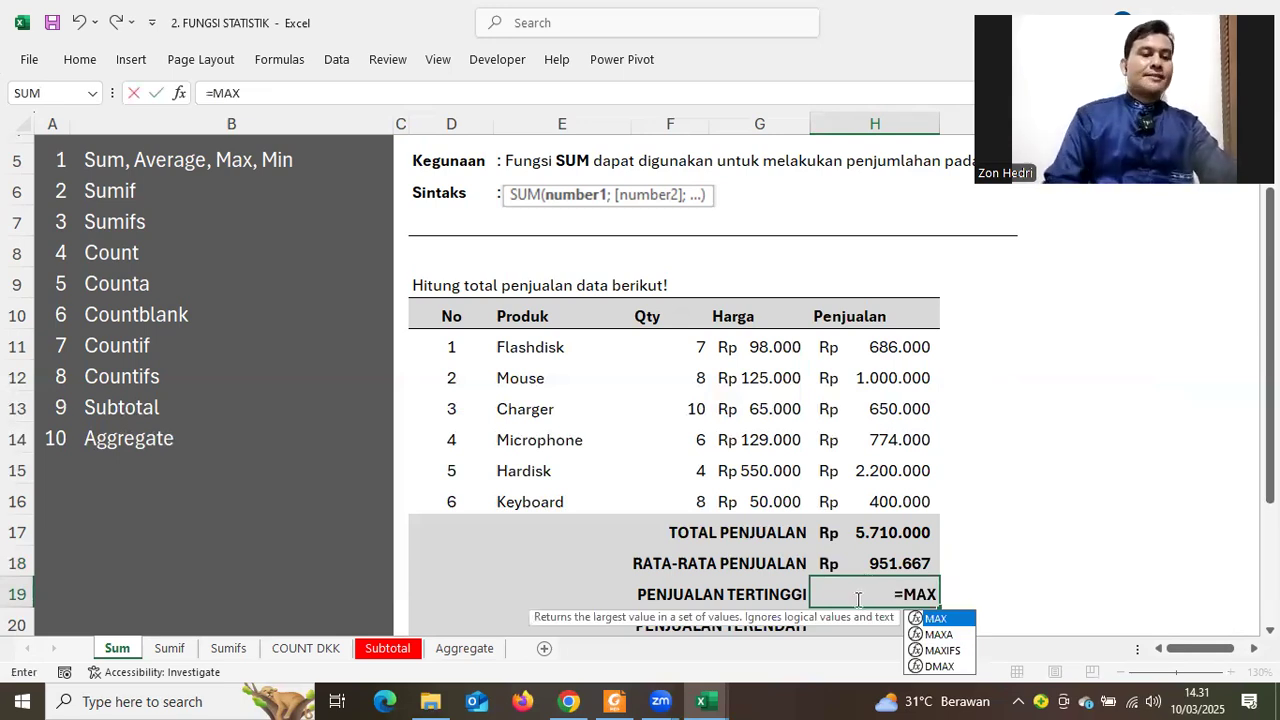
type("(")
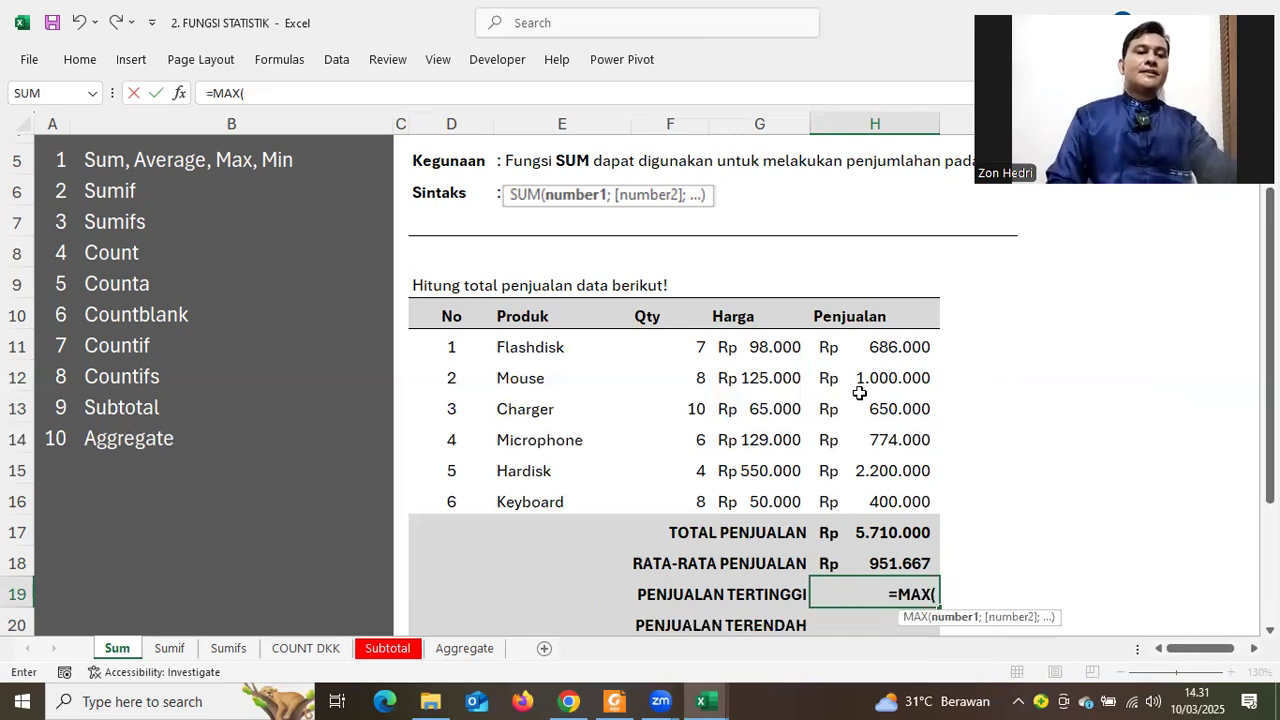
left_click_drag(844, 350, 863, 491)
key("Return")
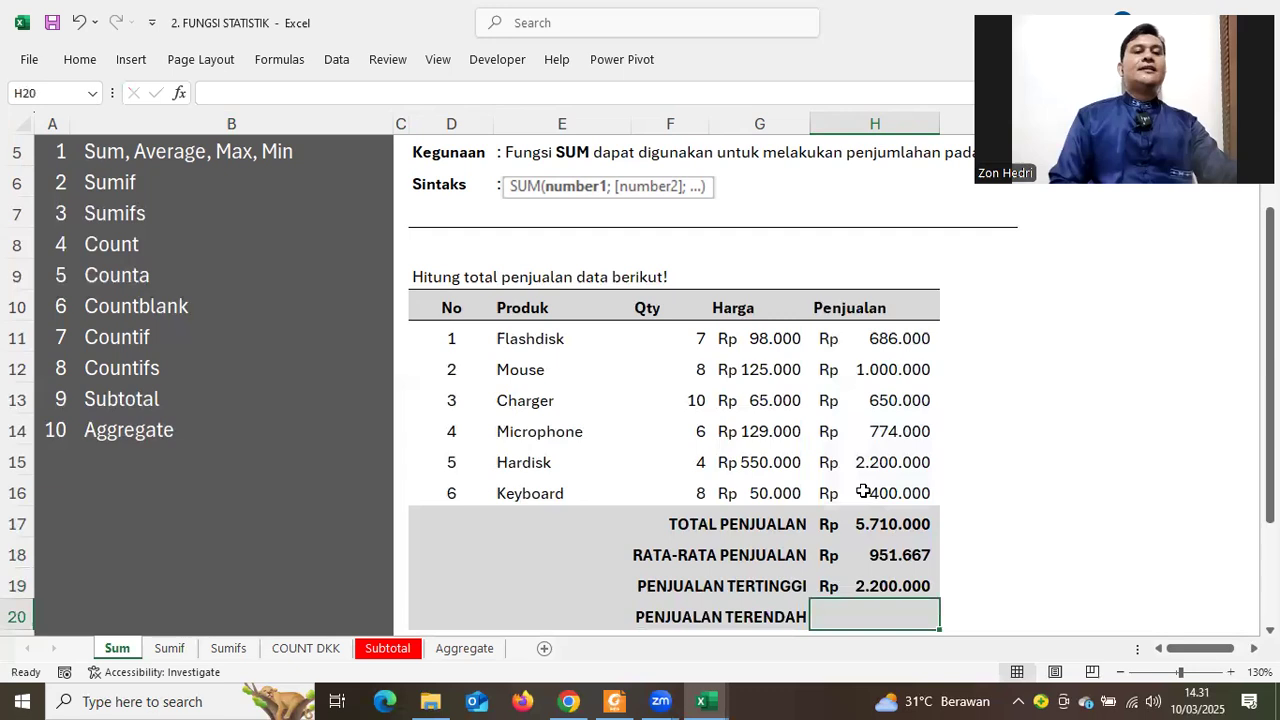
left_click(879, 590)
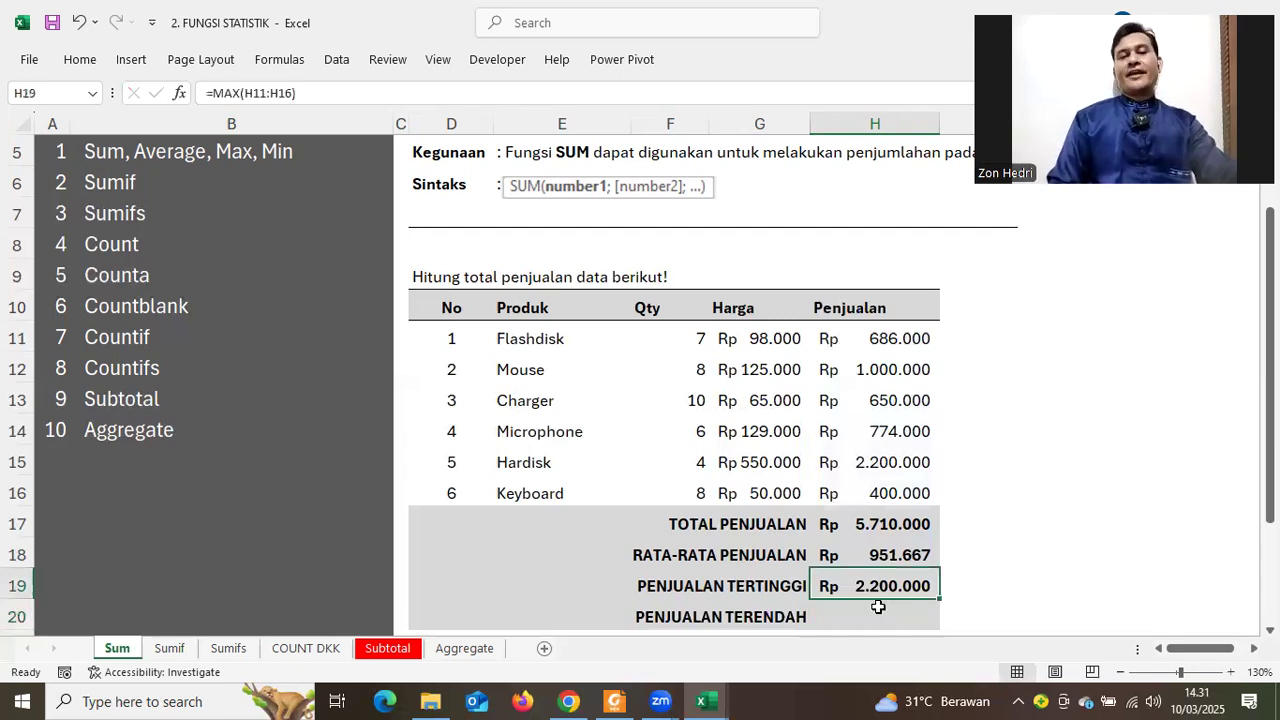
Enter =MIN(H11:H16) in H20, showing the lowest sales of Rp 400.000
left_click(878, 607)
type("=")
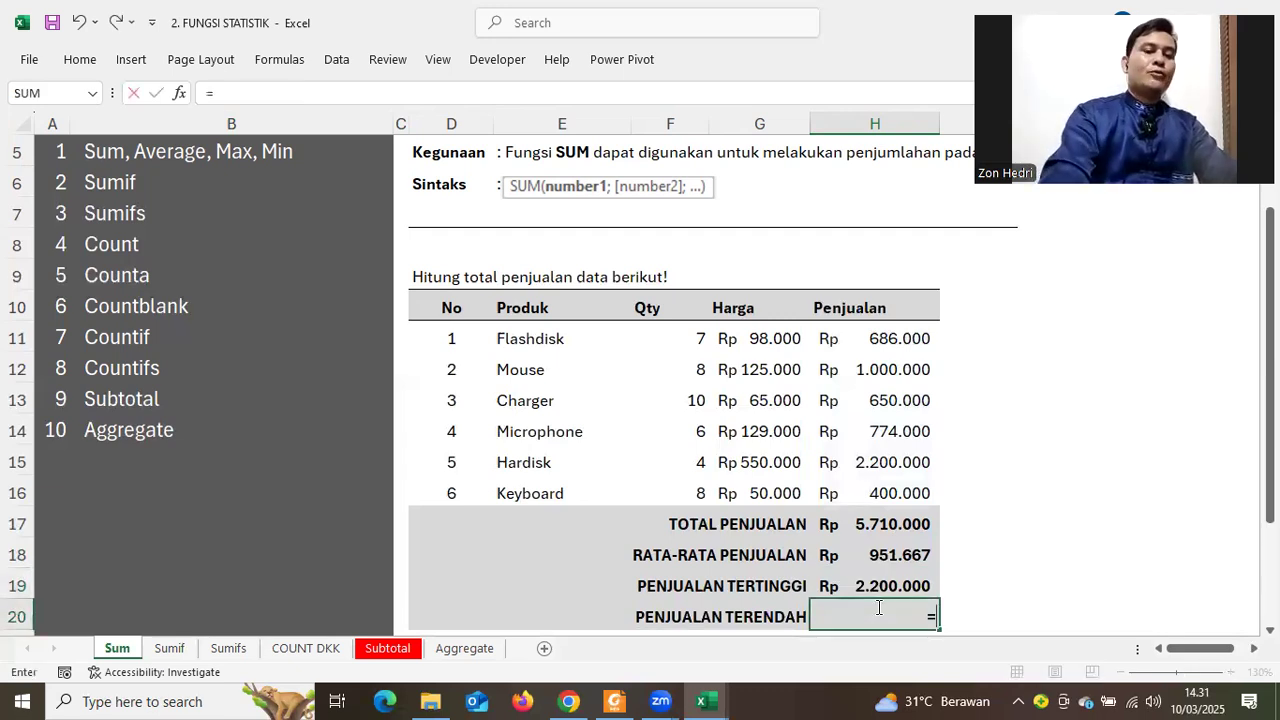
type("MIN(")
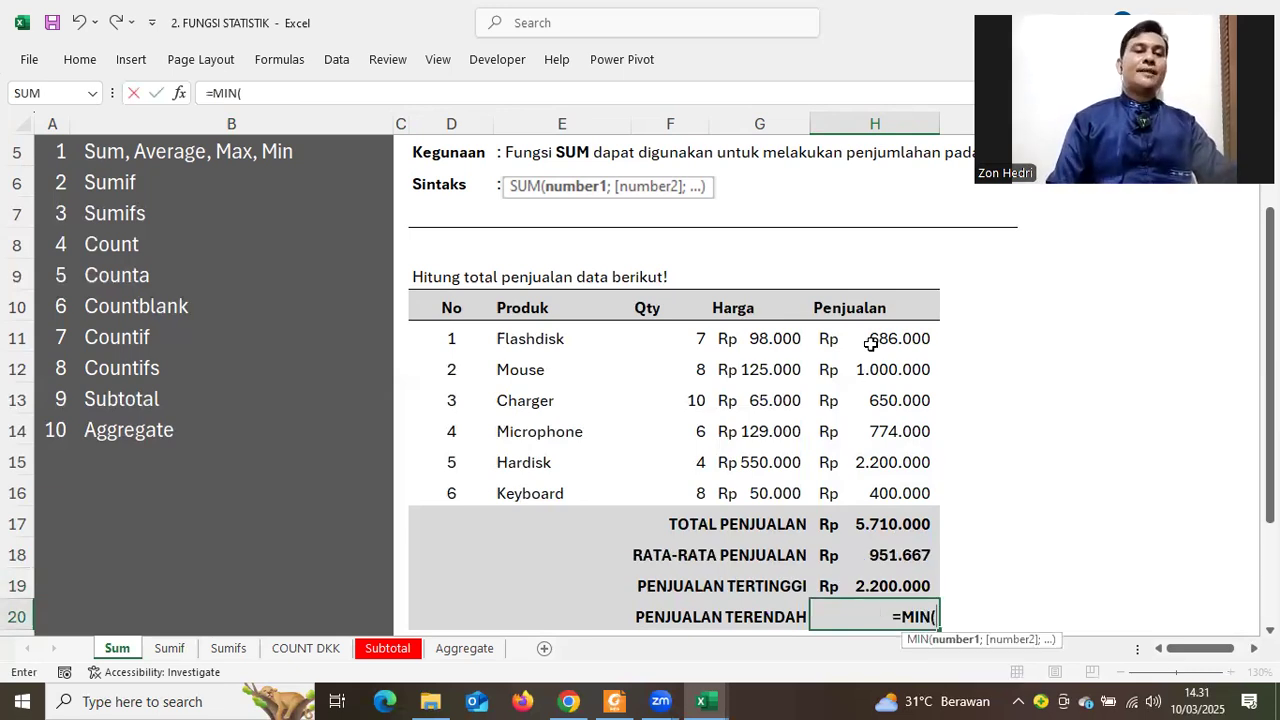
left_click_drag(864, 340, 866, 400)
left_click_drag(853, 481, 853, 481)
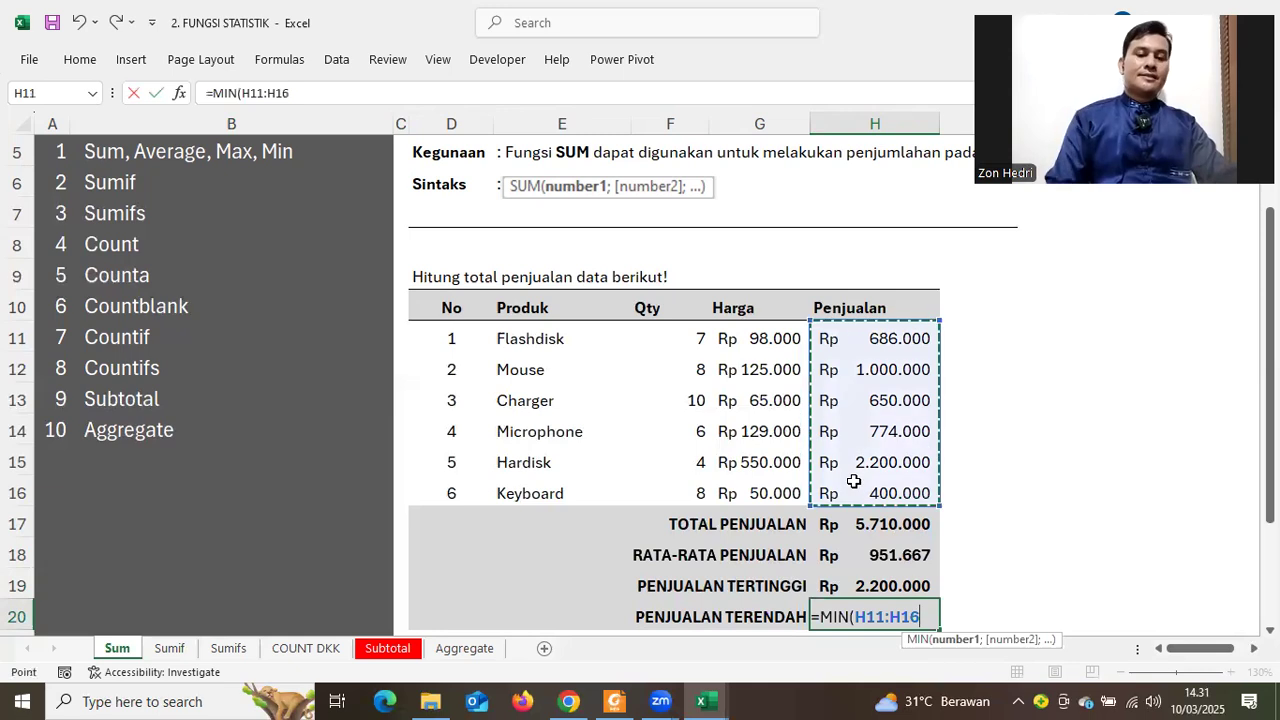
key("Return")
left_click(1032, 527)
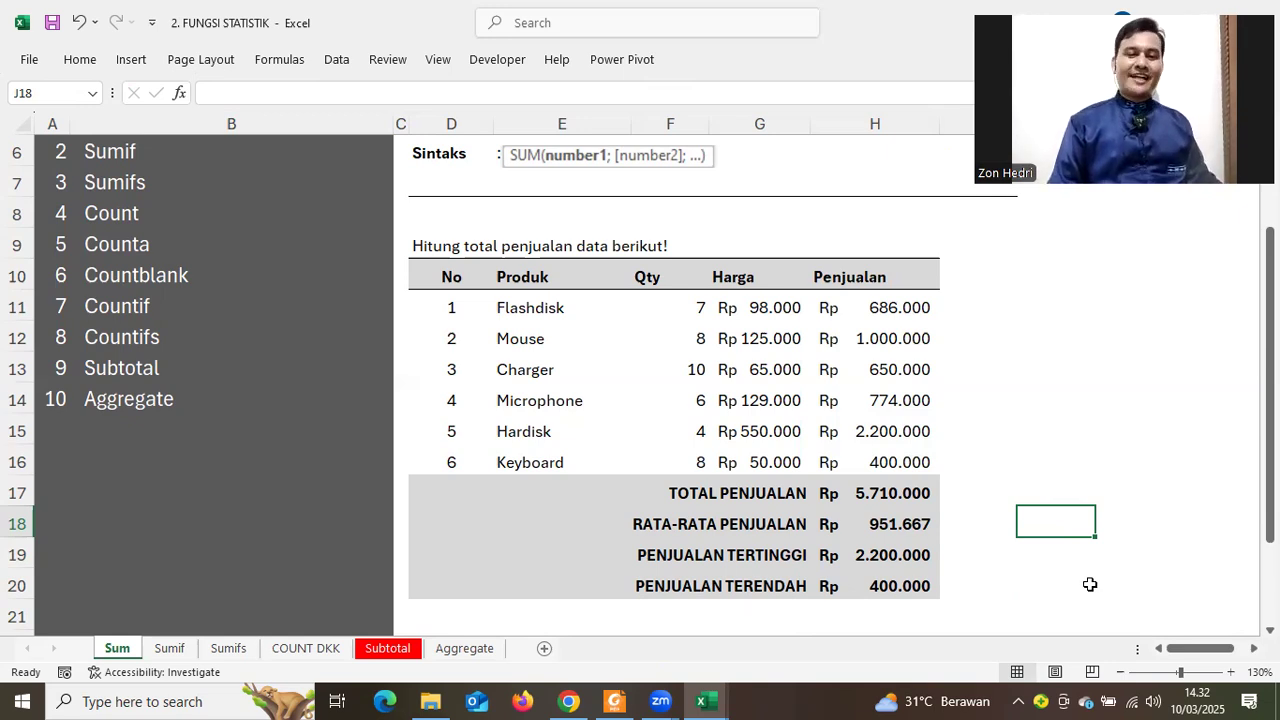
Narrow column I slightly, next to the sales table
scroll(640, 380, "right", 2)
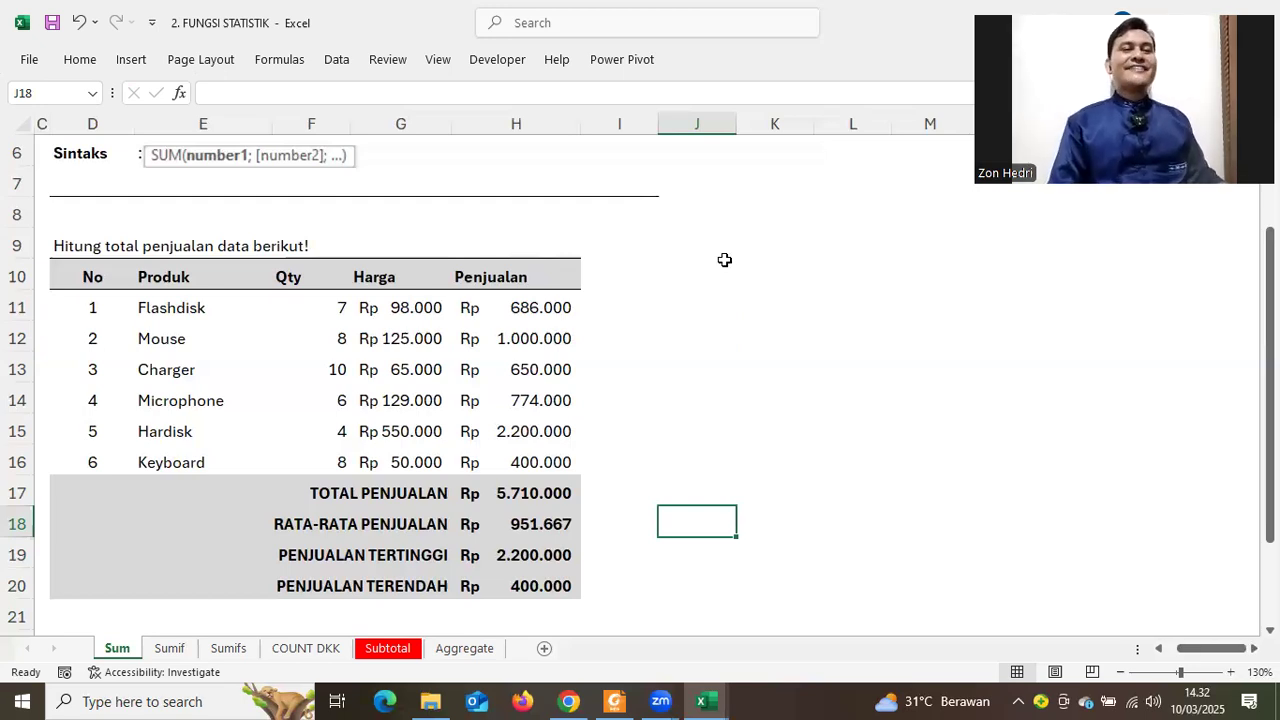
left_click_drag(647, 125, 637, 125)
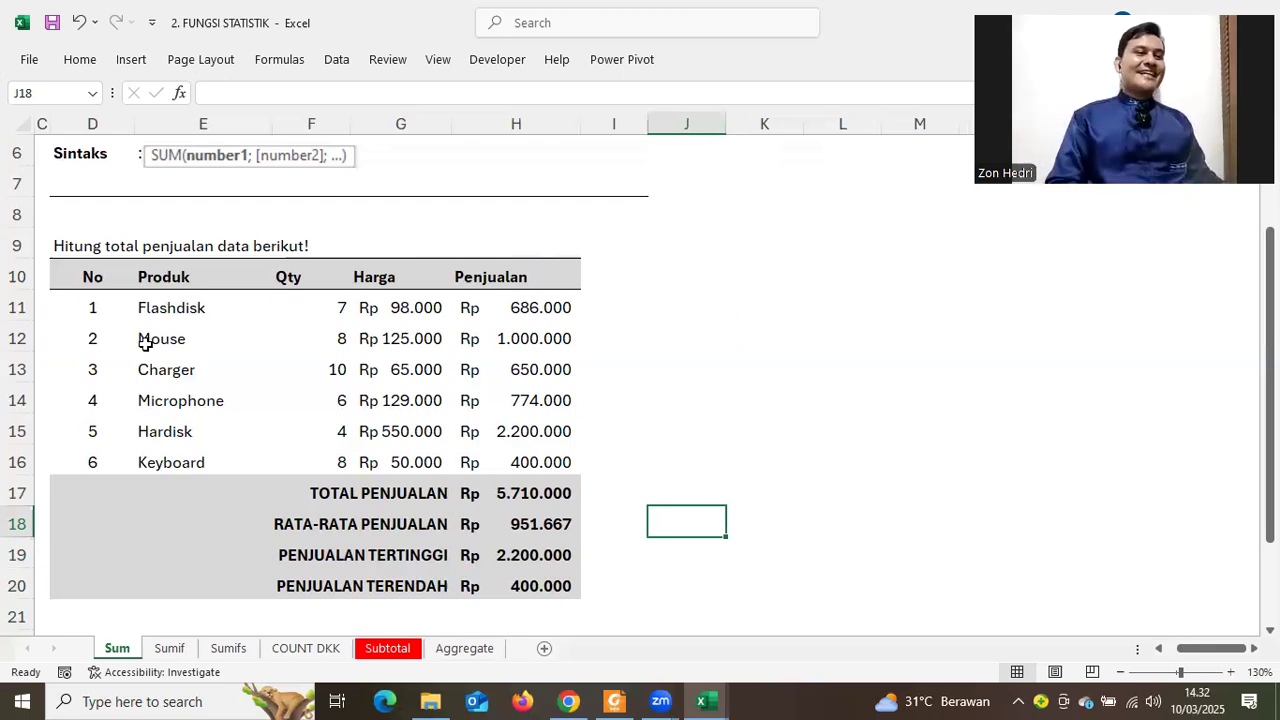
Copy the sales table range D10:H16
left_click_drag(99, 307, 200, 338)
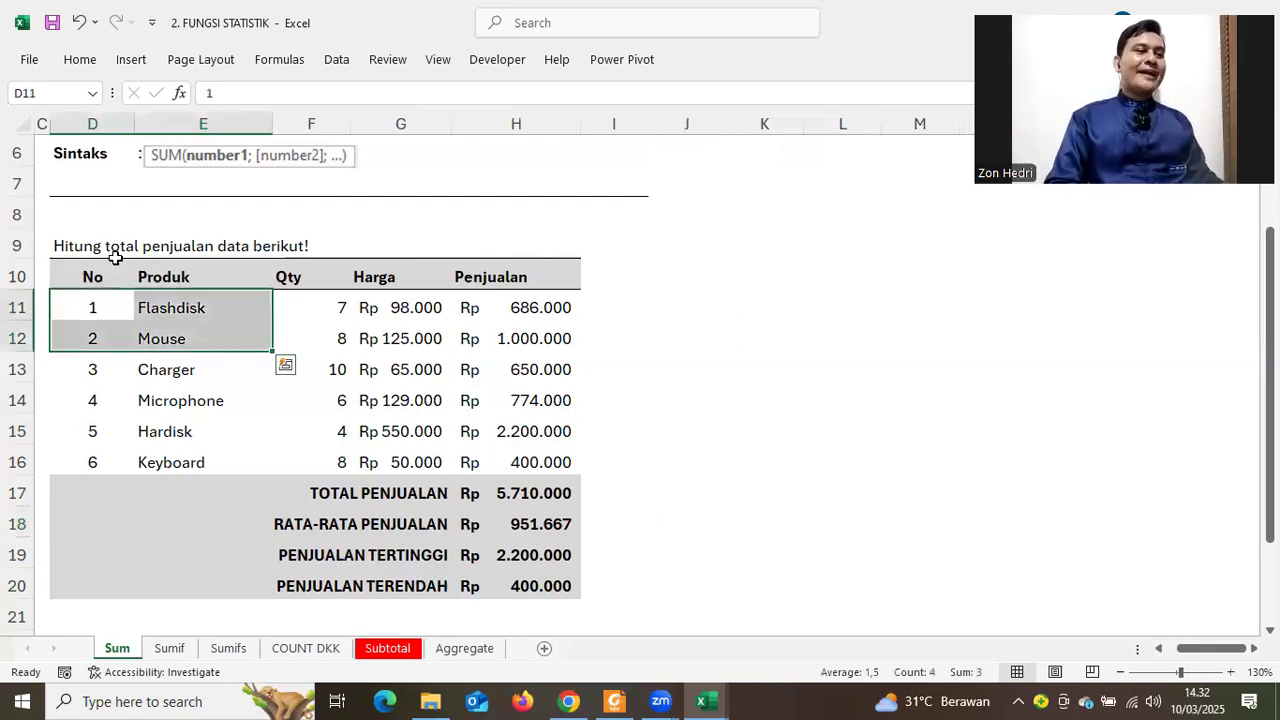
left_click_drag(100, 275, 516, 462)
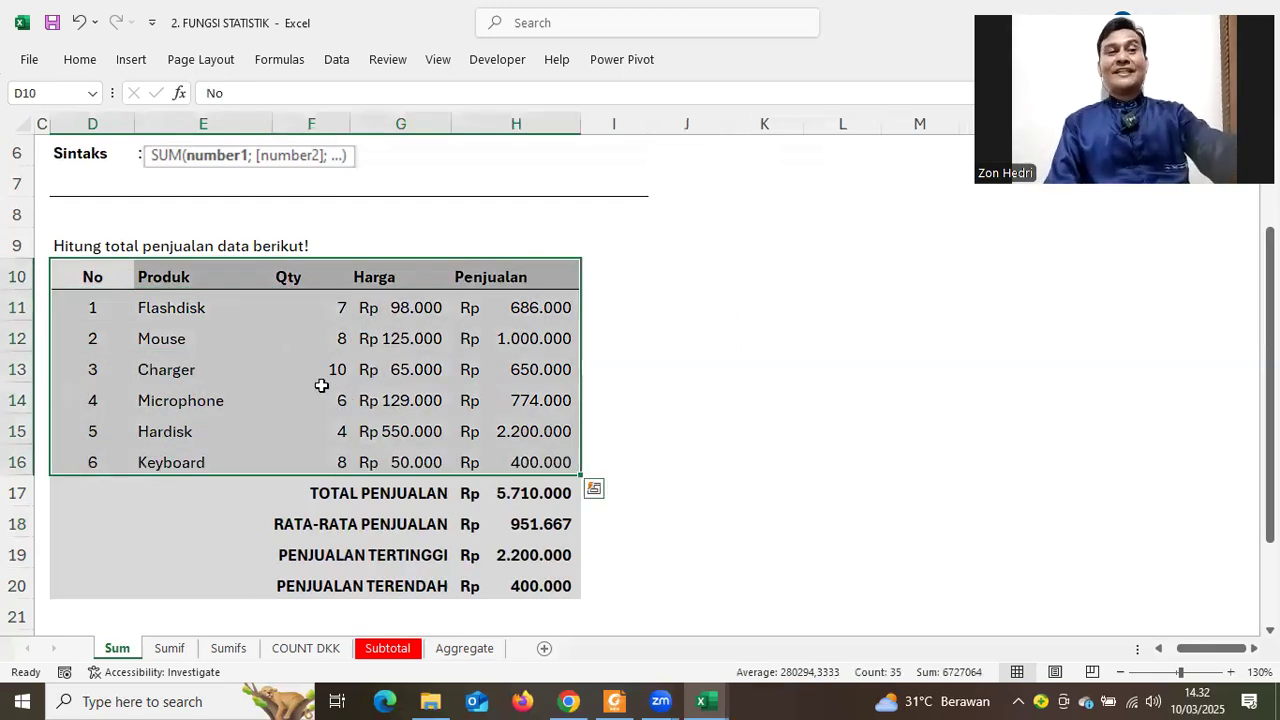
left_click(310, 367)
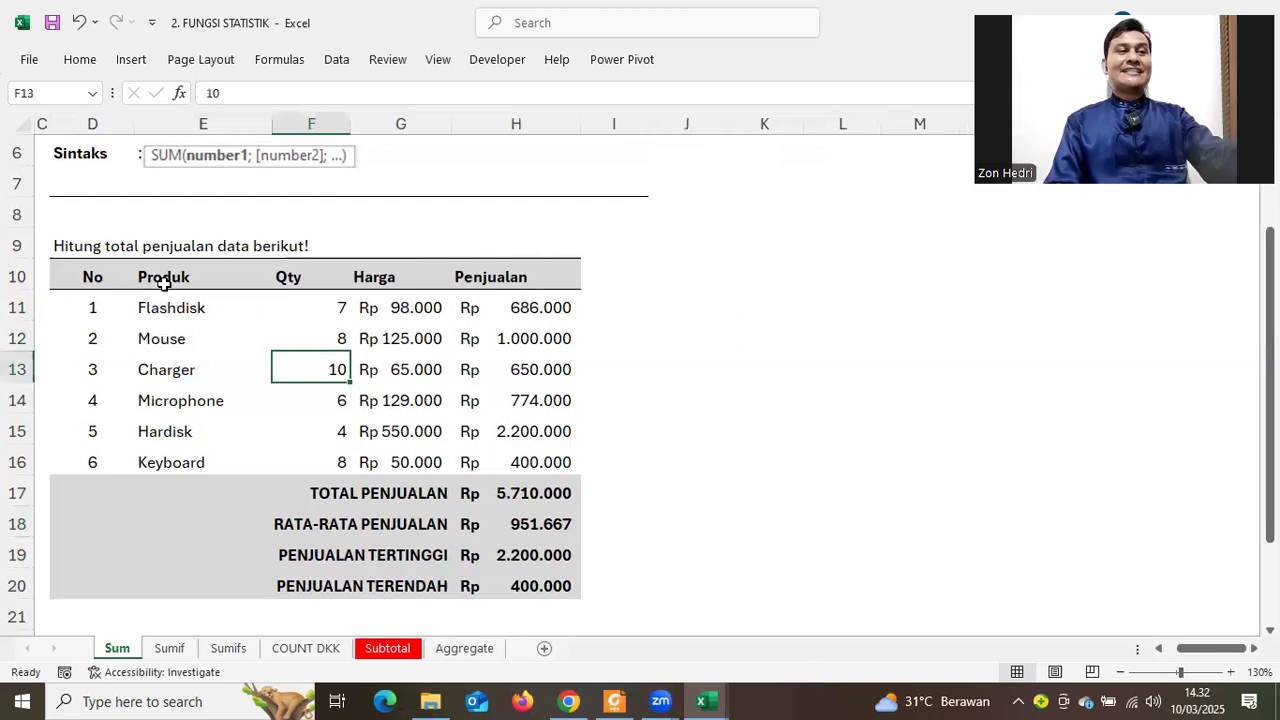
left_click(440, 388)
left_click_drag(95, 278, 572, 455)
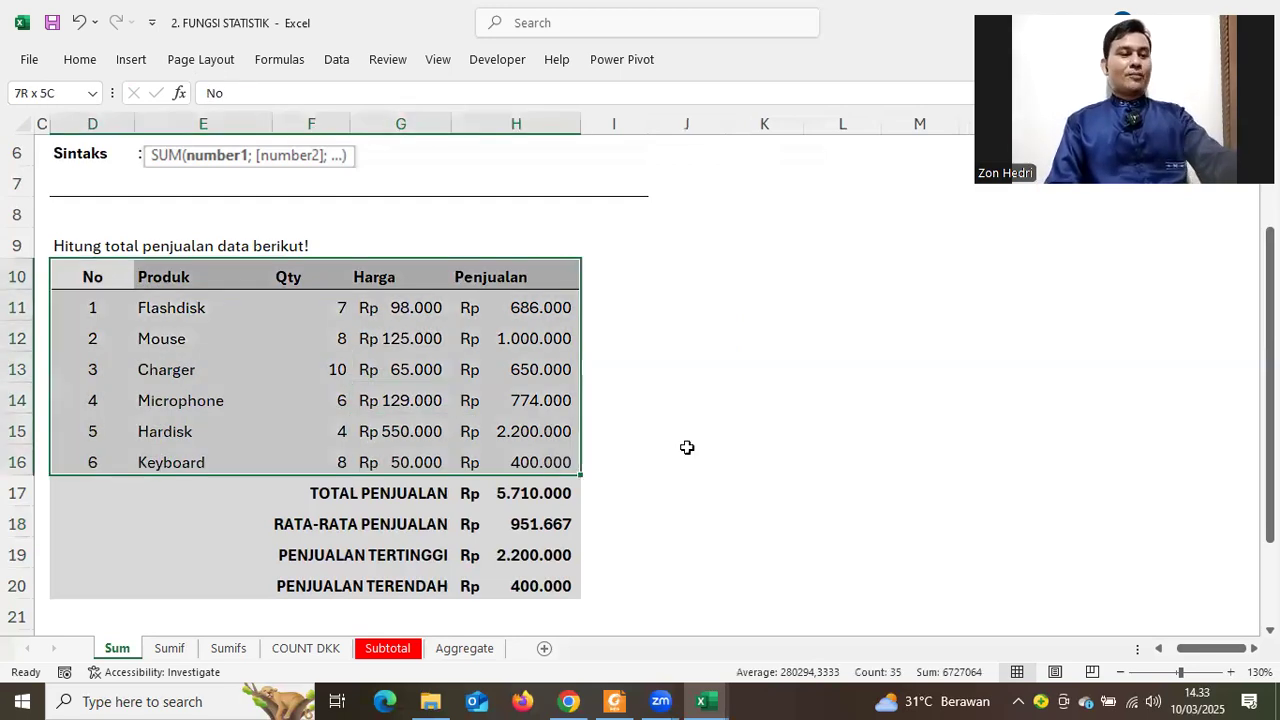
key("ctrl+c")
key("ctrl+q")
Paste the table at J10 with matching column widths from Paste Special
left_click(737, 273)
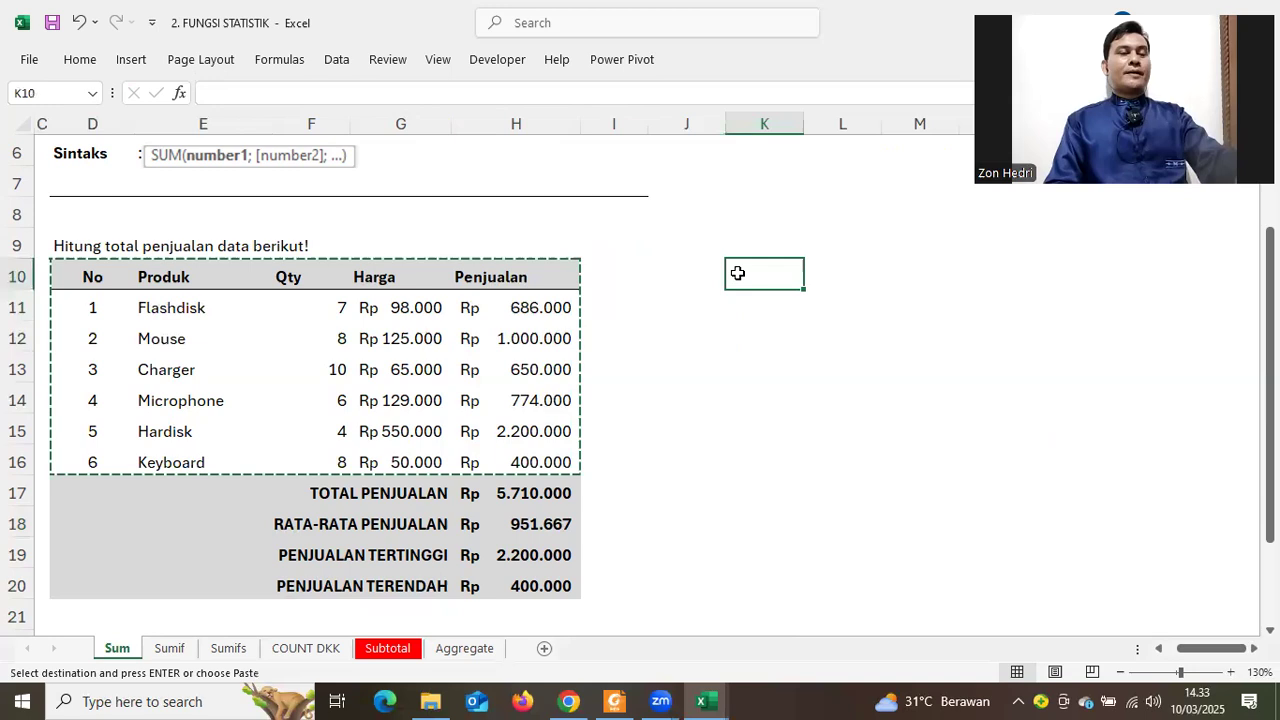
left_click(689, 270)
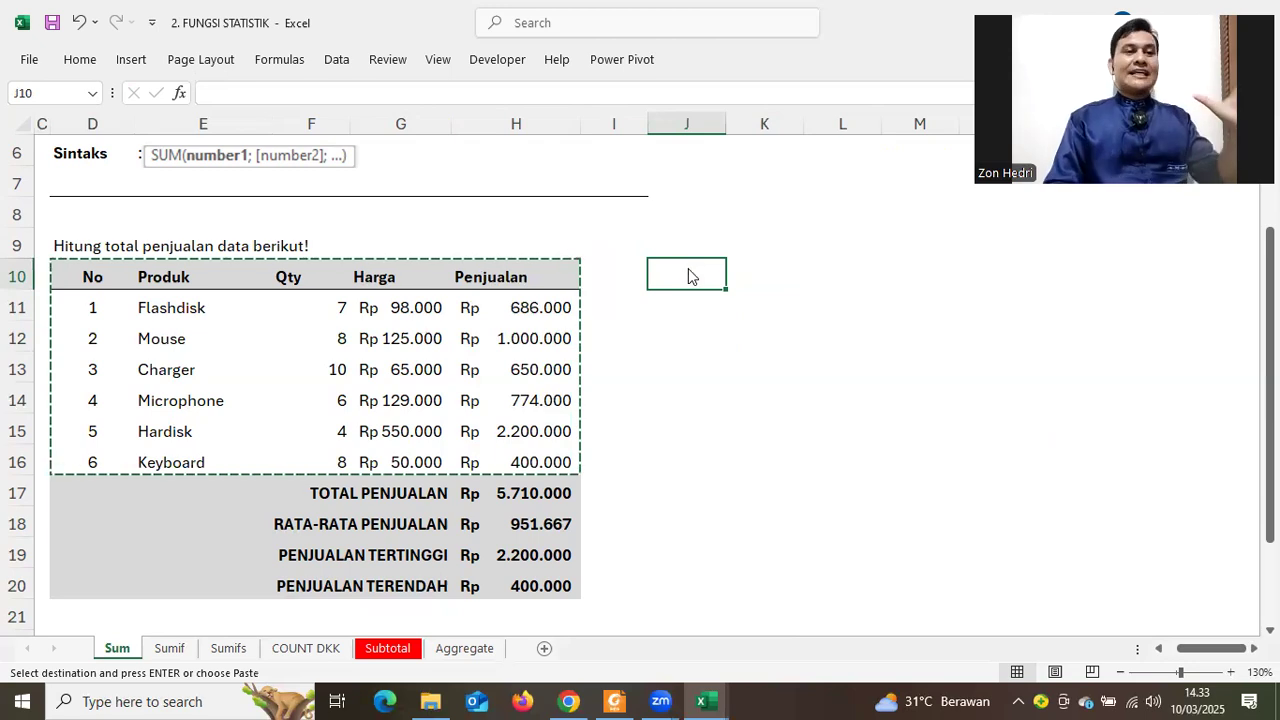
right_click(689, 272)
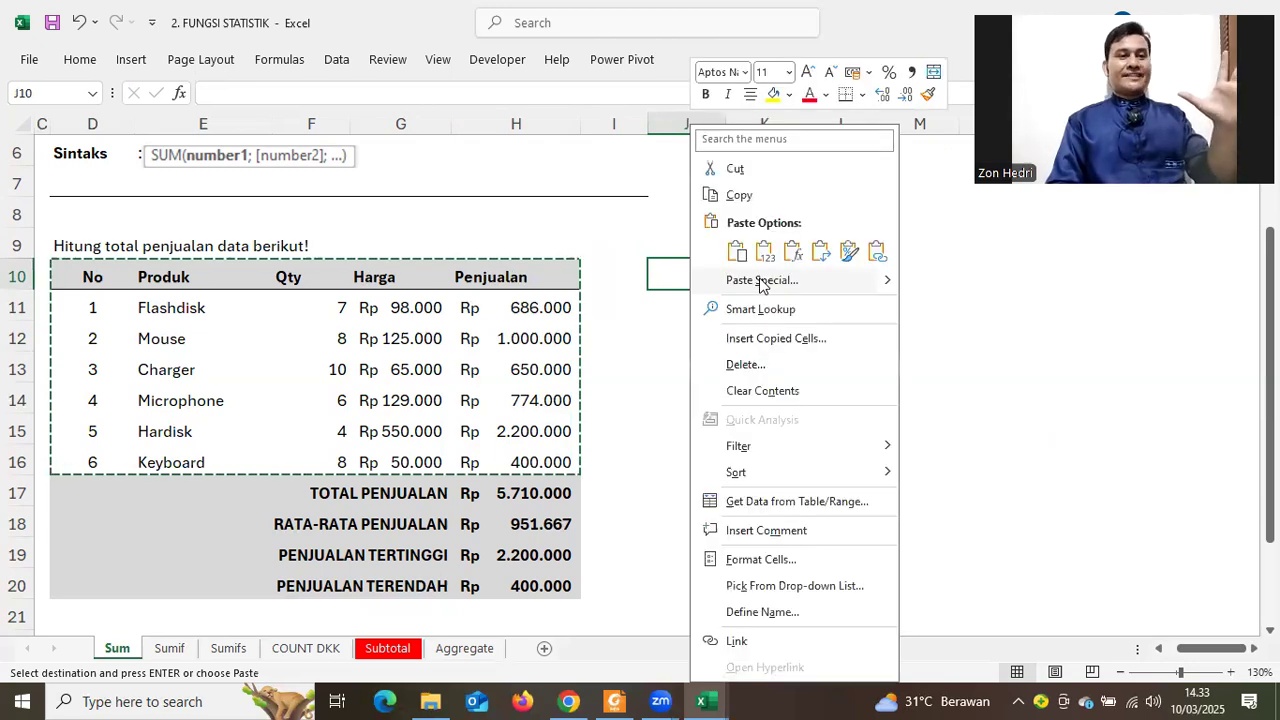
left_click(762, 281)
left_click(796, 247)
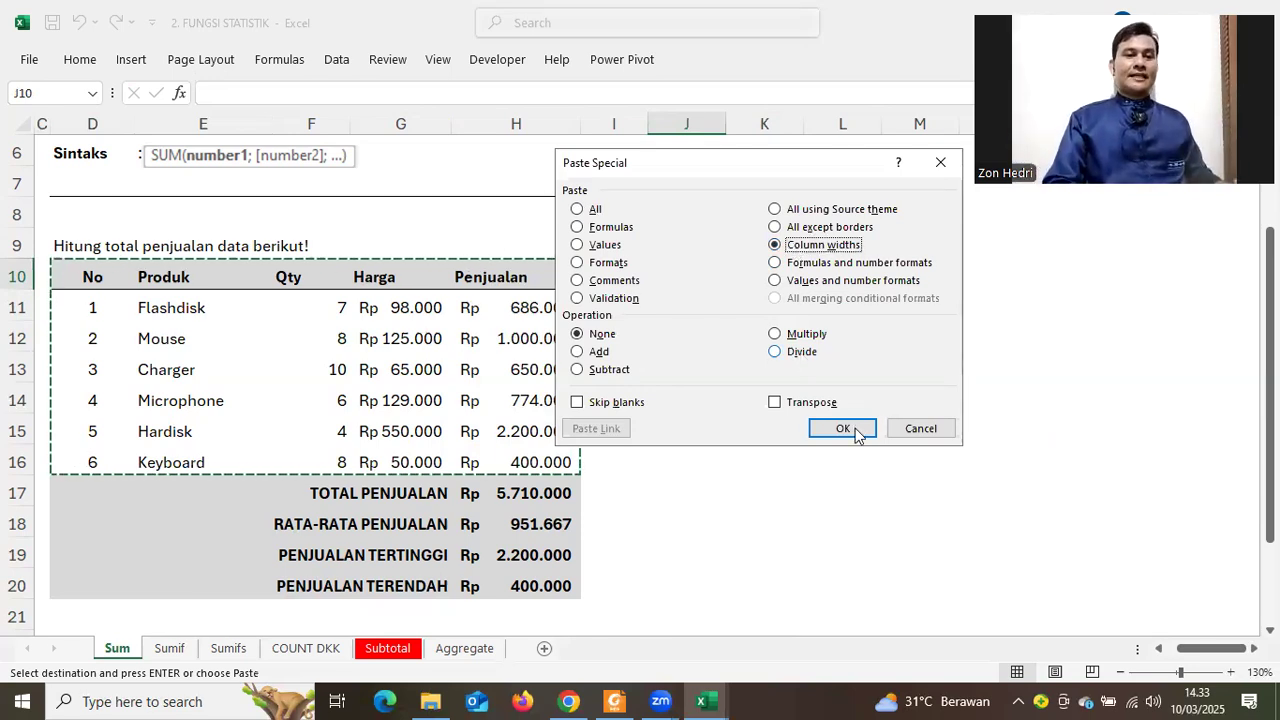
key("Return")
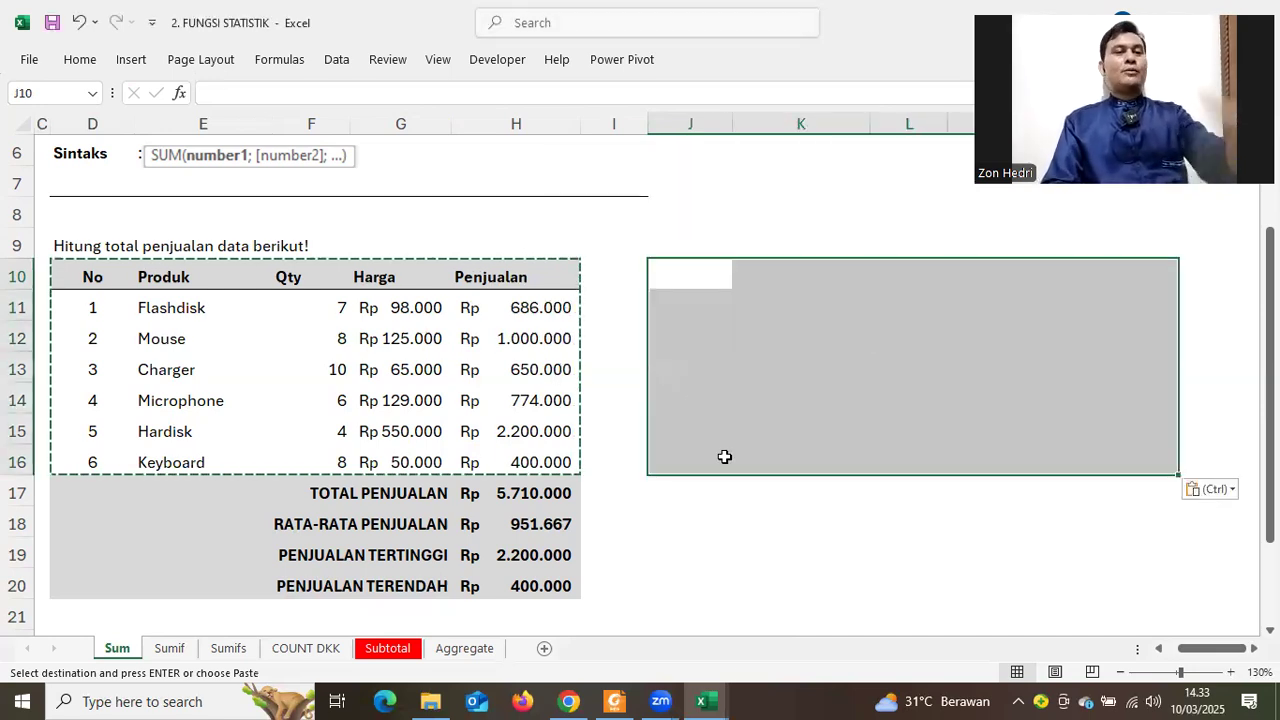
key("ctrl+v")
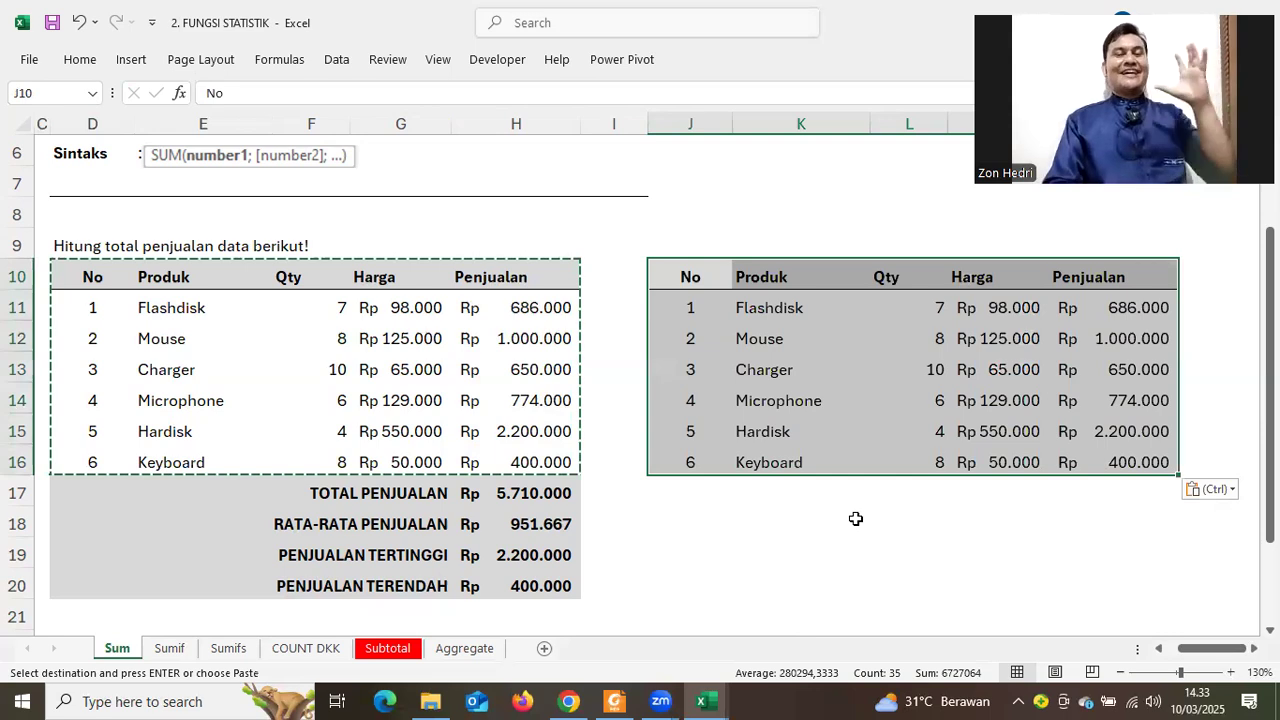
left_click(856, 518)
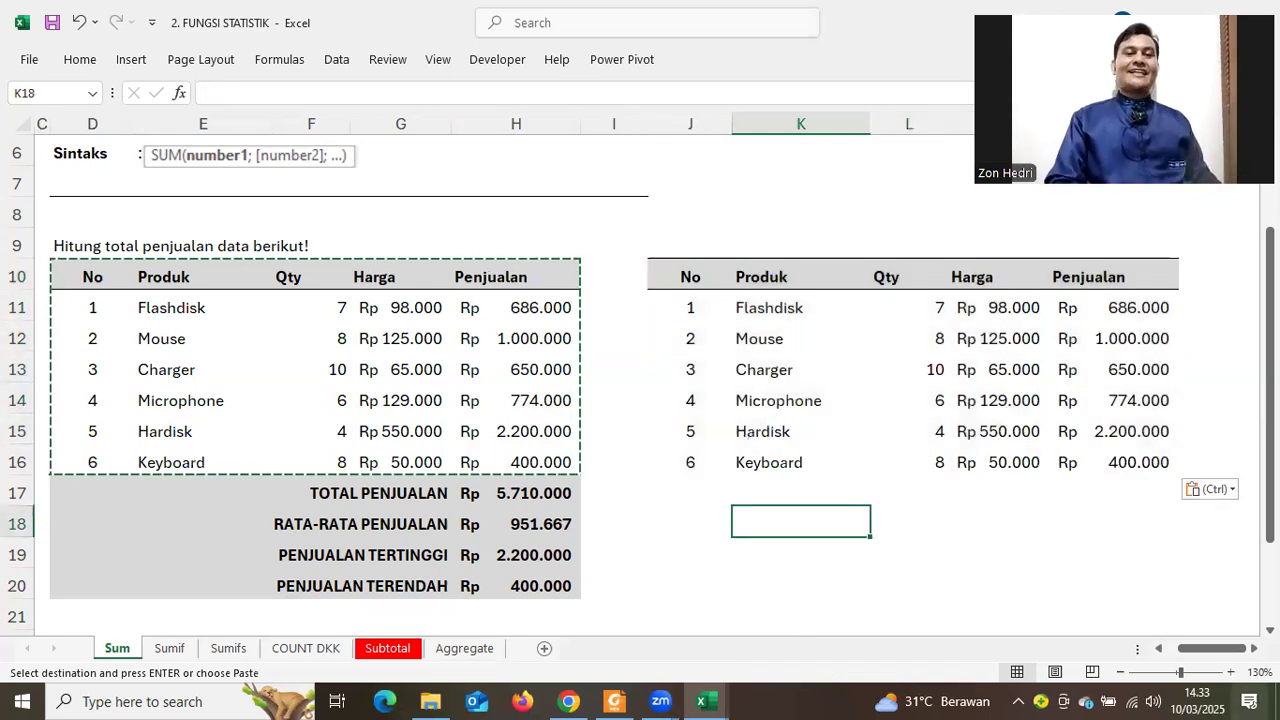
scroll(708, 368, "right", 2)
left_click_drag(423, 277, 875, 481)
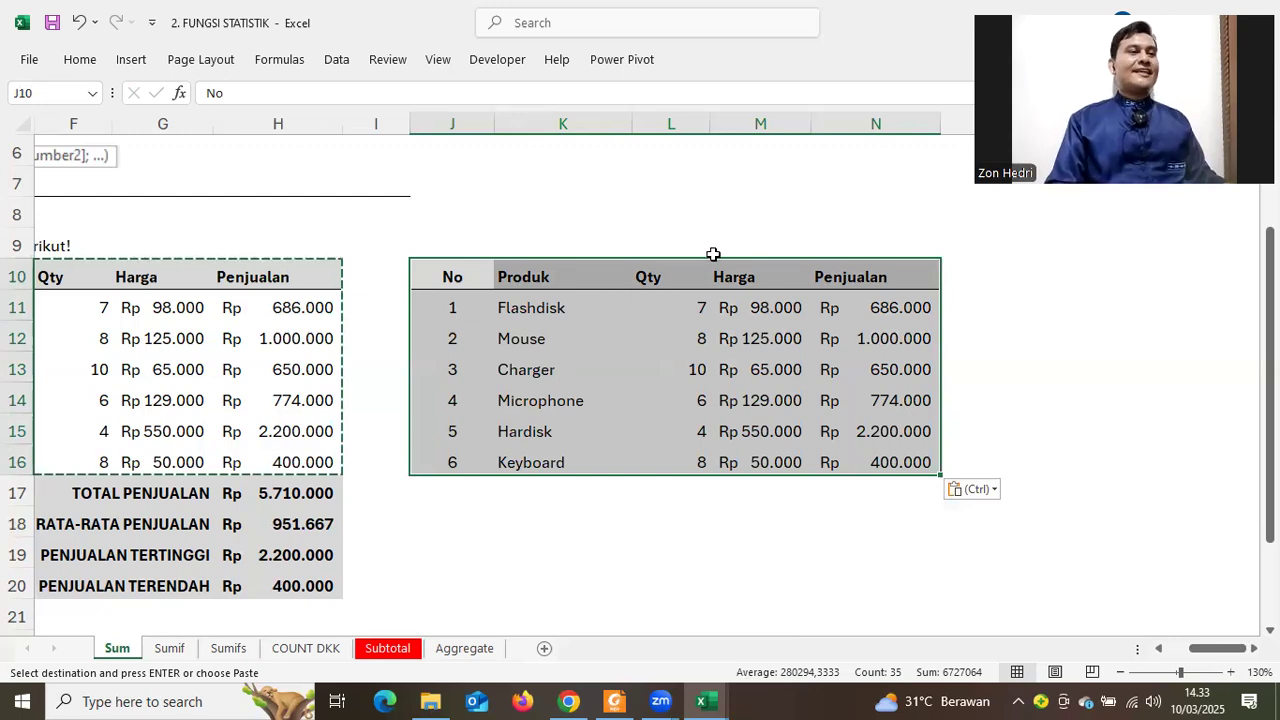
left_click(131, 61)
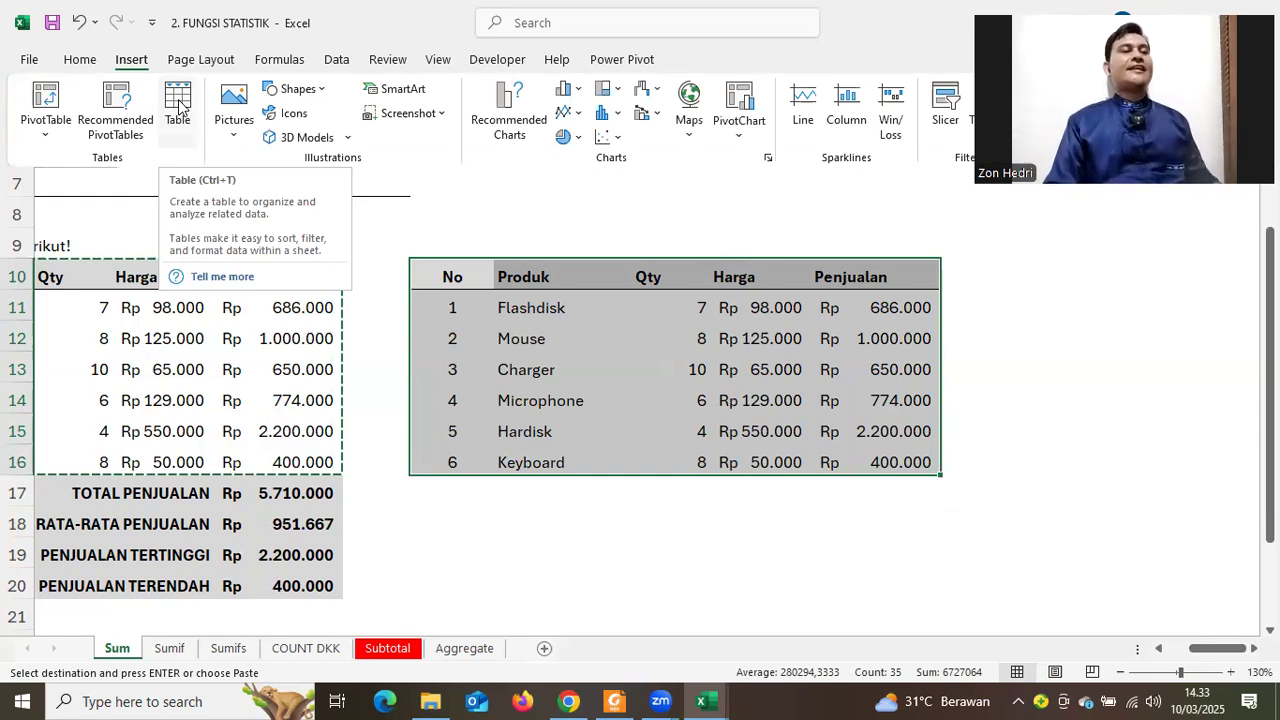
left_click(178, 100)
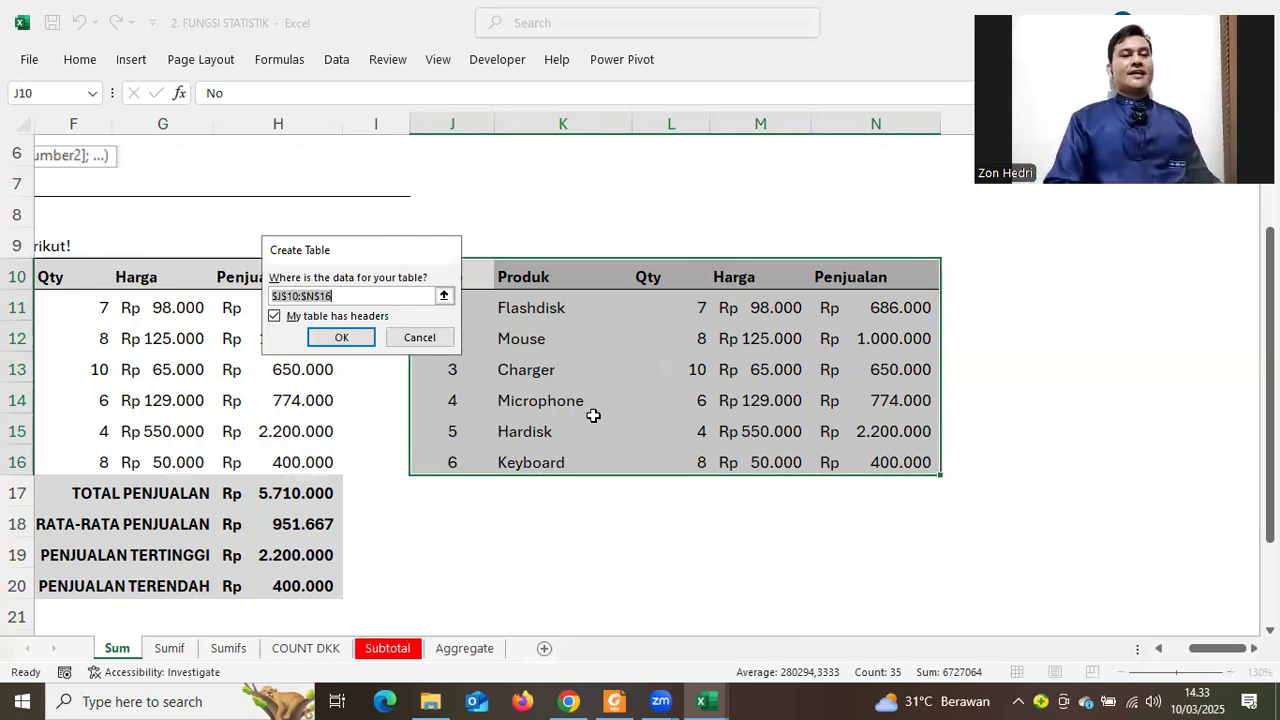
key("Return")
left_click(839, 518)
left_click(592, 472)
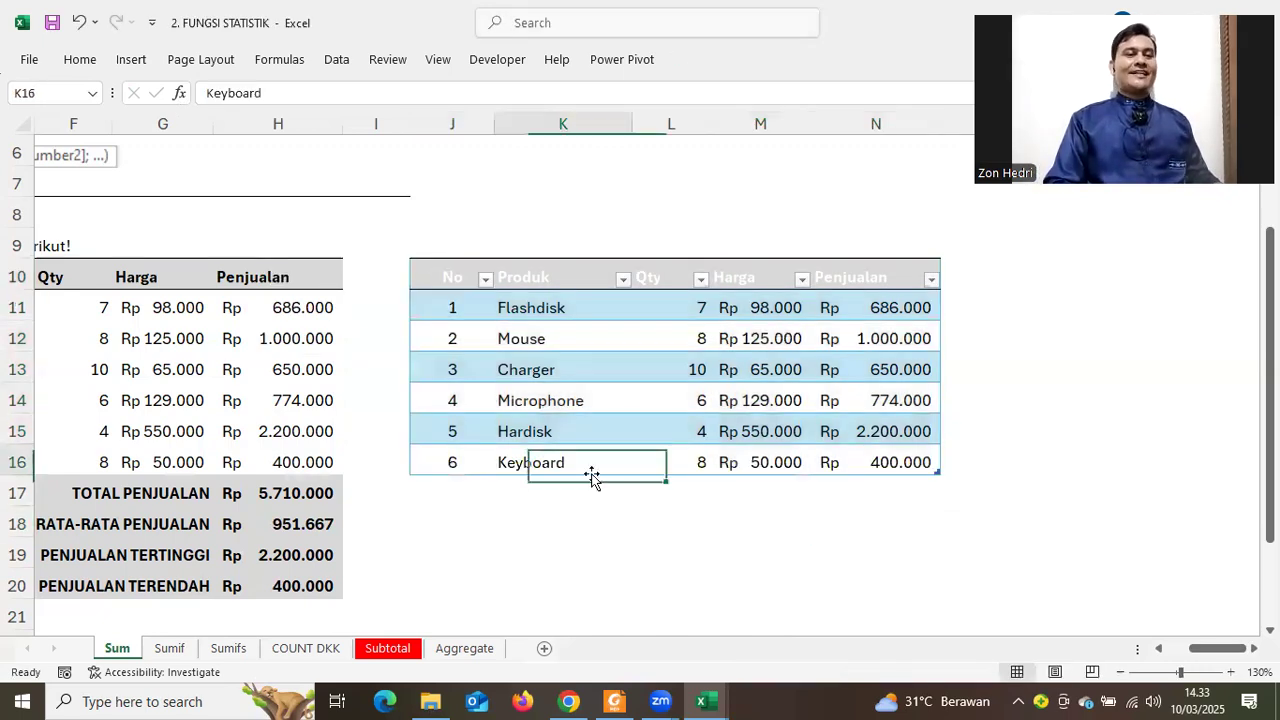
left_click_drag(462, 485, 842, 510)
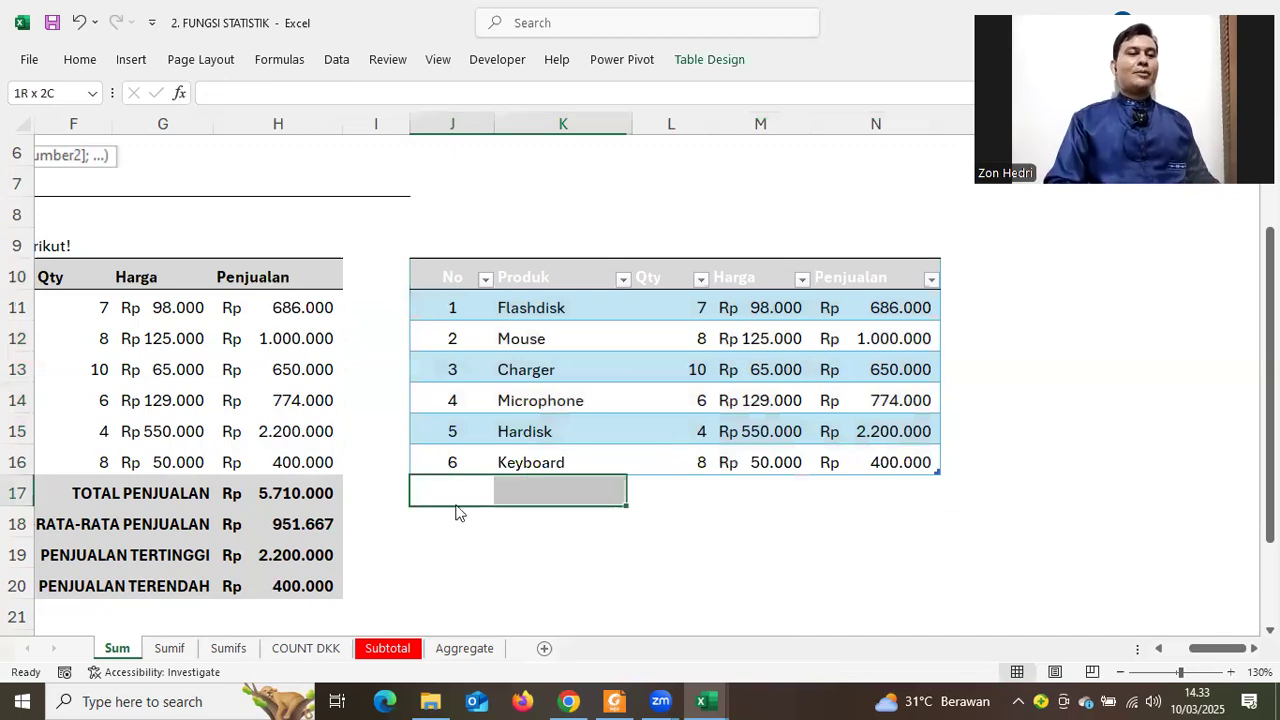
left_click_drag(452, 507, 452, 533)
left_click(1158, 500)
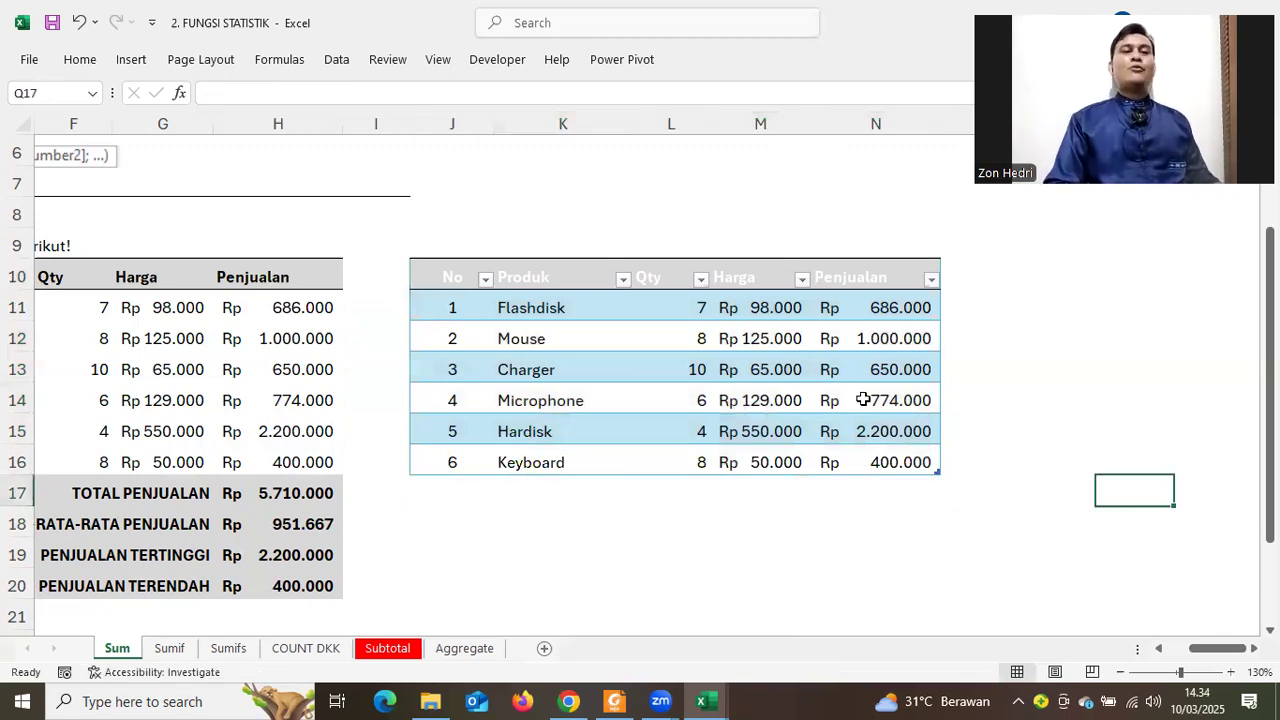
left_click(843, 290)
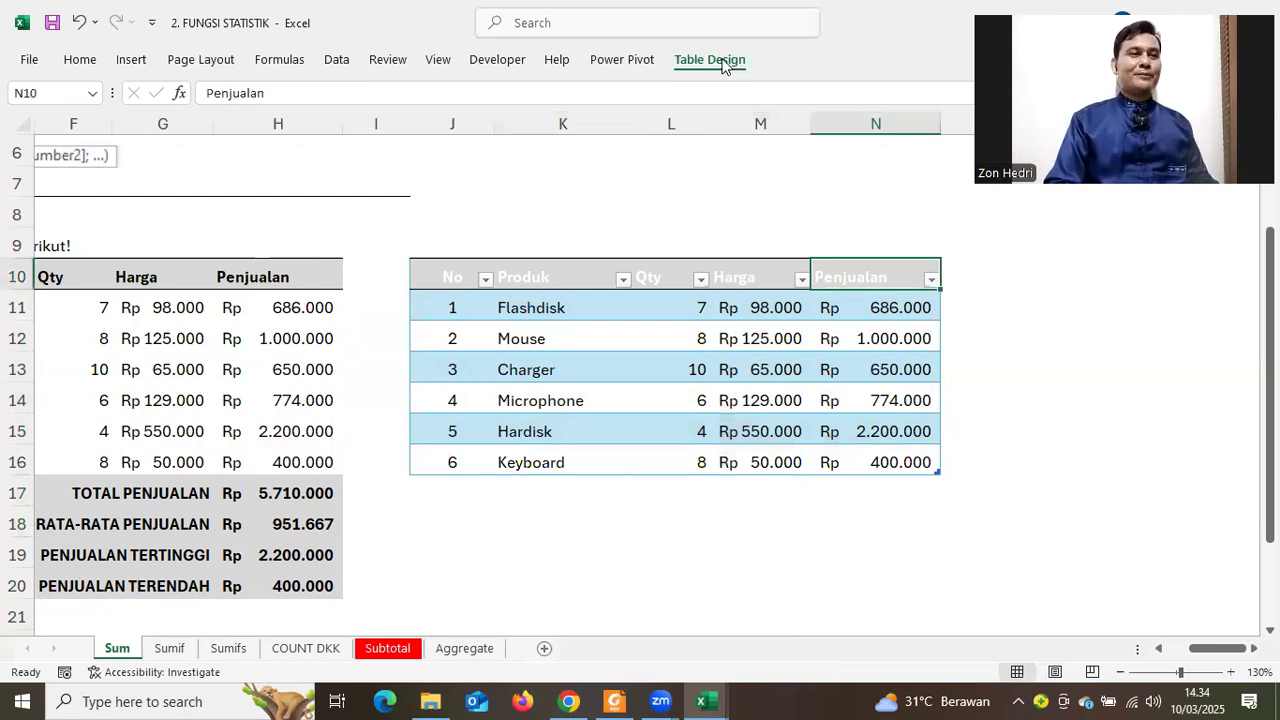
Turn on the table's Total Row in Table Design
left_click(710, 60)
left_click(564, 113)
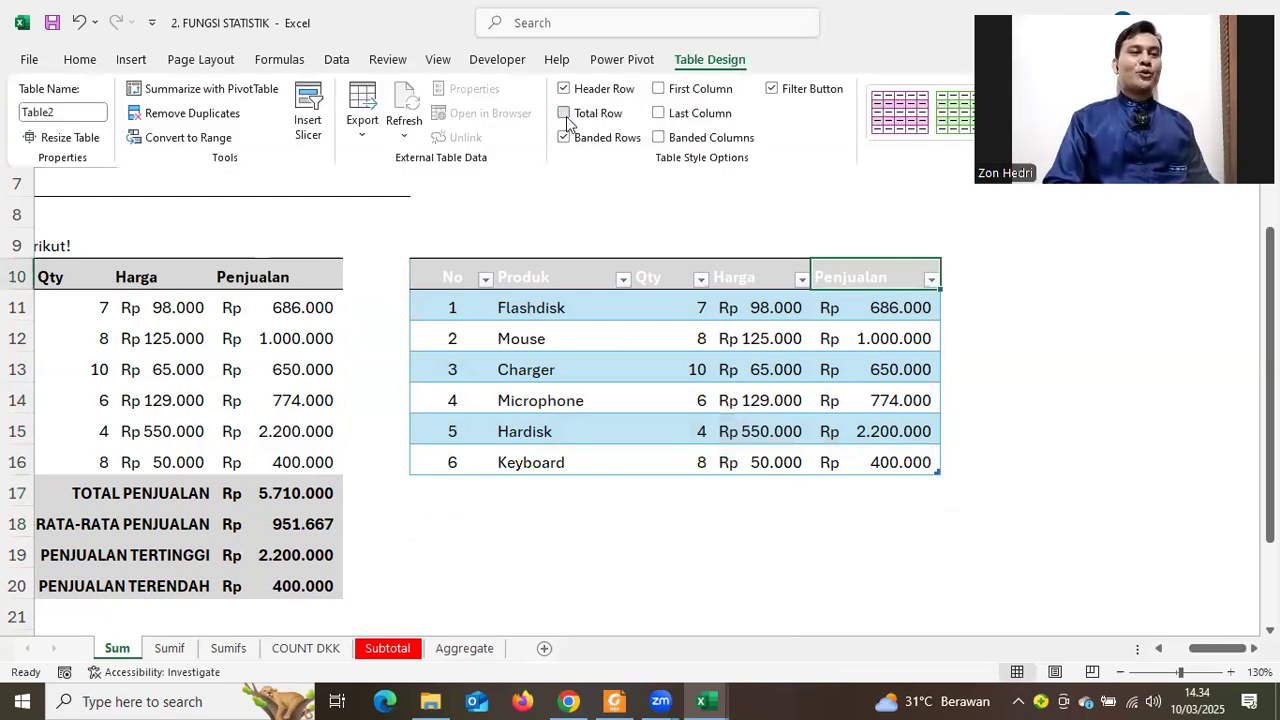
left_click(1044, 563)
left_click(928, 500)
Try Average, Count, Count Numbers and Max as the Penjualan total function
left_click(948, 496)
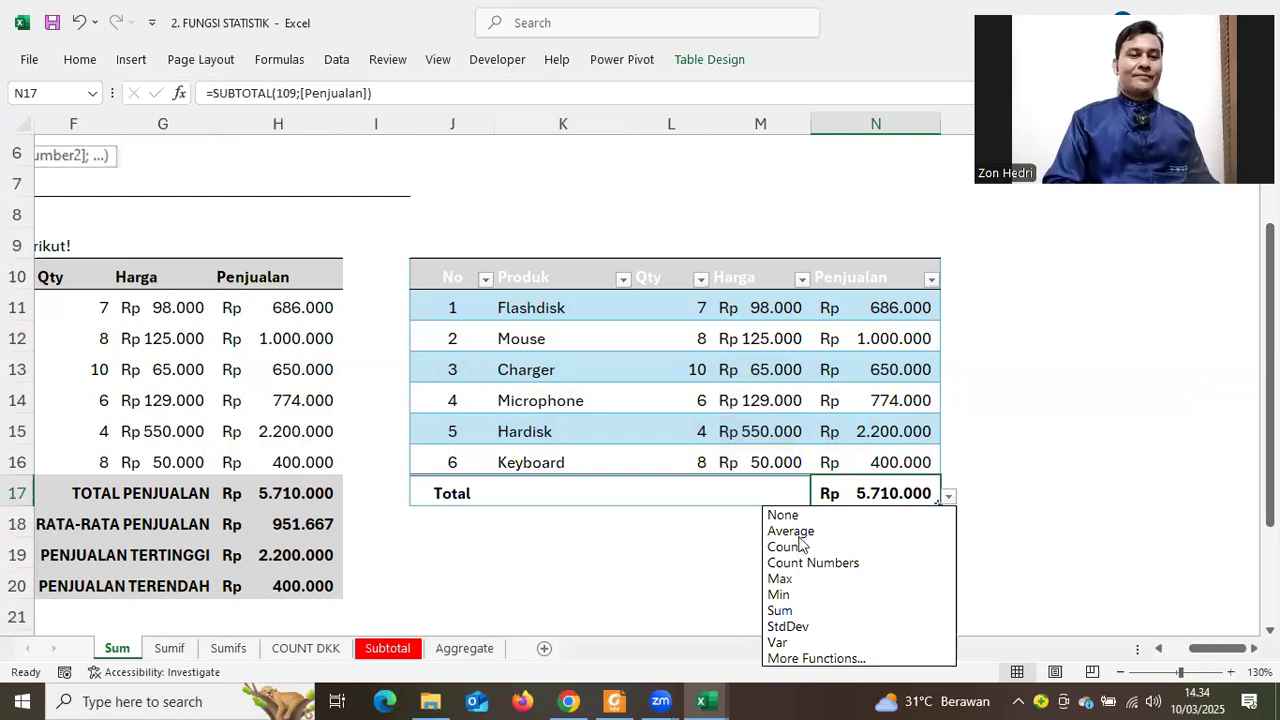
left_click(880, 529)
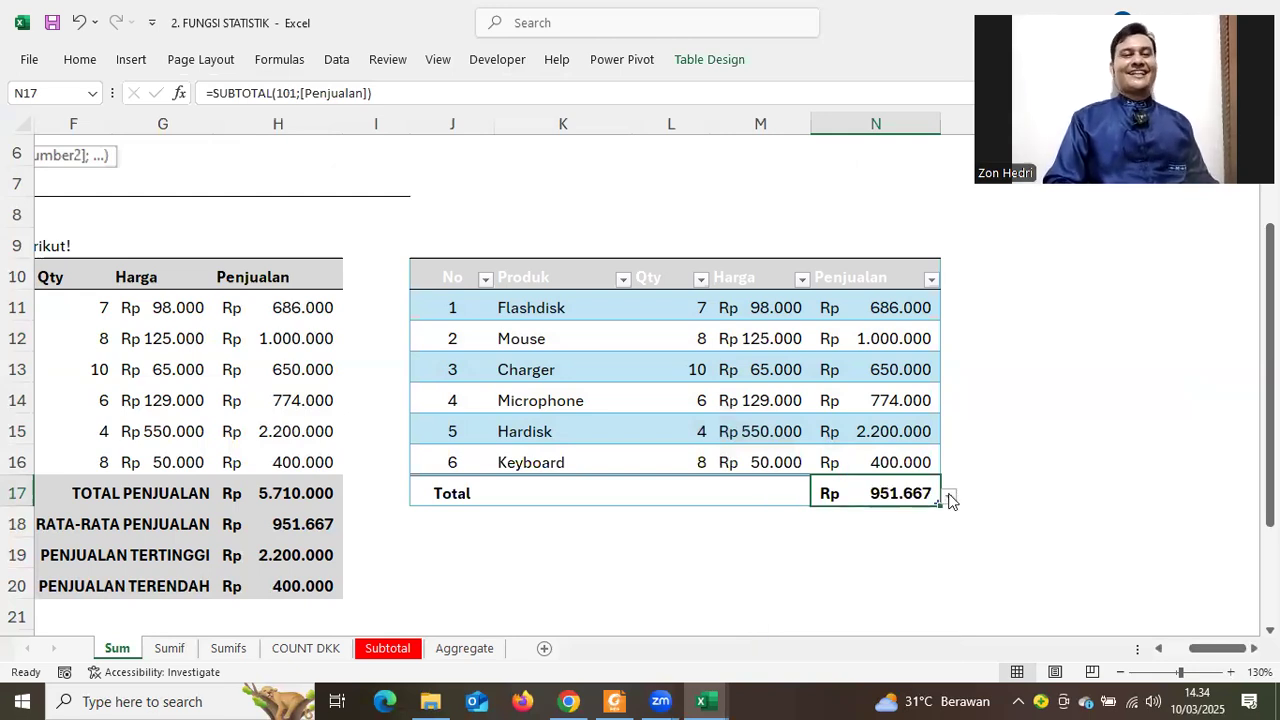
left_click(948, 496)
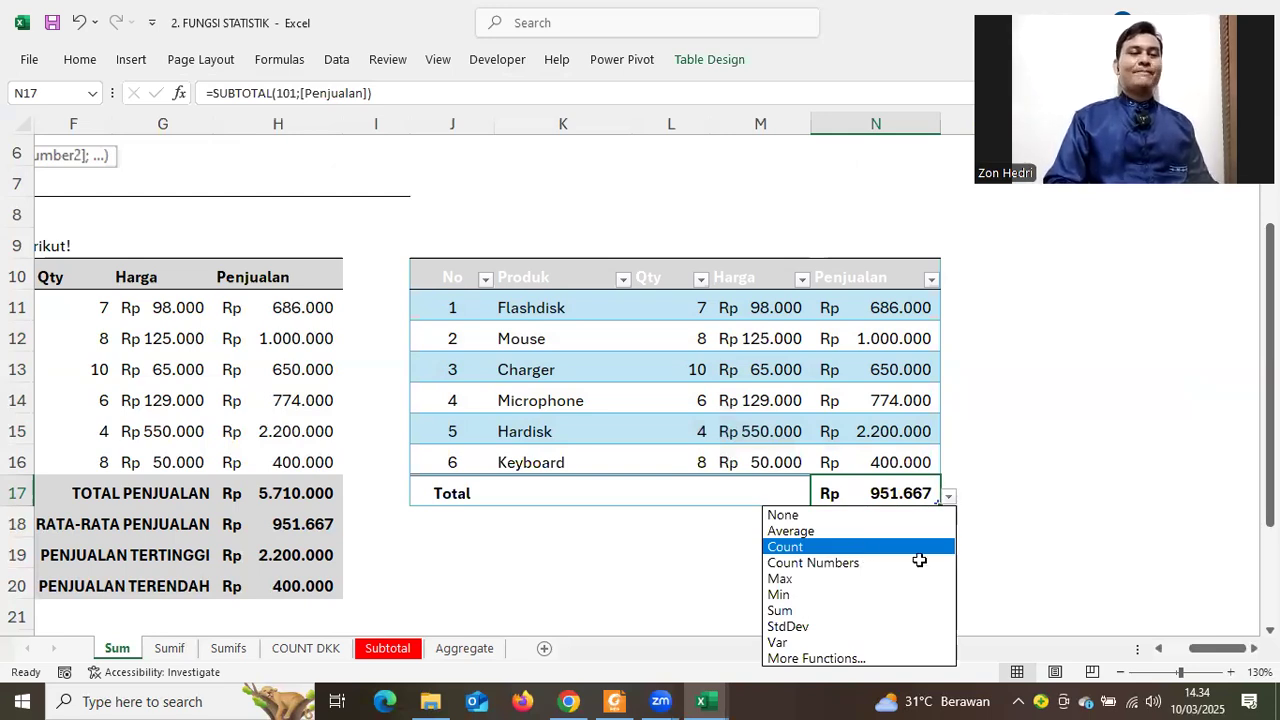
key("Return")
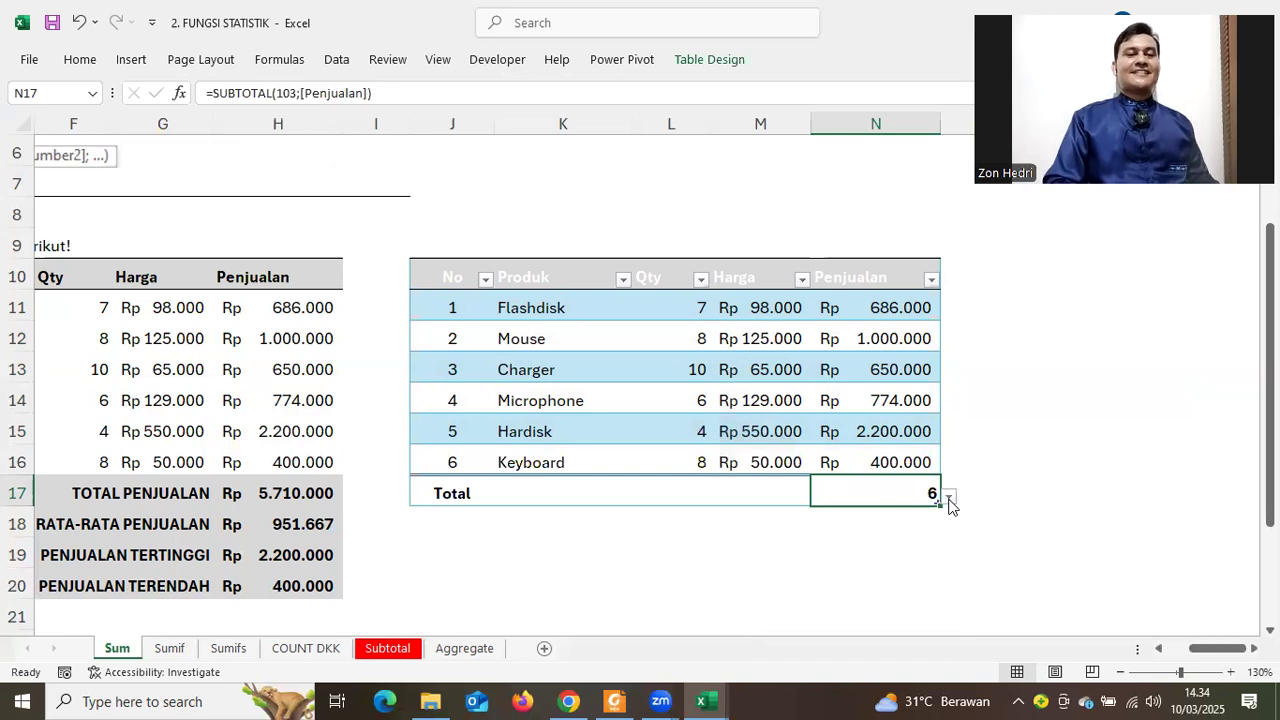
left_click(950, 505)
left_click(876, 562)
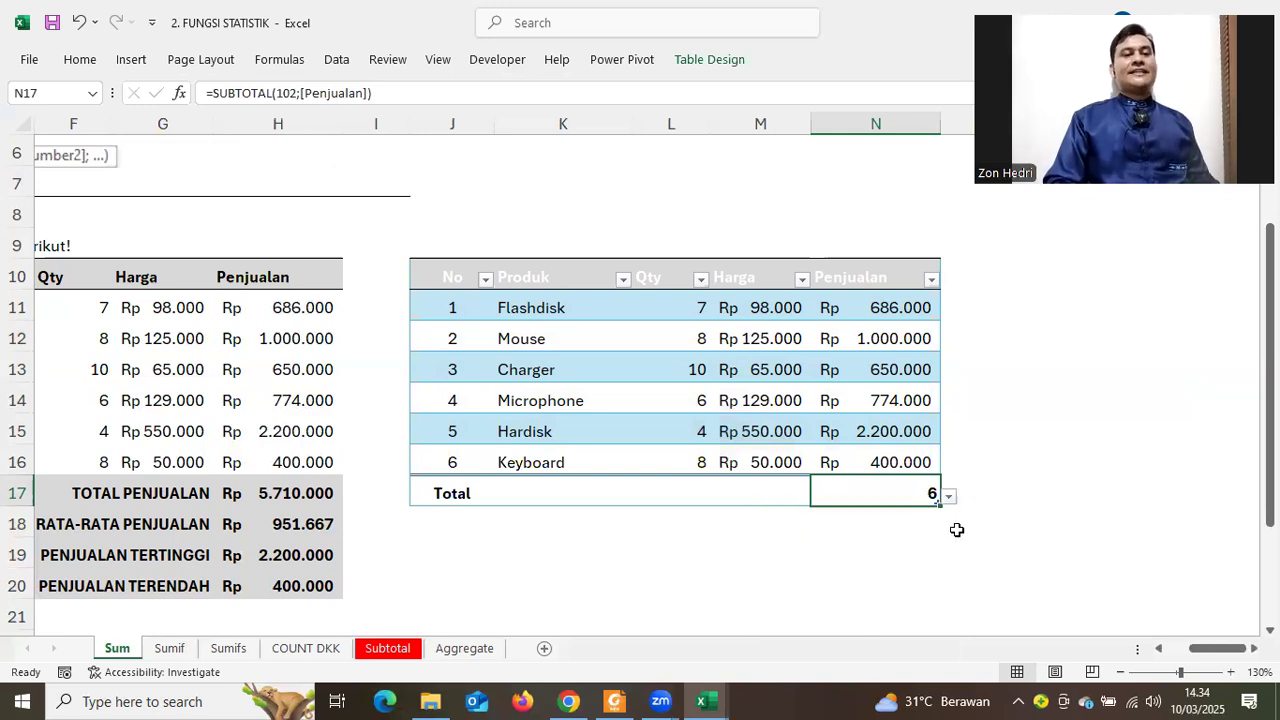
left_click(950, 500)
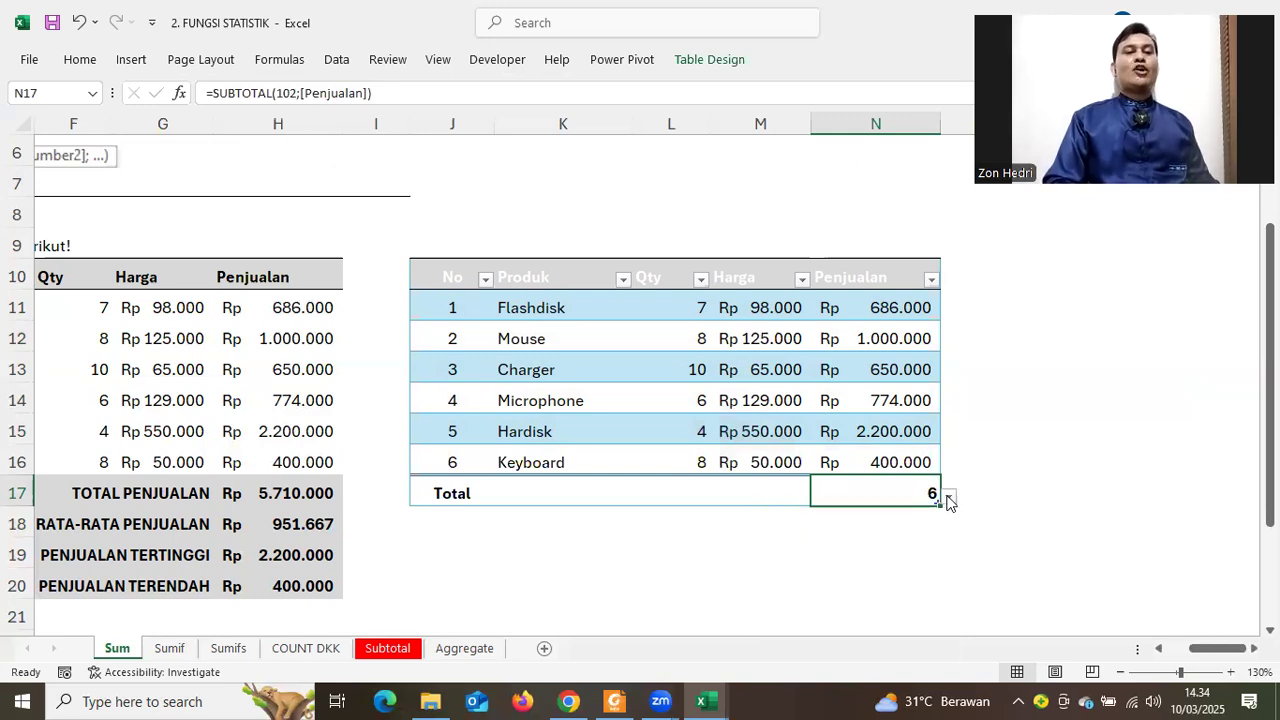
left_click(834, 579)
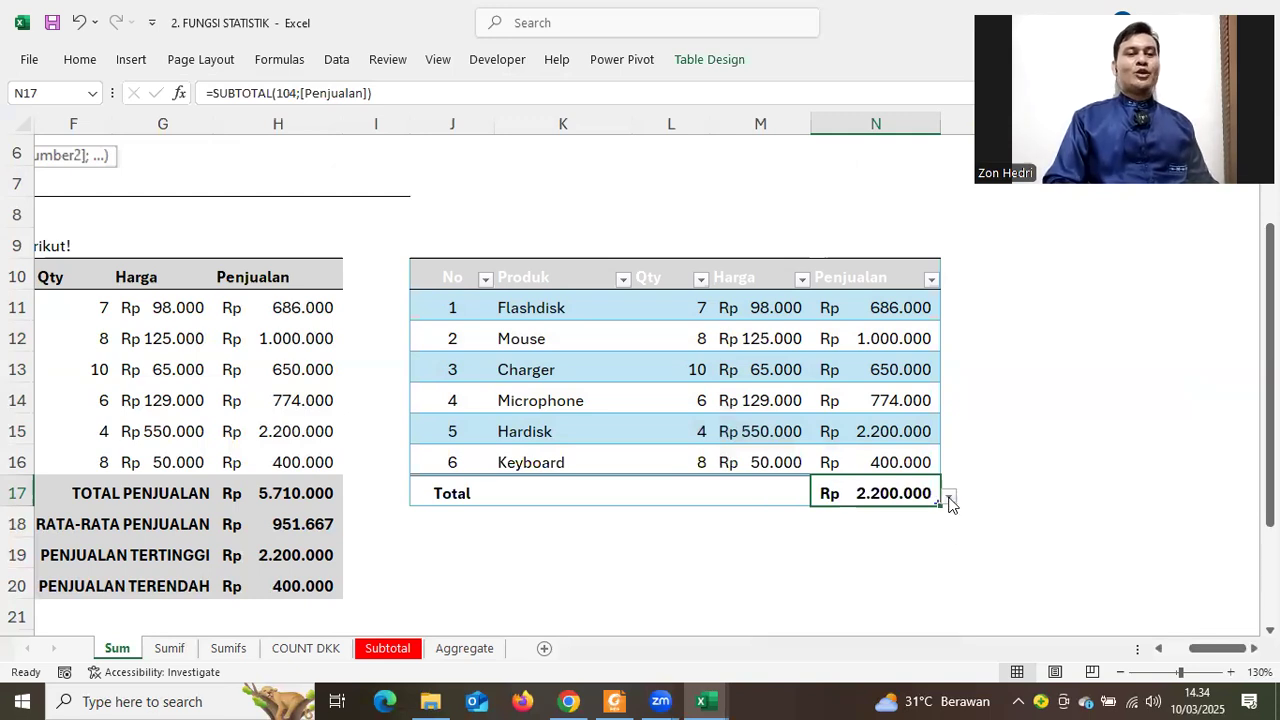
left_click(949, 497)
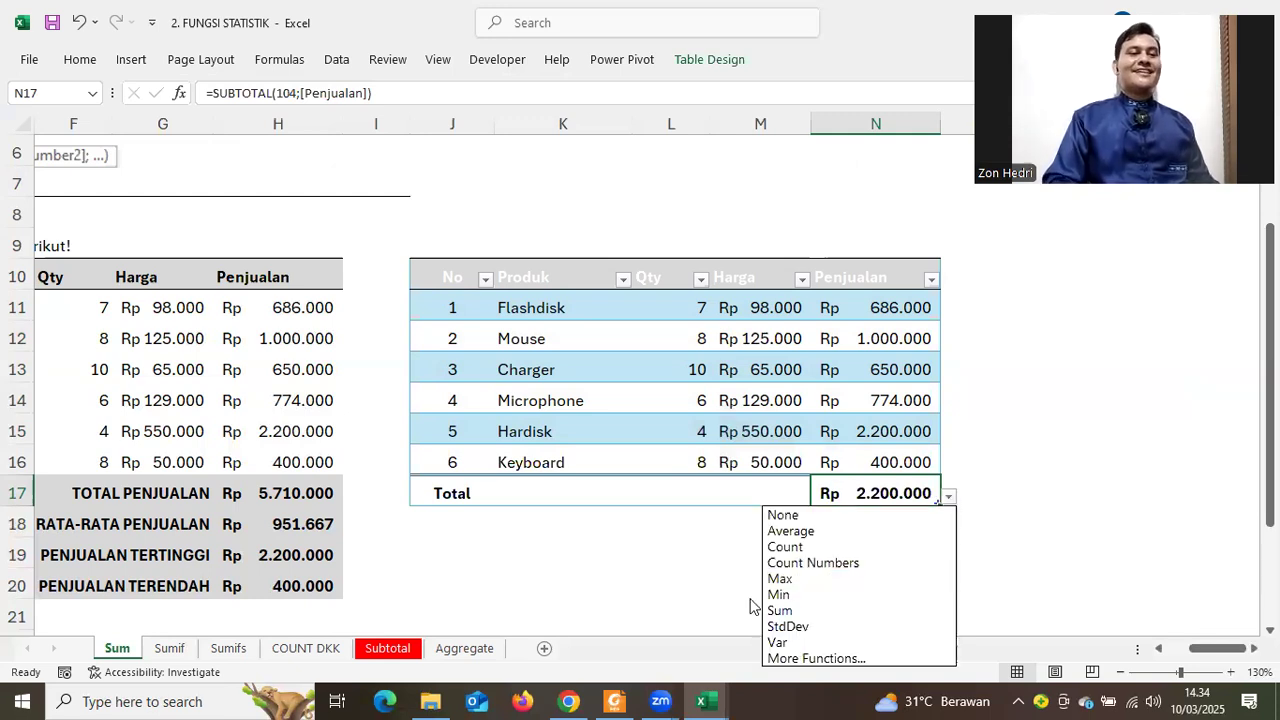
left_click(771, 494)
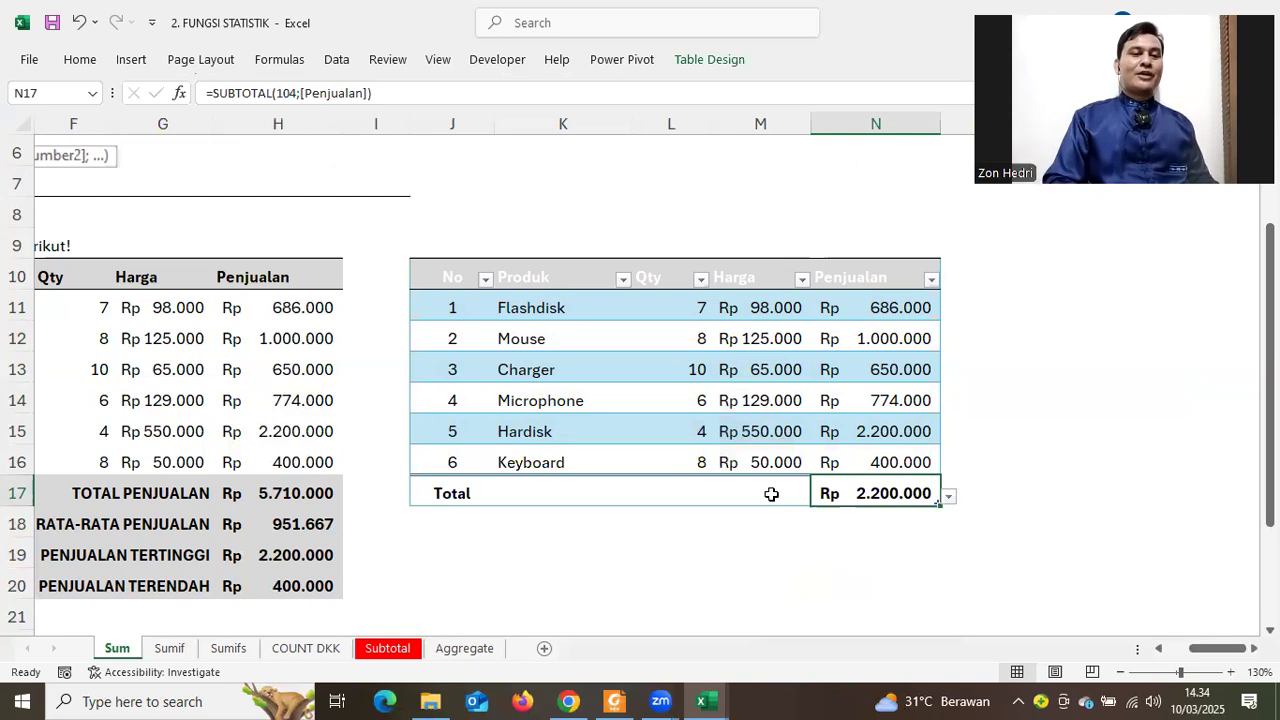
Leave the Harga total unchanged and set the Penjualan total back to Sum
left_click(771, 494)
left_click(820, 497)
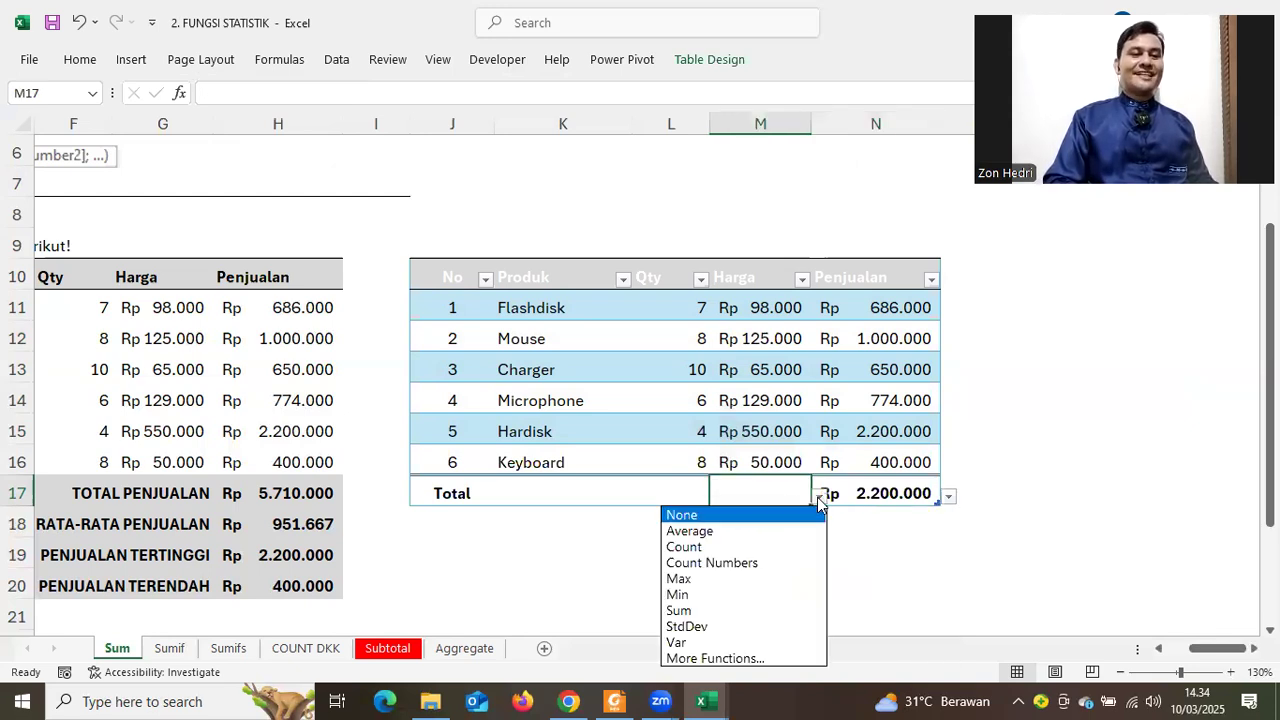
key("Escape")
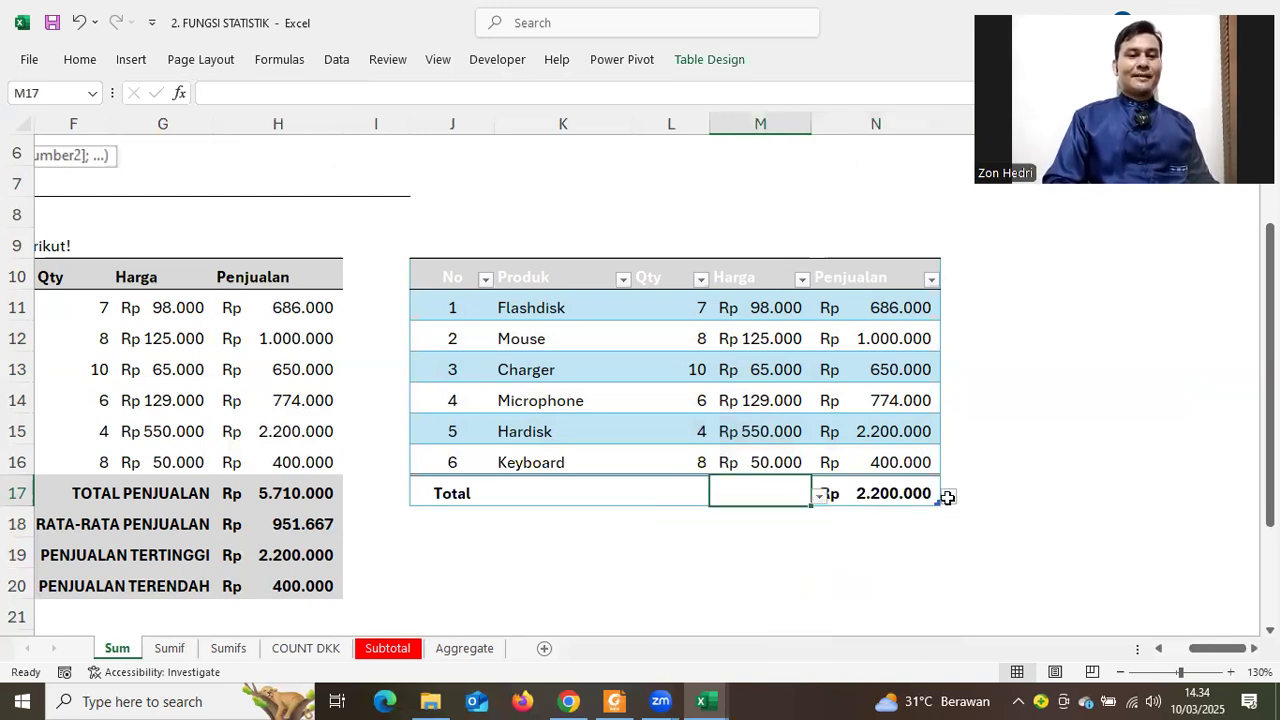
left_click(947, 497)
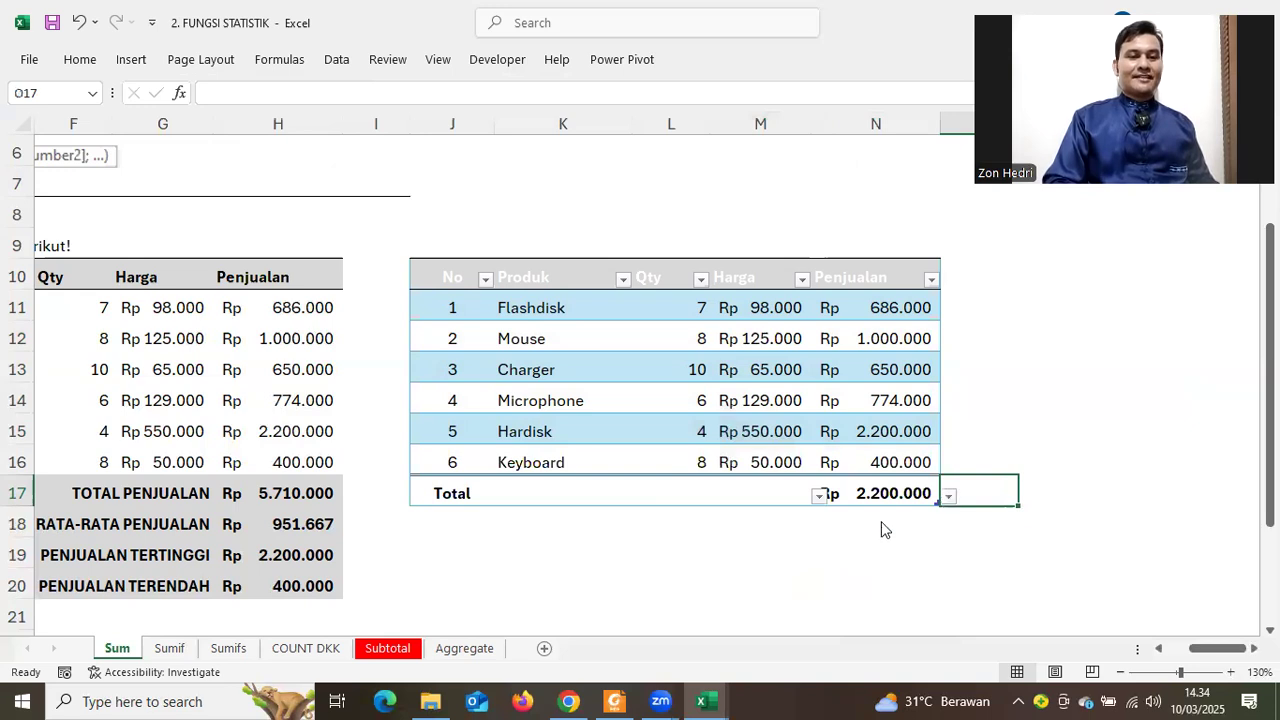
key("Left")
key("alt+Down")
key("Return")
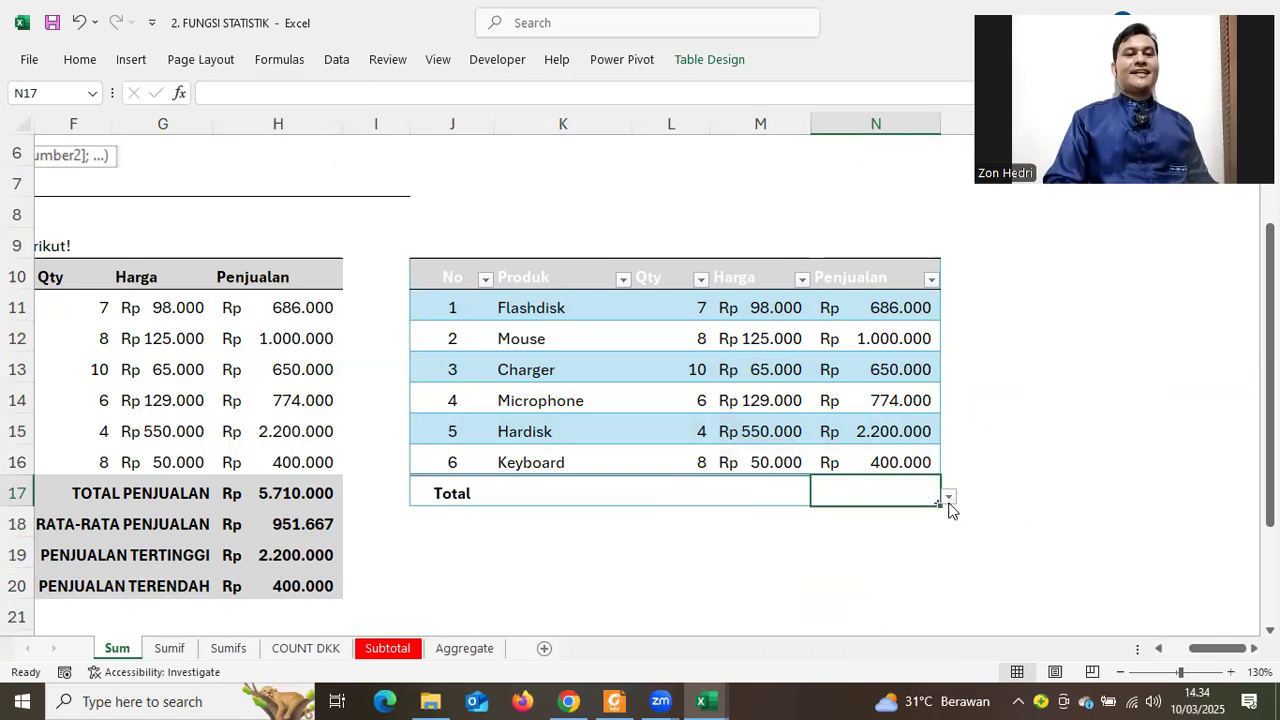
left_click(948, 497)
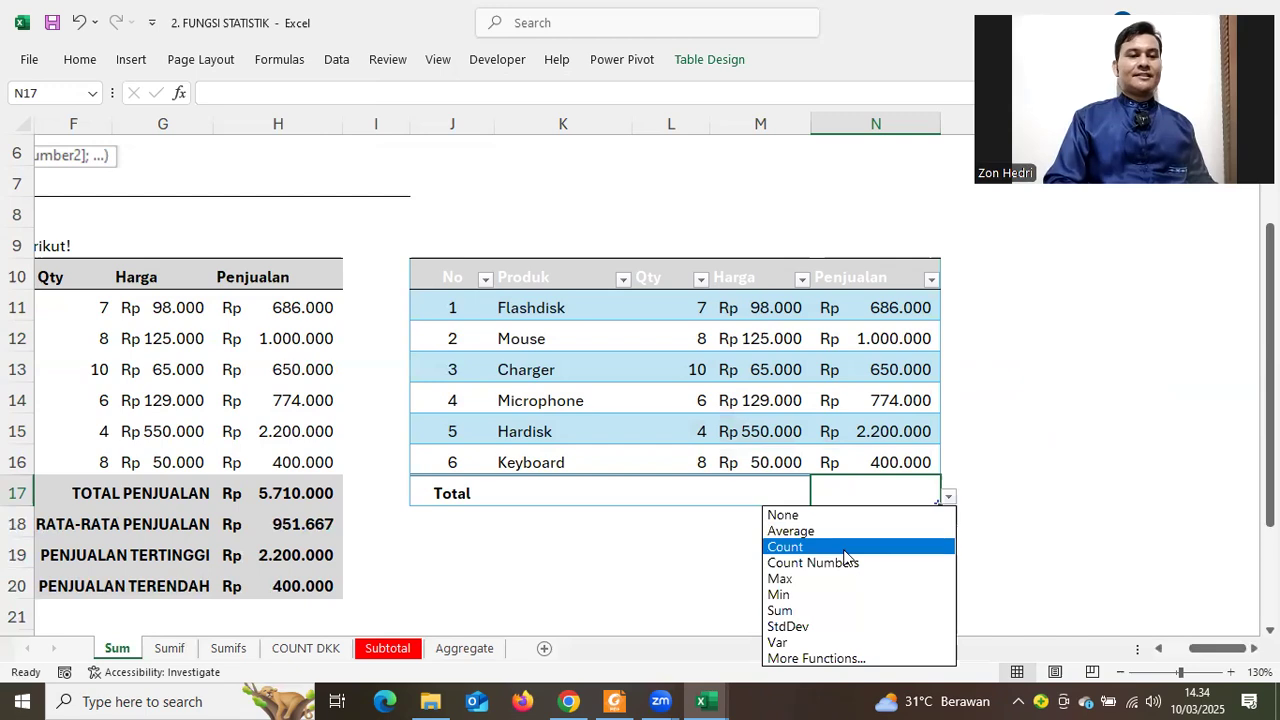
left_click(797, 611)
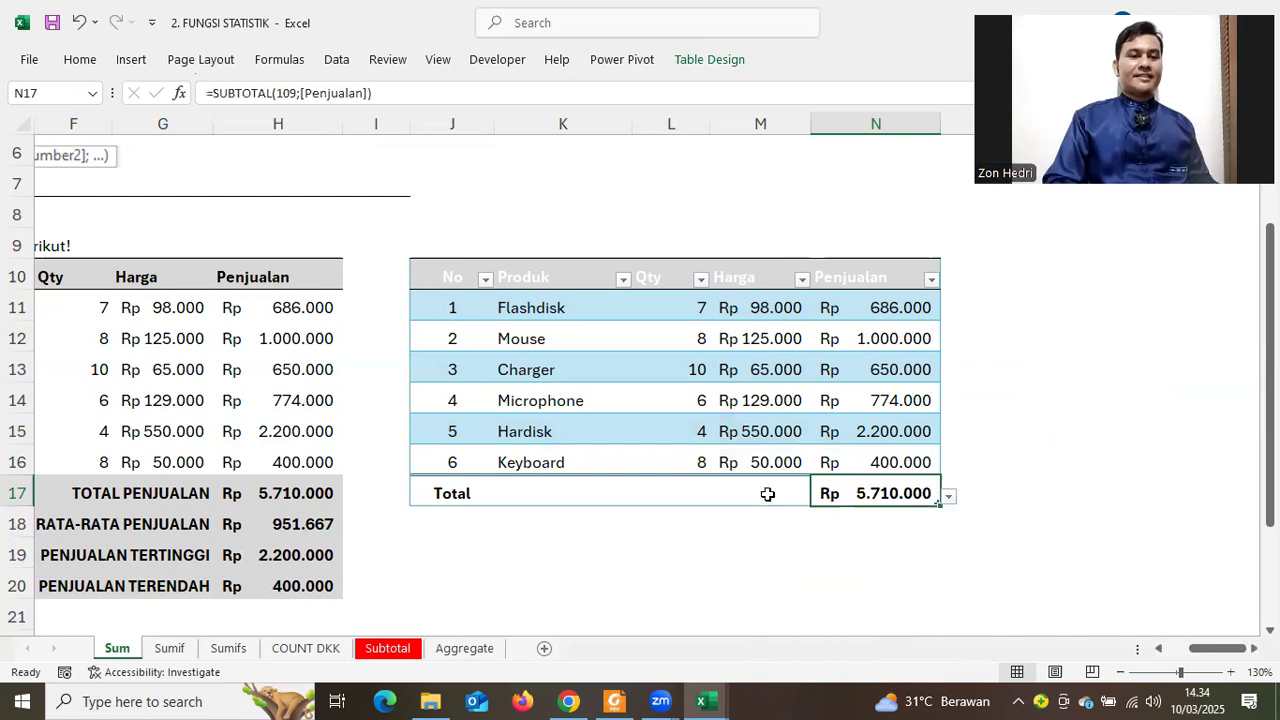
Leave Harga's total empty and set the No column total to Average (3,5)
left_click(795, 502)
left_click(818, 498)
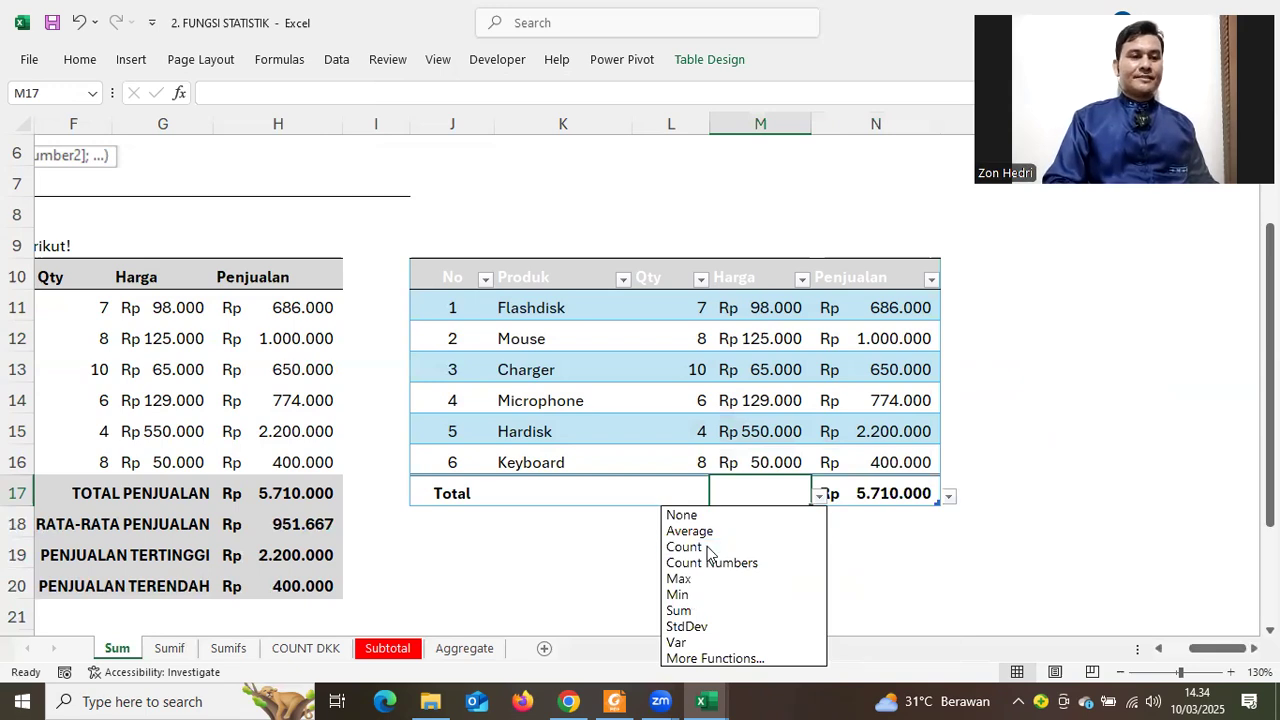
left_click(598, 537)
left_click(538, 487)
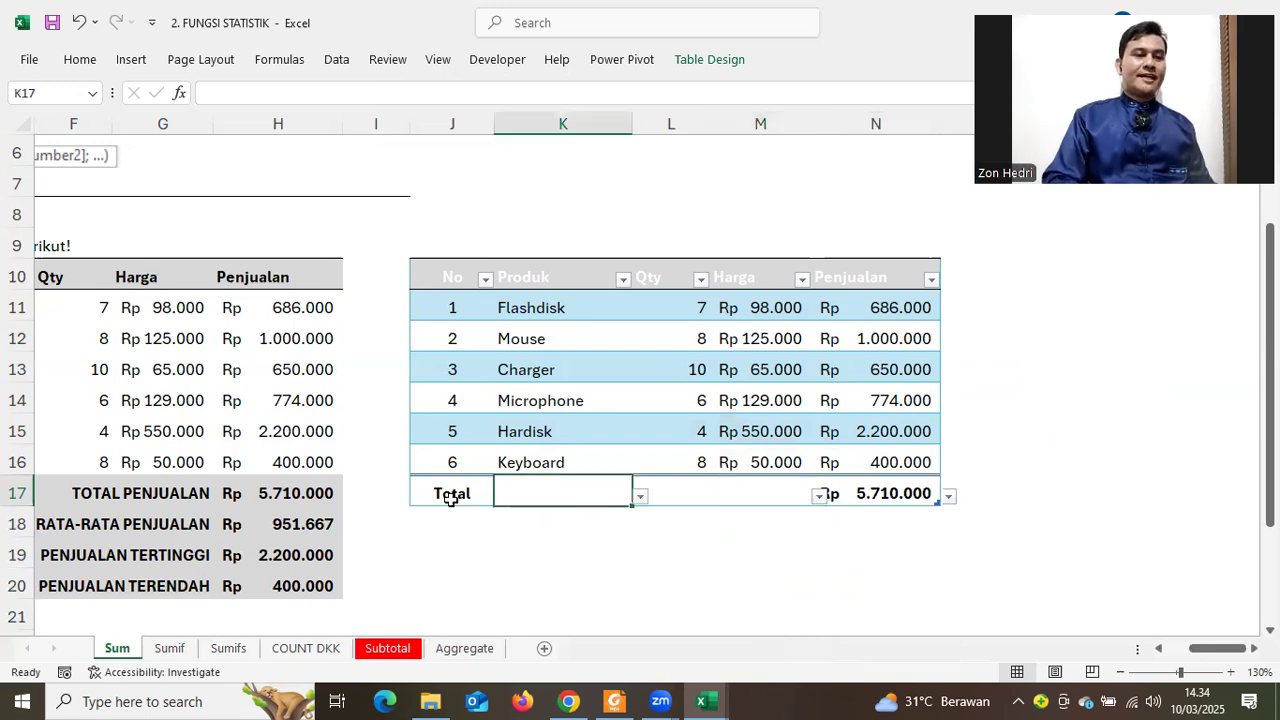
left_click(488, 500)
left_click(502, 496)
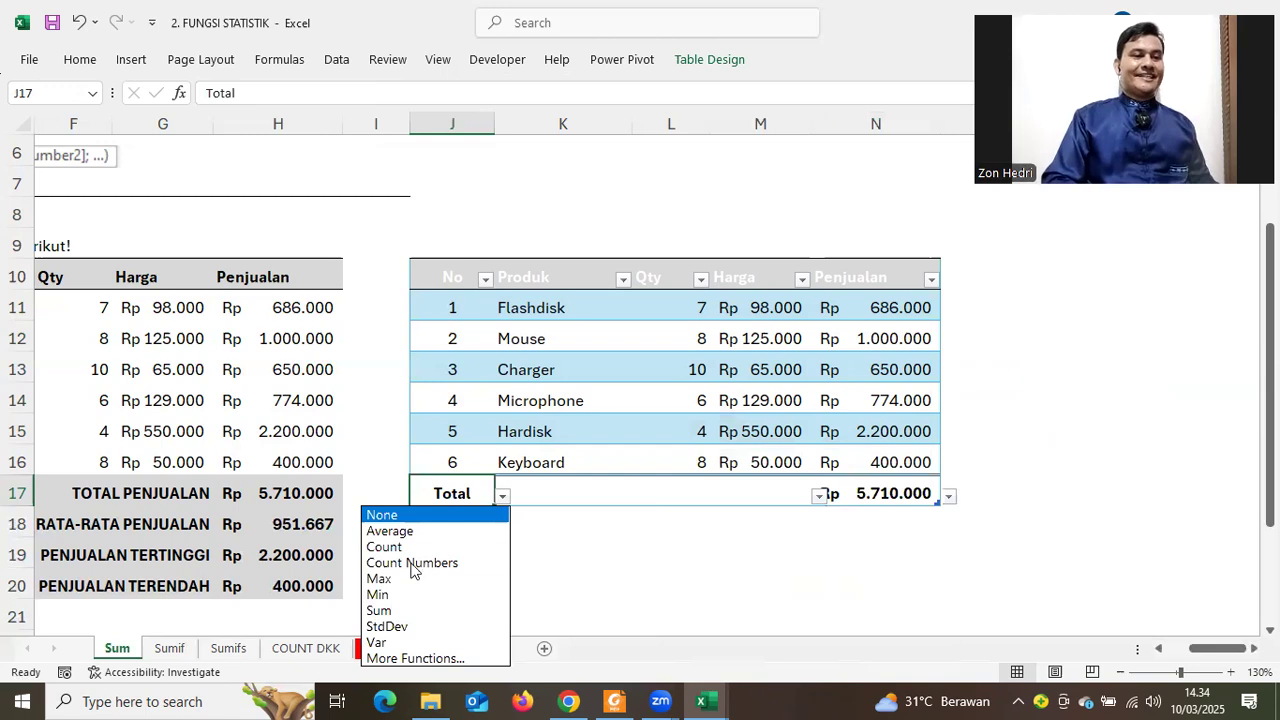
left_click(420, 563)
left_click(454, 537)
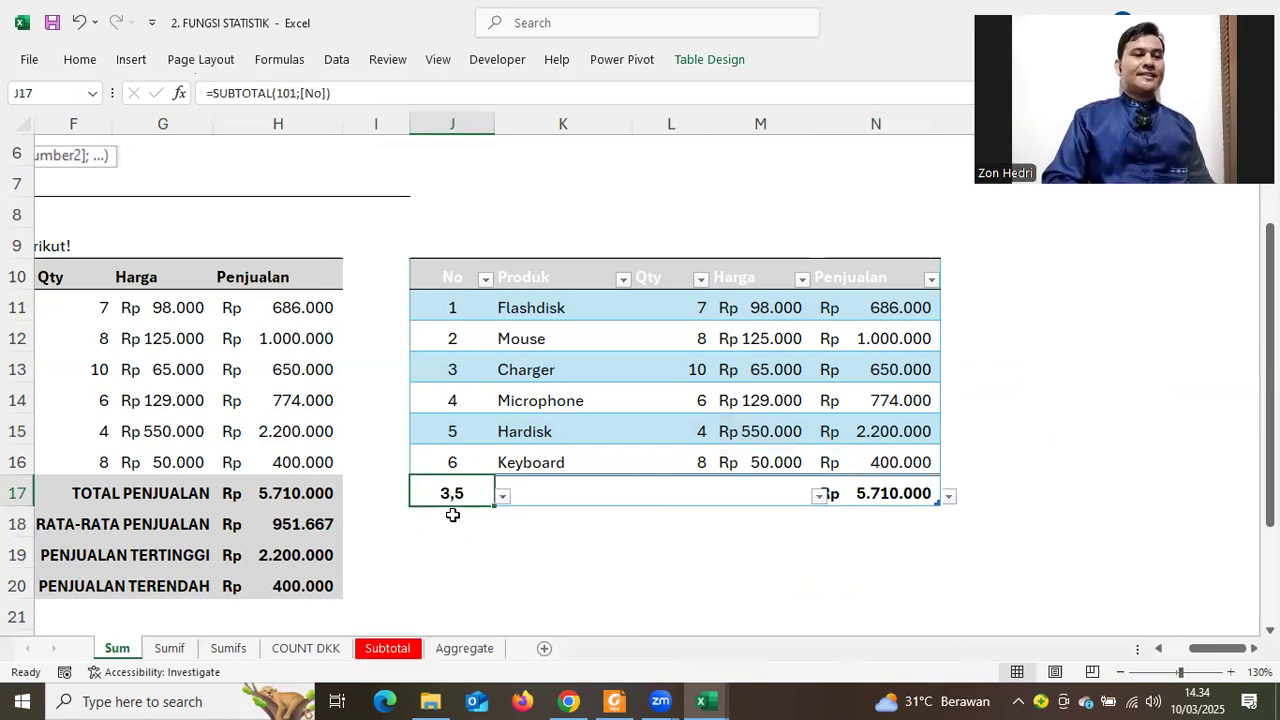
left_click(614, 540)
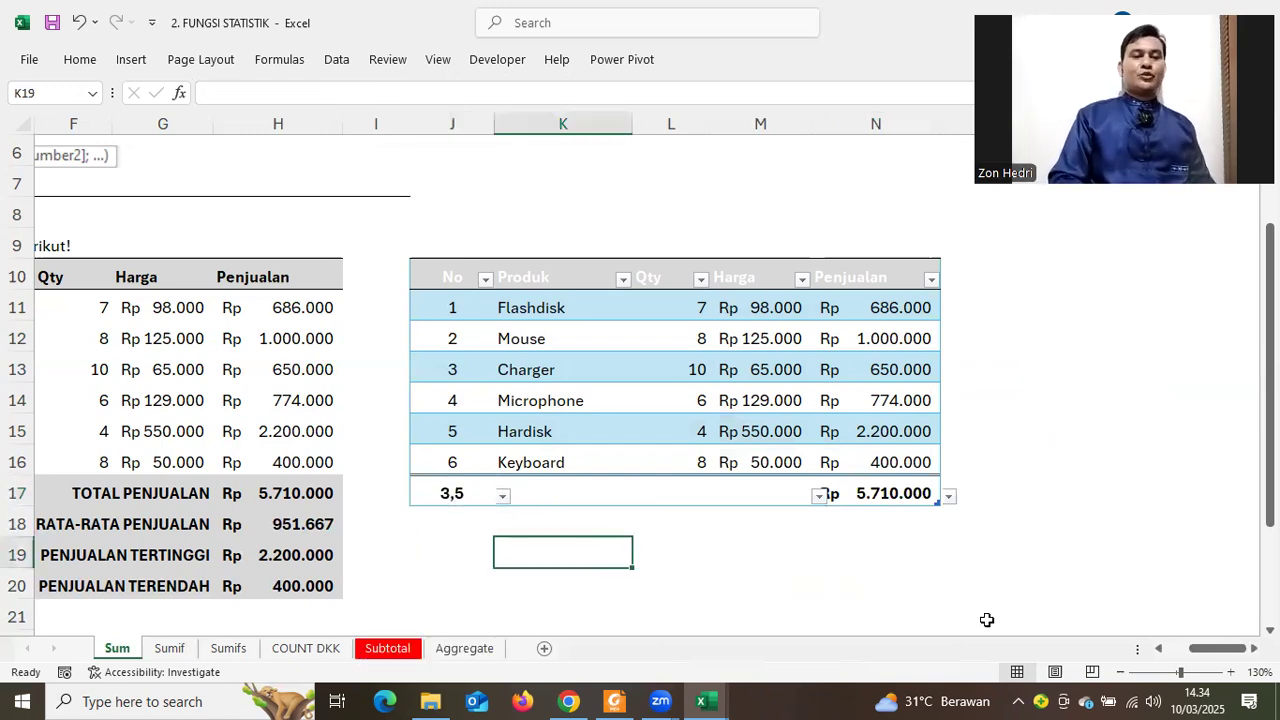
left_click(507, 491)
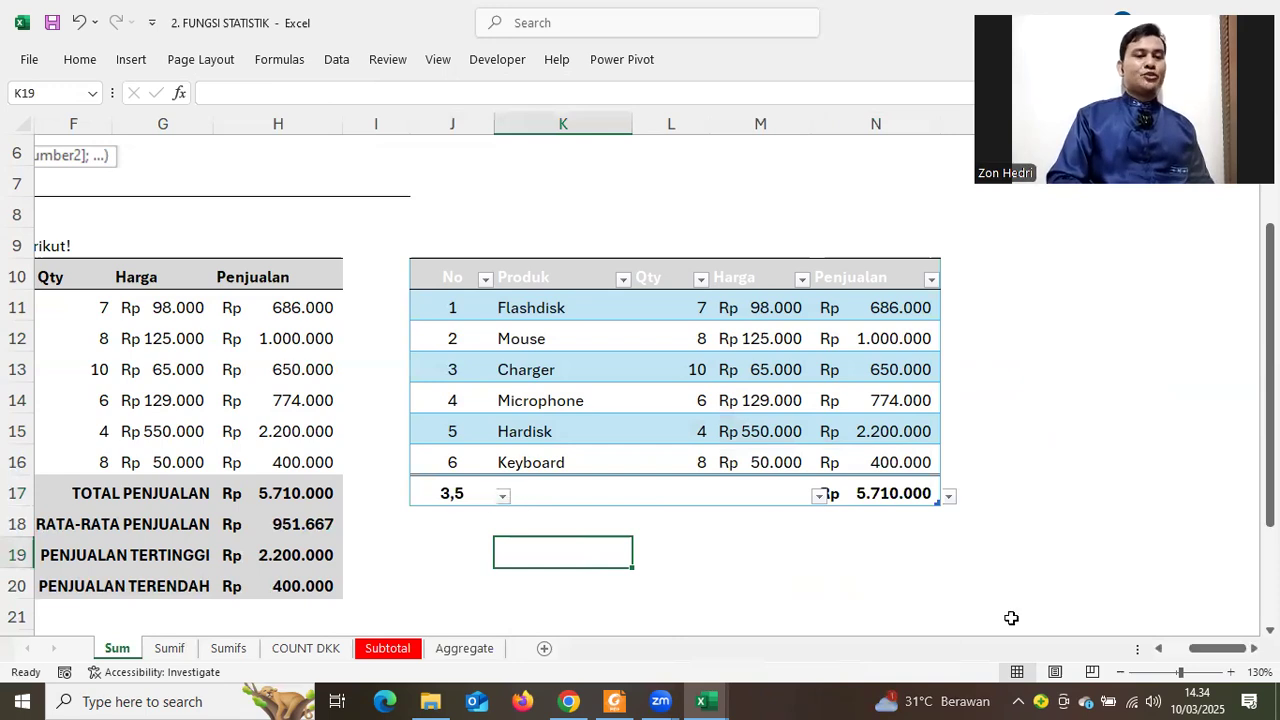
Return to the top of the sheet and follow the Sumif link in the contents list
left_click_drag(1190, 649, 1002, 634)
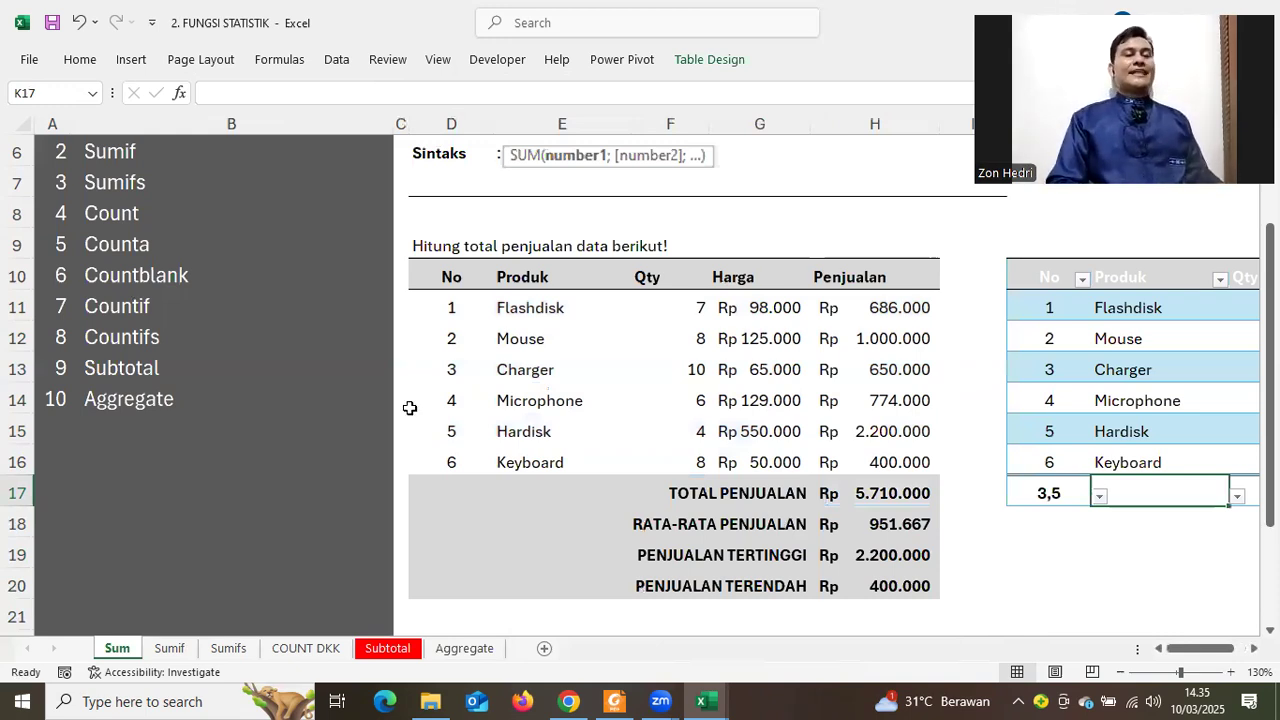
scroll(268, 393, "up", 2)
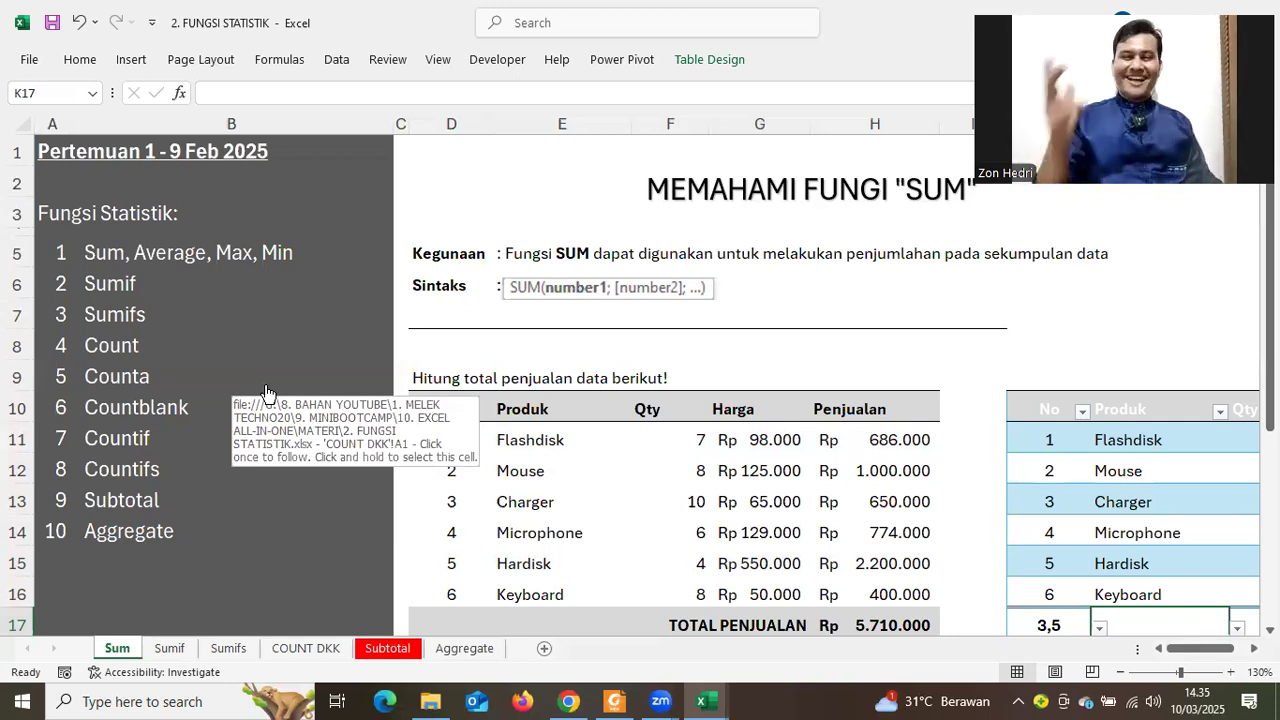
left_click(102, 298)
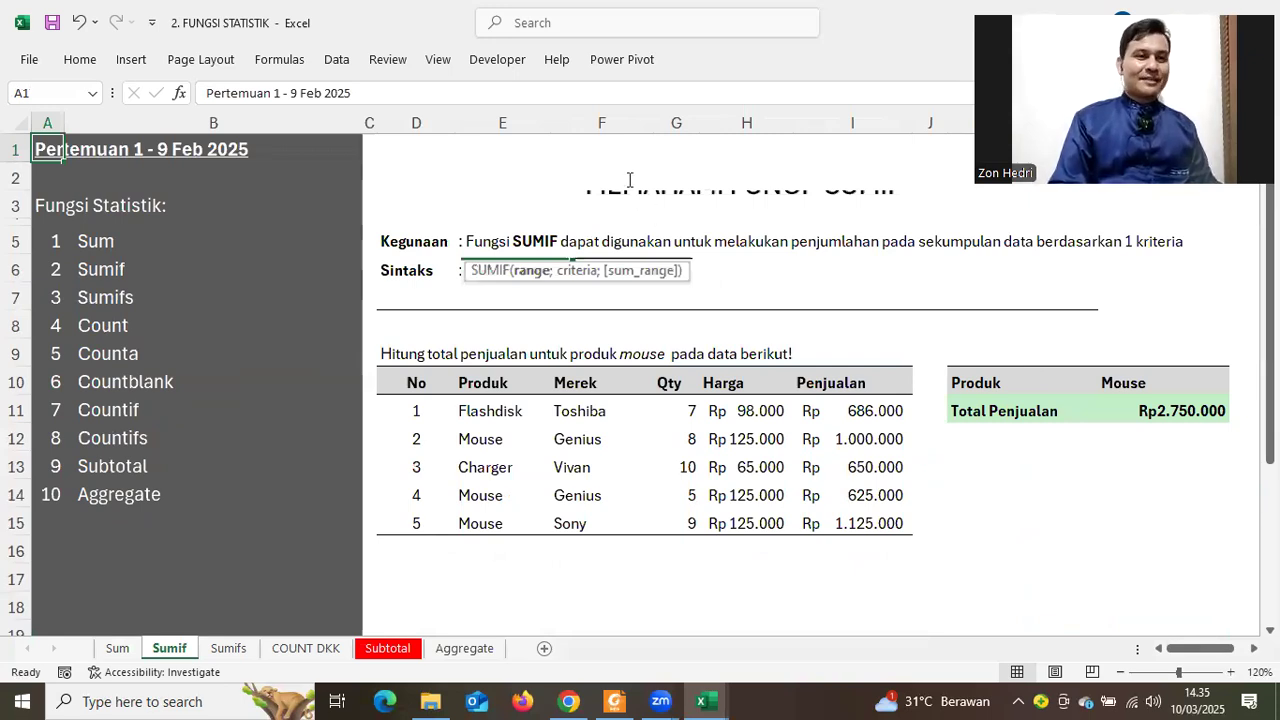
left_click(672, 206)
left_click_drag(704, 209, 703, 225)
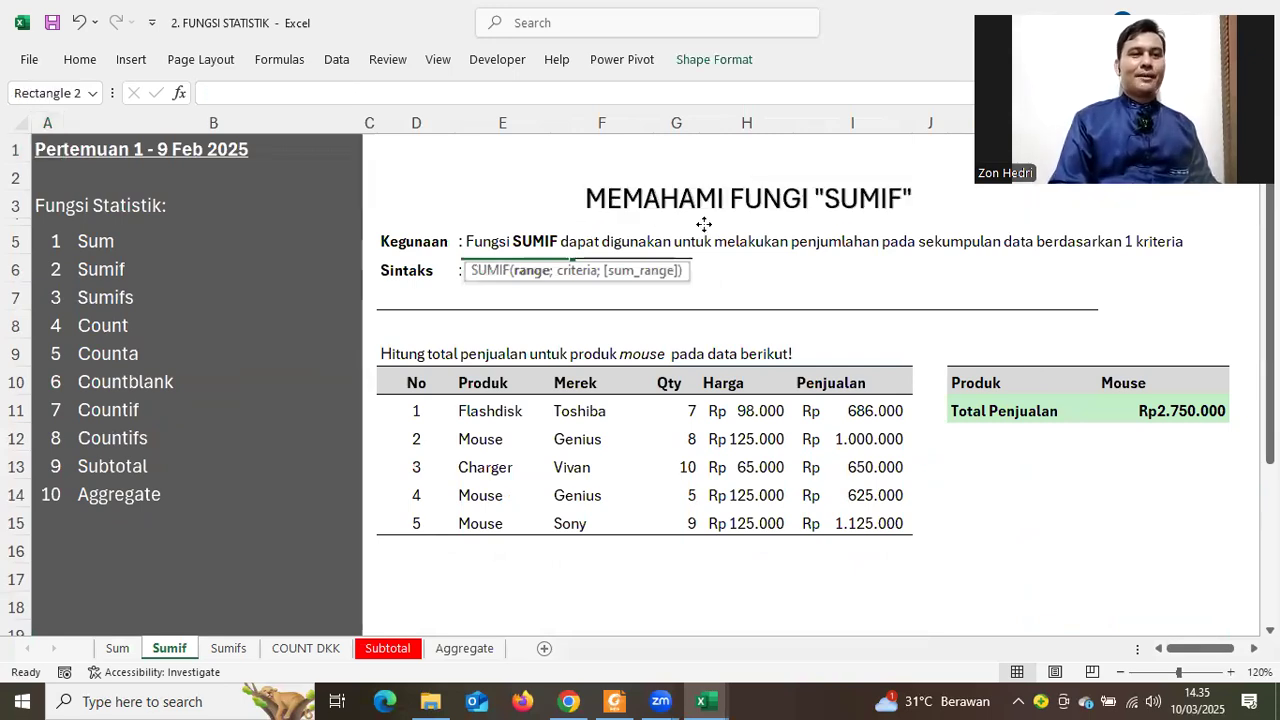
left_click(713, 176)
left_click_drag(713, 176, 711, 170)
left_click(960, 520)
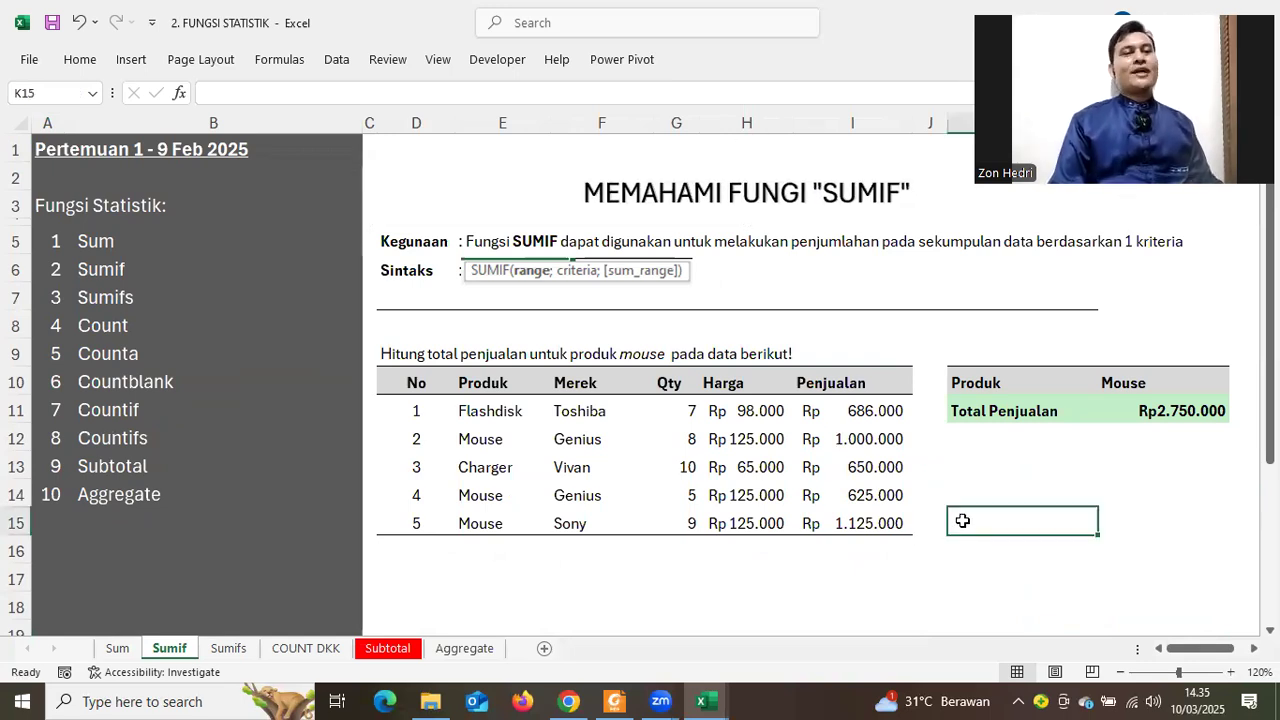
left_click(1046, 546)
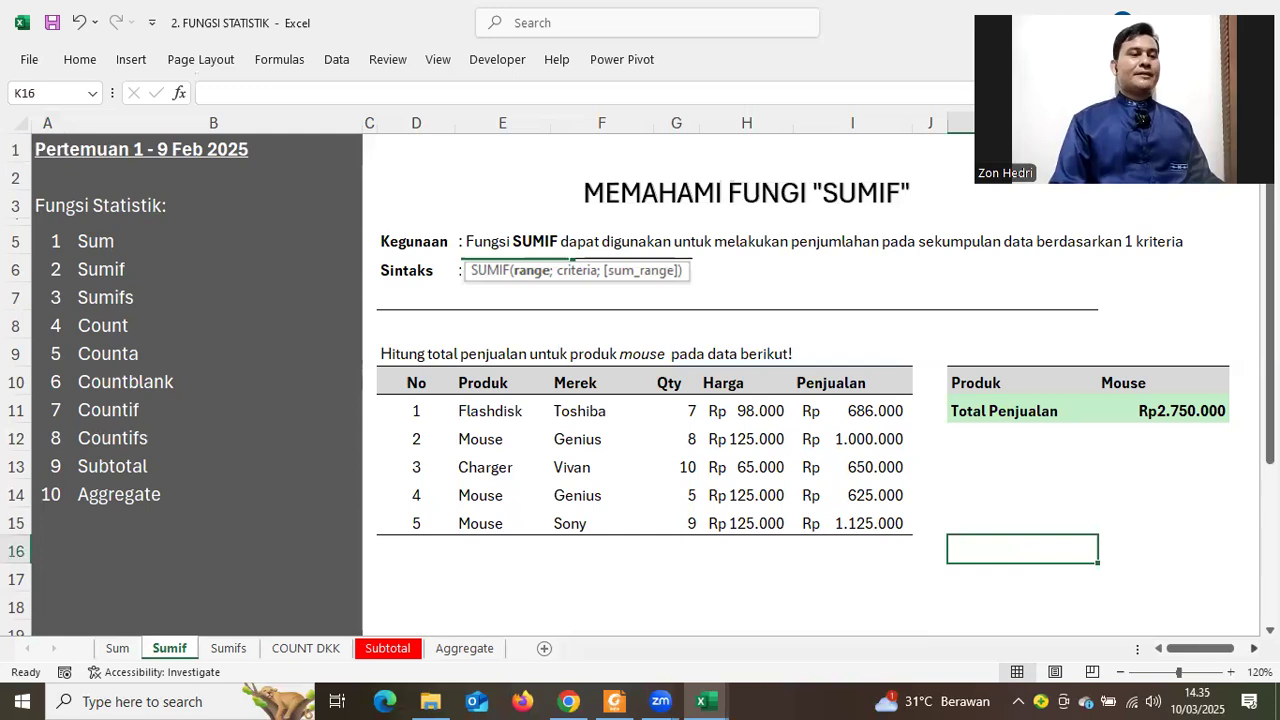
scroll(640, 380, "right", 1)
scroll(460, 175, "right", 3)
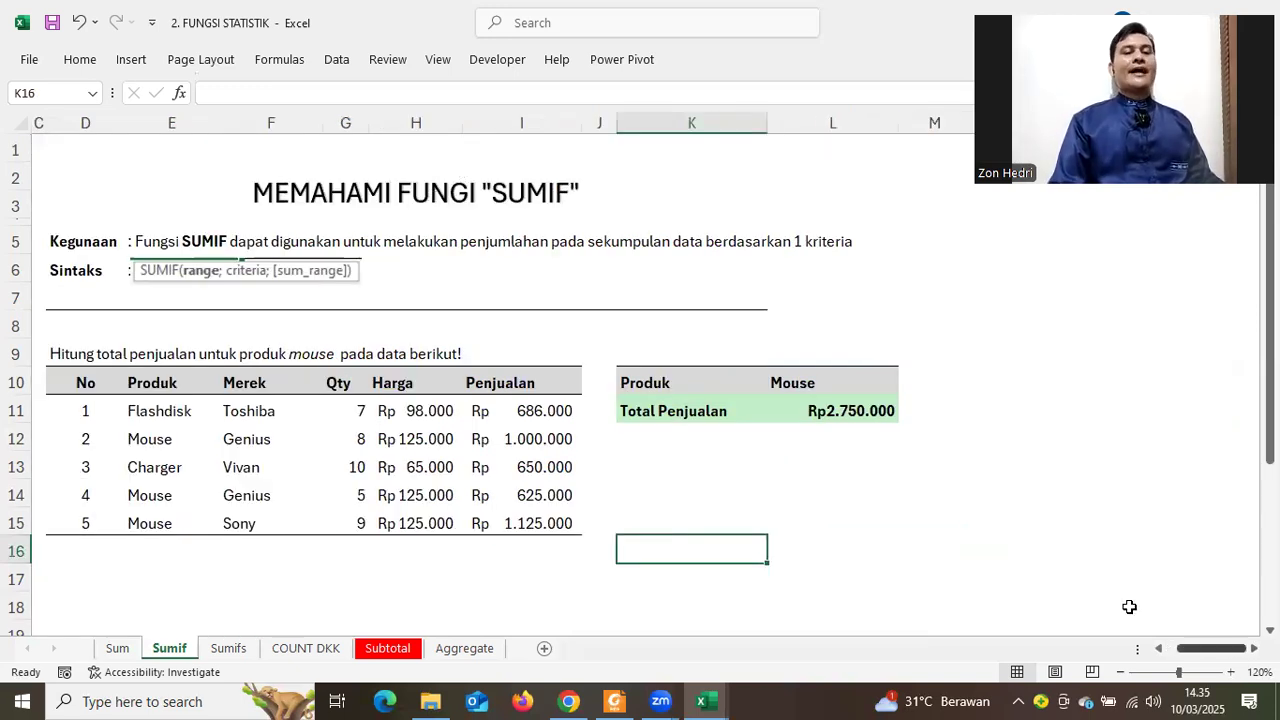
left_click_drag(1147, 651, 1238, 656)
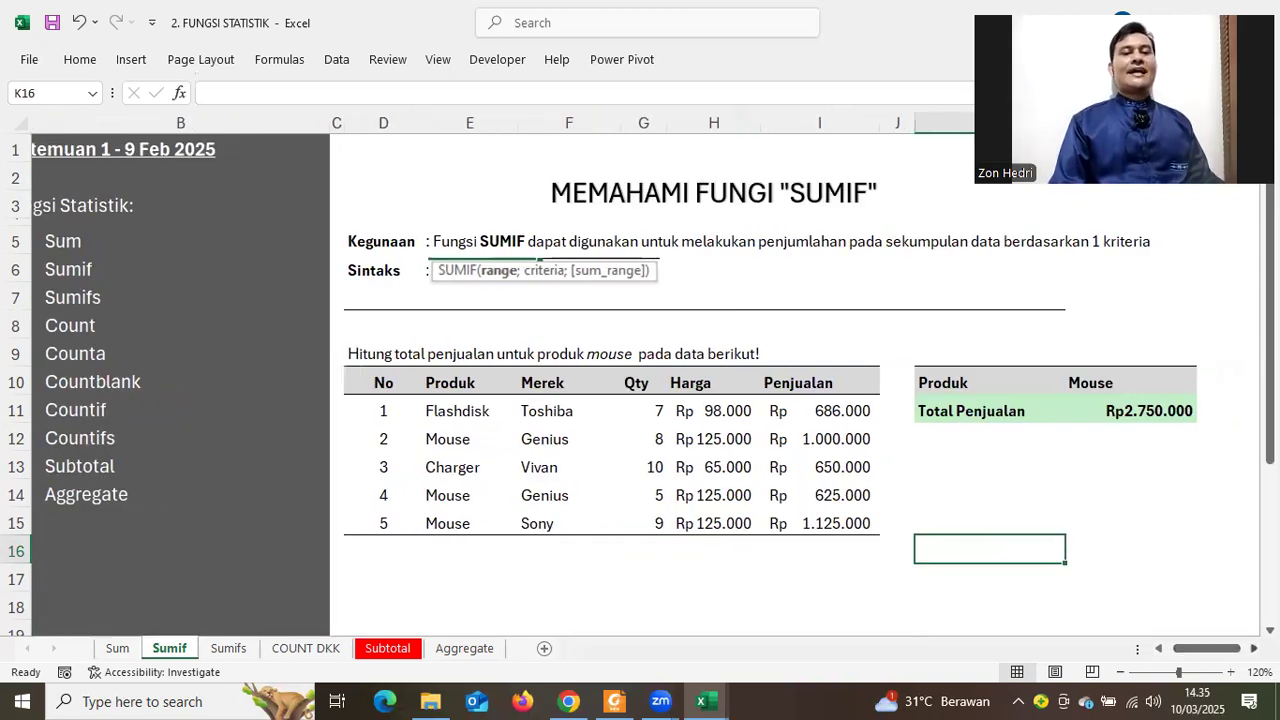
scroll(1099, 562, "right", 1)
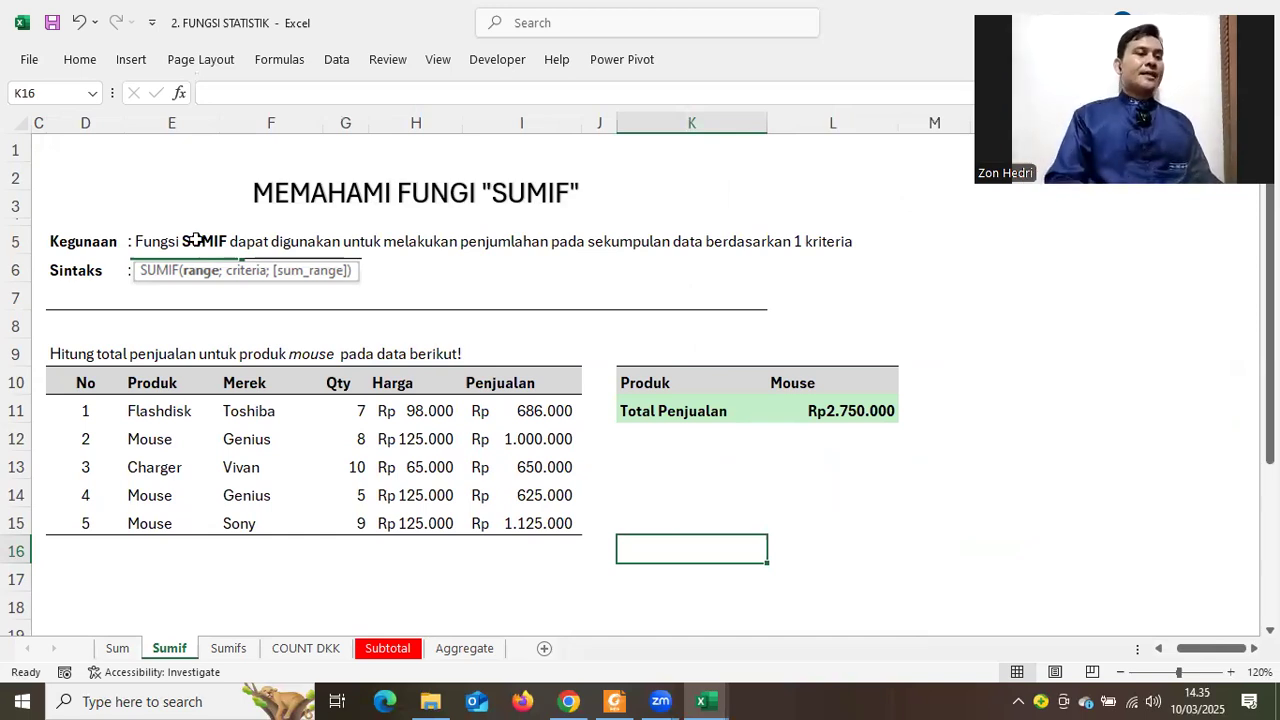
left_click(162, 241)
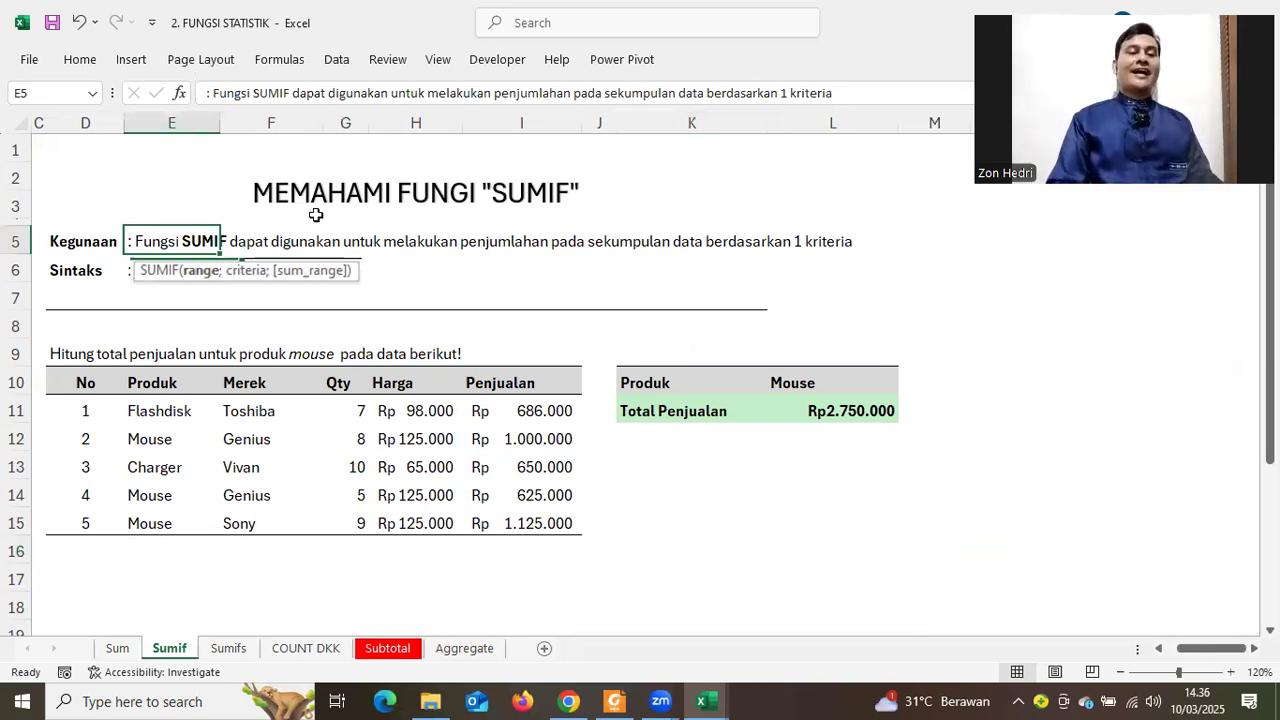
left_click(745, 473)
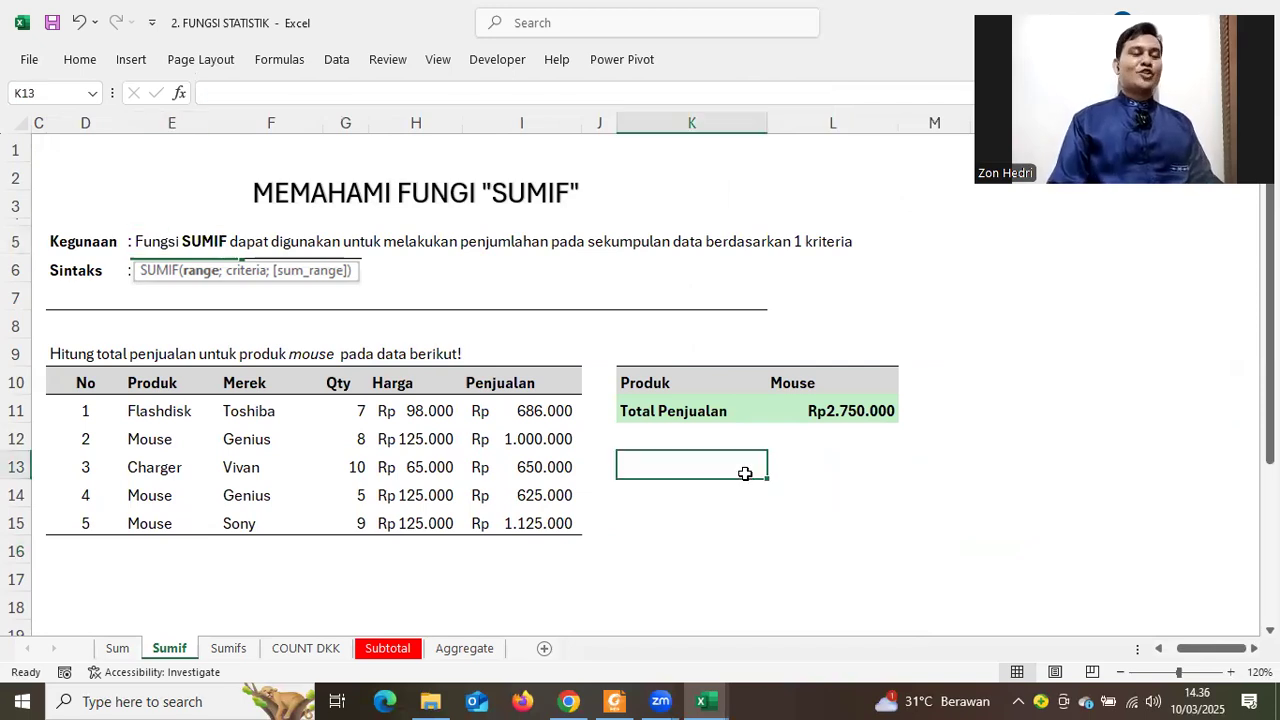
left_click(711, 389)
key("ctrl+a")
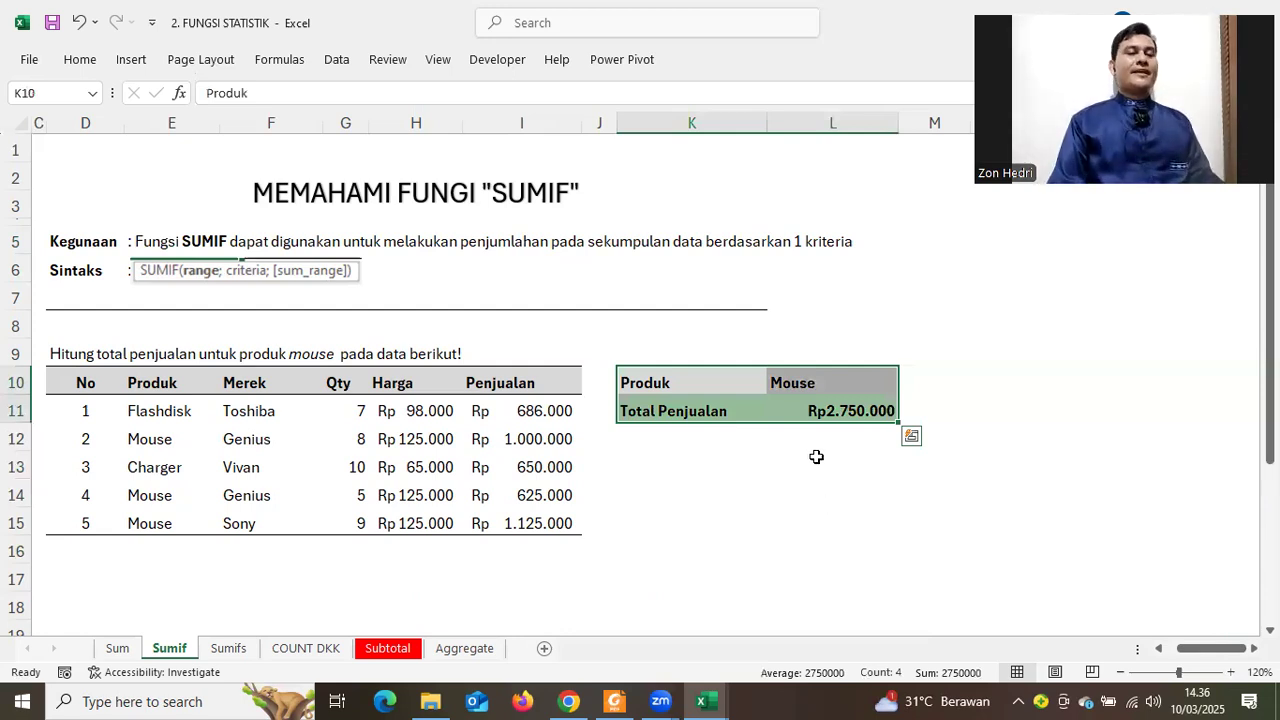
left_click(800, 378)
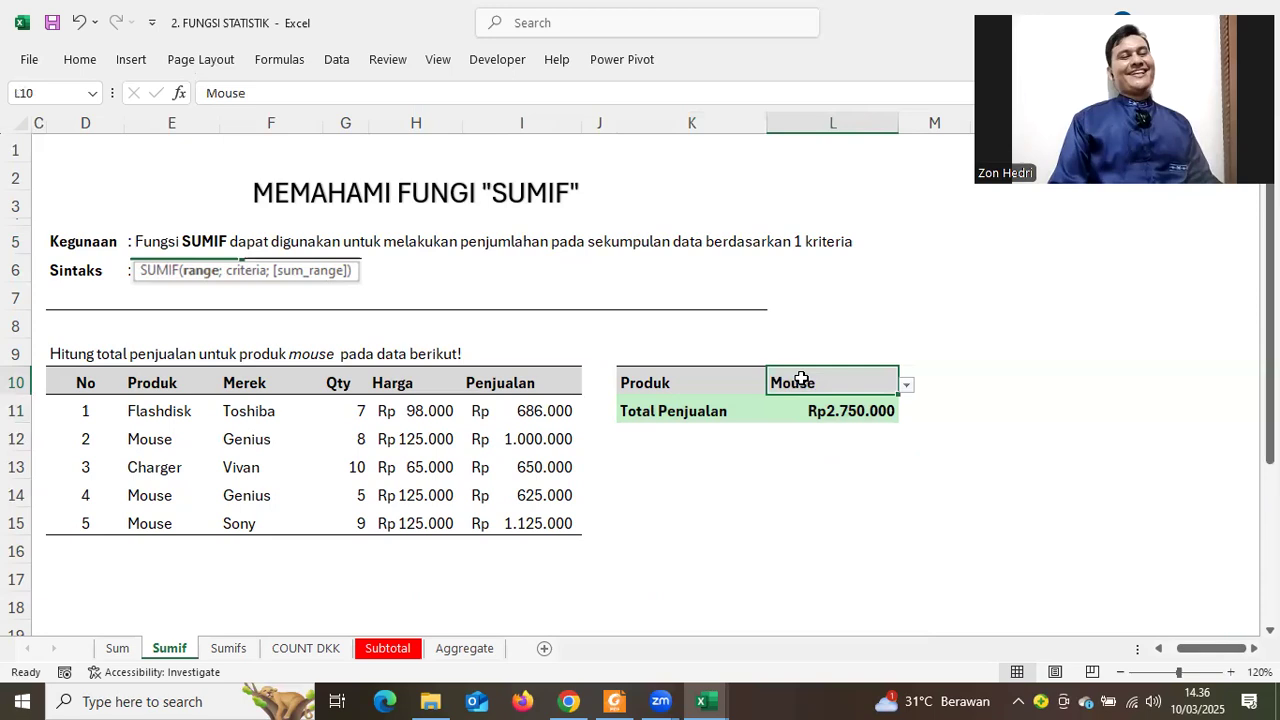
left_click(159, 412)
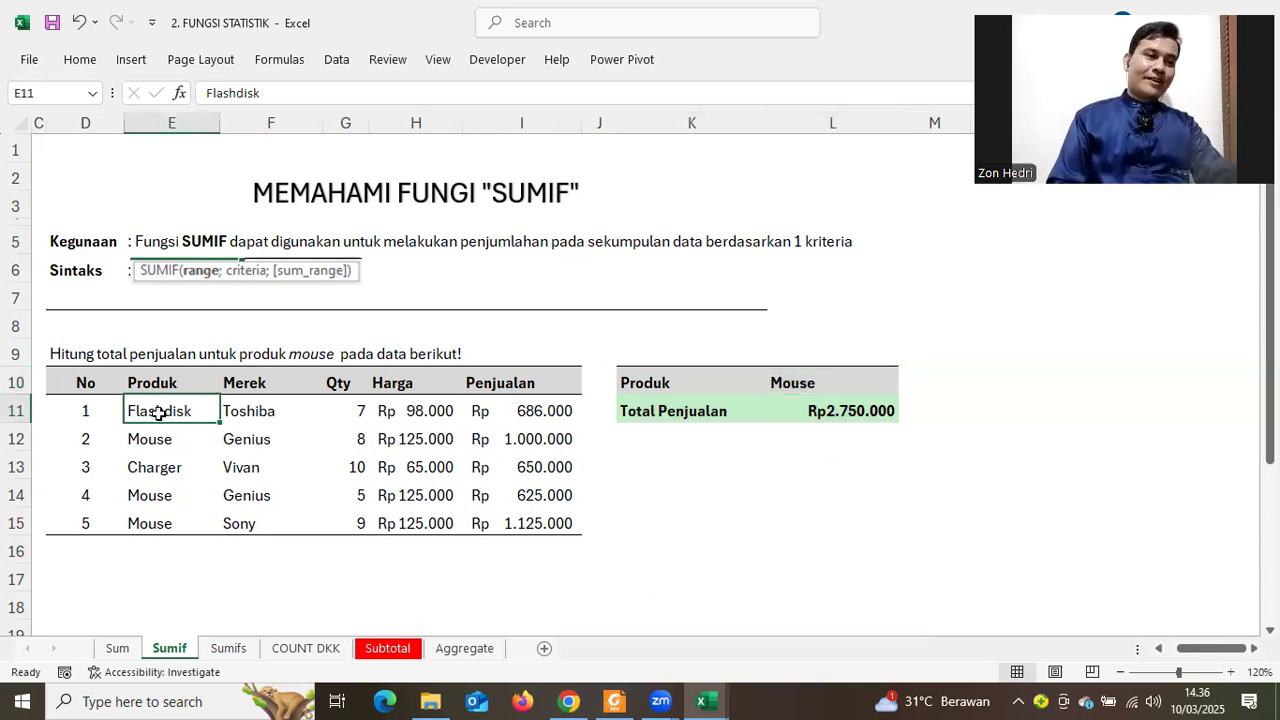
key("Down")
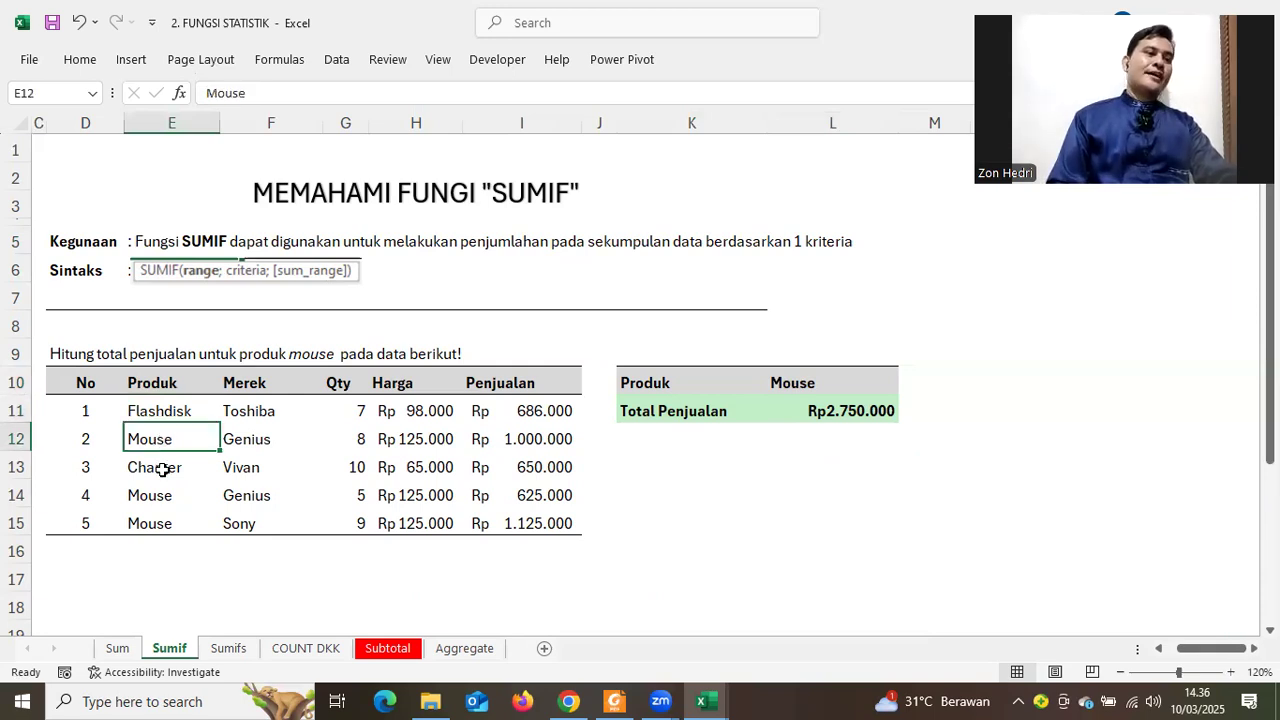
key("Down")
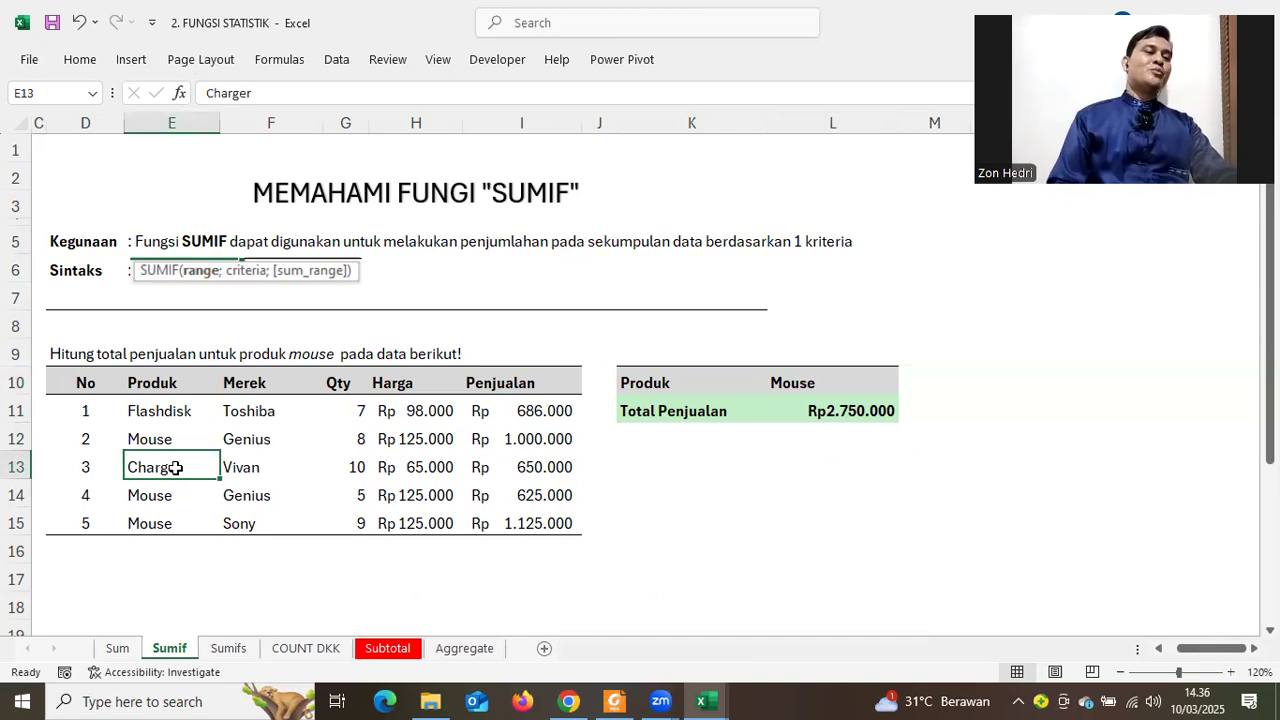
left_click(157, 416)
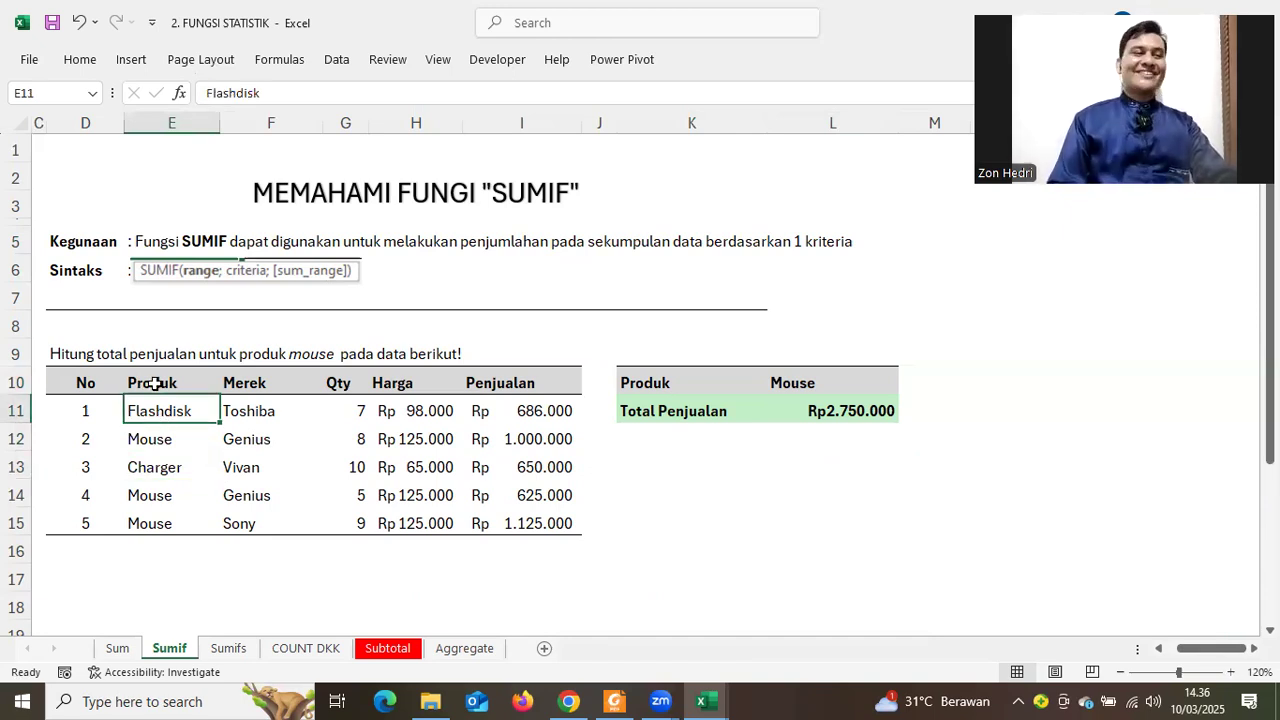
left_click_drag(155, 383, 158, 528)
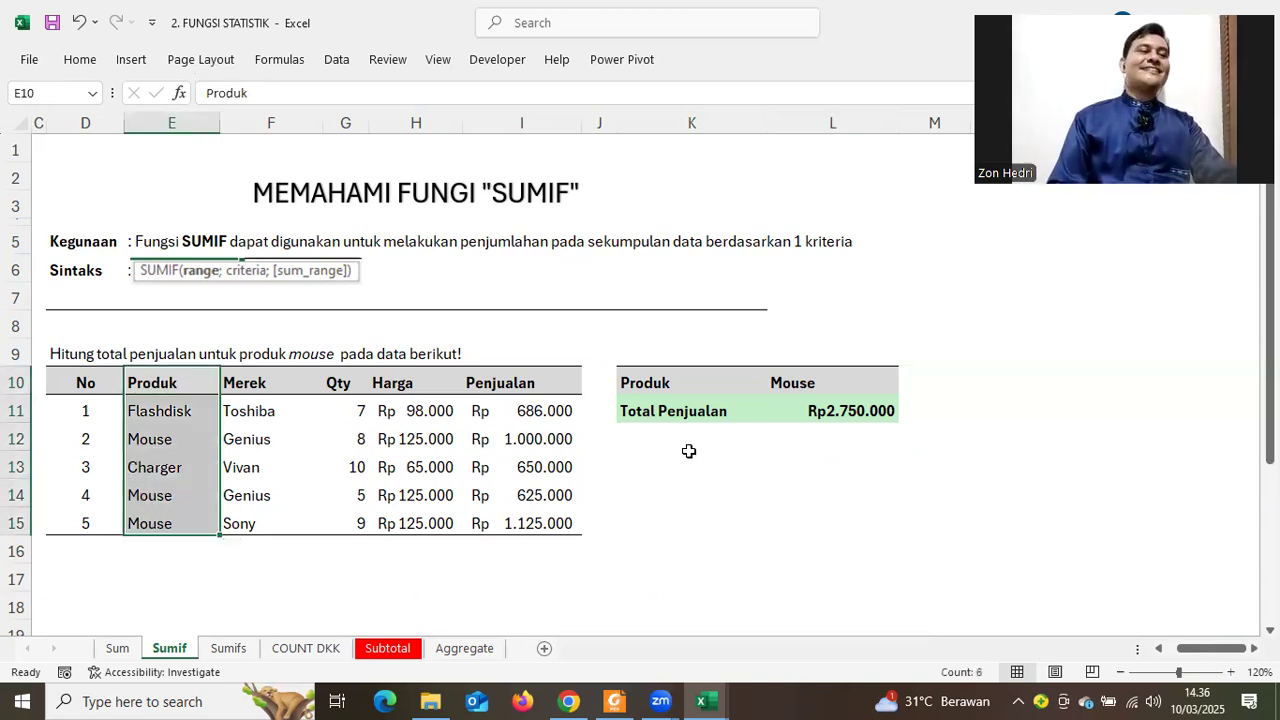
left_click(796, 413)
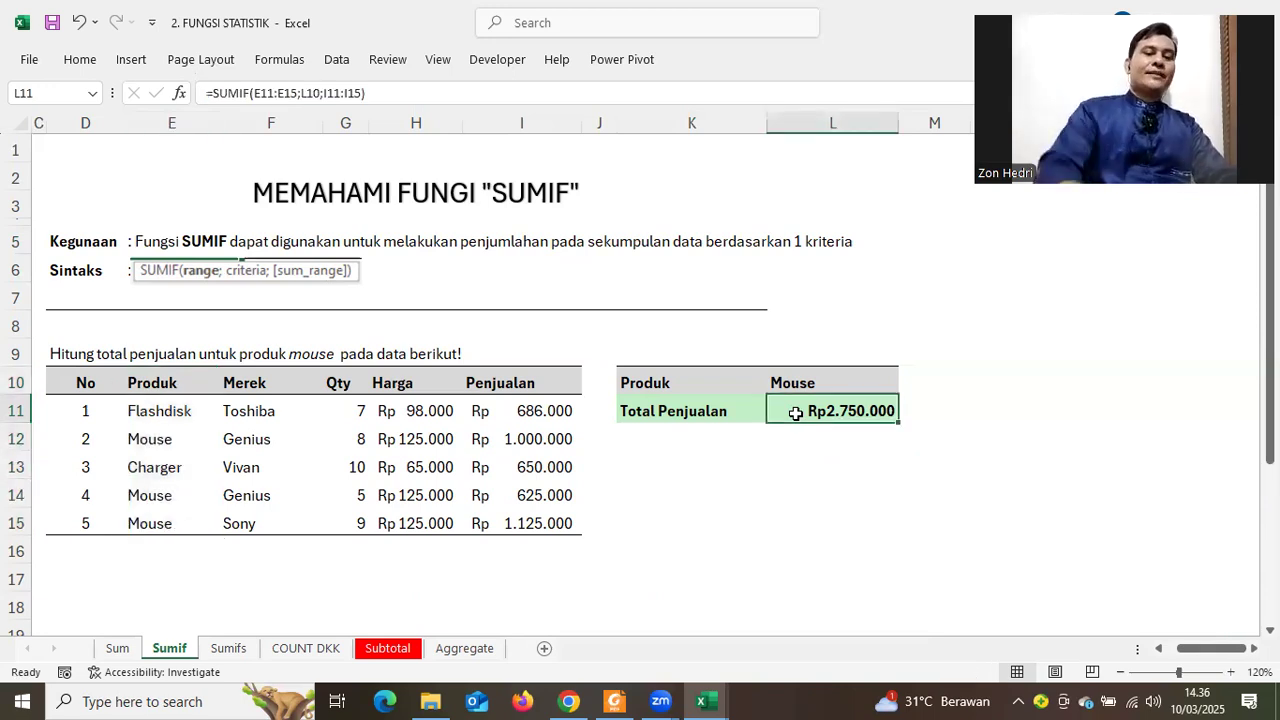
Check the Mouse total with =SUM(I12;I14;I15) in L11, then delete it
double_click(796, 413)
type("S")
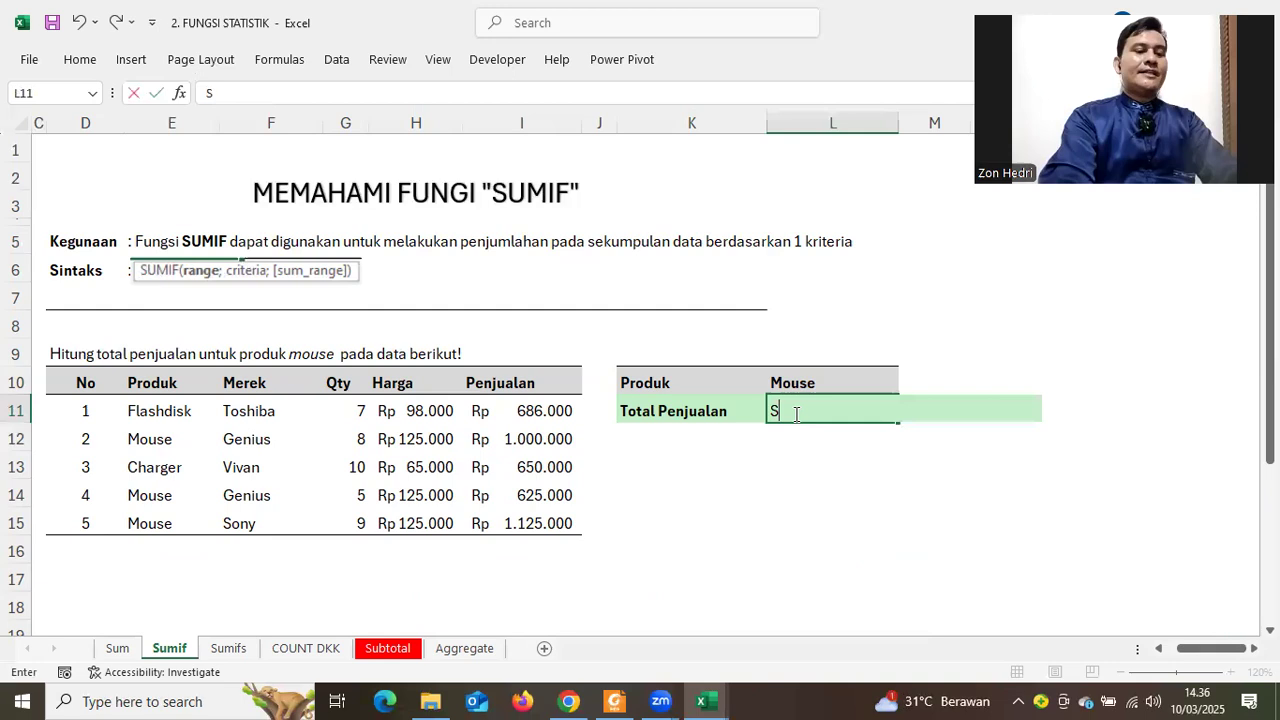
type("UM(")
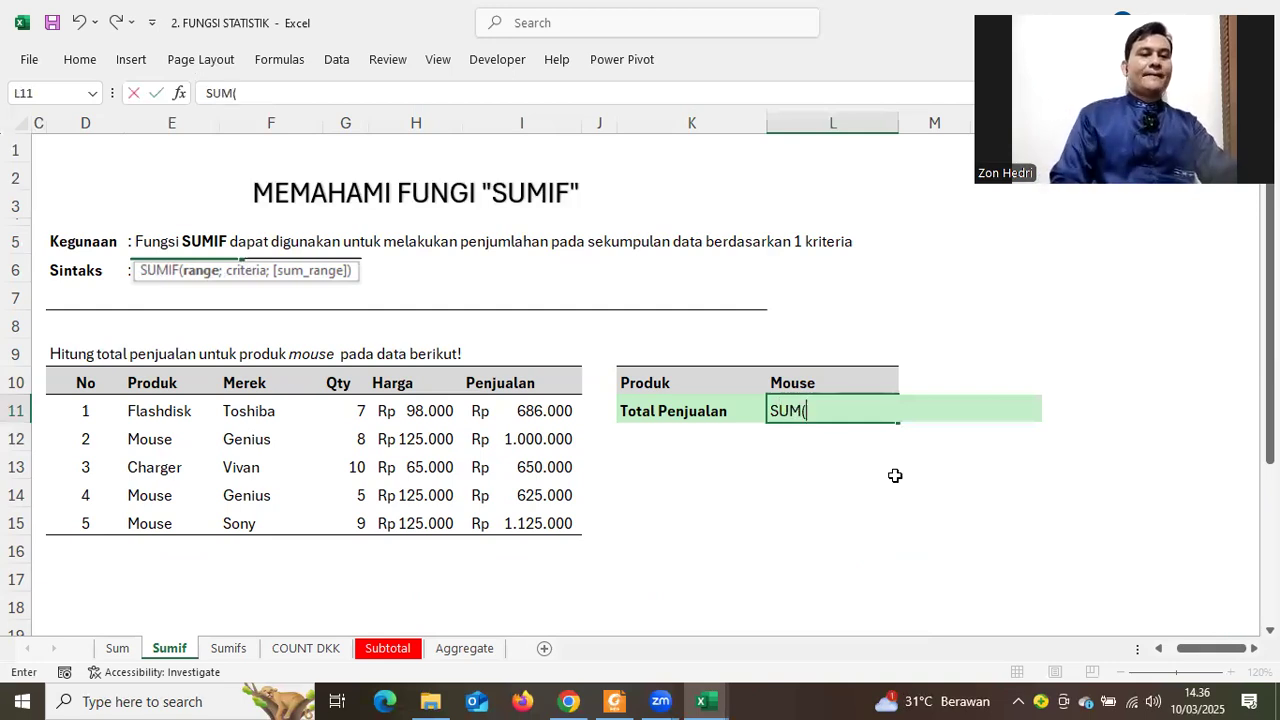
key("BackSpace")
key("BackSpace")
key("BackSpace")
key("BackSpace")
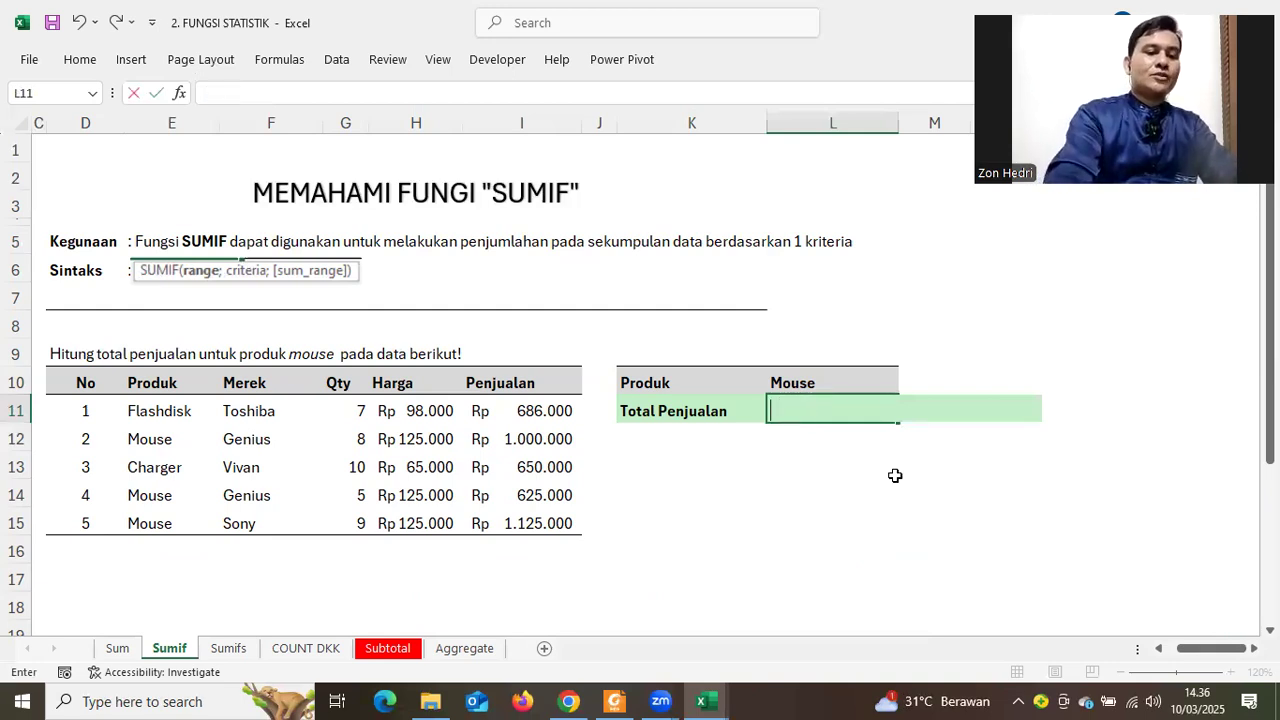
type("=SUM")
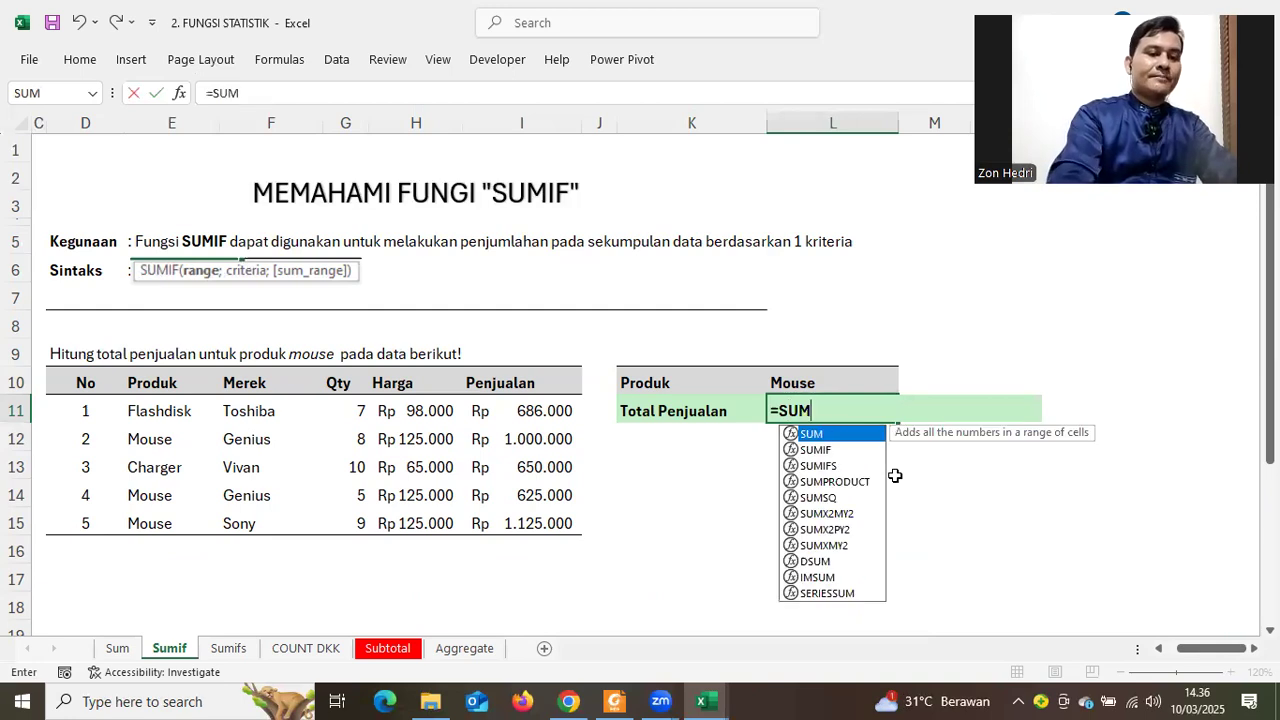
type("(")
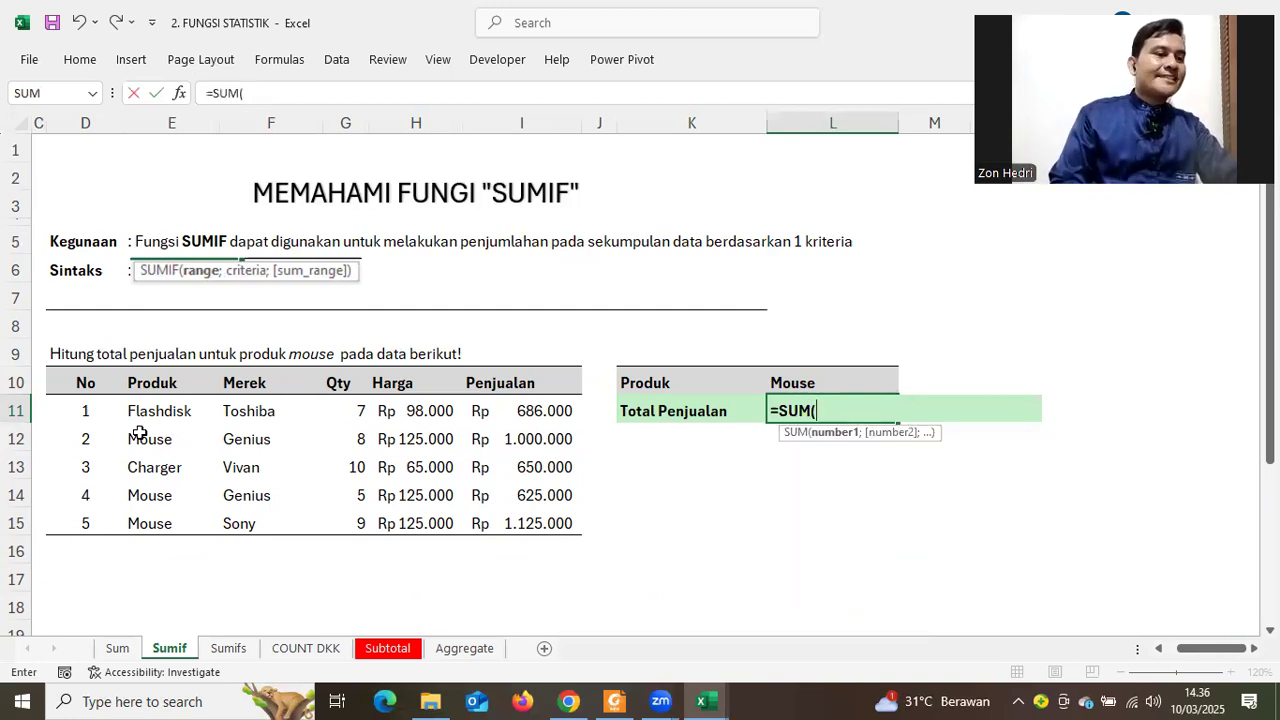
left_click(513, 438)
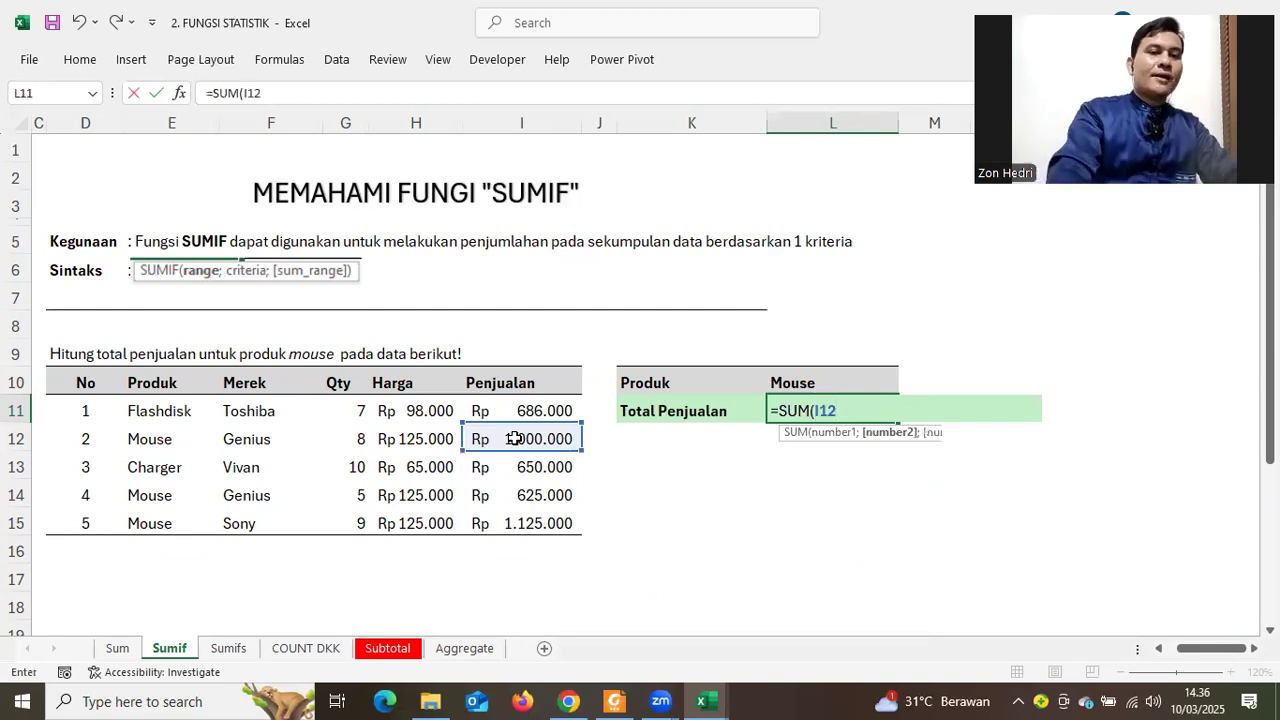
type(";")
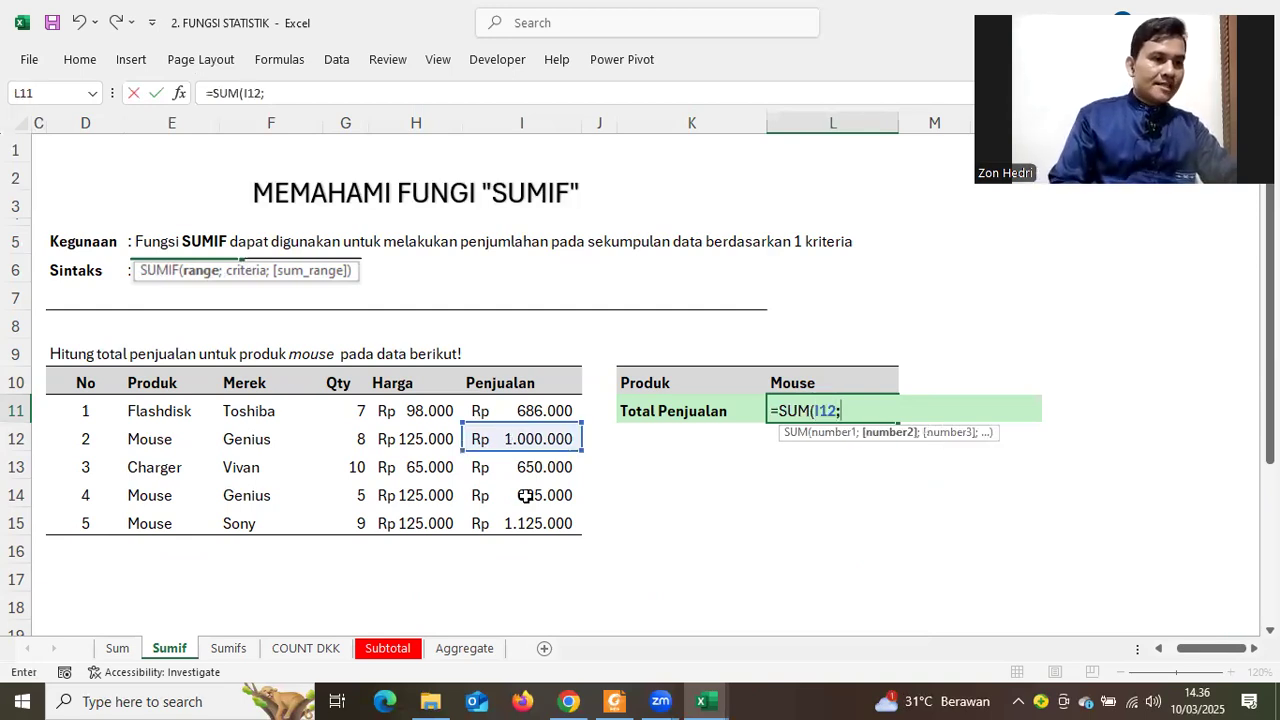
left_click(527, 496)
type(";")
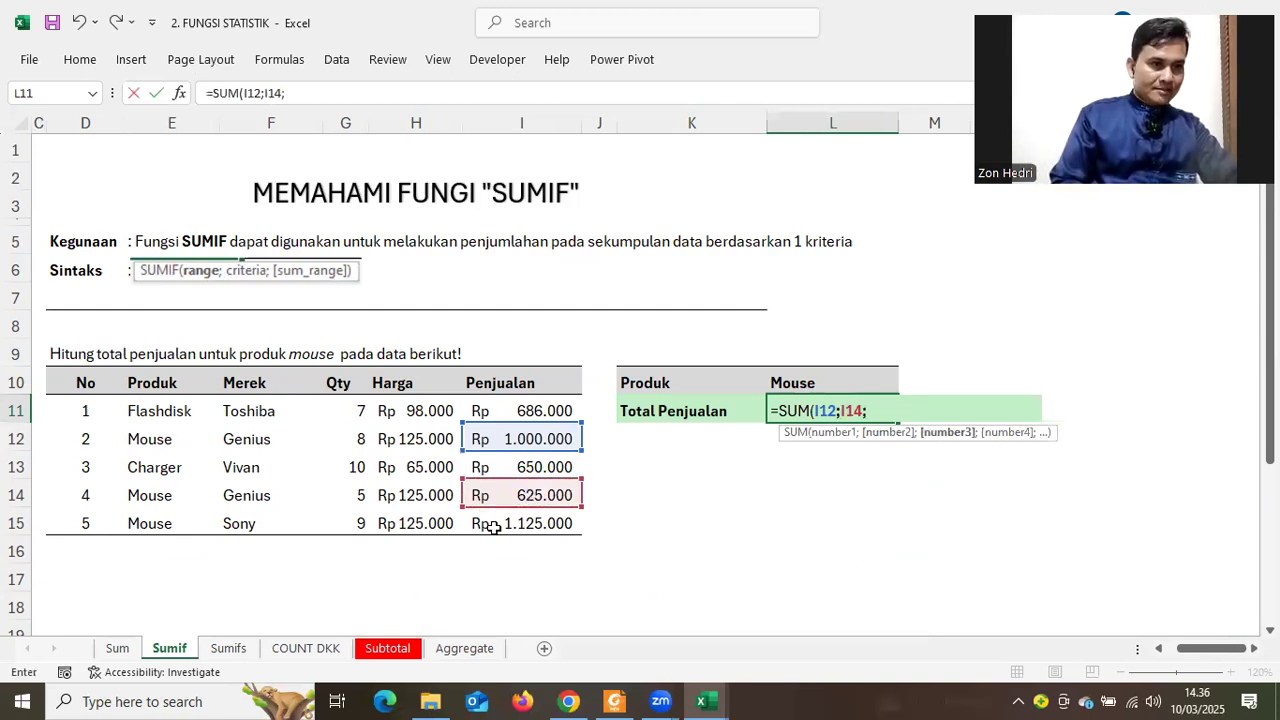
left_click(493, 527)
key("Return")
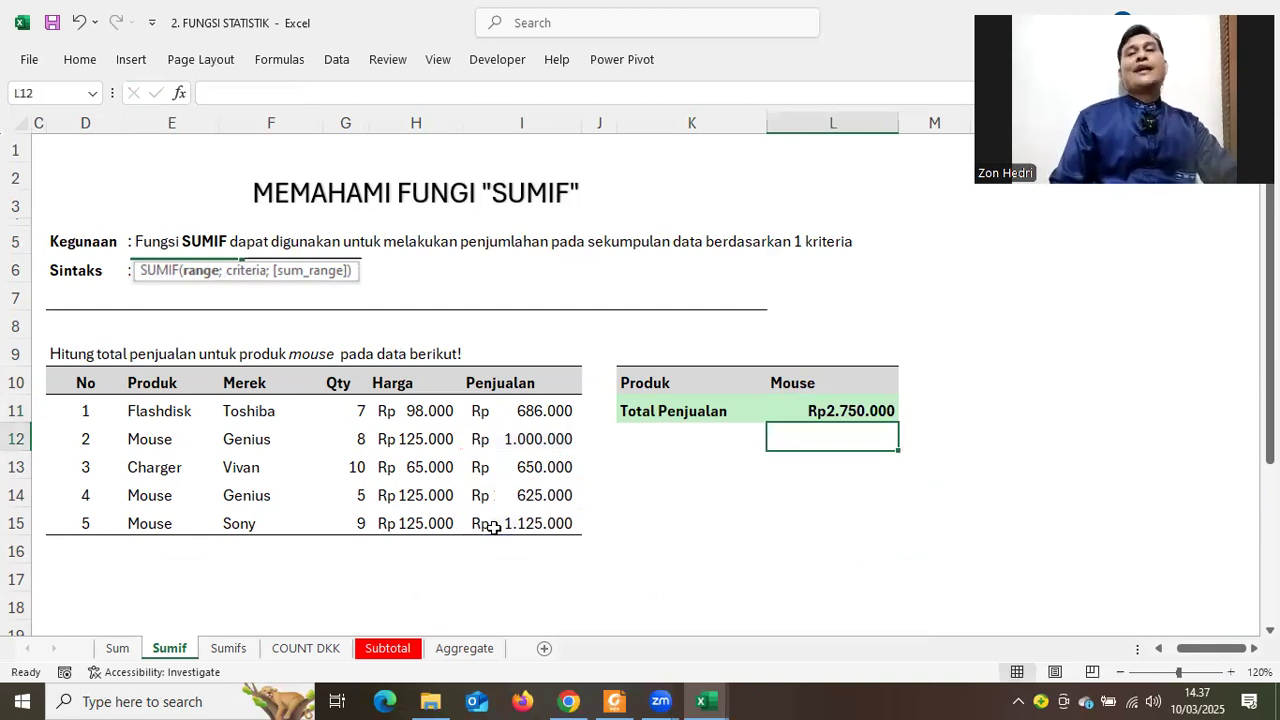
left_click(786, 409)
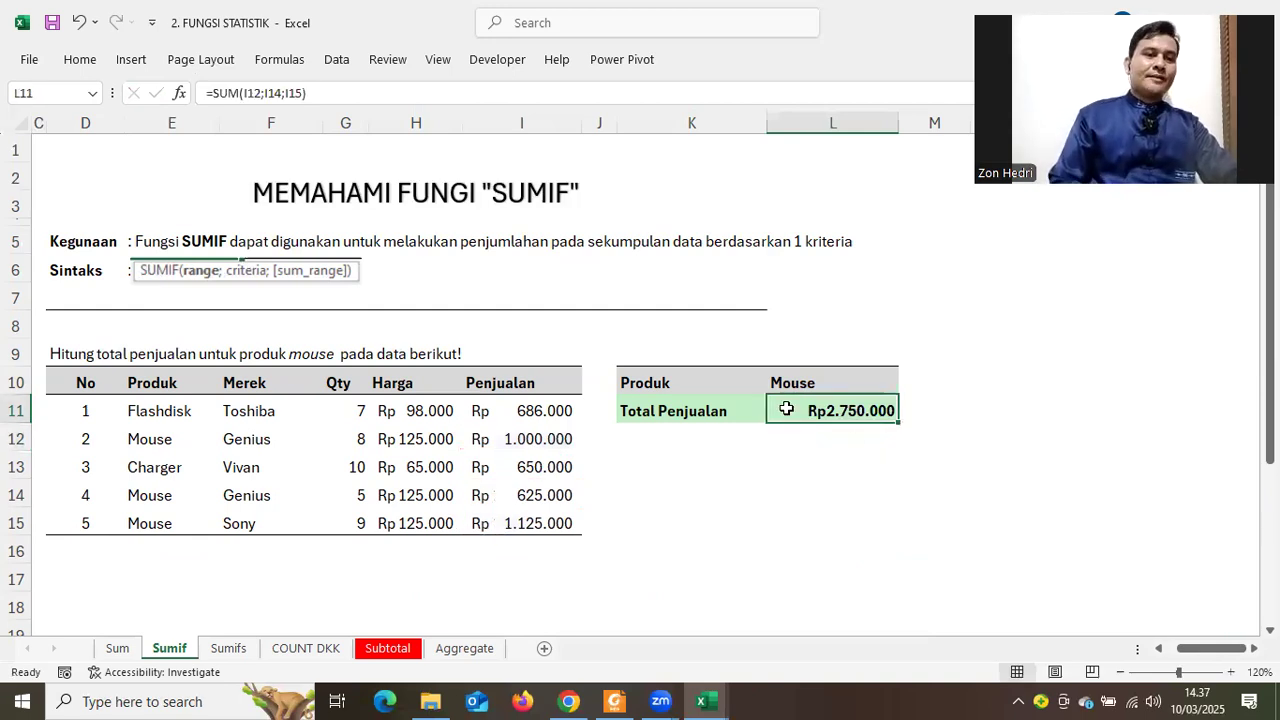
key("Delete")
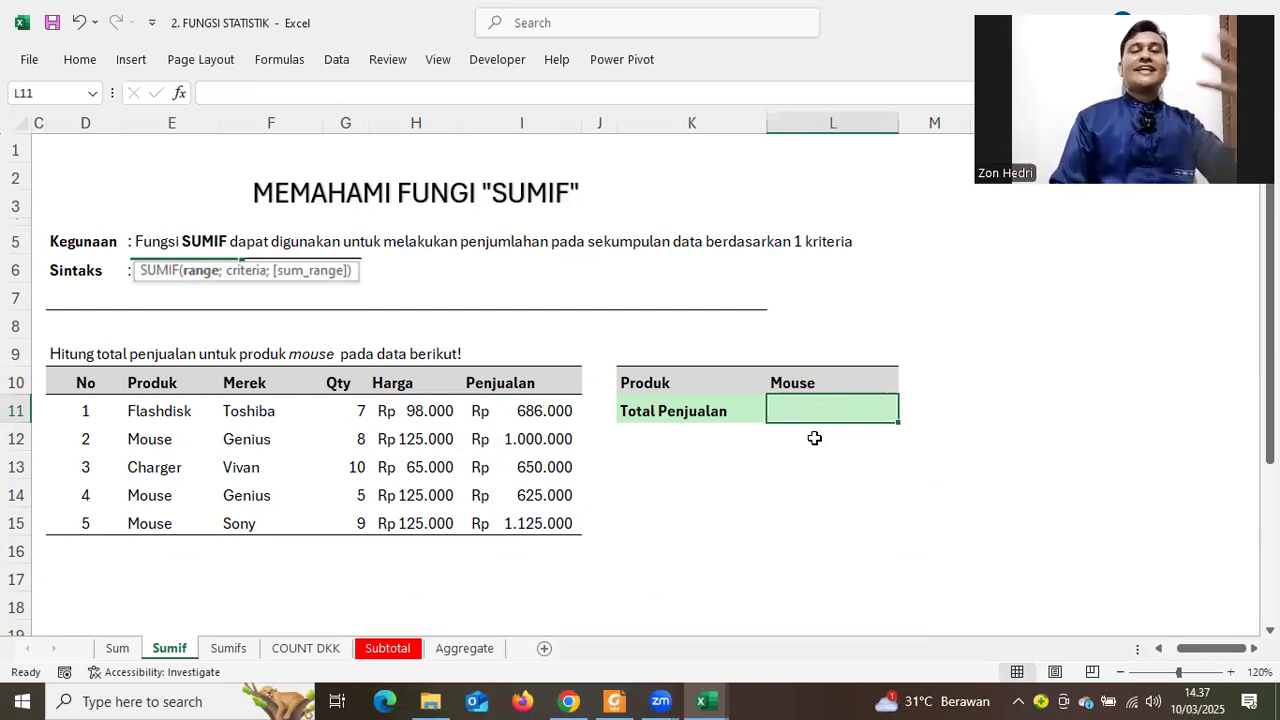
Begin typing =SUMIF( in the empty Mouse total cell L11
left_click(850, 521)
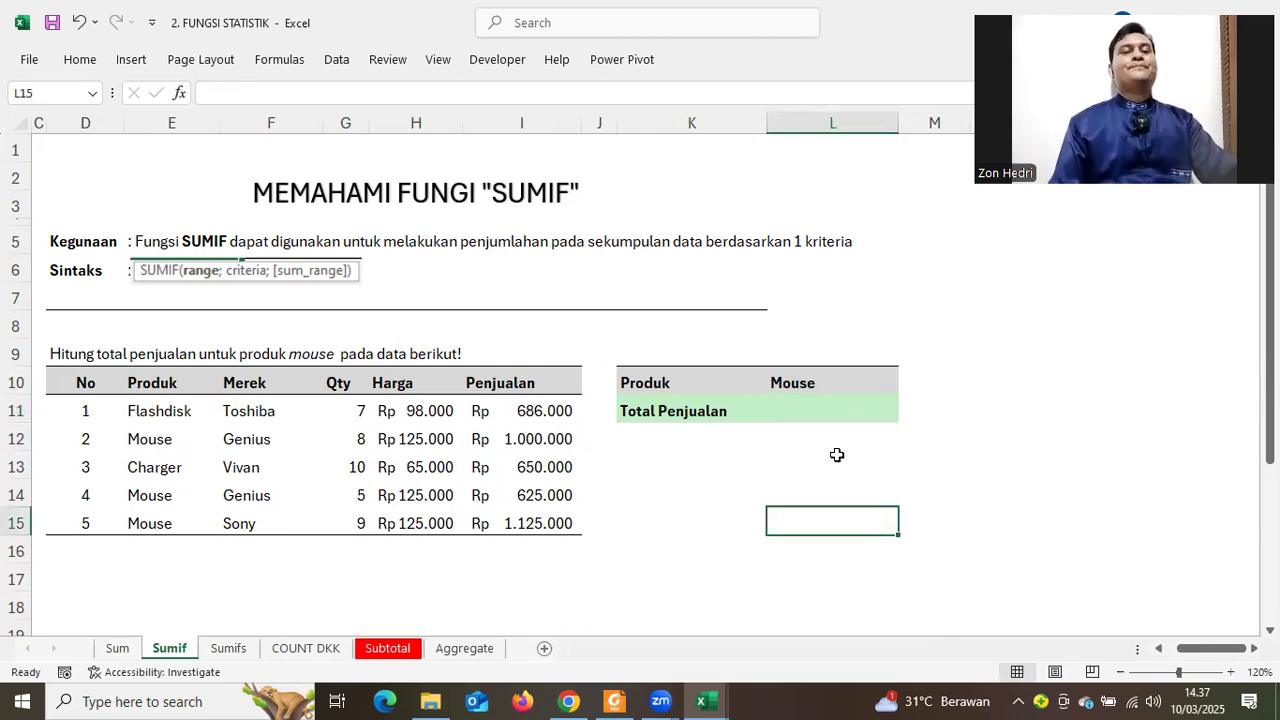
left_click(818, 415)
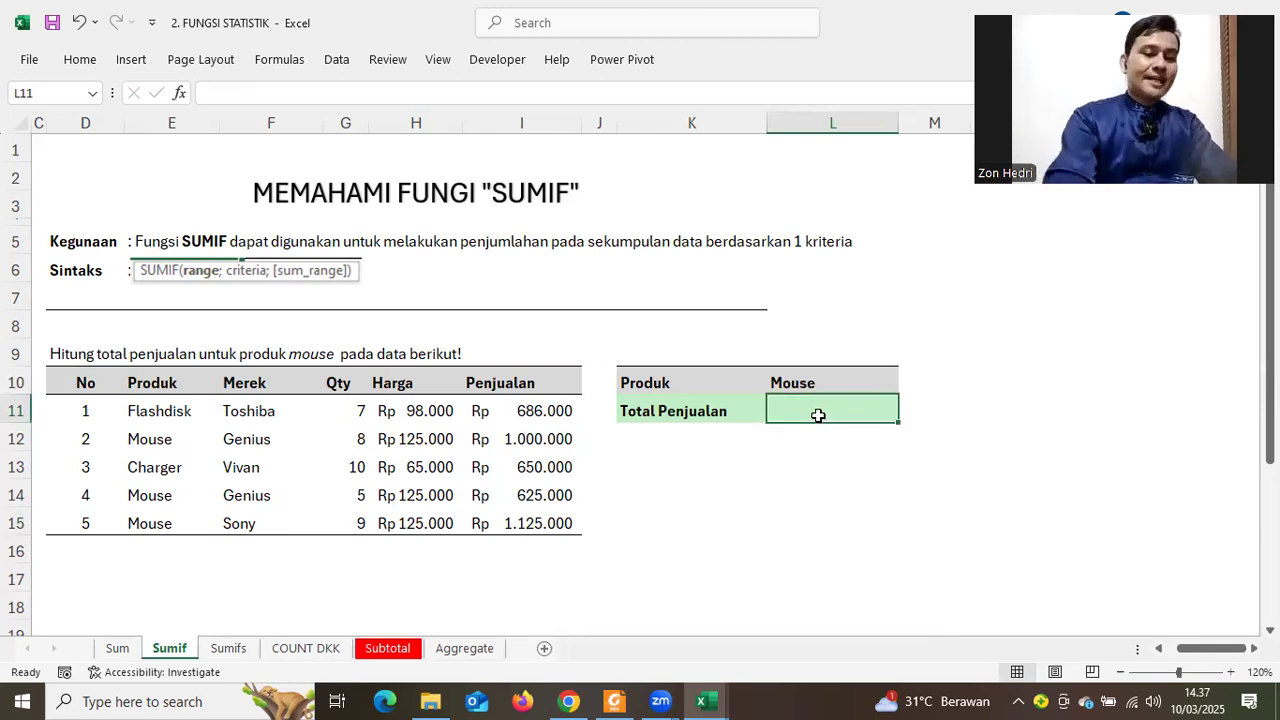
type("=SUM")
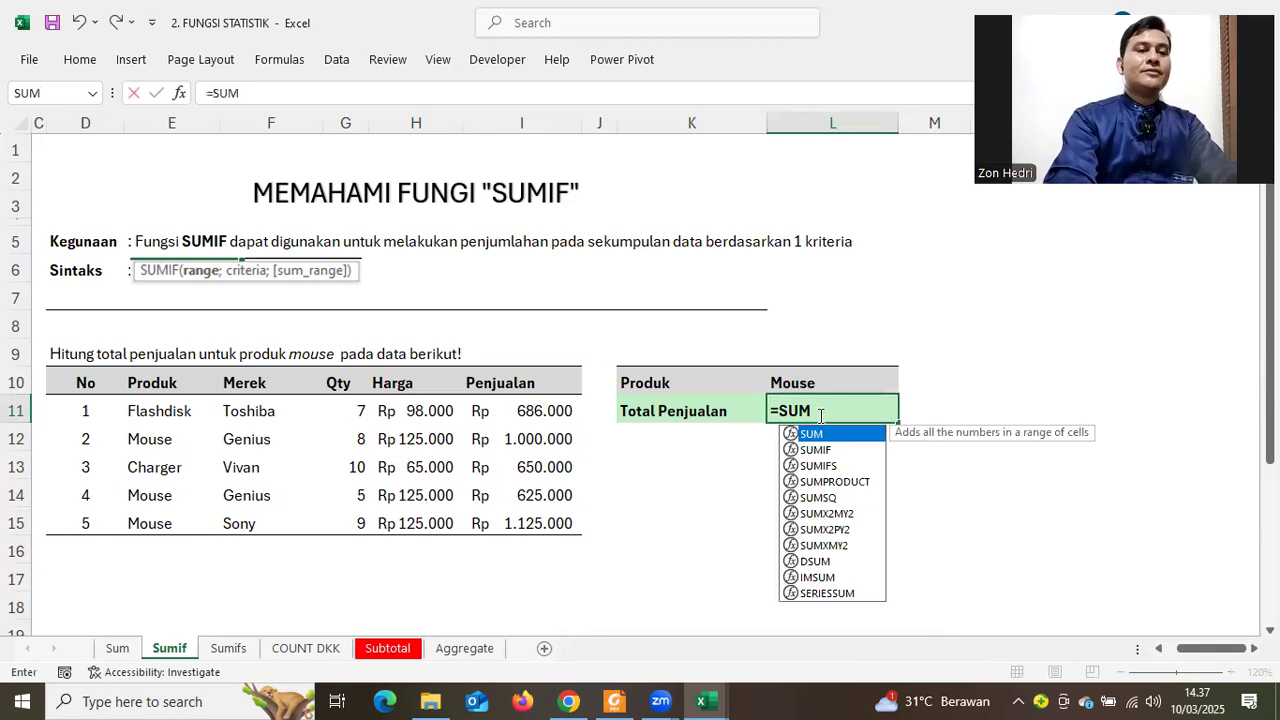
type("IF(")
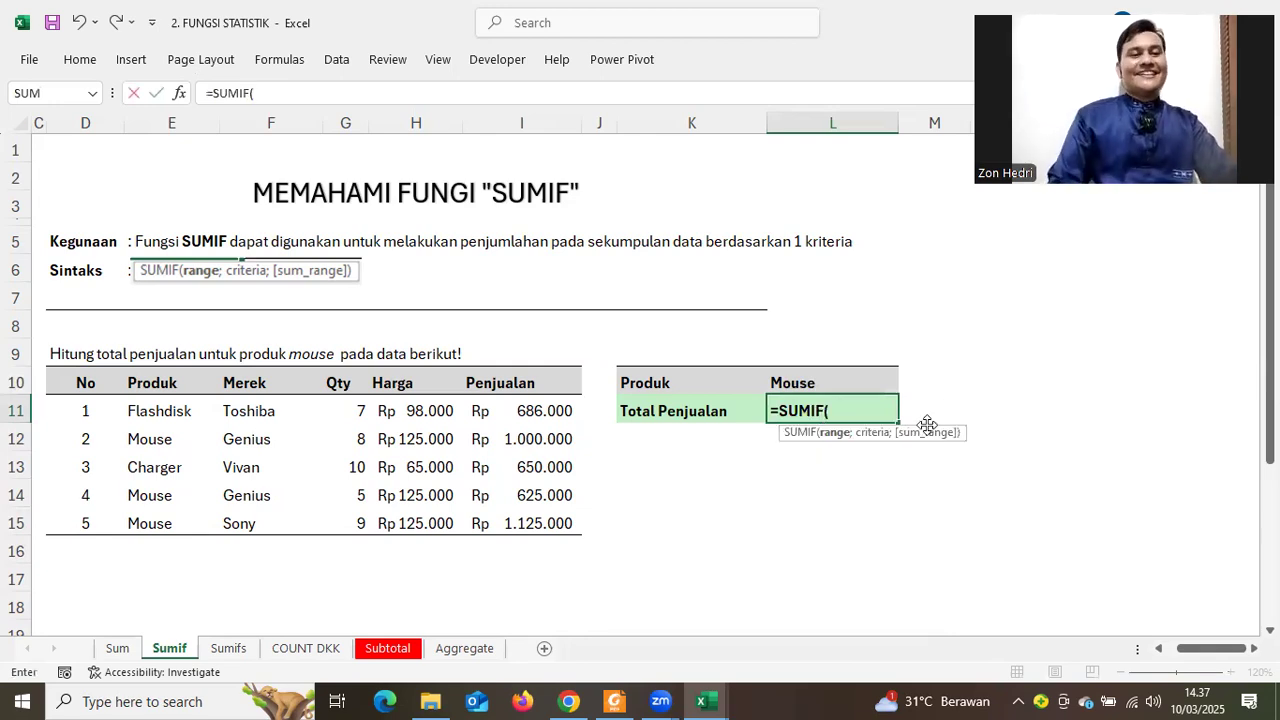
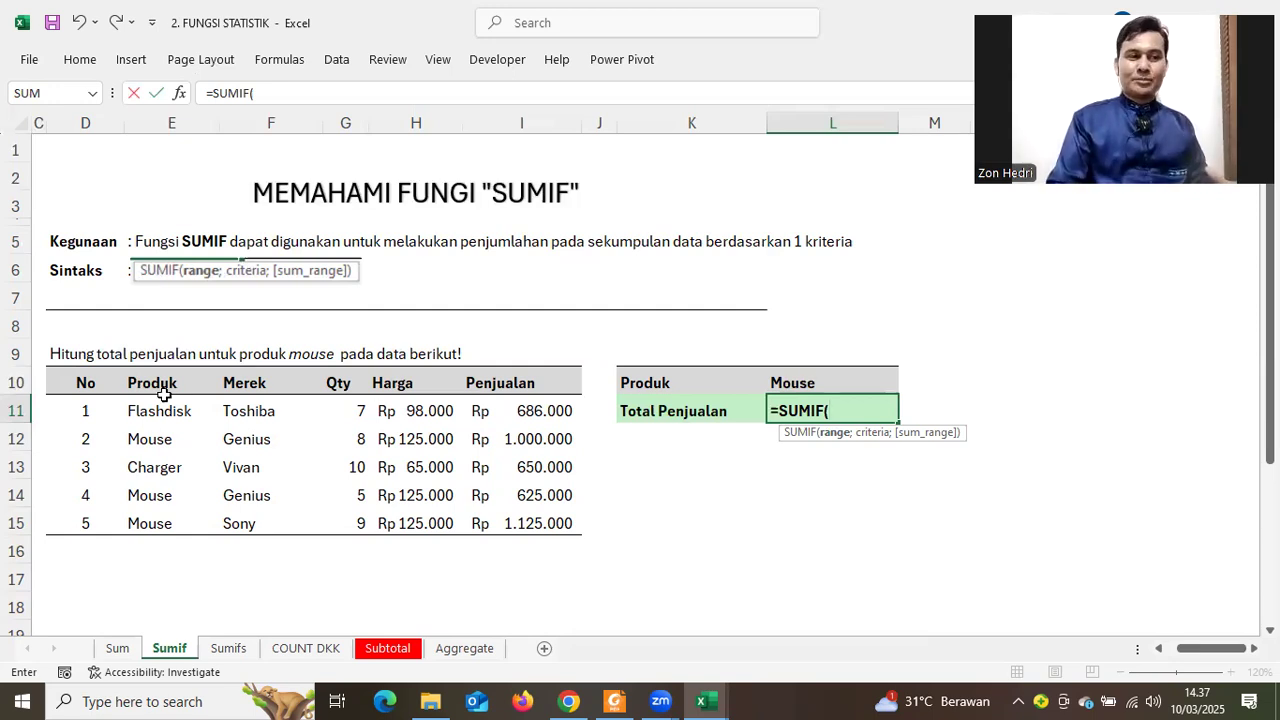
Select the product names E11:E15 as the SUMIF range argument, followed by a semicolon
left_click(138, 410)
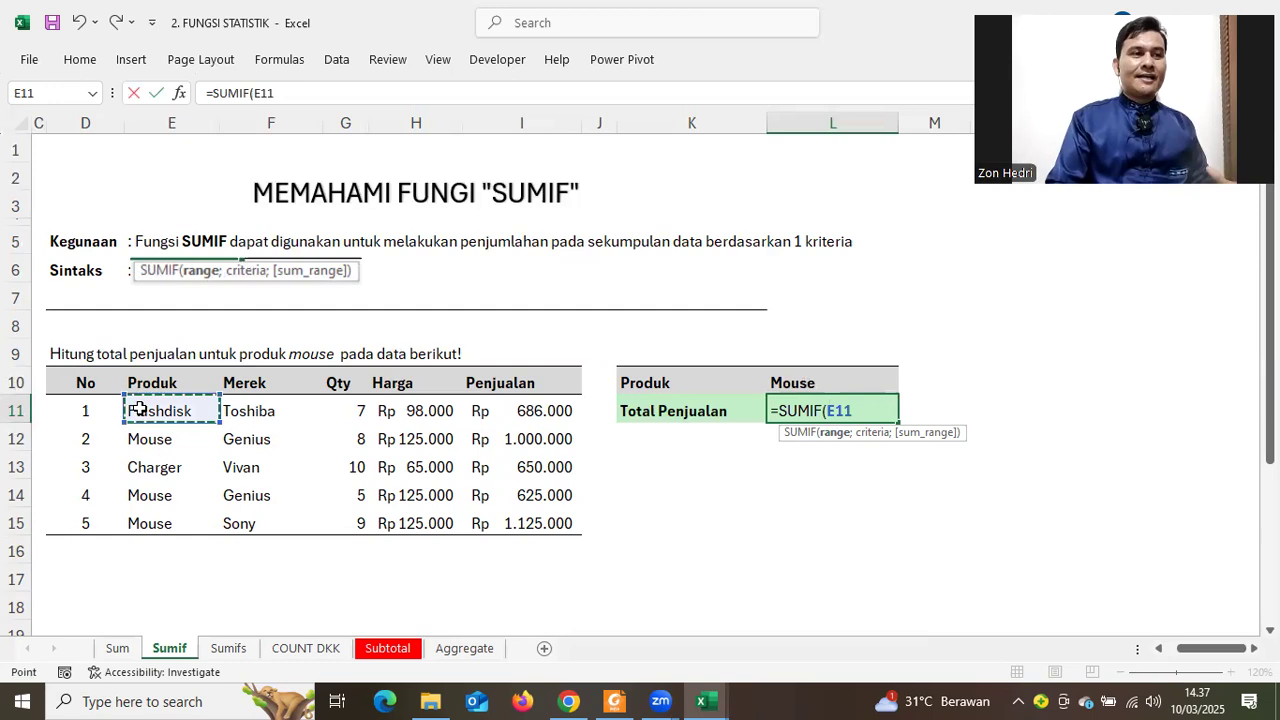
left_click_drag(138, 410, 140, 512)
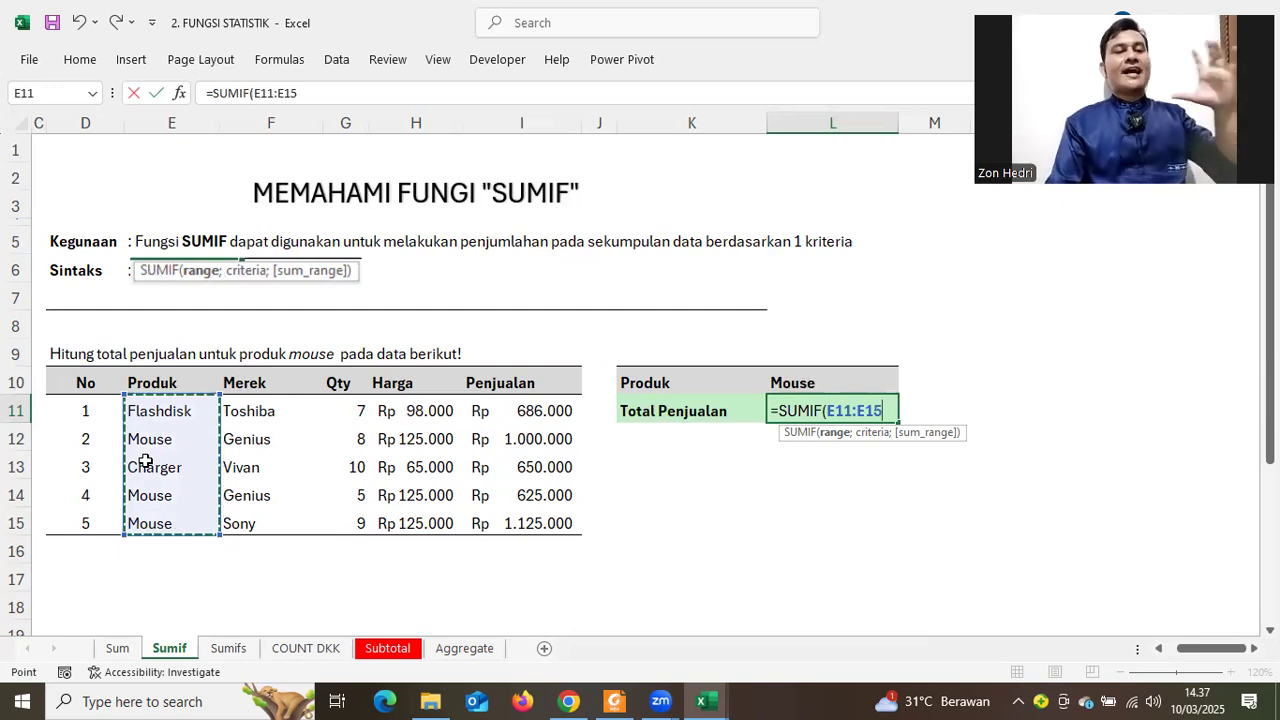
type(";")
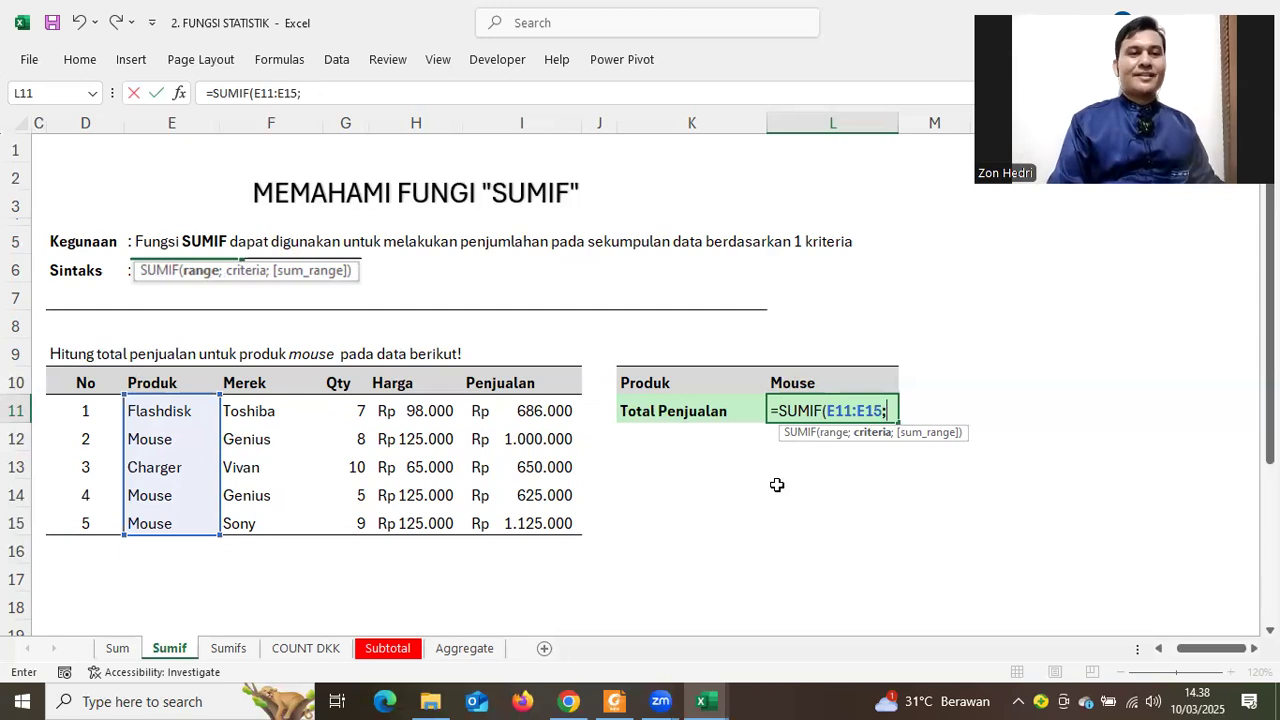
Try a typed "Mouse" criterion, then replace it with a reference to cell L10
left_click(784, 378)
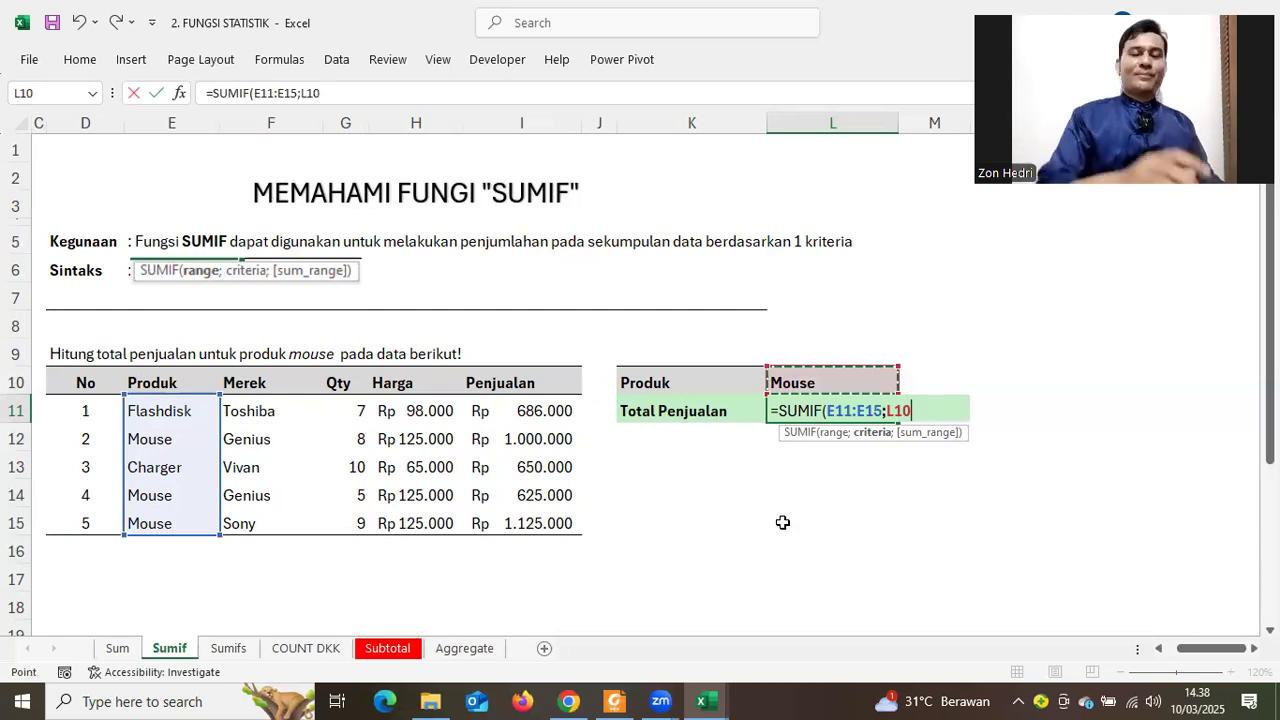
key("BackSpace")
key("BackSpace")
key("BackSpace")
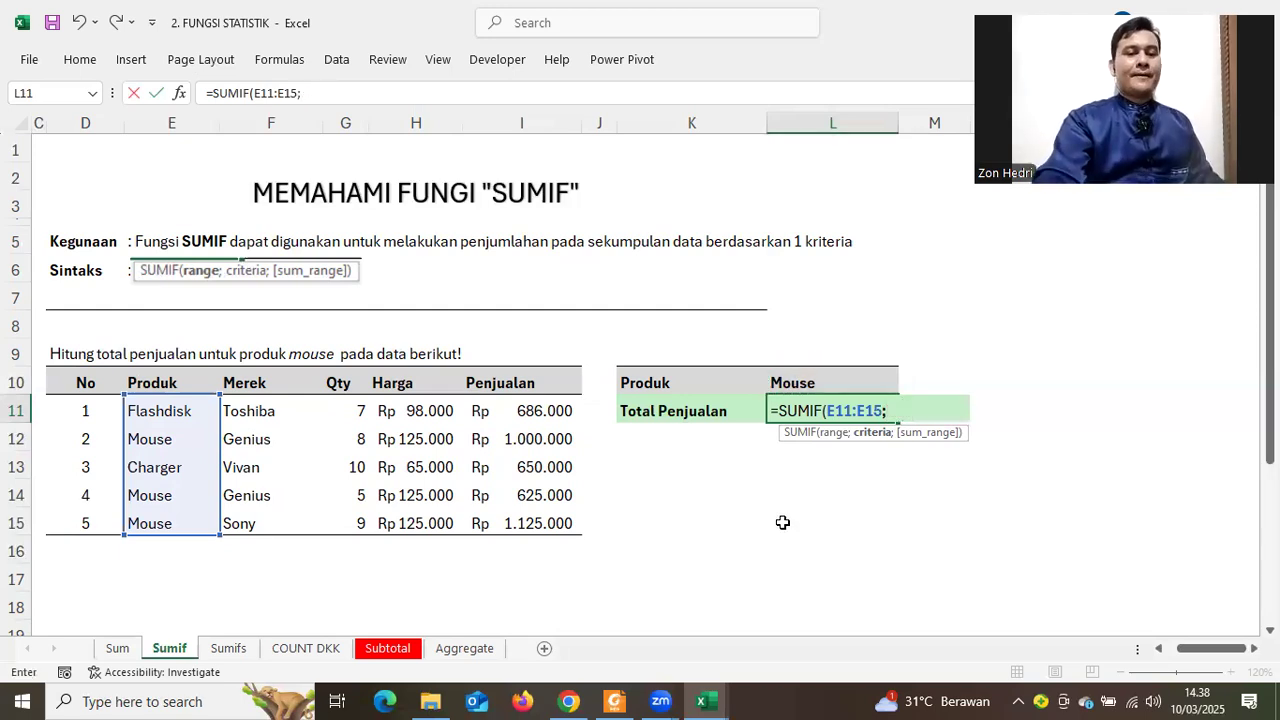
type("\"MO")
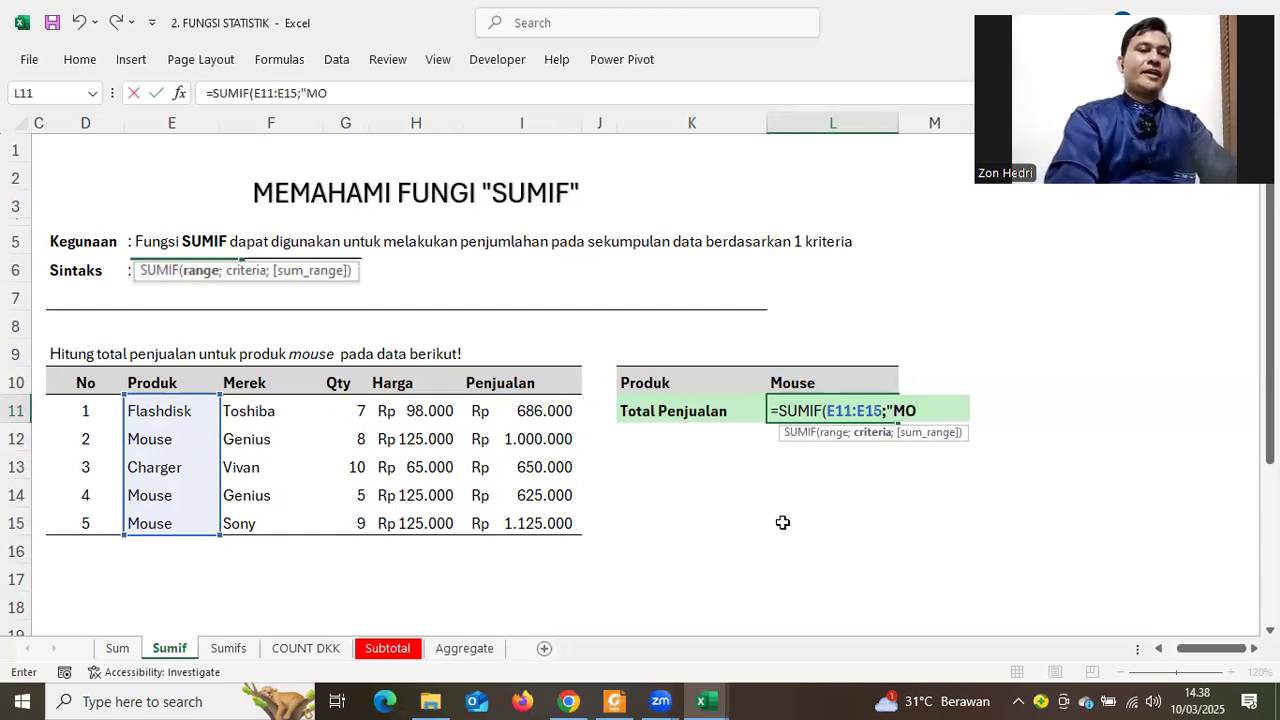
key("BackSpace")
key("BackSpace")
type("Mouse")
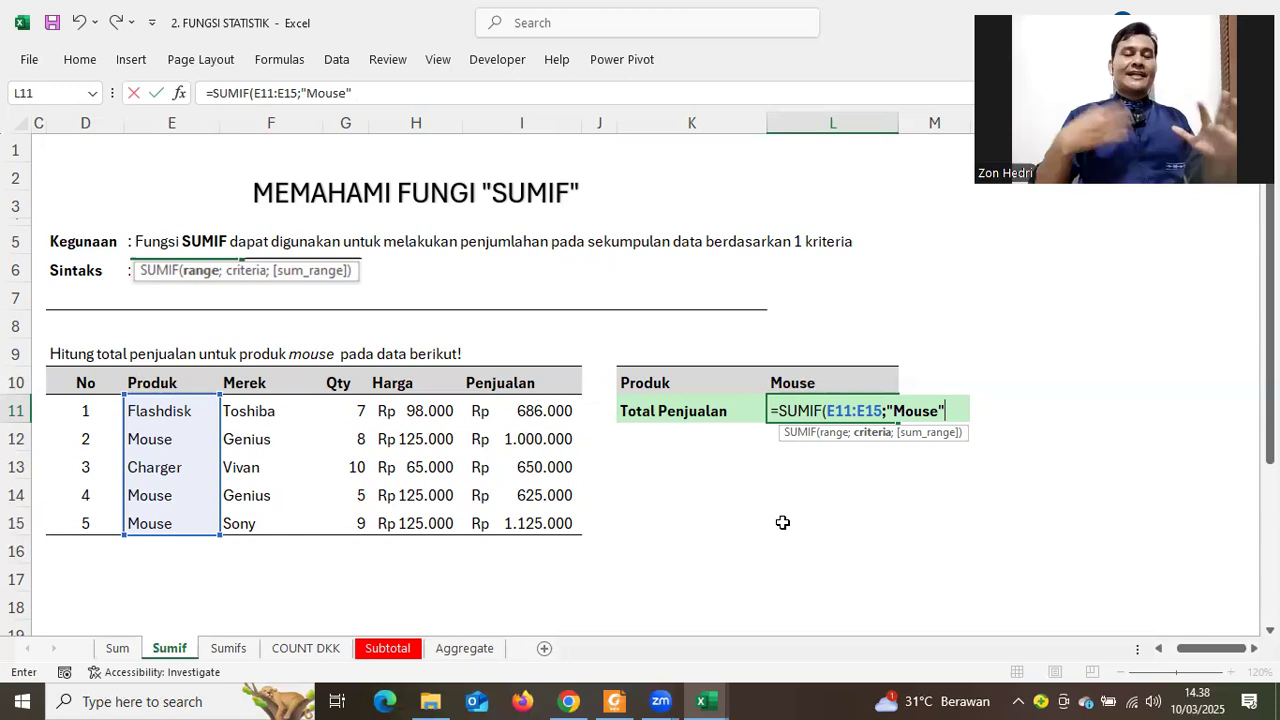
key("BackSpace")
key("BackSpace")
key("BackSpace")
key("BackSpace")
key("BackSpace")
key("BackSpace")
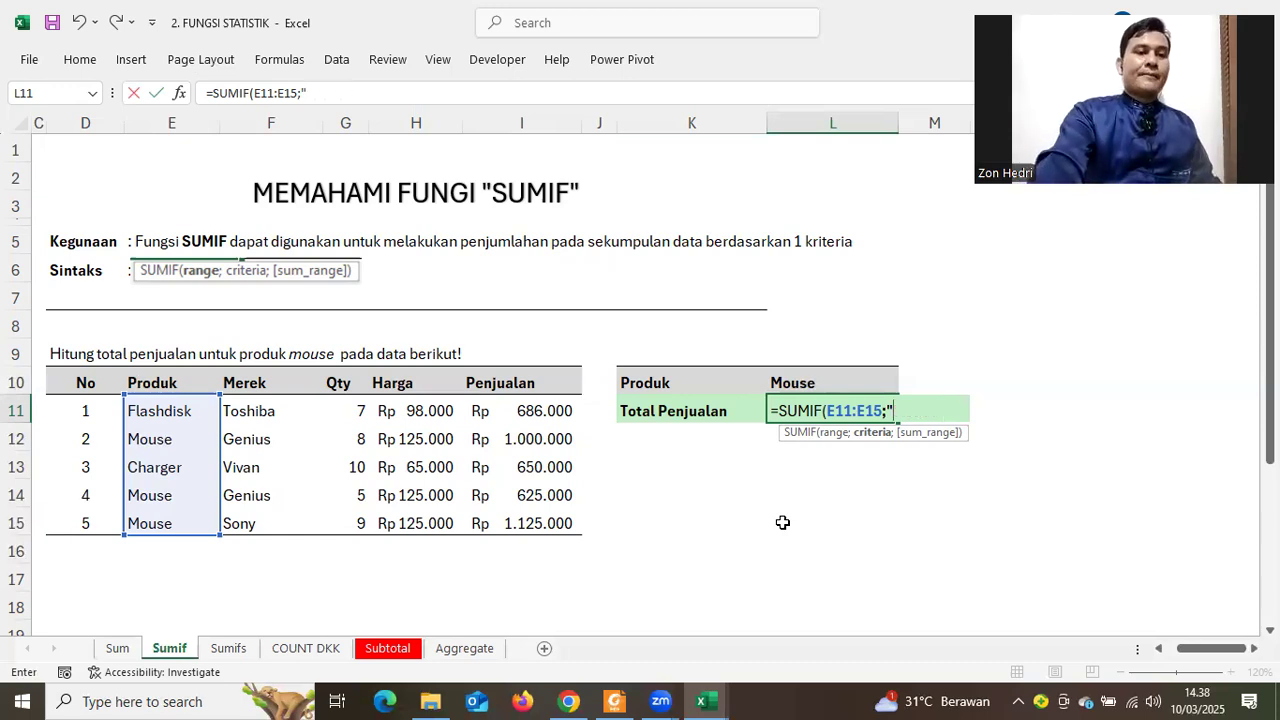
key("BackSpace")
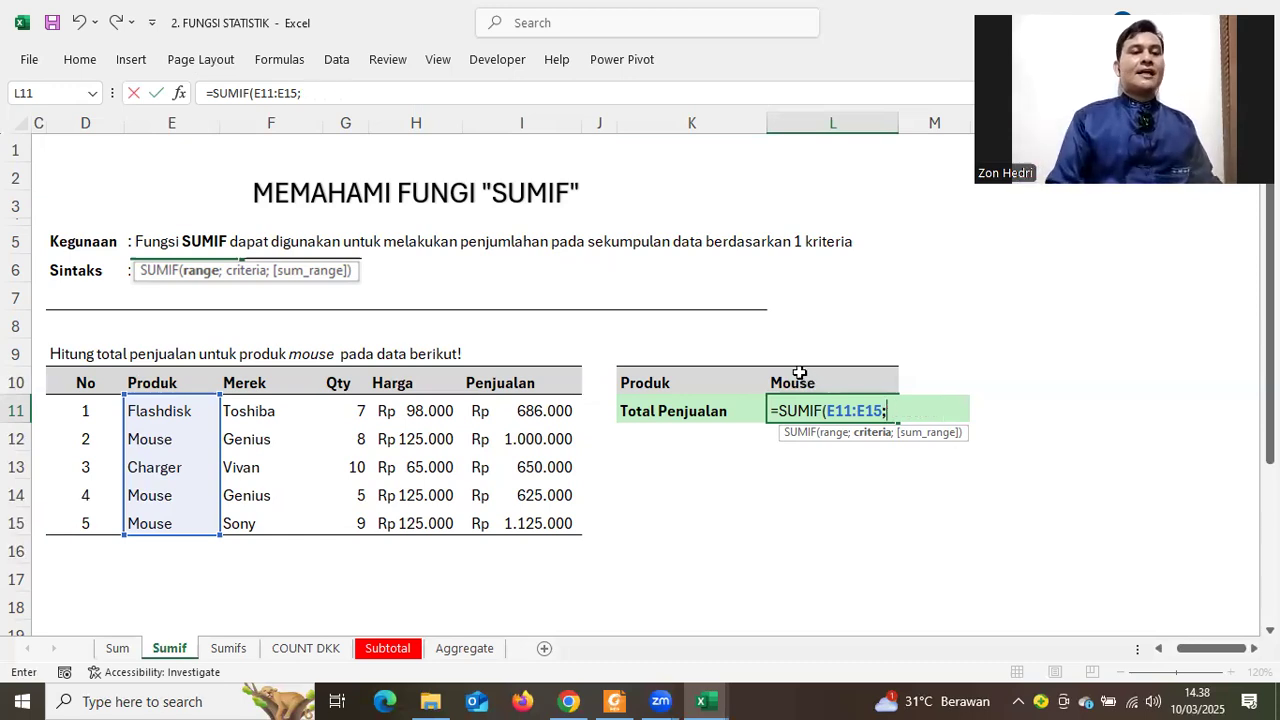
left_click(790, 379)
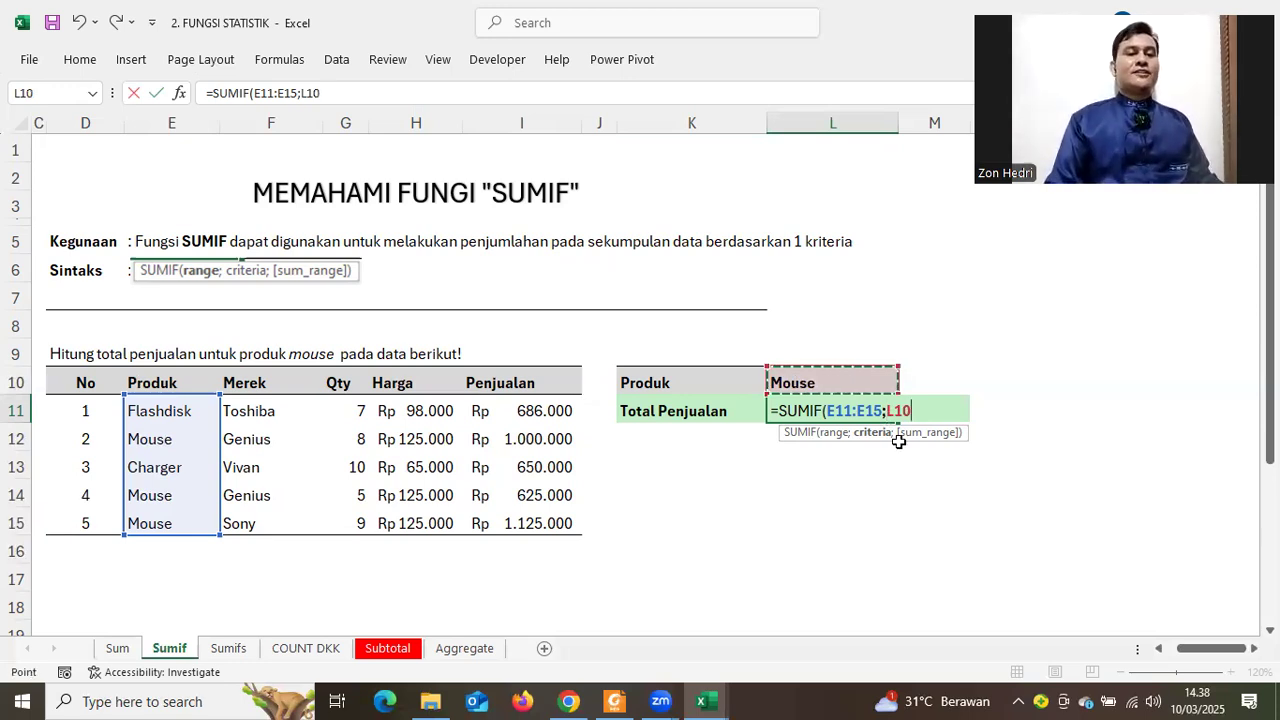
type(";")
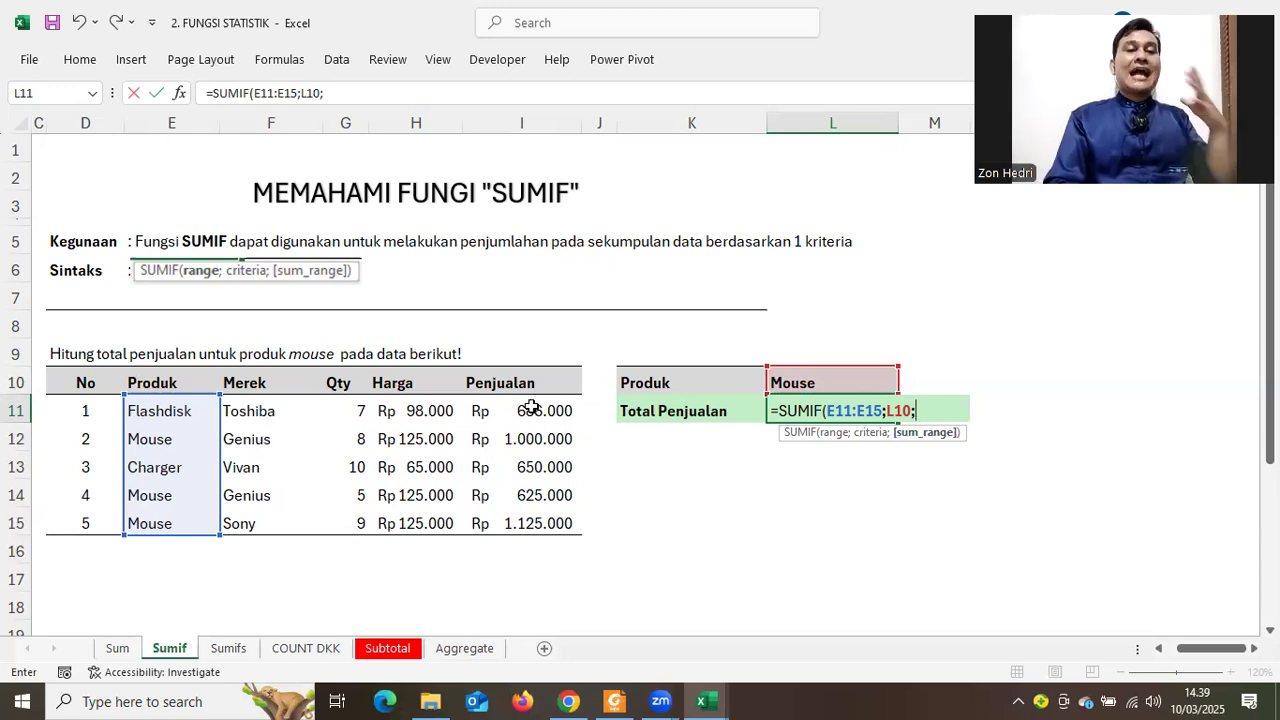
Add I11:I15 as the sum range, review the three arguments, and confirm to get Rp2.750.000
left_click_drag(531, 410, 532, 525)
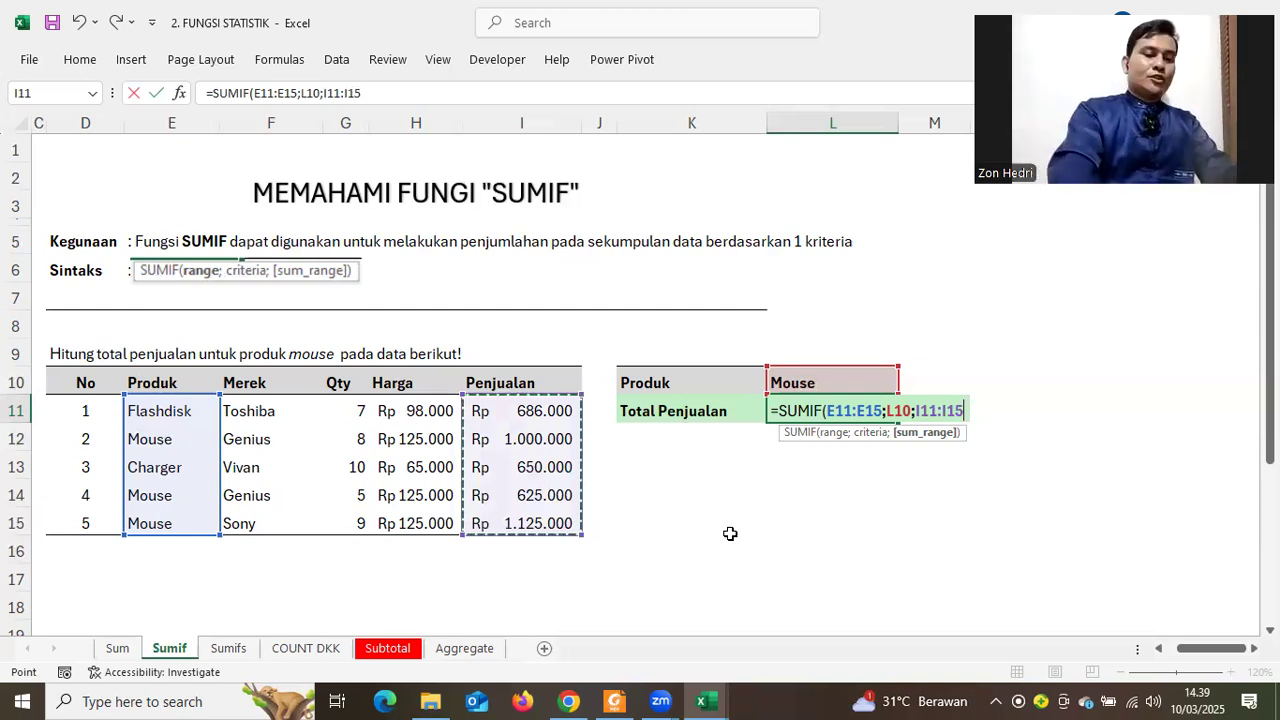
type(")")
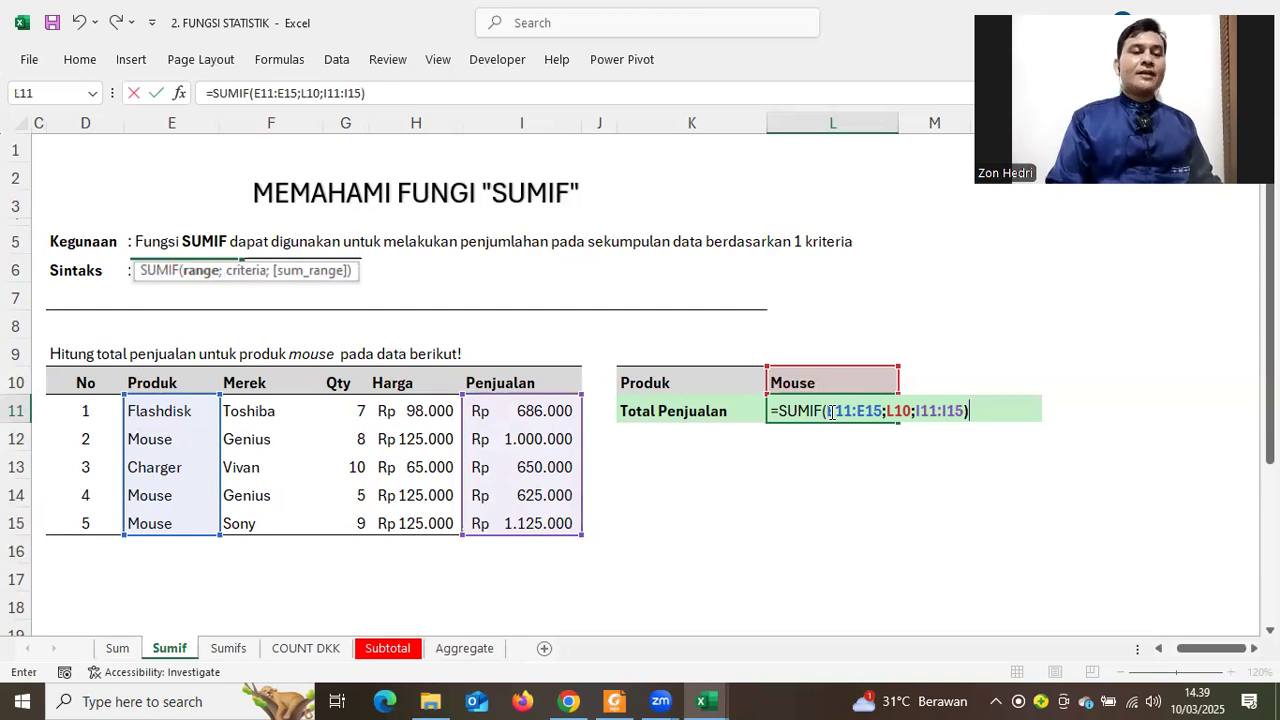
left_click(832, 412)
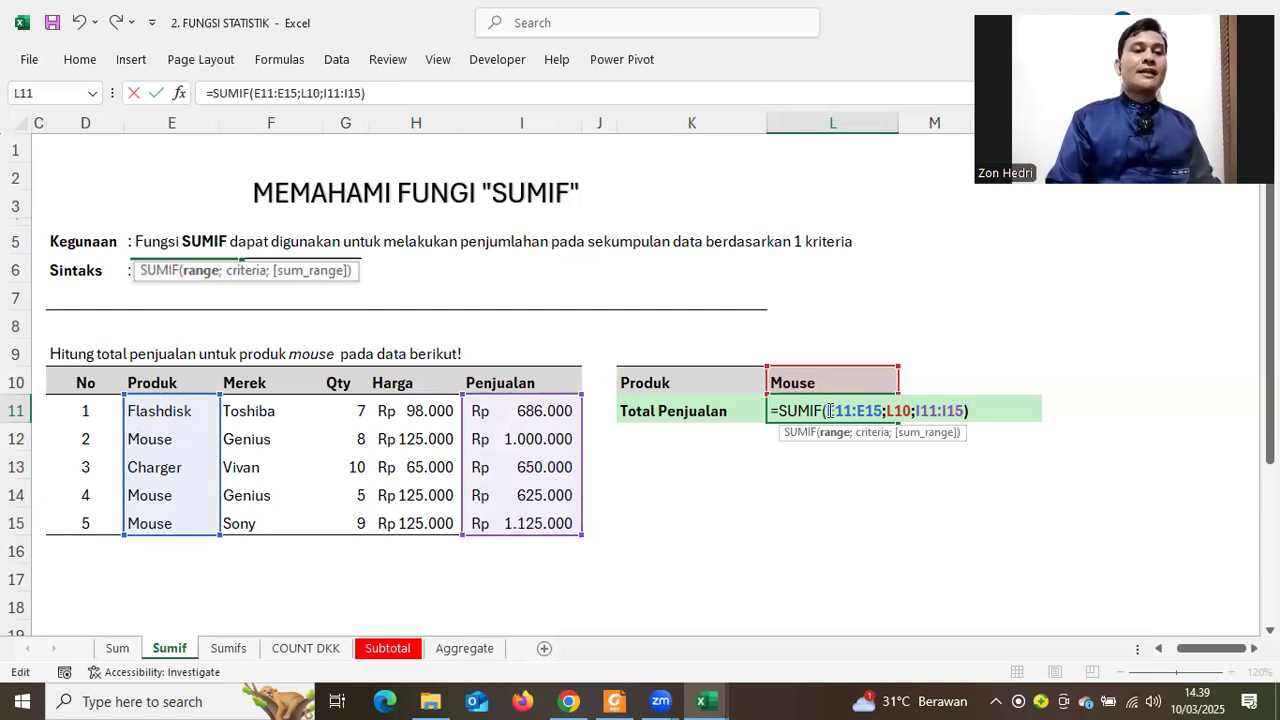
left_click_drag(824, 411, 882, 404)
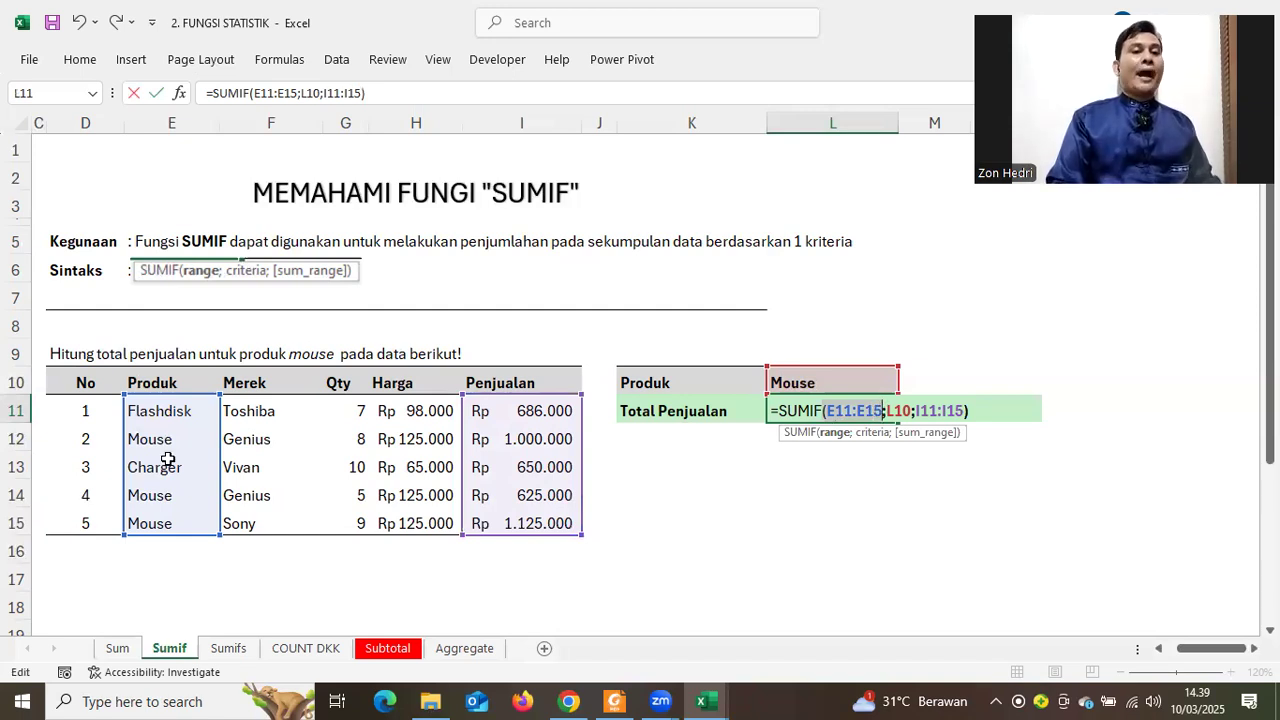
double_click(897, 410)
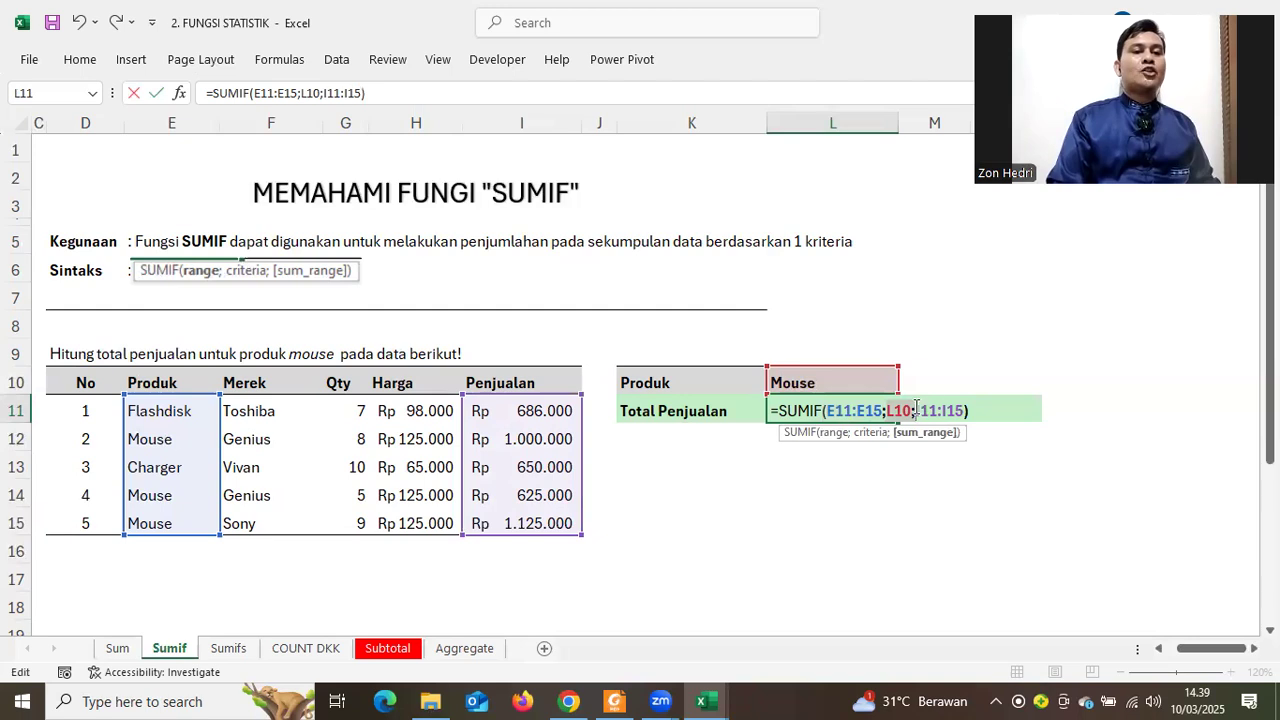
double_click(940, 410)
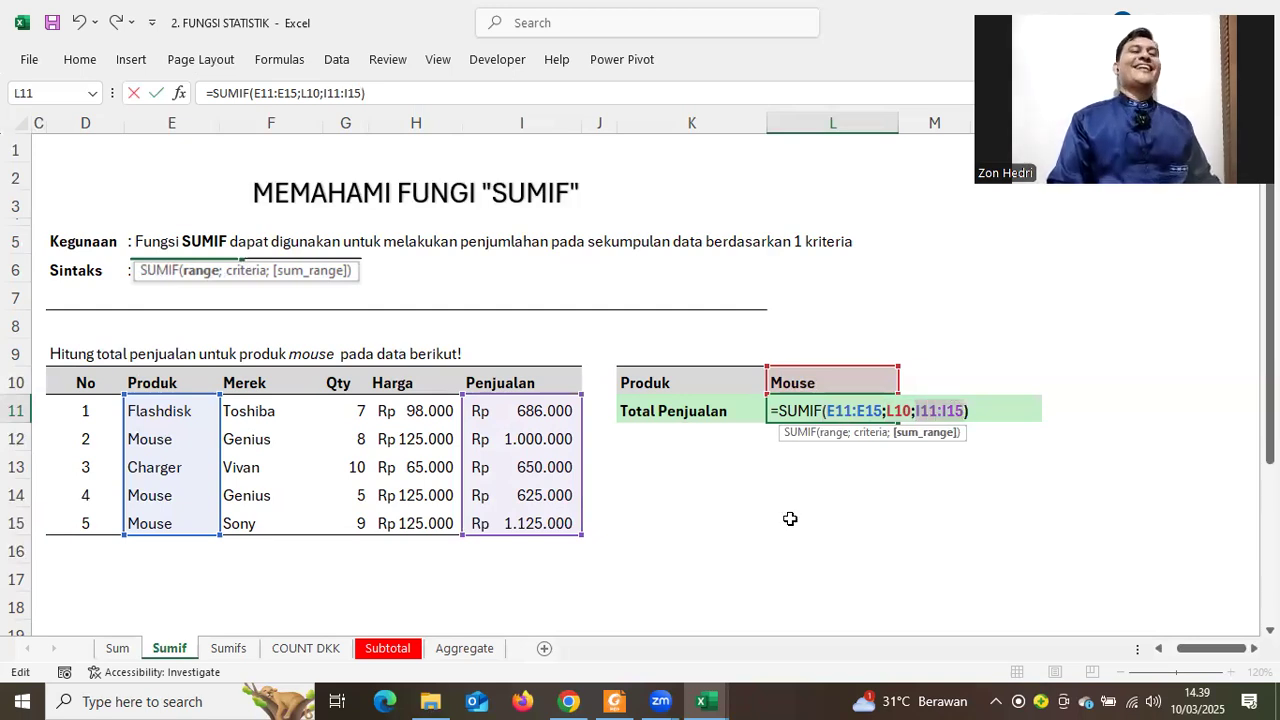
key("Return")
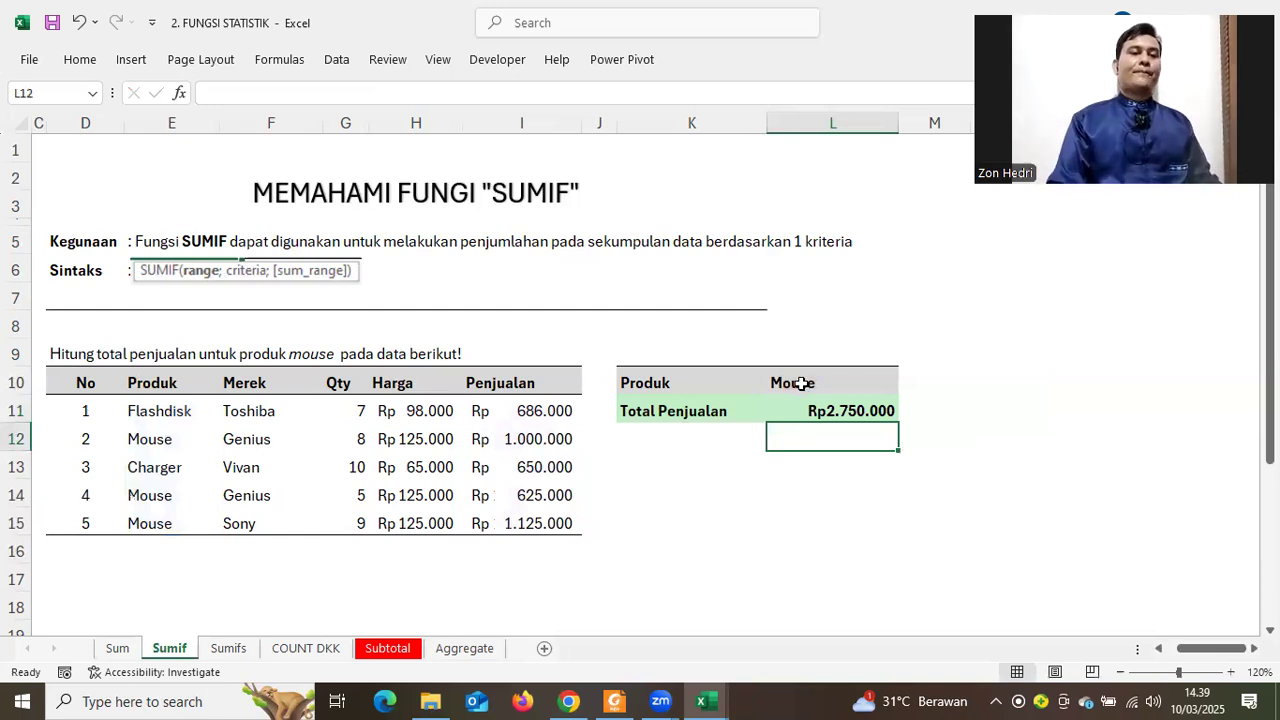
Switch the L10 product to Charger, then Flashdisk, then back to Mouse to test the total
key("Up")
key("Up")
left_click(906, 386)
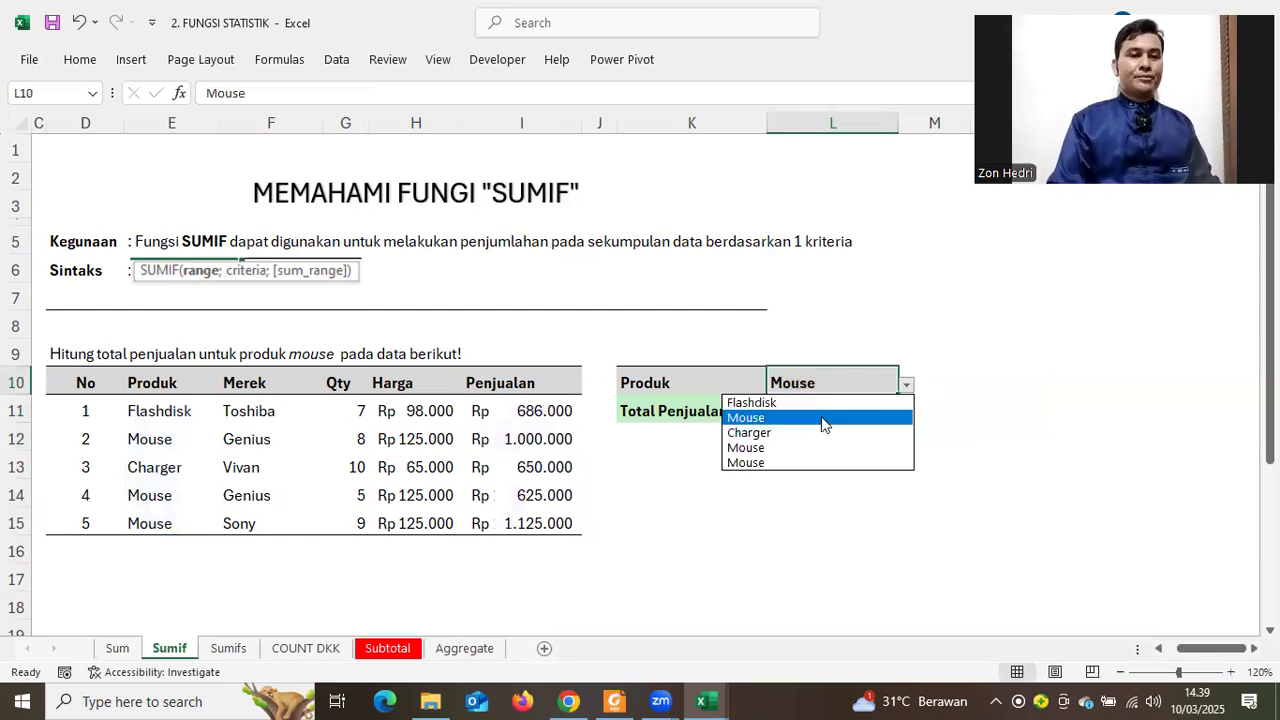
left_click(798, 433)
left_click(906, 386)
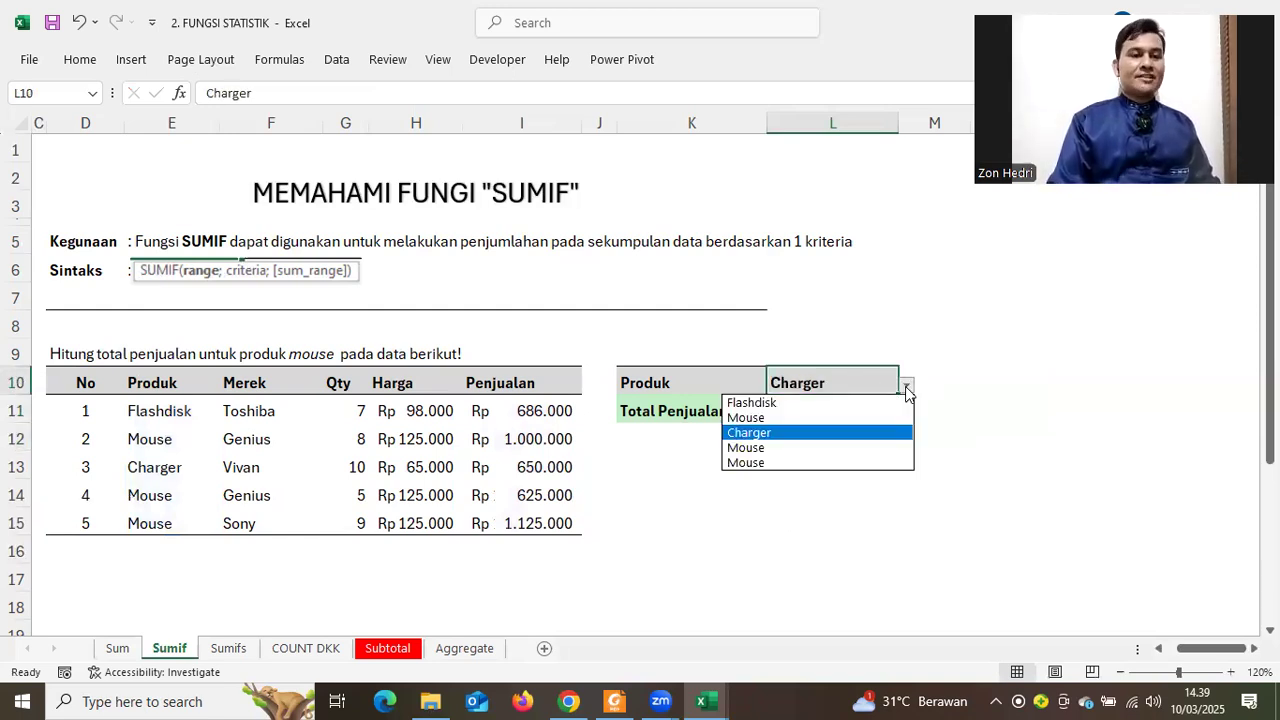
left_click(838, 407)
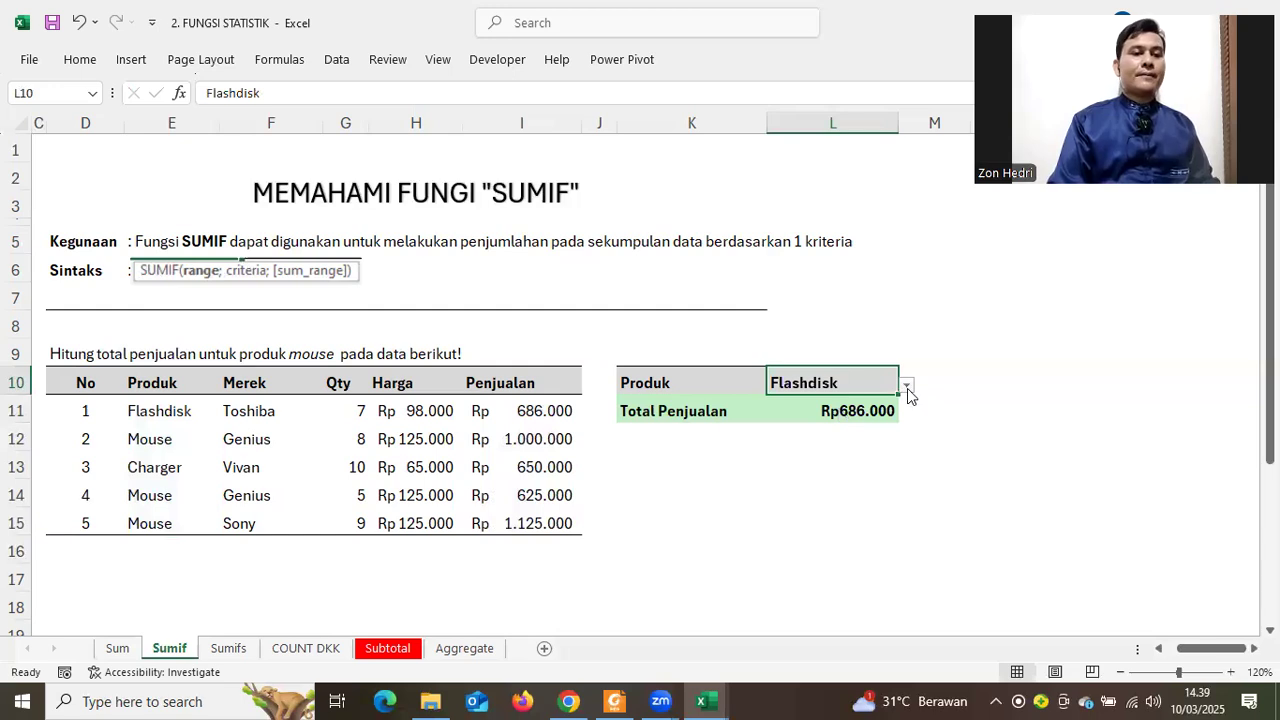
left_click(906, 387)
left_click(876, 415)
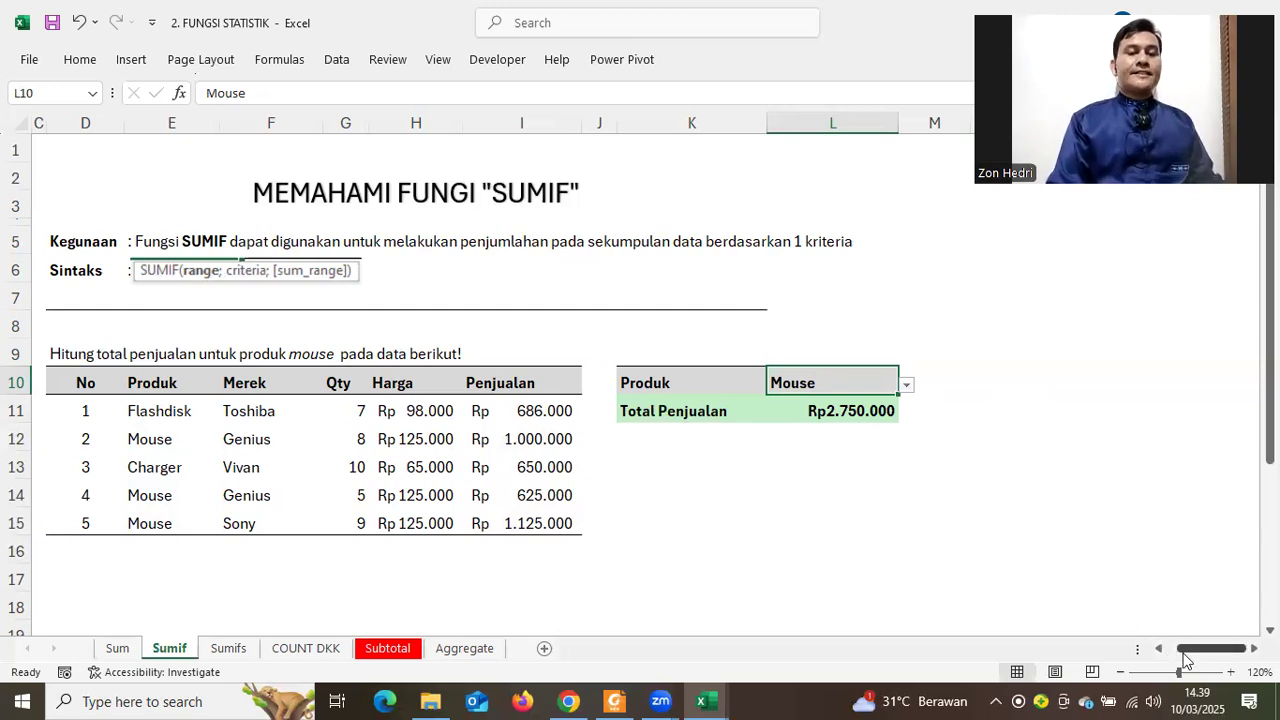
Review the SUMIF formula in L11, highlighting the function name, and recommit it
scroll(1177, 645, "left", 3)
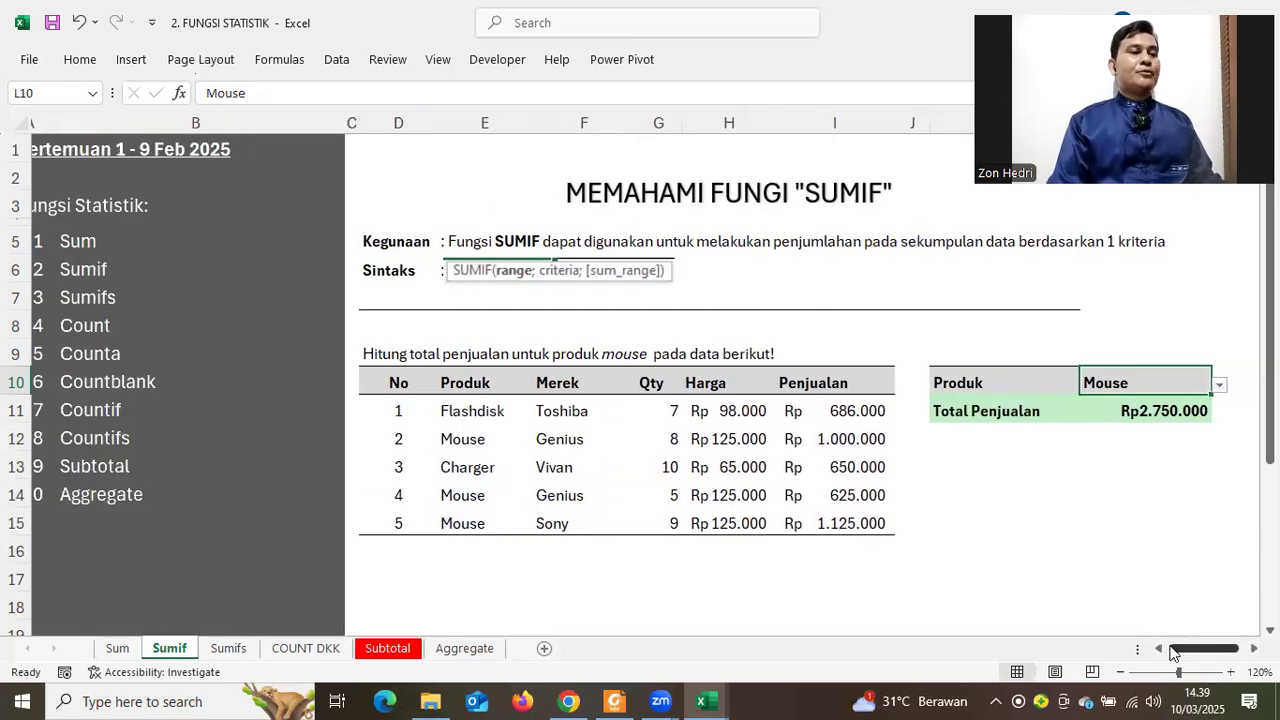
scroll(1181, 652, "right", 3)
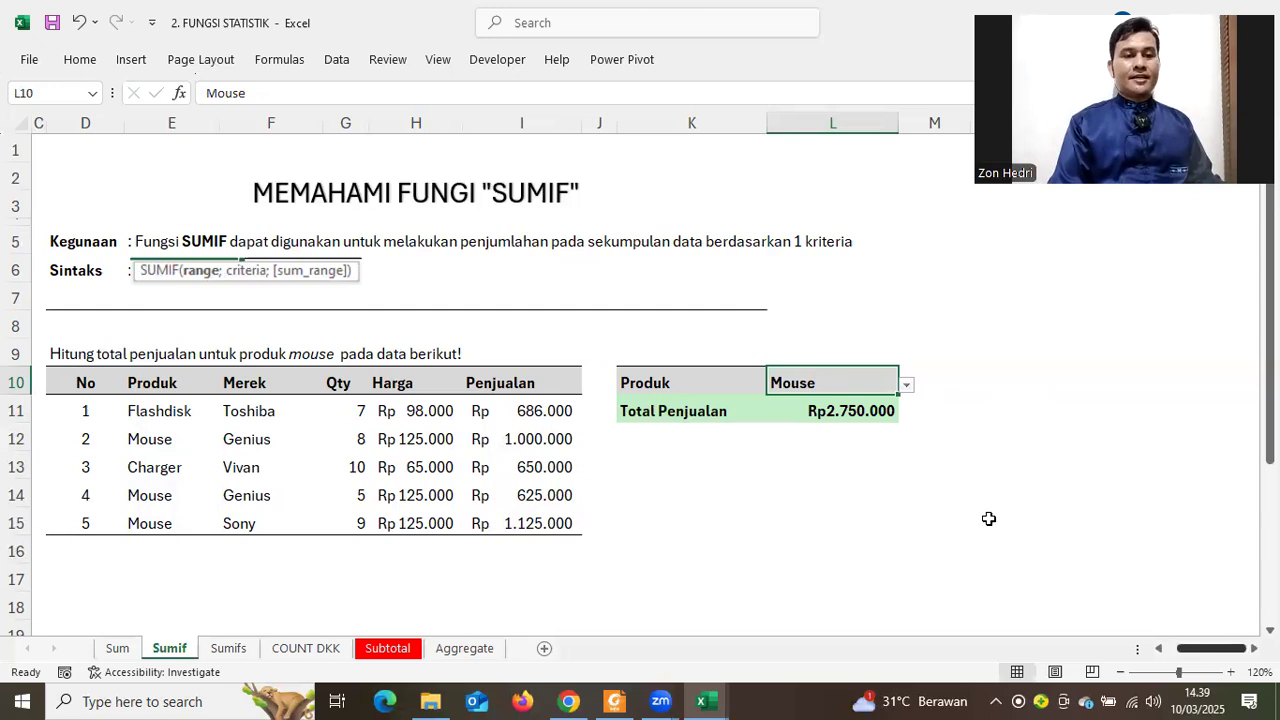
left_click(808, 413)
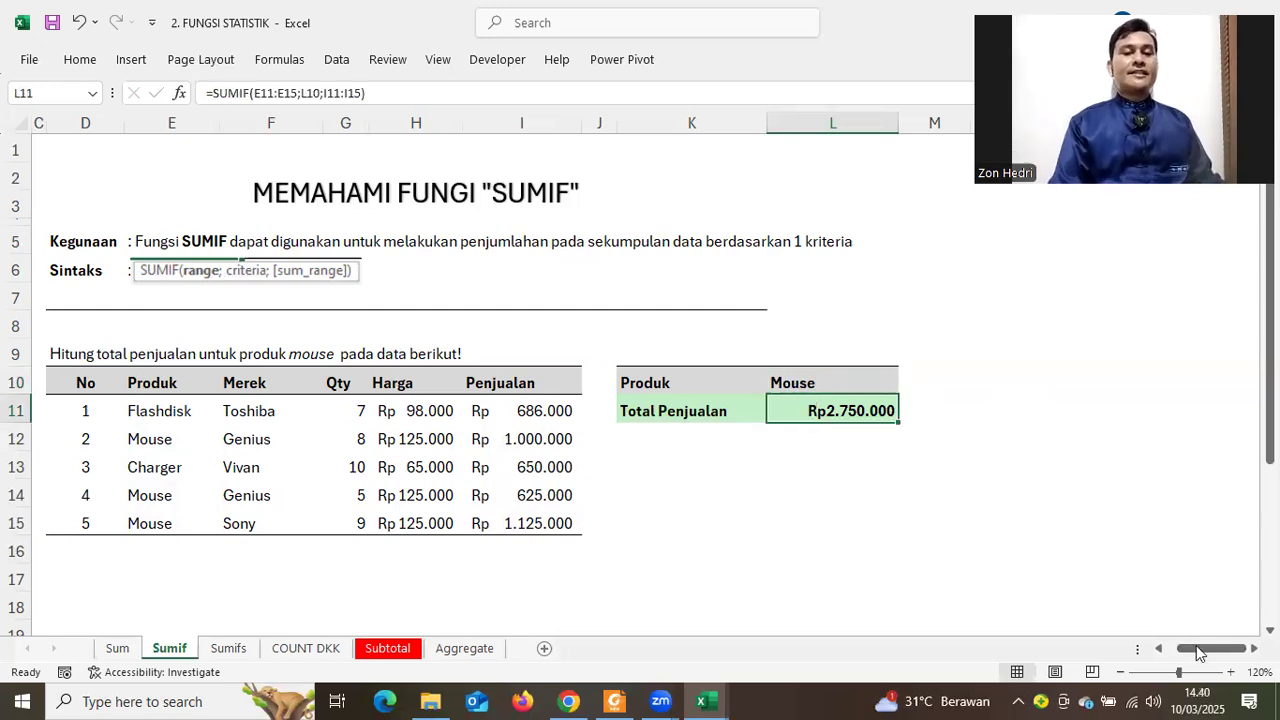
scroll(1166, 645, "left", 3)
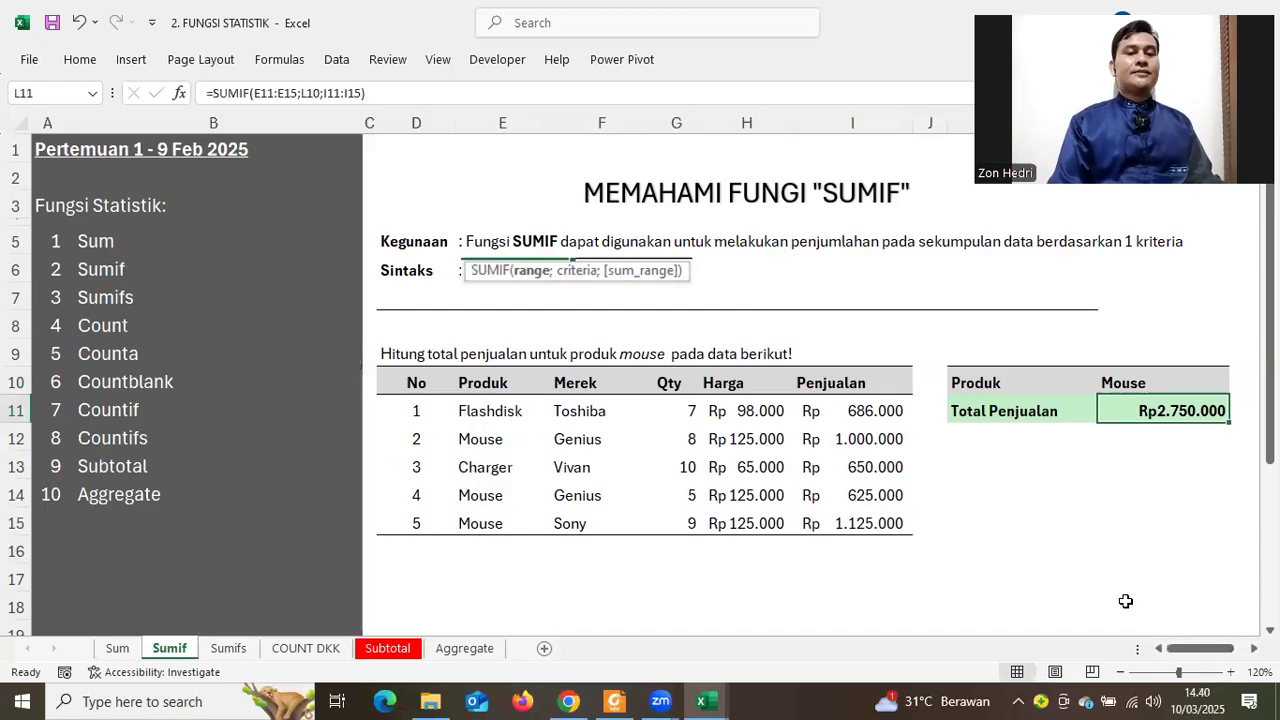
scroll(1218, 645, "right", 2)
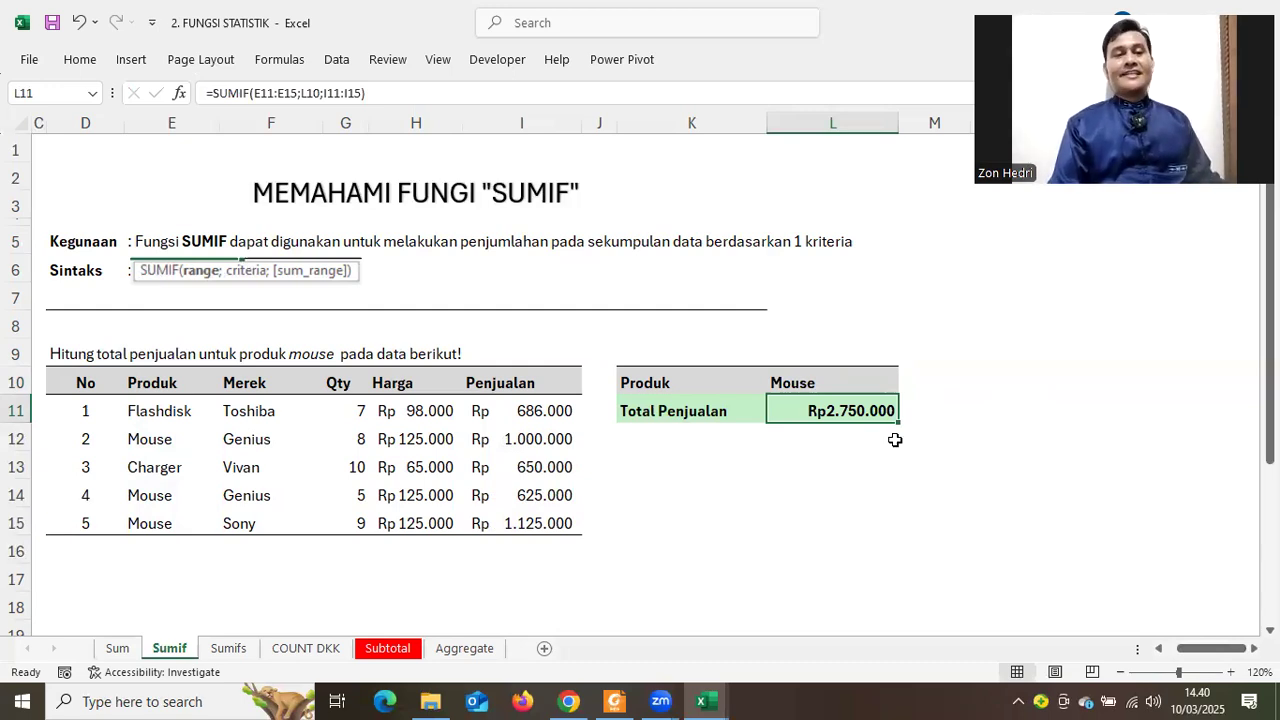
double_click(810, 411)
left_click_drag(818, 410, 780, 407)
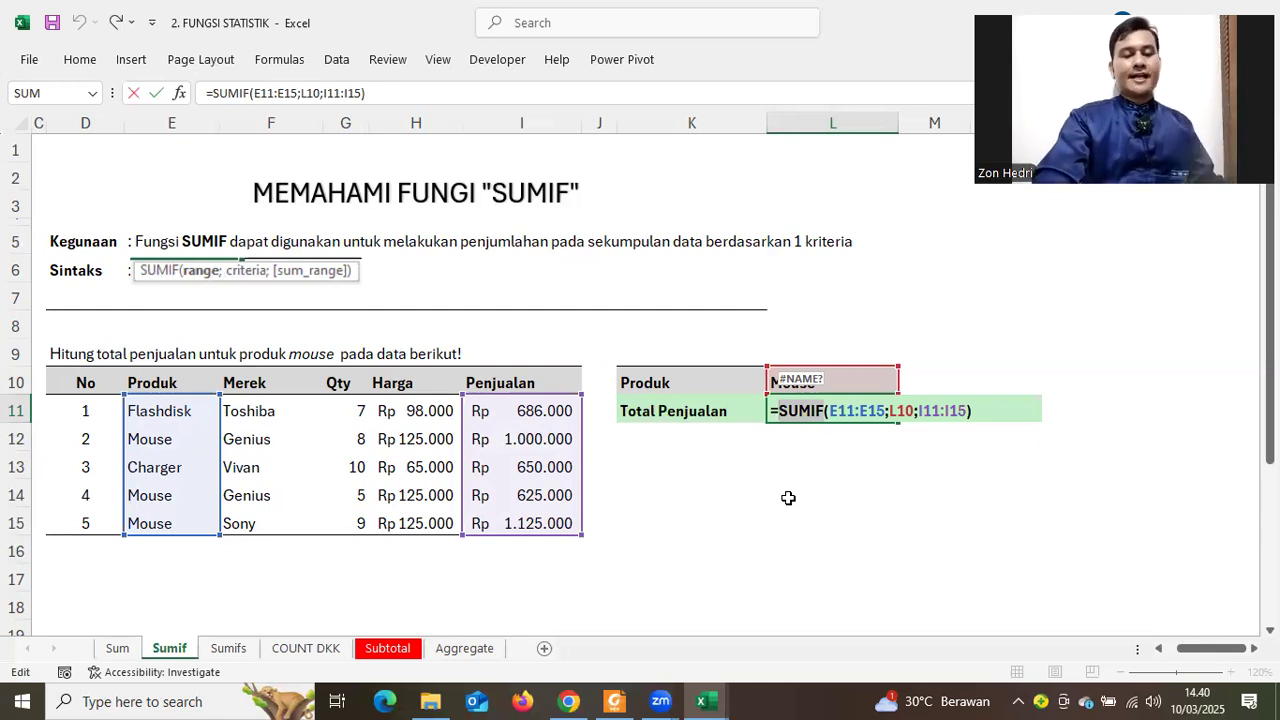
key("Return")
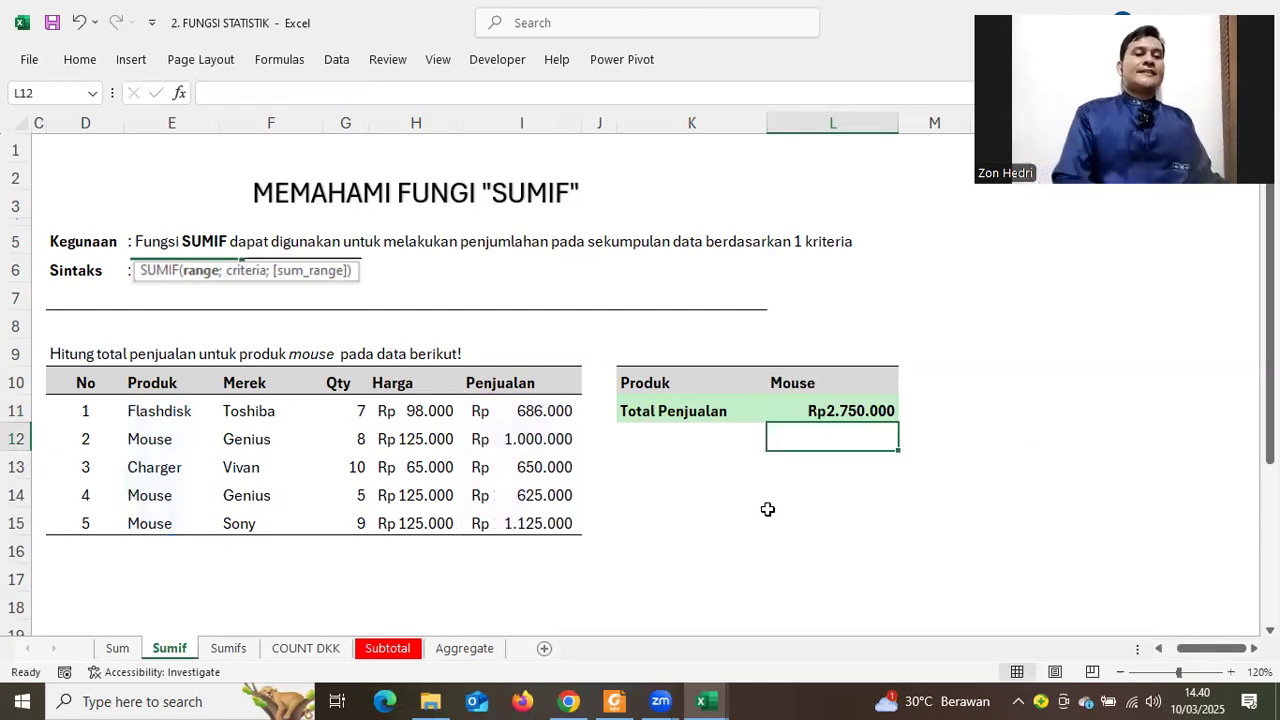
scroll(1212, 648, "left", 2)
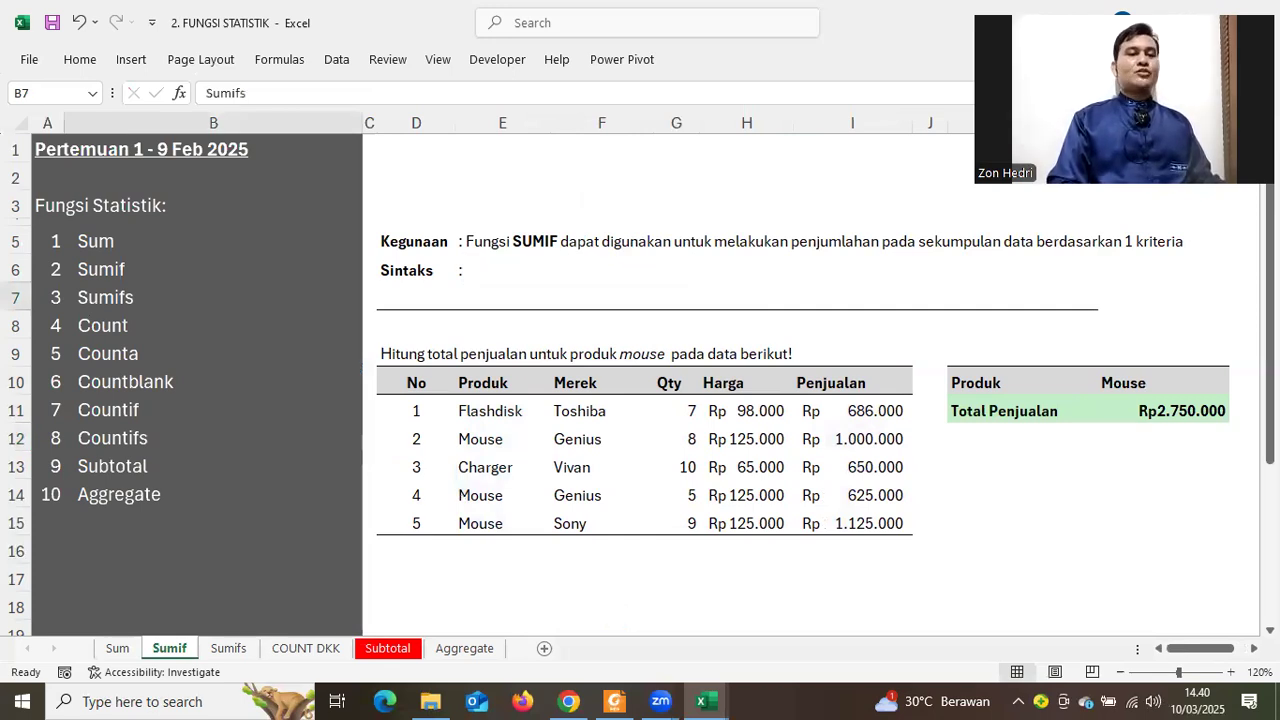
Go to the Sumifs sheet and point out its Total Penjualan row, Produk and Merek columns
left_click(143, 290)
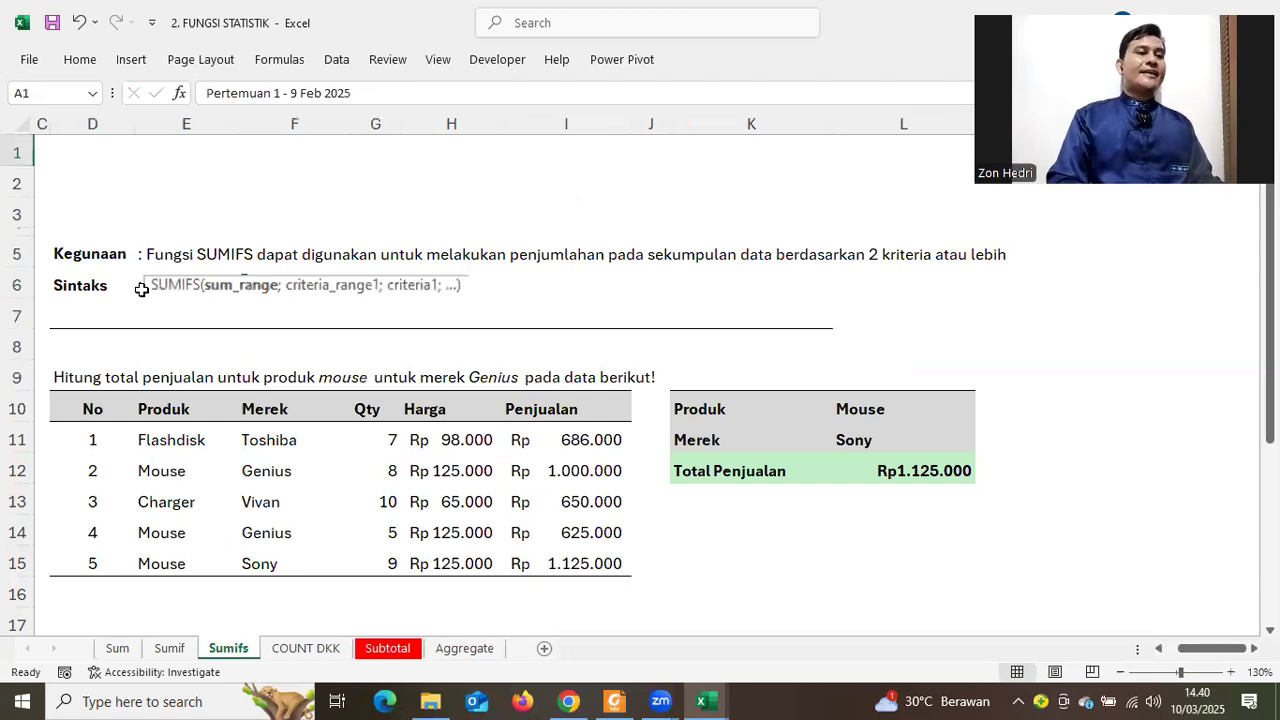
left_click(62, 258)
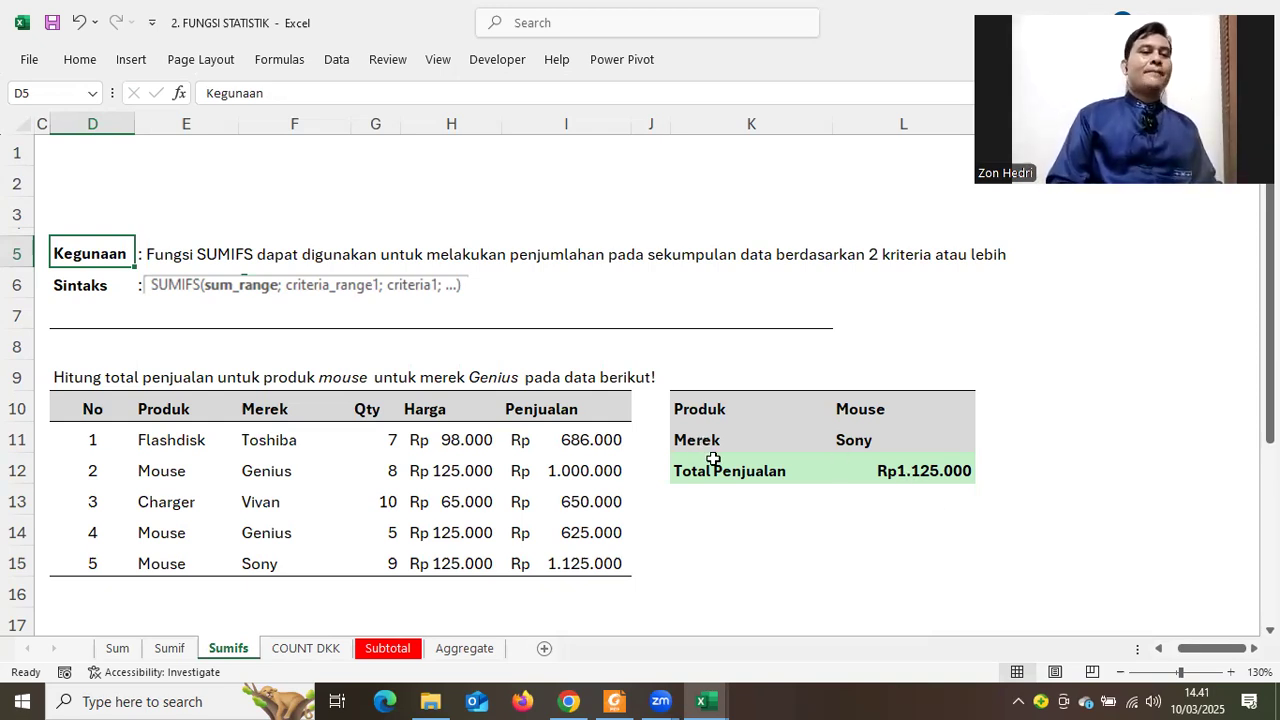
left_click_drag(800, 471, 935, 469)
left_click_drag(173, 400, 172, 555)
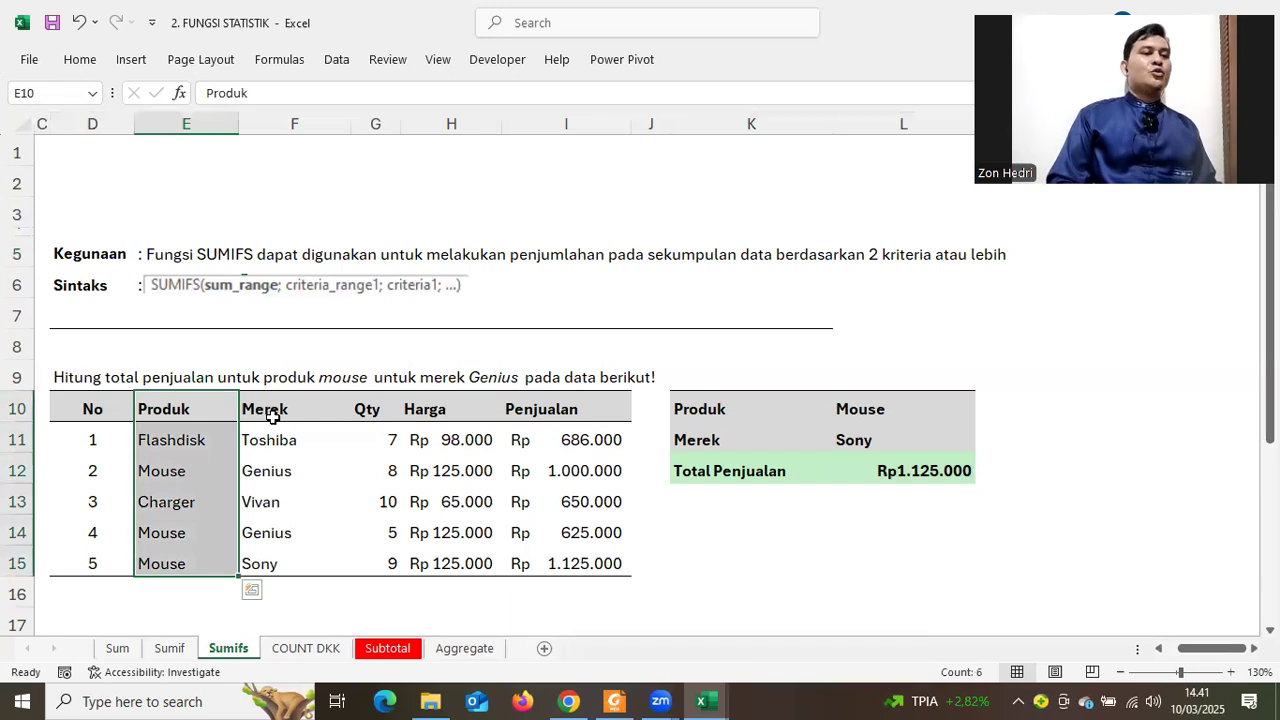
left_click_drag(276, 410, 262, 563)
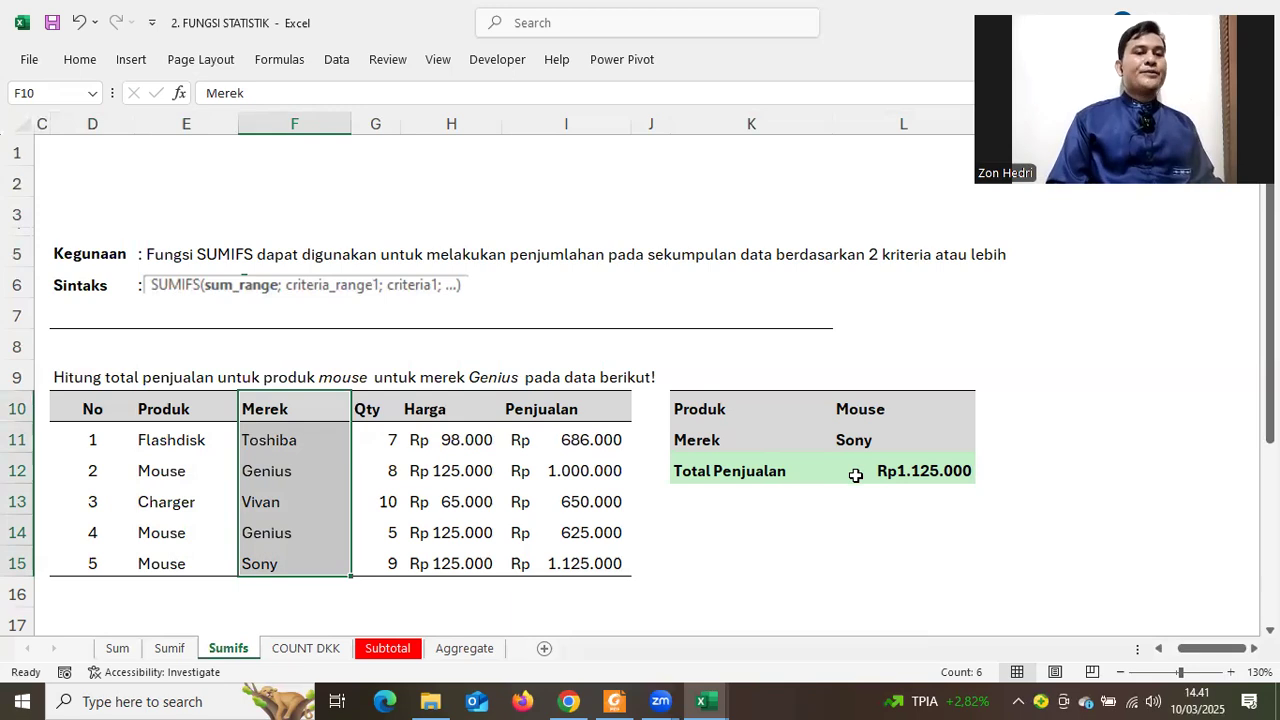
left_click(826, 530)
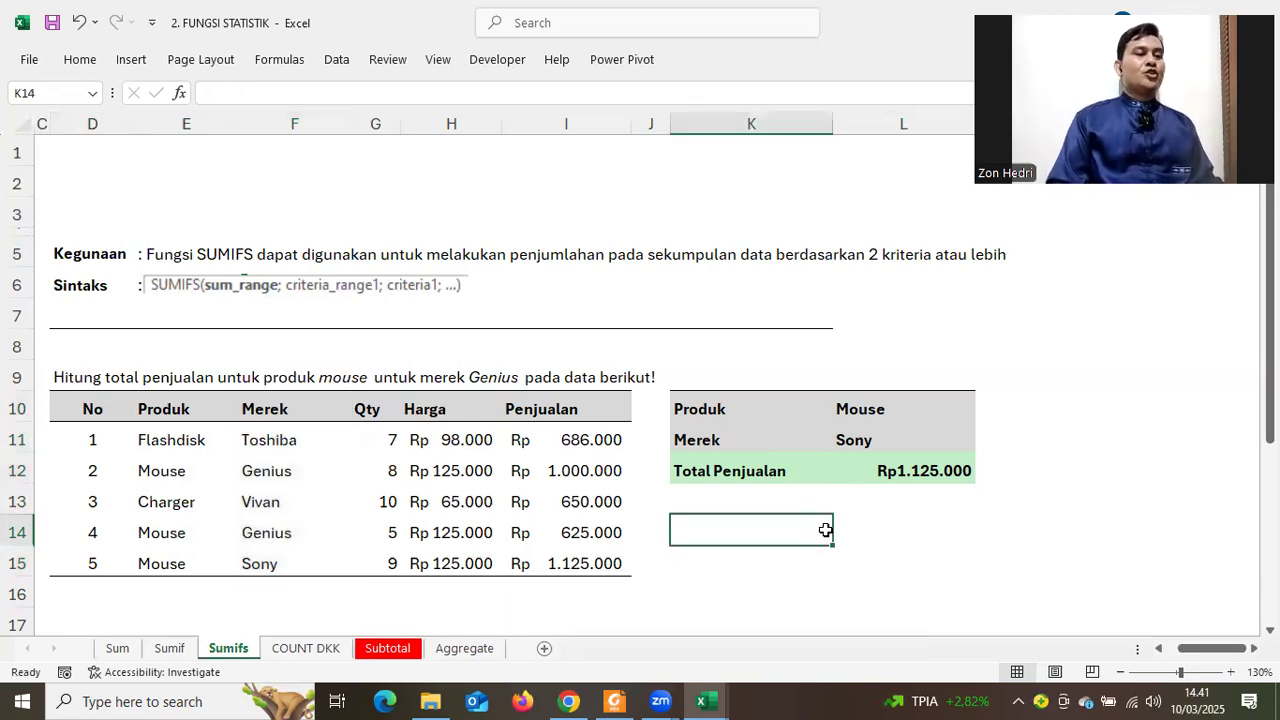
left_click_drag(171, 408, 165, 533)
left_click(163, 472)
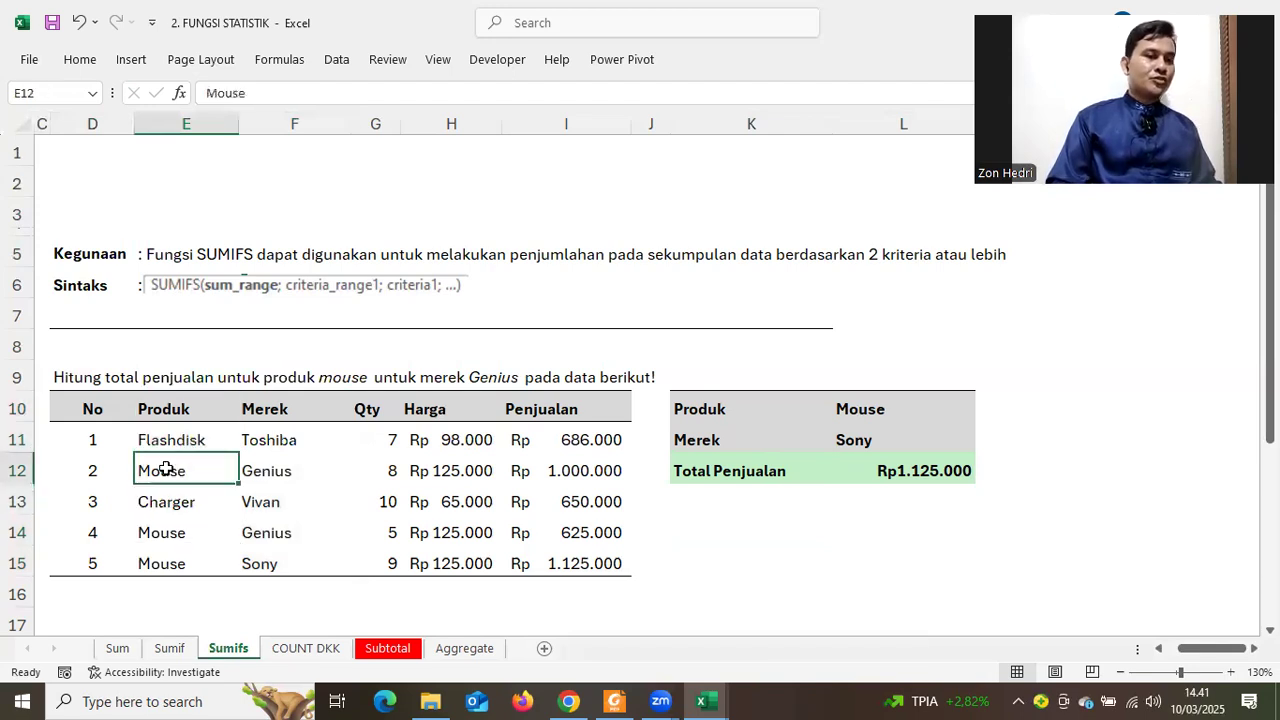
left_click(168, 533)
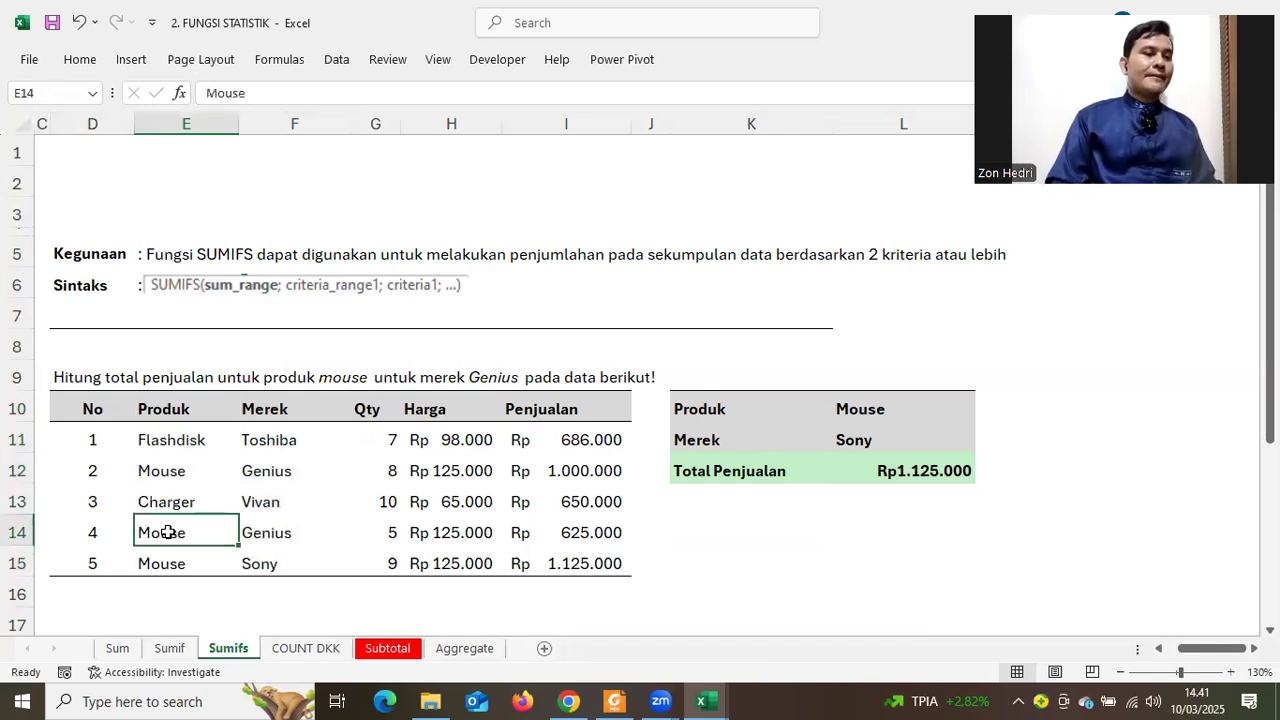
left_click(175, 472)
left_click(281, 470)
left_click(260, 559)
Set the brand criterion in L11 to Genius and clear the old Total Penjualan formula
left_click(897, 443)
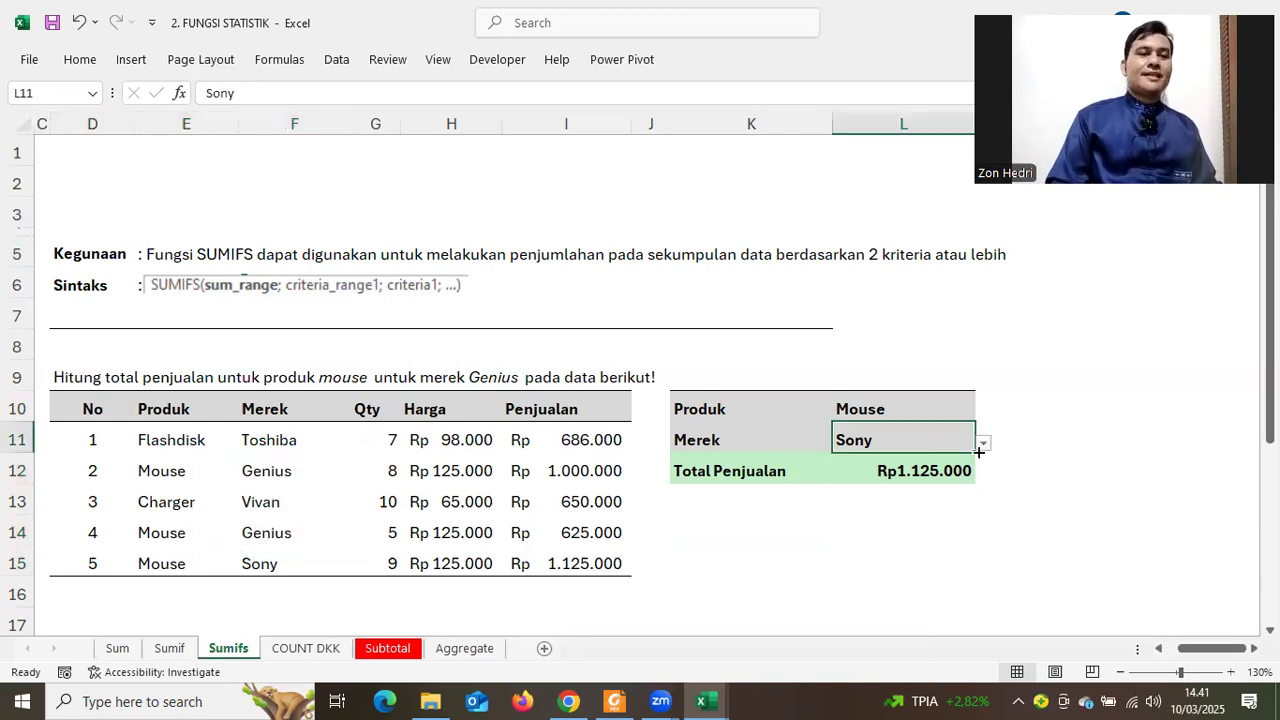
left_click(983, 444)
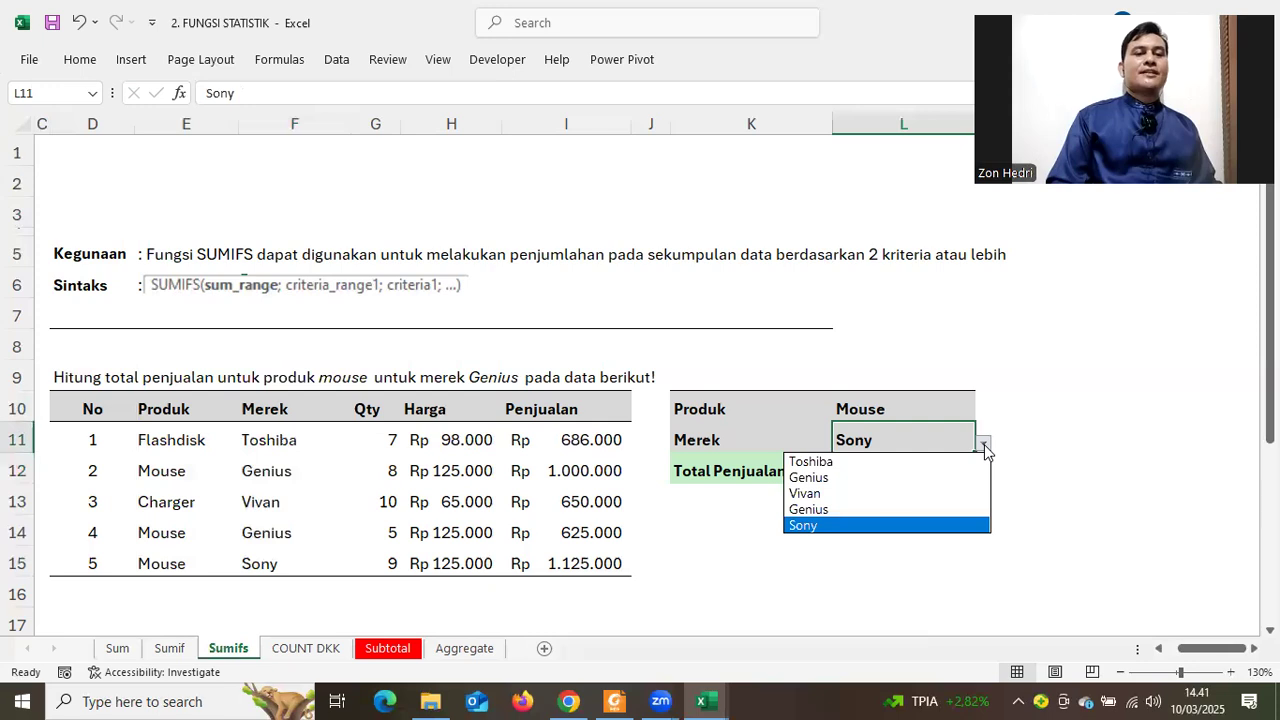
left_click(862, 478)
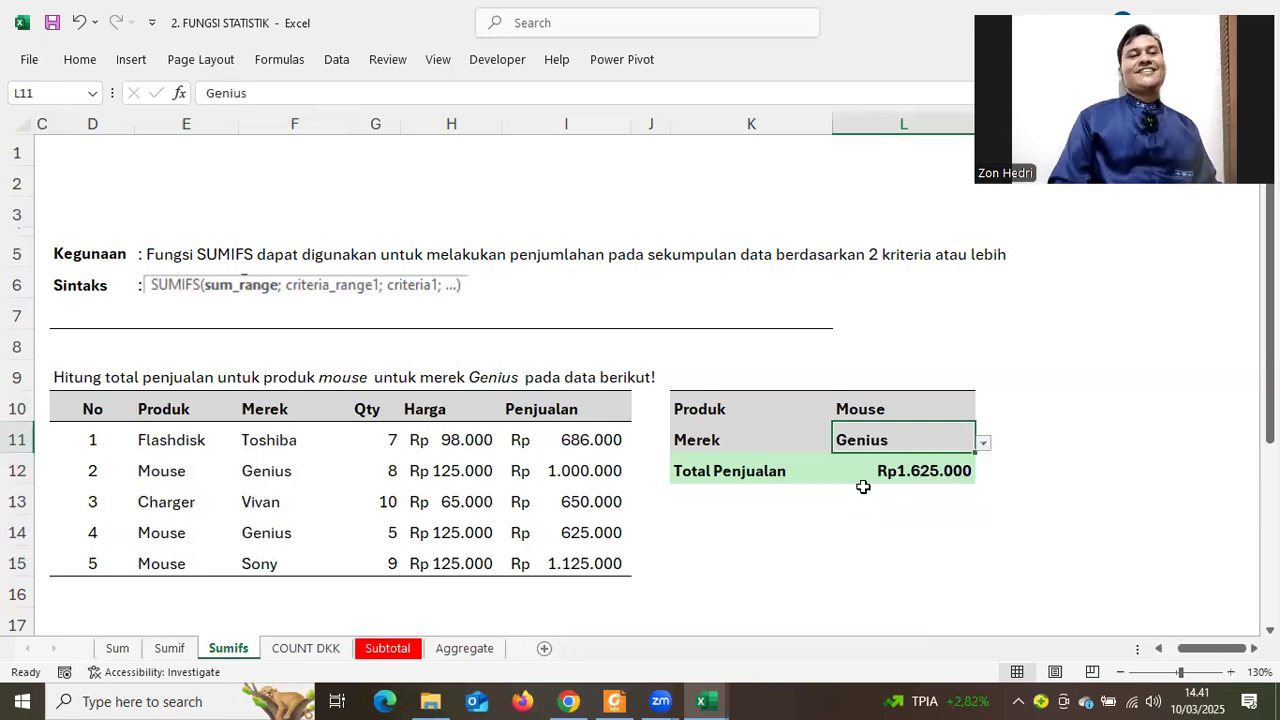
left_click(856, 476)
key("Delete")
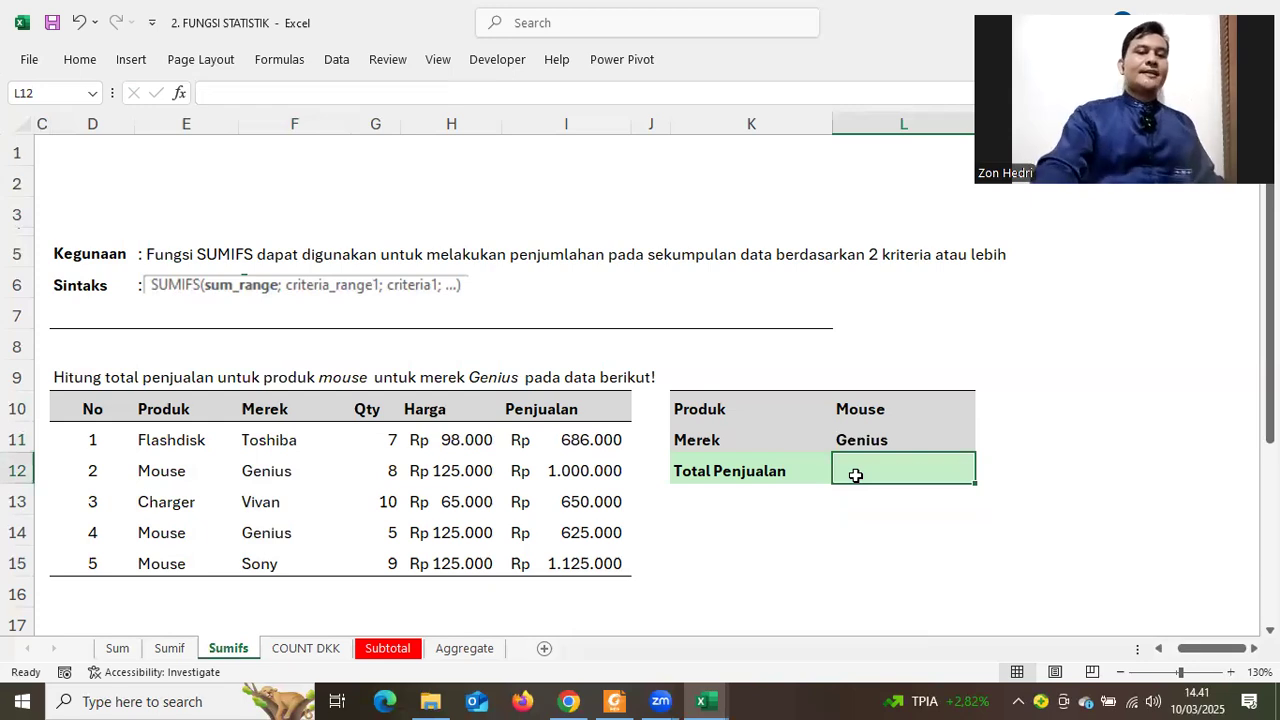
Start =sumifs( in L12 with the Penjualan values I11:I15 as the sum range
type("=sum")
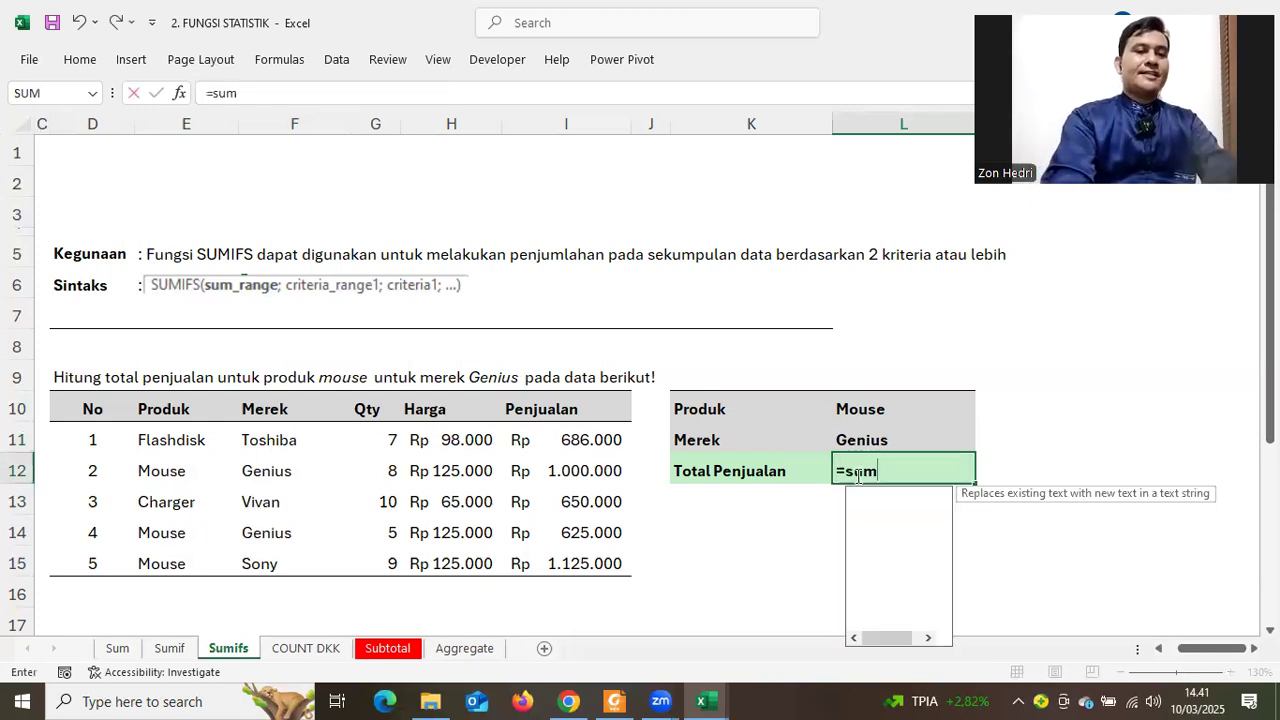
type("ifs(")
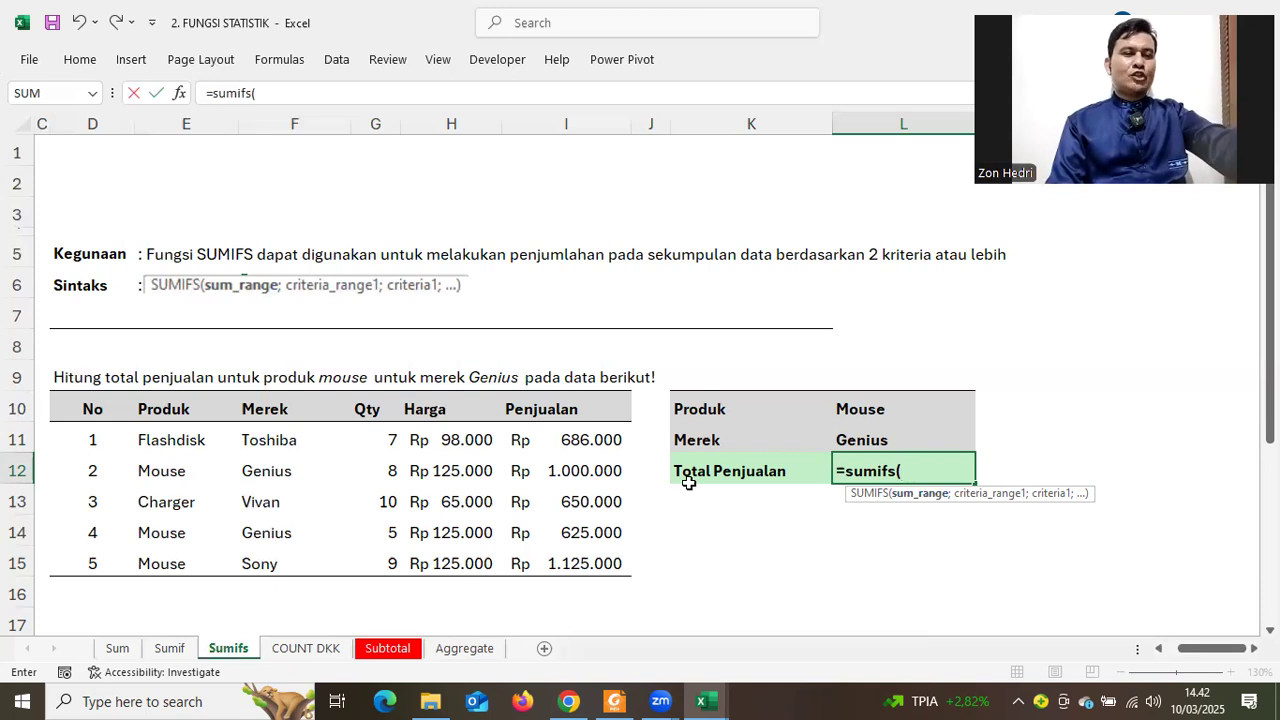
left_click(564, 440)
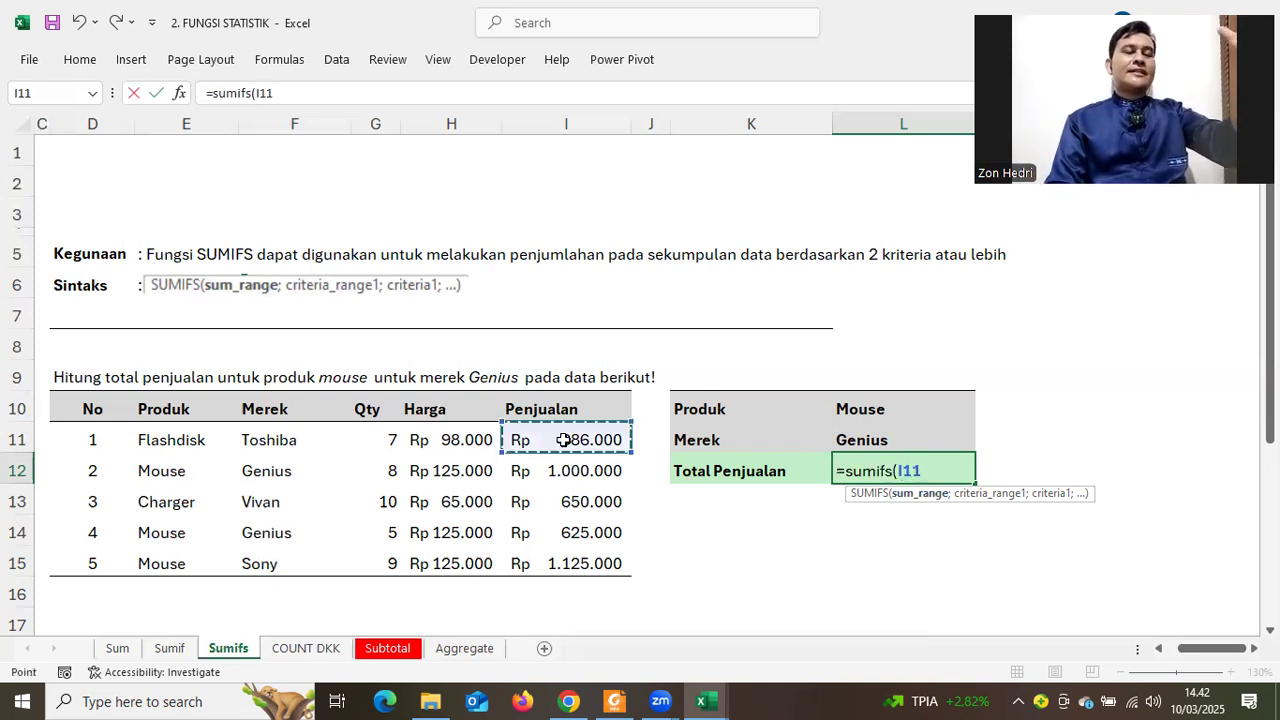
left_click_drag(564, 440, 564, 566)
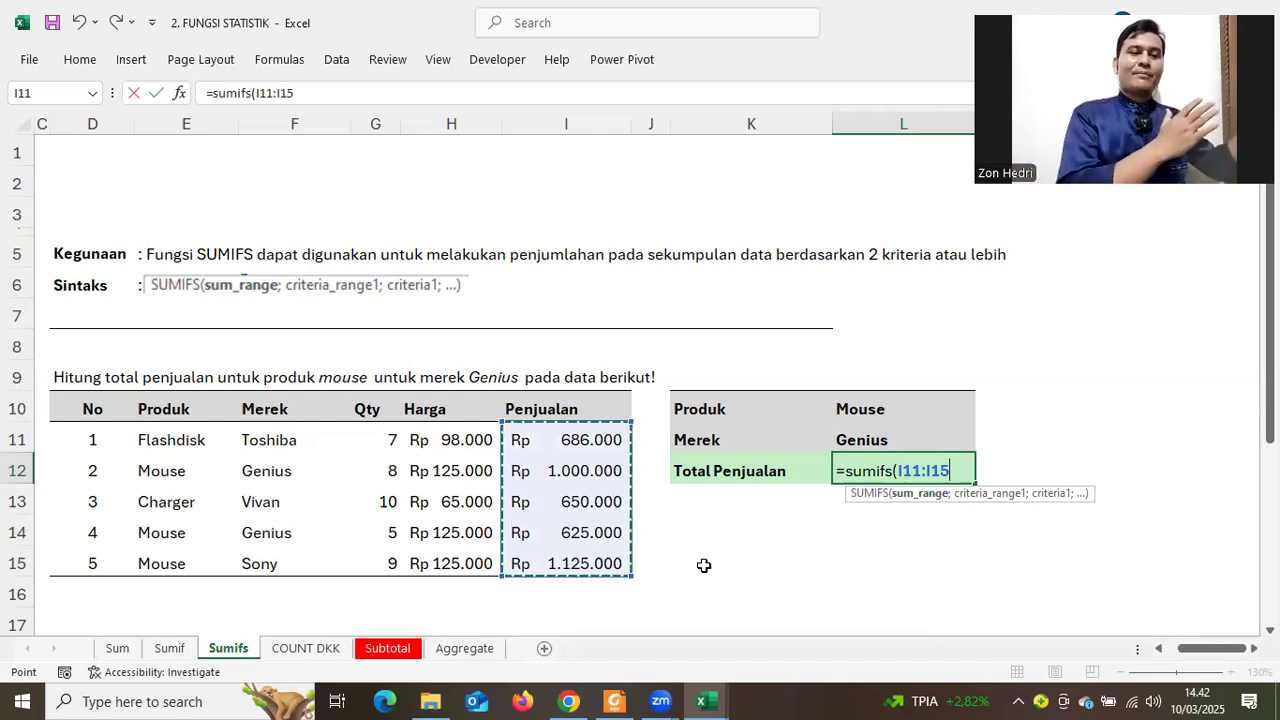
type(";")
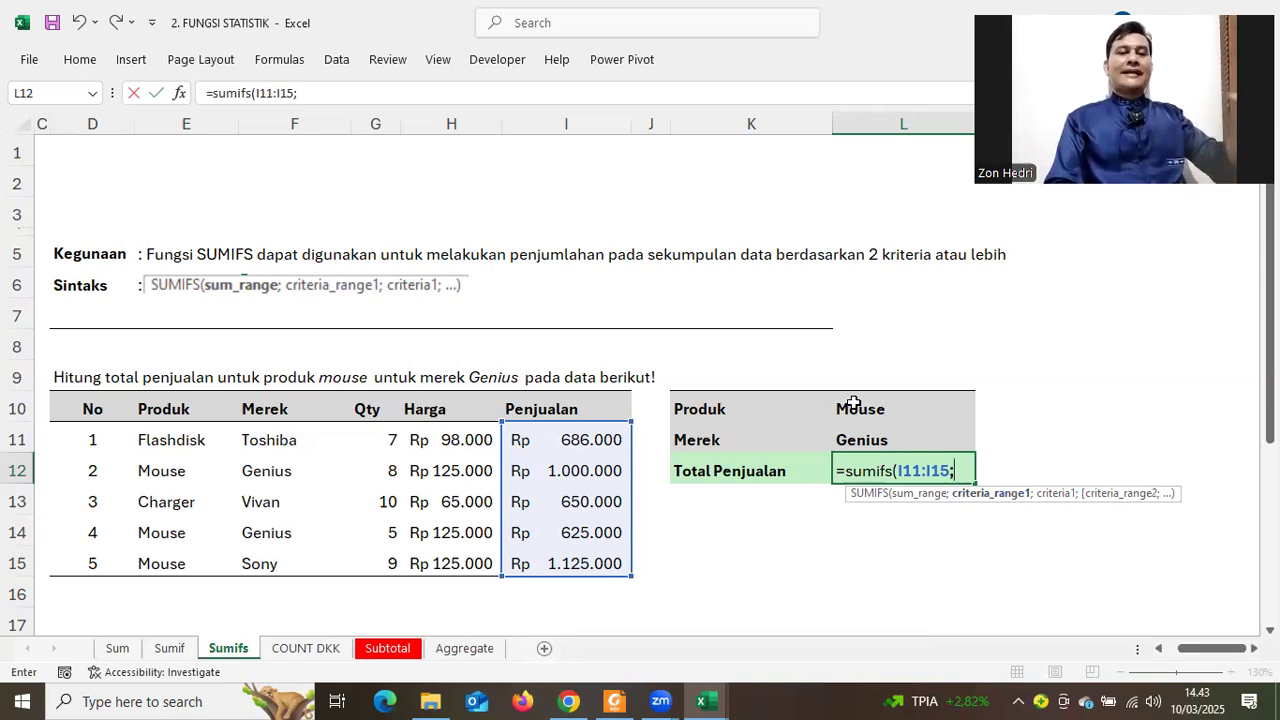
Add criteria pairs E11:E15/L10 and F11:F15/L11, closing SUMIFS to return Rp1.625.000
left_click_drag(154, 440, 192, 549)
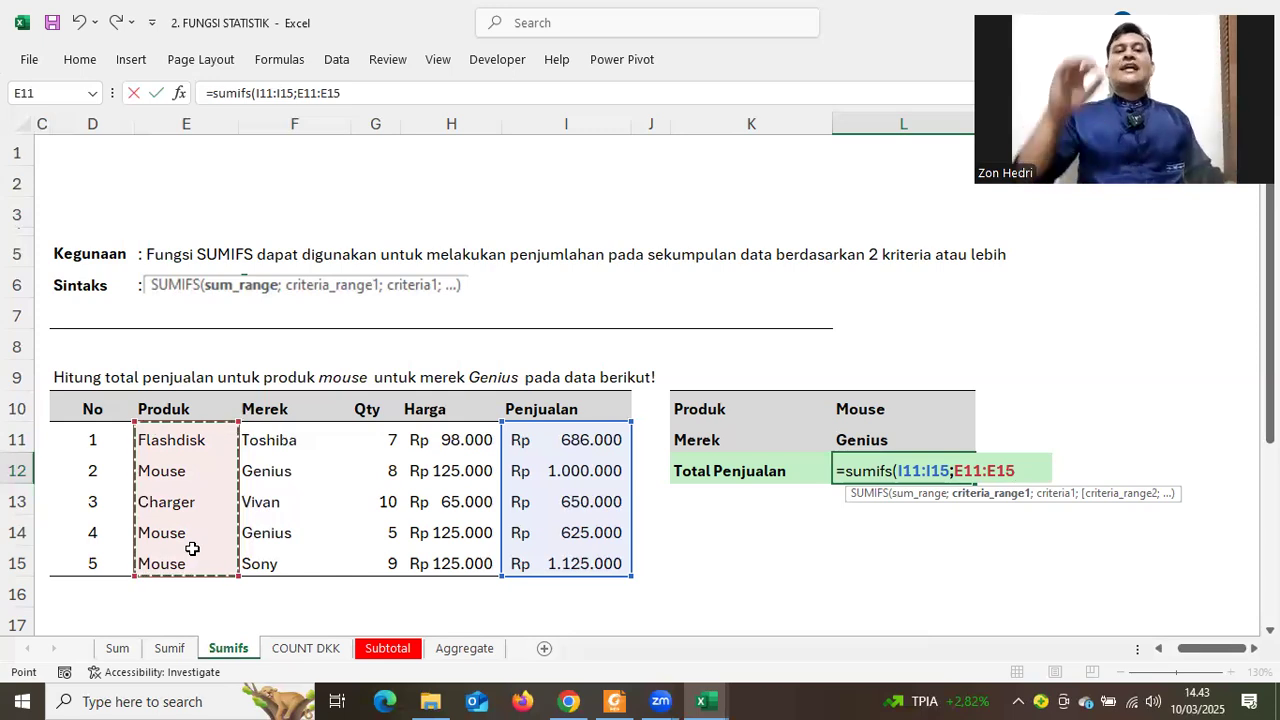
type(";")
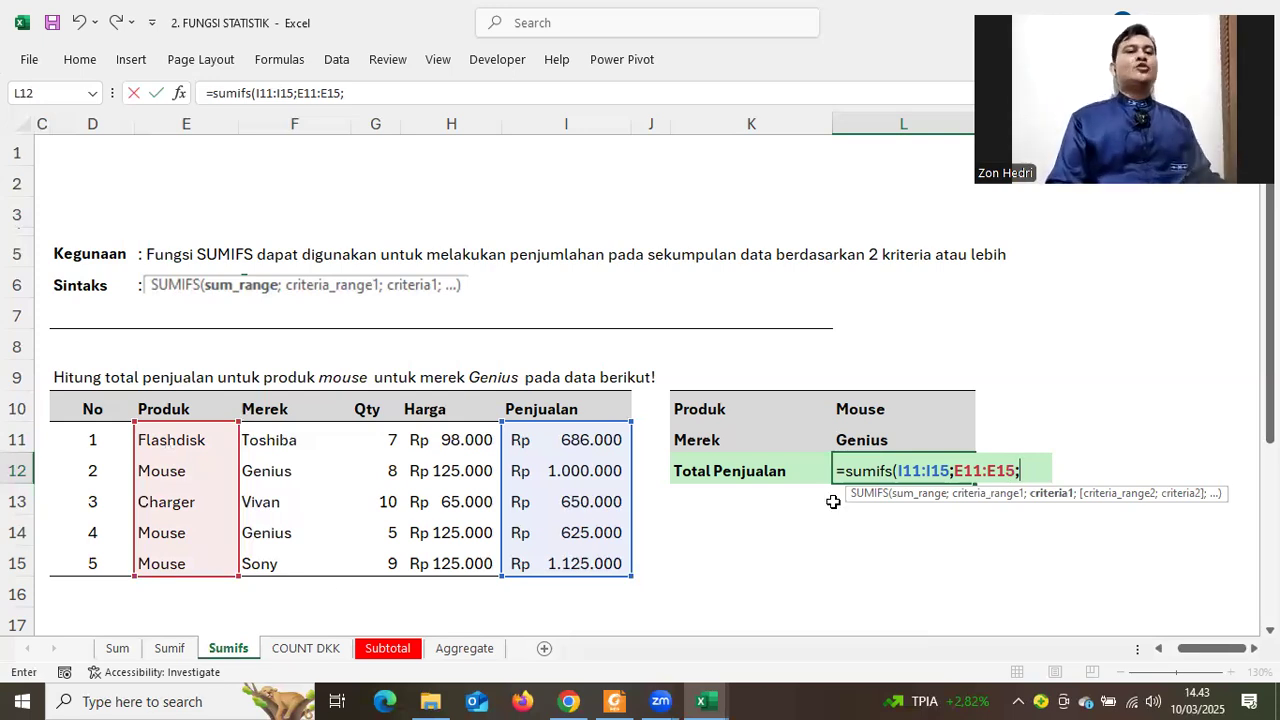
left_click(850, 413)
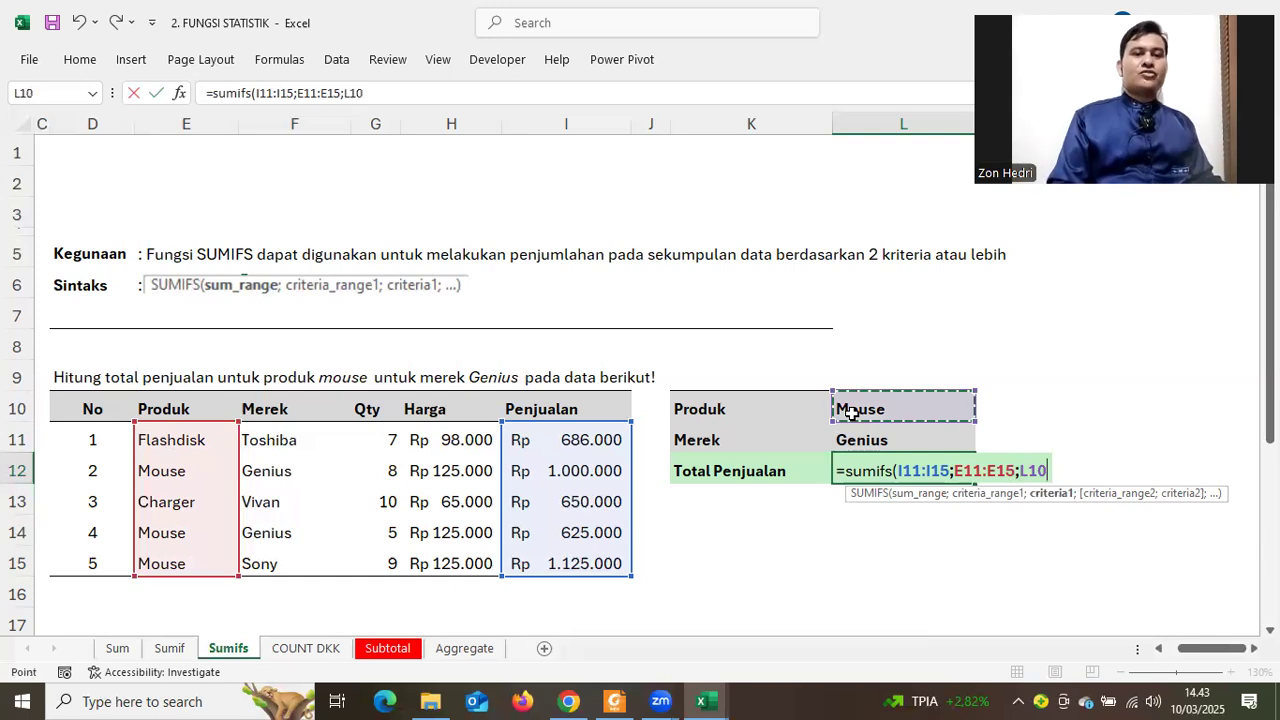
type(";")
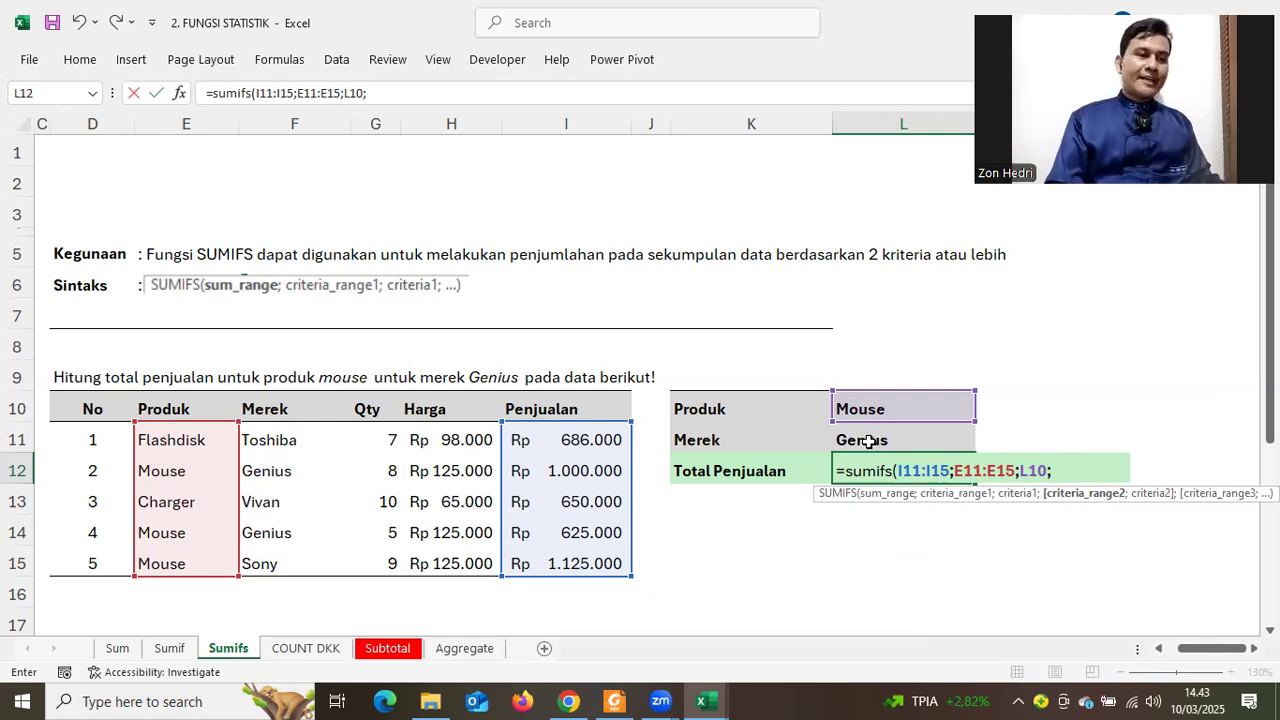
left_click_drag(262, 437, 261, 567)
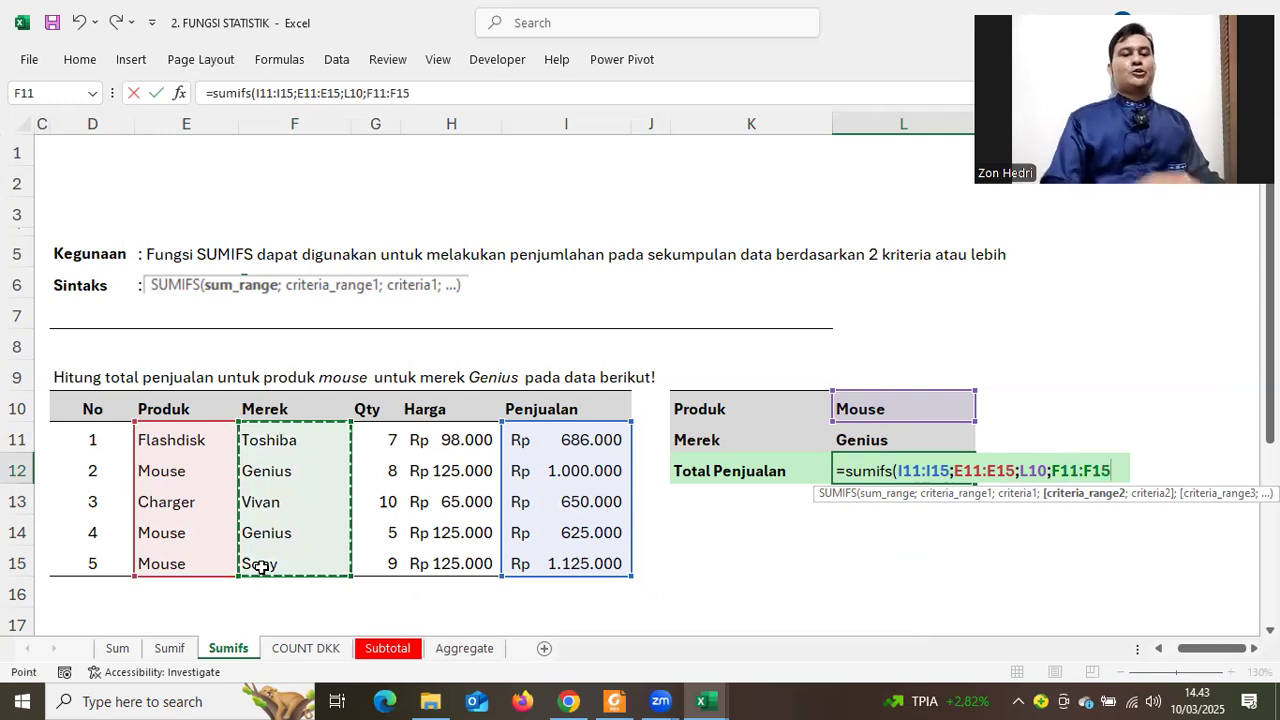
type(";")
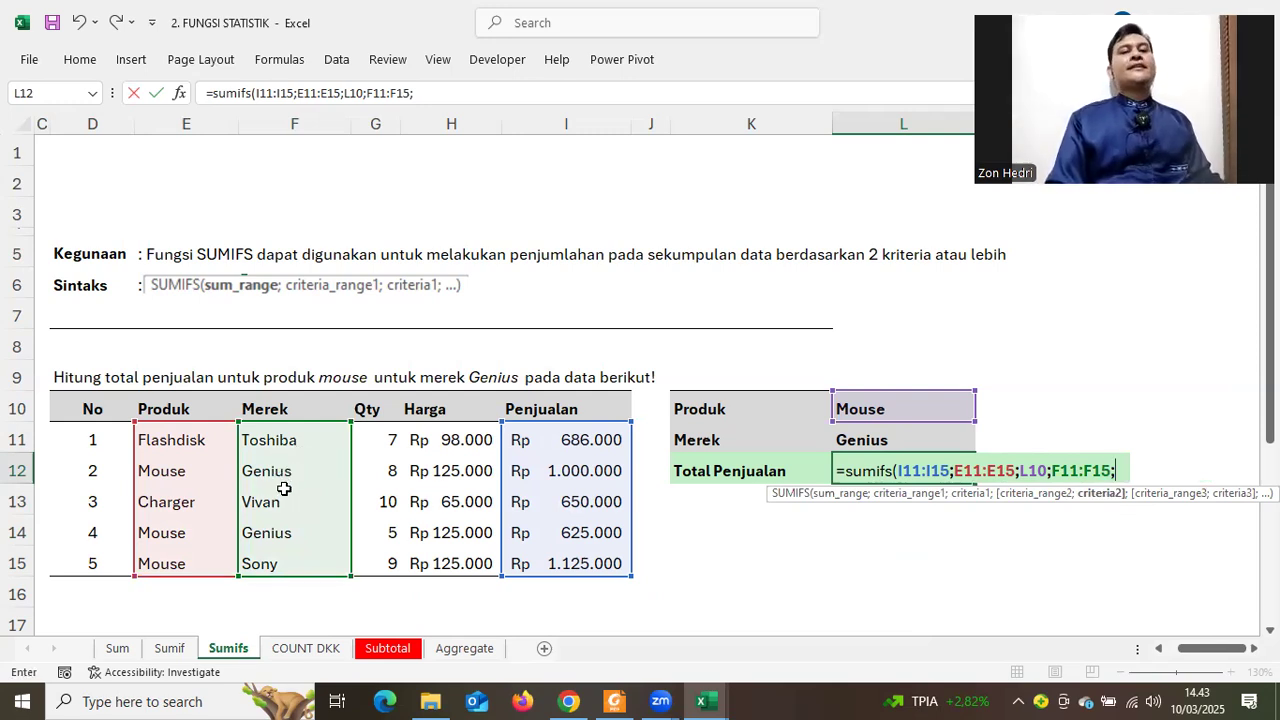
left_click(855, 446)
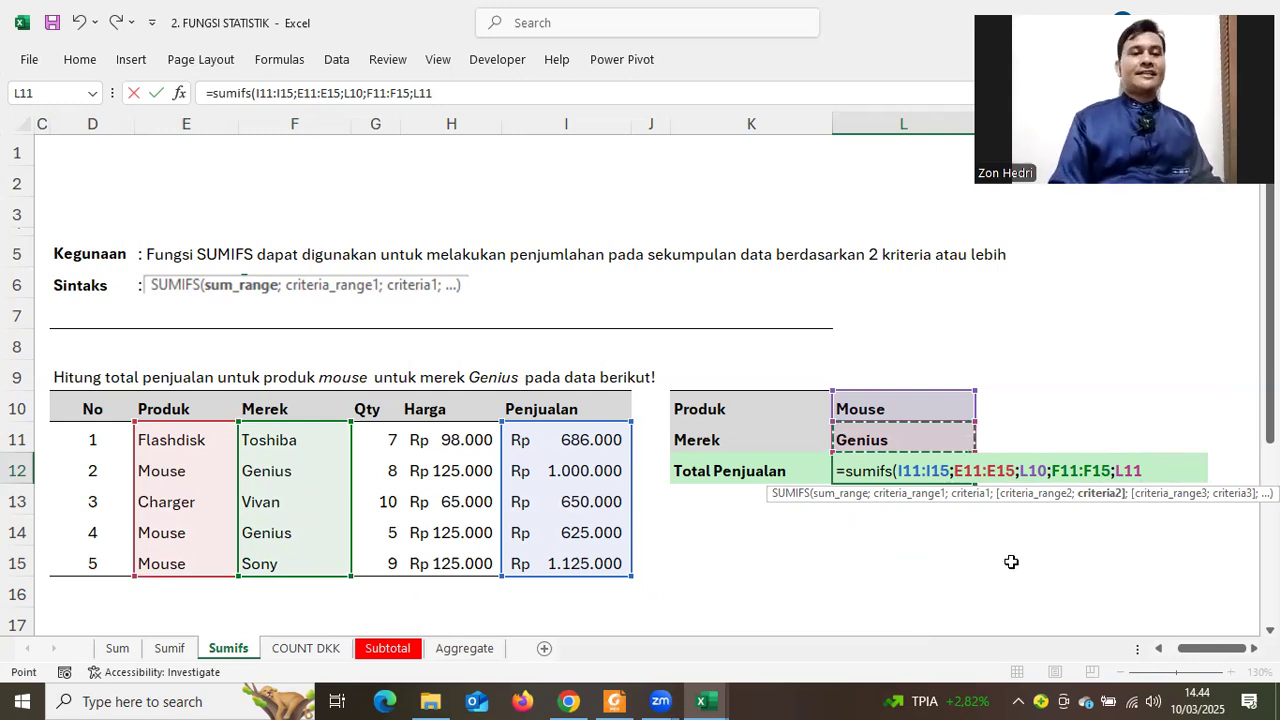
type(")")
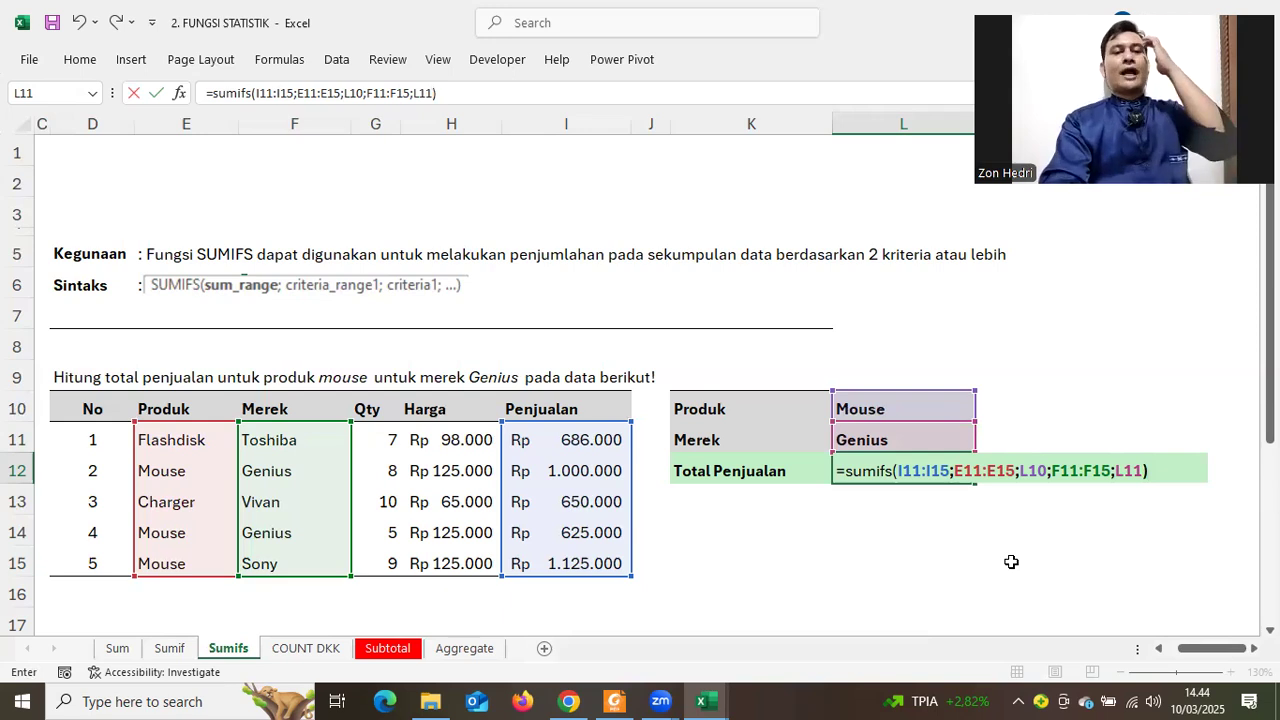
key("Return")
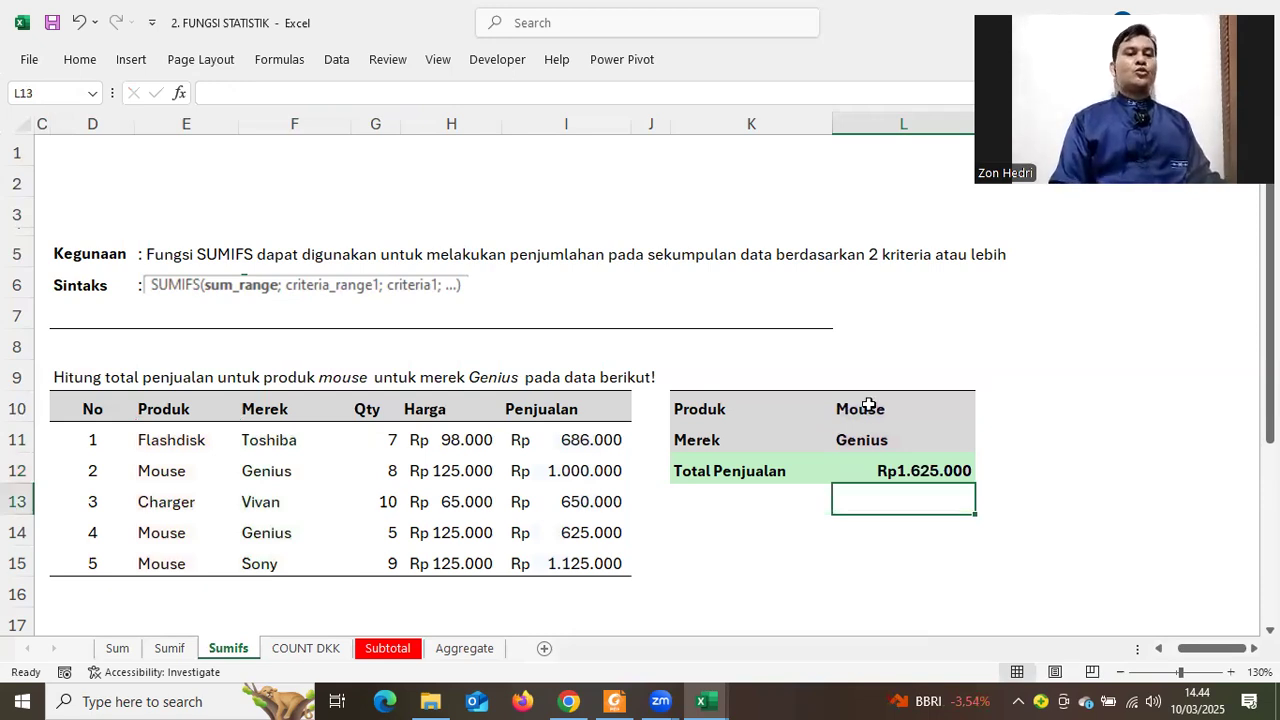
left_click(874, 440)
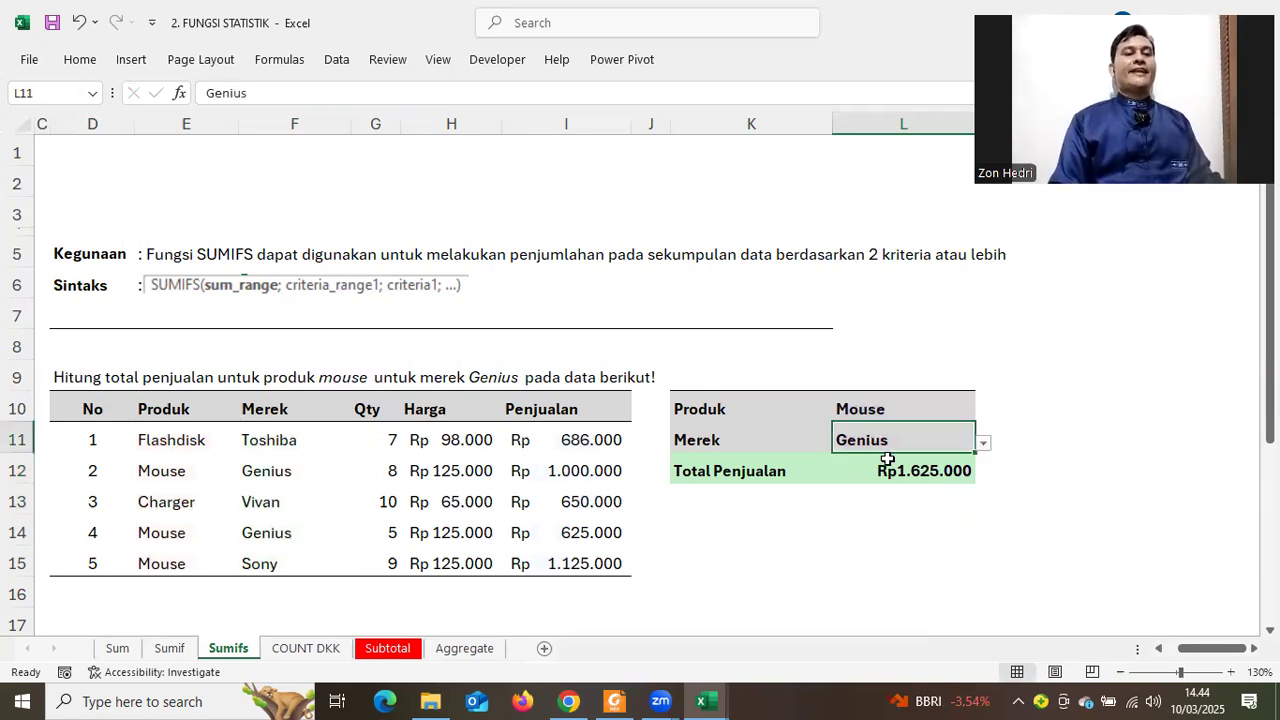
key("Down")
key("Down")
key("Up")
key("Up")
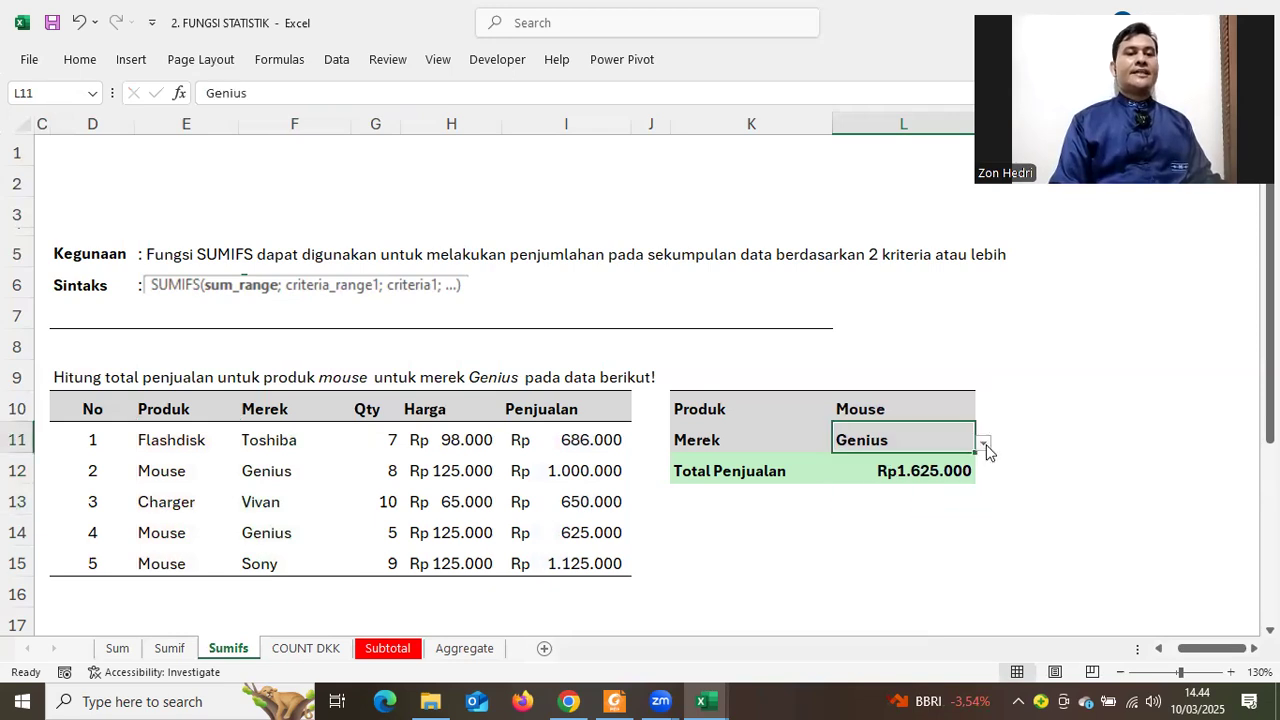
key("alt+Down")
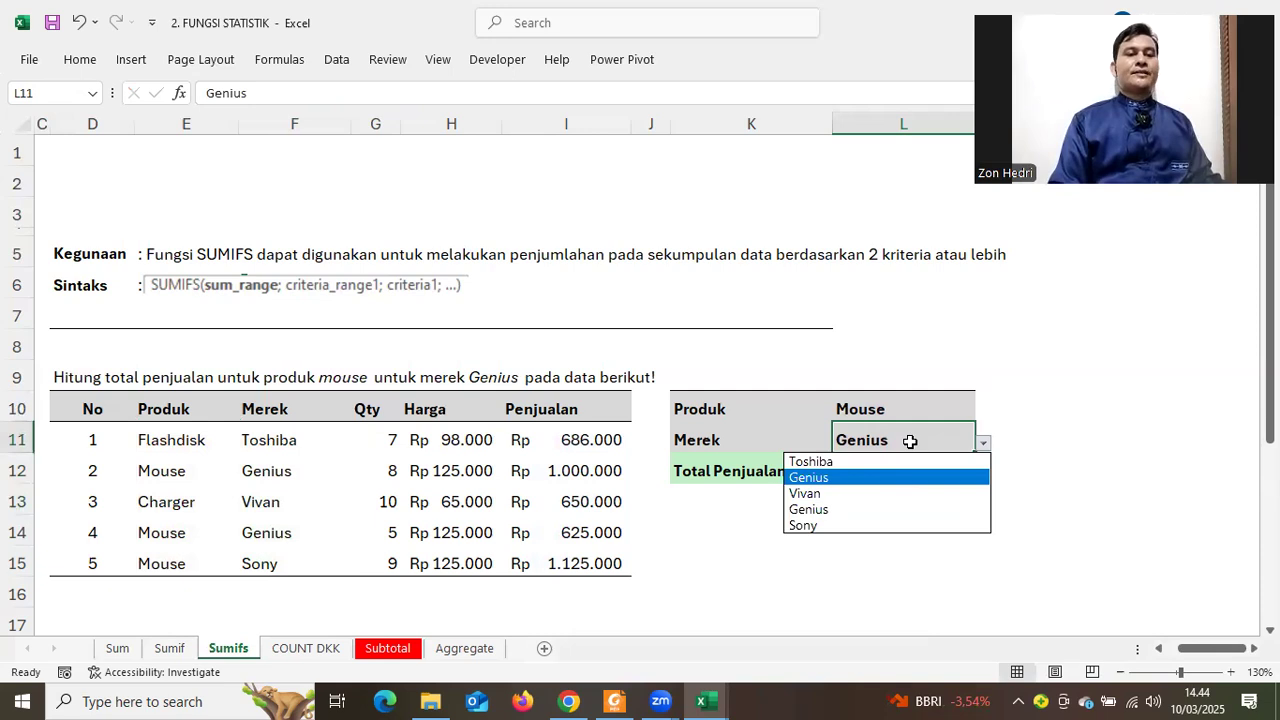
key("Down")
key("Return")
key("alt+Down")
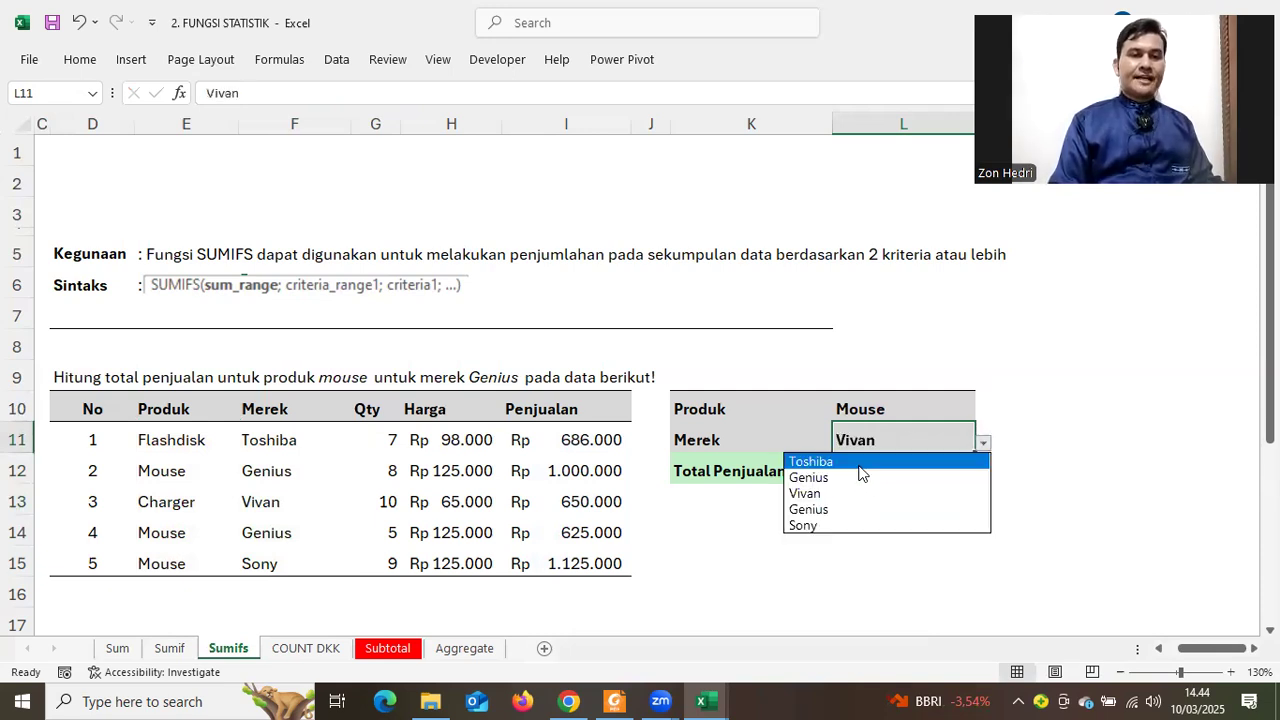
key("Return")
left_click(895, 455)
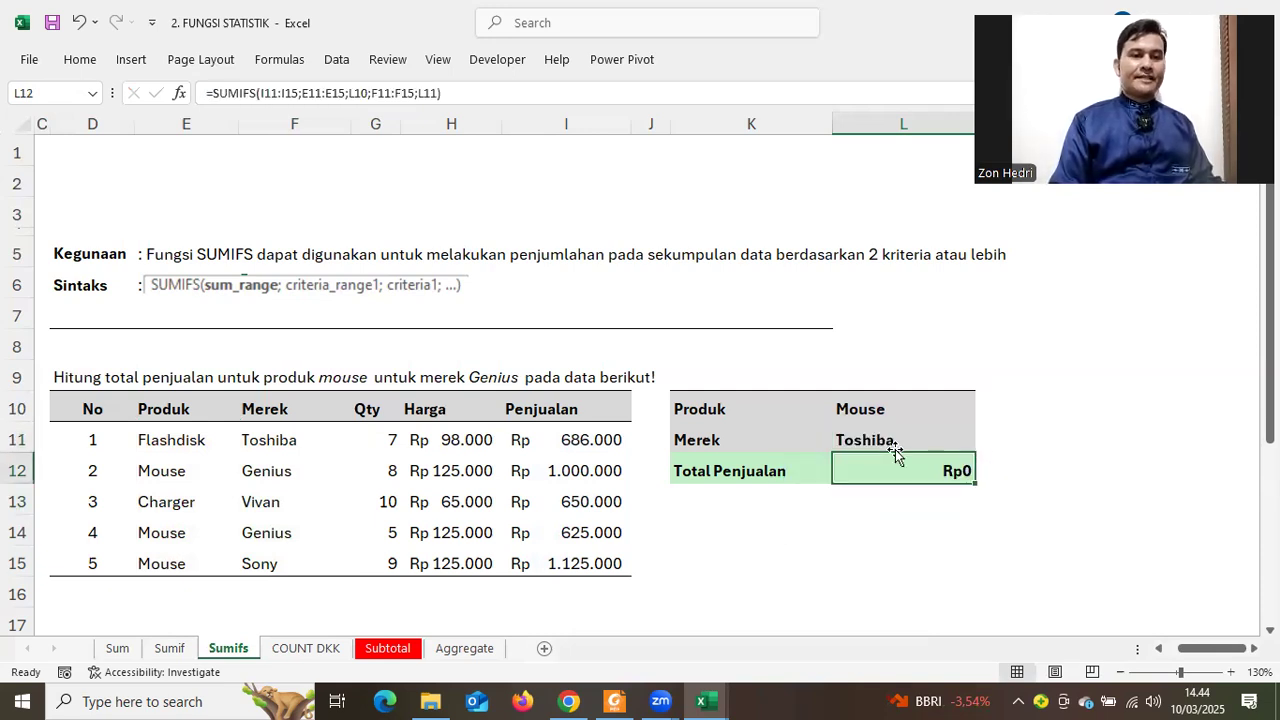
left_click(940, 428)
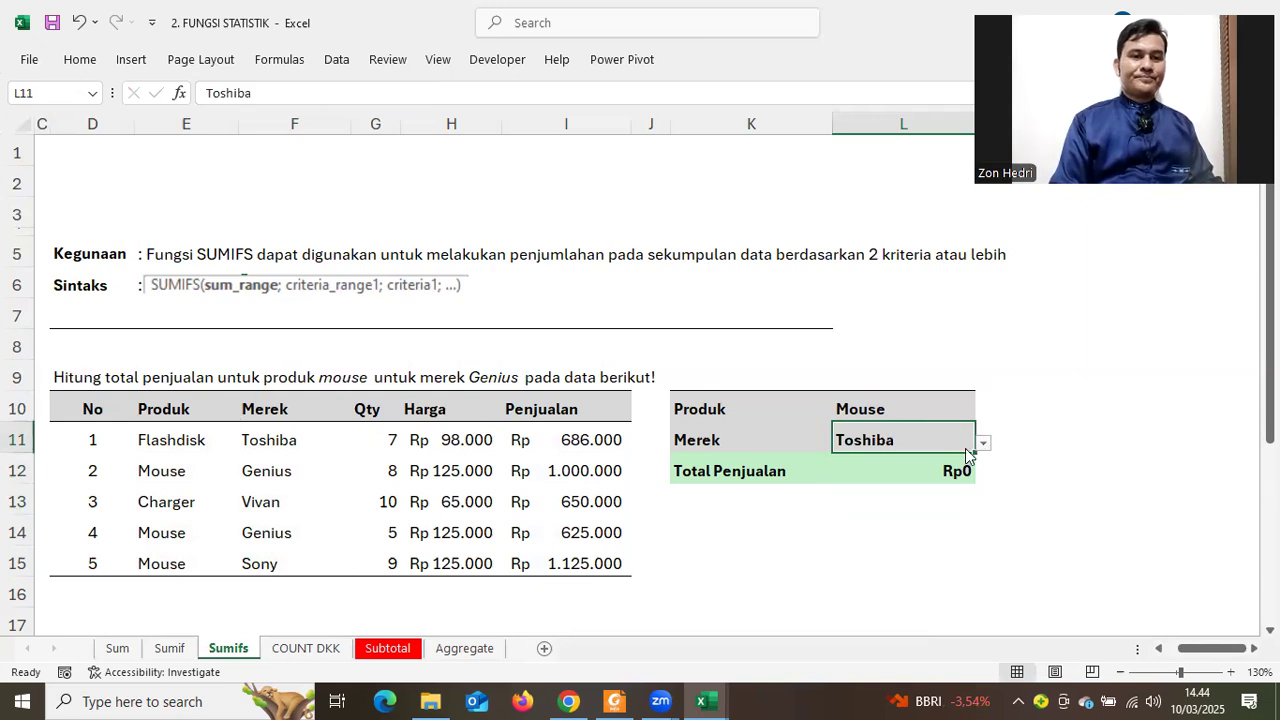
key("alt+Down")
left_click(906, 506)
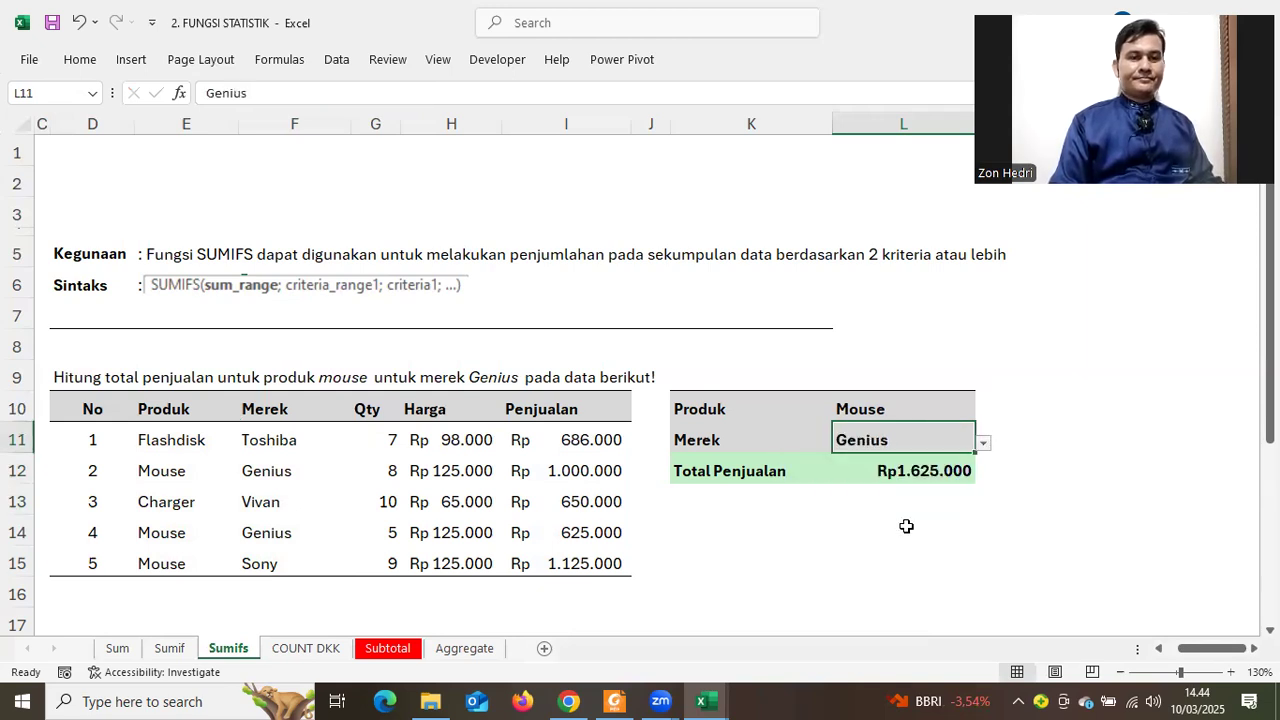
left_click(906, 527)
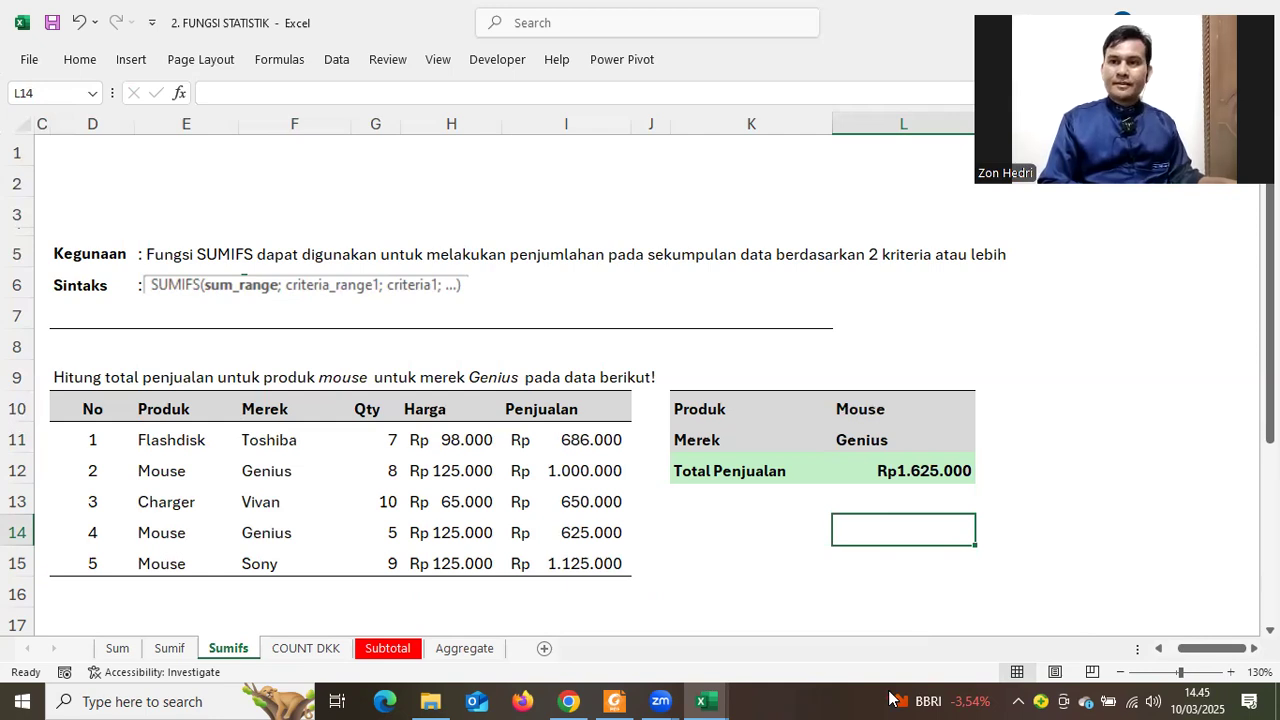
left_click(1116, 341)
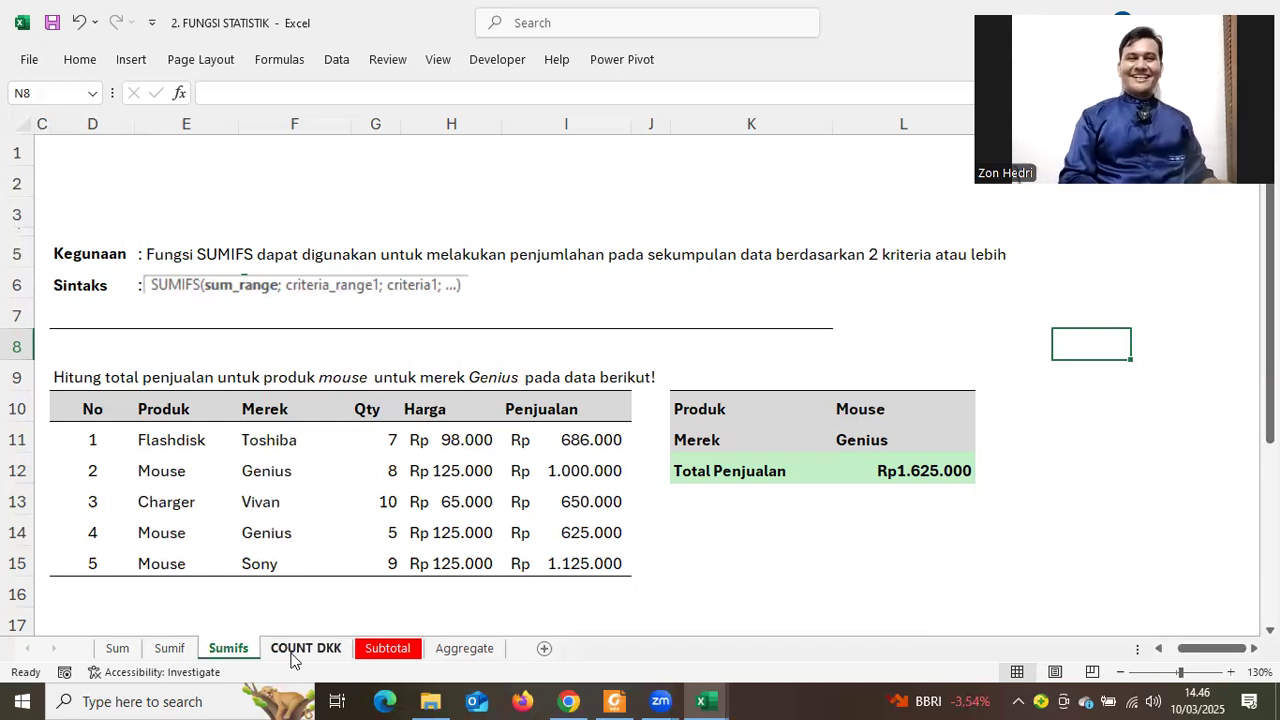
left_click(303, 648)
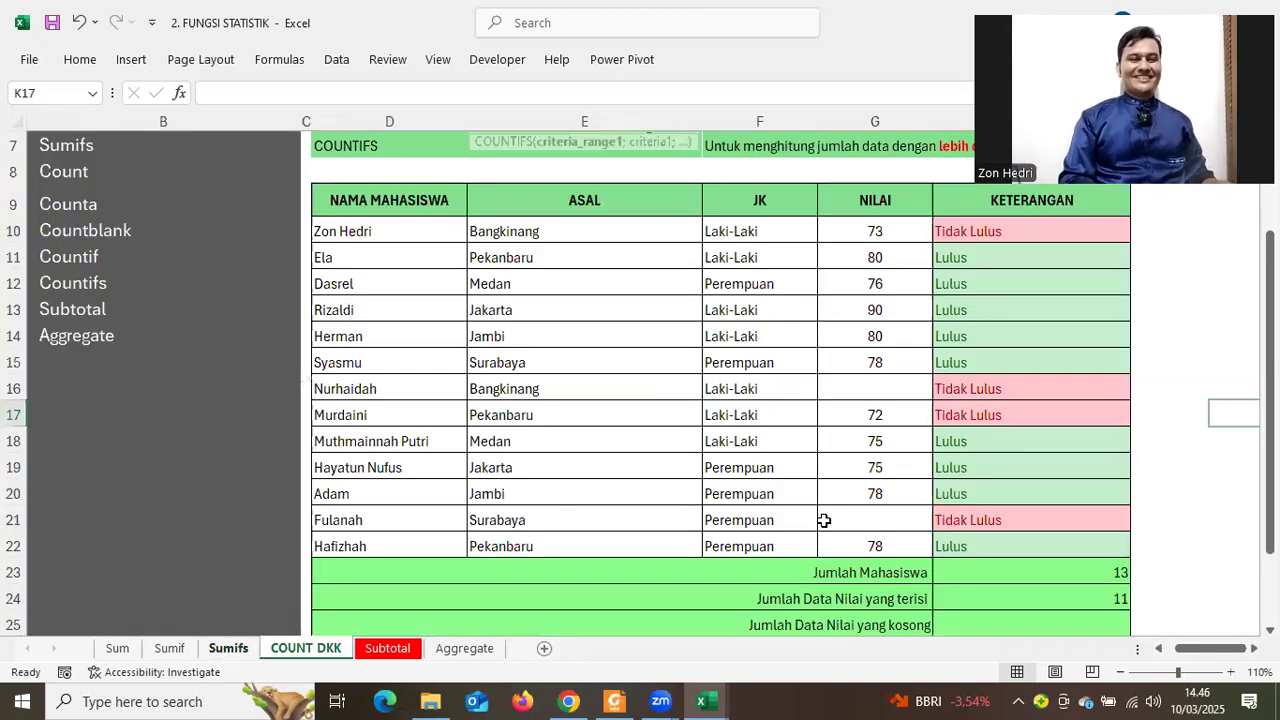
key("ctrl+Page_Up")
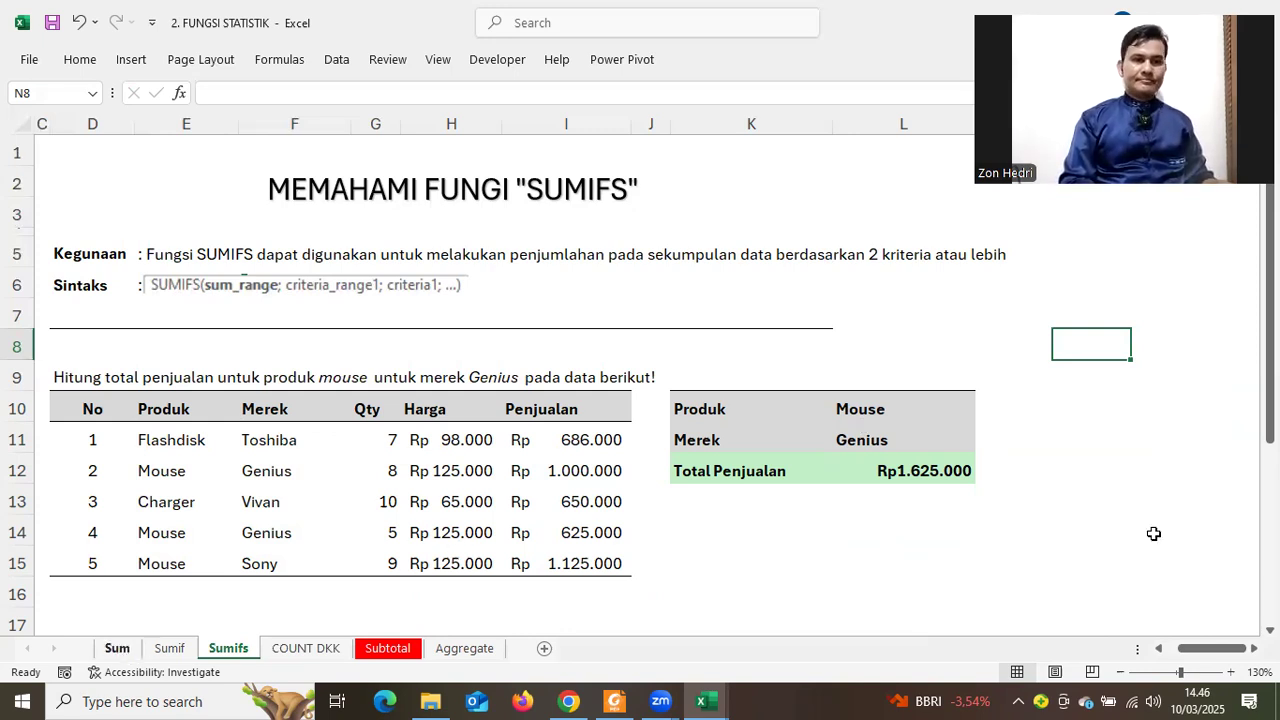
Switch to the Sum sheet and inspect the old table's Total row function choices
key("ctrl+Page_Up")
key("ctrl+Page_Up")
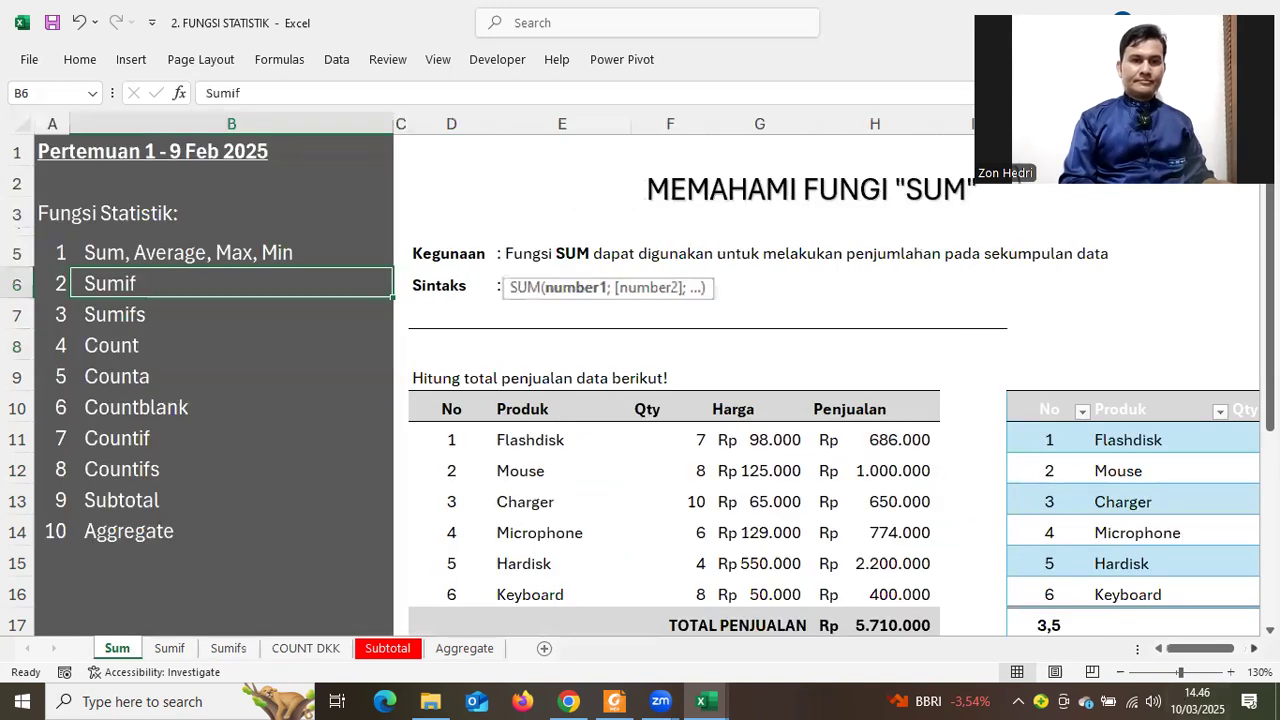
scroll(1063, 569, "right", 2)
scroll(1051, 526, "down", 2)
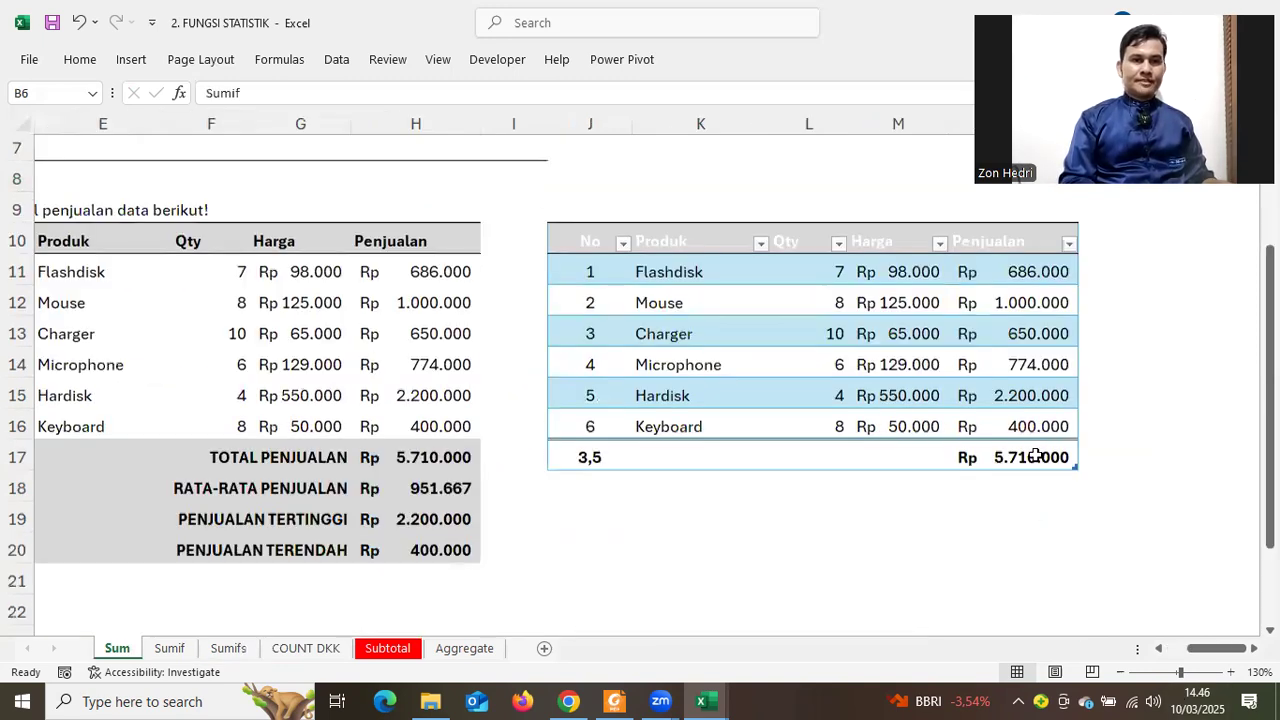
left_click(1037, 456)
left_click(1086, 465)
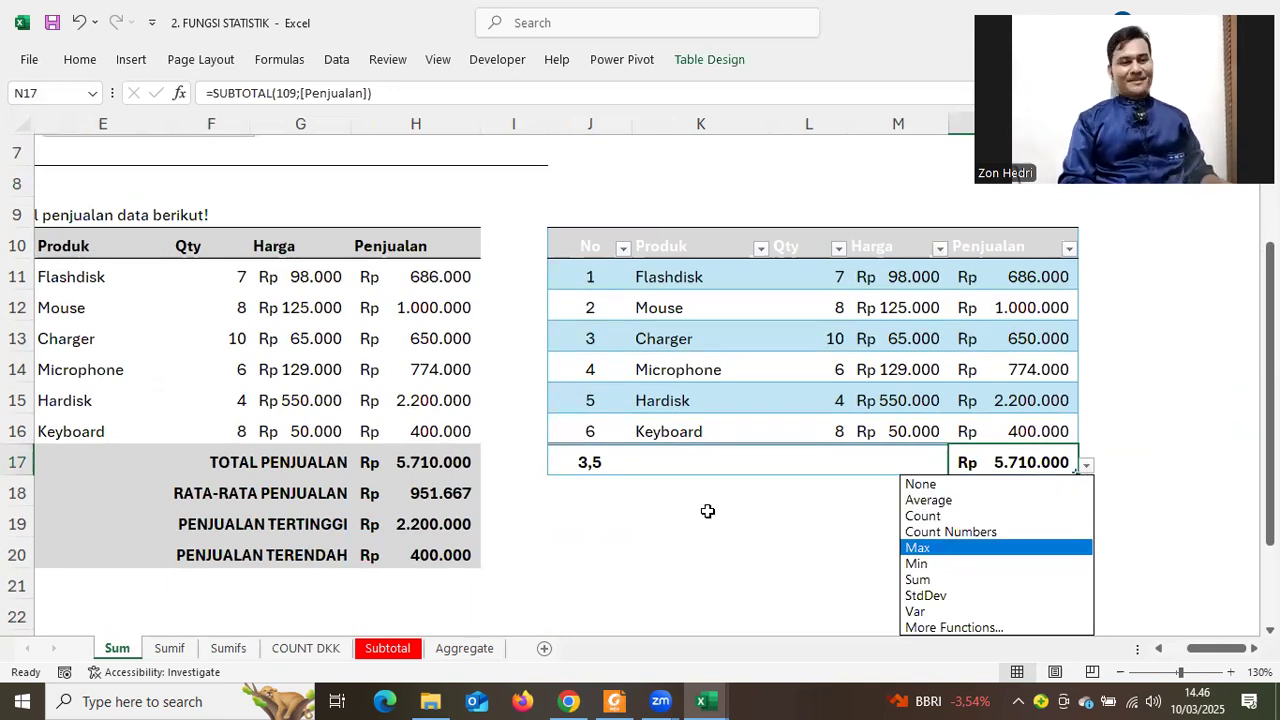
key("Escape")
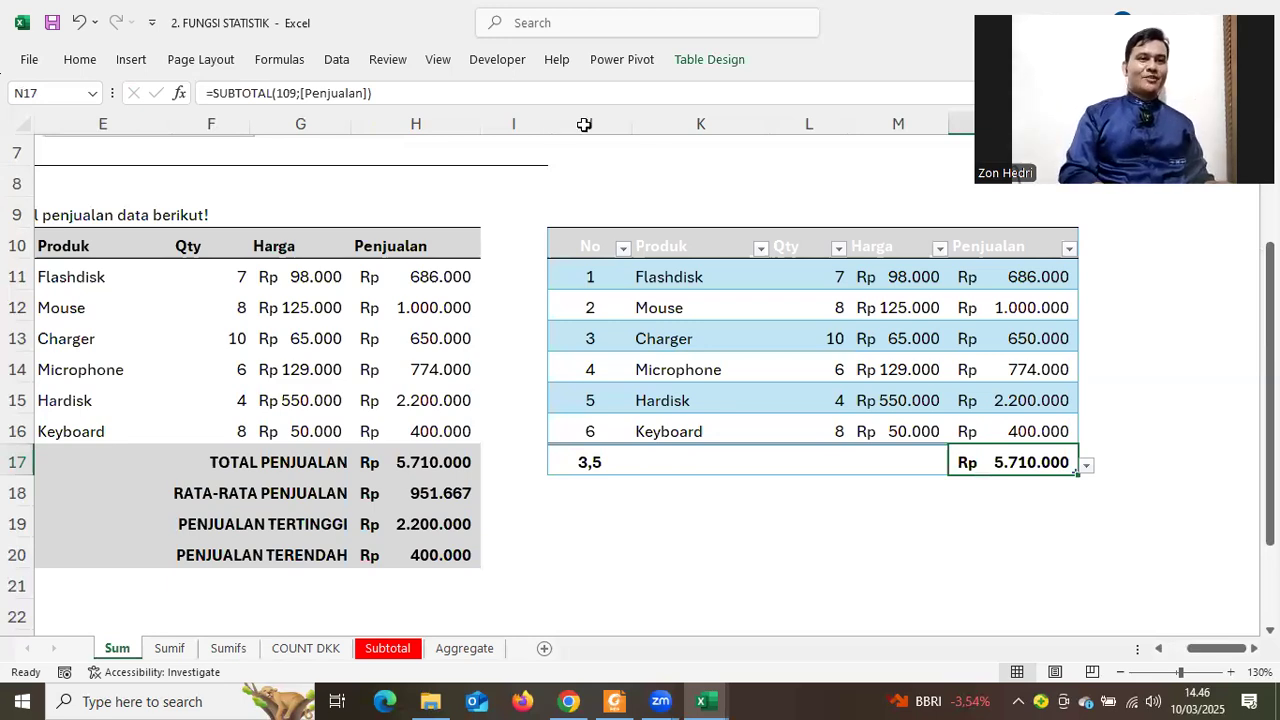
Delete columns J through O holding the old converted table
left_click_drag(586, 123, 1080, 123)
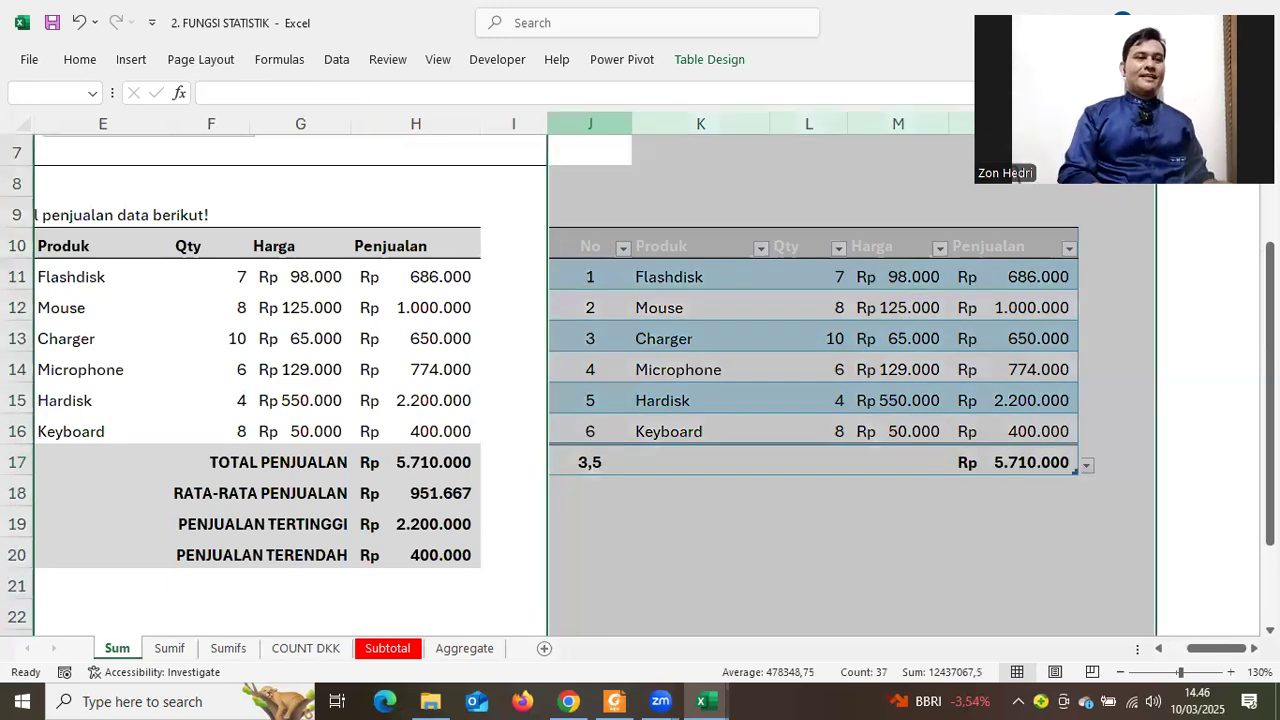
left_click_drag(1218, 652, 1236, 652)
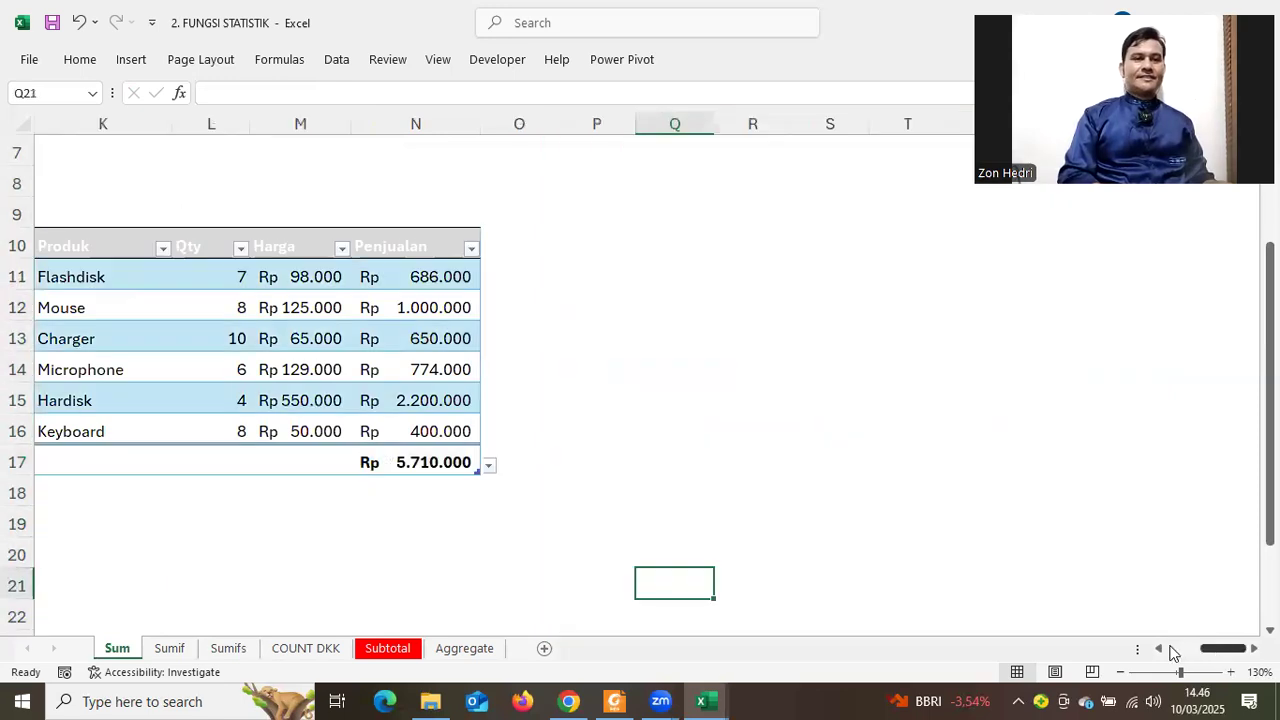
left_click(1159, 649)
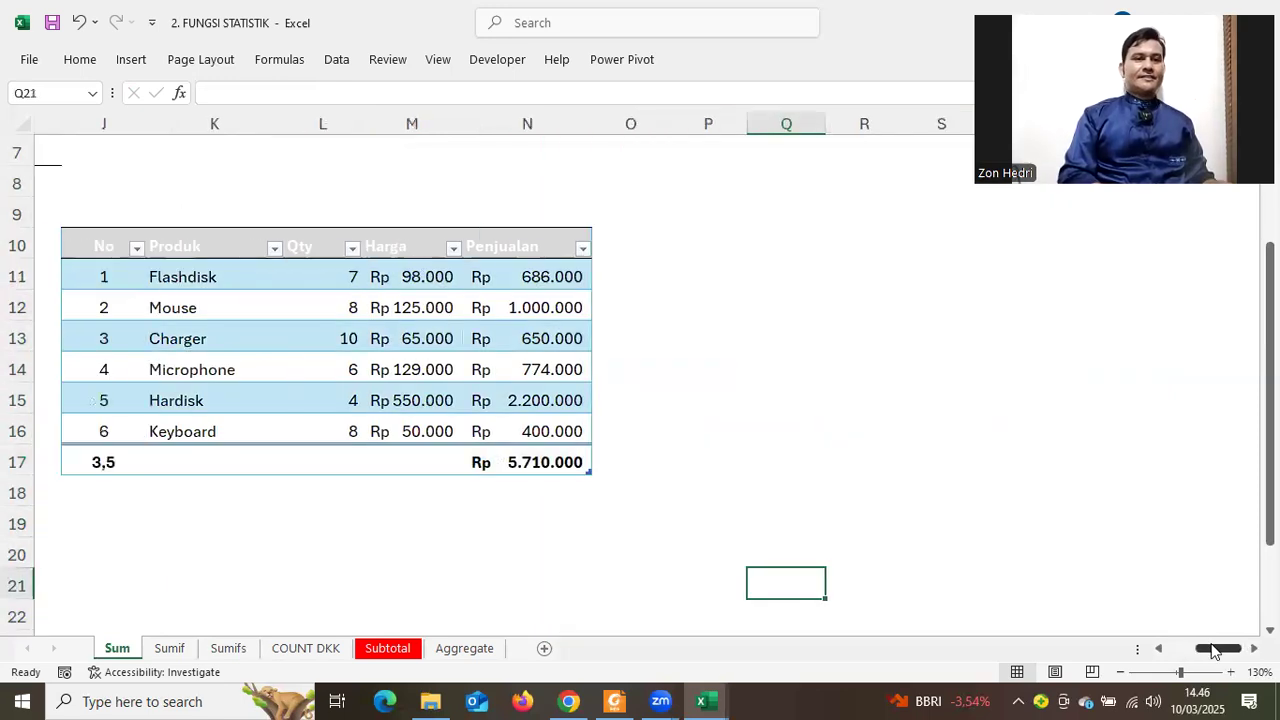
left_click(115, 124)
left_click(603, 124, "shift")
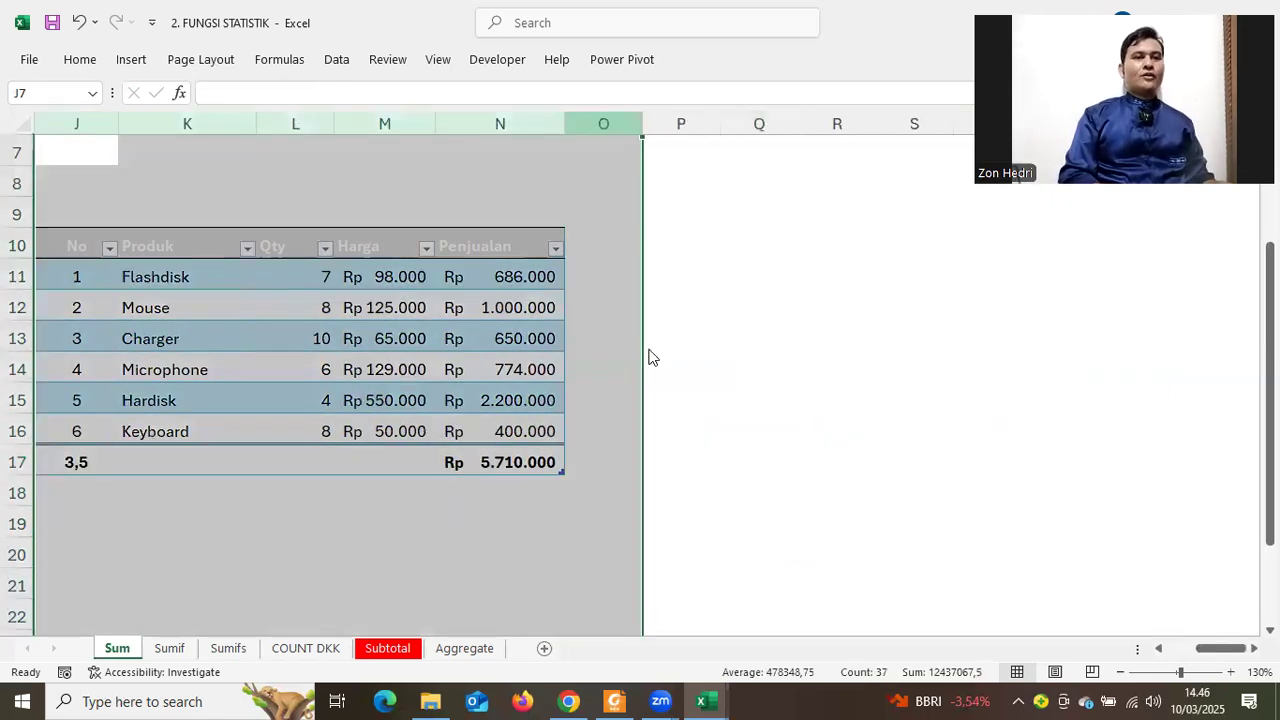
key("ctrl+minus")
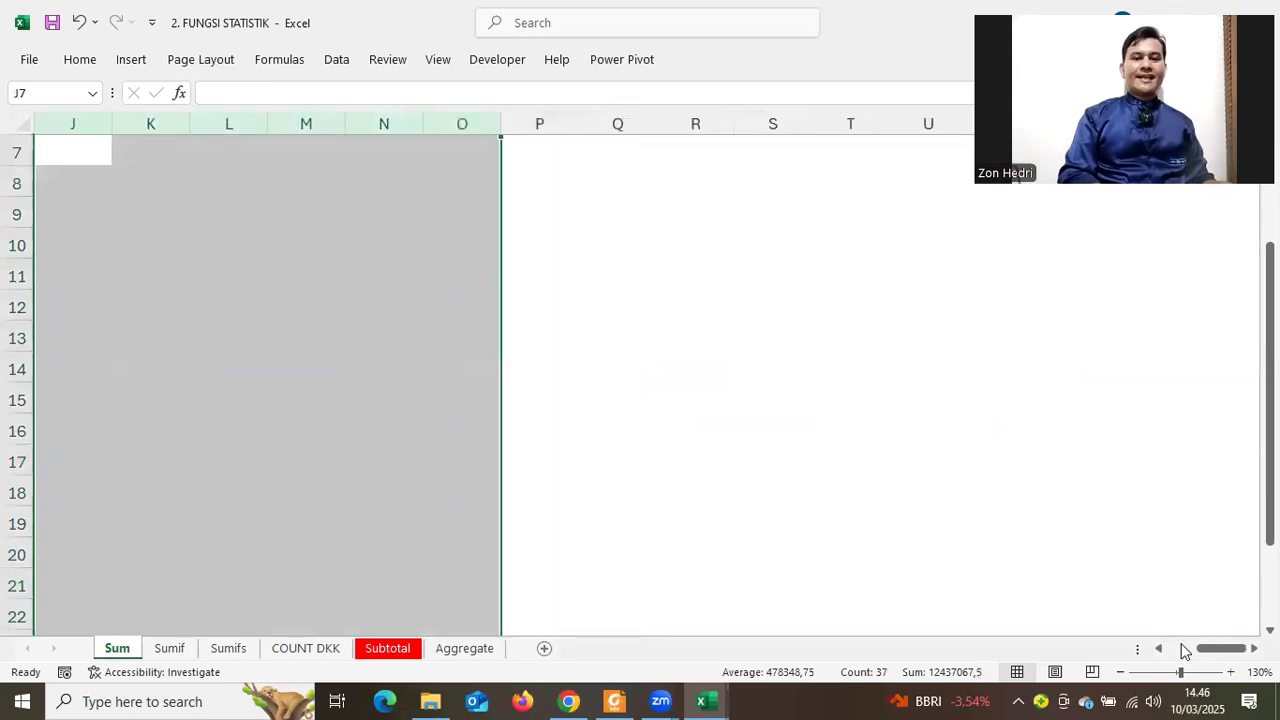
left_click(1183, 649)
left_click(1103, 512)
Copy the sales table D10:H16
left_click_drag(434, 248, 890, 430)
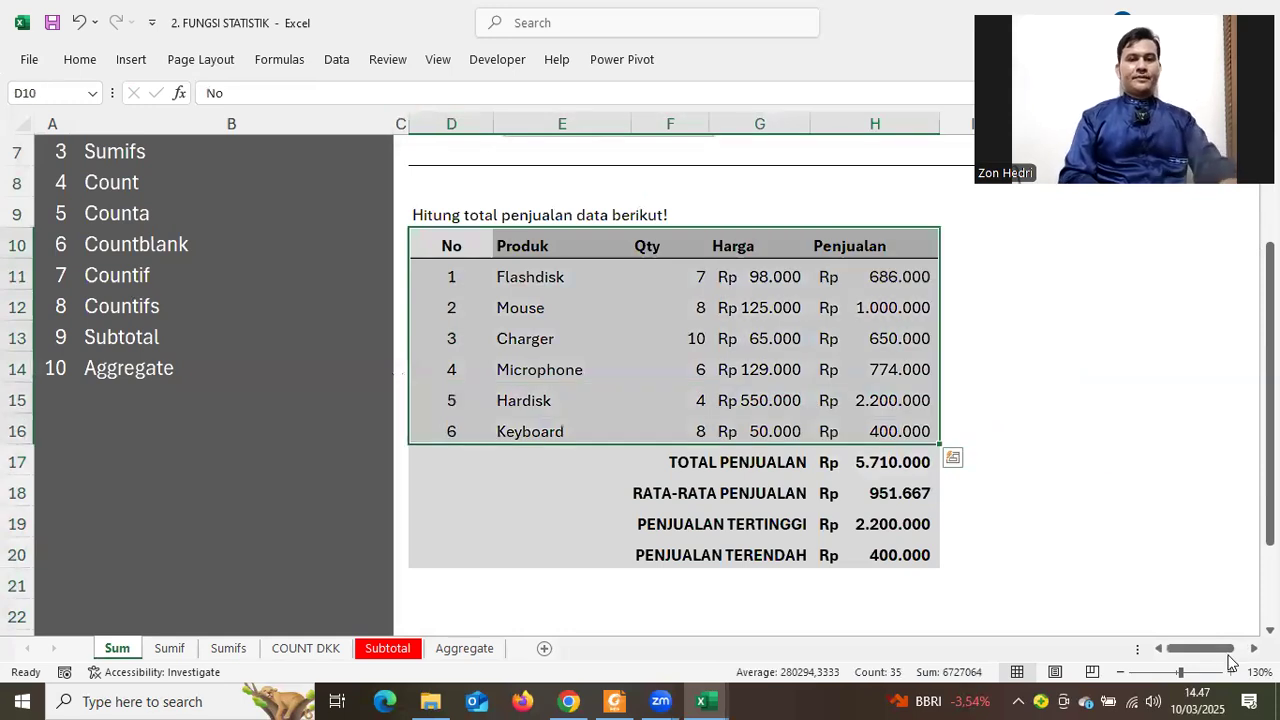
key("ctrl+c")
scroll(657, 251, "right", 3)
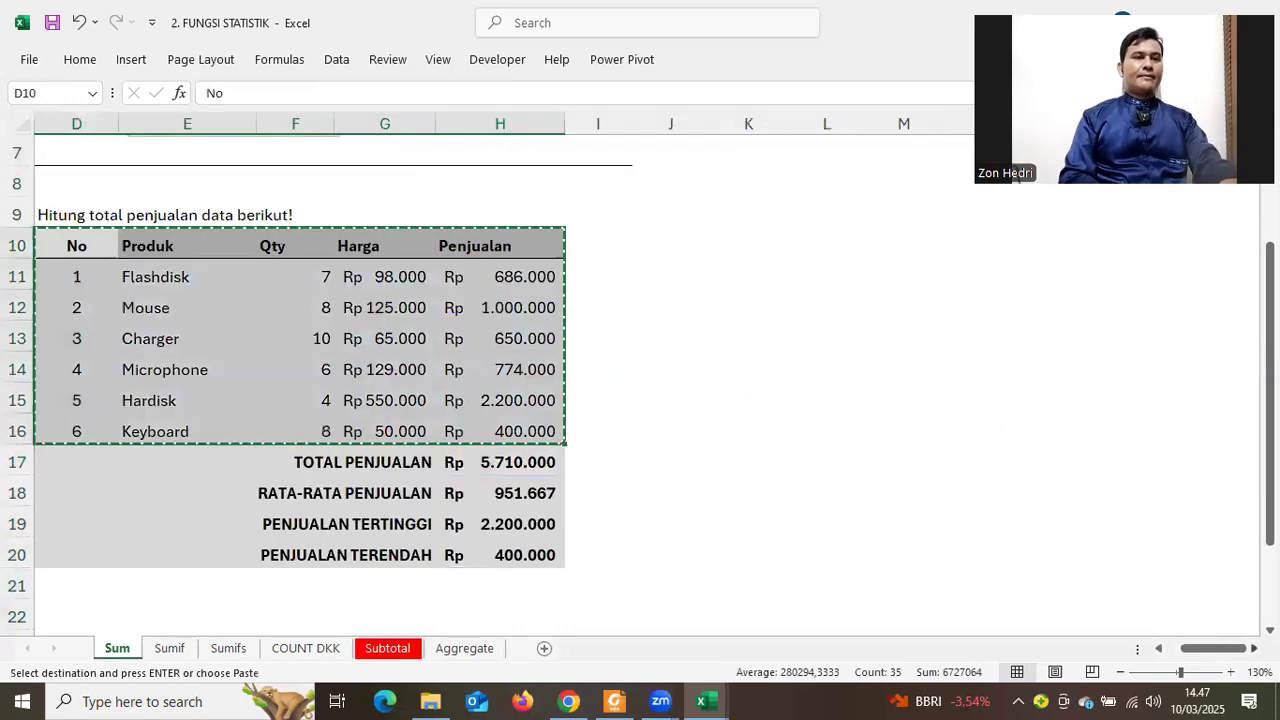
Paste the sales table at J10 with its original column widths
left_click(677, 255)
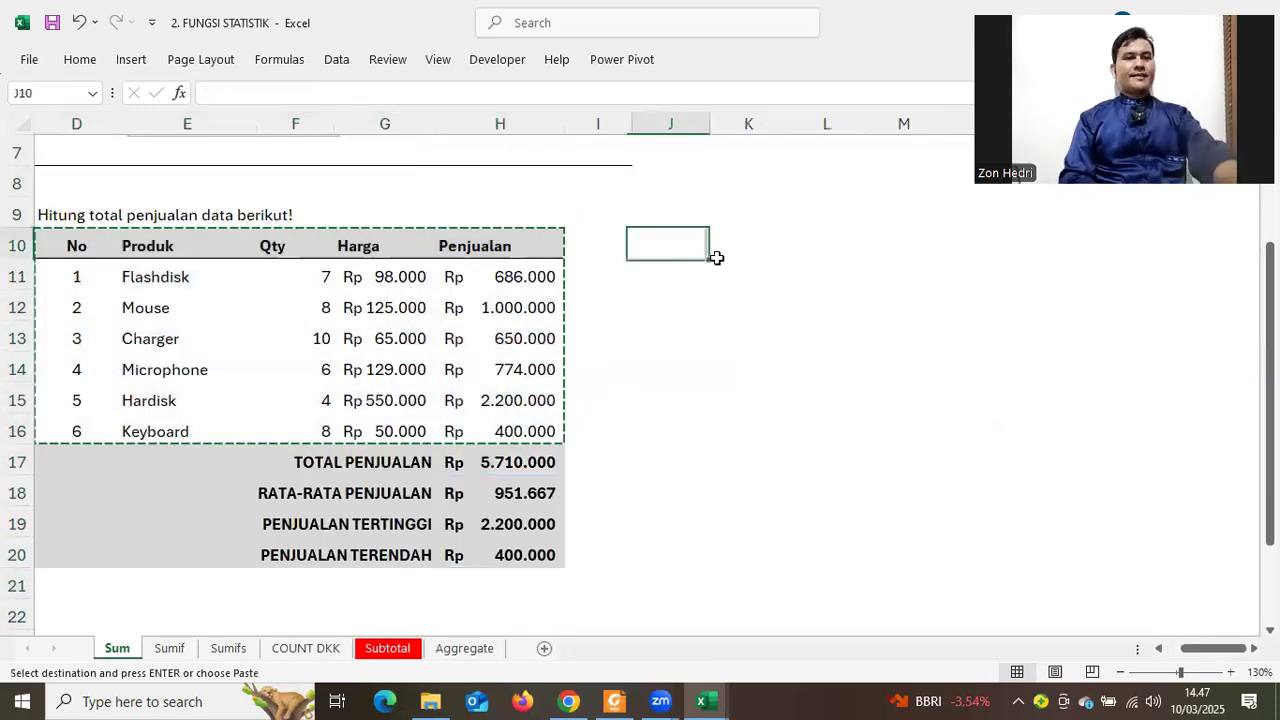
key("ctrl+v")
key("ctrl+z")
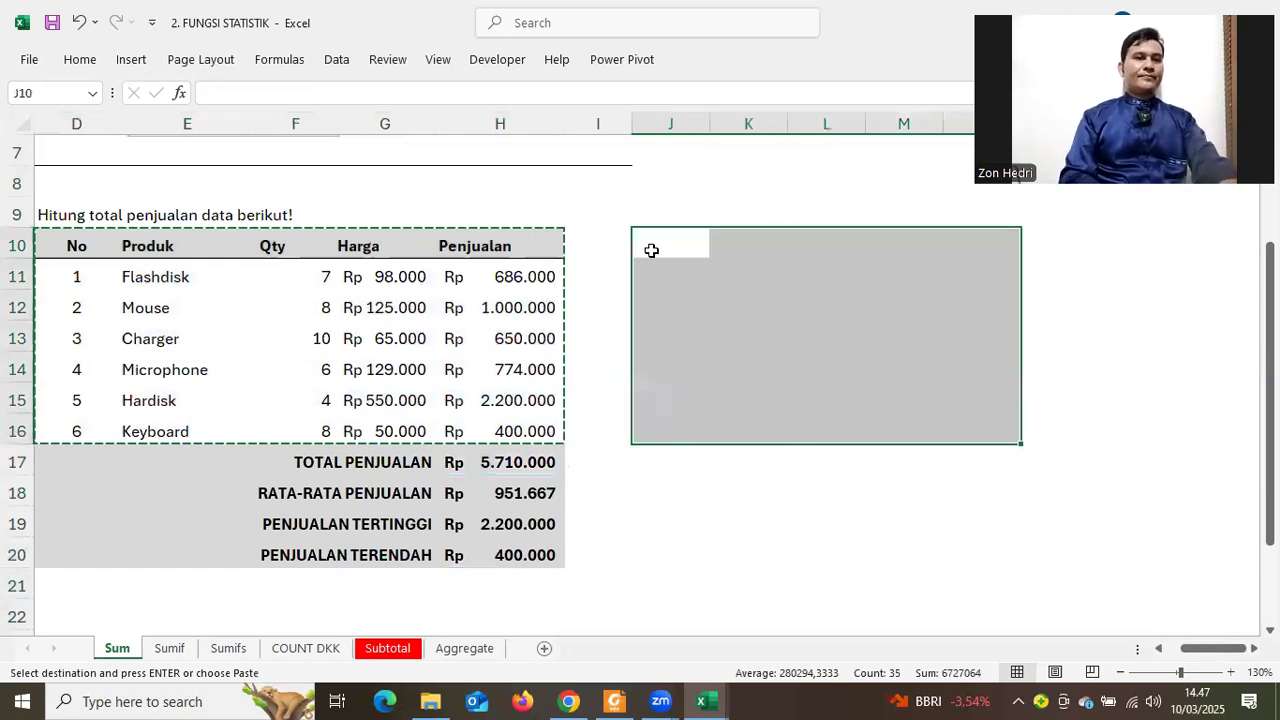
right_click(708, 310)
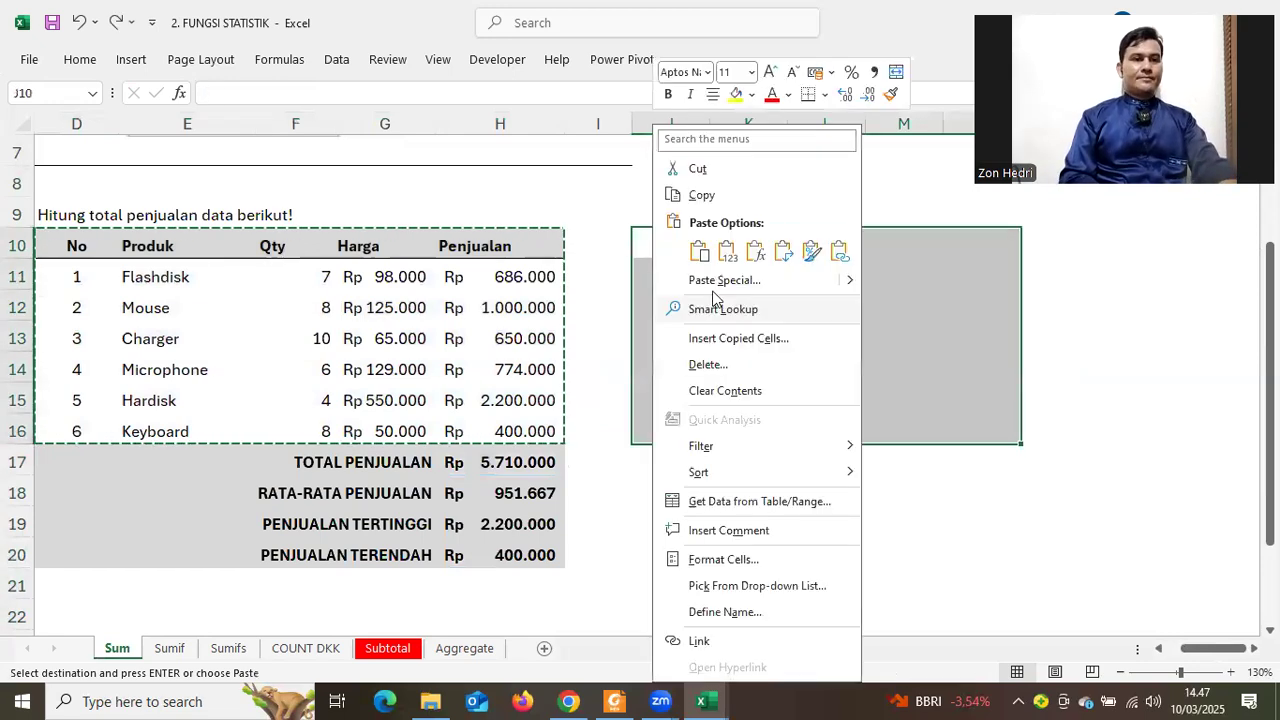
left_click(724, 280)
left_click(788, 443)
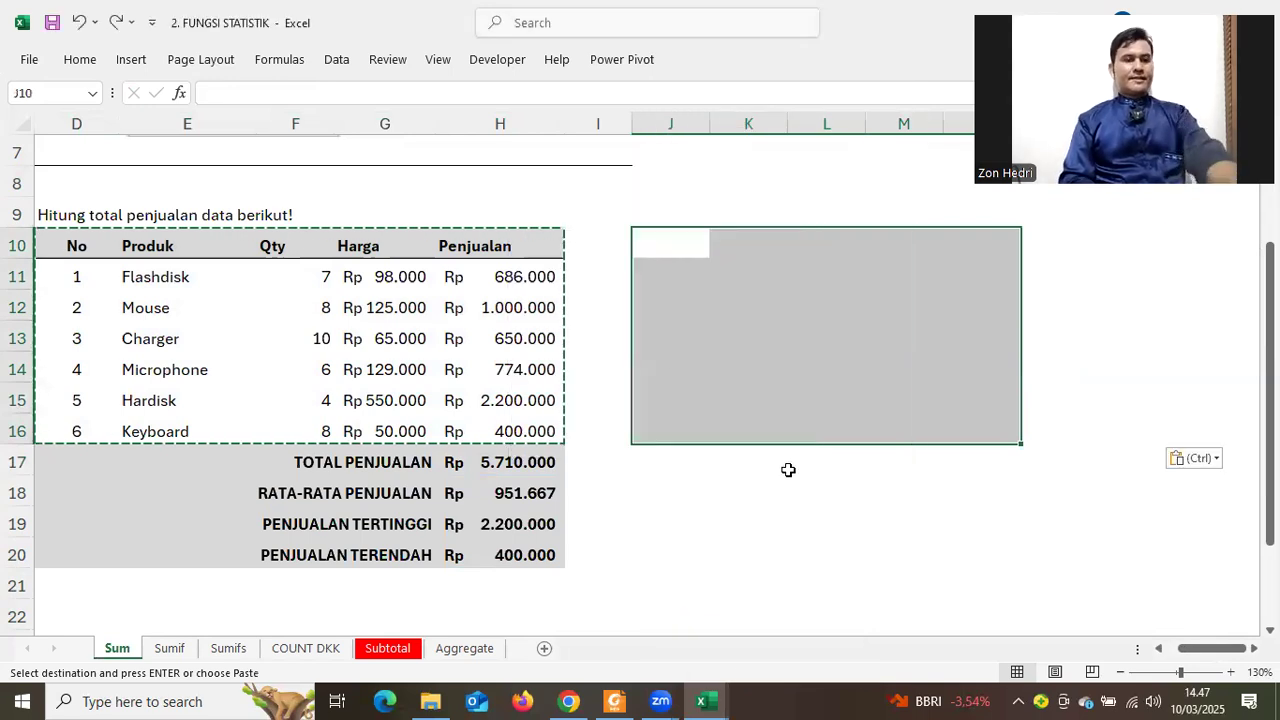
key("ctrl+v")
left_click(785, 492)
Convert the pasted range J10:N16 into an Excel Table, Table4, with headers
left_click_drag(678, 234, 1104, 428)
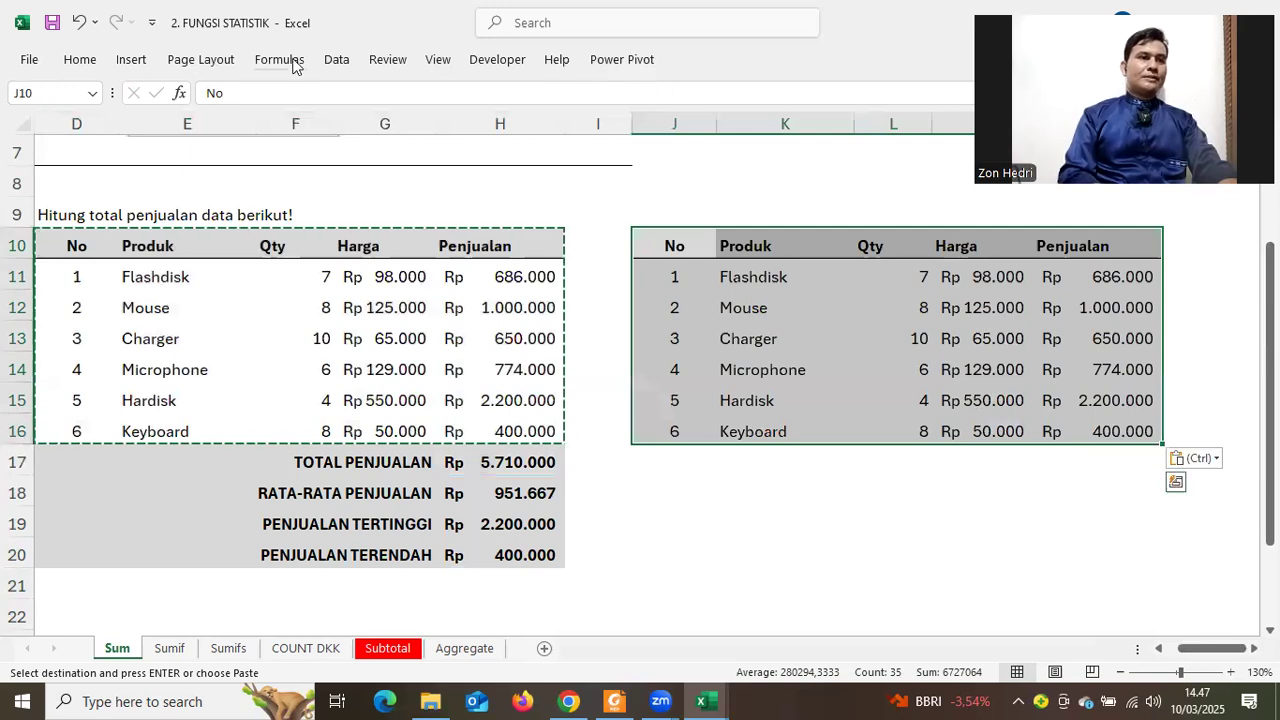
left_click(140, 61)
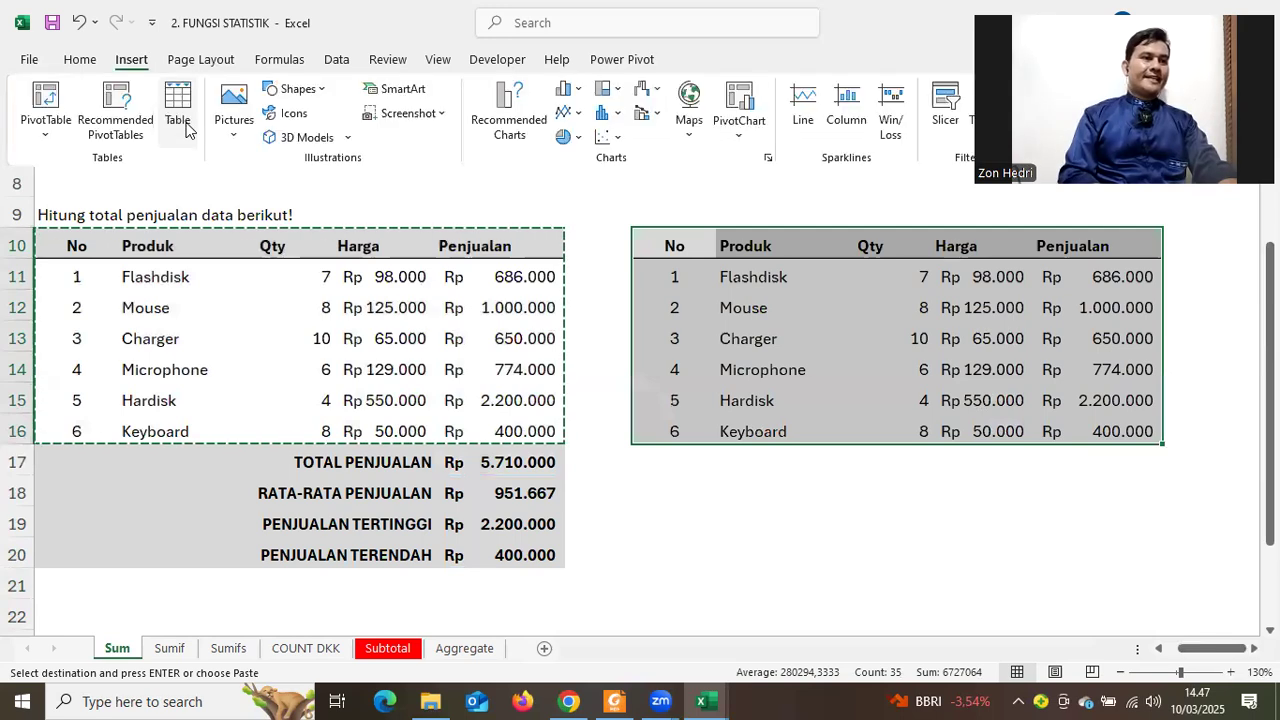
key("ctrl+t")
left_click(337, 337)
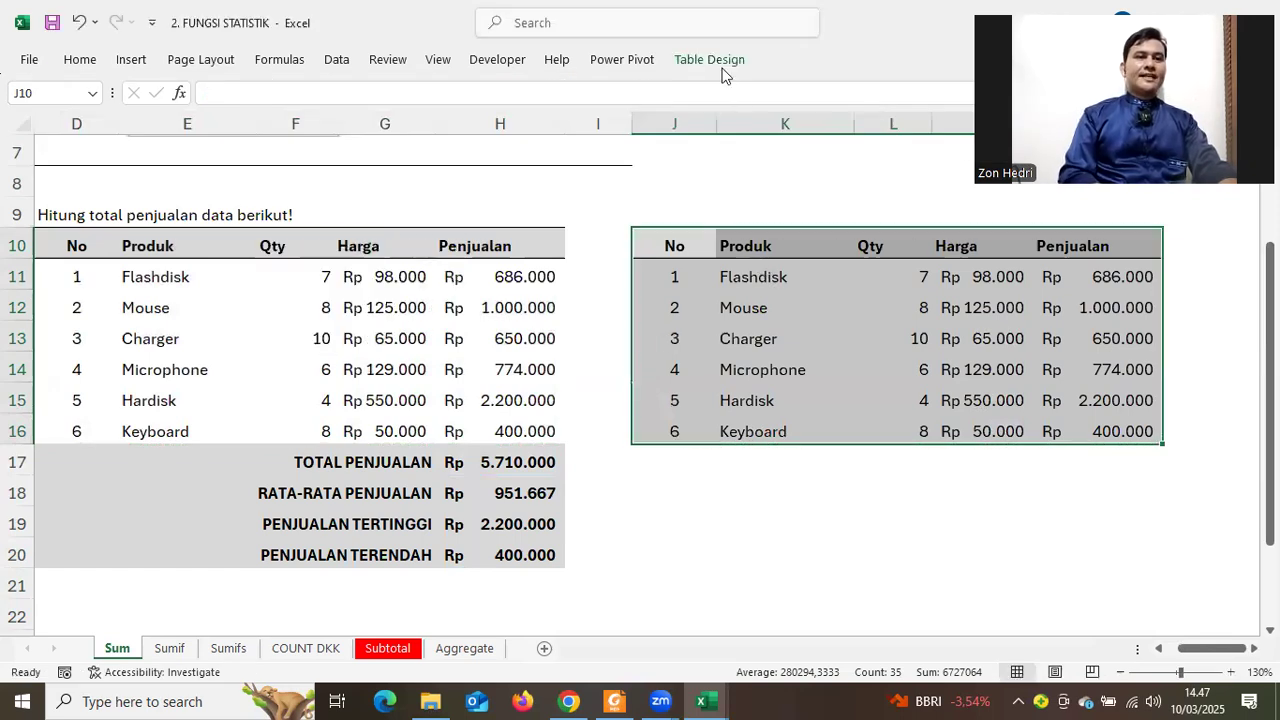
left_click(720, 66)
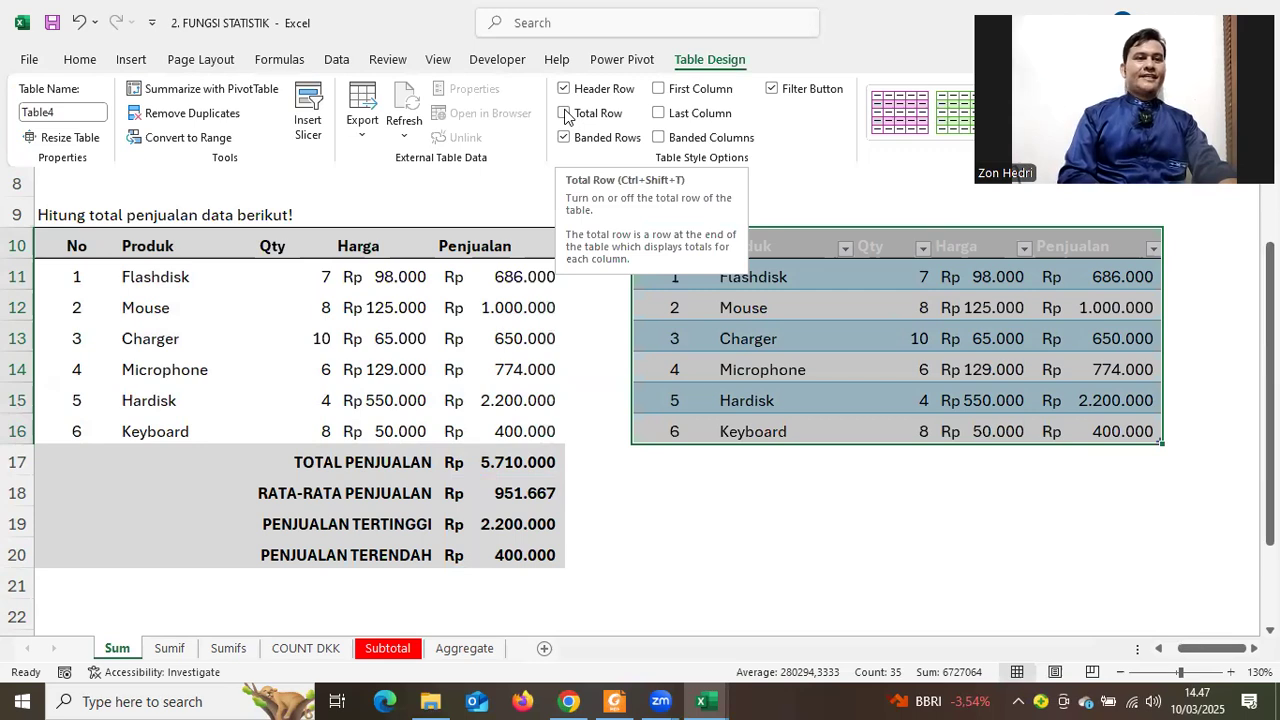
left_click(565, 114)
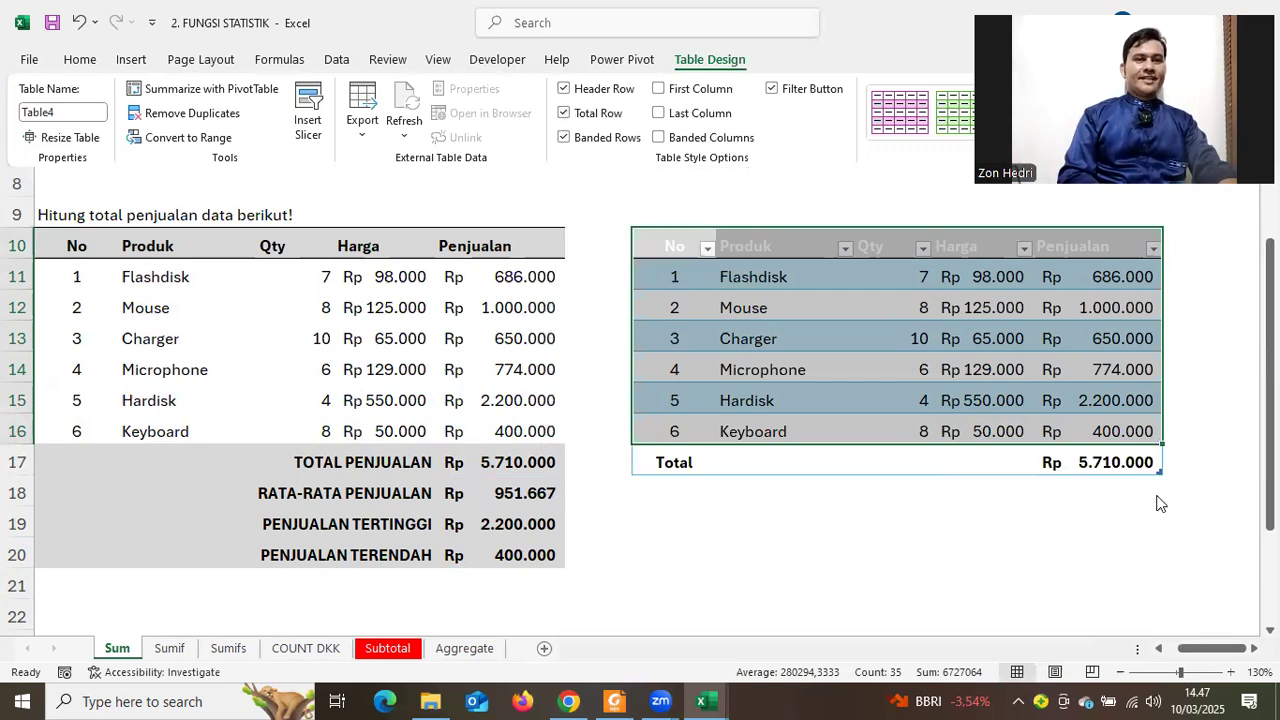
left_click(1143, 462)
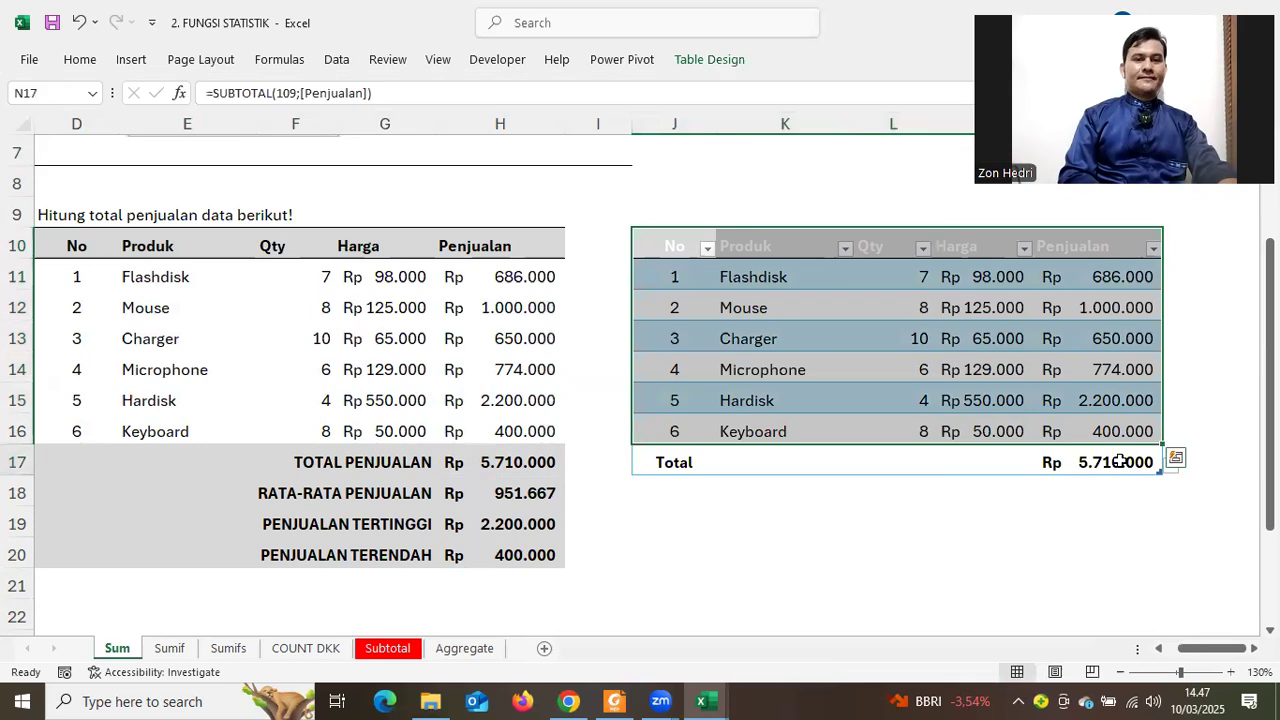
left_click(1171, 465)
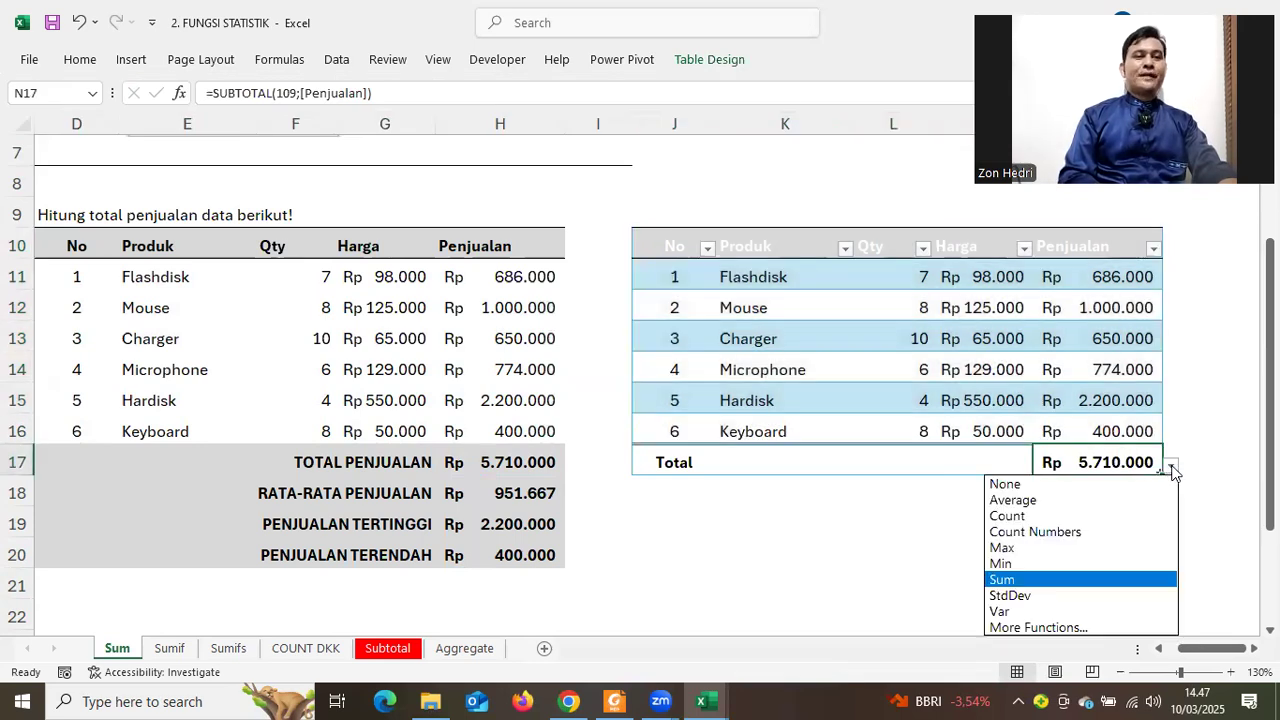
left_click(880, 538)
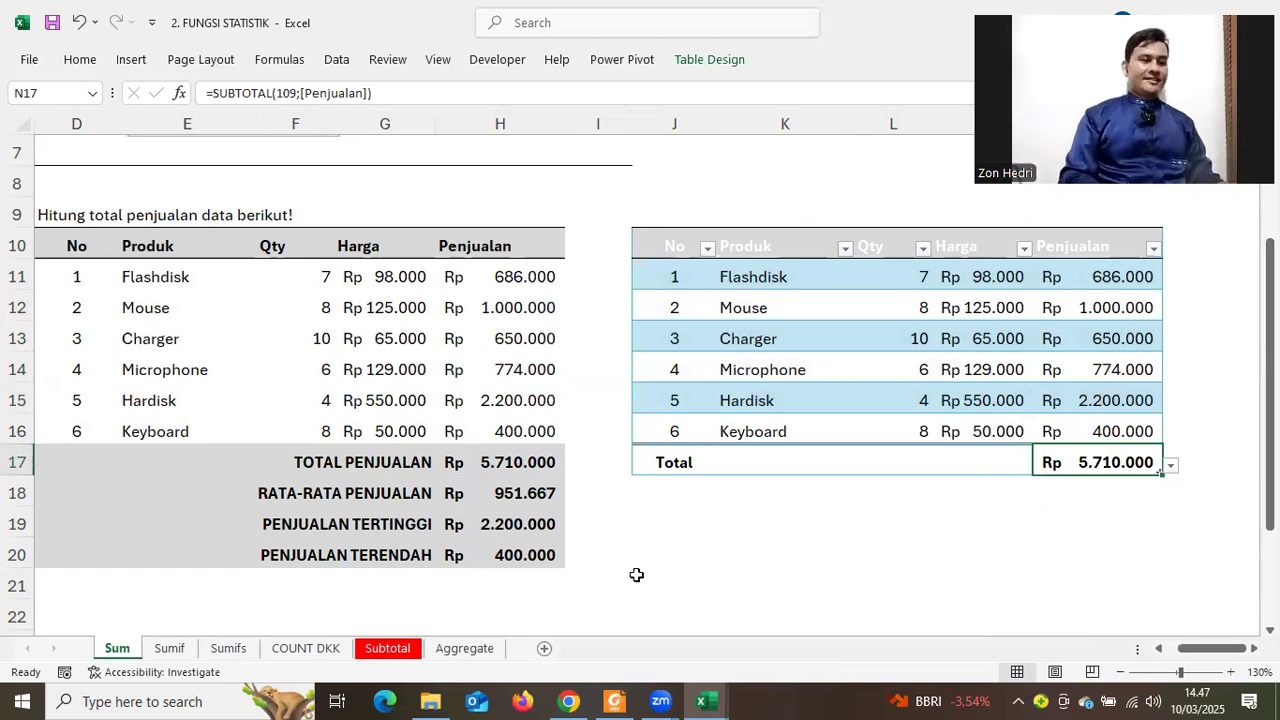
left_click(782, 545)
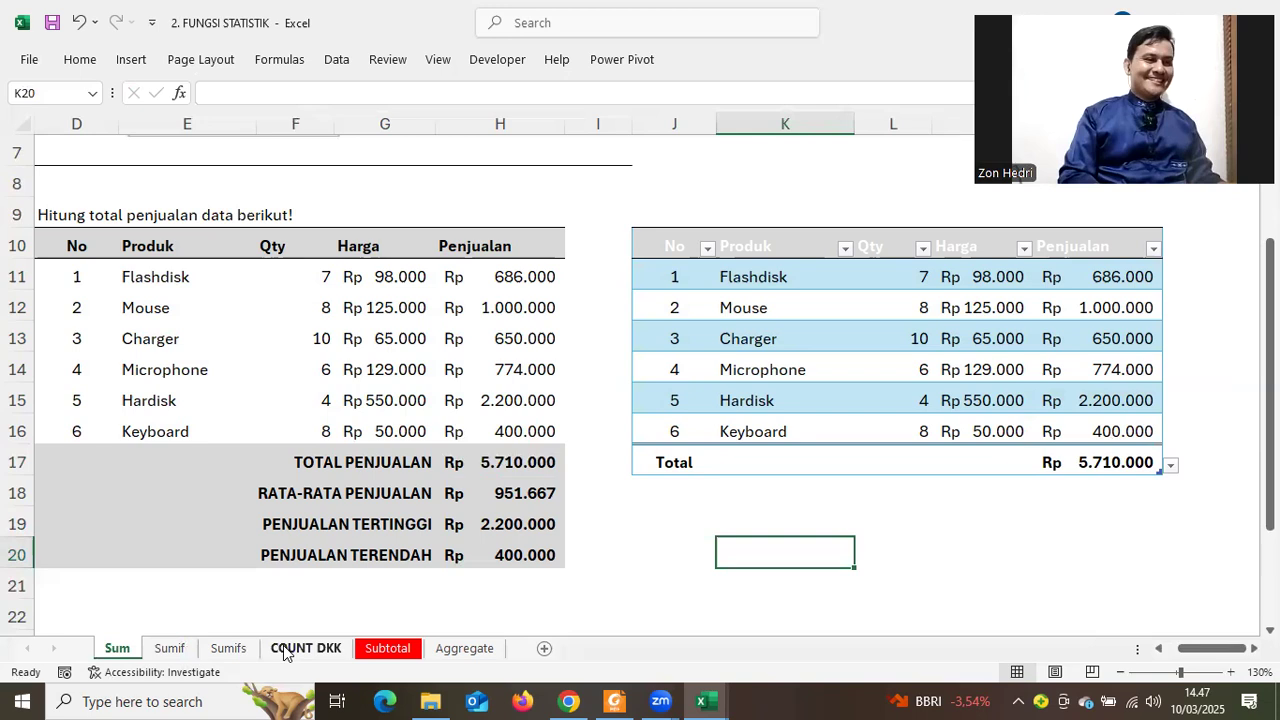
left_click(226, 650)
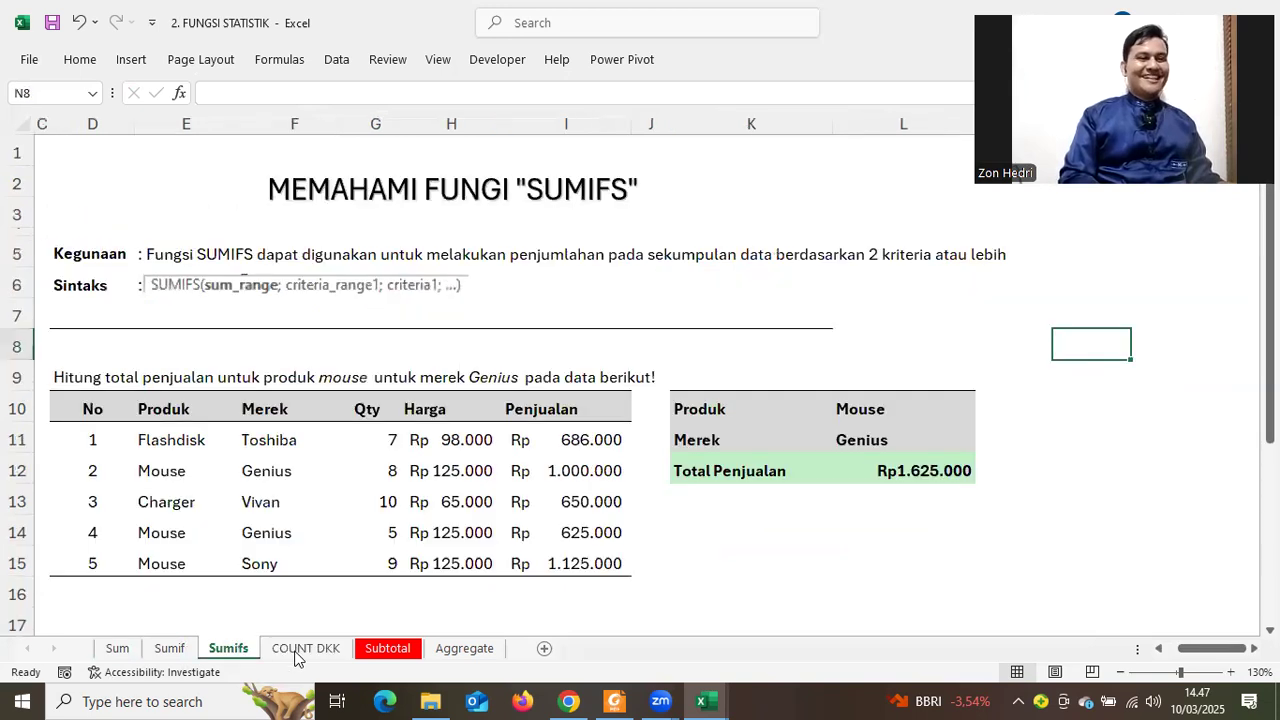
left_click(300, 650)
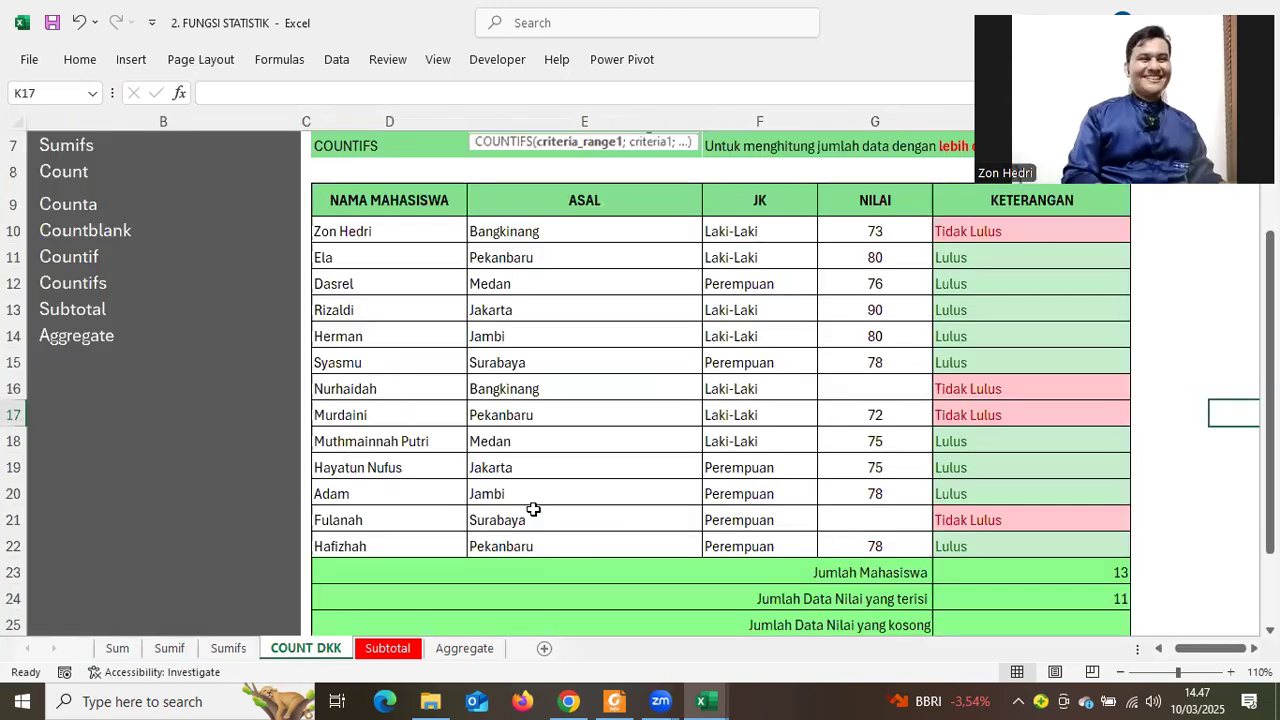
scroll(534, 509, "up", 2)
left_click(169, 648)
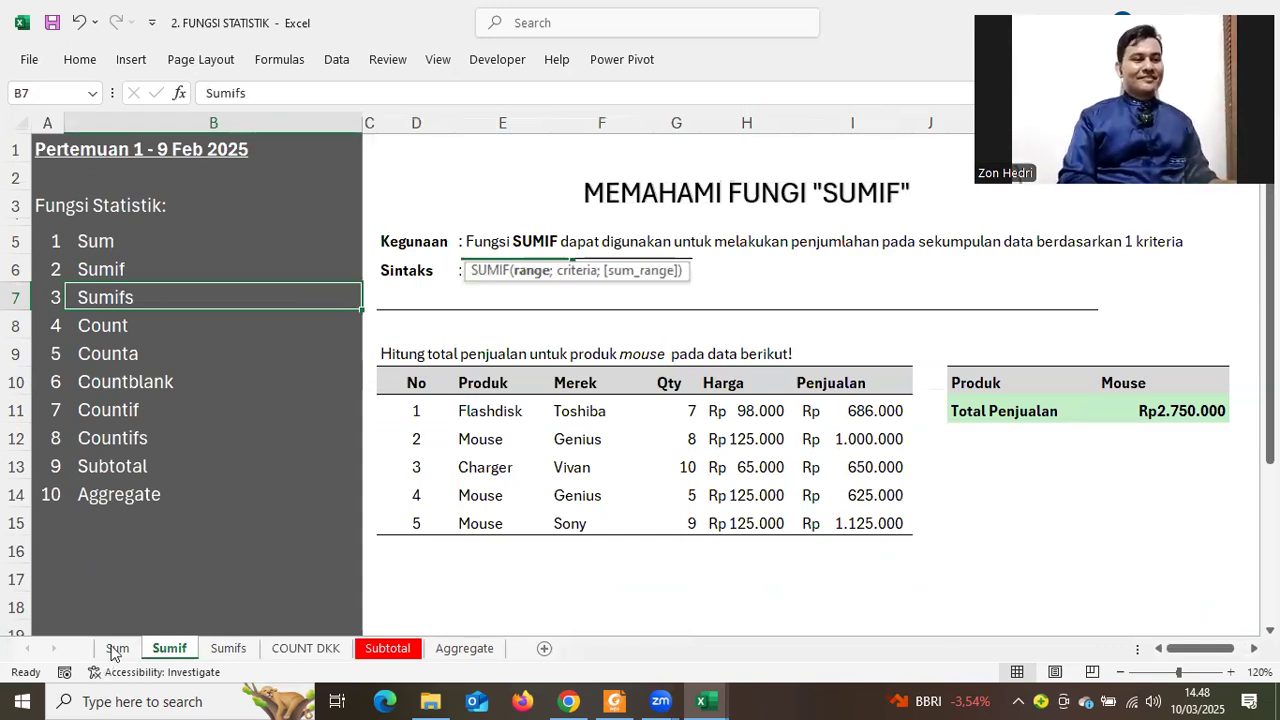
key("ctrl+Page_Up")
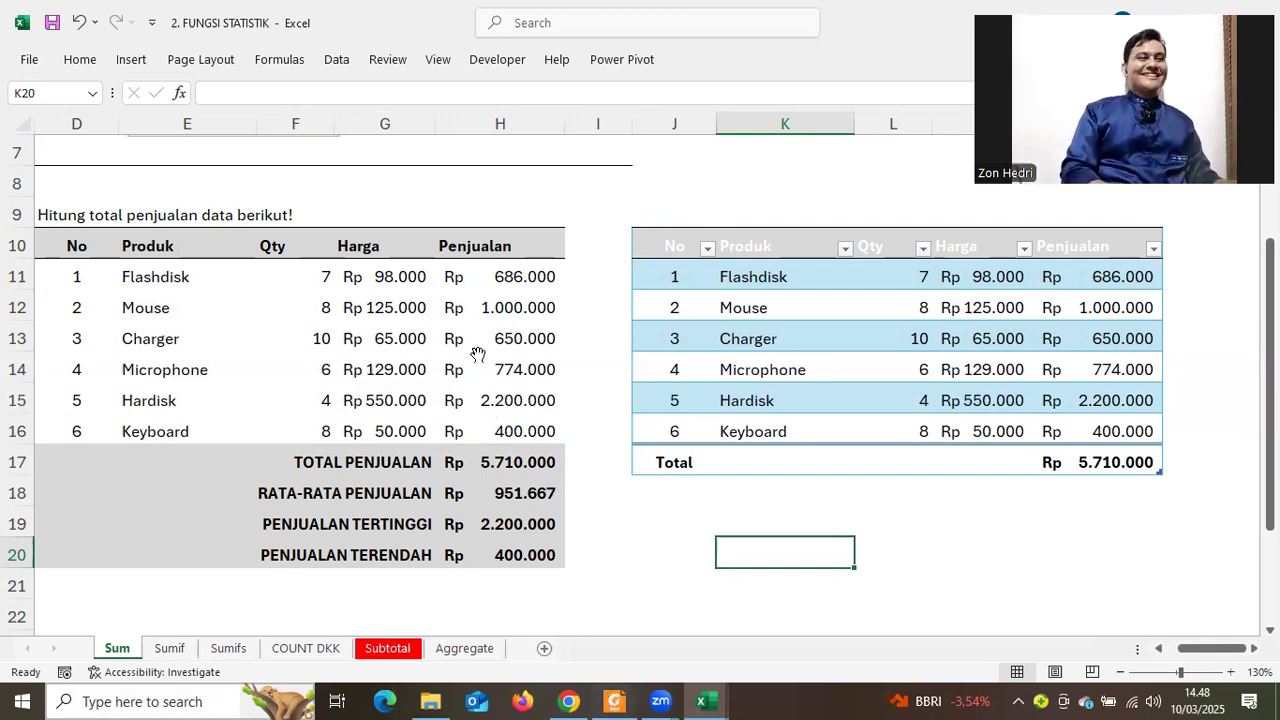
key("alt+Tab")
Browse the 73 RUMUS PILIHAN ebook to the WORKDAY.INTL example on page 80
scroll(478, 355, "up", 5)
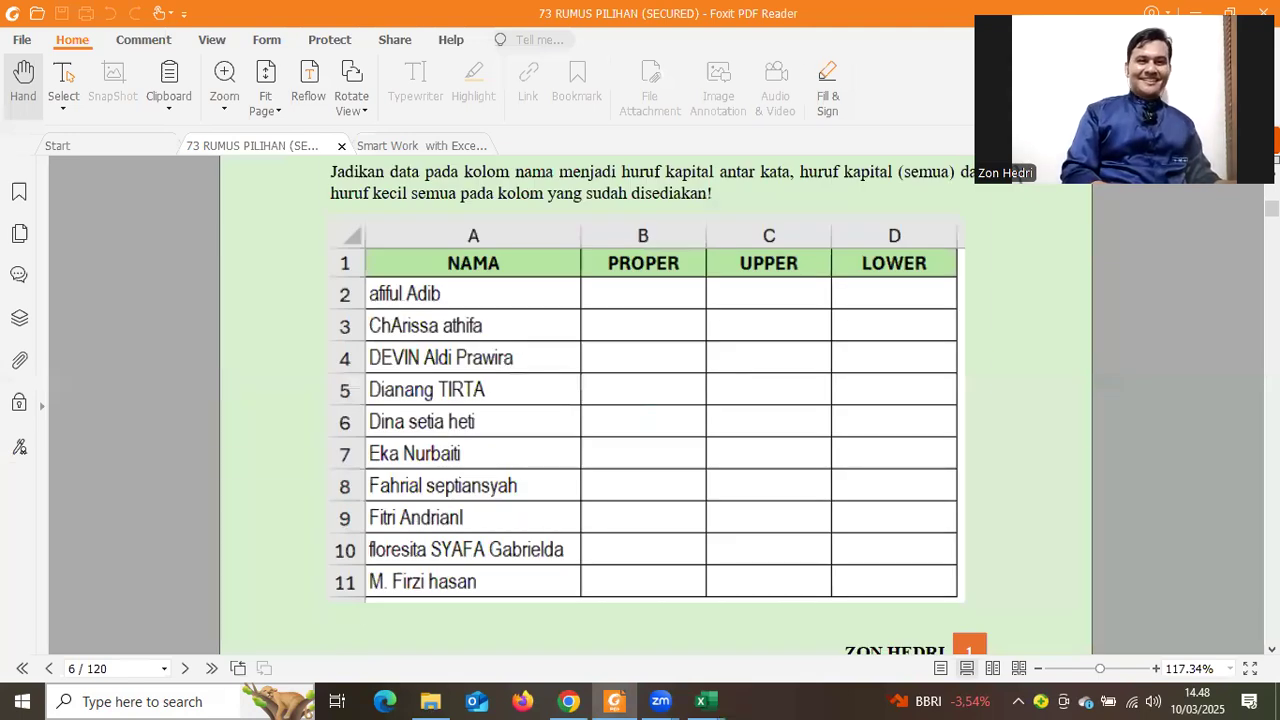
scroll(478, 355, "down", 3)
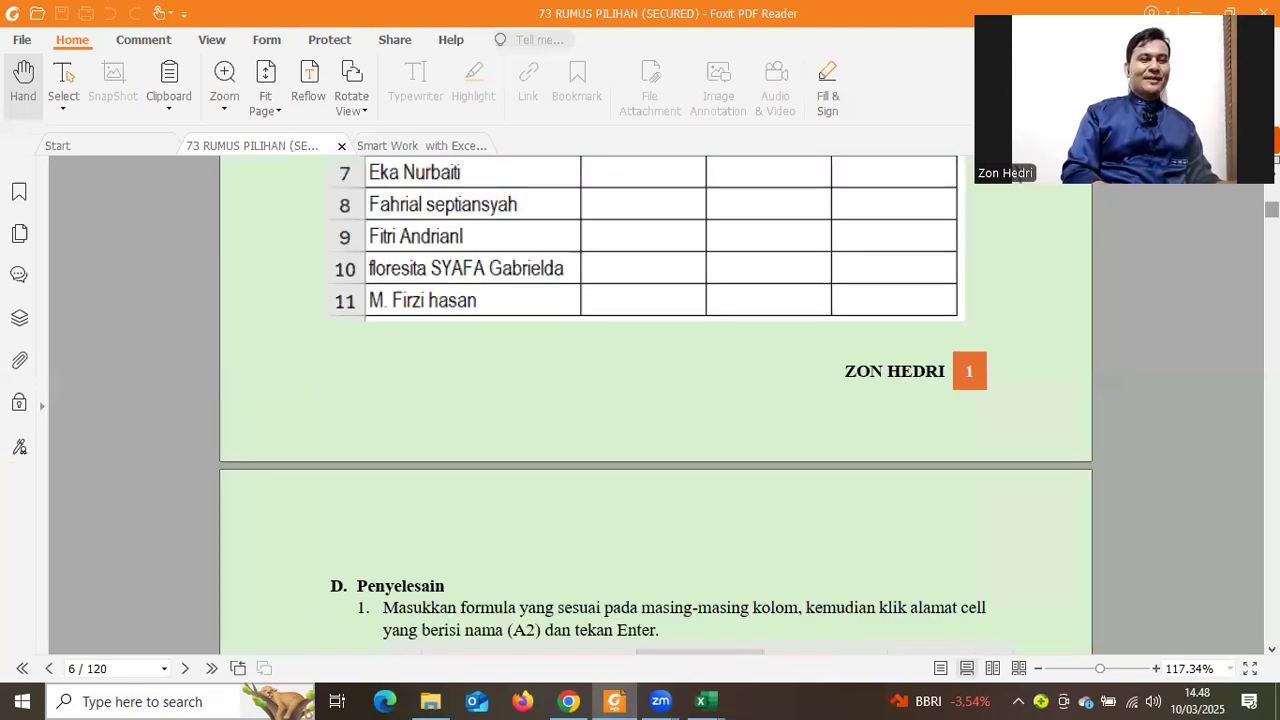
key("Home")
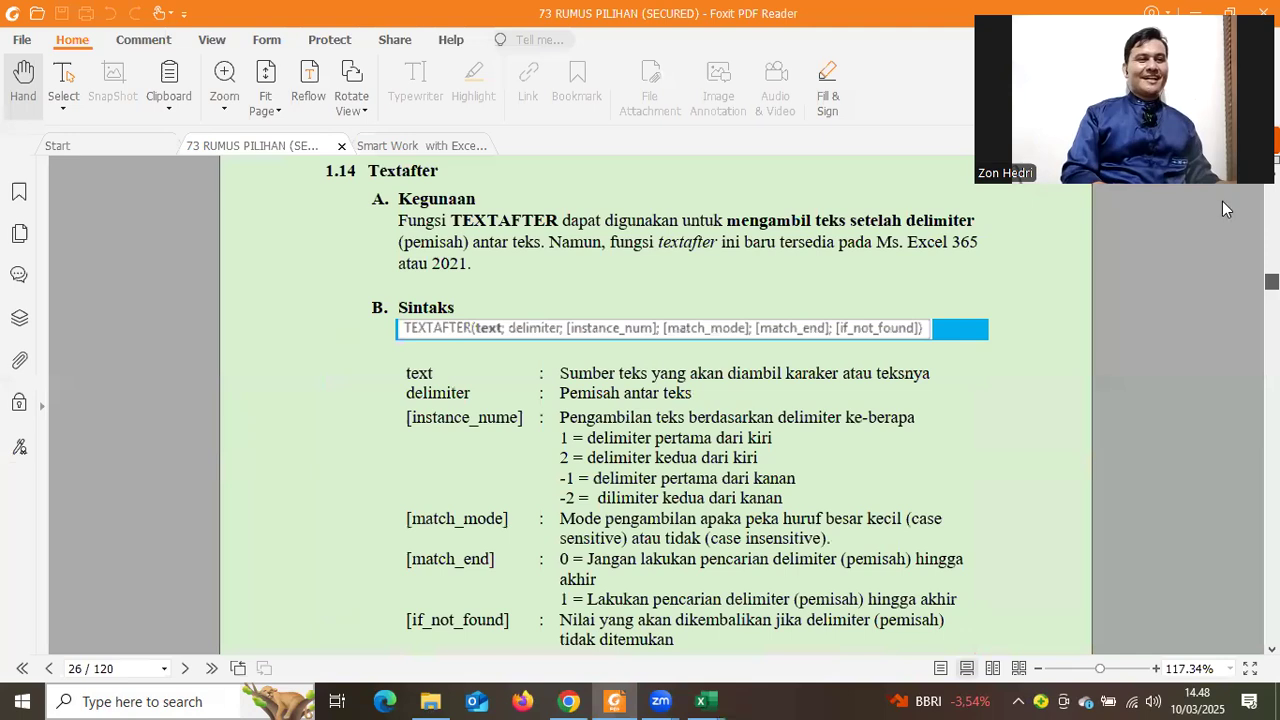
key("alt+Left")
key("alt+Left")
scroll(740, 390, "down", 3)
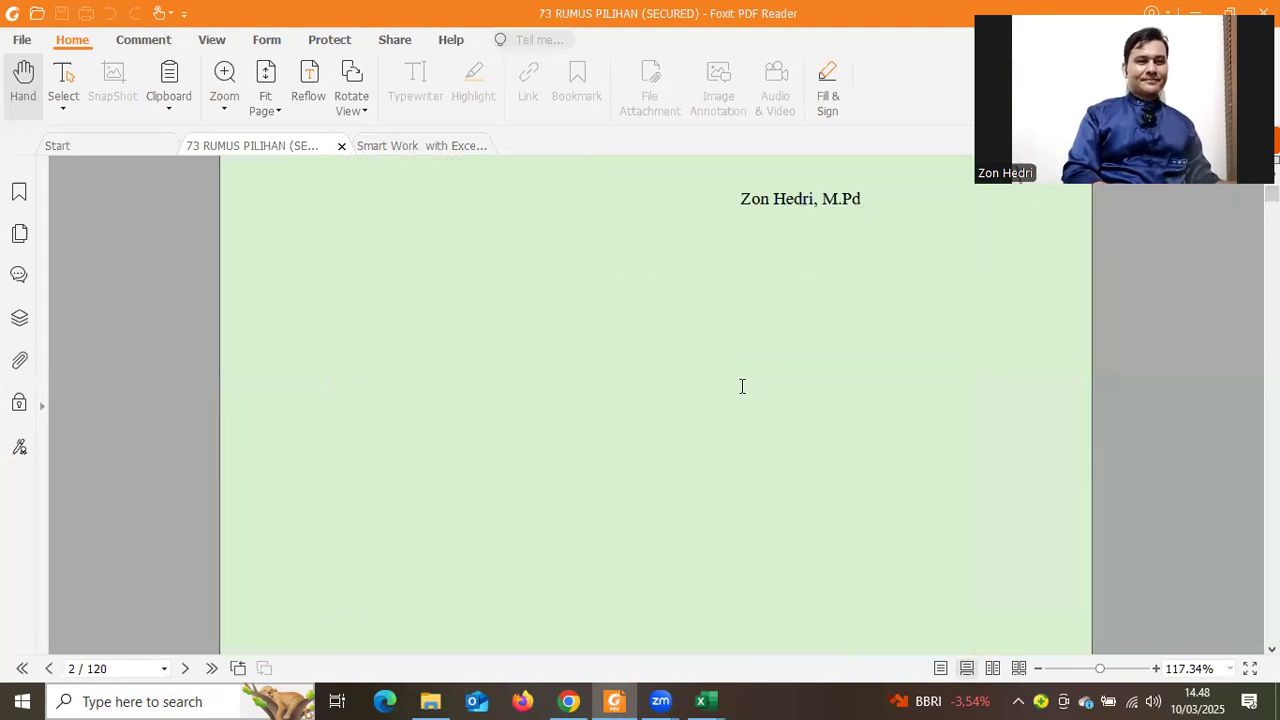
scroll(742, 396, "down", 8)
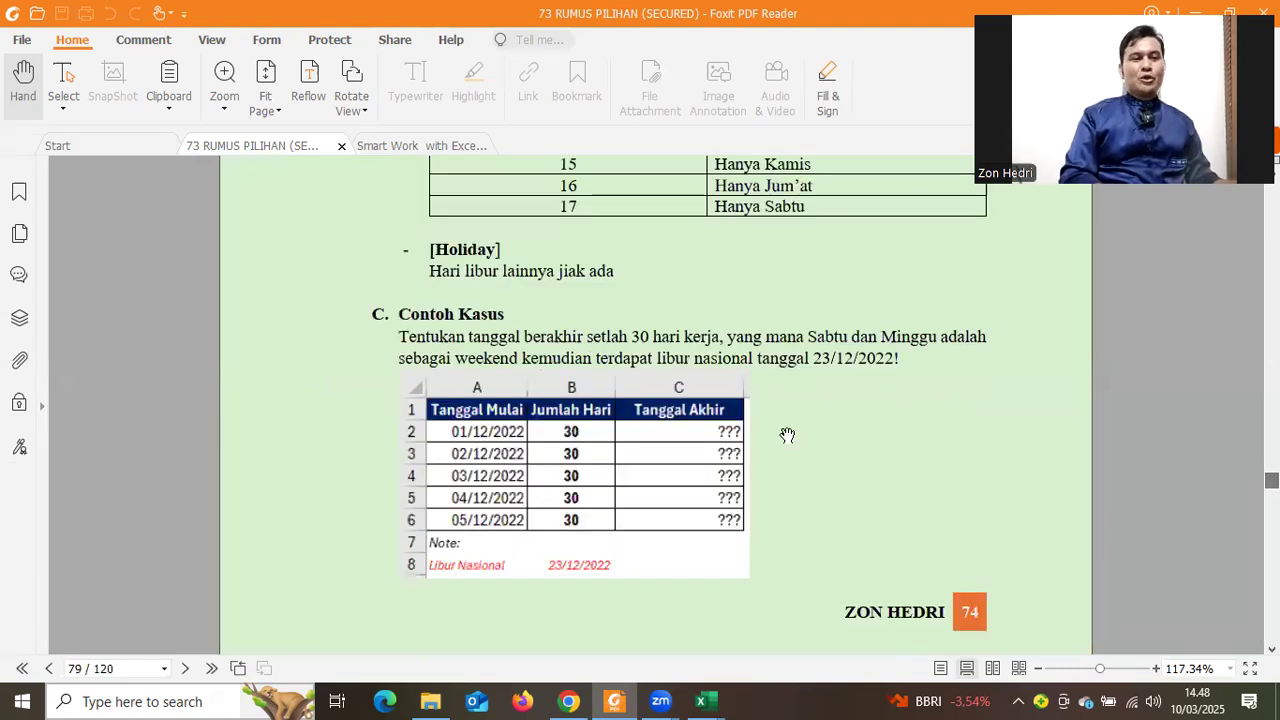
scroll(790, 437, "down", 1)
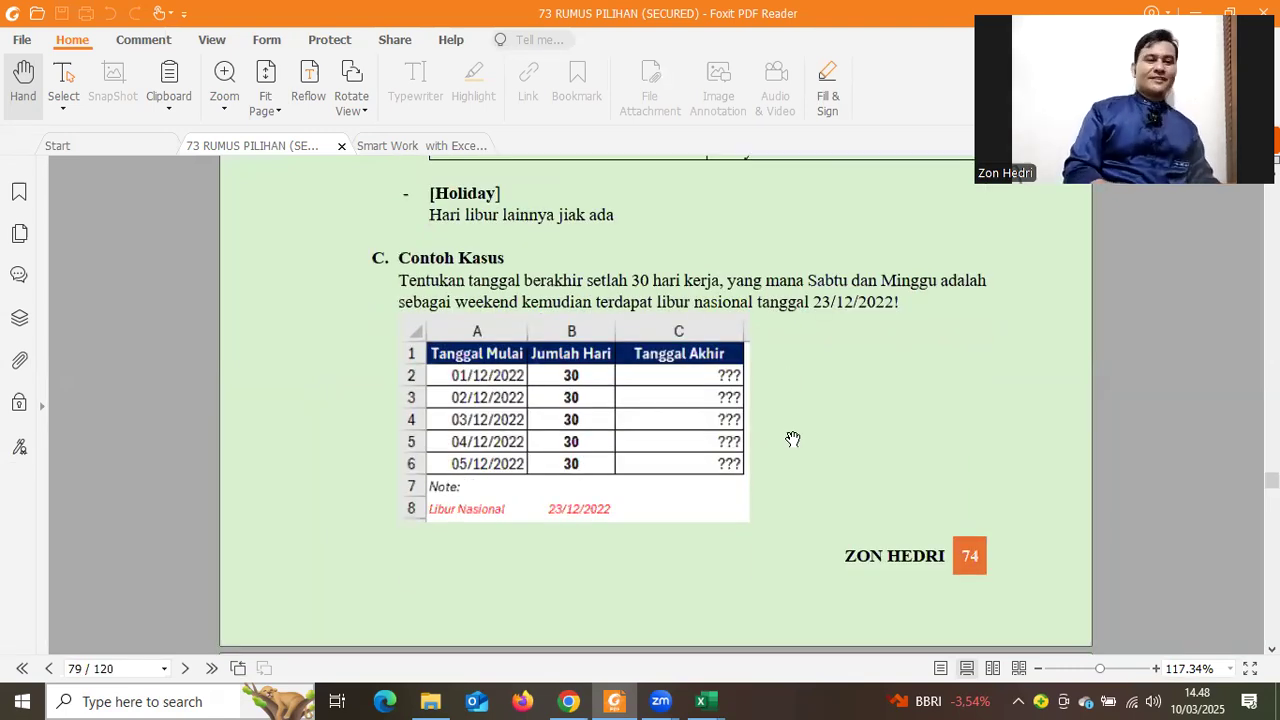
scroll(792, 439, "down", 10)
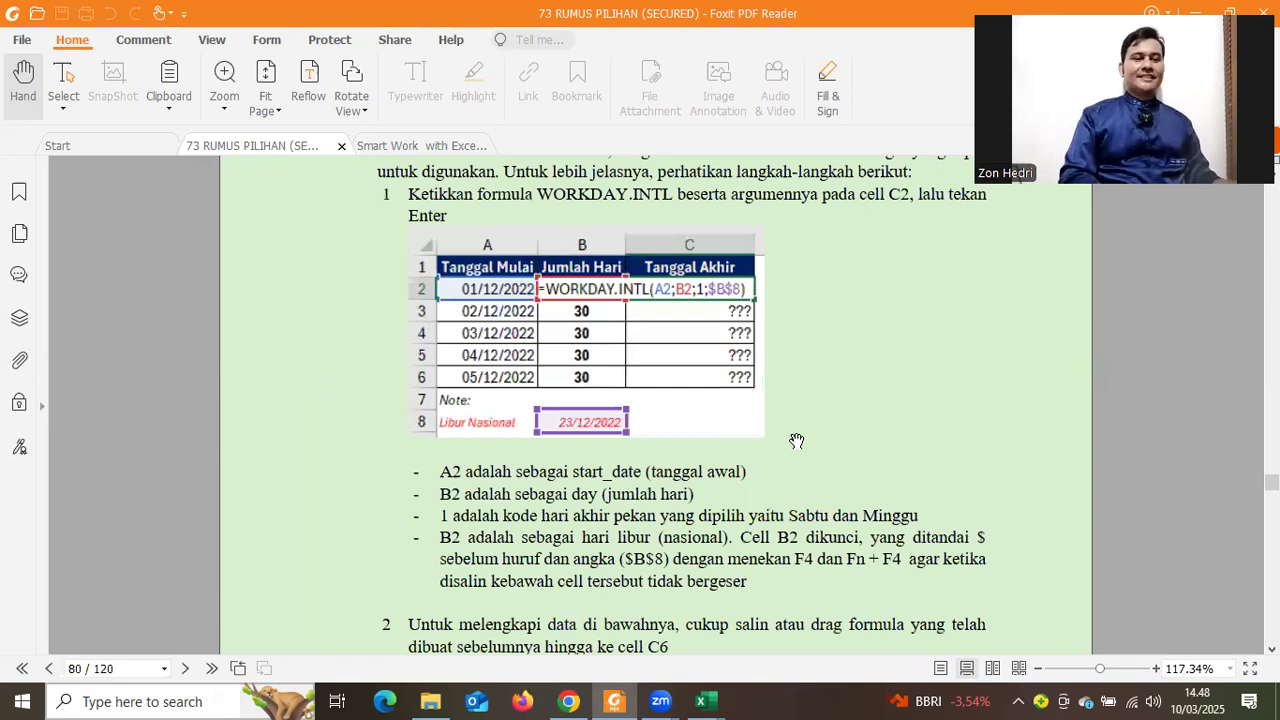
scroll(796, 441, "down", 10)
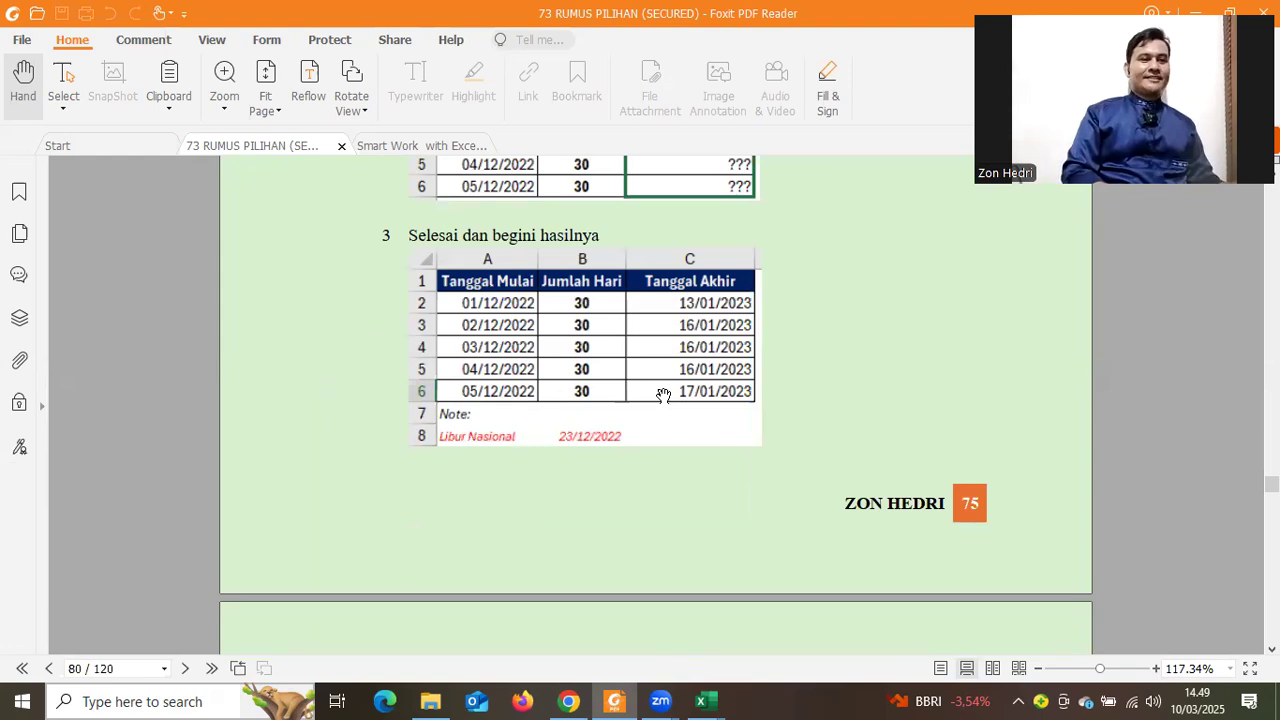
Scroll through the formula ebook's pages from 82 back to around page 38
scroll(785, 491, "down", 15)
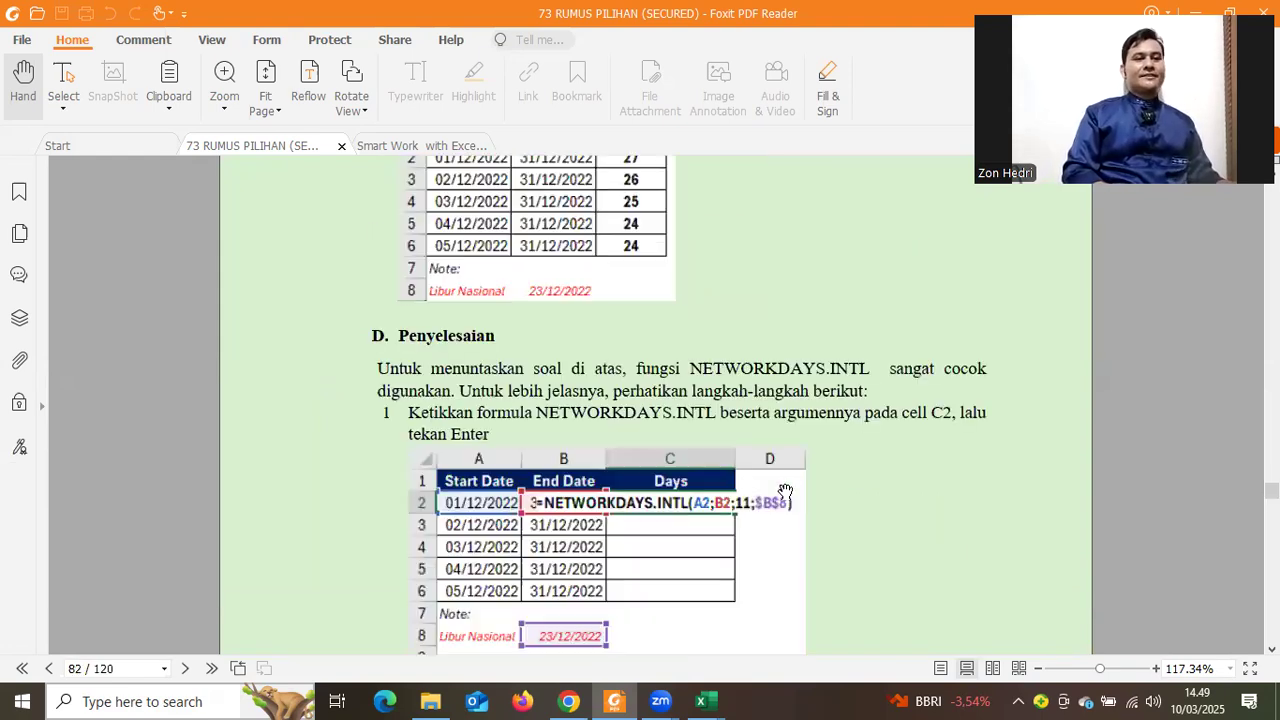
scroll(785, 491, "down", 5)
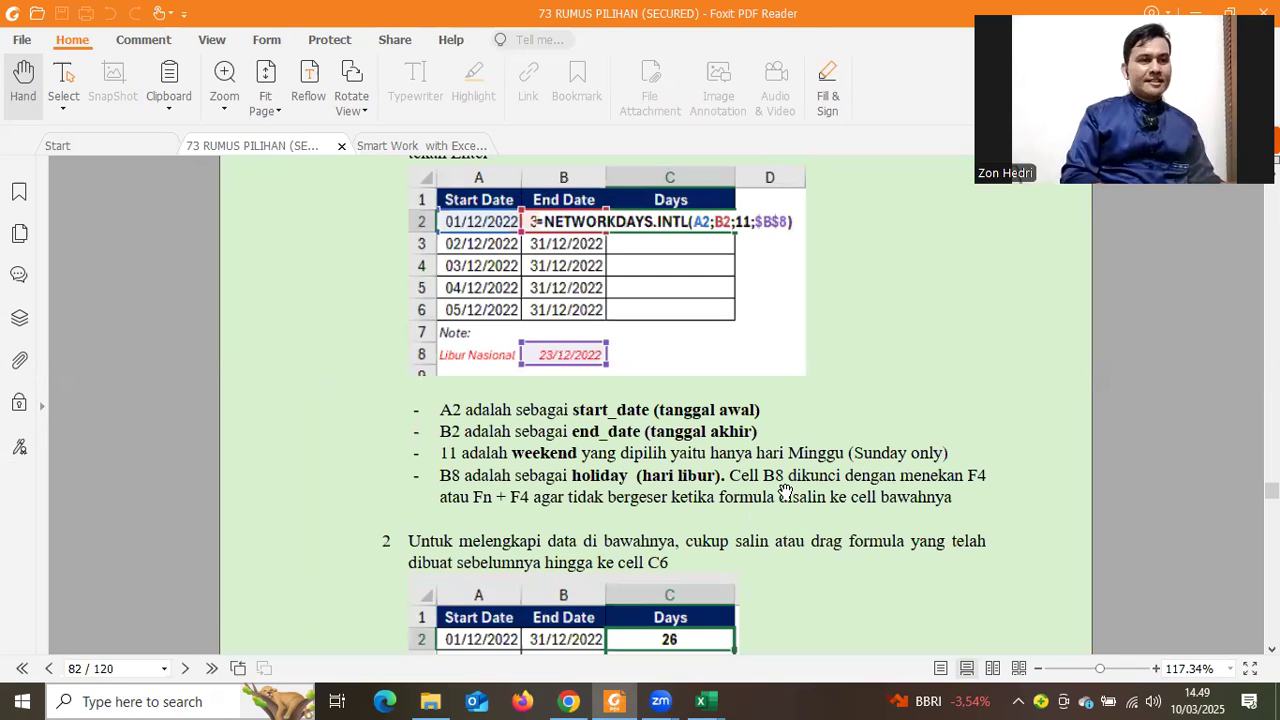
scroll(785, 491, "down", 10)
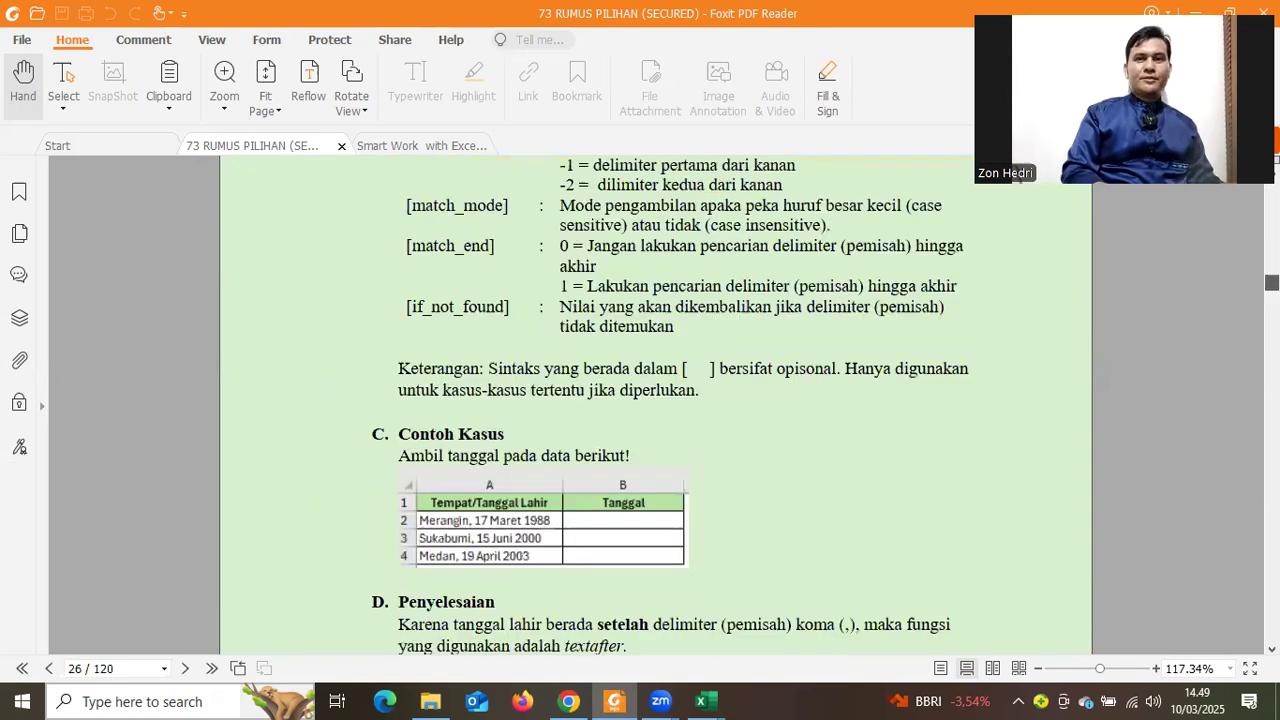
left_click_drag(1272, 282, 1272, 309)
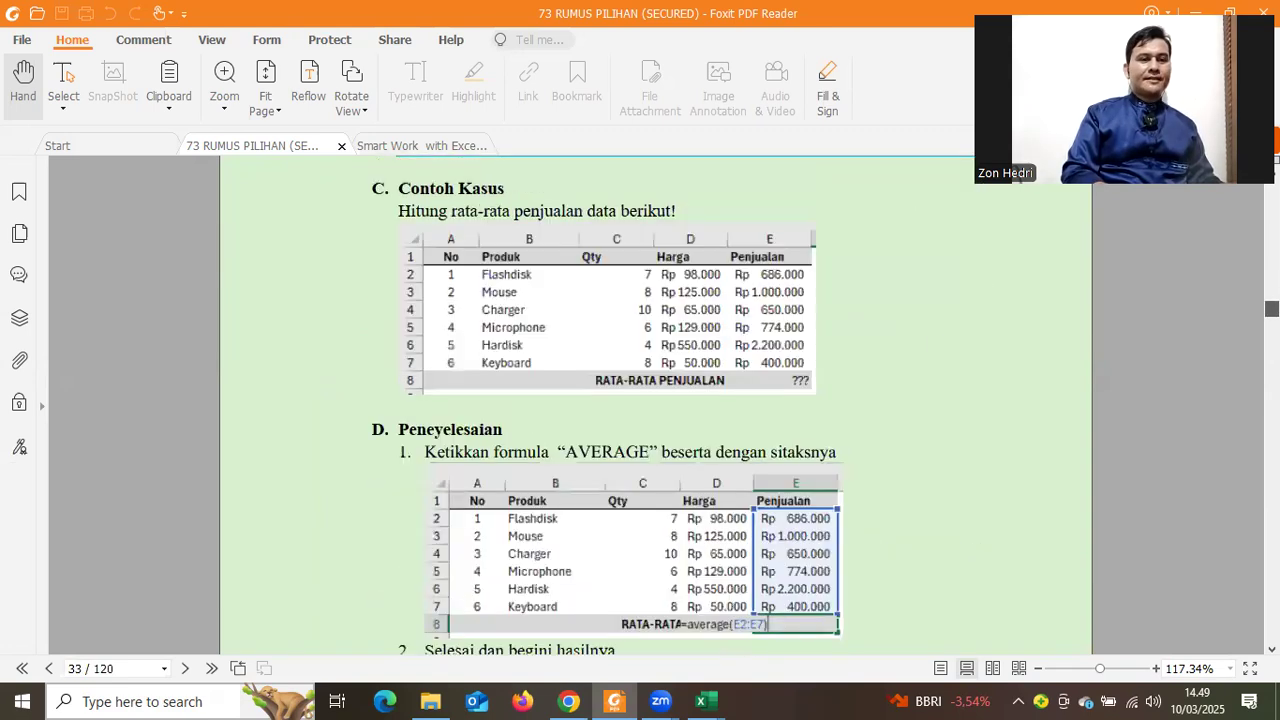
scroll(901, 343, "down", 10)
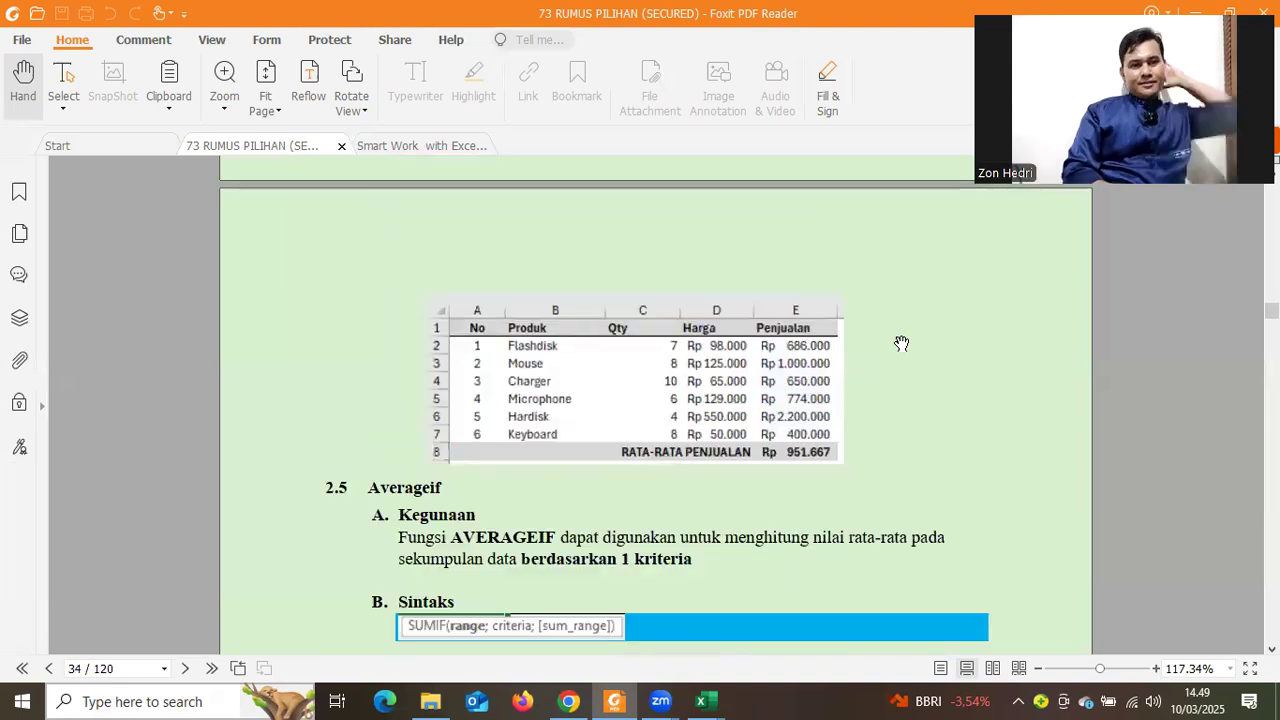
scroll(901, 343, "down", 5)
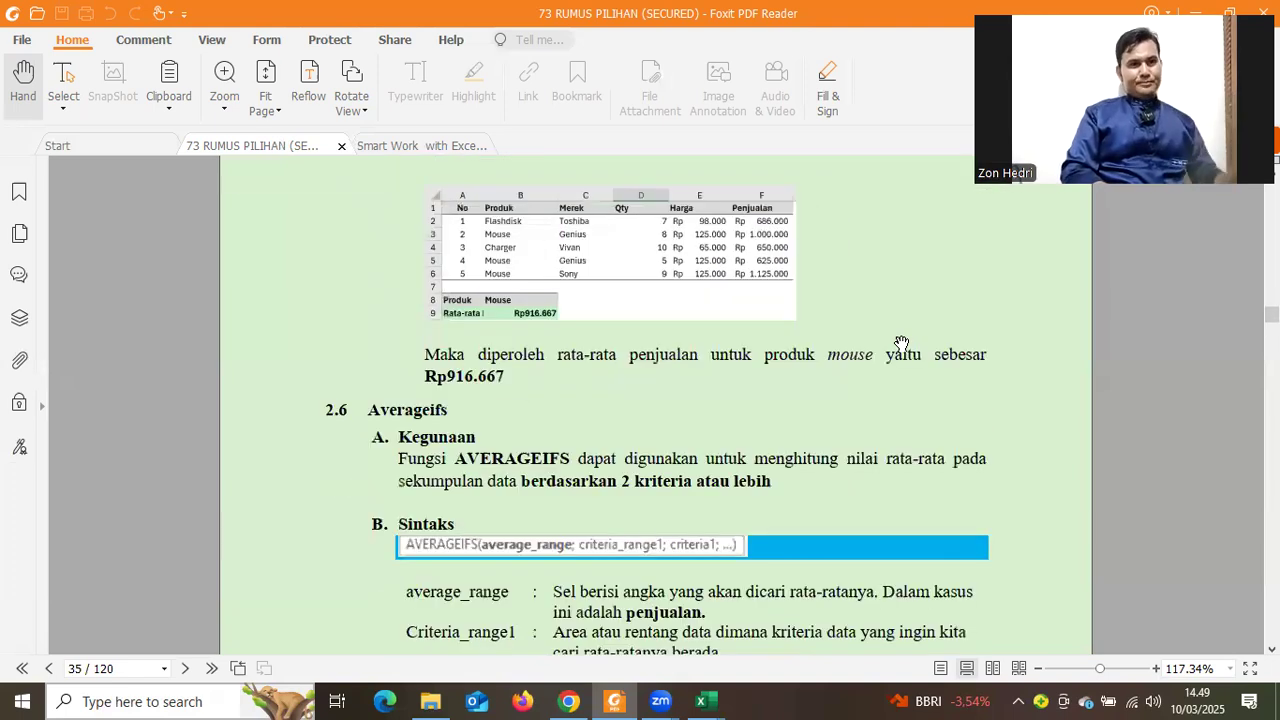
scroll(901, 343, "down", 2)
scroll(901, 343, "down", 10)
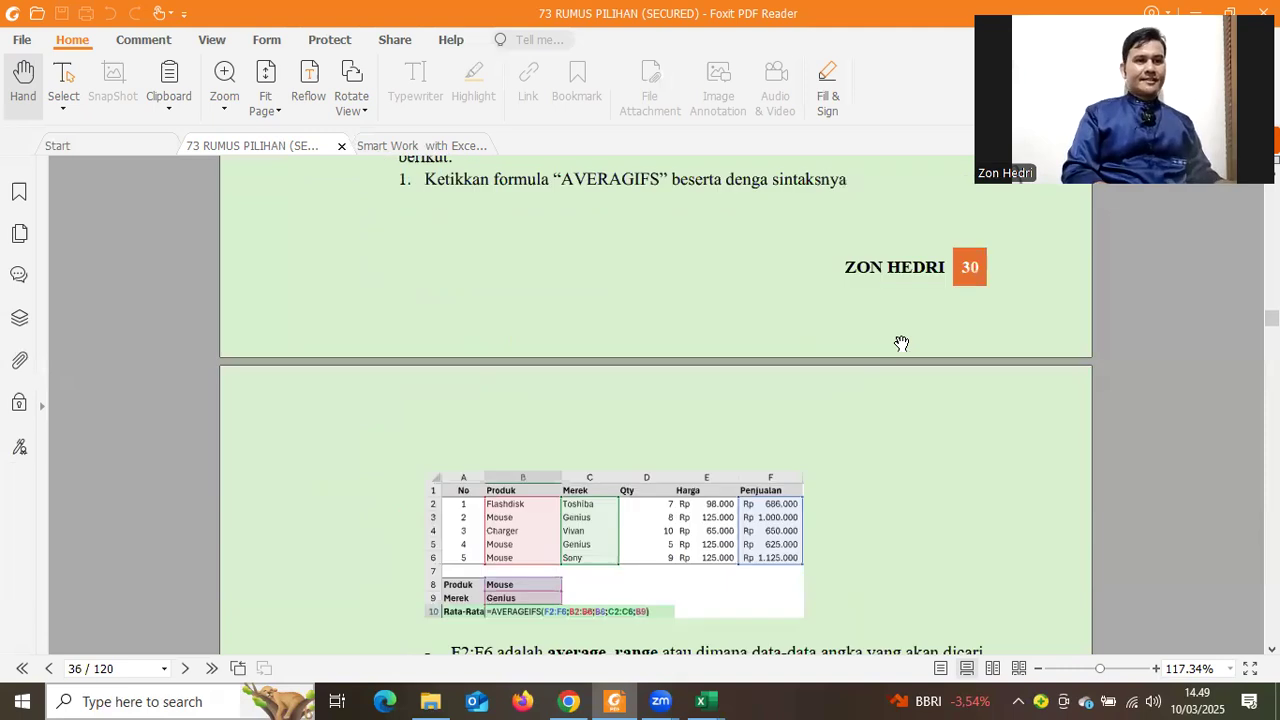
scroll(901, 351, "down", 5)
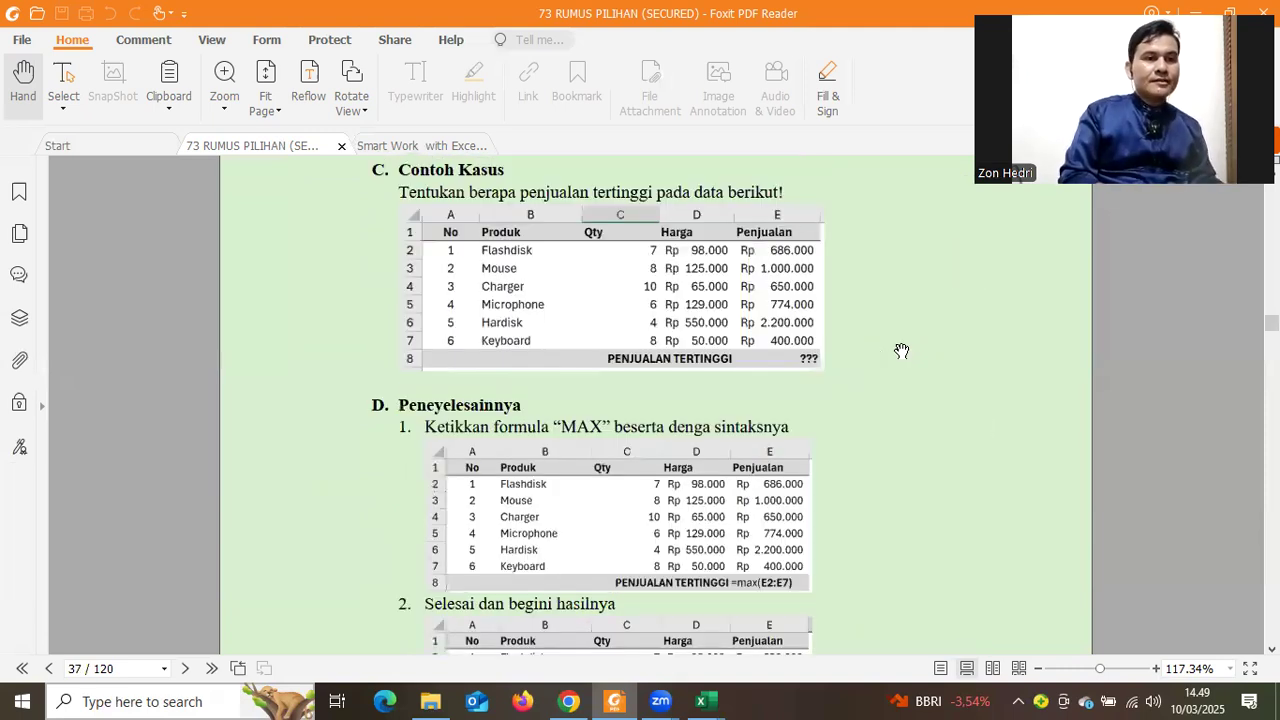
scroll(901, 351, "down", 5)
scroll(1209, 355, "down", 7)
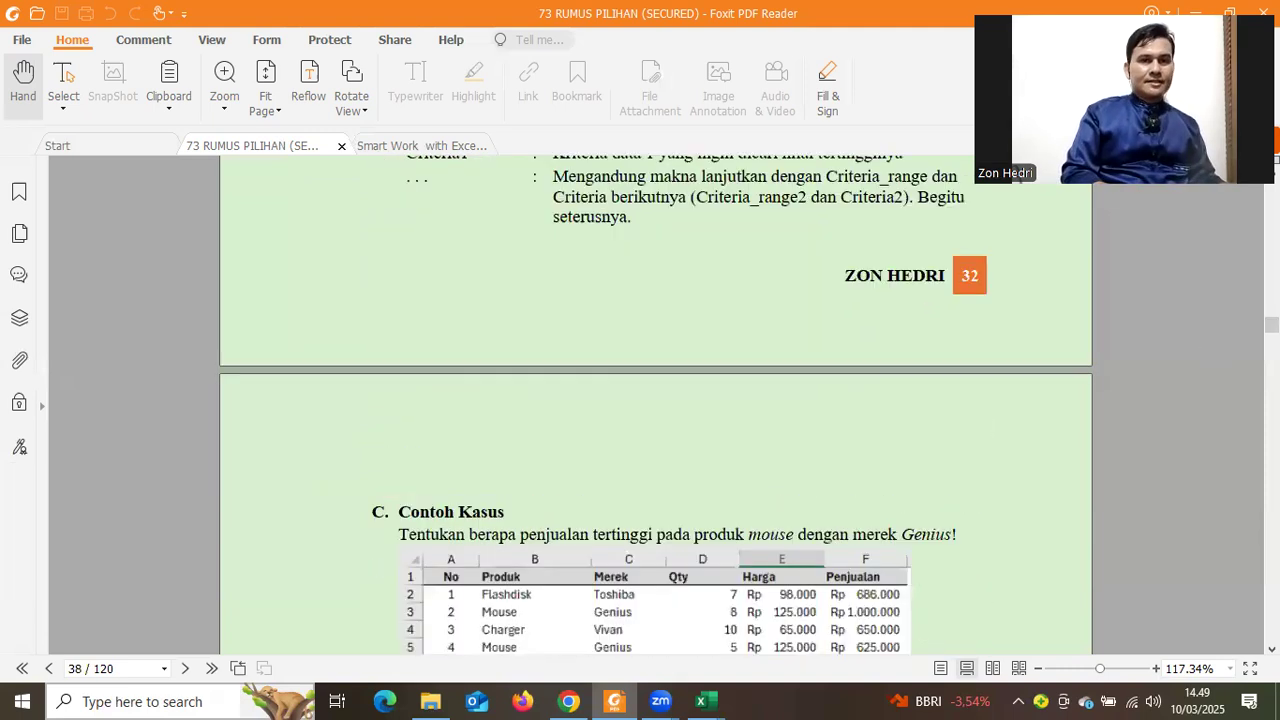
Jump to page 20 and bring up the SUBSTITUTE example =SUBSTITUTE(A2;"0";"+62";1)
left_click_drag(1271, 324, 1271, 258)
scroll(954, 355, "down", 1)
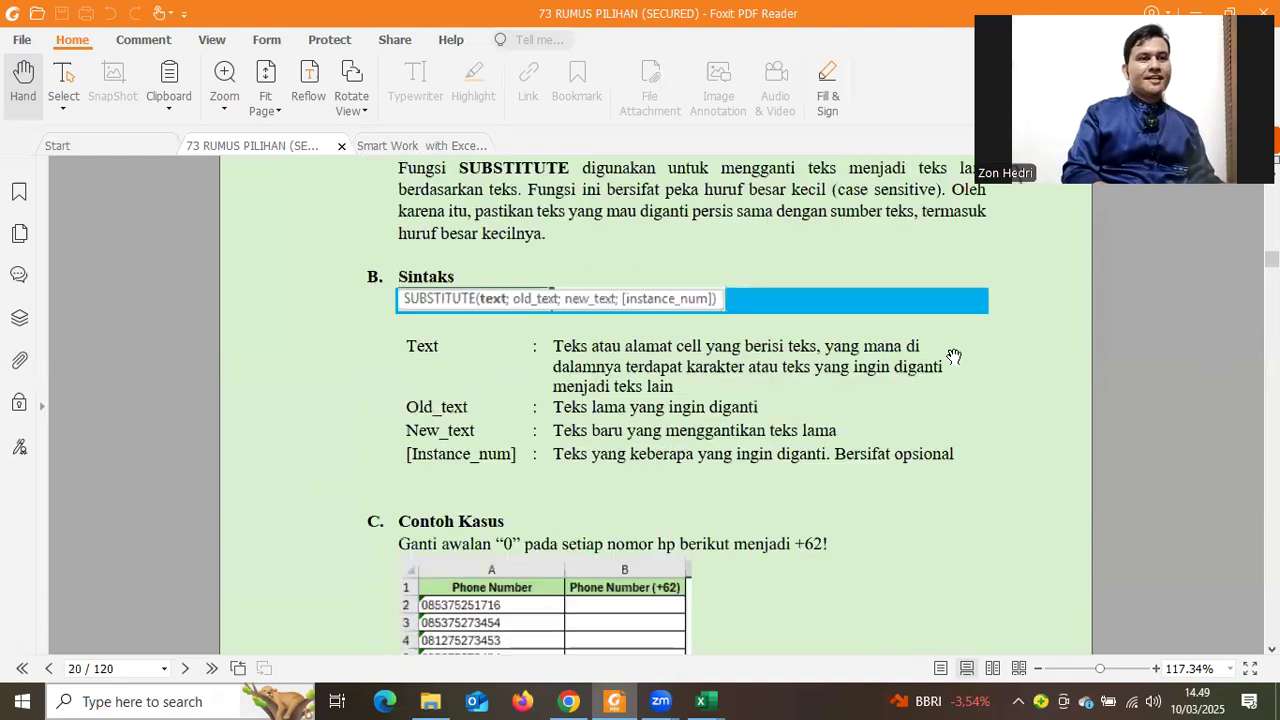
scroll(421, 253, "up", 2)
scroll(517, 445, "down", 3)
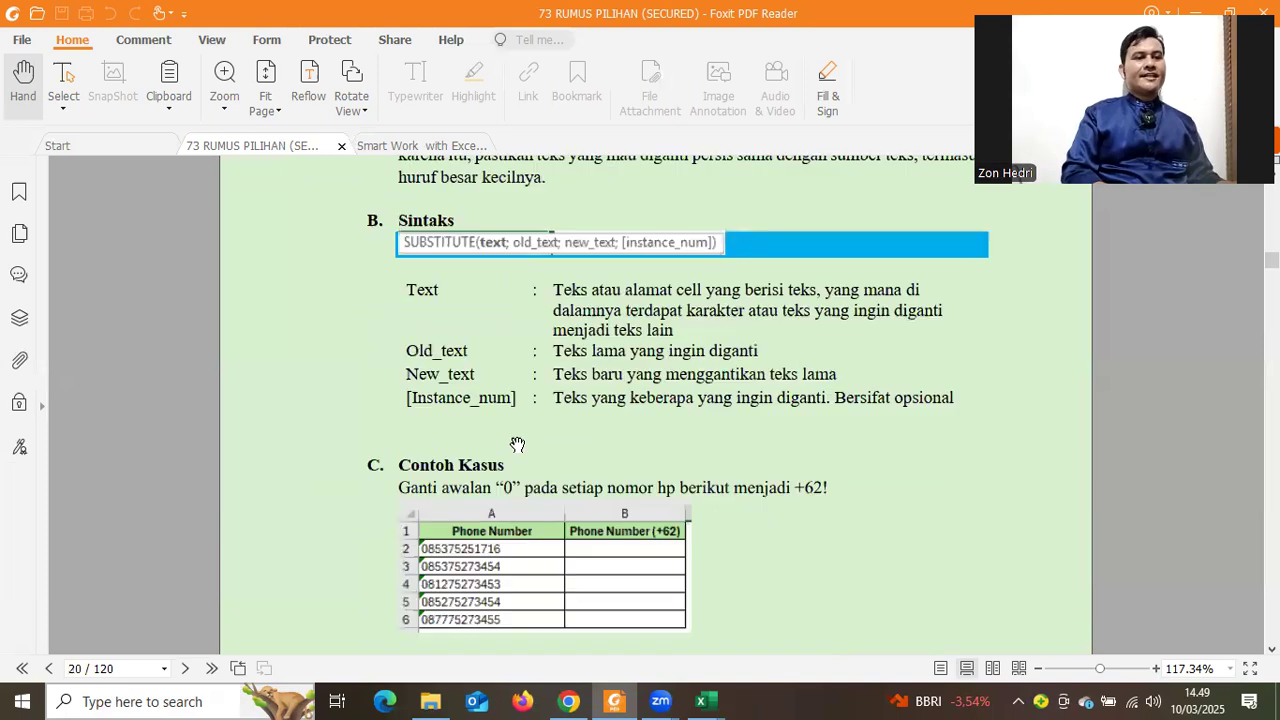
scroll(597, 435, "down", 3)
scroll(597, 435, "down", 1)
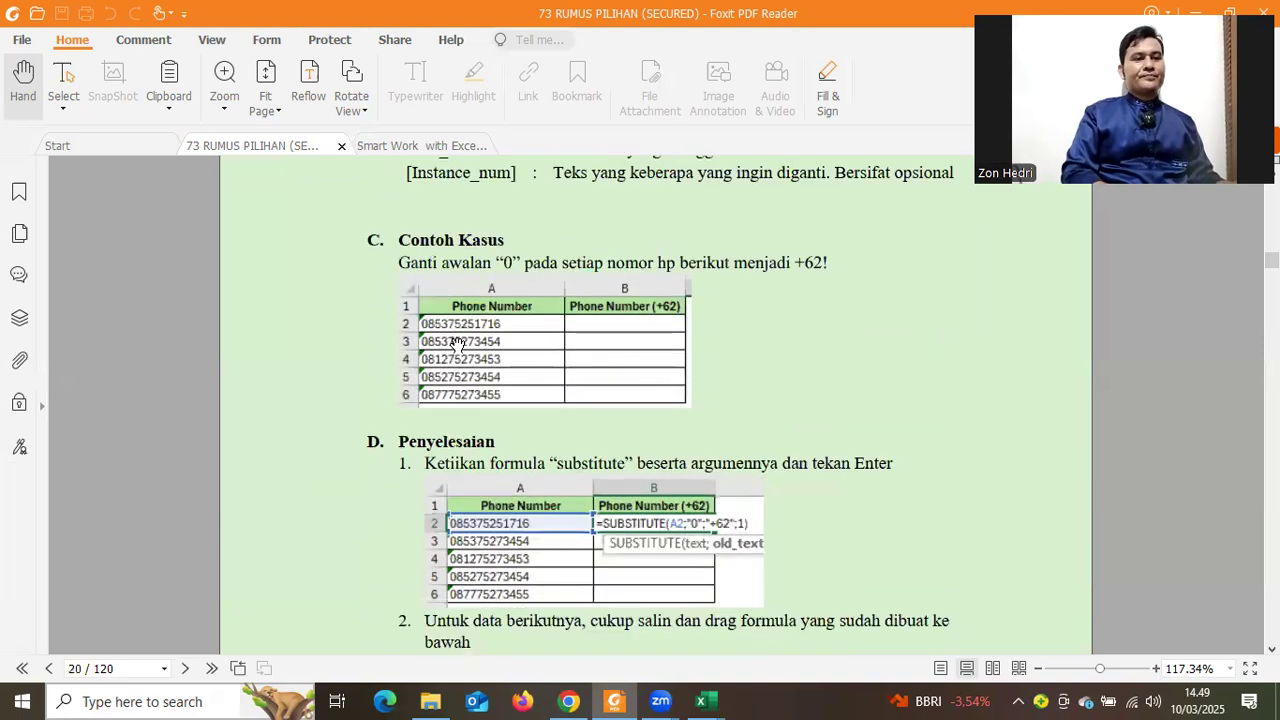
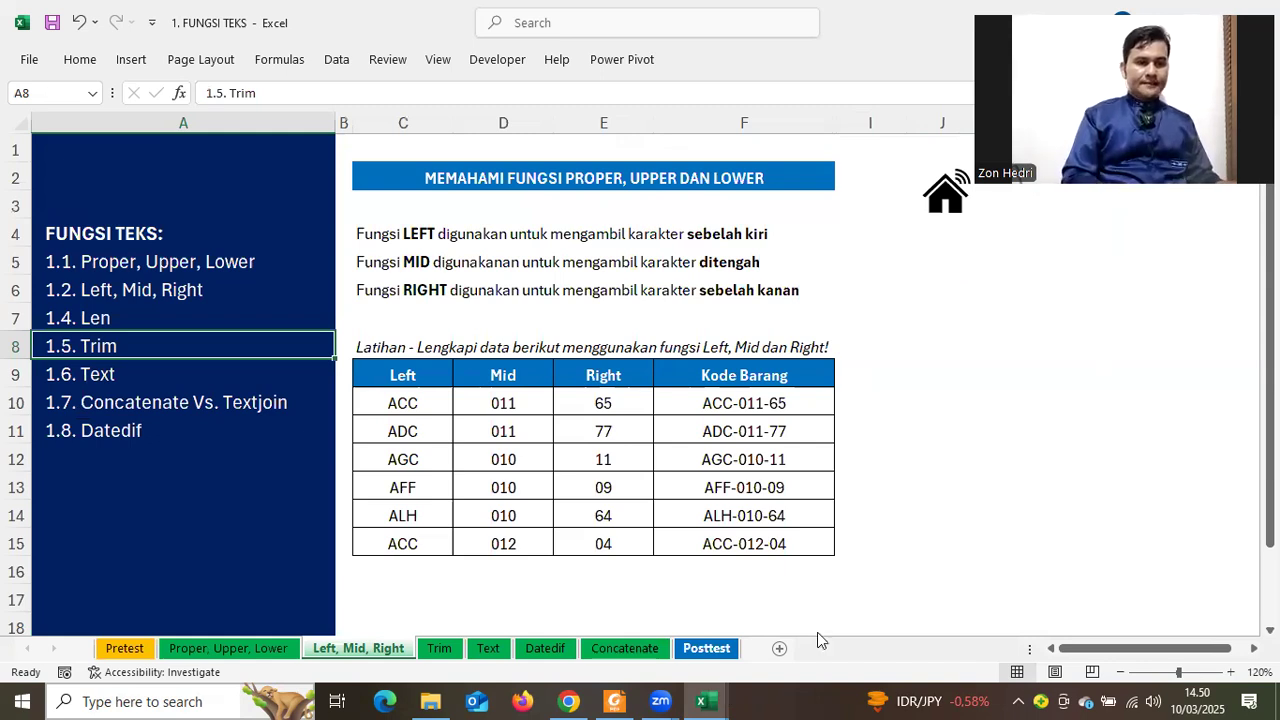
Bring up the COUNT DKK sheet of 2. FUNGSI STATISTIK and look over its COUNT-function notes and grade table
key("alt+Tab")
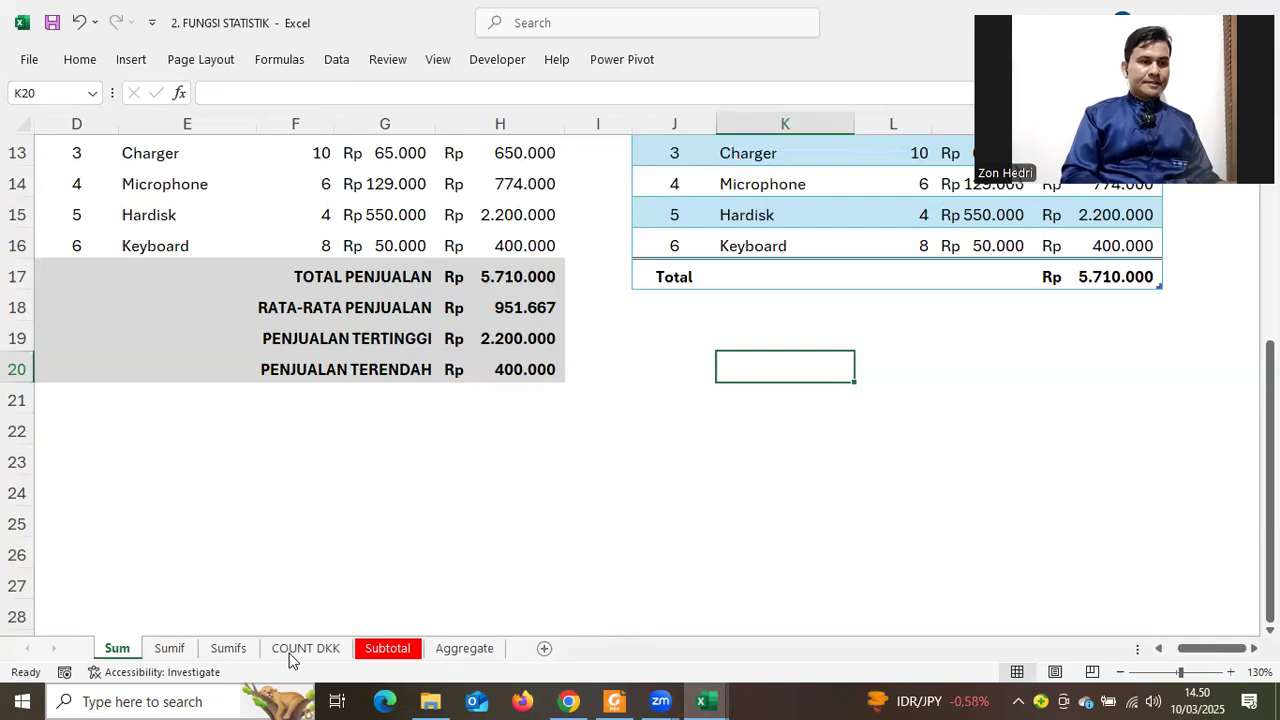
left_click(289, 653)
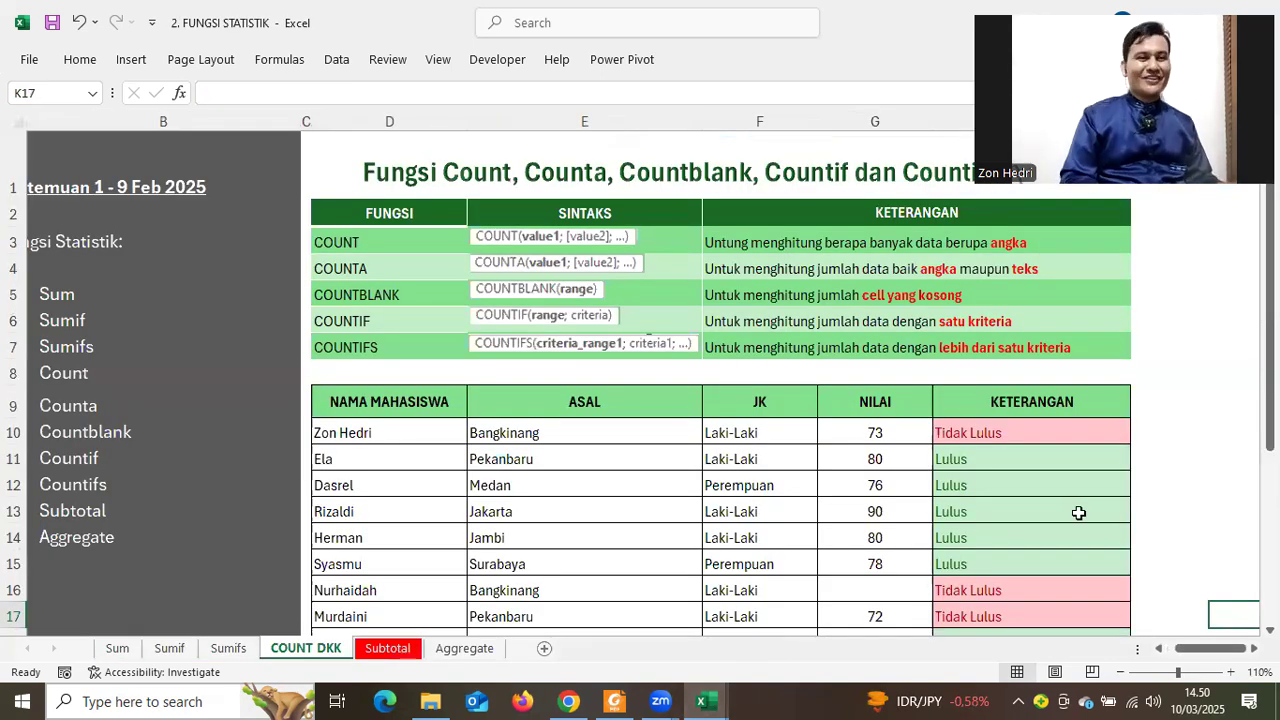
scroll(1077, 531, "down", 1)
scroll(1077, 531, "up", 1)
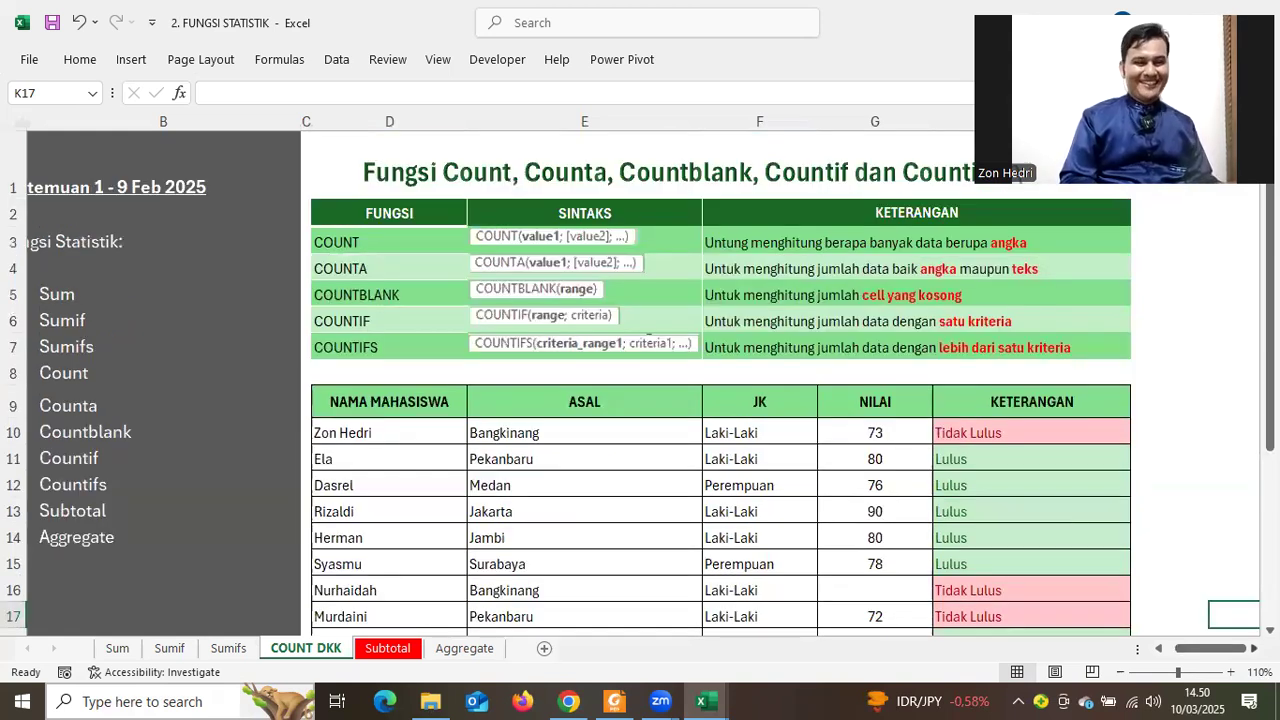
scroll(1086, 577, "right", 3)
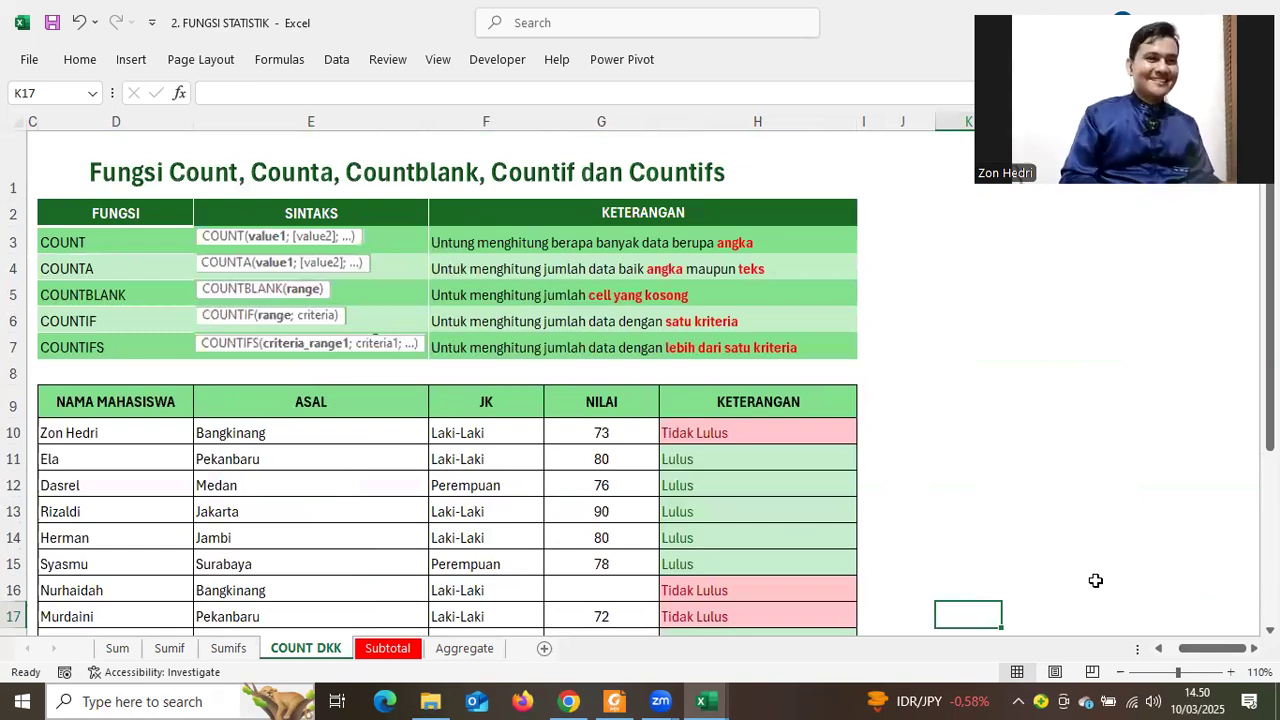
scroll(1096, 580, "down", 3)
scroll(1096, 580, "up", 3)
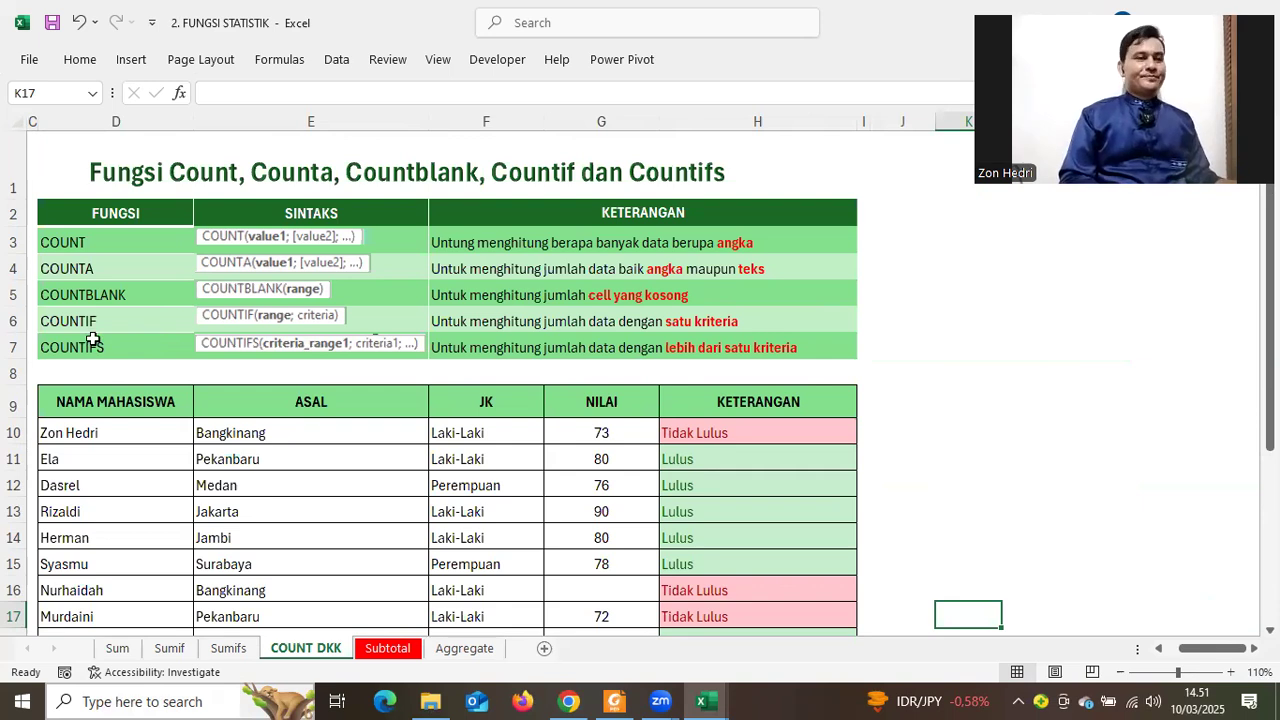
left_click(88, 246)
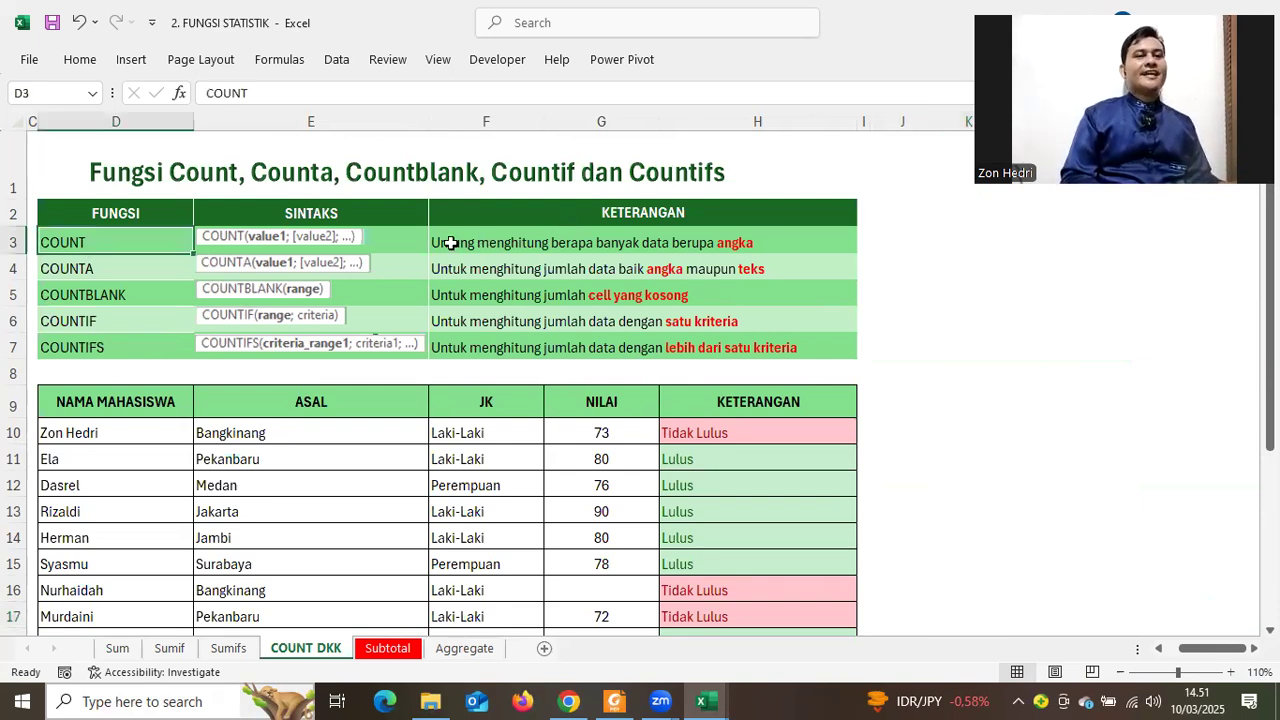
left_click(451, 243)
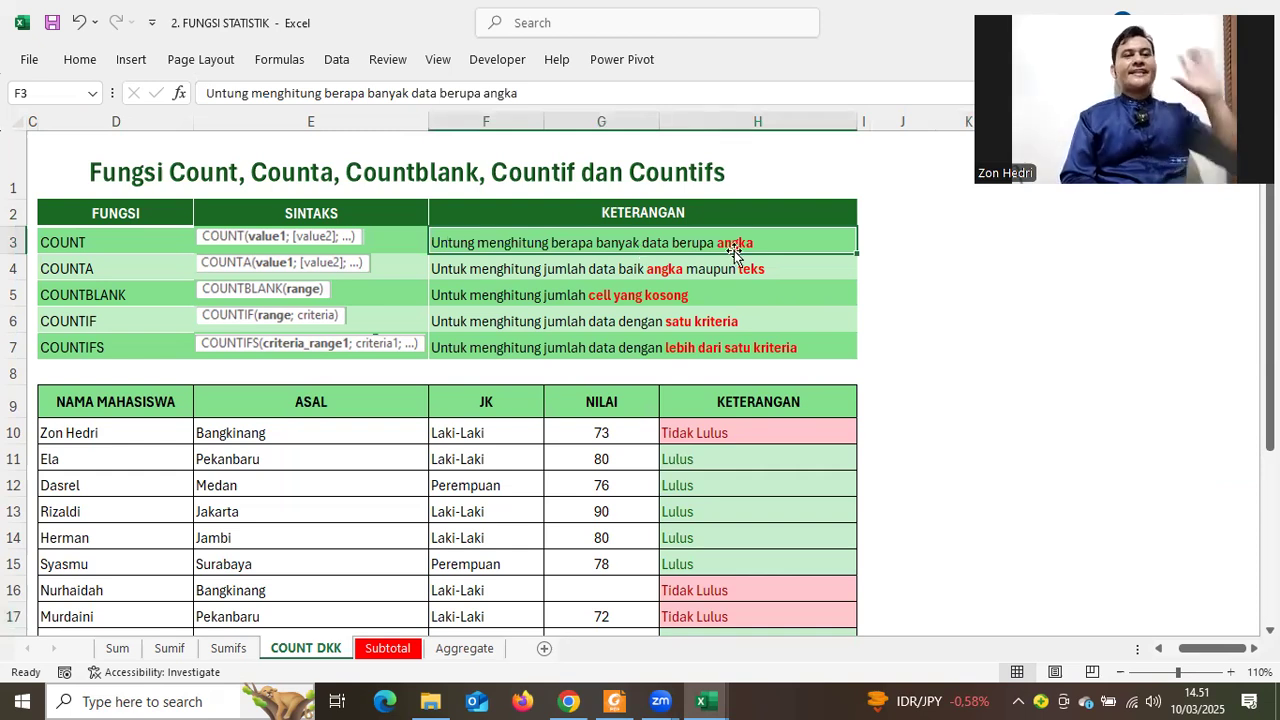
scroll(595, 285, "down", 1)
left_click_drag(595, 285, 625, 510)
scroll(625, 510, "up", 2)
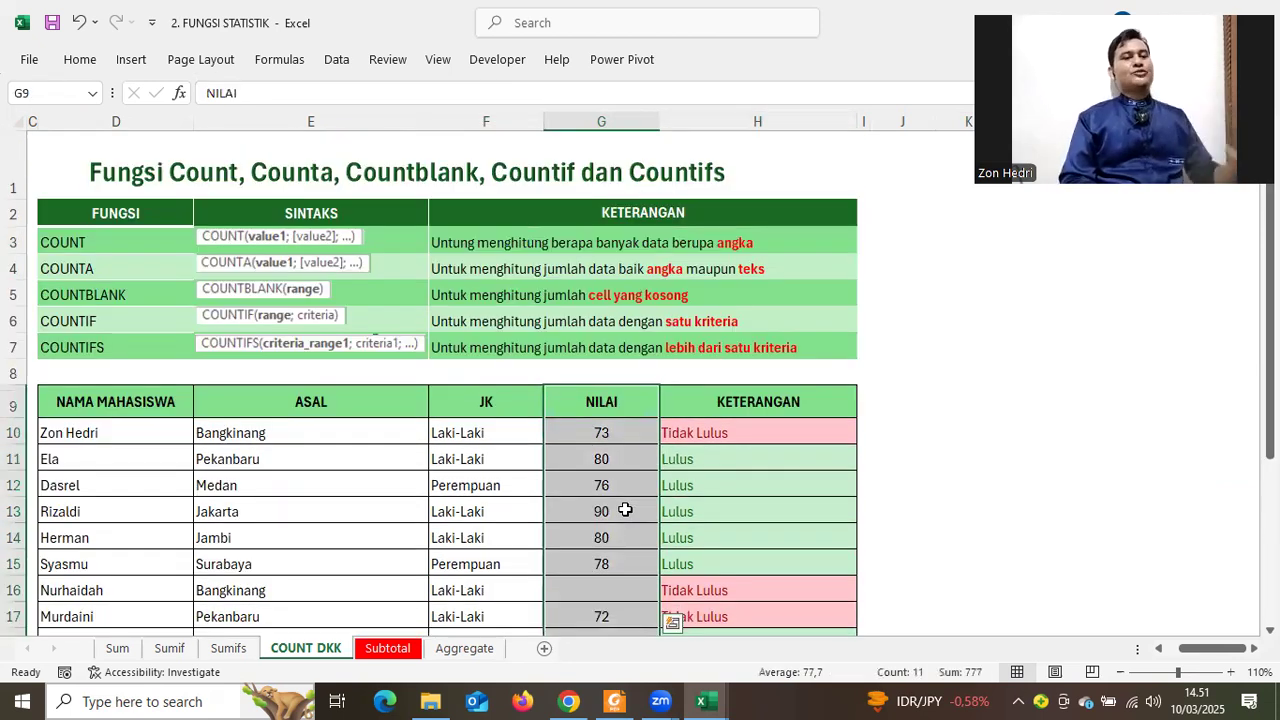
left_click(42, 270)
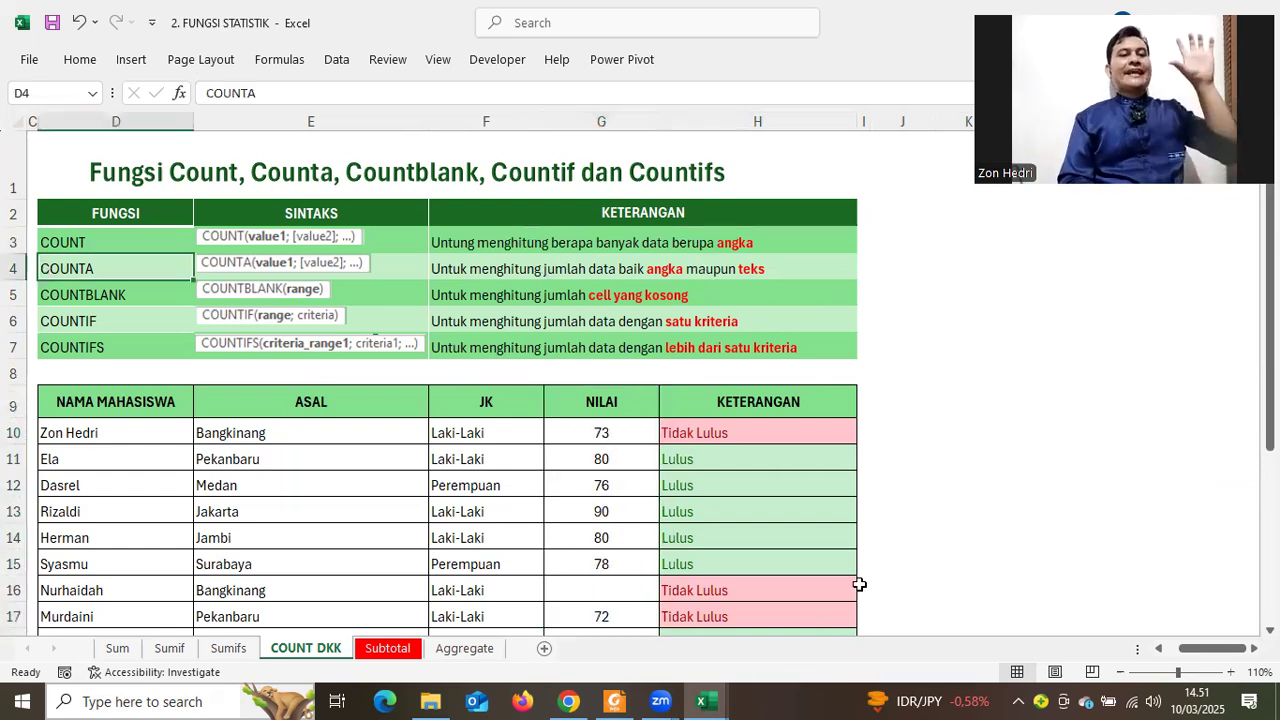
scroll(82, 320, "down", 2)
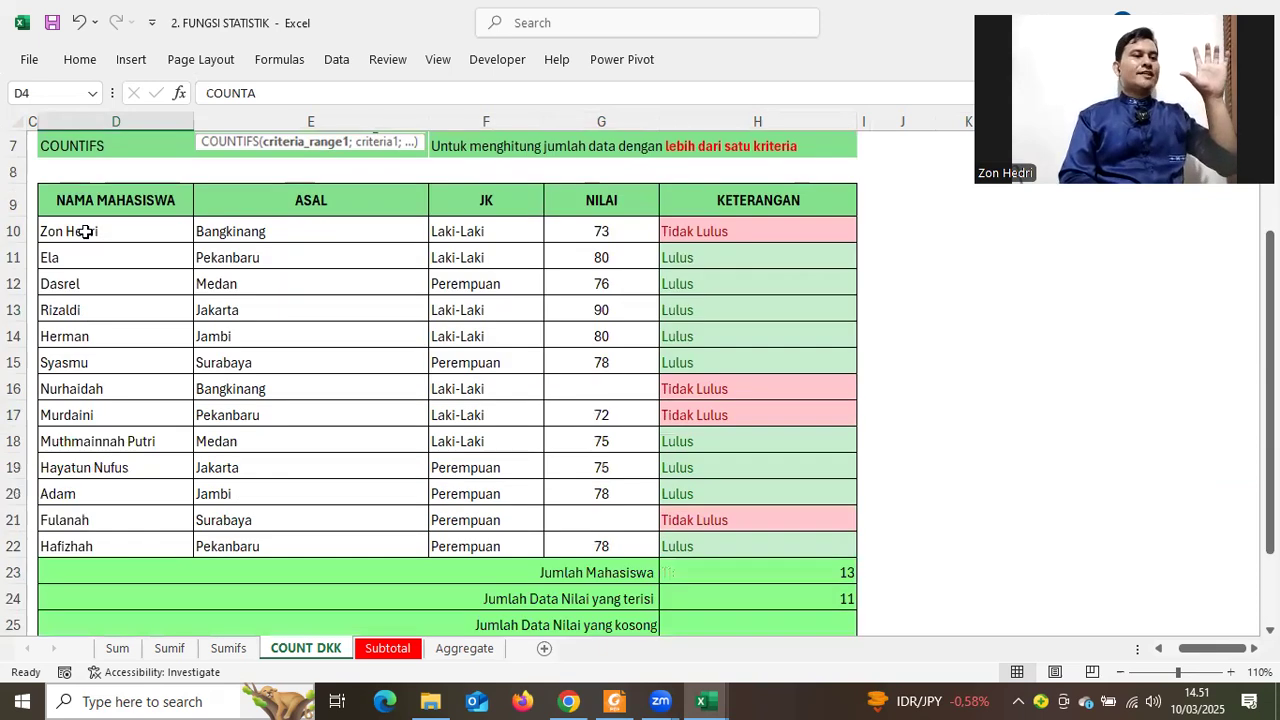
left_click_drag(108, 200, 100, 546)
left_click_drag(73, 231, 73, 536)
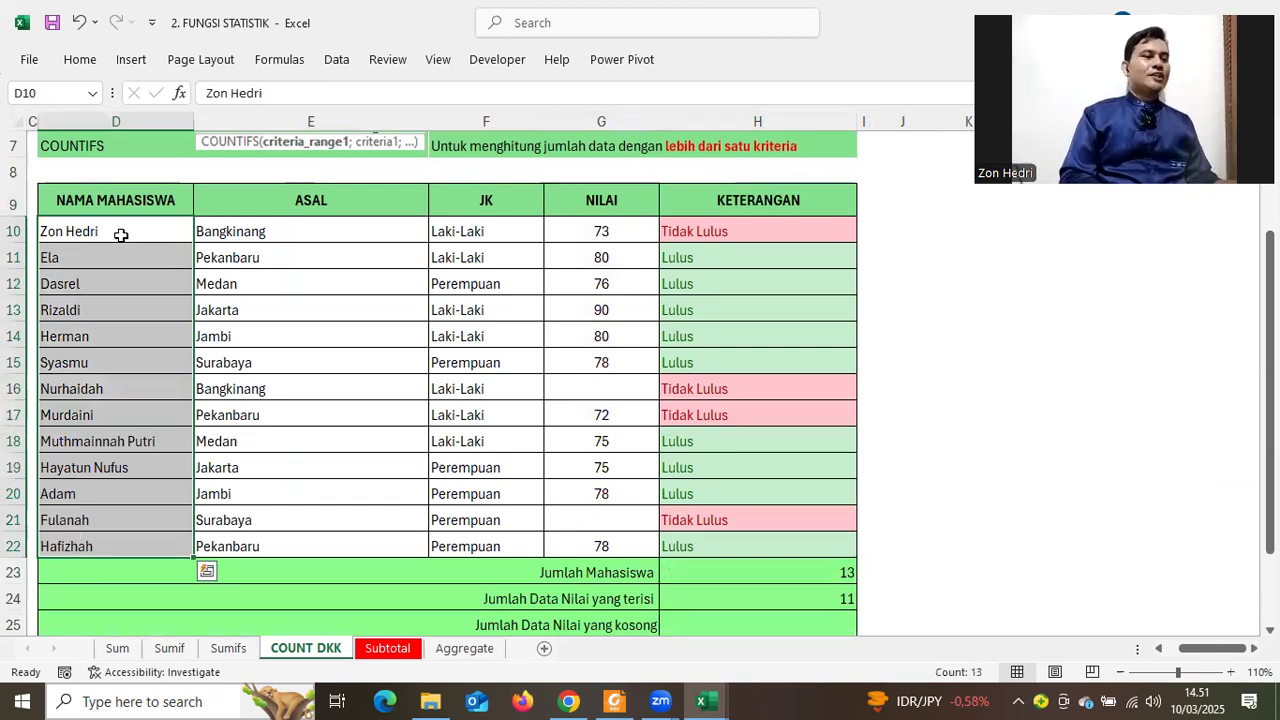
left_click(117, 265)
left_click(119, 318)
left_click(80, 233)
left_click(106, 364)
left_click_drag(80, 237, 80, 290)
left_click_drag(83, 521, 86, 540)
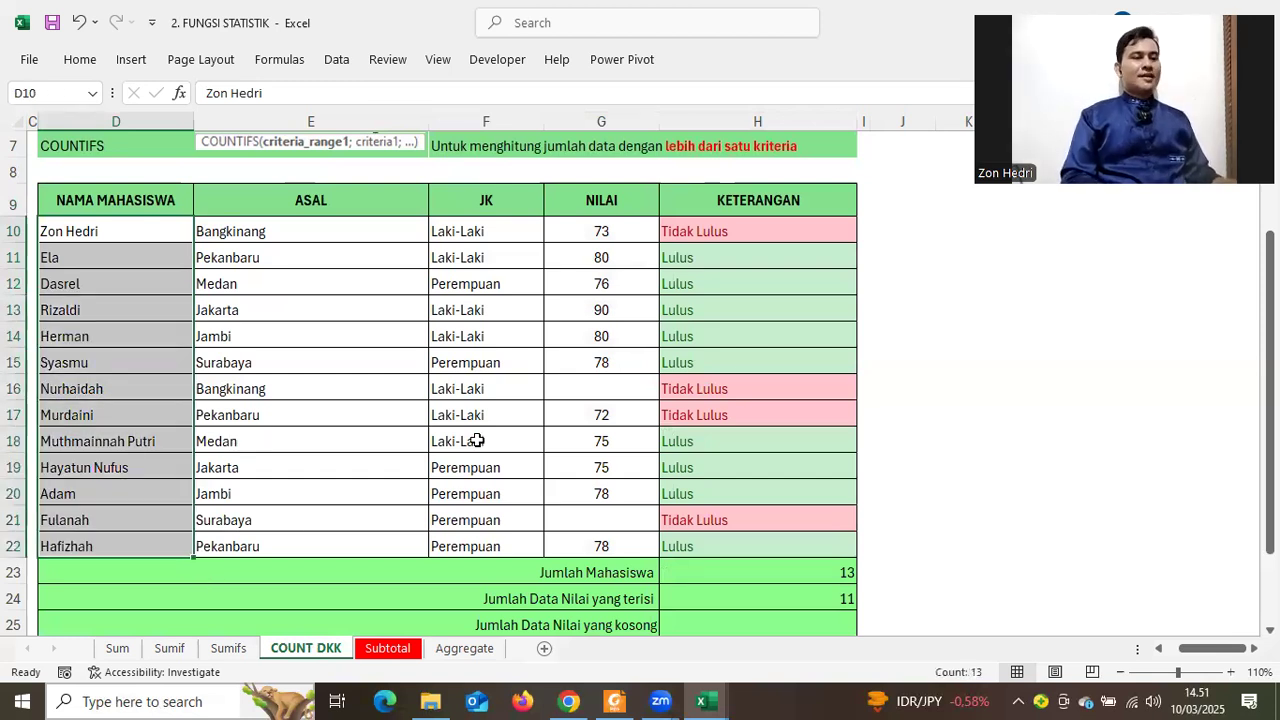
scroll(89, 242, "up", 2)
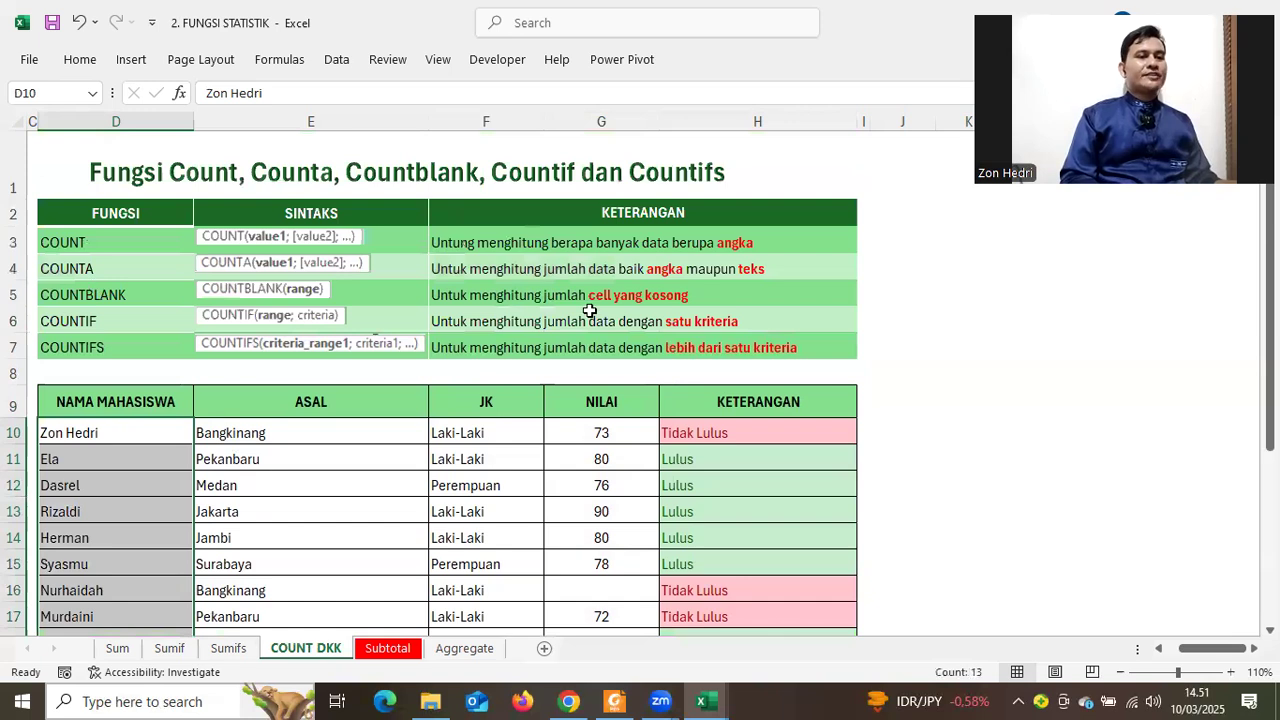
left_click(106, 295)
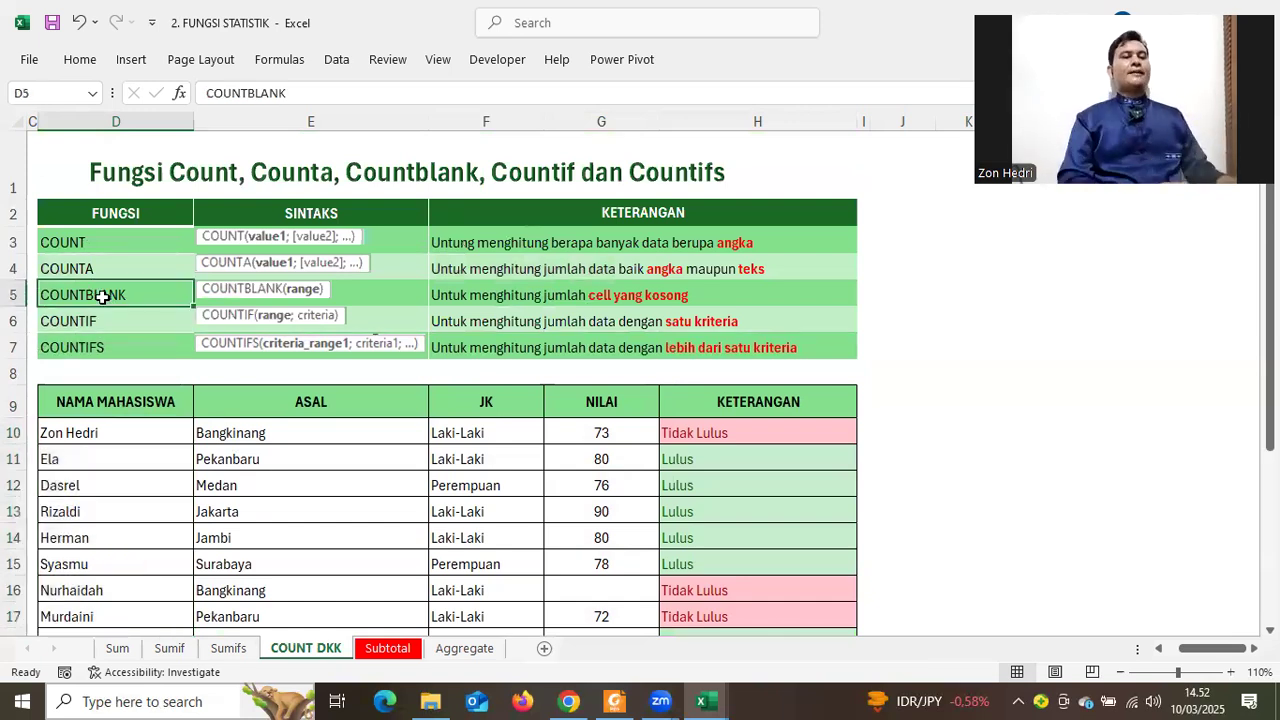
scroll(608, 537, "down", 2)
left_click(608, 392)
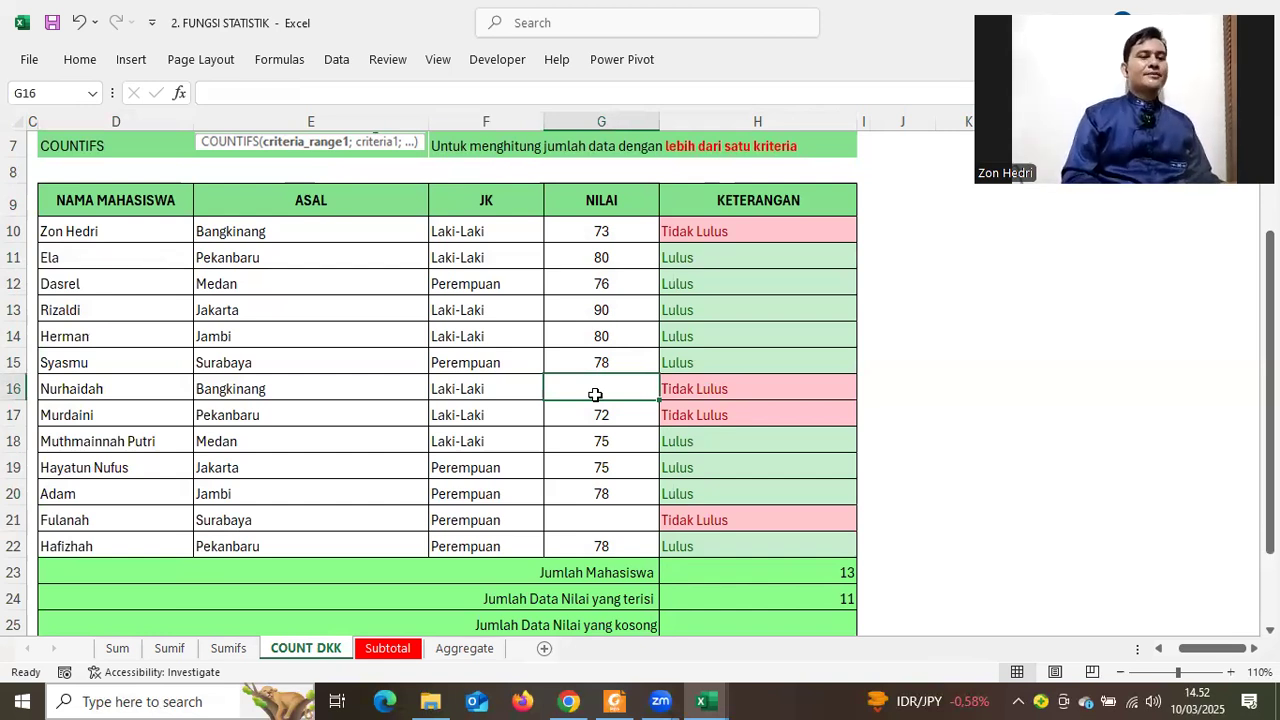
scroll(595, 394, "up", 2)
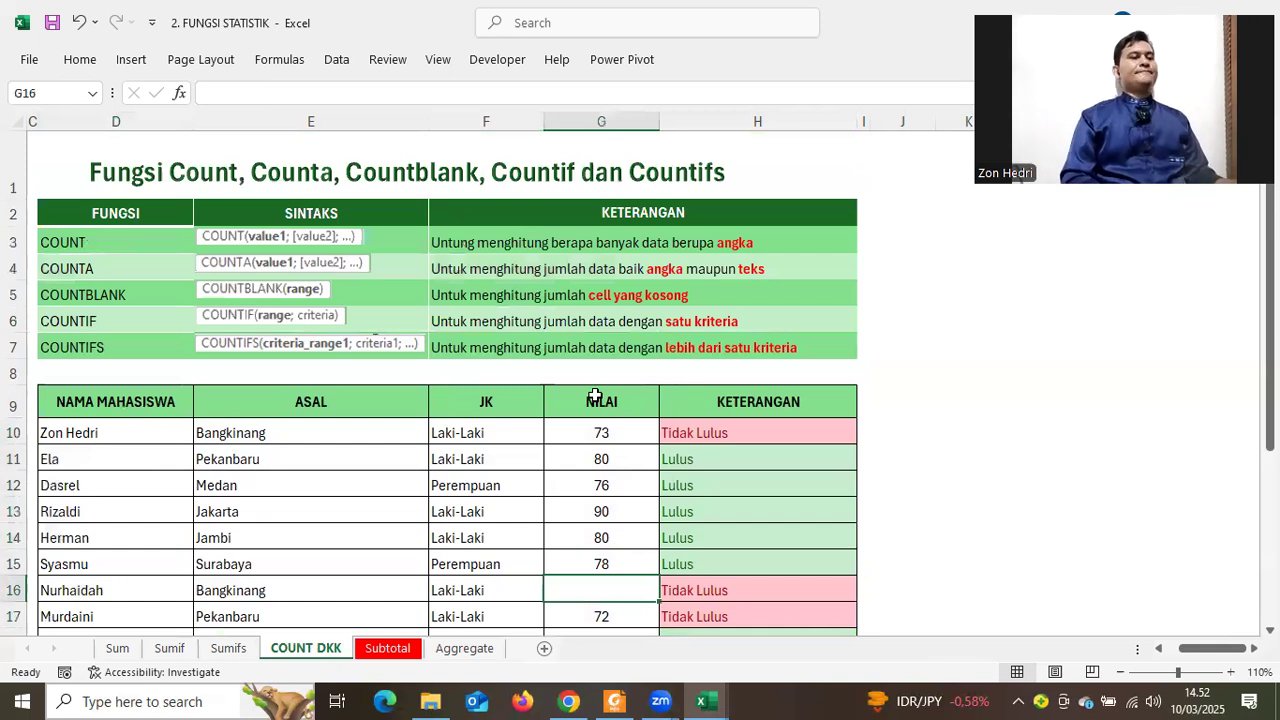
left_click(121, 320)
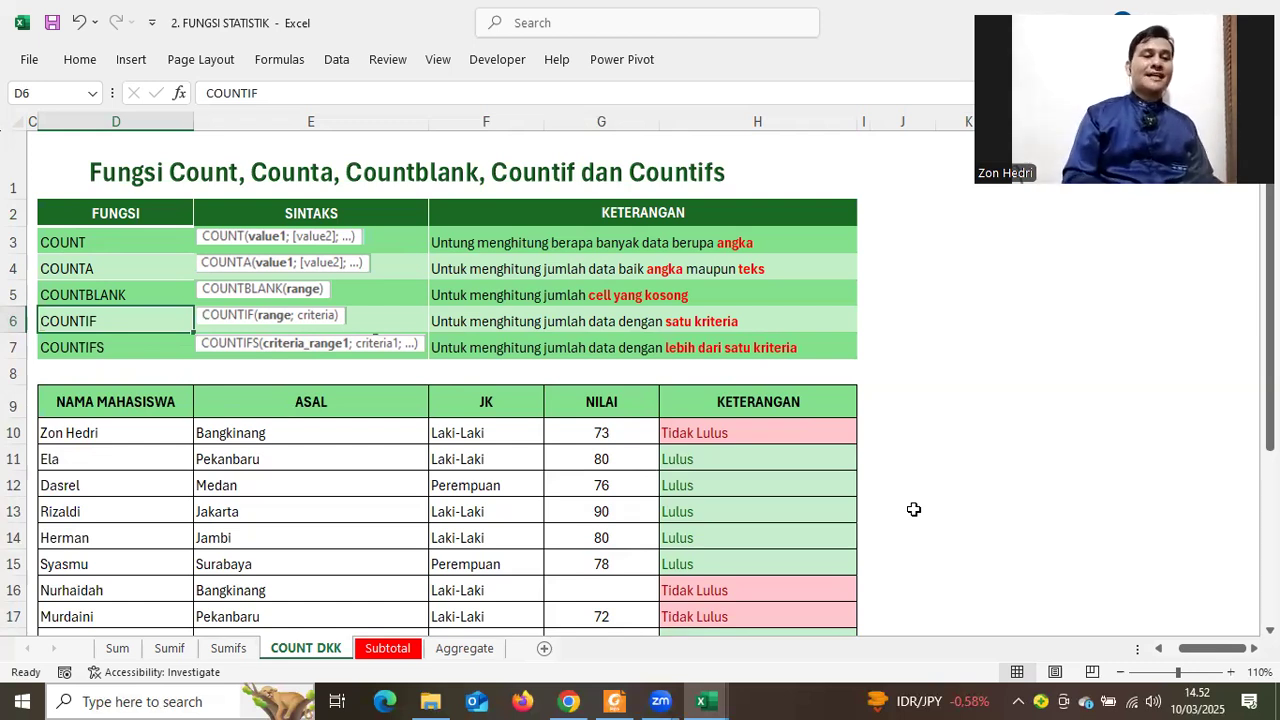
scroll(915, 509, "down", 1)
scroll(737, 228, "down", 1)
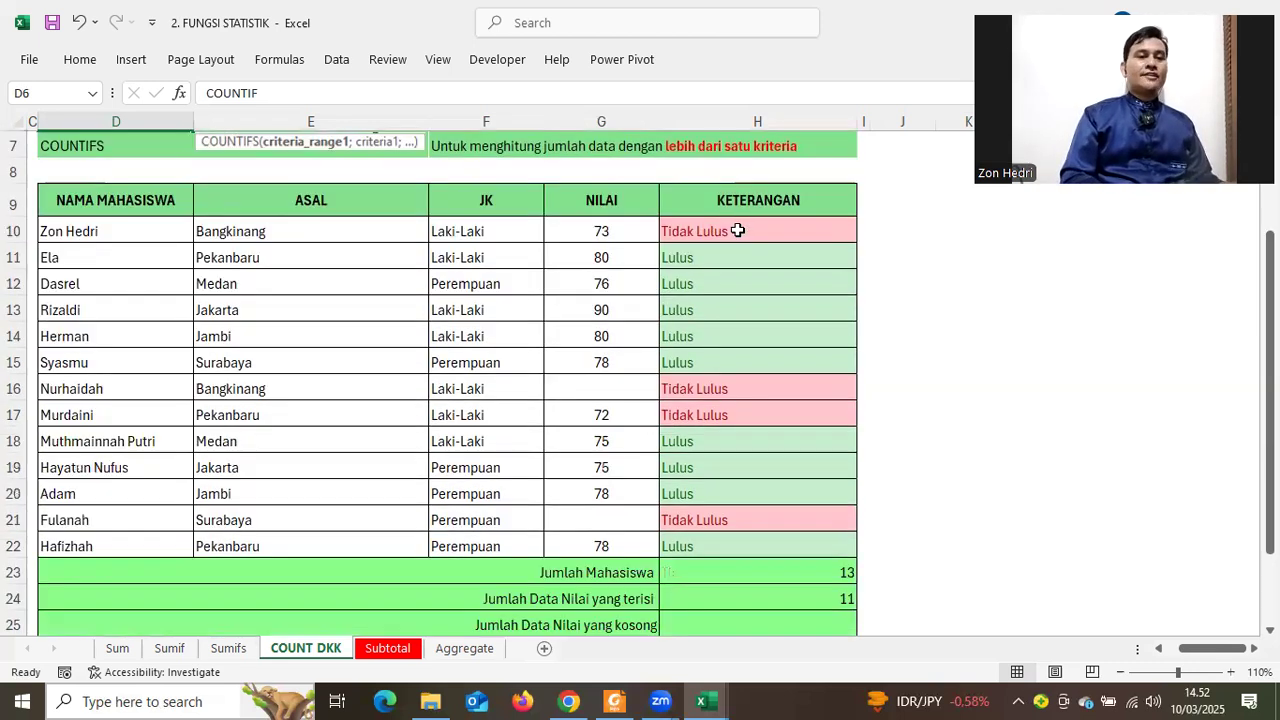
left_click_drag(700, 231, 728, 546)
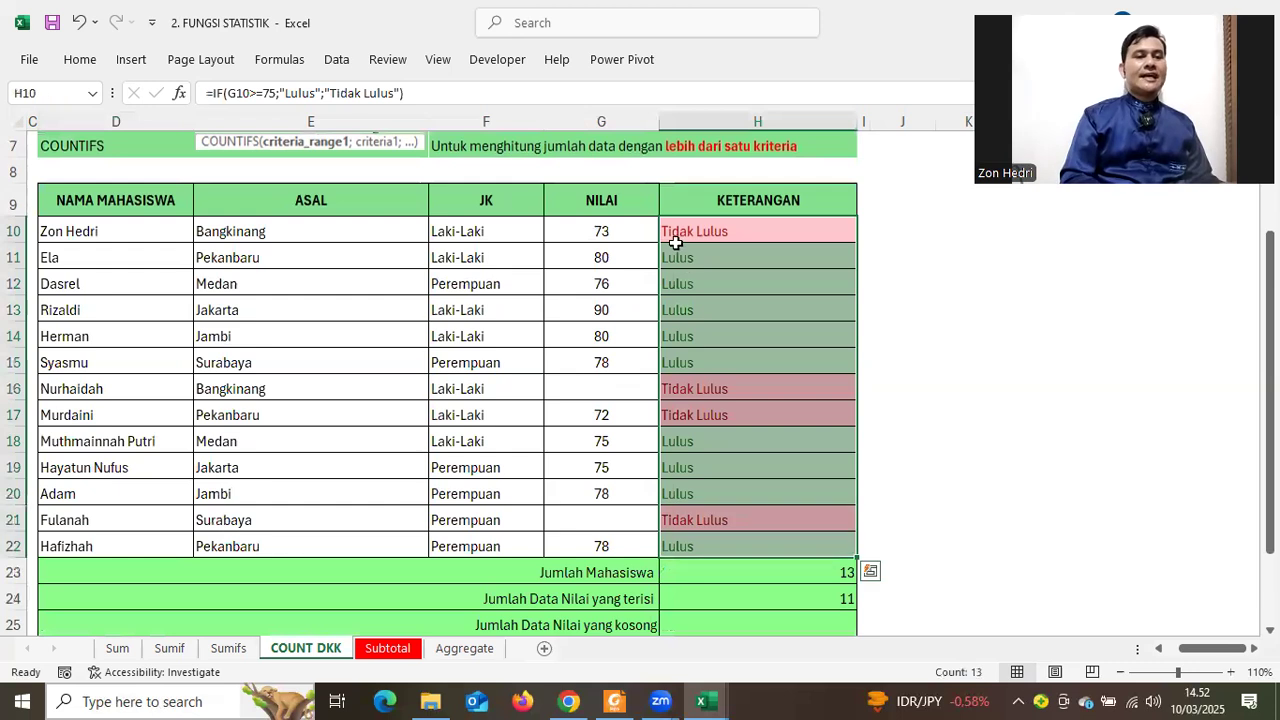
left_click(702, 389)
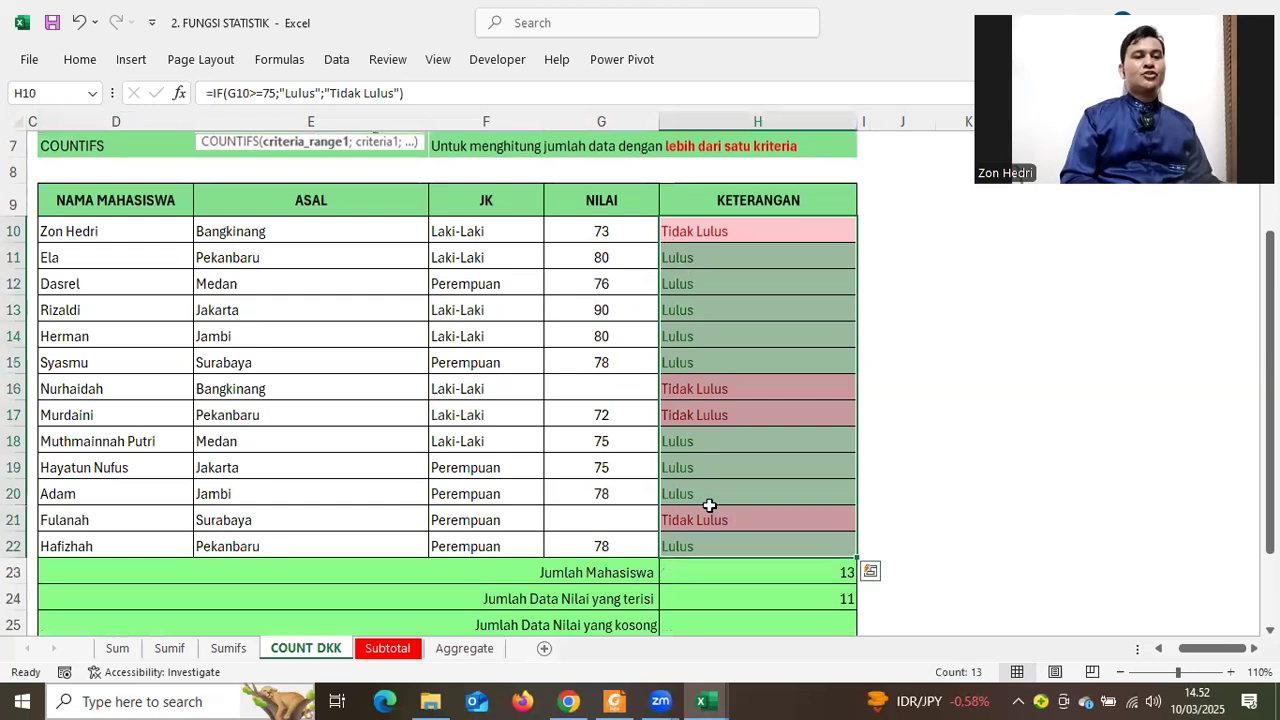
left_click(707, 569)
left_click(724, 234)
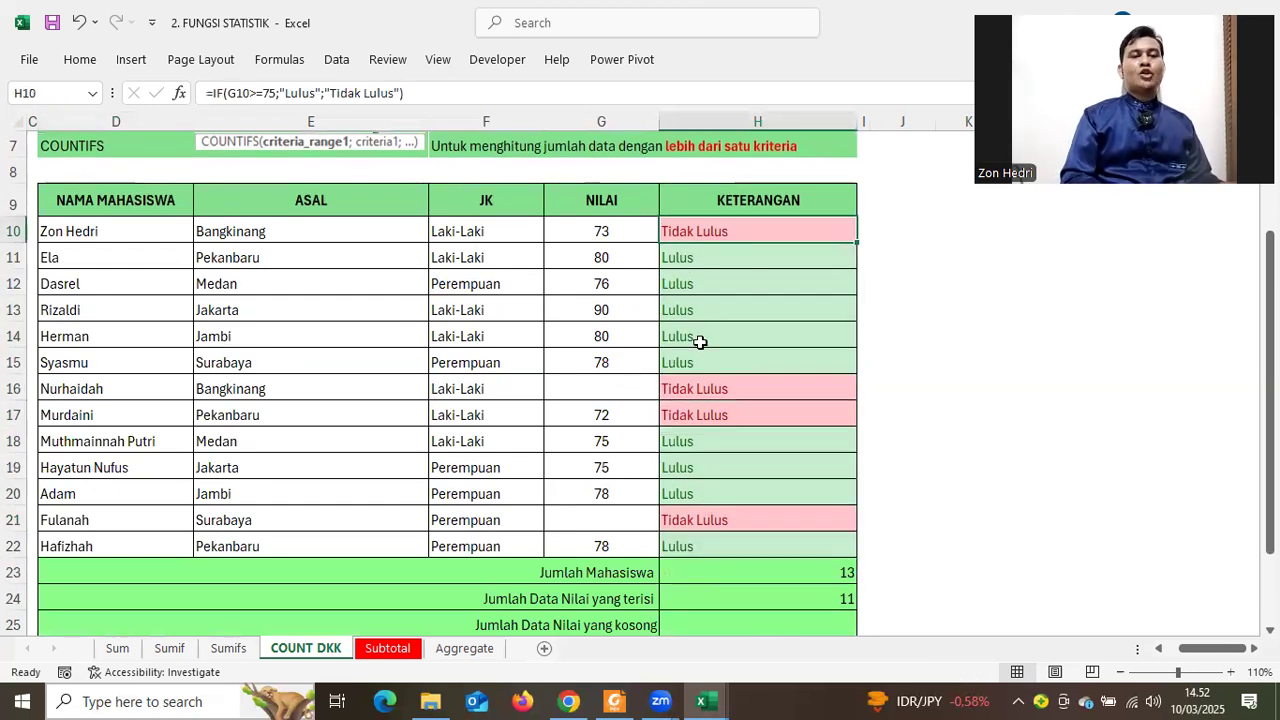
left_click(702, 378)
left_click_drag(719, 230, 714, 534)
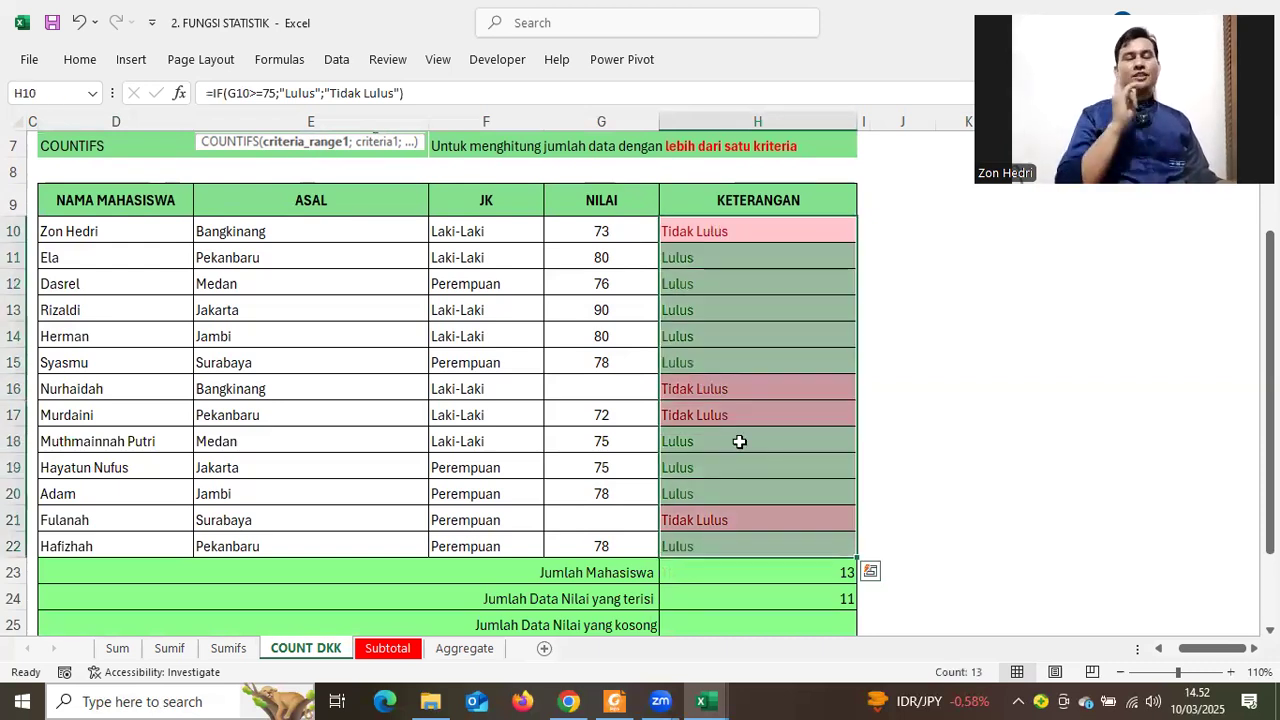
scroll(651, 466, "up", 2)
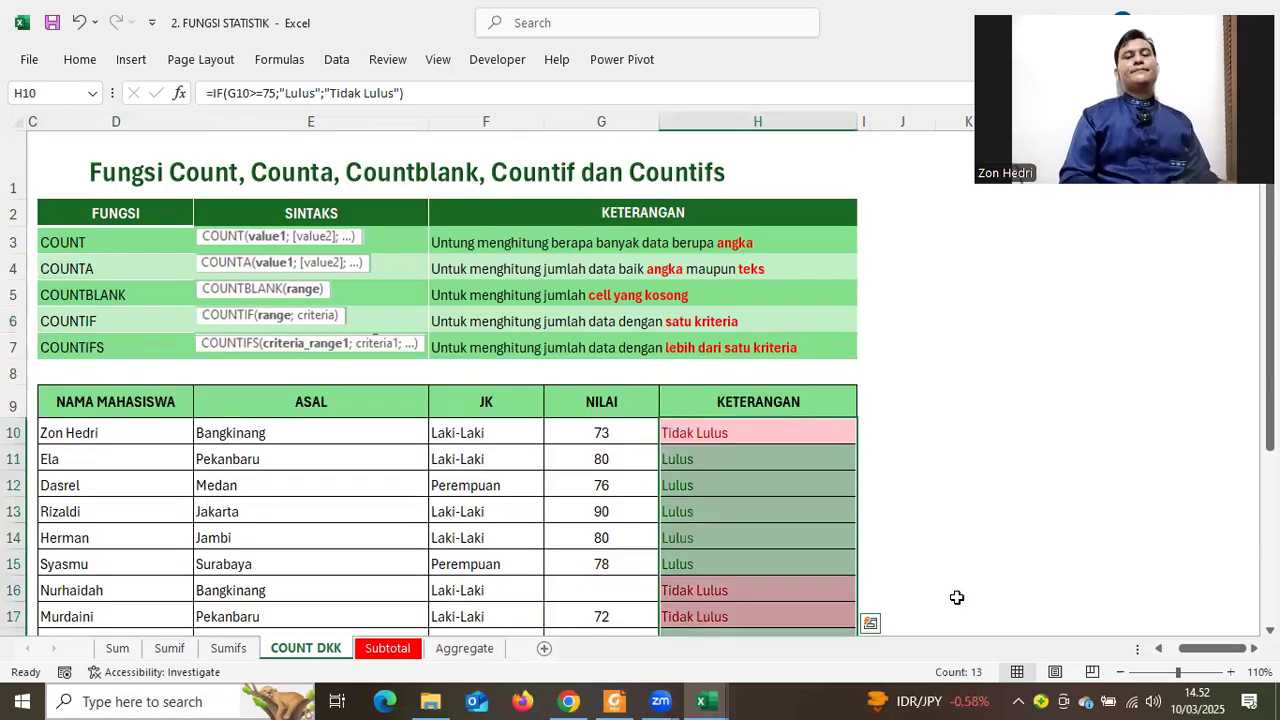
scroll(929, 504, "down", 2)
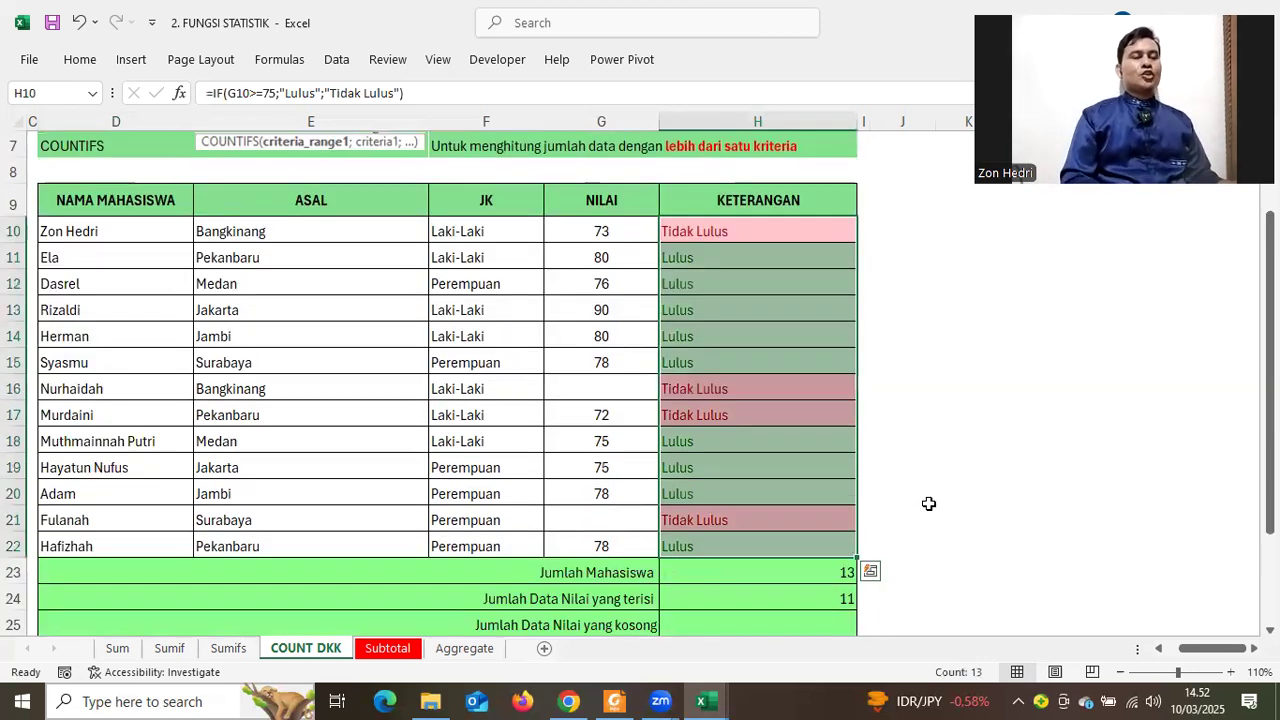
Highlight the JK values and the KETERANGAN column of the student table
left_click_drag(464, 210, 457, 543)
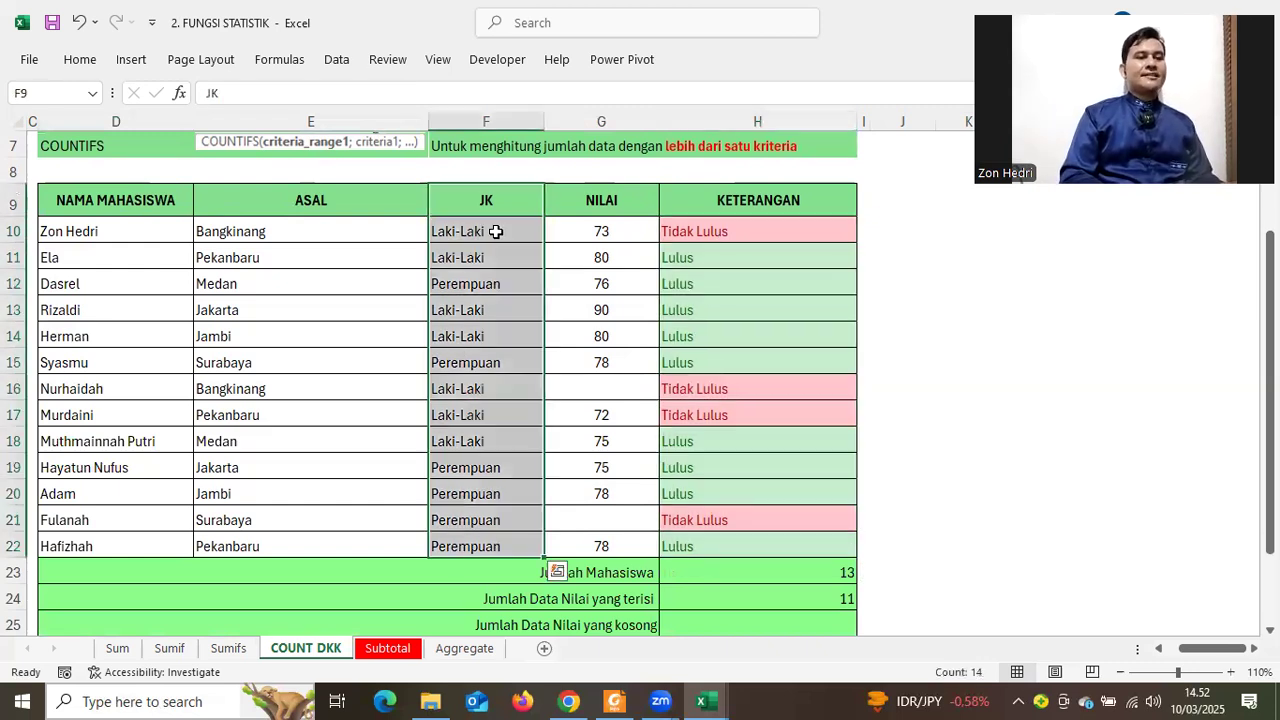
left_click_drag(486, 231, 486, 546)
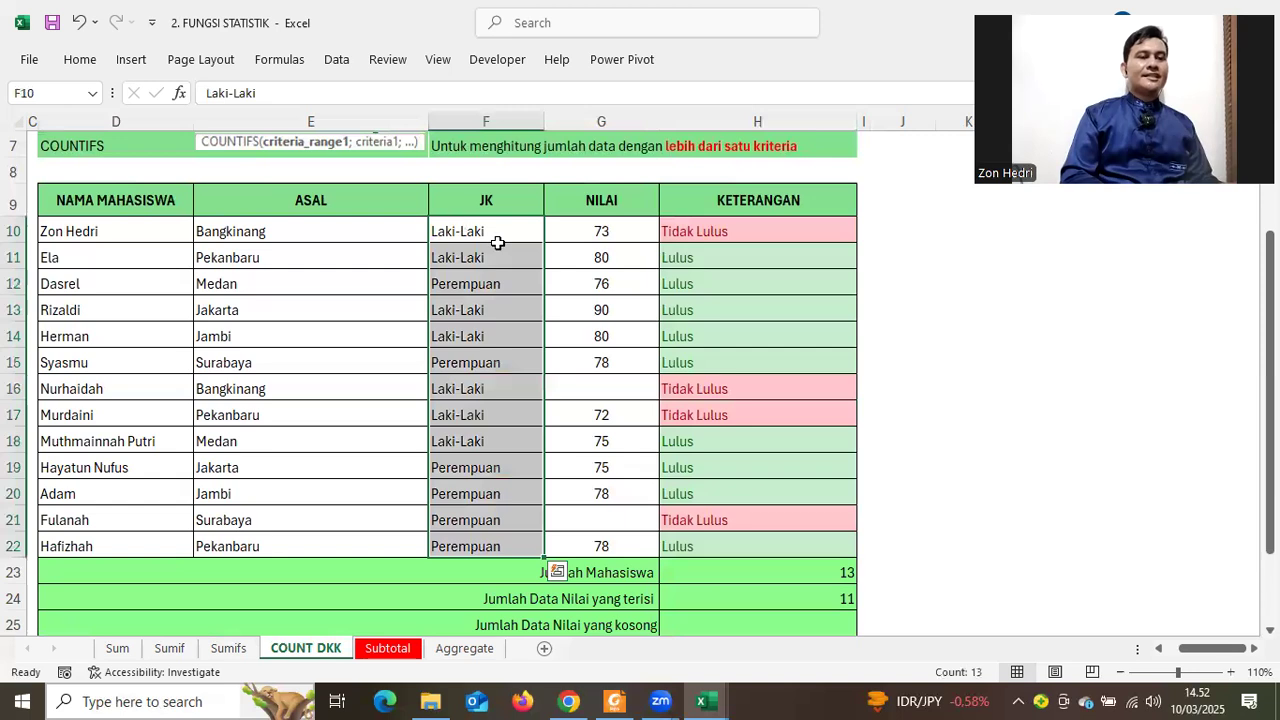
left_click_drag(497, 243, 498, 262)
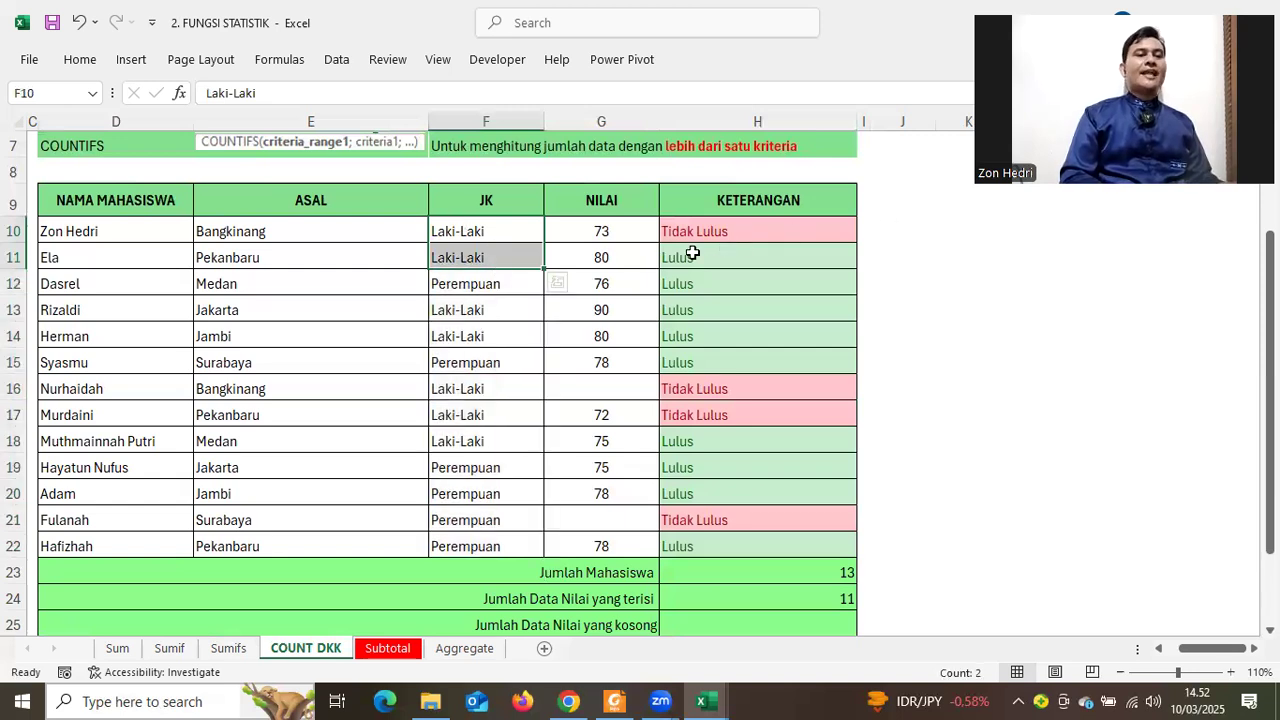
left_click_drag(720, 200, 713, 531)
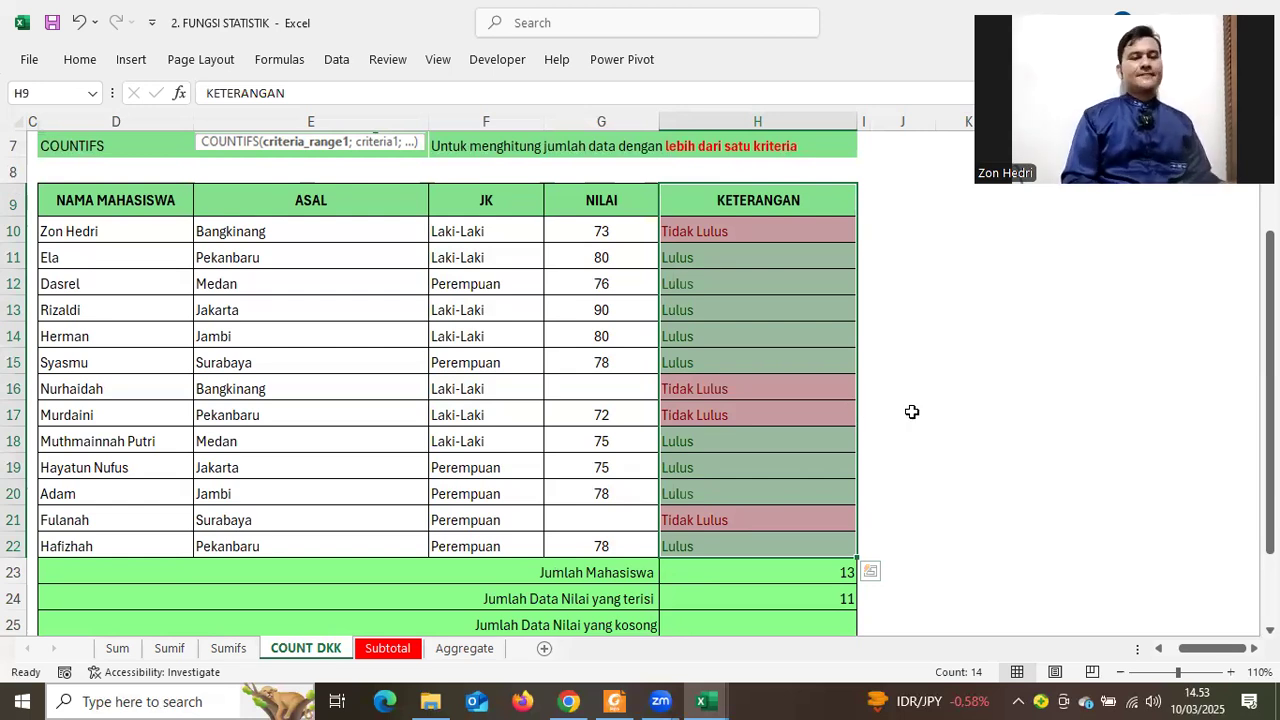
Zoom the sheet to 120% and bring the summary results column H fully into view
scroll(914, 413, "down", 4)
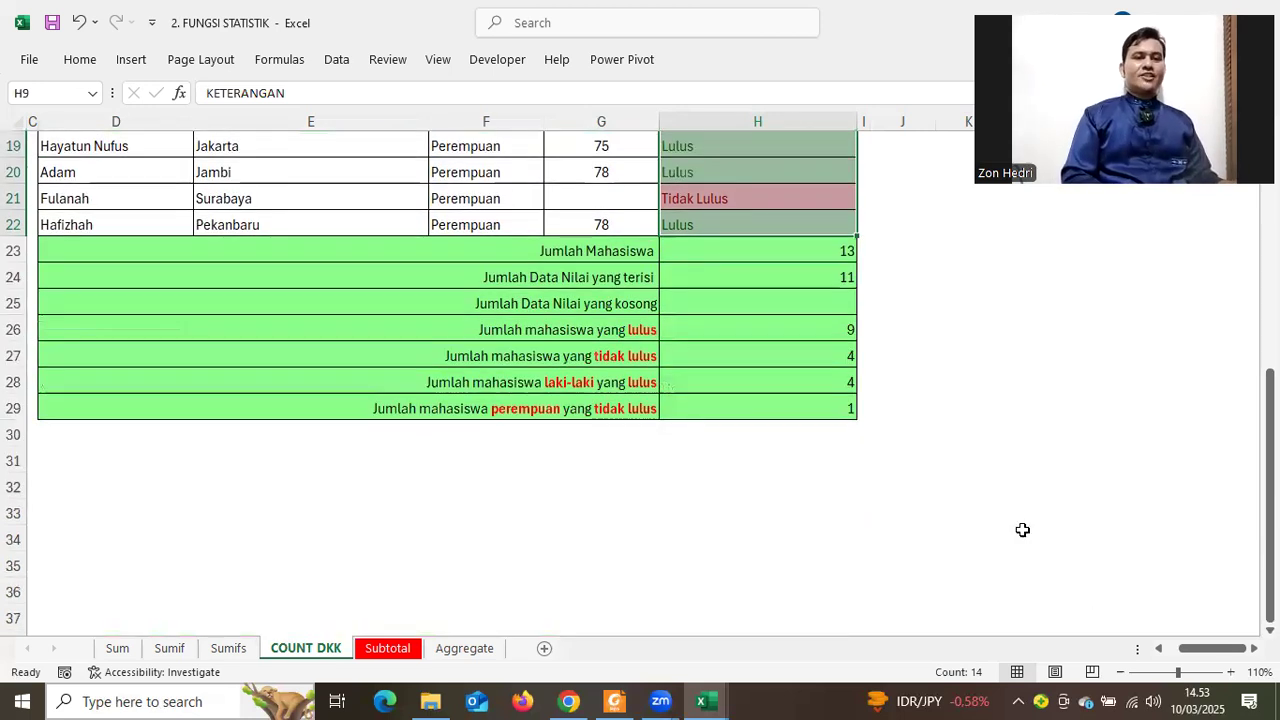
scroll(1022, 530, "down", 1)
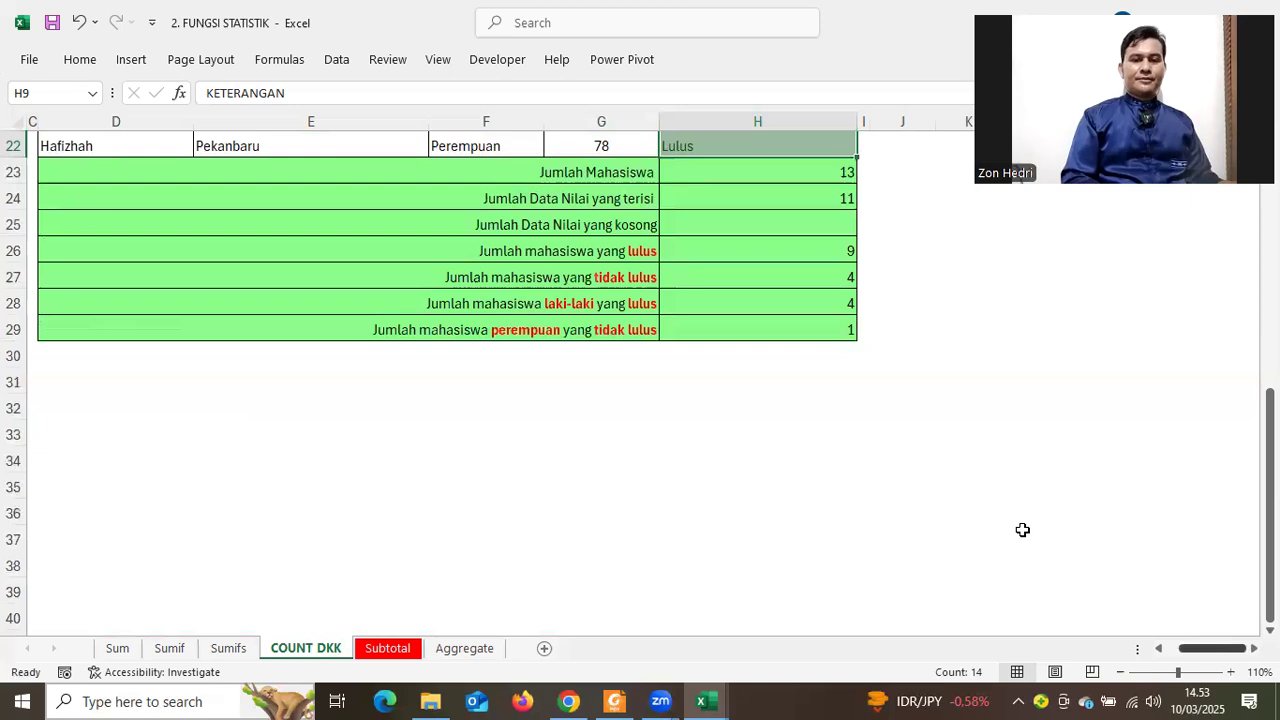
left_click(1230, 672)
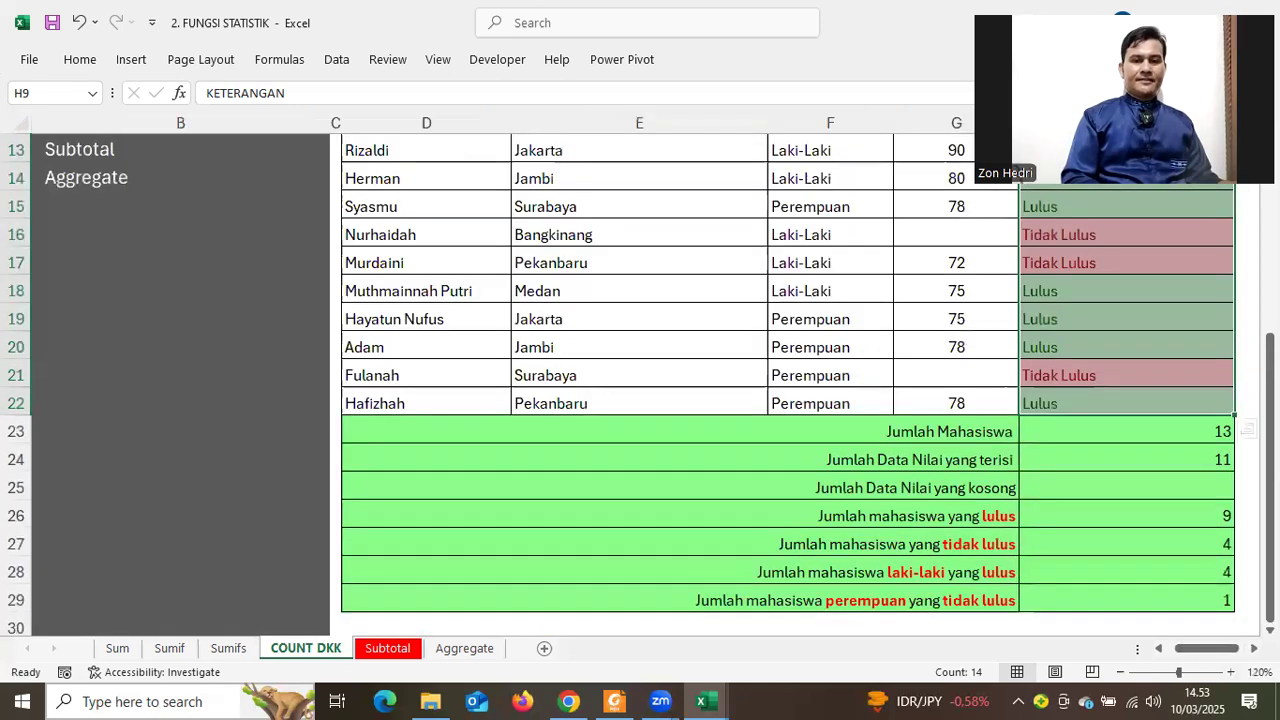
scroll(986, 494, "right", 5)
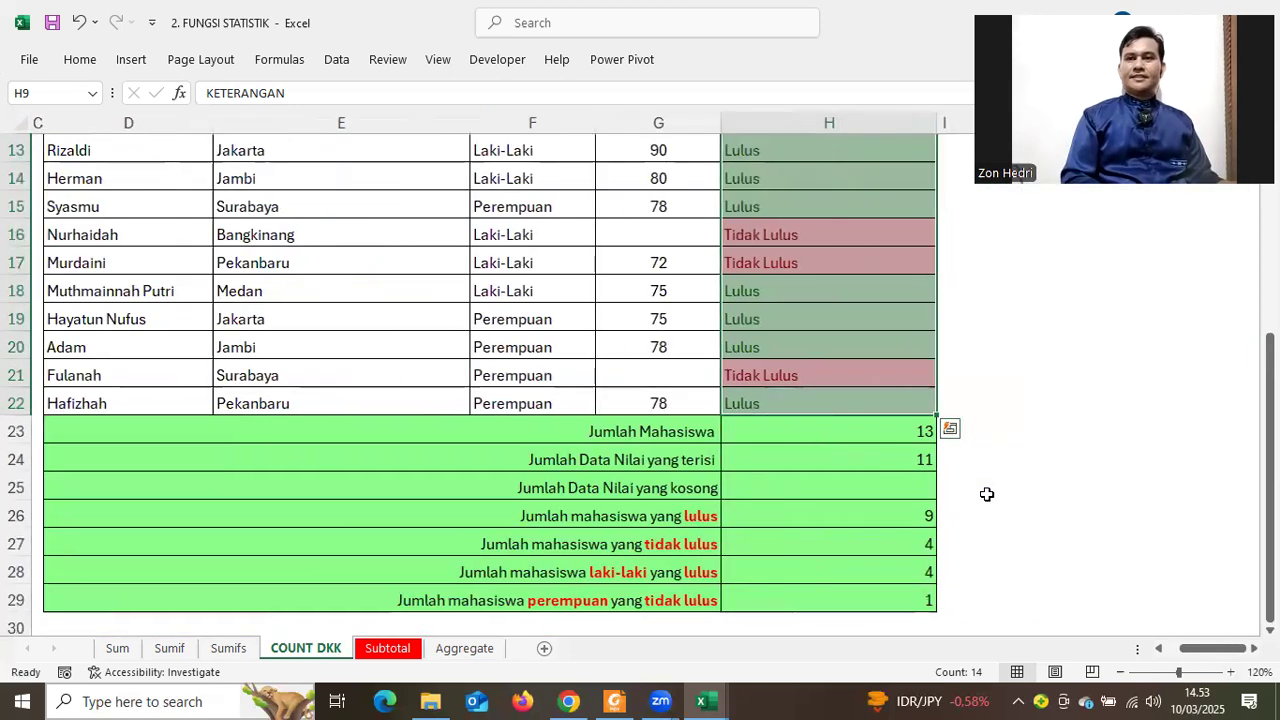
scroll(986, 494, "down", 1)
scroll(986, 494, "up", 1)
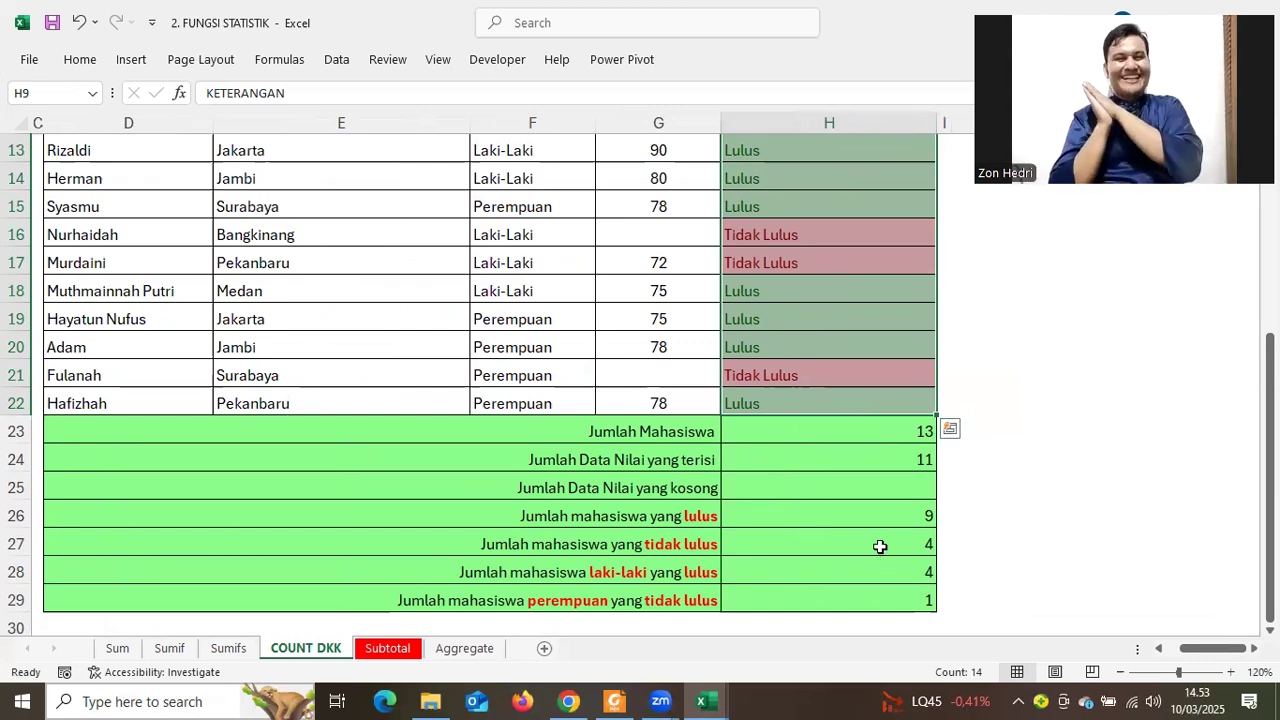
Delete the summary result formulas in H23:H29, leaving the results column empty
left_click(779, 431)
left_click(880, 597, "shift")
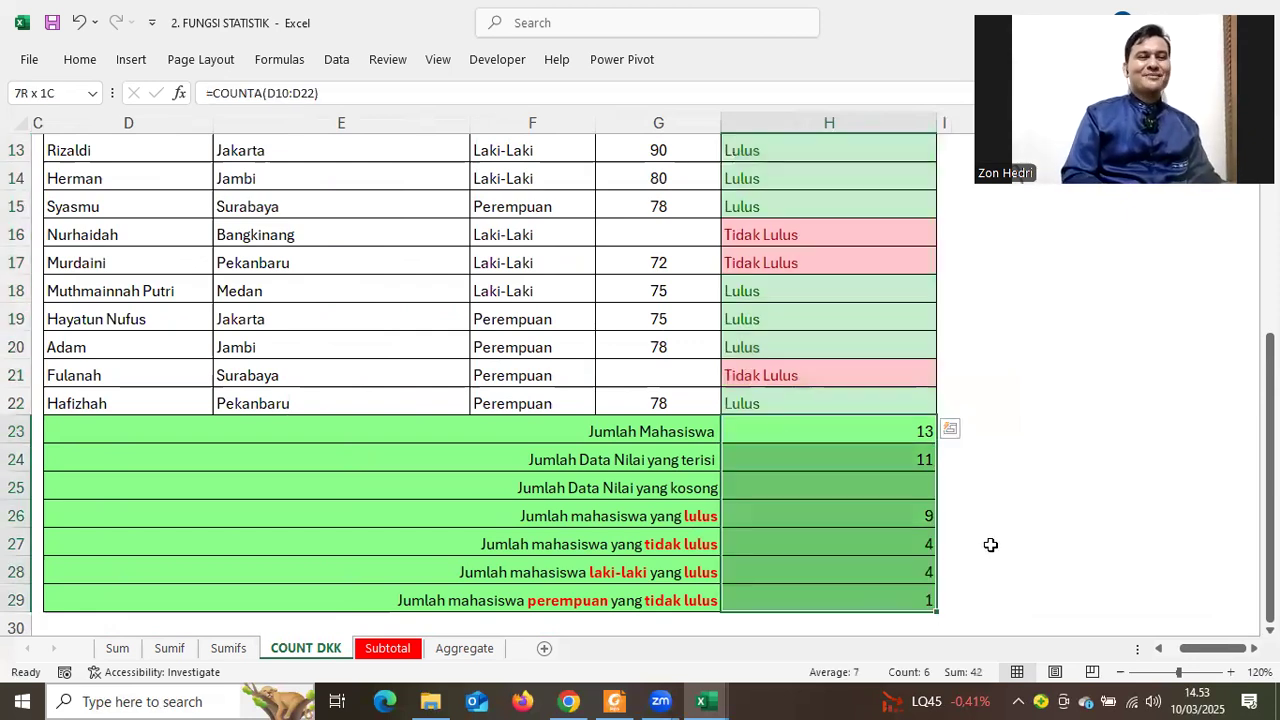
key("Delete")
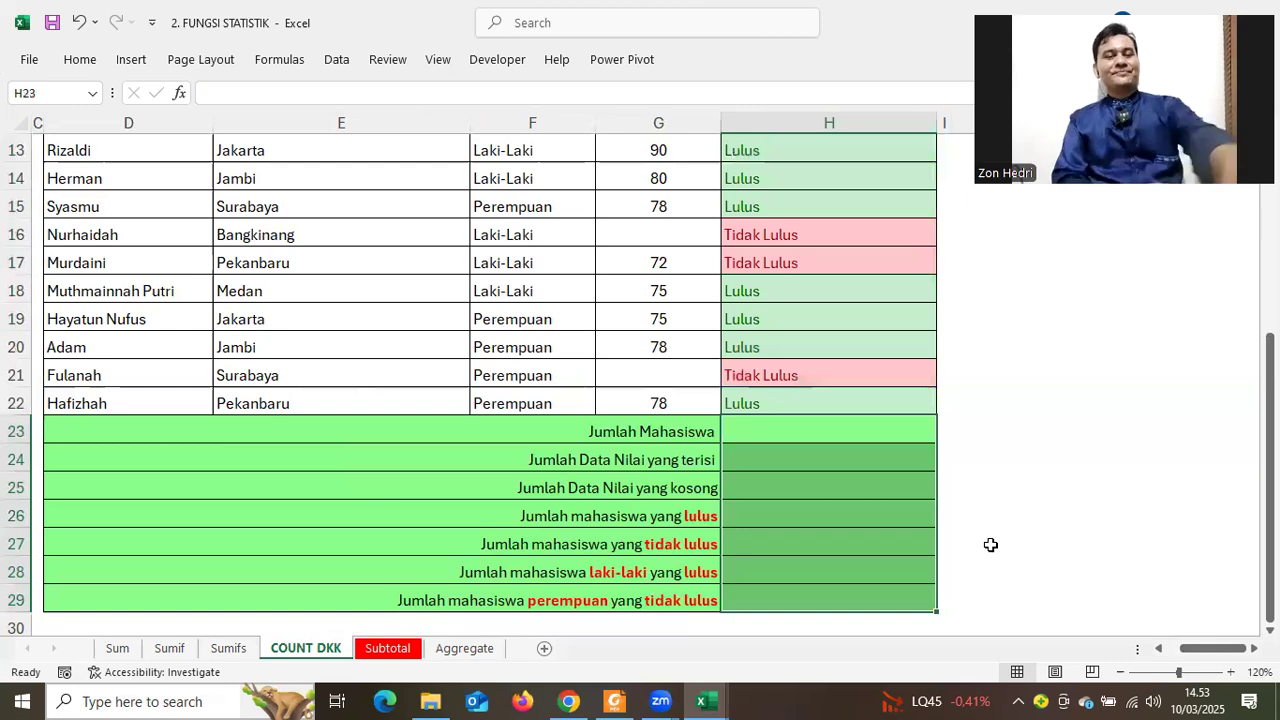
left_click(1031, 477)
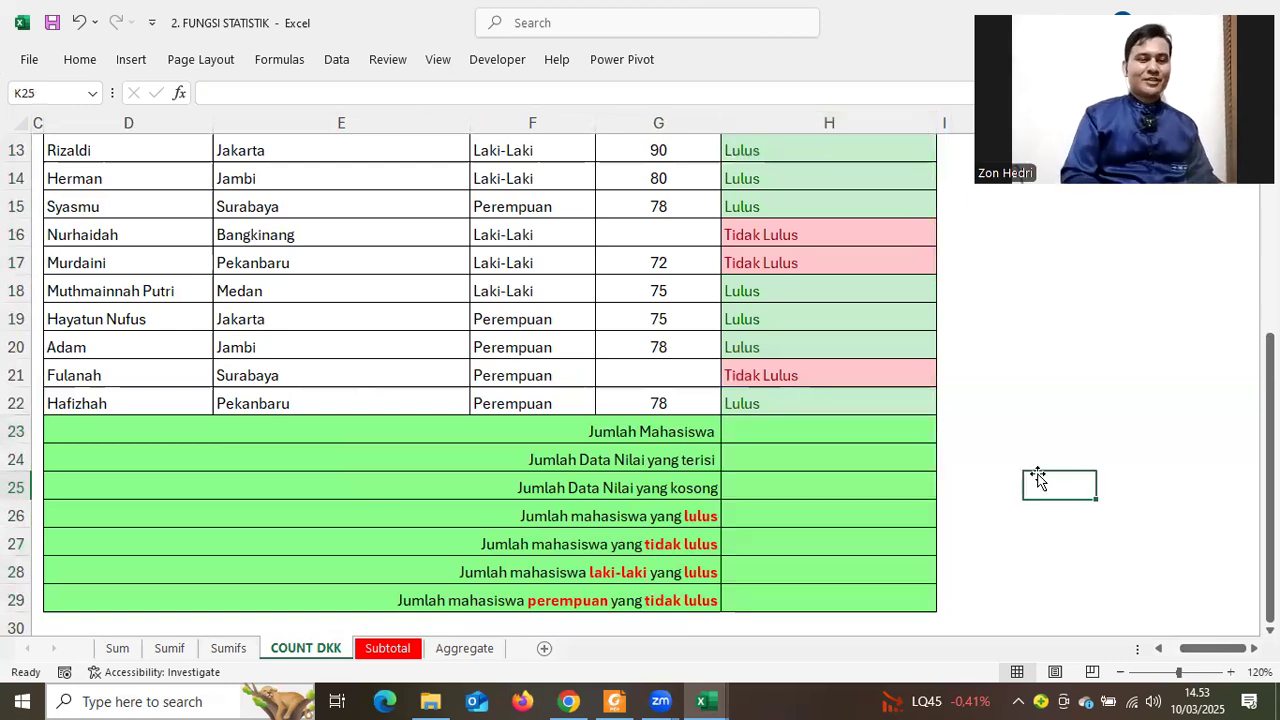
scroll(1040, 475, "up", 2)
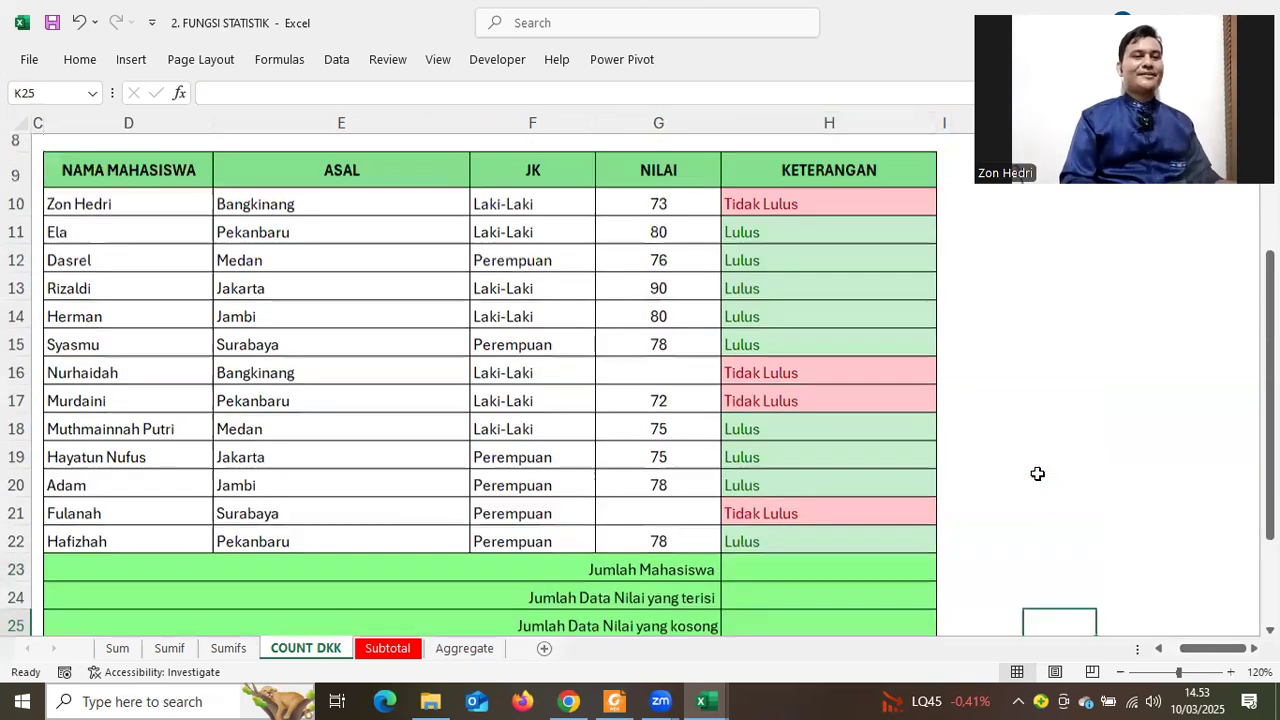
scroll(994, 468, "down", 1)
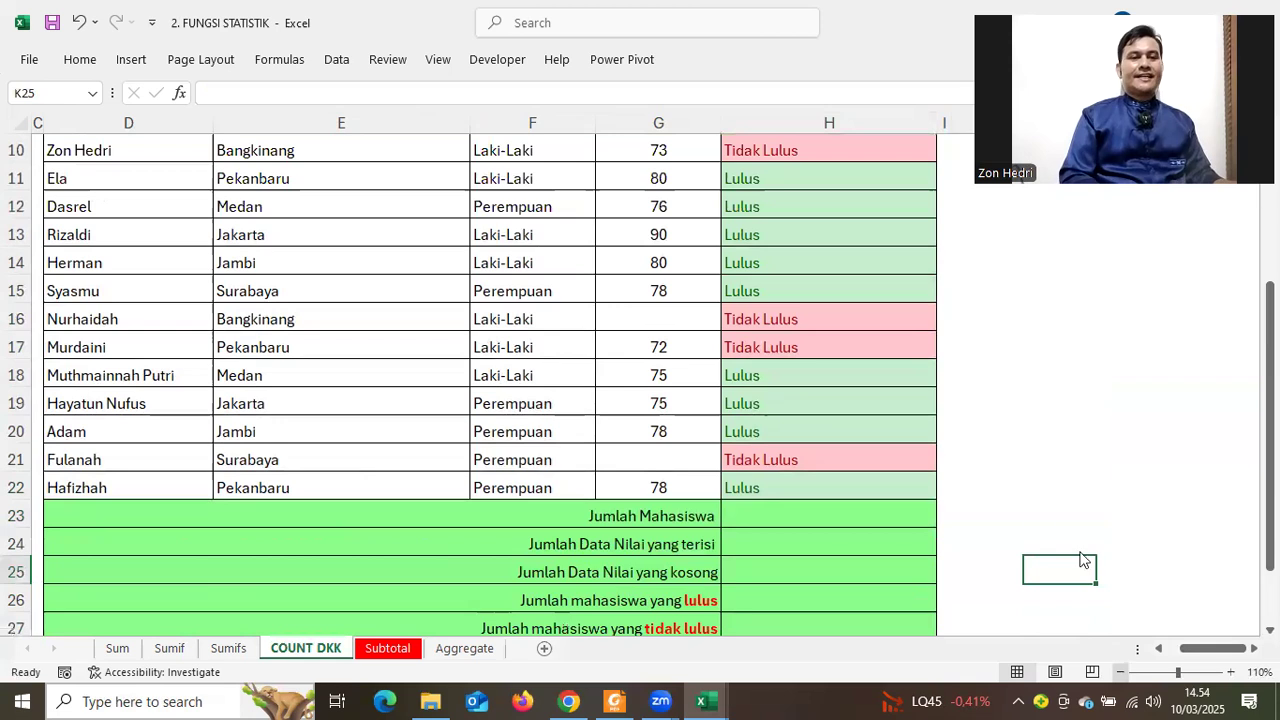
scroll(1034, 529, "down", 1, "ctrl")
scroll(1034, 528, "down", 2)
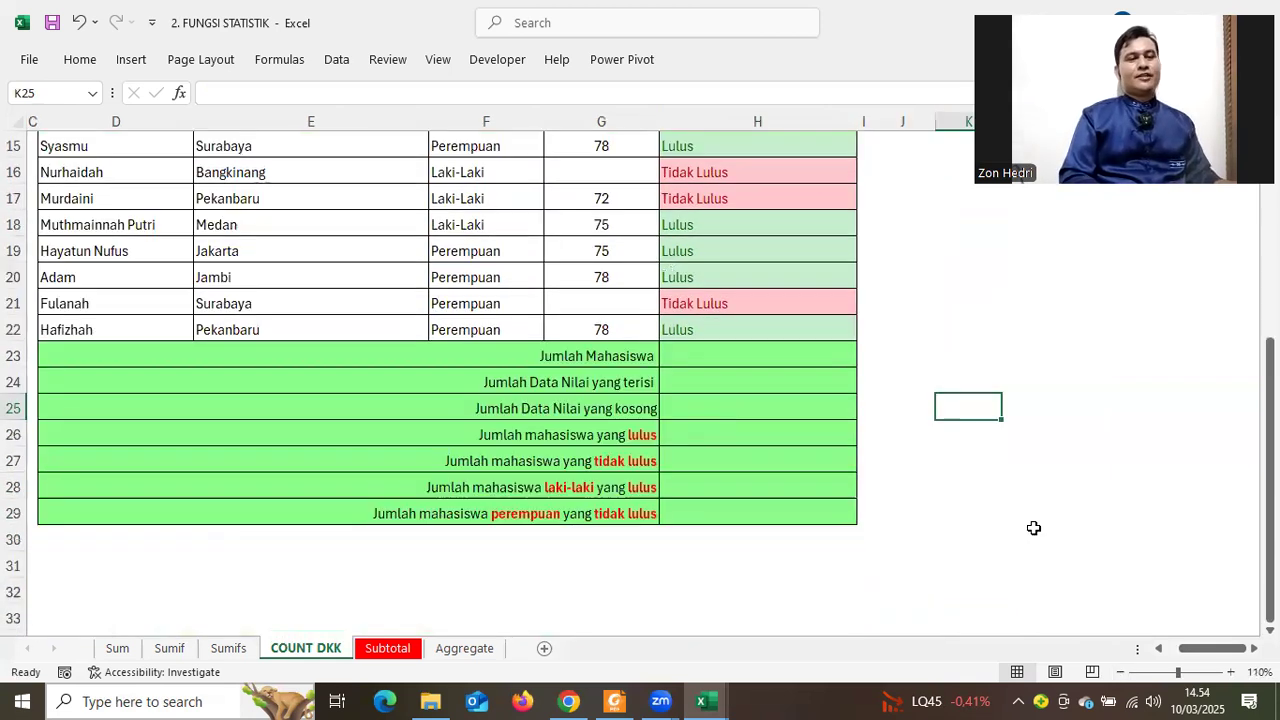
scroll(1034, 528, "up", 1)
scroll(1034, 528, "up", 1)
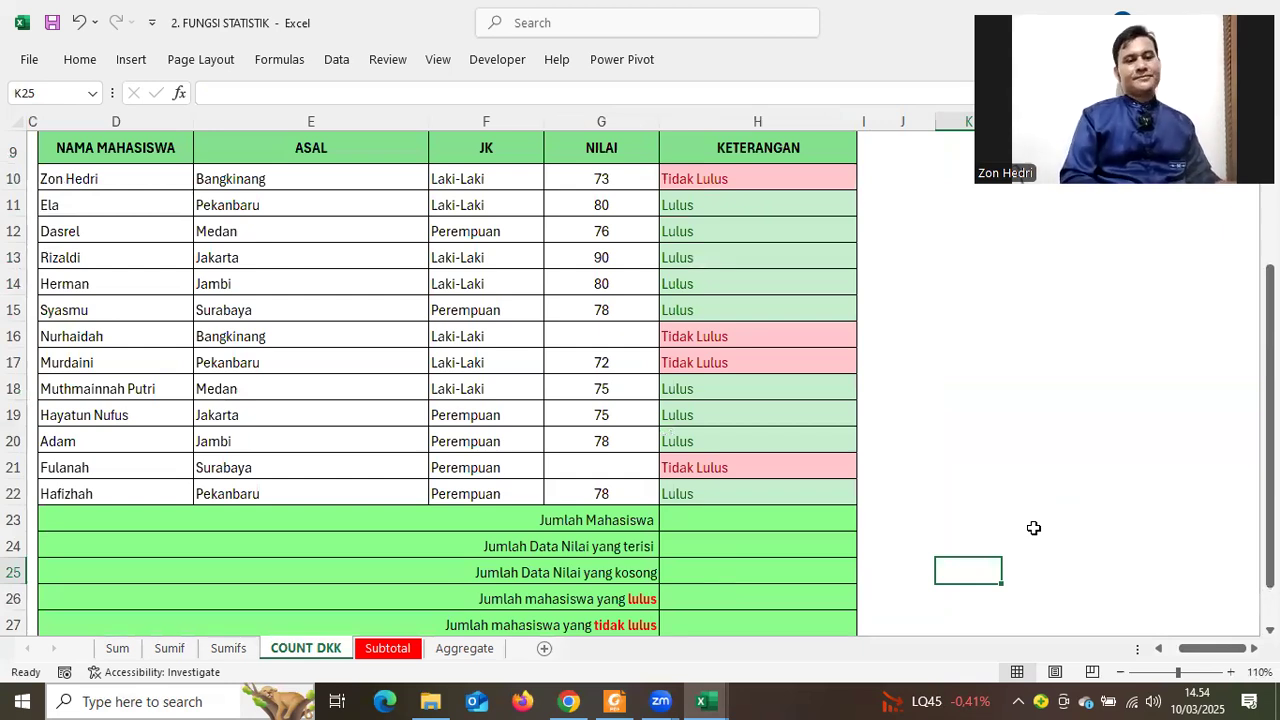
scroll(1034, 528, "down", 1)
scroll(1034, 528, "up", 1)
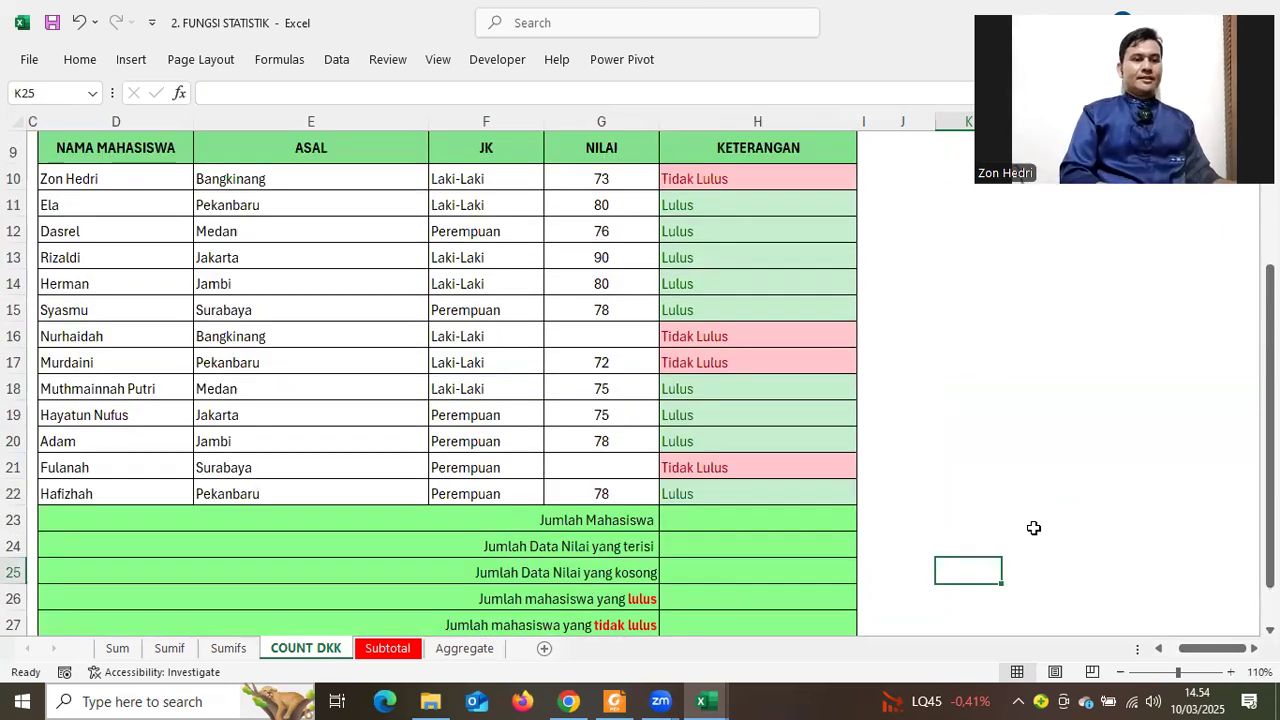
scroll(677, 449, "down", 1)
left_click(713, 433)
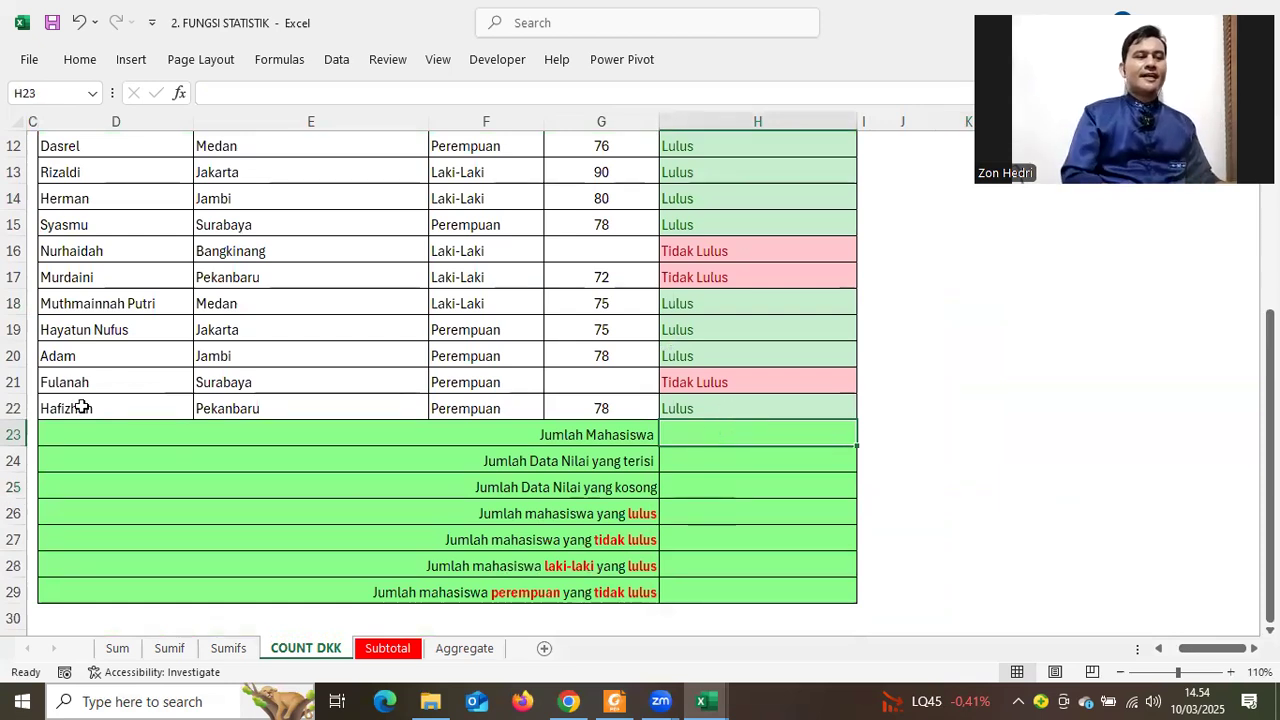
left_click_drag(75, 221, 80, 382)
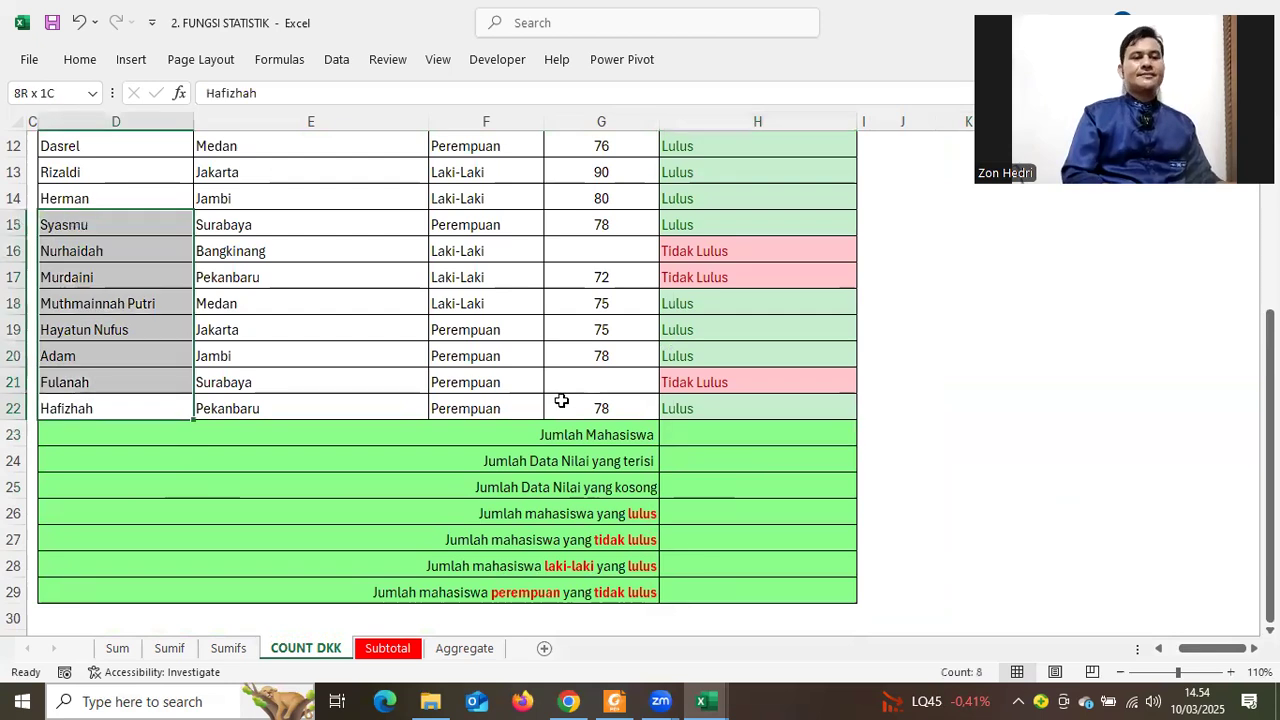
left_click(715, 436)
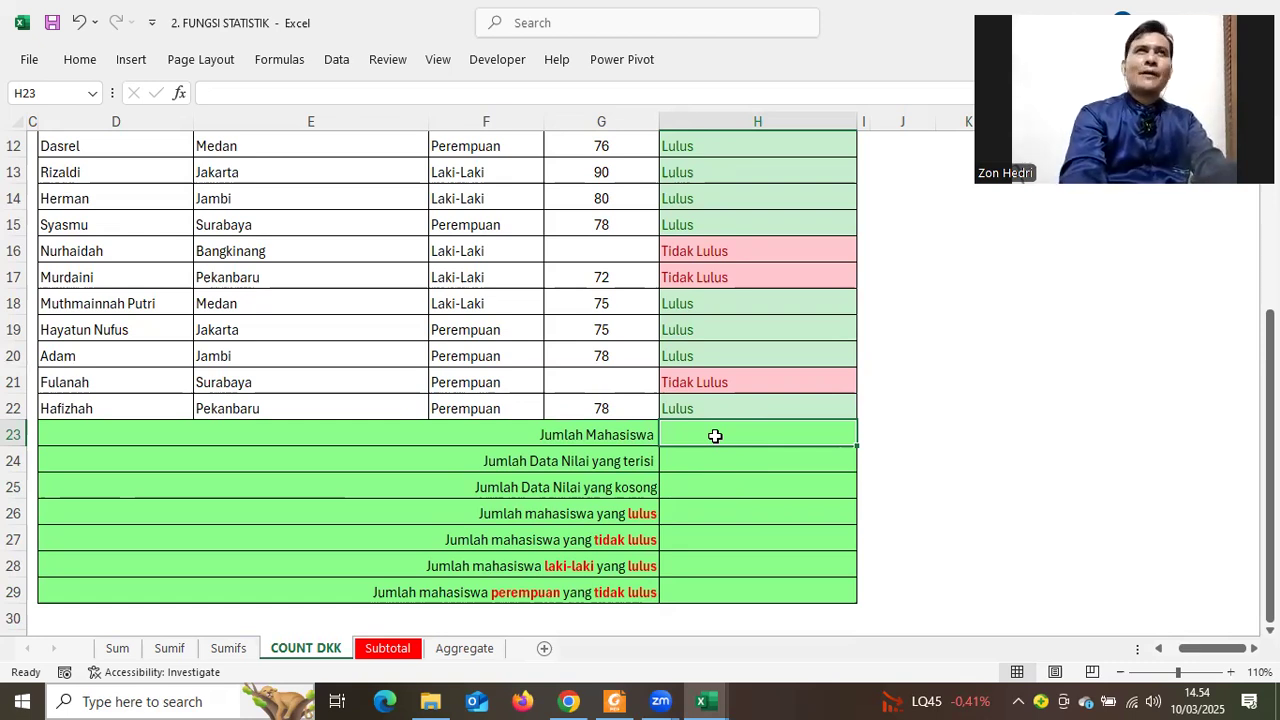
Enter =COUNTA over the student names D10:D22 in H23, giving 13
type("=C")
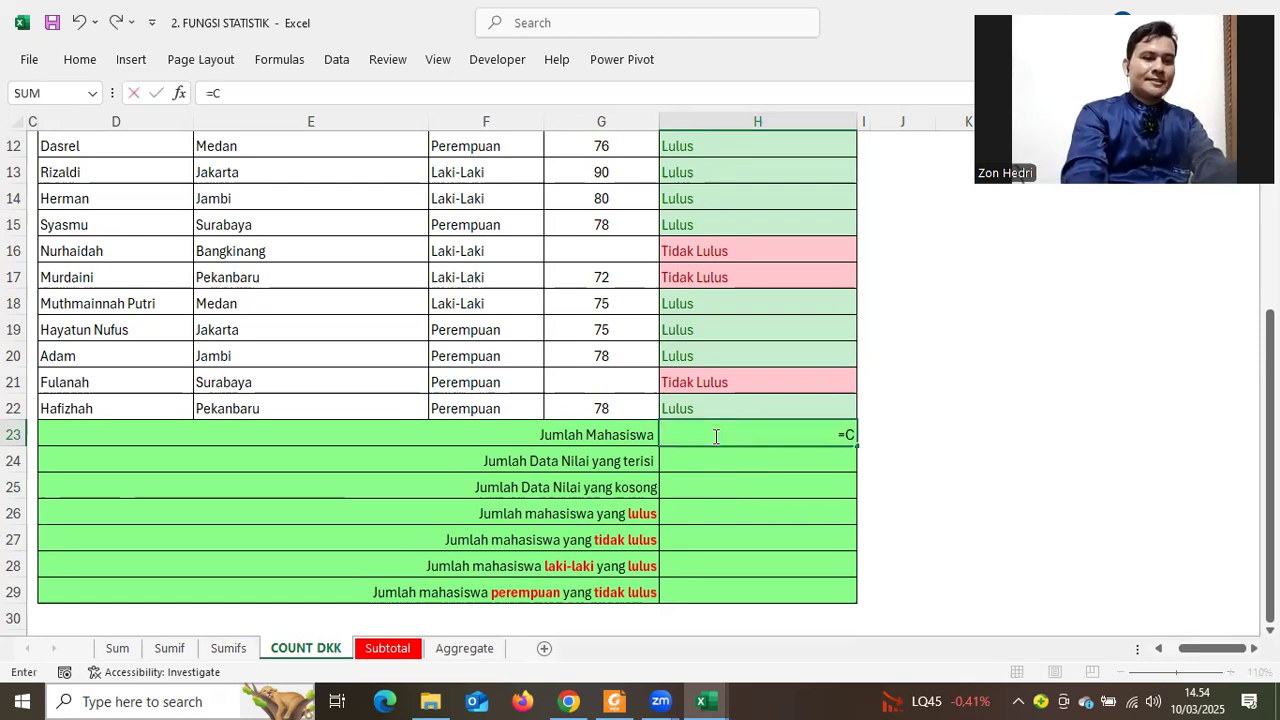
type("OUNTA(")
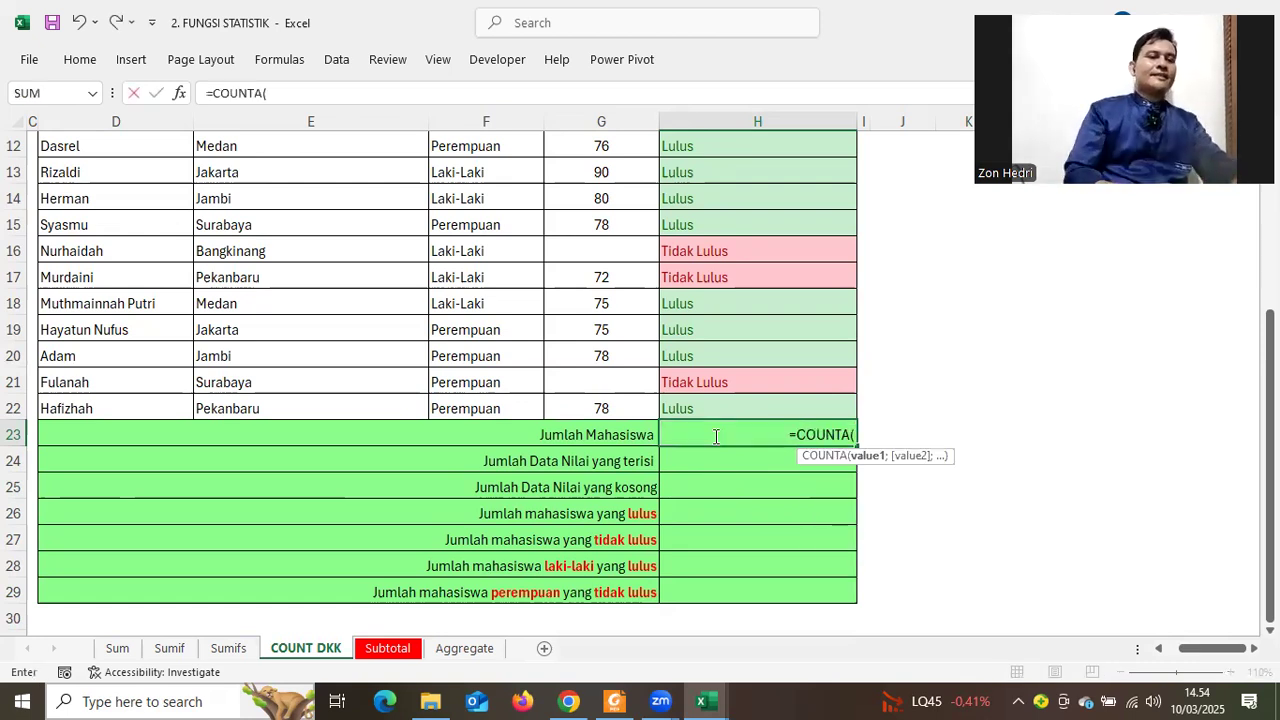
left_click(97, 406)
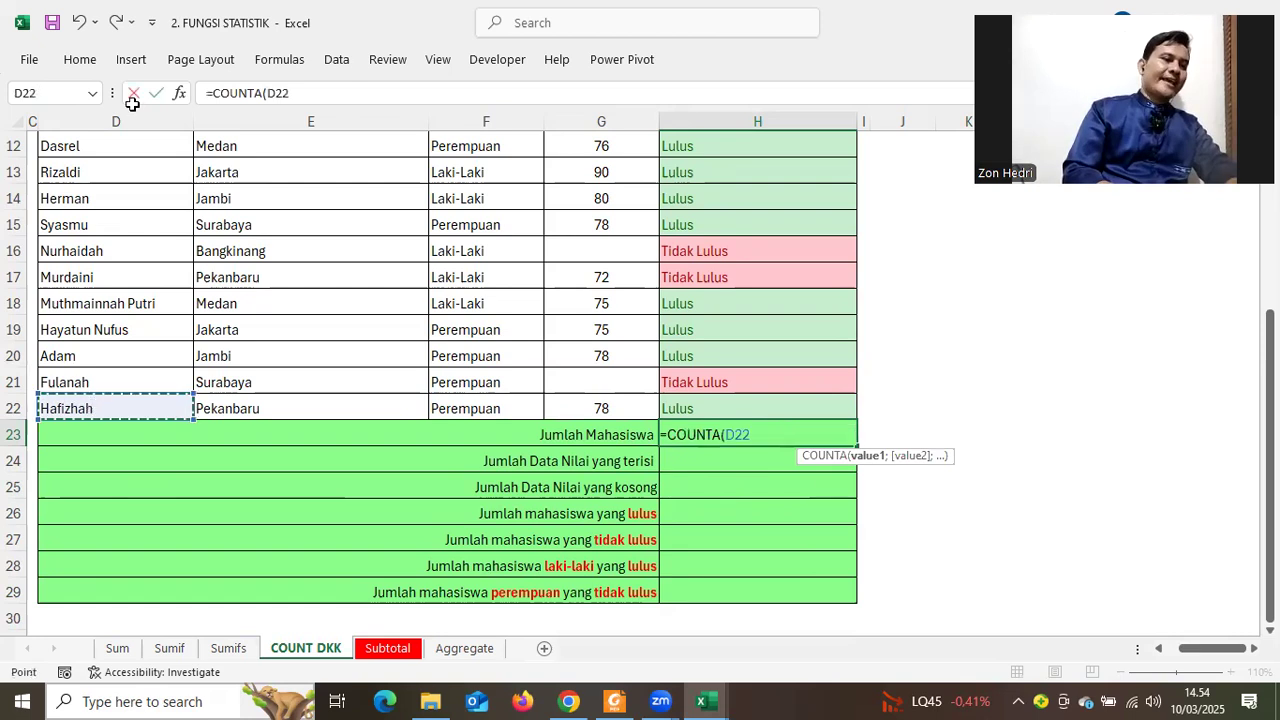
left_click_drag(132, 104, 92, 214)
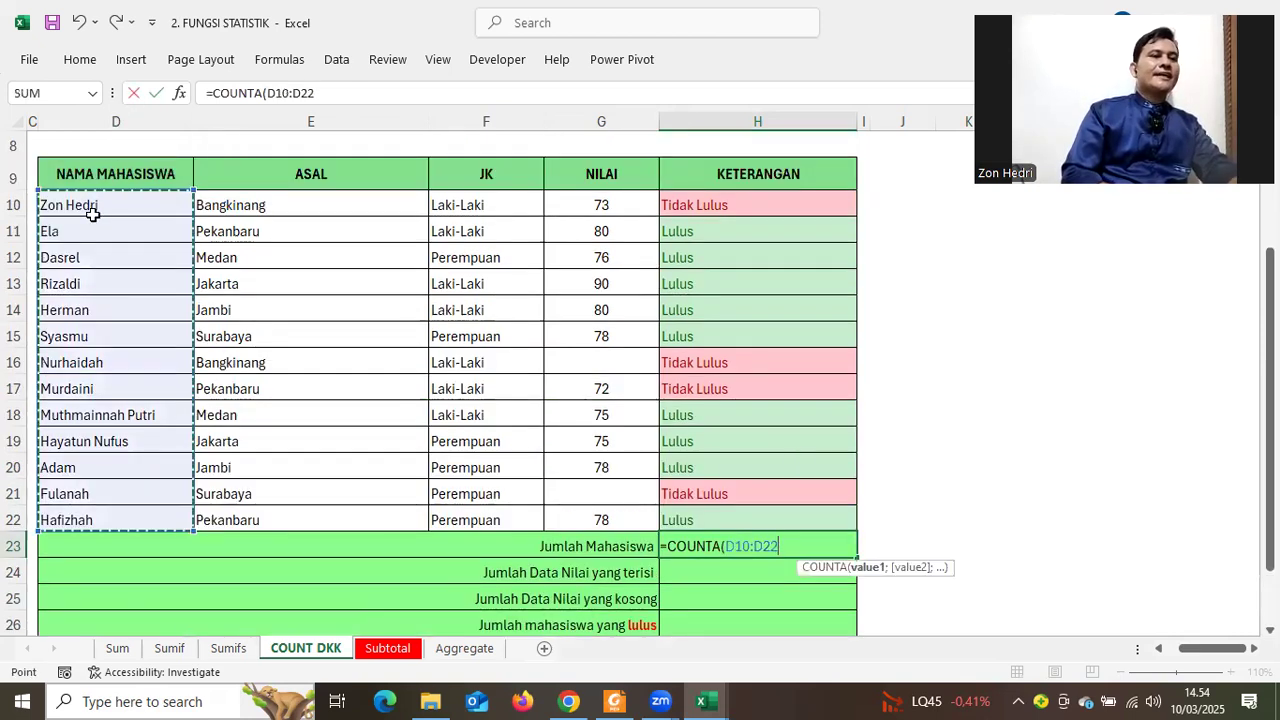
scroll(107, 271, "down", 2)
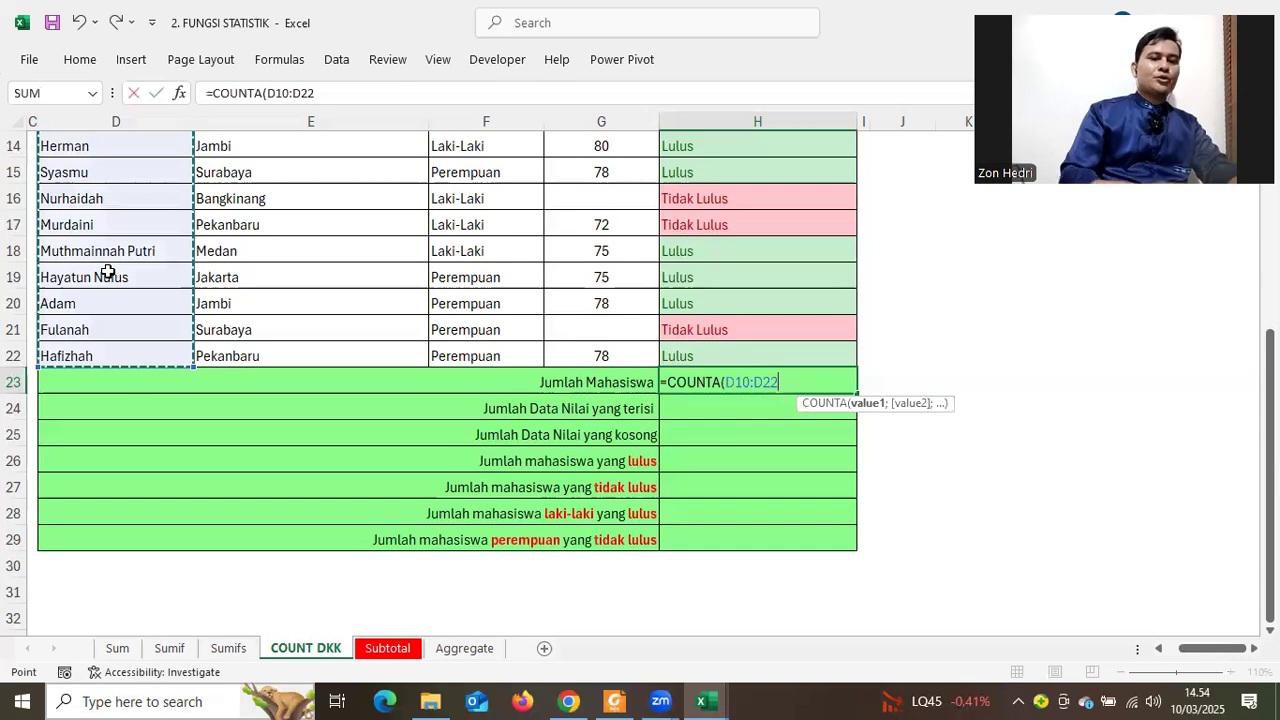
key("ctrl+Return")
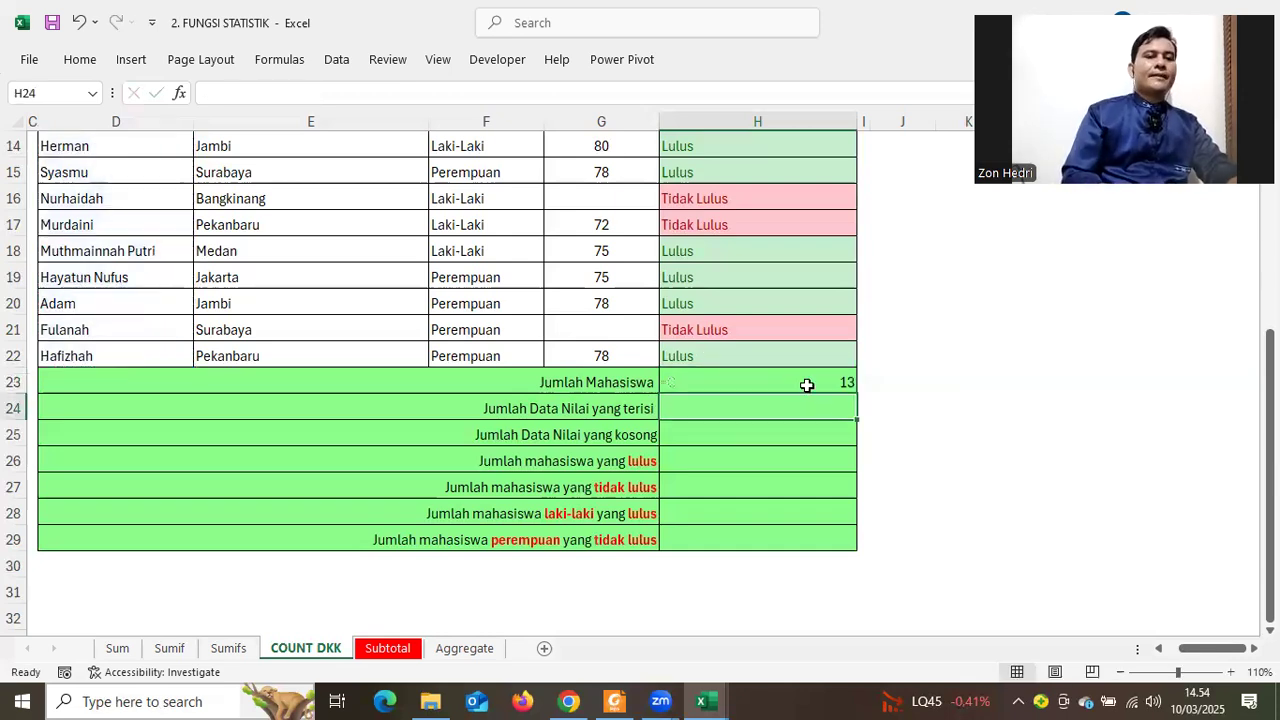
Point out the counted names, the filled-scores label, a missing score and the NILAI values
left_click_drag(132, 350, 98, 146)
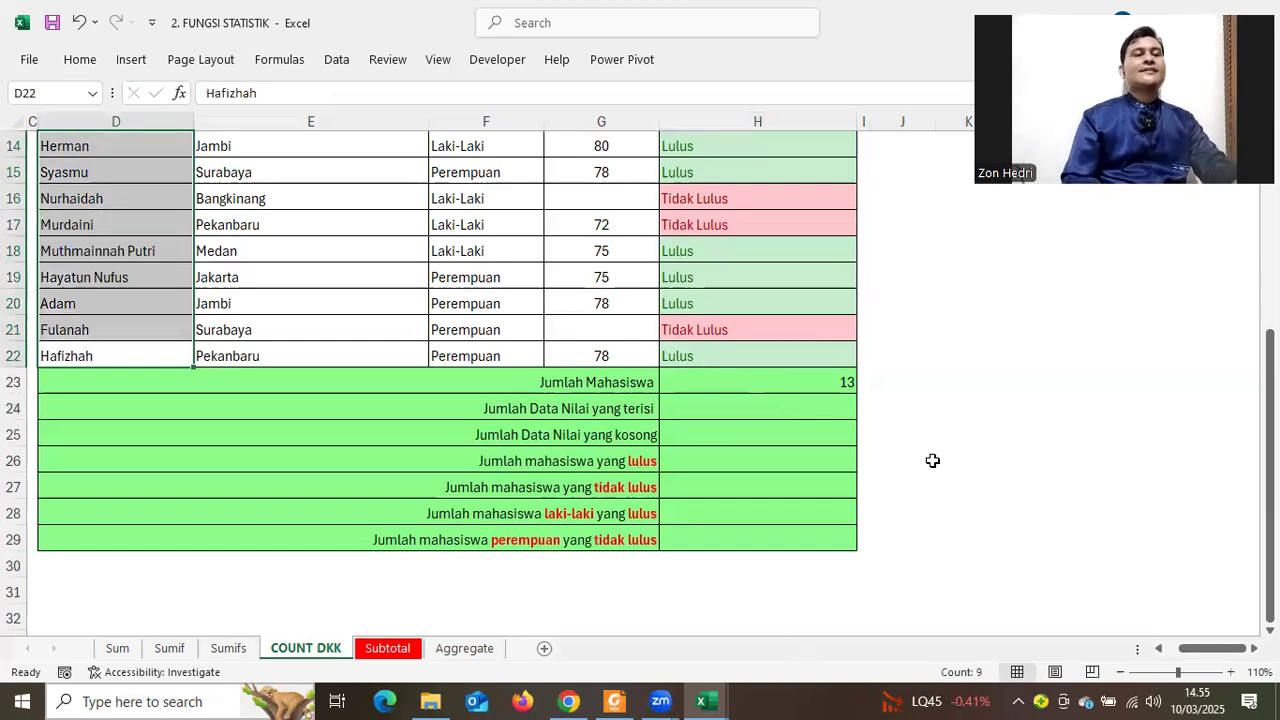
scroll(1002, 402, "up", 2)
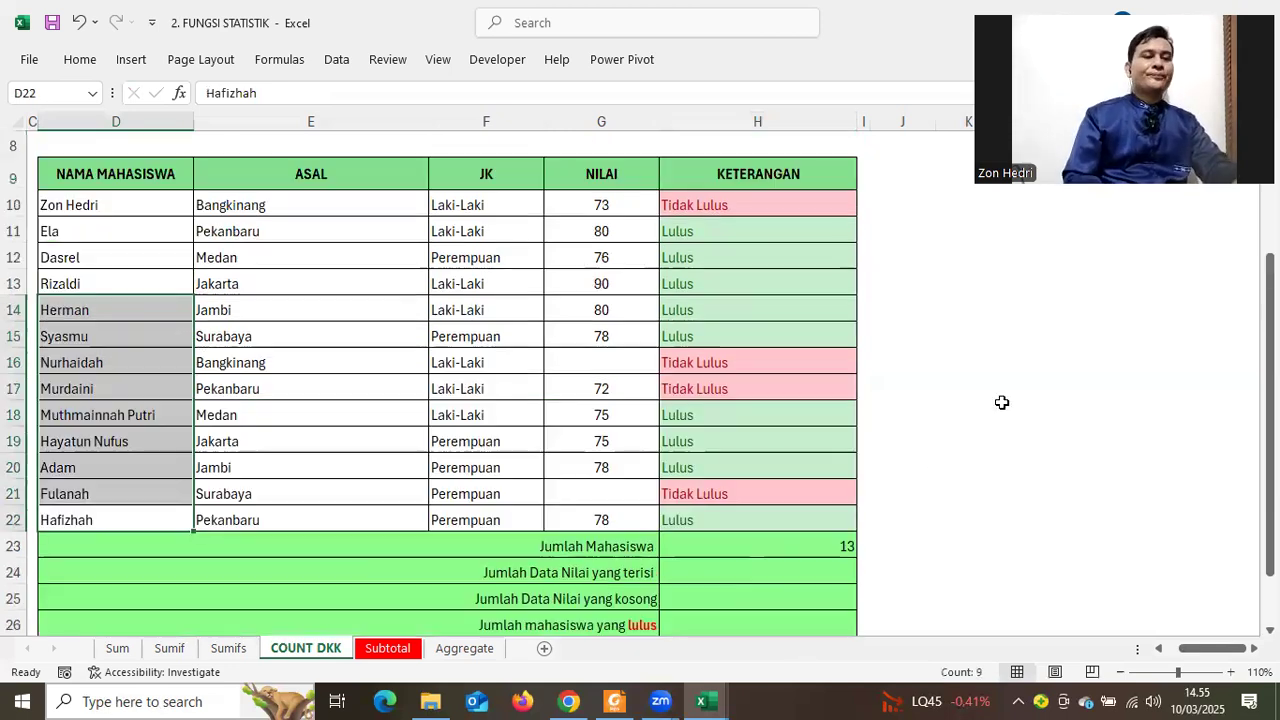
left_click(458, 576)
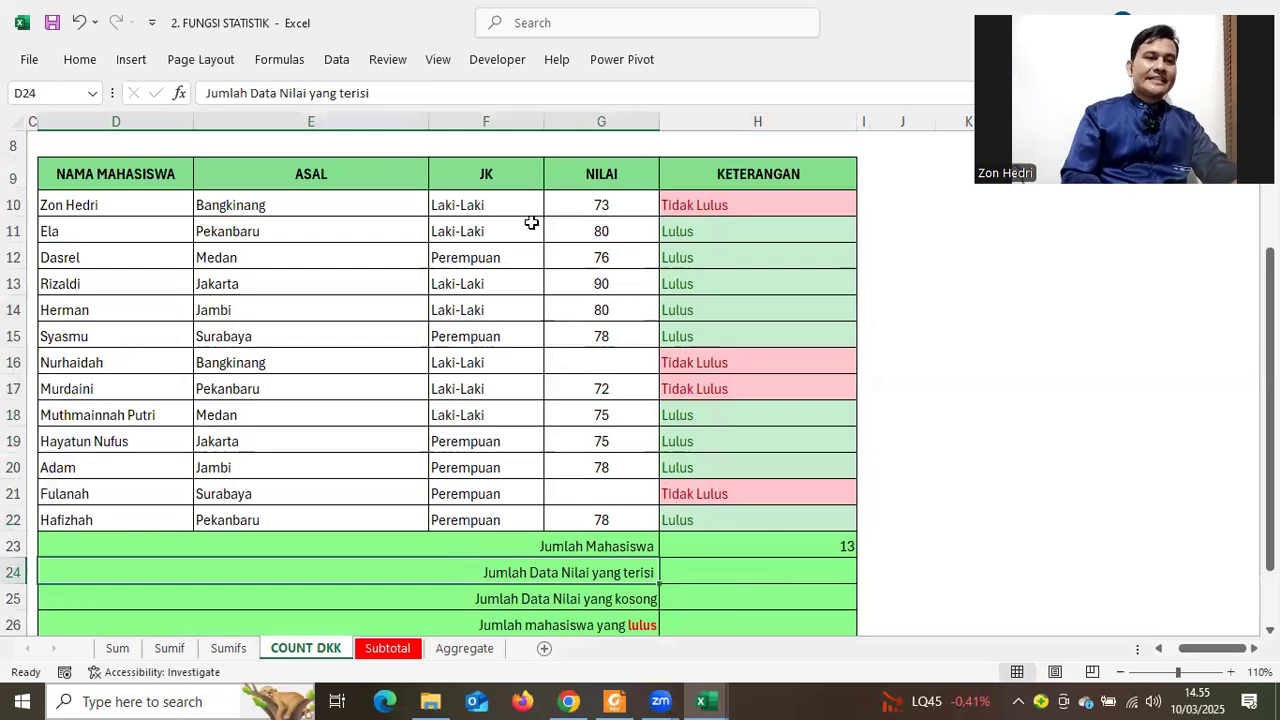
left_click(583, 362)
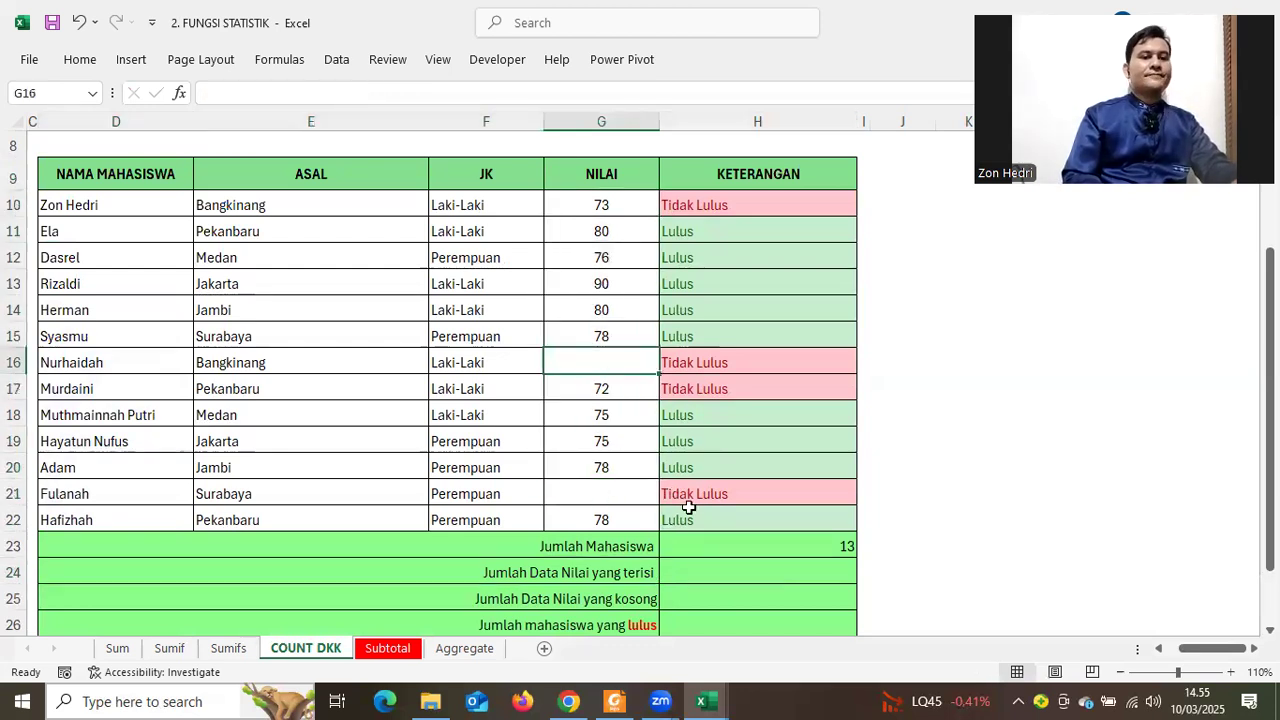
scroll(686, 508, "down", 1)
scroll(520, 426, "up", 2)
left_click(596, 280)
left_click(594, 539, "shift")
scroll(594, 539, "down", 2)
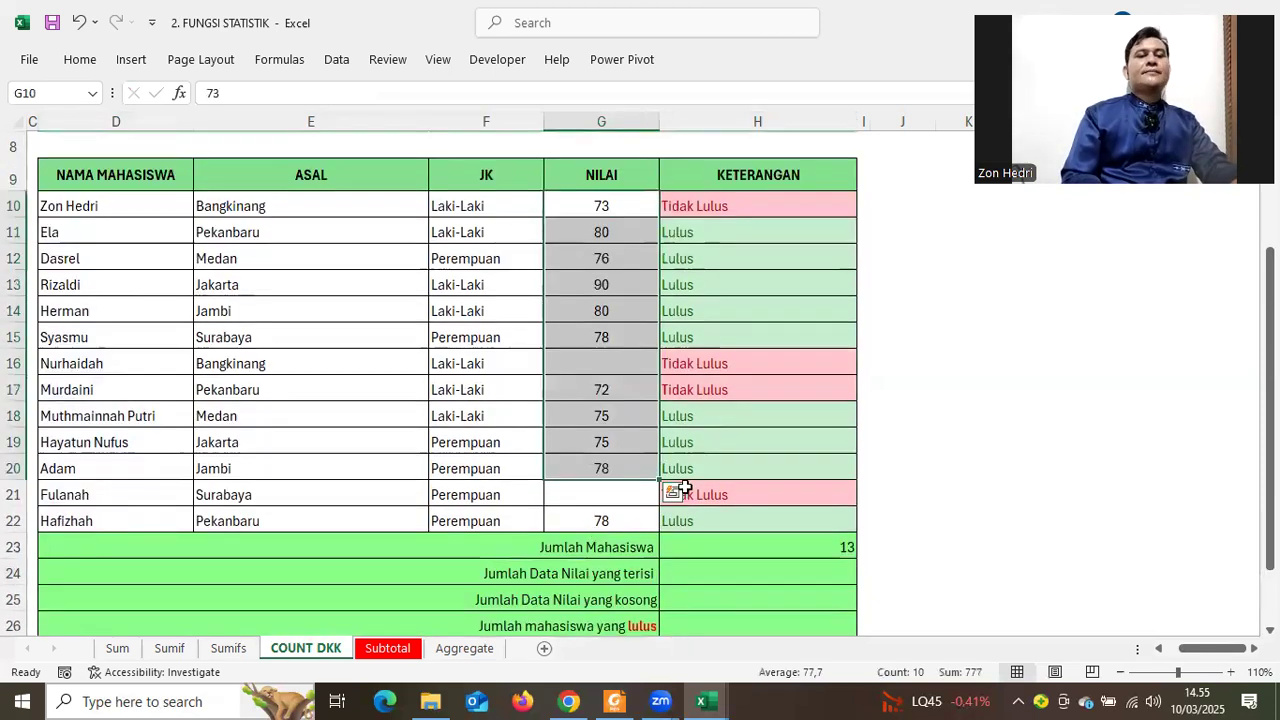
Go to H24 and point out the COUNTA row and its description in the function table
left_click(694, 487)
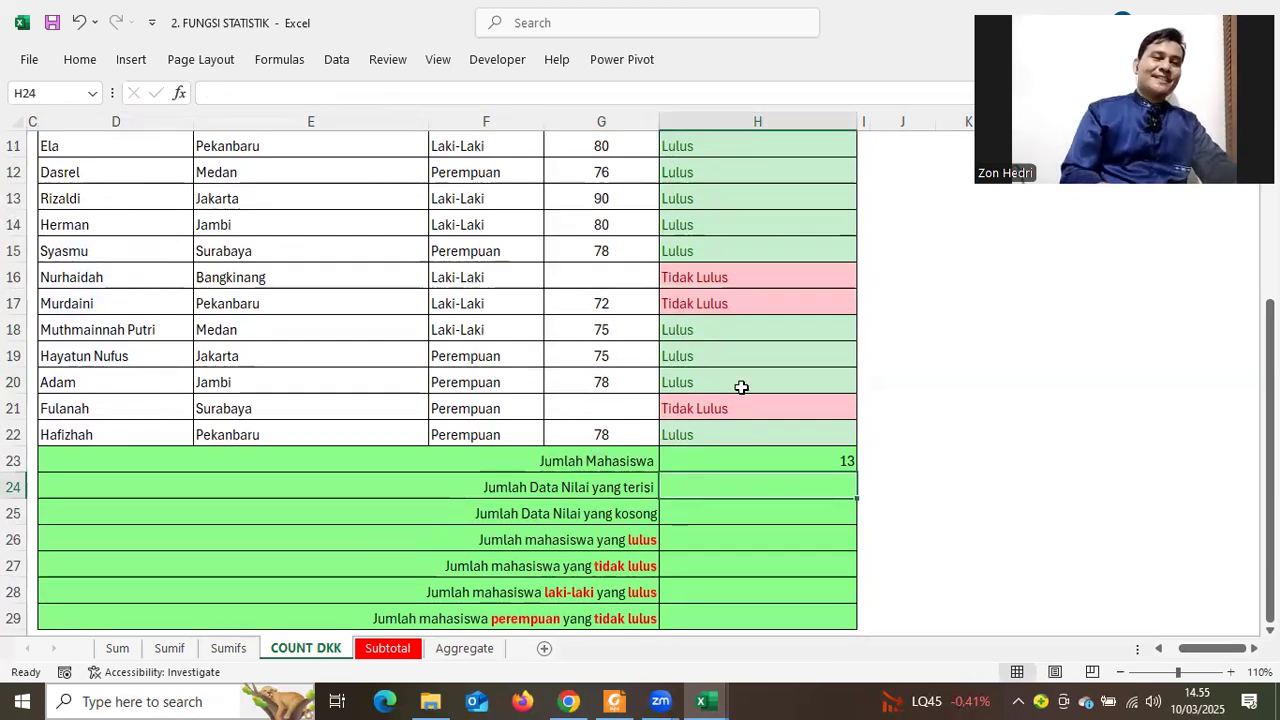
scroll(741, 387, "up", 4)
left_click(55, 268)
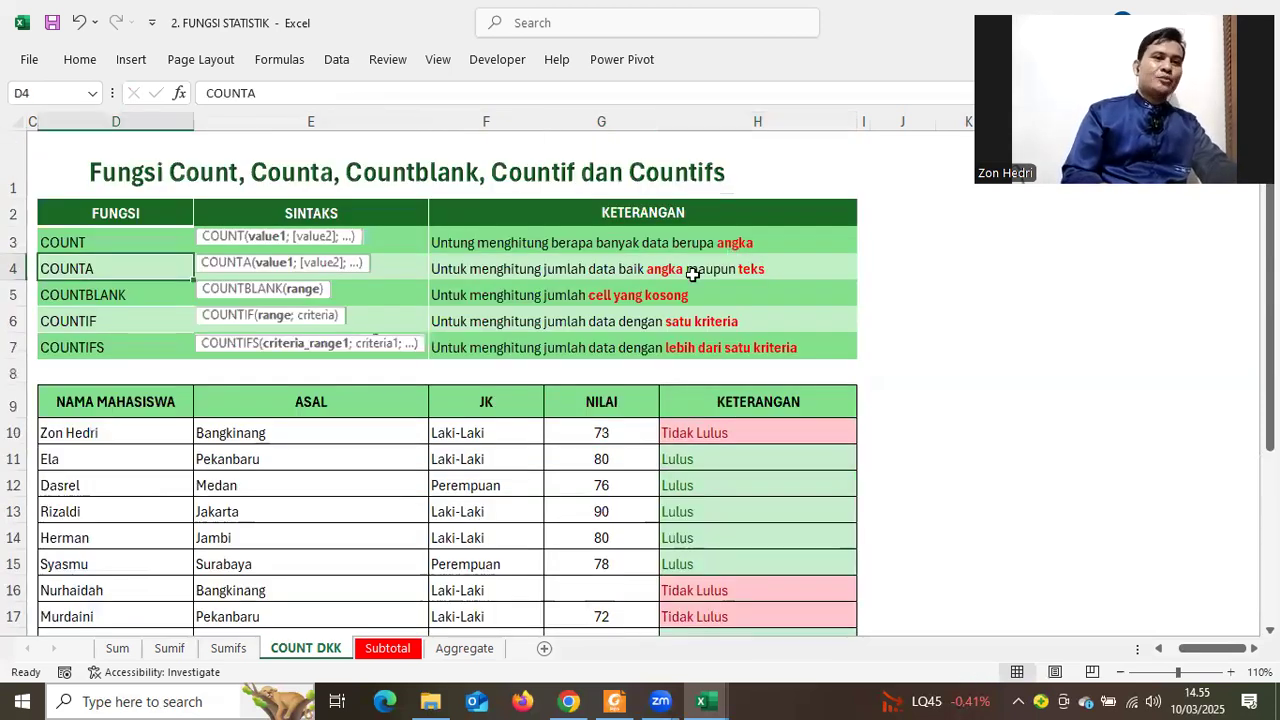
key("Right")
key("Right")
scroll(809, 340, "down", 4)
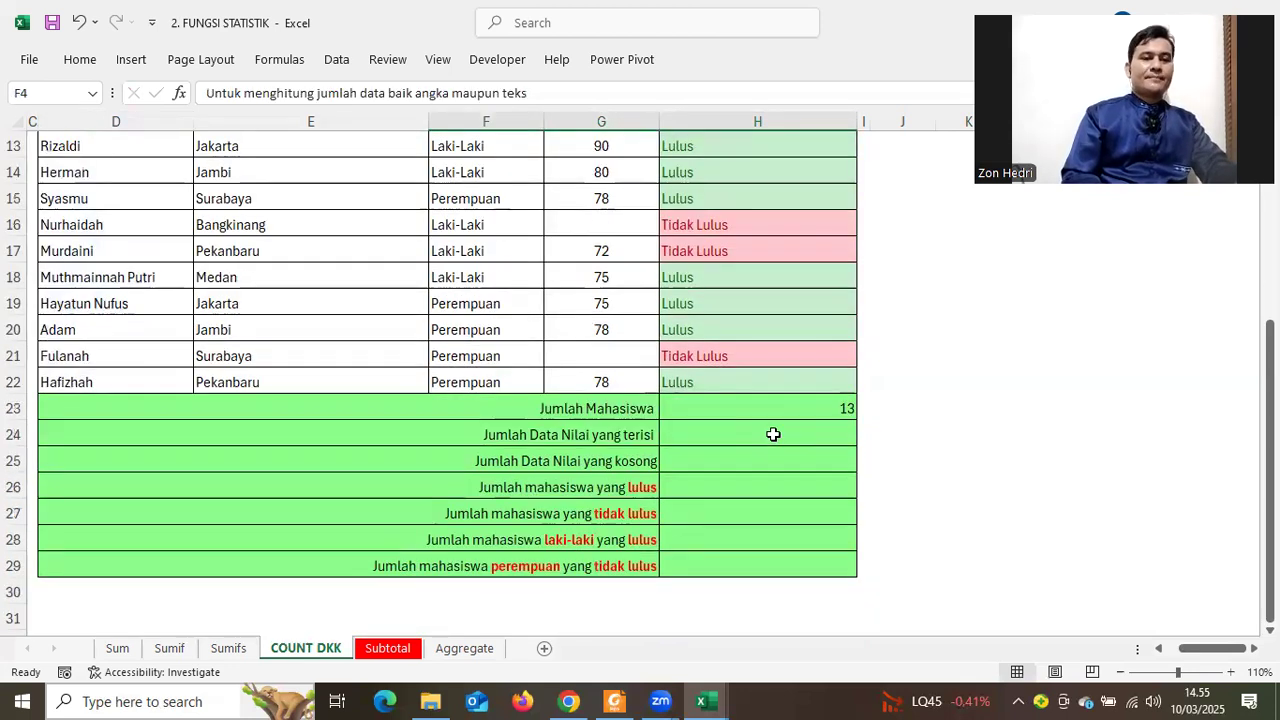
Enter a COUNT formula over the NILAI scores G10:G22 in H24
left_click(773, 434)
type("=C")
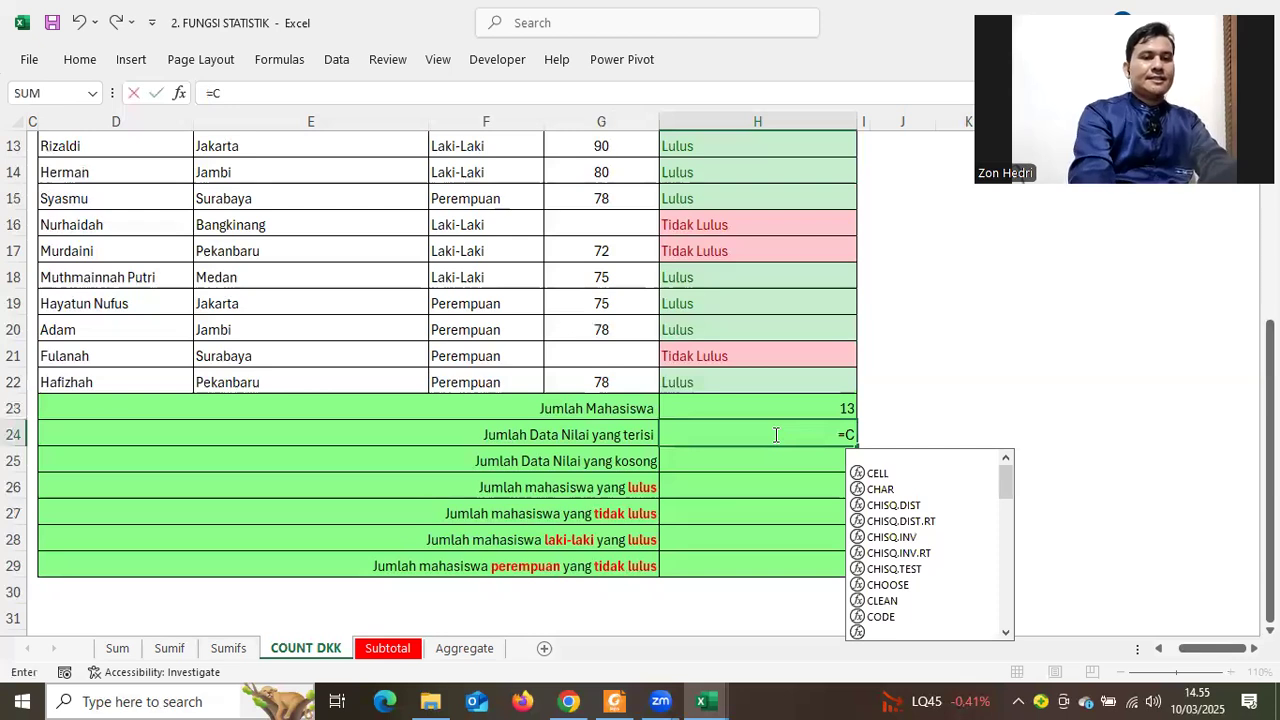
type("OUN(")
key("BackSpace")
type("T(")
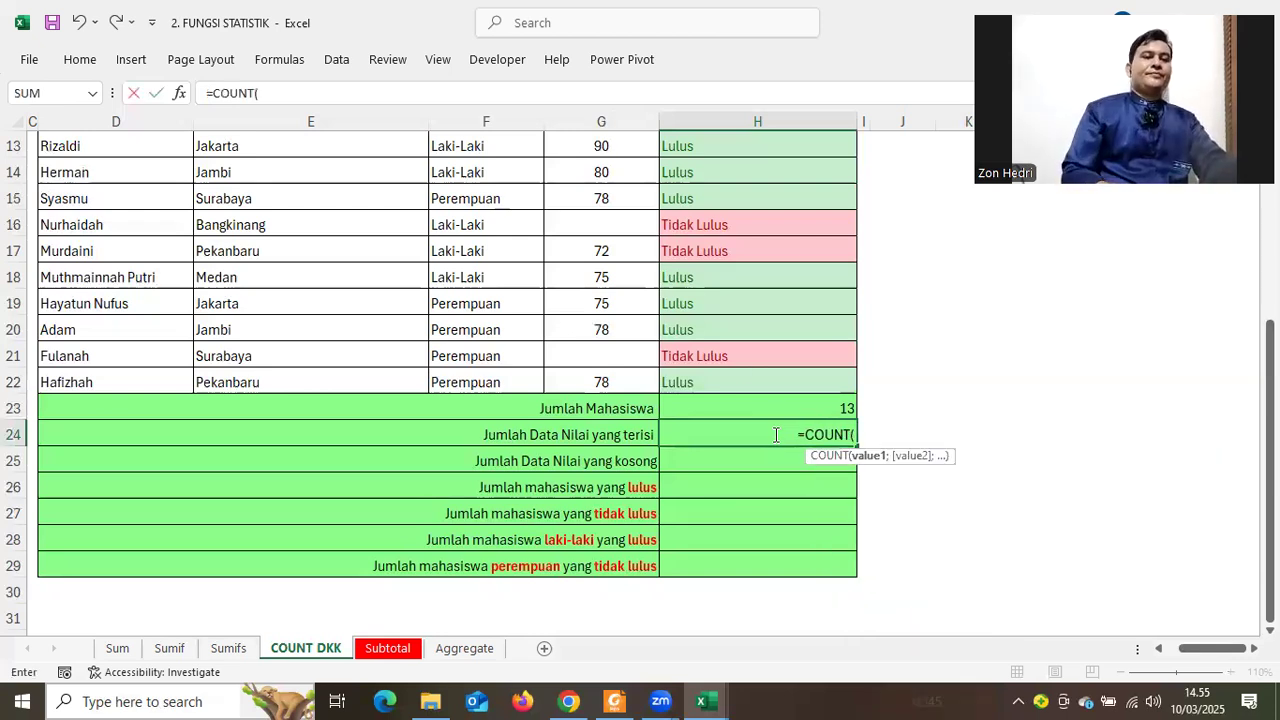
left_click_drag(601, 382, 558, 176)
key("Return")
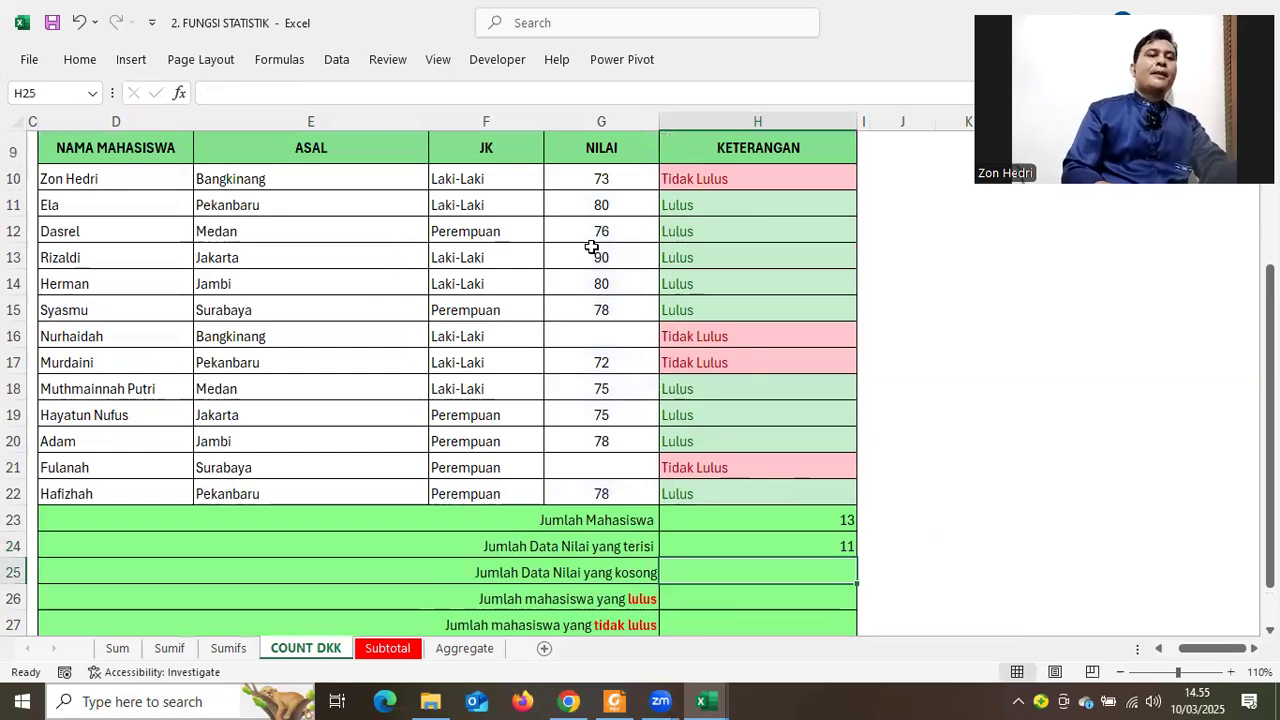
Clear the 76 score in G12 and confirm the filled-score count drops to 10
left_click(594, 231)
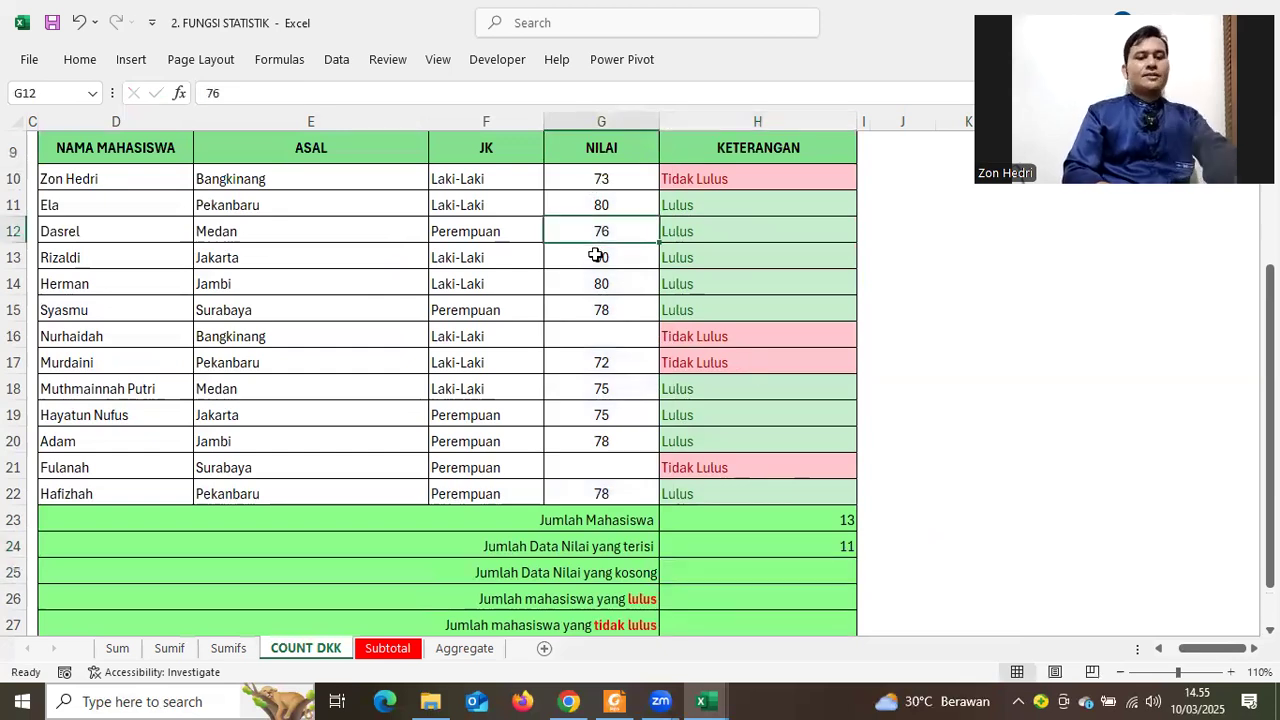
key("Delete")
left_click(1046, 485)
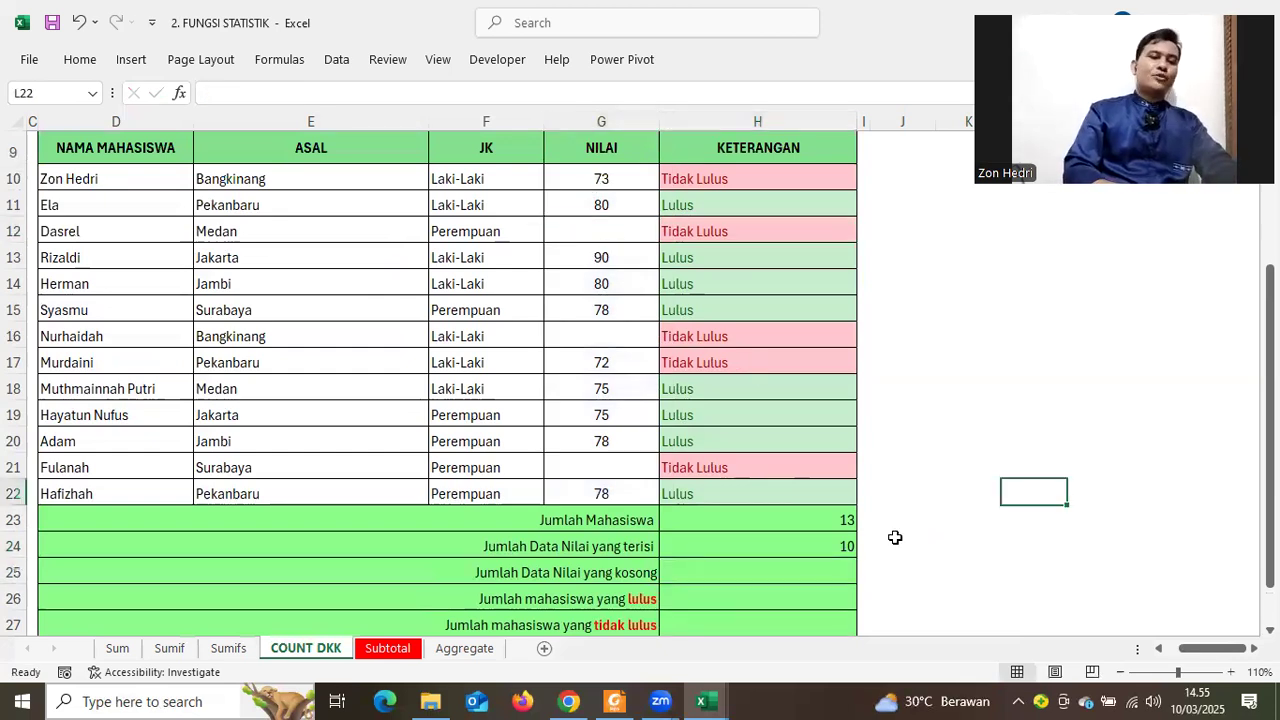
left_click(814, 549)
left_click_drag(779, 588, 781, 573)
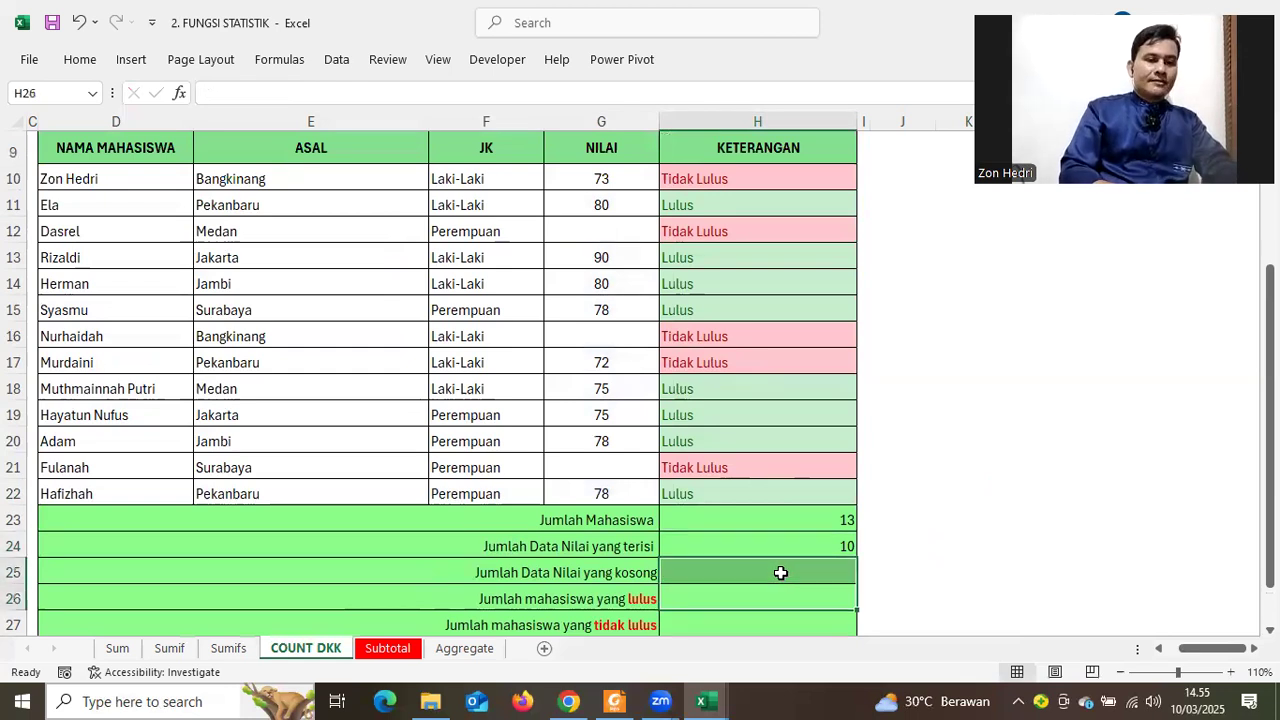
left_click(781, 573)
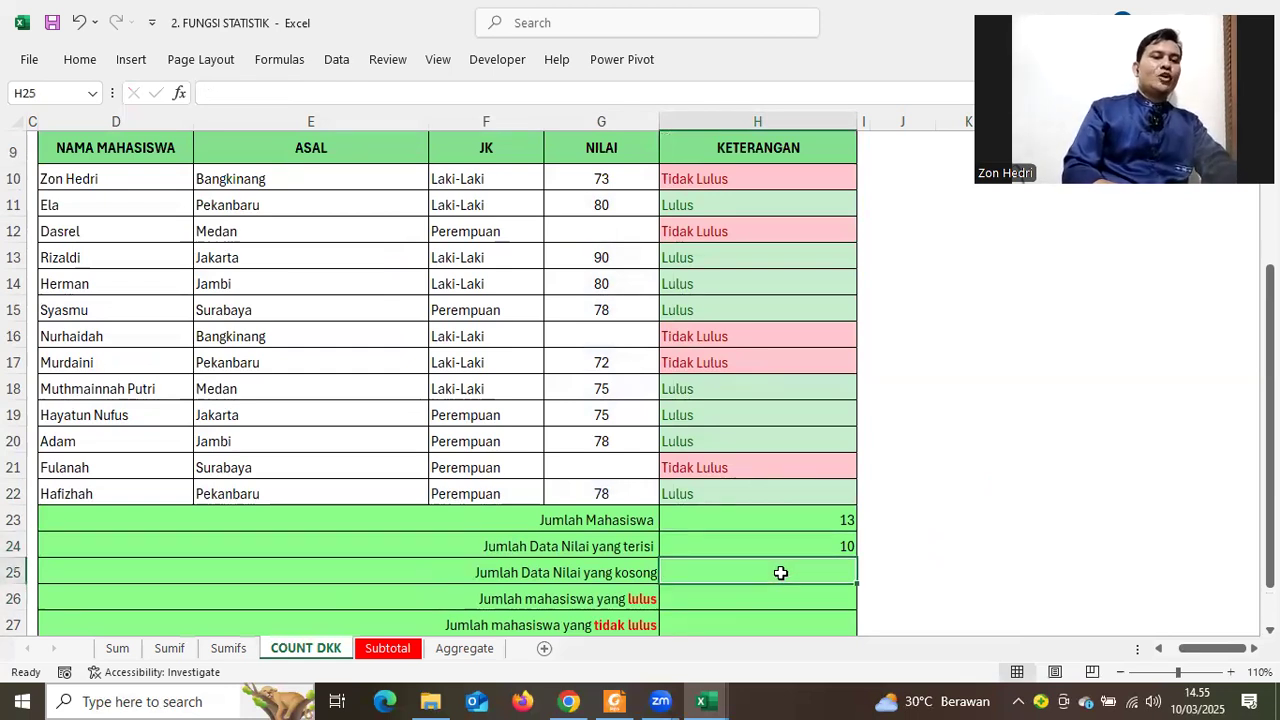
left_click(596, 210)
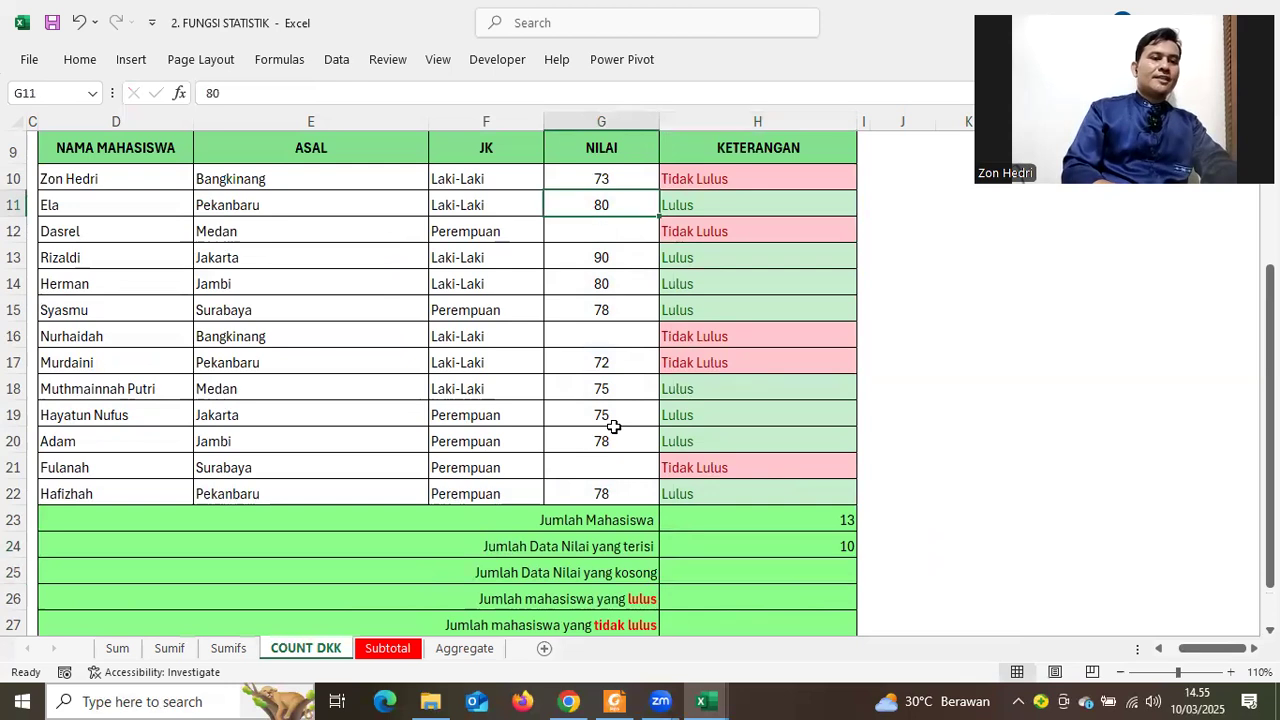
left_click(791, 574)
Enter =COUNTBLANK(G10:G22) in H25, showing 3 empty scores
type("=")
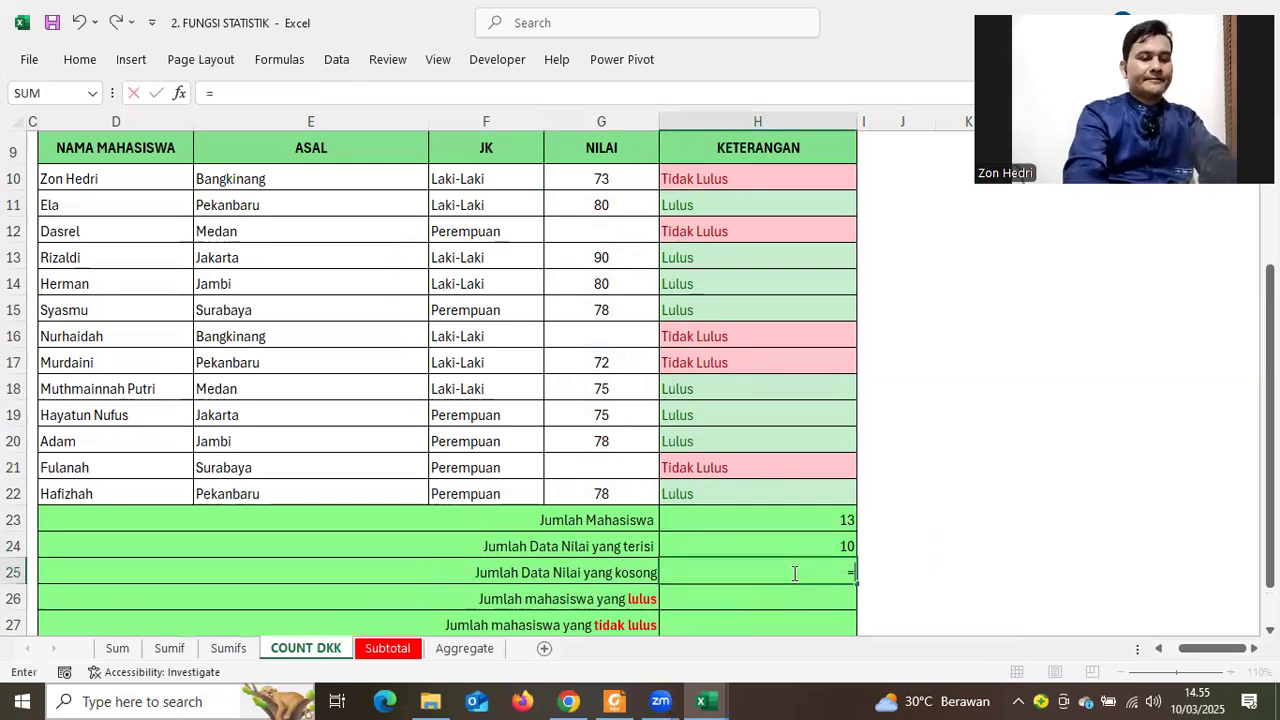
type("COU")
type("NT")
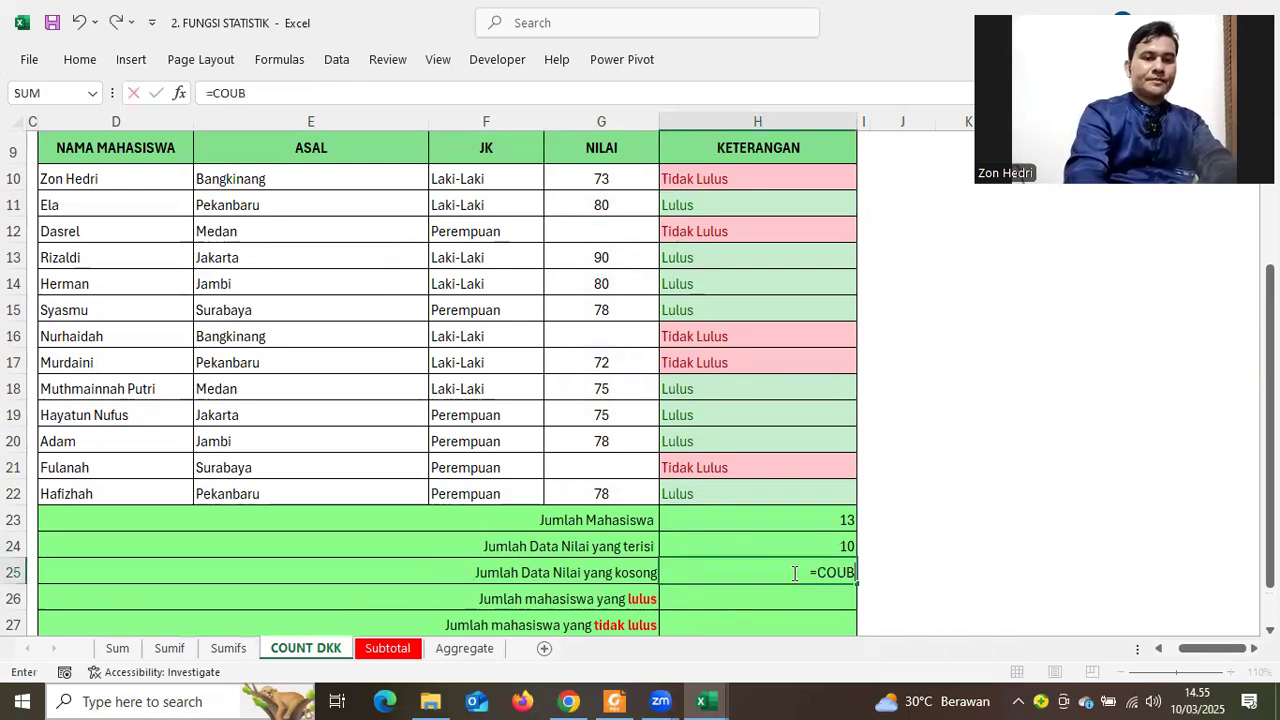
type("BLANK")
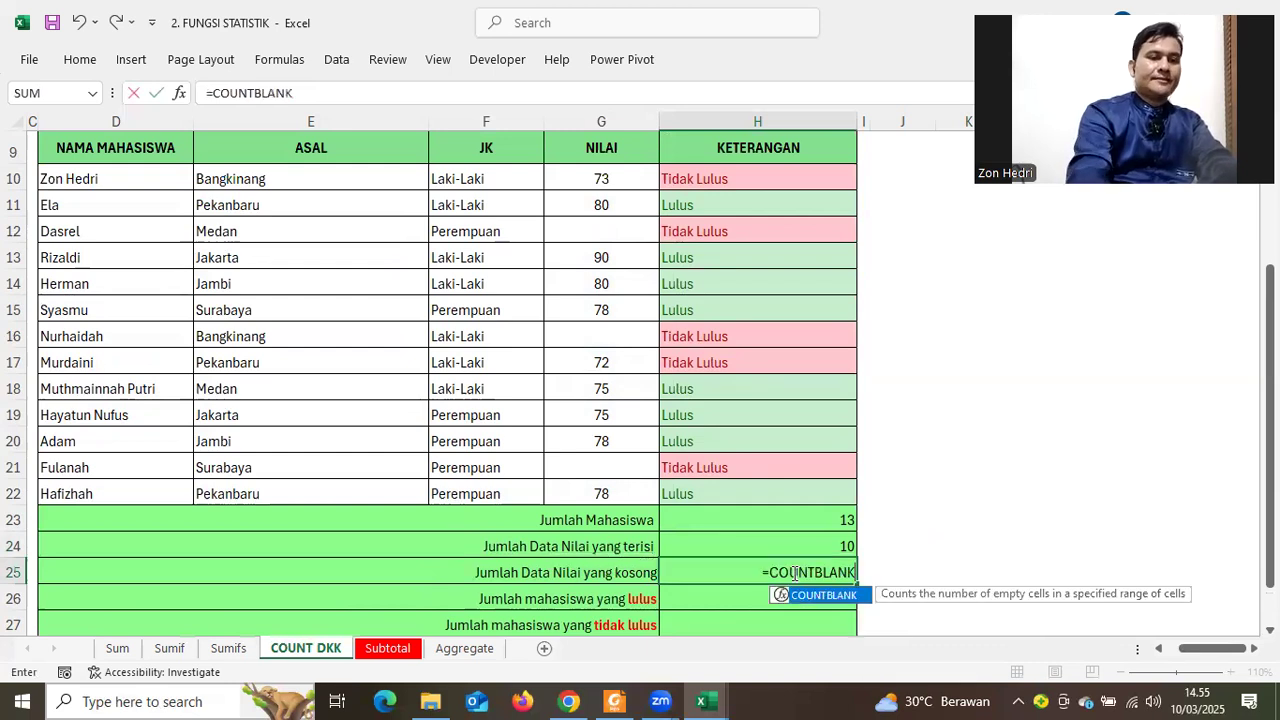
type("(")
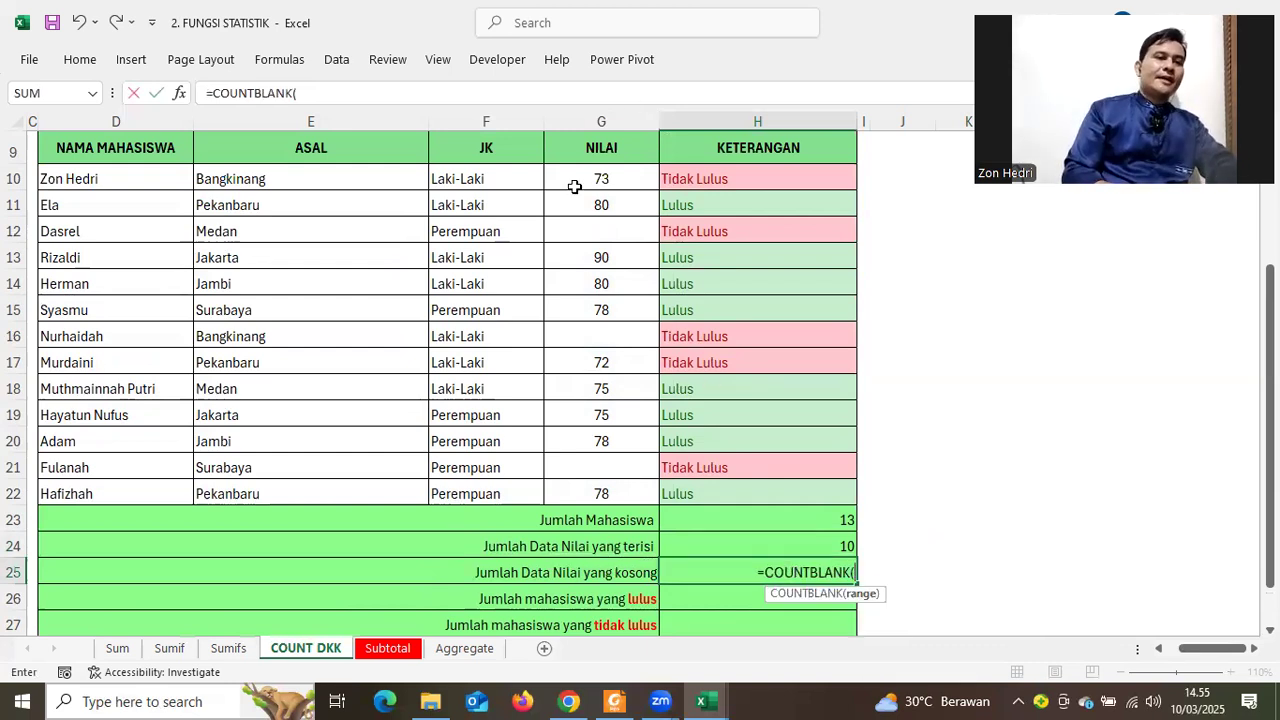
left_click_drag(575, 187, 575, 491)
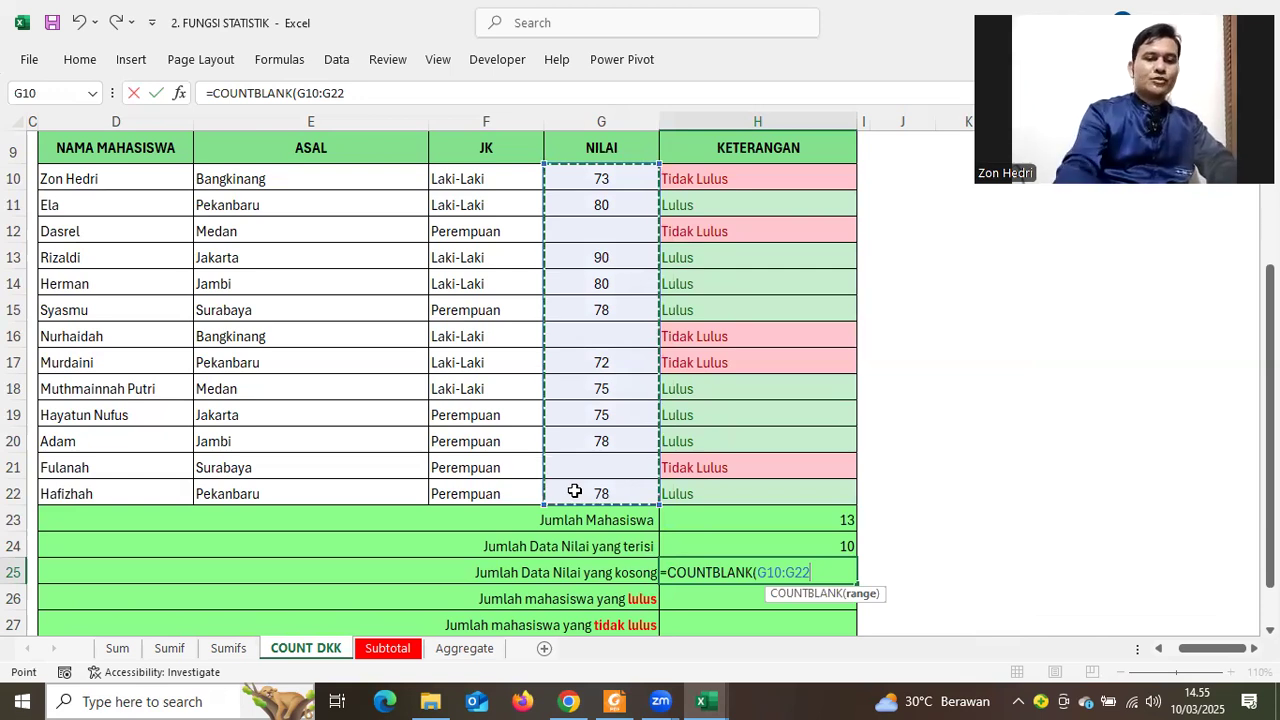
key("Return")
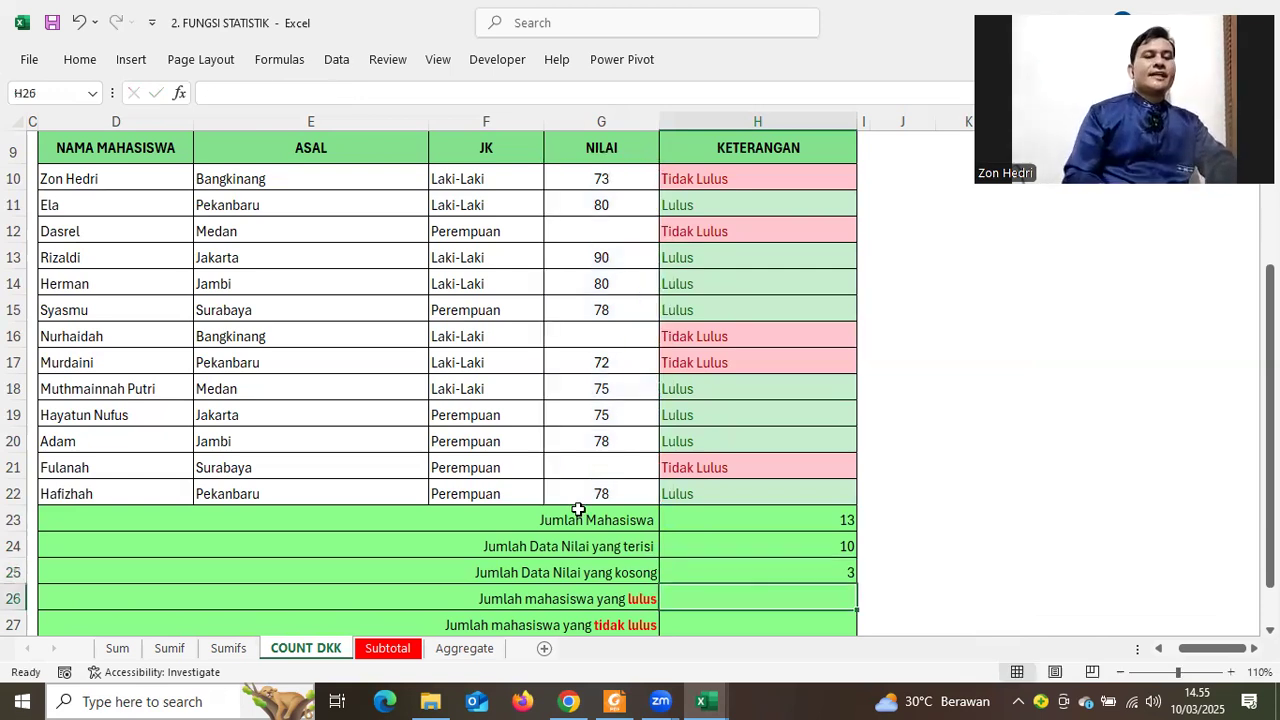
left_click(569, 336)
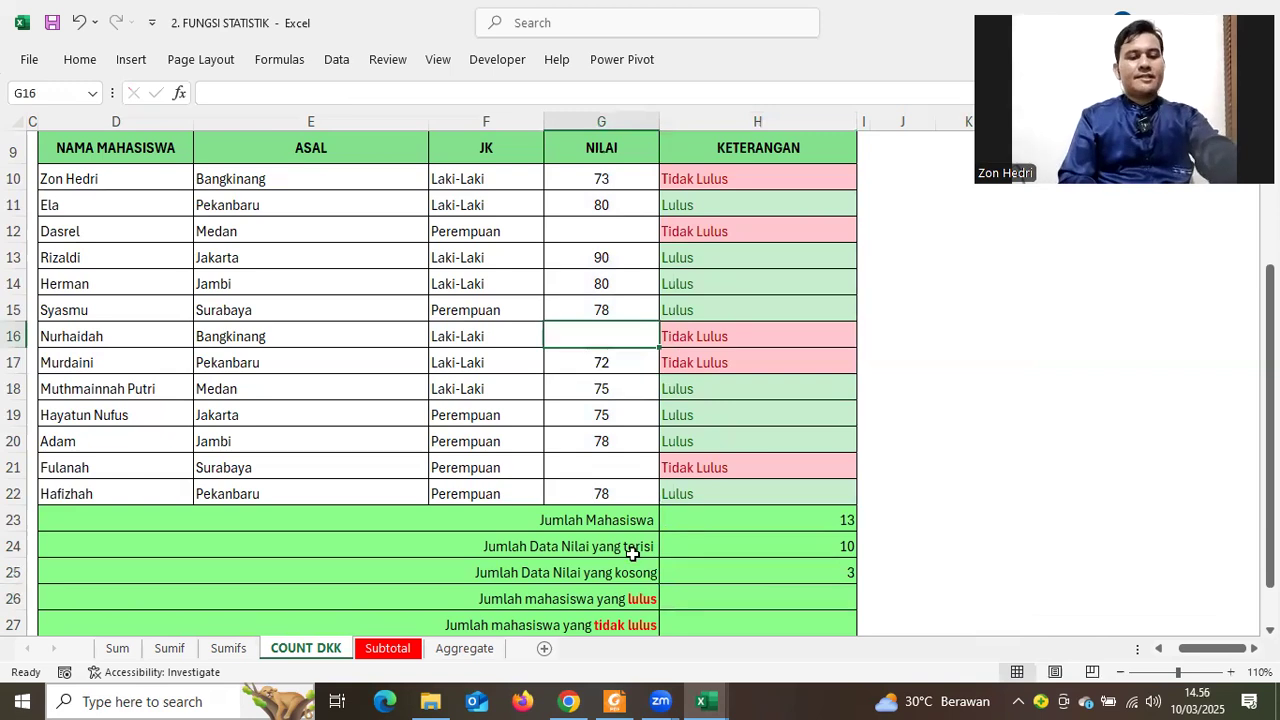
Enter 78 as the G16 score, updating the counts to 11 filled and 2 empty
type("78")
left_click(1100, 412)
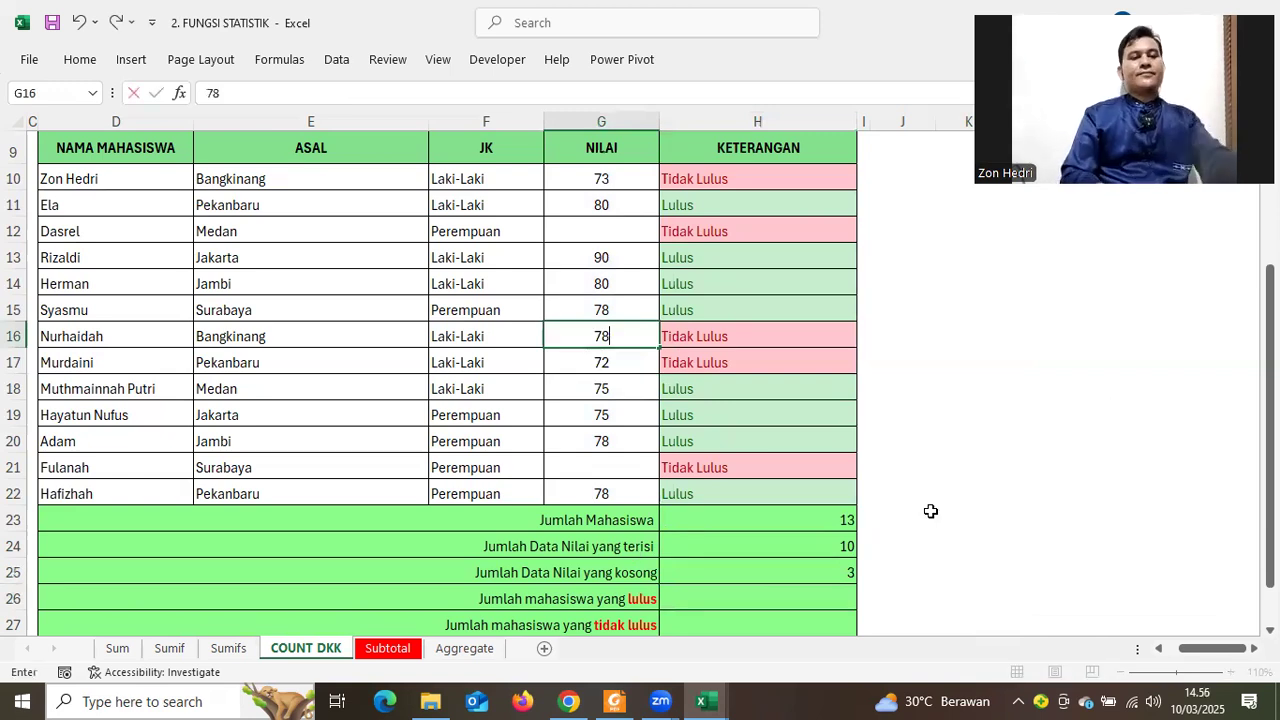
left_click(815, 587)
scroll(638, 578, "down", 1)
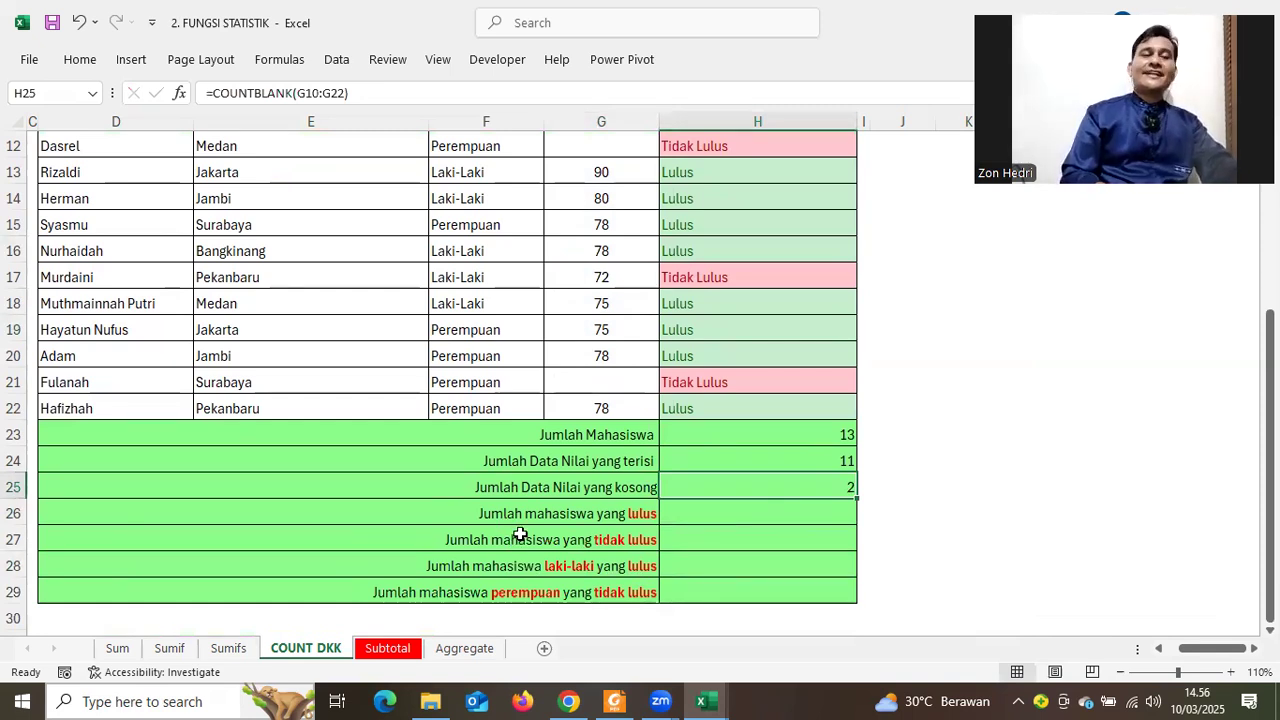
scroll(520, 533, "up", 3)
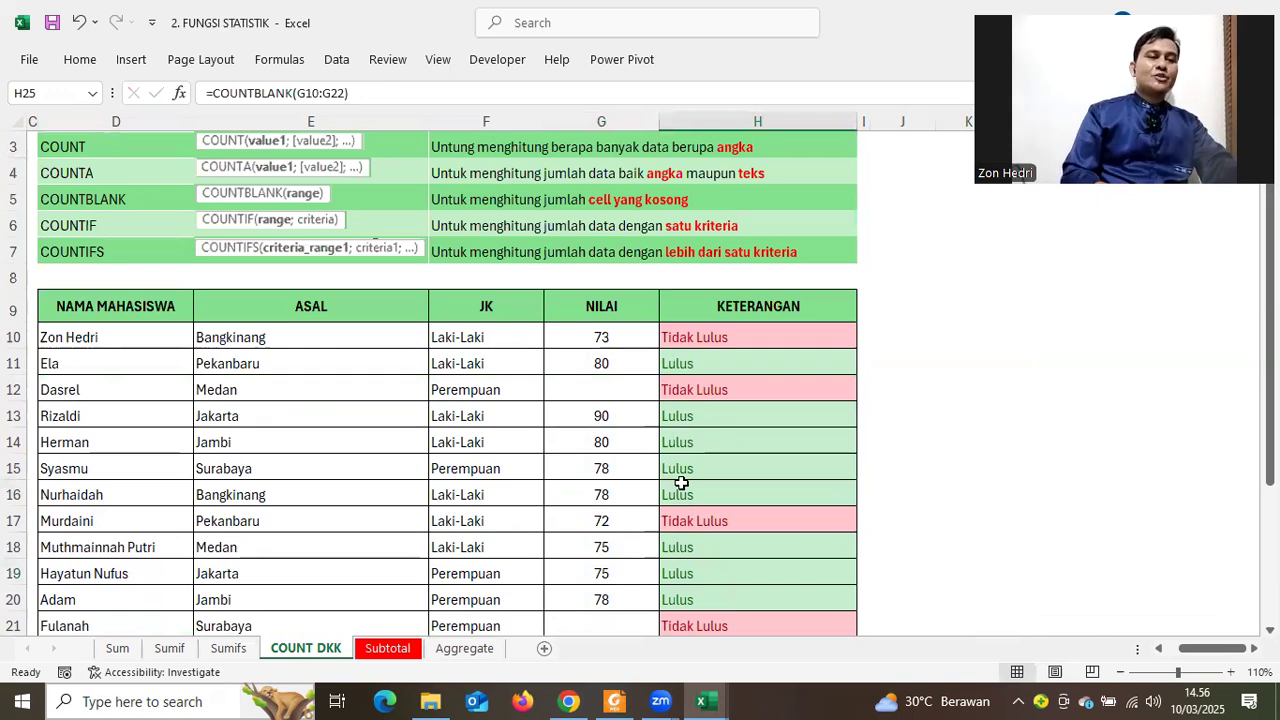
Review the Lulus/Tidak Lulus IF formulas in H10:H22, including H16's new Lulus status
left_click(717, 338)
left_click_drag(716, 690, 718, 576)
left_click(697, 252)
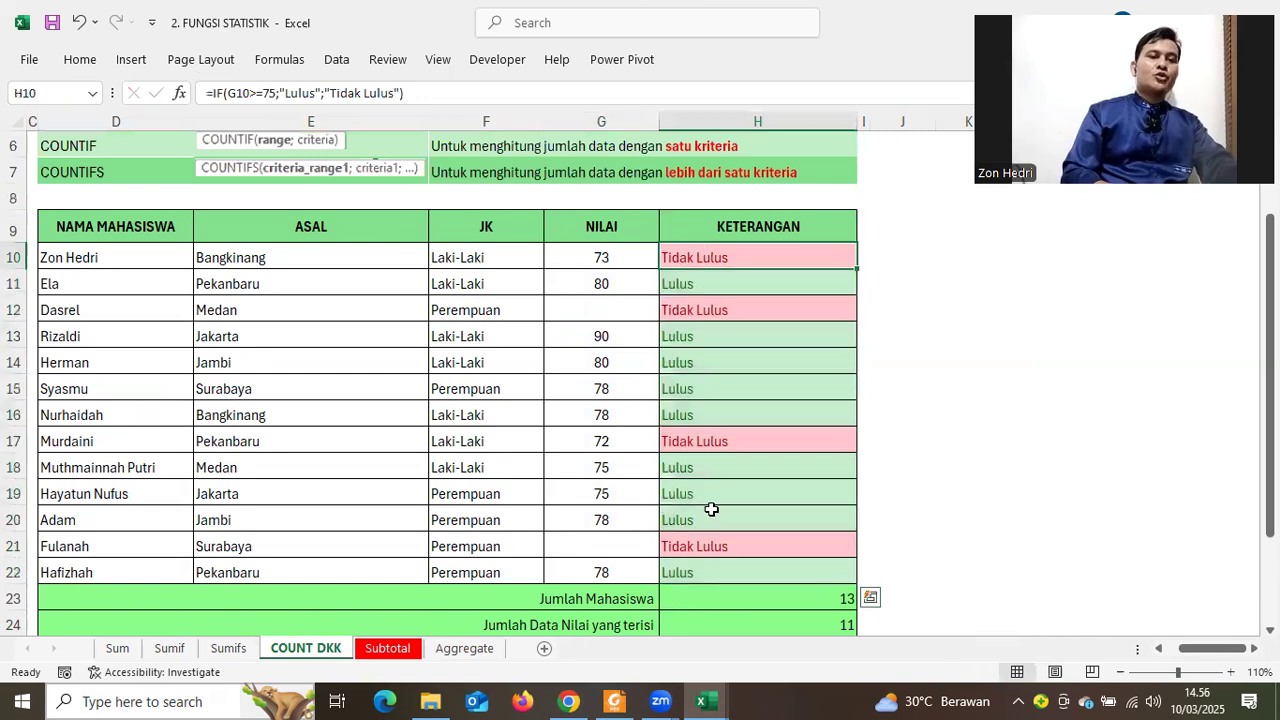
left_click(714, 570, "shift")
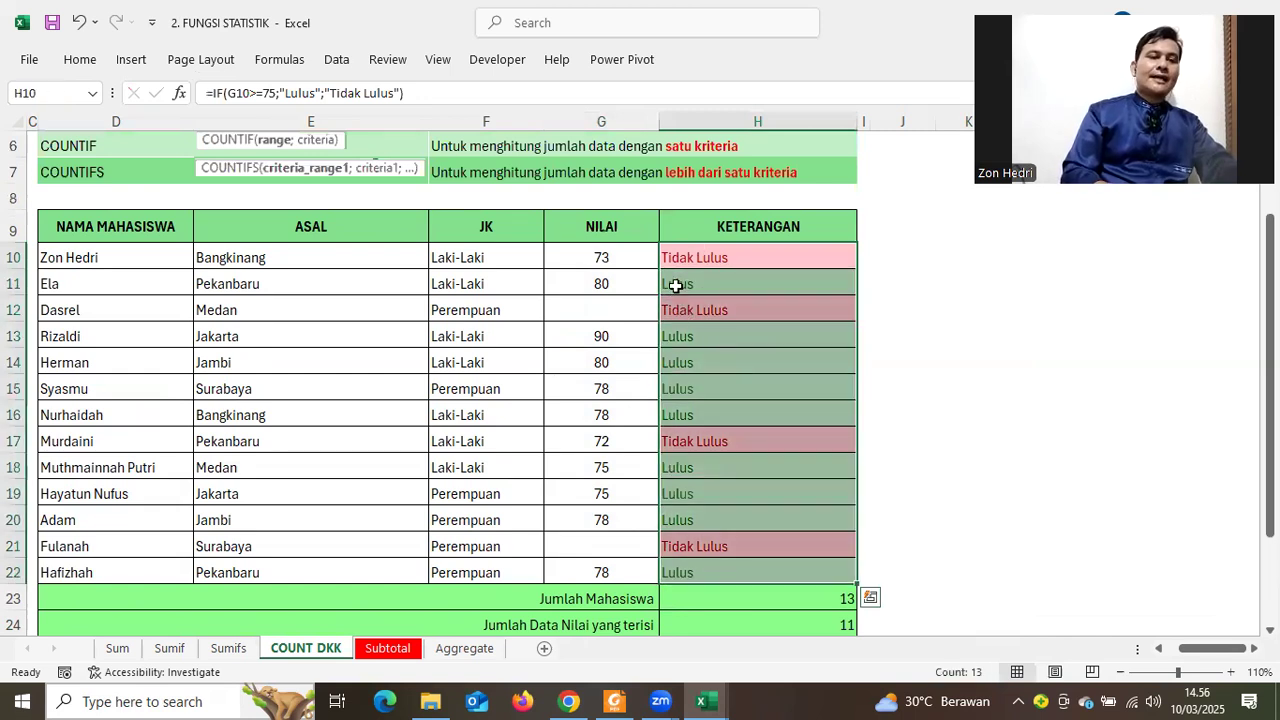
left_click(676, 286)
left_click(680, 338)
left_click(713, 416)
scroll(711, 435, "down", 3)
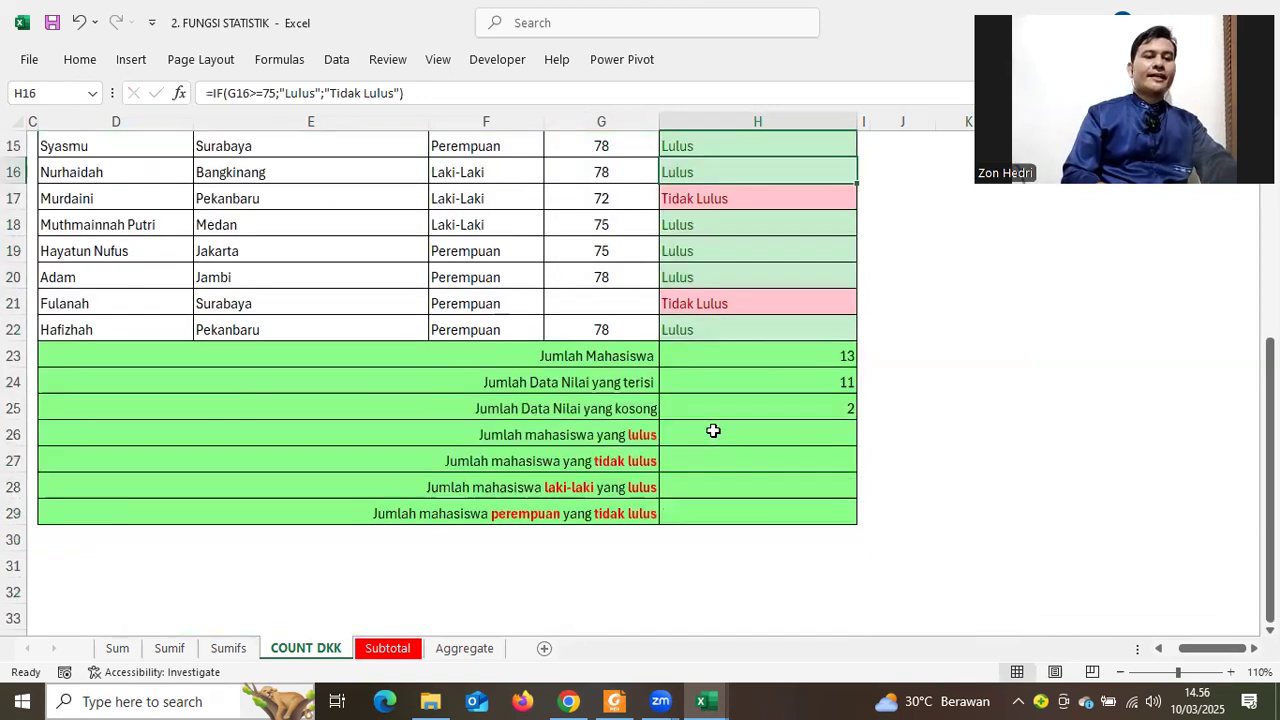
left_click(713, 431)
Enter =COUNTIF(H10:H22;"Lulus") in H26, counting 9 passing students
type("=")
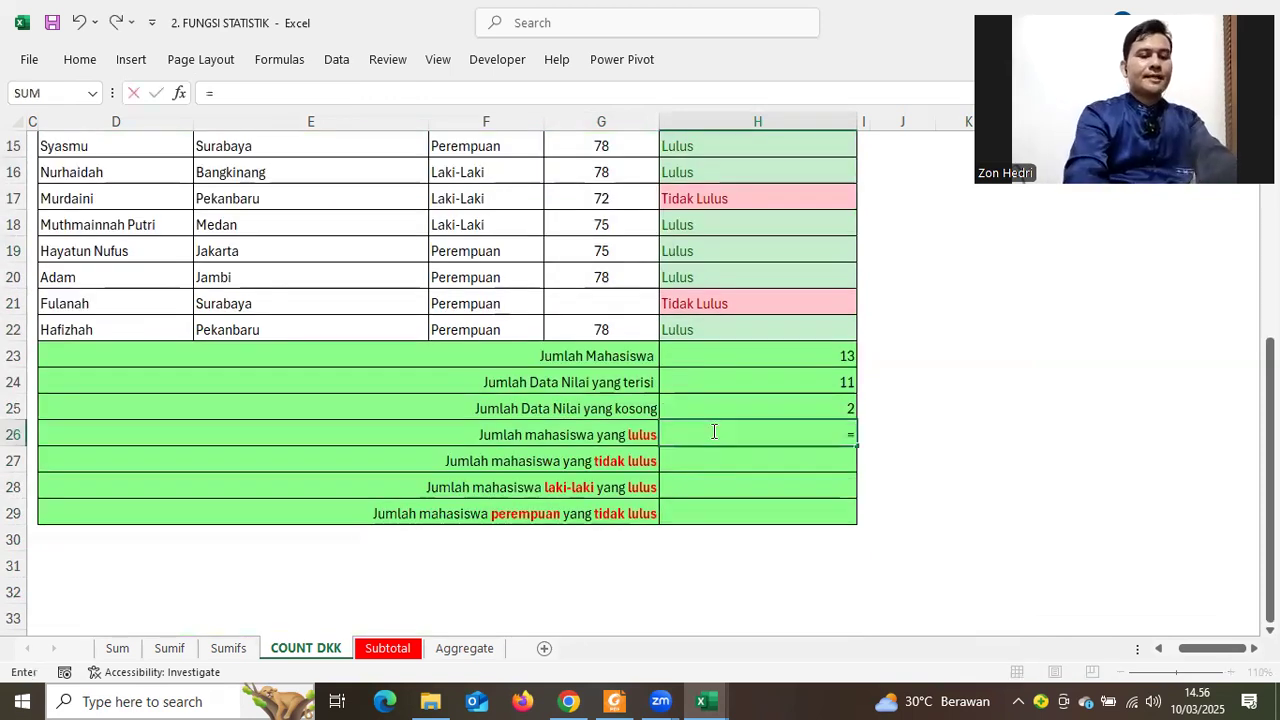
type("XOUNR")
key("BackSpace")
key("BackSpace")
key("BackSpace")
key("BackSpace")
key("BackSpace")
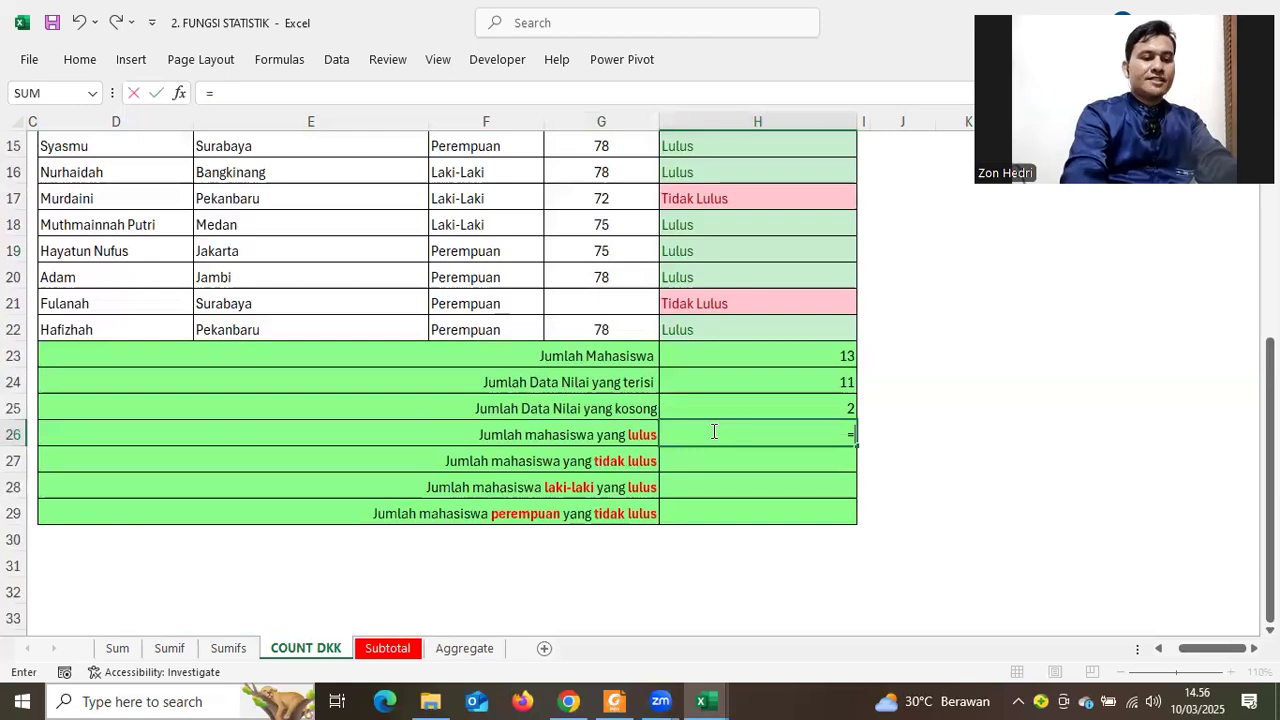
type("COUNT")
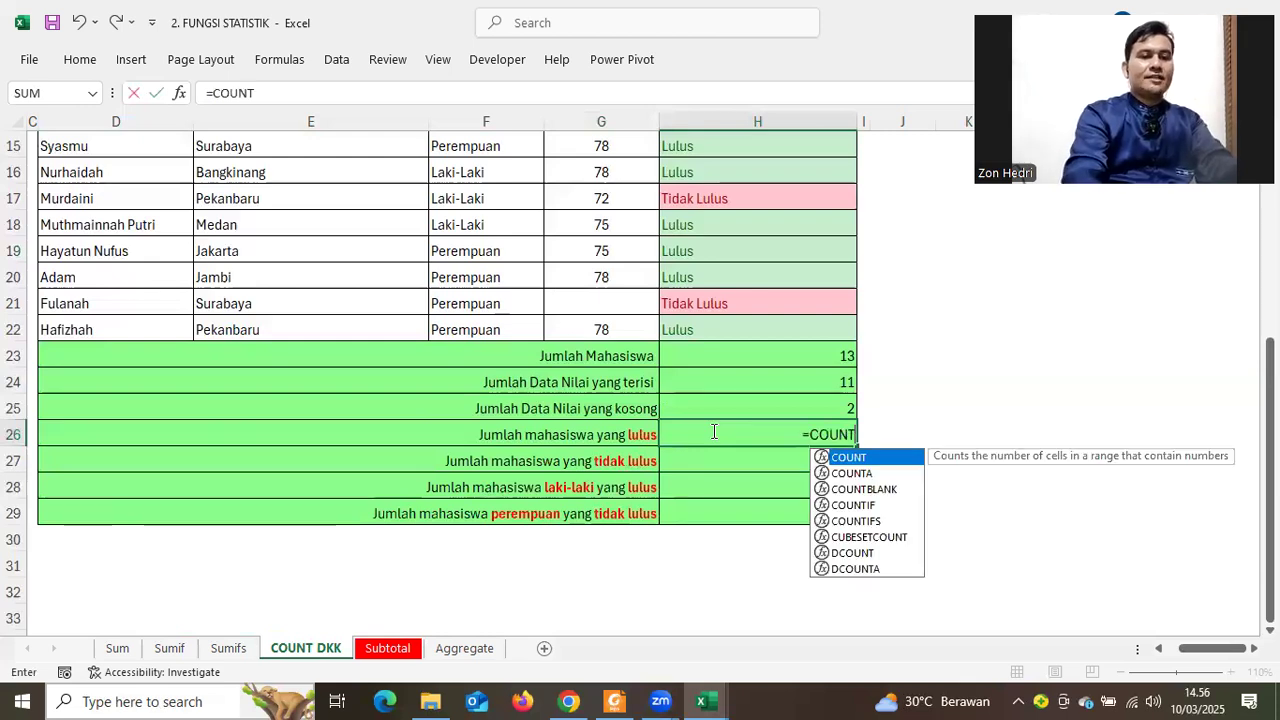
type("IF(")
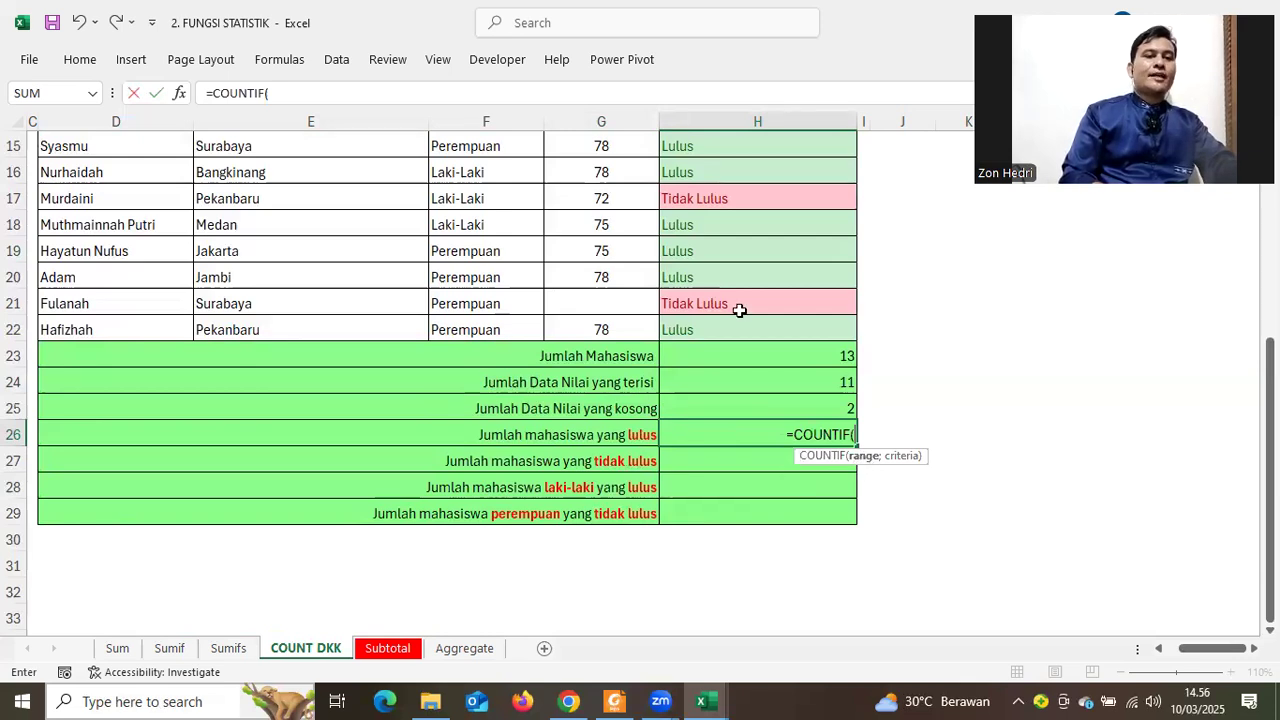
scroll(739, 311, "up", 2)
left_click_drag(703, 178, 718, 492)
scroll(747, 467, "down", 3)
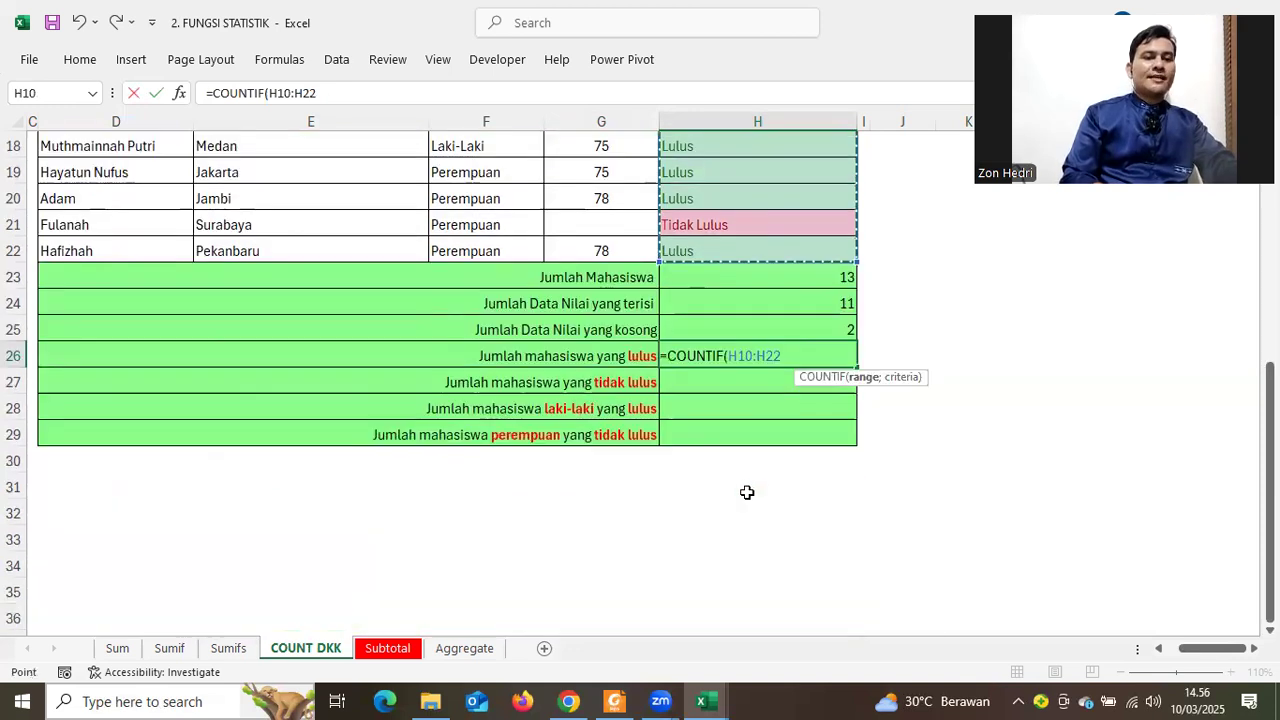
type(";")
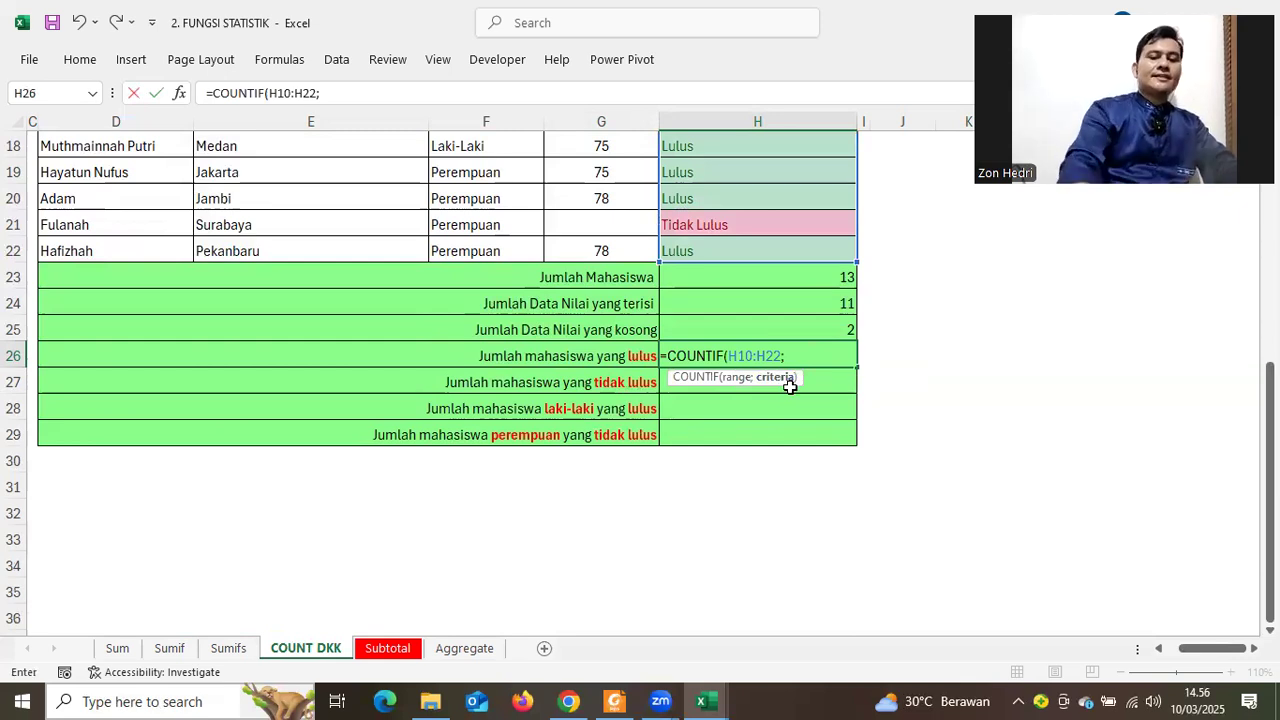
type("\"Lulus\"")
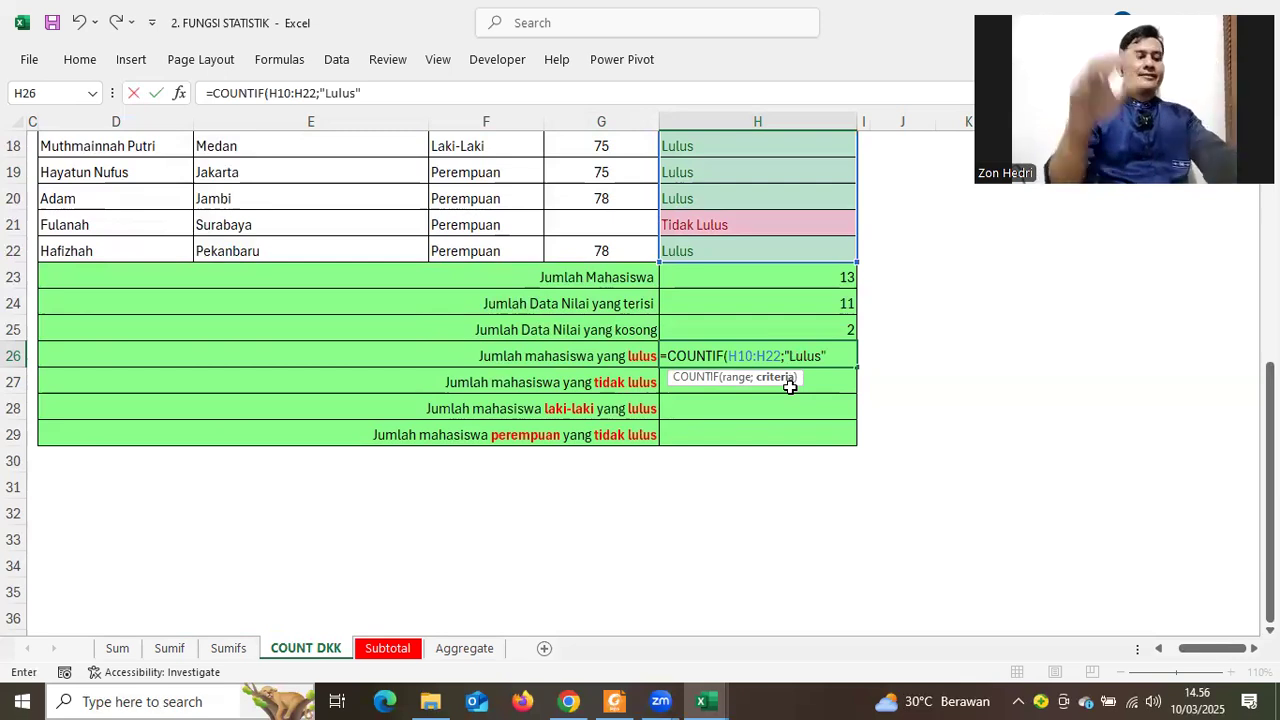
key("Return")
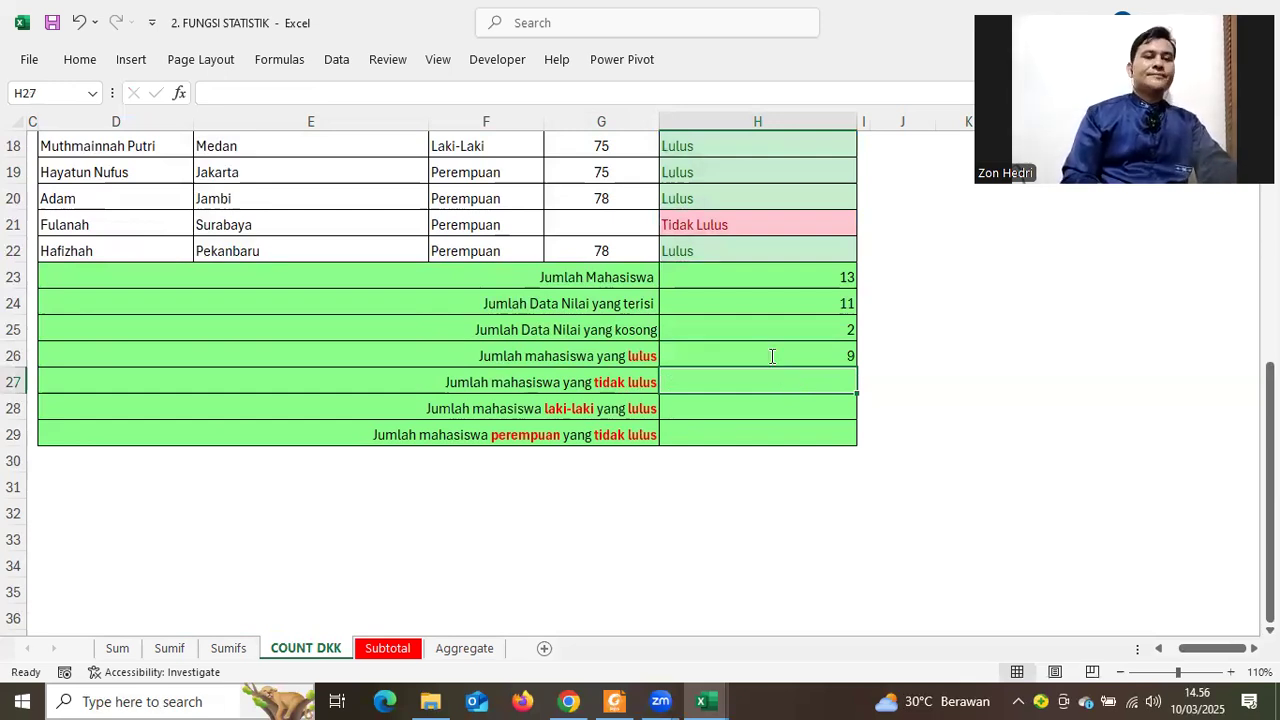
Make H26's range absolute as $H$10:$H$22 and copy the formula into H27
double_click(772, 356)
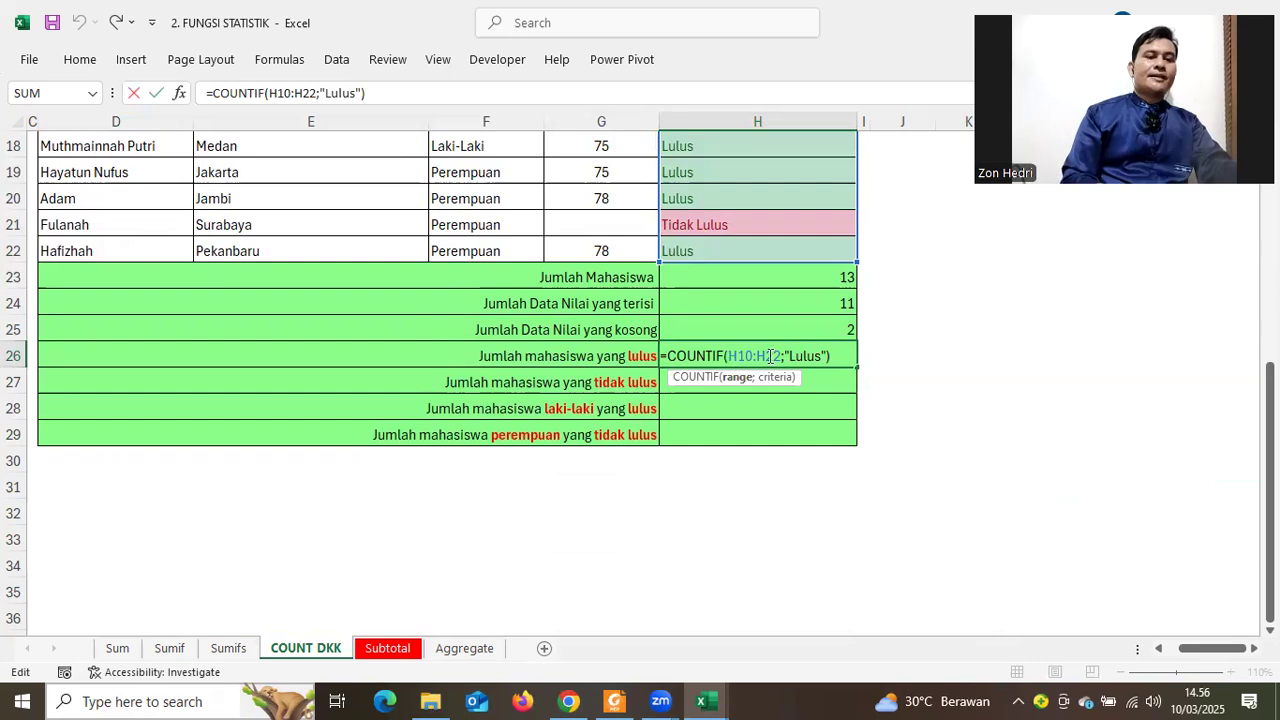
double_click(772, 356)
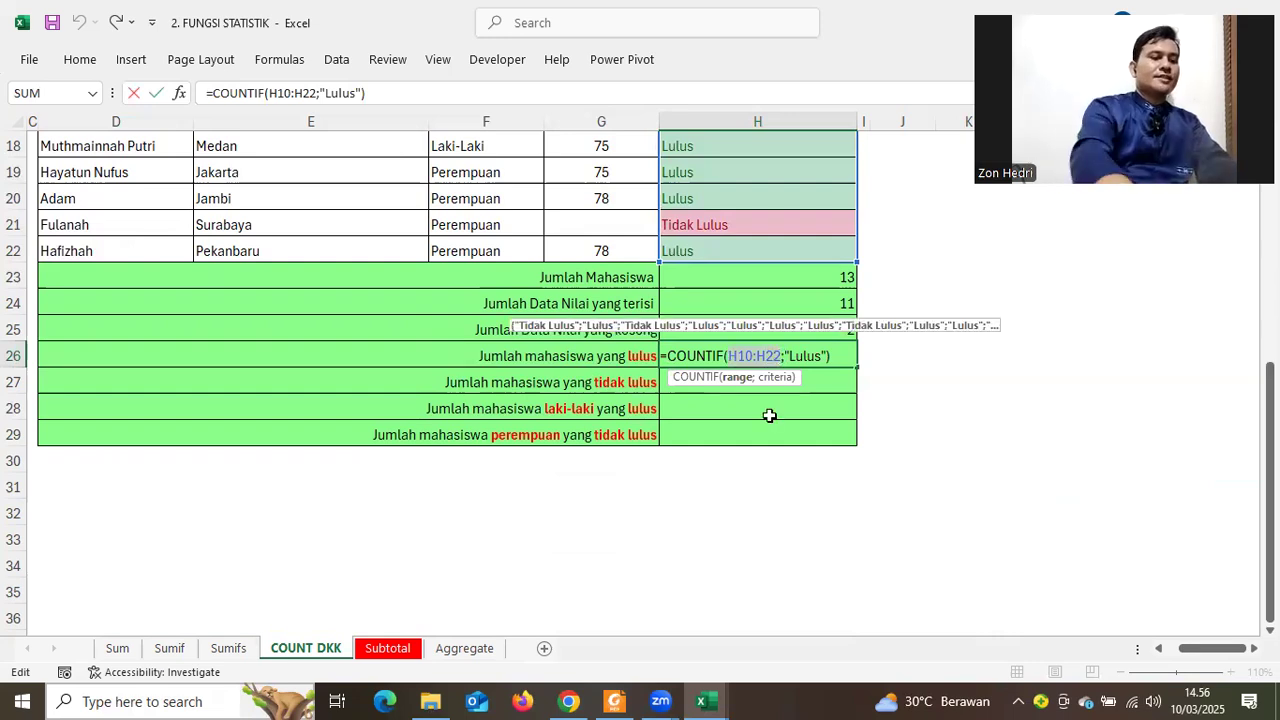
key("F4")
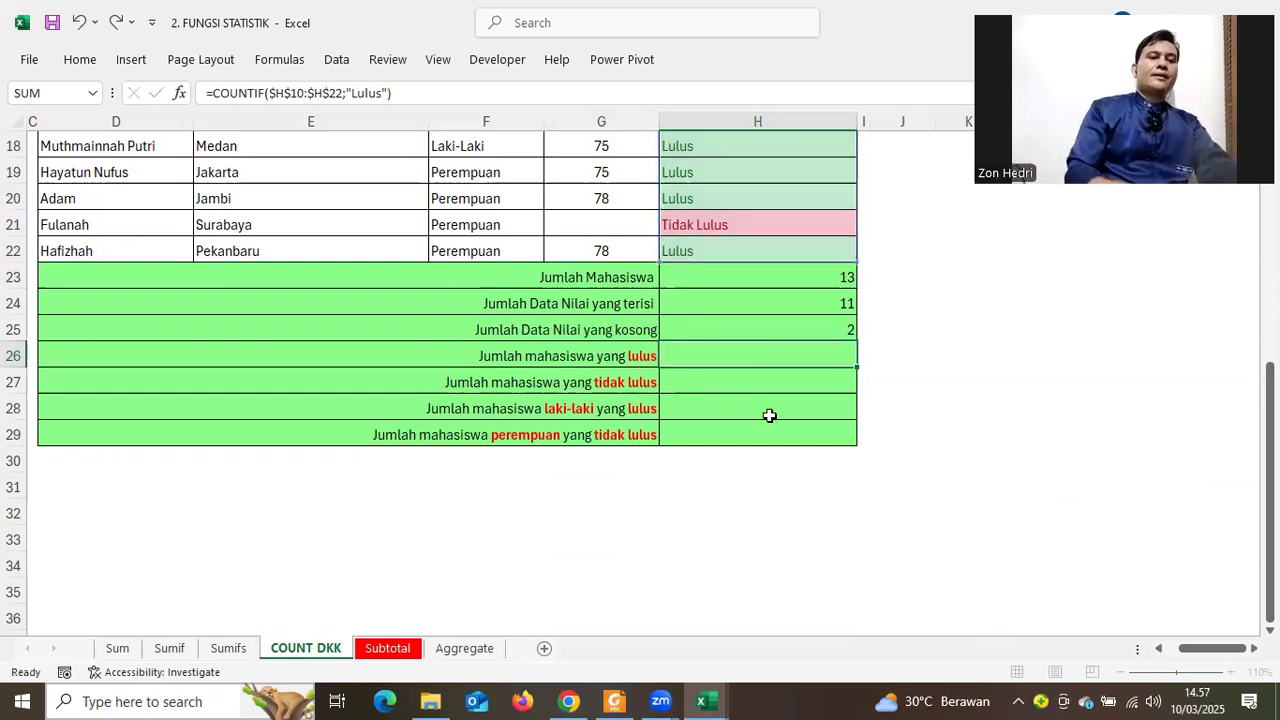
key("Return")
left_click(800, 350)
left_click_drag(860, 370, 804, 382)
Change H27's criterion to "Tidak Lulus" to count 4 failing students, then compare both formulas
double_click(804, 382)
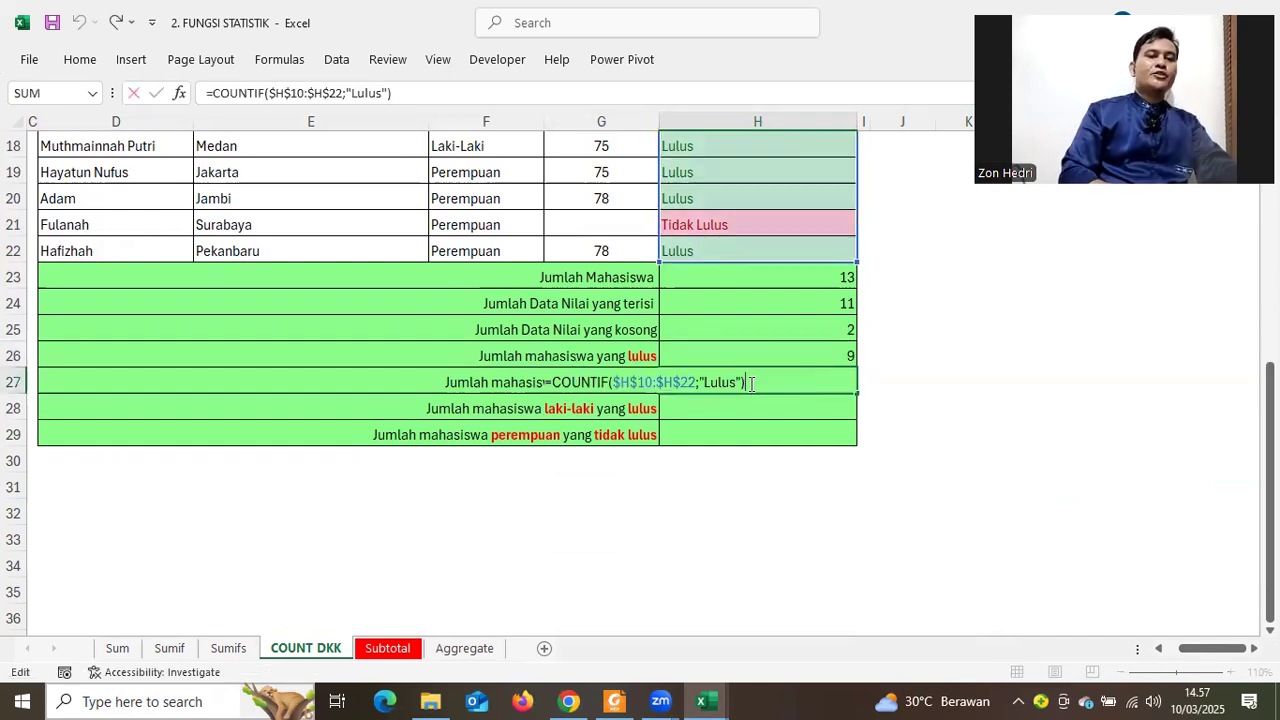
mouse_move(706, 384)
left_mouse_down()
mouse_move(735, 384)
mouse_move(722, 387)
left_mouse_up()
left_click(709, 382)
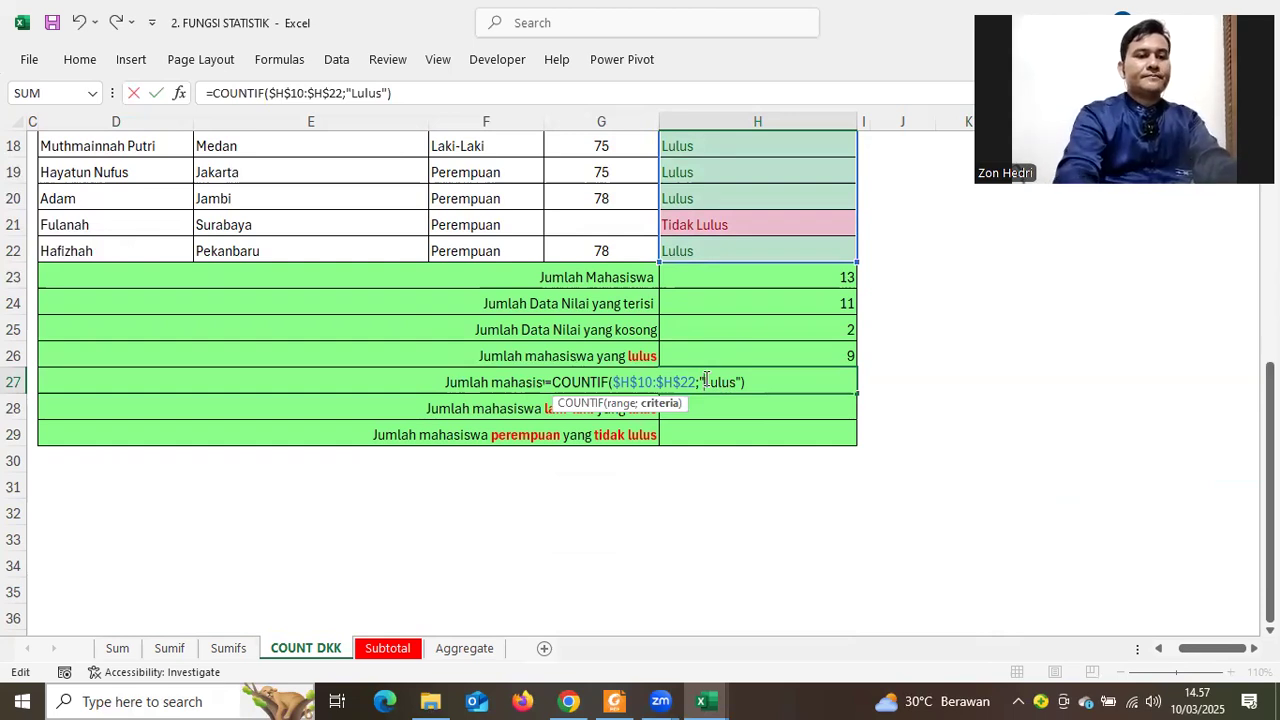
type("Tidak")
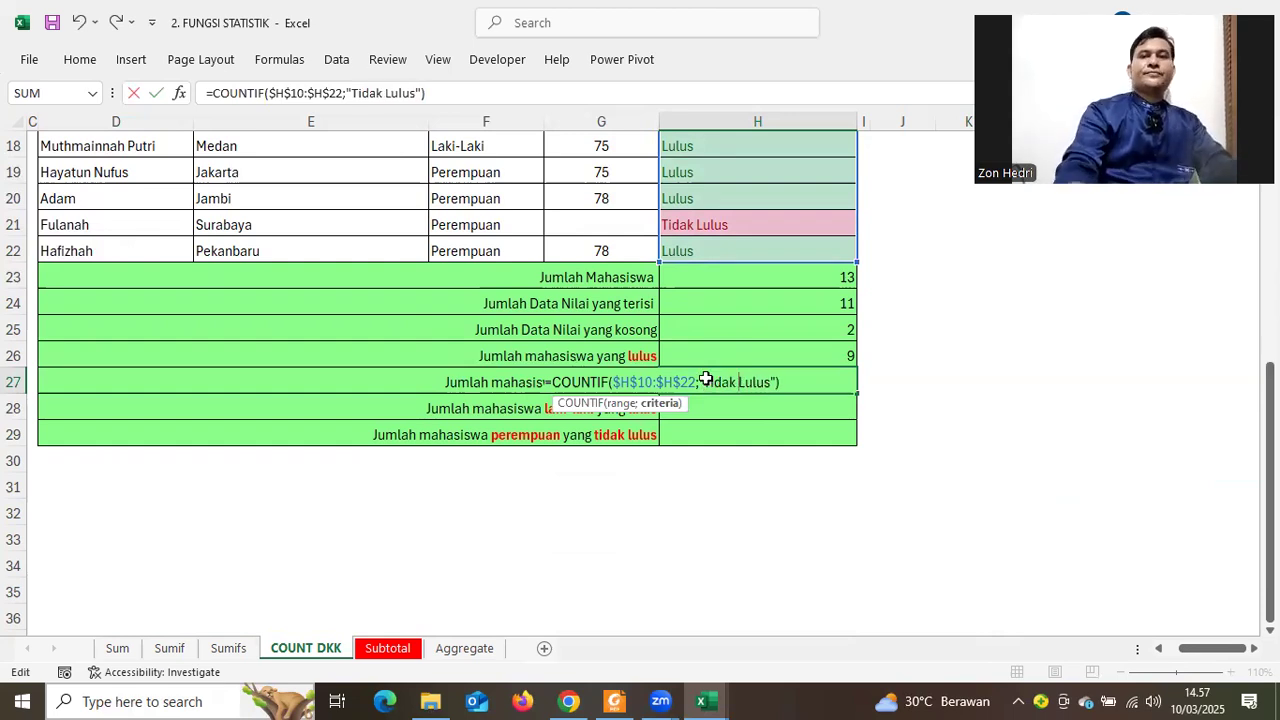
left_click(777, 408)
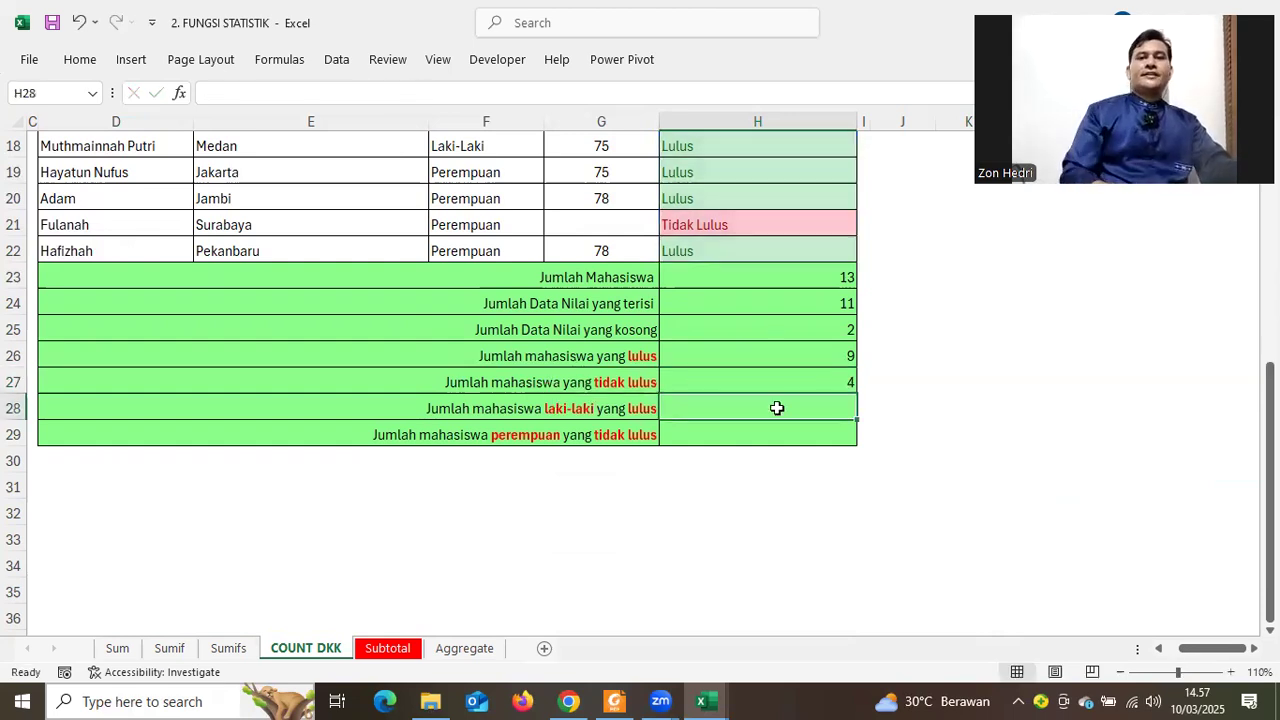
left_click(806, 350)
left_click(816, 378)
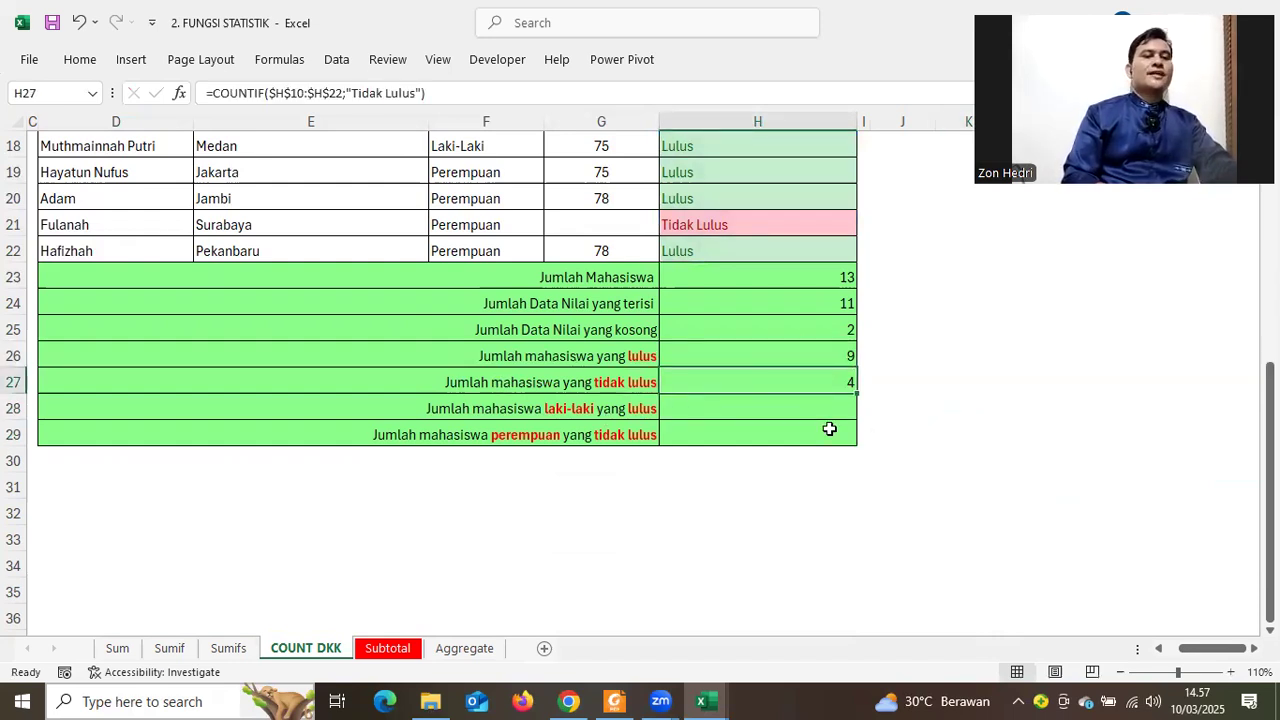
scroll(829, 429, "up", 3)
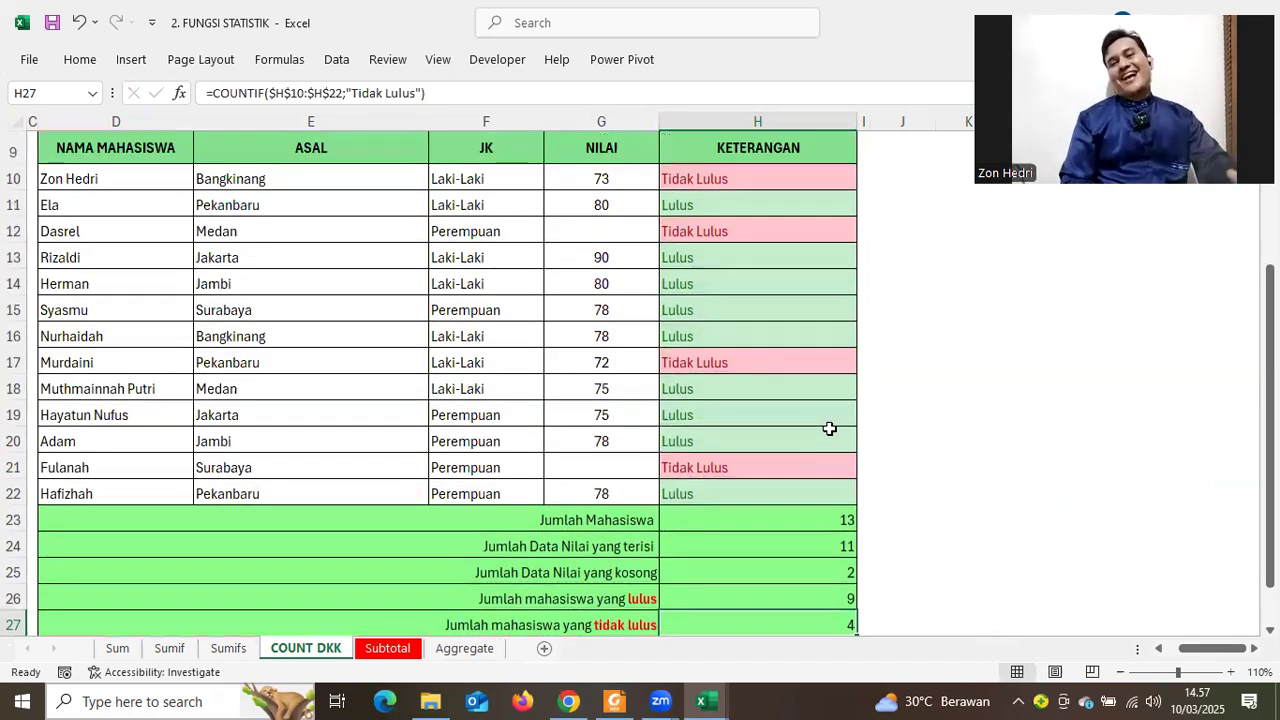
left_click_drag(708, 180, 706, 467)
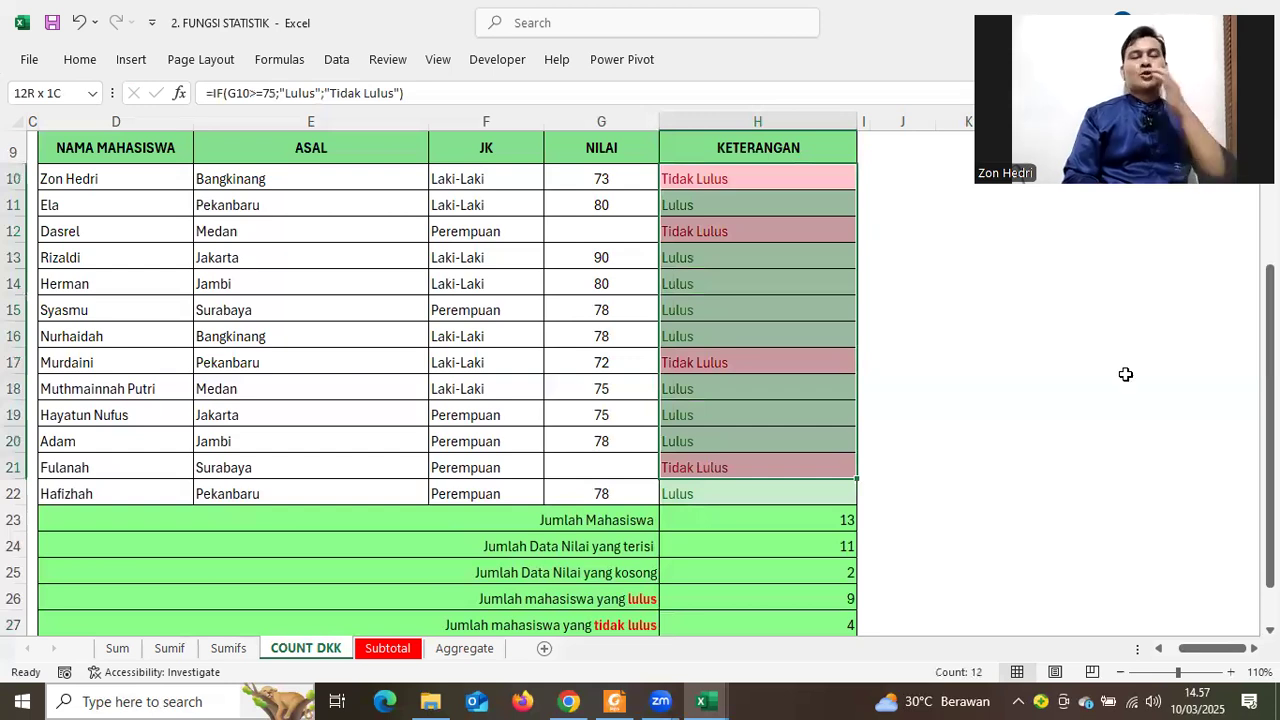
left_click(740, 114)
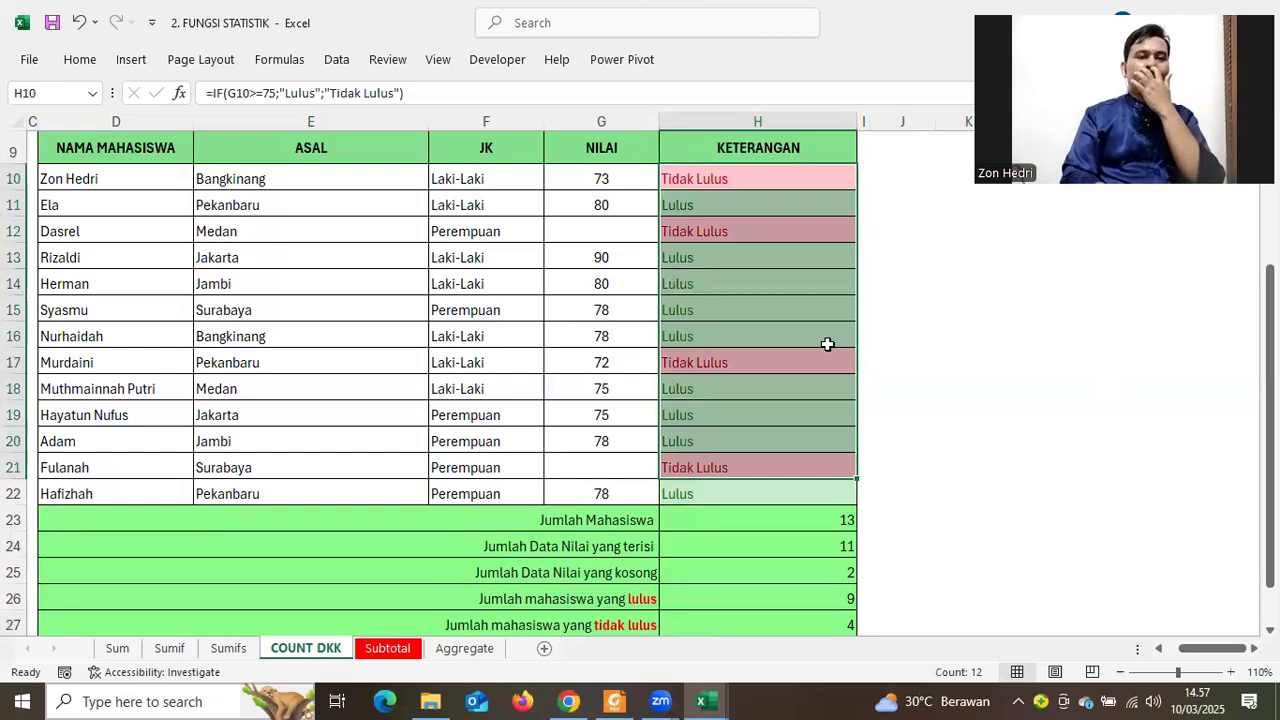
scroll(877, 408, "down", 2)
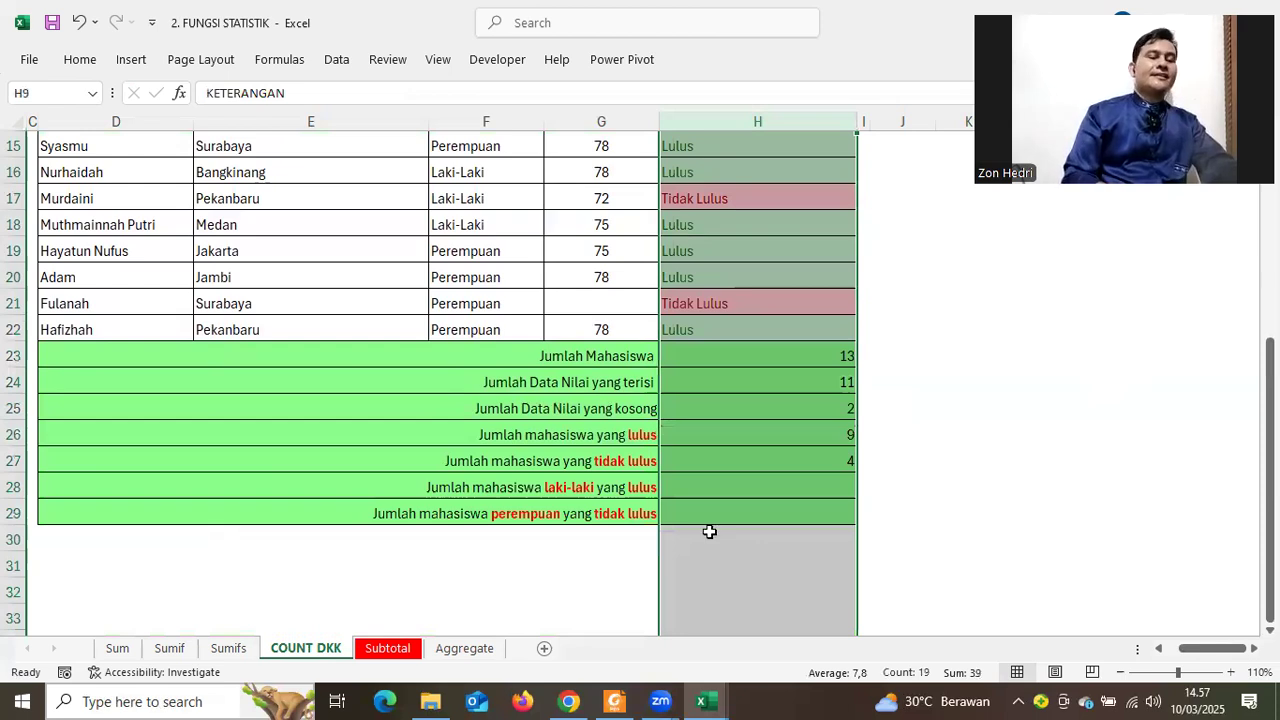
left_click(670, 566)
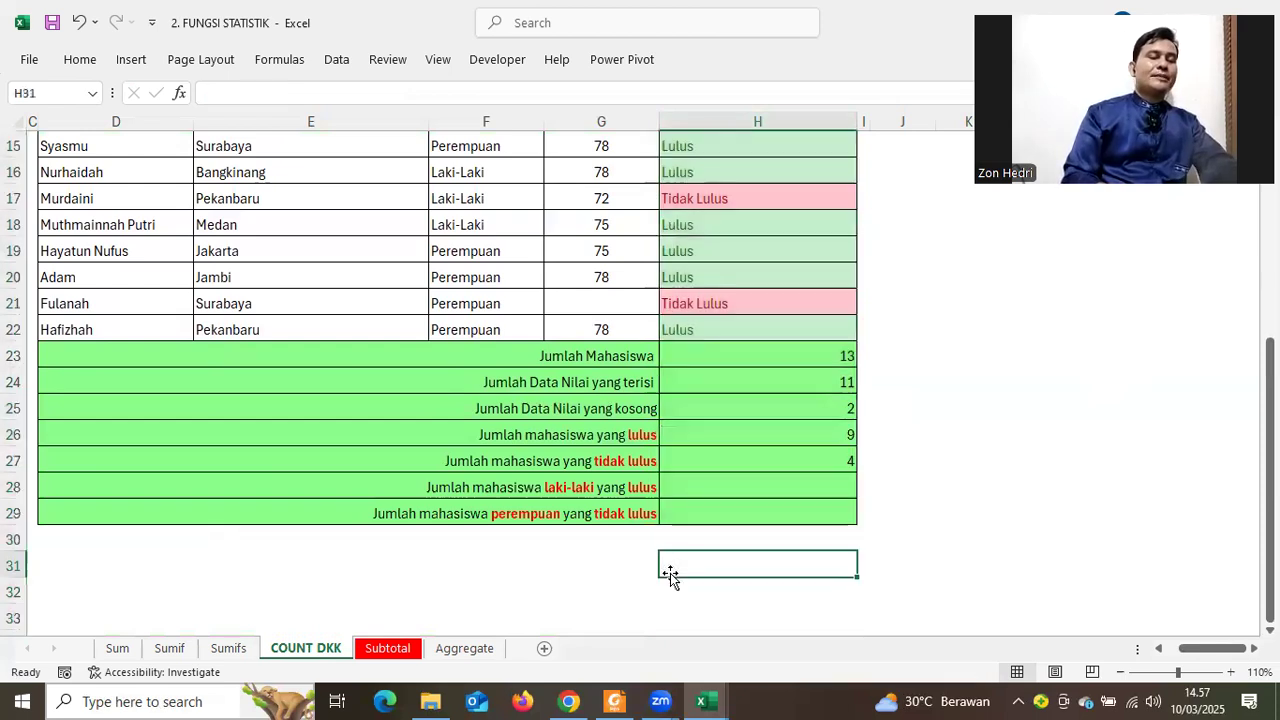
left_click(440, 490)
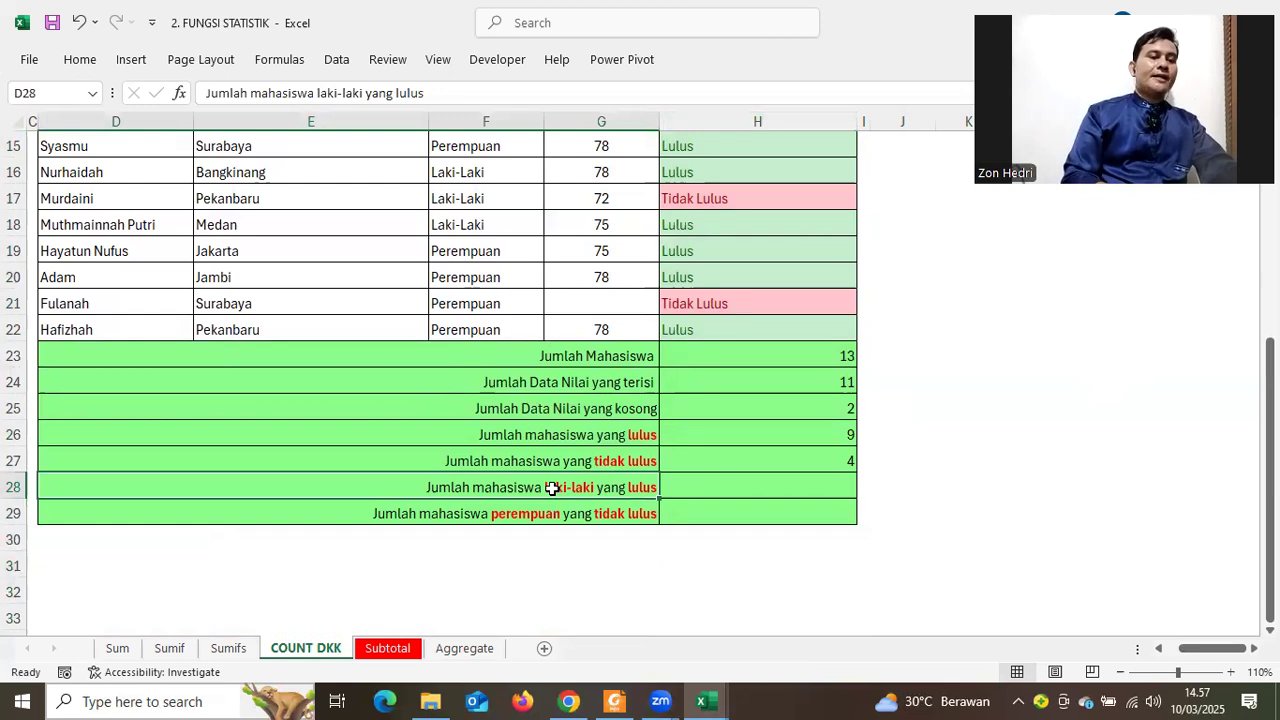
left_click(777, 541)
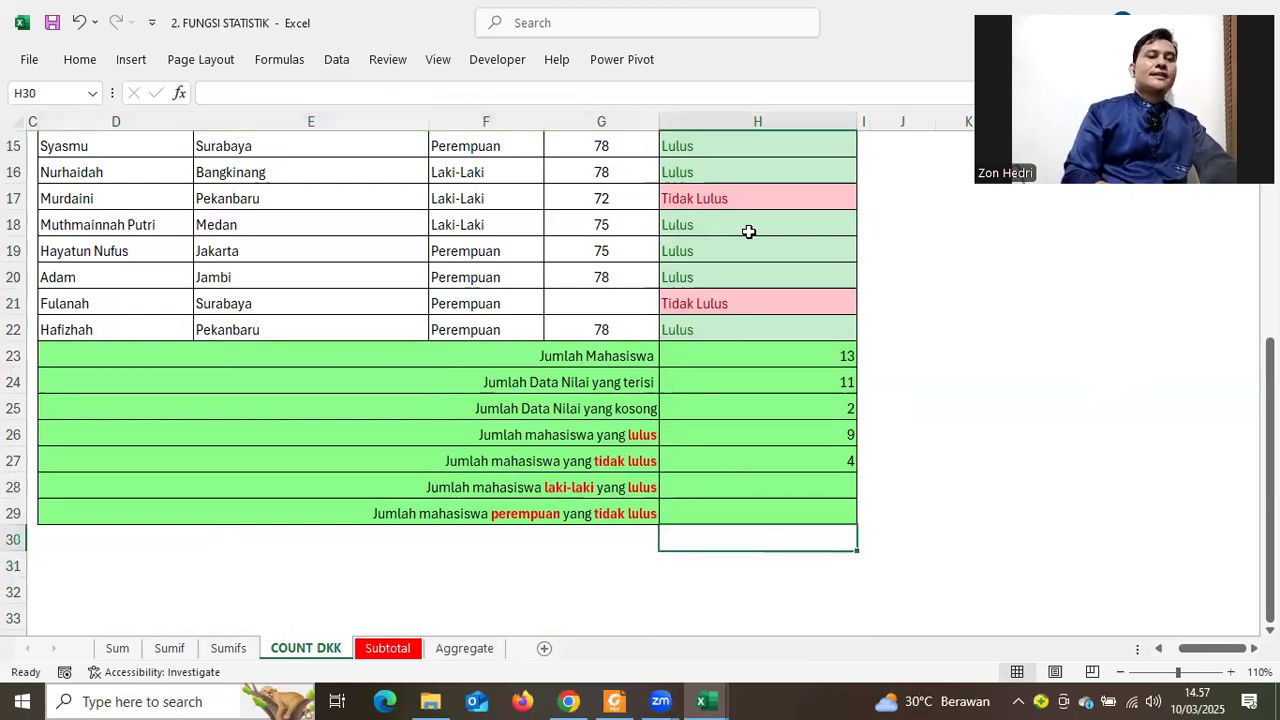
scroll(749, 411, "up", 5)
left_click_drag(749, 406, 762, 536)
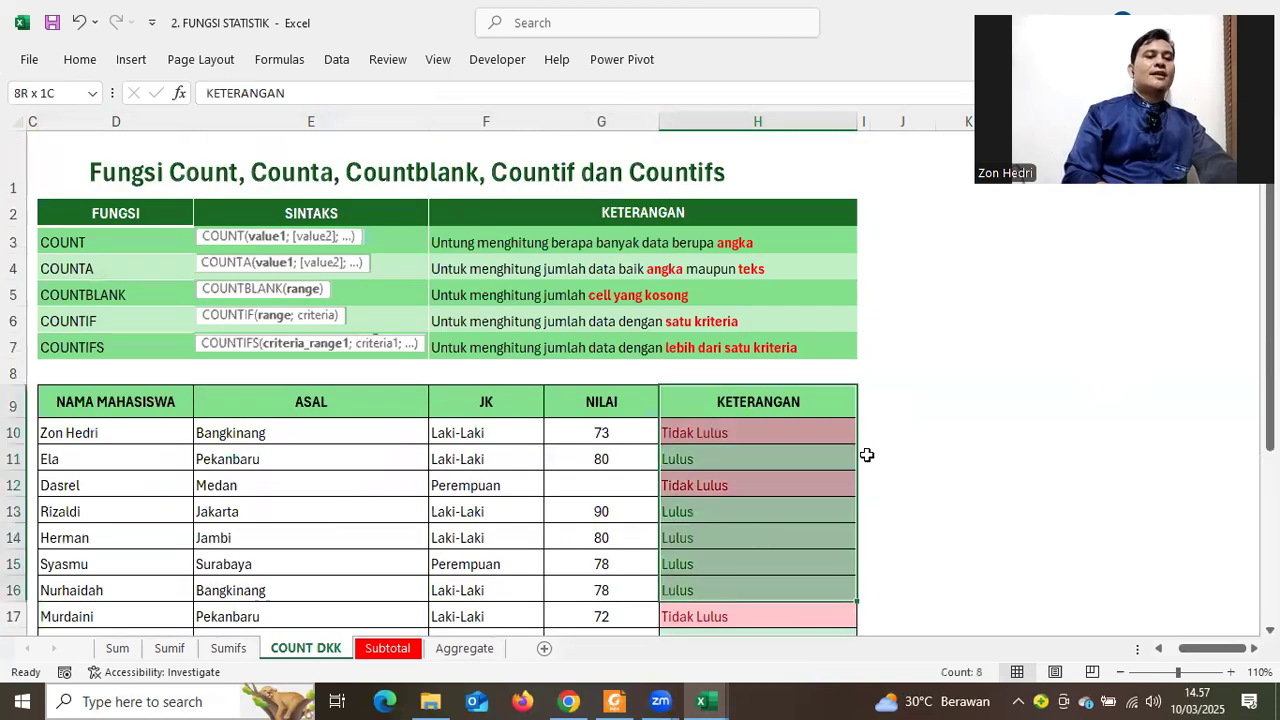
scroll(731, 531, "down", 4)
left_click(713, 550)
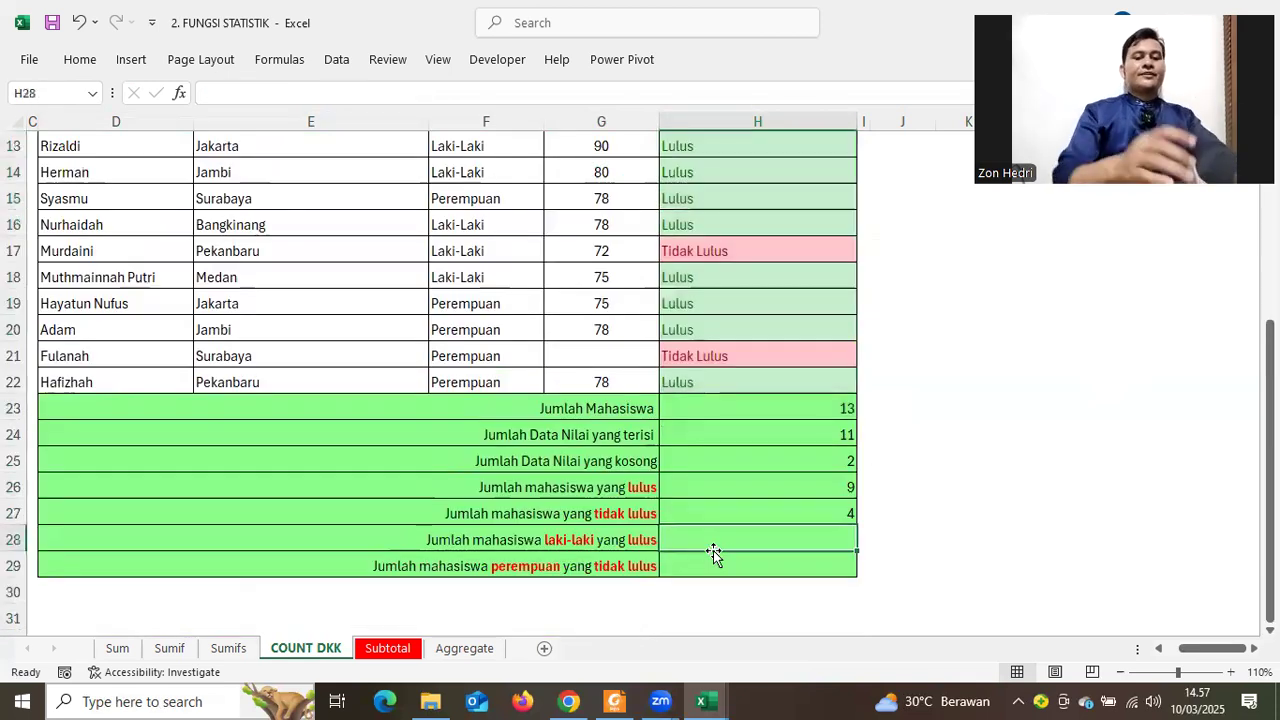
type("=c")
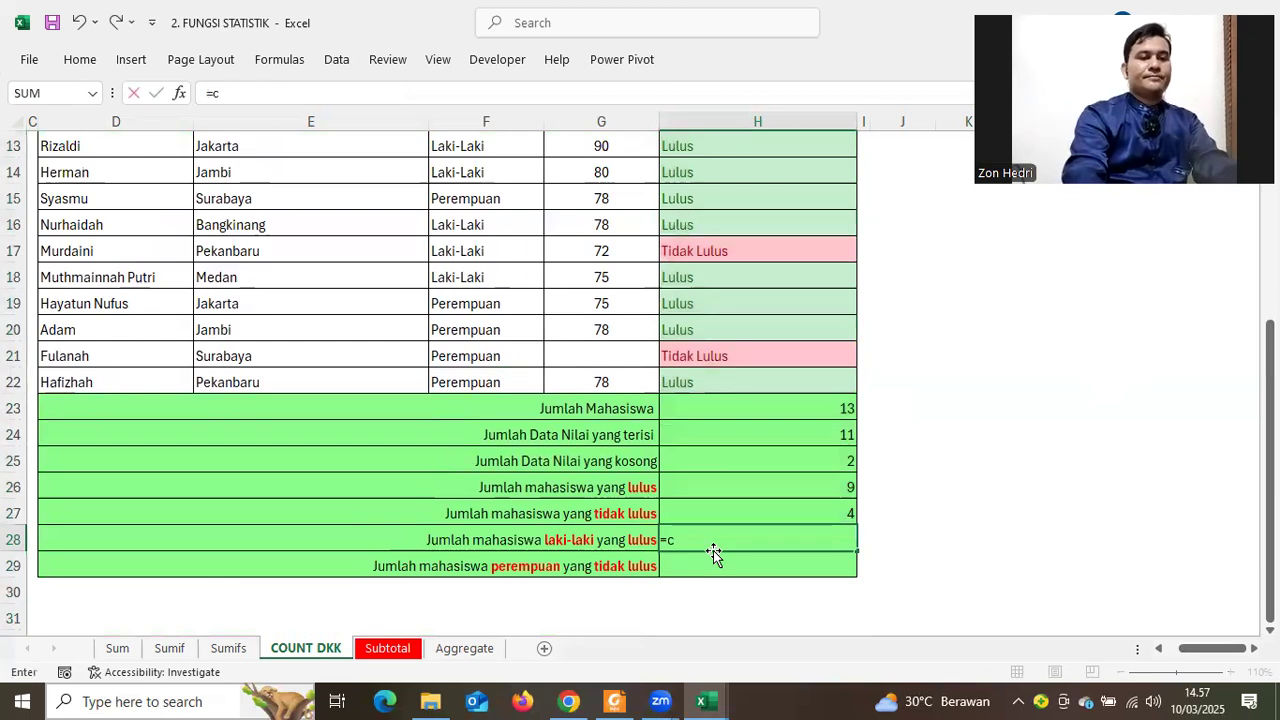
type("ountifs")
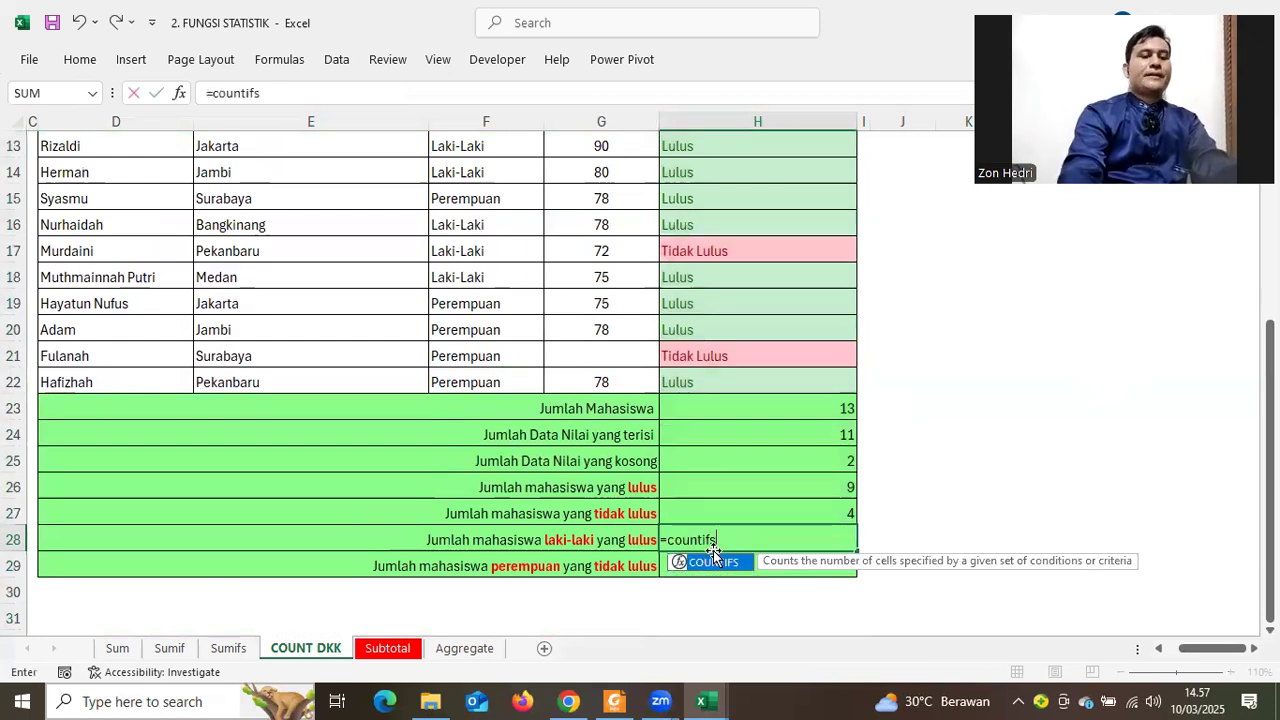
type("(")
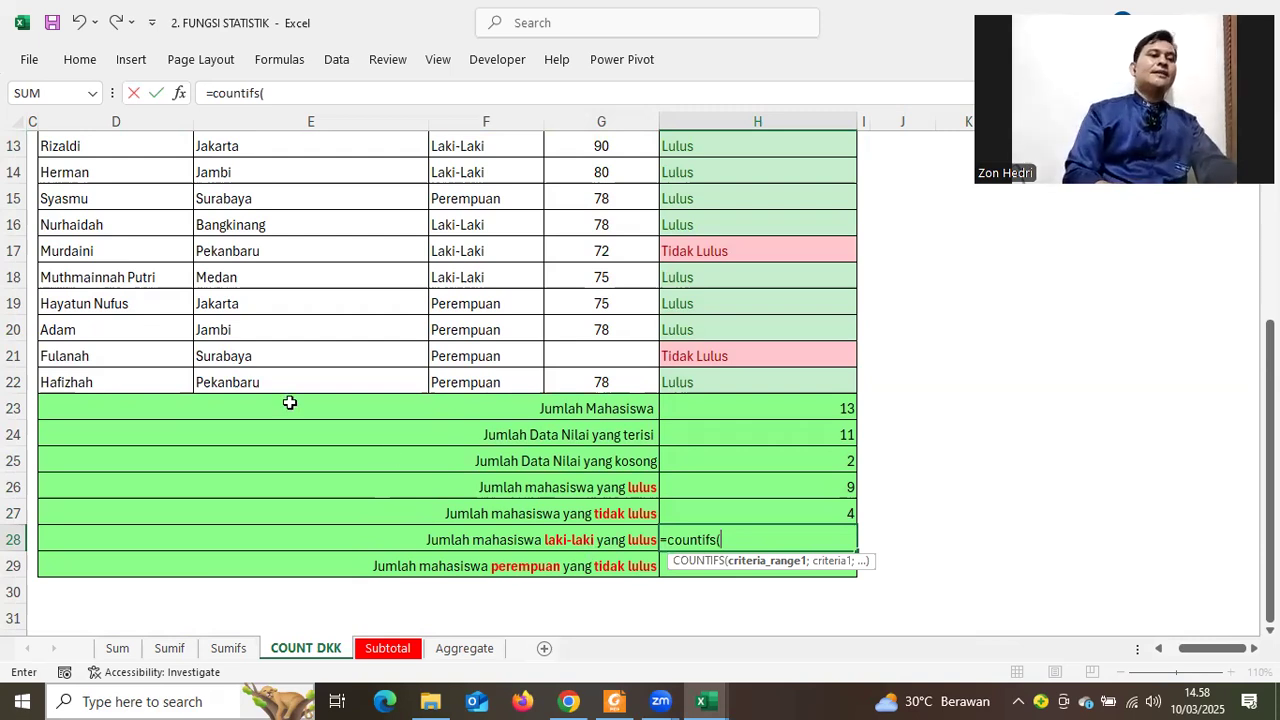
scroll(476, 303, "up", 2)
left_click_drag(466, 231, 478, 546)
type(";")
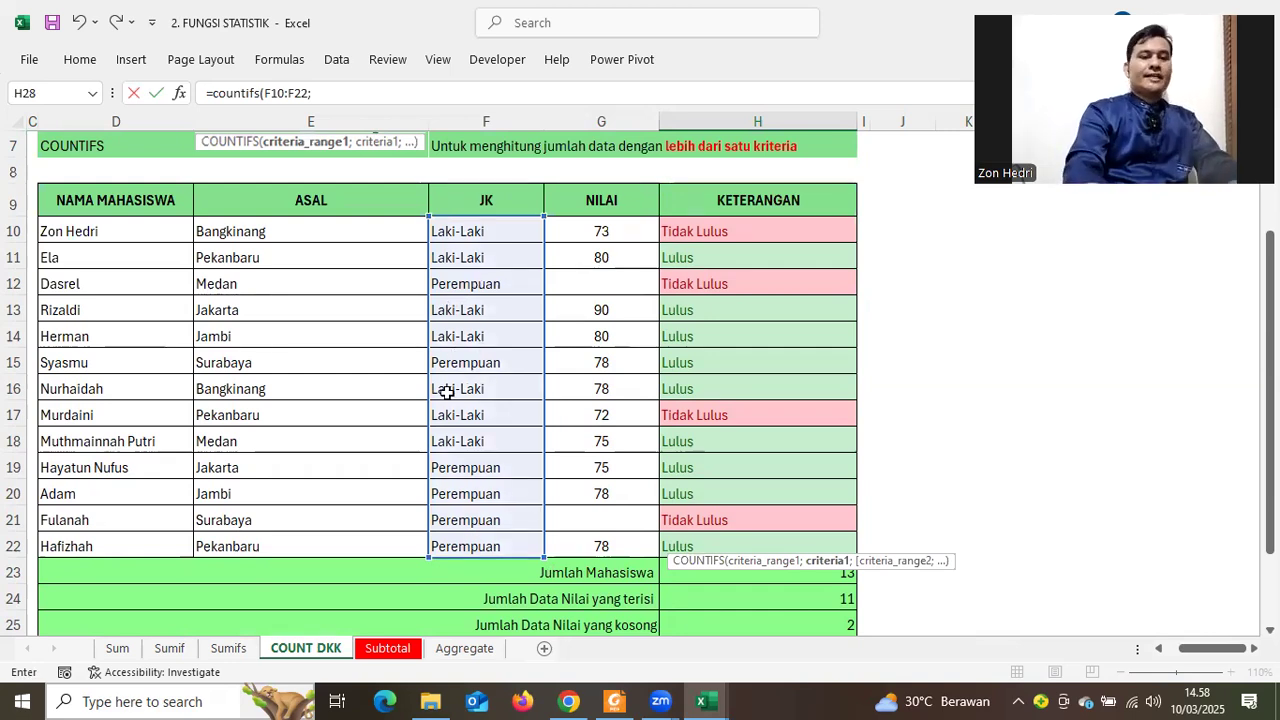
type("\"")
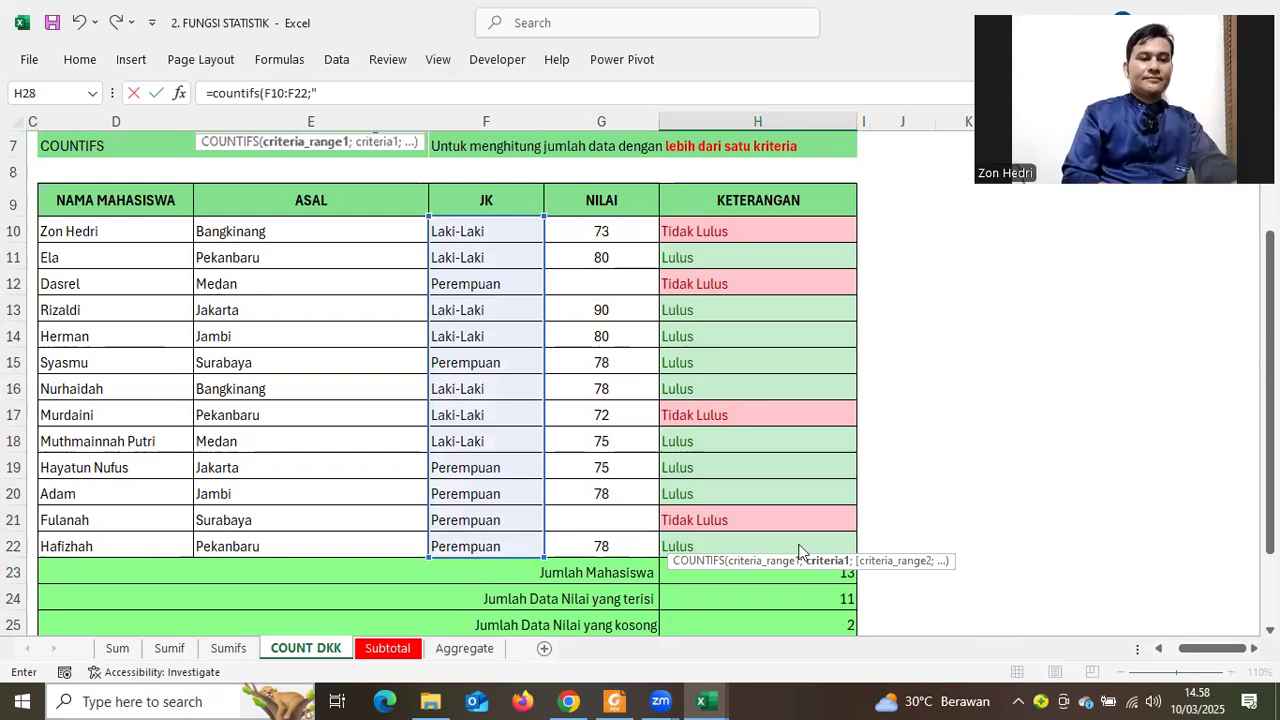
key("Return")
left_click(697, 424)
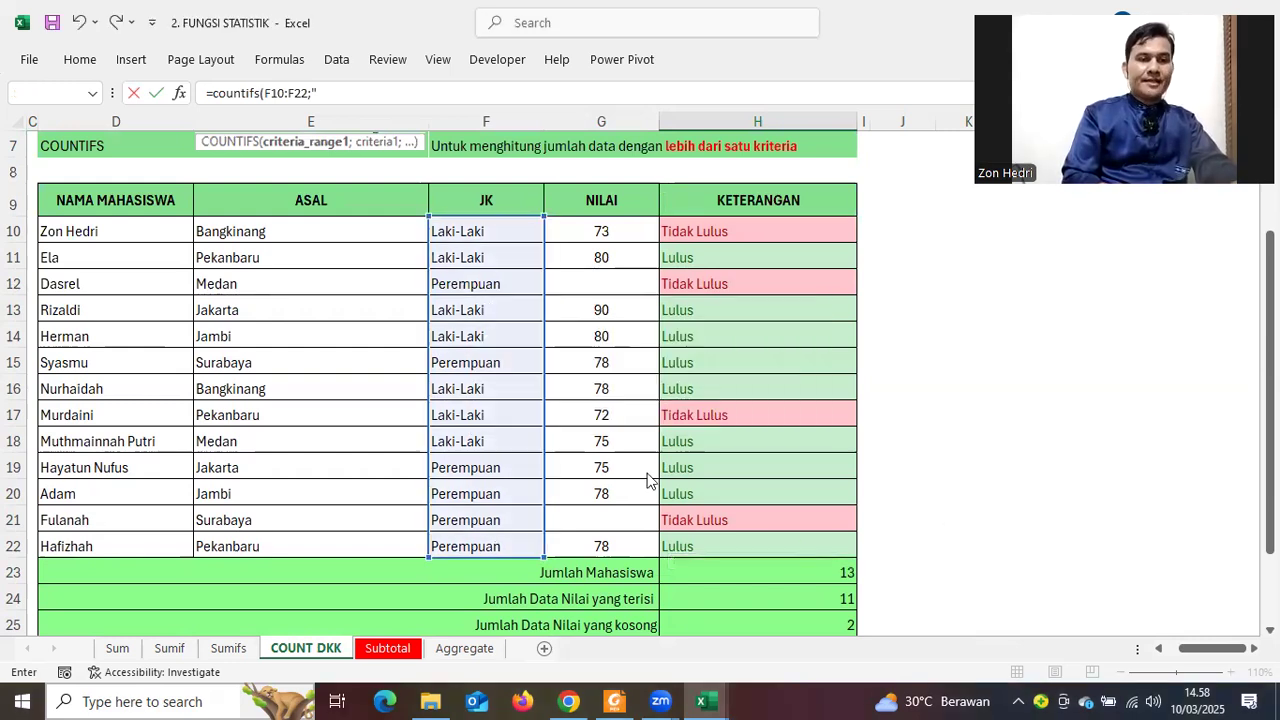
key("Return")
left_click(609, 449)
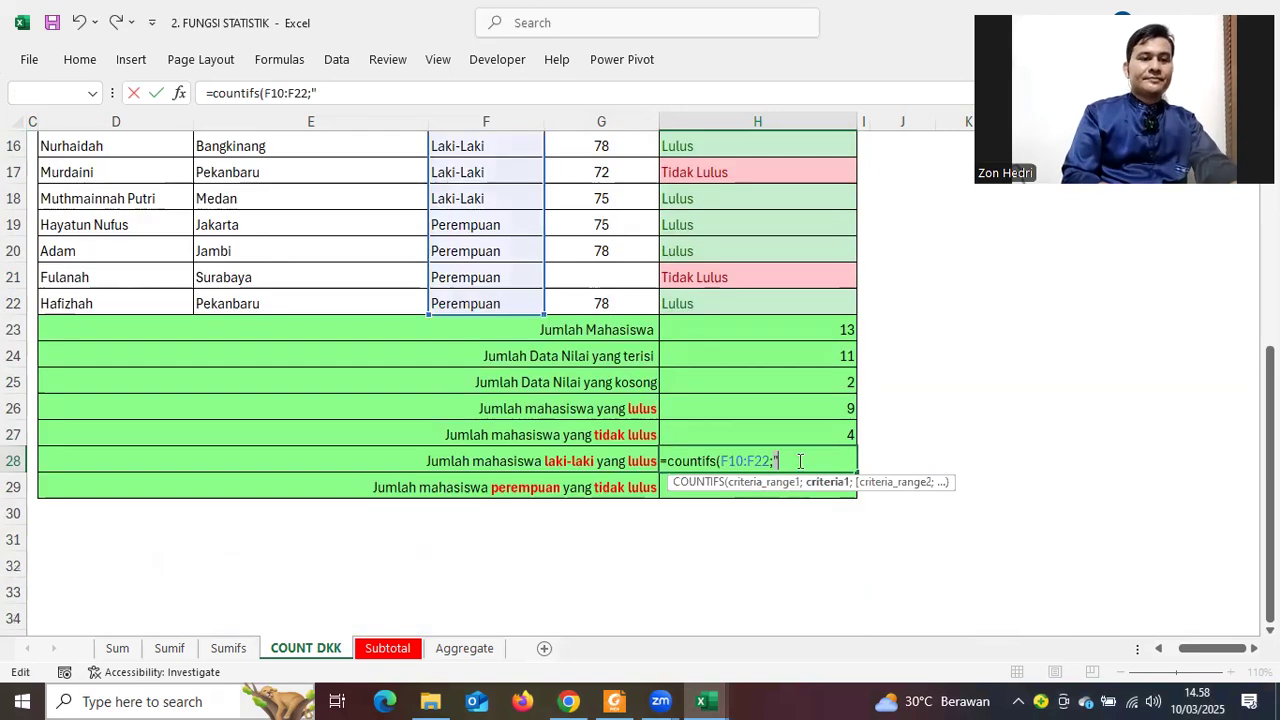
type("LakiLa")
key("BackSpace")
key("BackSpace")
key("BackSpace")
type("i")
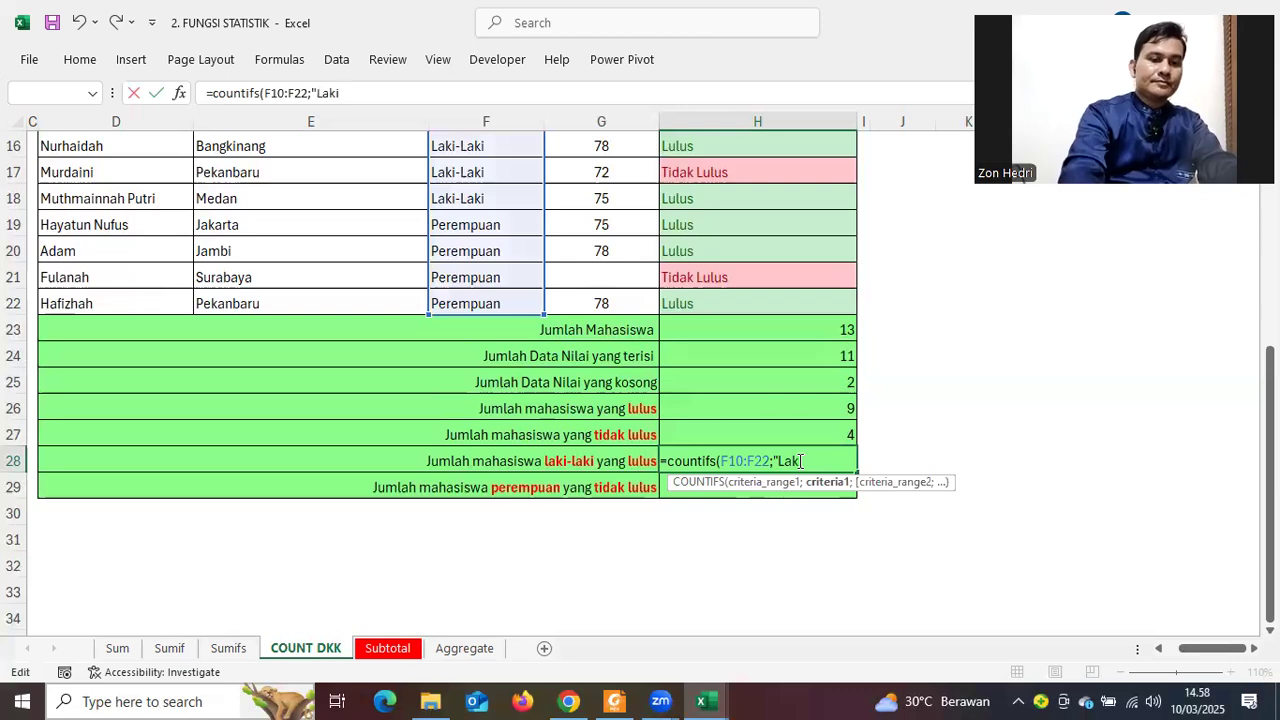
type("-Laki\";")
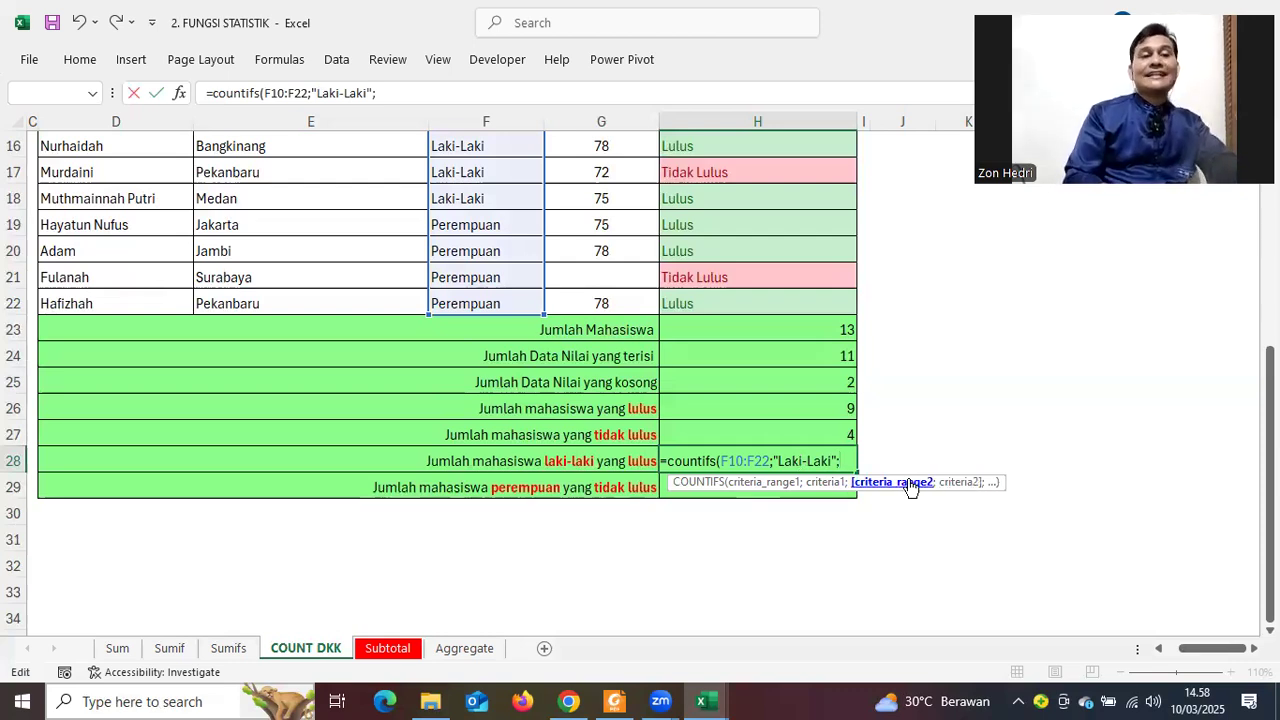
scroll(911, 487, "up", 1)
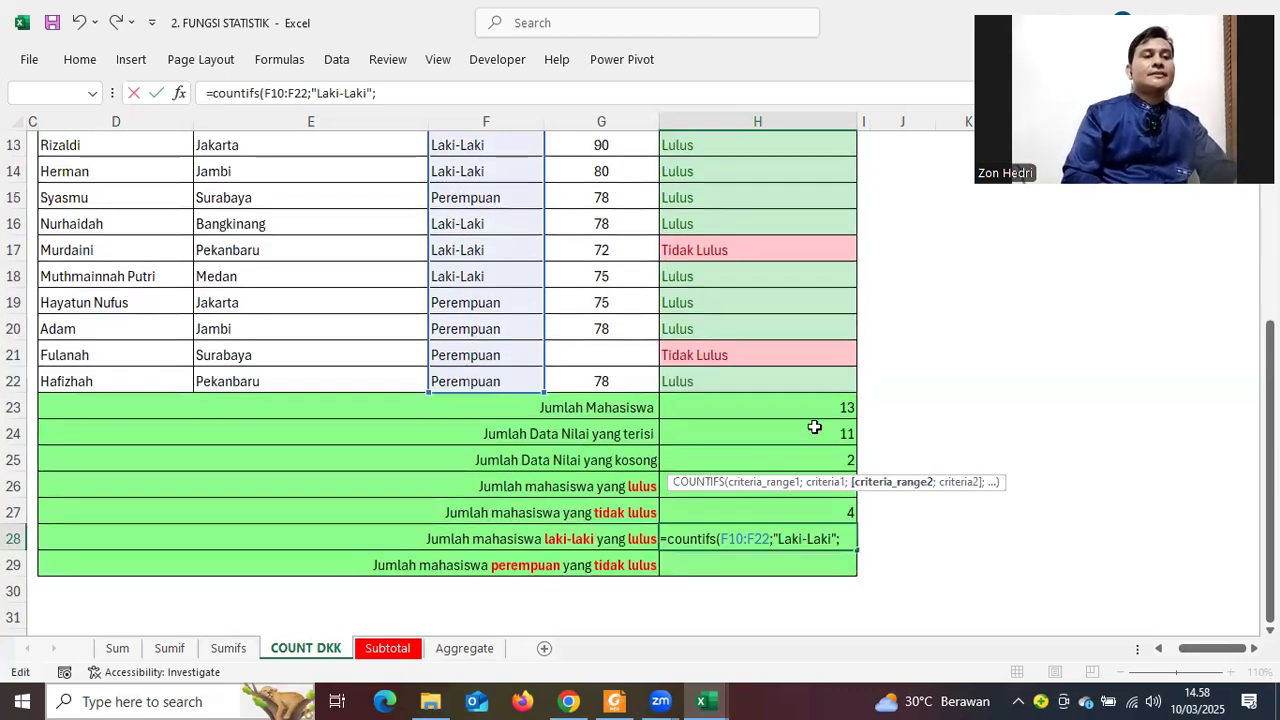
scroll(790, 400, "up", 3)
scroll(603, 578, "down", 3)
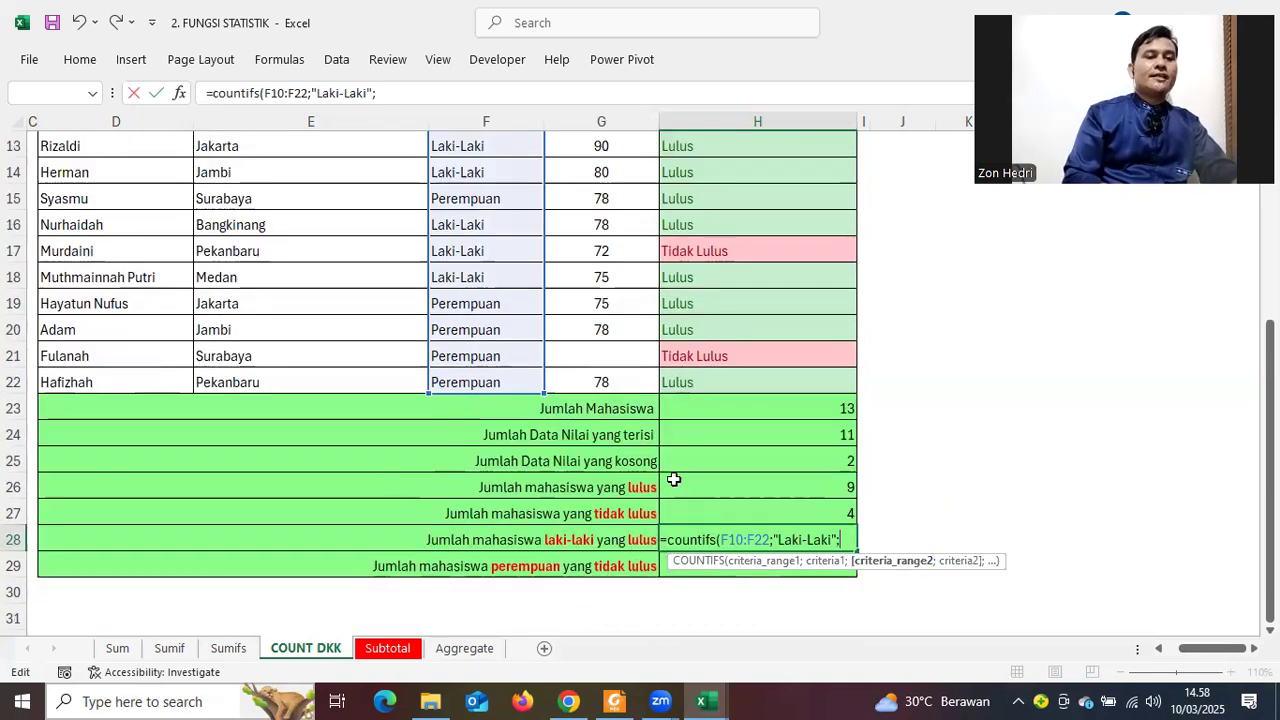
scroll(672, 482, "up", 3)
left_click(702, 310)
left_click_drag(702, 366, 705, 535)
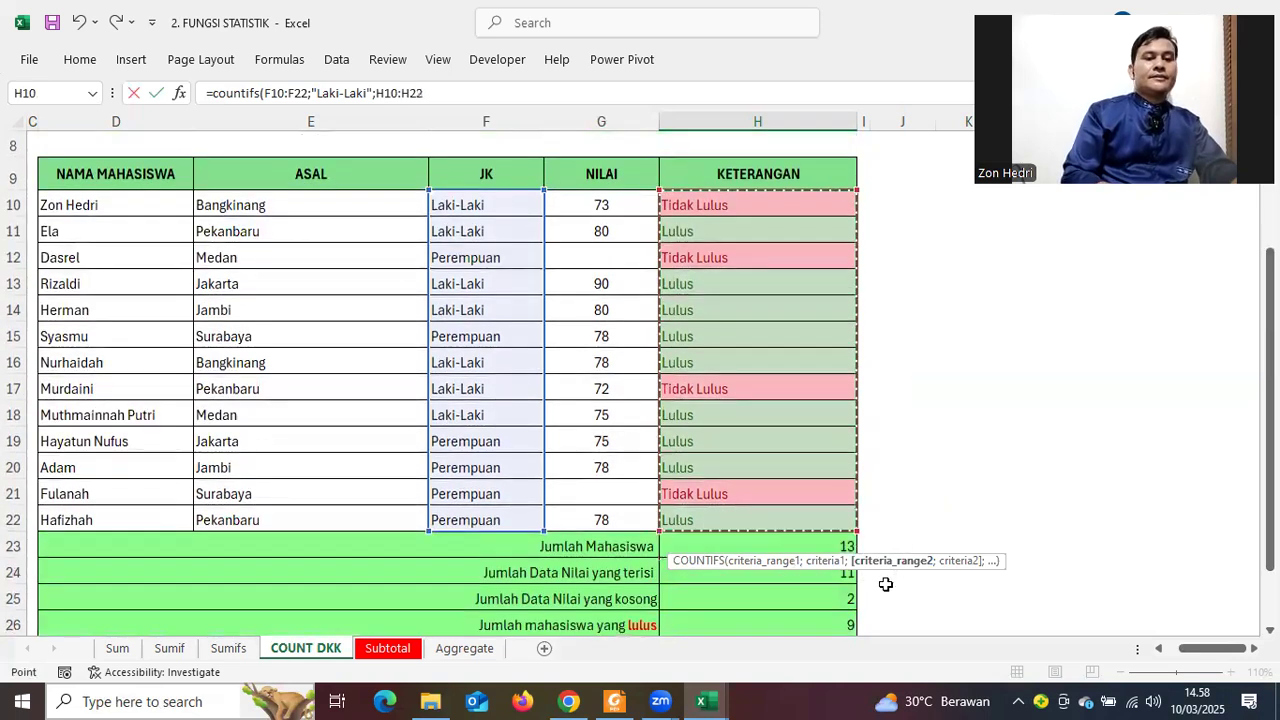
scroll(887, 584, "down", 2)
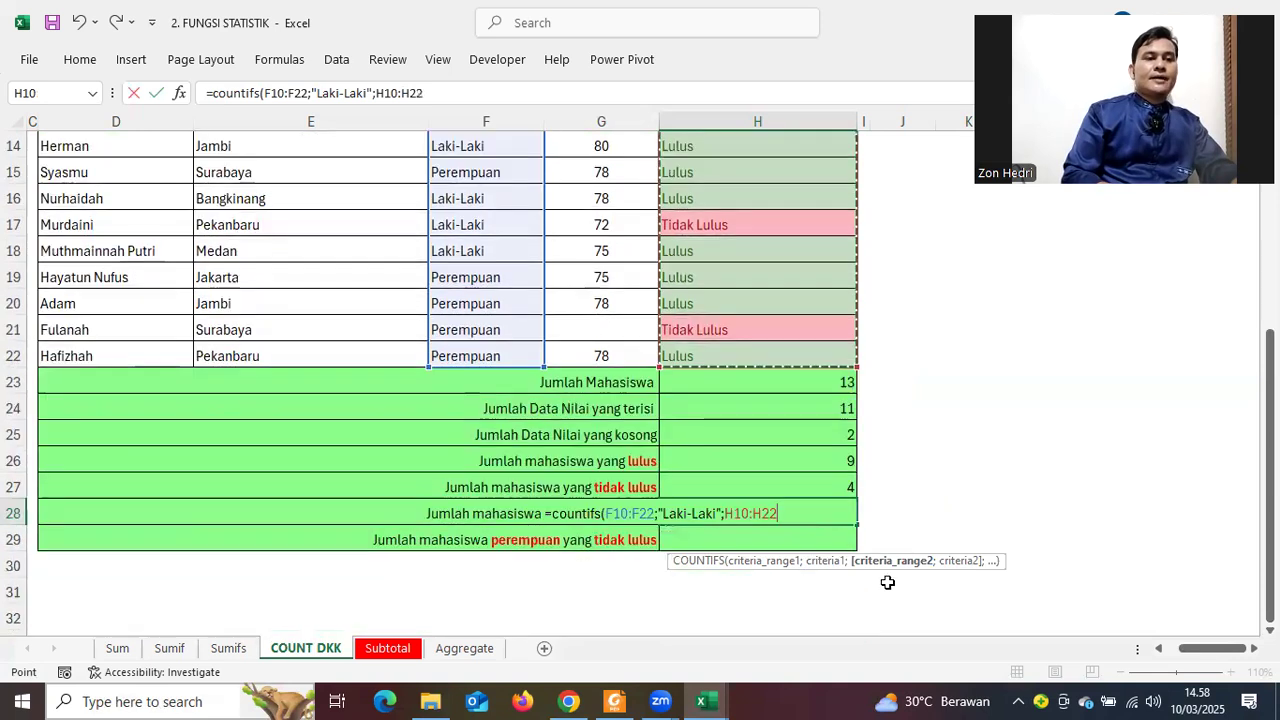
type(";")
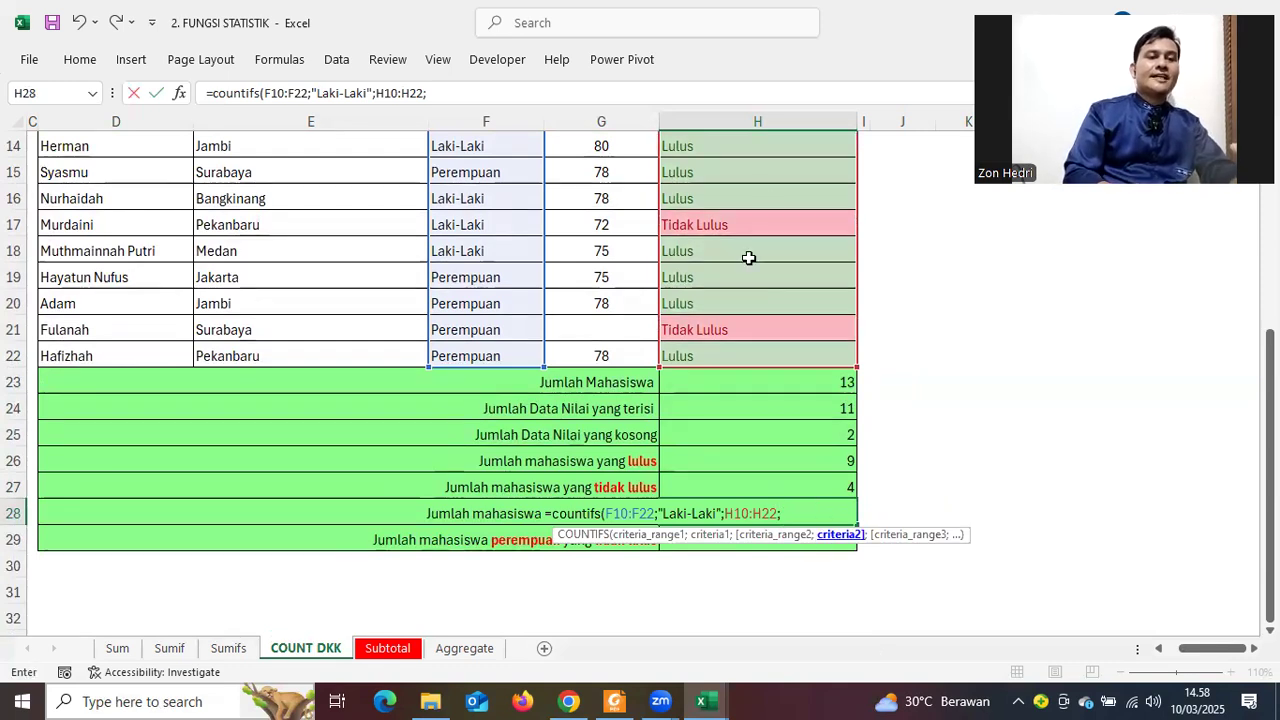
scroll(743, 255, "up", 2)
scroll(743, 299, "down", 2)
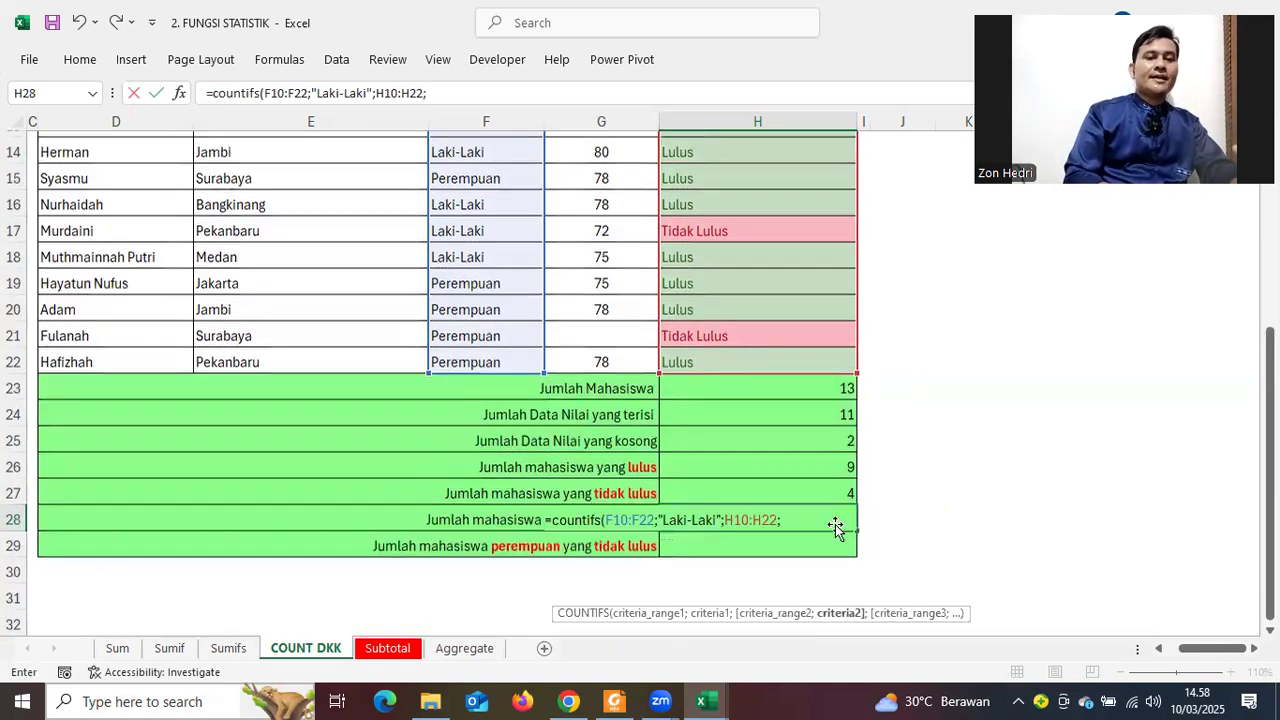
type("Lulus\")")
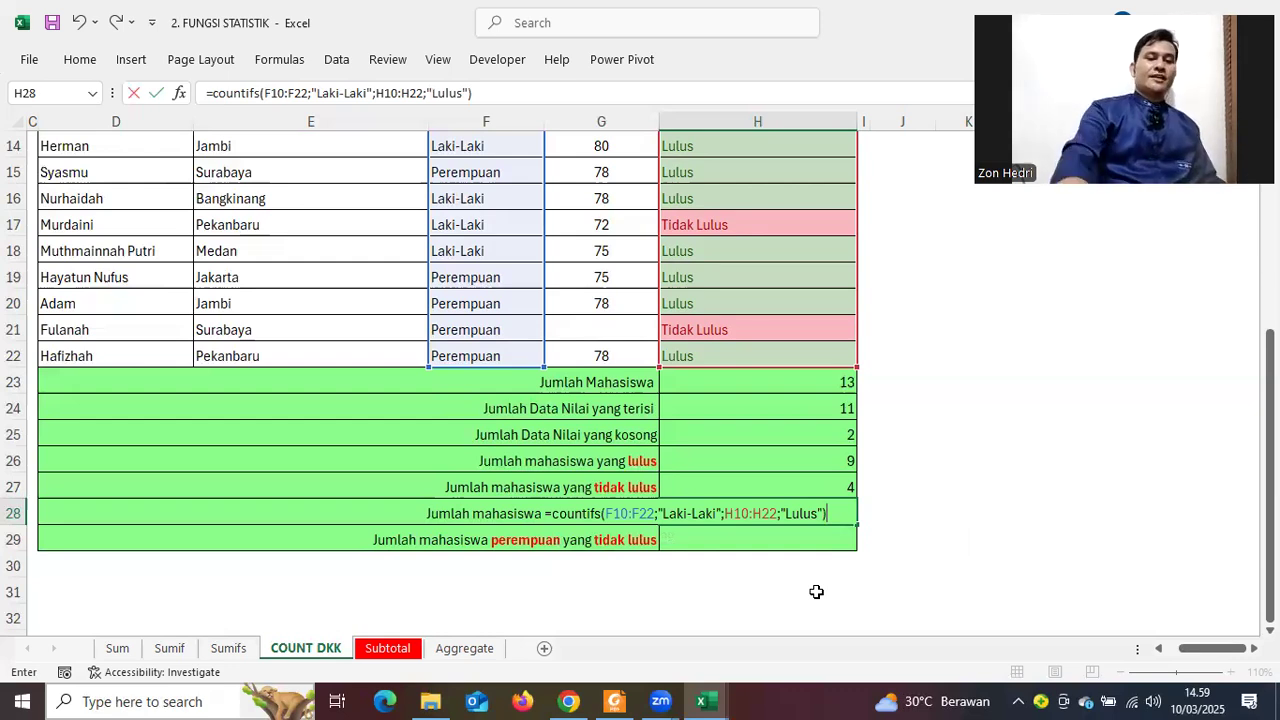
key("Return")
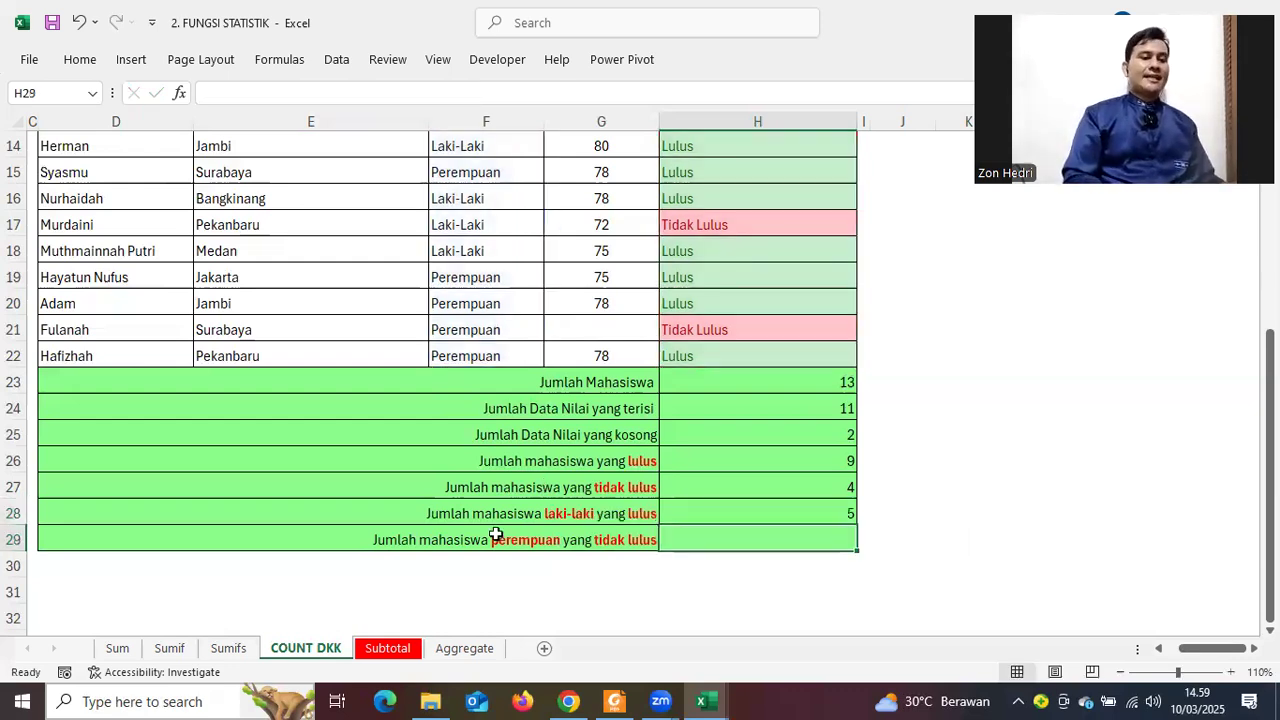
key("Left")
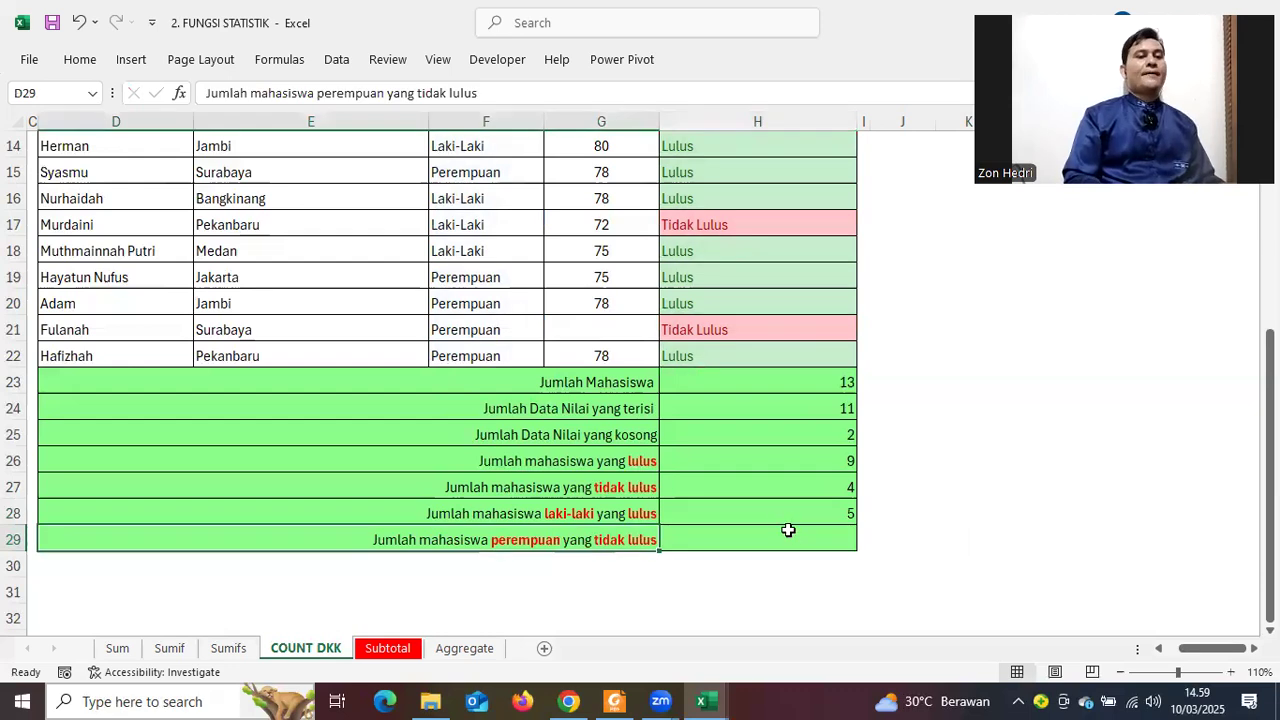
key("Right")
scroll(787, 530, "up", 4)
scroll(507, 354, "down", 1)
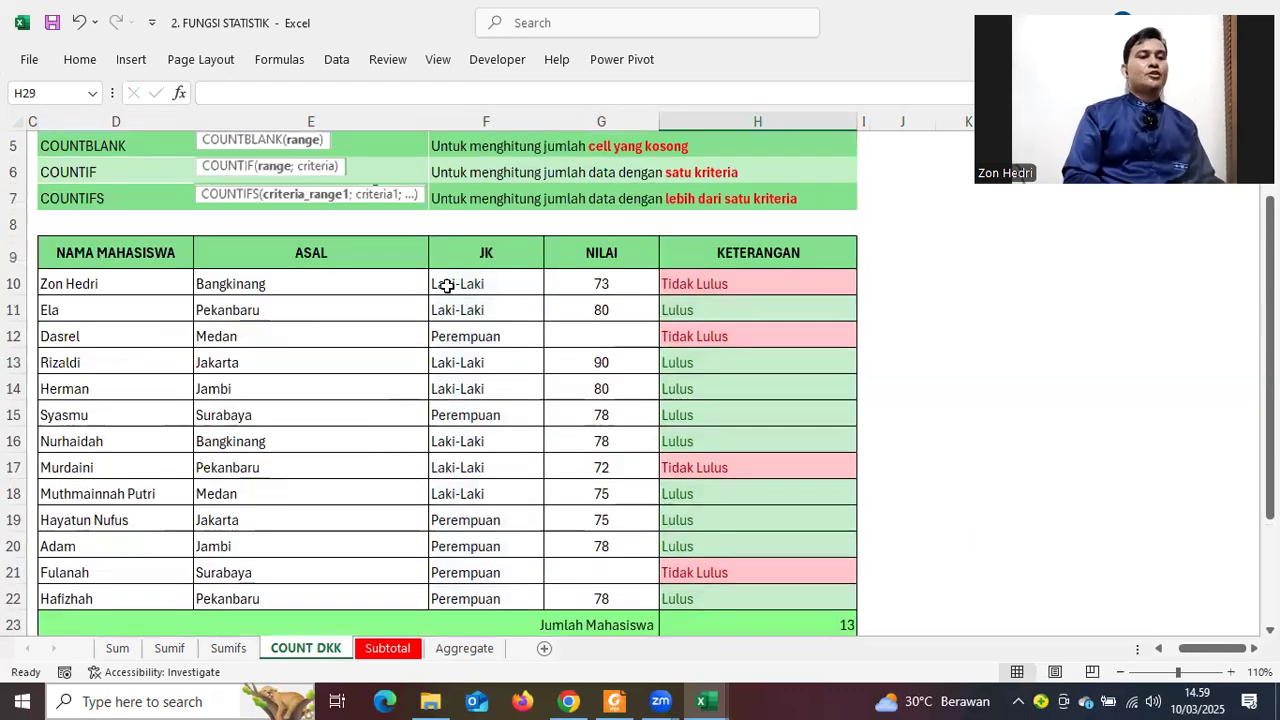
left_click(447, 287)
left_click(458, 310)
left_click(463, 387)
left_click_drag(451, 443, 455, 467)
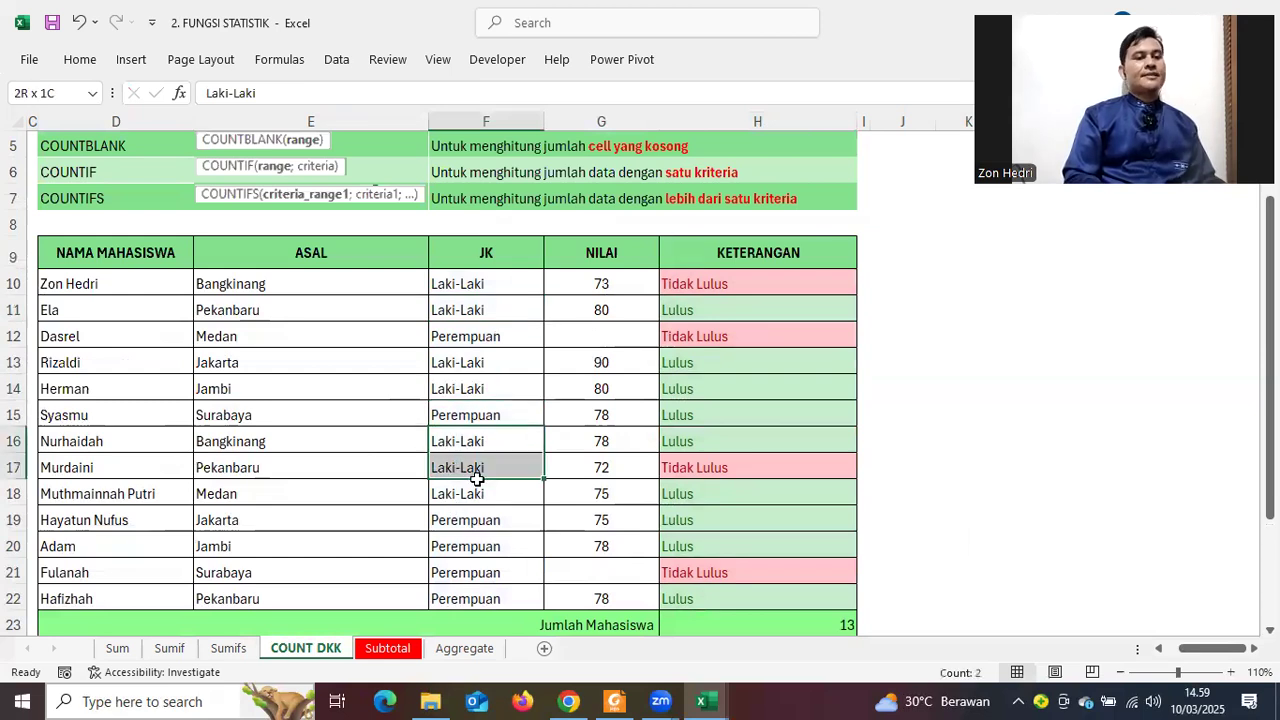
scroll(477, 486, "down", 1)
scroll(650, 490, "up", 1)
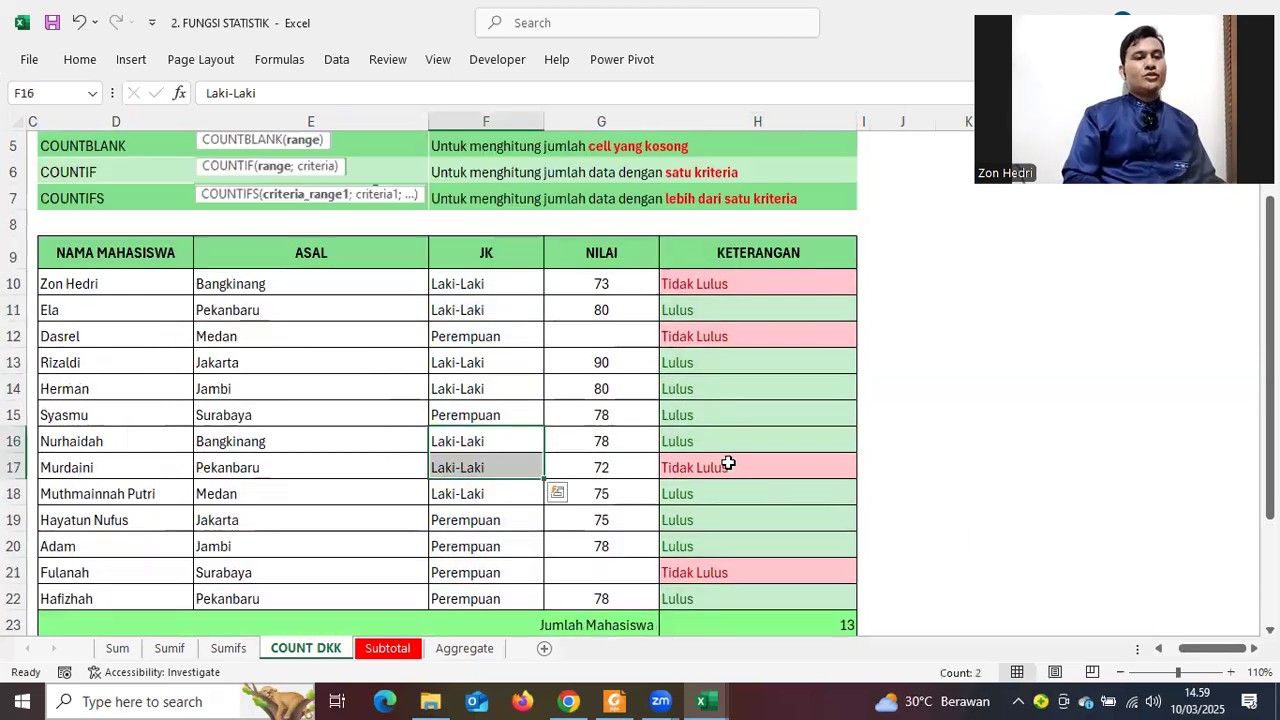
left_click(760, 408)
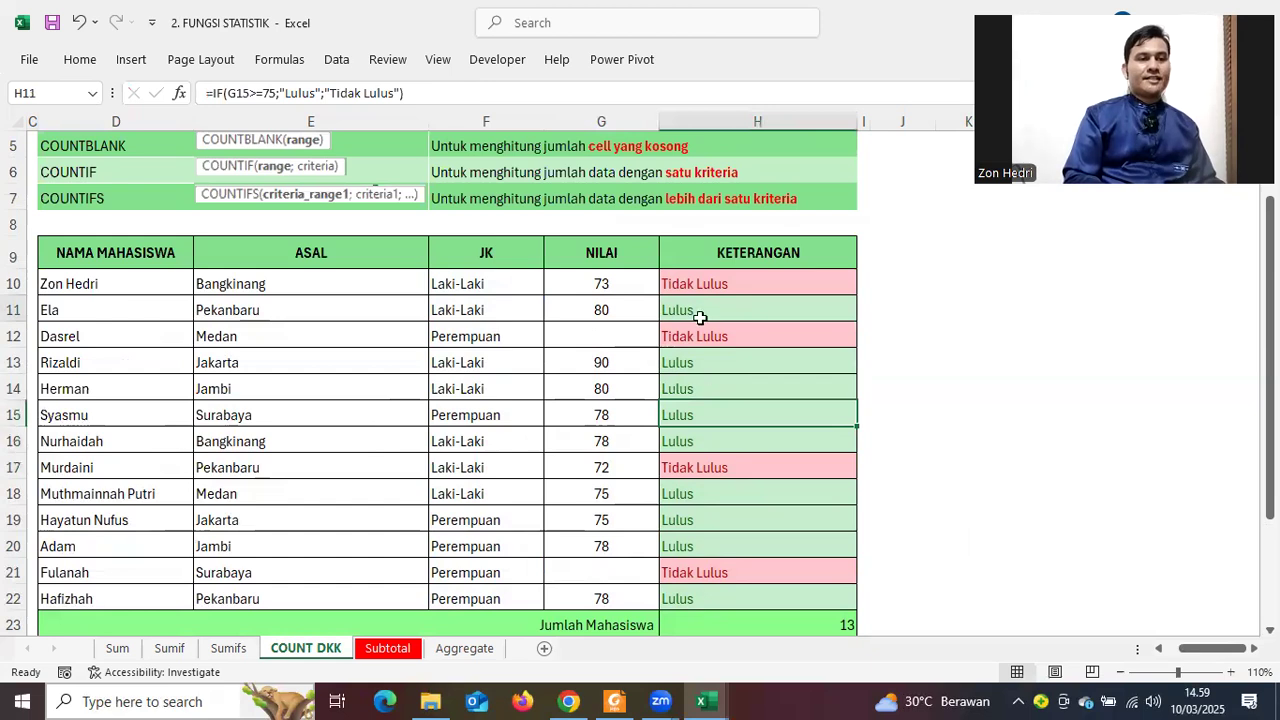
key("Up")
left_click_drag(494, 275, 735, 292)
left_click(1002, 340)
scroll(1002, 340, "down", 1)
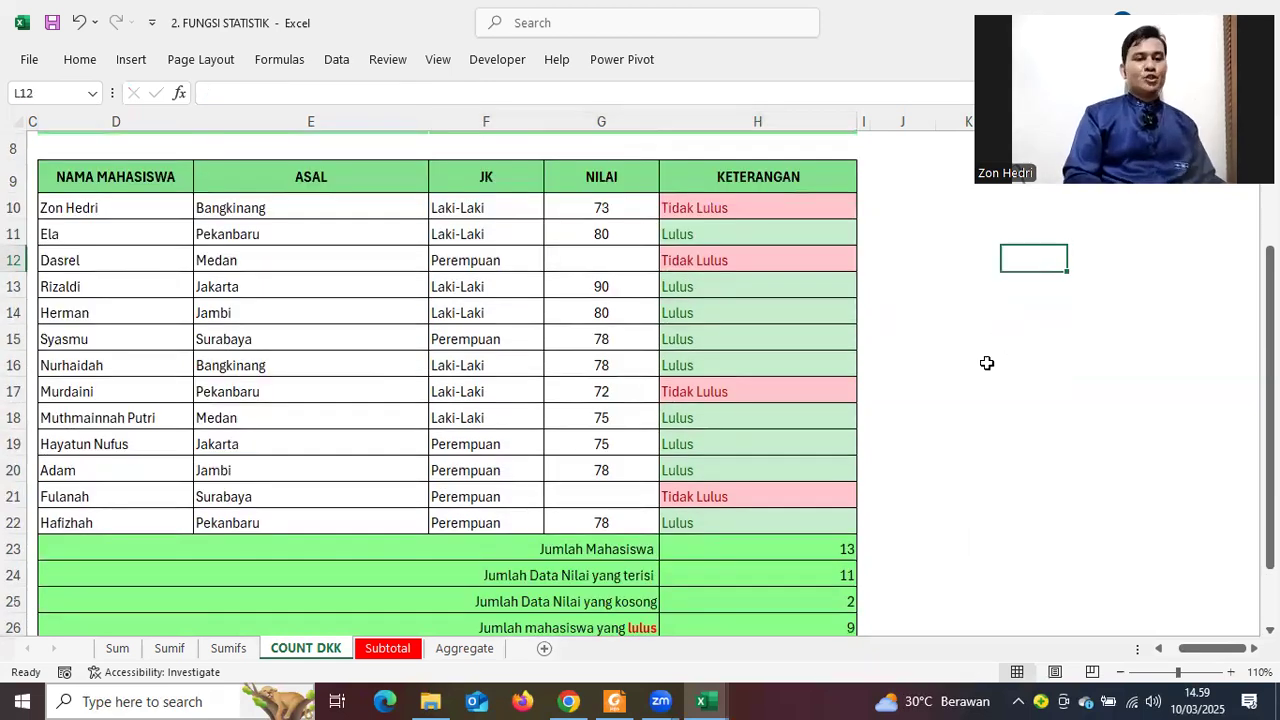
scroll(777, 468, "down", 3)
left_click(773, 463)
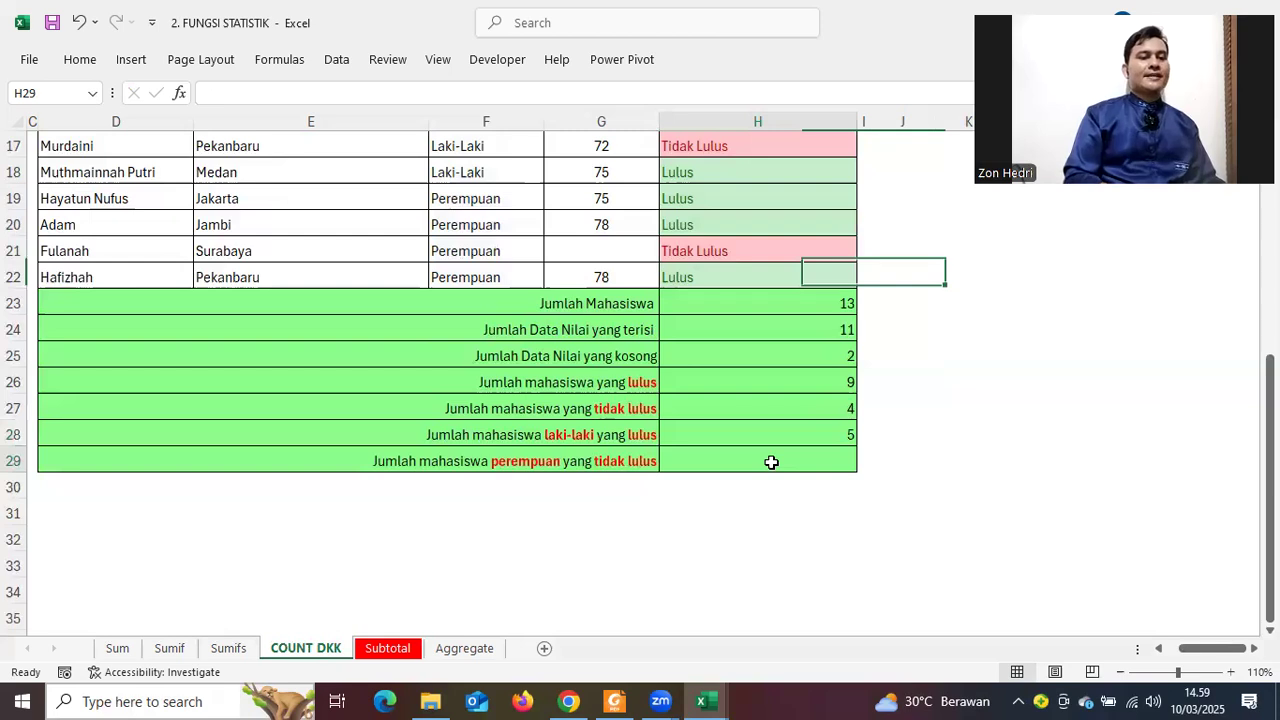
left_click(566, 434)
left_click(557, 460)
left_click(651, 434)
left_click(704, 463)
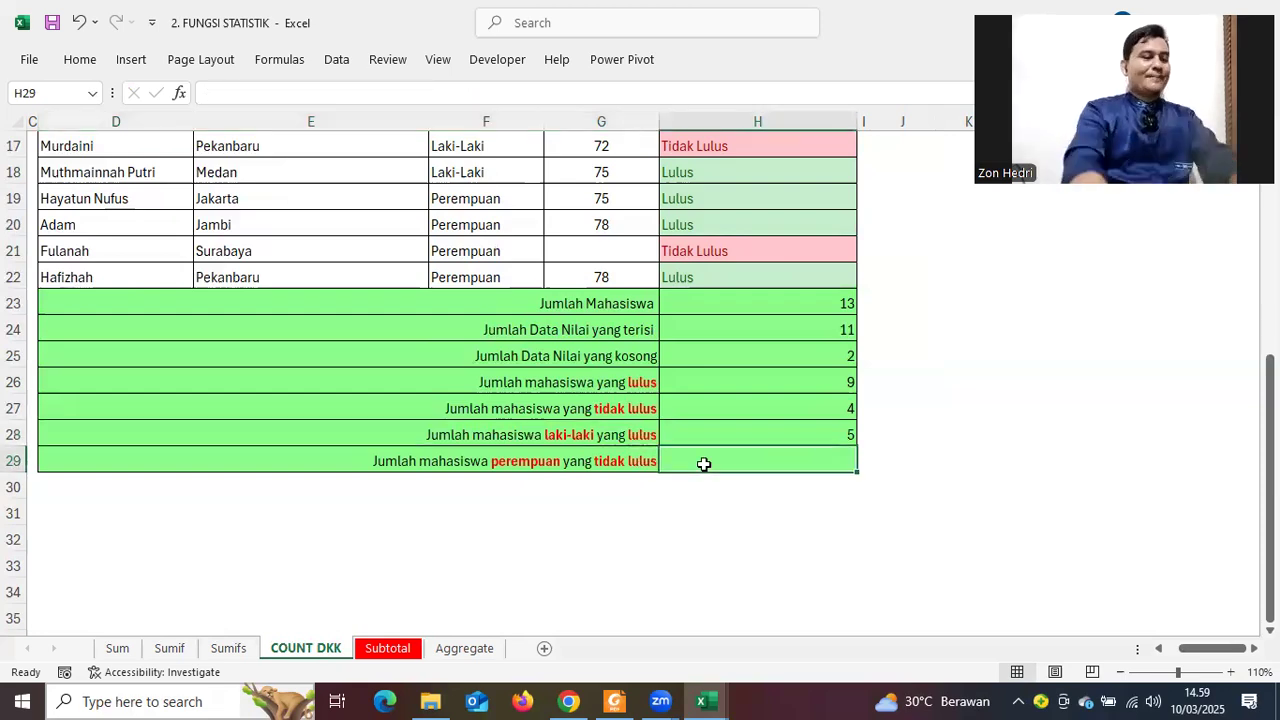
Start =COUNTIFS in H29 with range F10:F22 and criterion "Perempuan"
type("=")
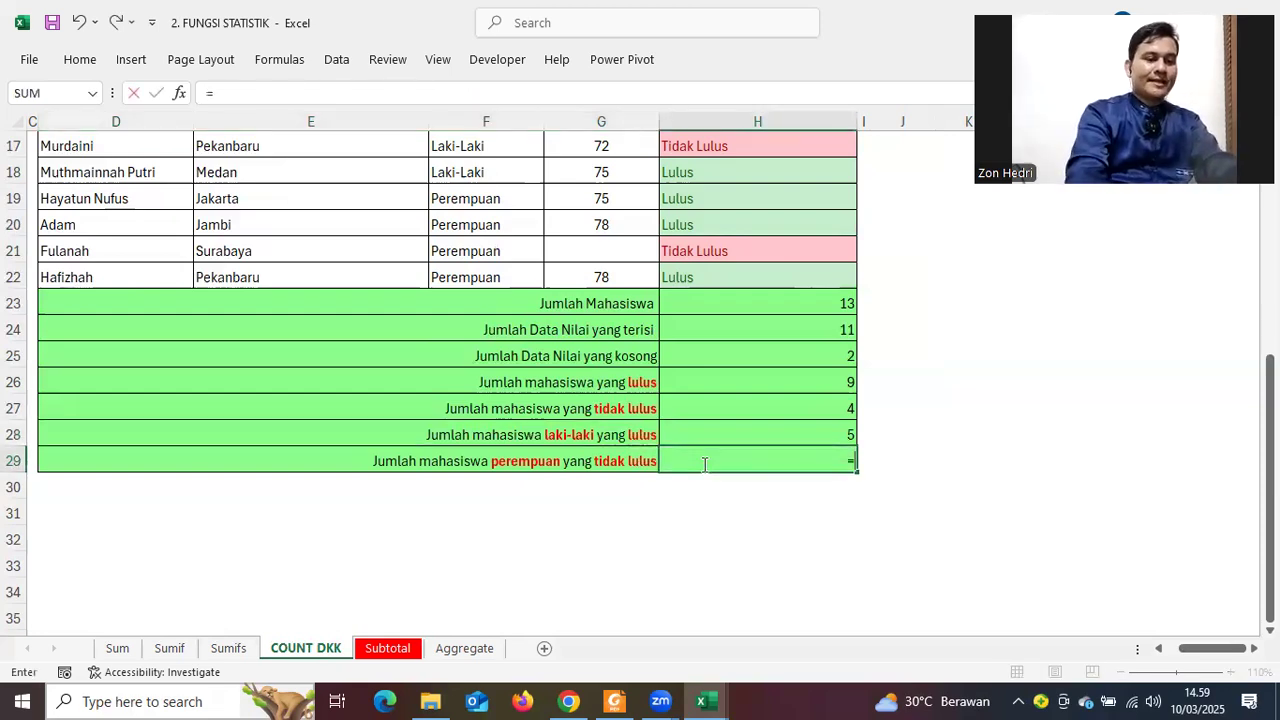
type("COUN")
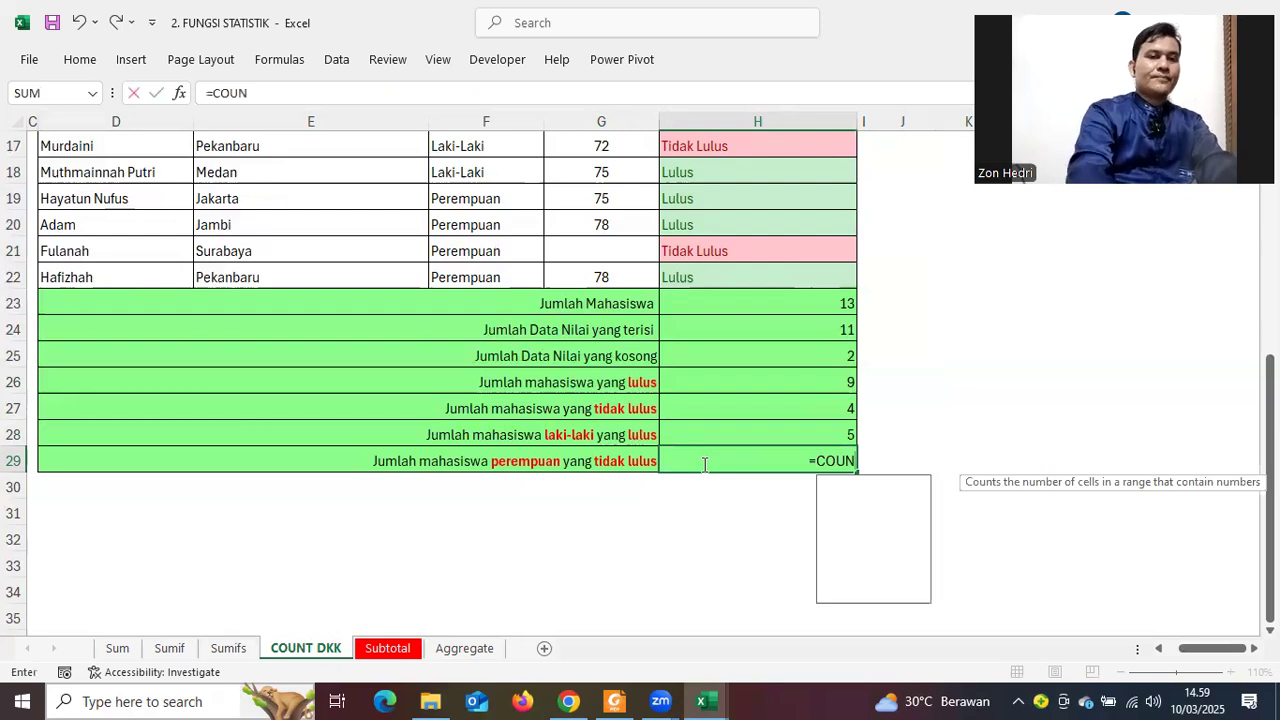
type("TIFS(")
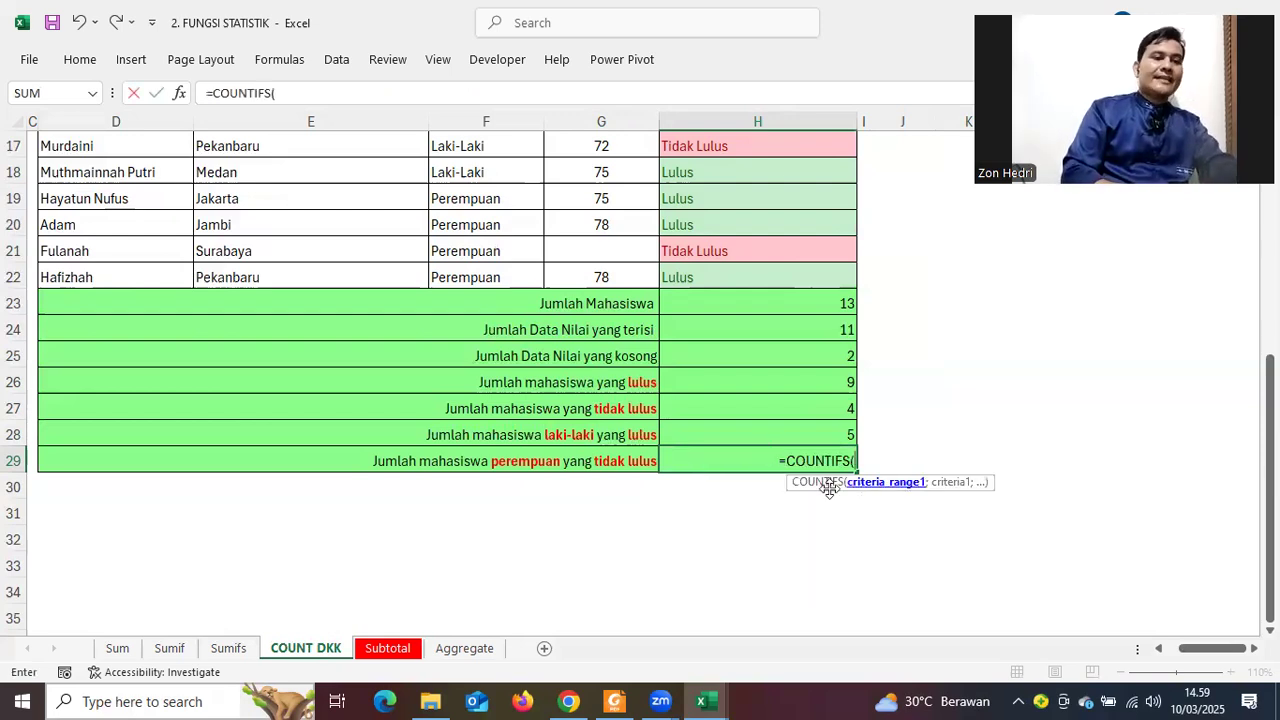
scroll(514, 409, "up", 3)
left_click_drag(460, 200, 471, 513)
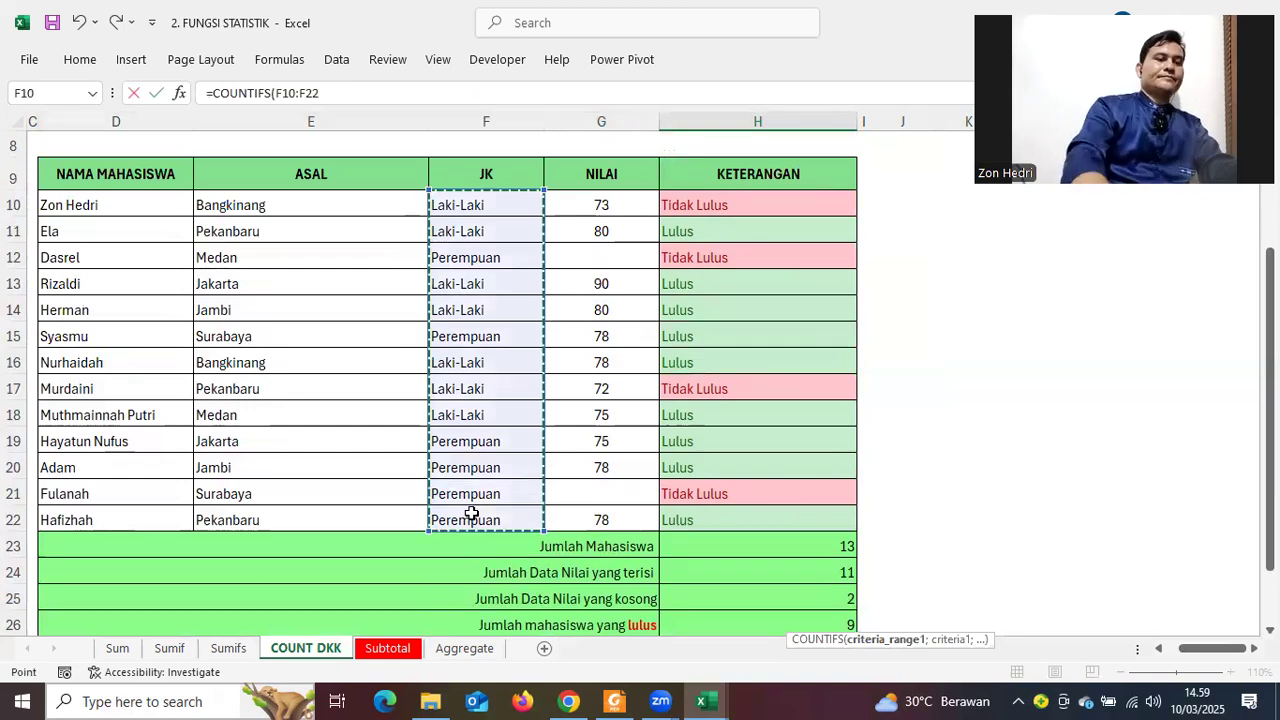
type(";")
scroll(823, 577, "down", 2)
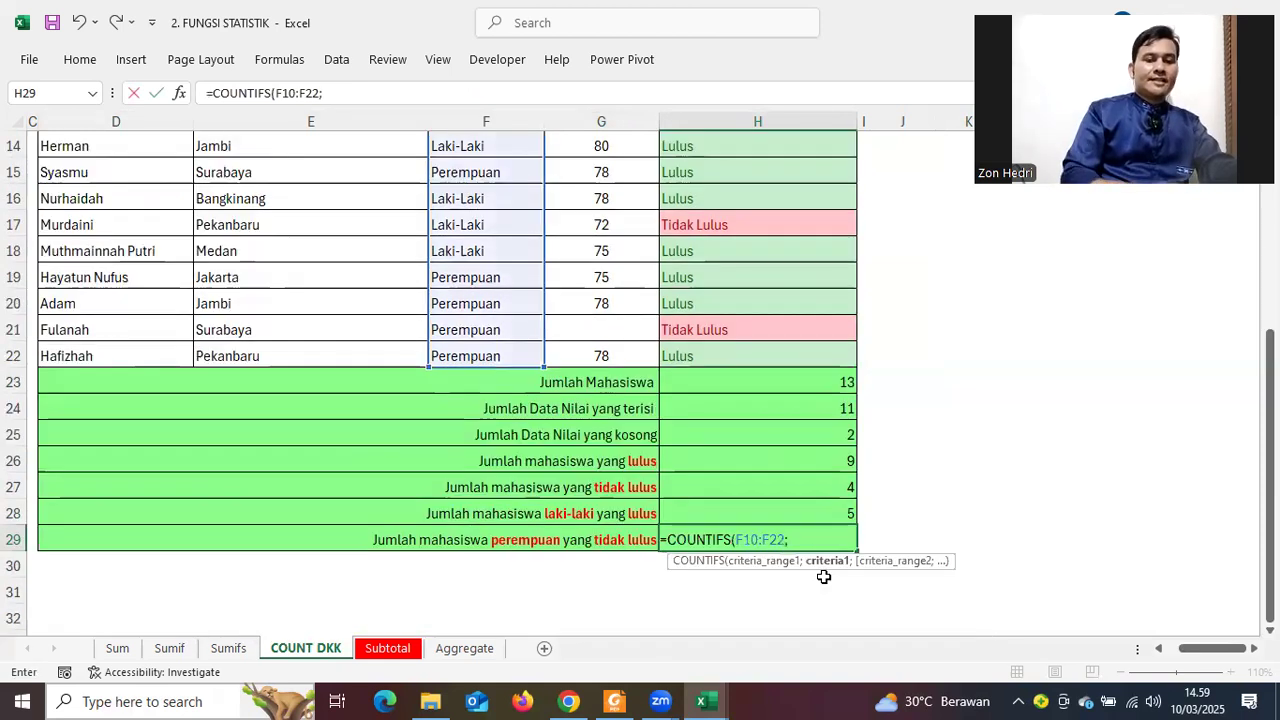
type("\"")
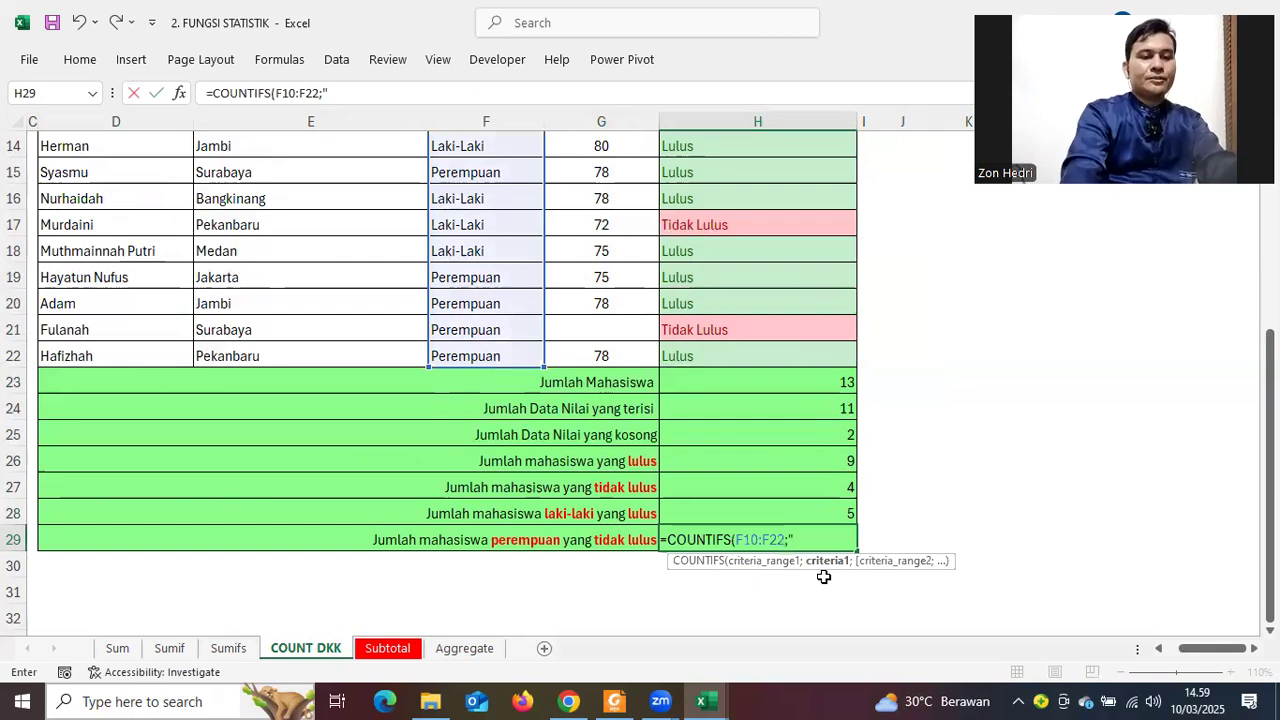
type("pEREMPU")
key("BackSpace")
key("BackSpace")
key("BackSpace")
key("BackSpace")
key("BackSpace")
key("BackSpace")
key("BackSpace")
type("Pere")
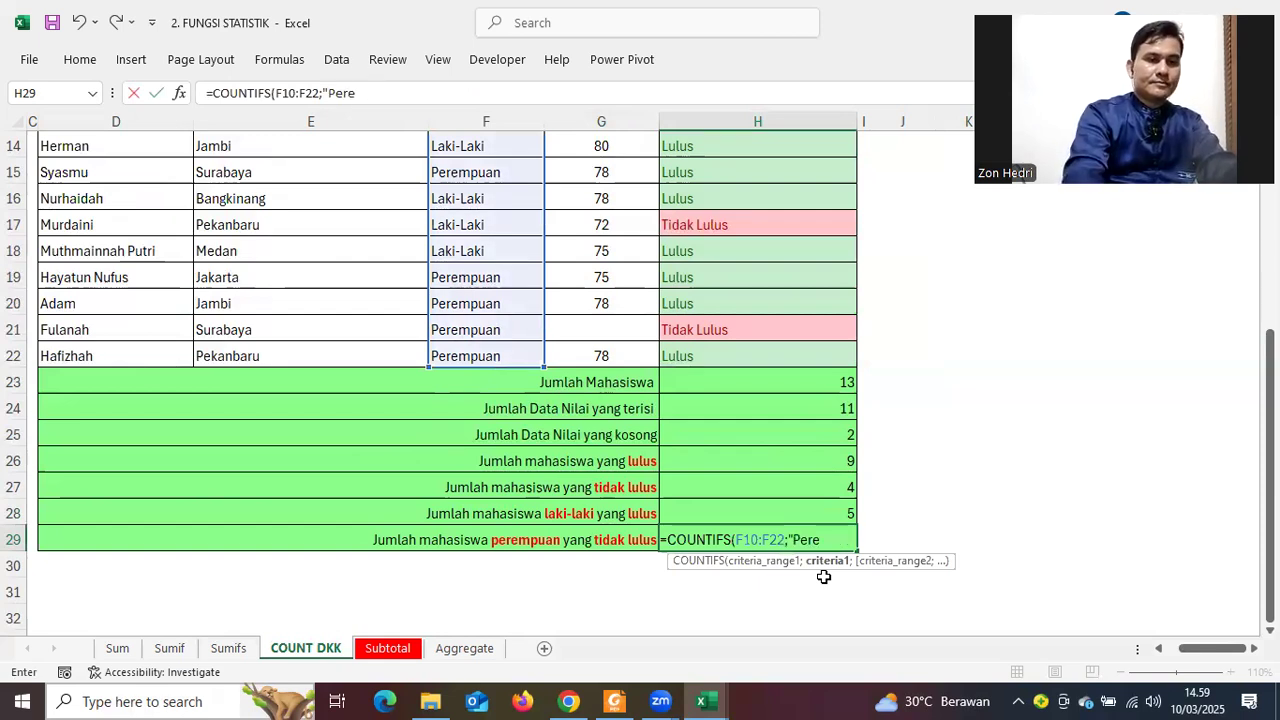
type("mpuan\"")
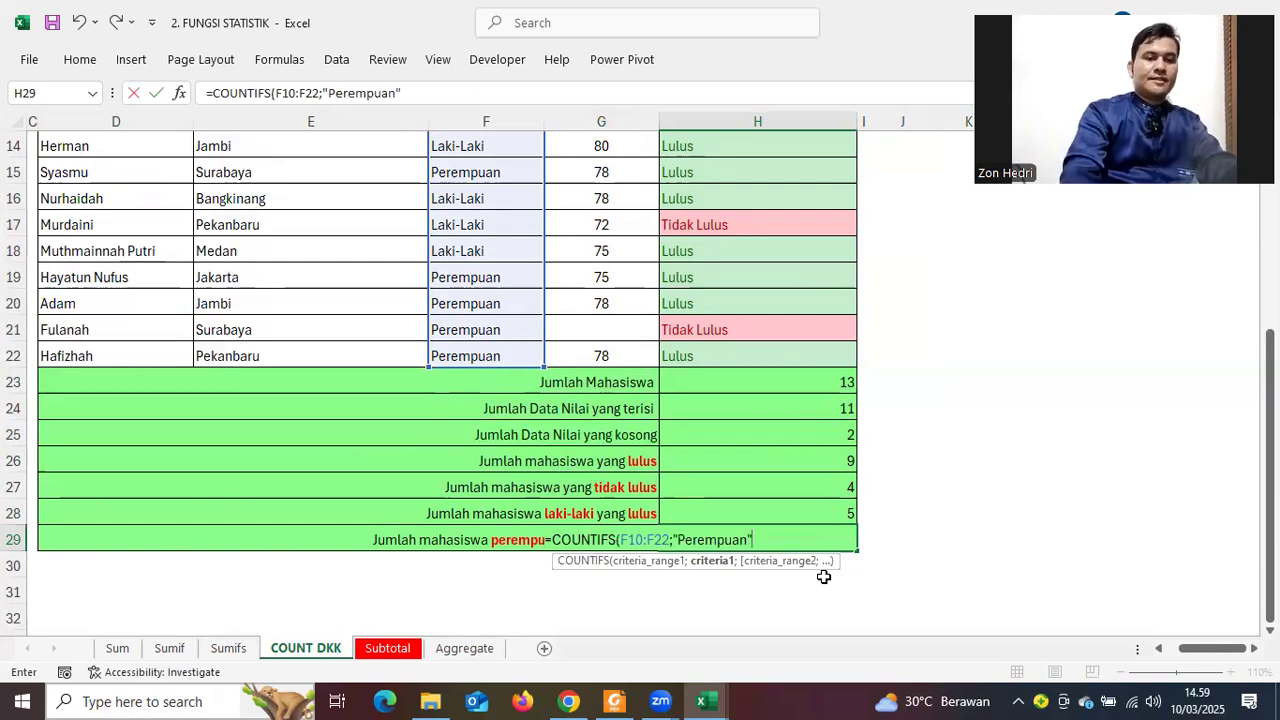
type(";")
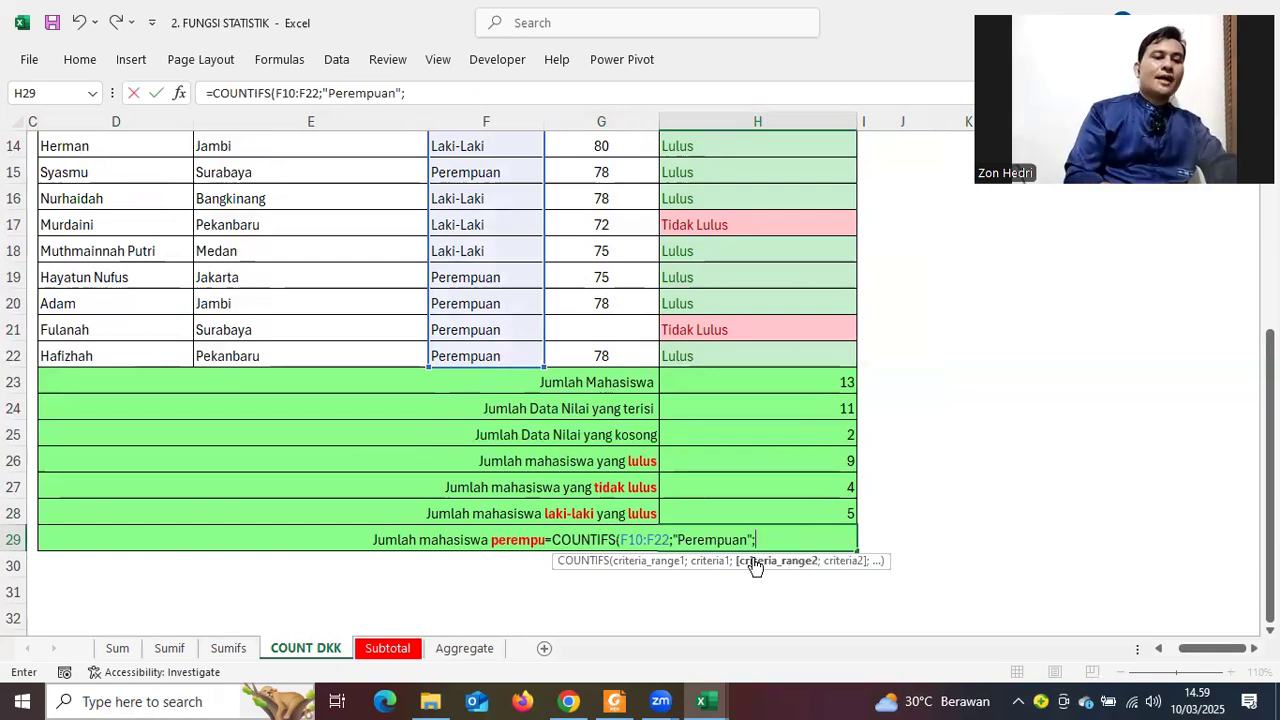
Add H10:H22 with "Lulus" as the second criterion, giving 4 passing female students
scroll(797, 388, "up", 3)
left_click(732, 286)
left_click_drag(727, 697, 716, 515)
type(";")
scroll(789, 520, "down", 3)
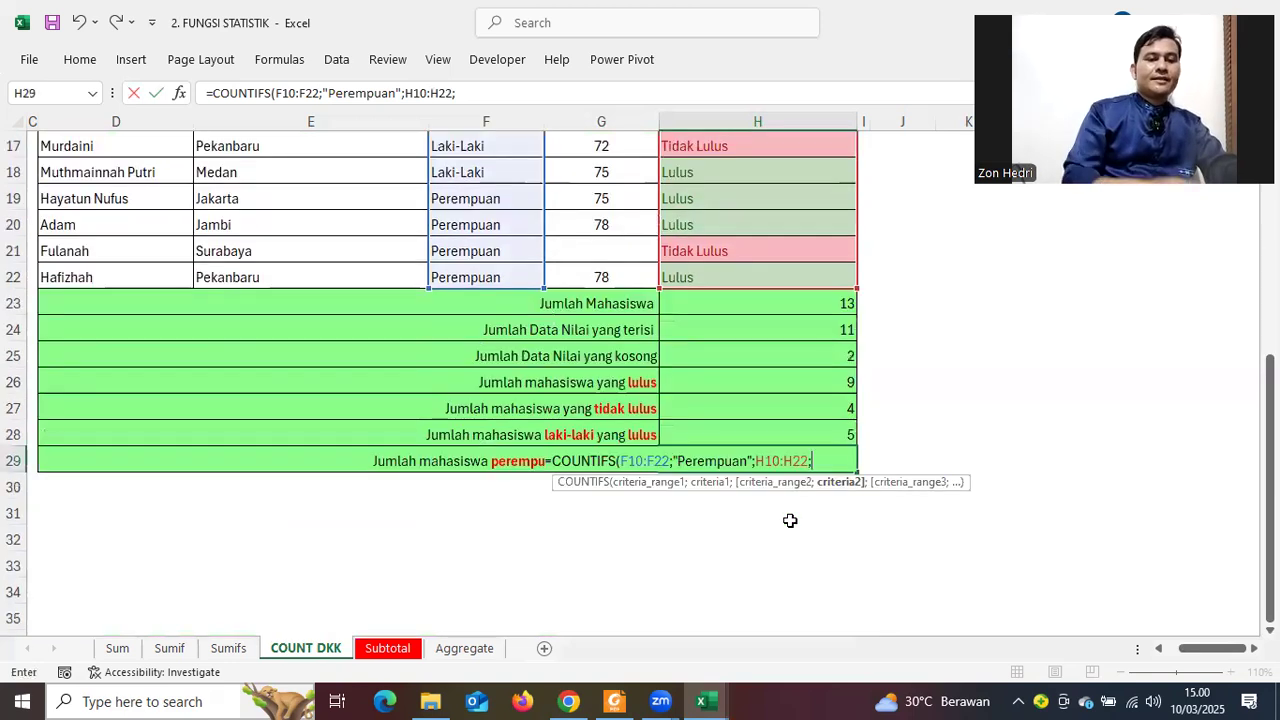
type("\"Lulus\"")
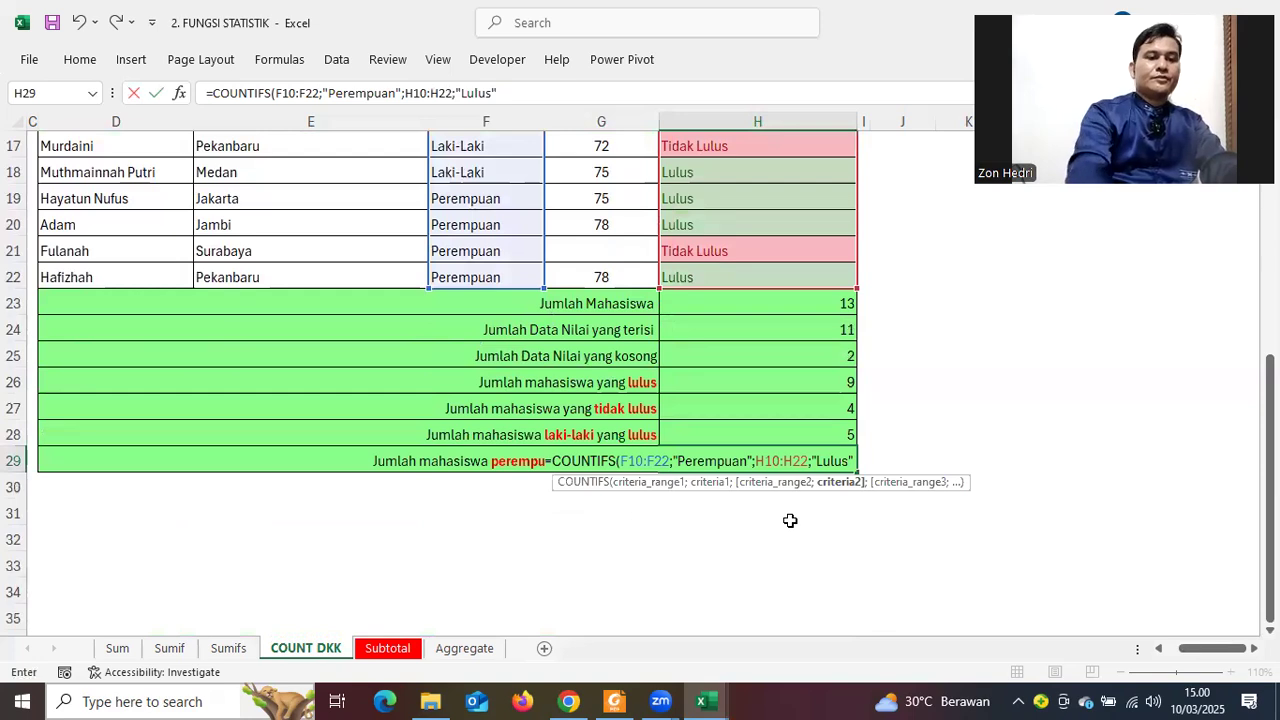
type(")")
key("Return")
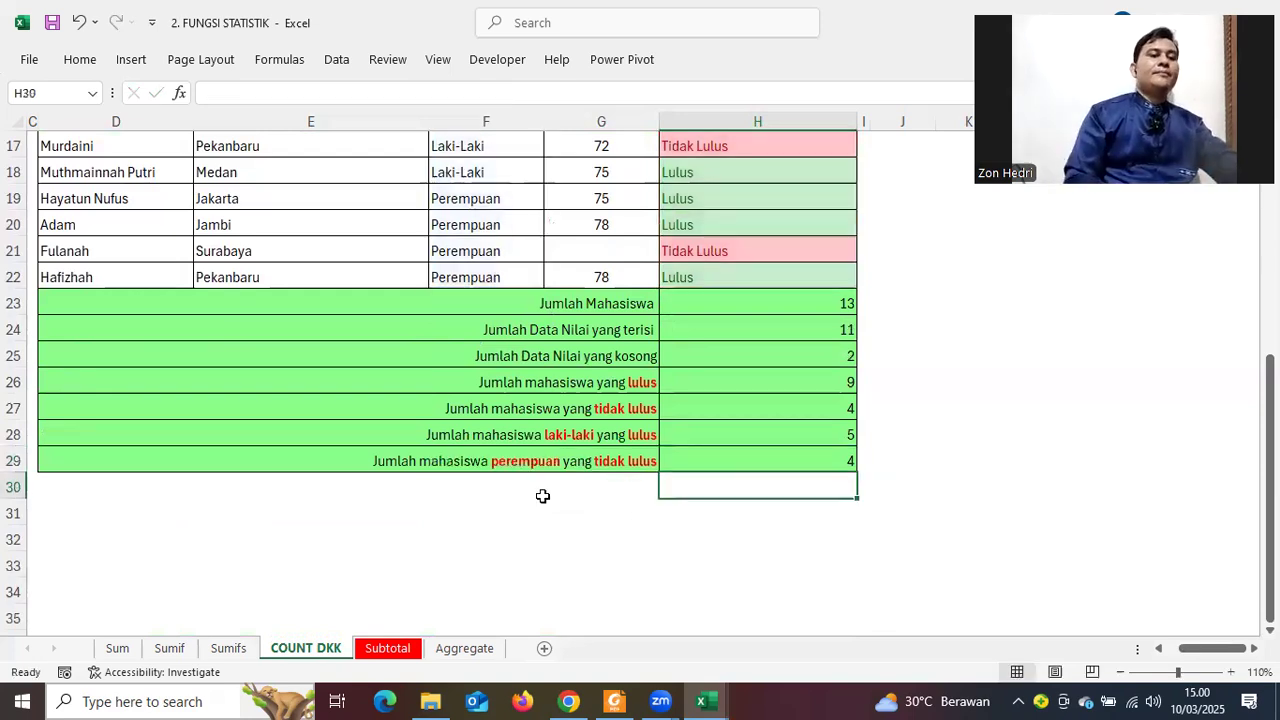
key("Up")
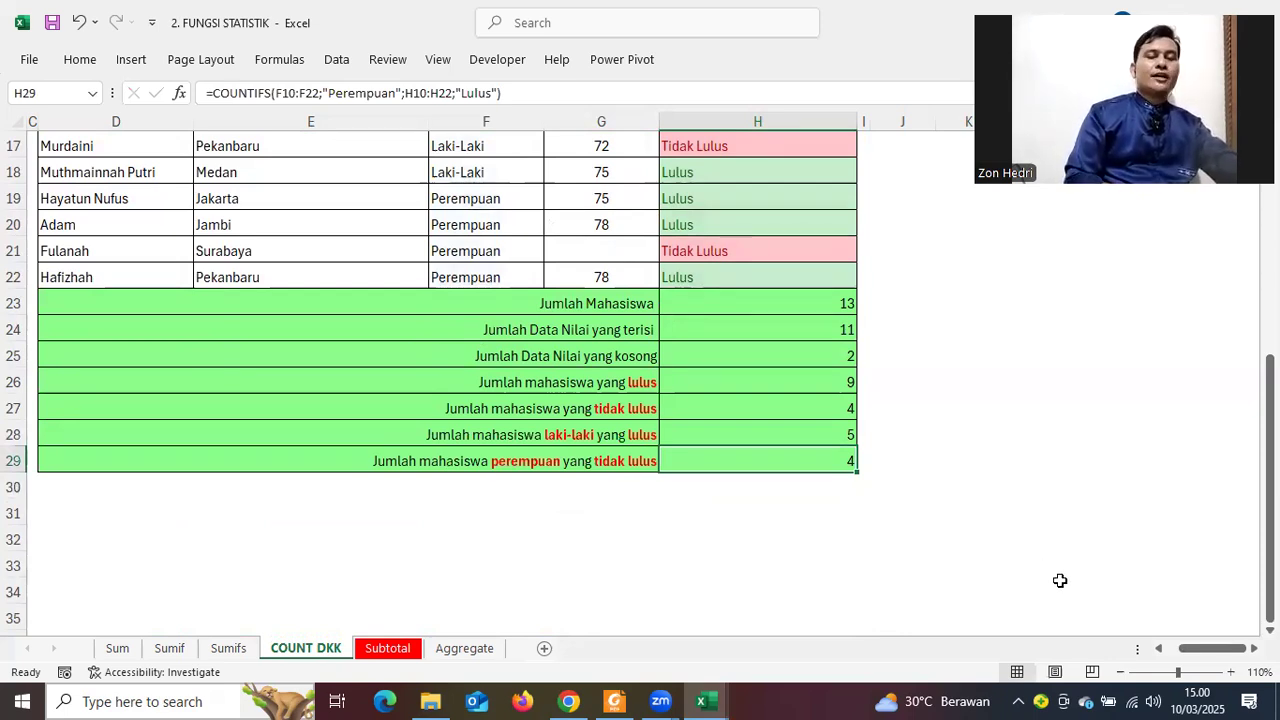
scroll(966, 505, "up", 5)
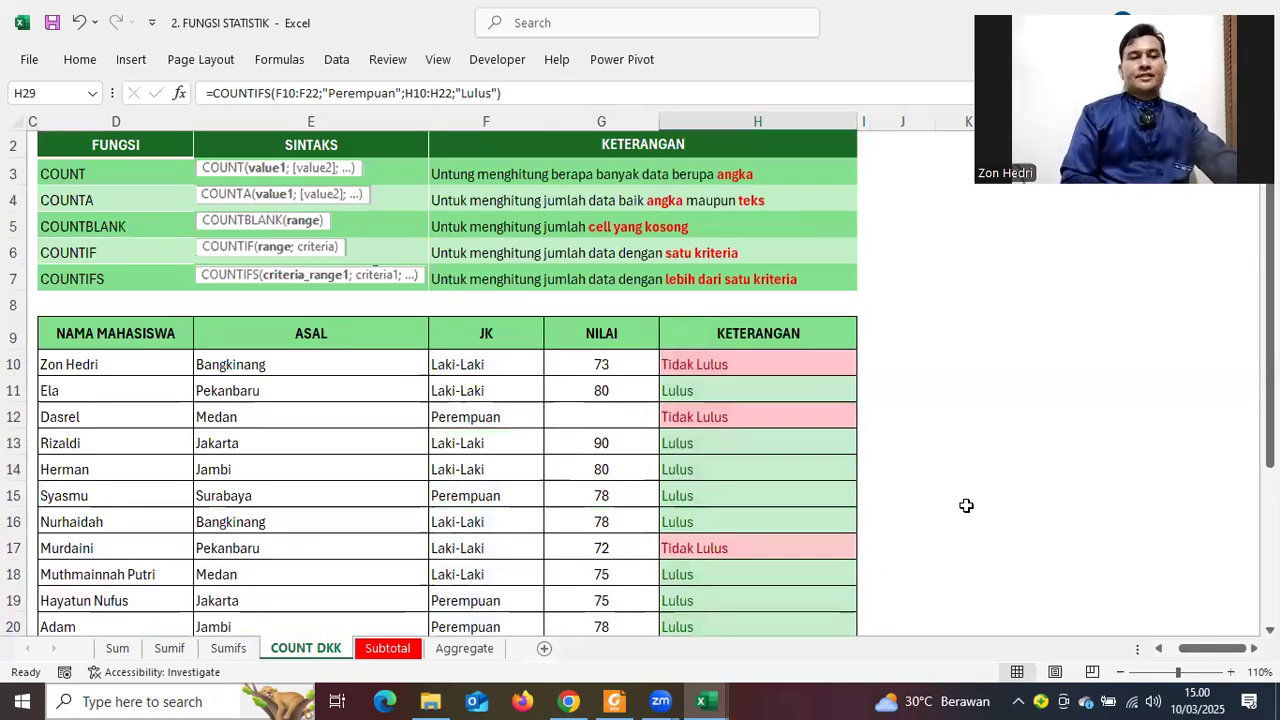
left_click_drag(1190, 655, 1208, 655)
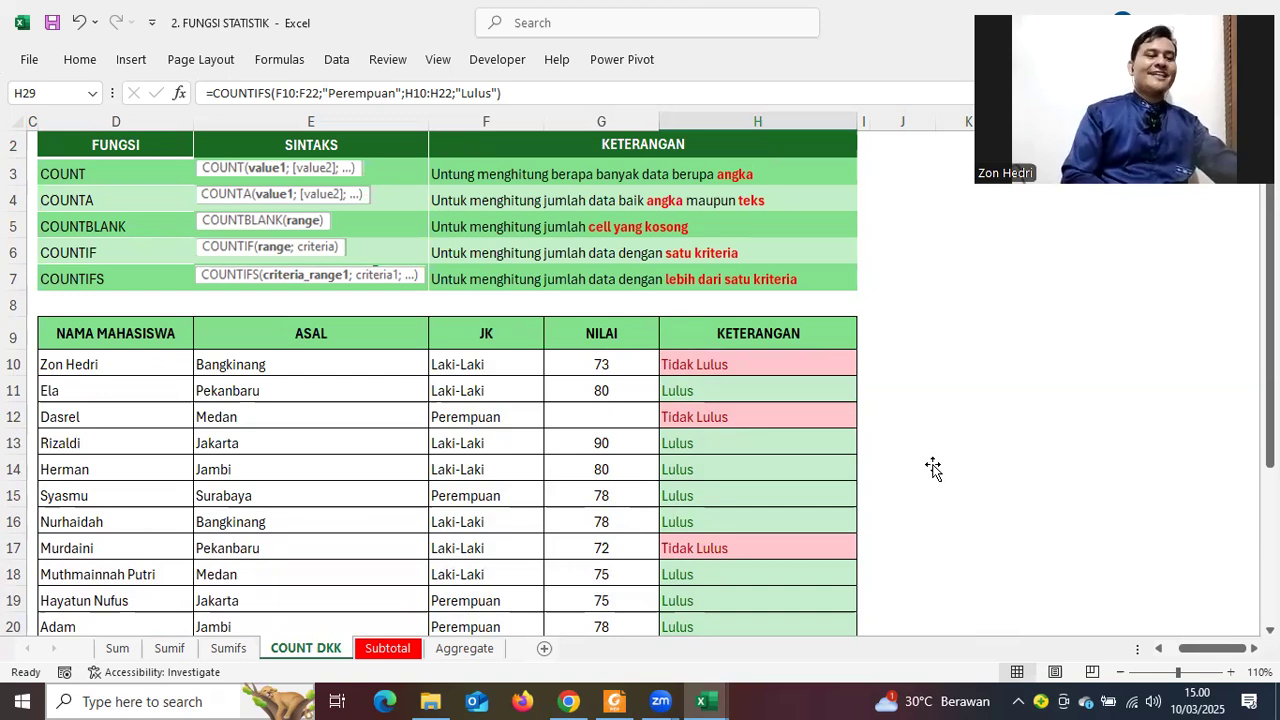
left_click(932, 468)
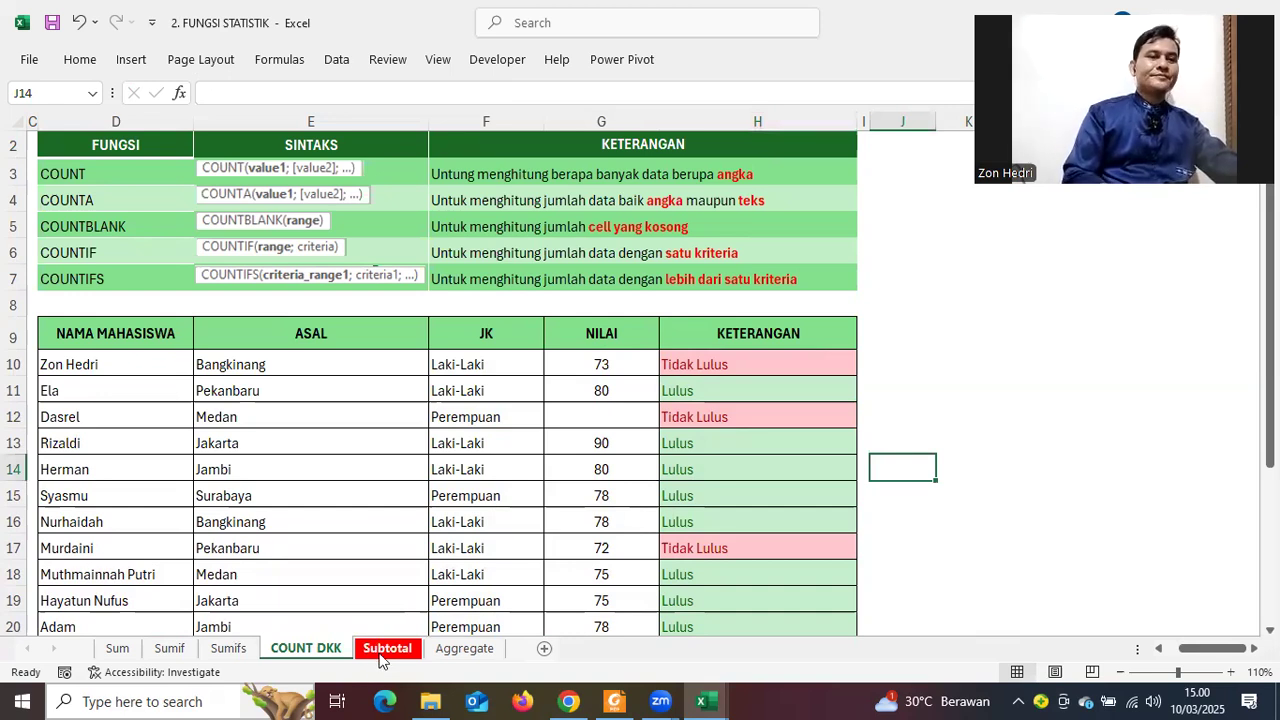
On the Subtotal sheet, select column H to read the Rp41.230.000.000 Total Penjualan sum
left_click(380, 656)
scroll(1122, 432, "down", 2)
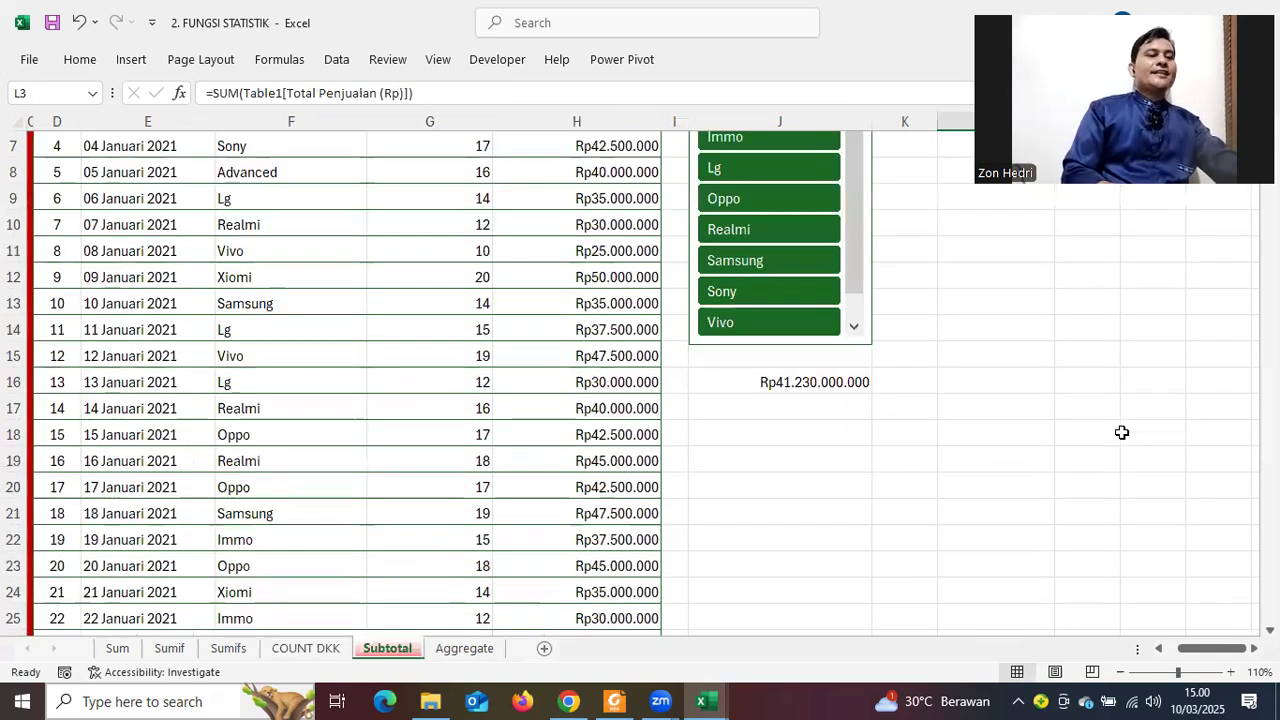
scroll(1122, 432, "up", 2)
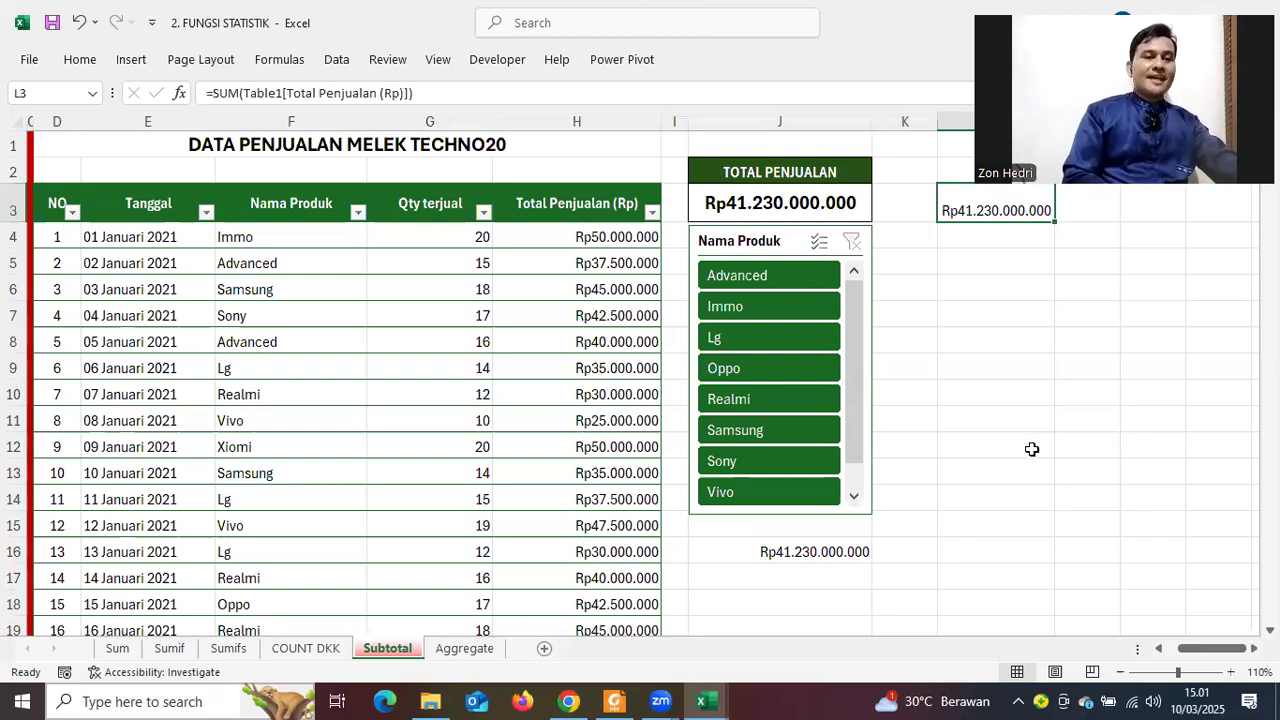
scroll(1030, 449, "down", 4)
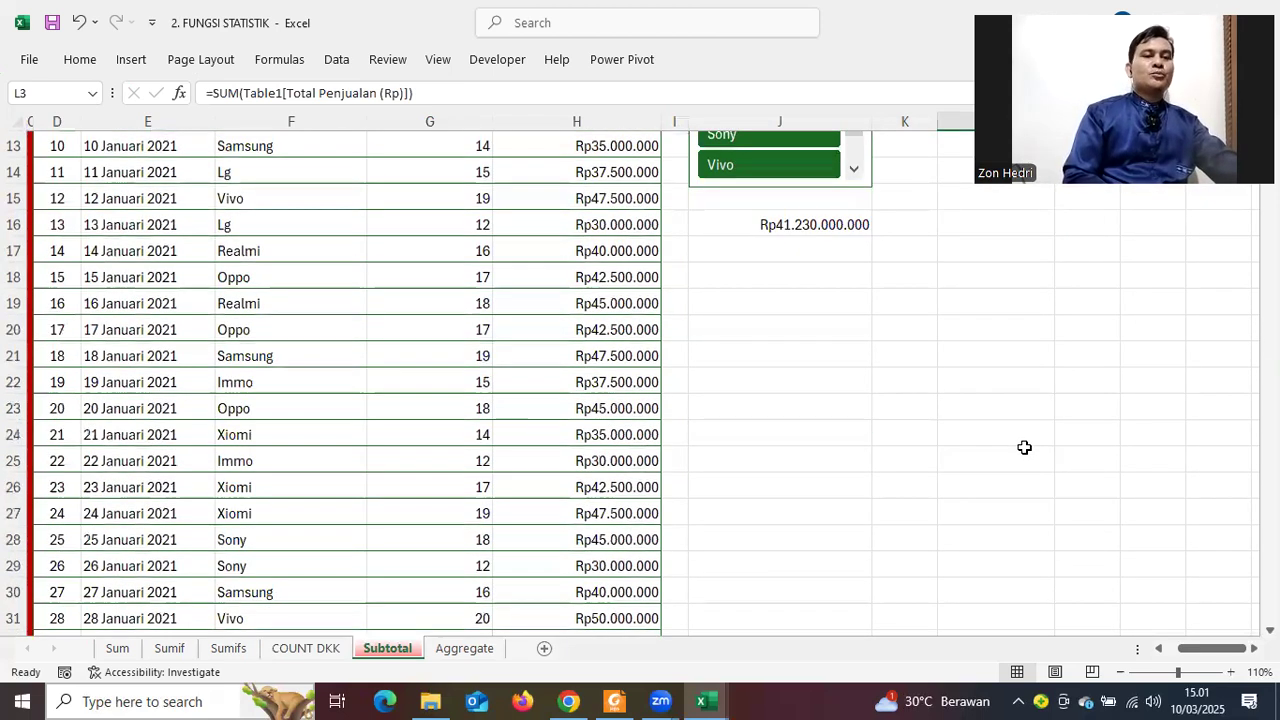
scroll(1025, 447, "up", 4)
scroll(920, 345, "up", 1)
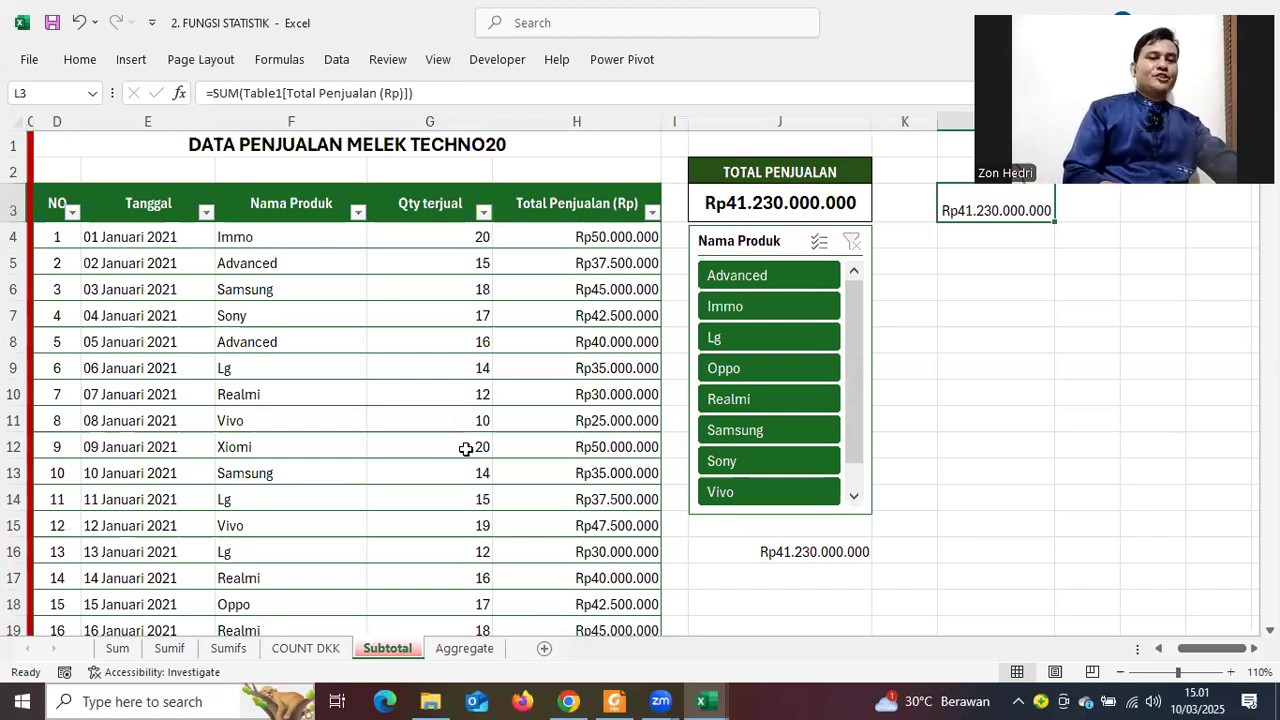
scroll(520, 450, "down", 1)
scroll(690, 518, "up", 1)
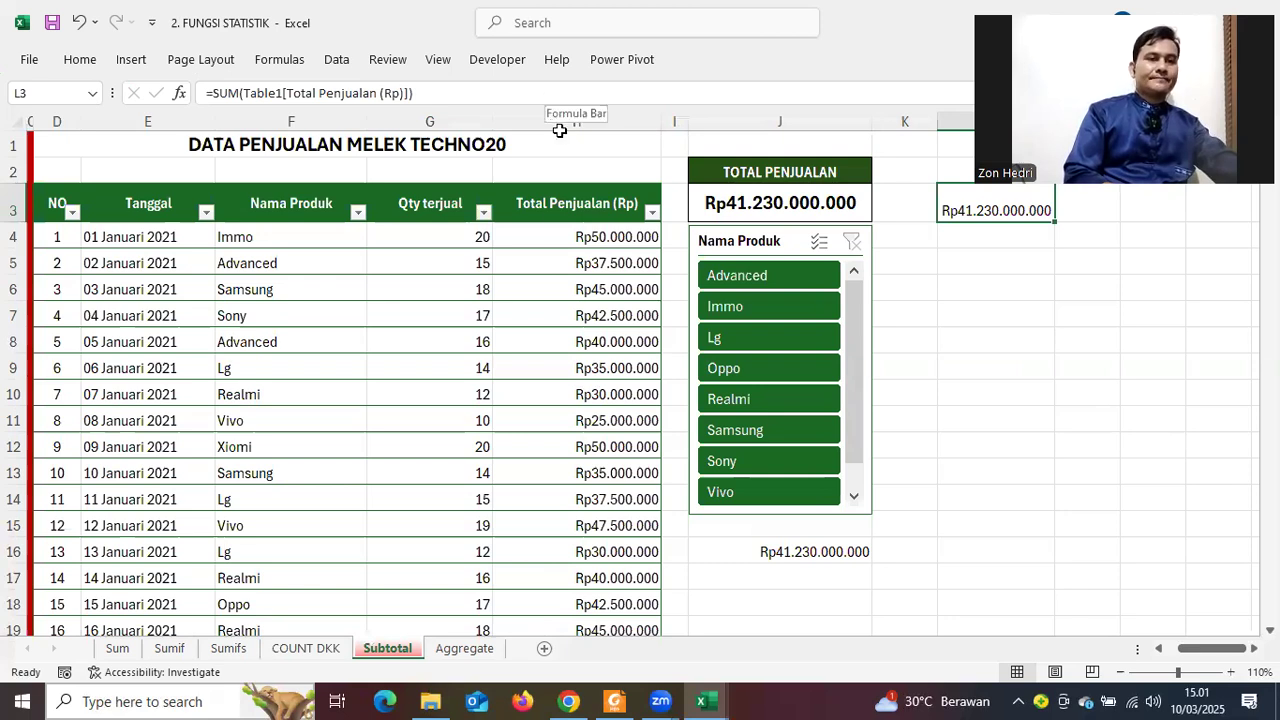
left_click(552, 124)
scroll(528, 545, "down", 15)
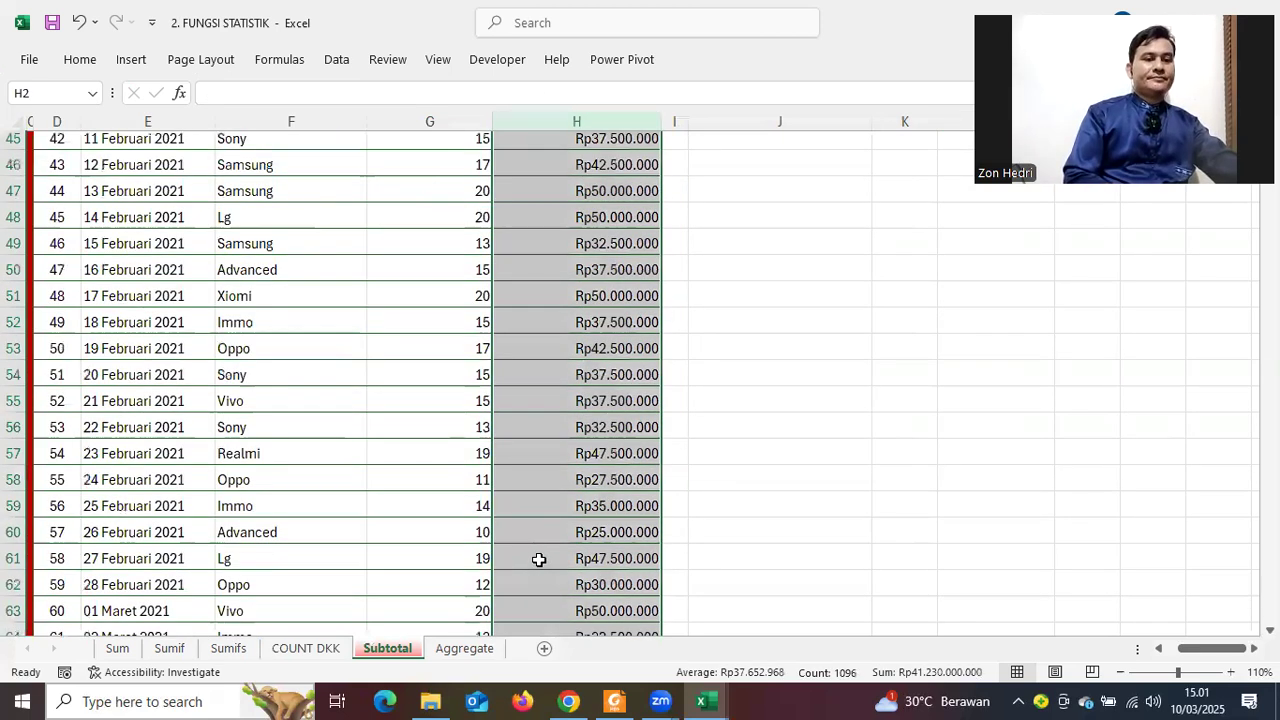
scroll(544, 546, "up", 15)
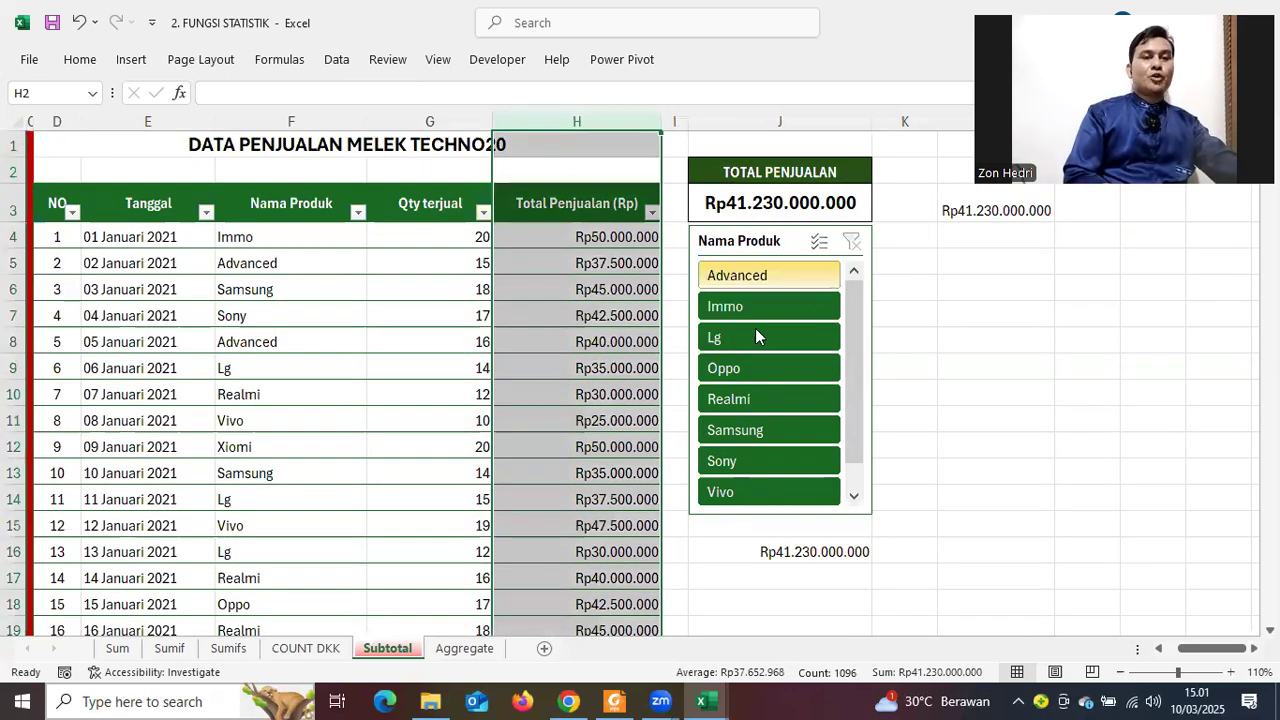
Filter the Nama Produk slicer to Advanced, Oppo, then Samsung, clear it, and inspect J3's SUBTOTAL formula
left_click(750, 278)
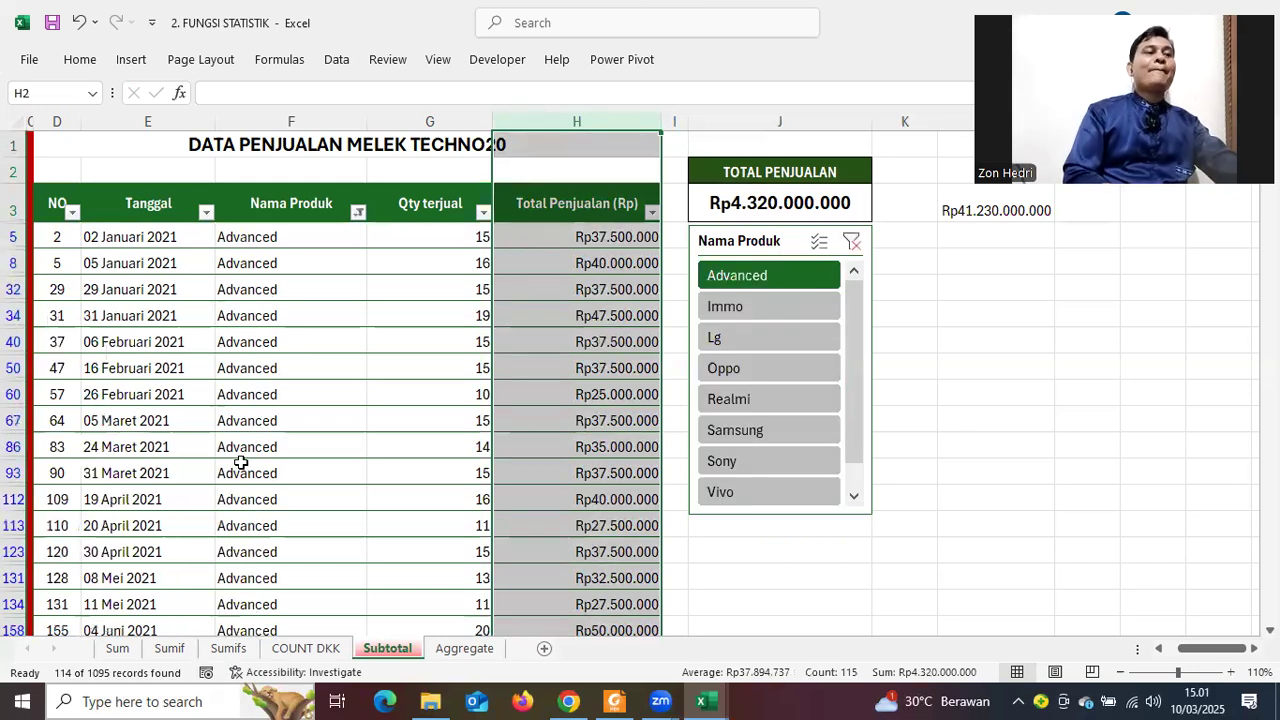
scroll(252, 490, "down", 5)
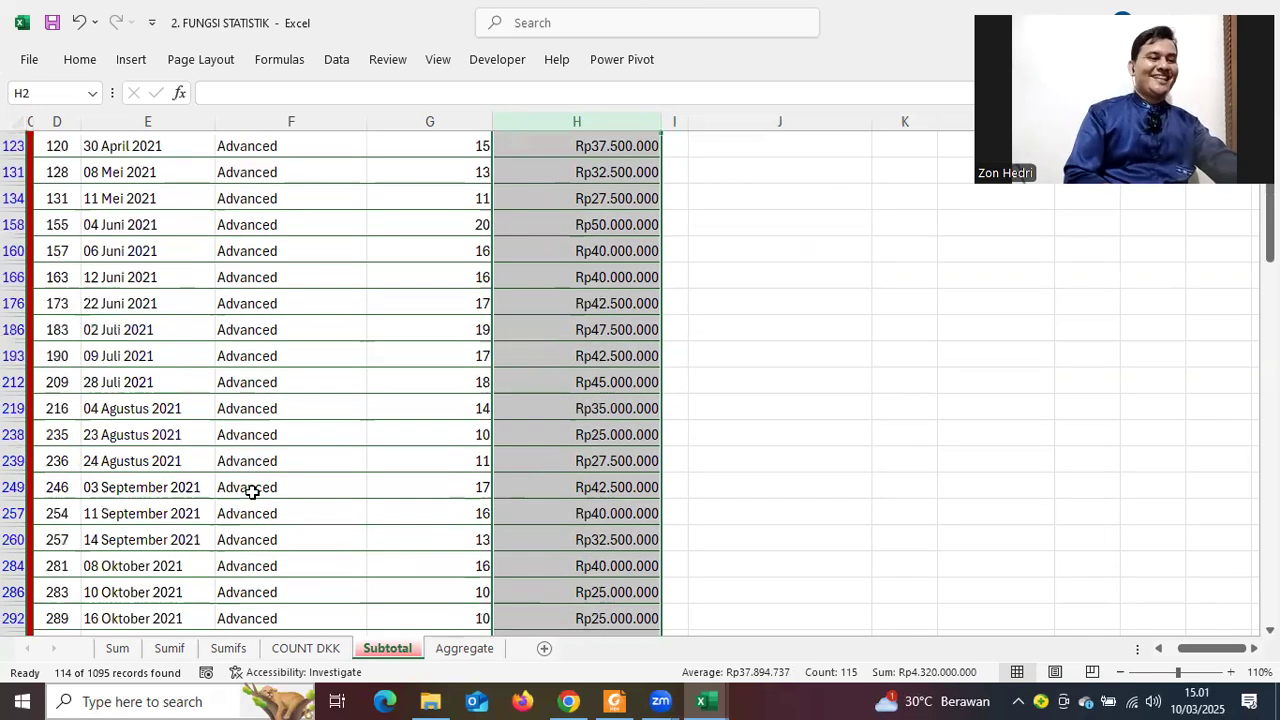
scroll(252, 490, "down", 2)
scroll(252, 490, "up", 7)
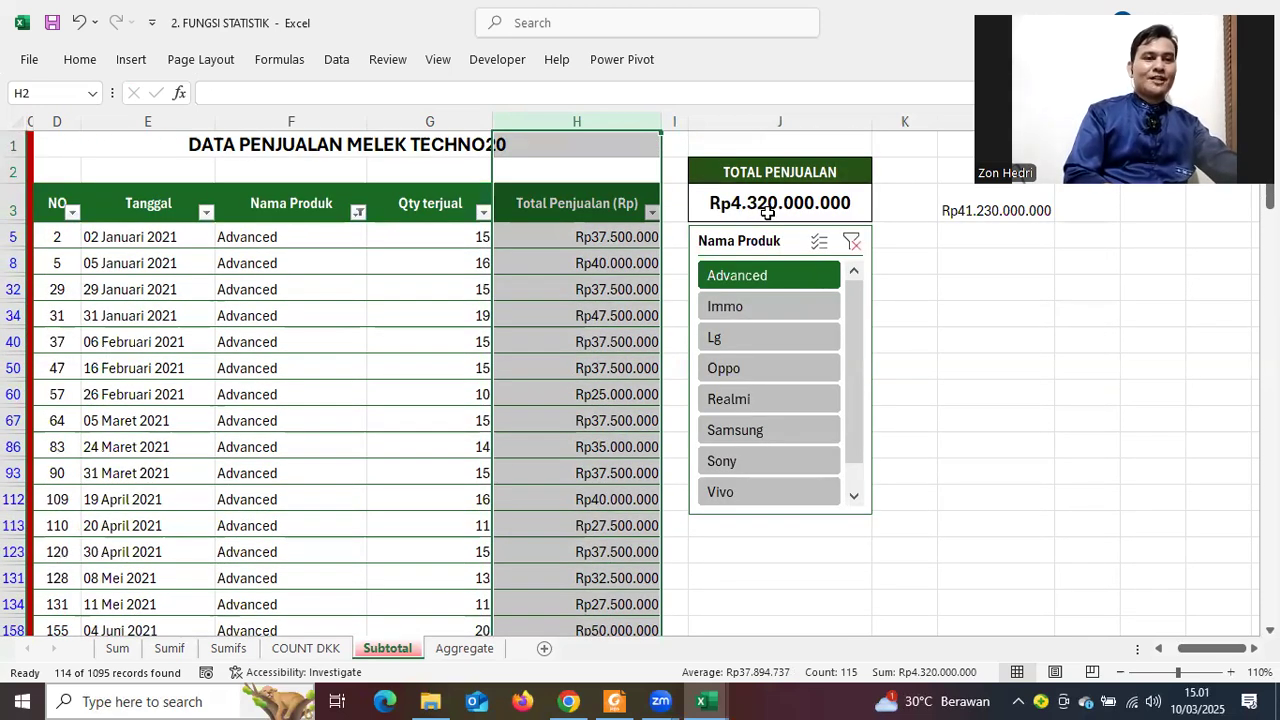
left_click(755, 370)
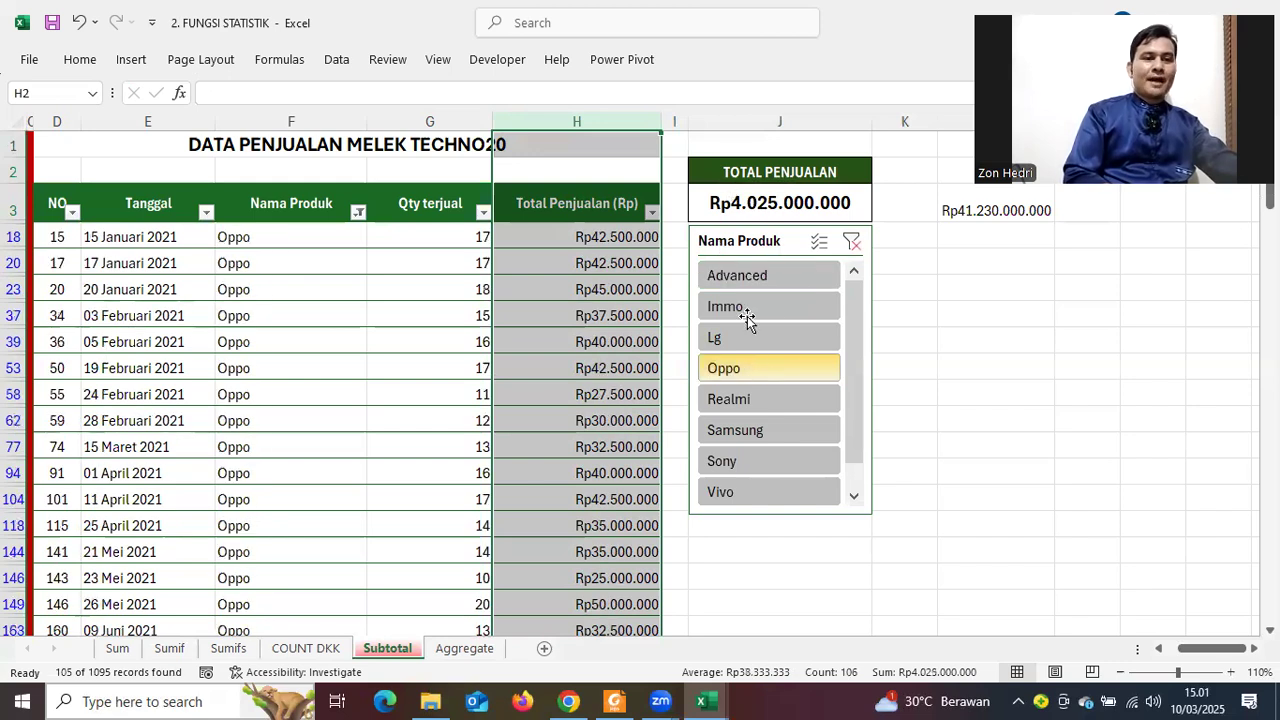
left_click(755, 436)
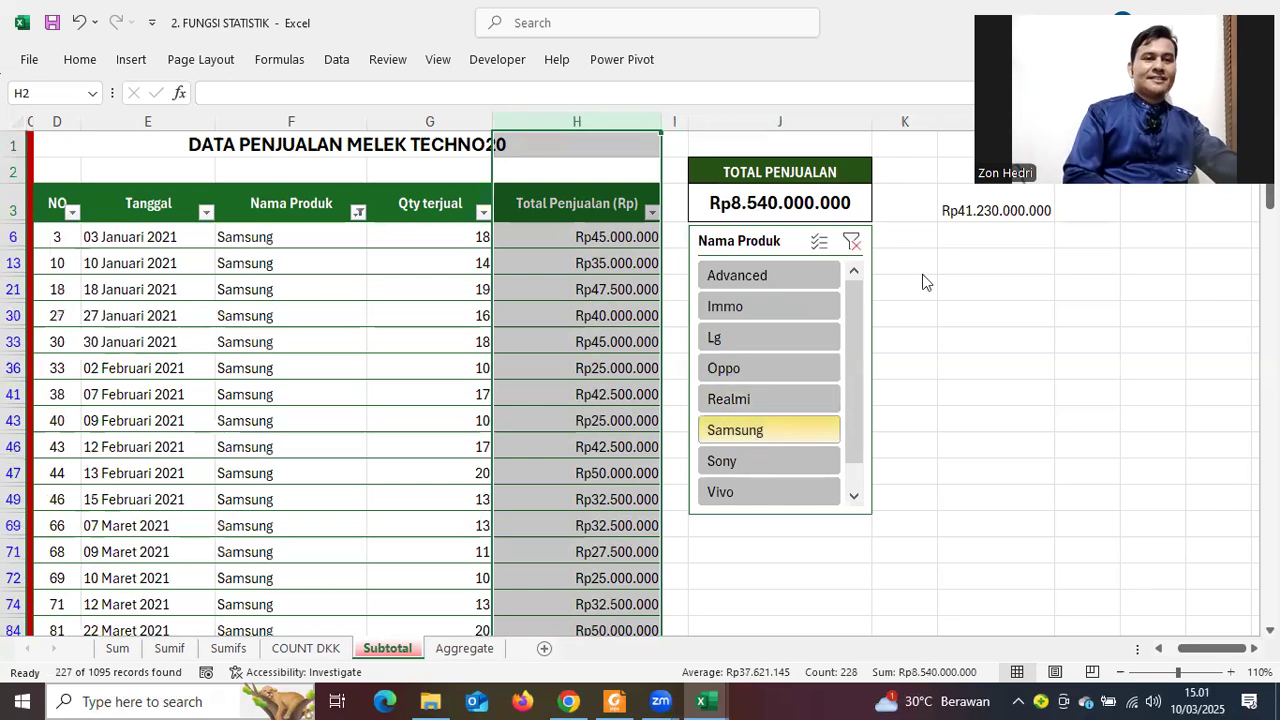
left_click(851, 244)
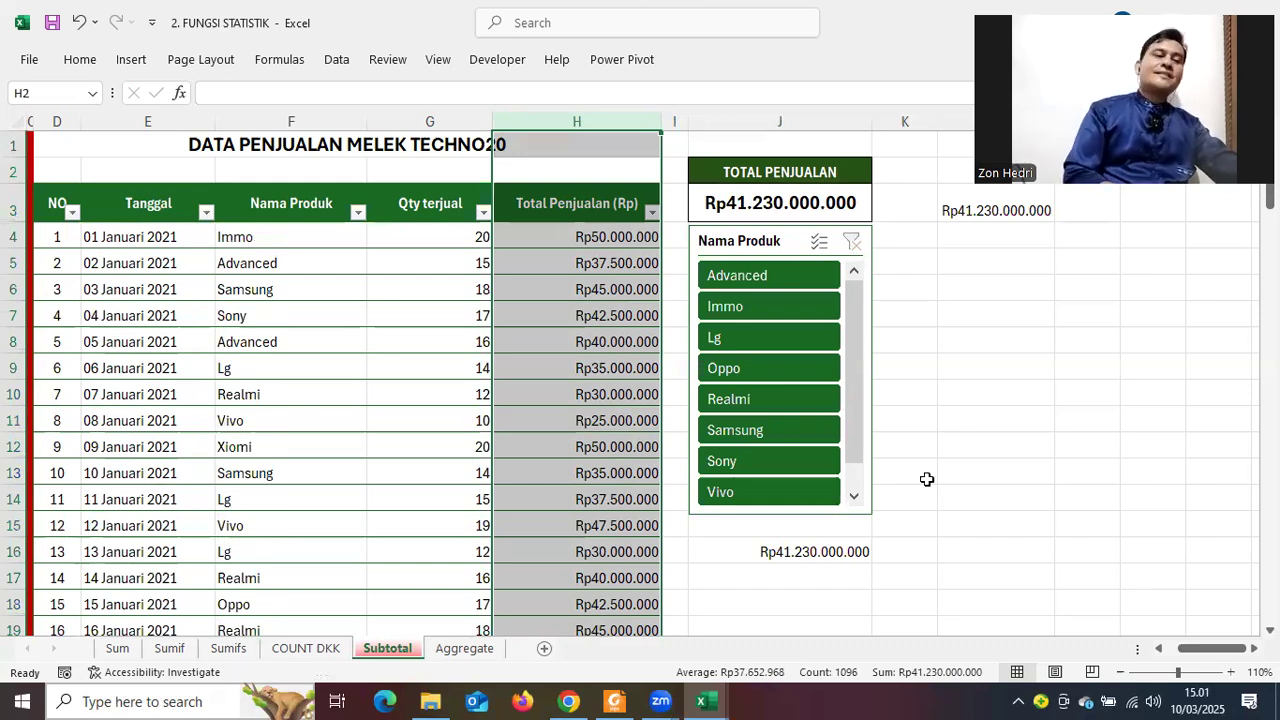
left_click(718, 196)
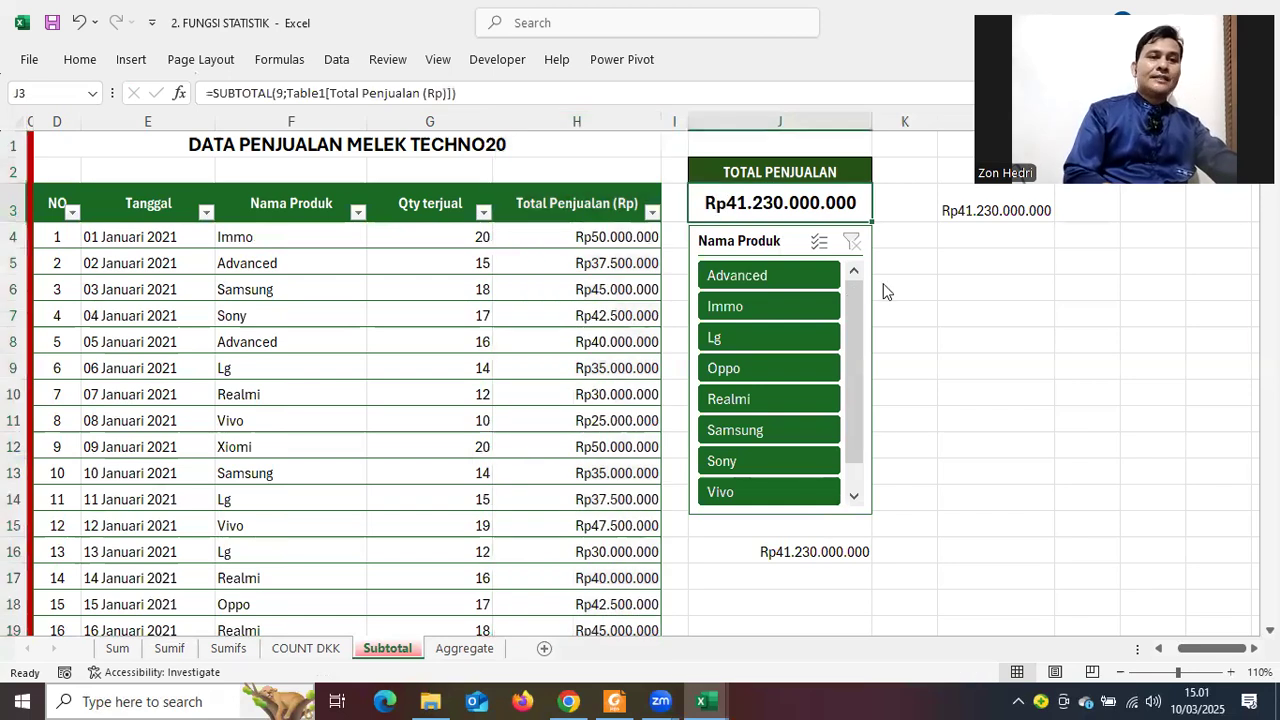
Replace J3's formula with a SUM of the whole Total Penjualan column from H4 down
key("Delete")
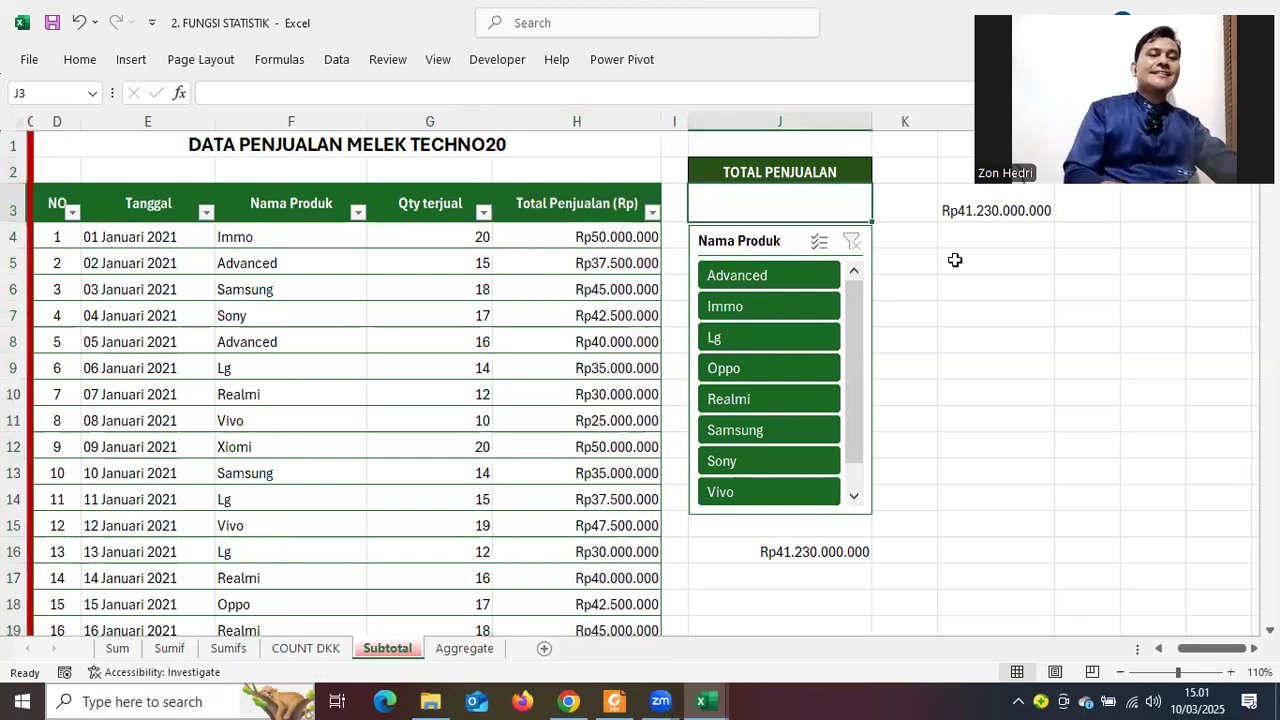
left_click(976, 447)
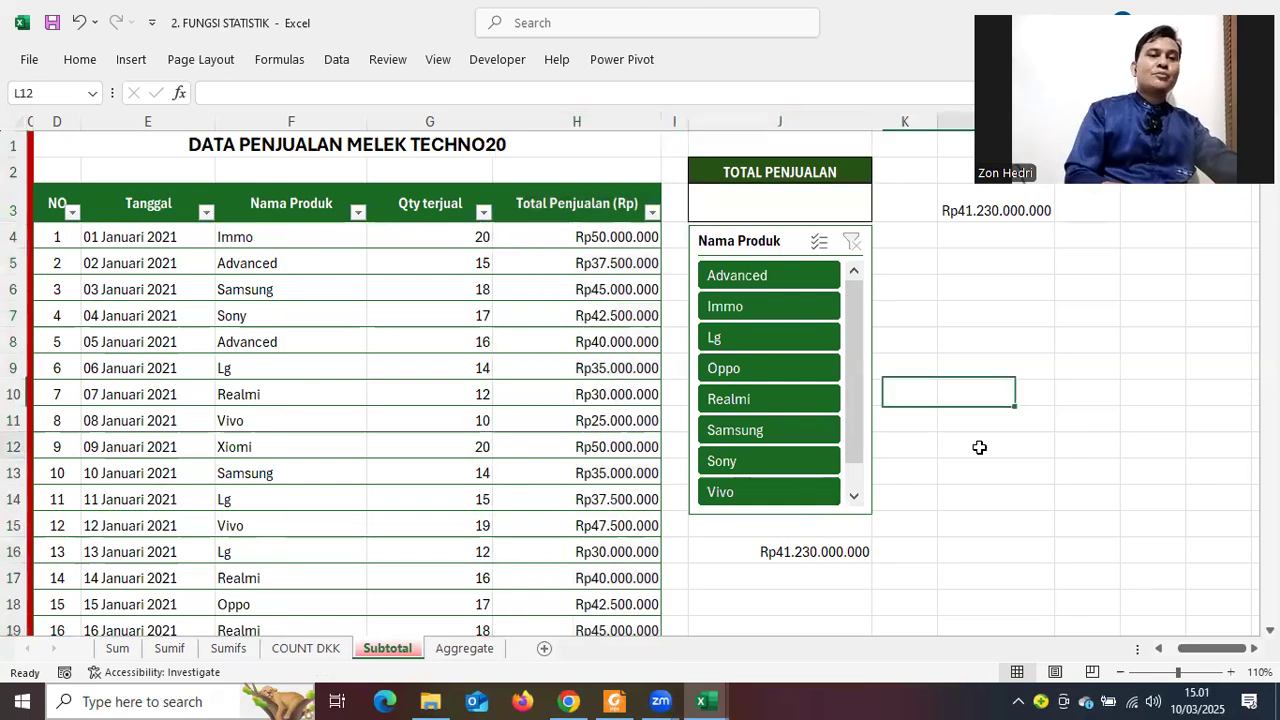
left_click(730, 211)
type("=")
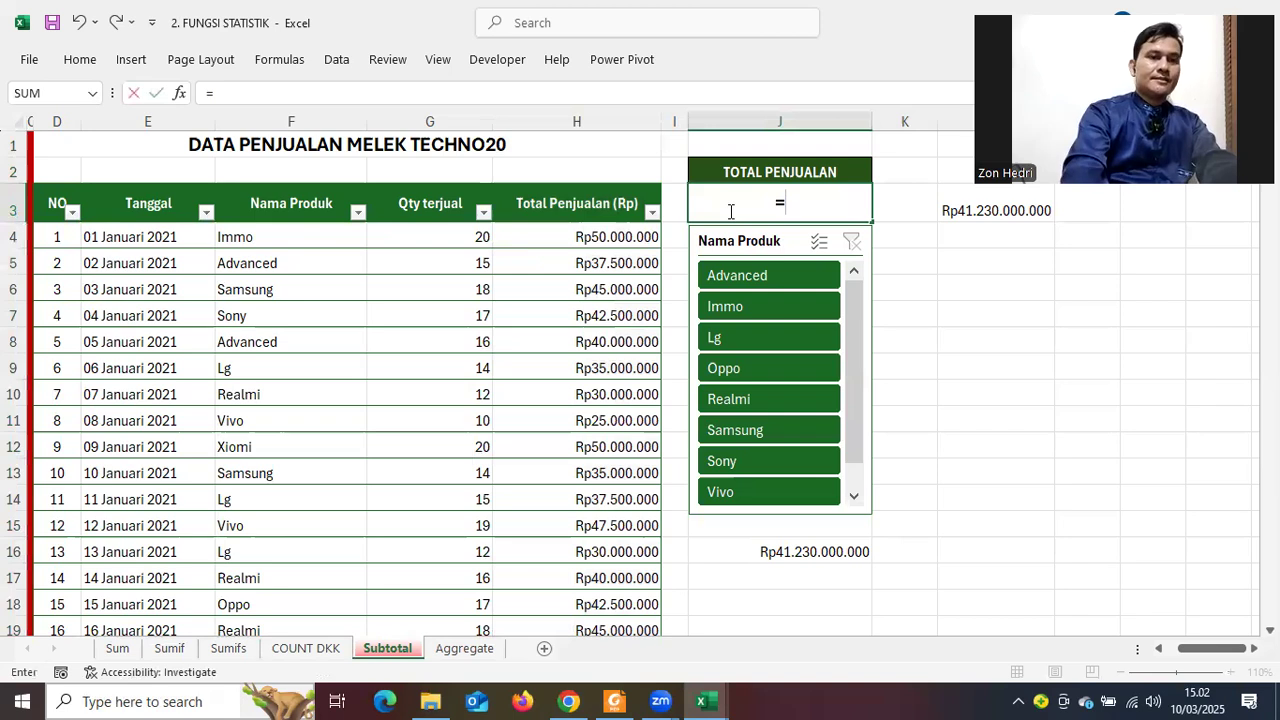
type("sum(")
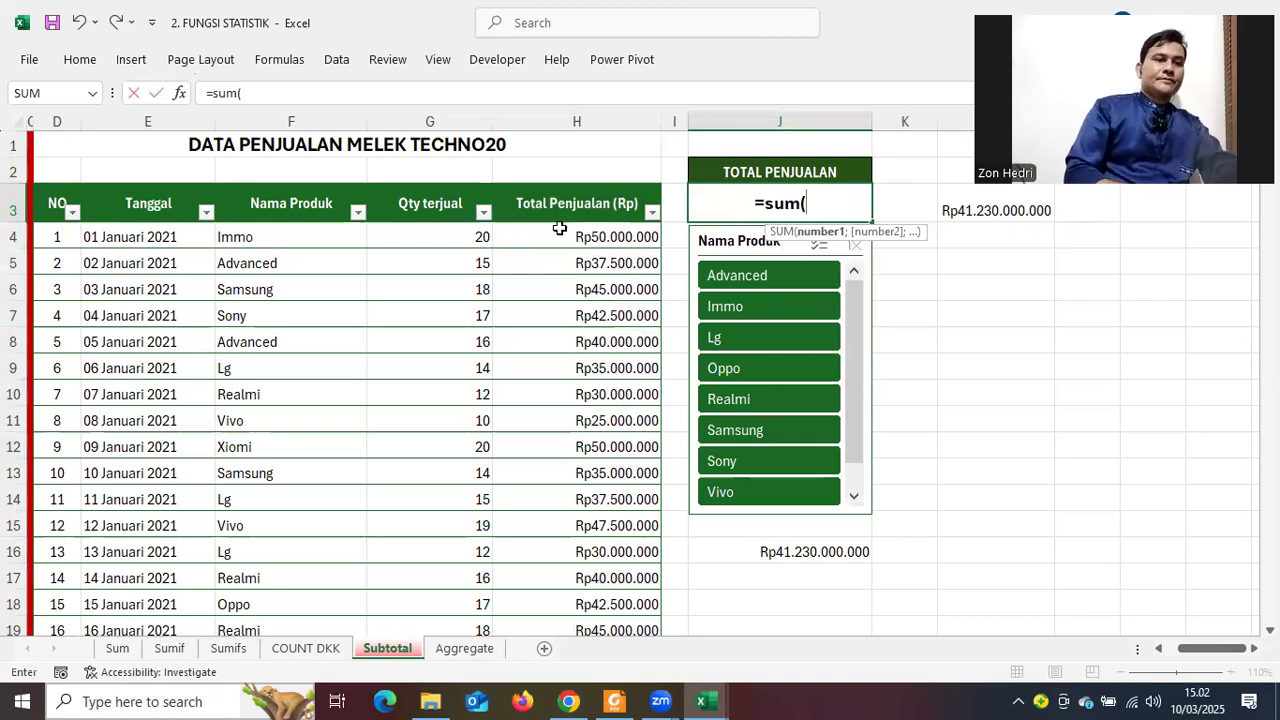
left_click(560, 230)
left_click_drag(560, 230, 576, 552)
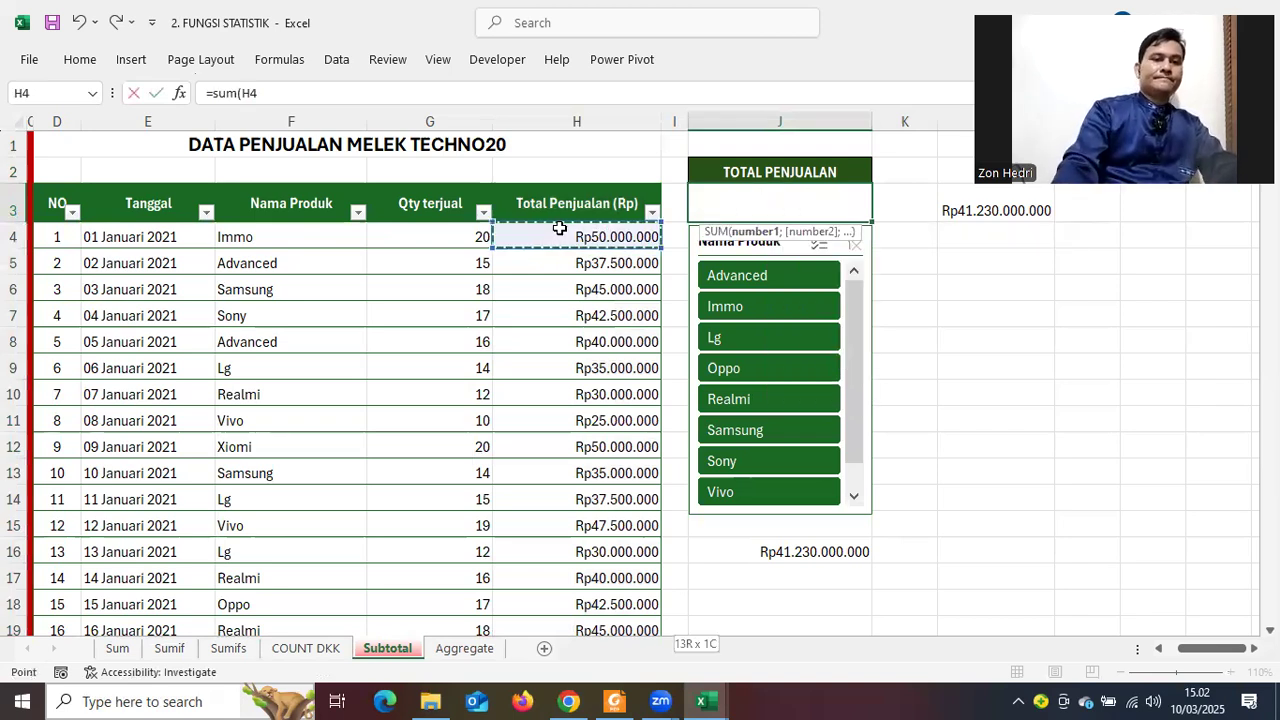
key("ctrl+shift+Down")
key("Return")
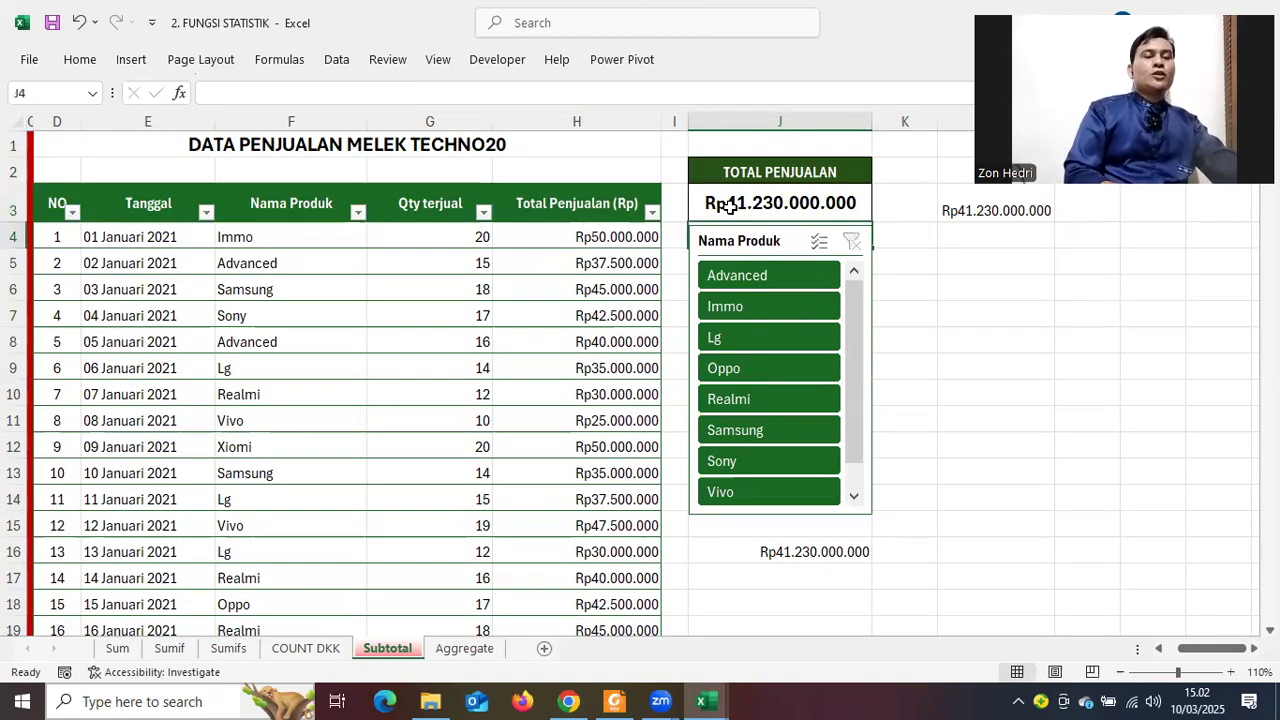
Filter the slicer to Advanced, Lg, Realmi and Samsung, clear it, then empty J3
left_click(744, 278)
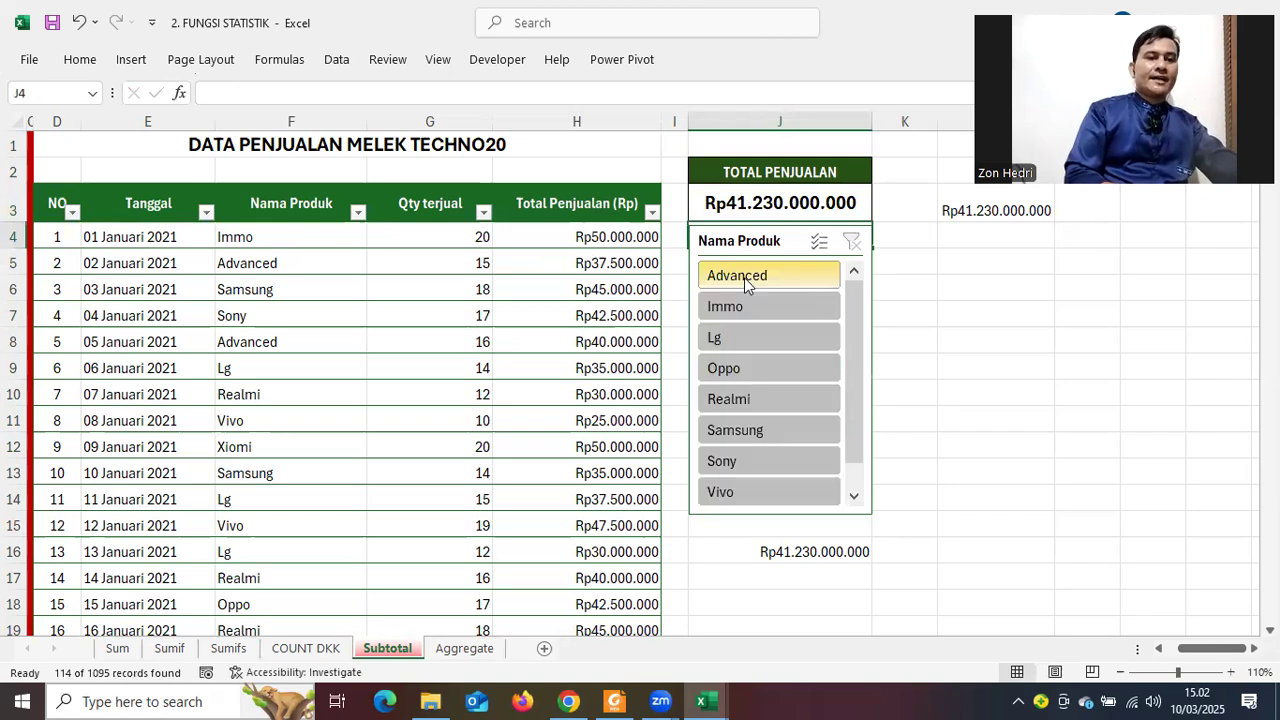
left_click(753, 339)
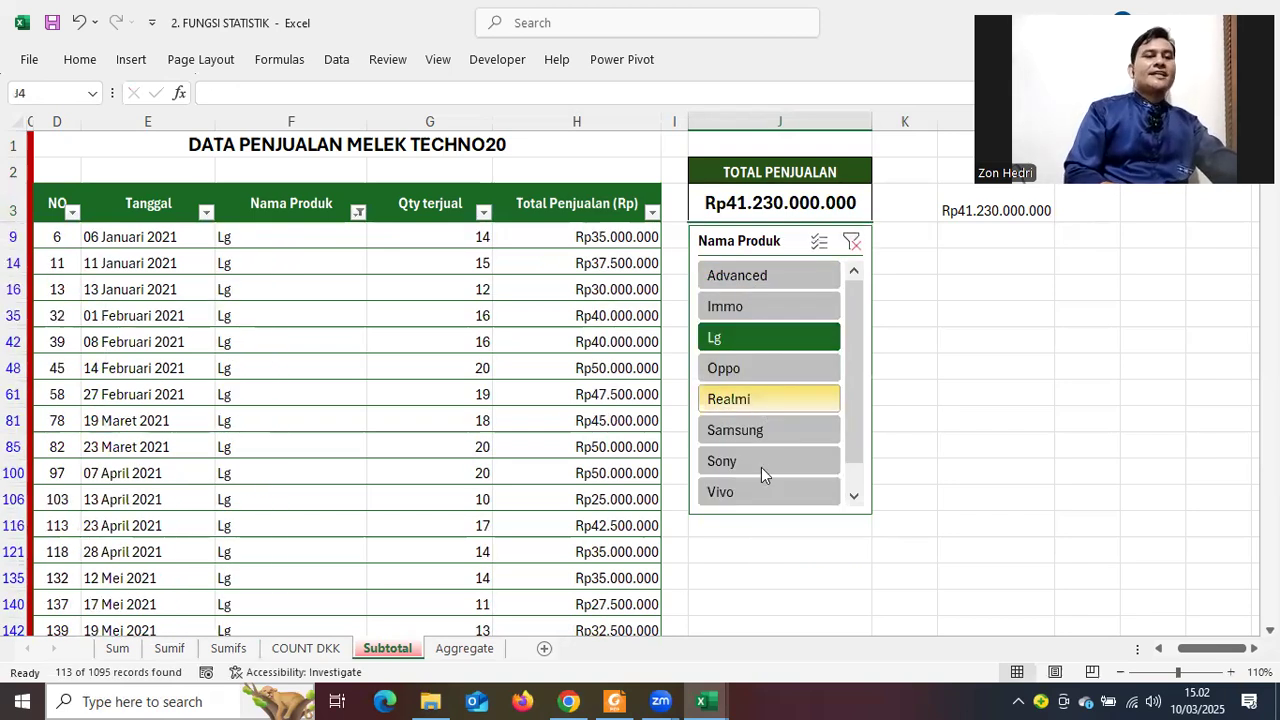
left_click(745, 399)
left_click(748, 439)
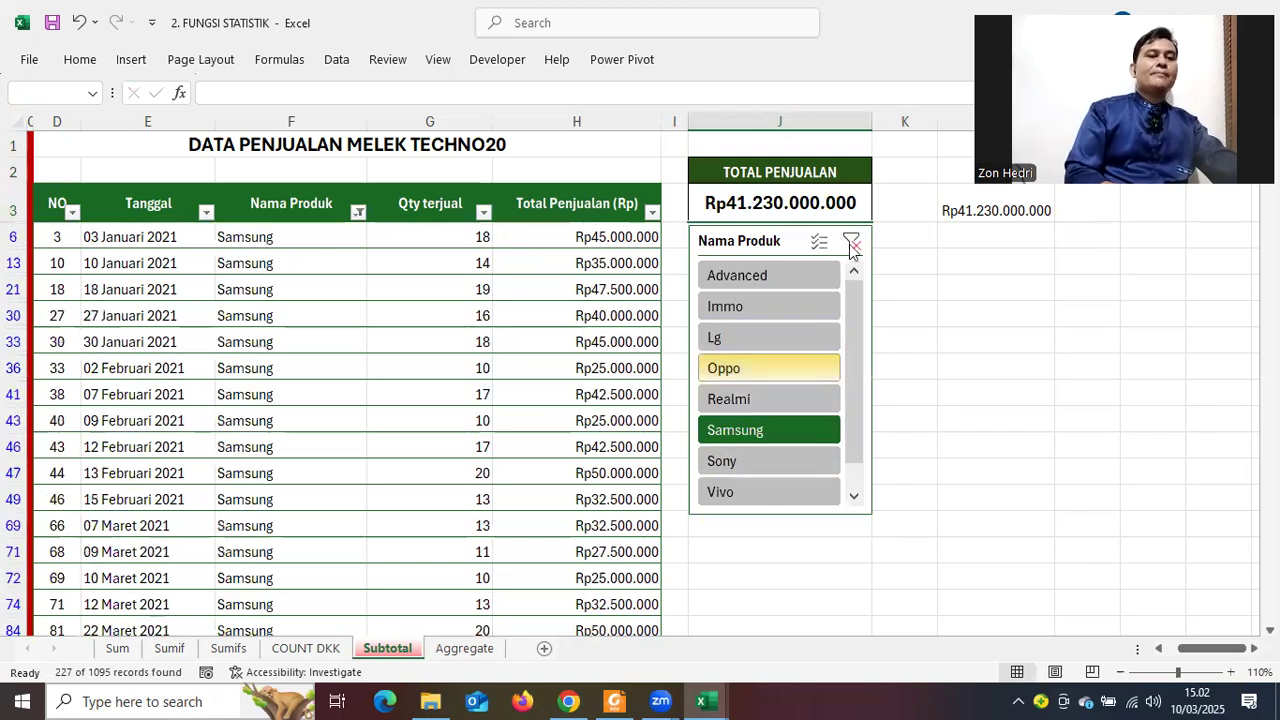
left_click(851, 244)
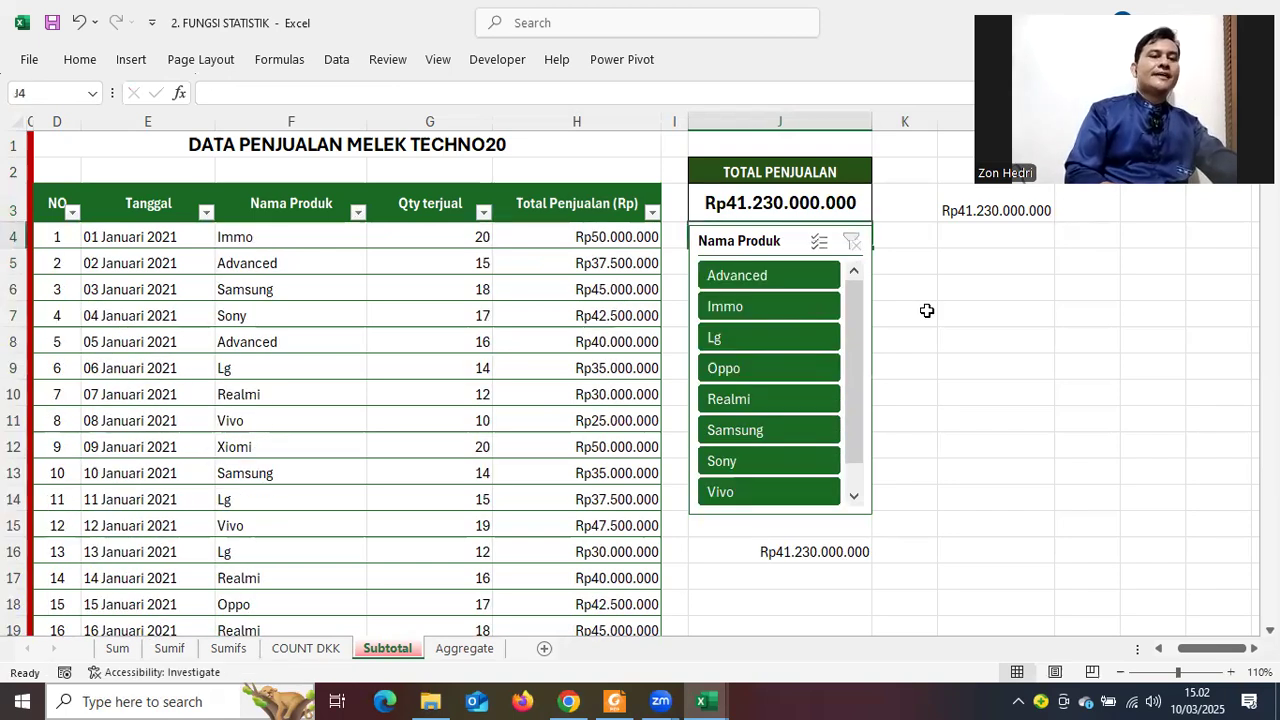
left_click(726, 207)
key("Delete")
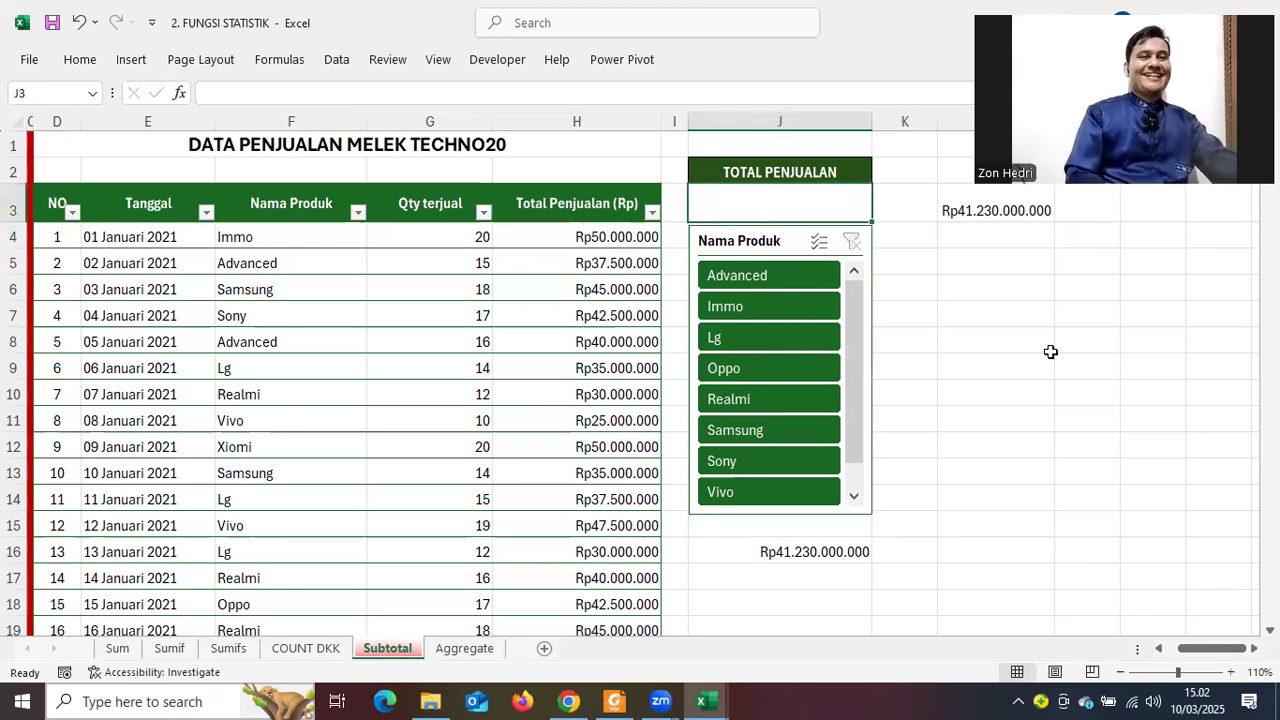
Enter =SUBTOTAL(9; …) in J3 covering the whole Total Penjualan column from H4 down
left_click(1020, 365)
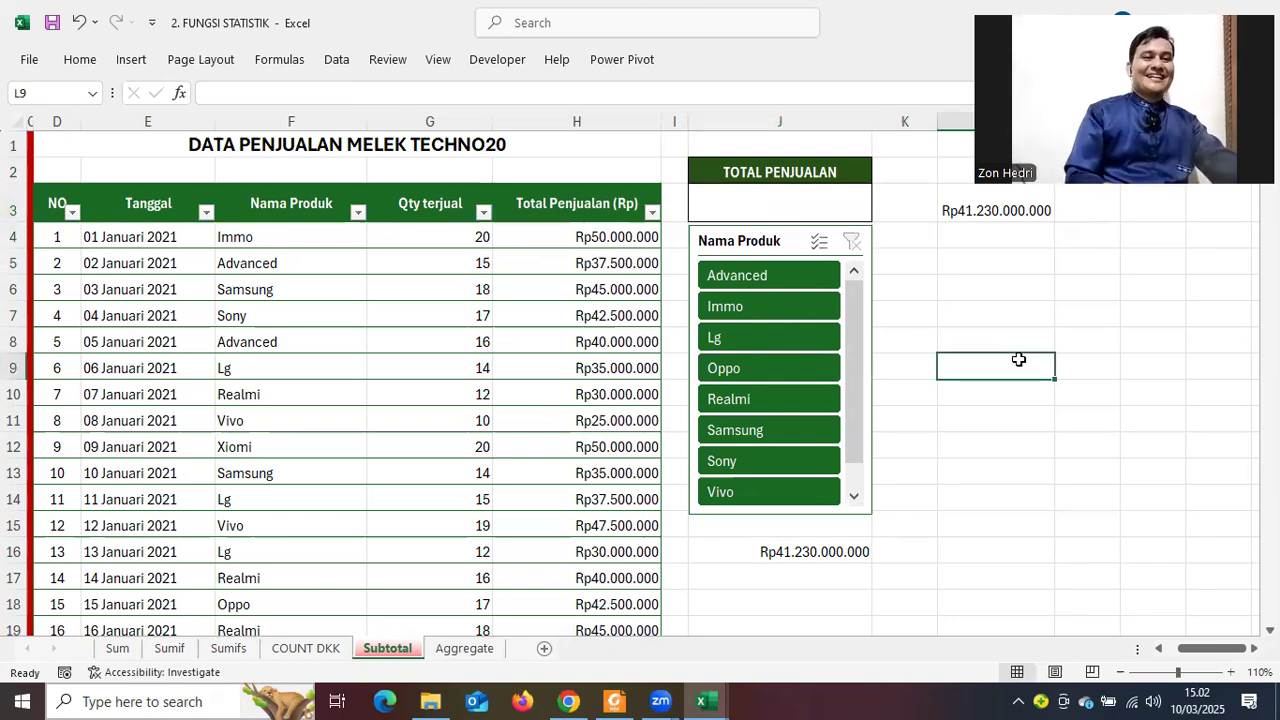
left_click(716, 209)
type("=")
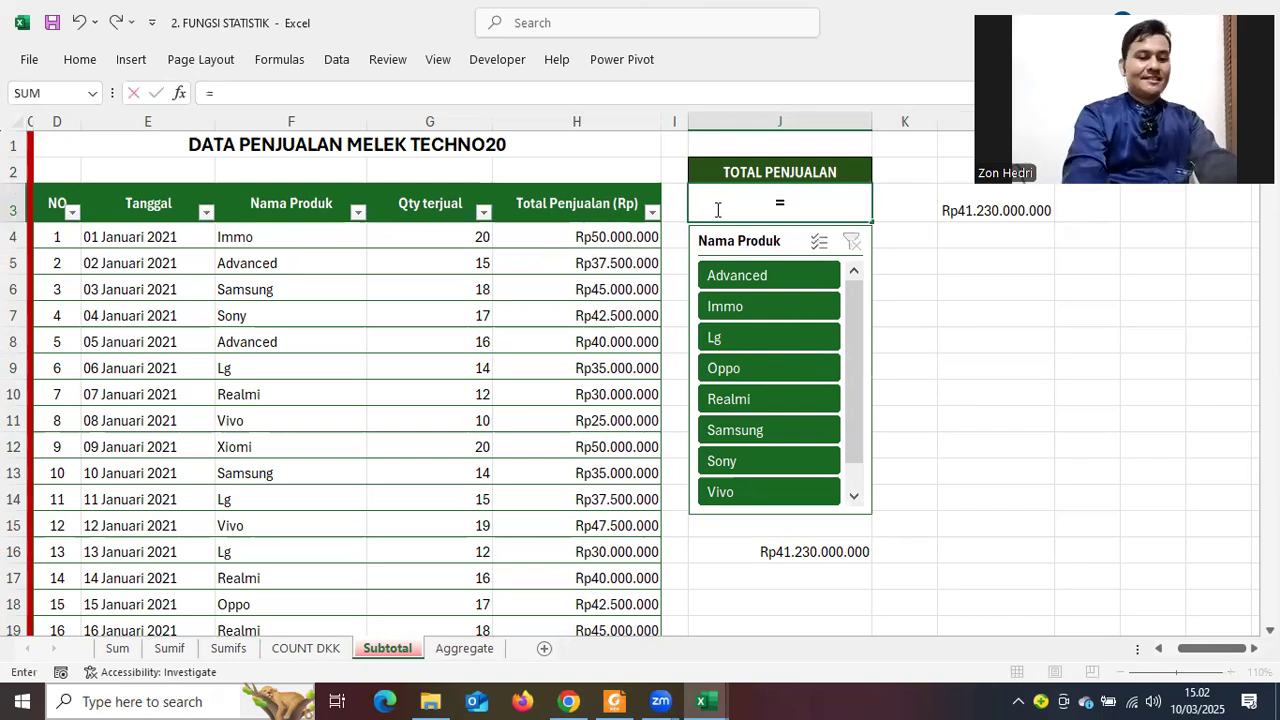
type("subtotal")
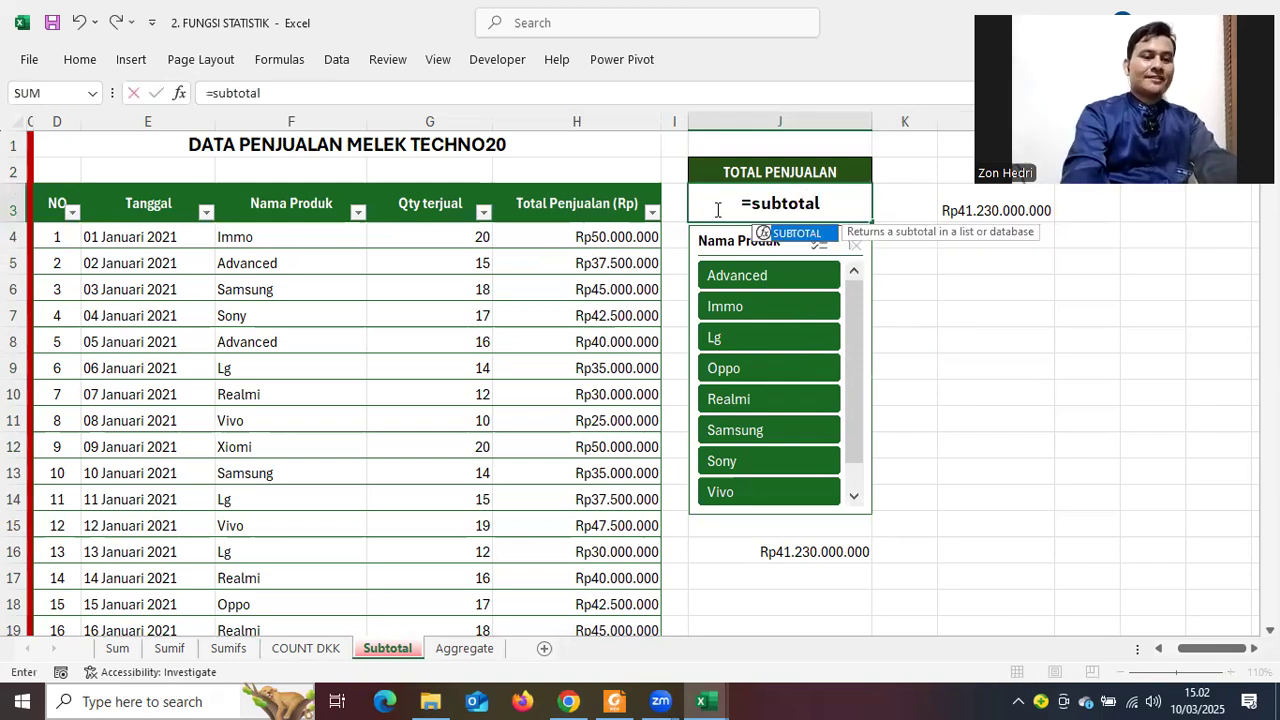
type("(")
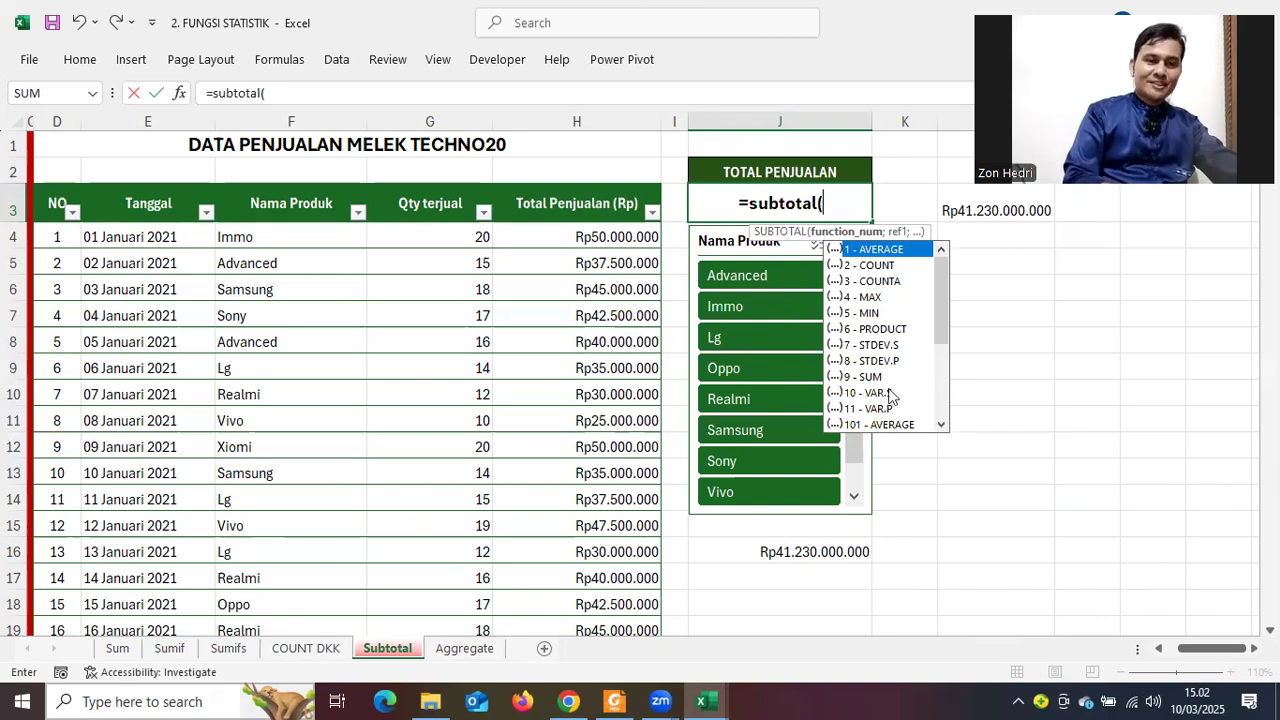
scroll(890, 397, "down", 3)
scroll(890, 397, "up", 3)
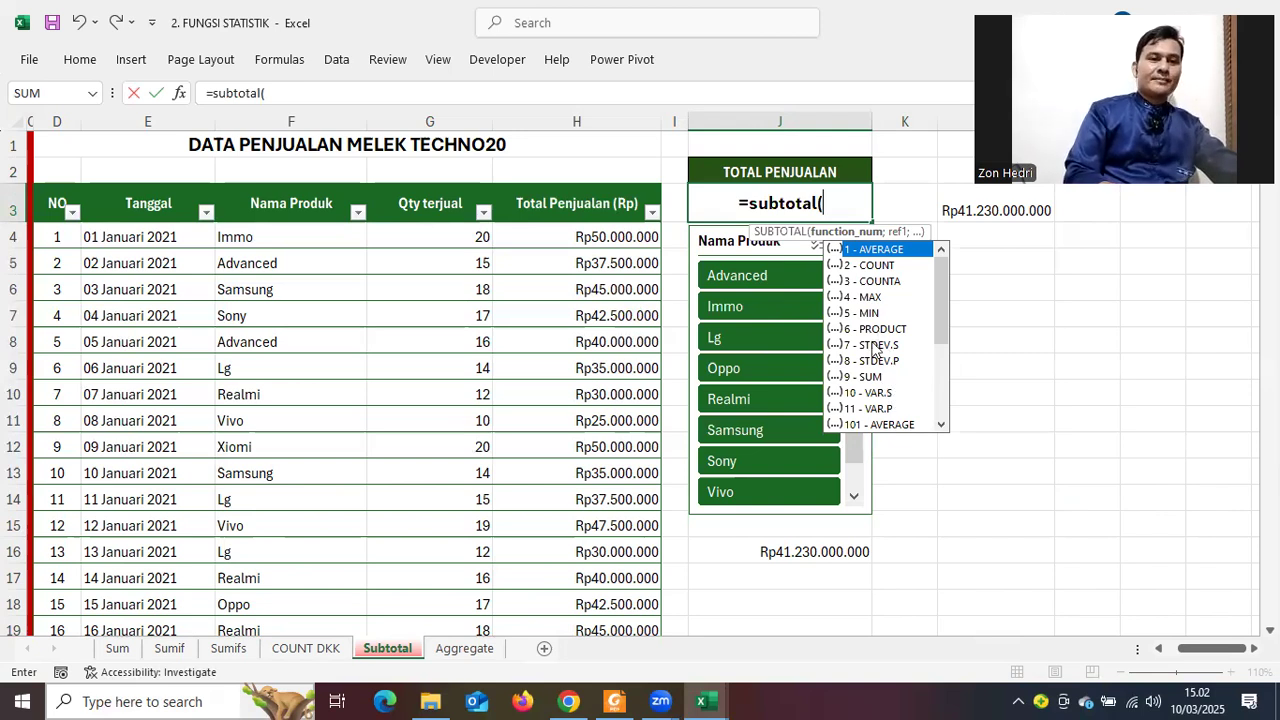
double_click(870, 377)
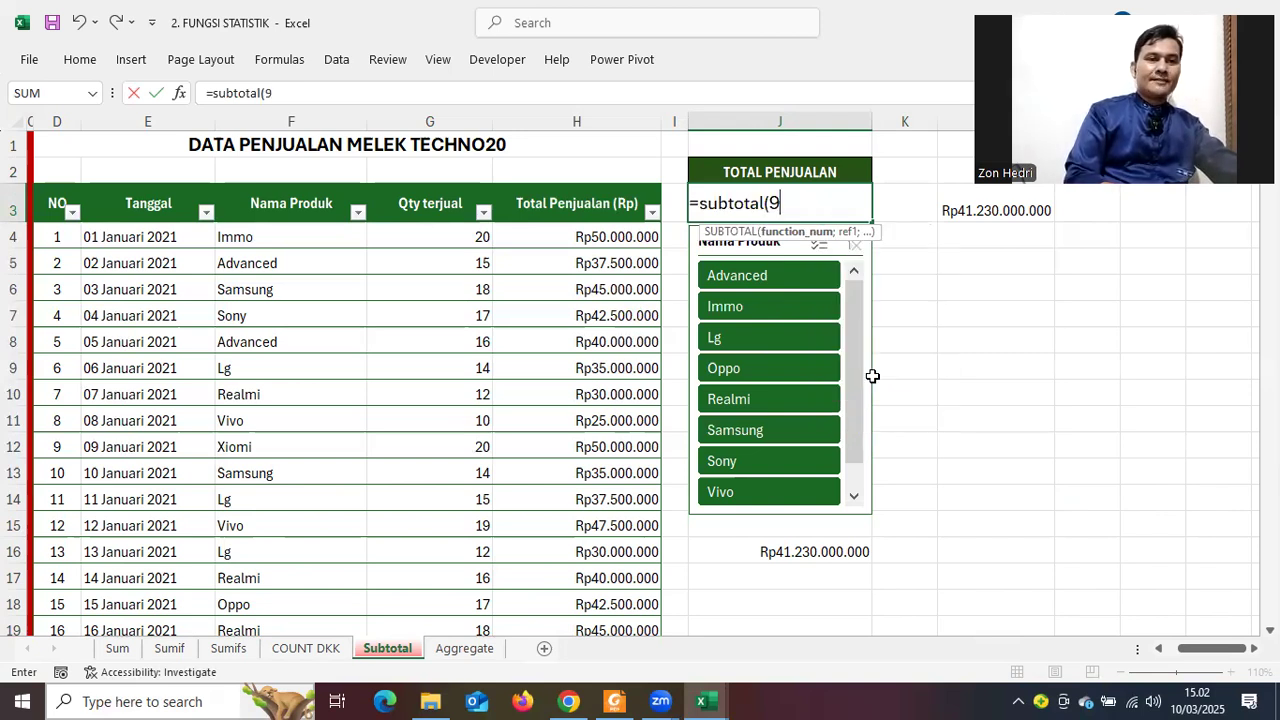
type(";")
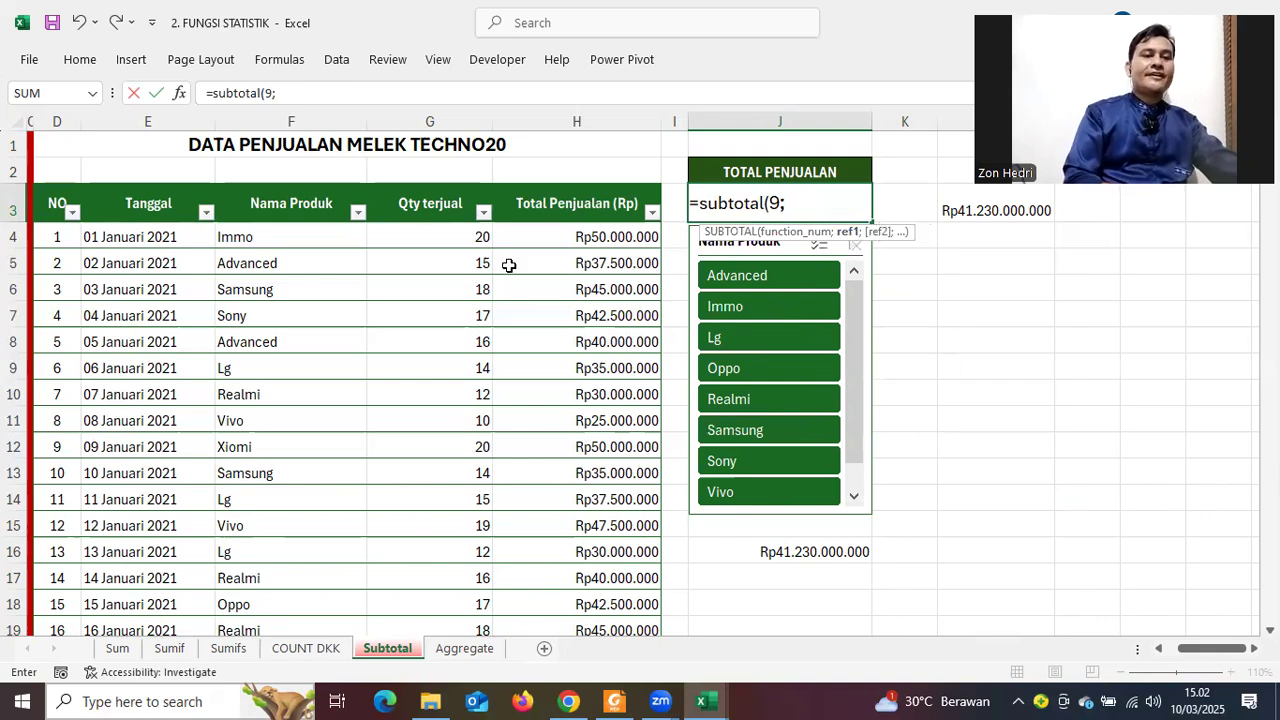
left_click(578, 236)
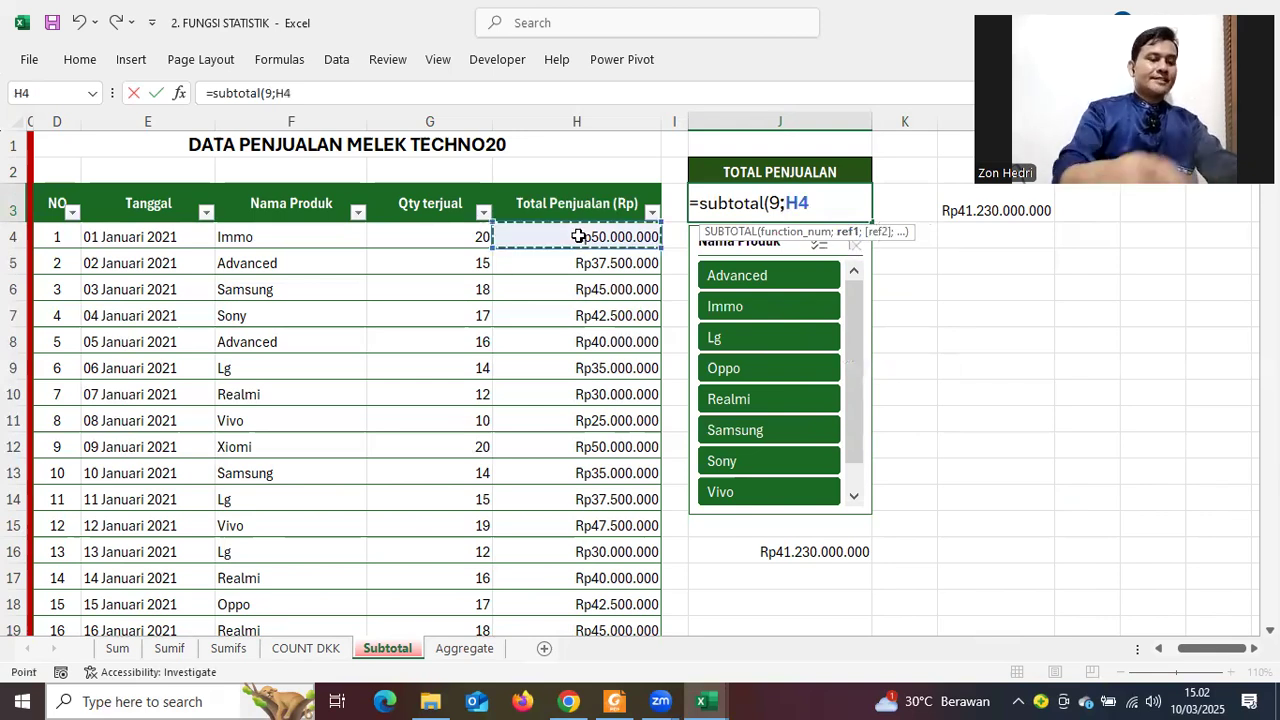
key("ctrl+shift+Down")
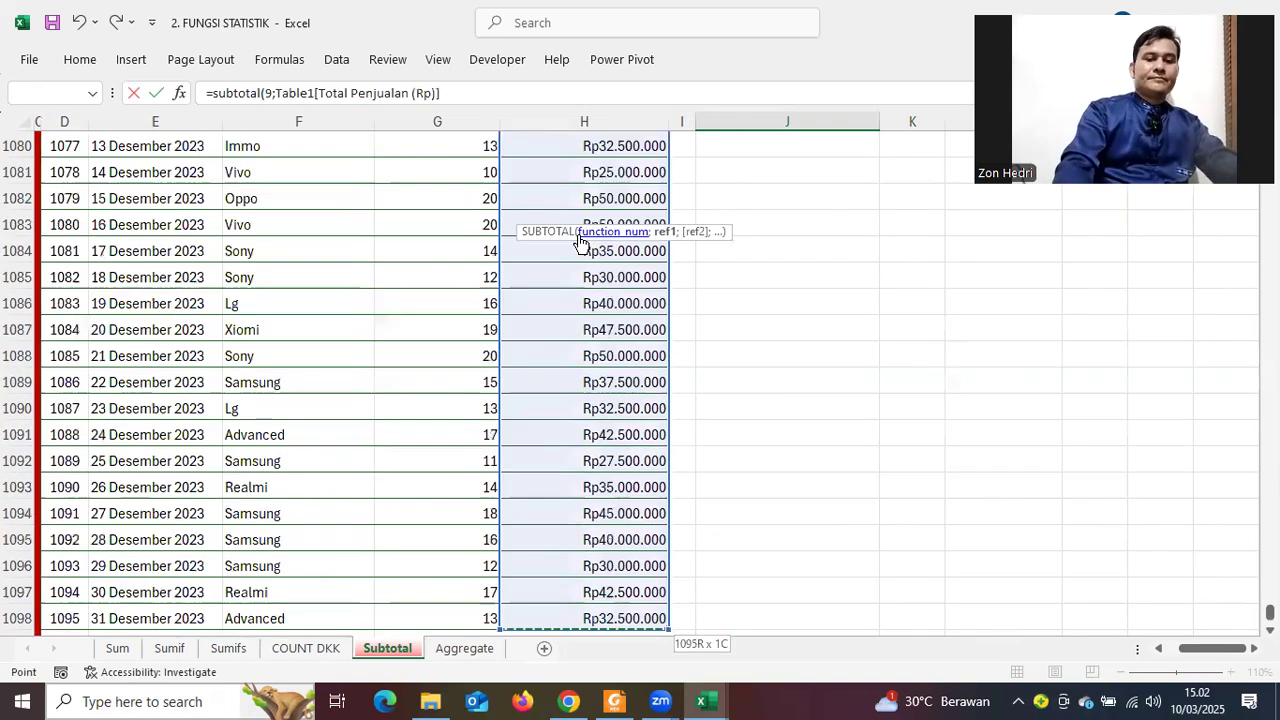
key("Return")
left_click(1005, 273)
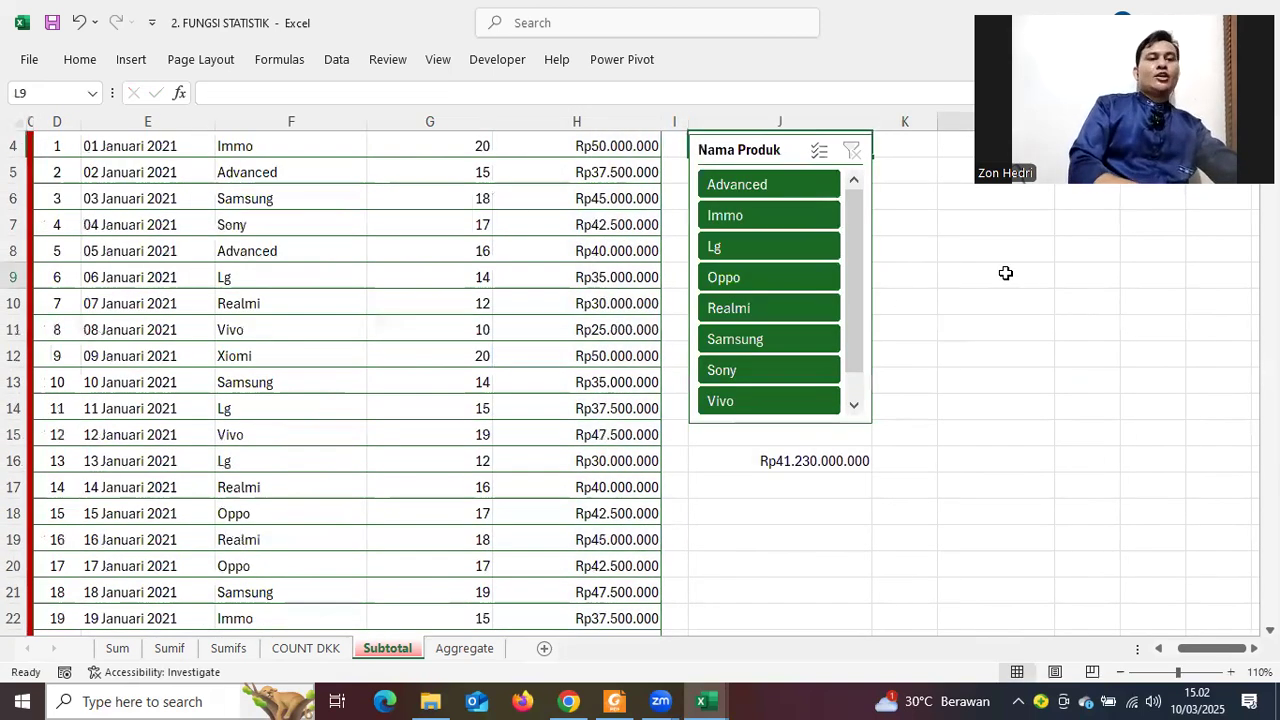
scroll(1005, 273, "up", 1)
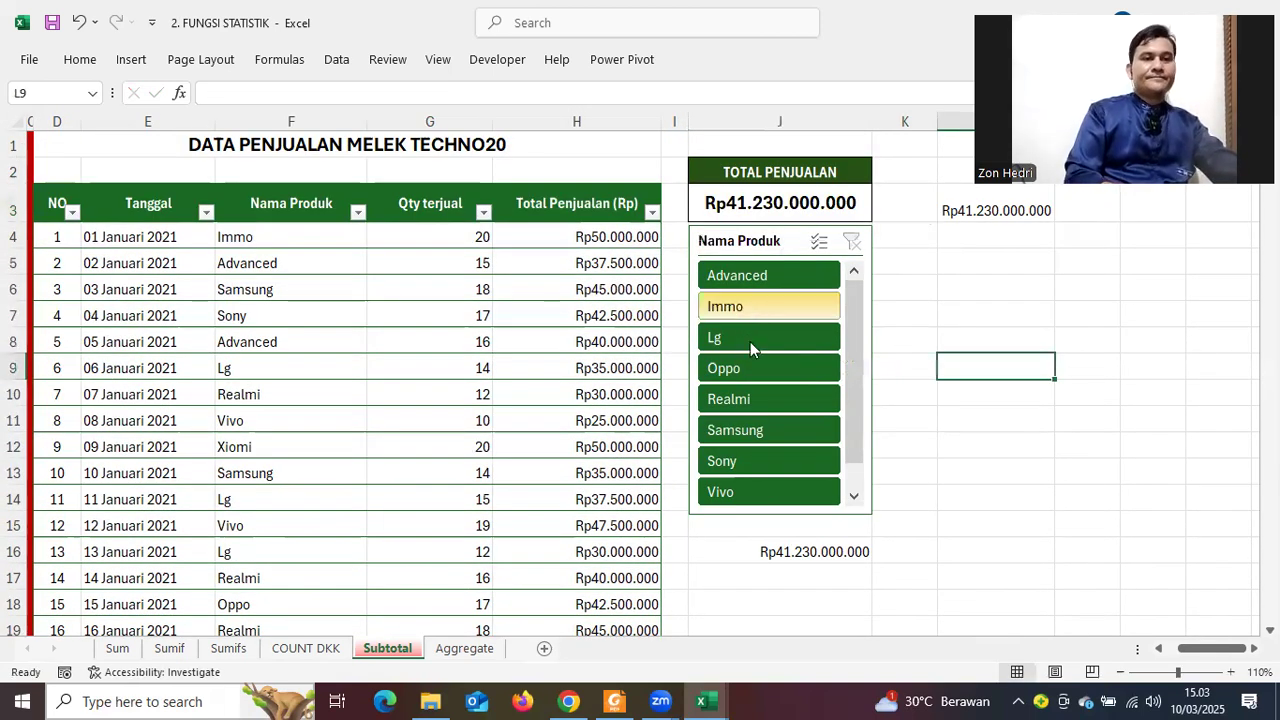
left_click(757, 367)
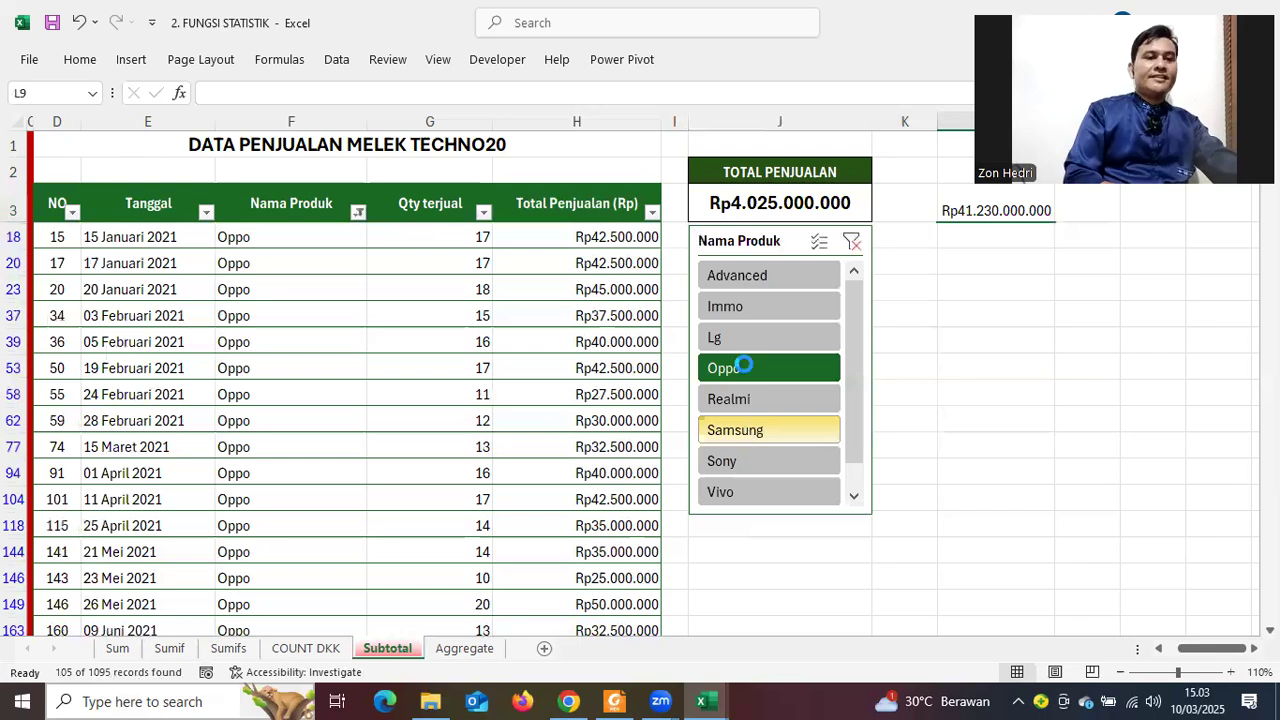
left_click(731, 285)
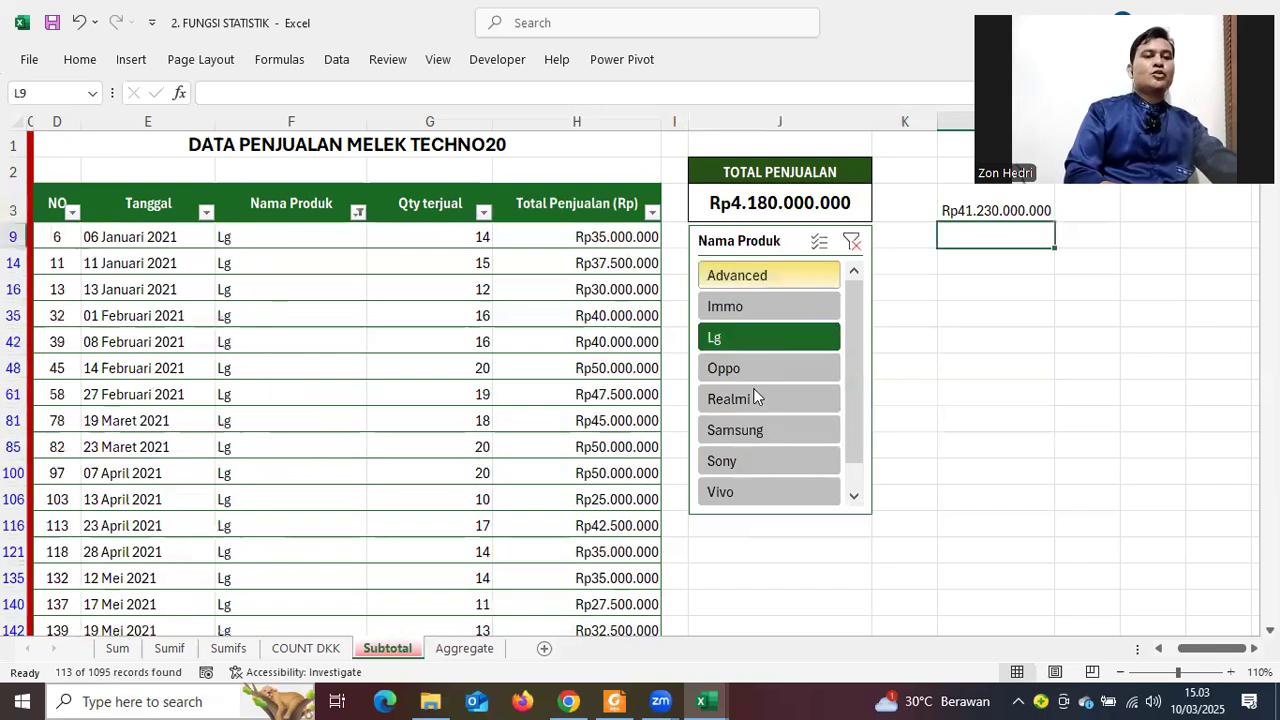
left_click(763, 471)
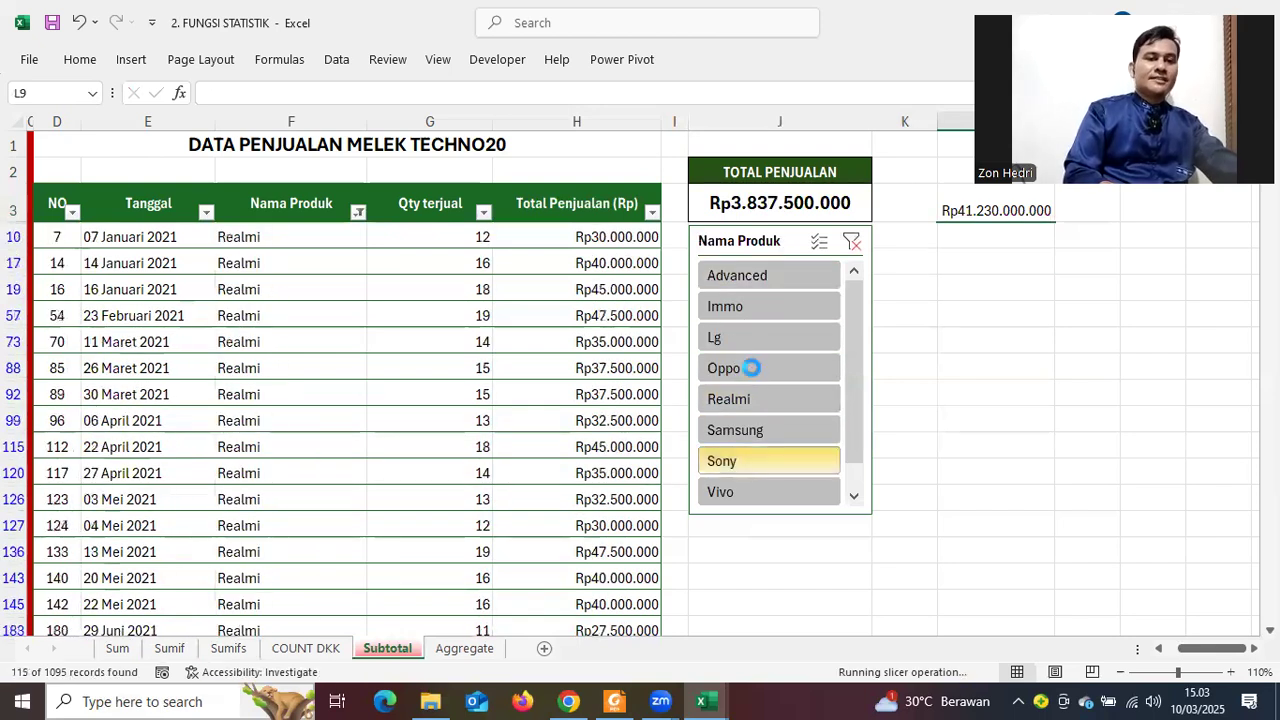
left_click(752, 368)
left_click(860, 243)
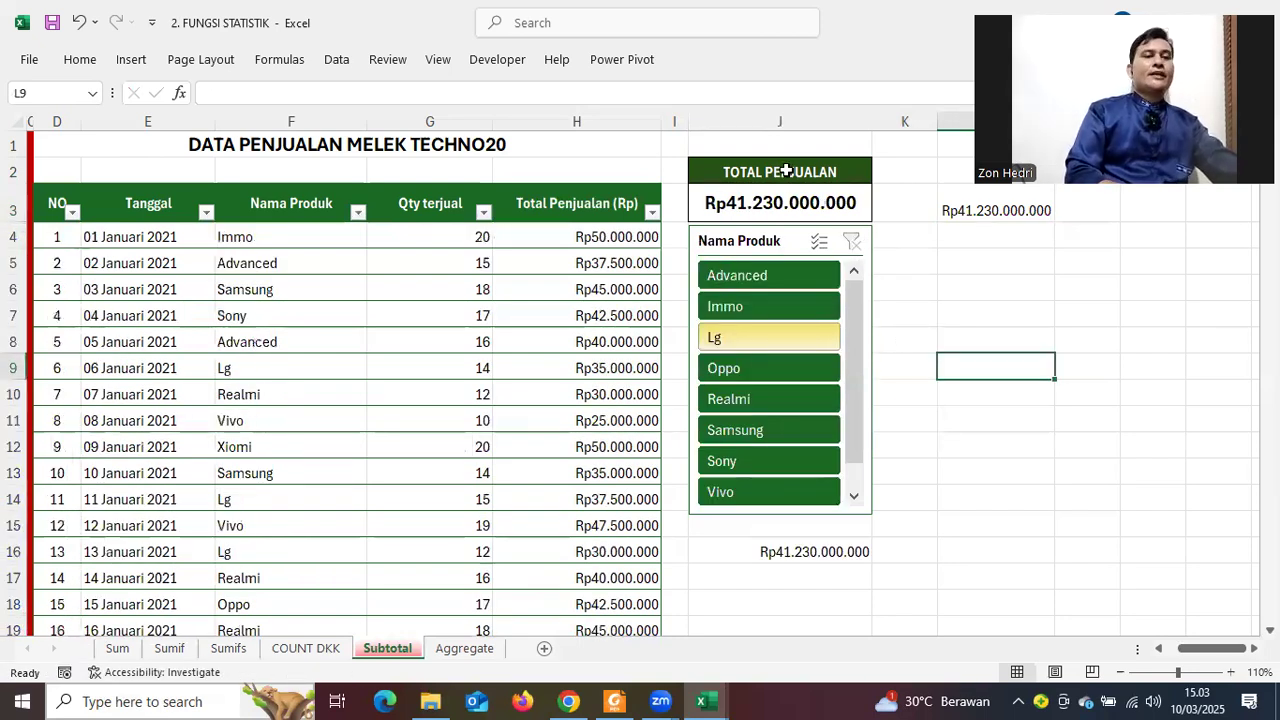
left_click_drag(770, 328, 762, 258)
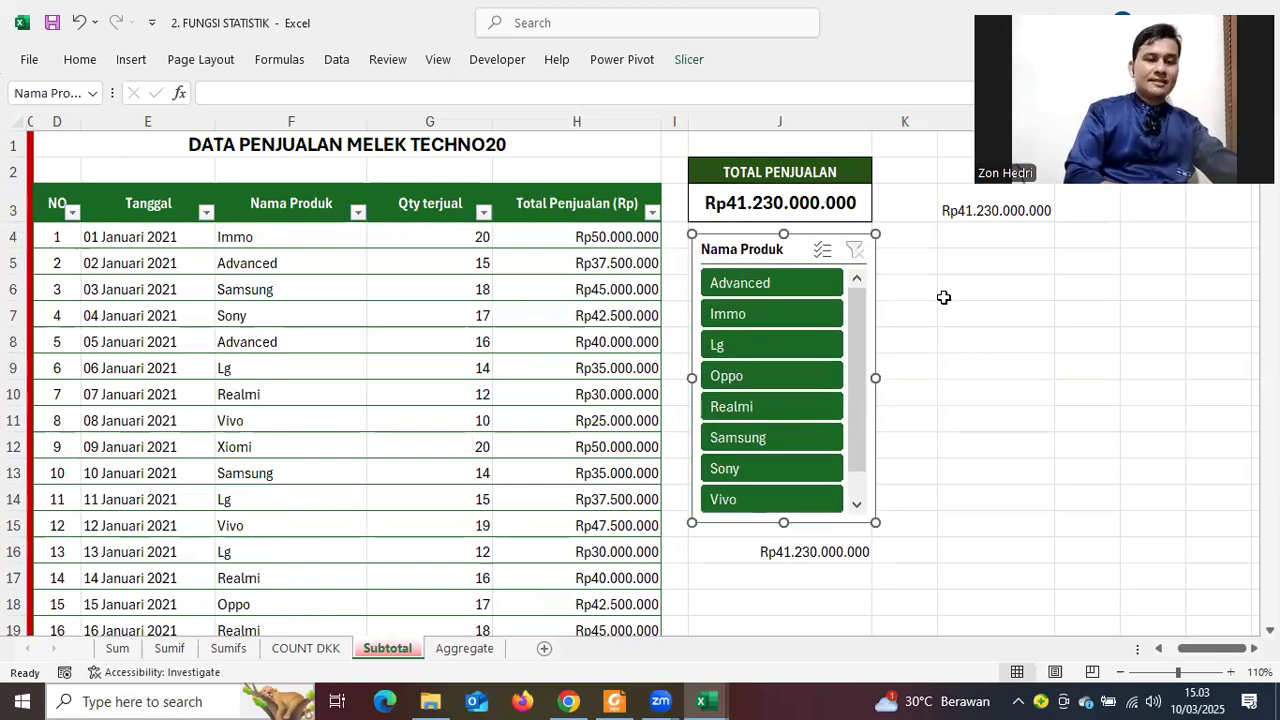
key("Escape")
left_click_drag(796, 247, 796, 243)
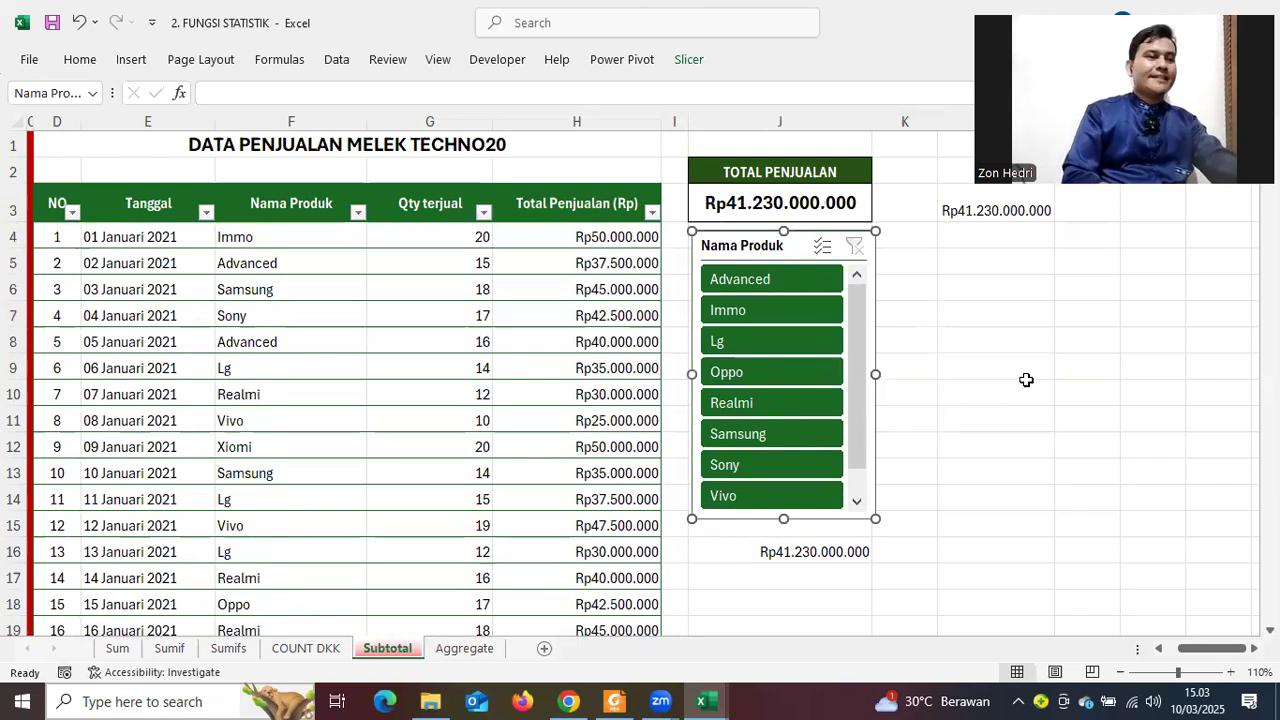
left_click(1045, 370)
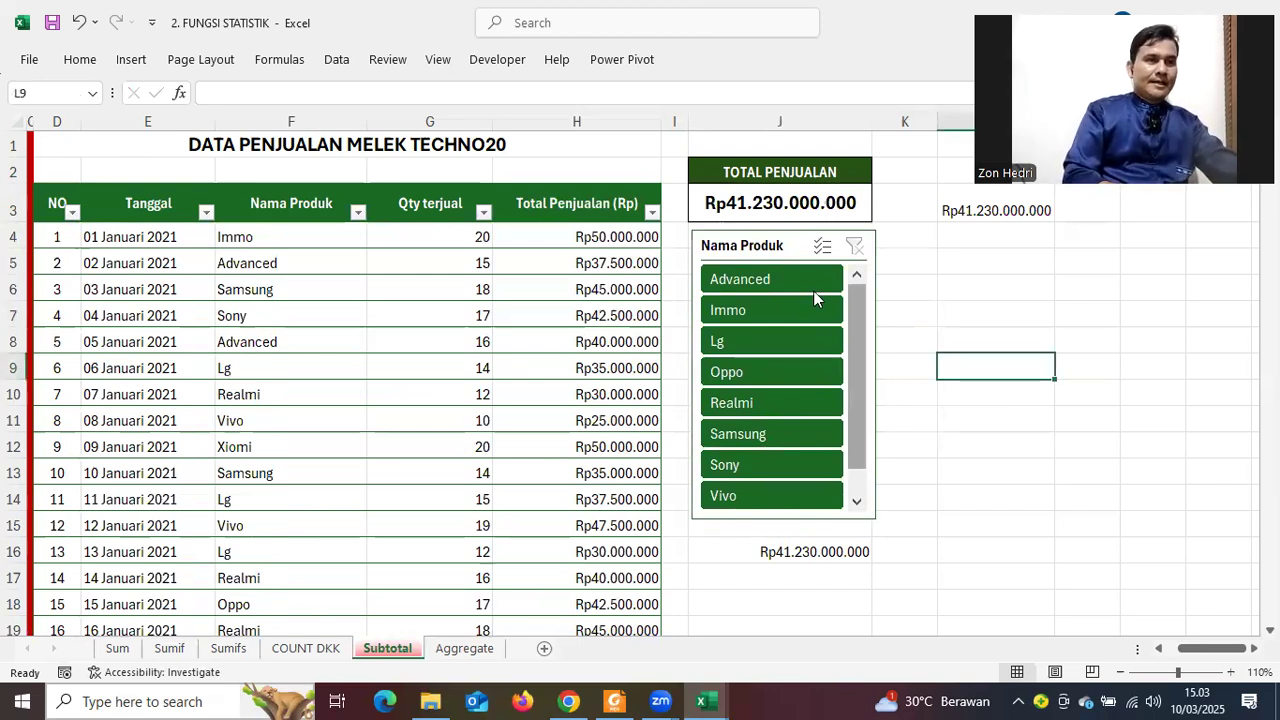
left_click(762, 237)
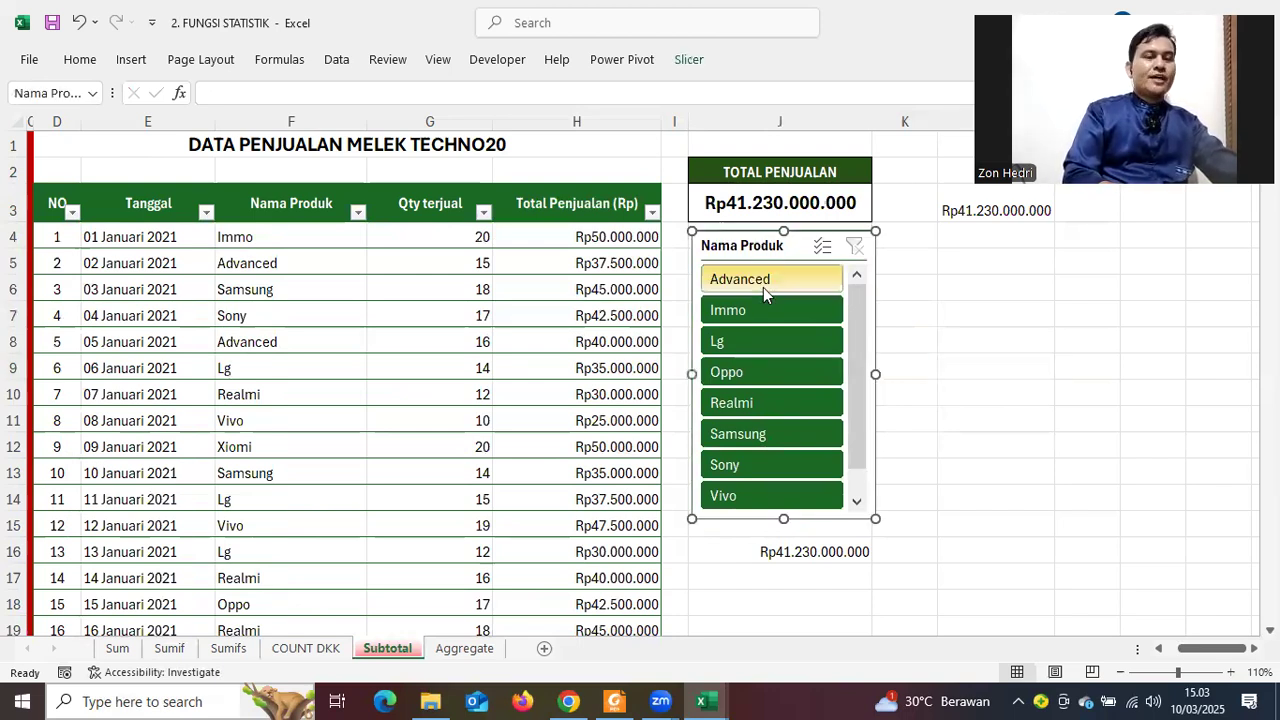
left_click(250, 289)
left_click_drag(57, 203, 576, 505)
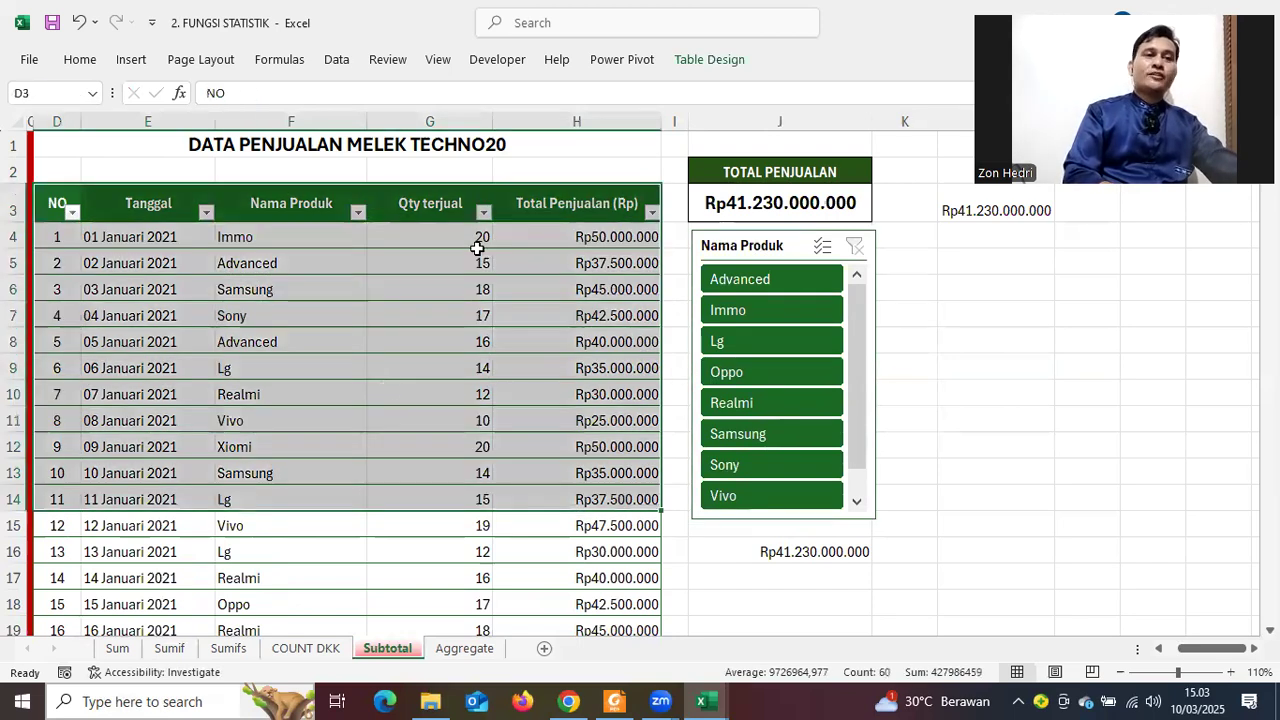
left_click(200, 313)
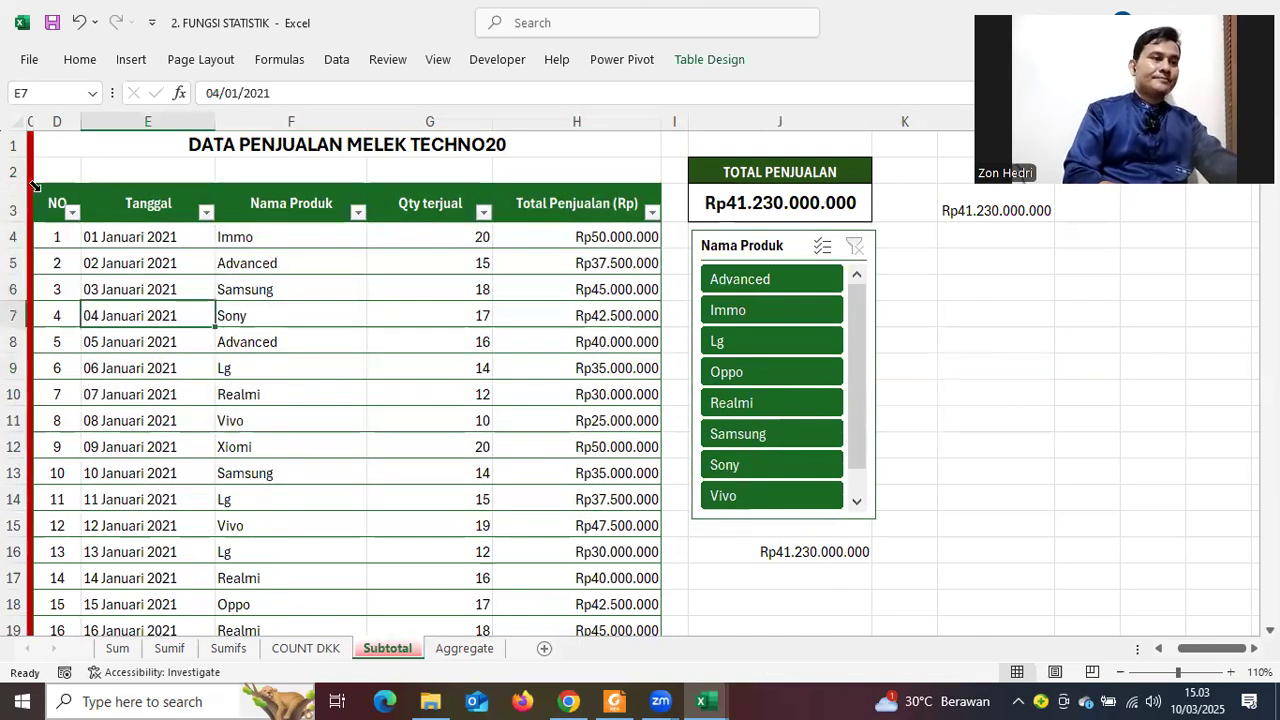
left_click(66, 214)
key("ctrl+shift+Right")
key("ctrl+shift+Down")
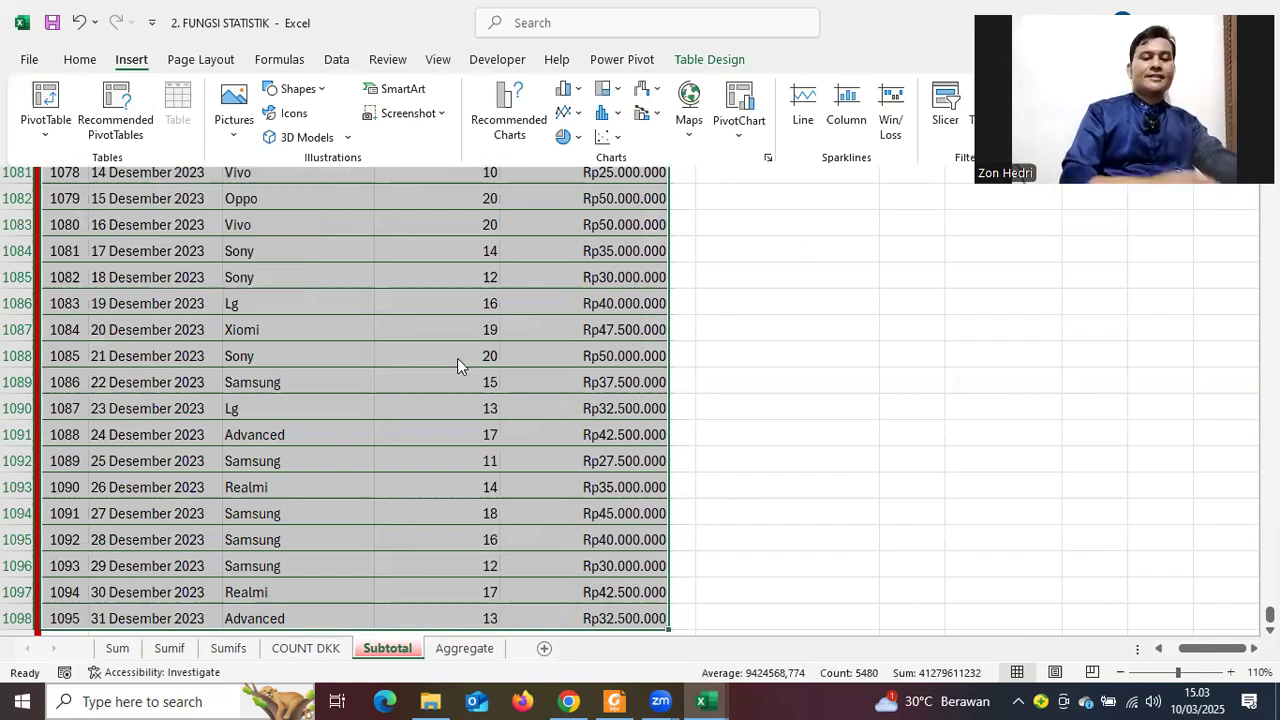
left_click(720, 449)
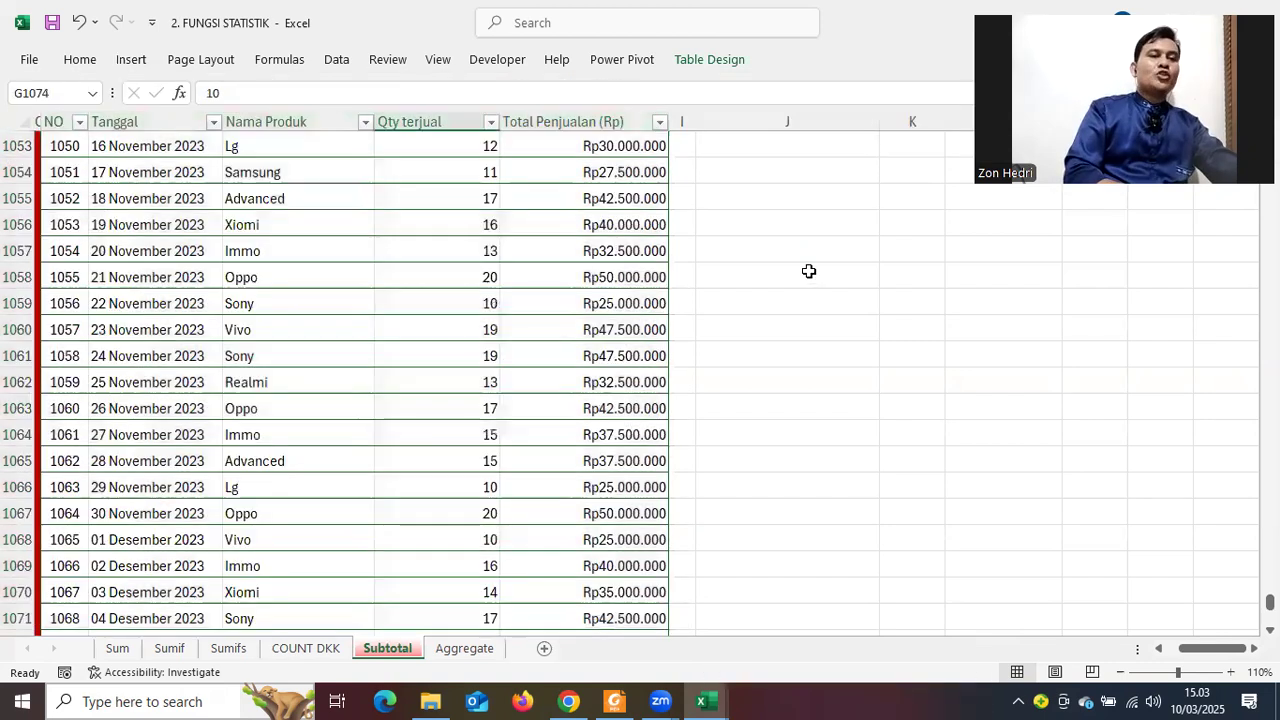
scroll(809, 271, "up", 20)
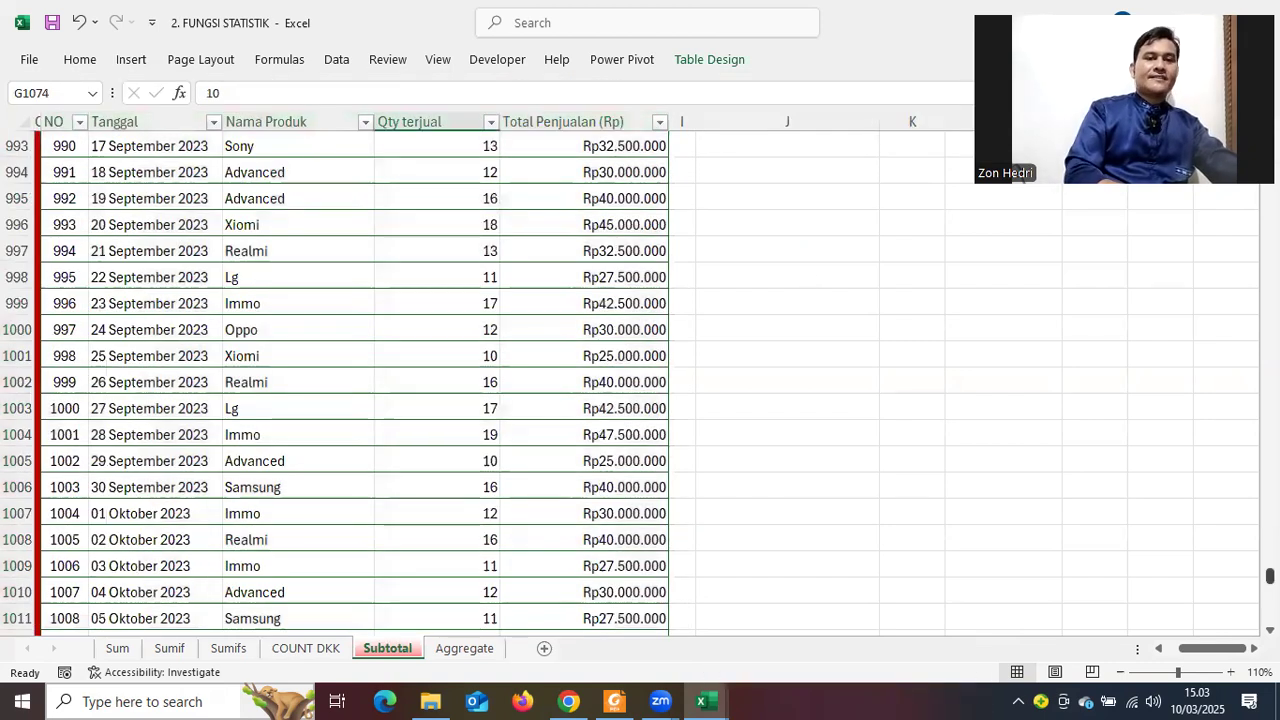
left_click_drag(1270, 576, 1270, 140)
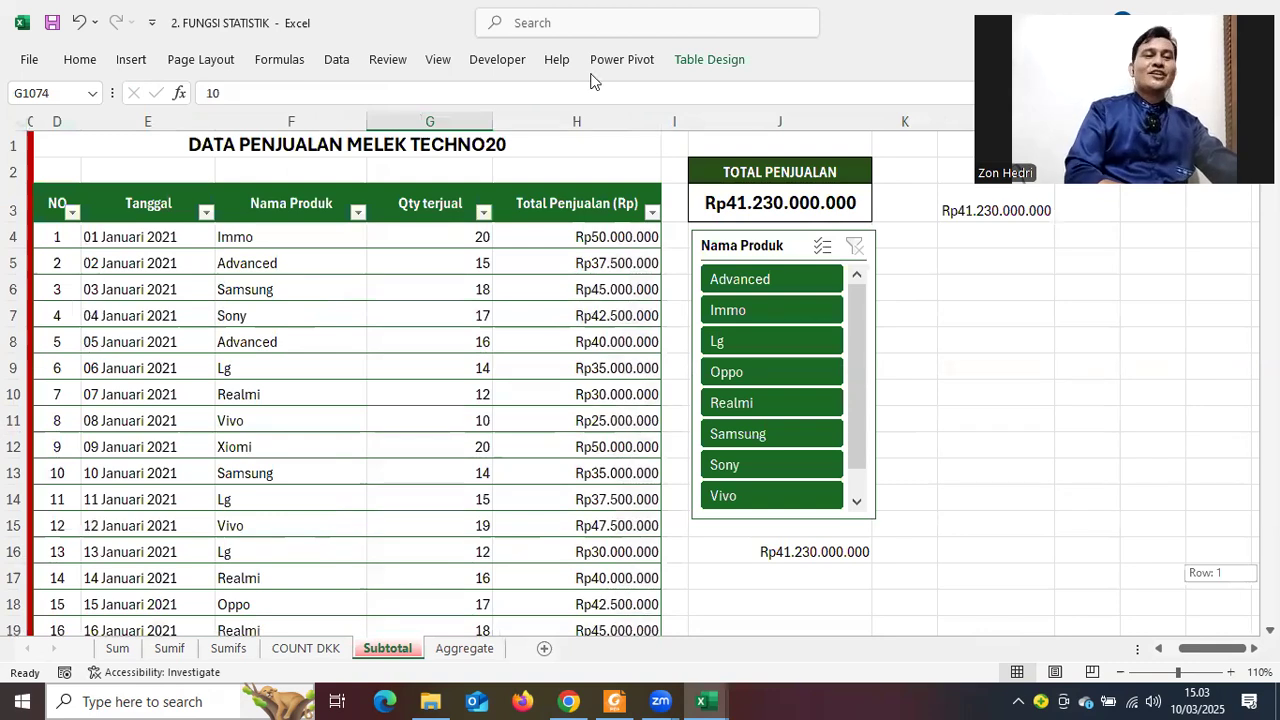
left_click(728, 345)
left_click(748, 409)
left_click(757, 466)
left_click(768, 371)
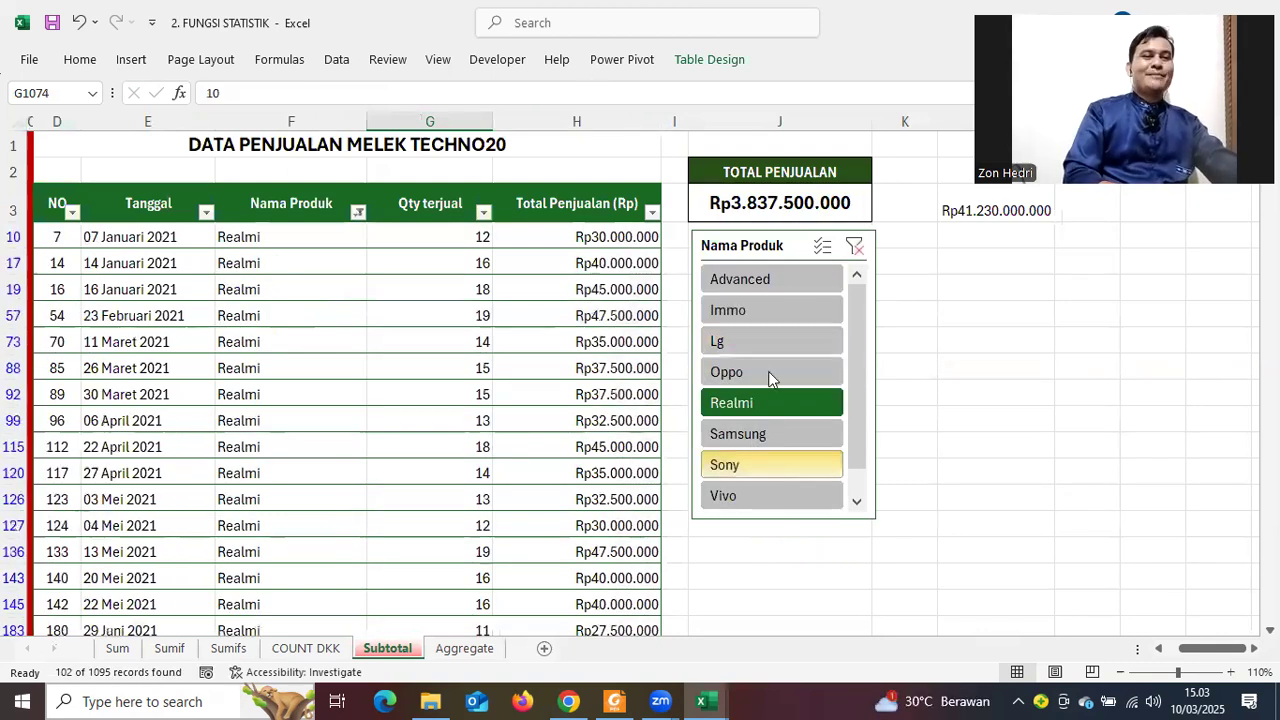
left_click(855, 246)
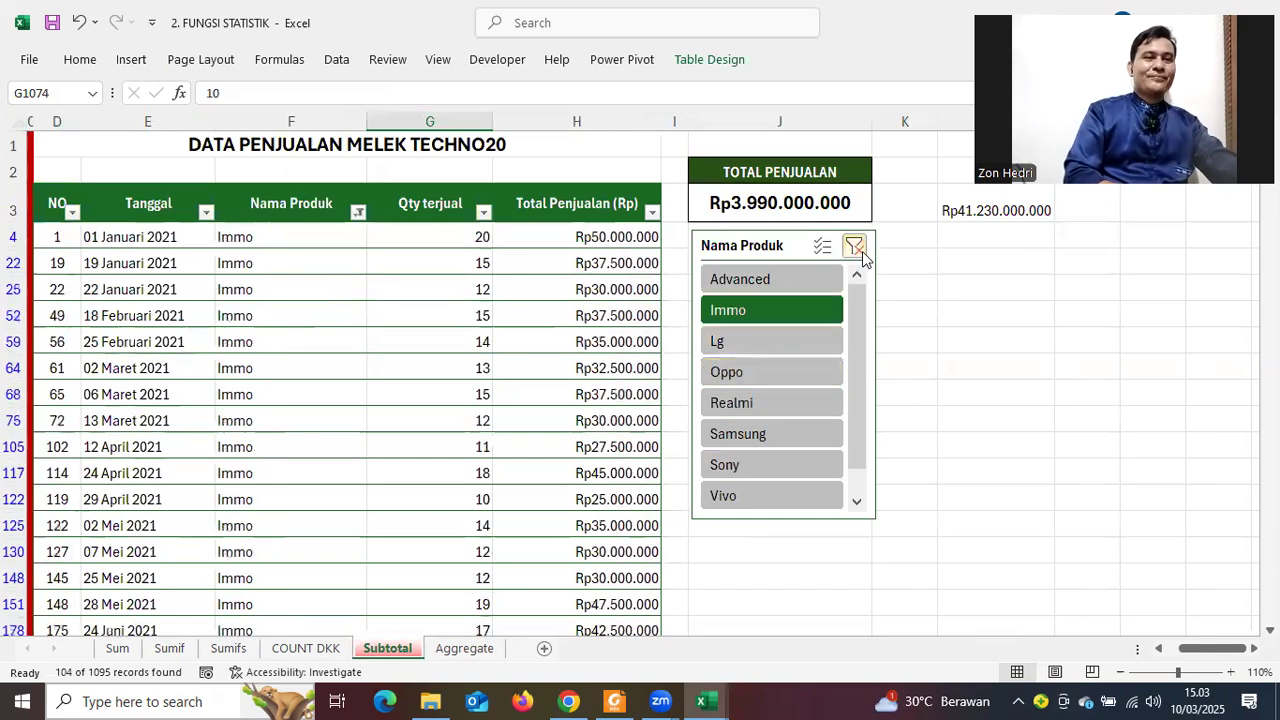
left_click(712, 60)
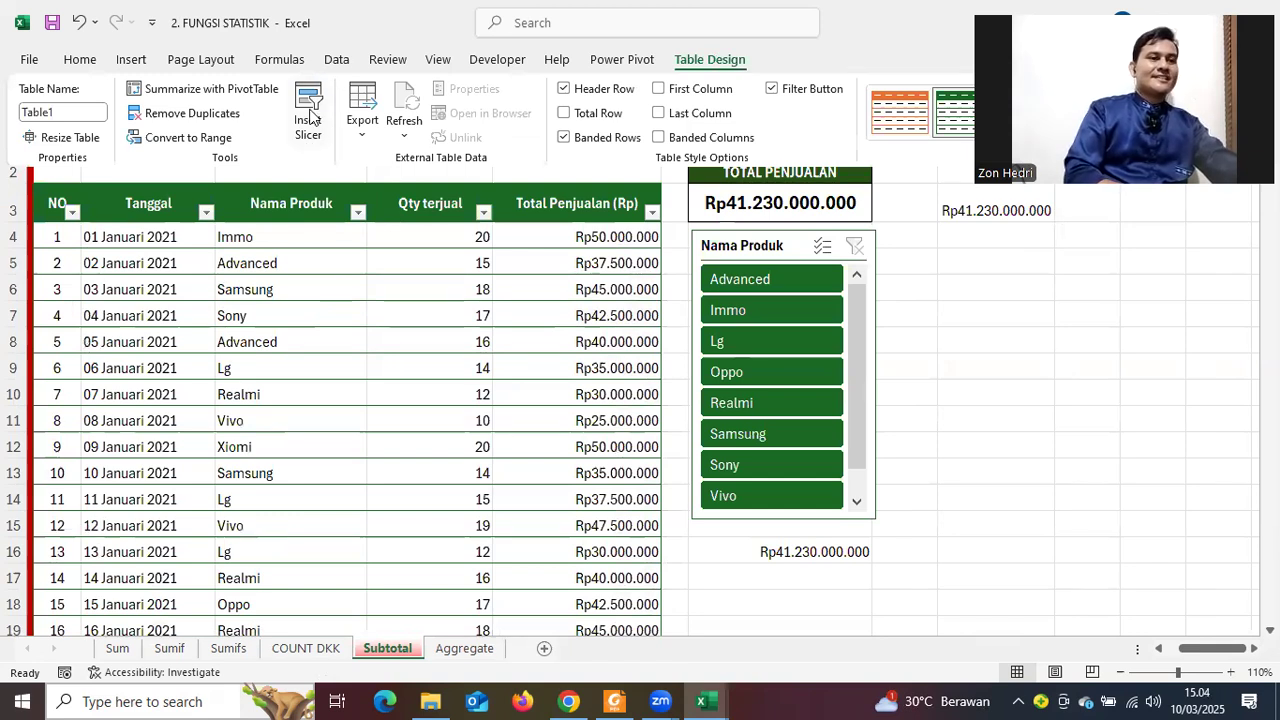
left_click(308, 112)
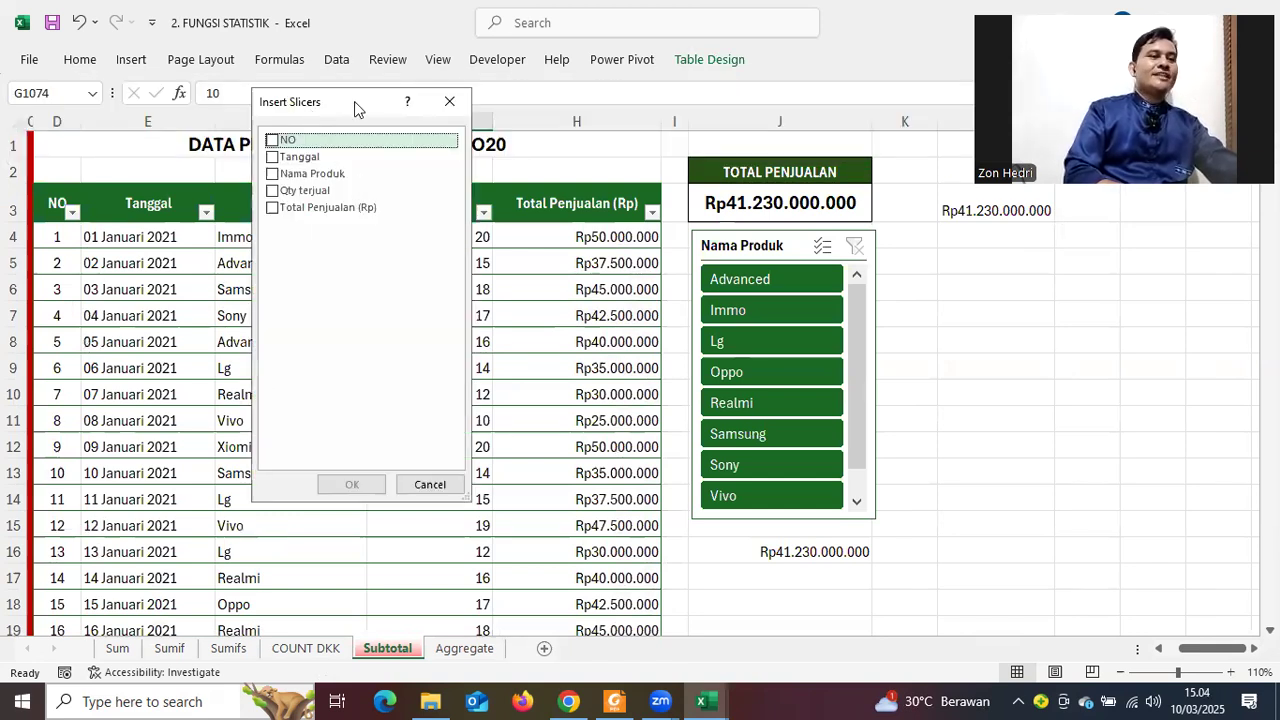
left_click_drag(354, 101, 440, 154)
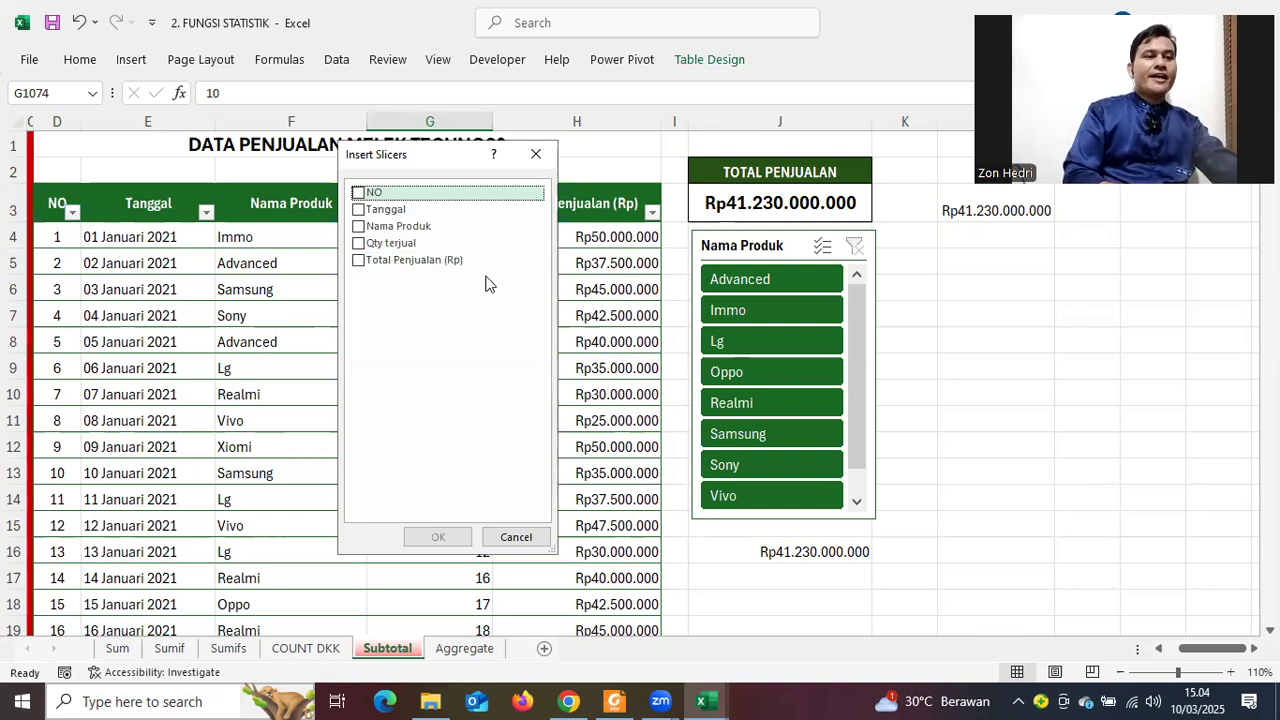
left_click(364, 210)
key("space")
left_click(433, 537)
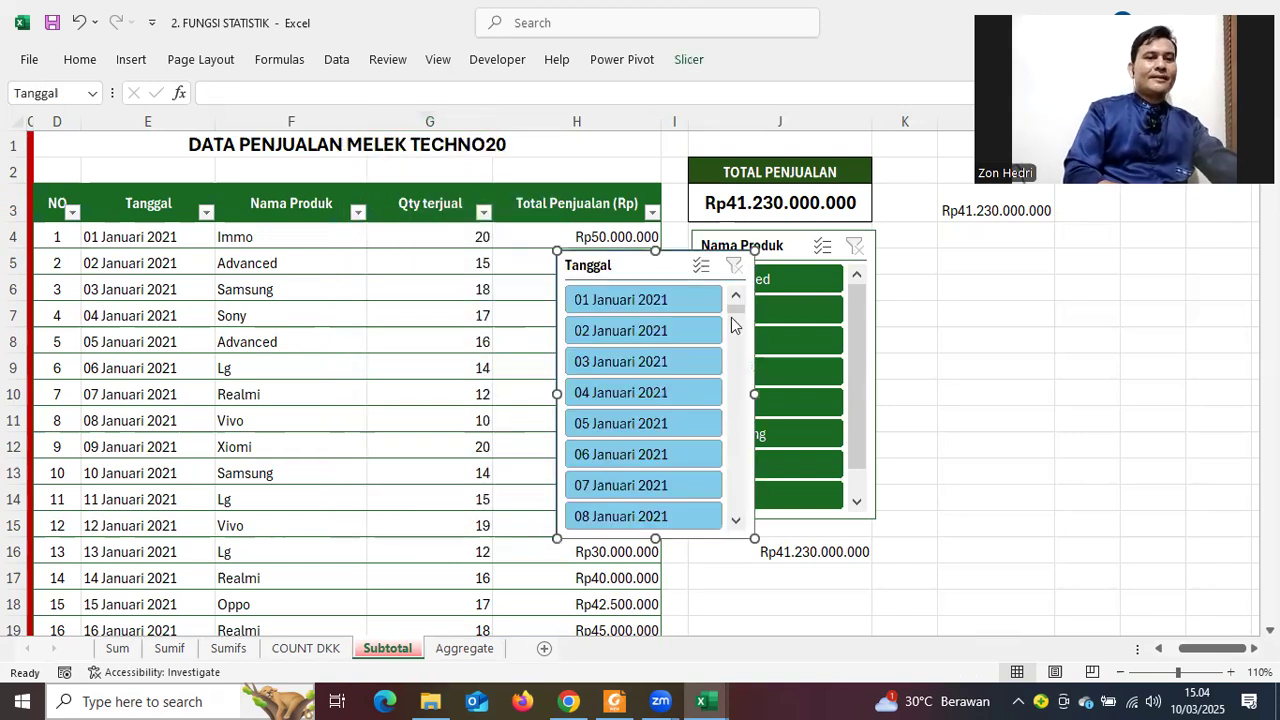
left_click_drag(736, 309, 738, 278)
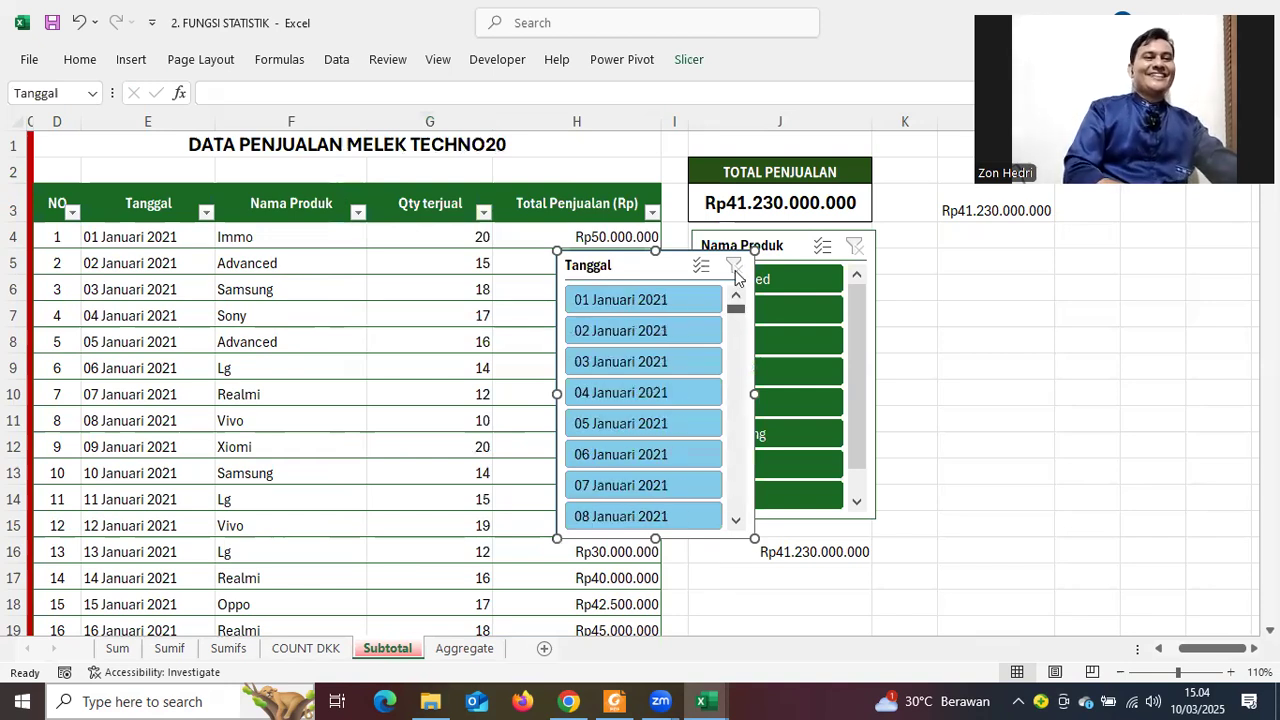
left_click(602, 304)
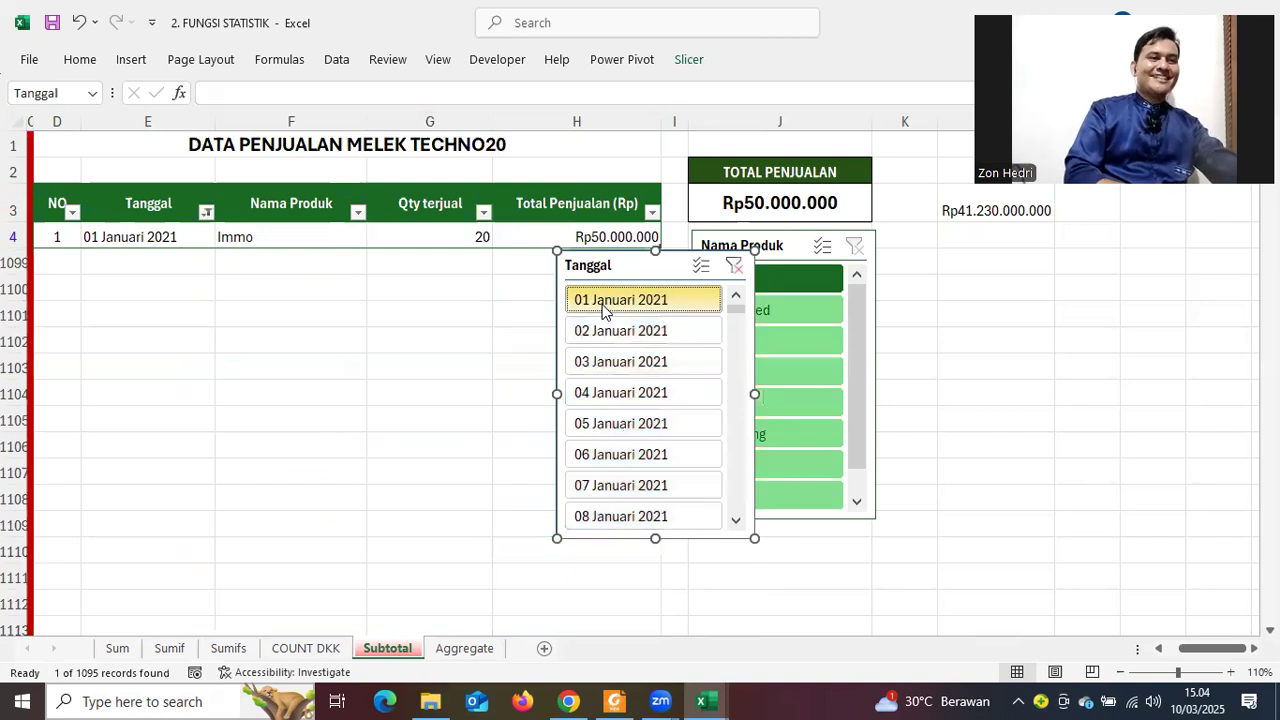
left_click_drag(628, 268, 988, 337)
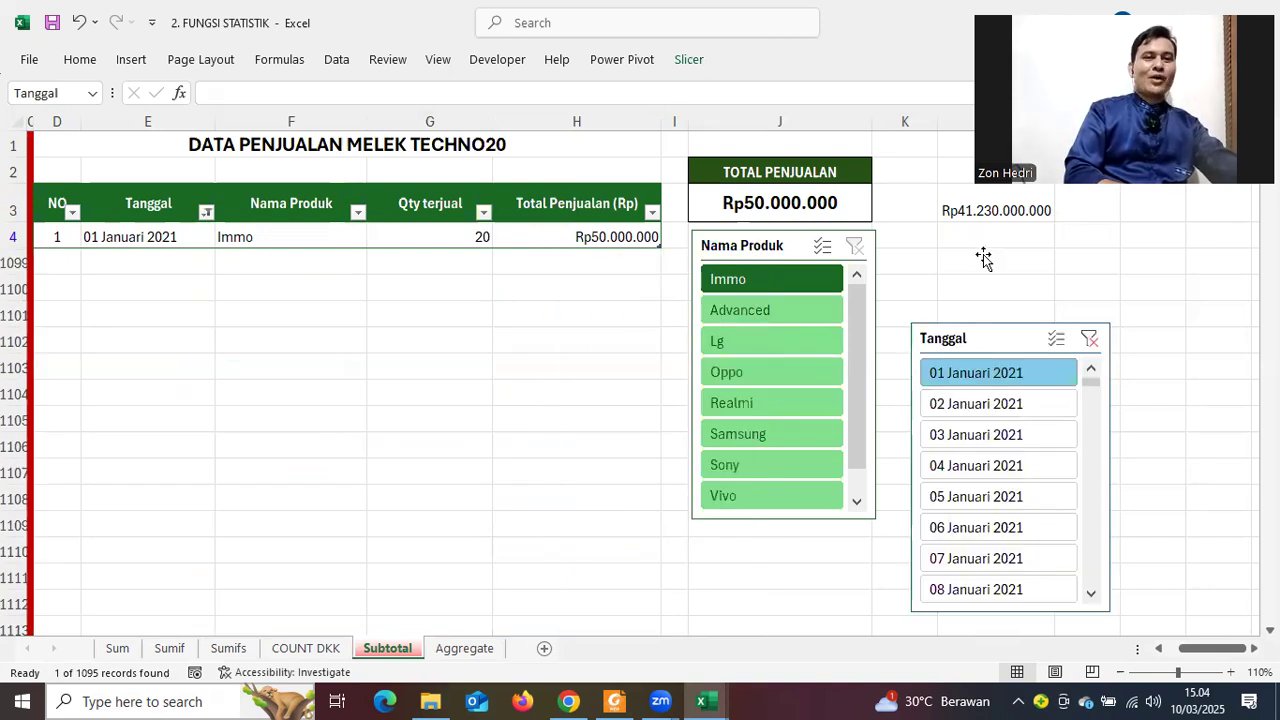
left_click_drag(984, 258, 980, 284)
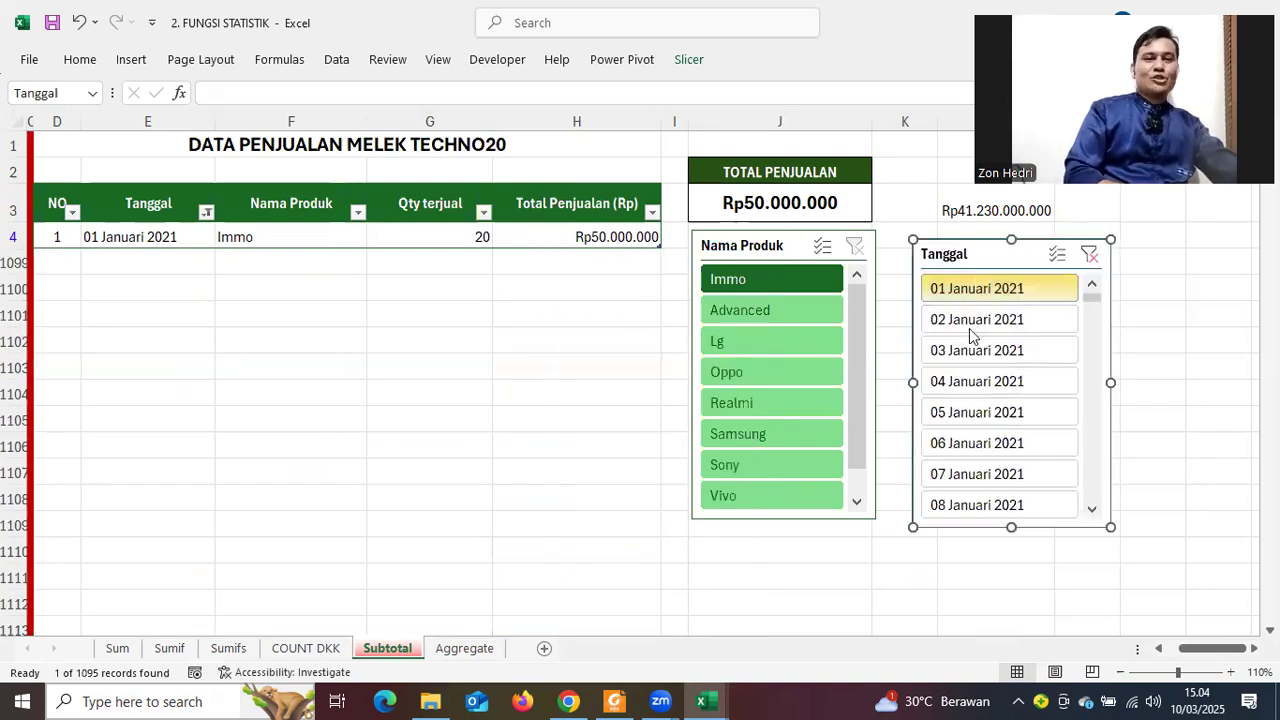
scroll(972, 360, "down", 1)
scroll(972, 372, "down", 9)
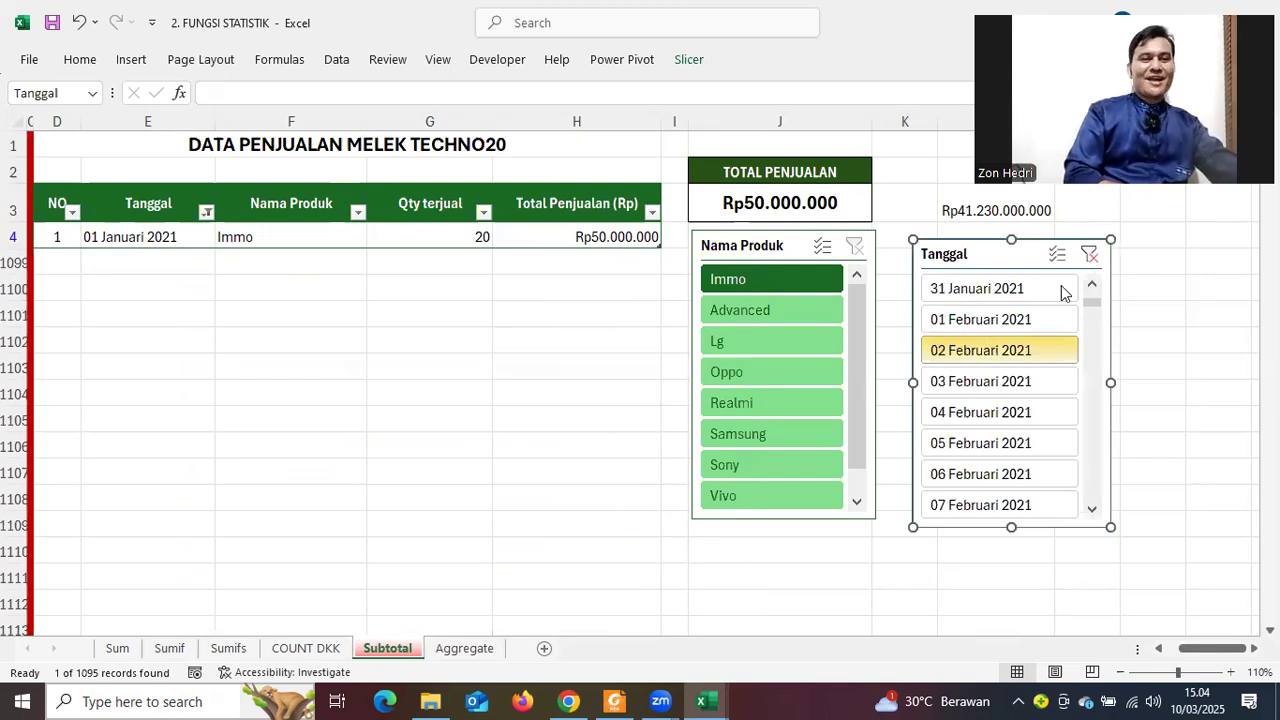
scroll(1082, 268, "down", 4)
left_click(1090, 258)
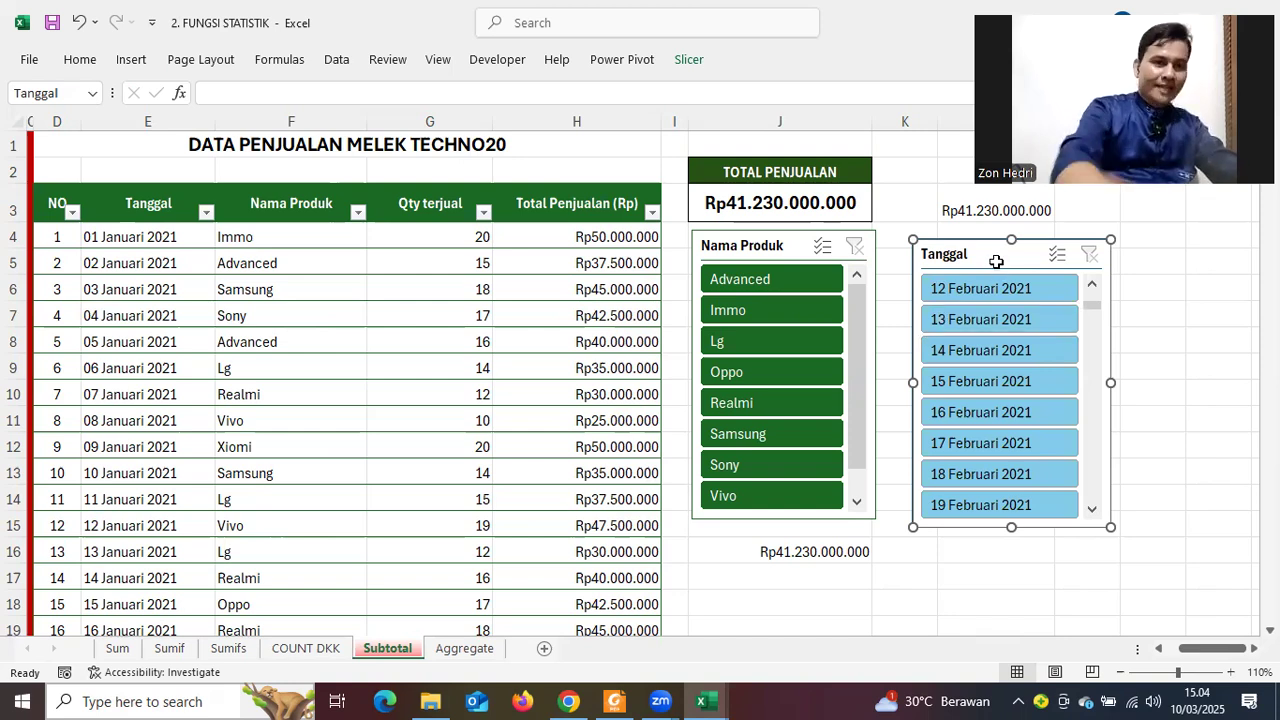
key("Delete")
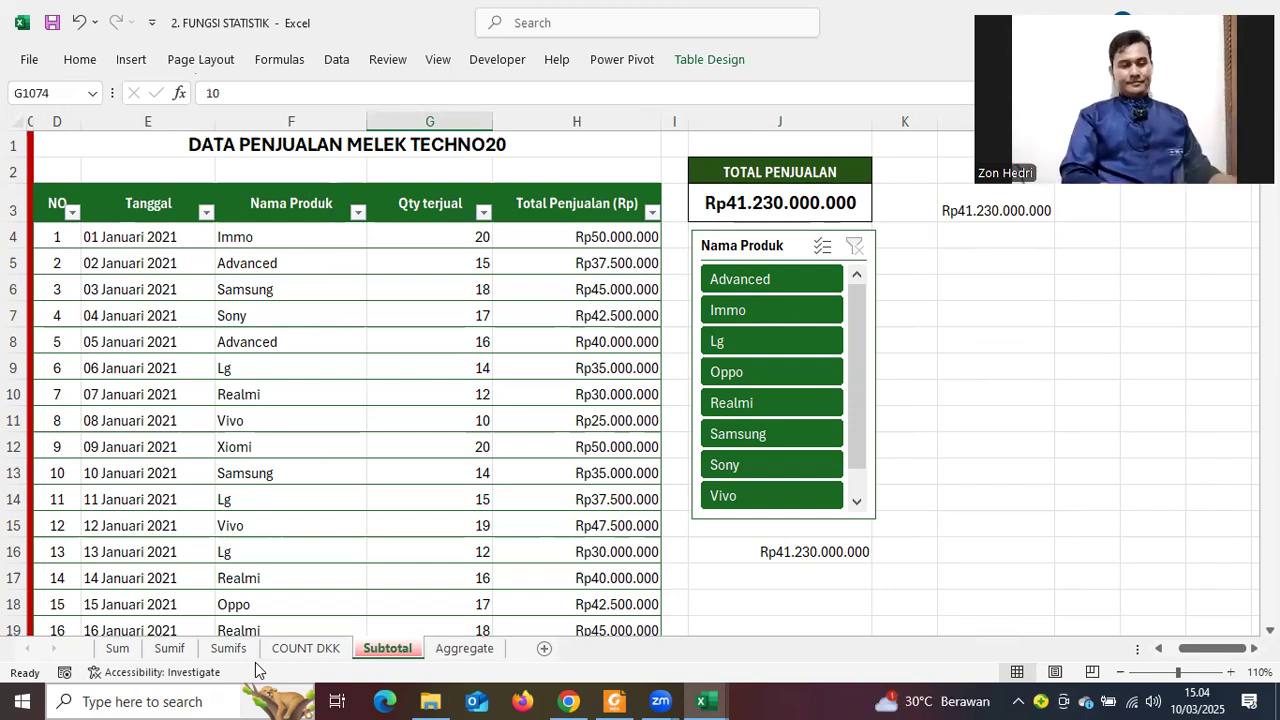
left_click(463, 650)
left_click(820, 515)
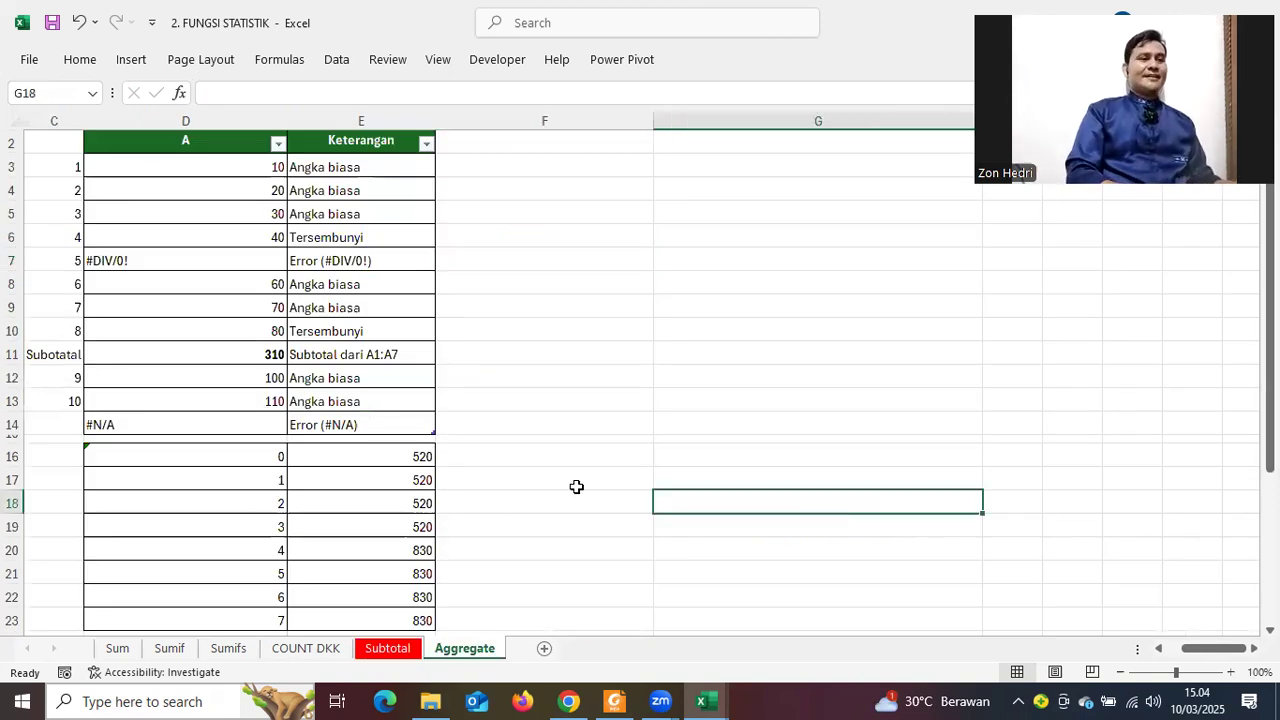
scroll(576, 487, "down", 2)
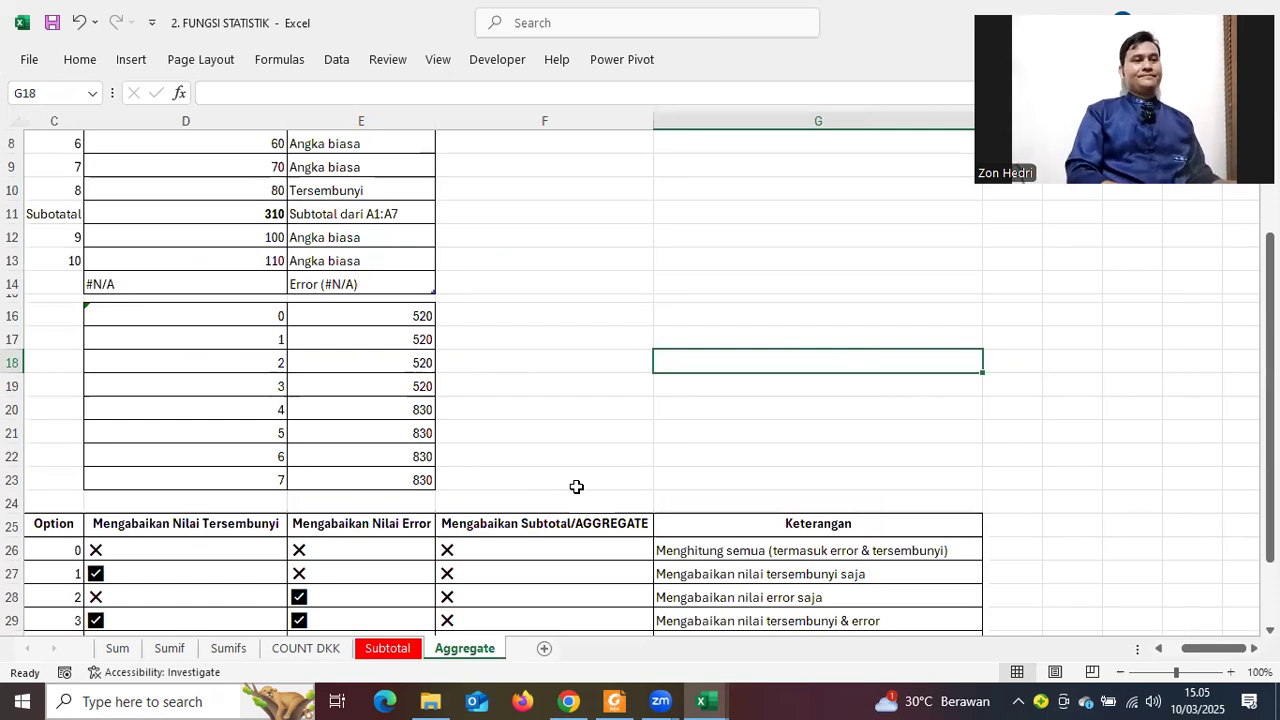
scroll(576, 487, "up", 2)
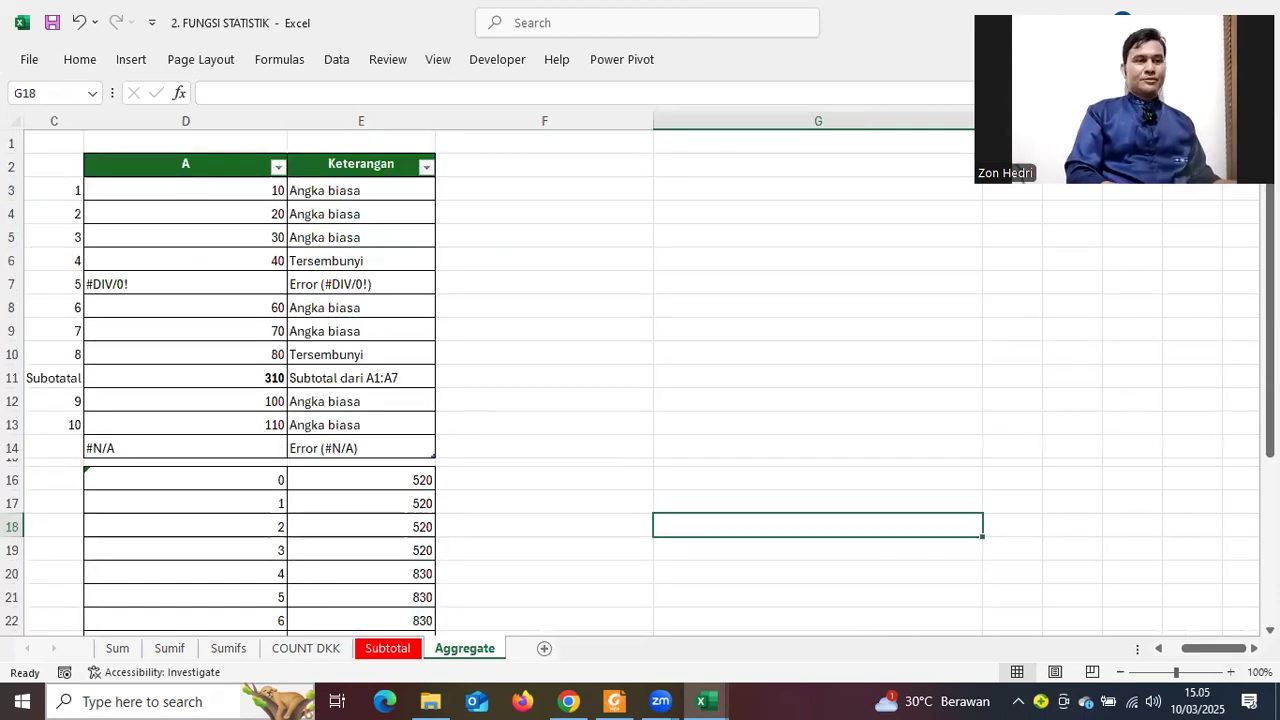
scroll(576, 487, "up", 2)
left_click(1230, 672)
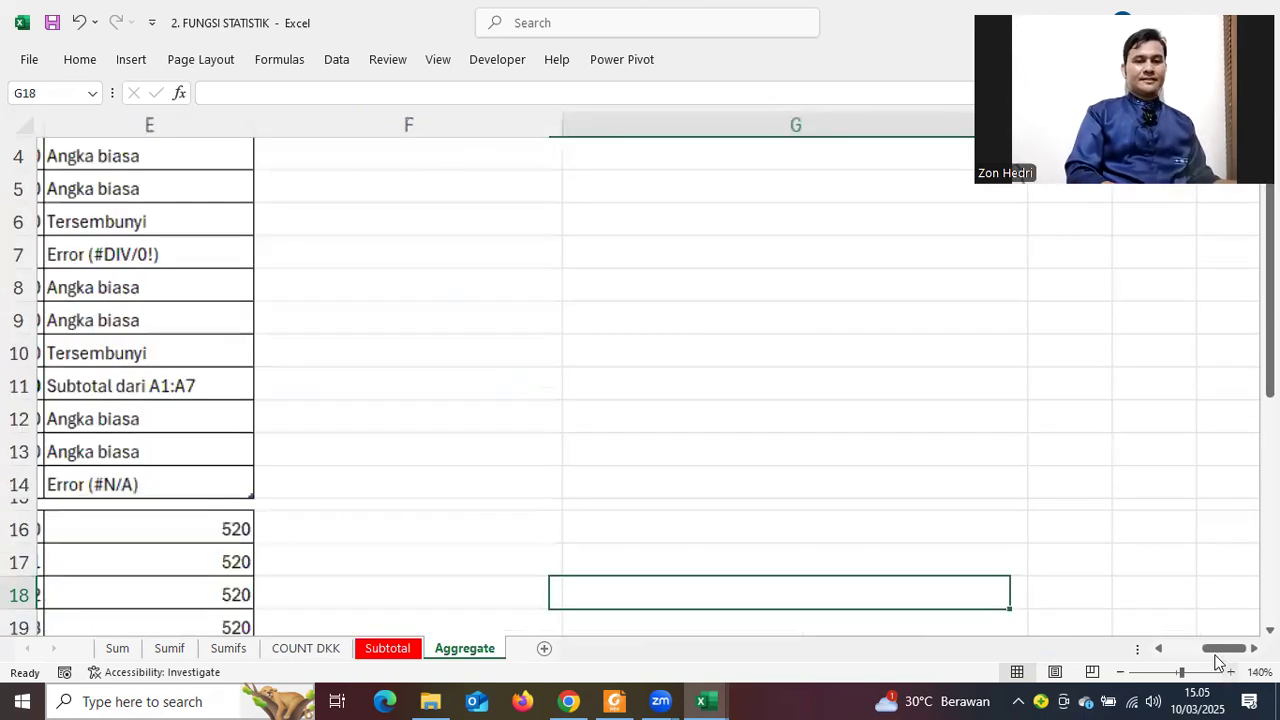
left_click(1230, 672)
left_click(1163, 646)
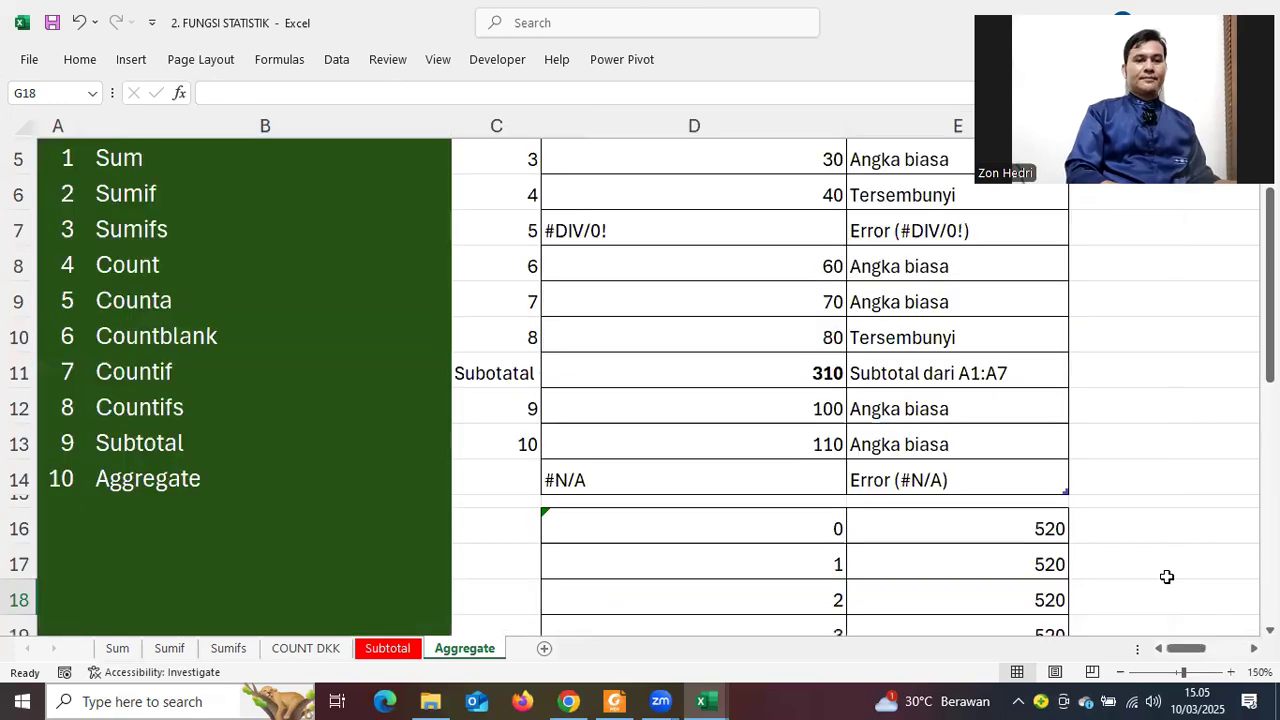
scroll(1034, 526, "right", 2)
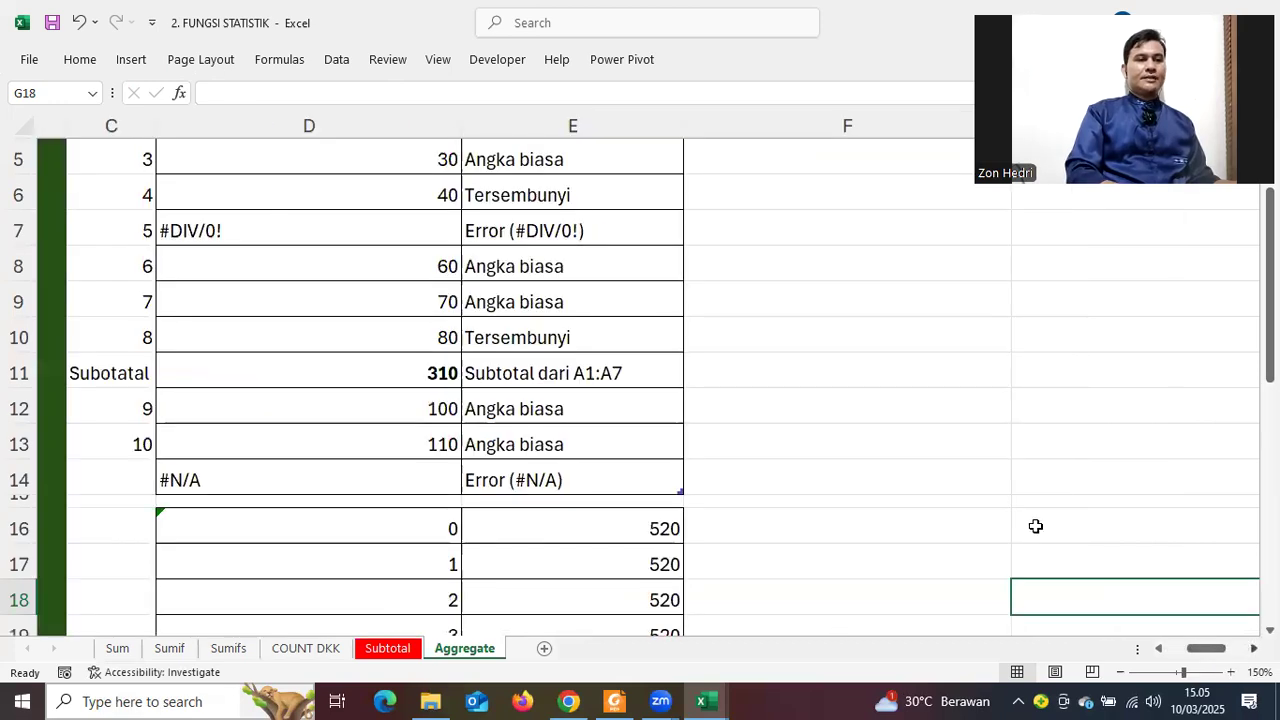
scroll(1035, 524, "up", 1)
scroll(1035, 524, "down", 1)
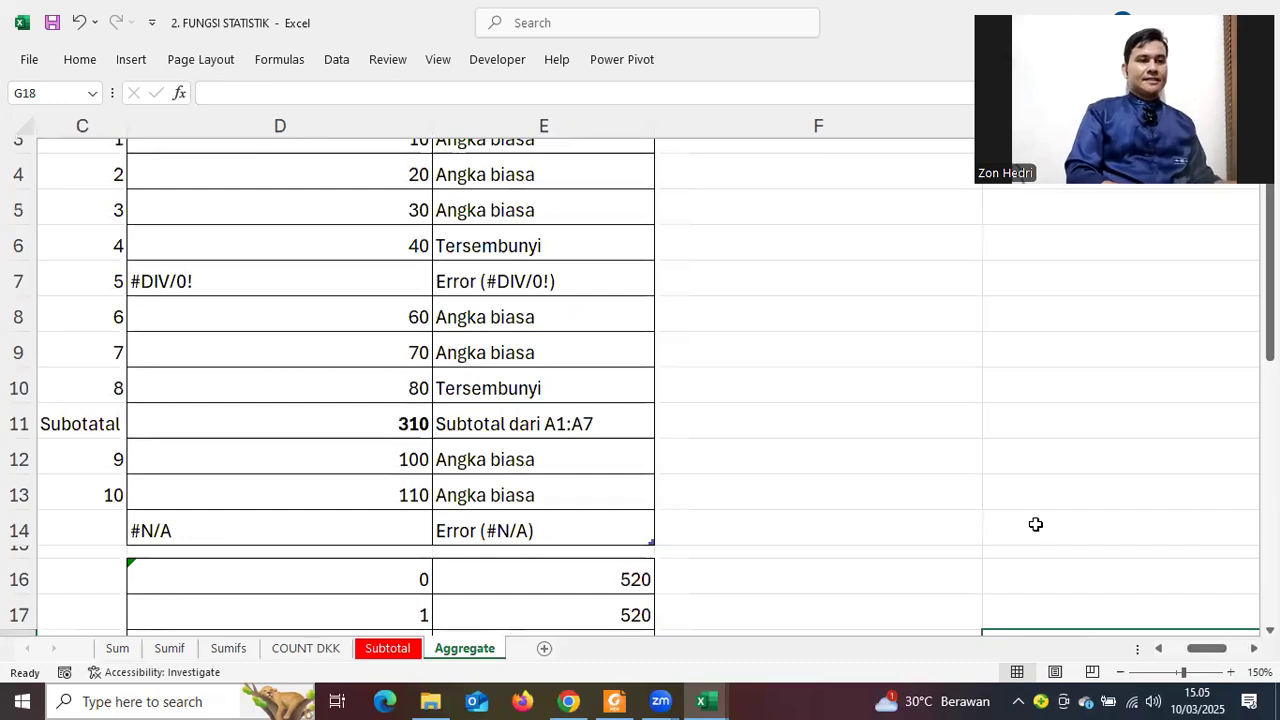
scroll(890, 520, "down", 1)
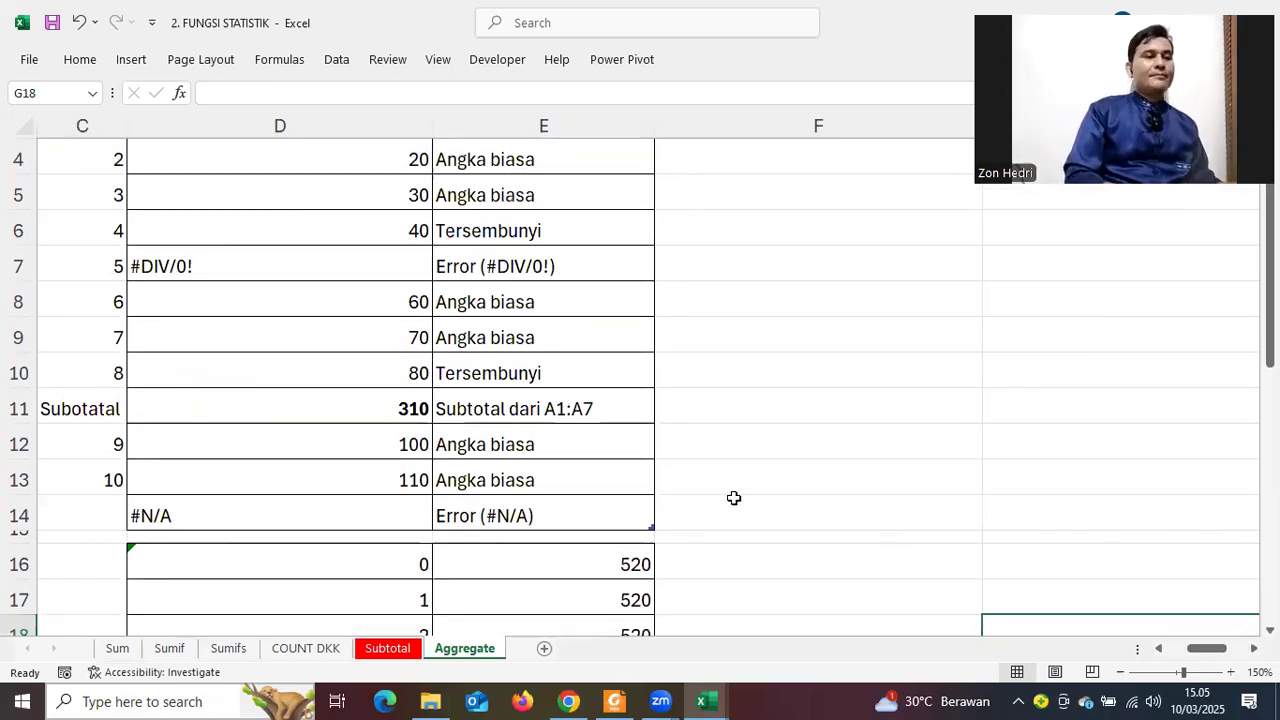
scroll(741, 500, "down", 2)
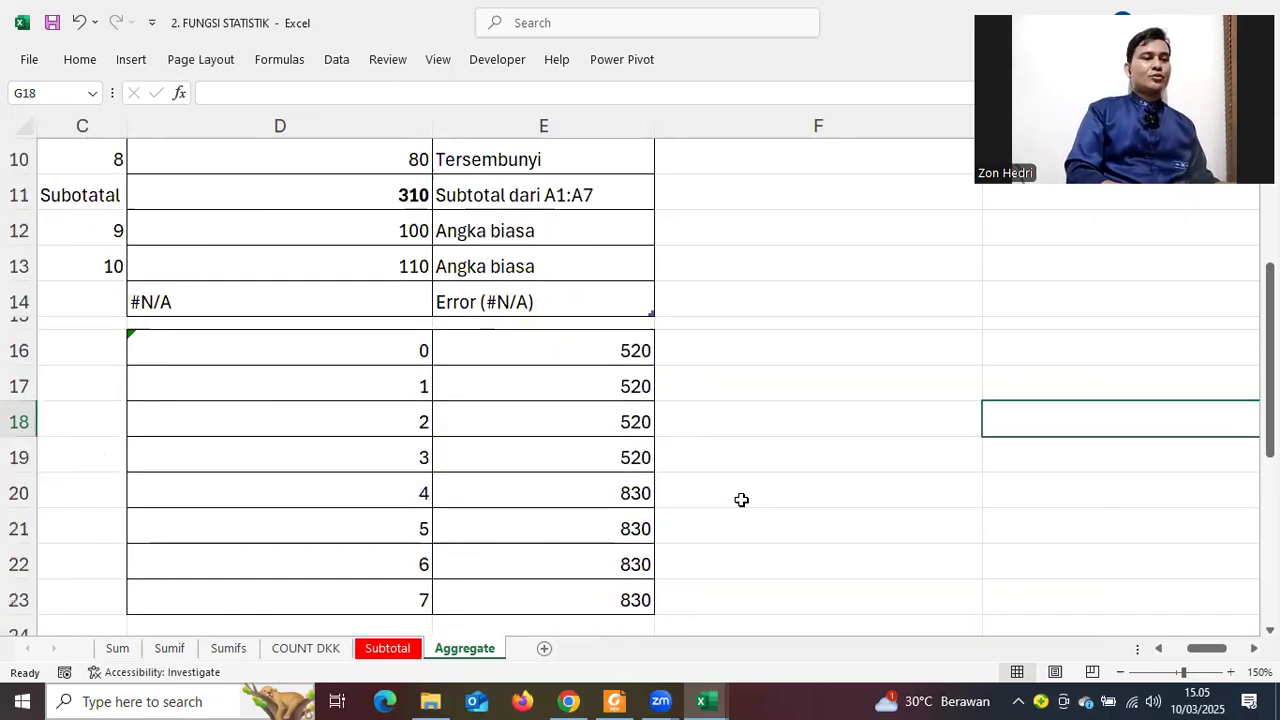
scroll(741, 500, "down", 3)
left_click_drag(1205, 660, 1200, 655)
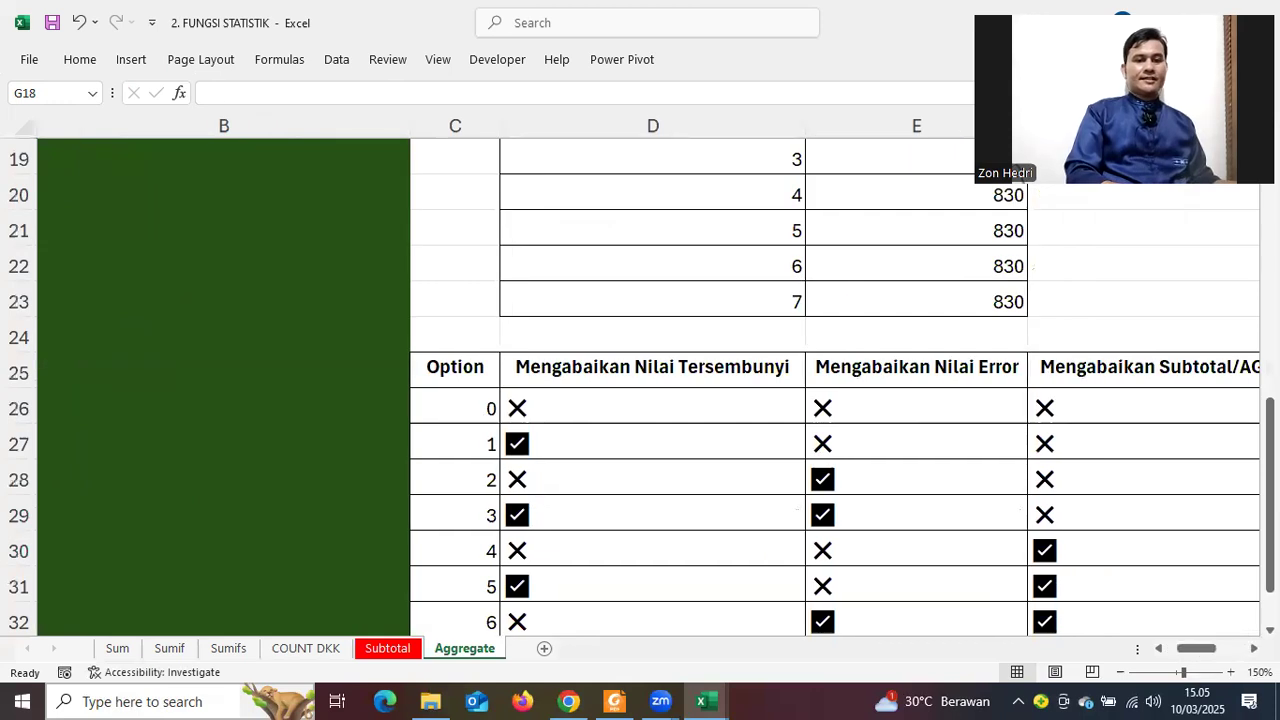
scroll(833, 522, "up", 5)
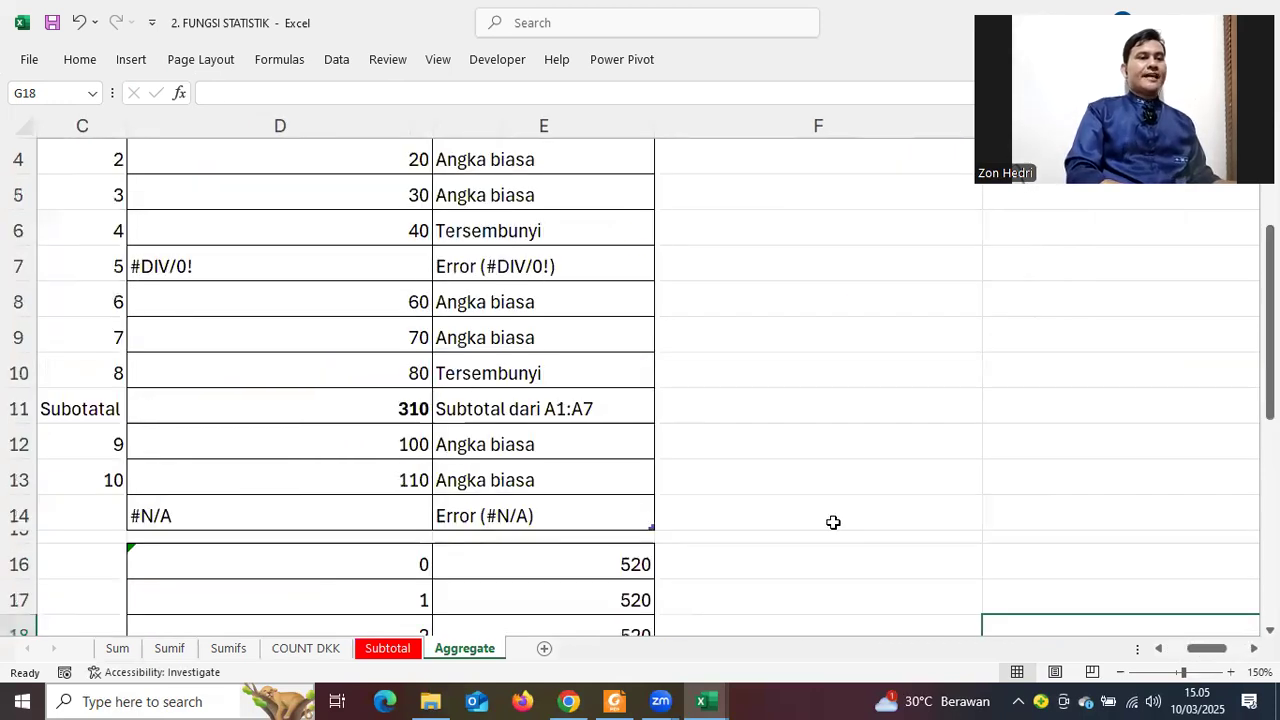
scroll(833, 522, "down", 6)
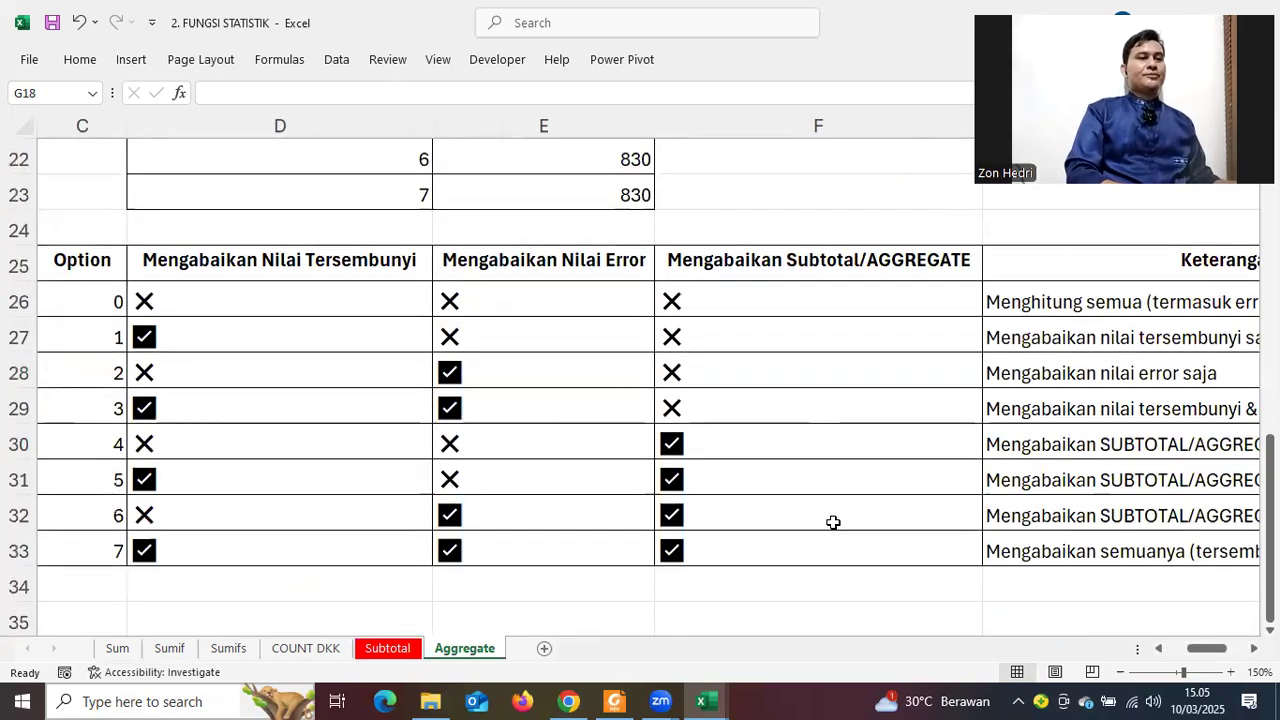
scroll(833, 522, "down", 1)
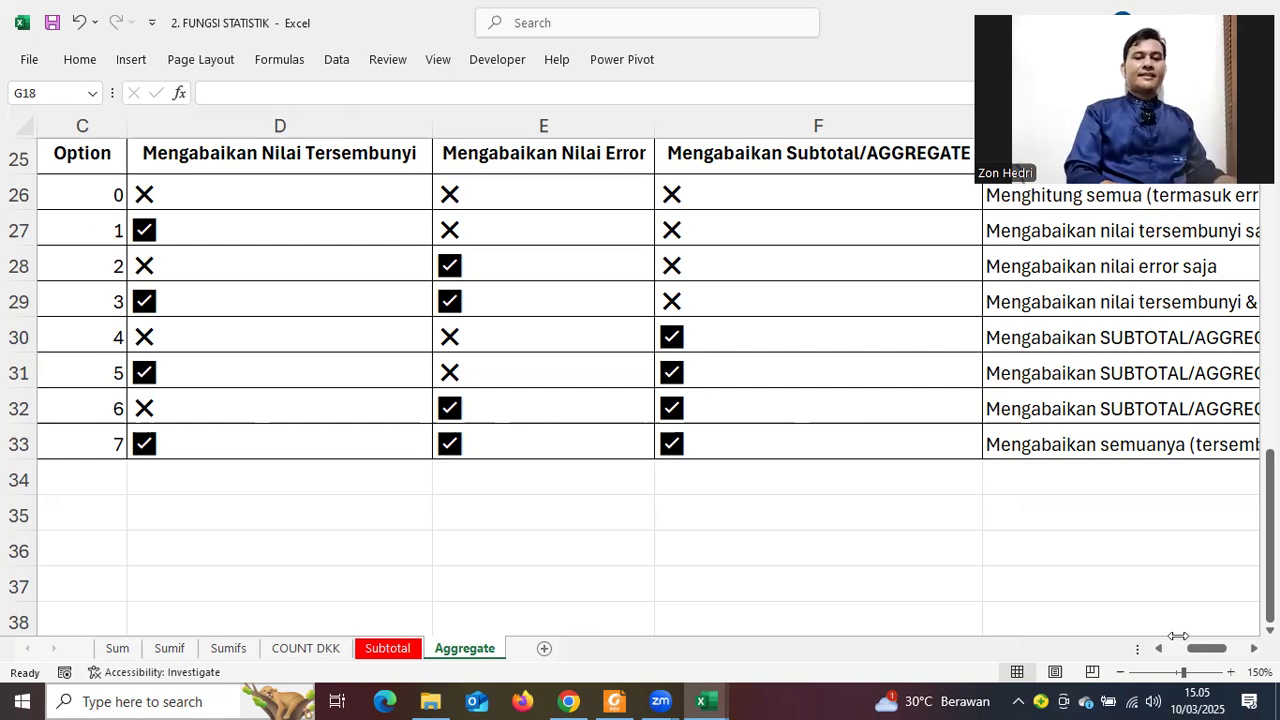
scroll(1164, 548, "up", 2)
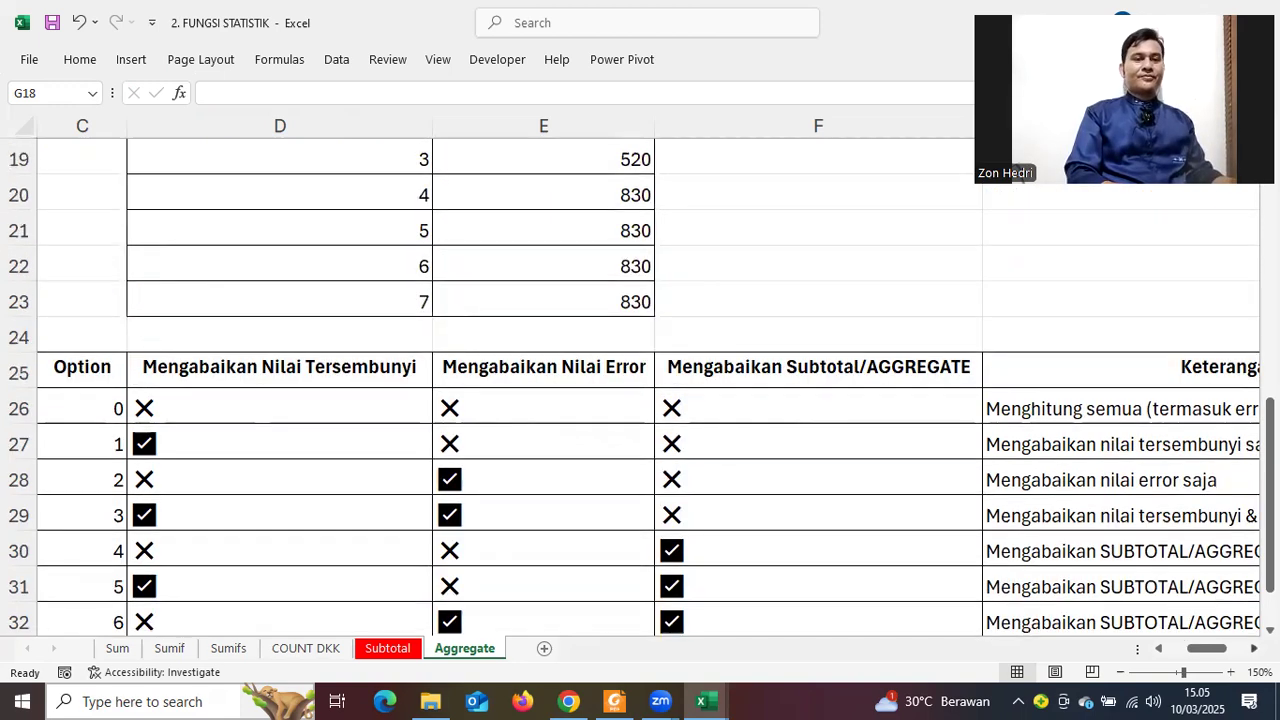
scroll(1158, 612, "right", 2)
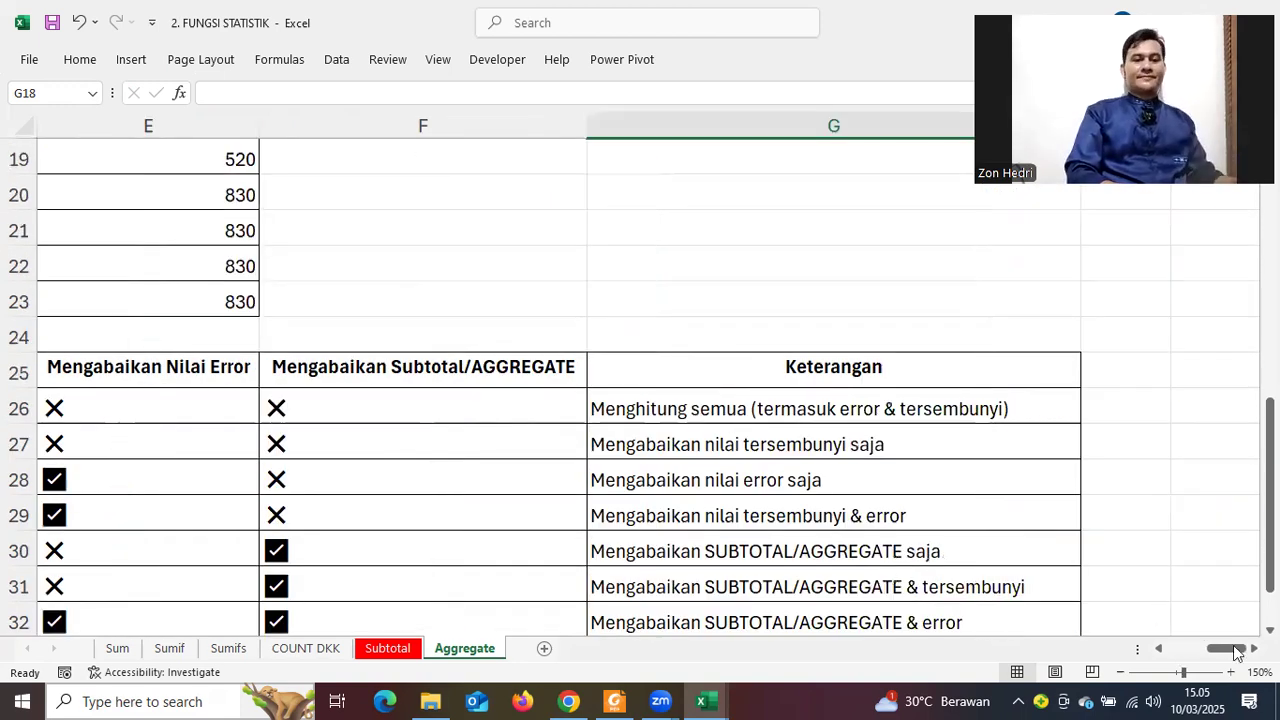
scroll(1233, 645, "up", 1)
scroll(1137, 537, "left", 3)
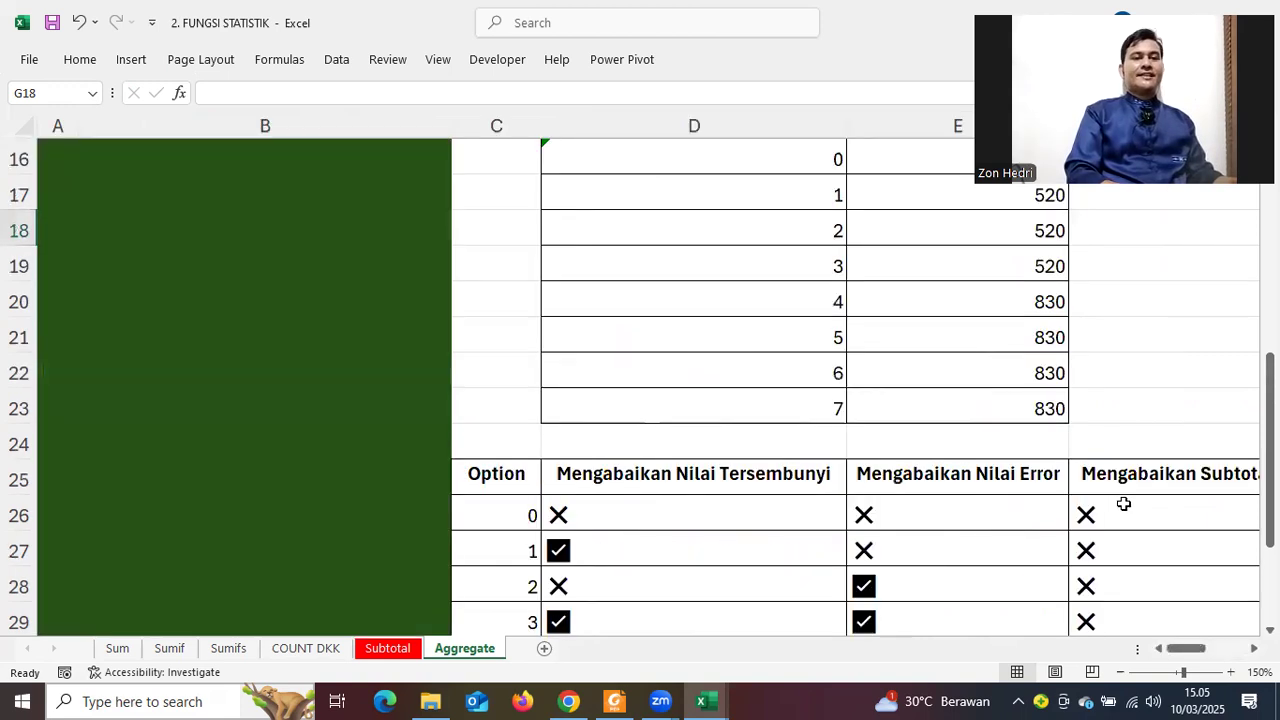
scroll(1124, 504, "up", 5)
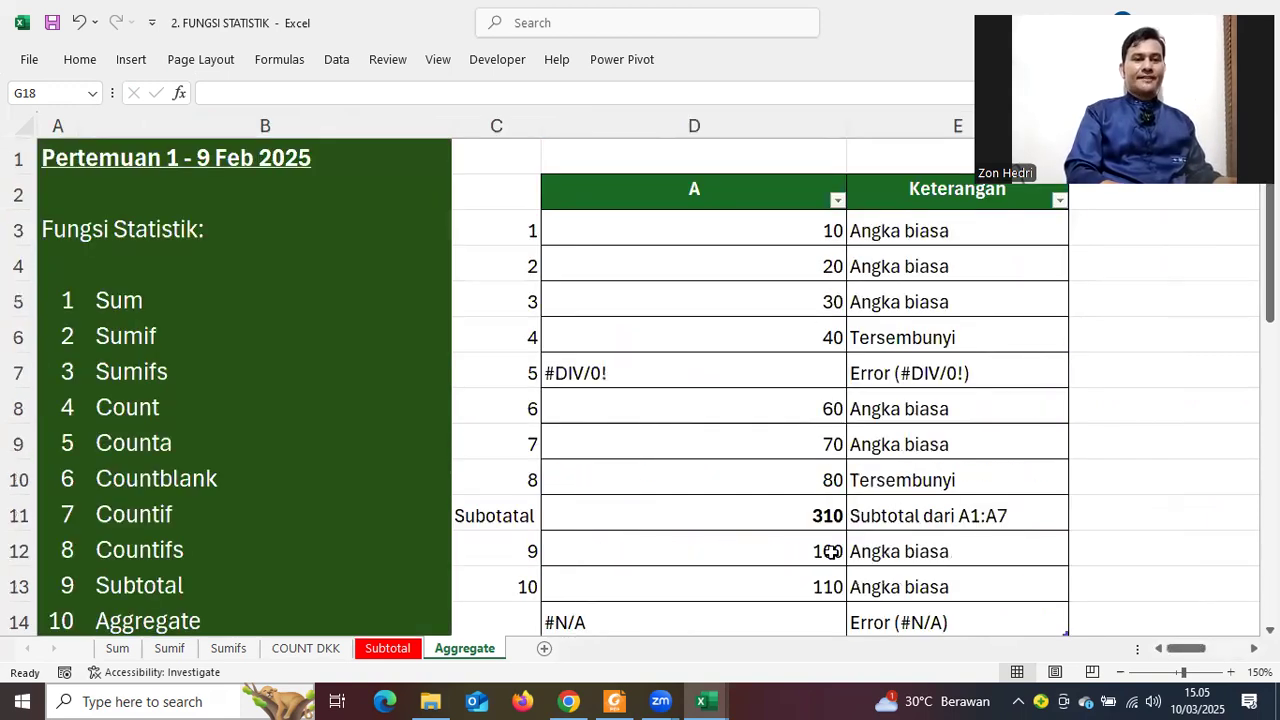
left_click_drag(820, 231, 832, 551)
left_click(1191, 447)
scroll(1191, 447, "down", 1)
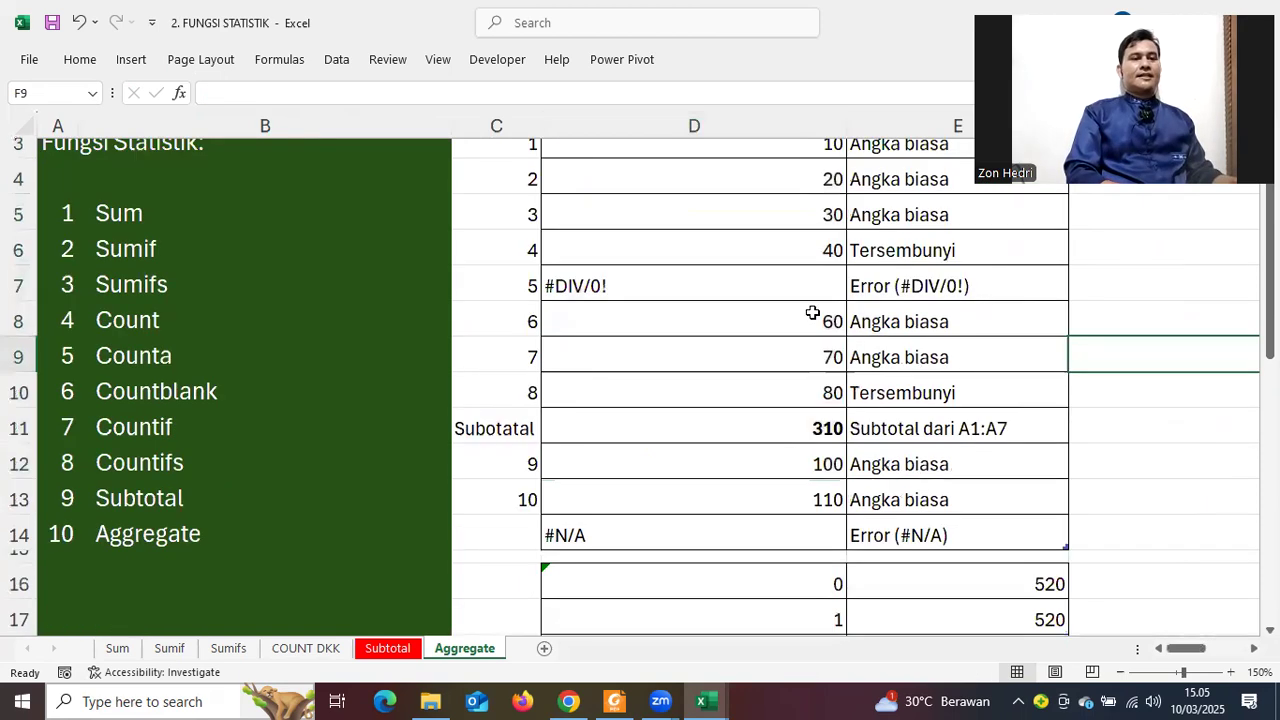
scroll(612, 256, "down", 1)
left_click(608, 268)
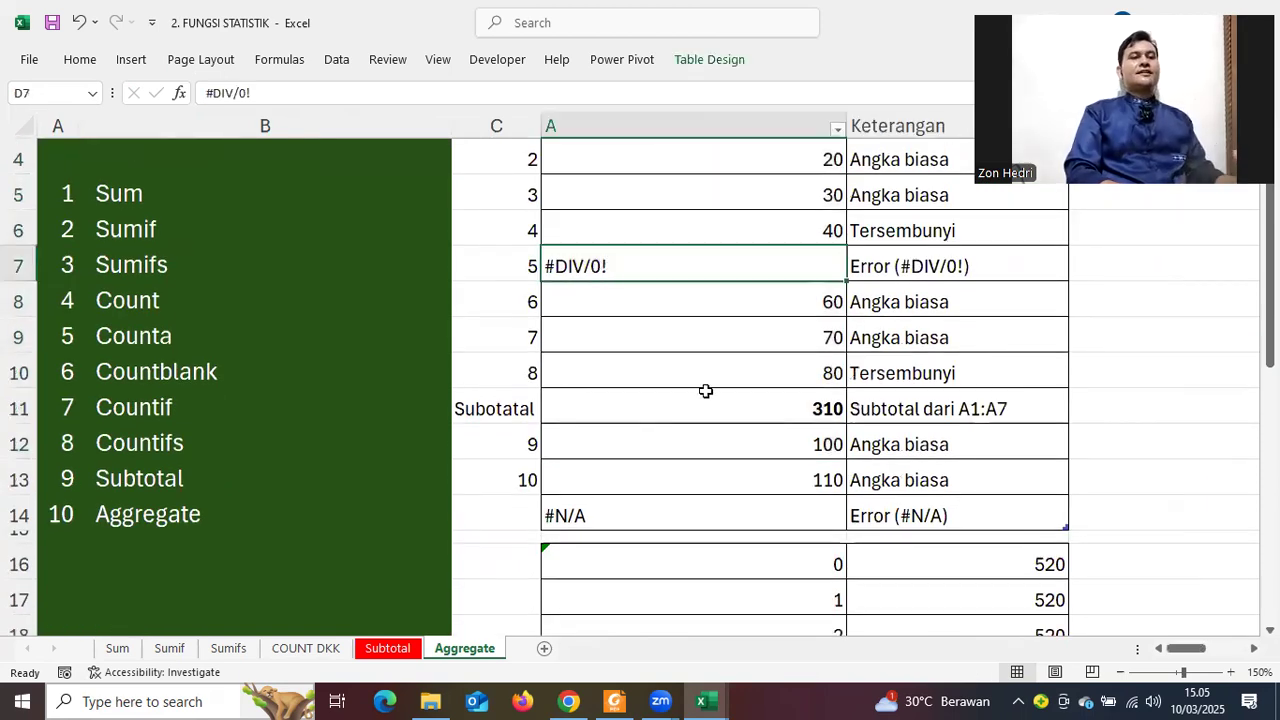
left_click(751, 404)
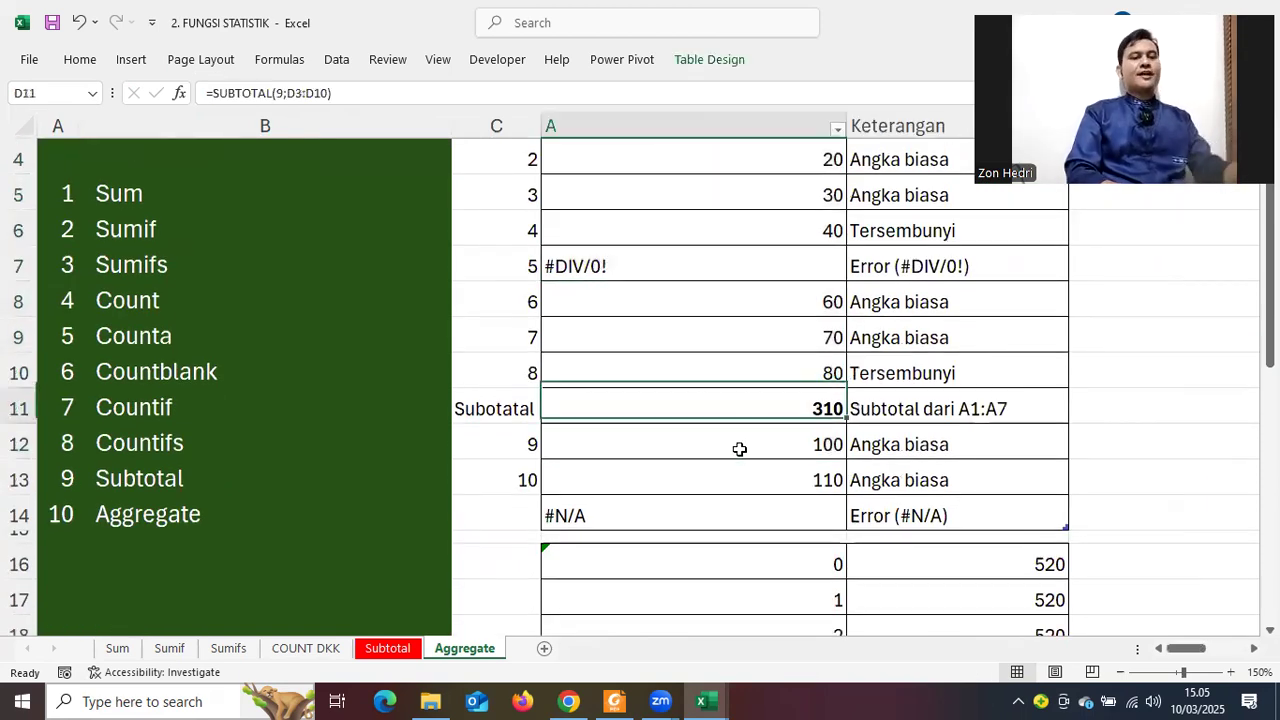
left_click(704, 518)
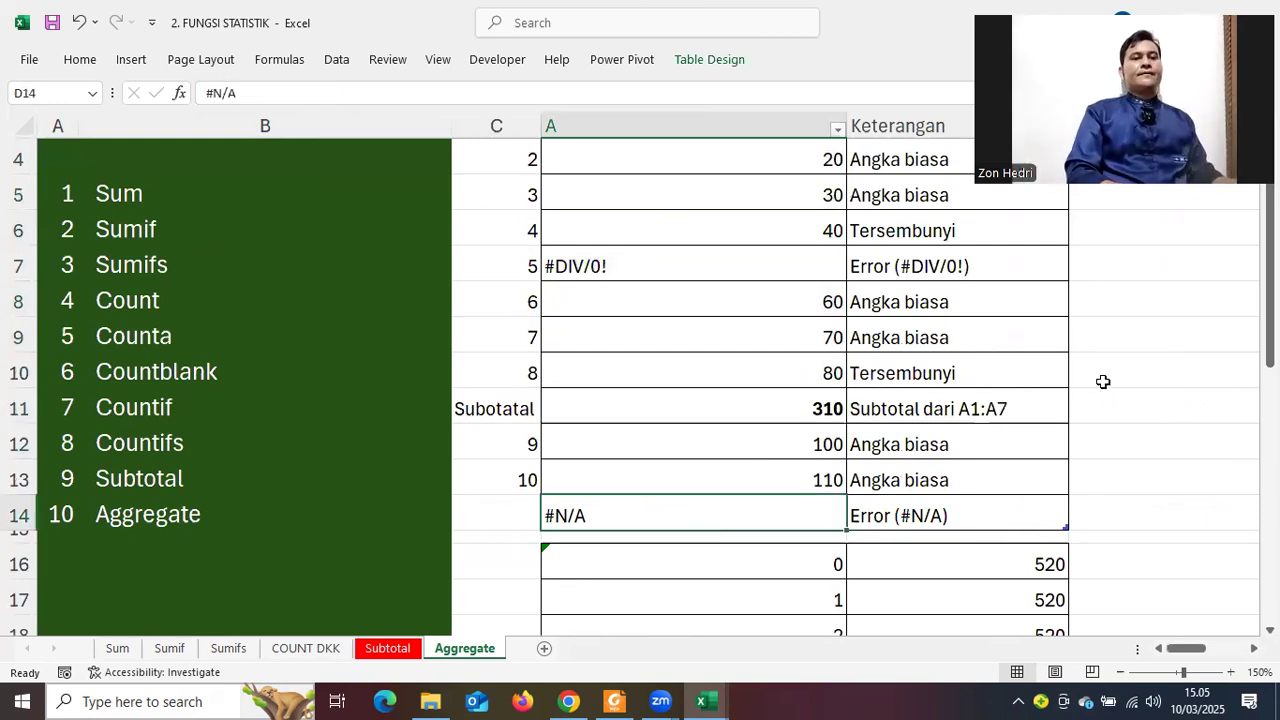
scroll(957, 366, "up", 1)
scroll(1042, 472, "down", 5)
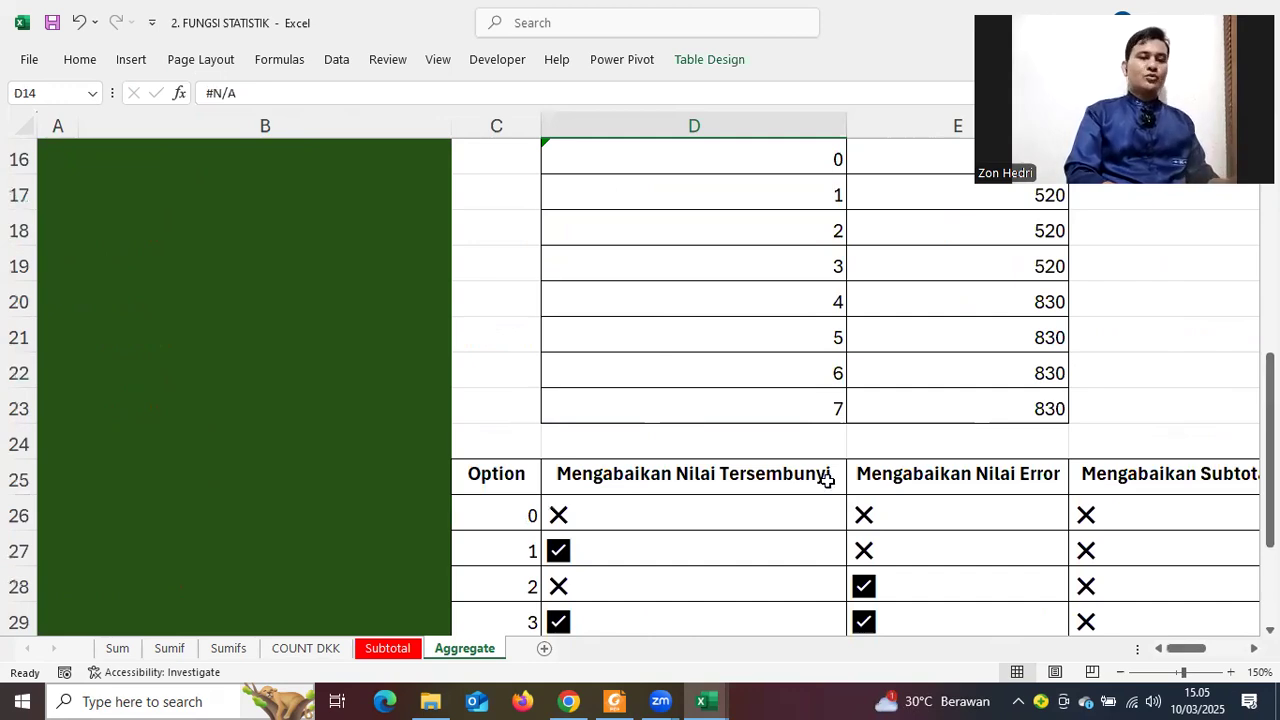
scroll(826, 480, "up", 3)
scroll(828, 482, "up", 1)
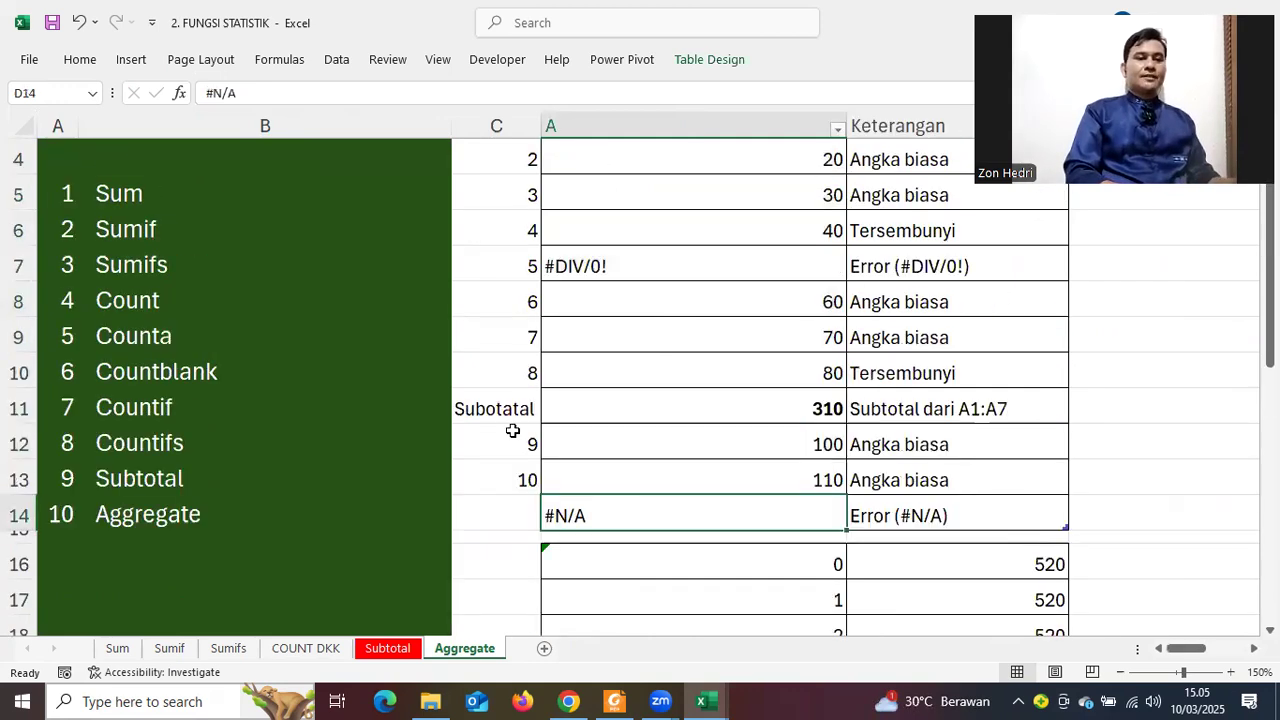
left_click(822, 412)
scroll(822, 415, "up", 1)
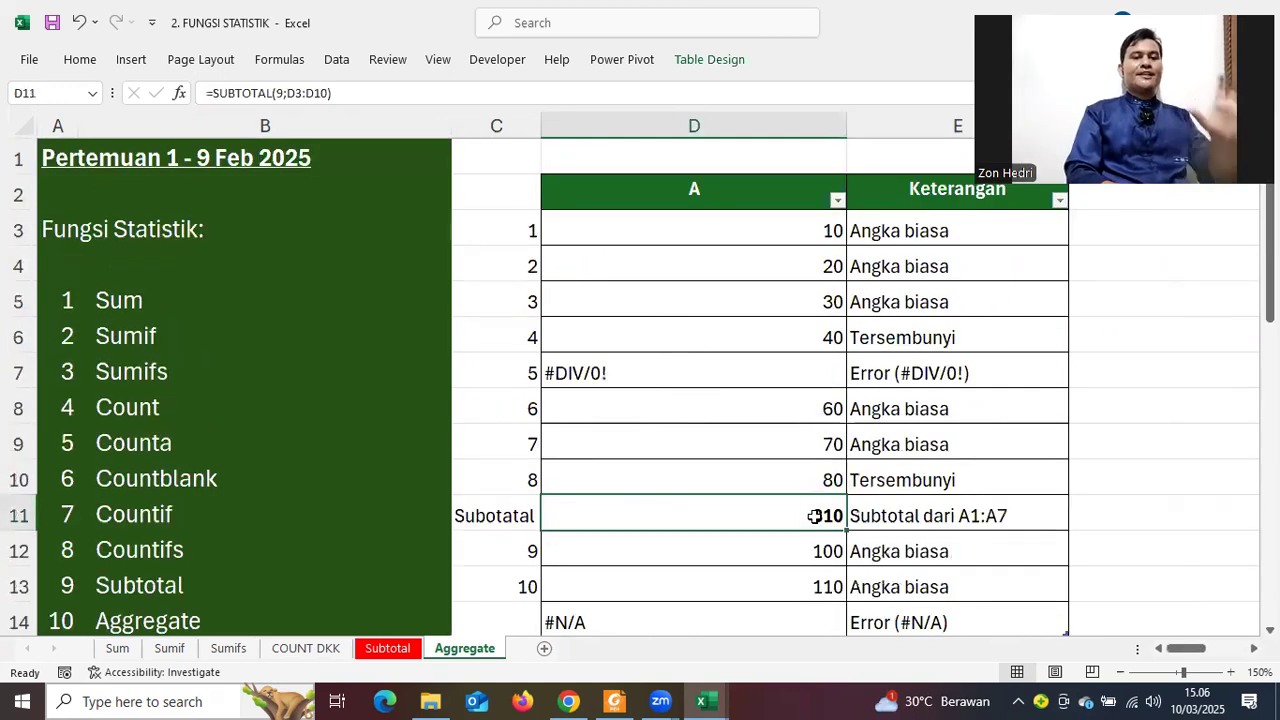
left_click(836, 258)
left_click(832, 302)
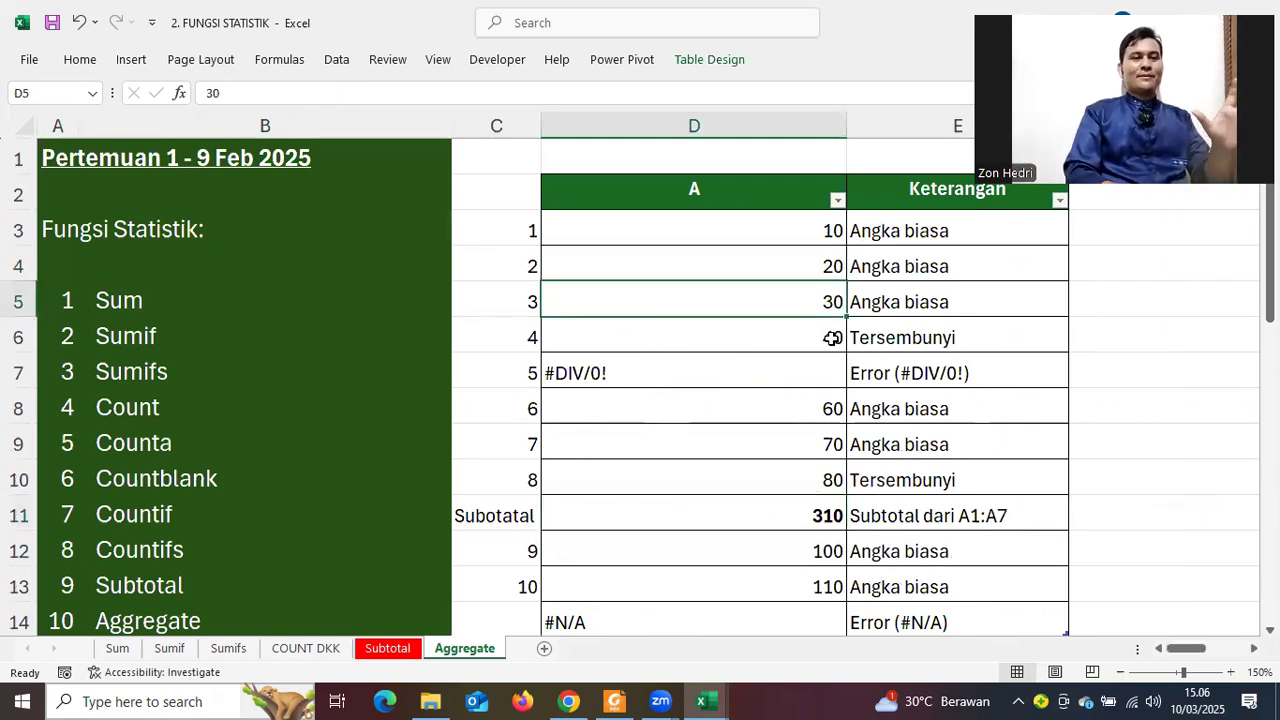
left_click(828, 410)
key("Down")
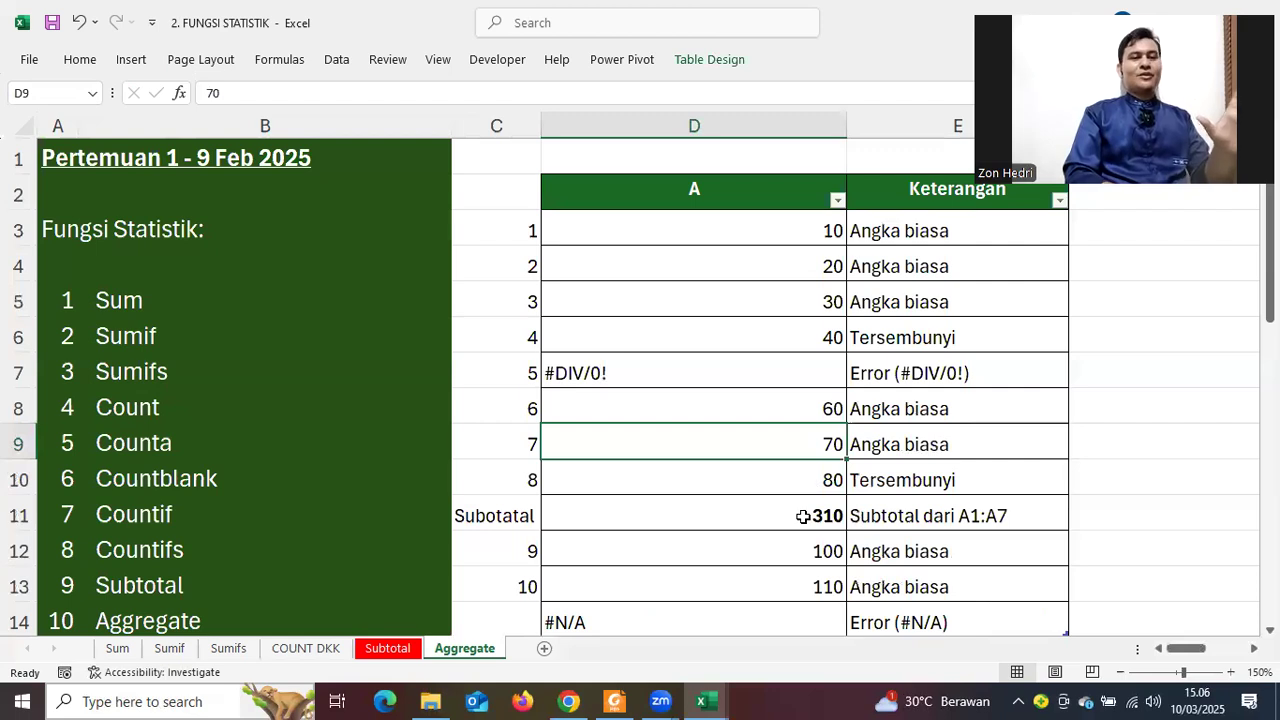
key("Down")
key("Down")
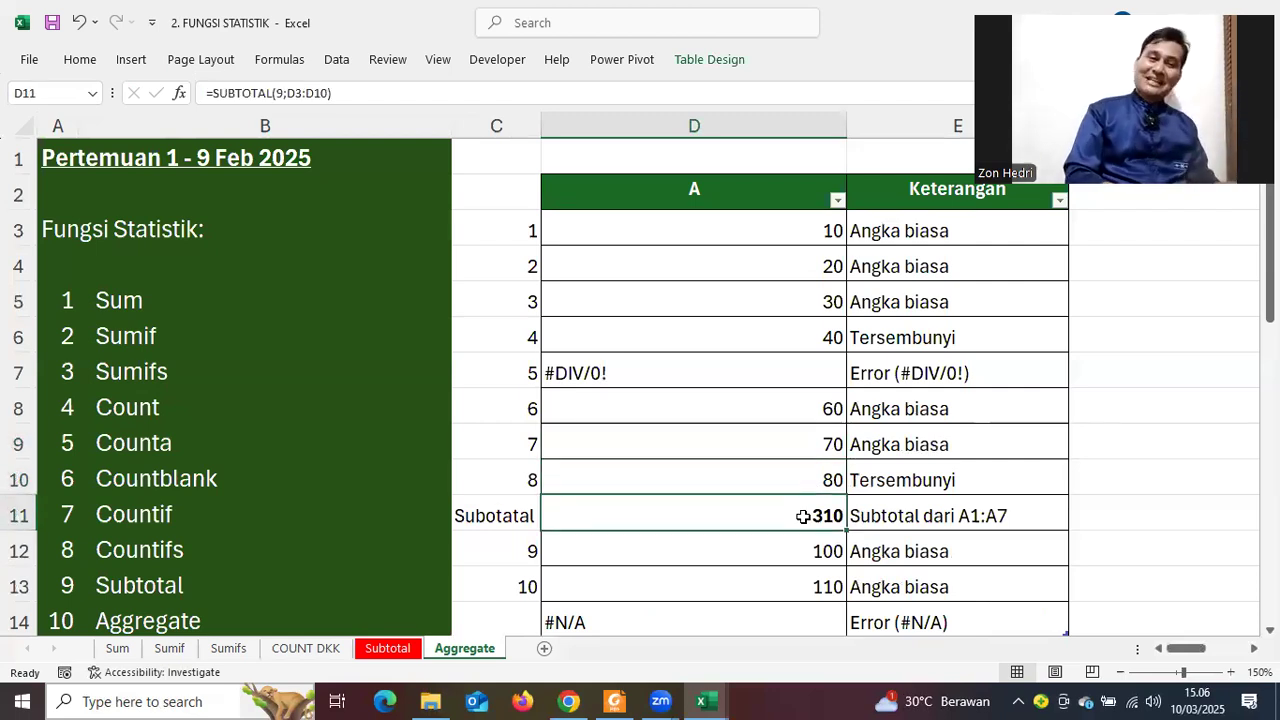
scroll(805, 516, "down", 5)
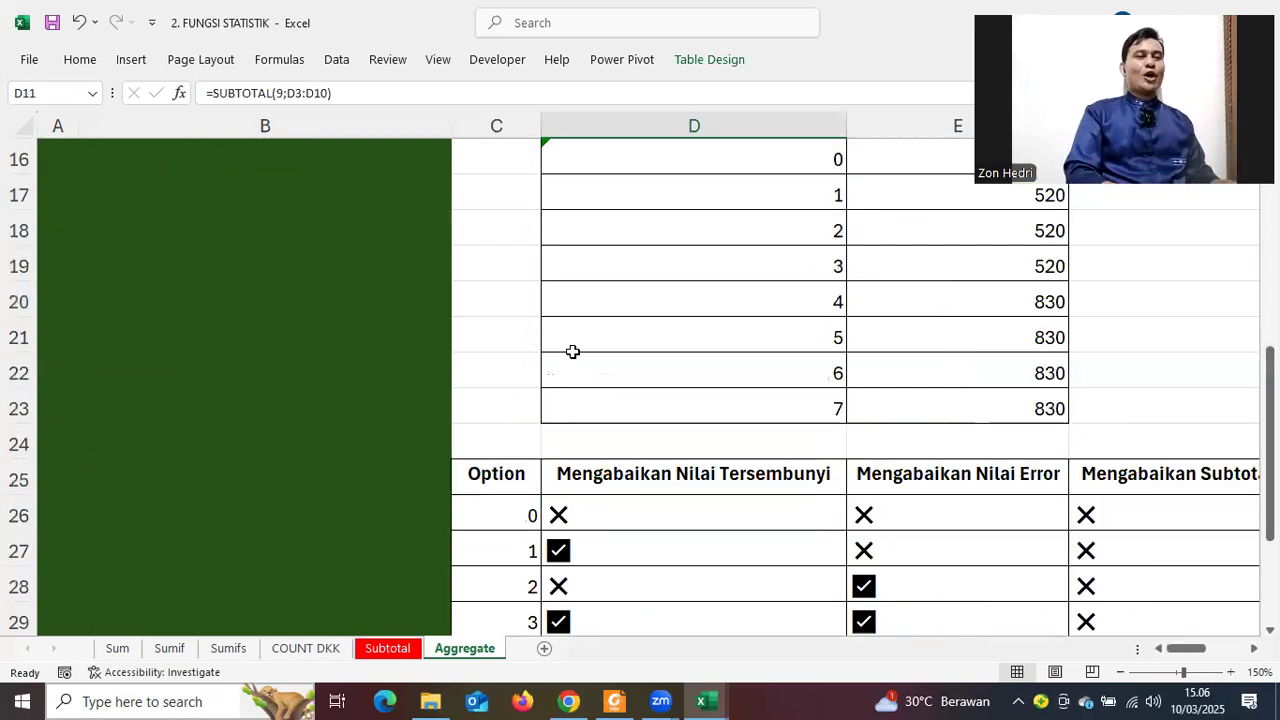
scroll(572, 351, "down", 2)
left_click(486, 306)
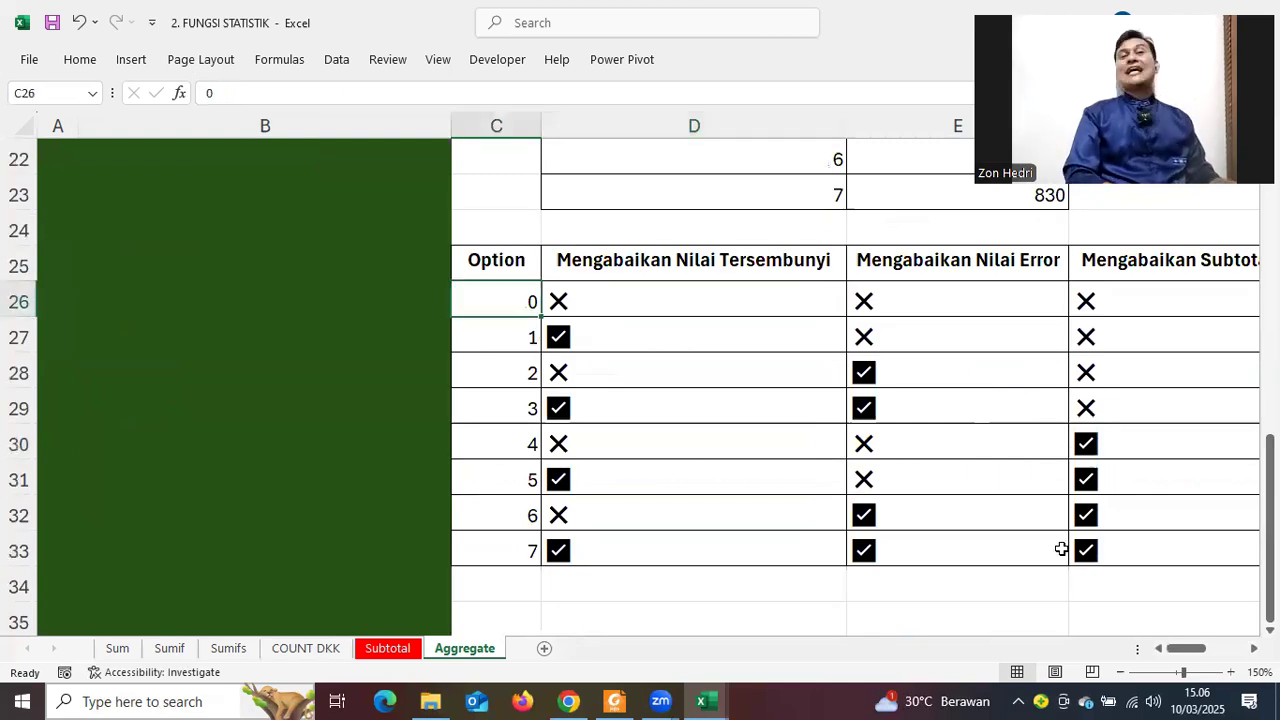
scroll(1055, 555, "up", 4)
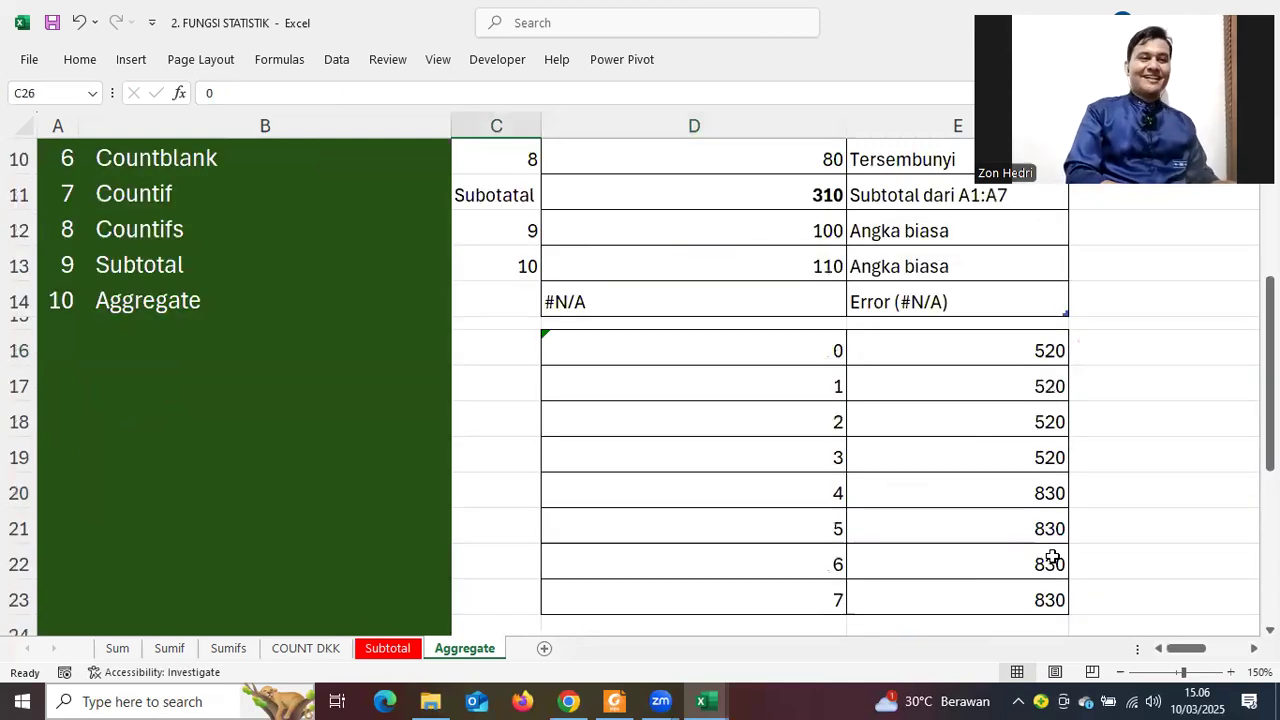
scroll(1042, 530, "up", 2)
left_click(811, 411)
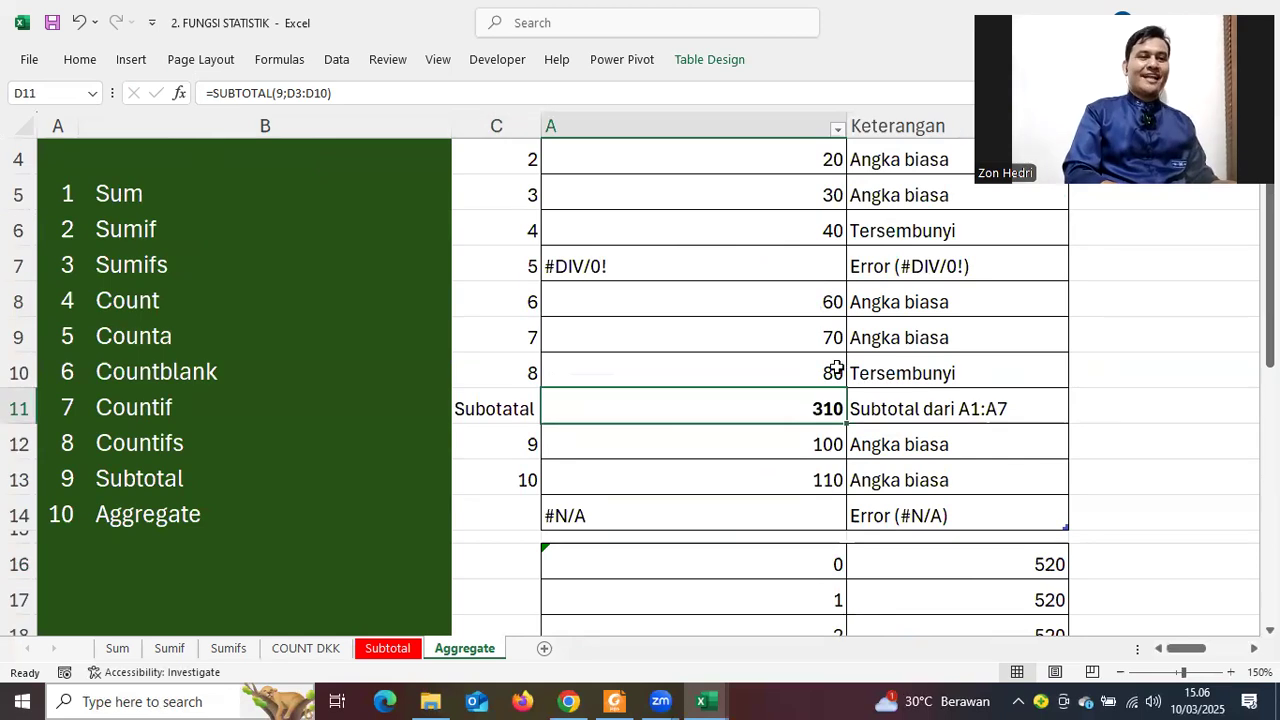
left_click(807, 302)
left_click_drag(820, 372, 820, 380)
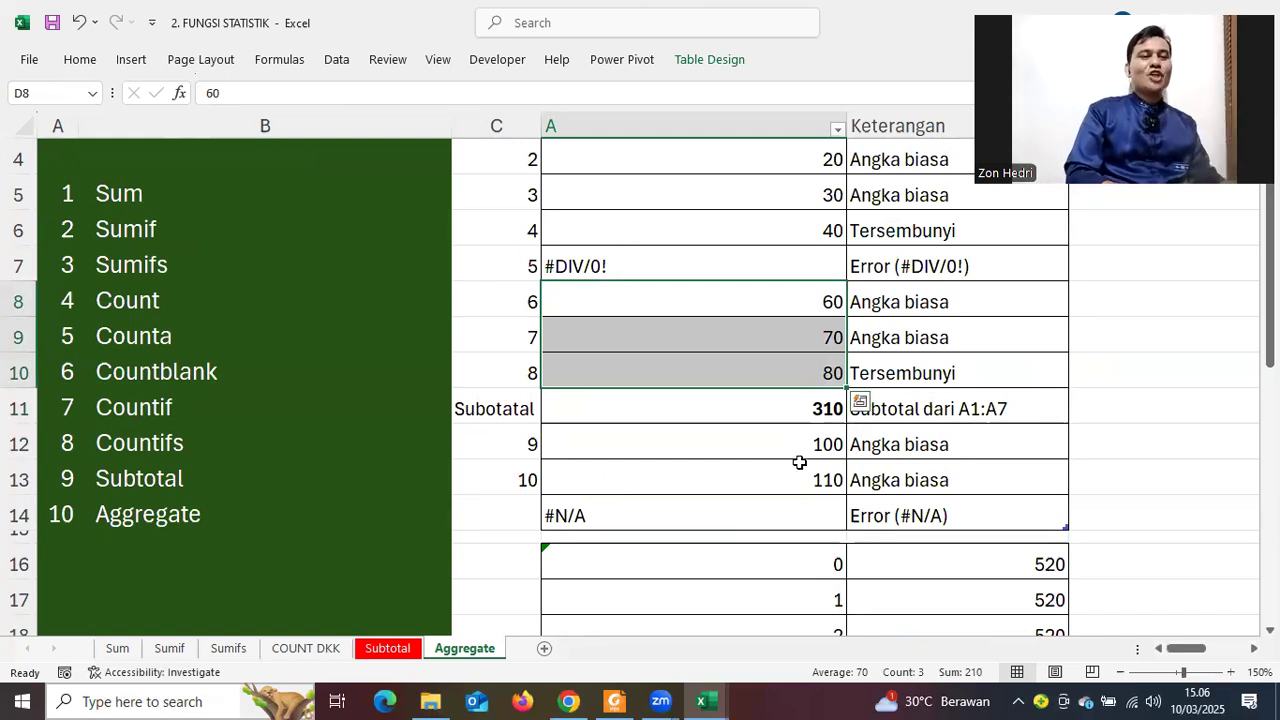
scroll(799, 463, "down", 3)
scroll(799, 463, "down", 2)
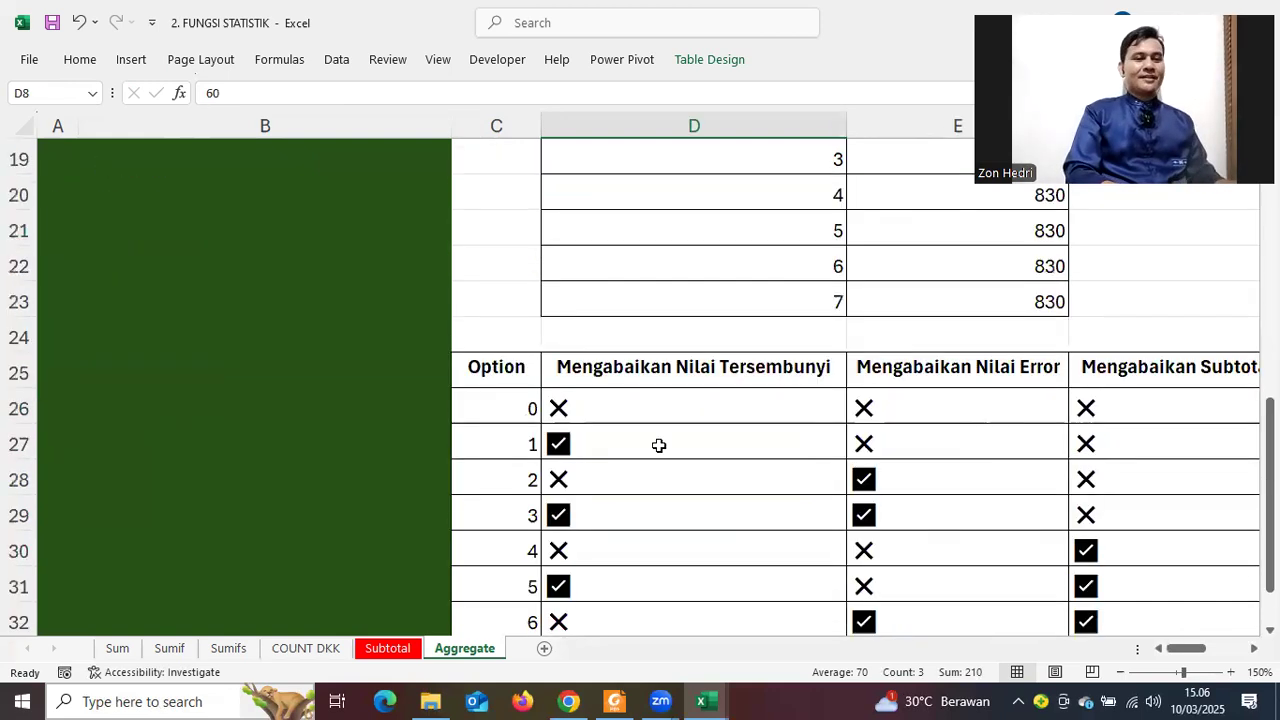
left_click(525, 430)
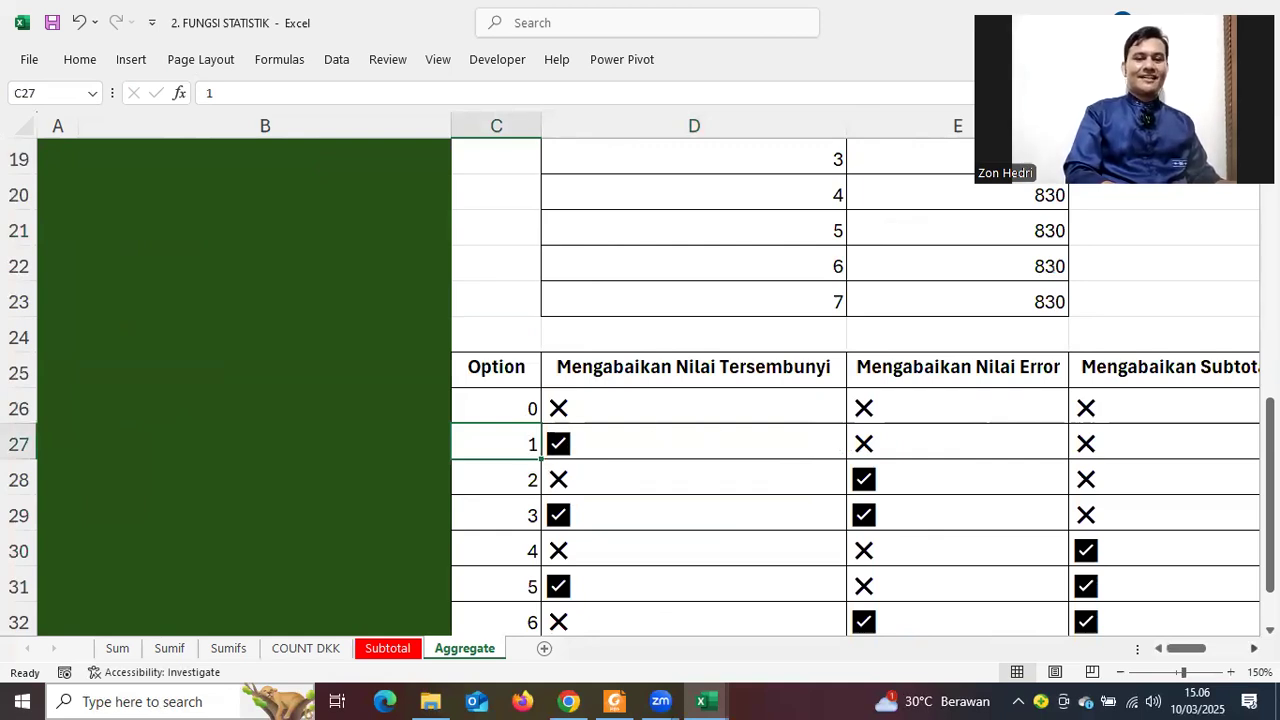
scroll(692, 458, "right", 4)
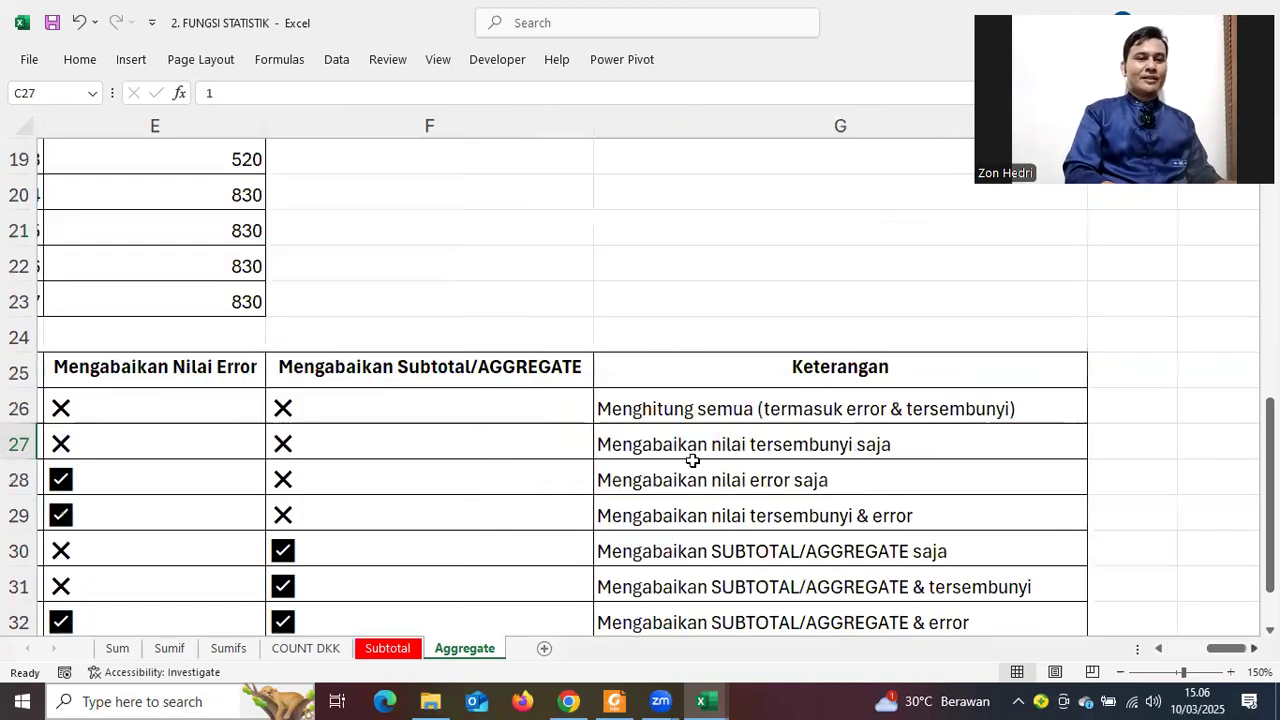
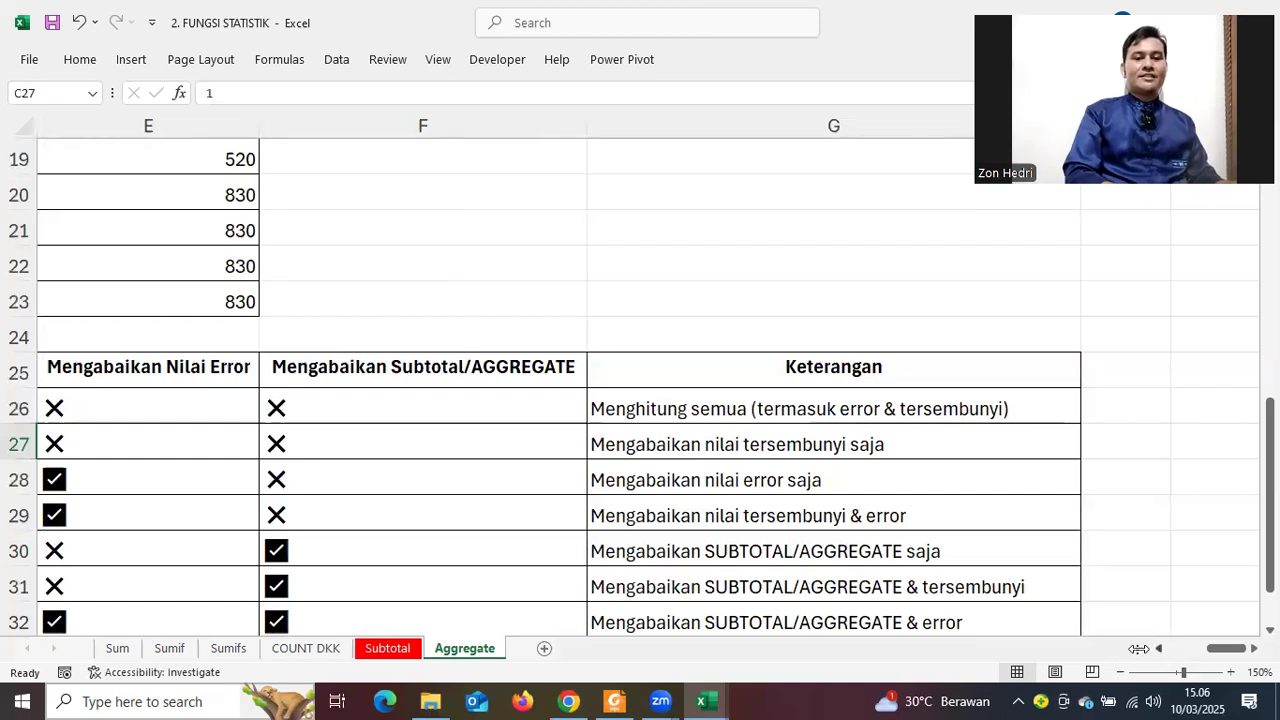
Hide row 6, the Tersembunyi row holding the value 40
scroll(1150, 591, "left", 2)
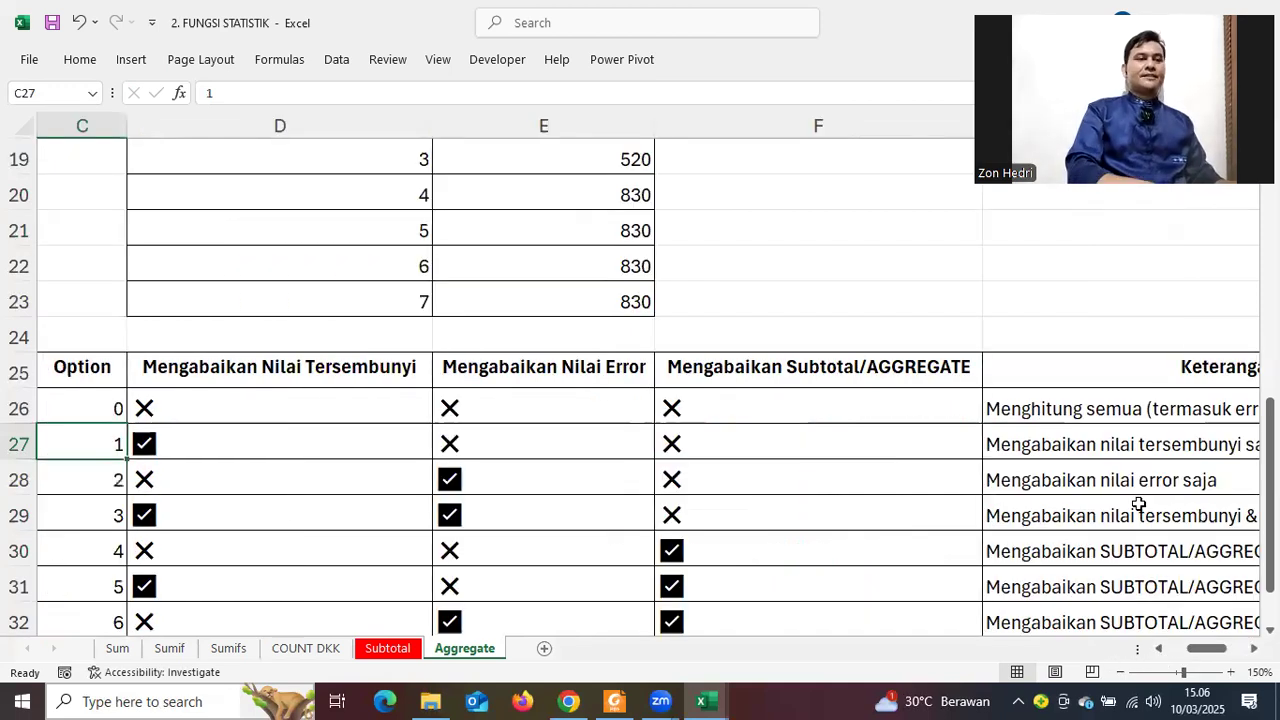
scroll(1138, 504, "up", 5)
scroll(1138, 504, "up", 1)
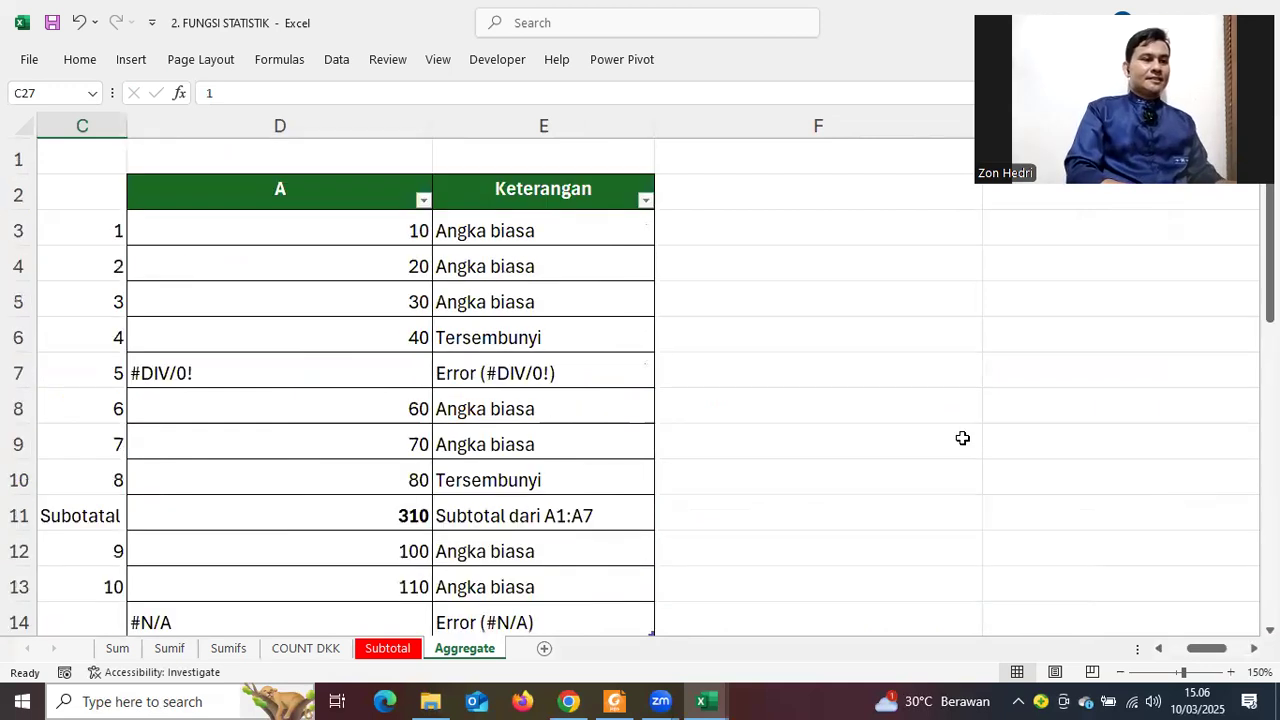
left_click(10, 338)
right_click(10, 340)
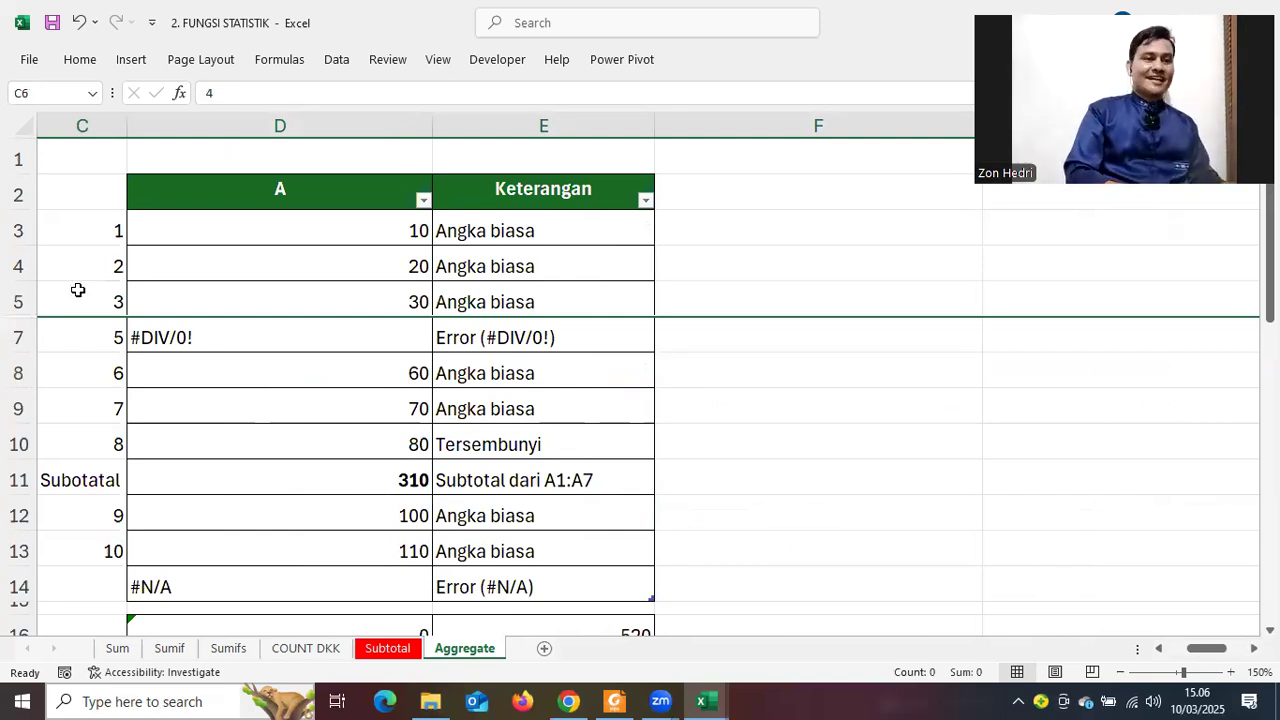
Unhide row 6 by selecting rows 5–7 around it
left_click_drag(17, 301, 23, 331)
right_click(20, 320)
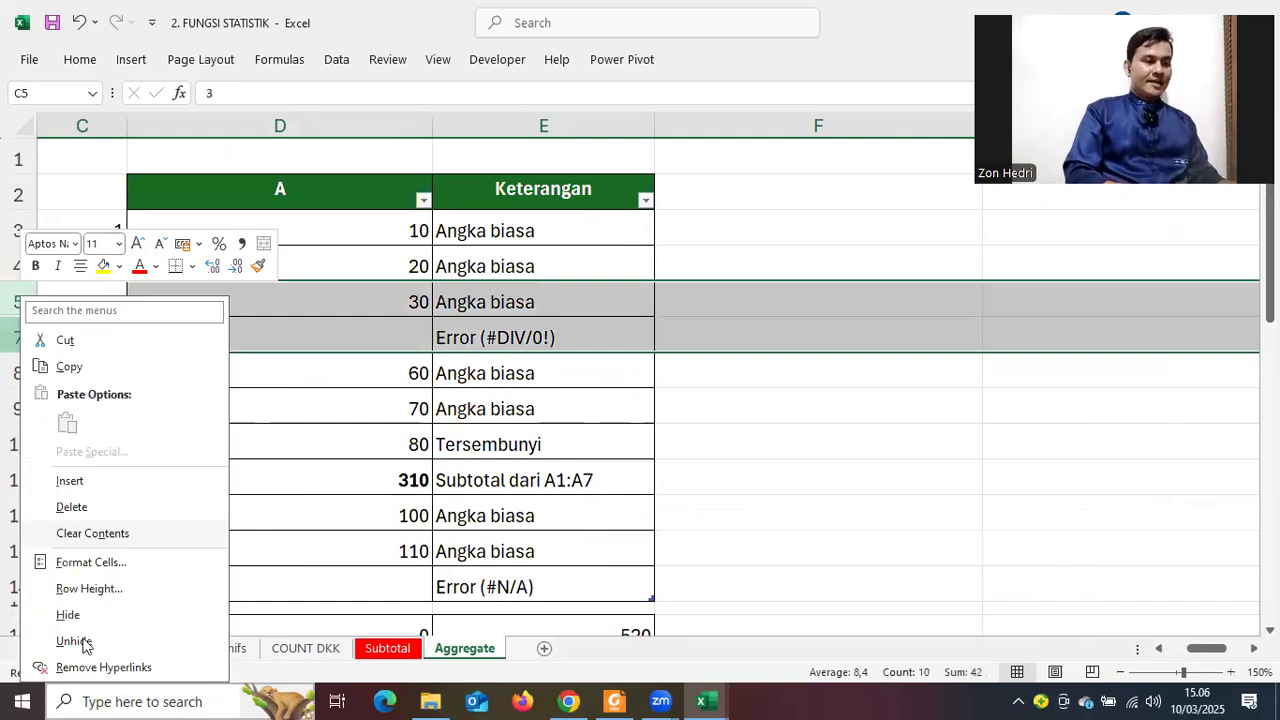
left_click(86, 644)
scroll(784, 480, "down", 4)
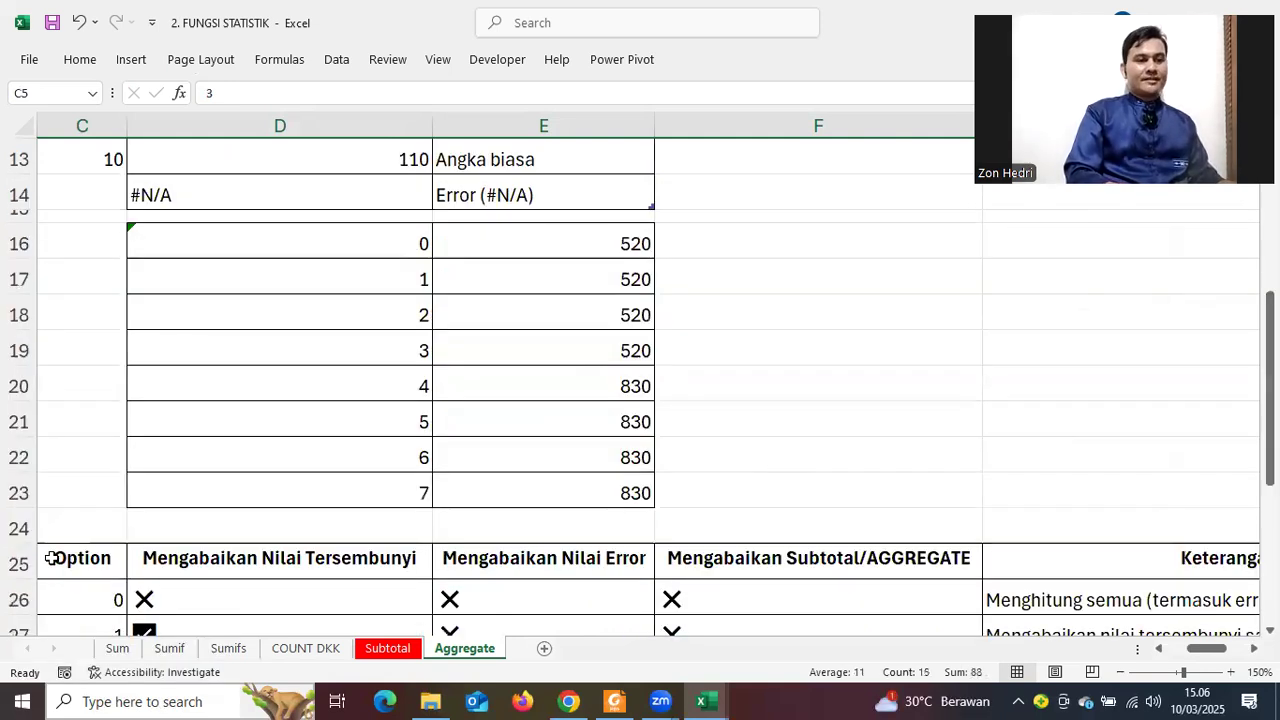
scroll(600, 620, "down", 3)
left_click_drag(1196, 651, 1228, 649)
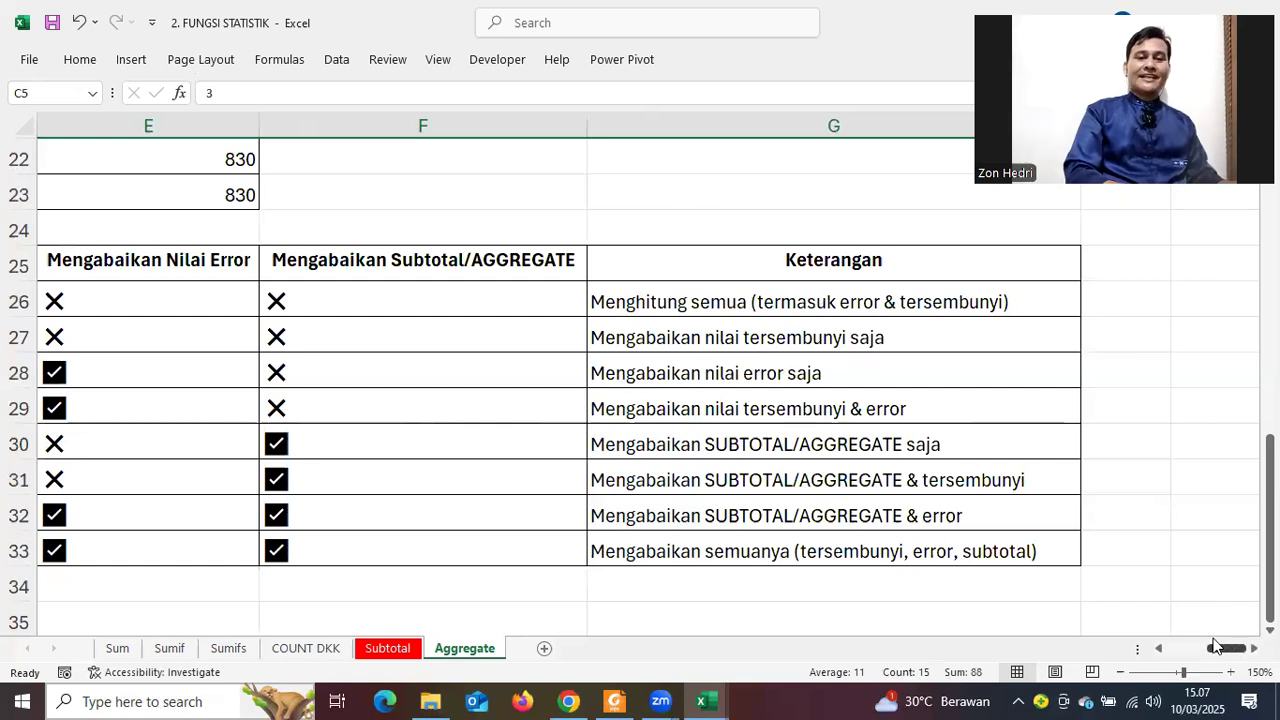
scroll(1193, 563, "left", 1)
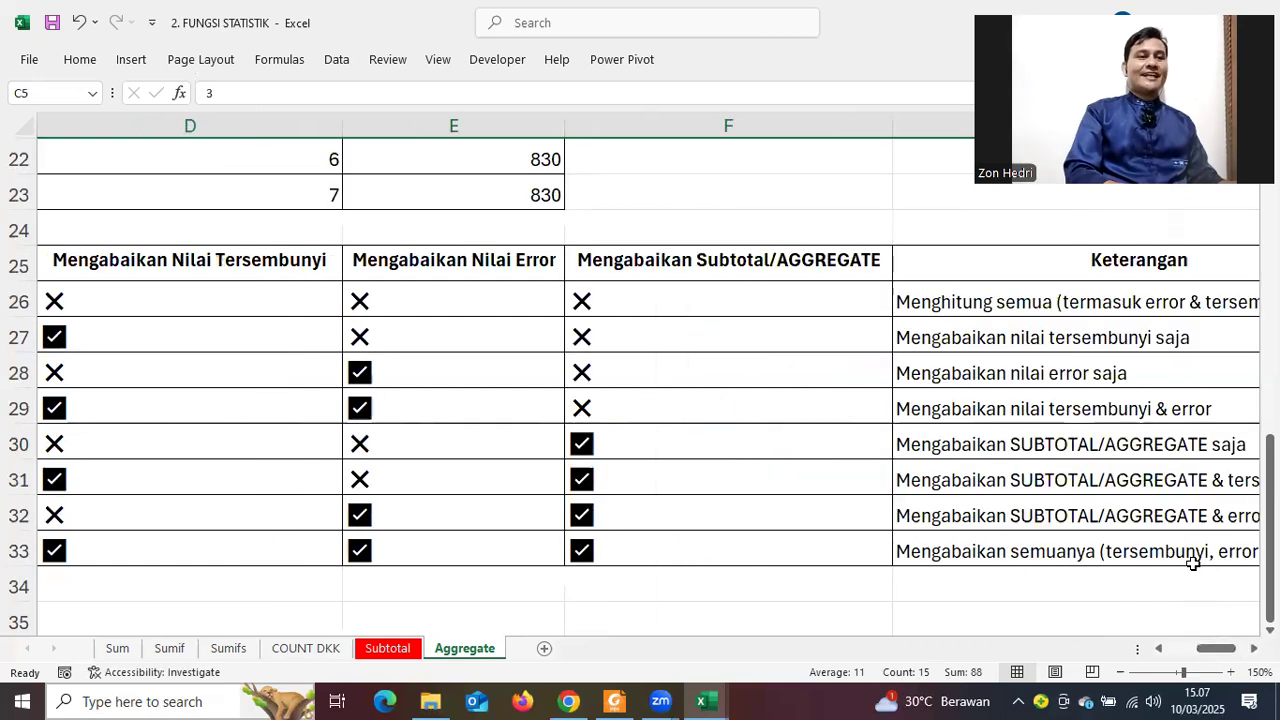
scroll(1193, 563, "up", 1)
scroll(1193, 563, "up", 6)
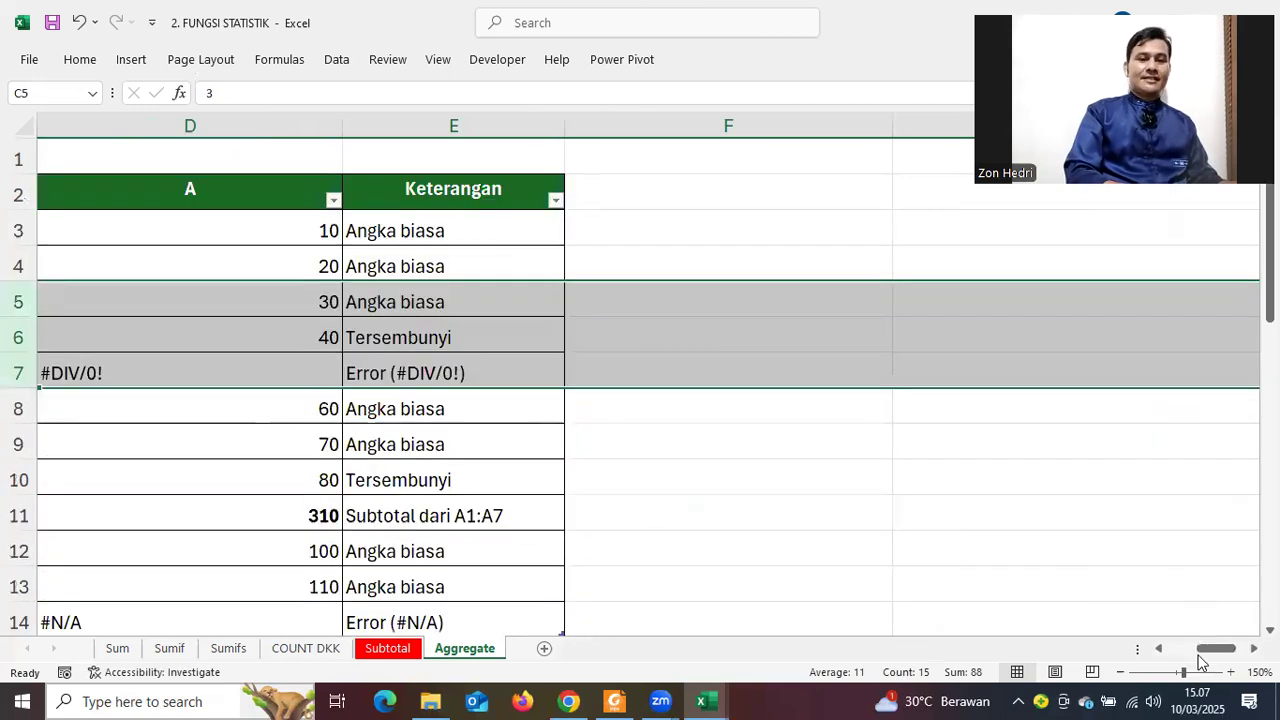
scroll(1160, 549, "left", 2)
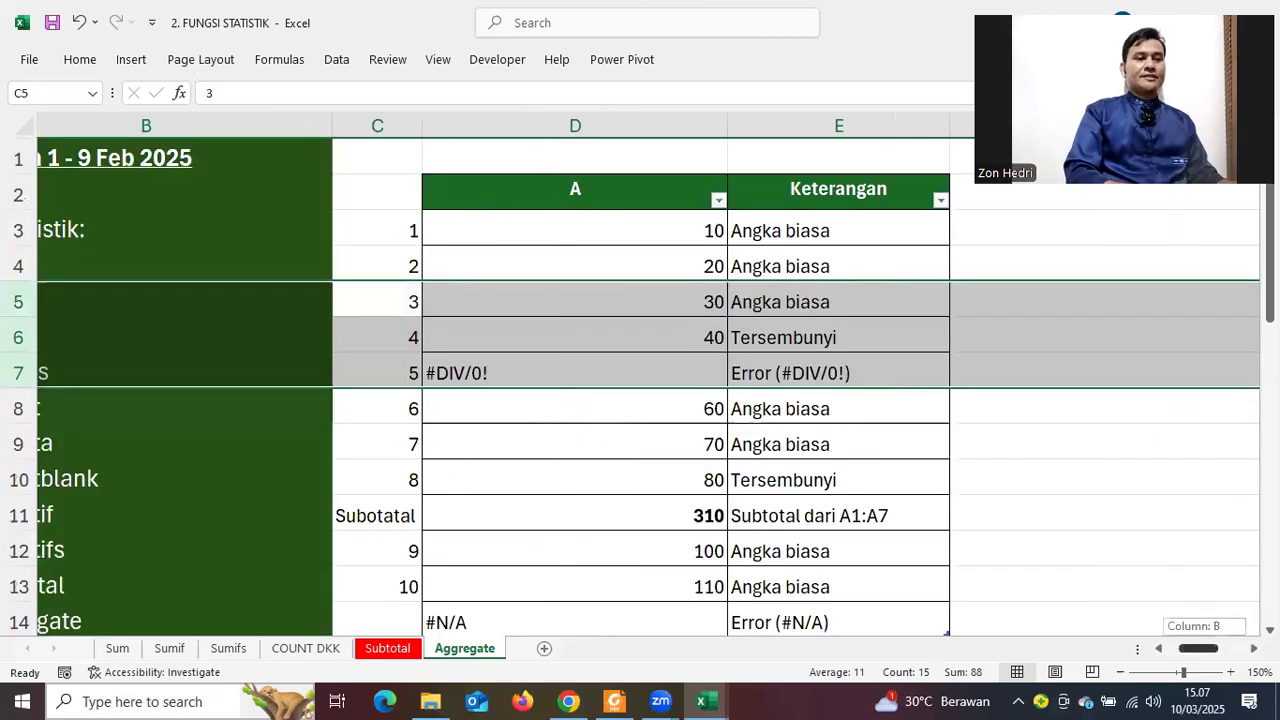
scroll(1160, 549, "left", 1)
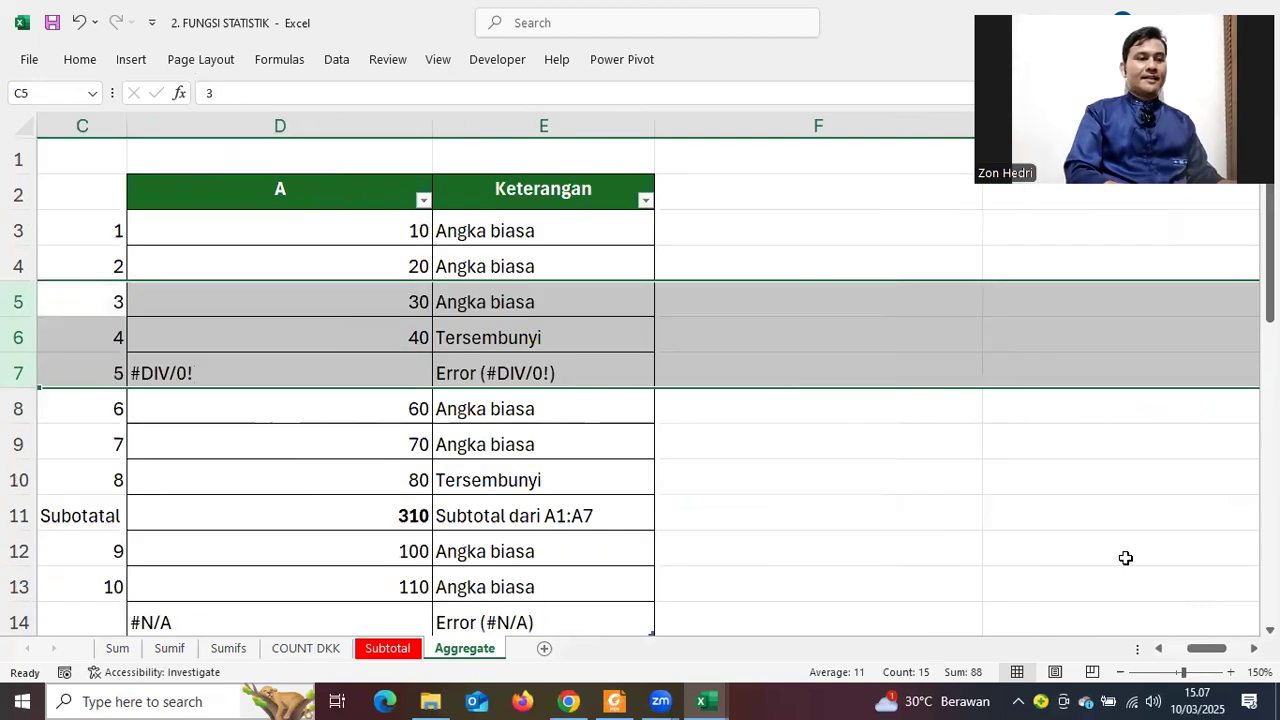
scroll(1125, 558, "down", 4)
scroll(1125, 558, "down", 3)
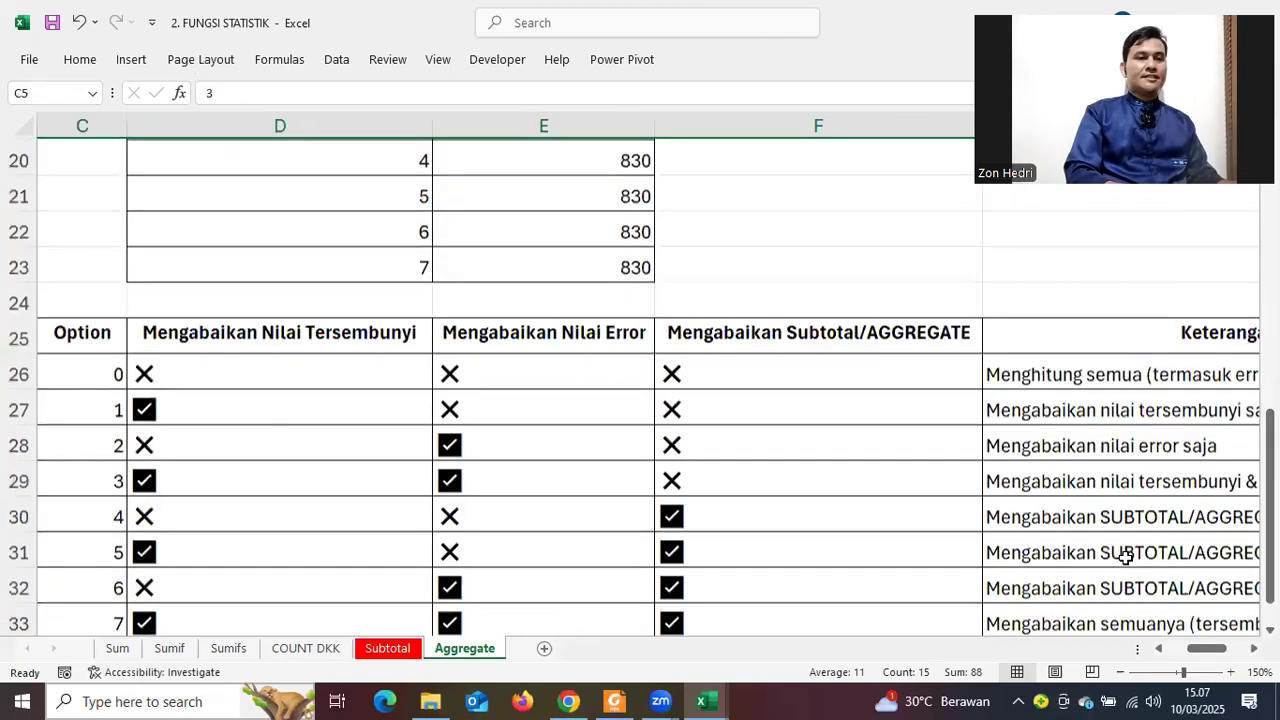
scroll(1125, 558, "up", 3)
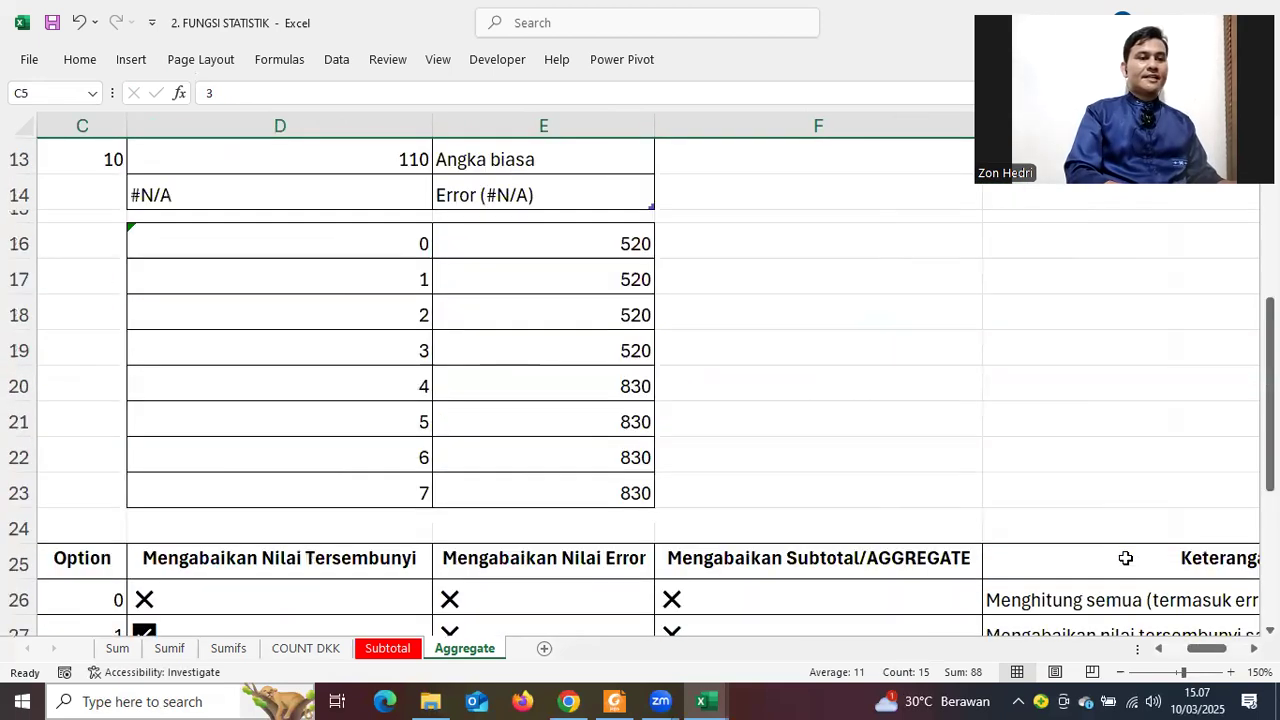
scroll(363, 403, "down", 2)
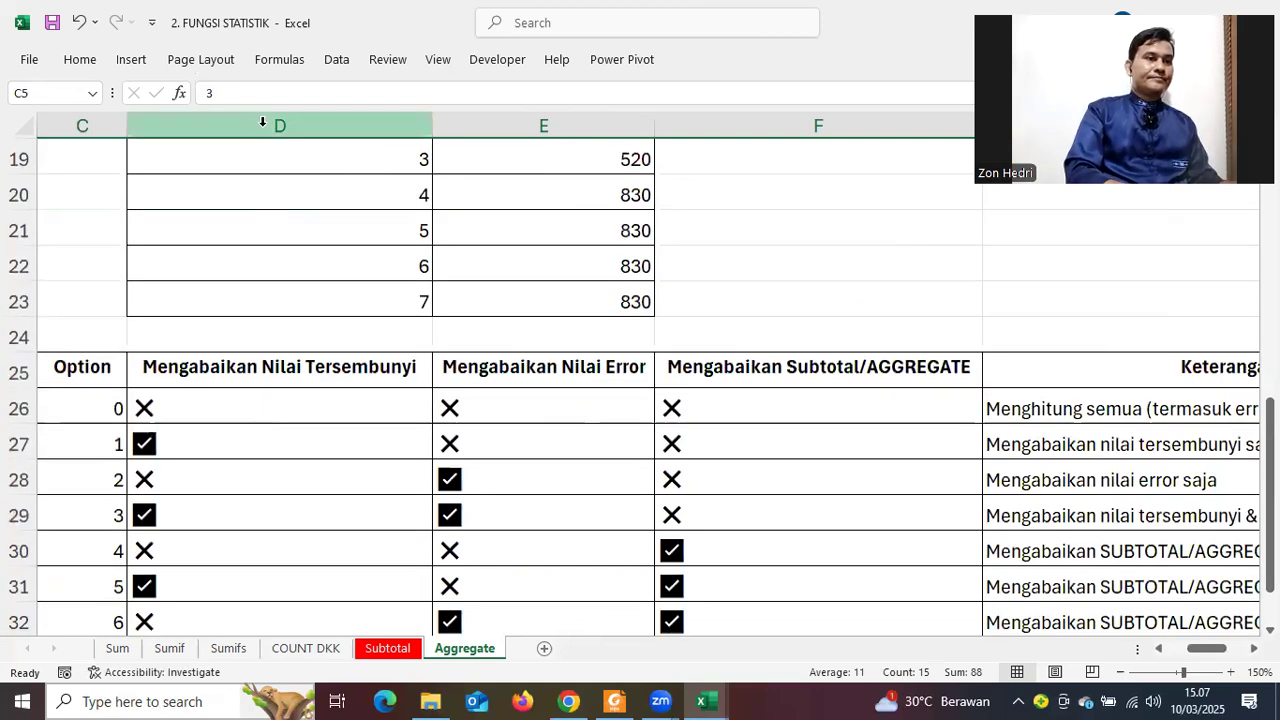
Insert a blank column D before Mengabaikan Nilai Tersembunyi and head it HASIL in D25
left_click(263, 121)
right_click(300, 251)
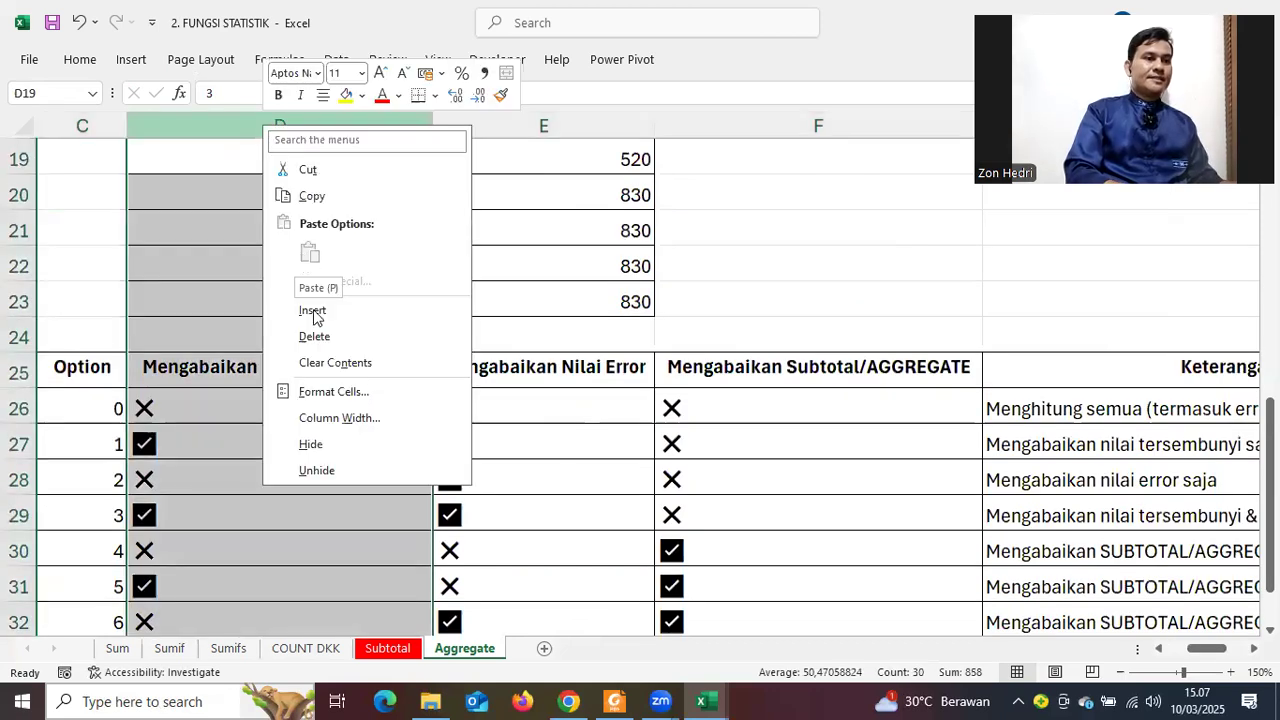
left_click(446, 470)
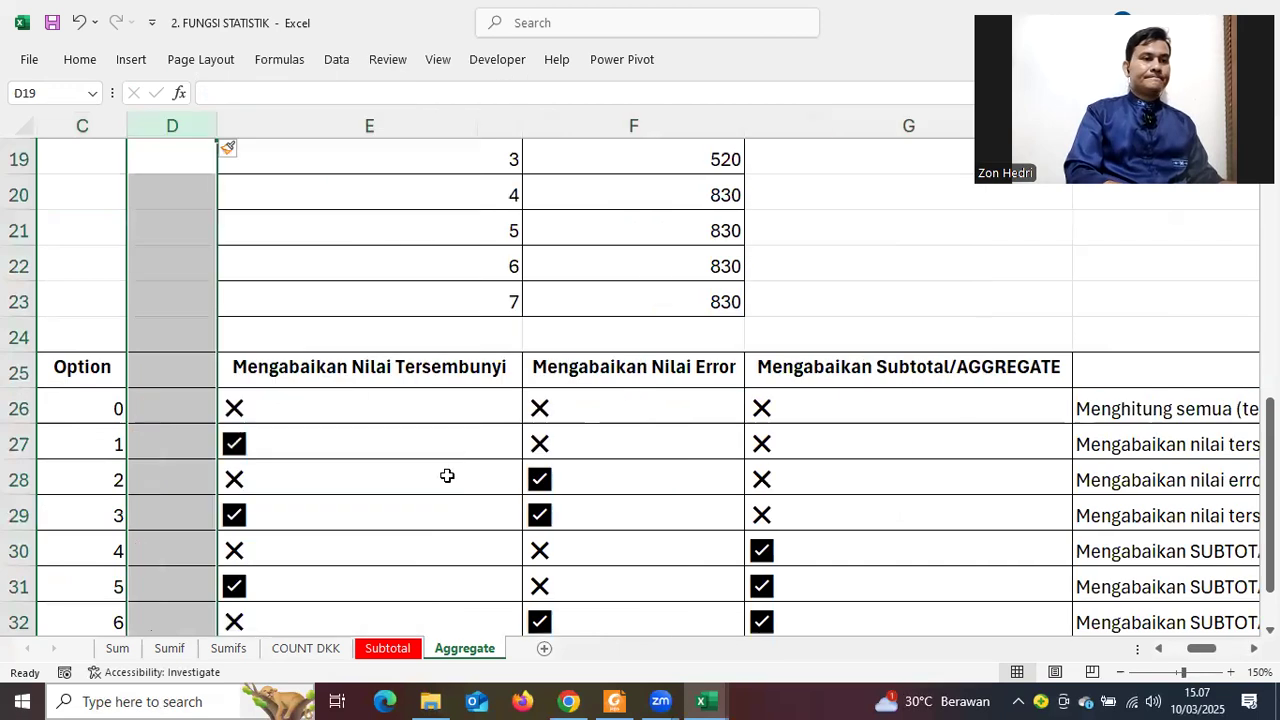
left_click(335, 436)
left_click(158, 375)
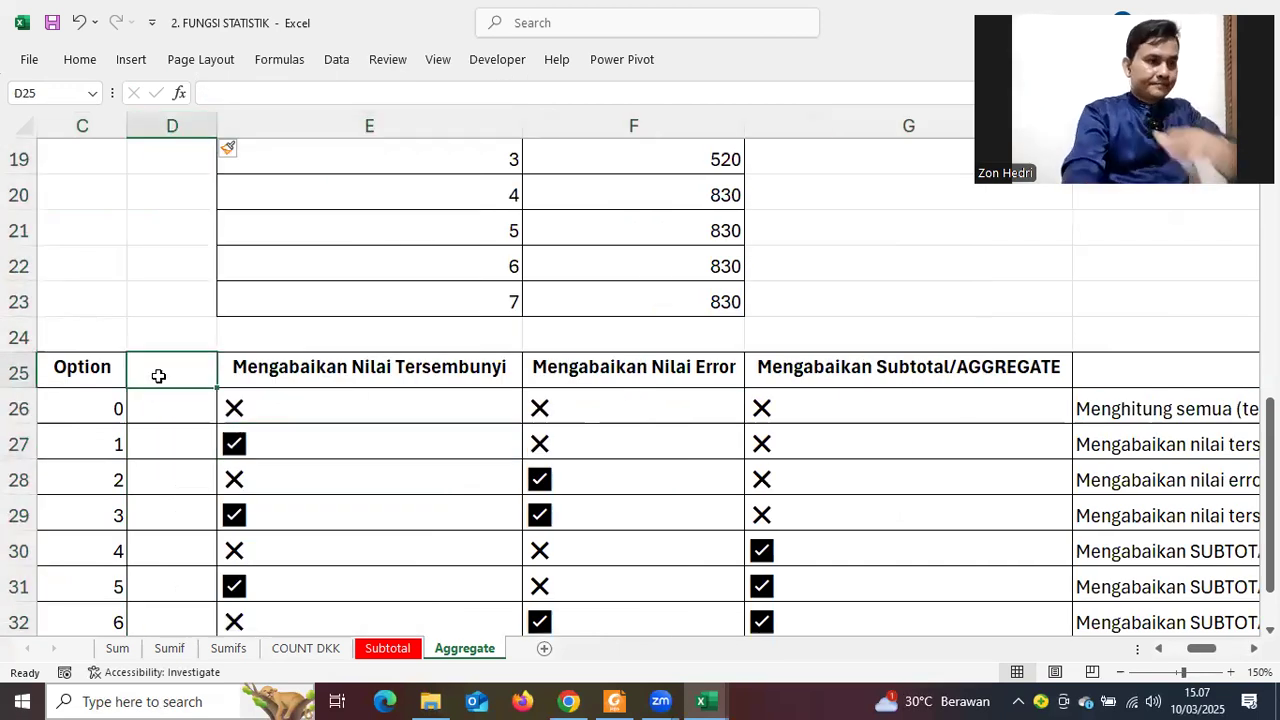
type("HASIL")
left_click(390, 540)
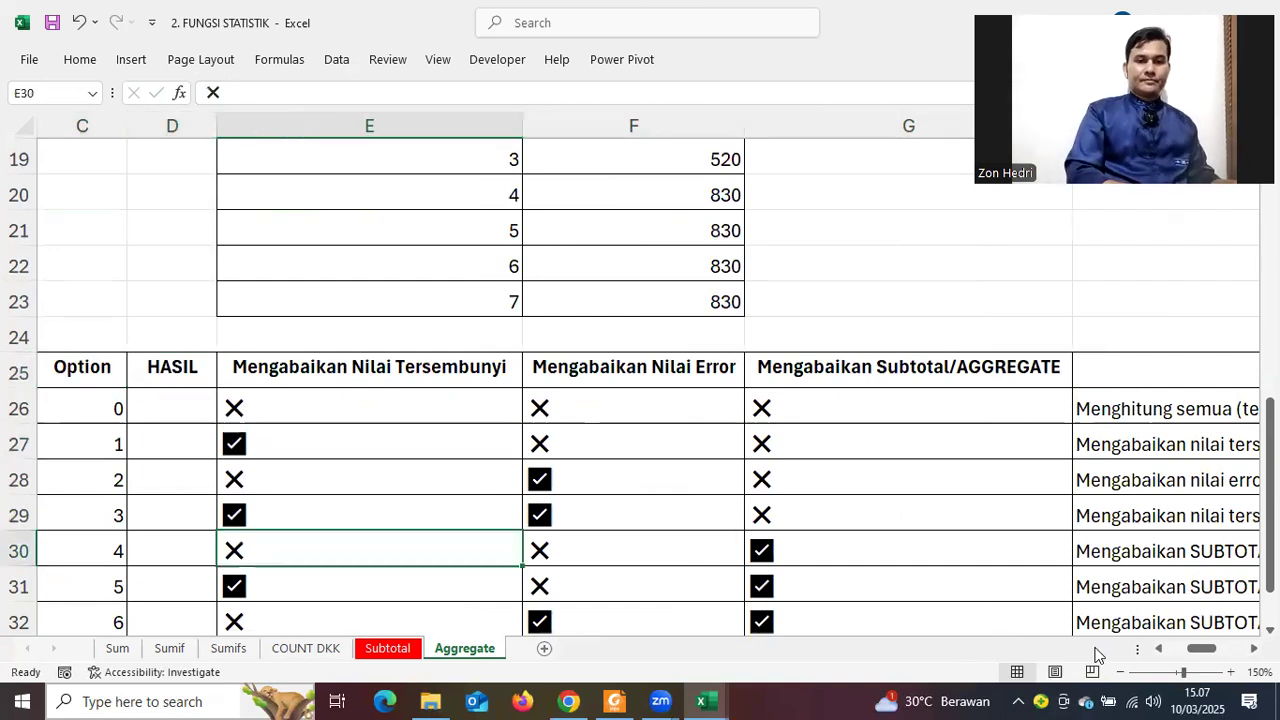
left_click(1158, 648)
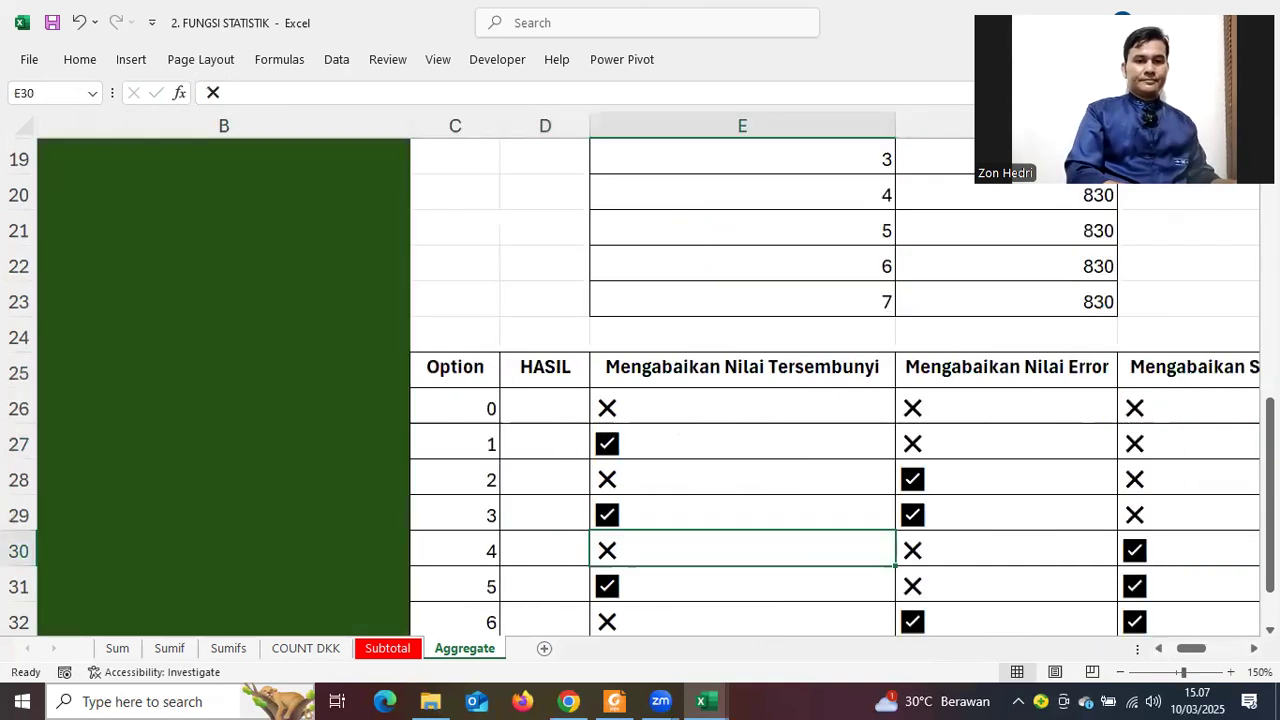
scroll(810, 483, "up", 4)
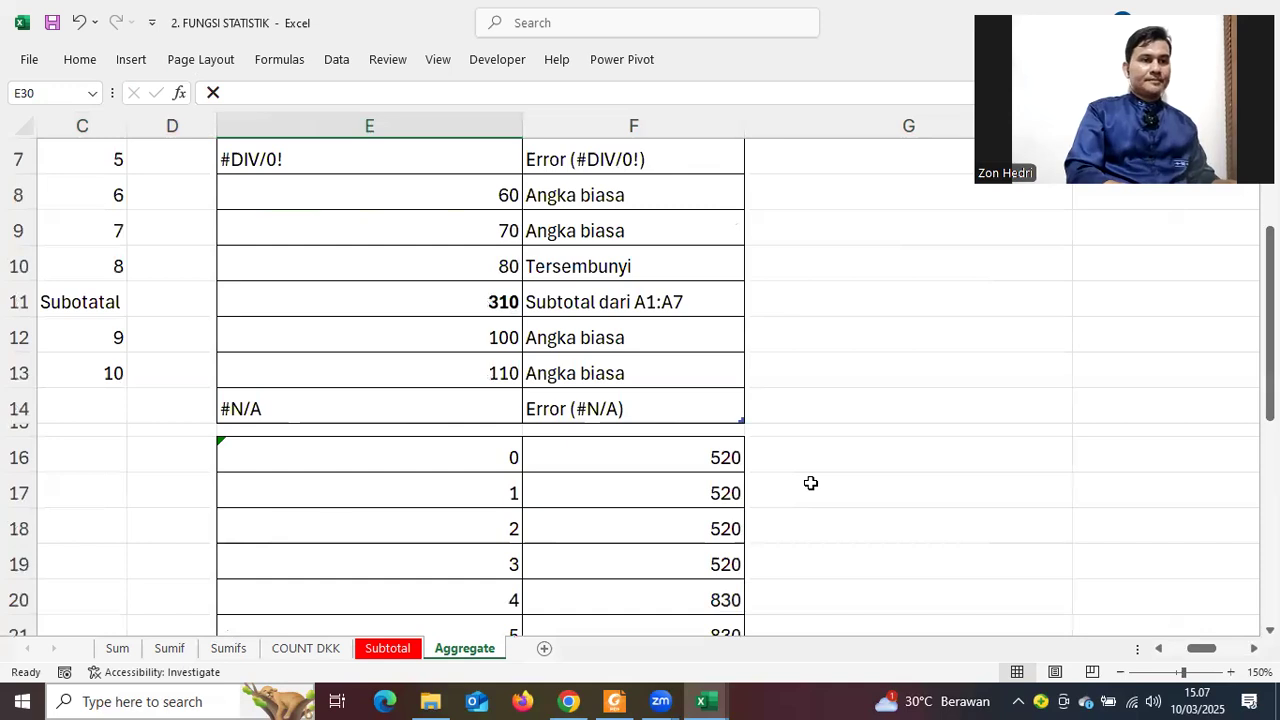
scroll(270, 447, "down", 3)
scroll(155, 300, "down", 2)
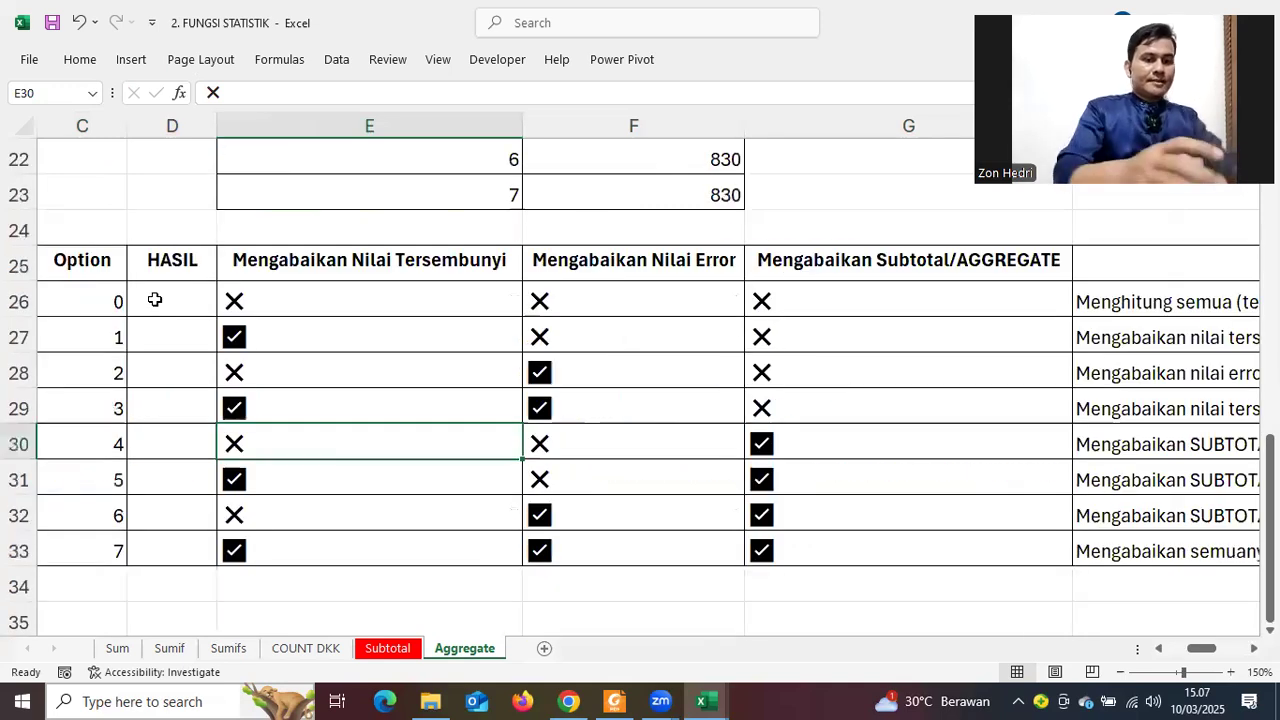
Enter =AGGREGATE(9;C26;Table3[A]) in D26, returning 520
left_click(156, 300)
type("=")
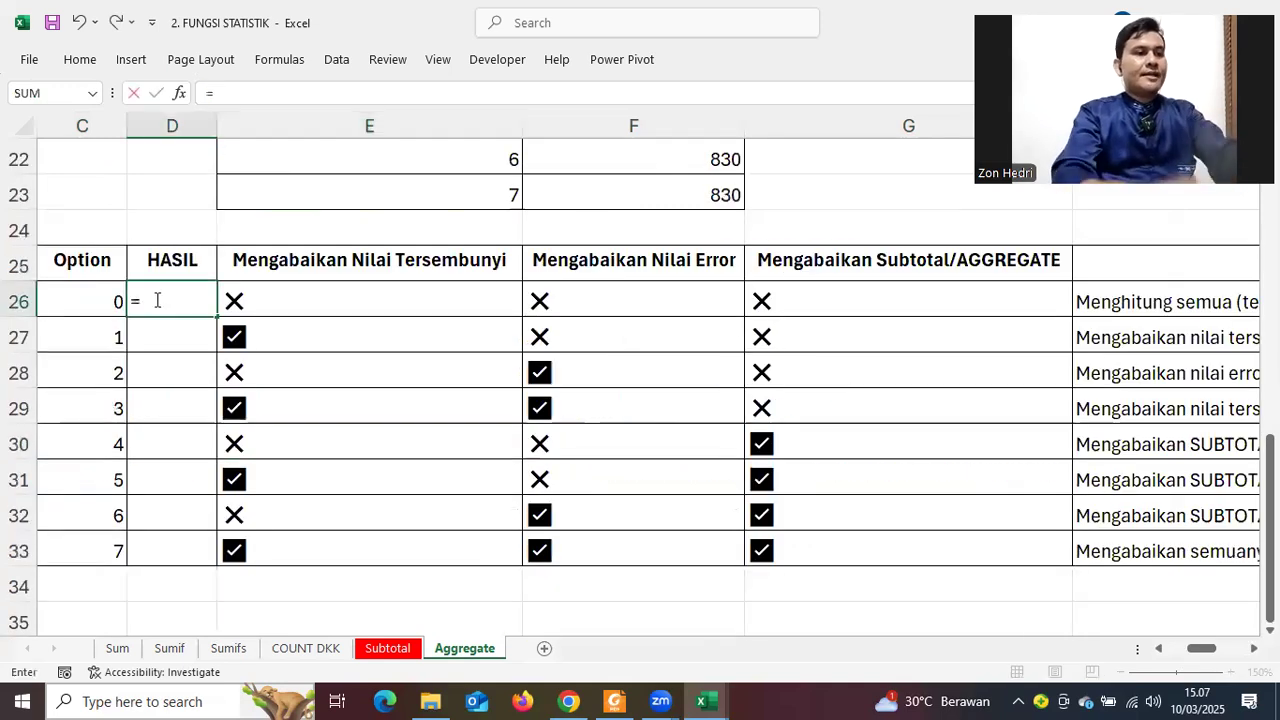
type("AGGREGATE(")
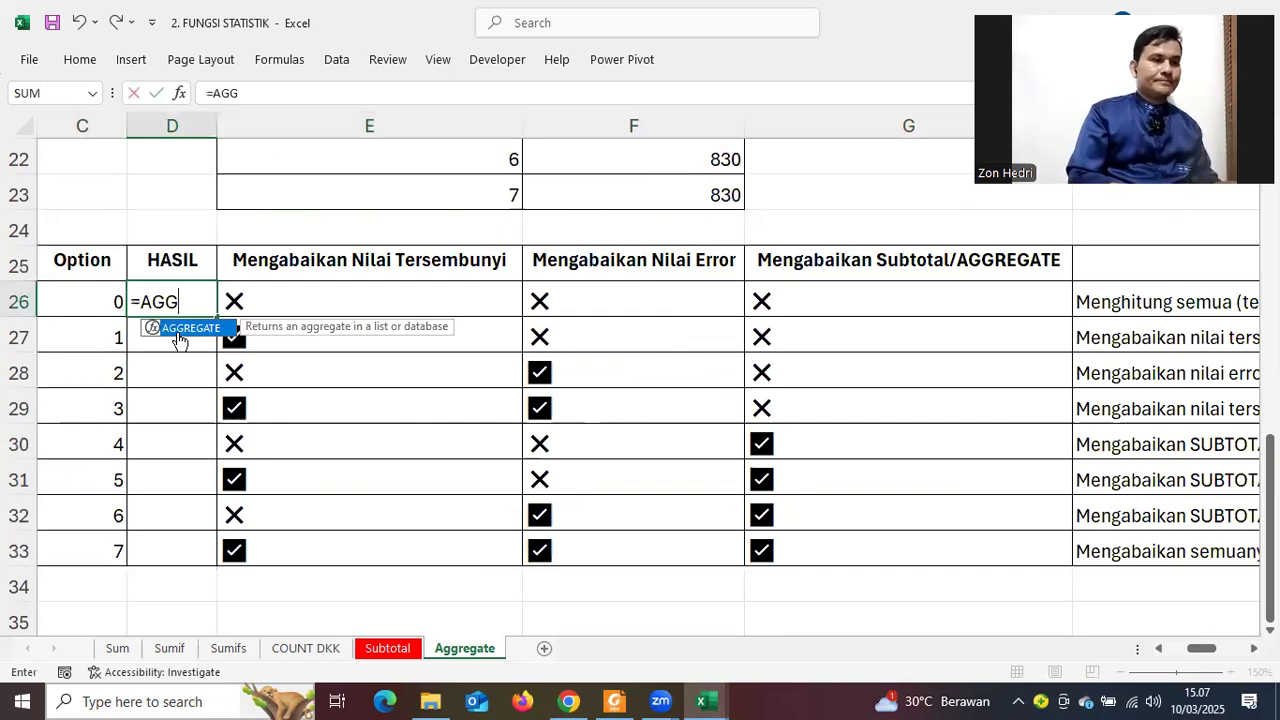
double_click(182, 328)
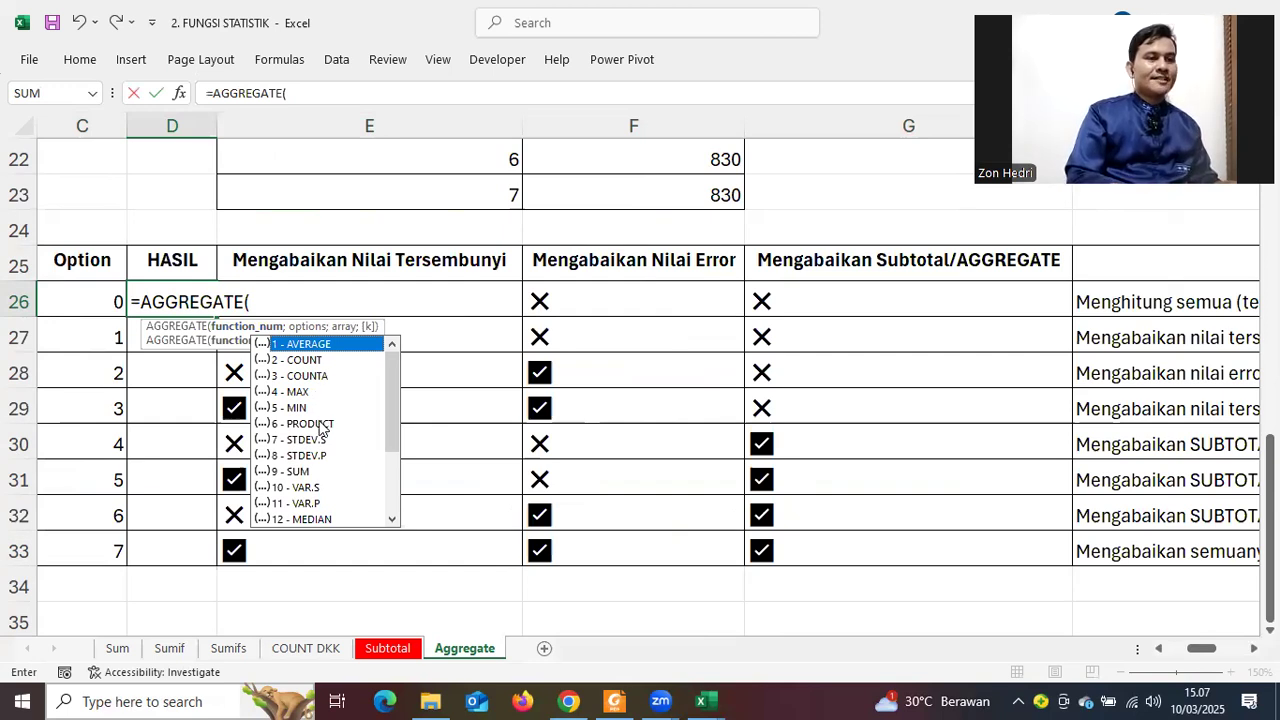
double_click(305, 472)
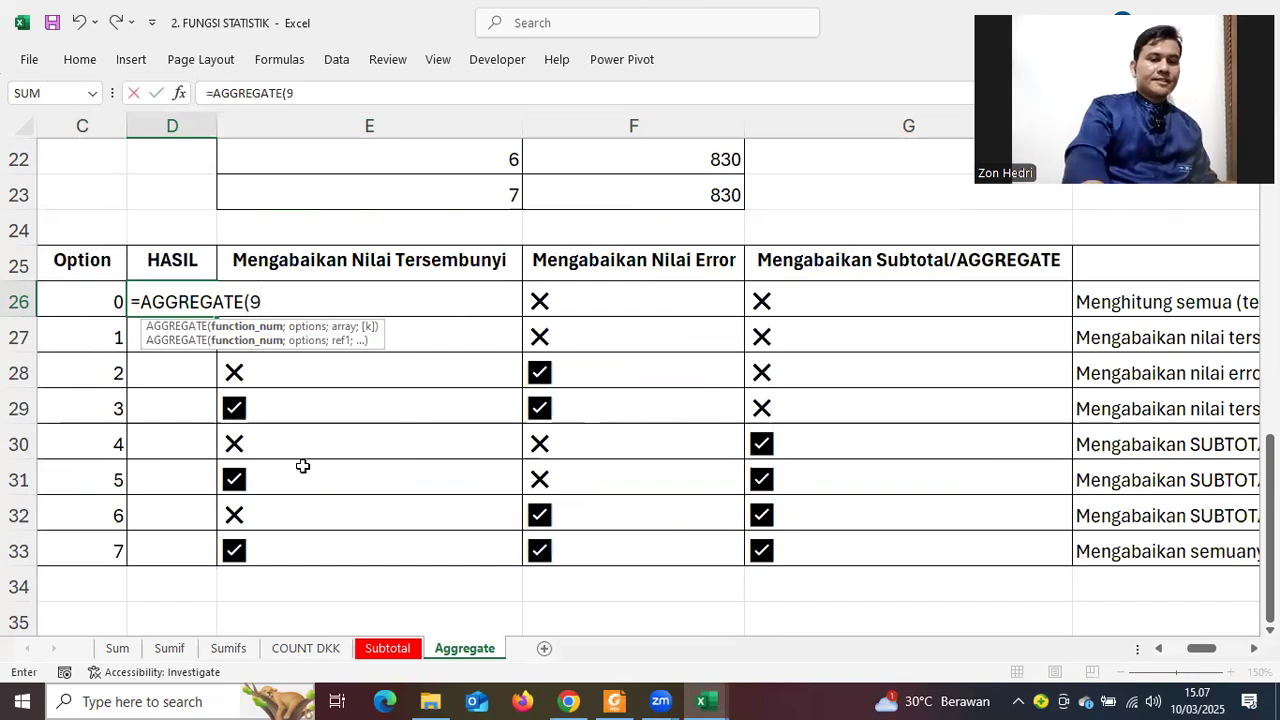
type(";")
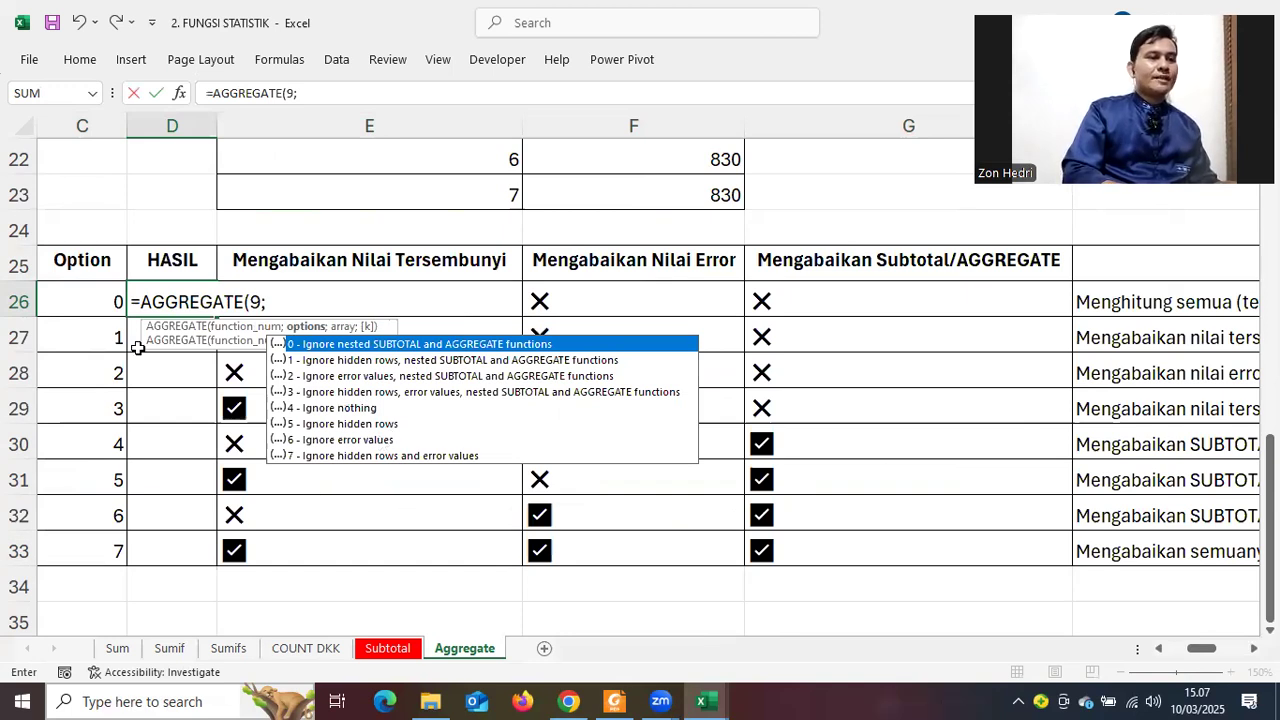
left_click(61, 304)
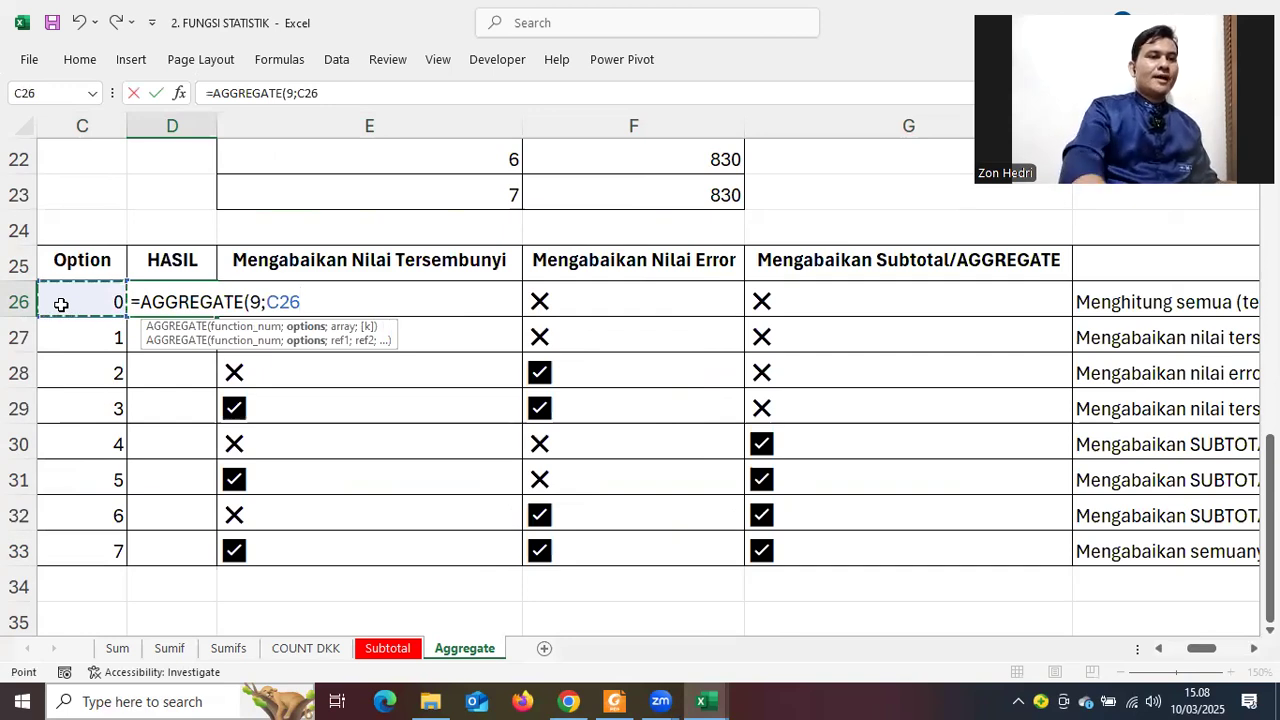
type(";")
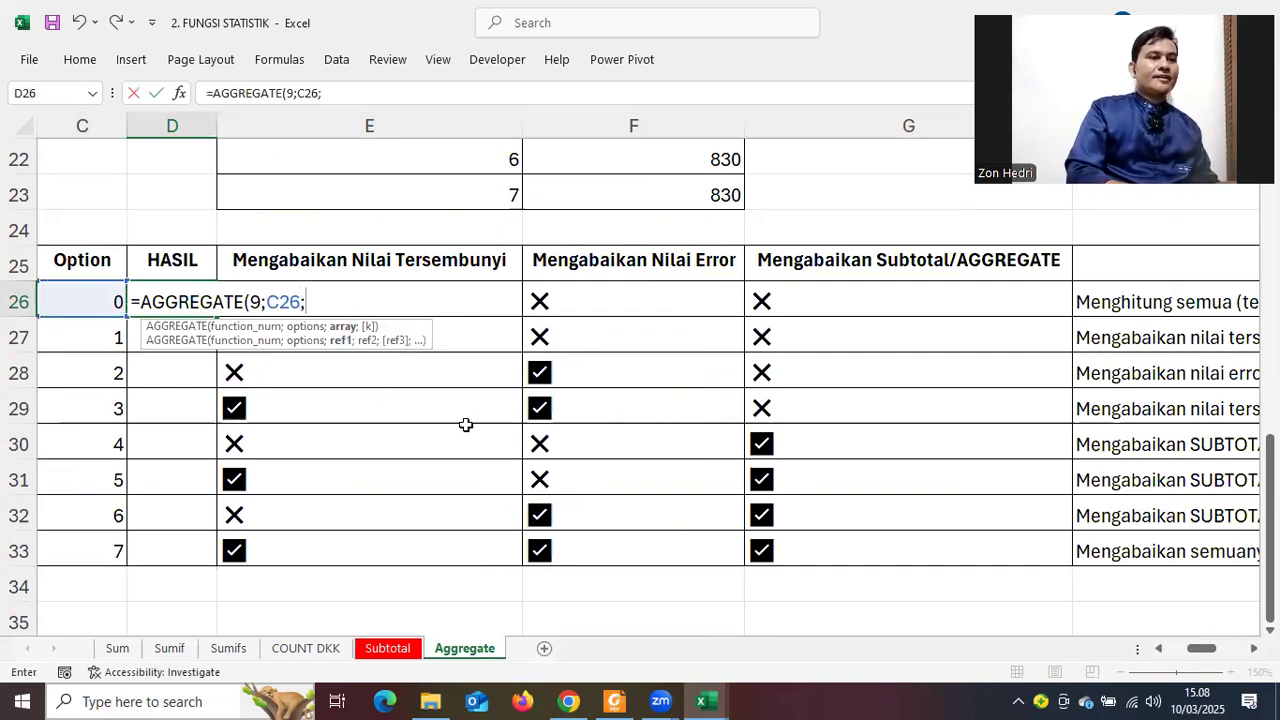
scroll(466, 425, "up", 5)
scroll(789, 371, "up", 2)
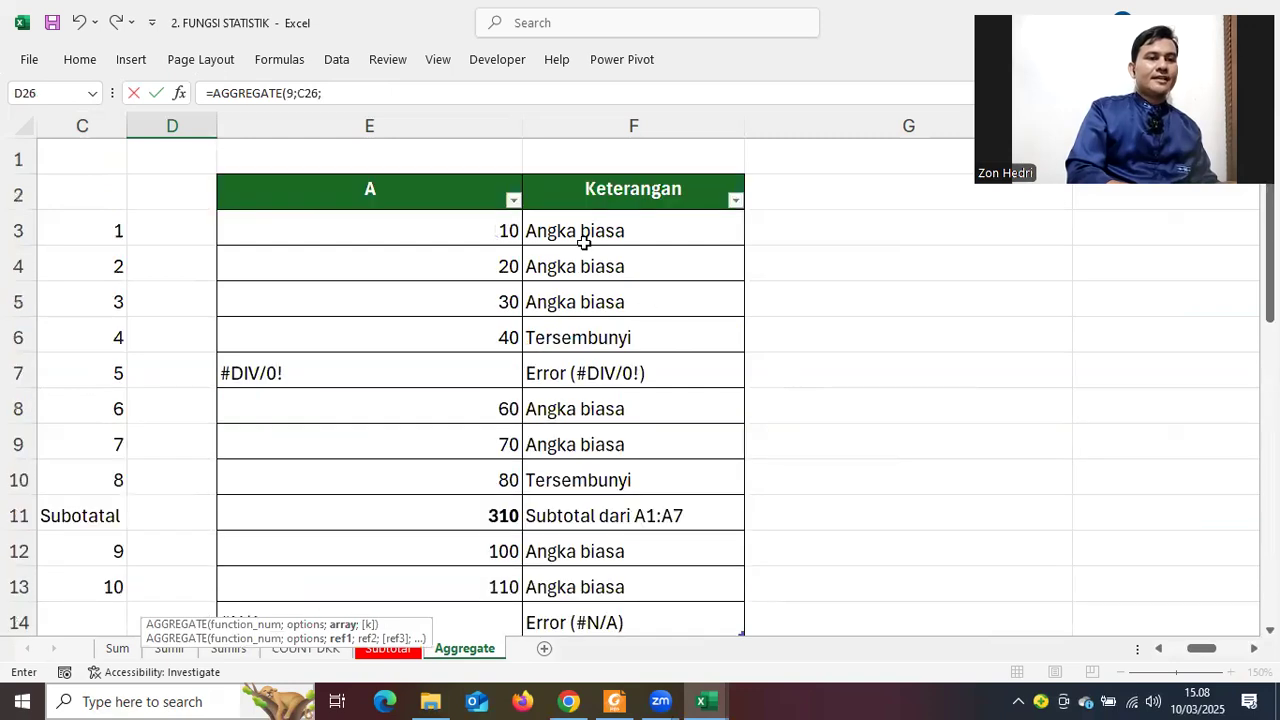
left_click_drag(479, 223, 469, 507)
key("Return")
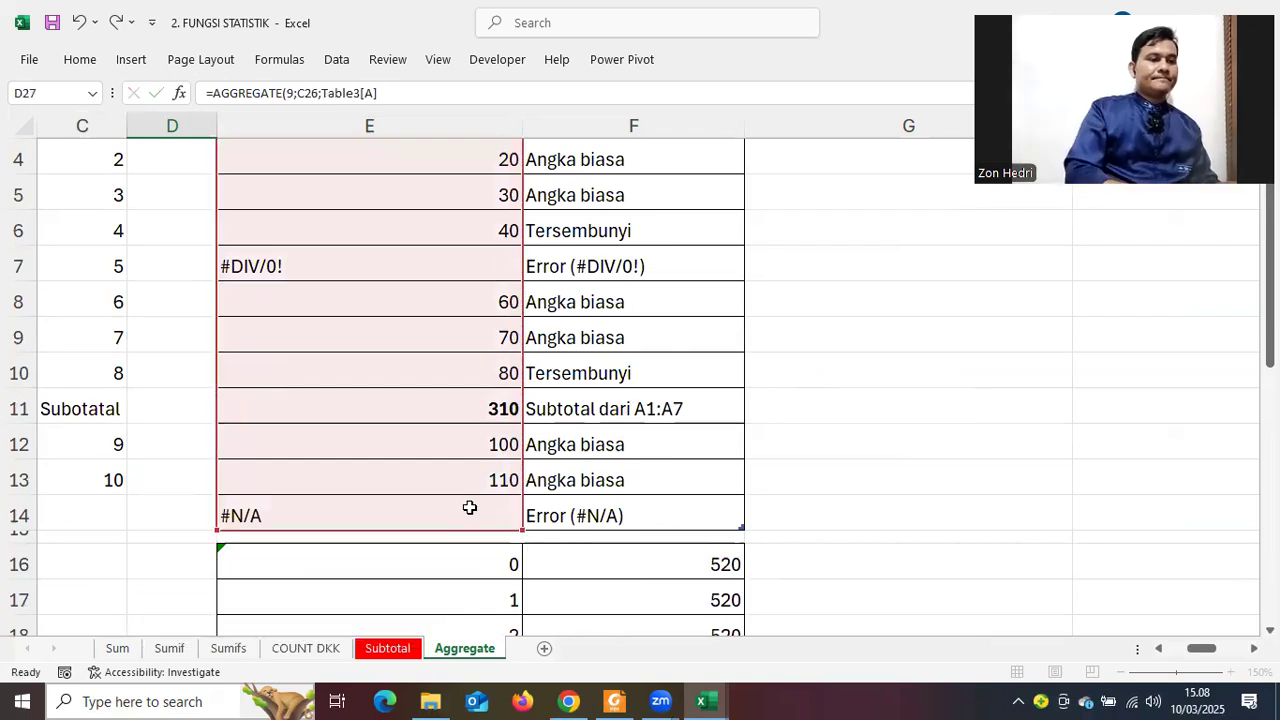
left_click(158, 272)
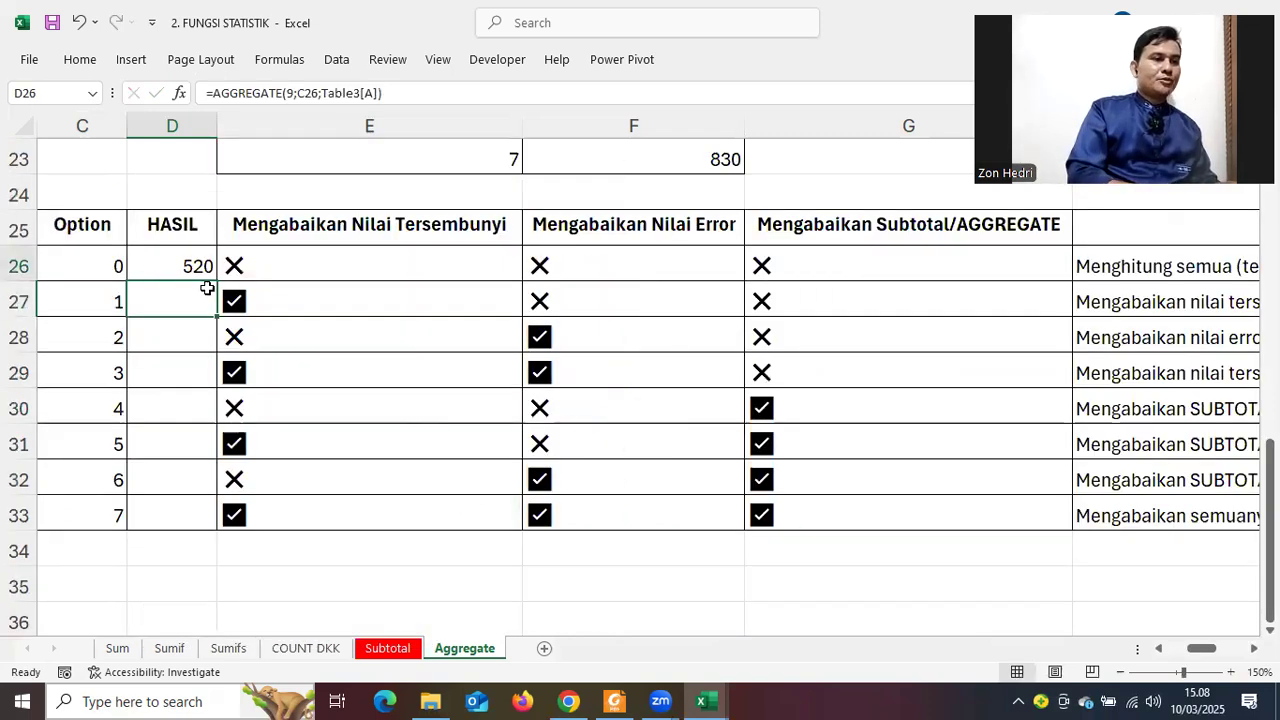
Copy the D26 AGGREGATE formula down to D27 and review the formulas in D26 and D29
left_click_drag(212, 312, 214, 388)
left_click(188, 266)
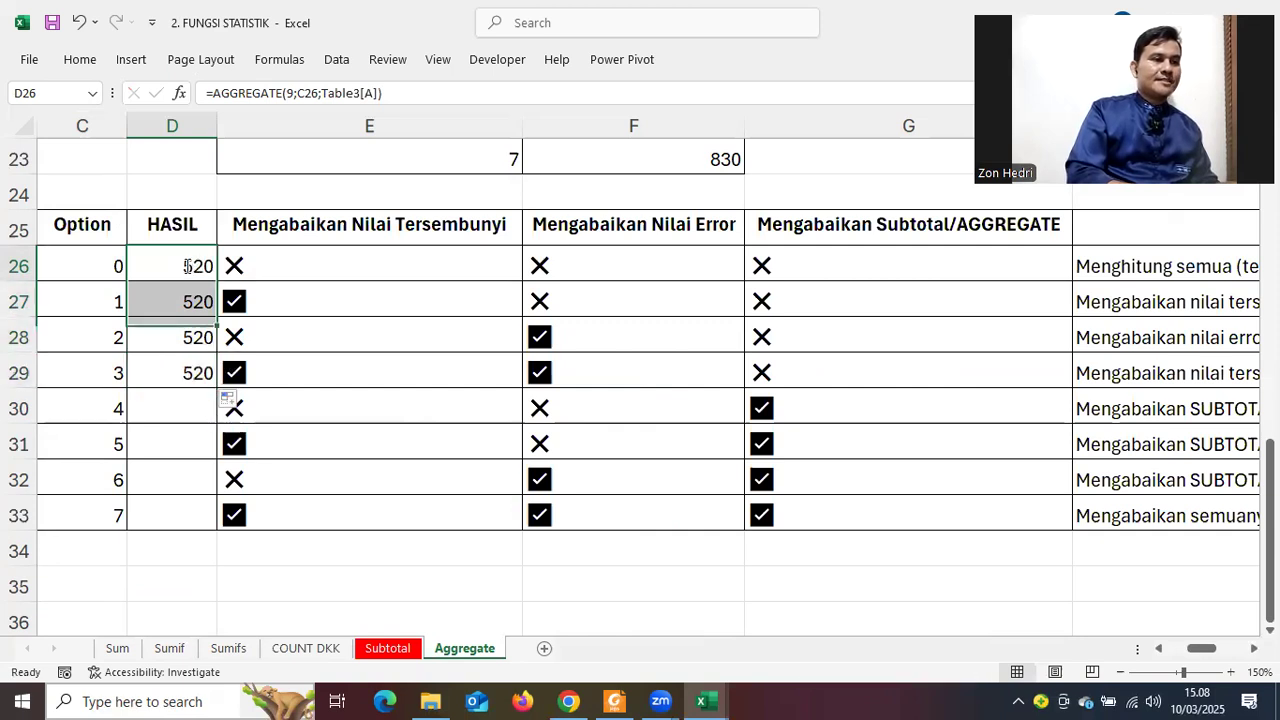
double_click(188, 266)
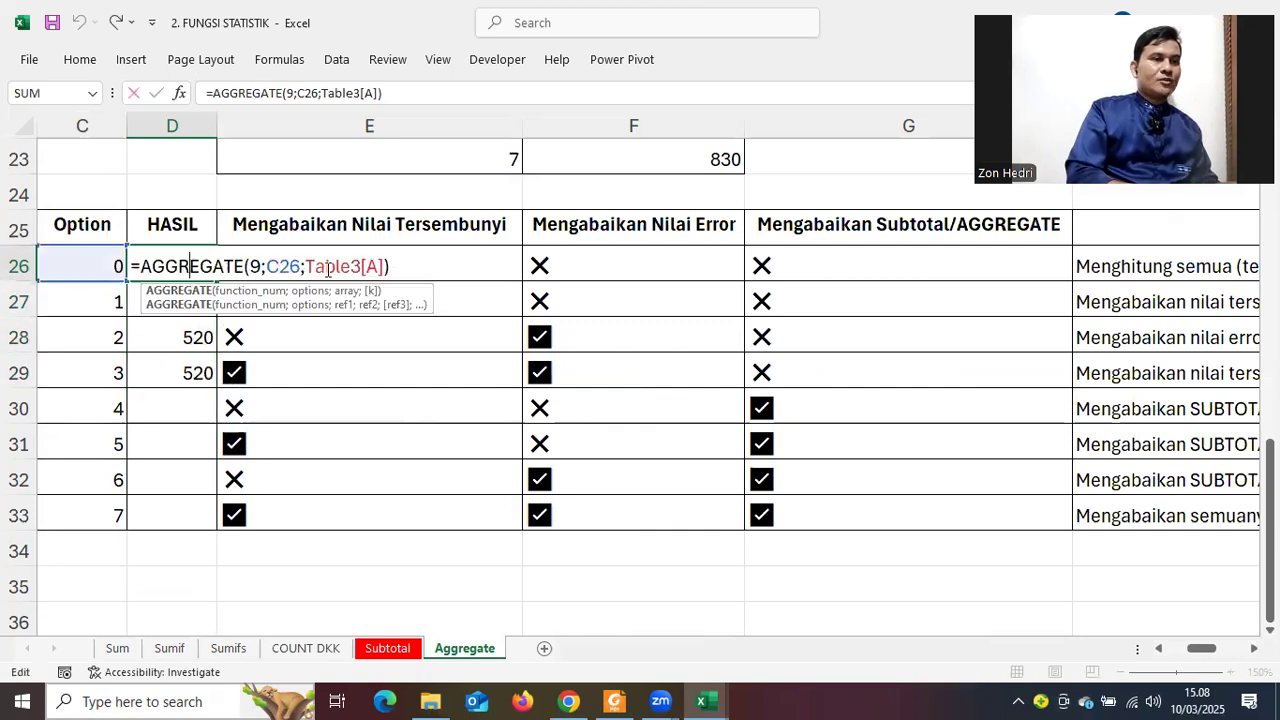
left_click(326, 266)
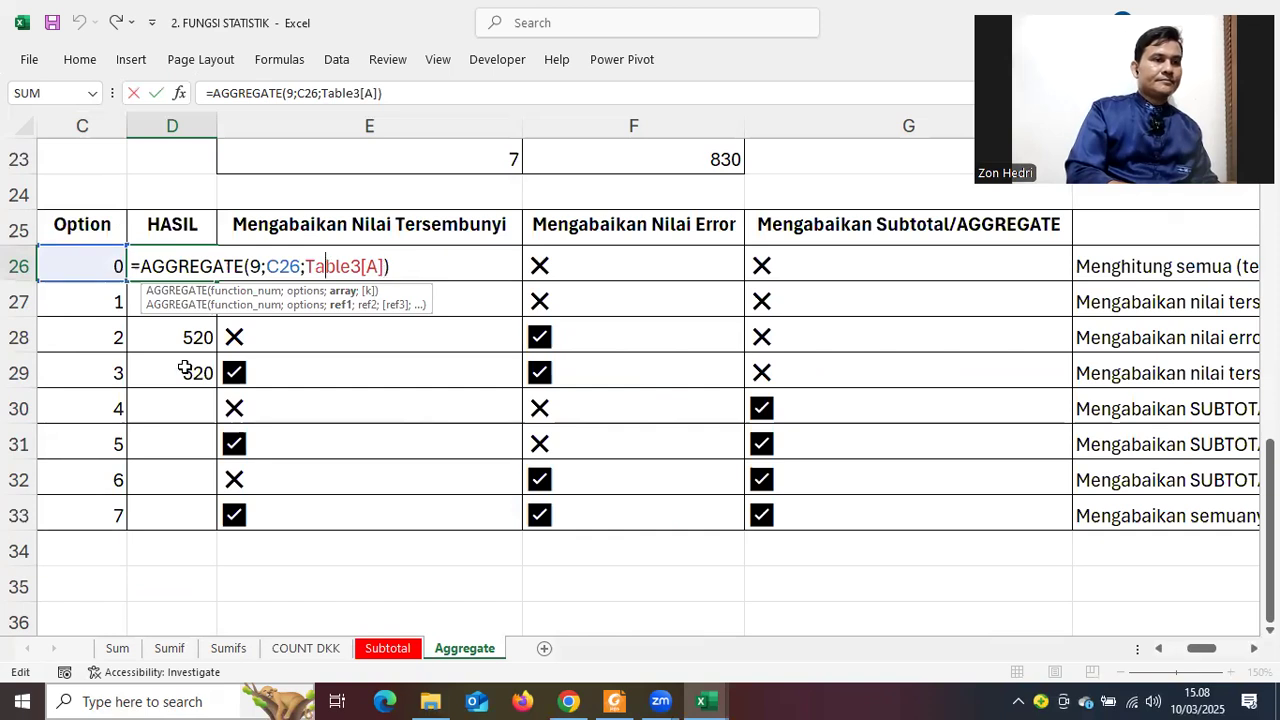
left_click(168, 440)
left_click(185, 410)
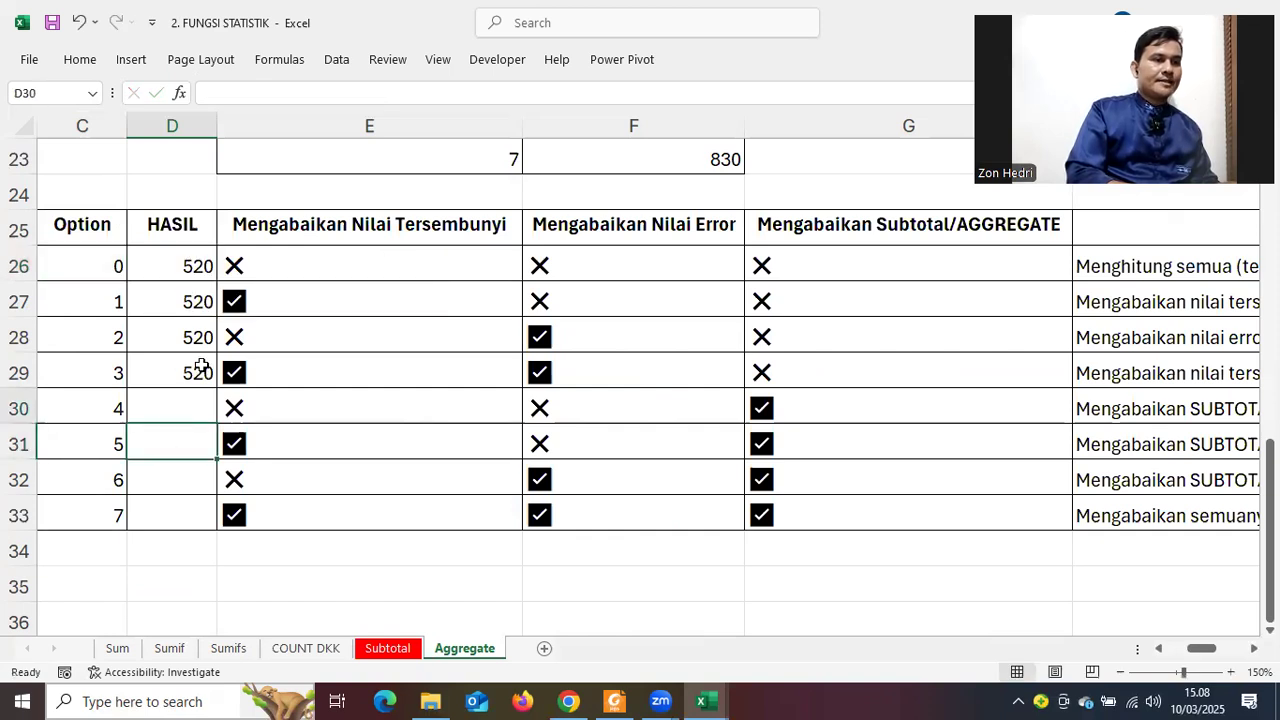
left_click(202, 368)
double_click(190, 372)
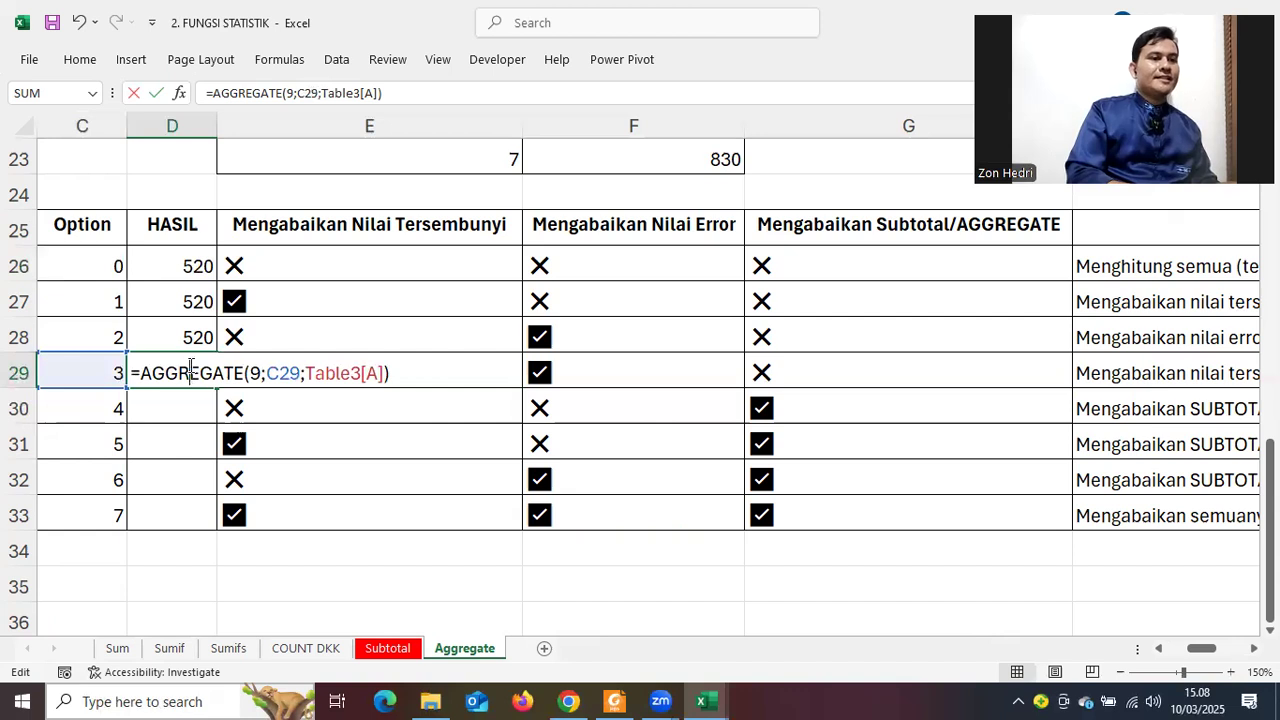
double_click(185, 268)
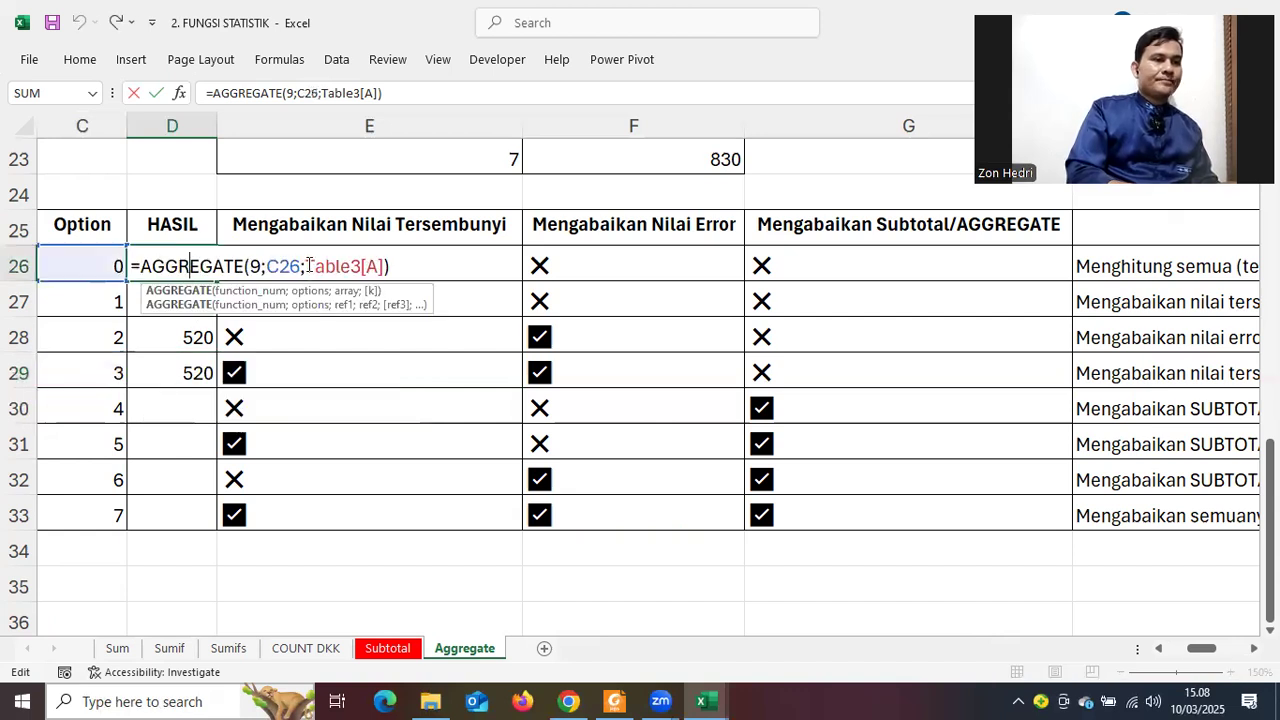
left_click(362, 267)
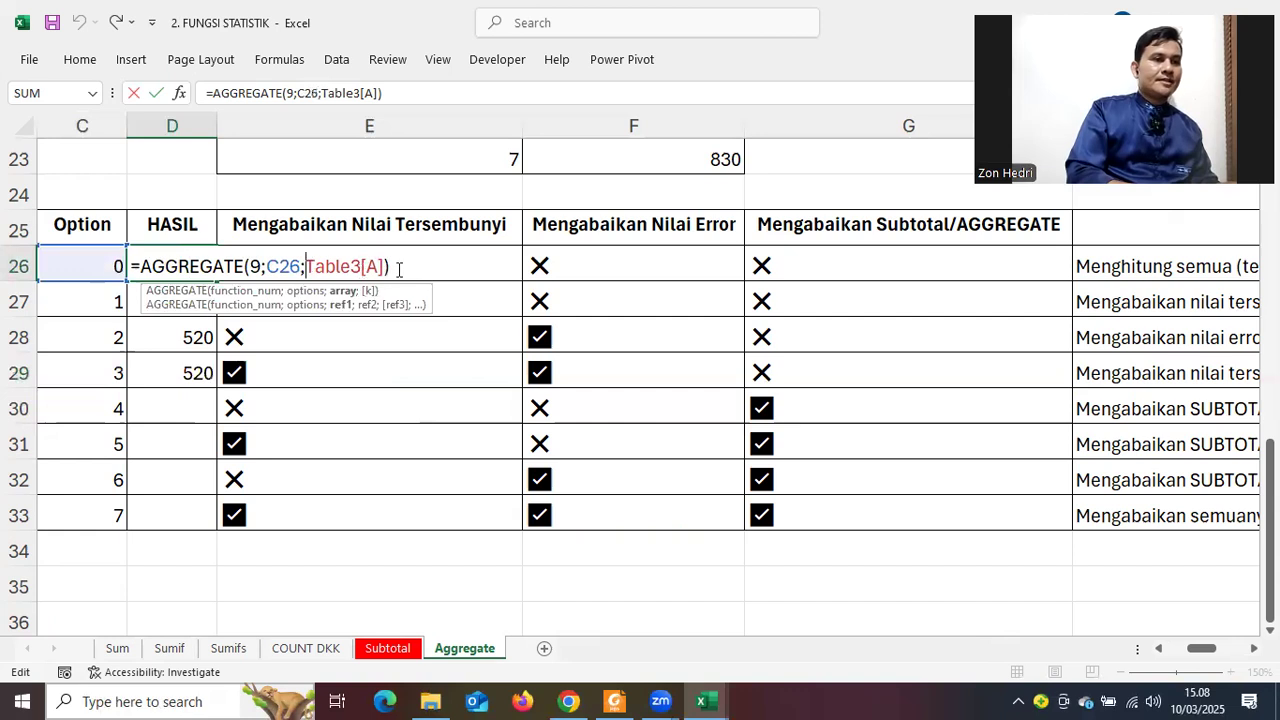
left_click(266, 266)
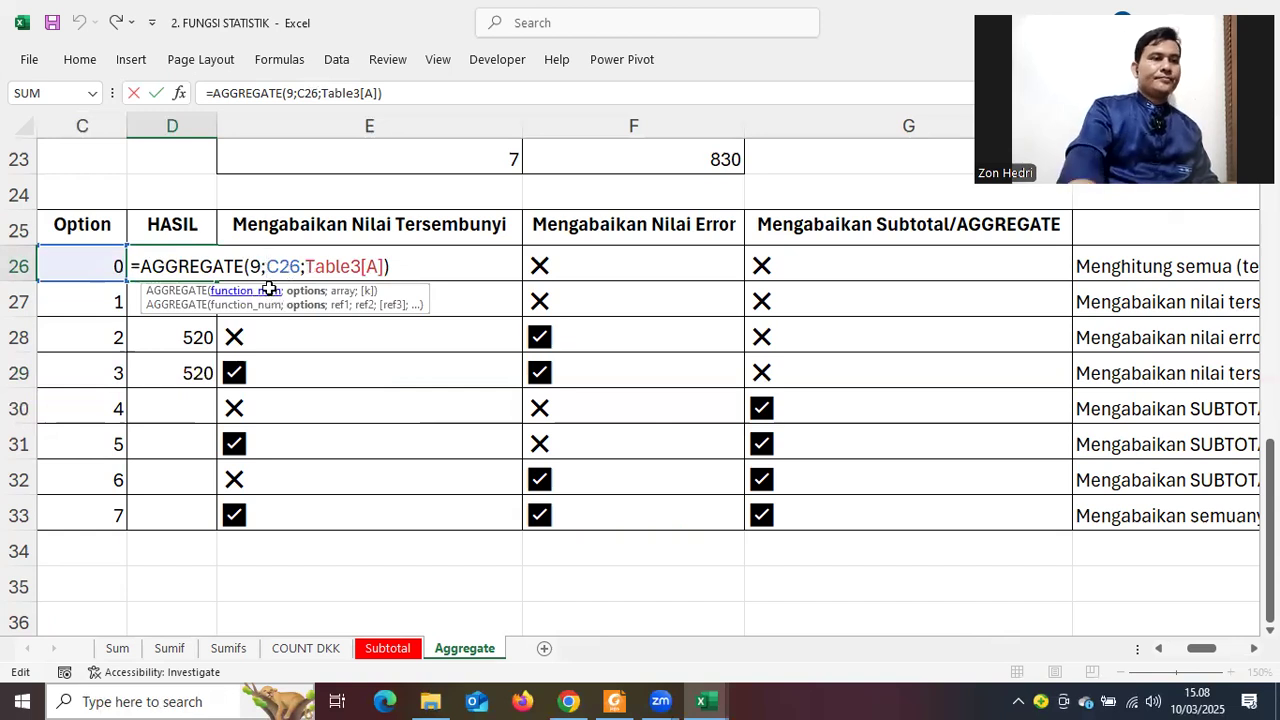
key("Return")
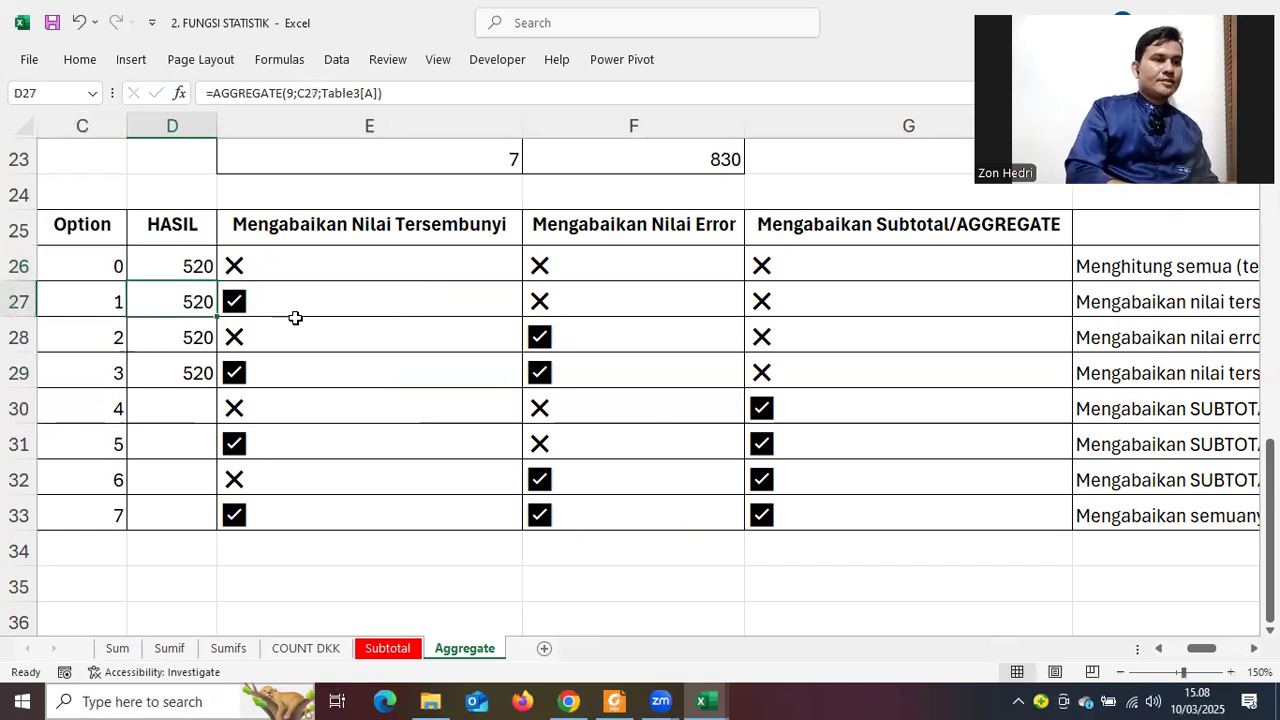
Replace the option argument with 0 in D26 and 1 in D27
key("F2")
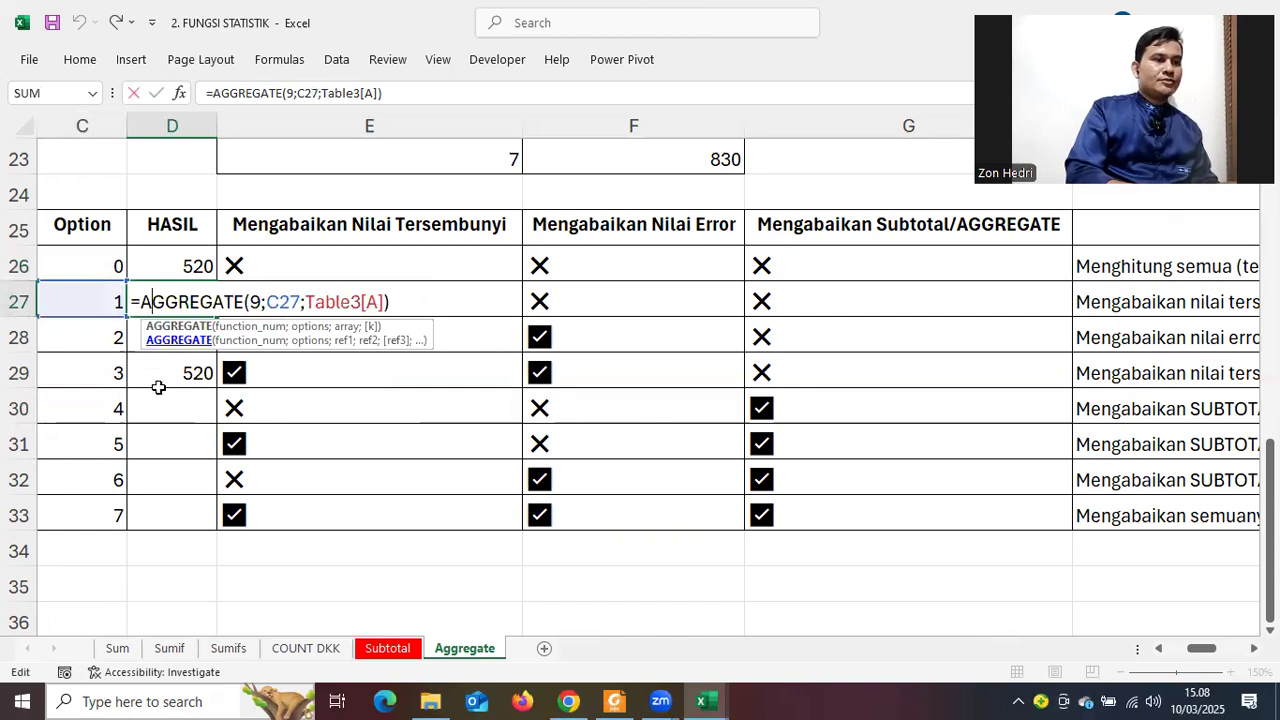
key("Return")
double_click(175, 266)
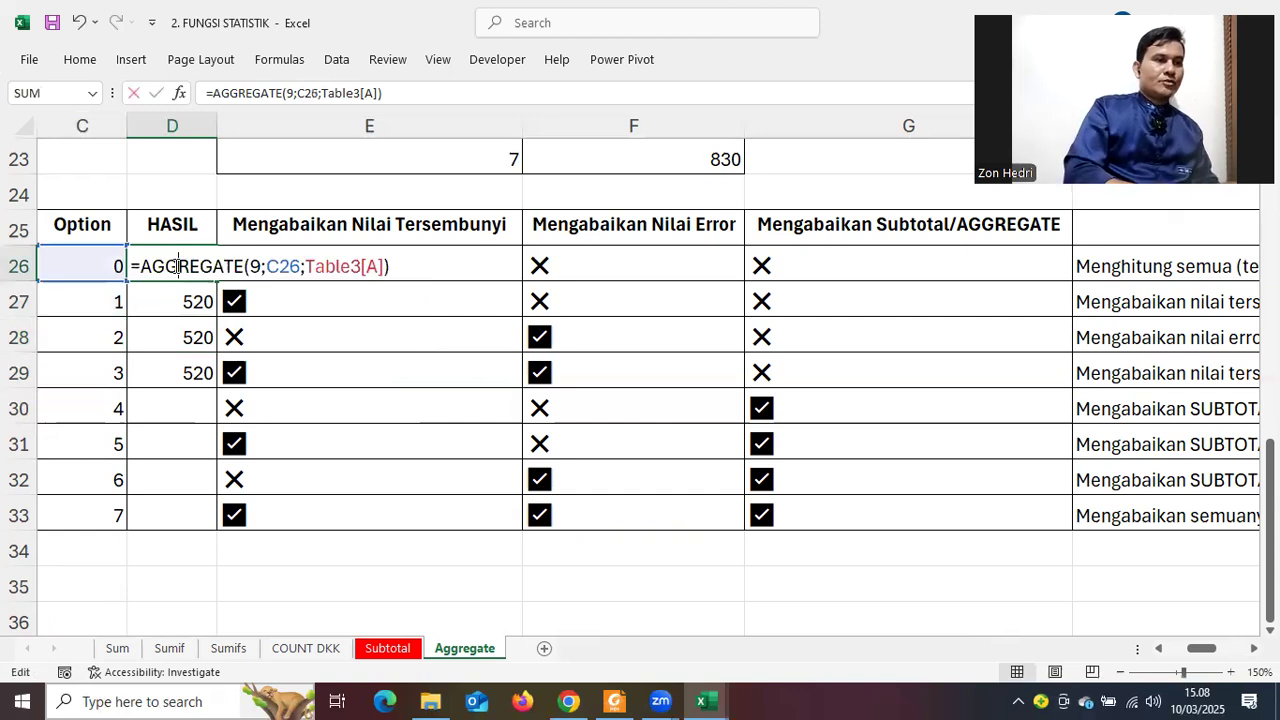
double_click(295, 265)
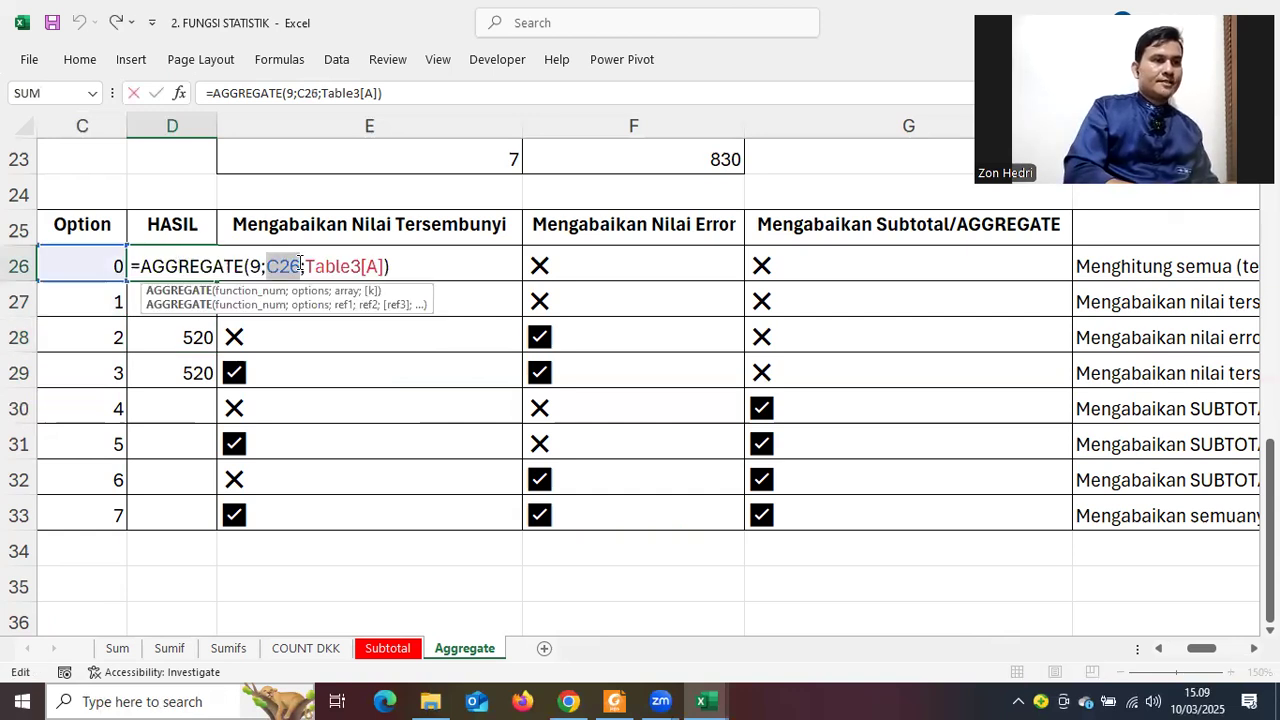
type("0")
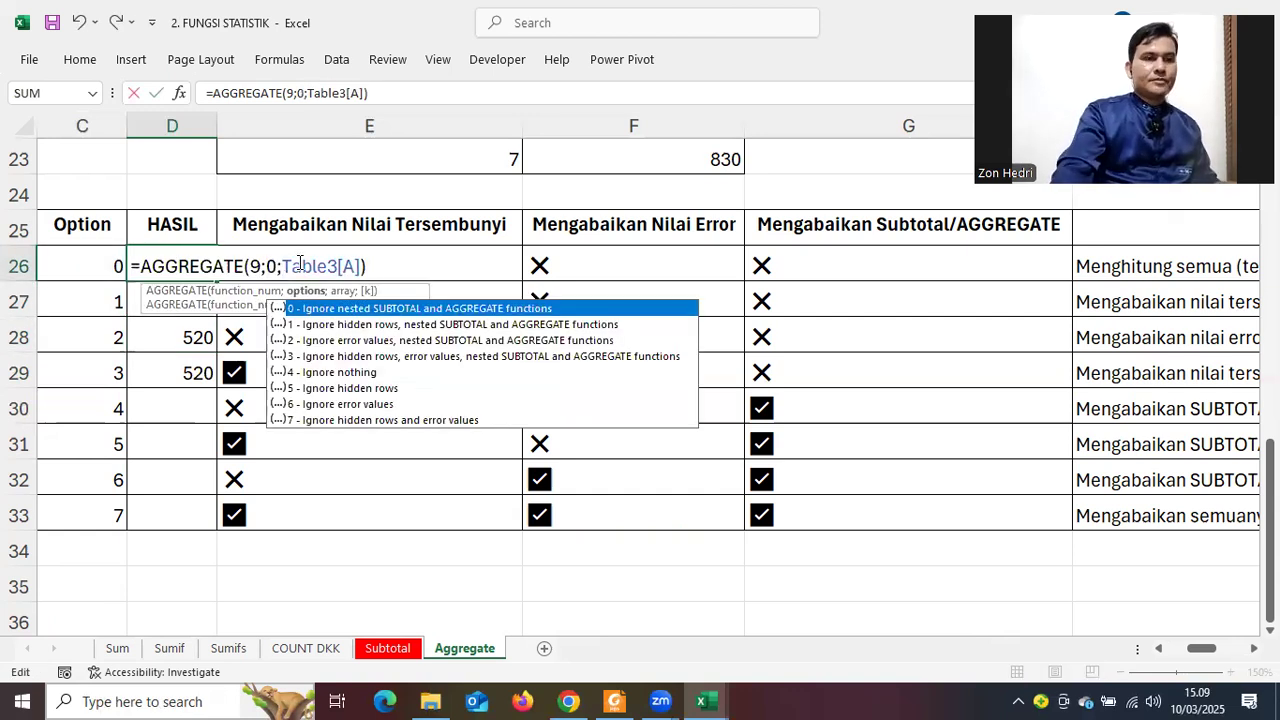
key("ctrl+Return")
key("Down")
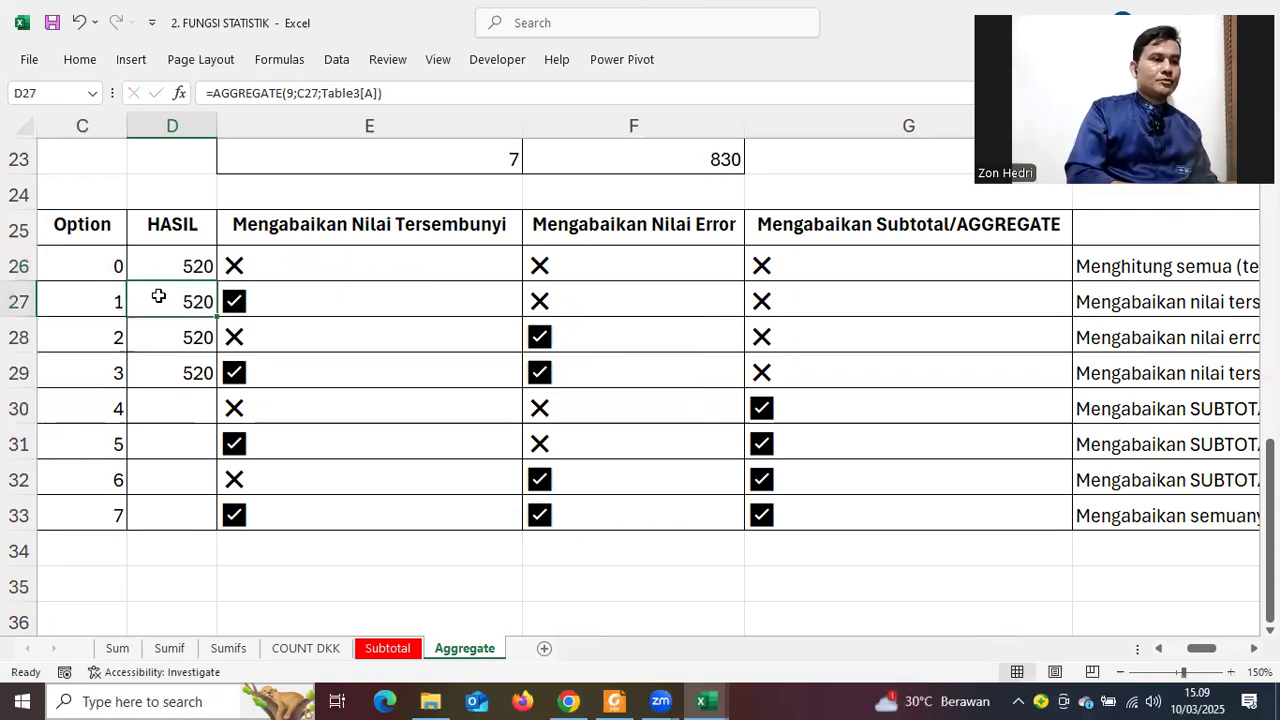
double_click(157, 296)
left_click_drag(265, 300, 287, 345)
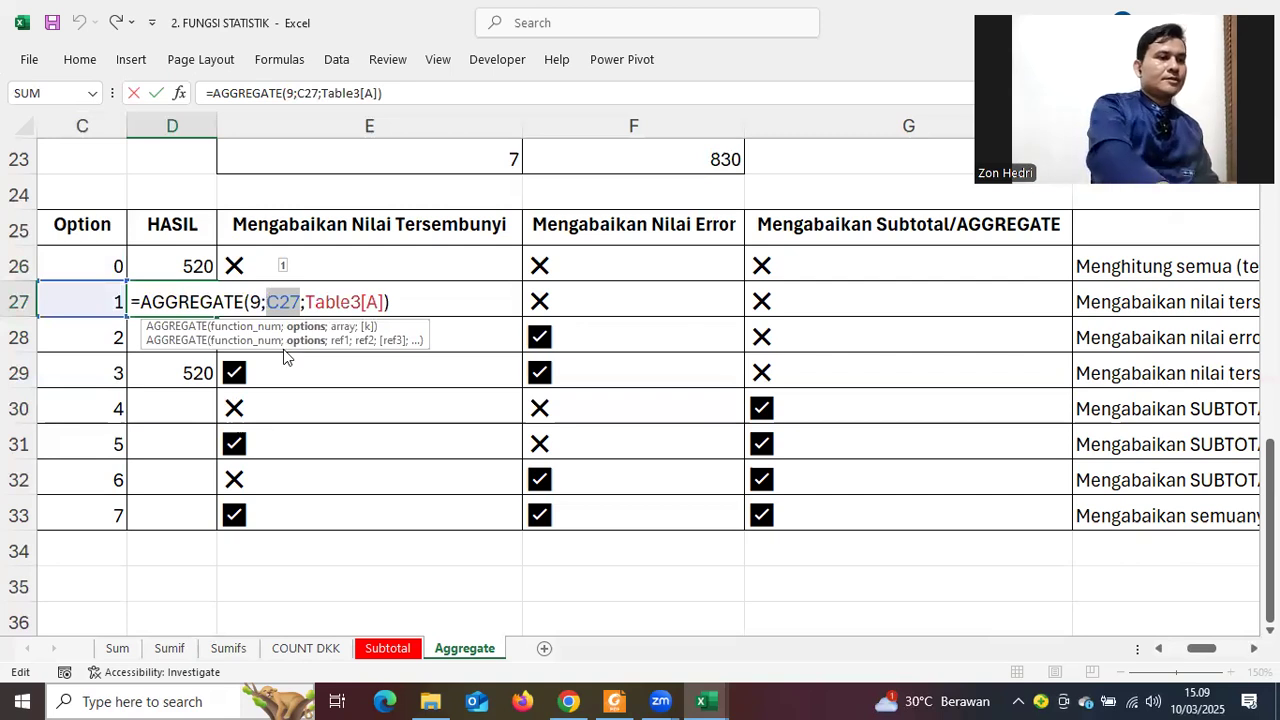
type("1")
key("Return")
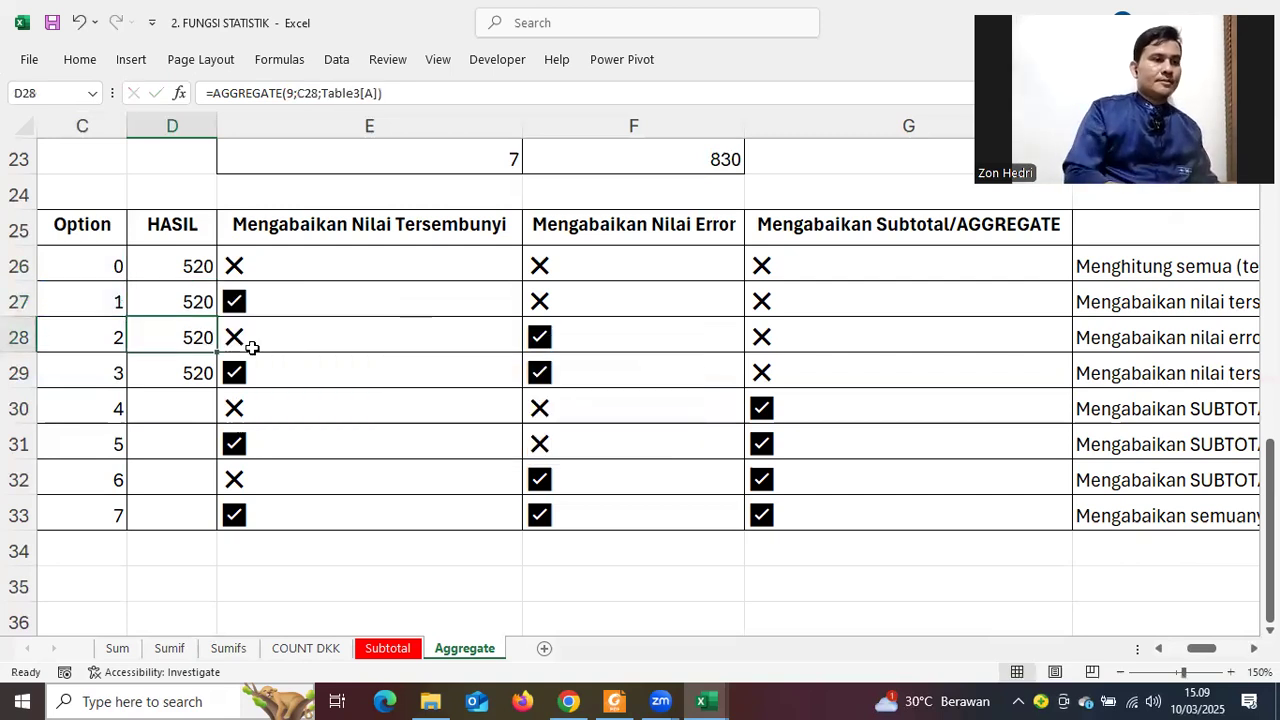
Fill the AGGREGATE formula from D29 down through D33
double_click(164, 337)
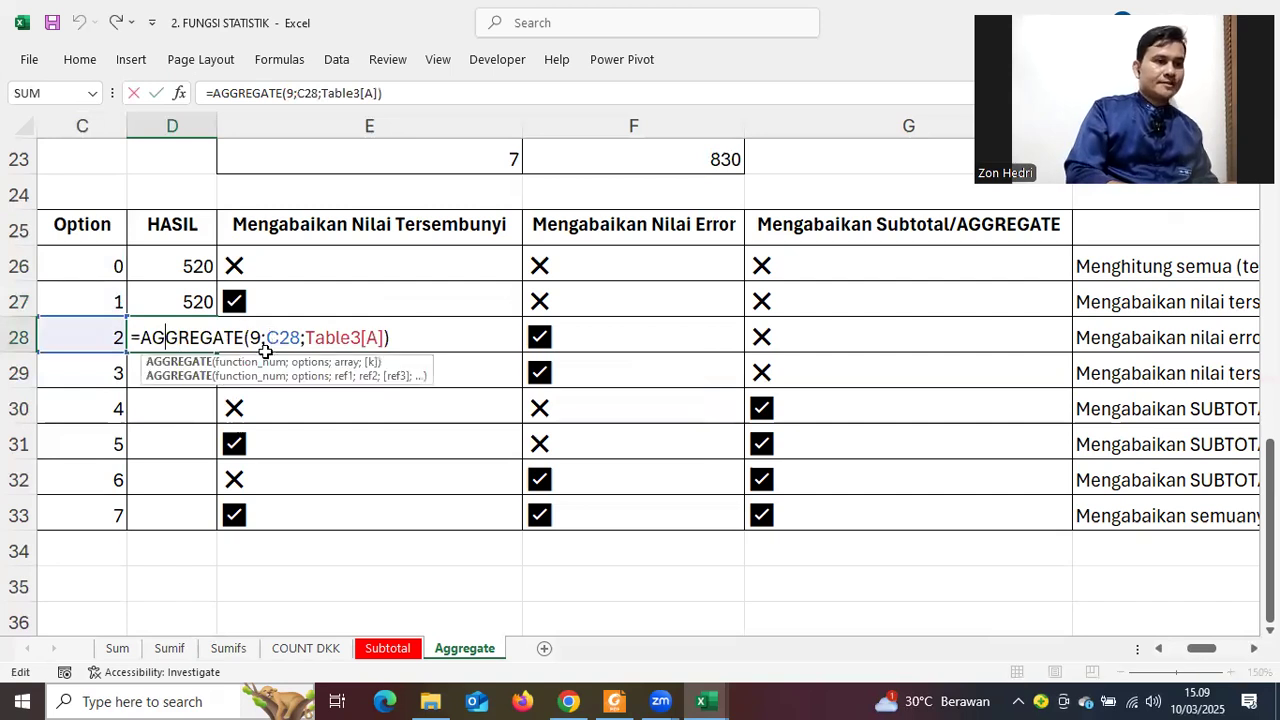
key("Return")
left_click_drag(218, 387, 382, 482)
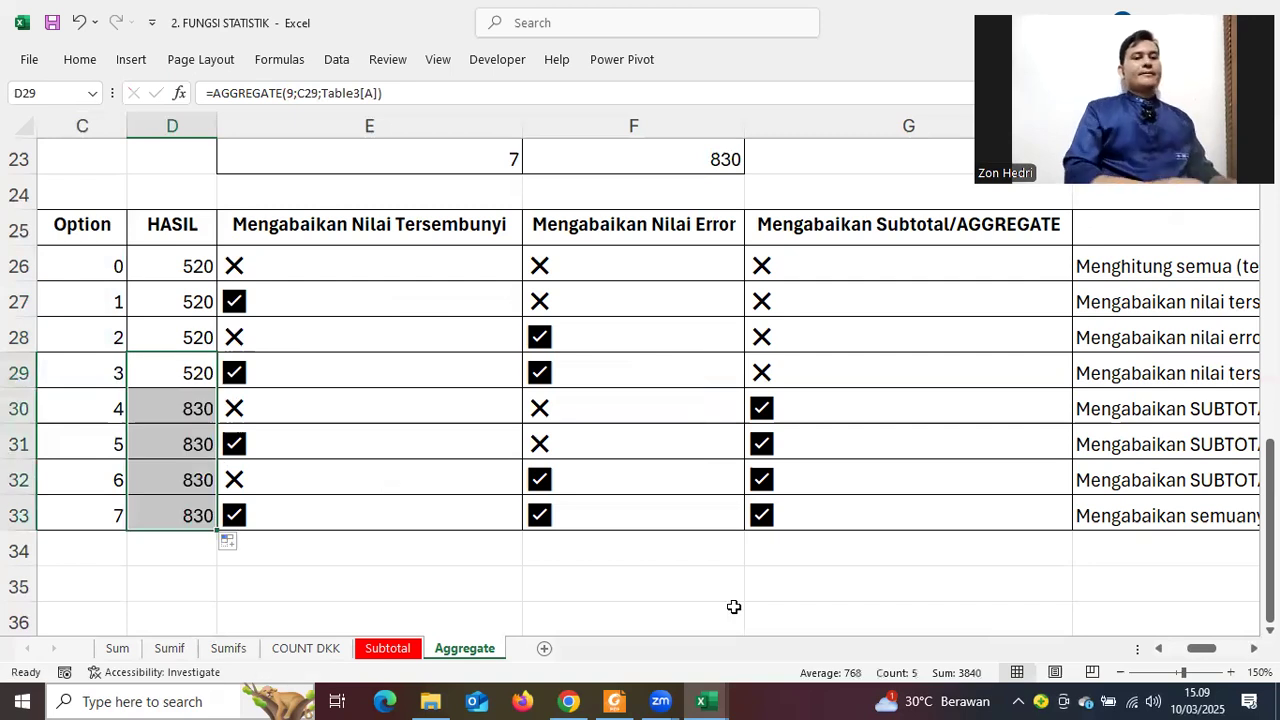
left_click(384, 481)
scroll(800, 518, "up", 3)
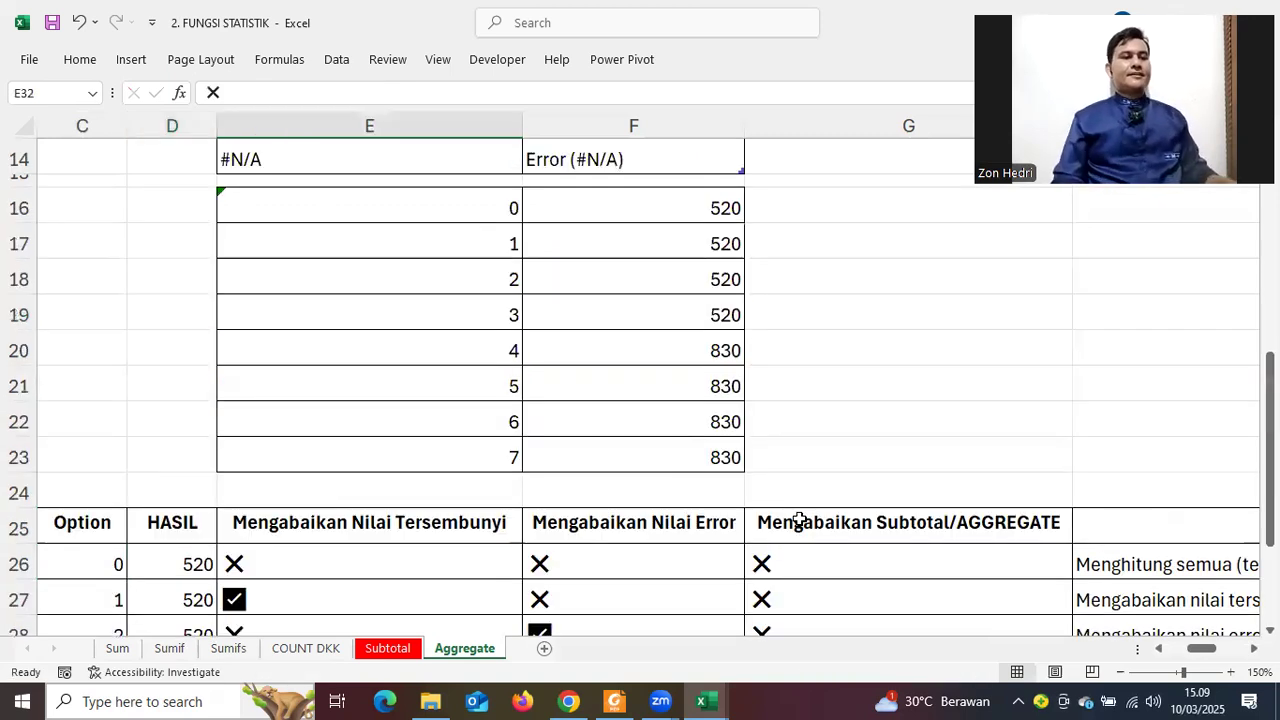
scroll(800, 520, "down", 2)
scroll(791, 508, "down", 1)
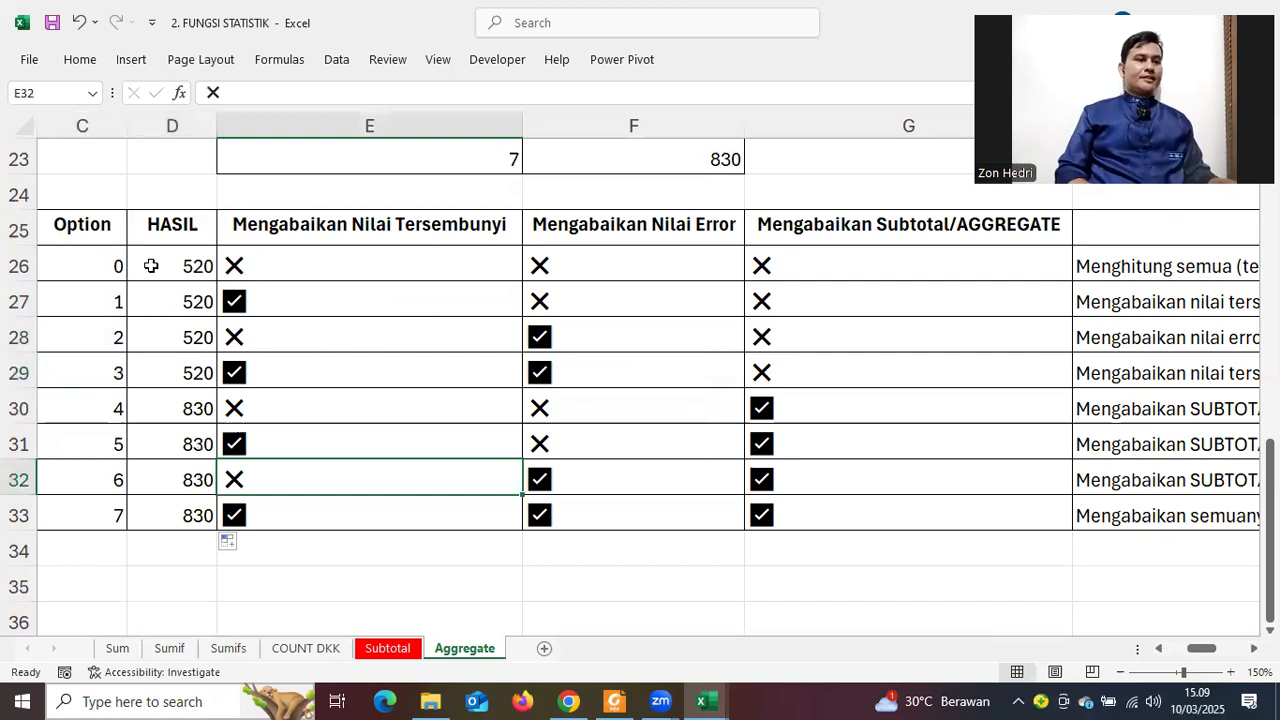
left_click(145, 340)
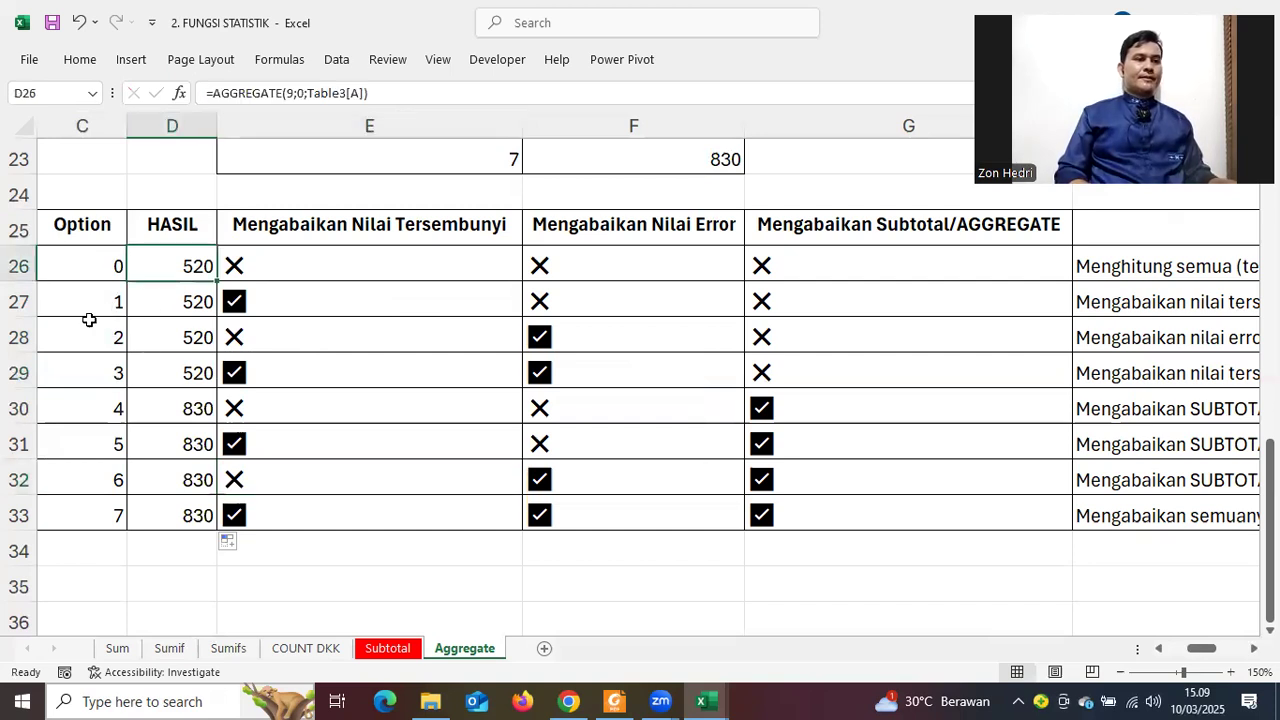
left_click(14, 301)
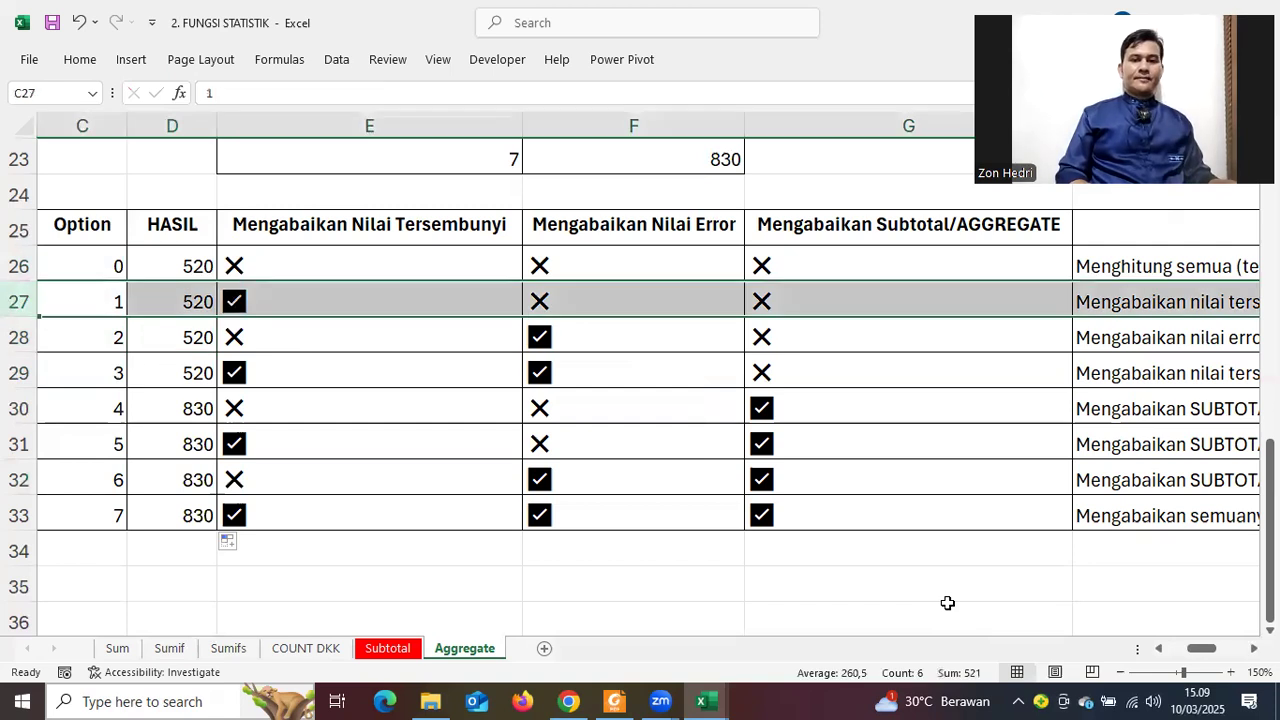
scroll(817, 220, "right", 3)
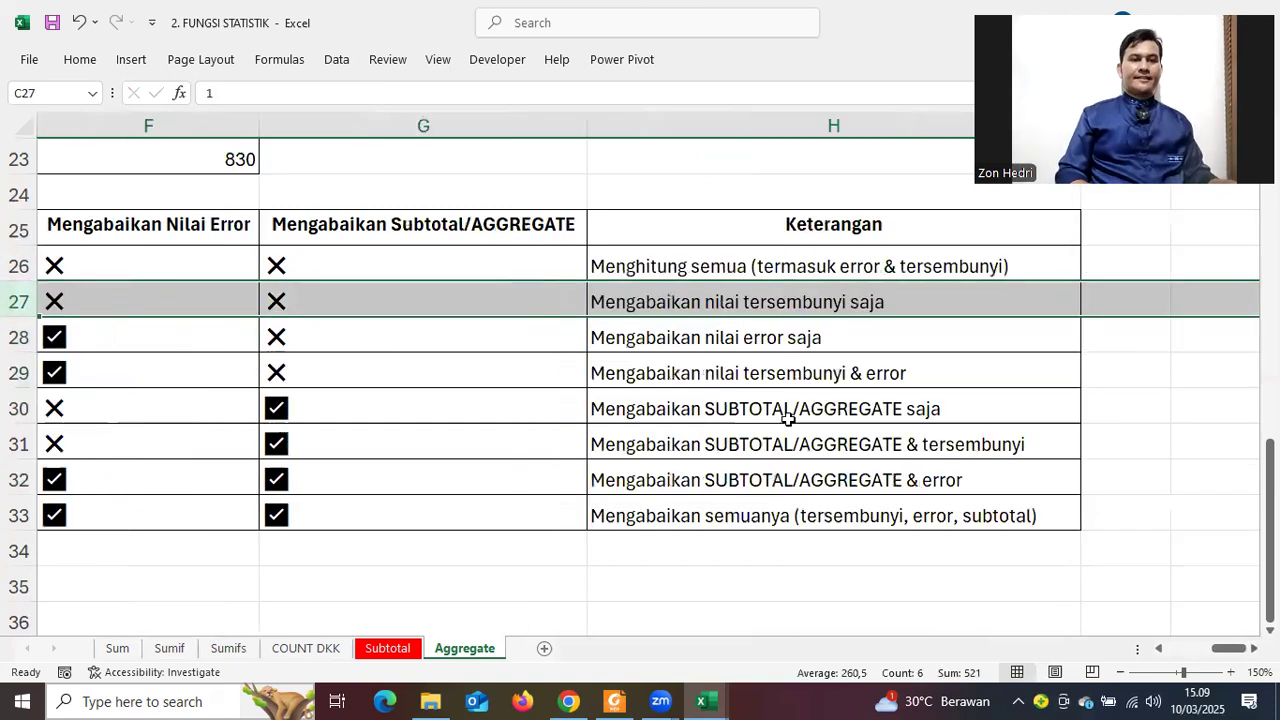
left_click_drag(1228, 652, 1192, 655)
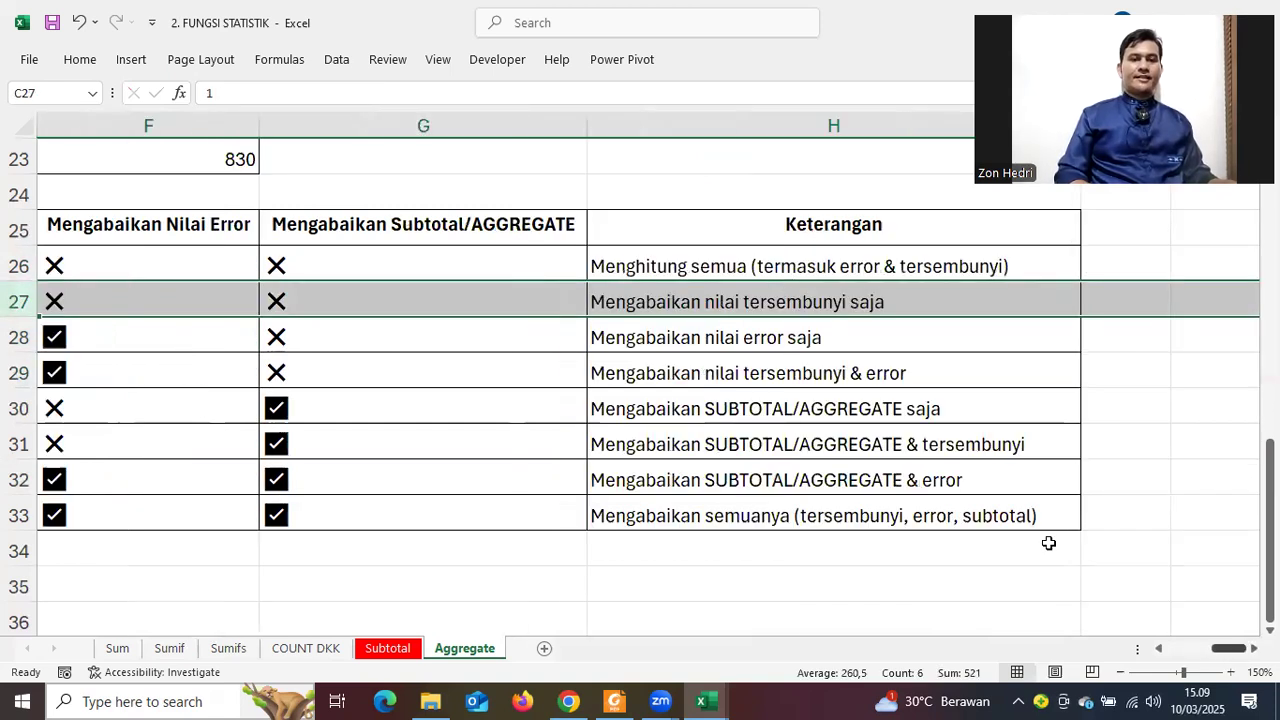
scroll(1049, 543, "up", 8)
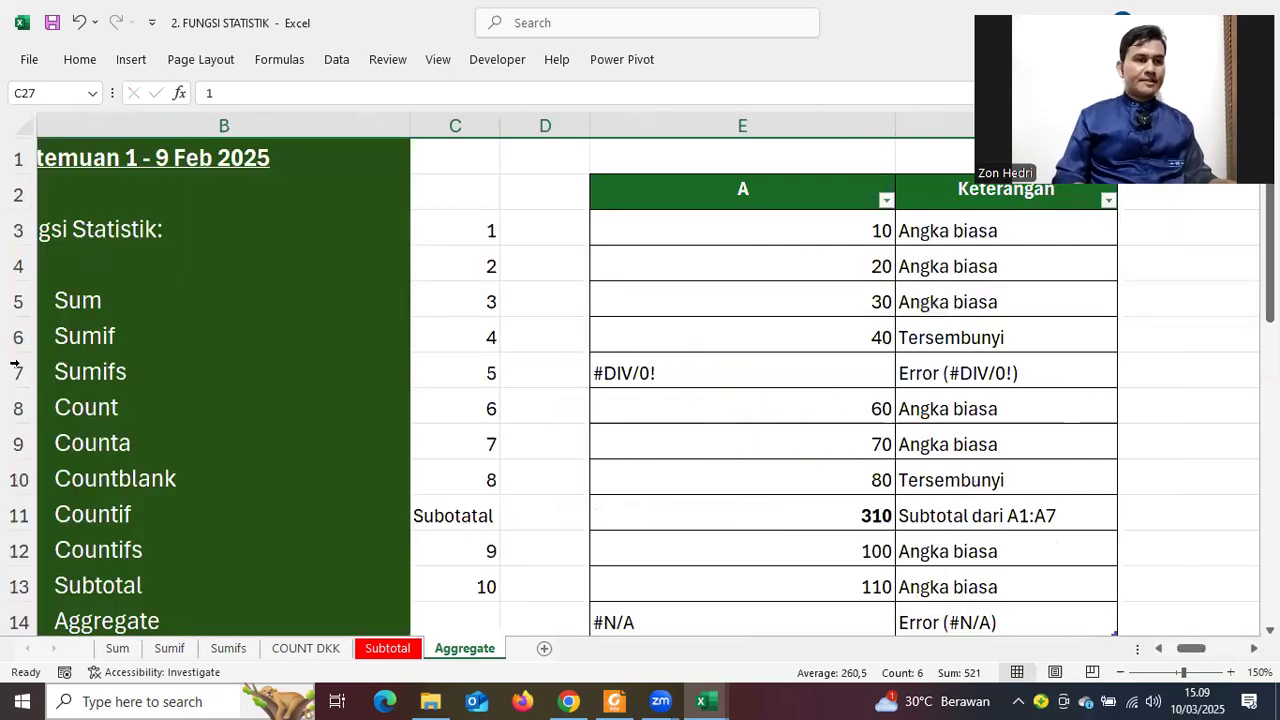
Hide the Tersembunyi row holding 40 and review the option 1 AGGREGATE result in D27
left_click(962, 340)
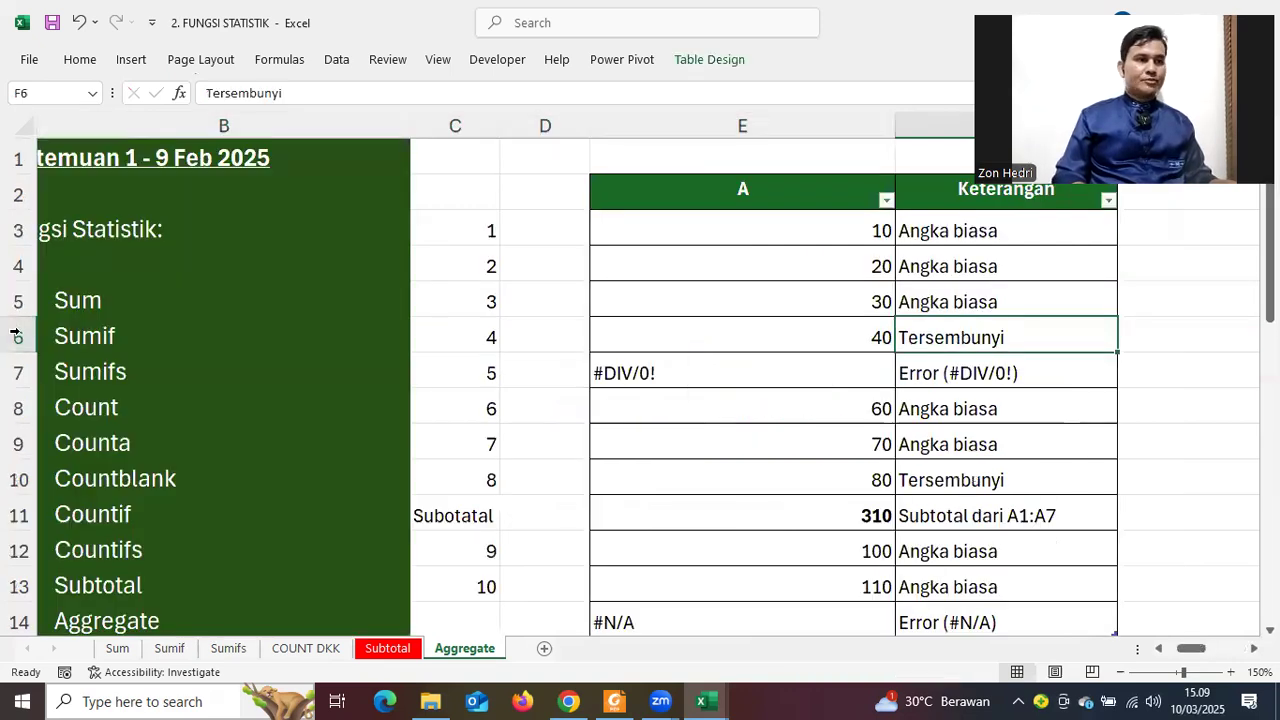
right_click(14, 345)
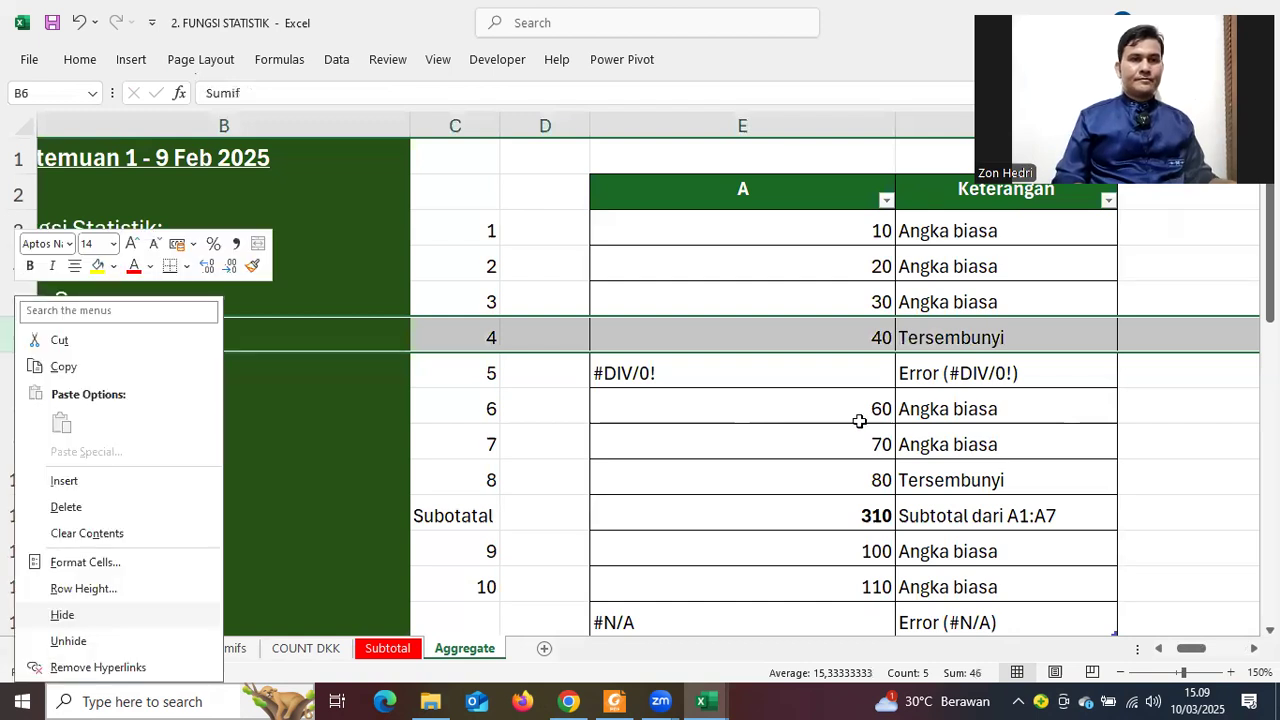
scroll(859, 421, "down", 10)
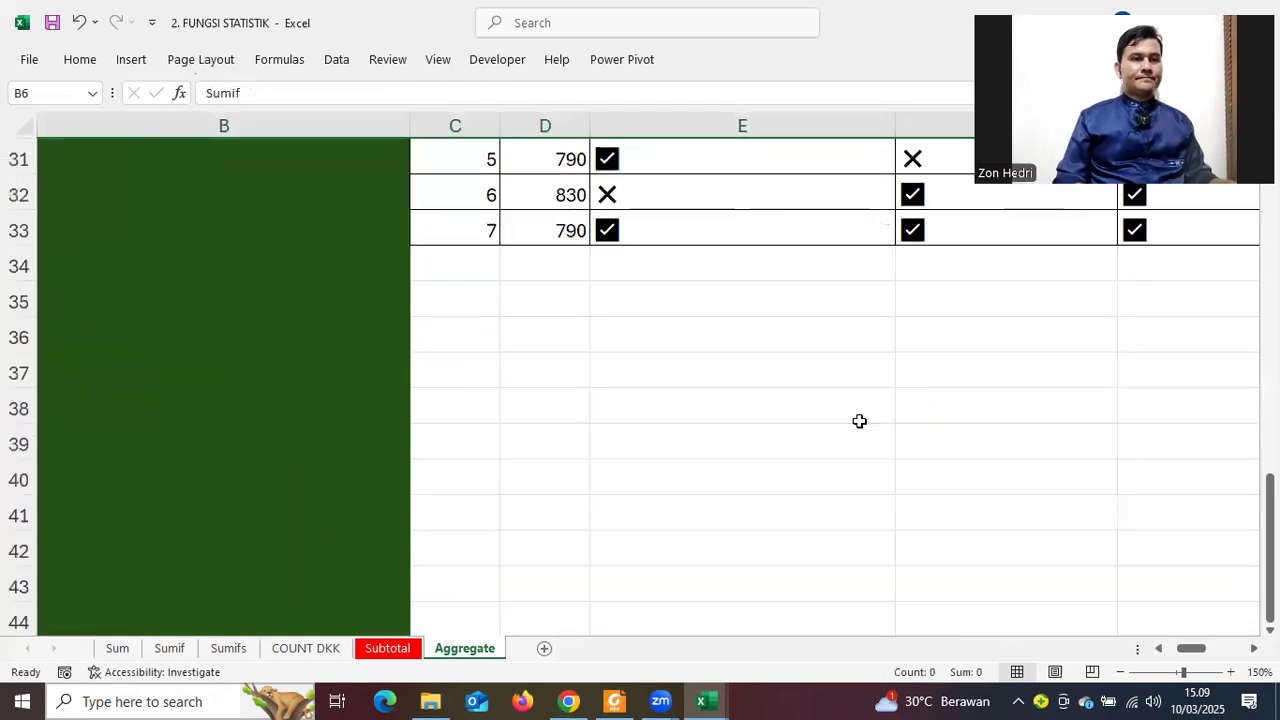
scroll(859, 421, "up", 2)
left_click(548, 236)
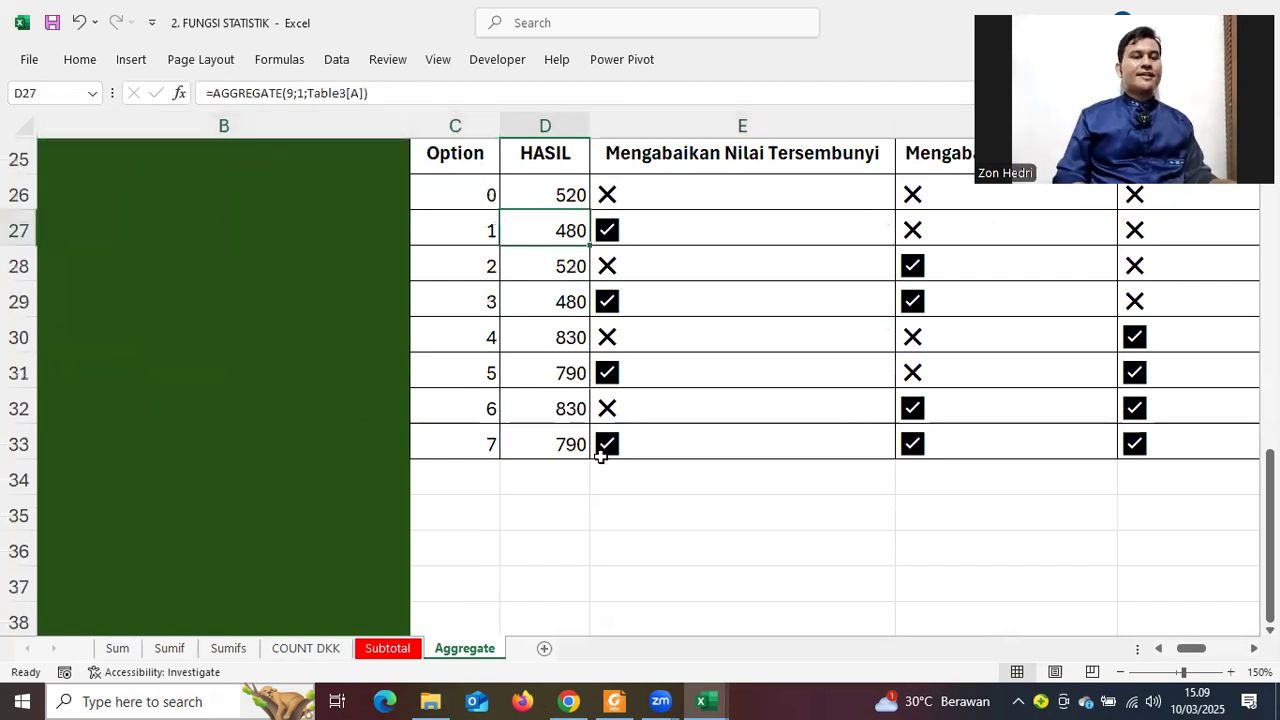
scroll(600, 455, "up", 1)
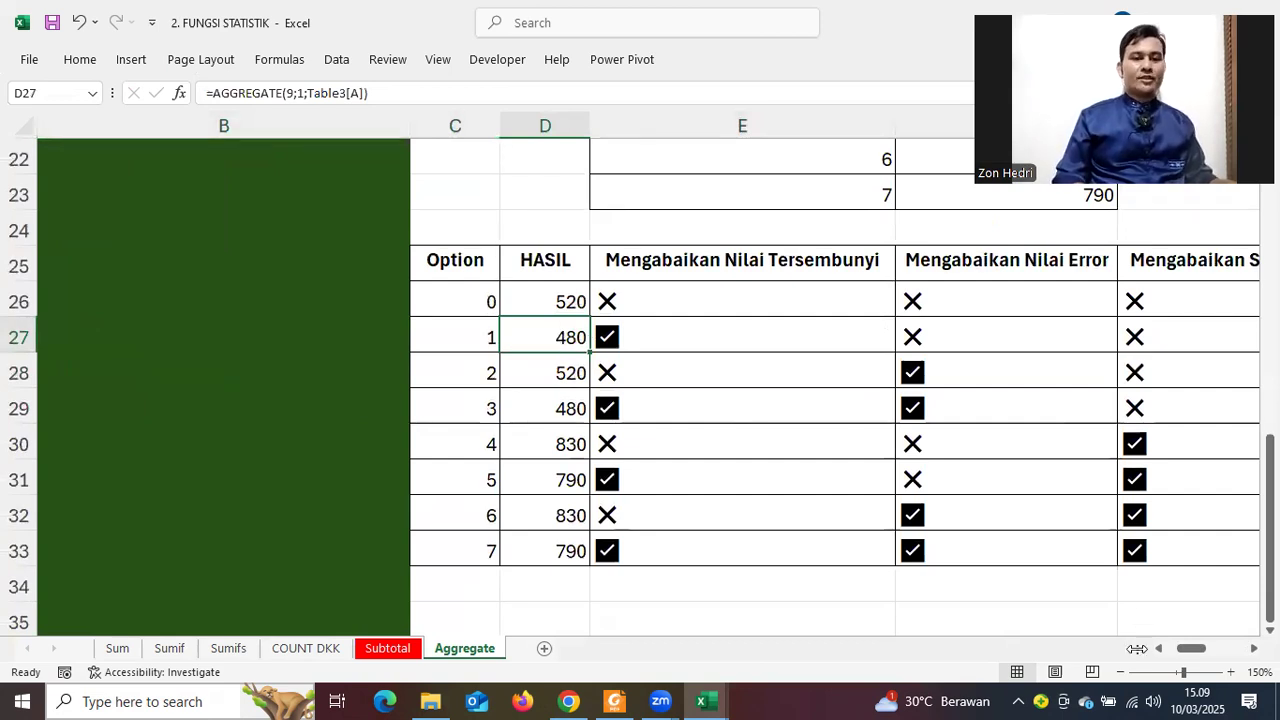
left_click_drag(1205, 647, 676, 348)
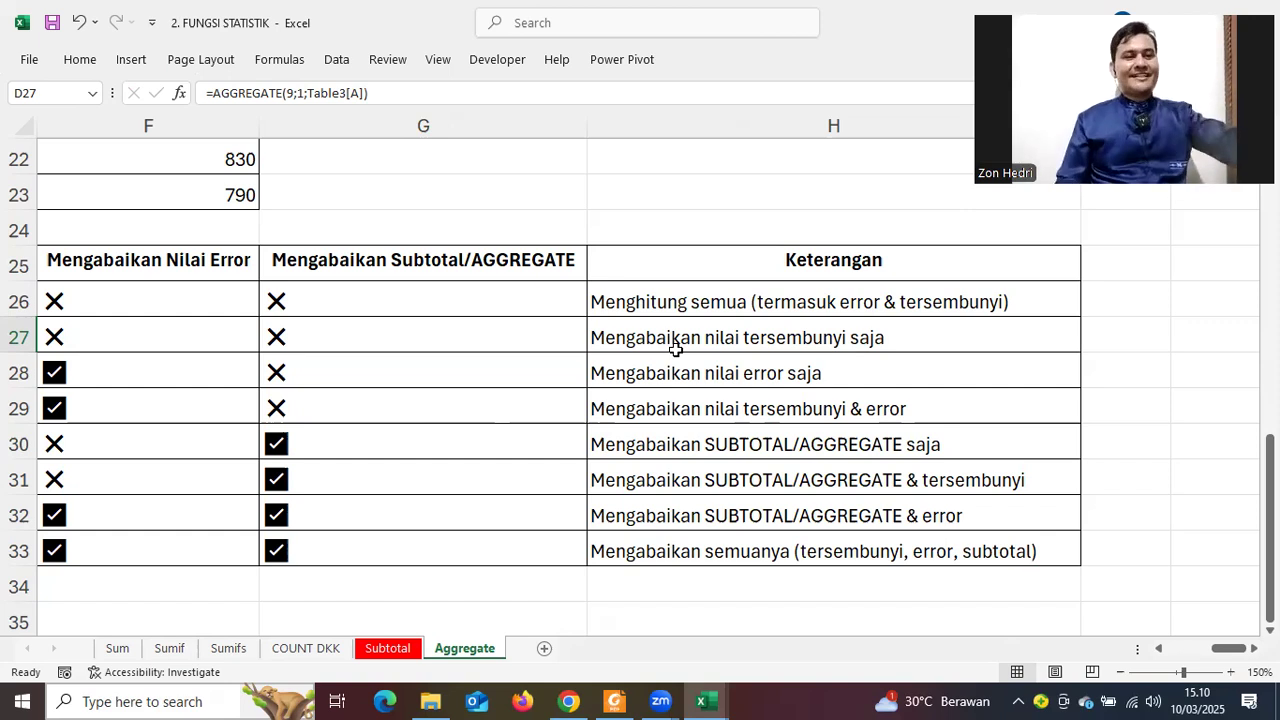
left_click(1159, 650)
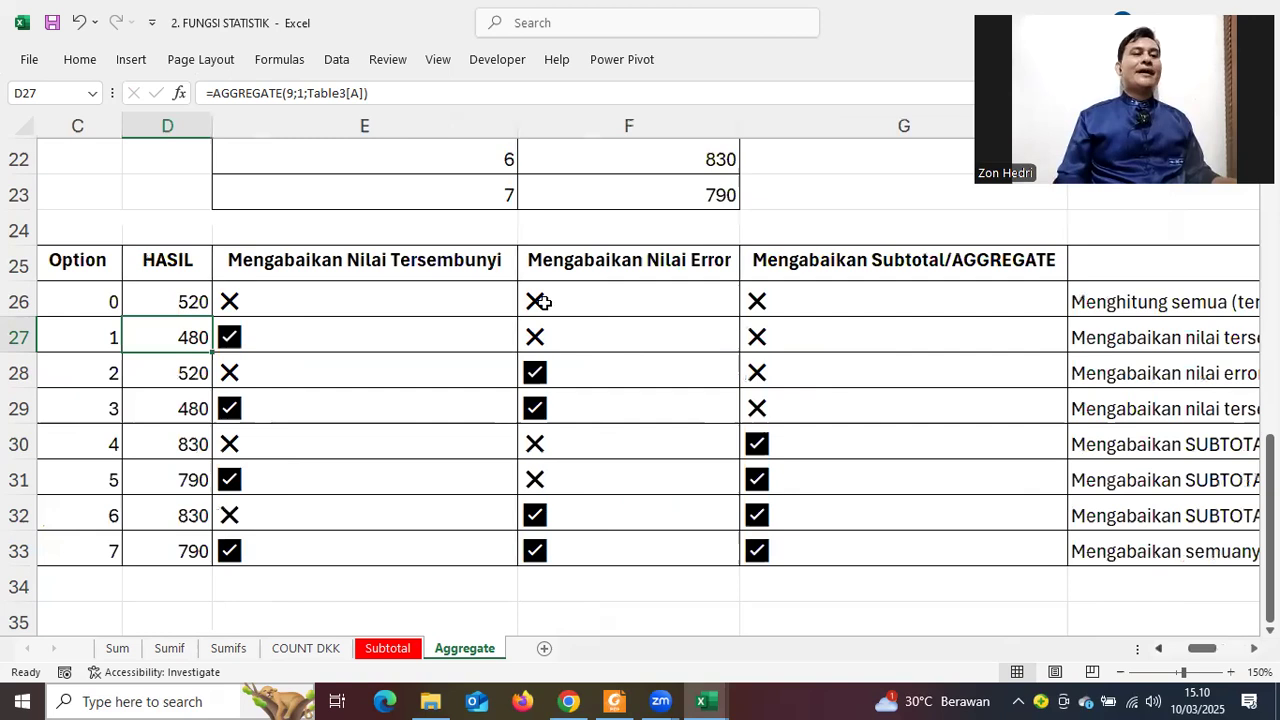
scroll(540, 303, "left", 1)
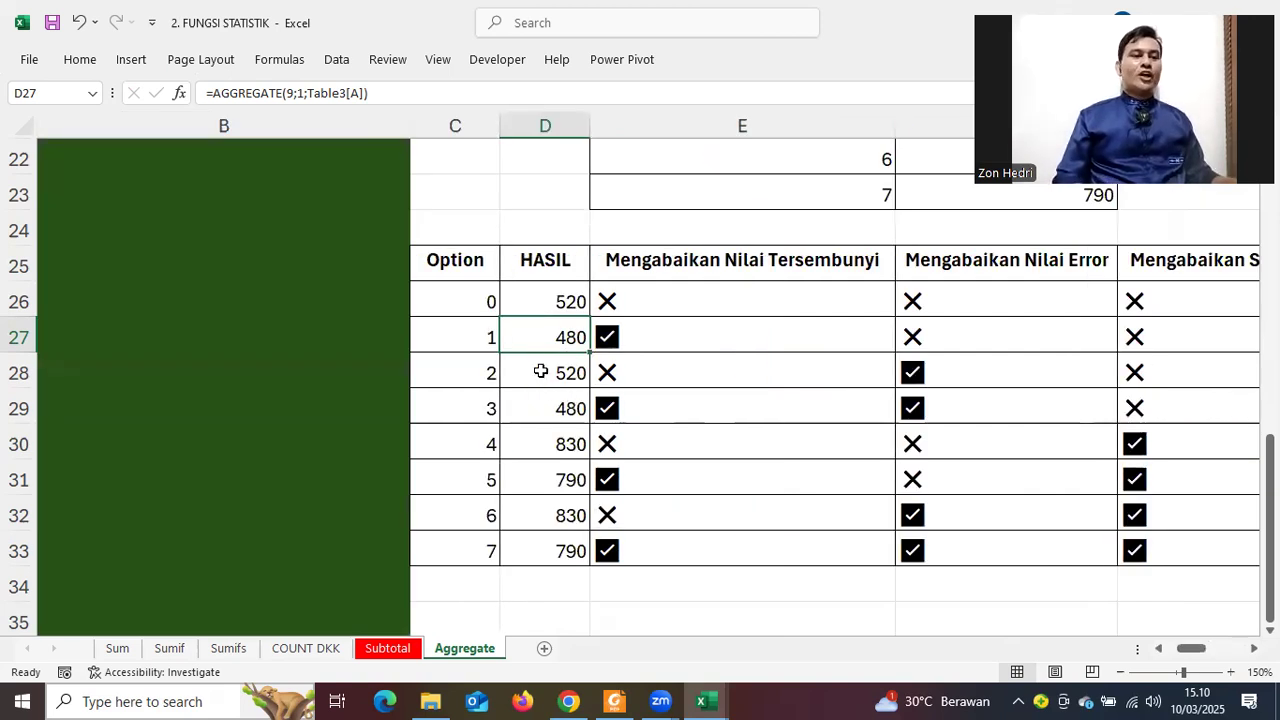
left_click(543, 370)
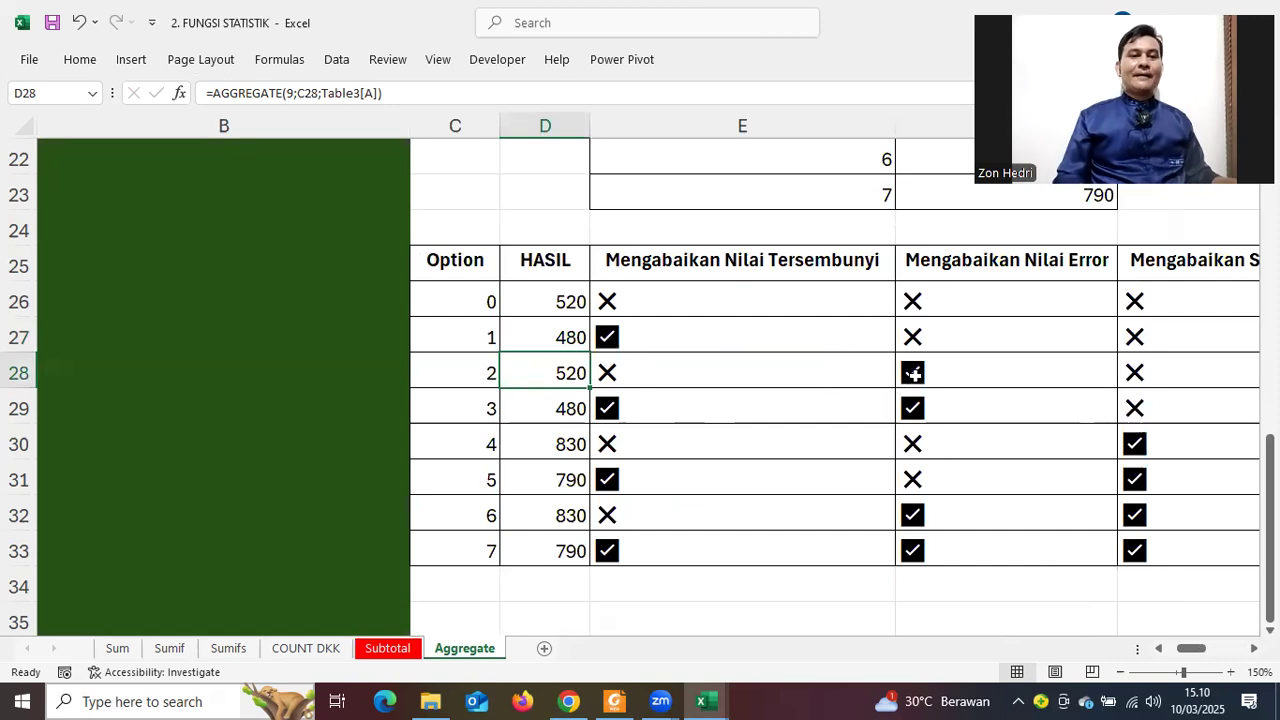
left_click(913, 373)
left_click_drag(1270, 468, 1270, 225)
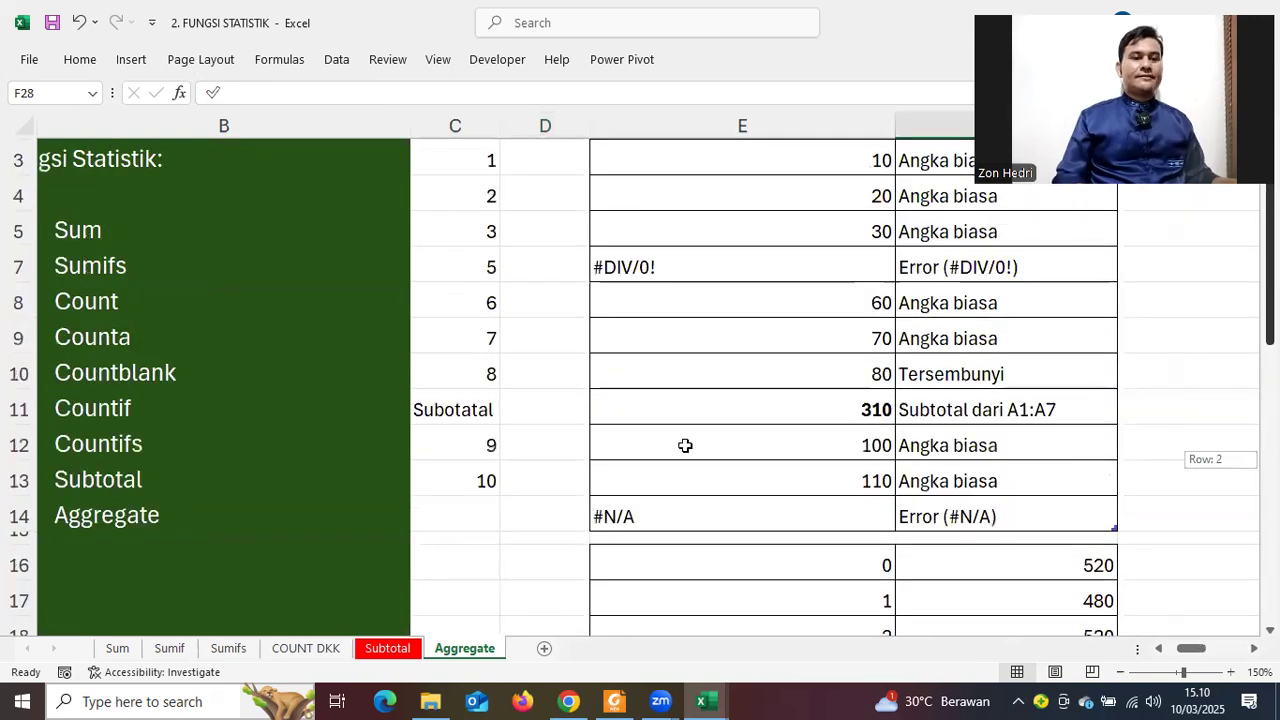
scroll(631, 333, "up", 1)
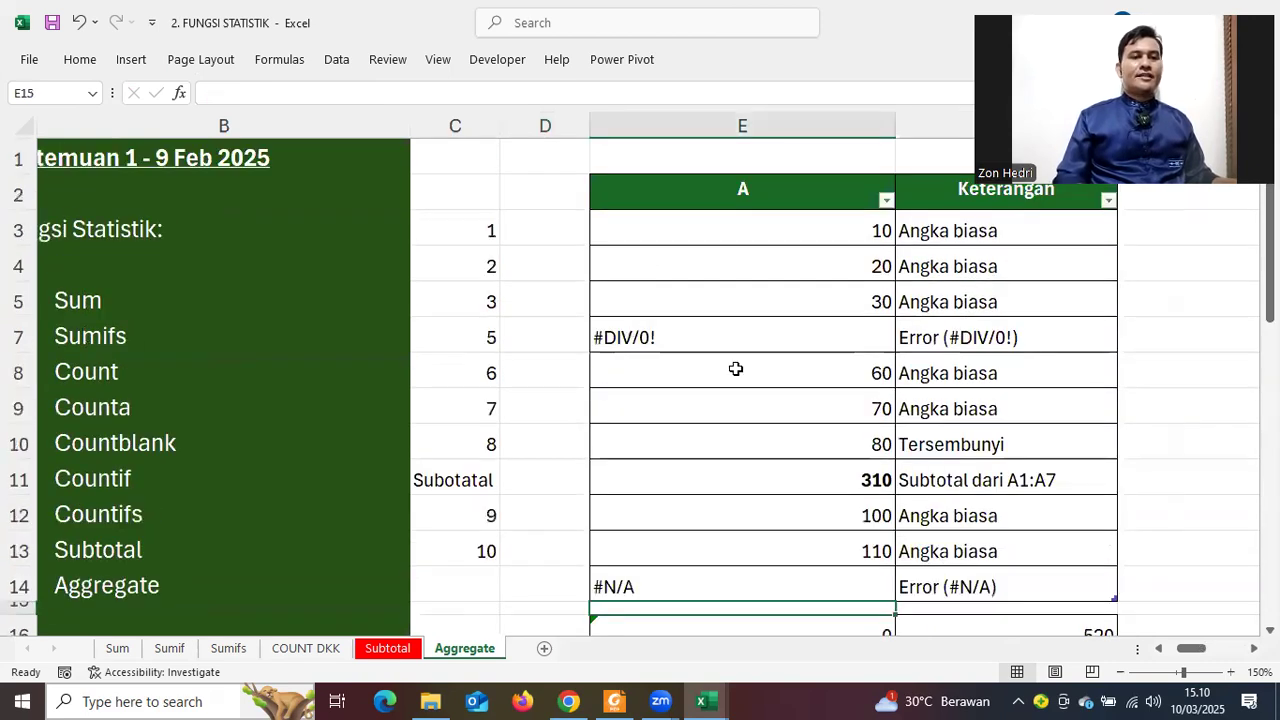
left_click(760, 340)
left_click(975, 333)
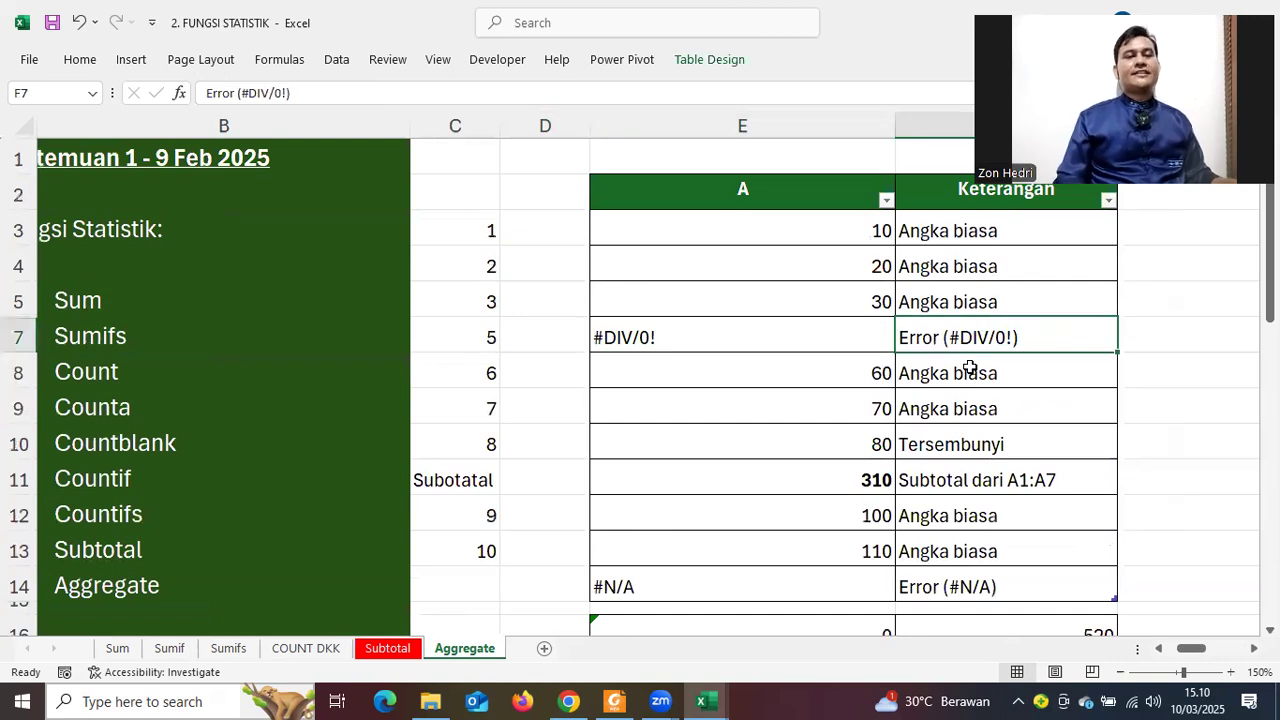
scroll(970, 360, "down", 2)
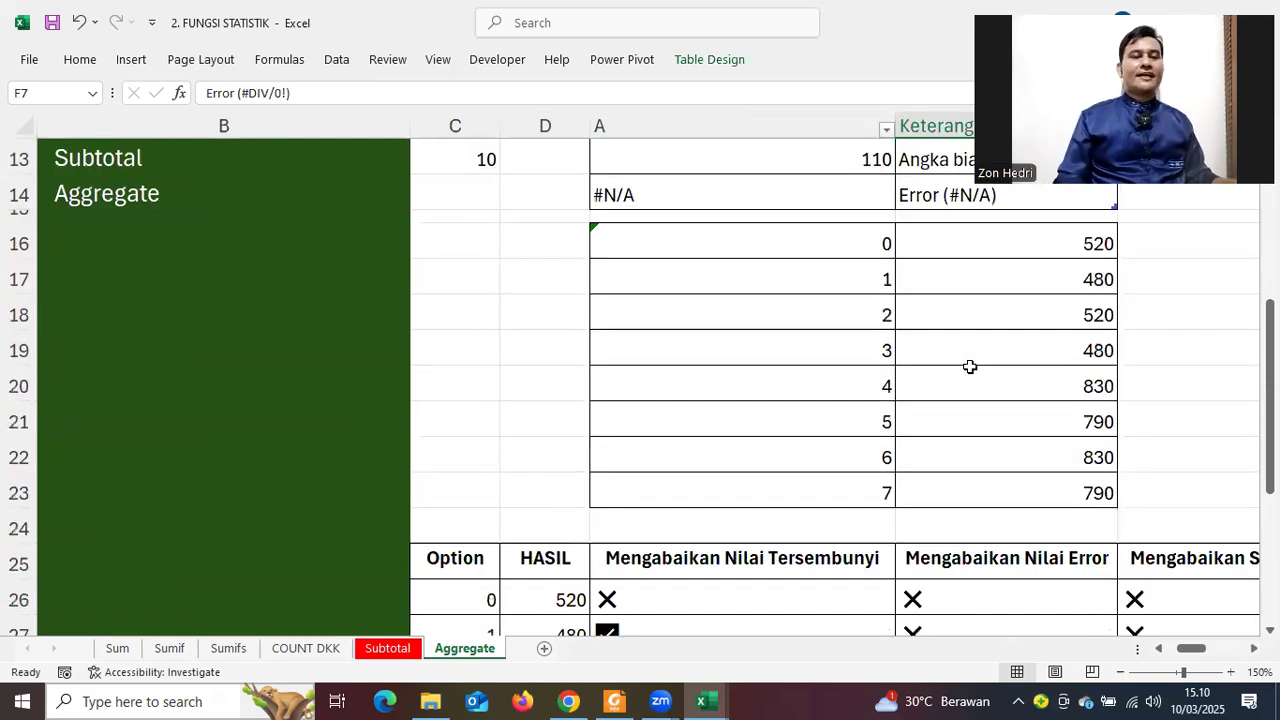
scroll(970, 367, "down", 4)
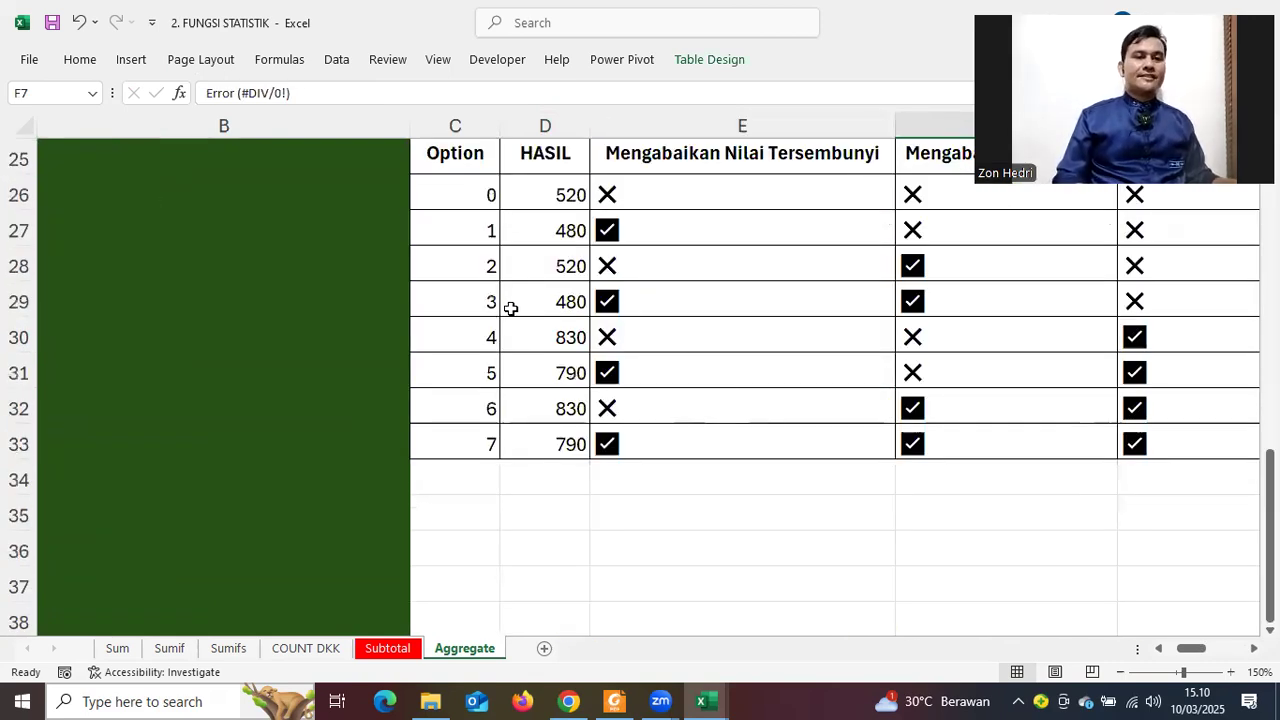
left_click(552, 310)
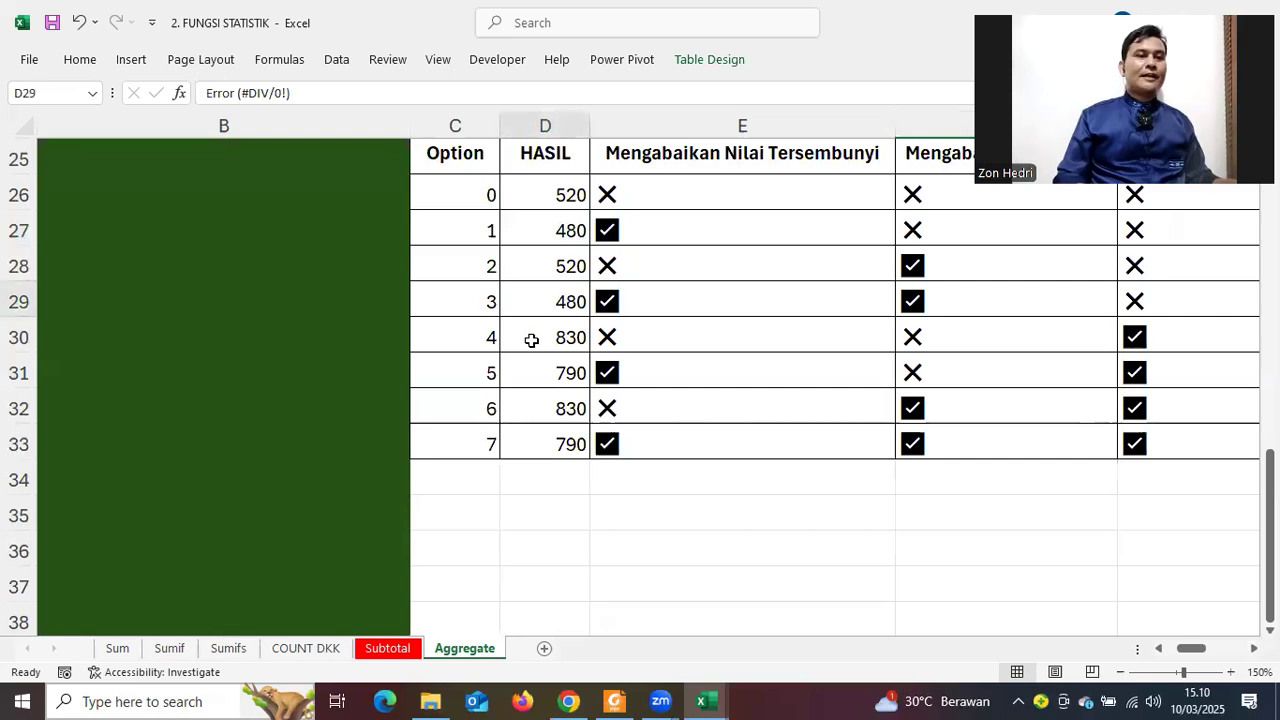
left_click(529, 340)
left_click(469, 338)
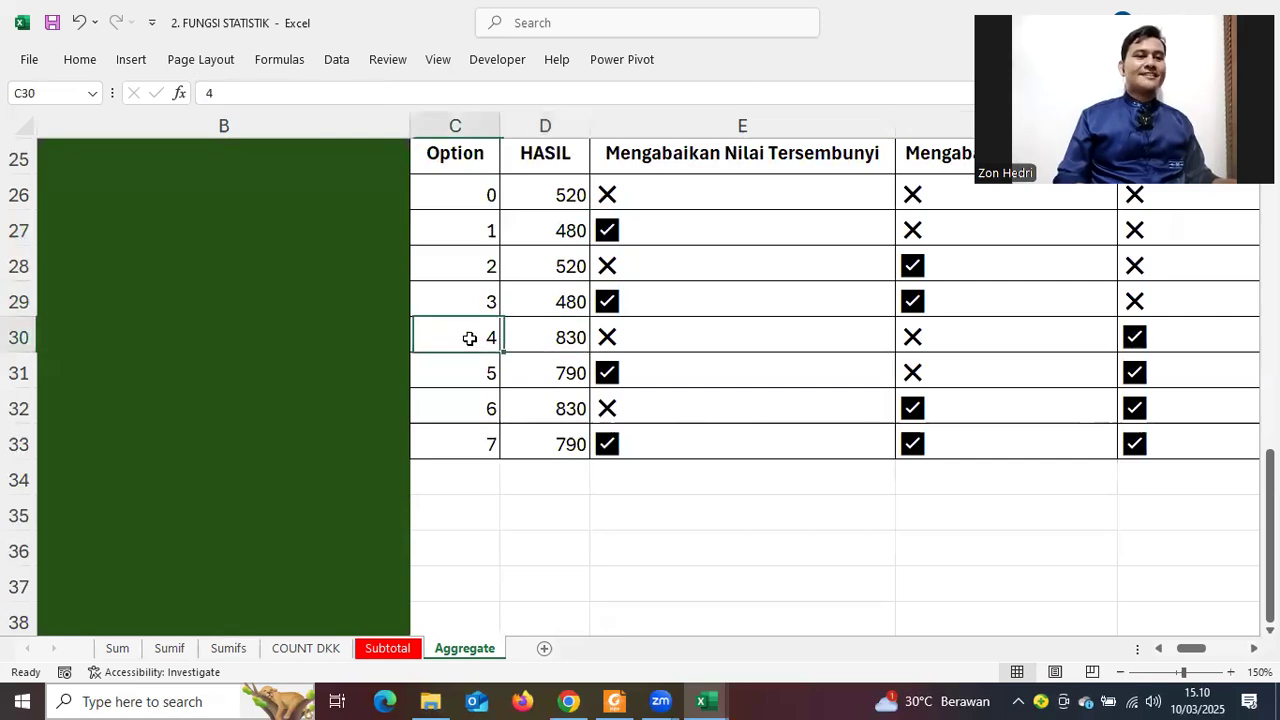
left_click(30, 340)
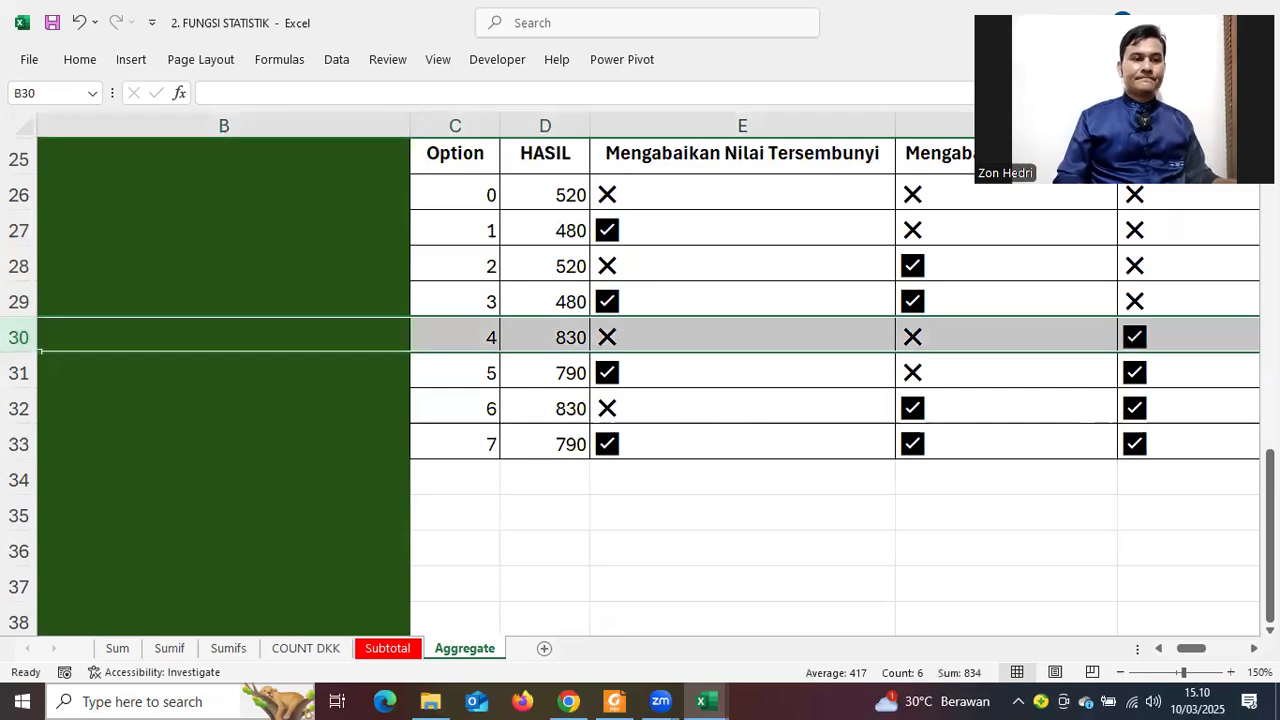
scroll(40, 351, "right", 3)
scroll(648, 380, "right", 3)
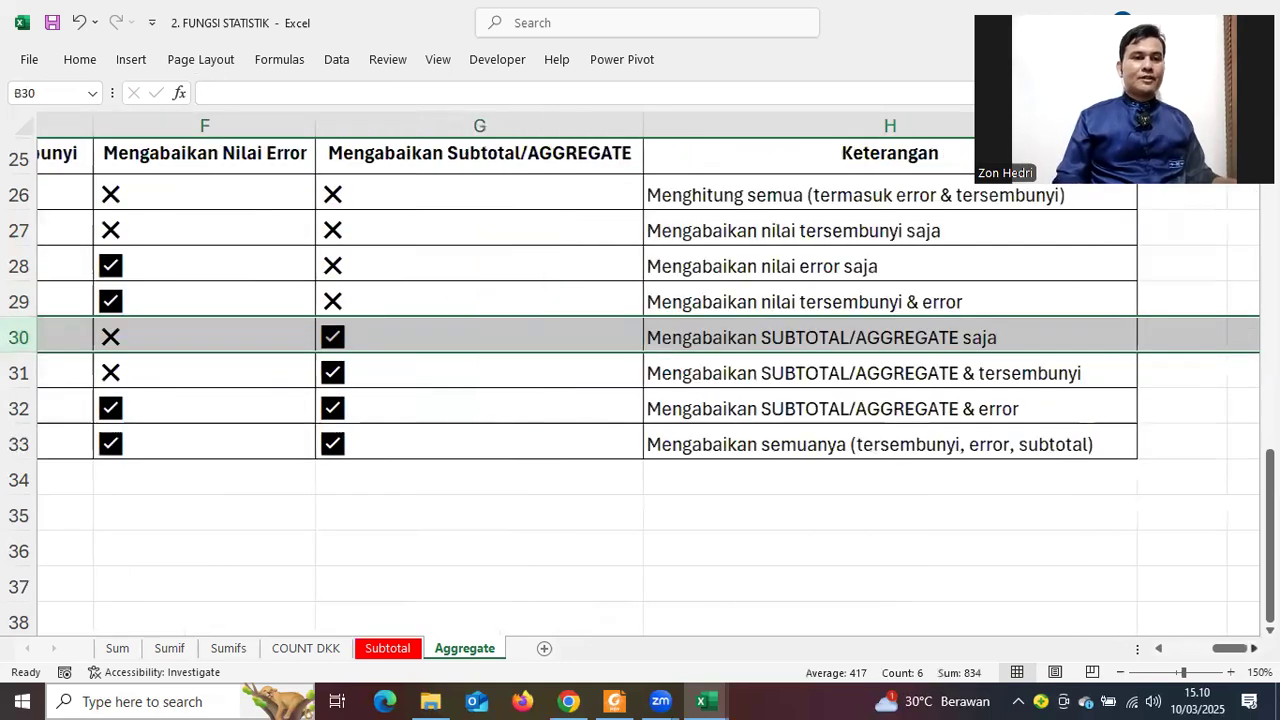
scroll(880, 374, "right", 1)
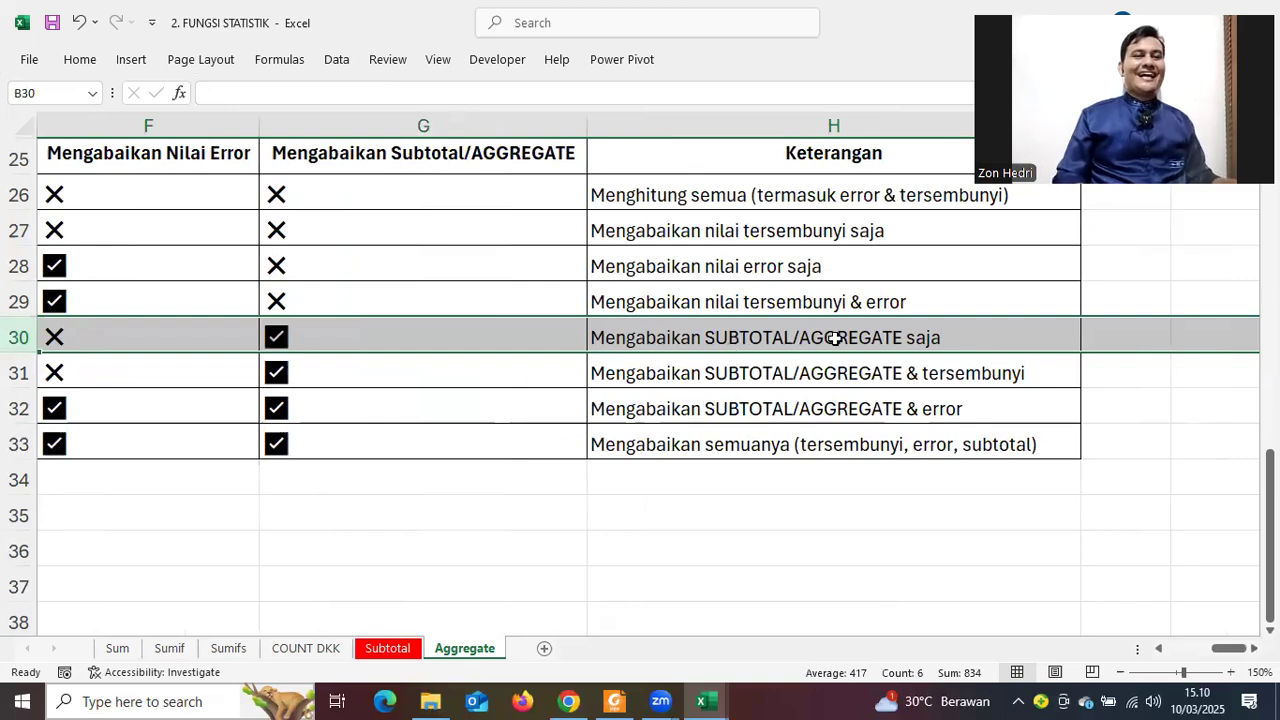
scroll(660, 354, "up", 1)
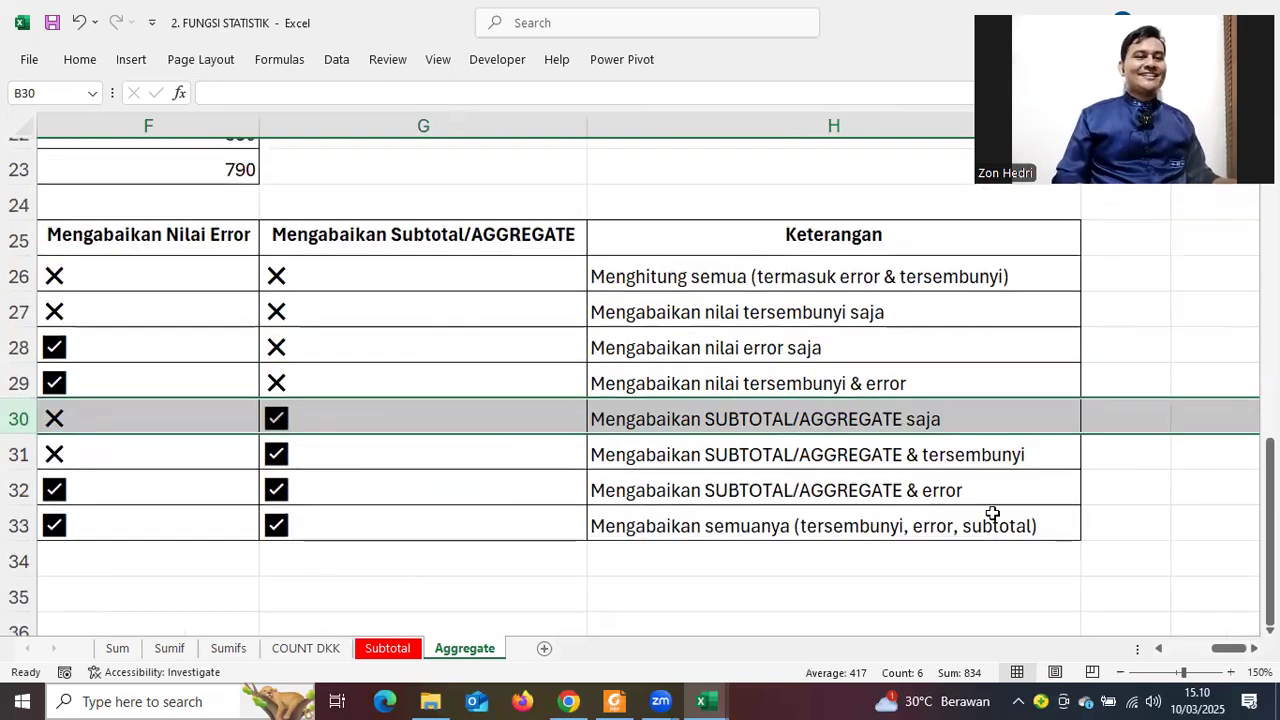
scroll(1249, 627, "up", 5)
scroll(1170, 610, "down", 3)
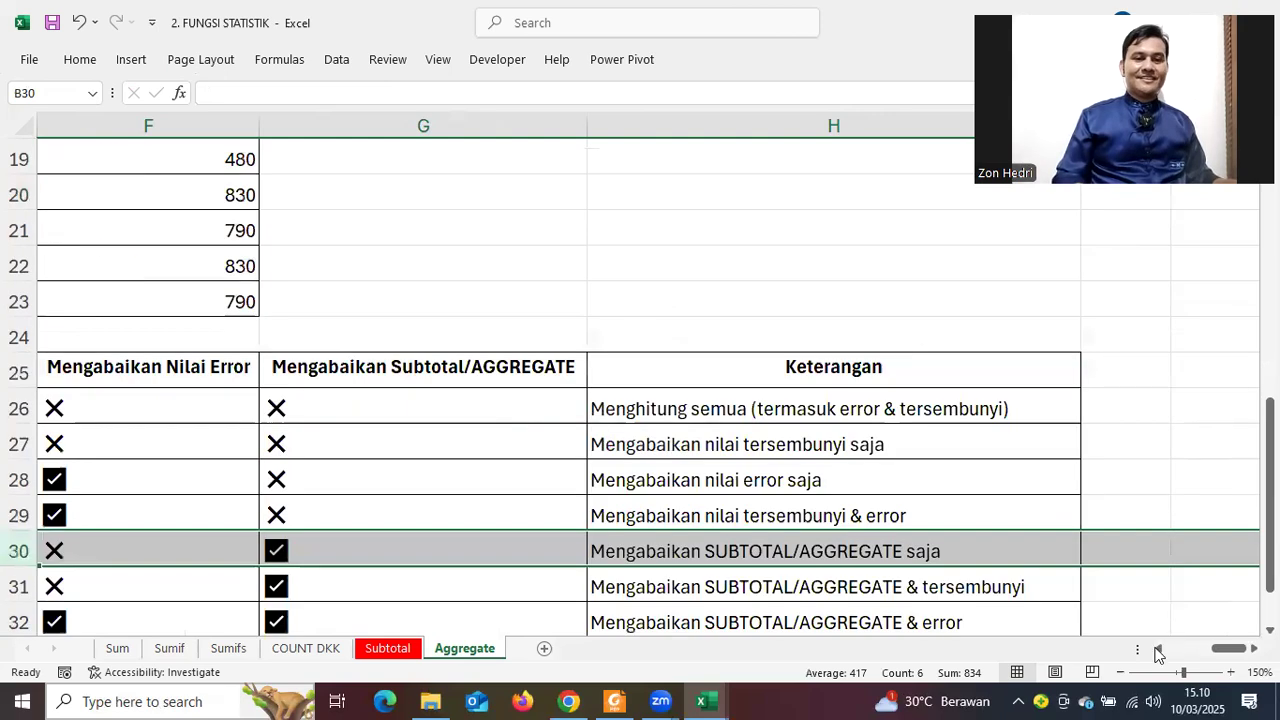
left_click(1158, 649)
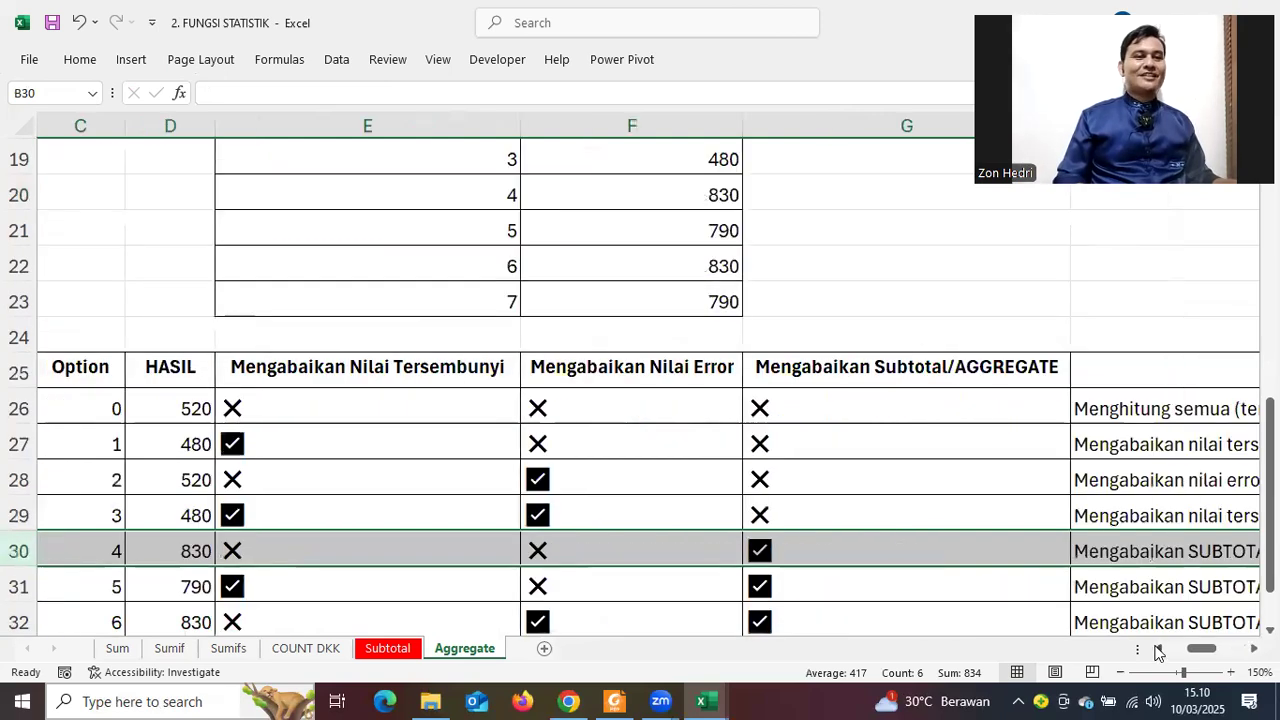
left_click(1158, 649)
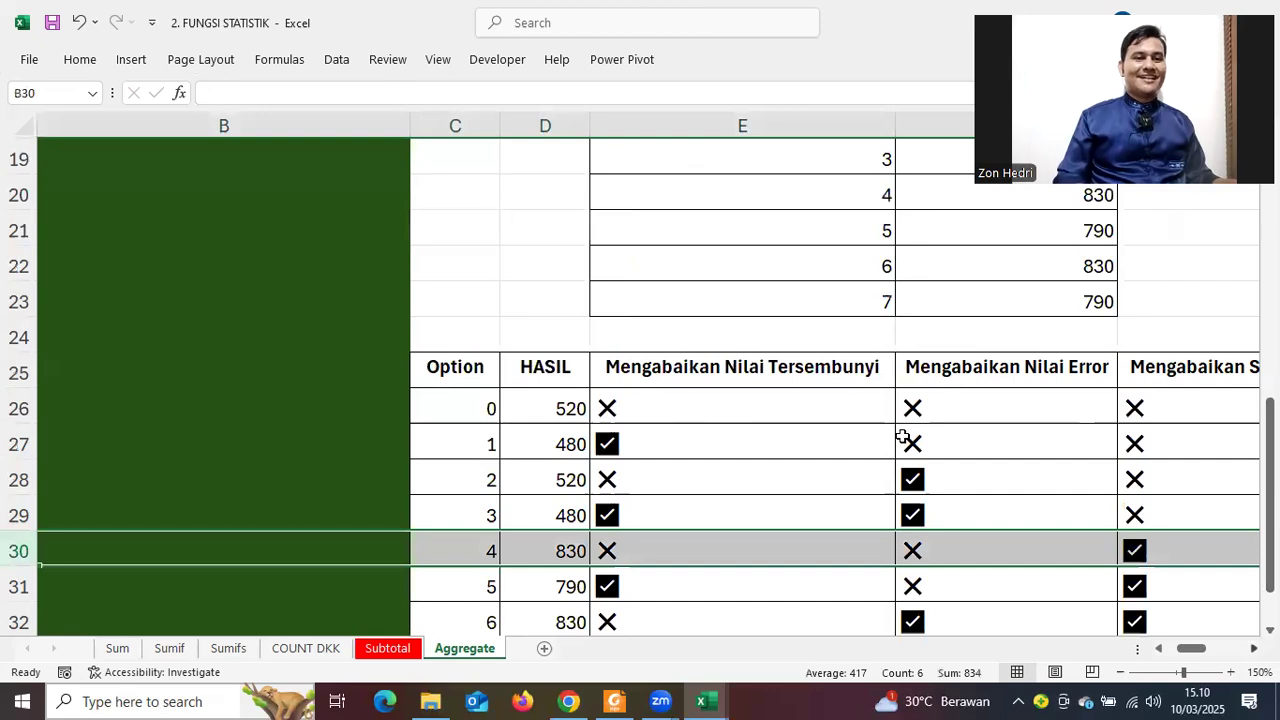
scroll(778, 445, "up", 1)
scroll(778, 445, "right", 1)
scroll(775, 449, "up", 1)
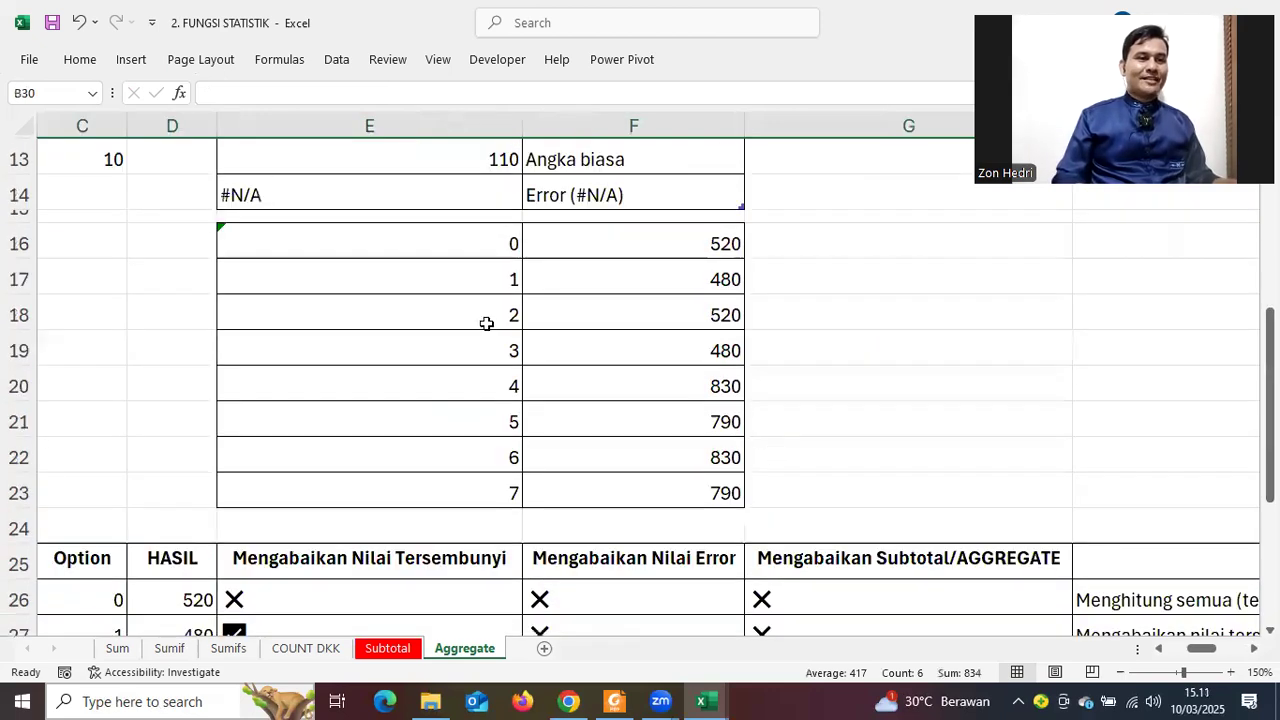
scroll(486, 323, "up", 2)
left_click(434, 304)
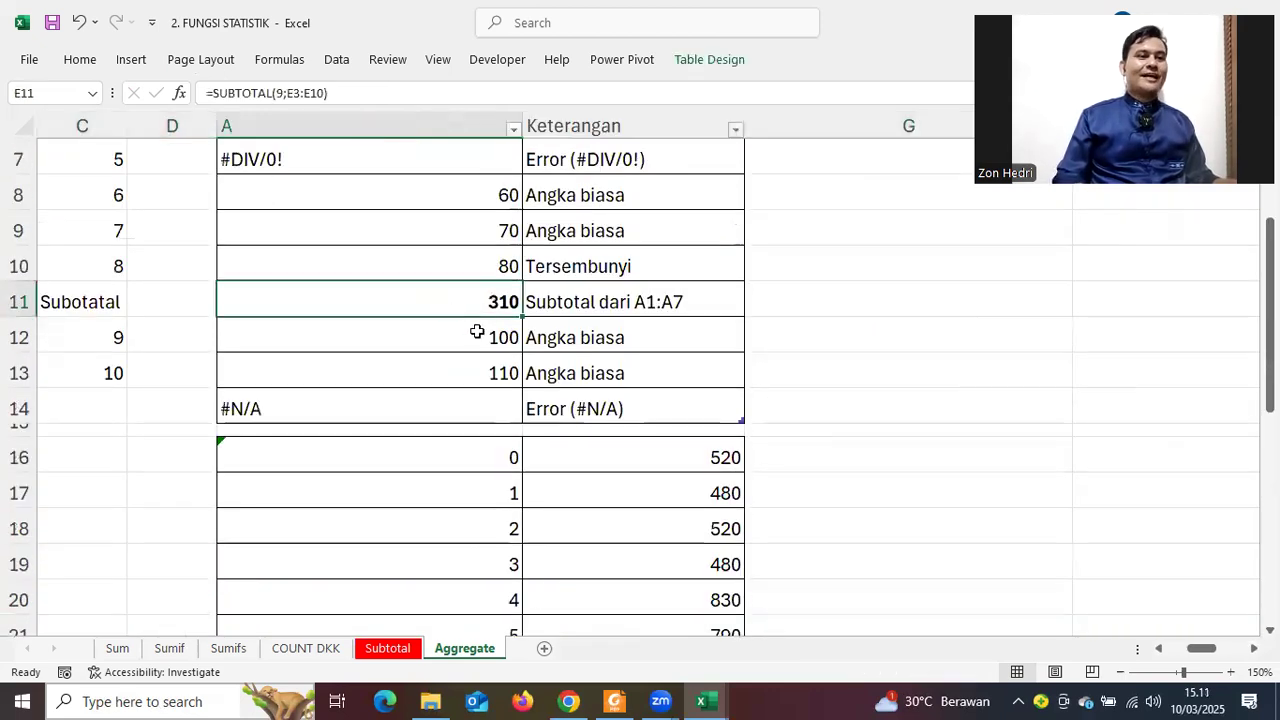
scroll(477, 331, "up", 2)
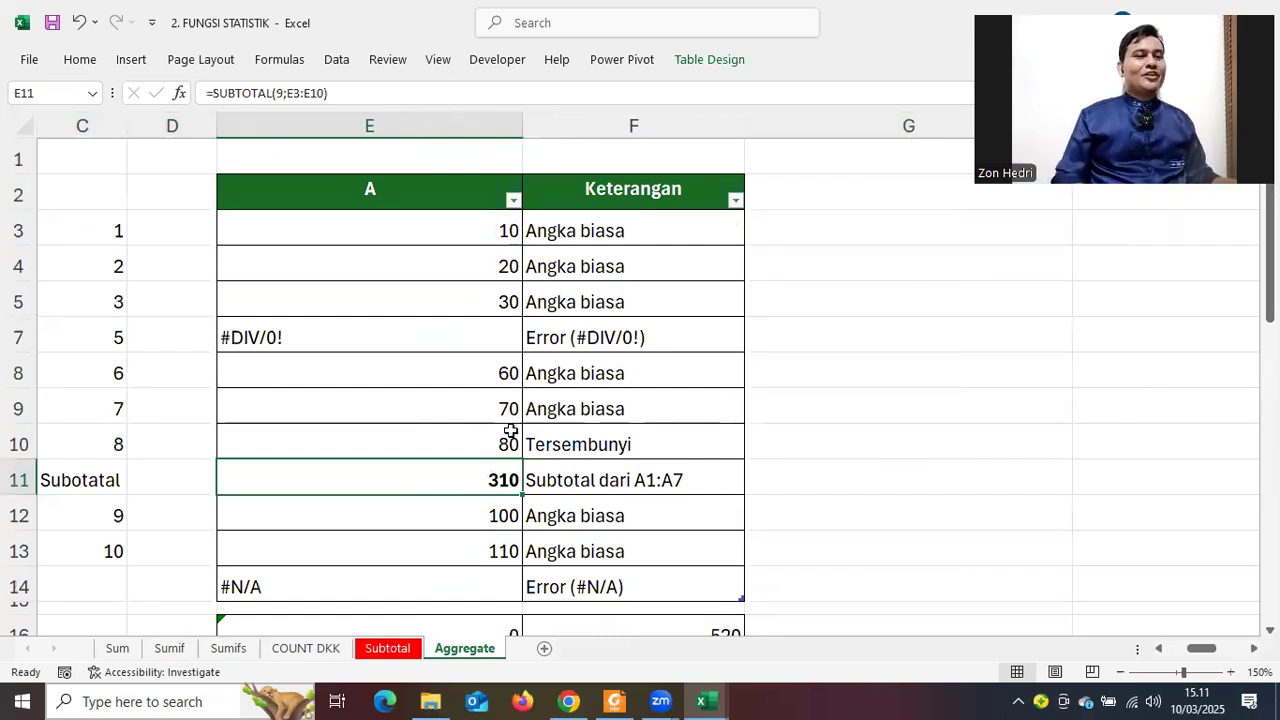
scroll(510, 430, "down", 4)
scroll(945, 550, "down", 2)
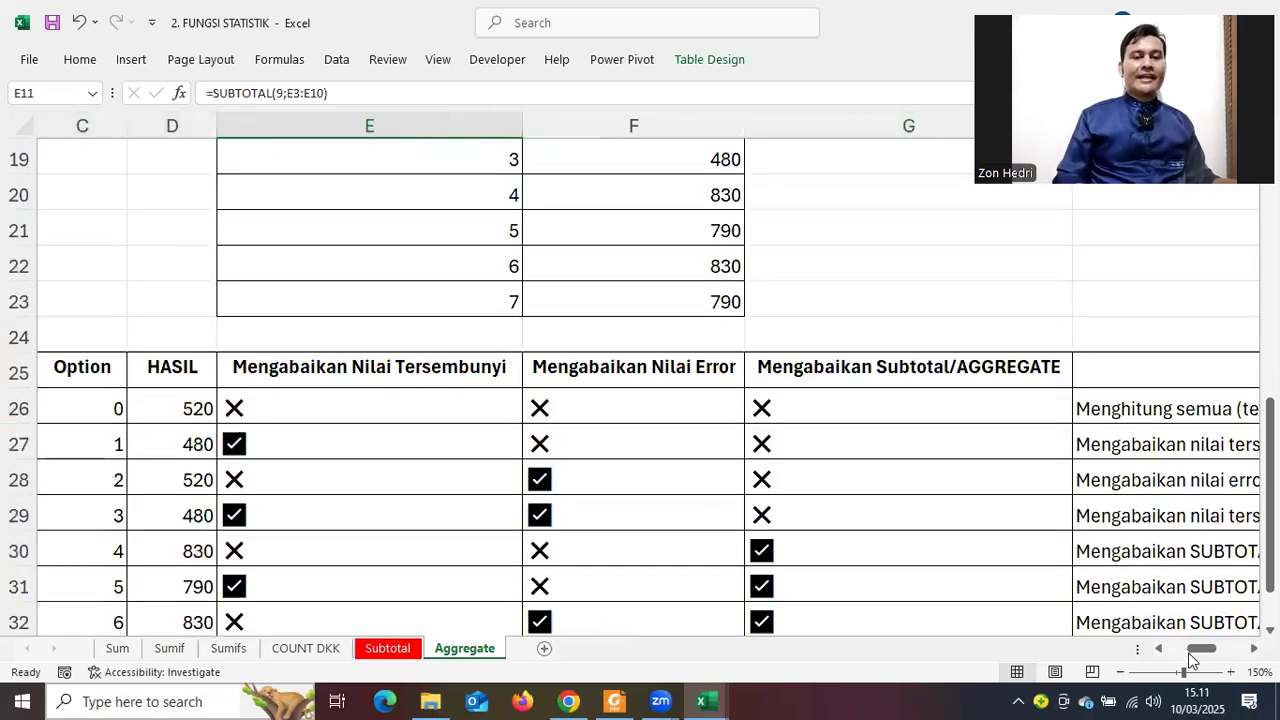
left_click(1181, 653)
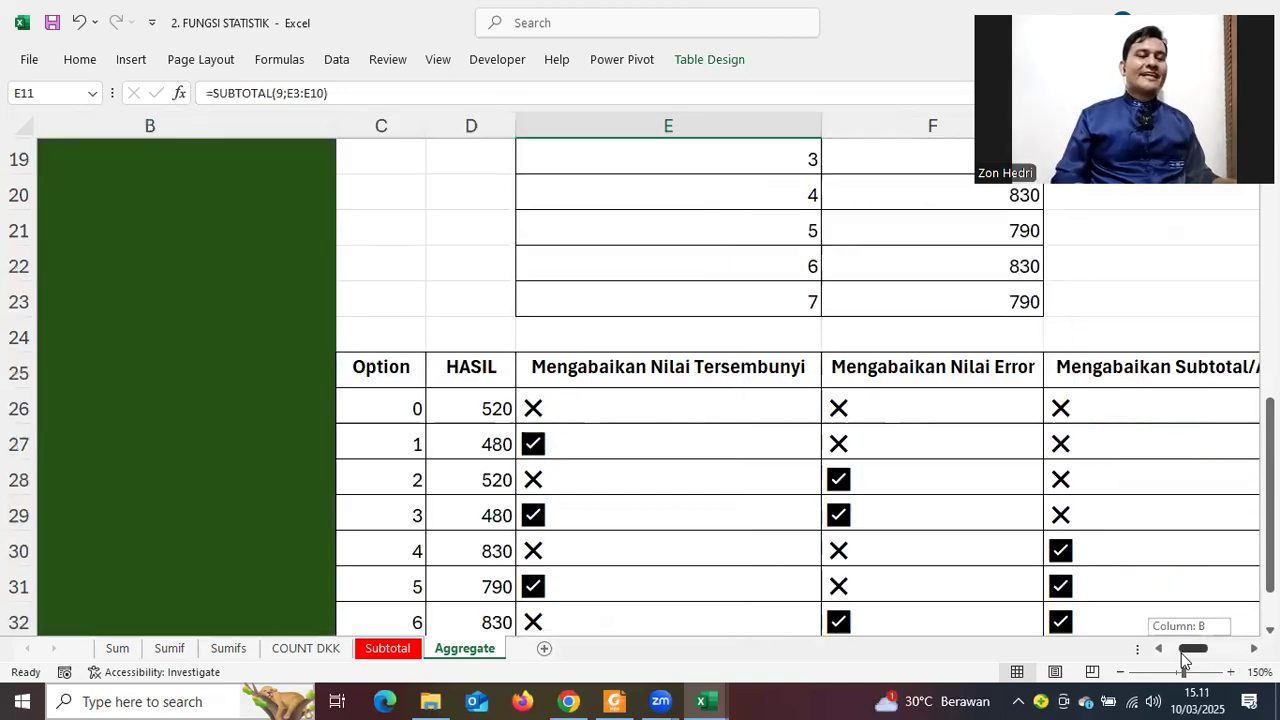
left_click_drag(1181, 653, 1179, 653)
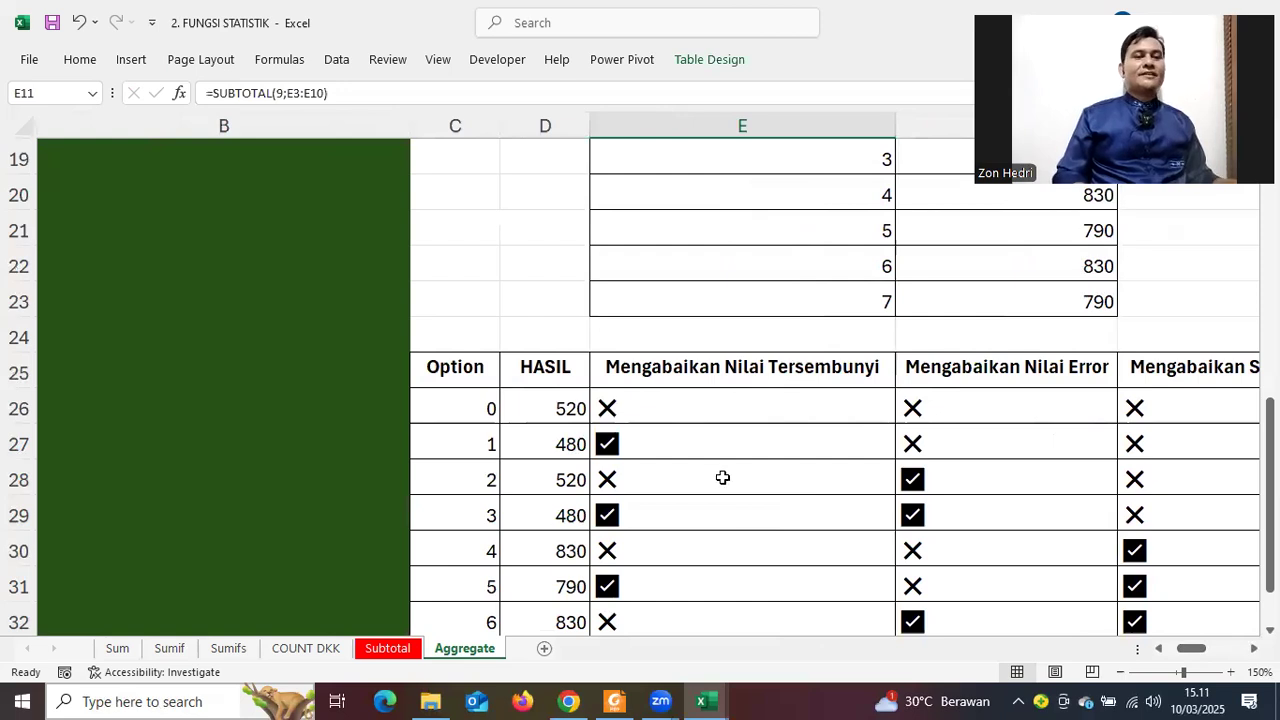
scroll(720, 479, "up", 6)
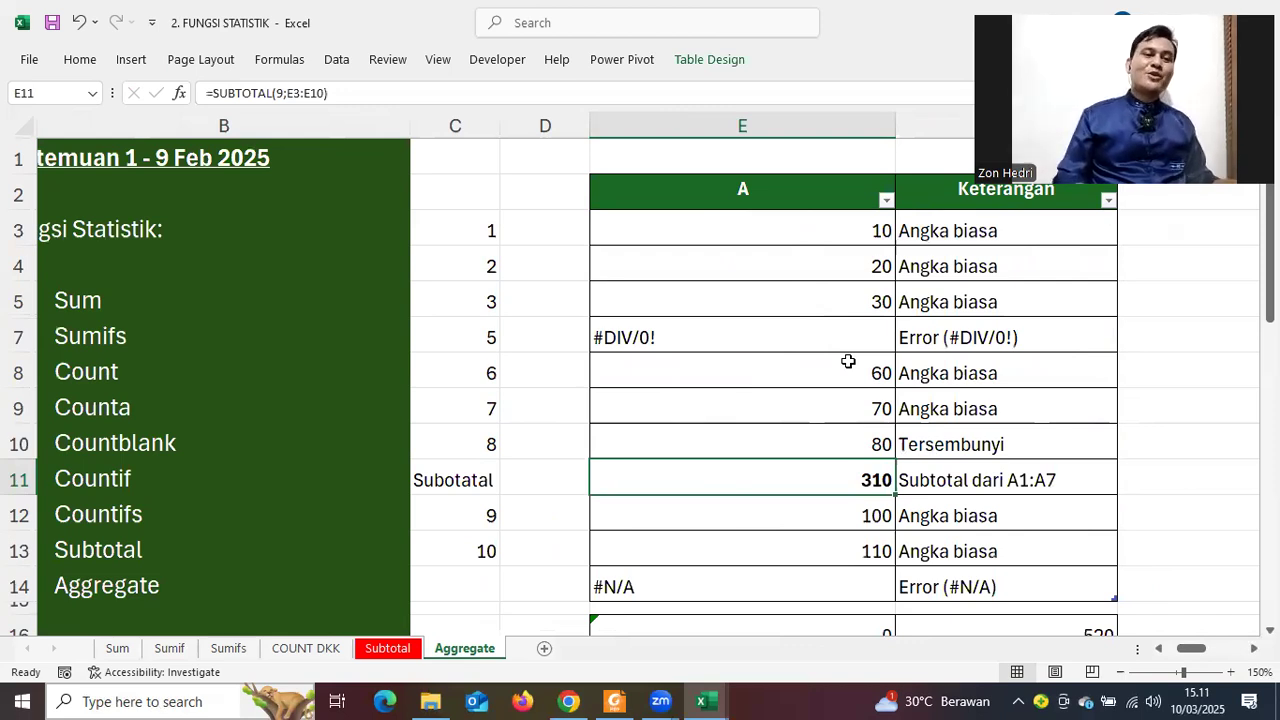
scroll(880, 366, "down", 1)
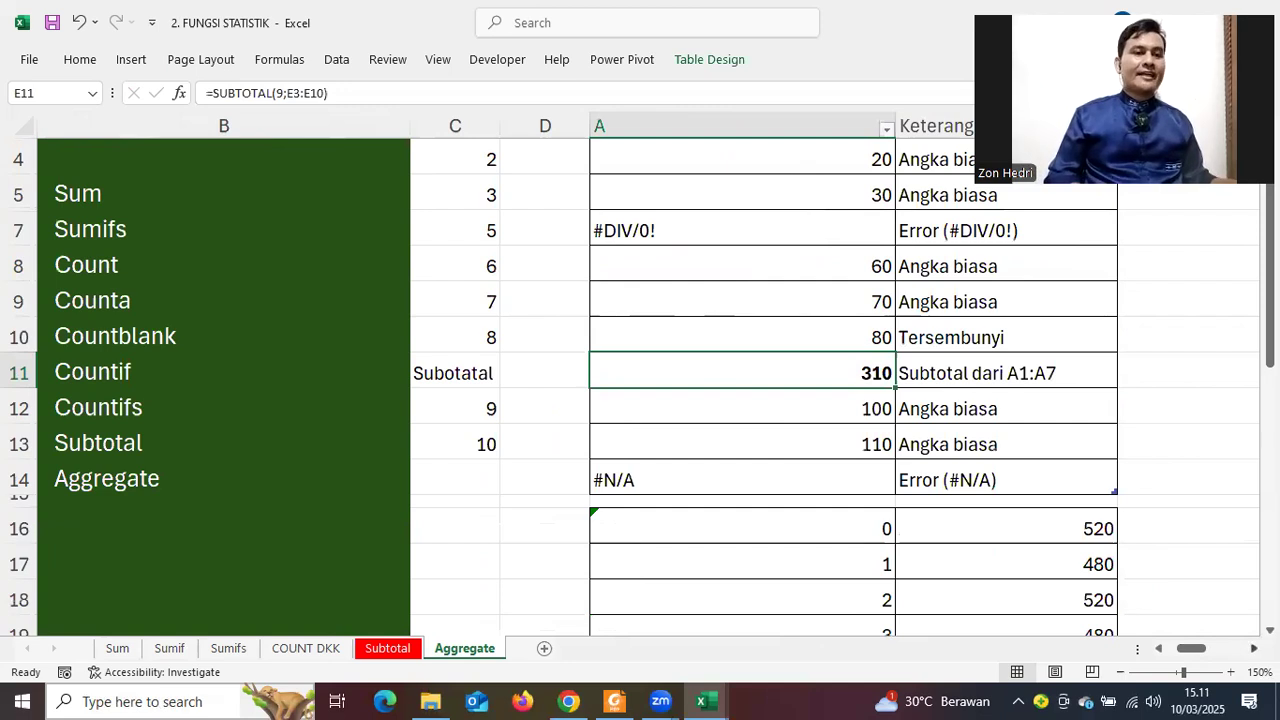
scroll(949, 389, "right", 1)
scroll(920, 309, "right", 1)
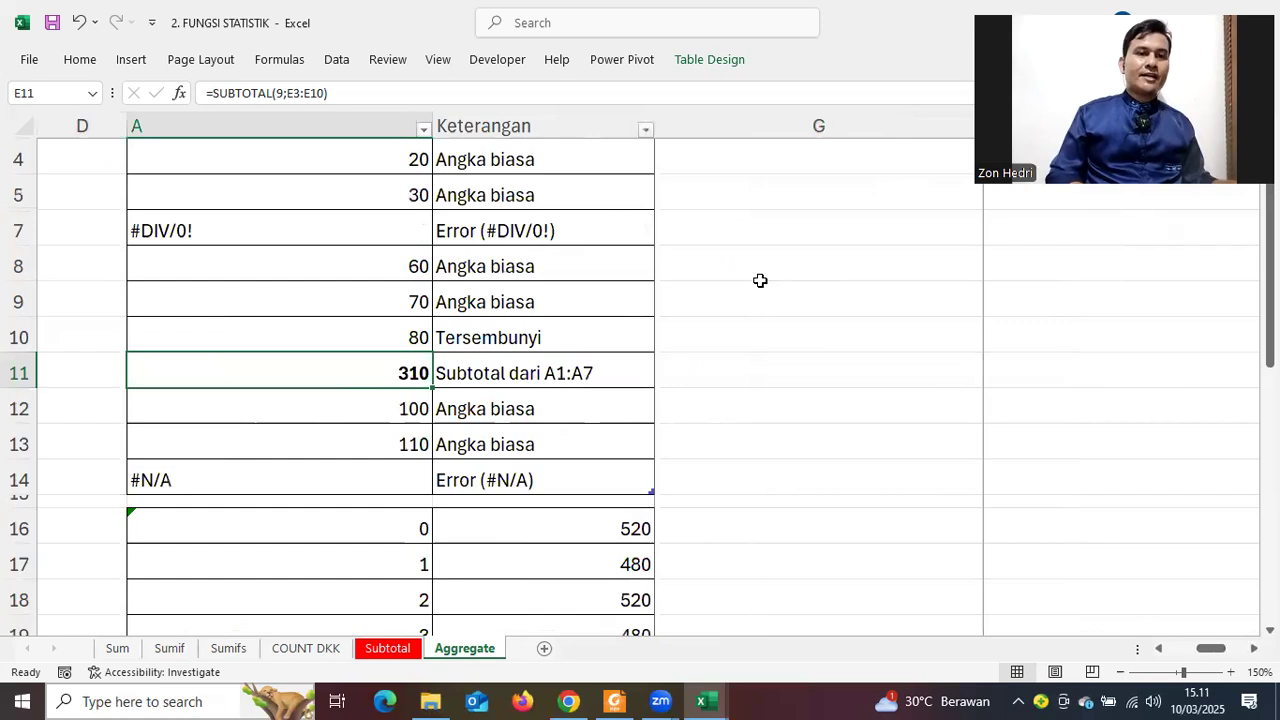
Enter =SUM(Table3[A]) in H8 as a check total
left_click(809, 271)
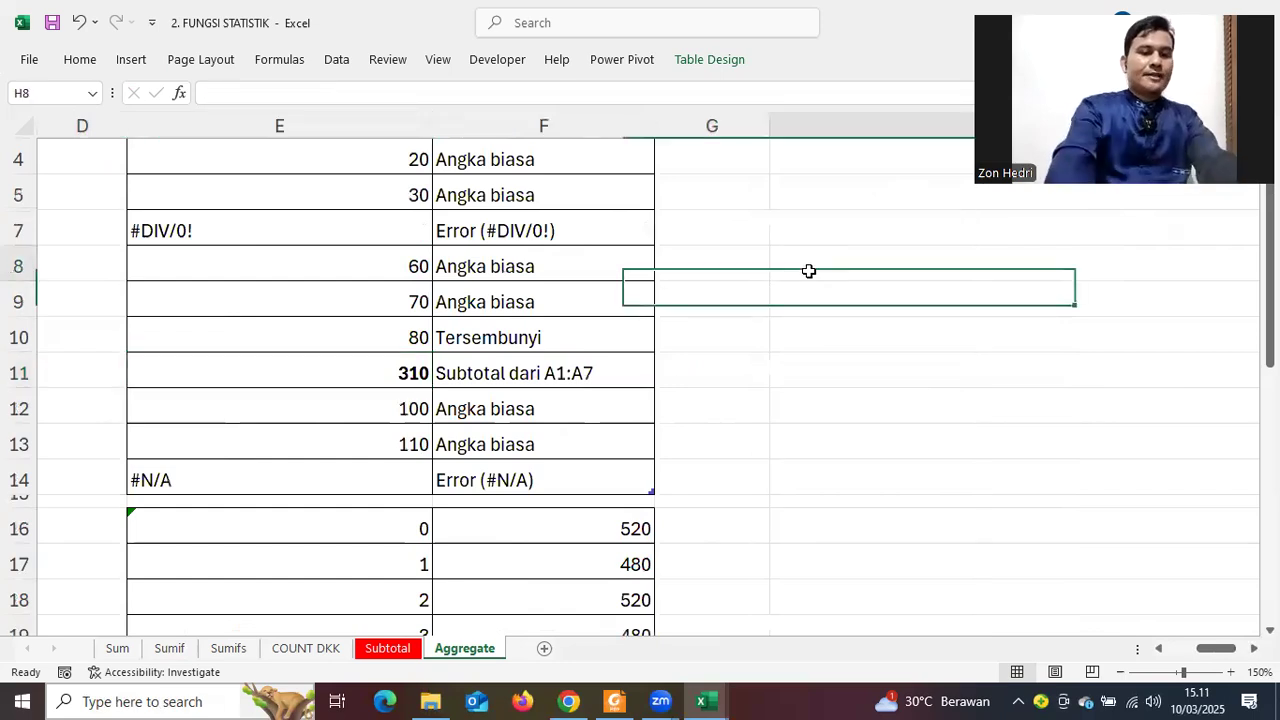
type("=S")
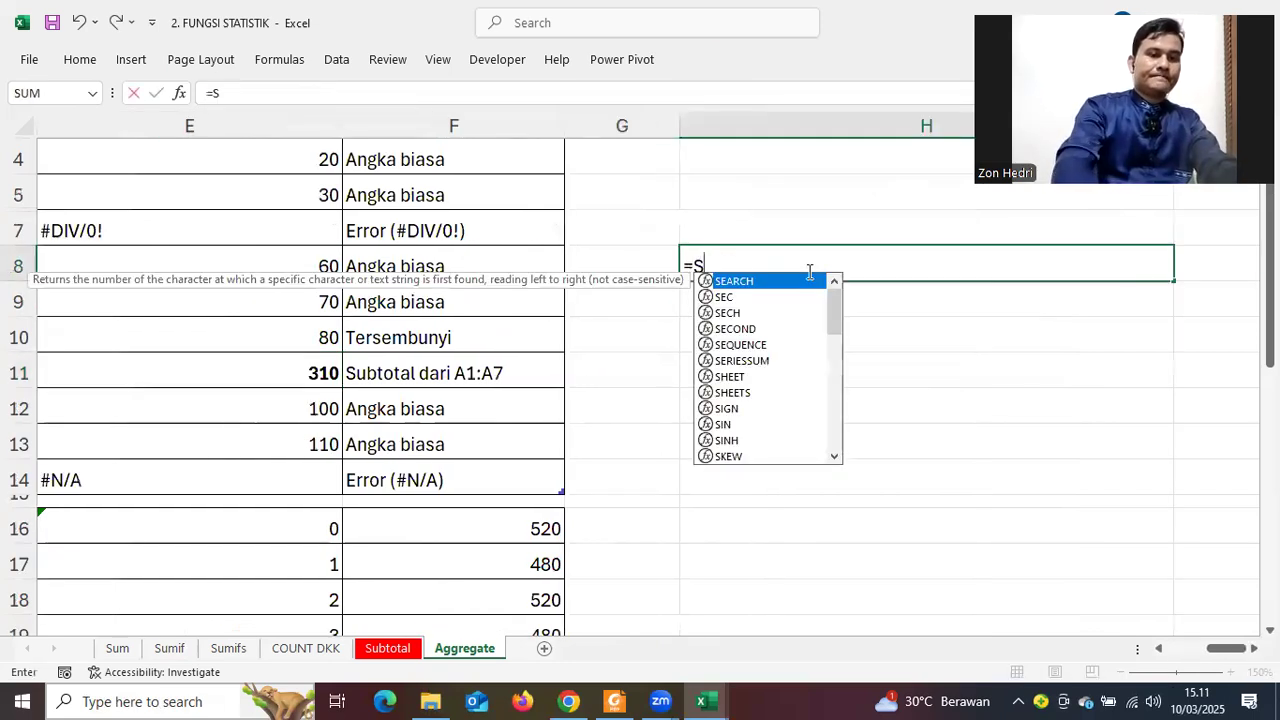
type("UM(")
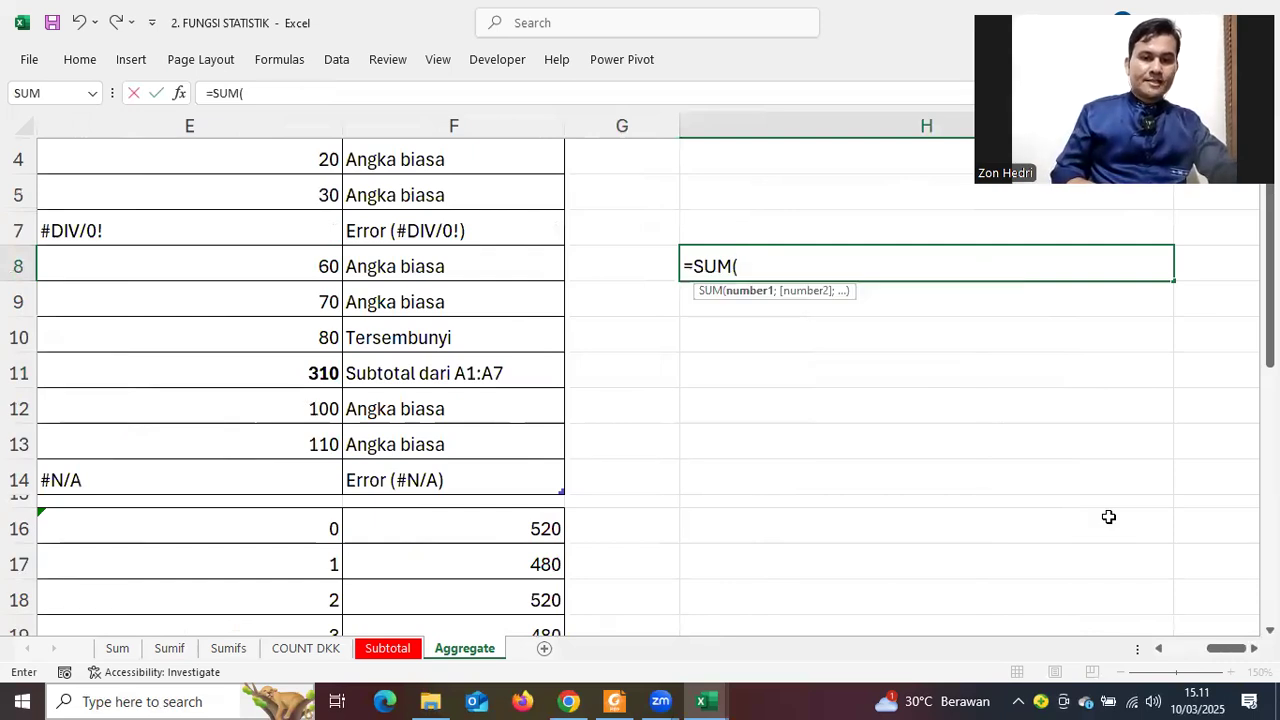
scroll(514, 520, "left", 2)
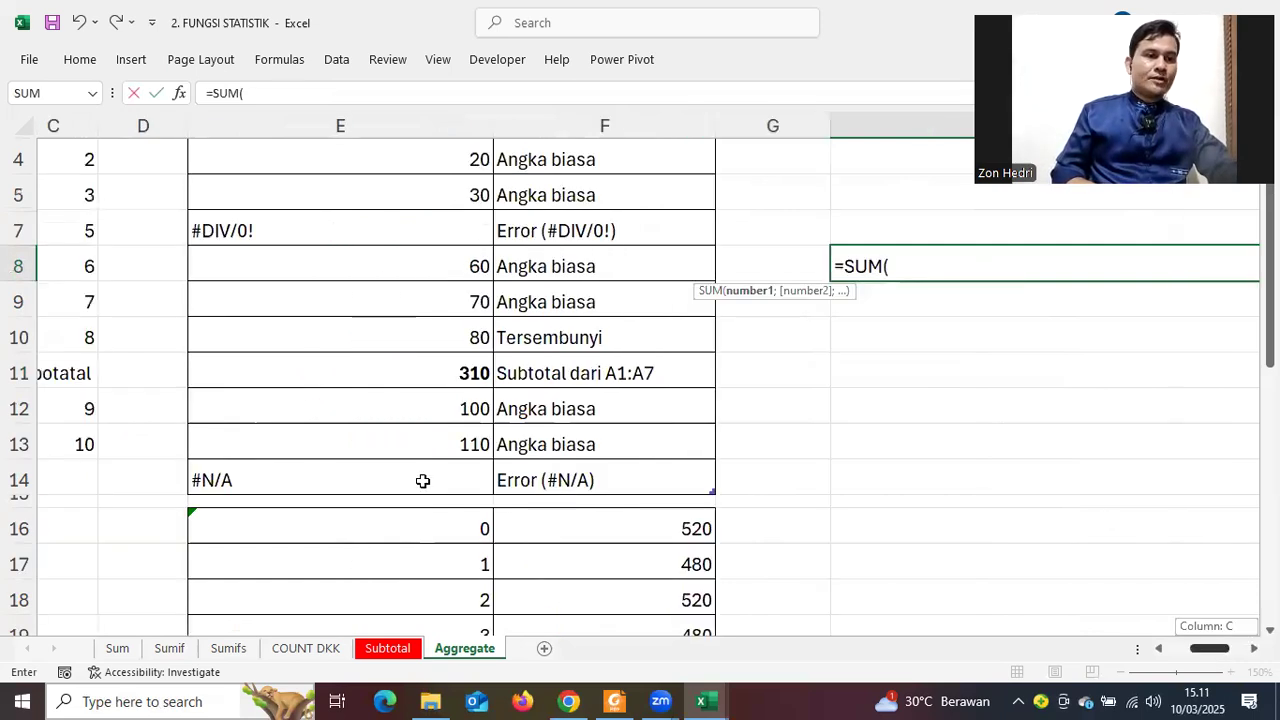
scroll(457, 137, "up", 1)
left_click(451, 195)
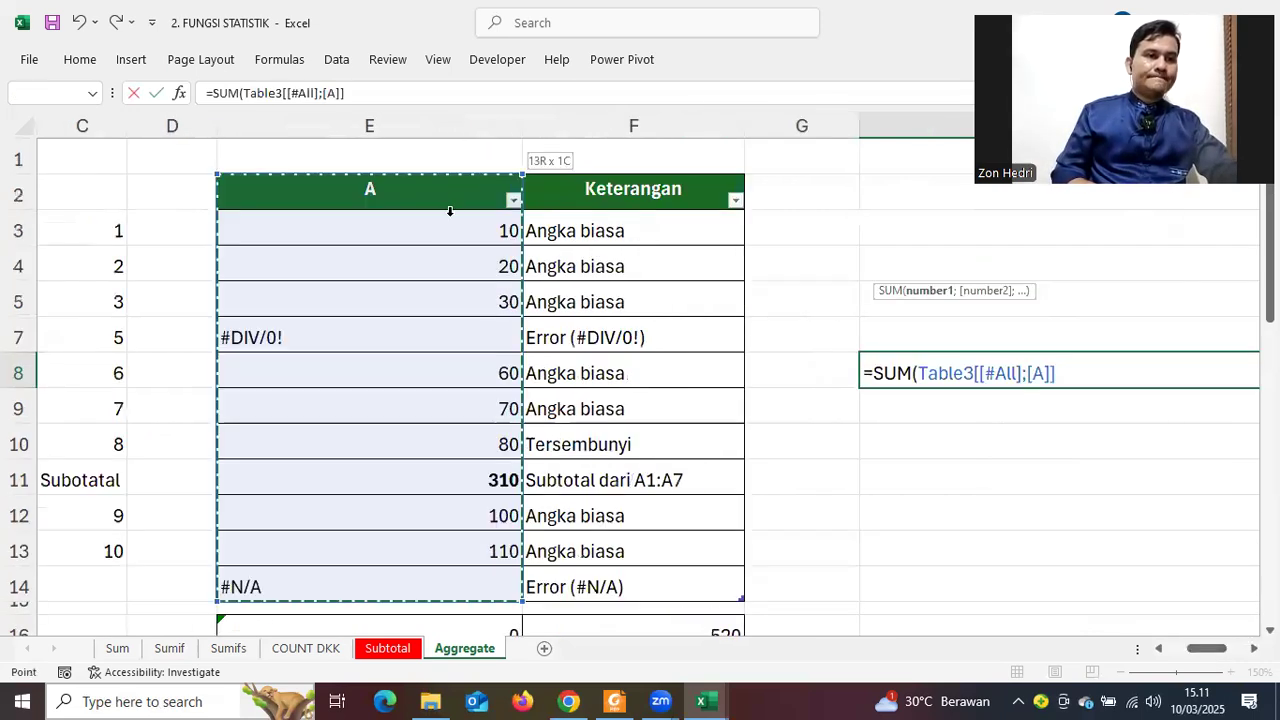
left_click(450, 211)
key("Return")
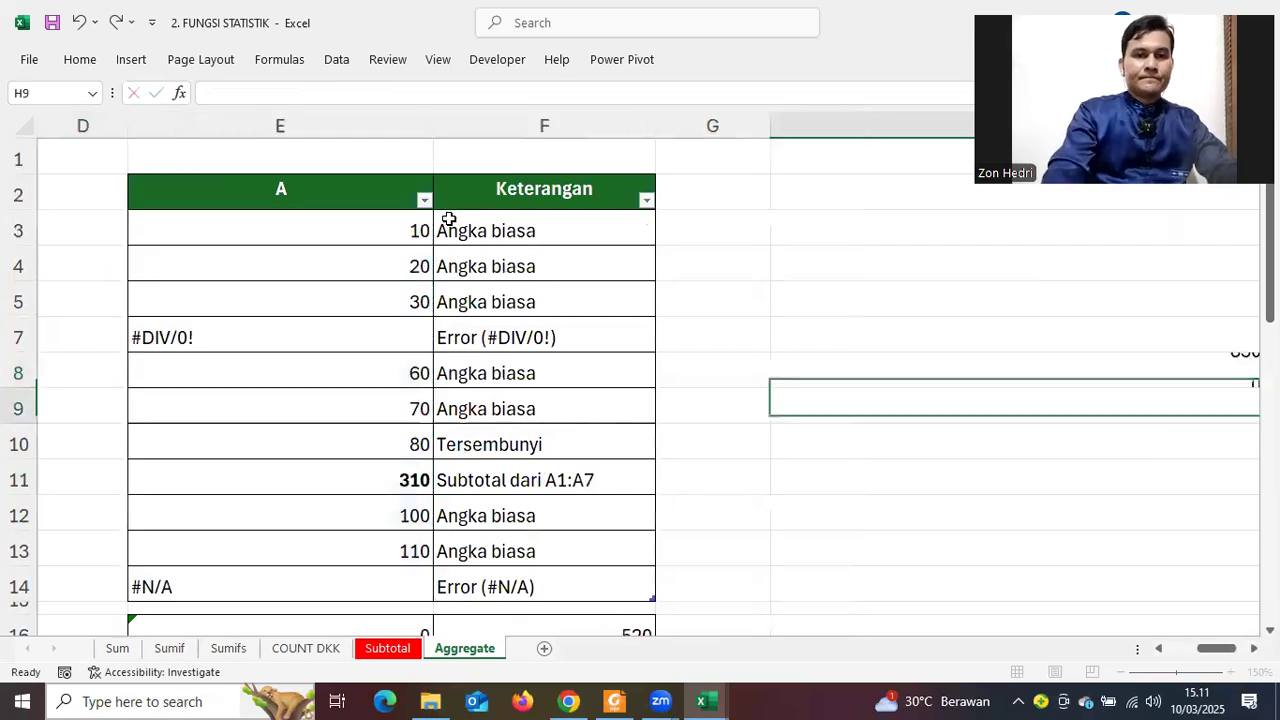
Inspect the formula behind the 830 result and the SUBTOTAL formula in E11
left_click(955, 365)
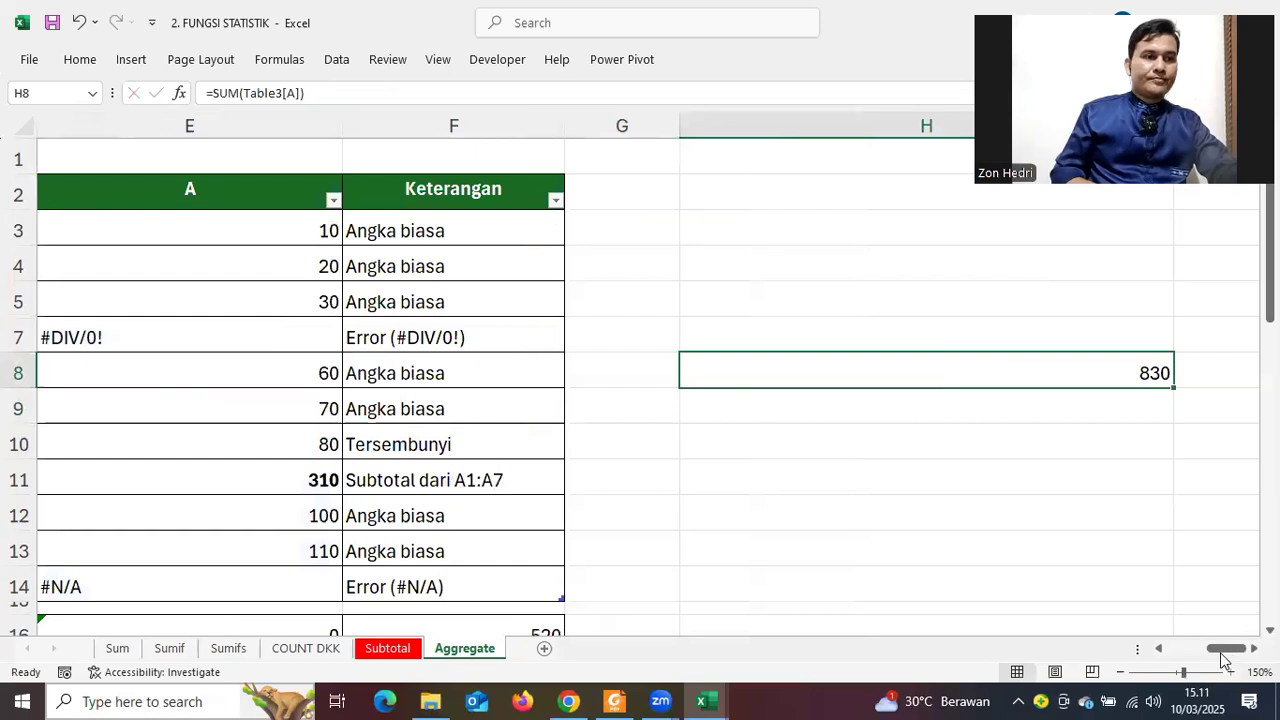
left_click_drag(1221, 652, 1196, 626)
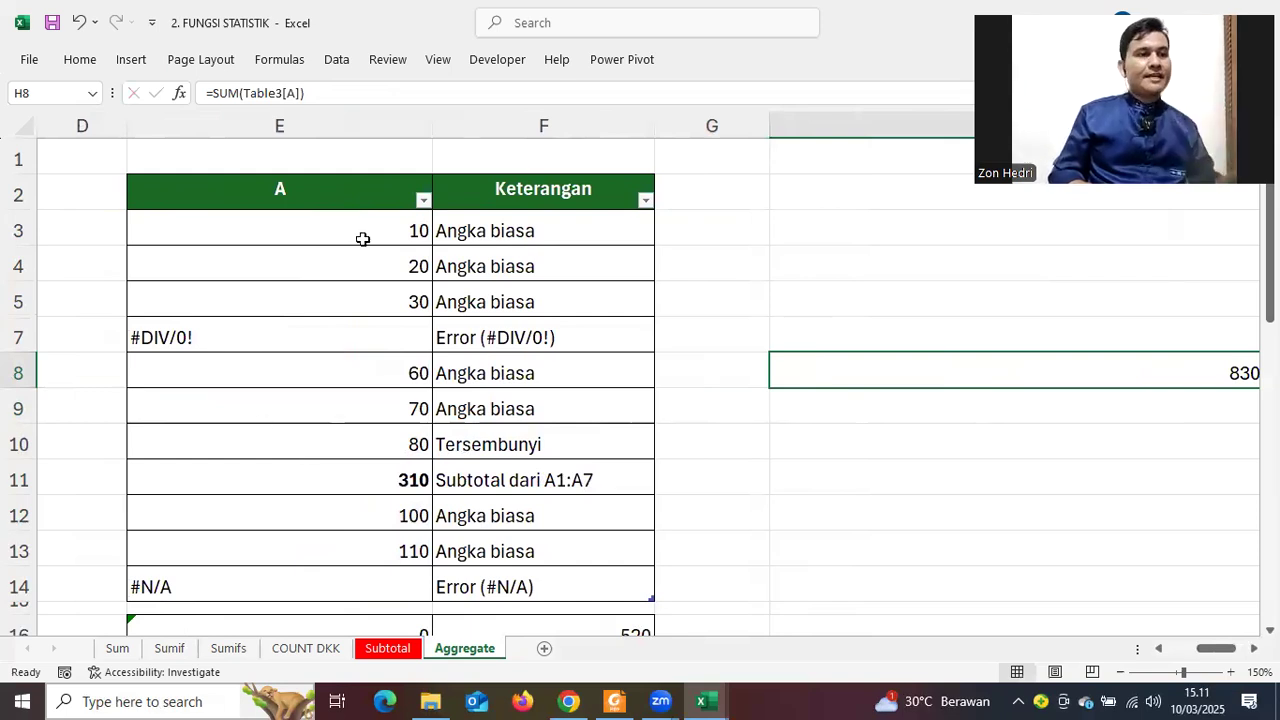
left_click(362, 480)
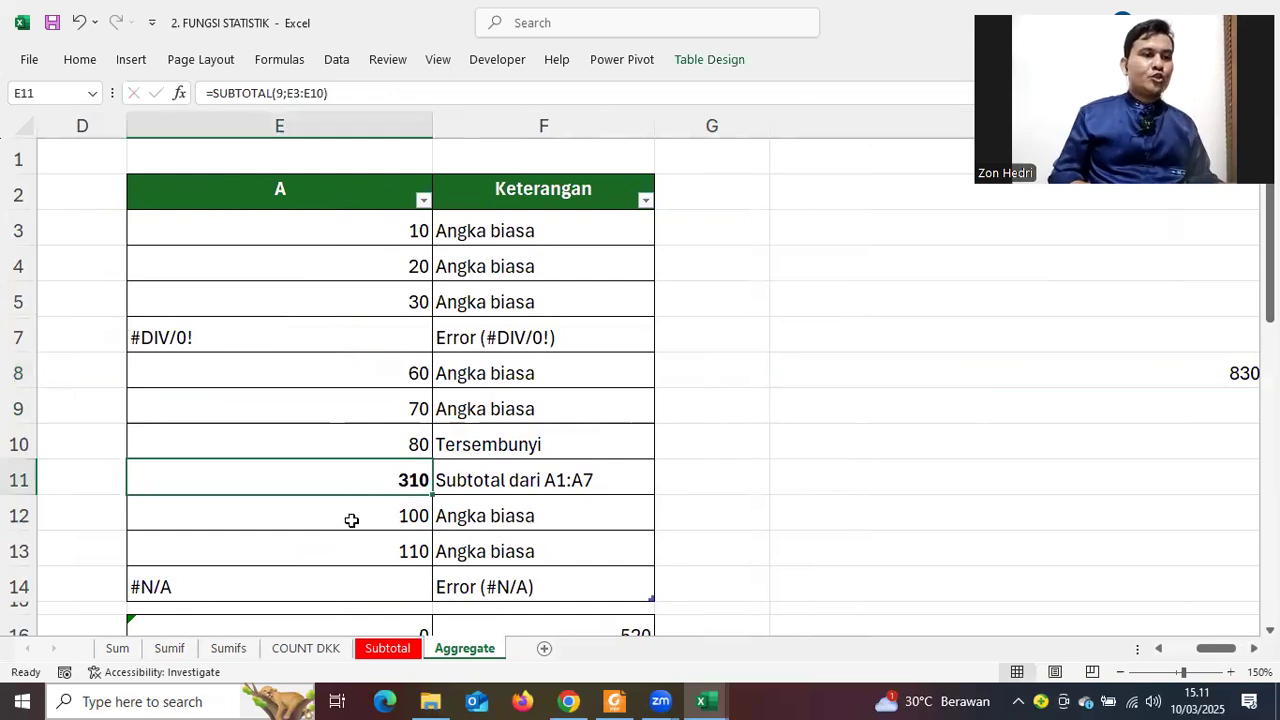
key("Up")
key("Up")
key("Up")
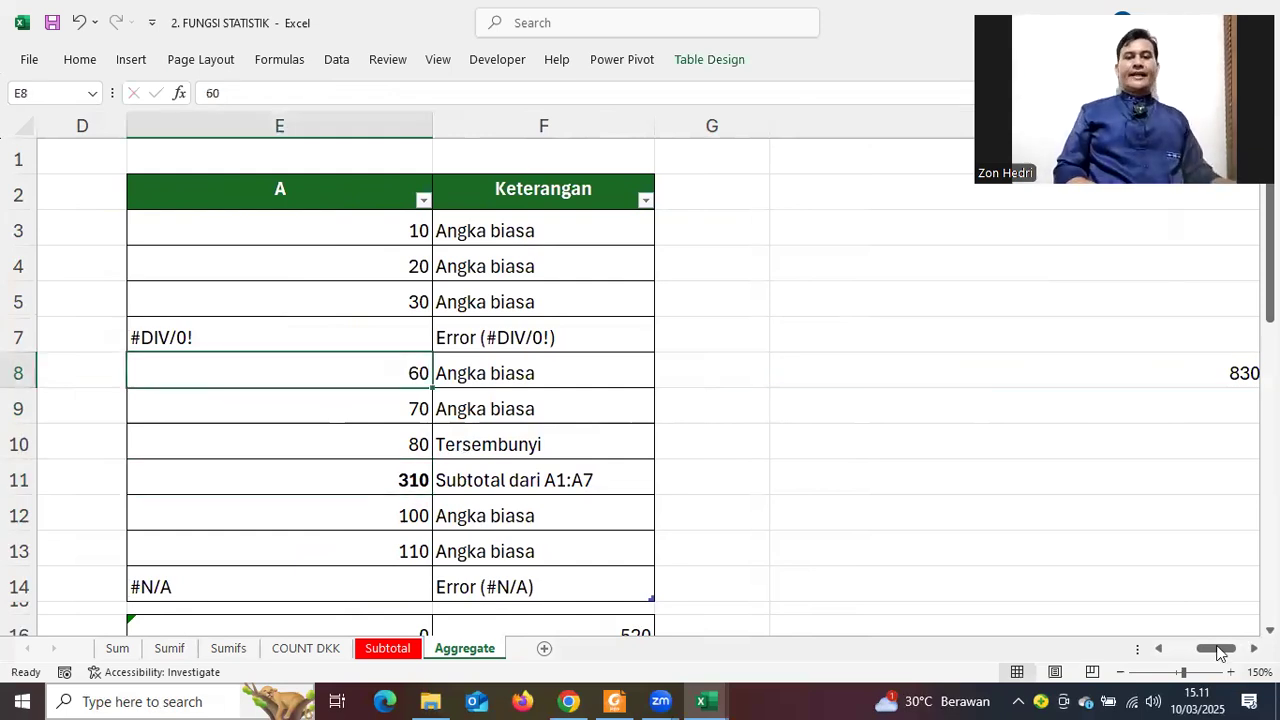
left_click(1179, 649)
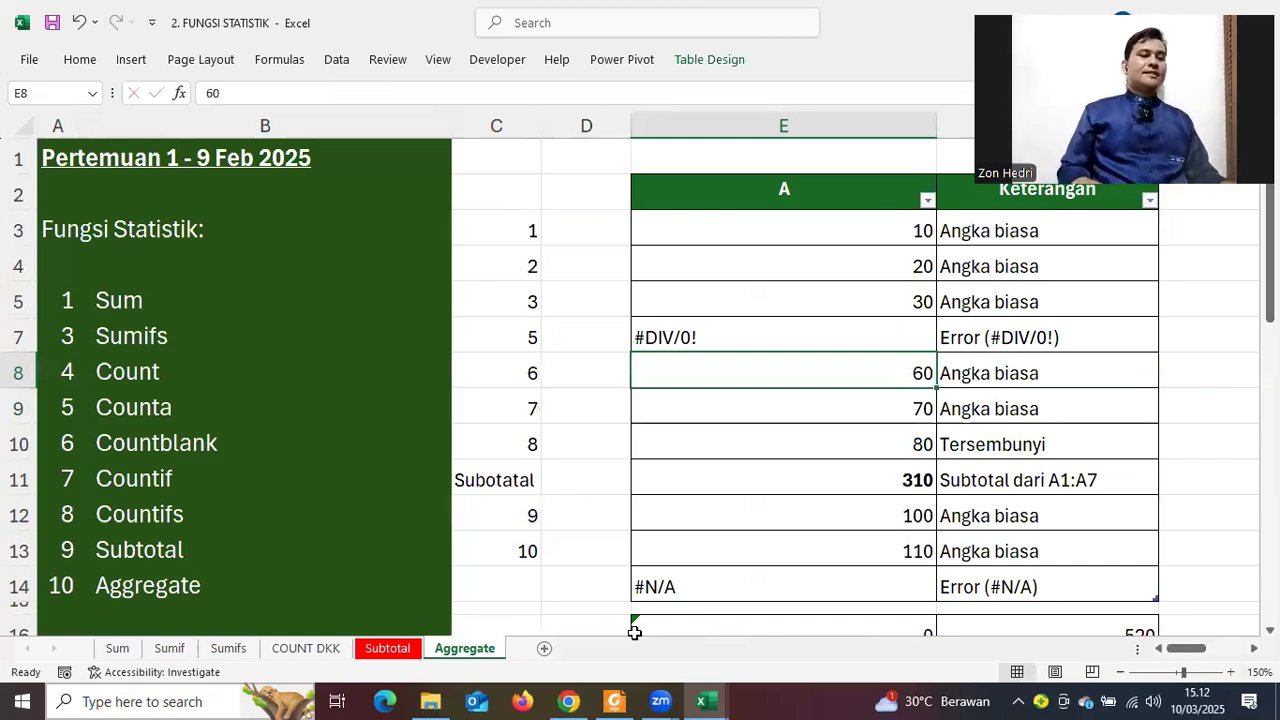
Go to the COUNT DKK sheet and scroll to its top-left corner
left_click(290, 650)
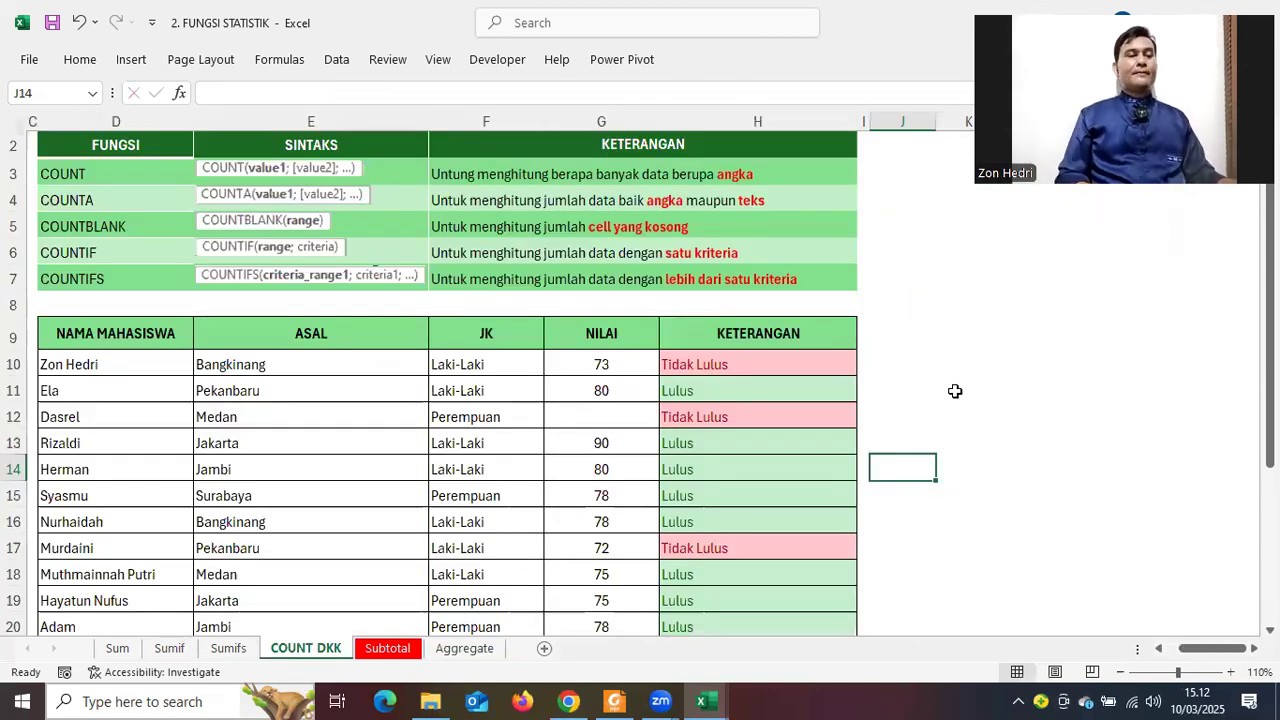
scroll(962, 356, "up", 1)
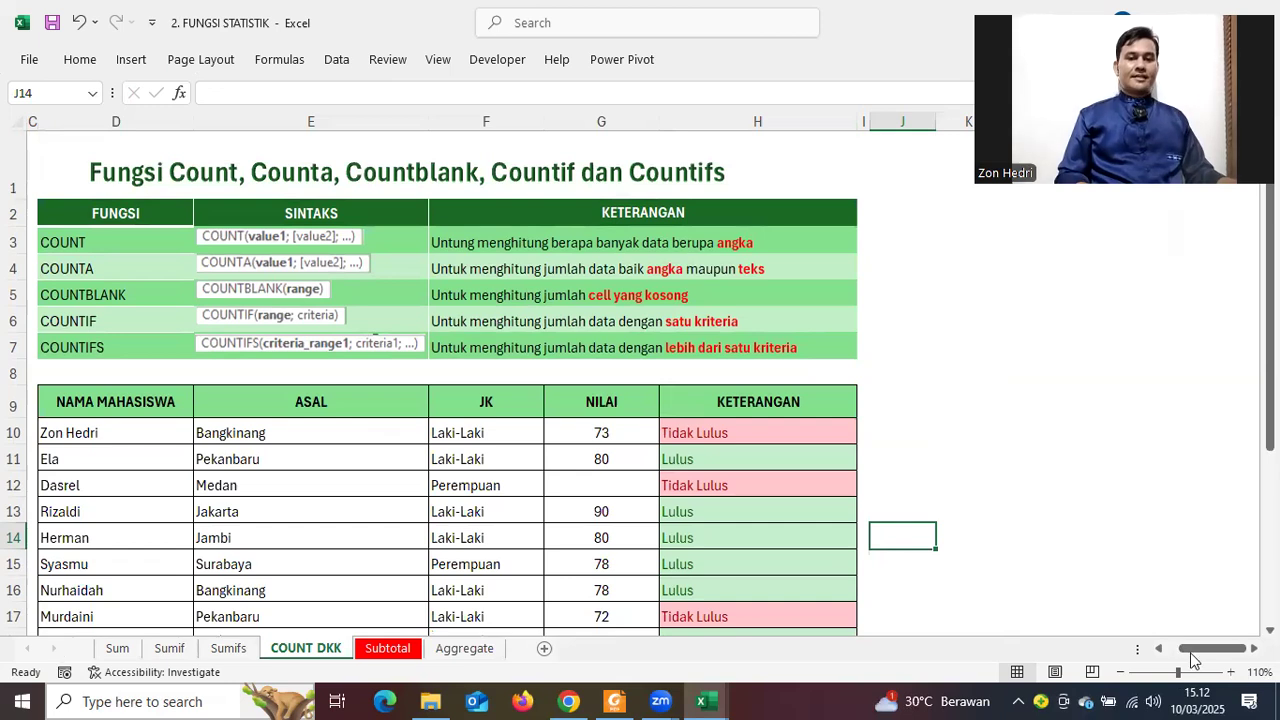
scroll(14, 373, "left", 3)
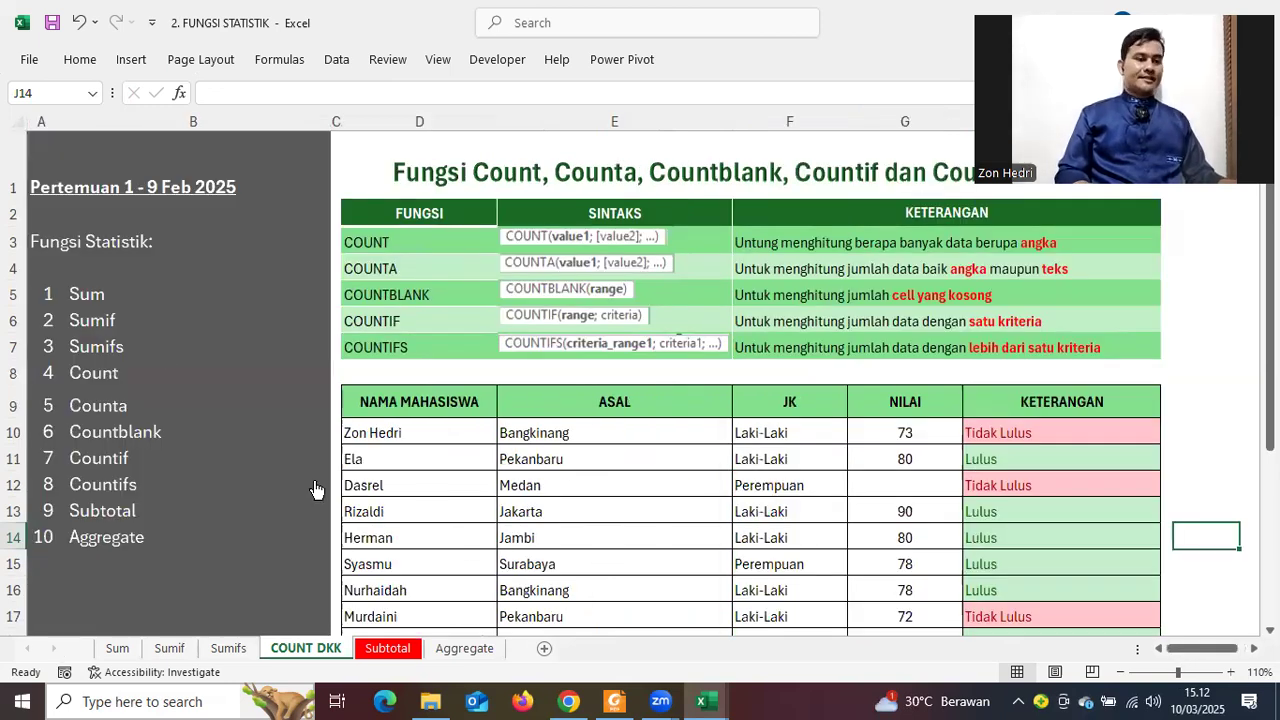
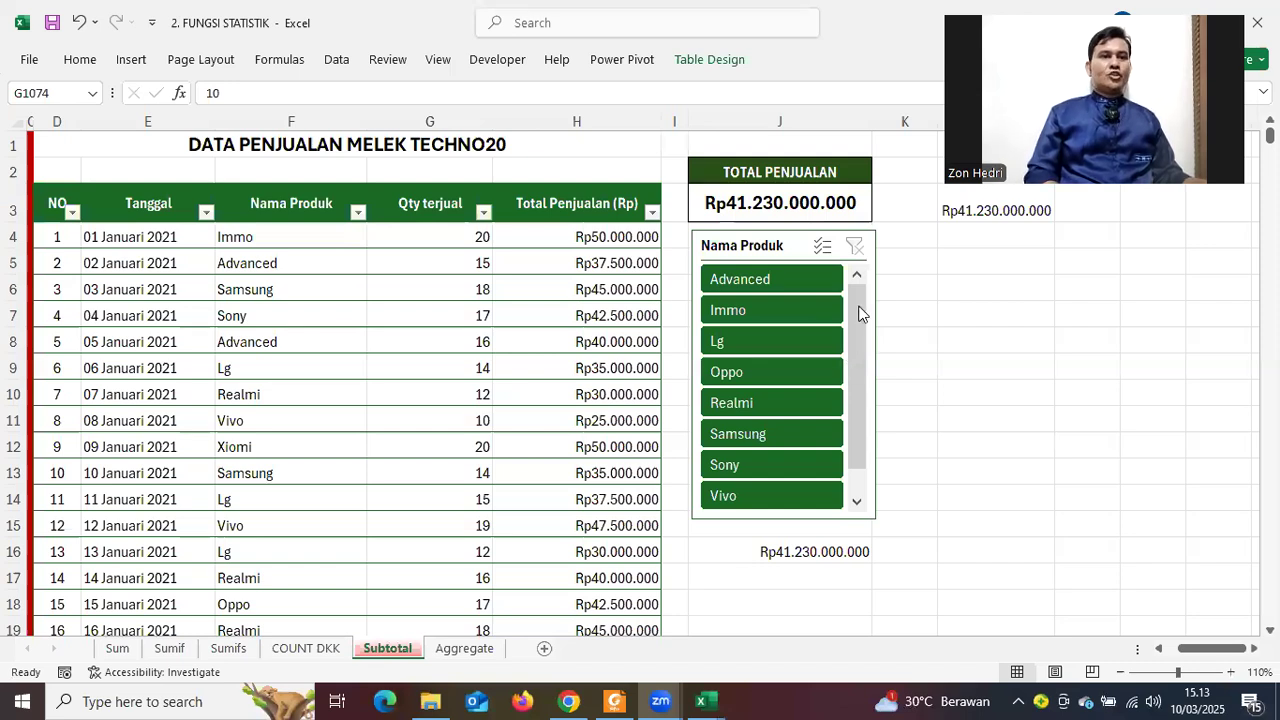
Check the =SUBTOTAL(9;Table1[Total Penjualan (Rp)]) formula in J3 beside the Nama Produk slicer
left_click(745, 212)
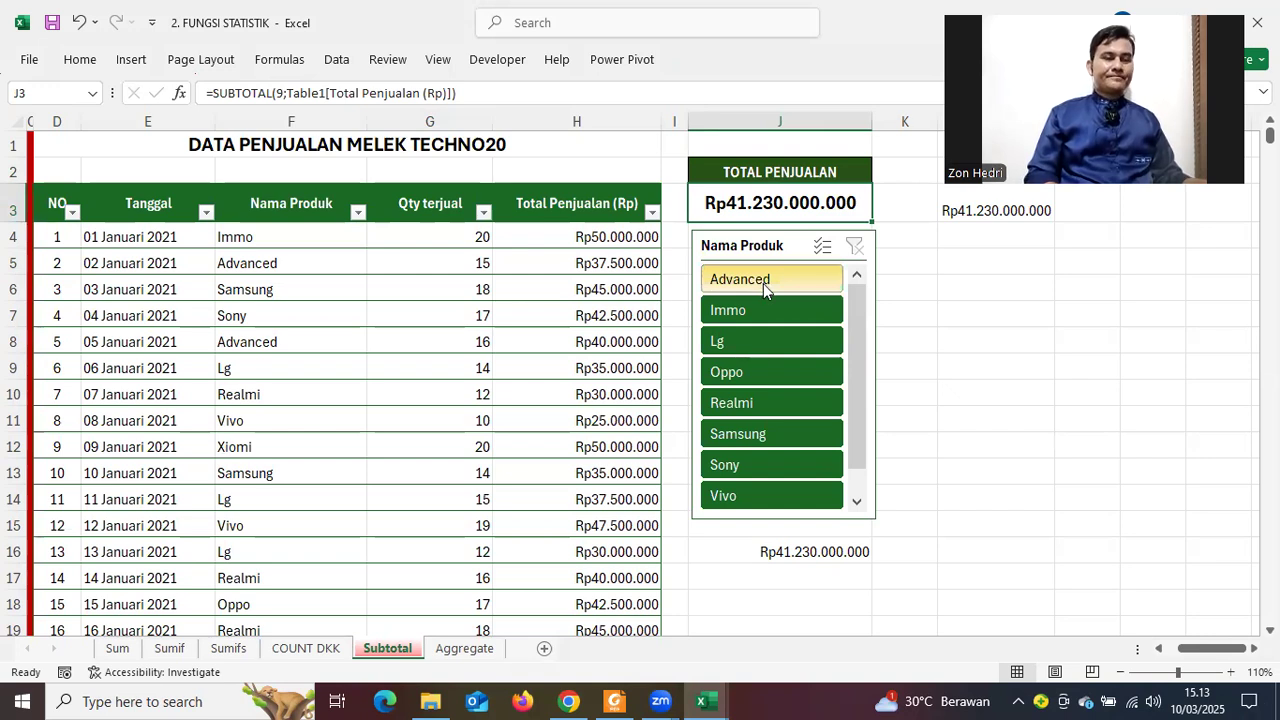
left_click(763, 283)
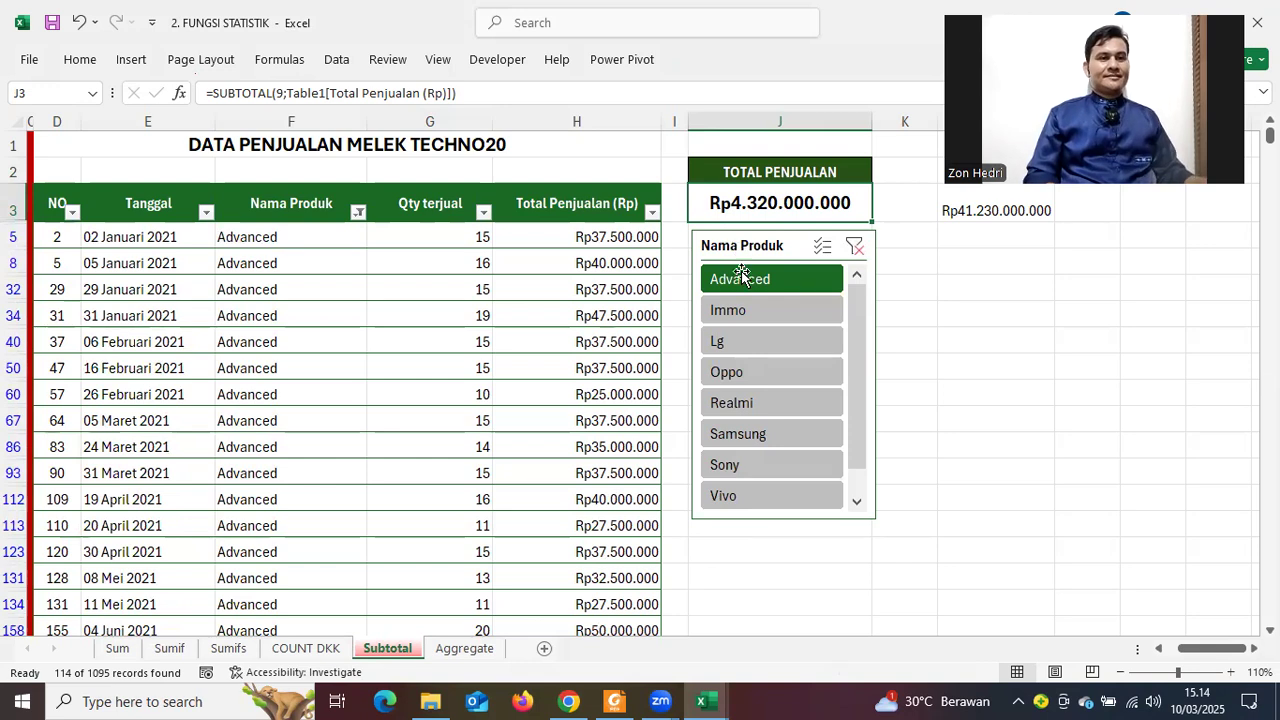
left_click(785, 312, "ctrl")
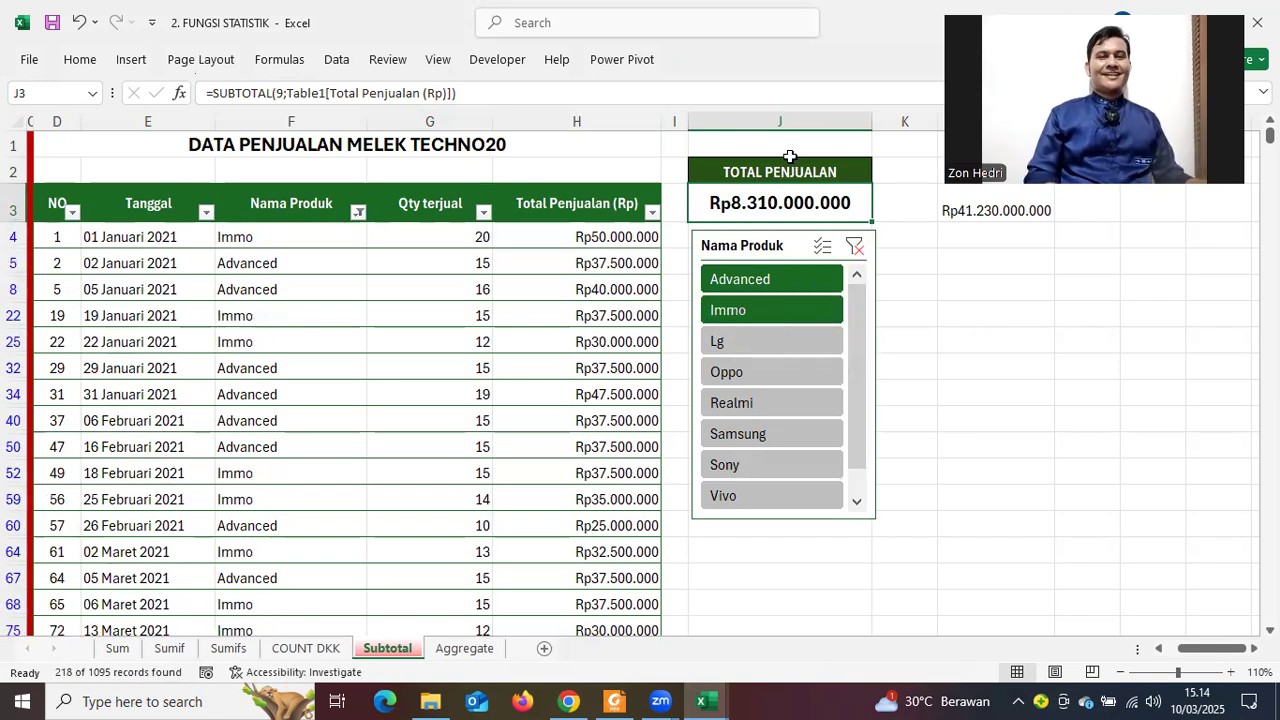
left_click(858, 249)
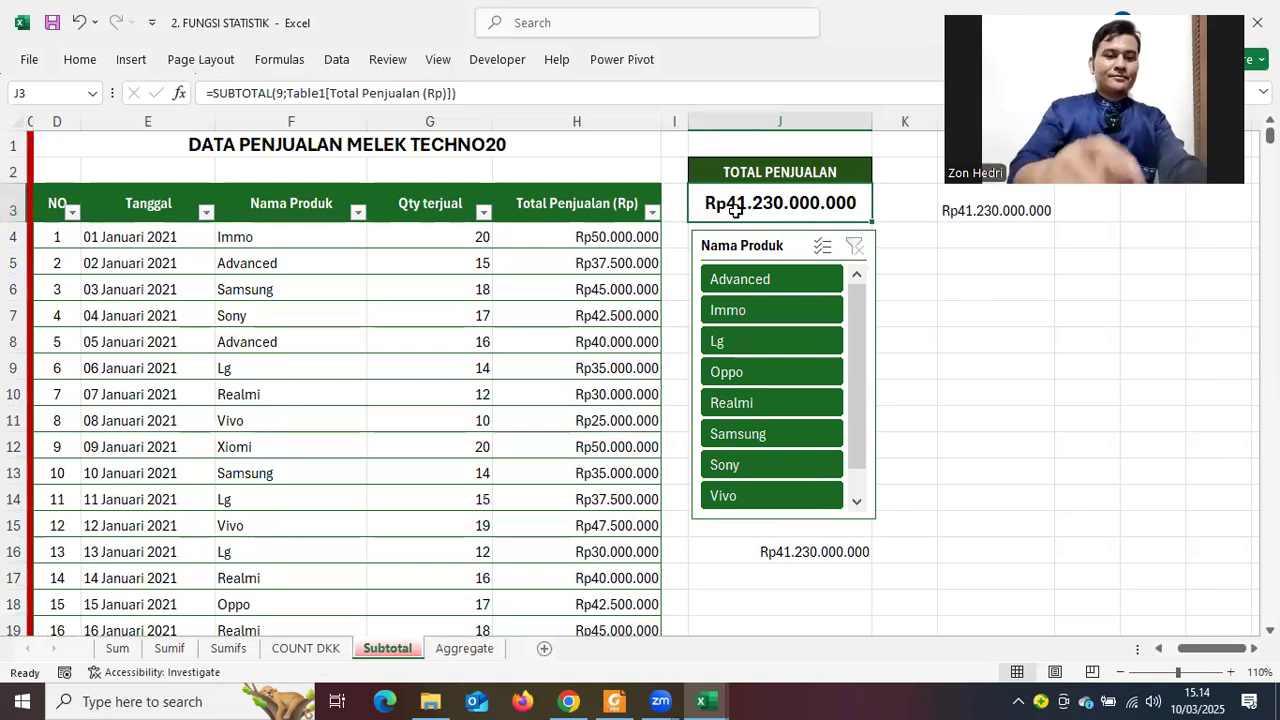
Clear the Total Penjualan formula from J3, leaving the cell empty
key("BackSpace")
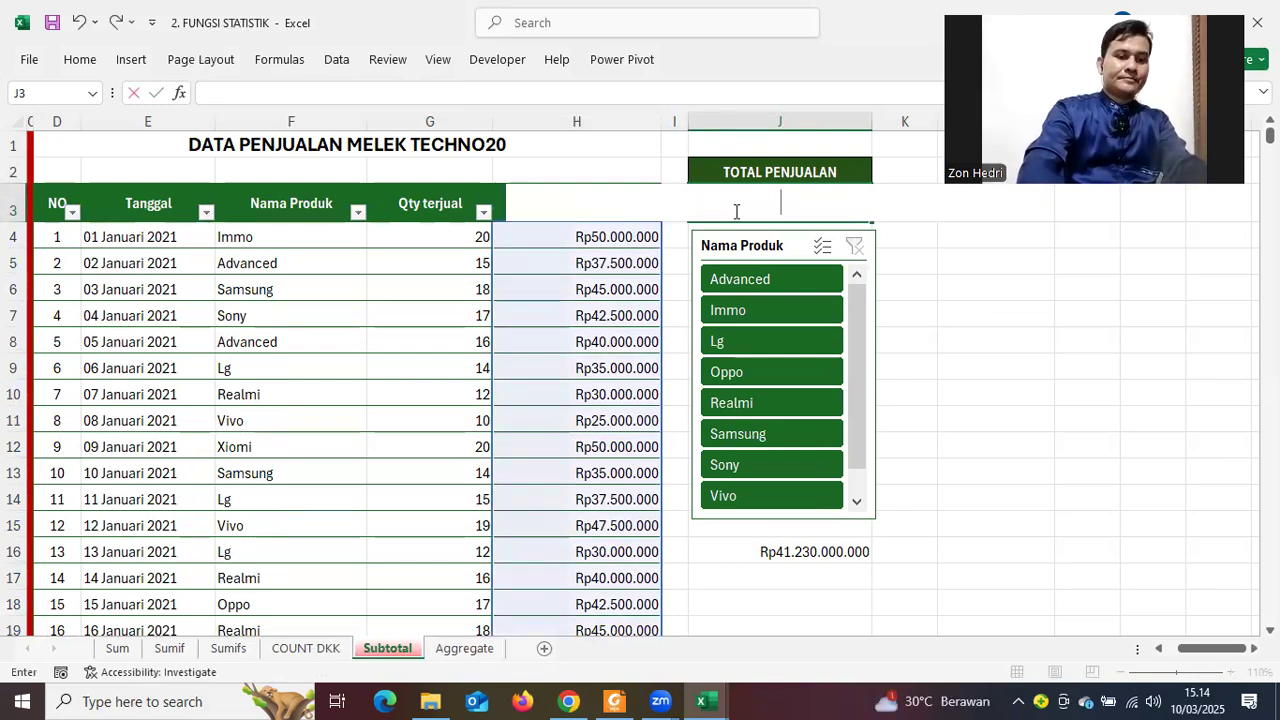
key("Escape")
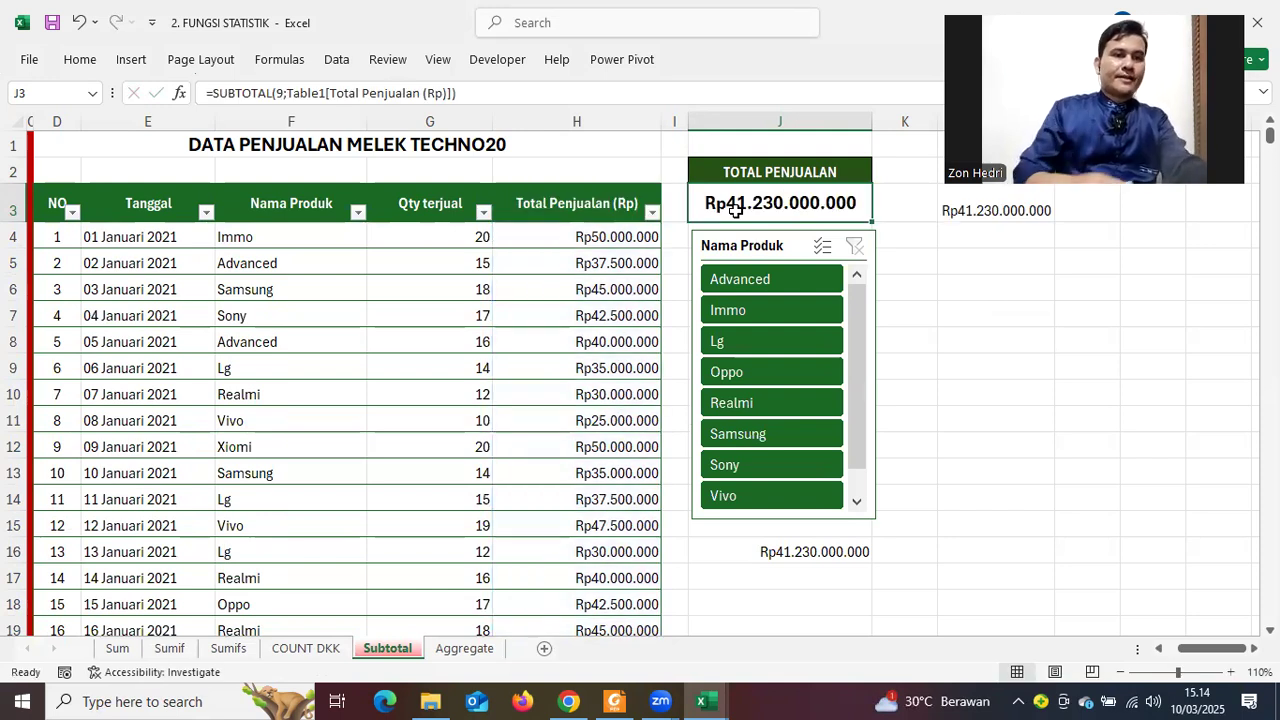
key("Delete")
type("SUM")
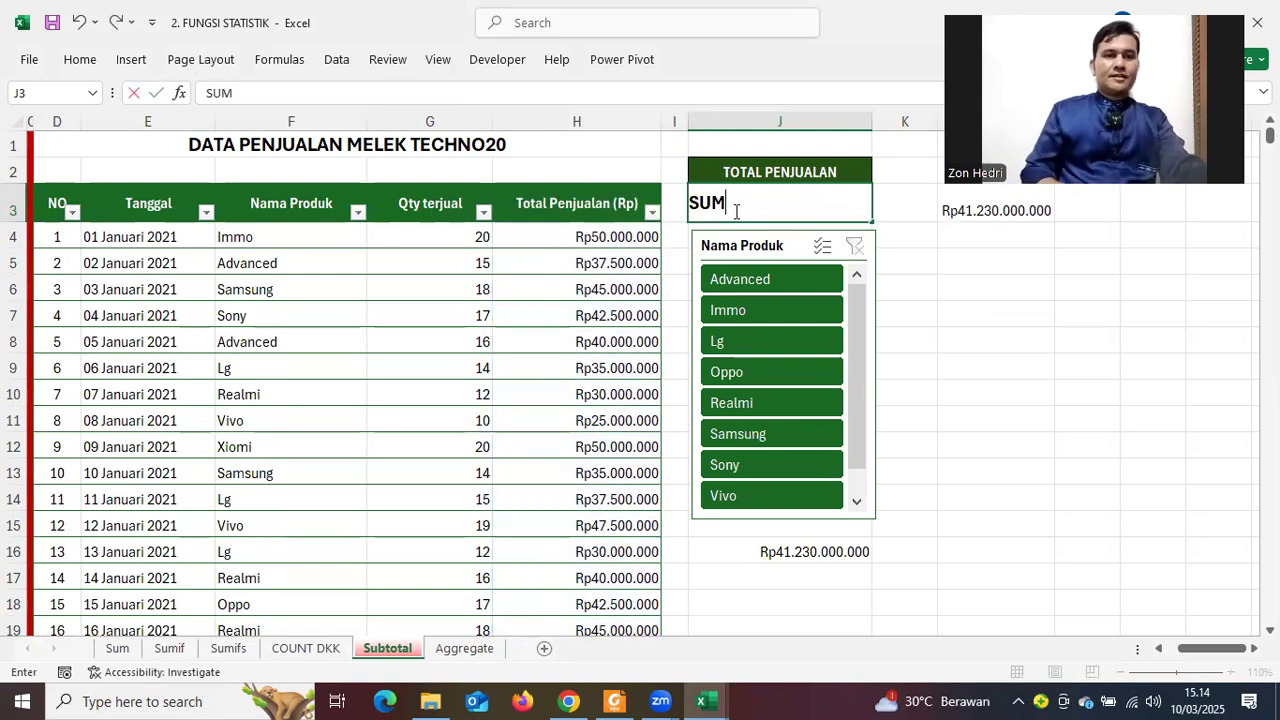
key("BackSpace")
key("BackSpace")
key("BackSpace")
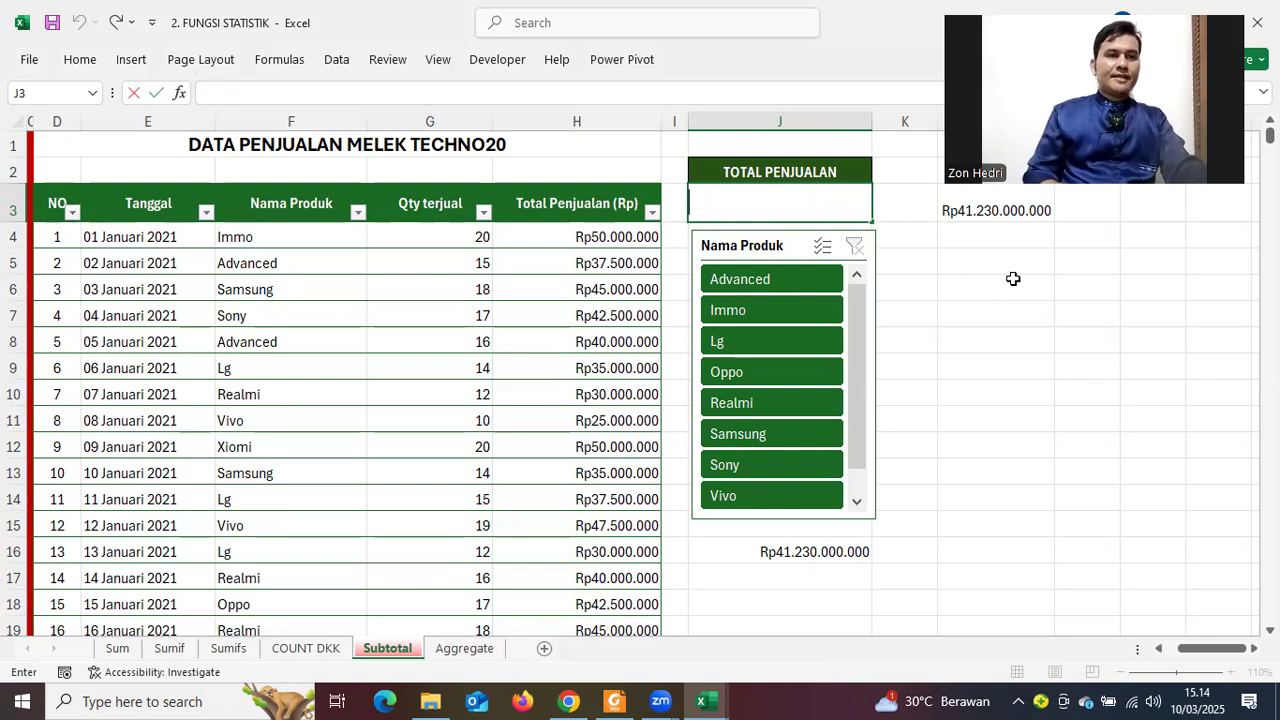
left_click(997, 299)
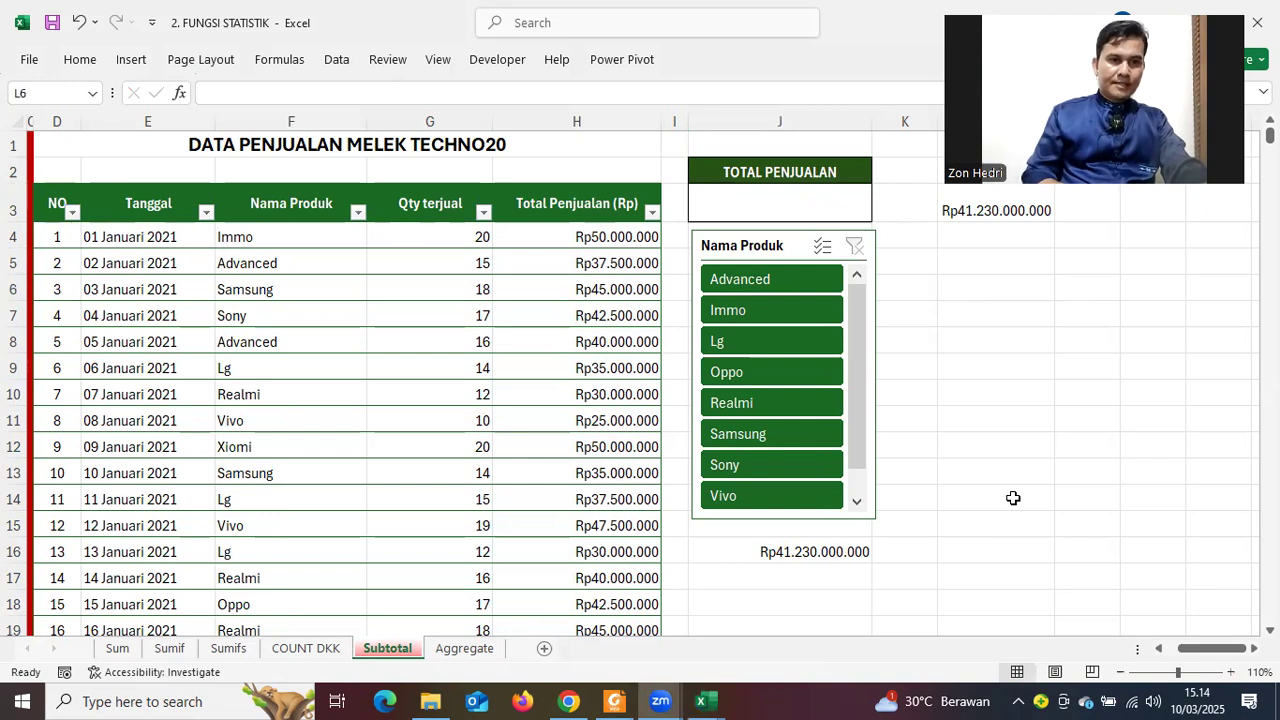
Type the headings SUM in L5 and SUBTOTAL in M5
left_click(957, 259)
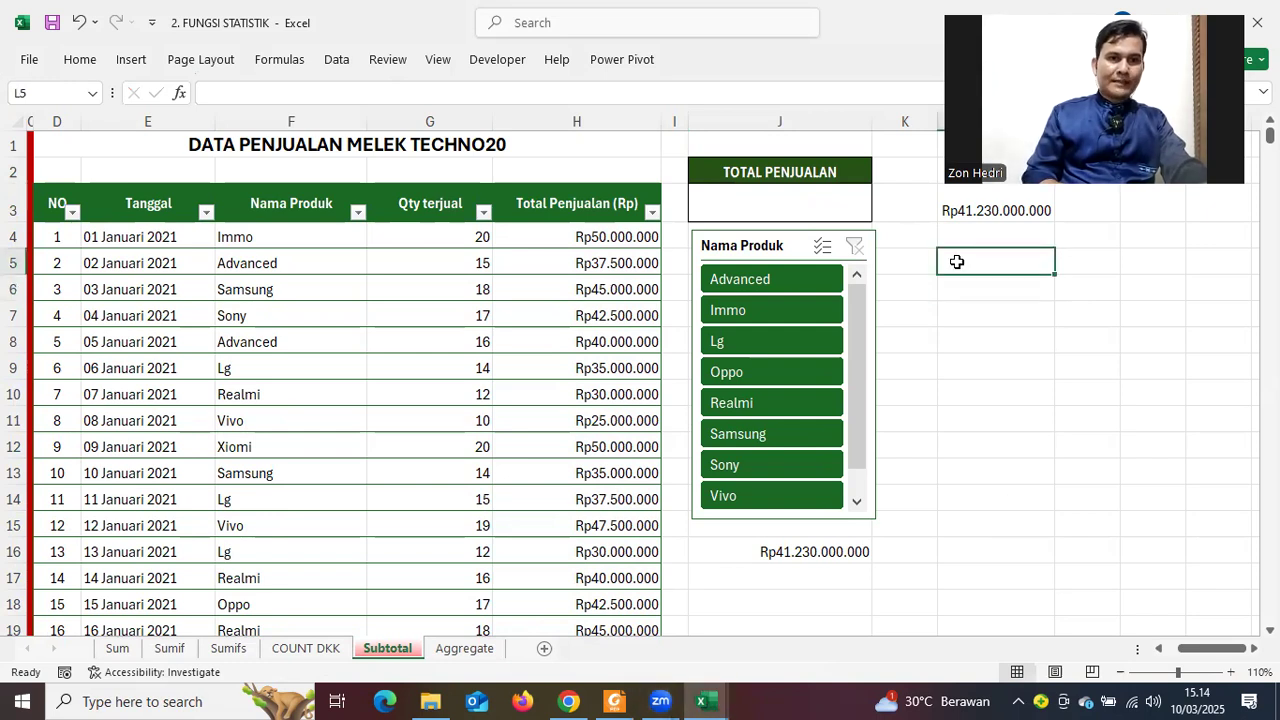
type("SUM")
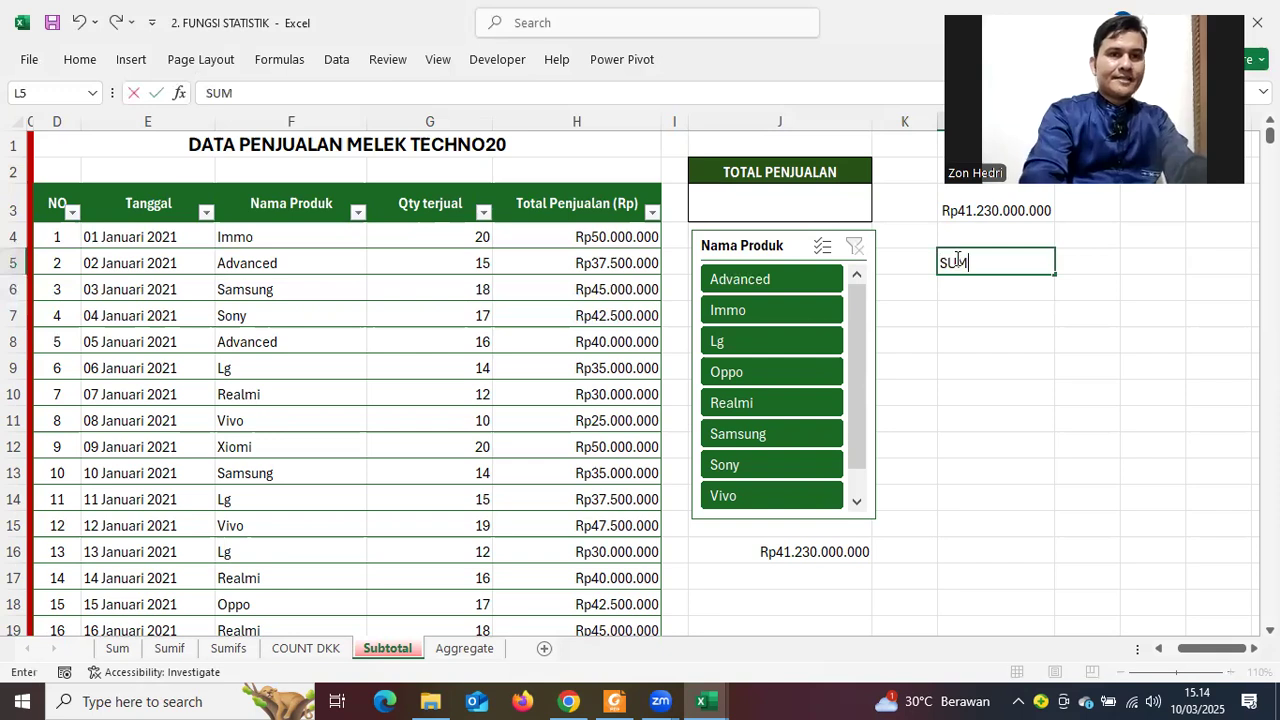
key("Tab")
type("SUB")
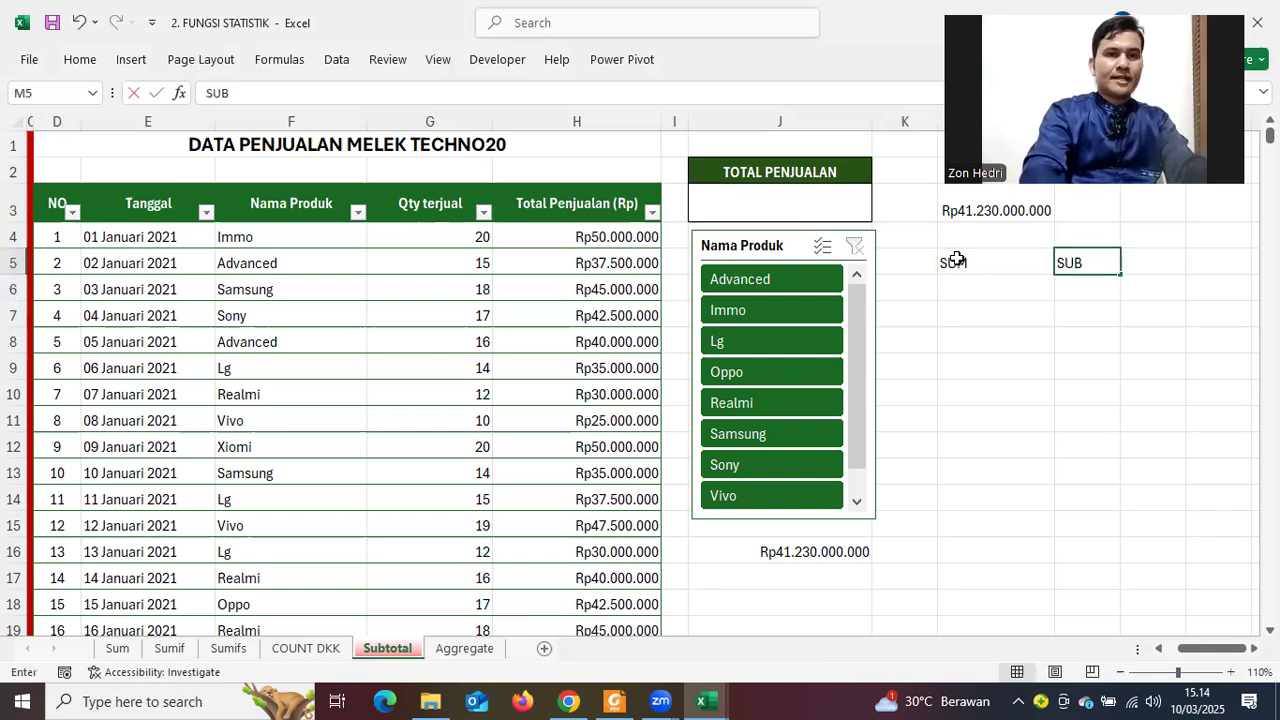
type("TOAL")
key("BackSpace")
key("BackSpace")
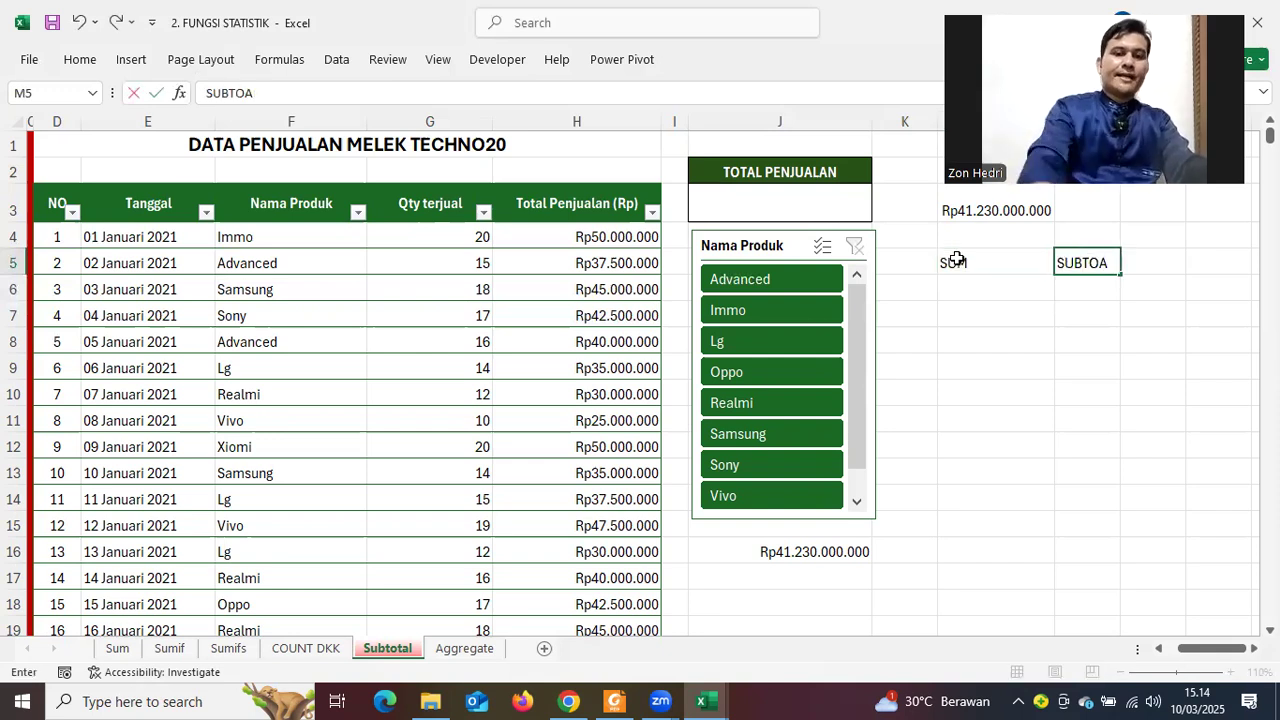
type("TAL")
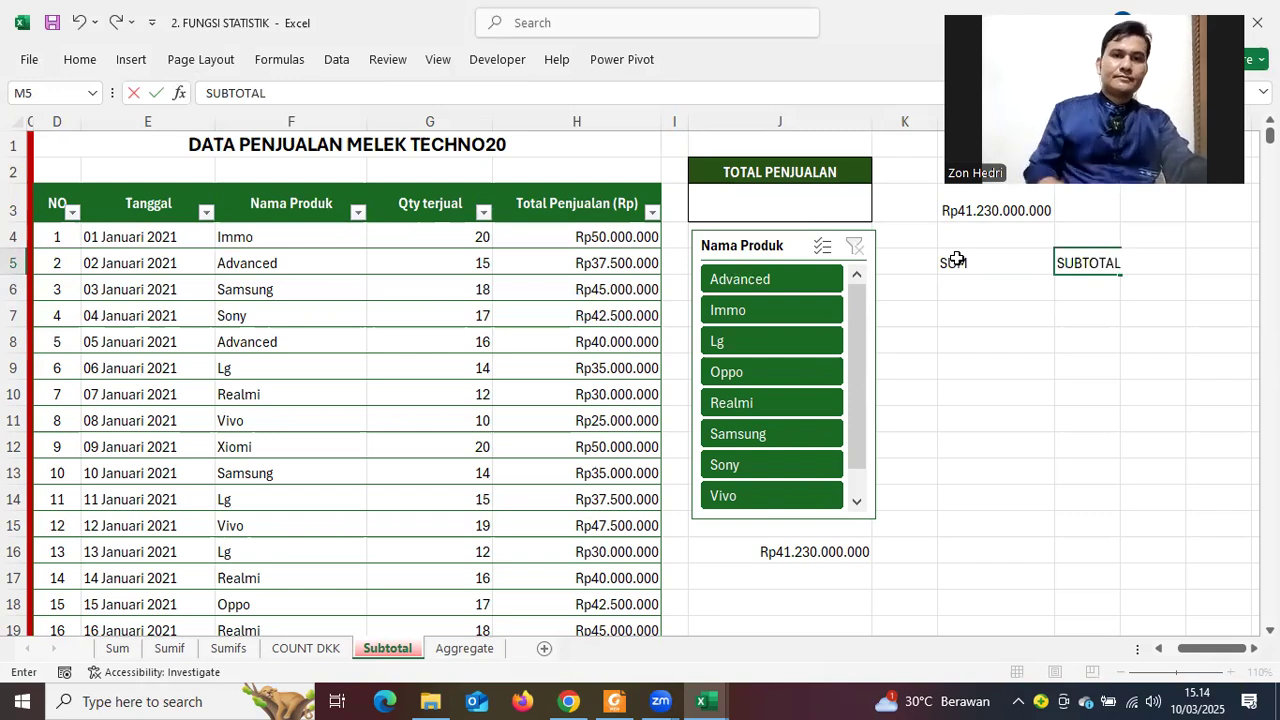
left_click(1012, 314)
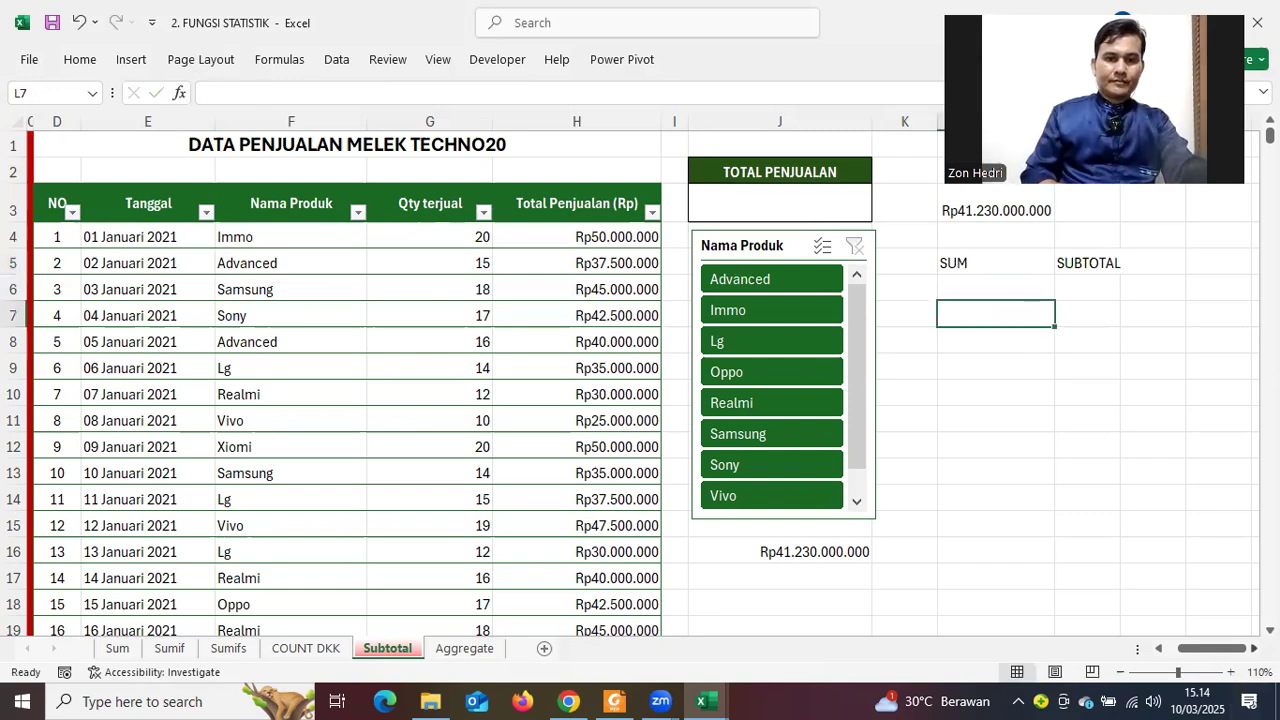
Enter a SUM of the whole Total Penjualan column in L6
scroll(566, 337, "right", 5)
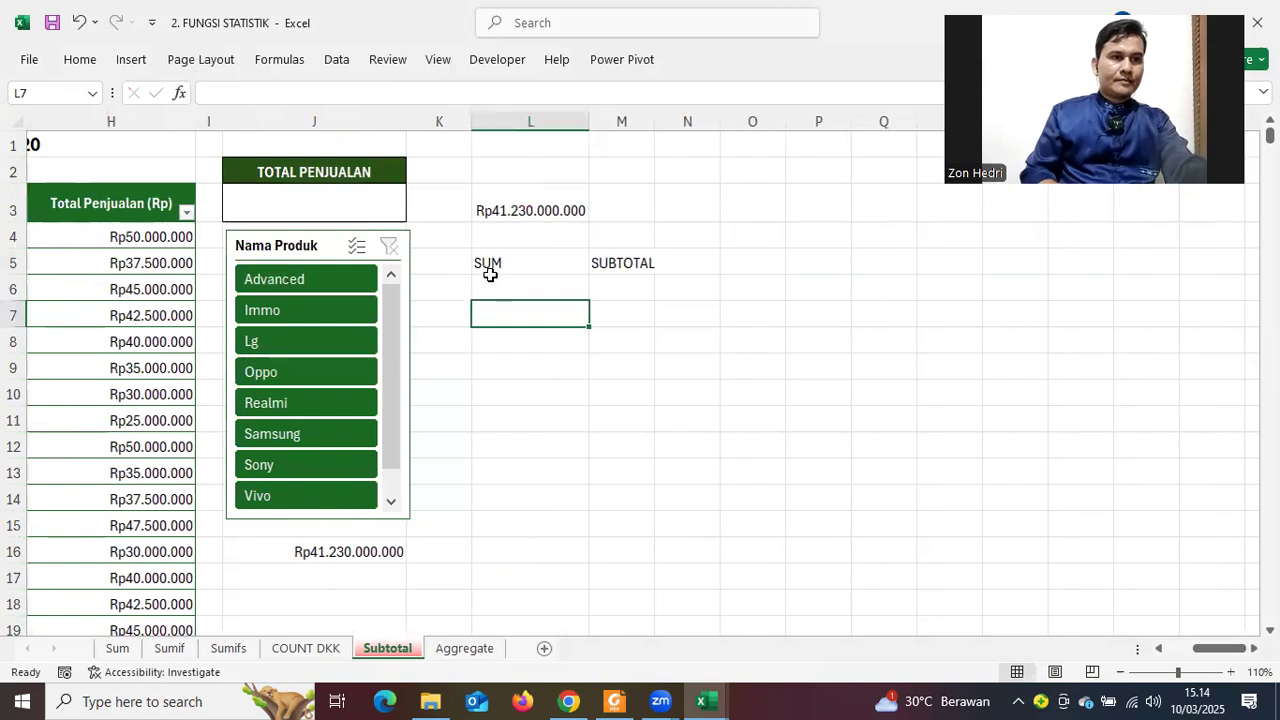
left_click(494, 287)
type("=SUM(")
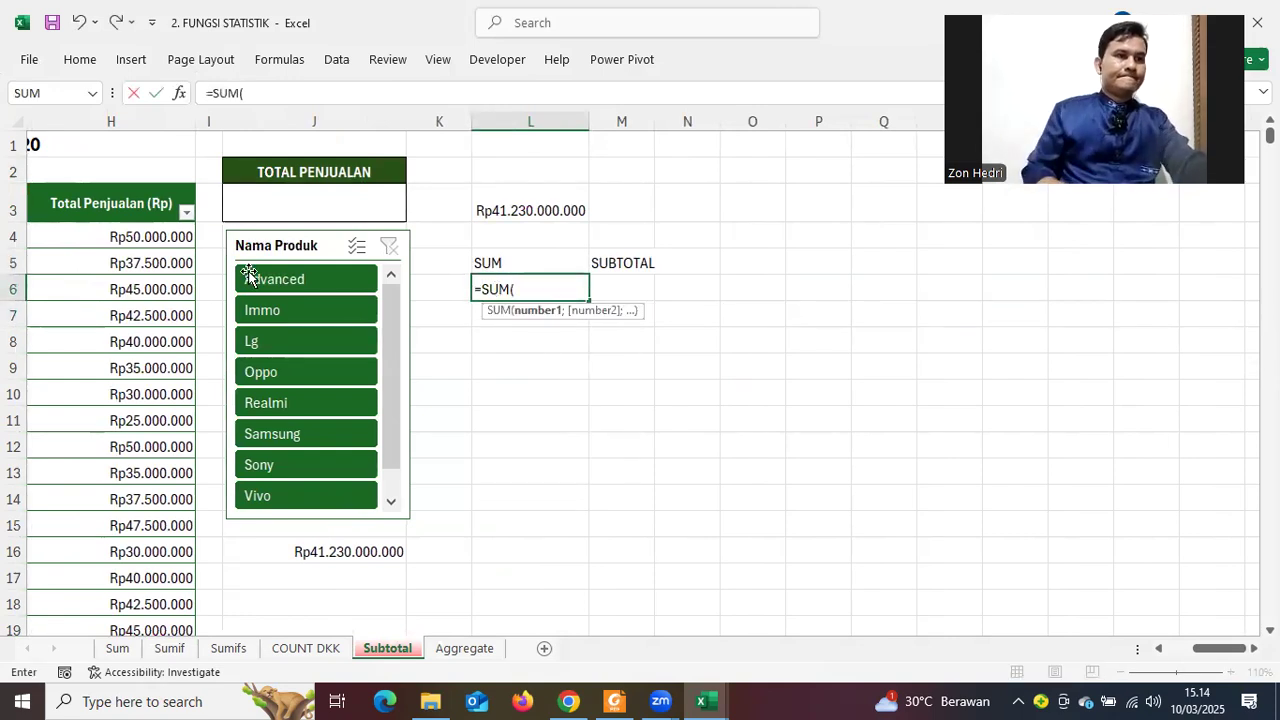
left_click(158, 246)
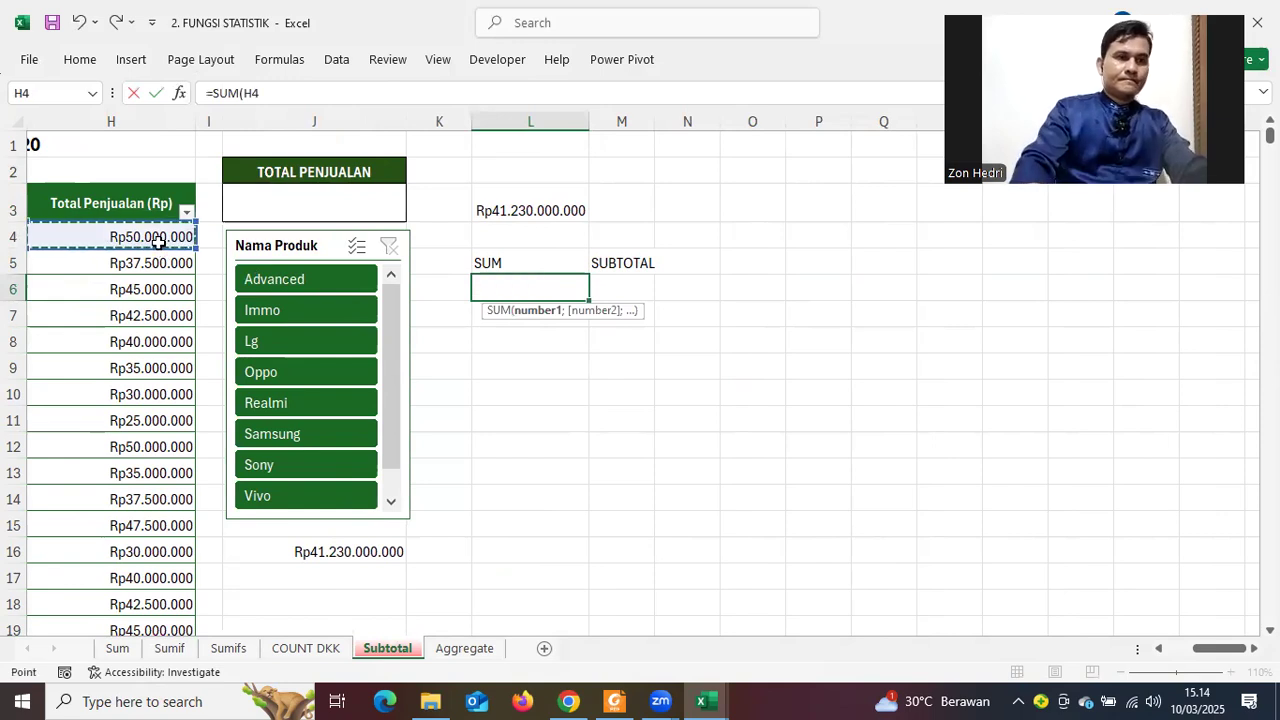
key("ctrl+shift+Down")
key("Return")
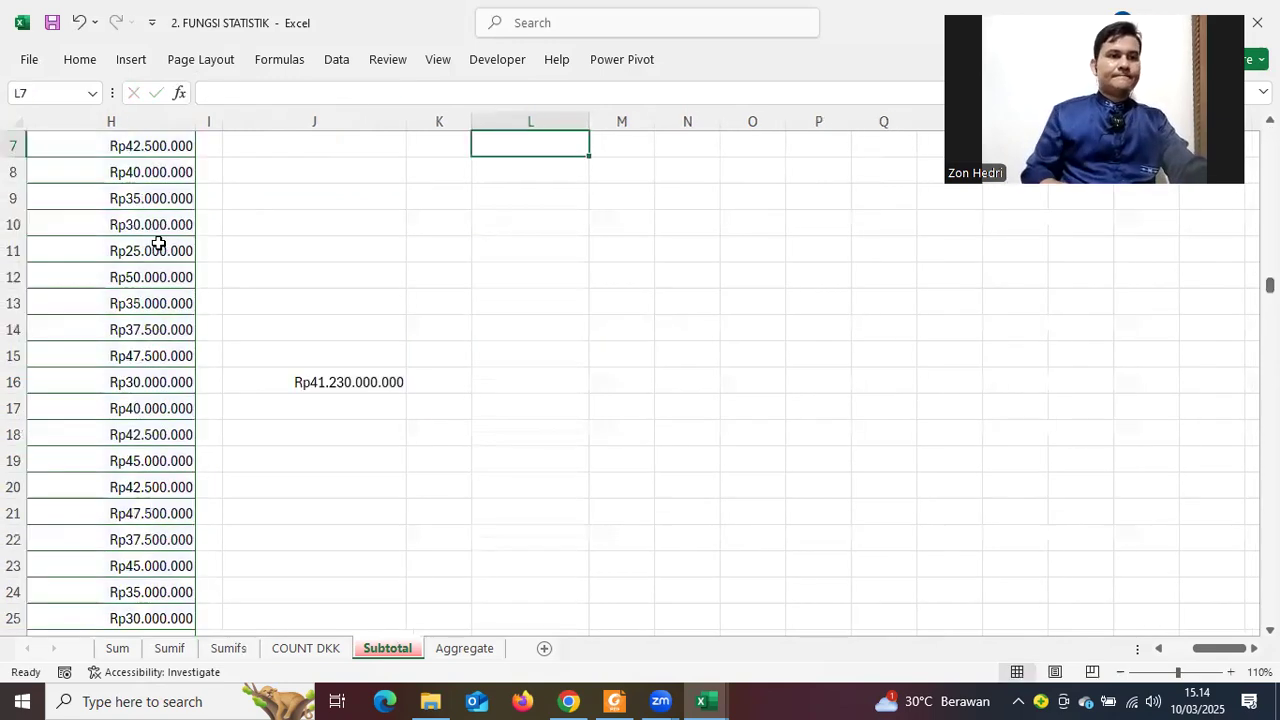
Enter =SUBTOTAL(9;H4:H1098) over the sales column in M6
scroll(697, 337, "up", 2)
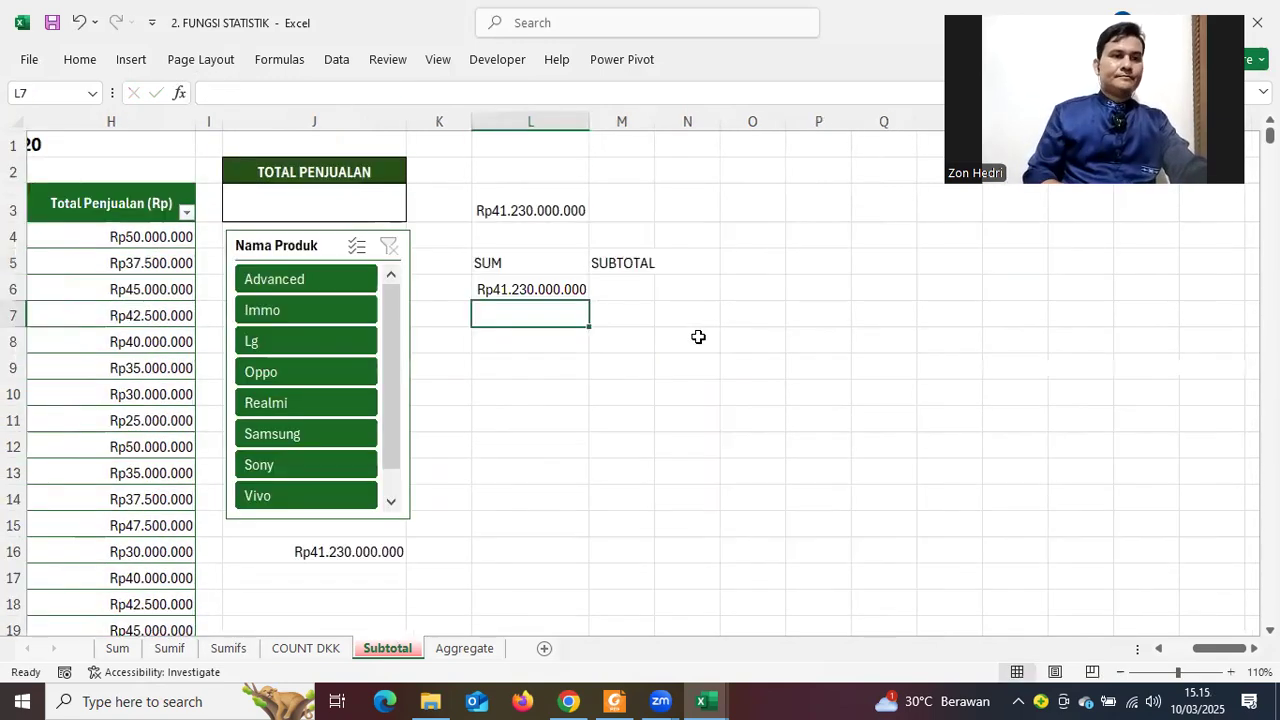
left_click(625, 290)
type("=")
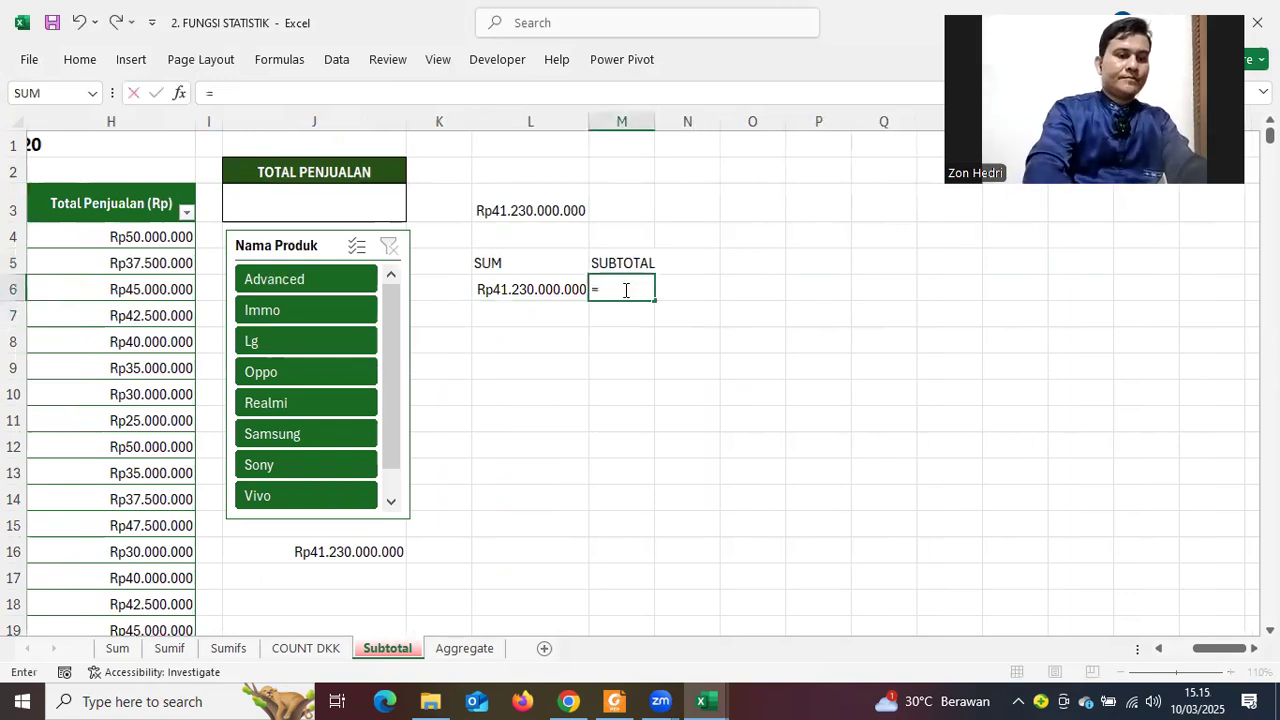
type("SUBTOTAL")
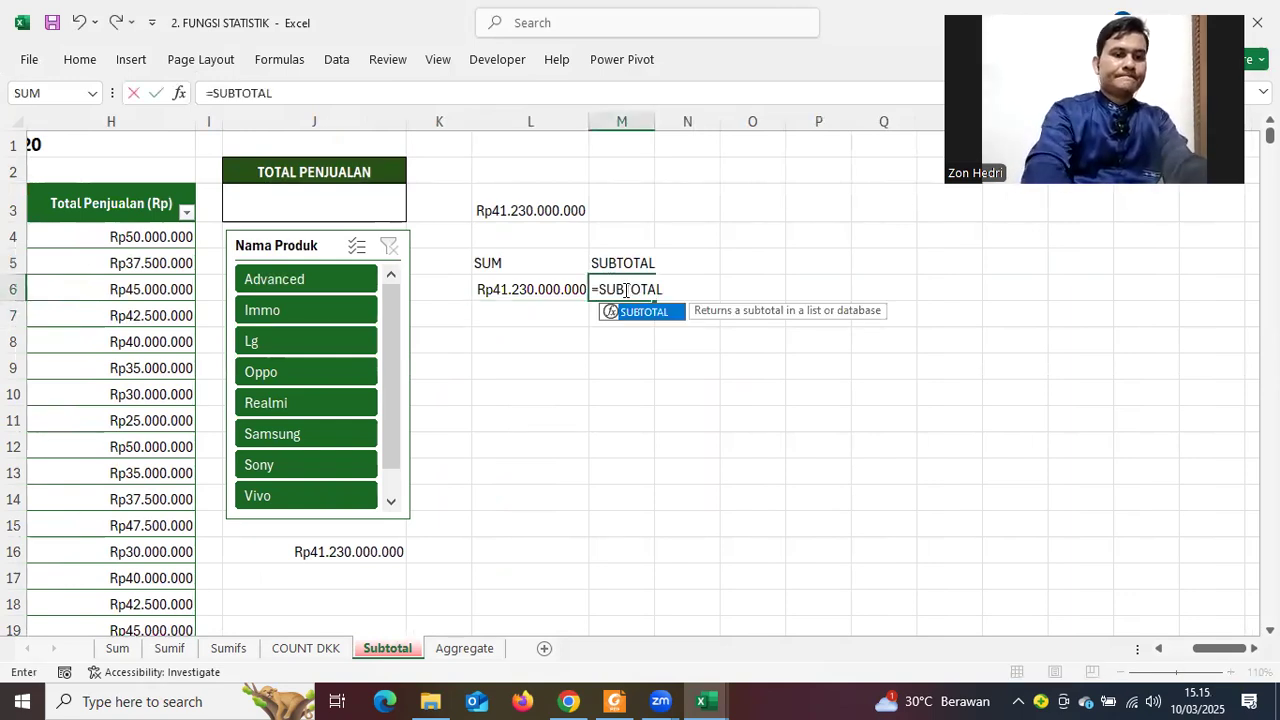
type("(")
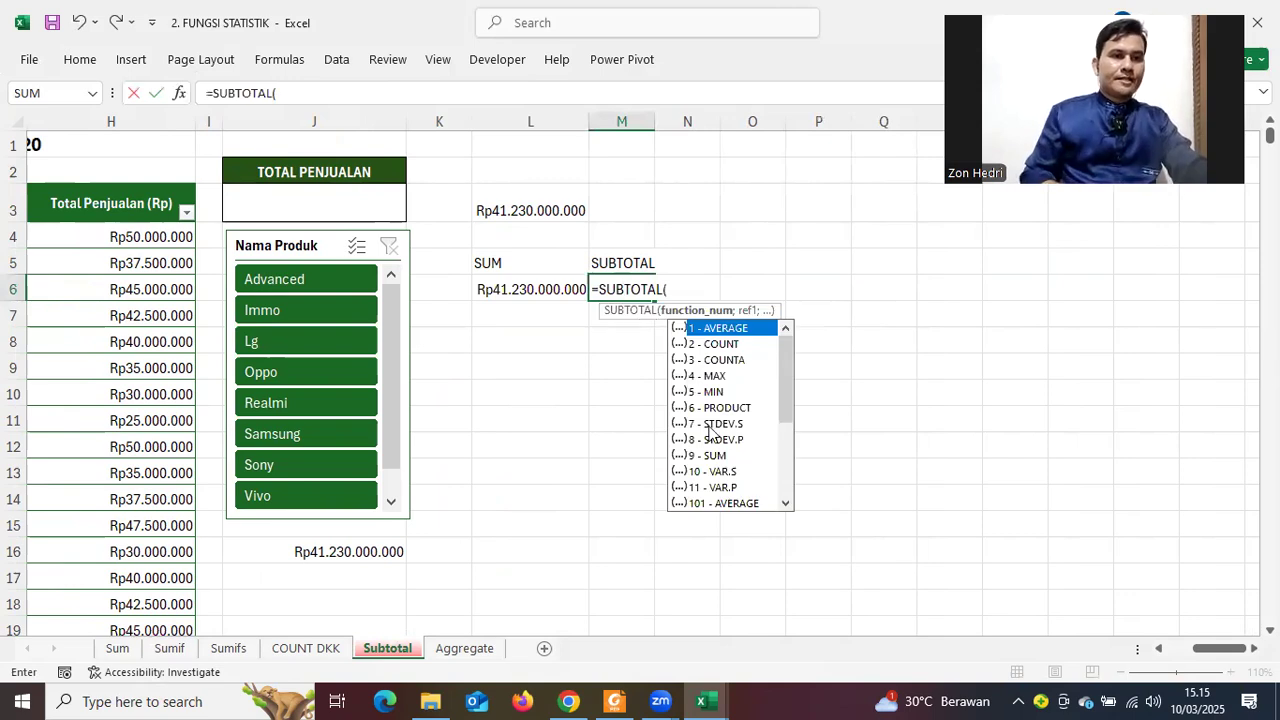
type("9")
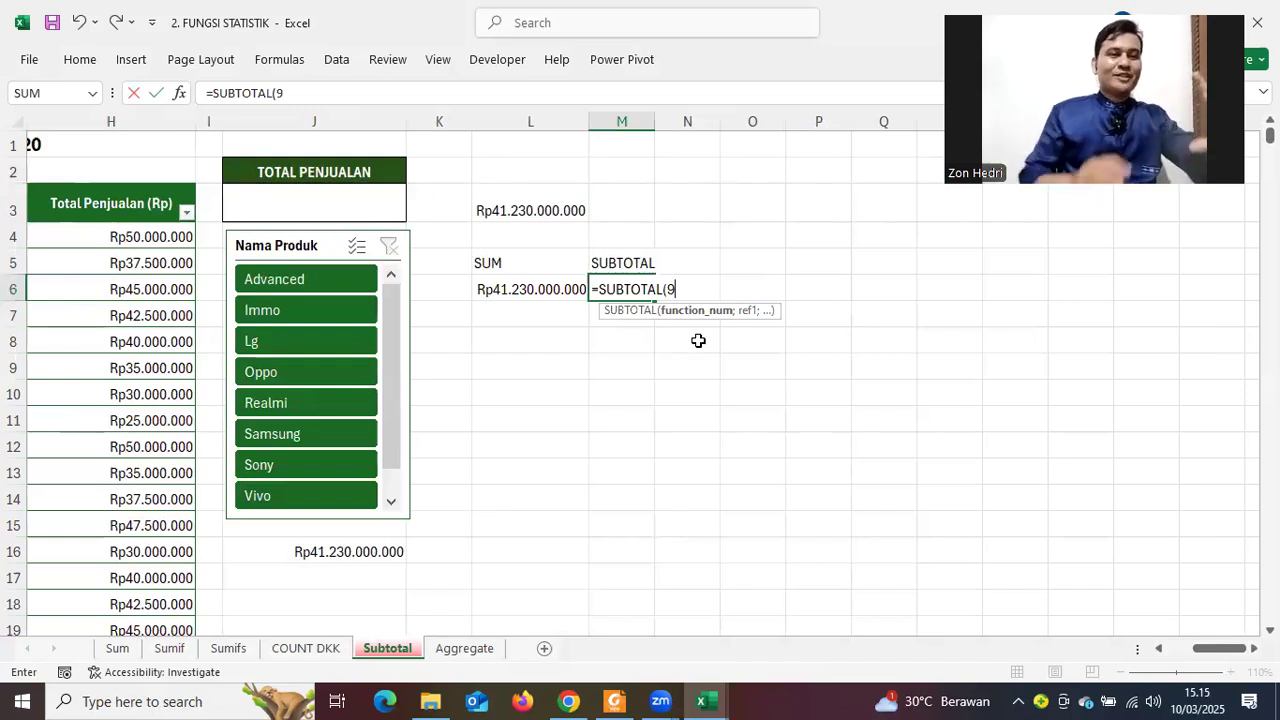
type(";")
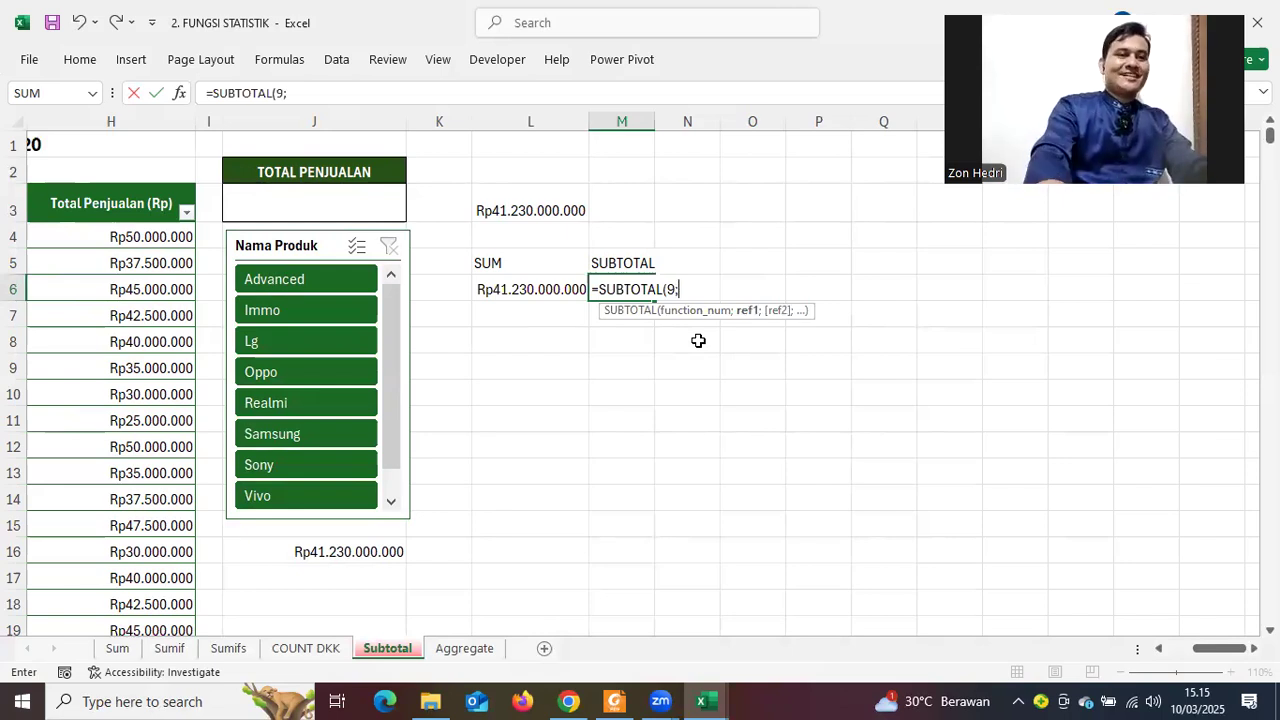
left_click(105, 240)
key("ctrl+shift+Down")
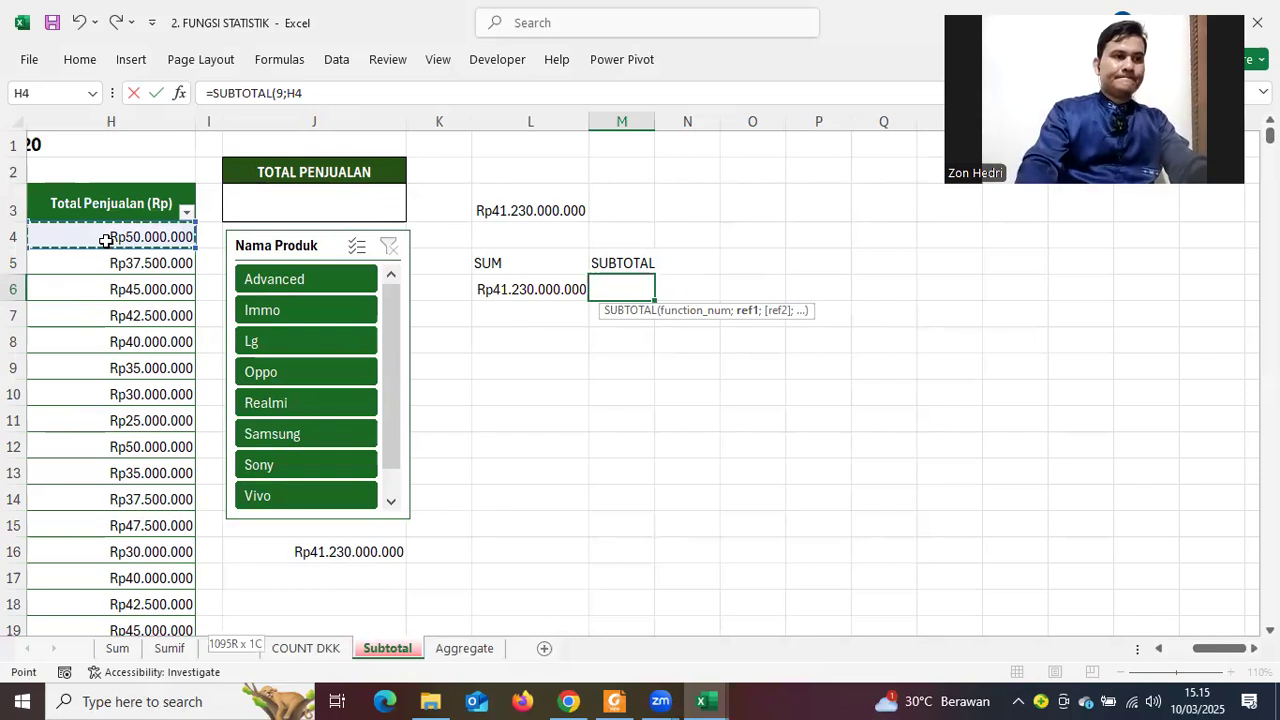
key("Return")
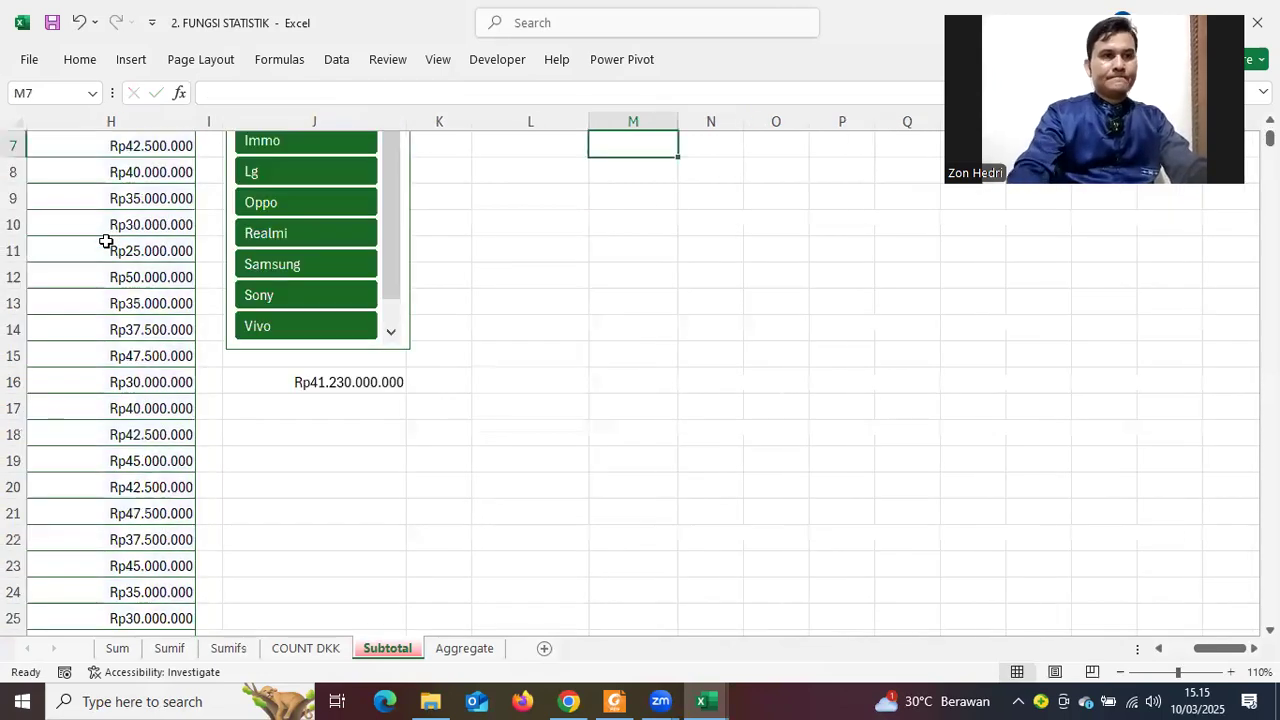
Apply Accounting Number Format to the M6 subtotal, showing Rp 41.230.000.000,00
scroll(754, 314, "up", 2)
left_click(756, 314)
left_click(639, 290)
left_click(75, 62)
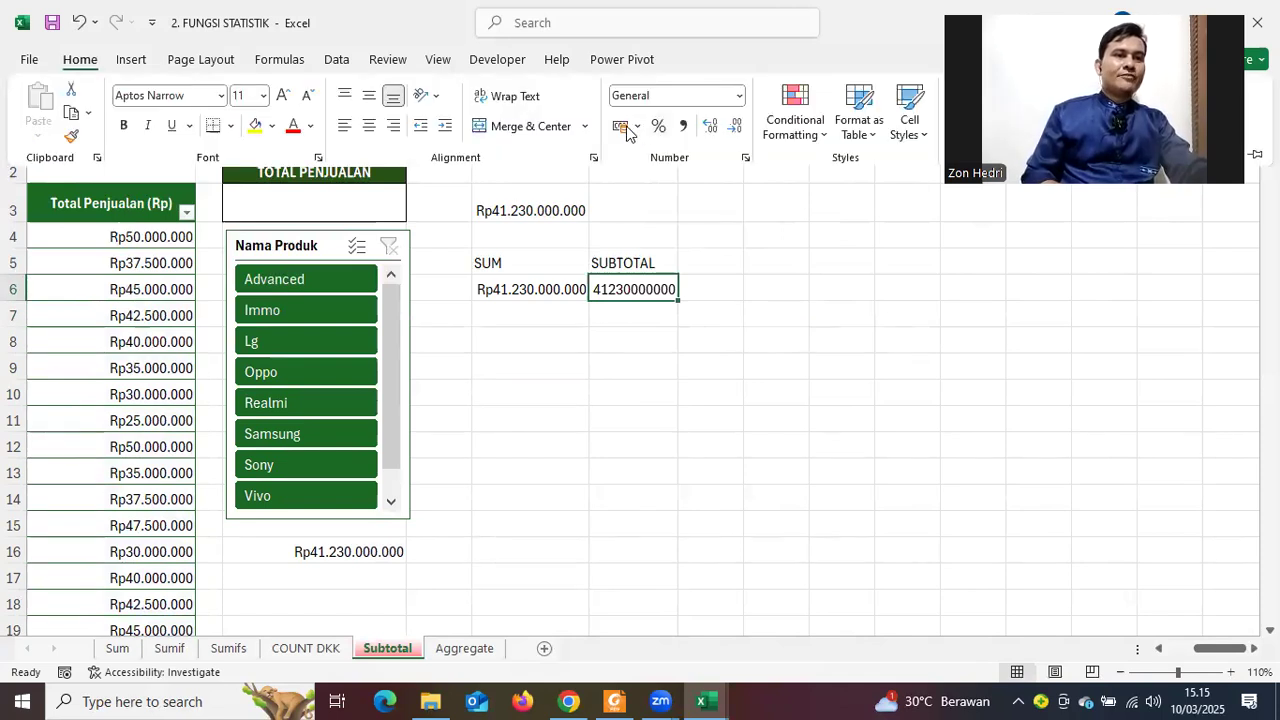
left_click(628, 145)
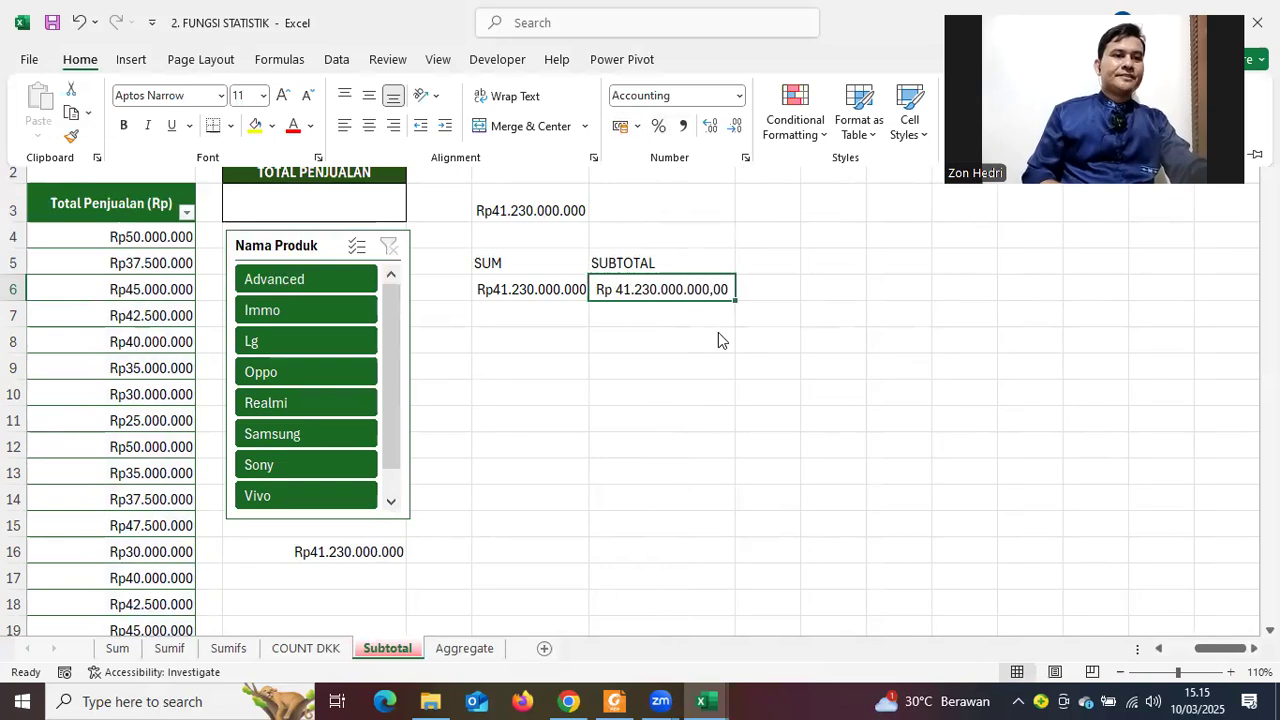
left_click(634, 372)
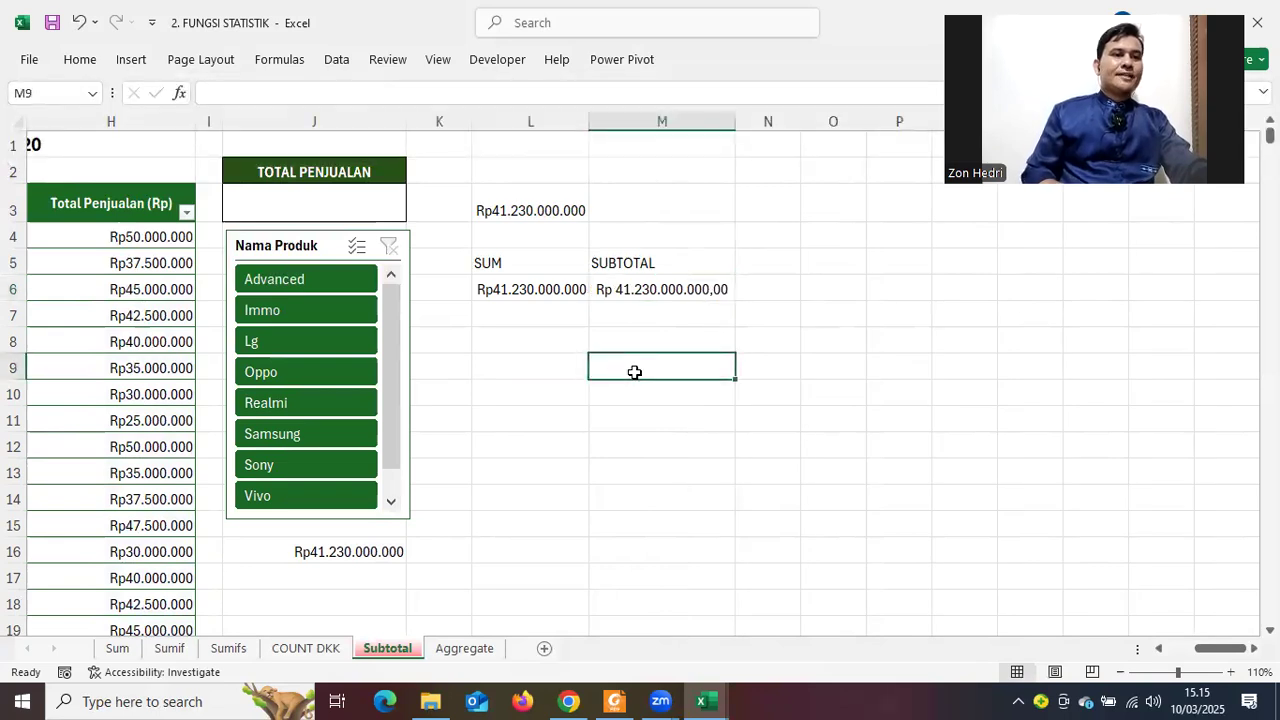
Test the Advanced slicer filter, clear it, then cut the L5:M6 totals block and select L1
left_click(285, 291)
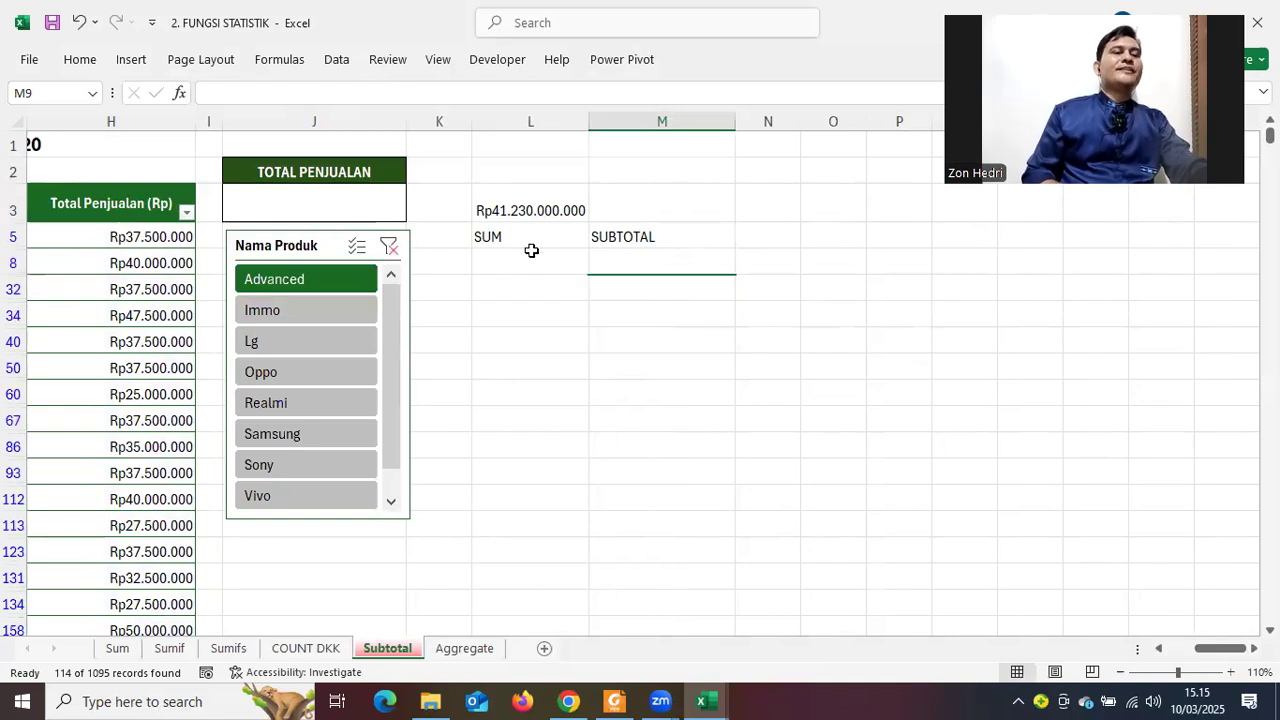
left_click(389, 254)
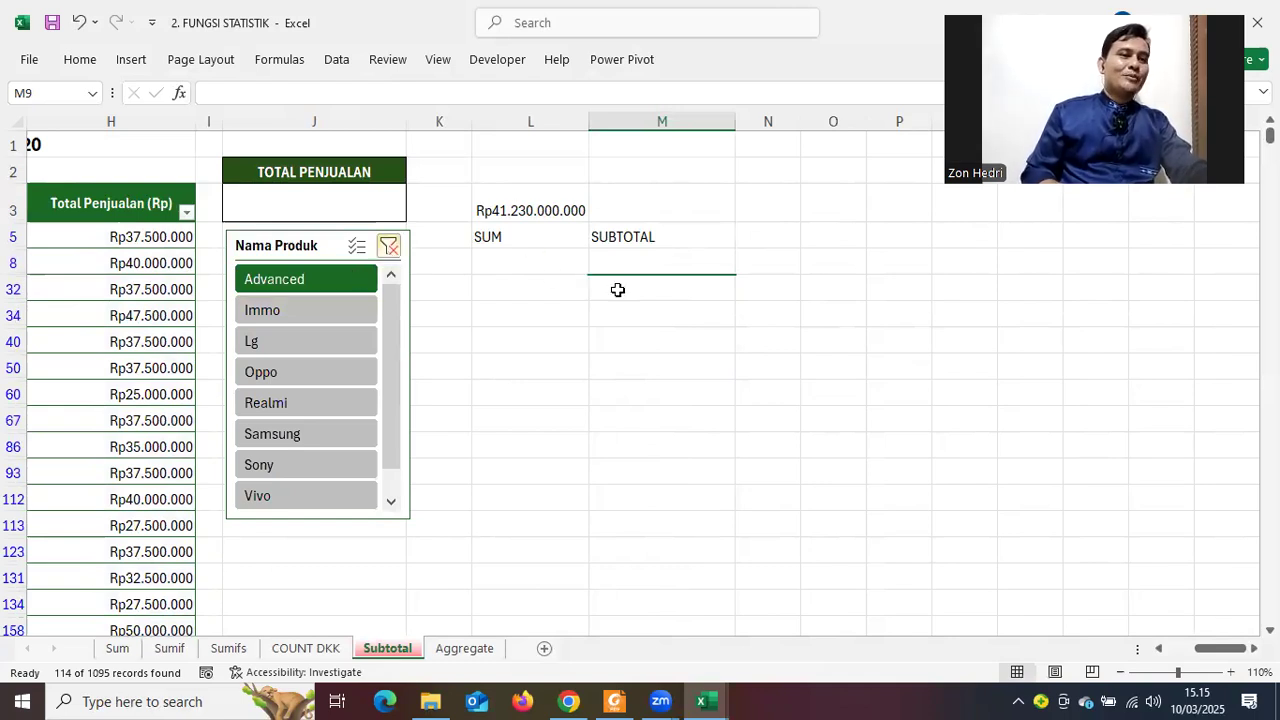
left_click_drag(500, 262, 672, 298)
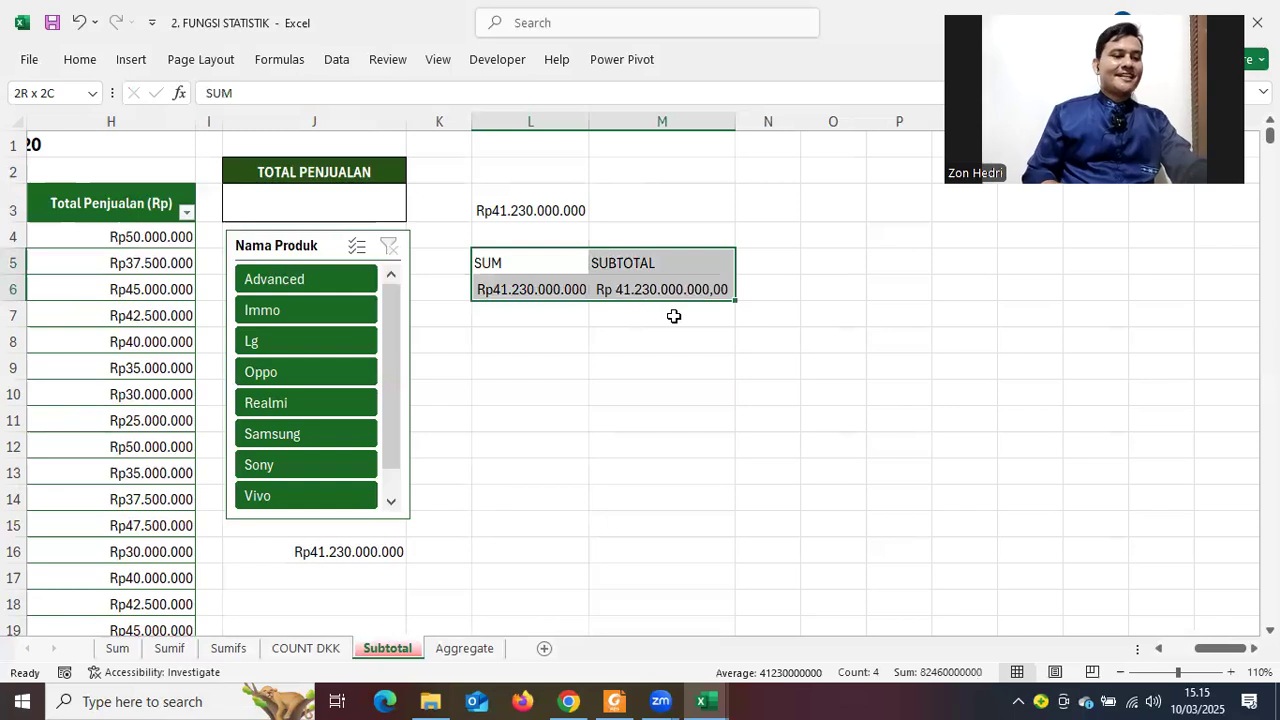
key("ctrl+c")
left_click(670, 142)
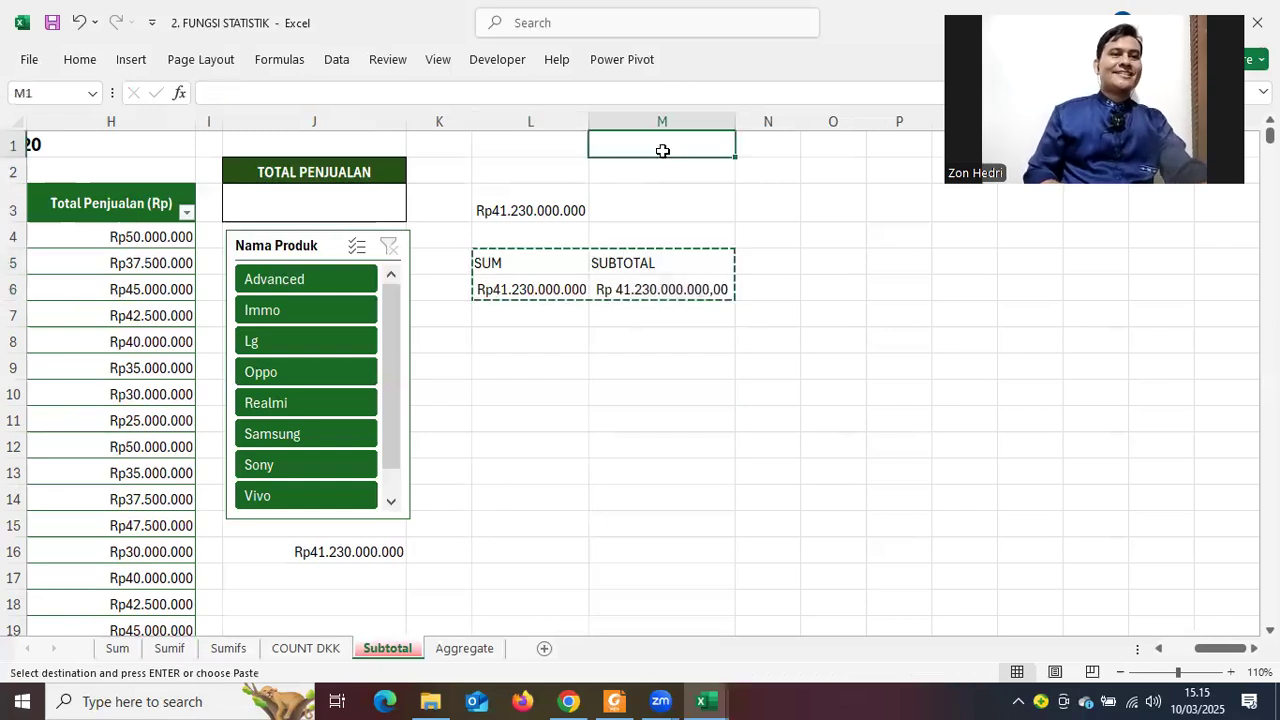
left_click(548, 143)
Paste the totals into rows 1–2, test the SUBTOTAL with Advanced and Oppo filters, then clear
key("ctrl+v")
left_click(620, 289)
left_click(287, 283)
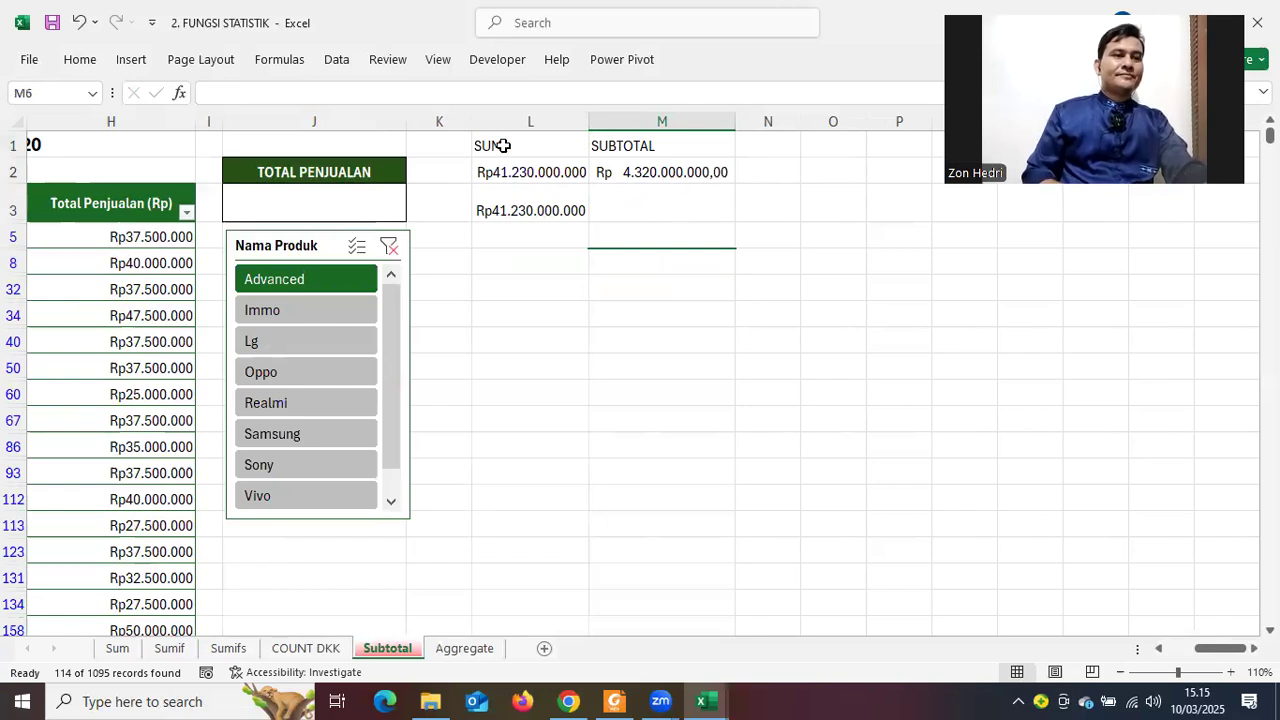
left_click(310, 375)
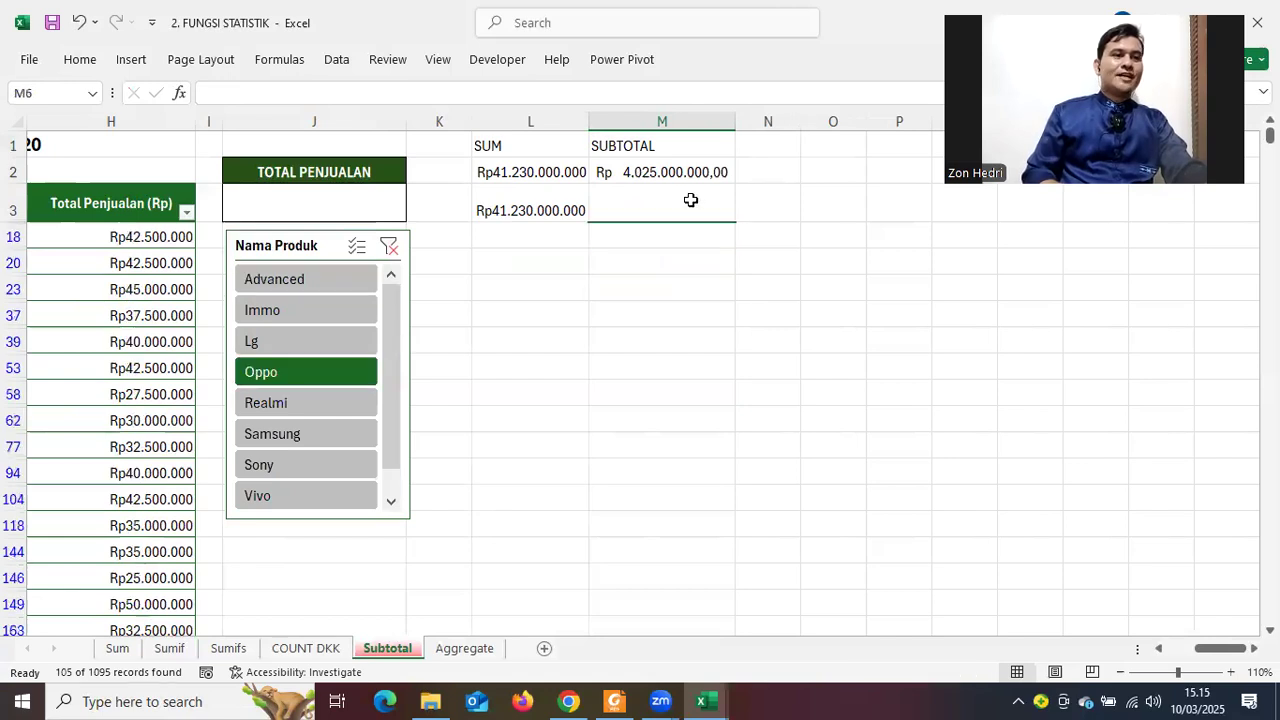
left_click(389, 247)
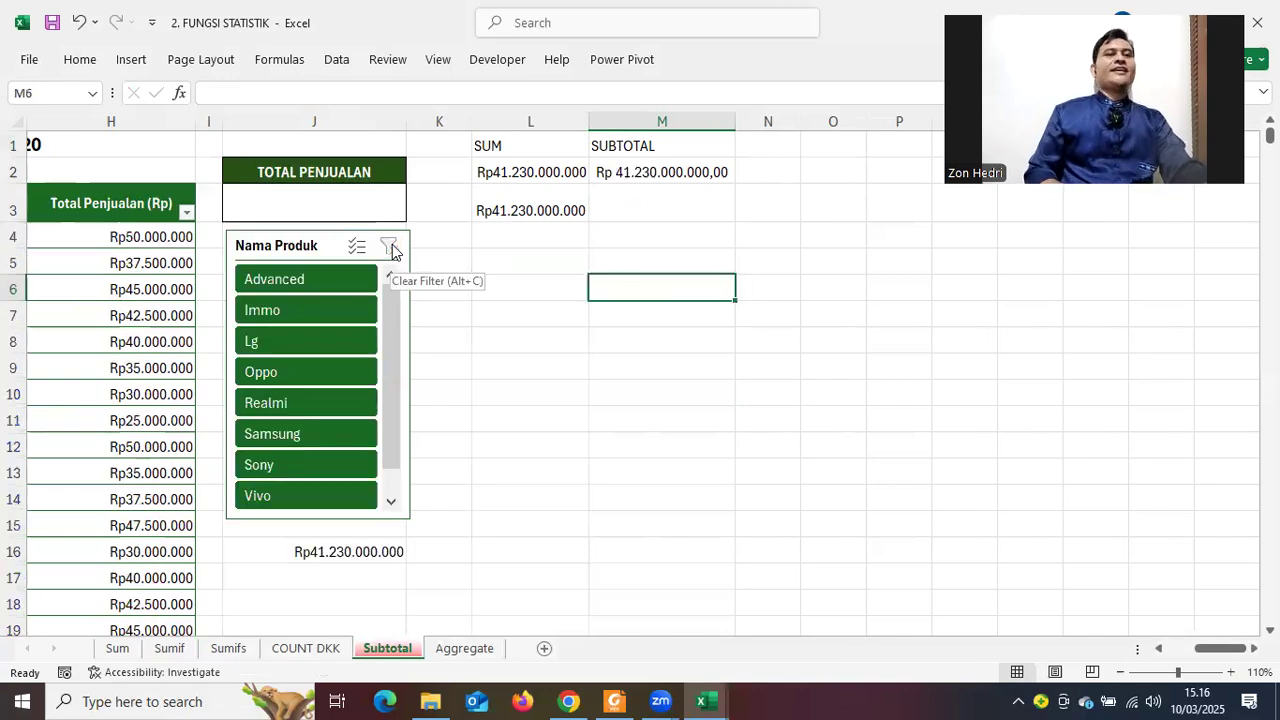
left_click(651, 166)
left_click(80, 60)
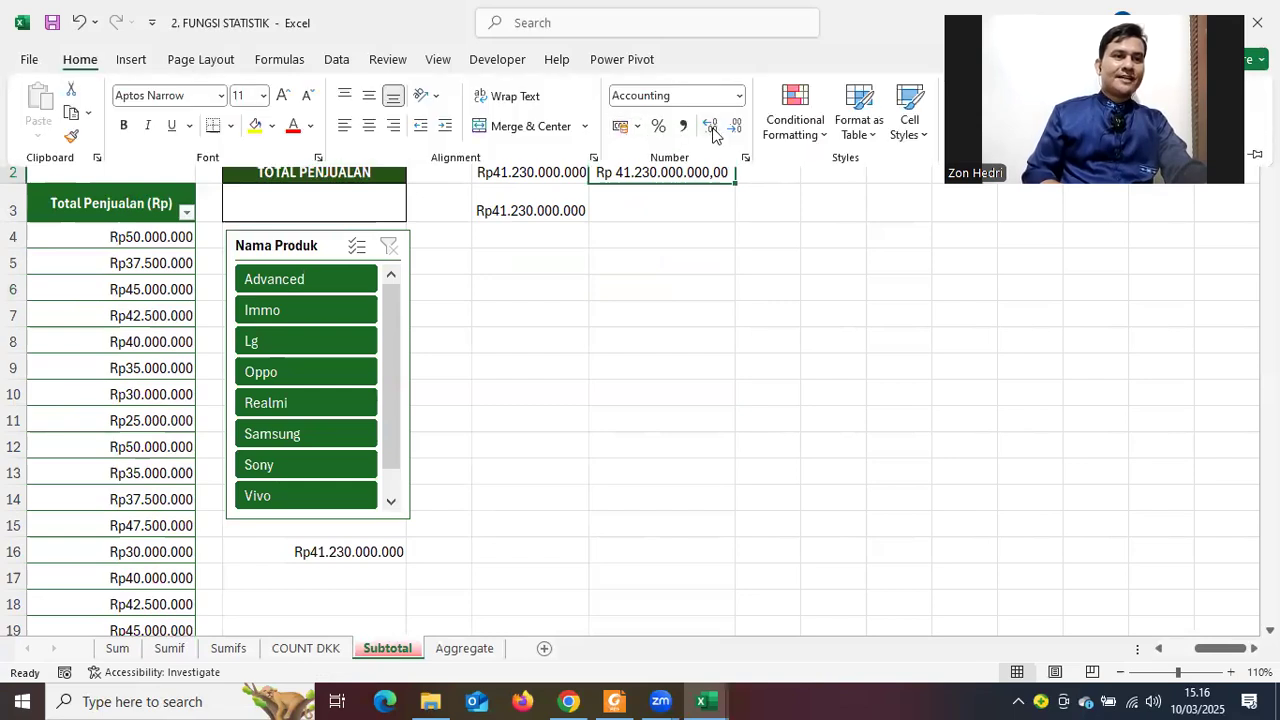
Reduce the M2 subtotal to zero decimal places, reading Rp 41.230.000.000
left_click(712, 130)
left_click(735, 128)
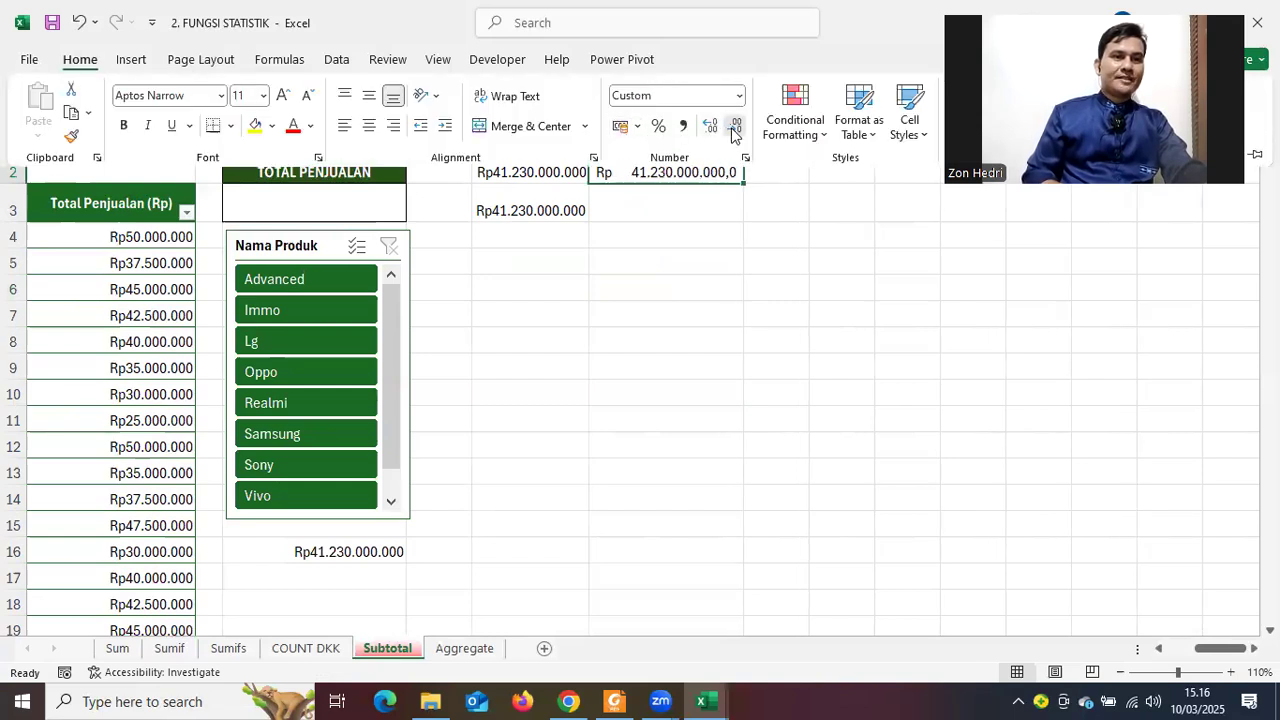
left_click(735, 130)
left_click(690, 342)
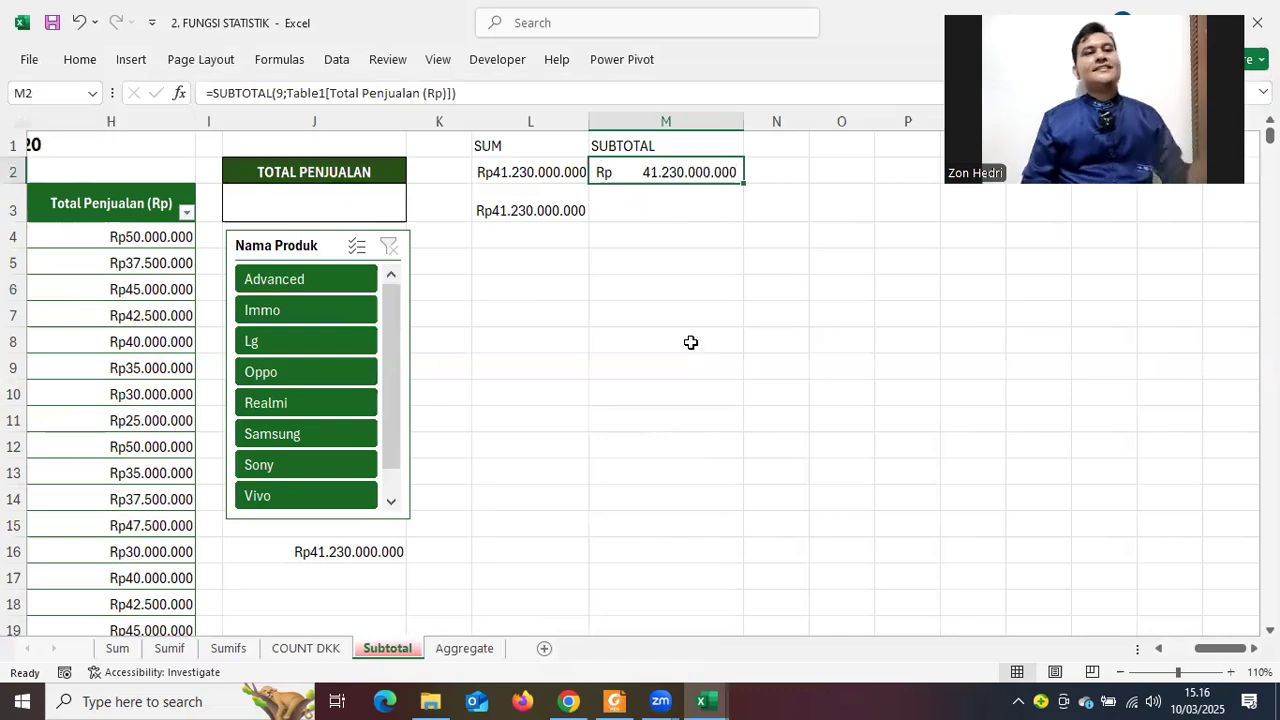
left_click(690, 342)
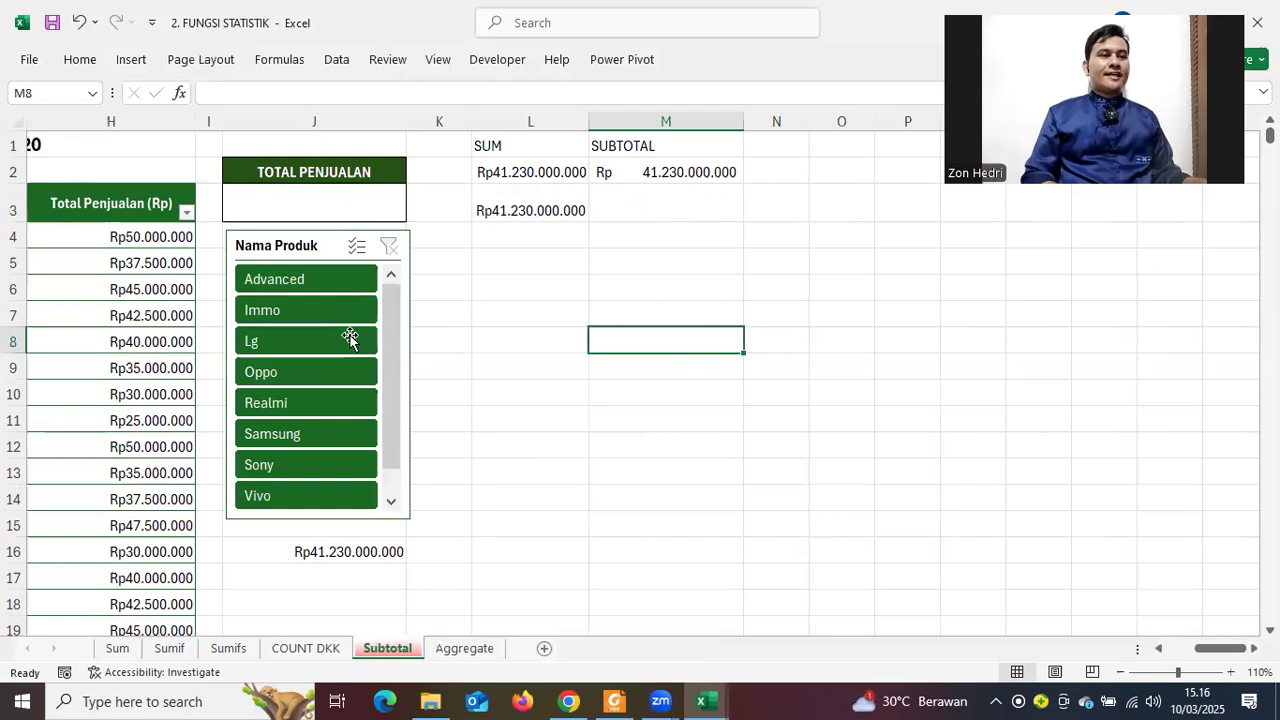
left_click(1177, 649)
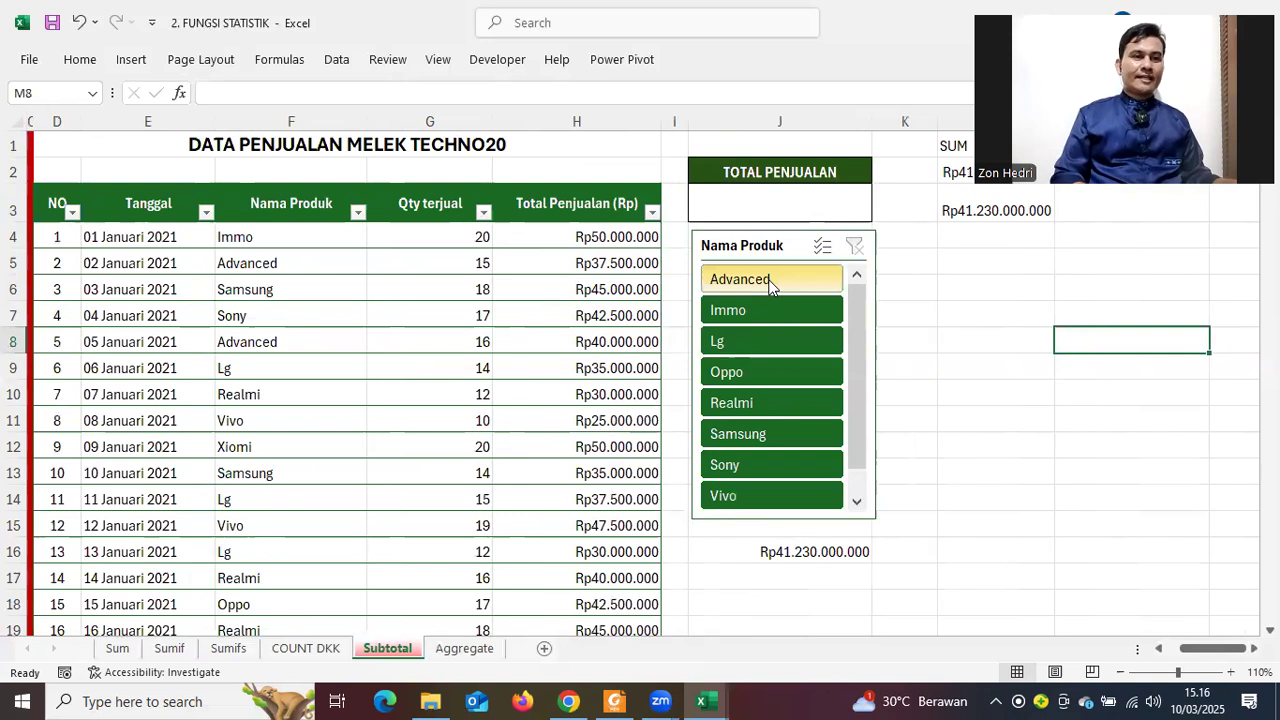
left_click(810, 283)
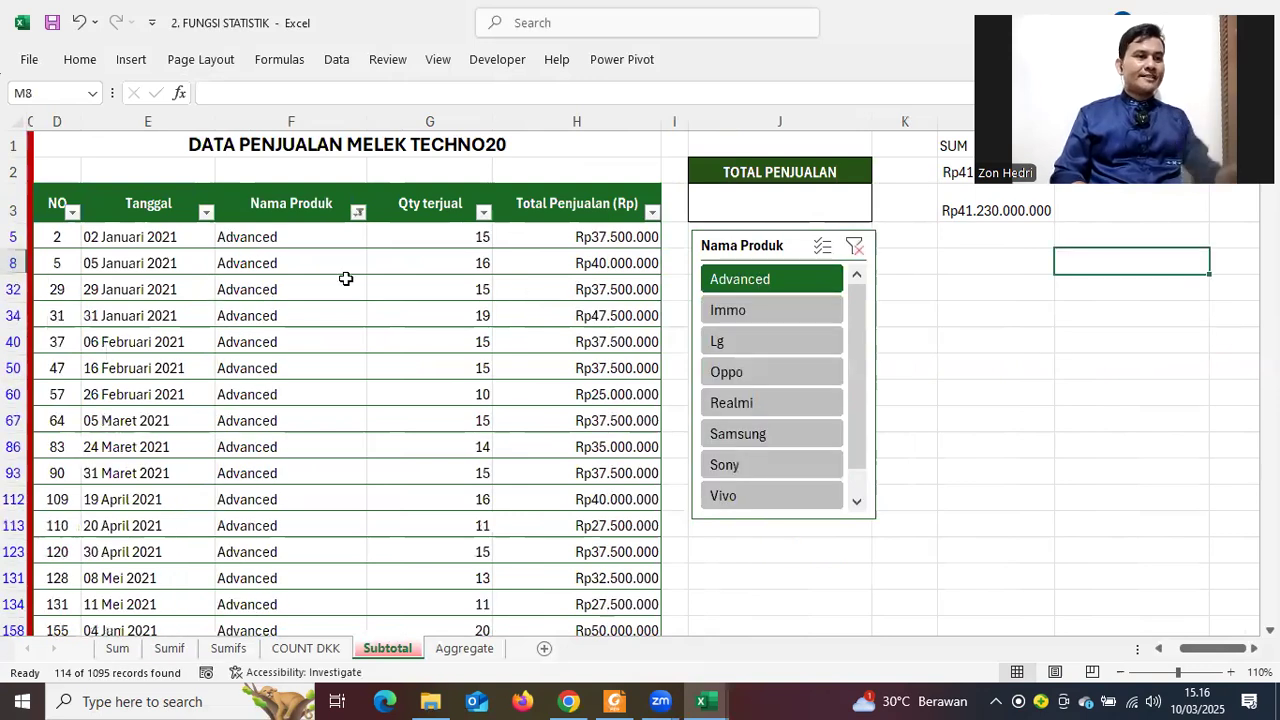
scroll(276, 332, "down", 8)
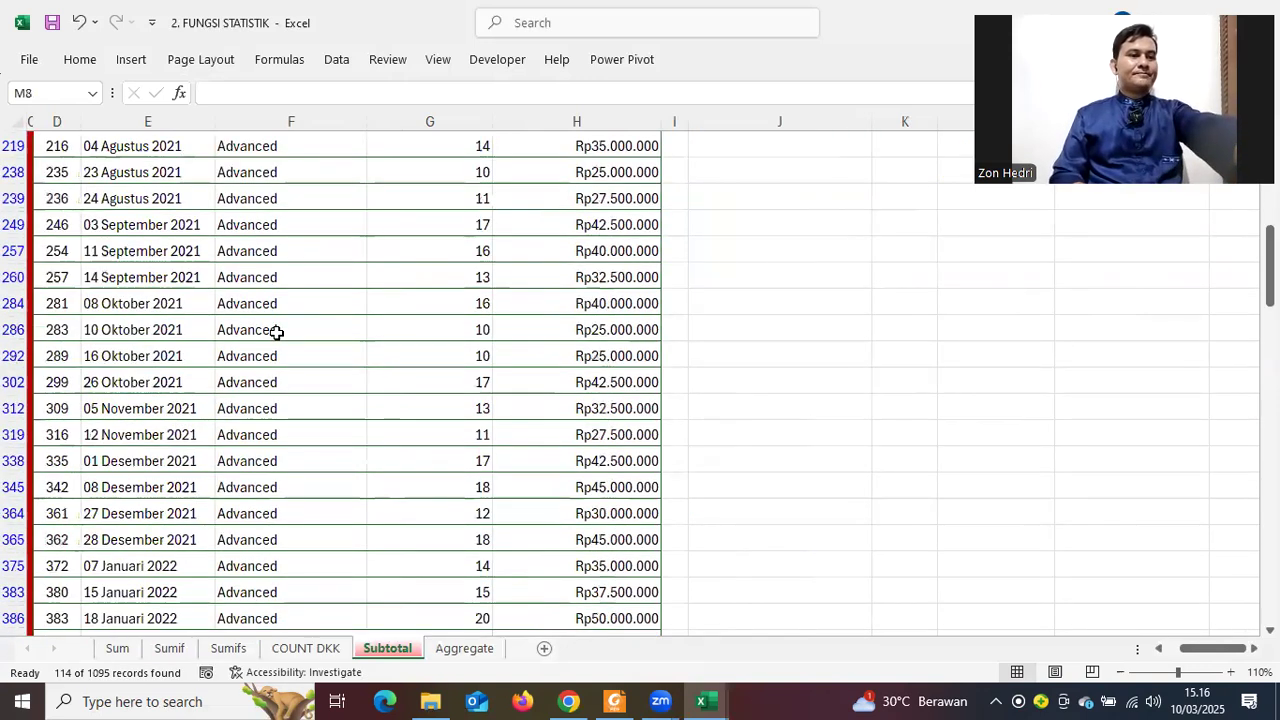
scroll(276, 332, "down", 7)
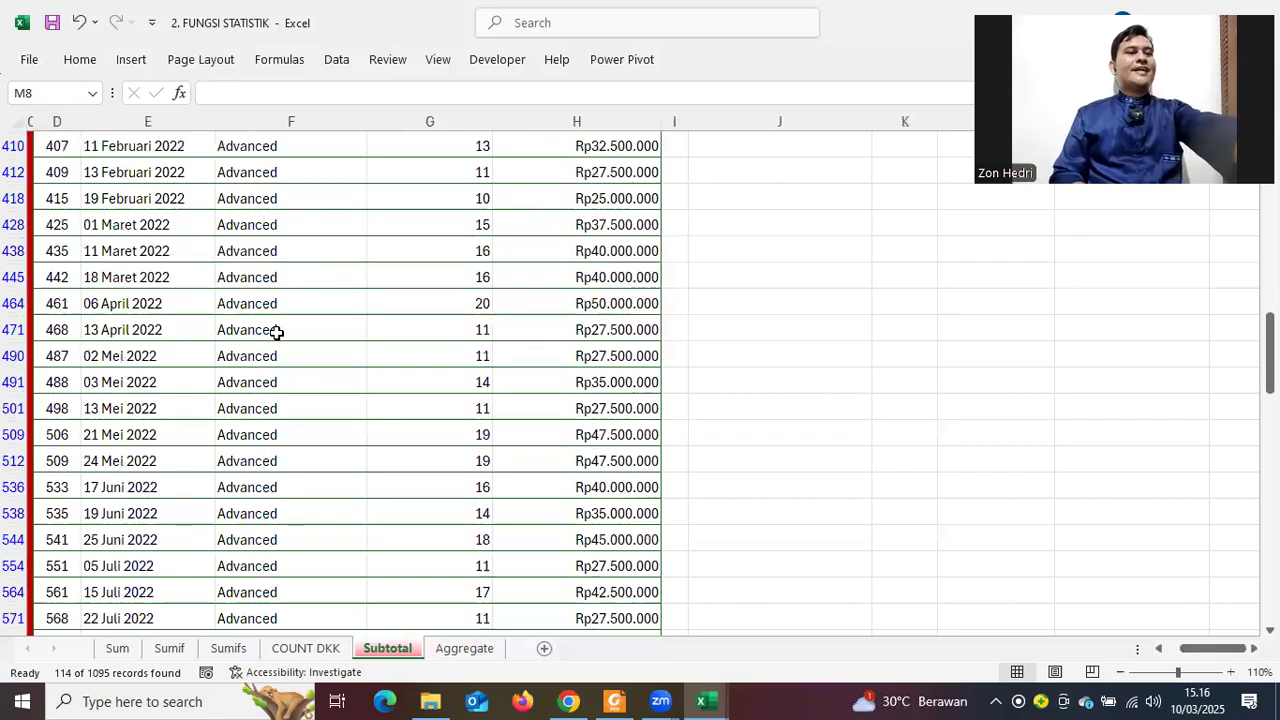
scroll(276, 332, "down", 7)
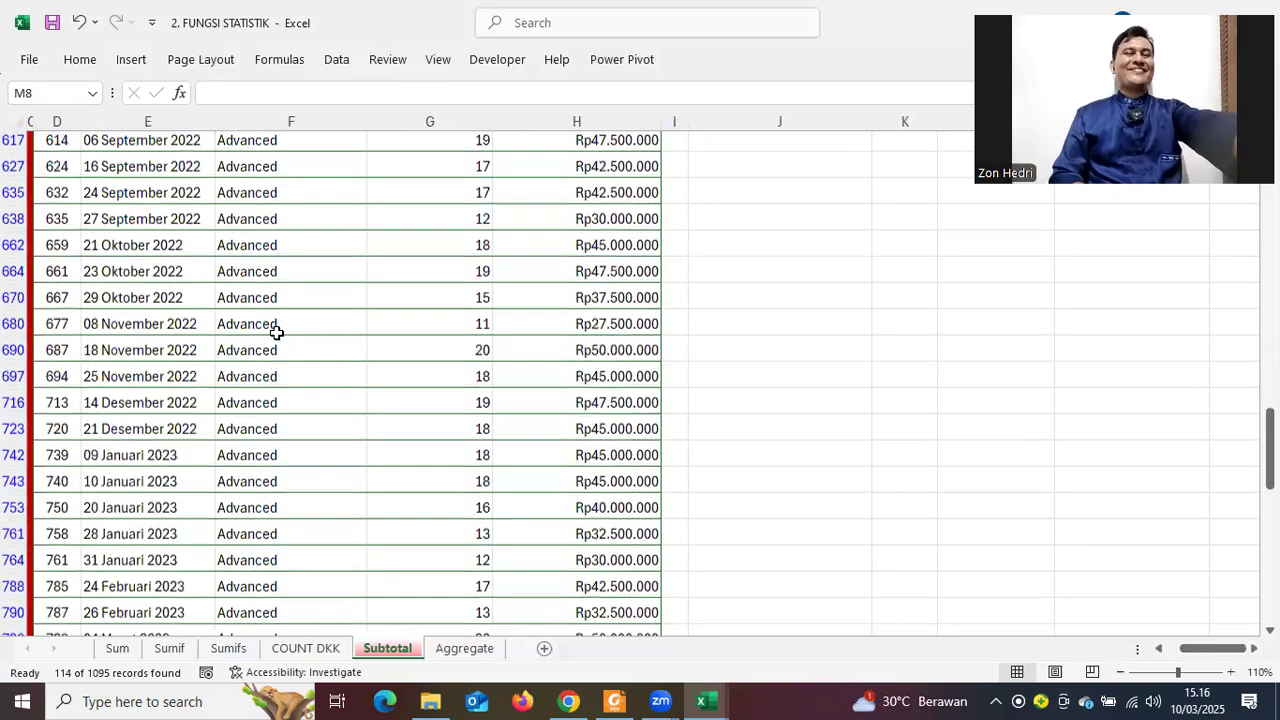
scroll(276, 332, "down", 4)
scroll(276, 332, "down", 2)
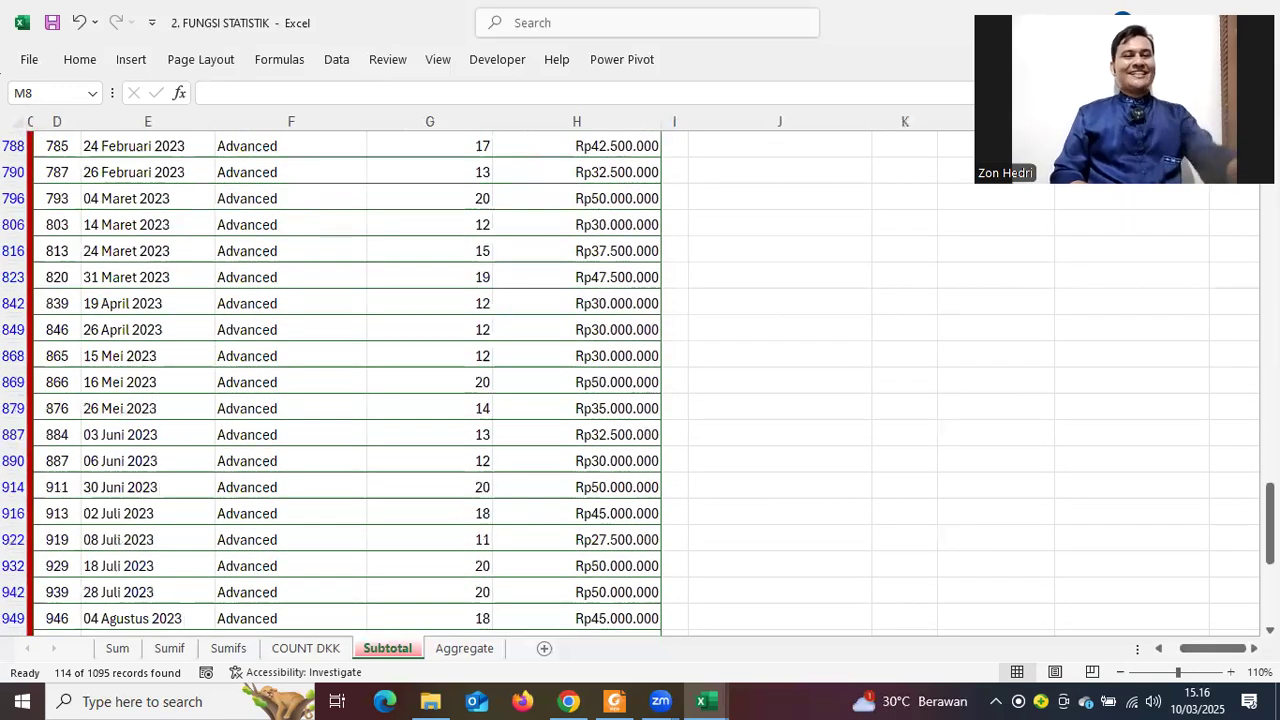
left_click_drag(1270, 523, 1270, 198)
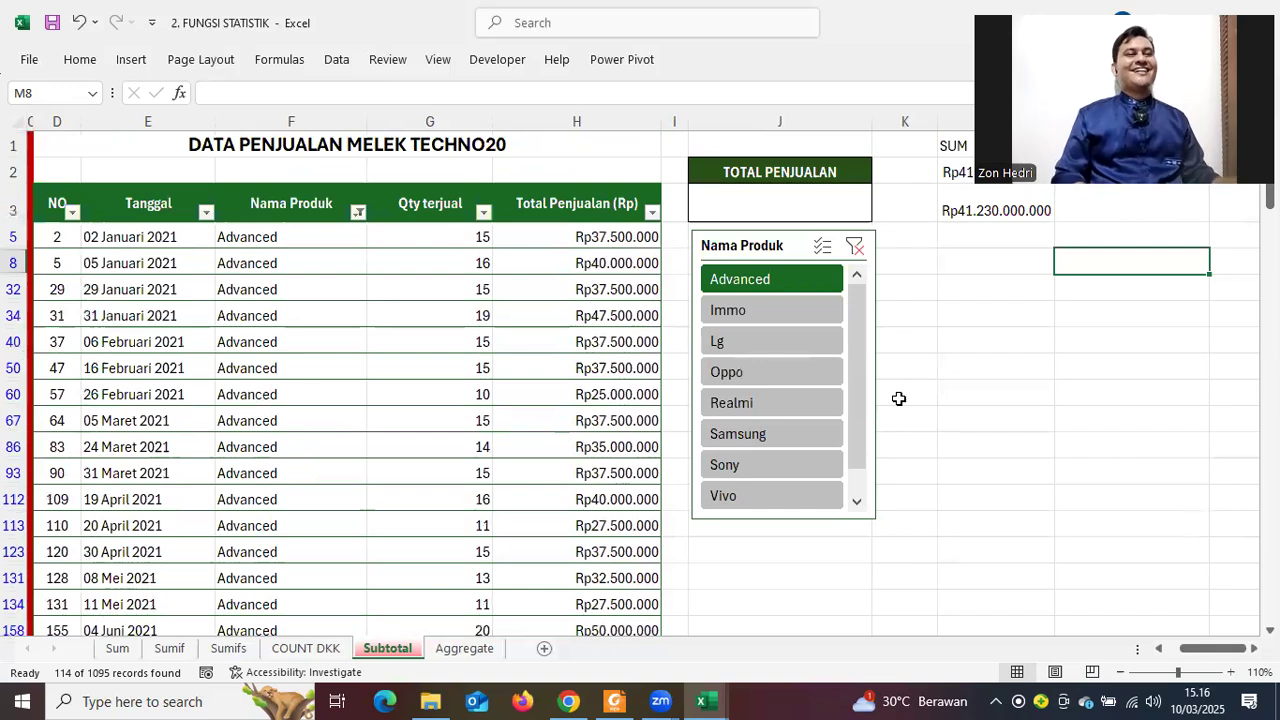
left_click(855, 252)
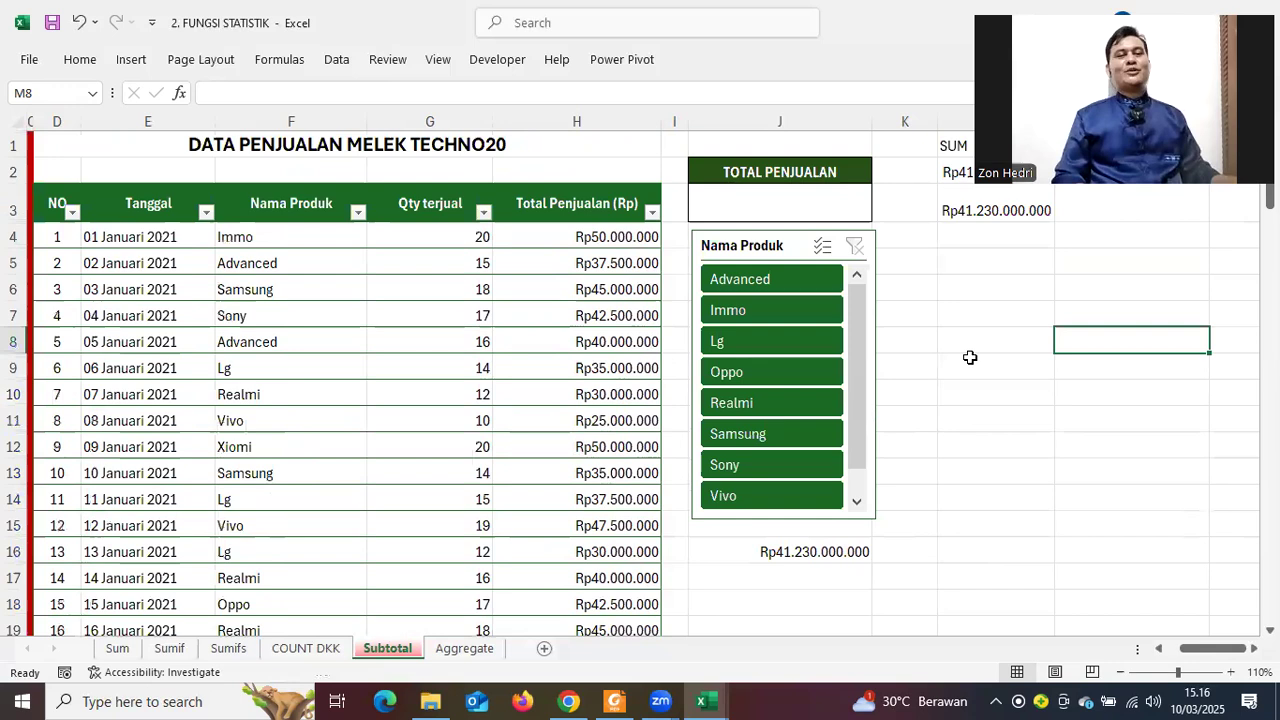